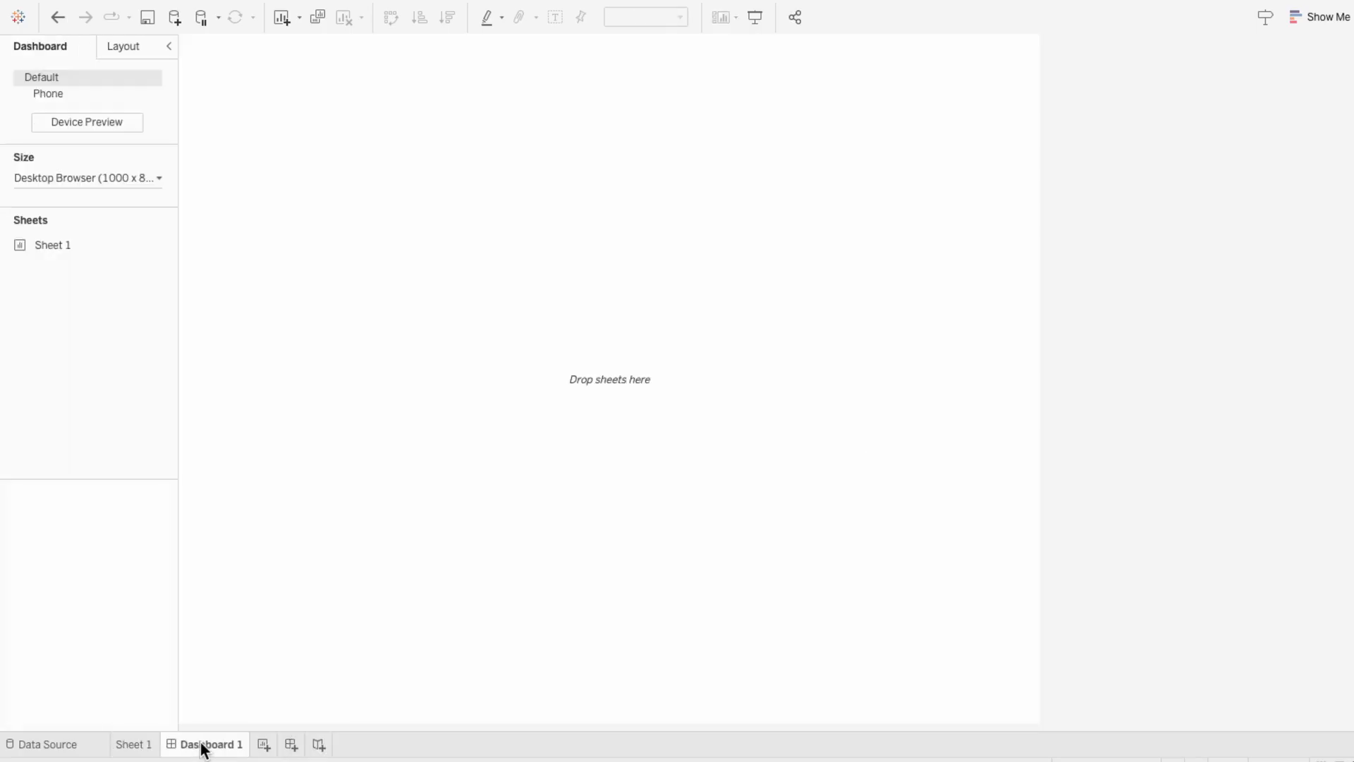
Step: Move the Dashboard 1 tab ahead of Sheet 1 and make newly added dashboard objects floating
drag(202, 745, 128, 751)
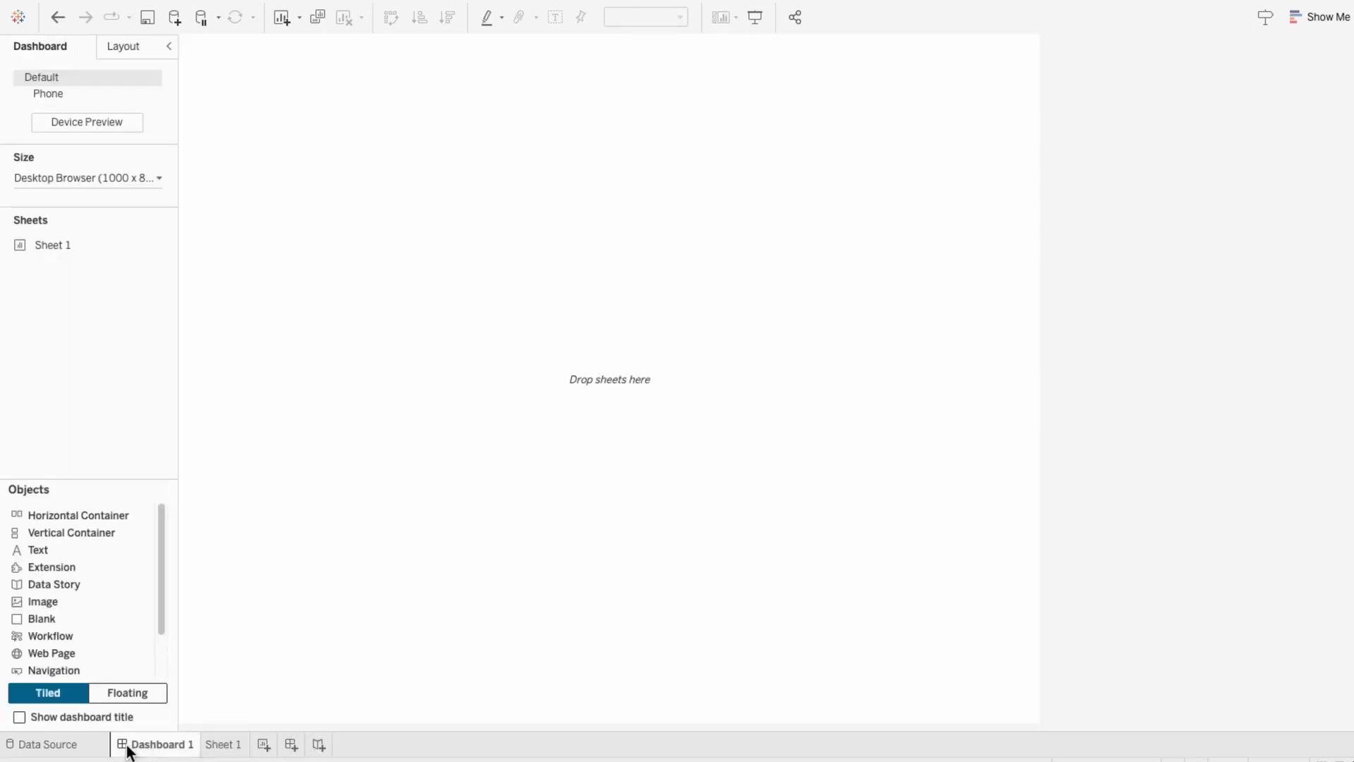
click(126, 691)
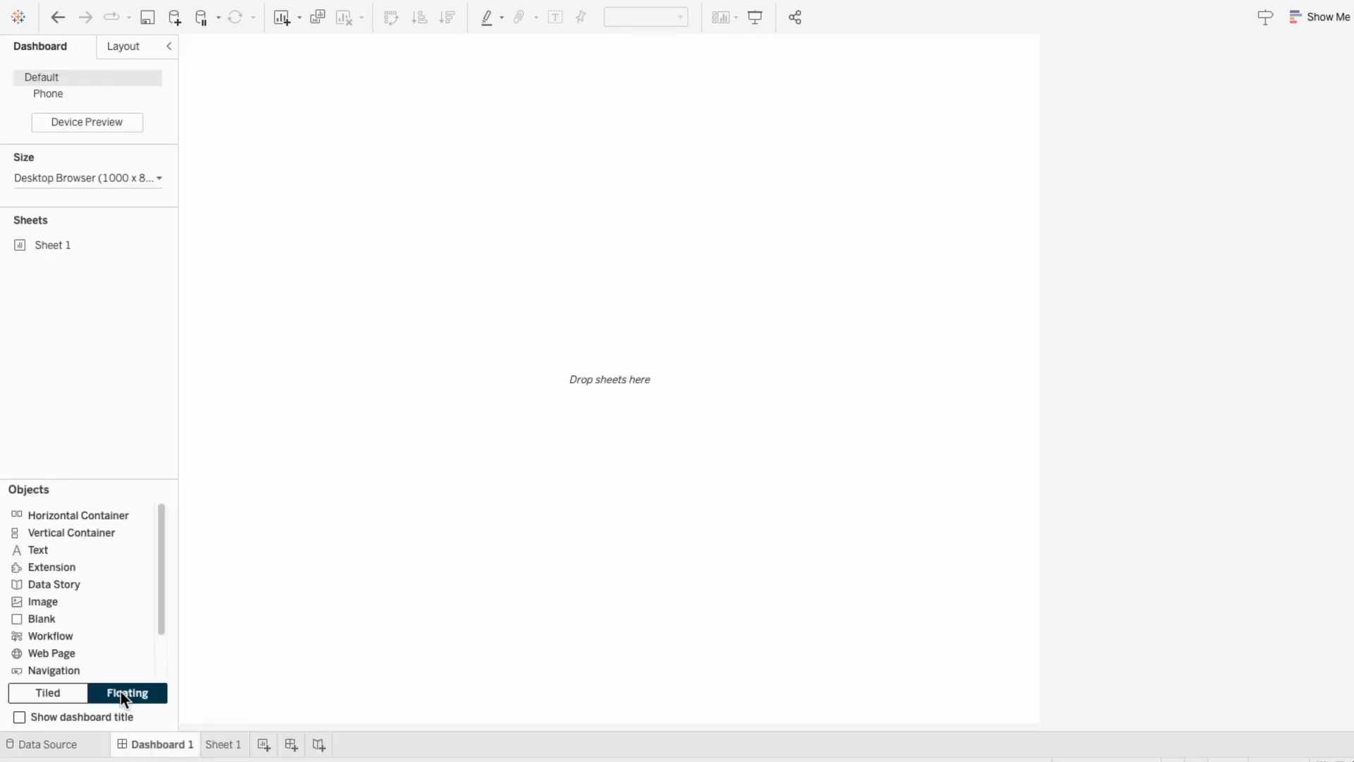
Step: Set the dashboard's fixed custom width to 1300 px
click(86, 173)
text(1300)
key(Return)
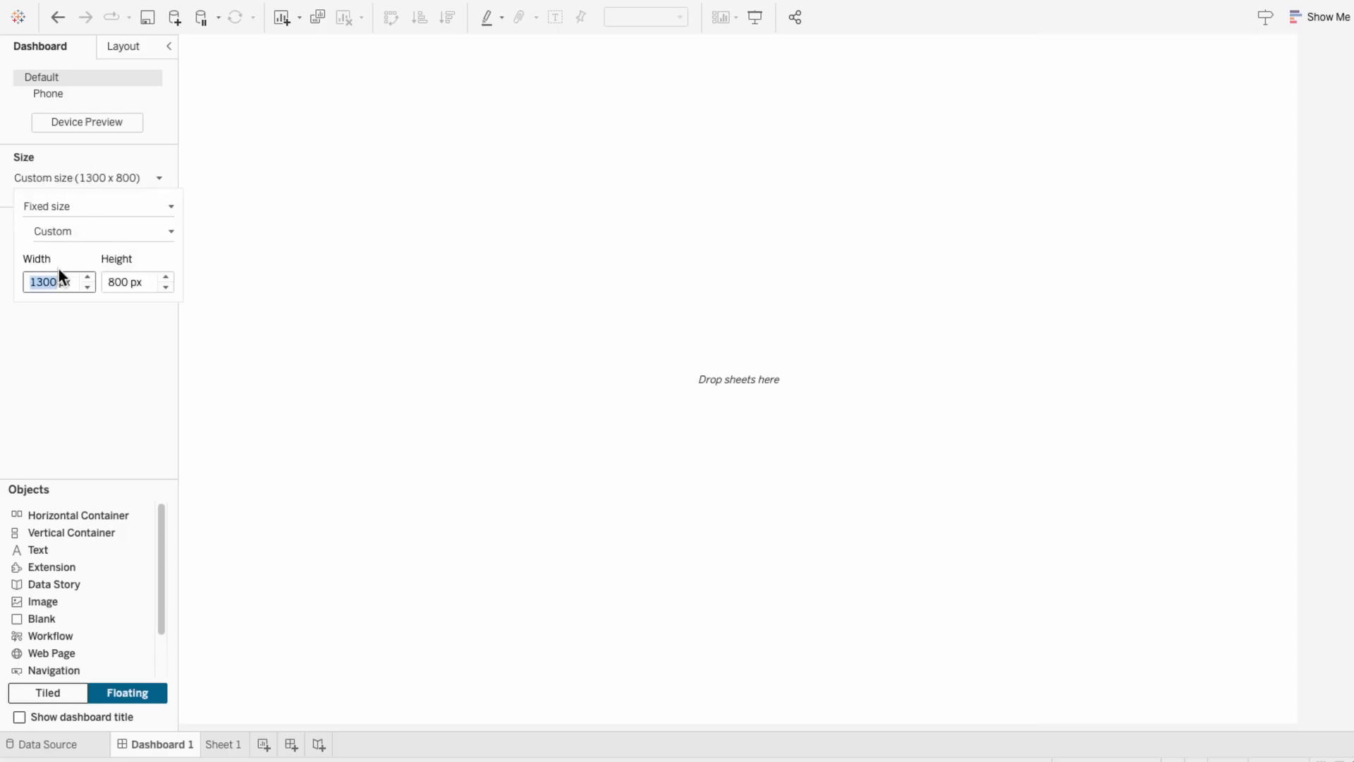
Step: Add a floating image object to the dashboard using the file HR Dashboard.png, fitted to its frame
drag(41, 598, 420, 361)
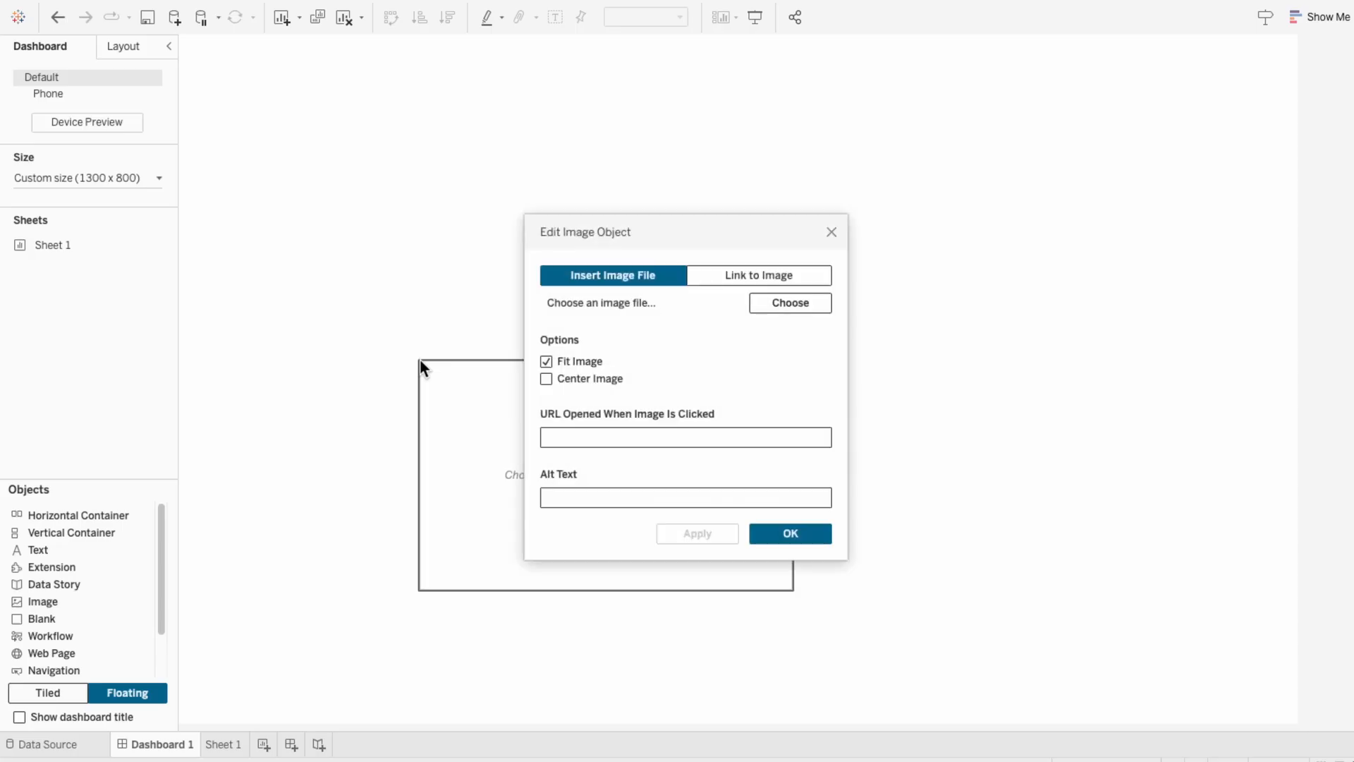
click(759, 302)
click(531, 249)
double_click(532, 250)
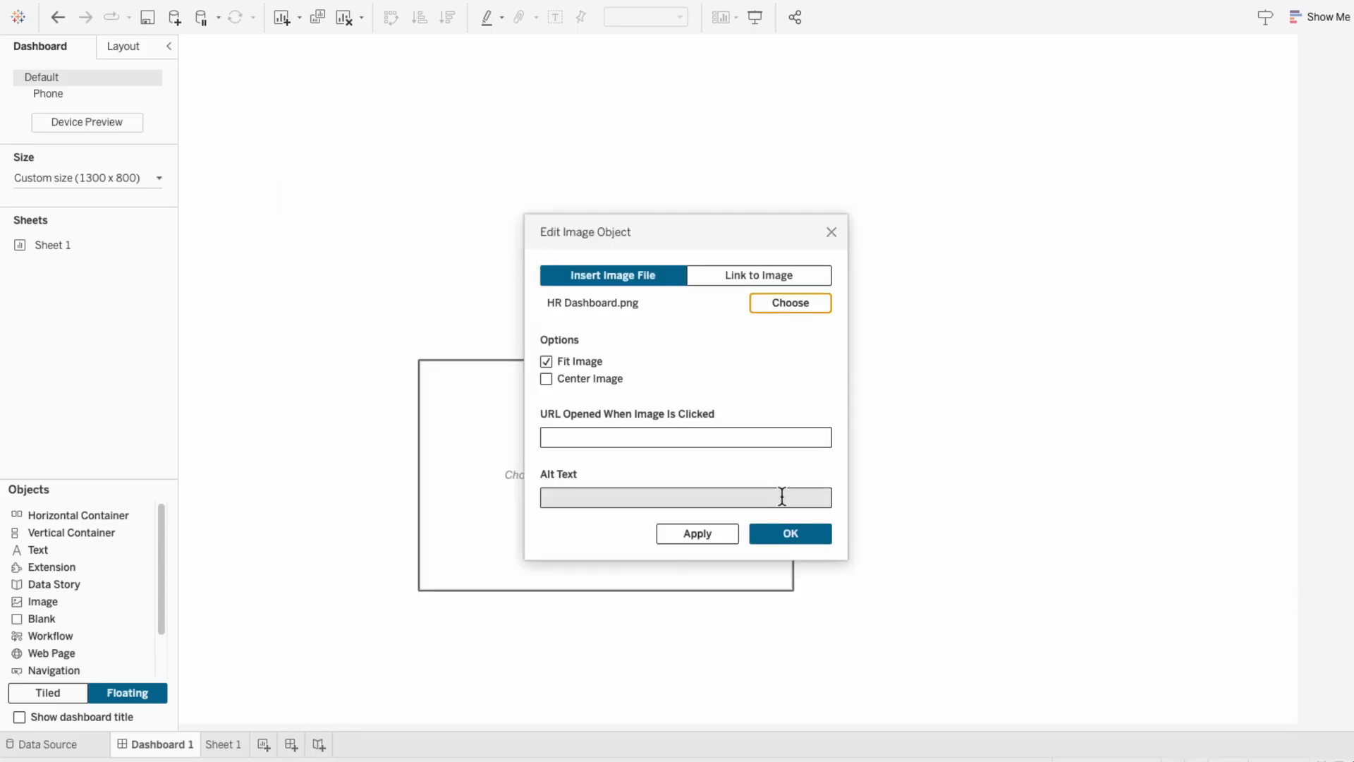
click(821, 539)
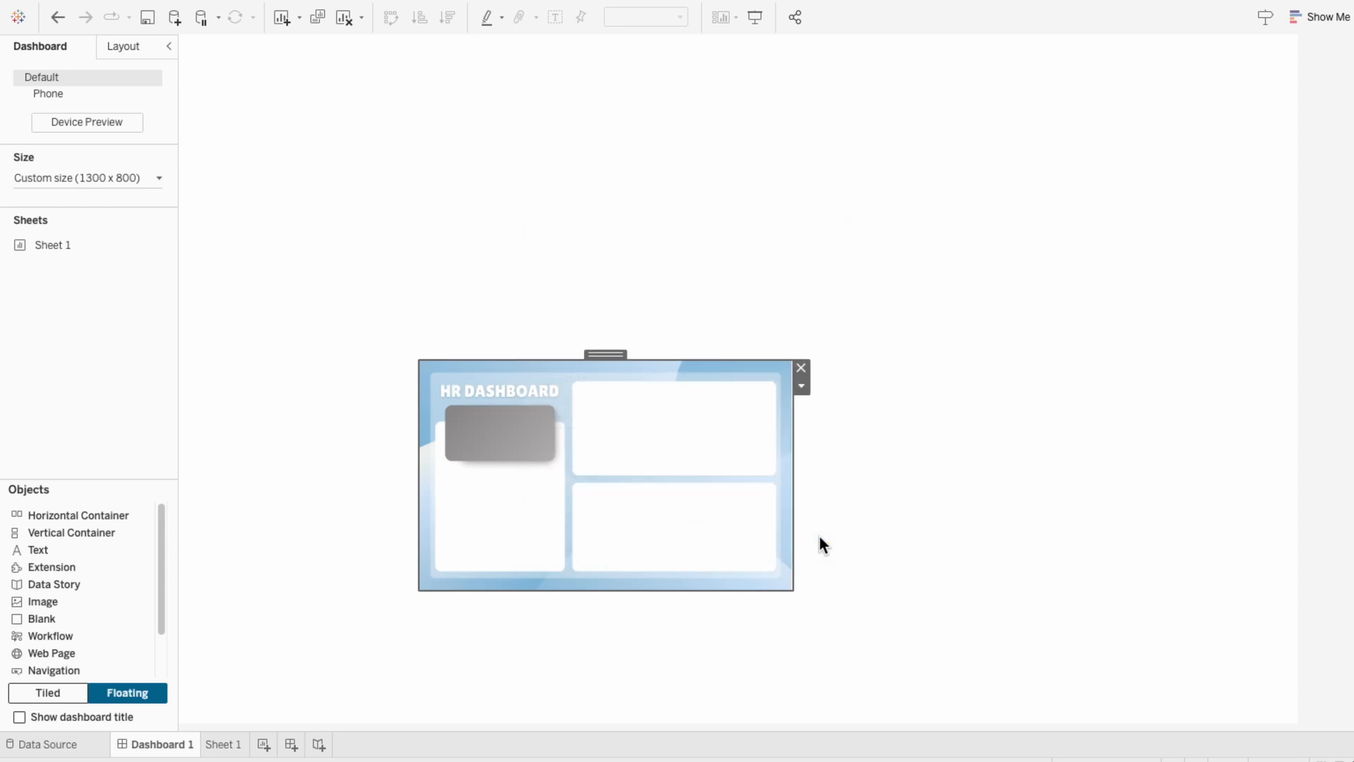
Step: Place the HR Dashboard.png image at x 0, y 0 and size it to 1300 by 800
click(122, 46)
click(45, 215)
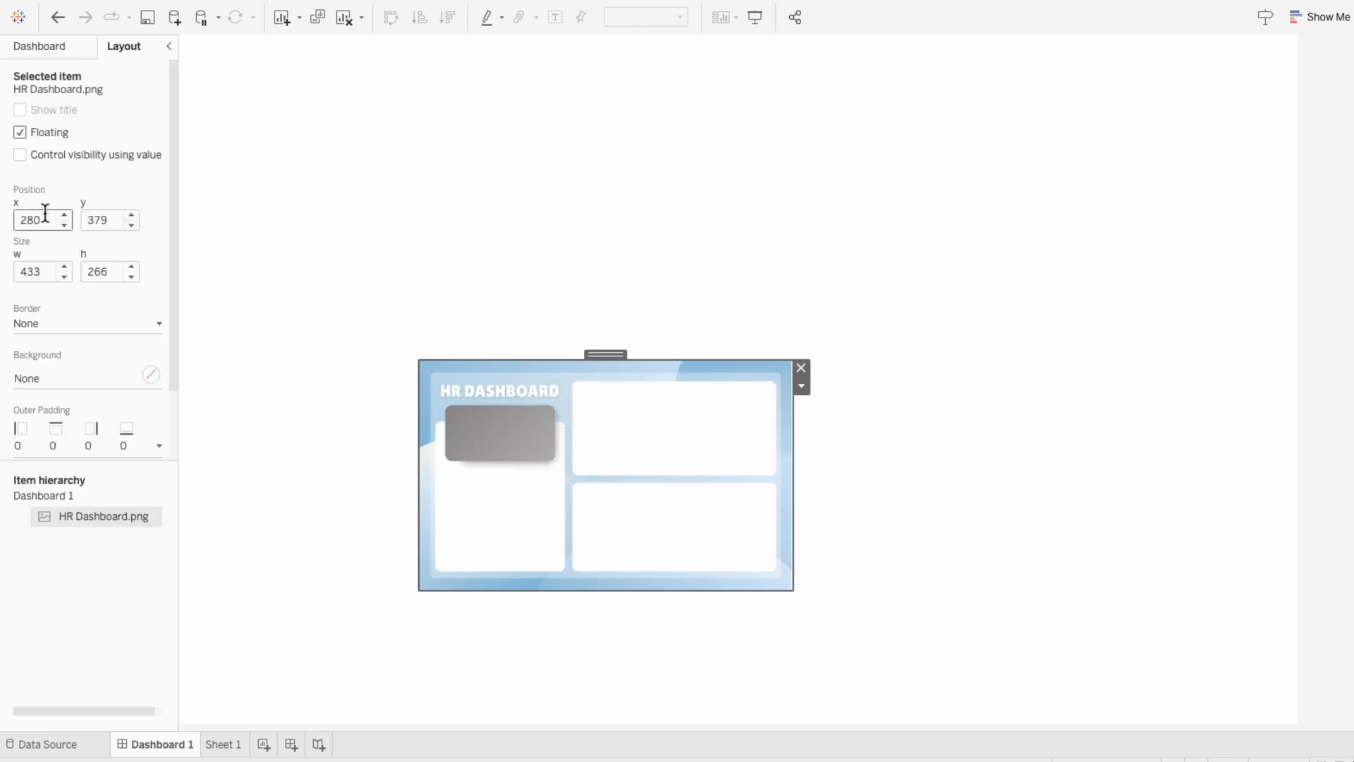
text(0)
key(Tab)
text(0)
key(Tab)
text(1300)
key(Tab)
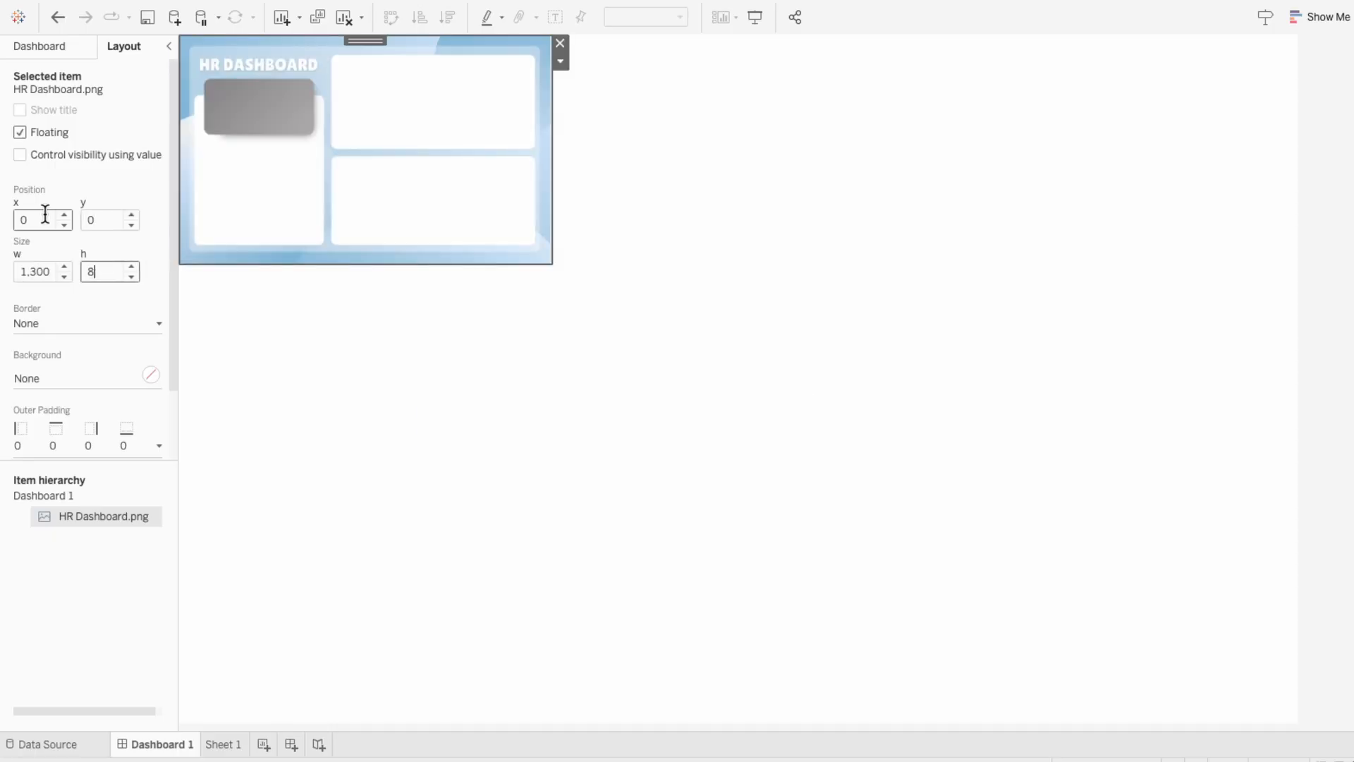
text(800)
key(Return)
click(112, 185)
click(18, 47)
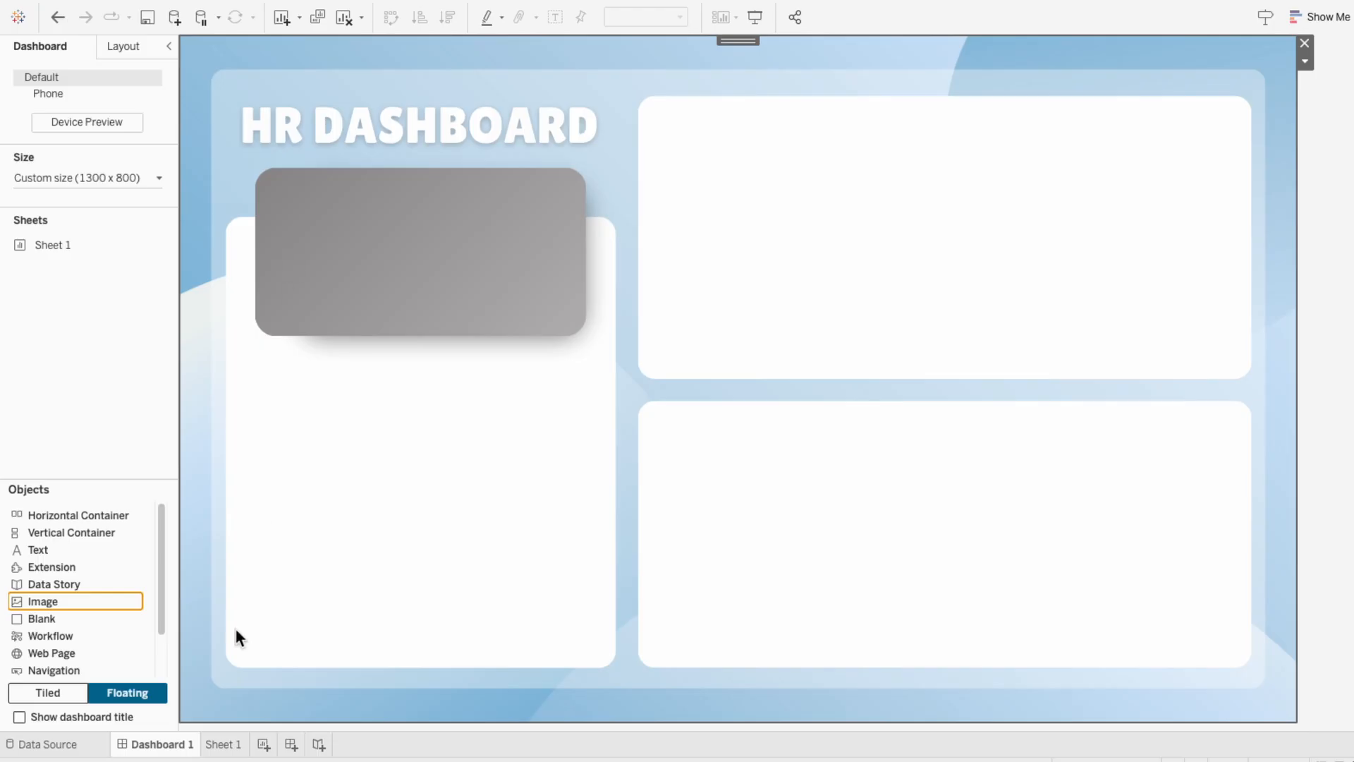
Step: Rename Sheet 1 as "Actuals Vs. Target"
click(222, 745)
double_click(223, 745)
text(Actuals)
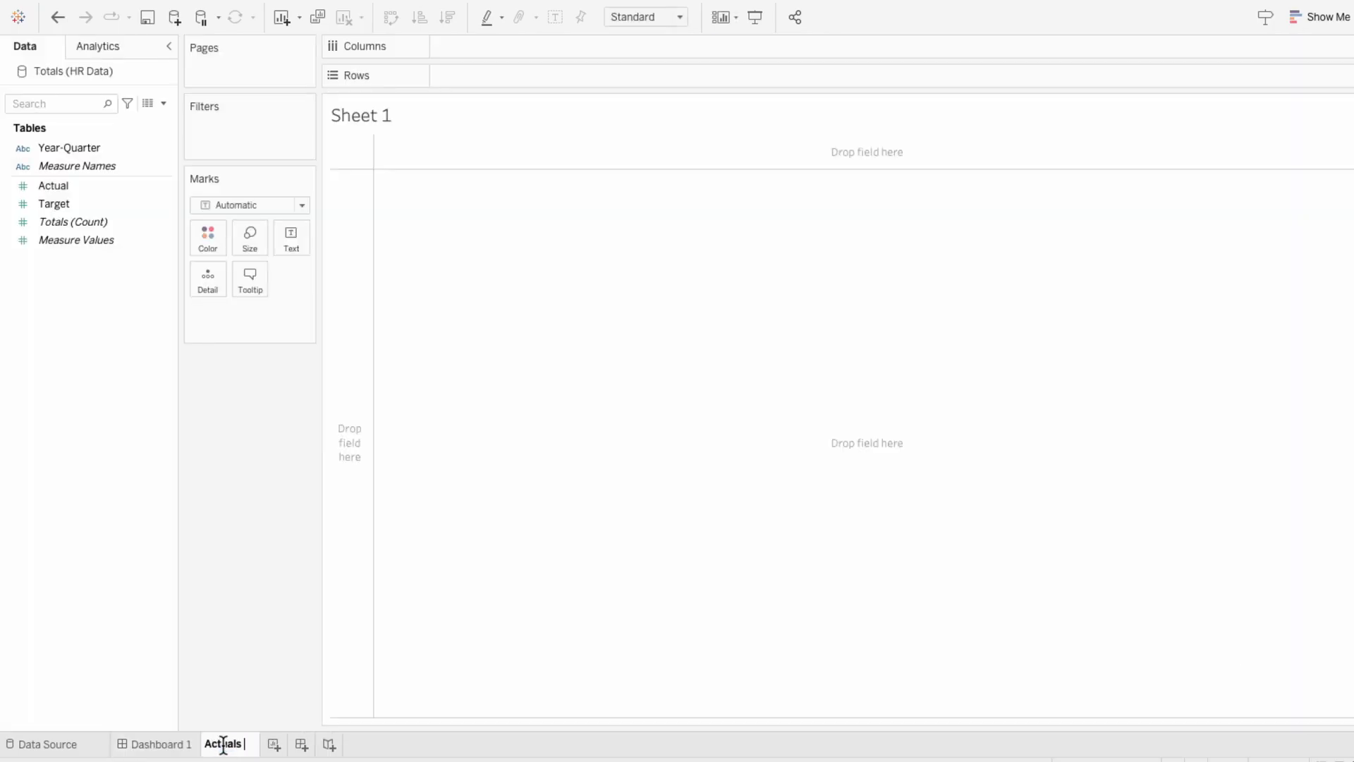
text( Vs. Target)
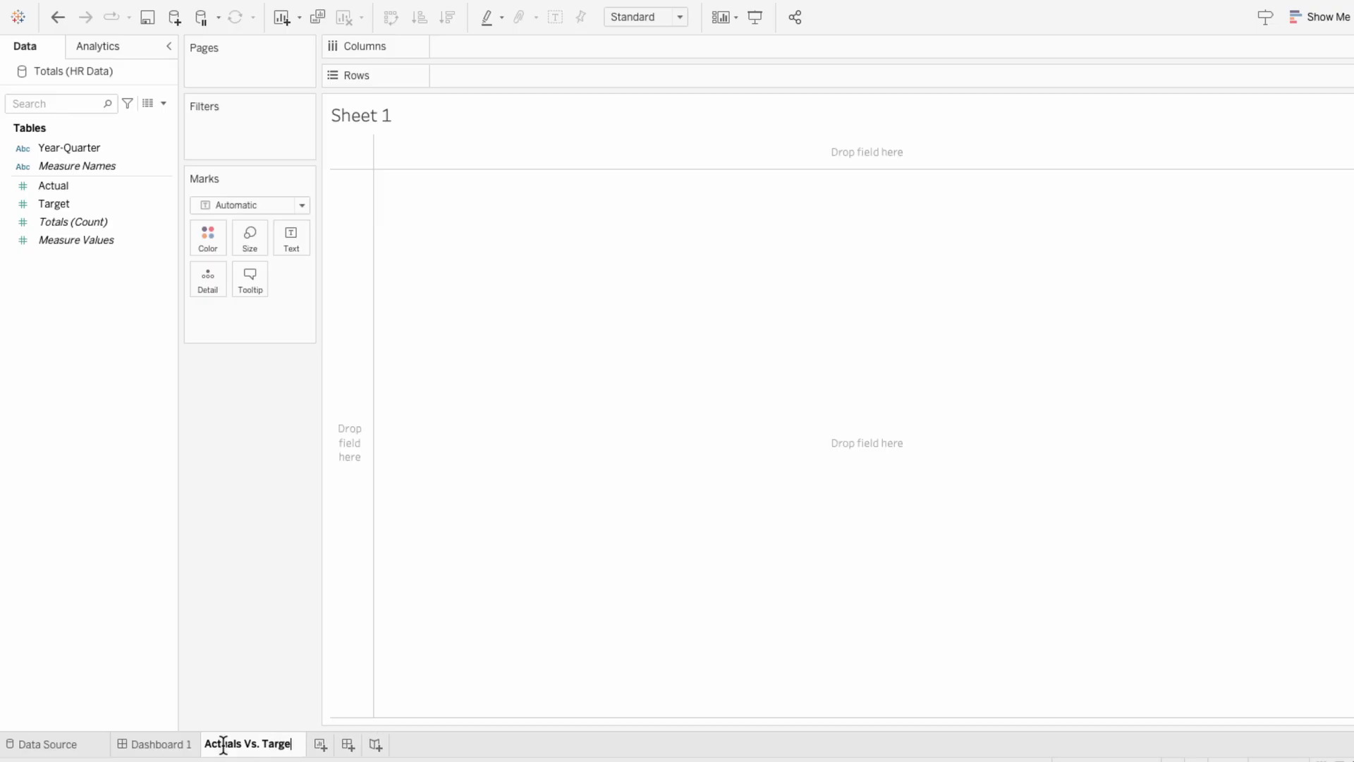
key(Return)
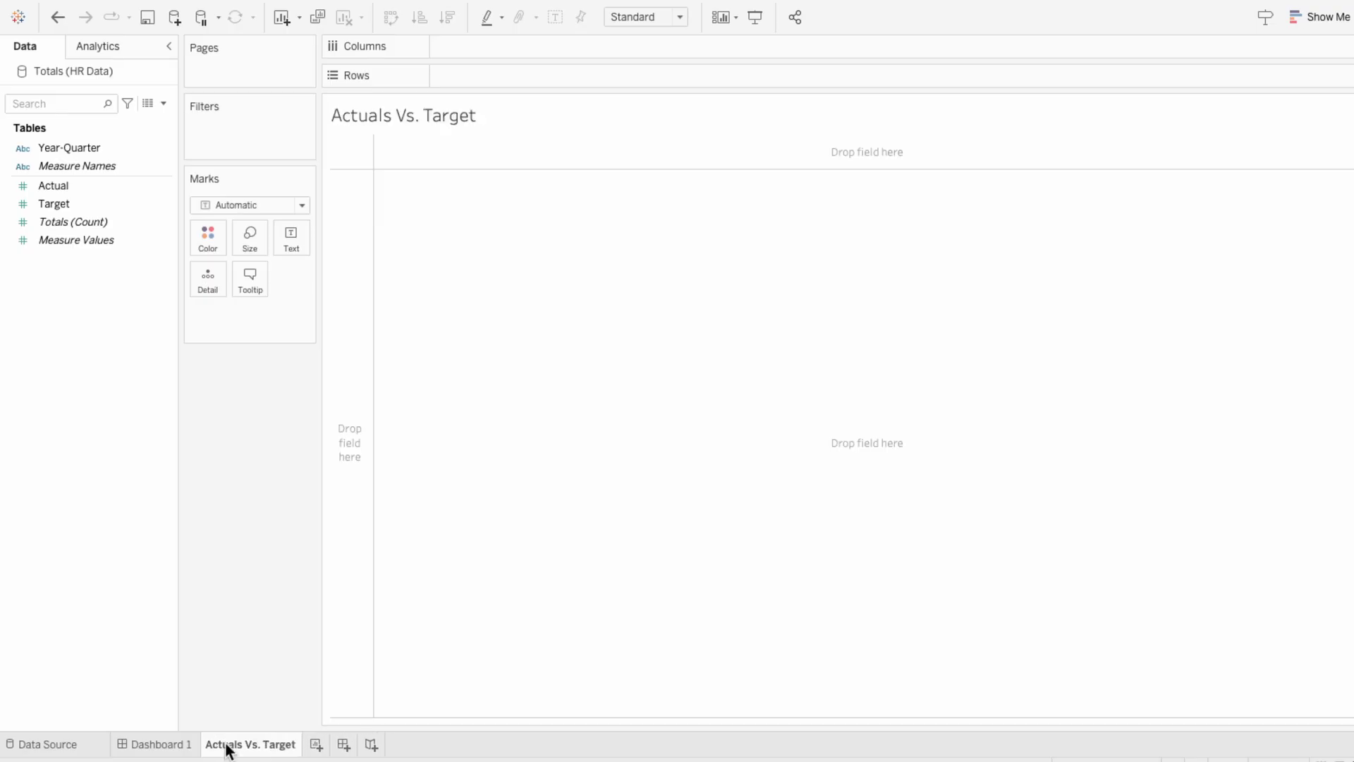
Step: Build the chart with Year-Quarter as columns and the sums of Actual and Target as rows
drag(74, 151, 493, 50)
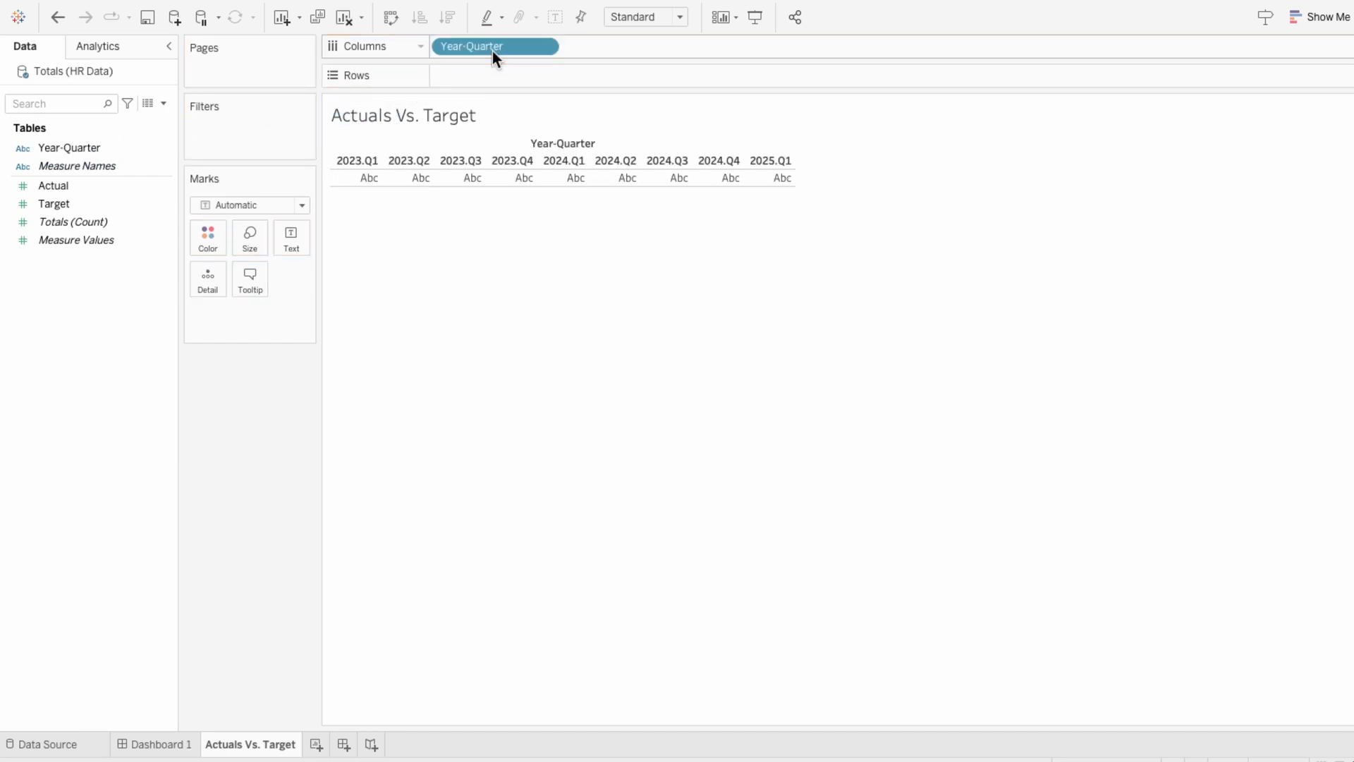
drag(105, 188, 474, 75)
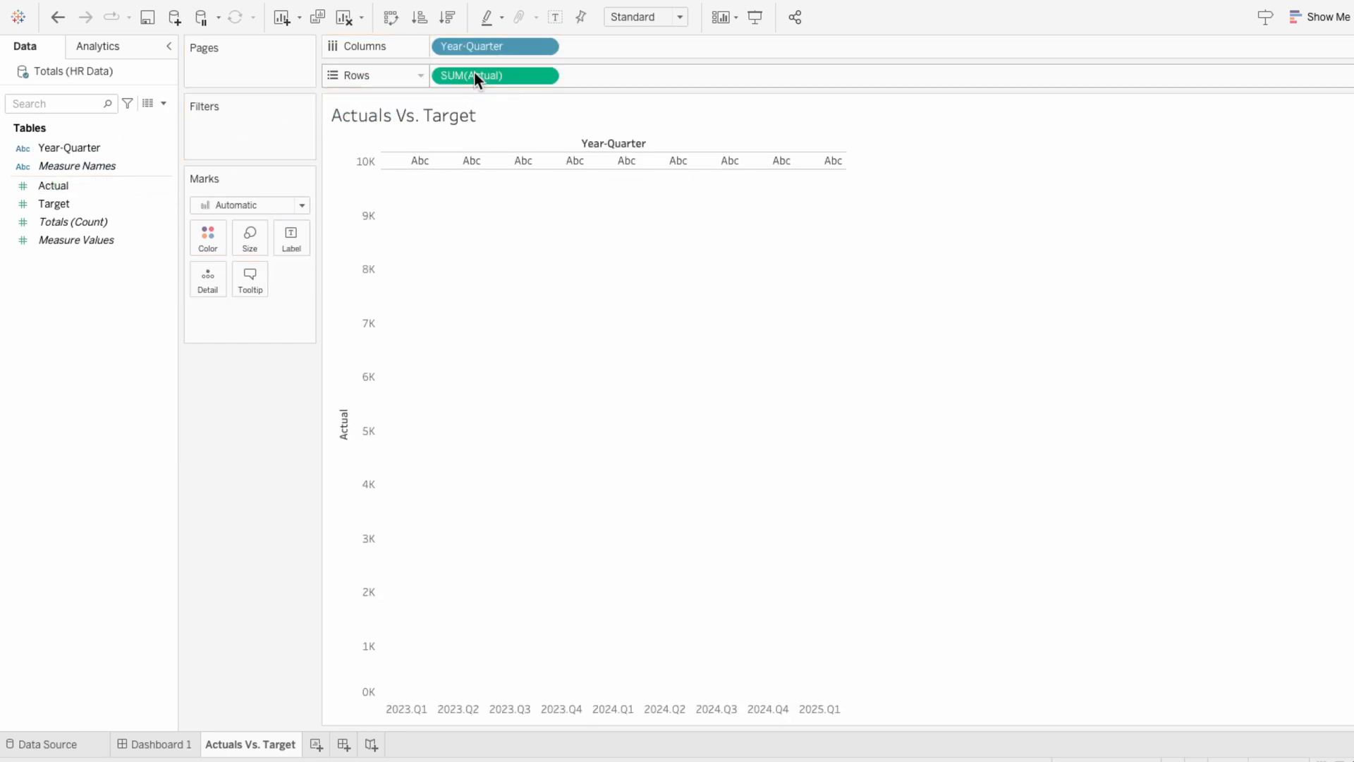
drag(54, 204, 651, 79)
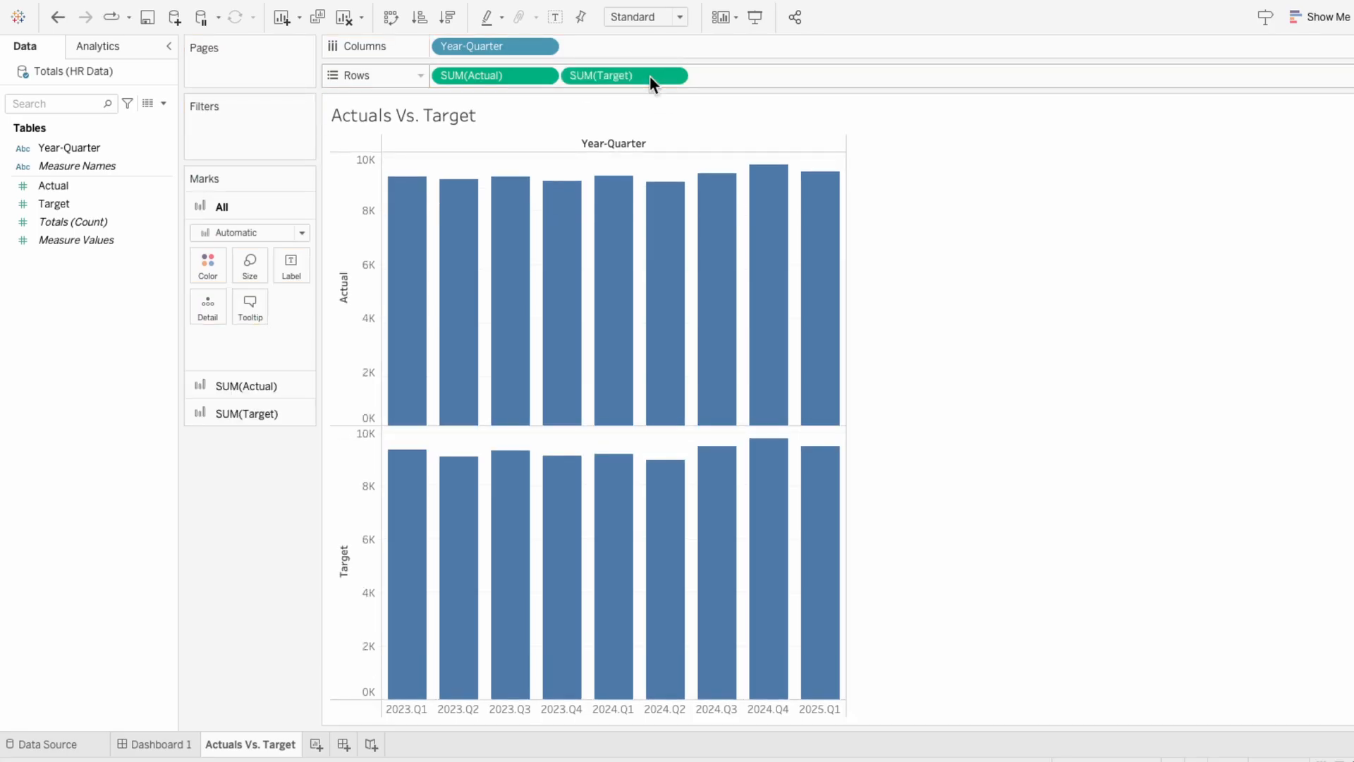
Step: Show both measures as lines and combine Actual and Target in a dual-axis chart
click(255, 233)
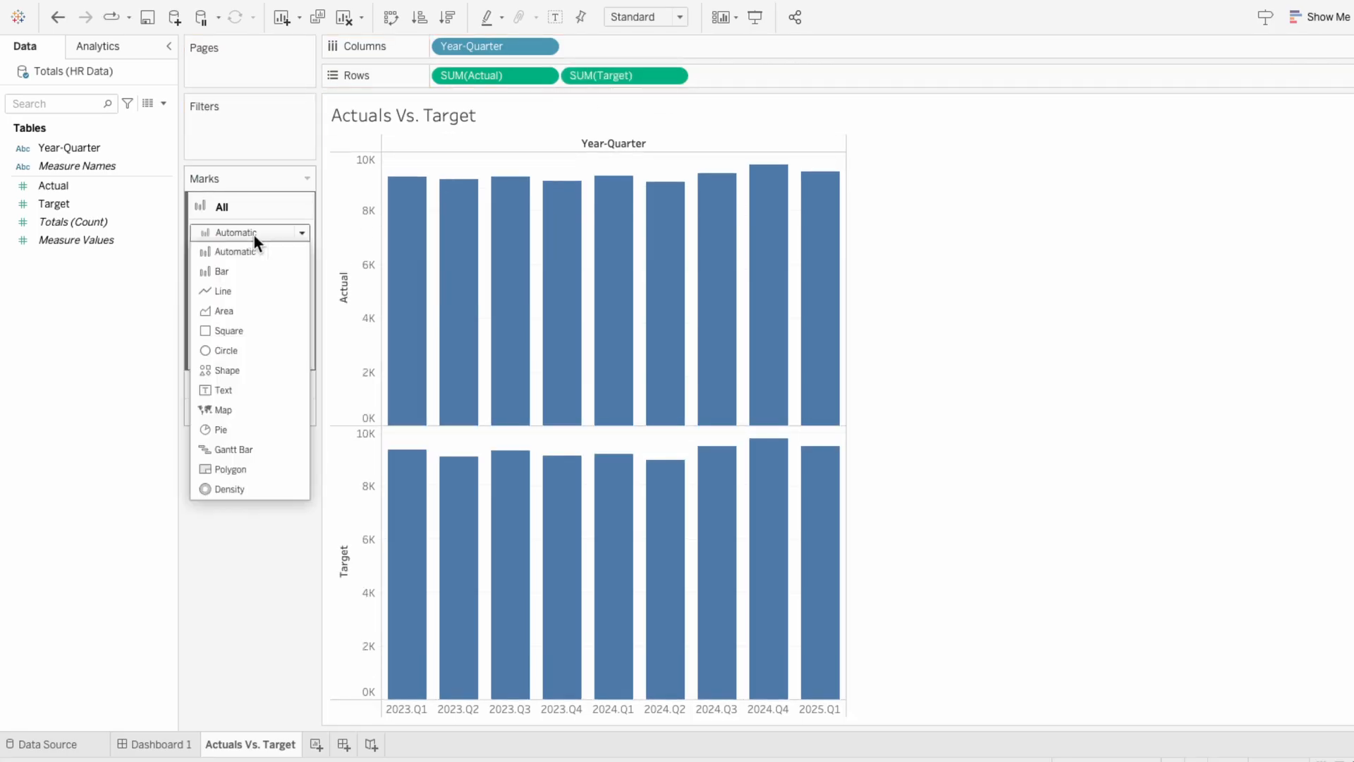
click(247, 291)
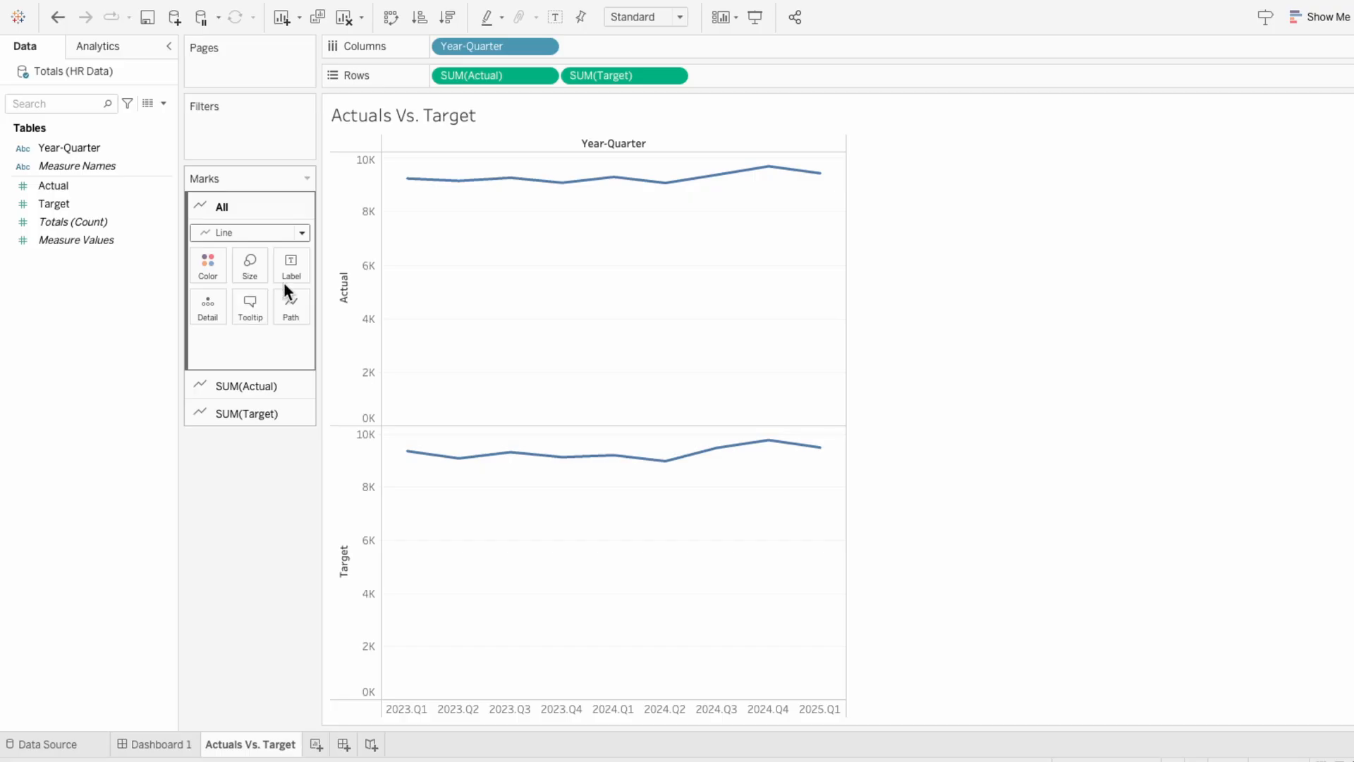
right_click(650, 74)
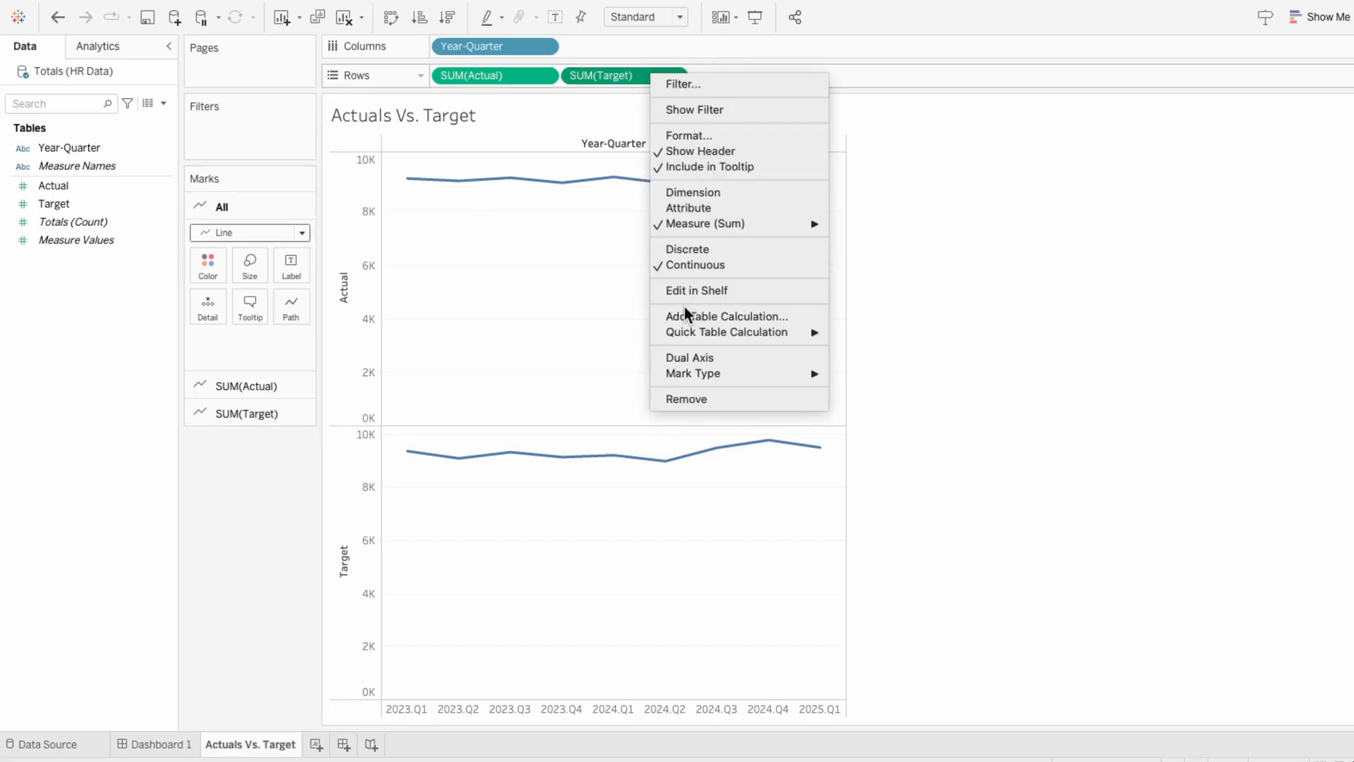
click(686, 356)
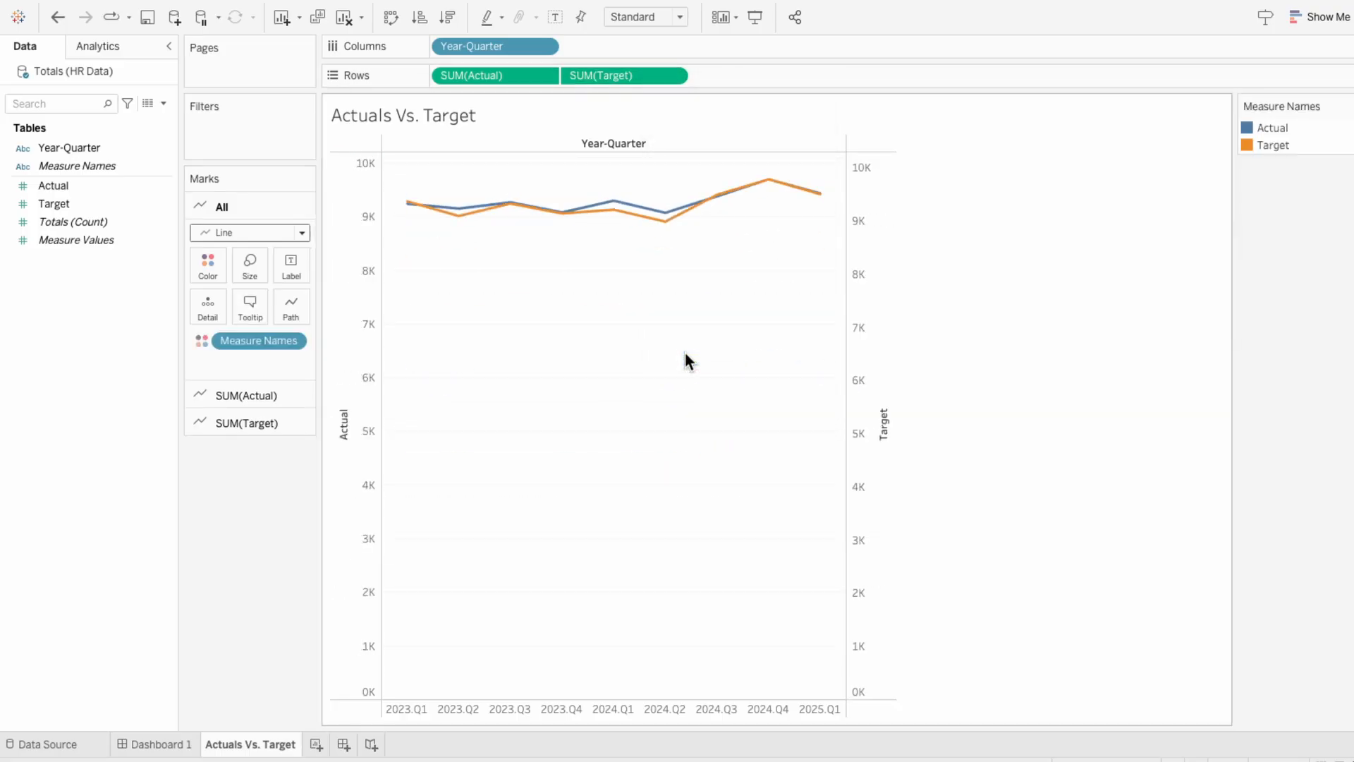
Step: Synchronize the Target axis with the Actual axis and exclude zero from the axis range
right_click(856, 321)
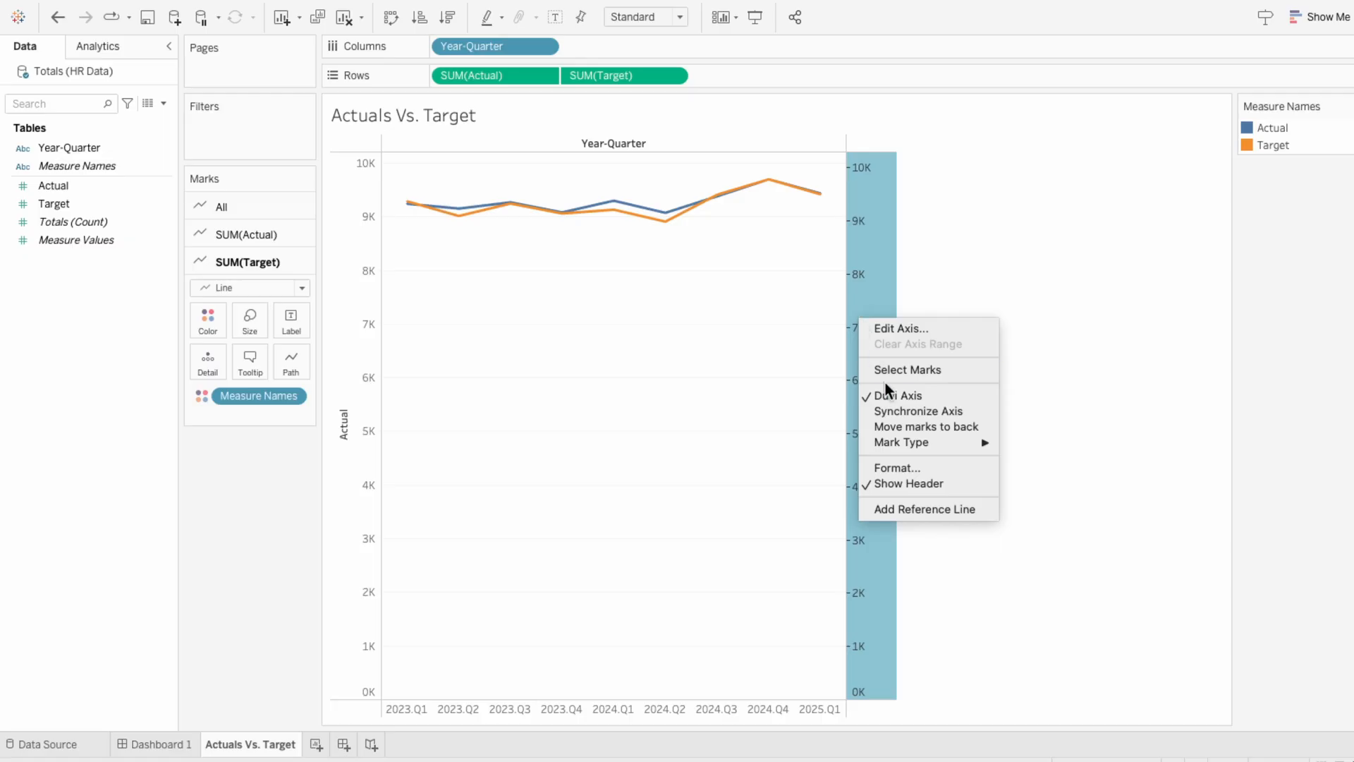
click(890, 411)
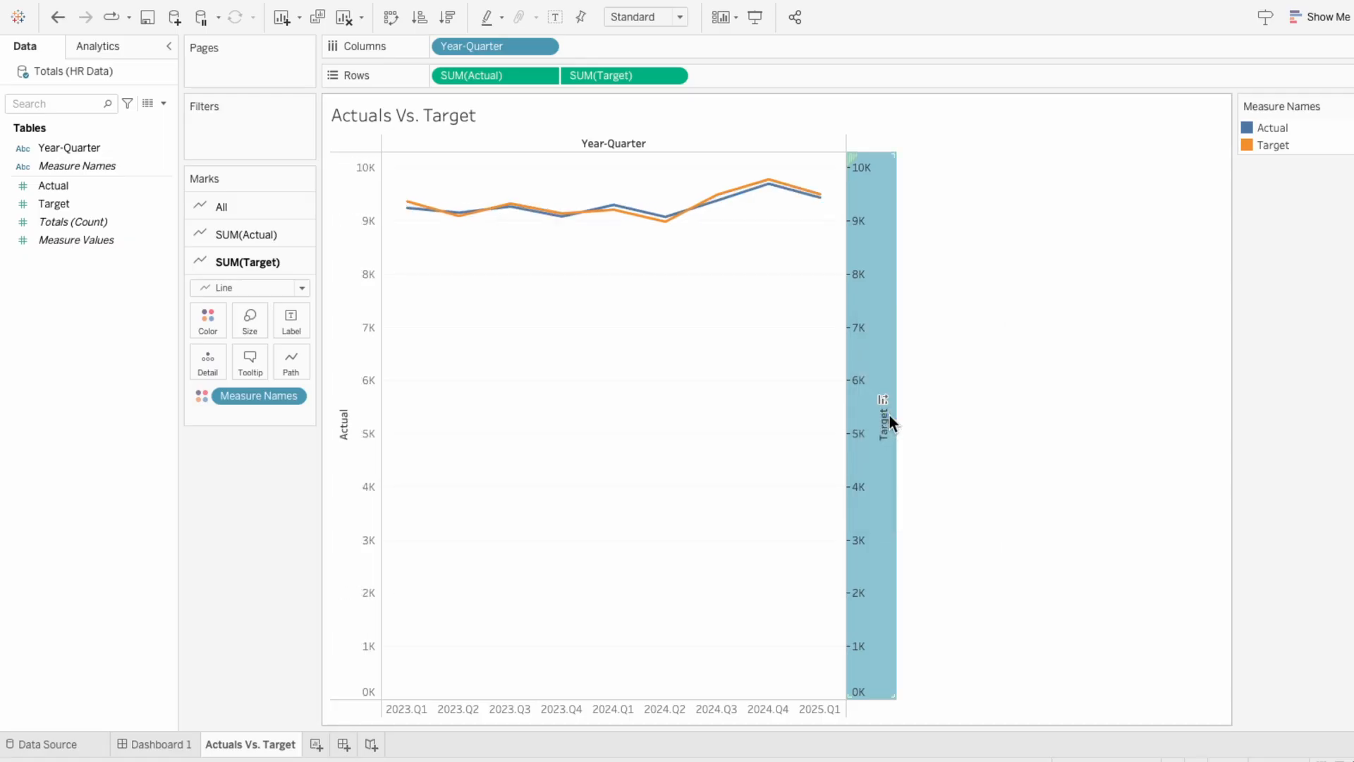
right_click(873, 384)
click(879, 393)
click(793, 241)
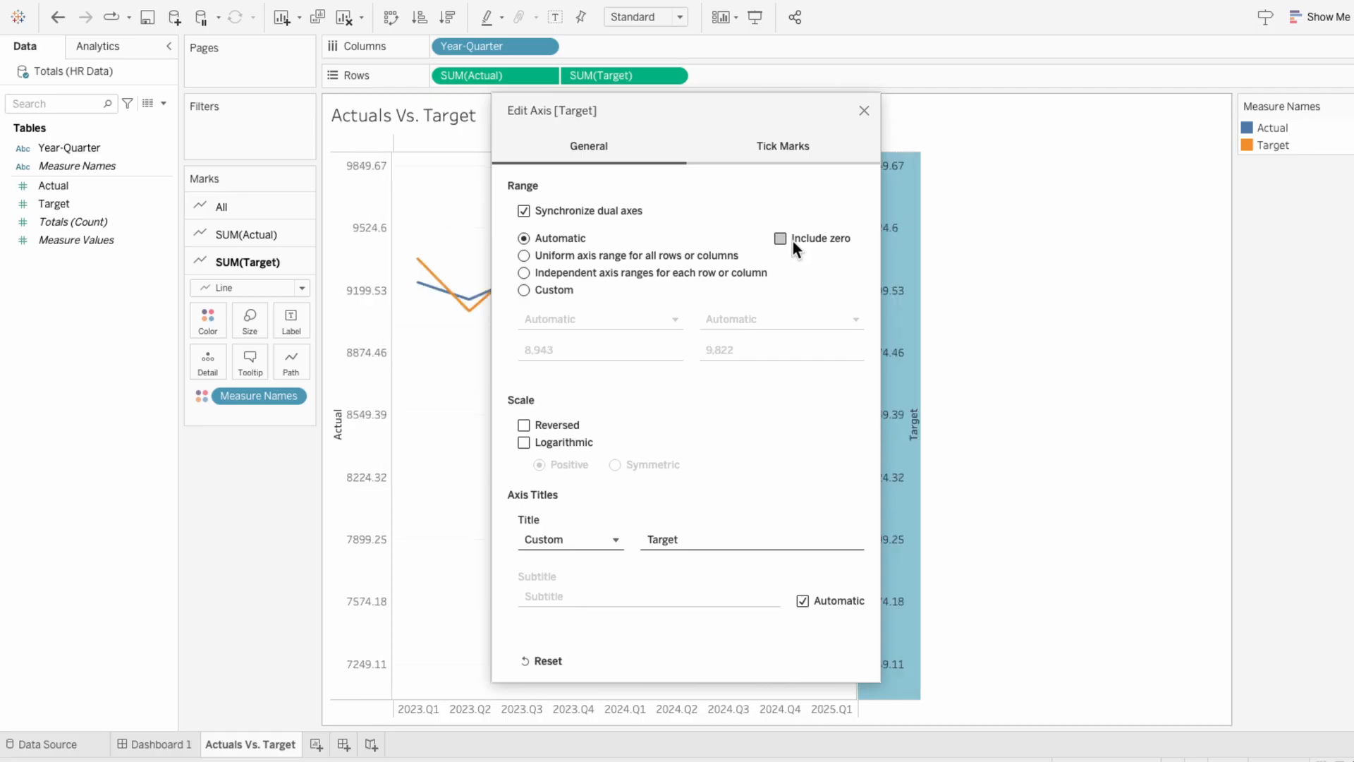
click(864, 111)
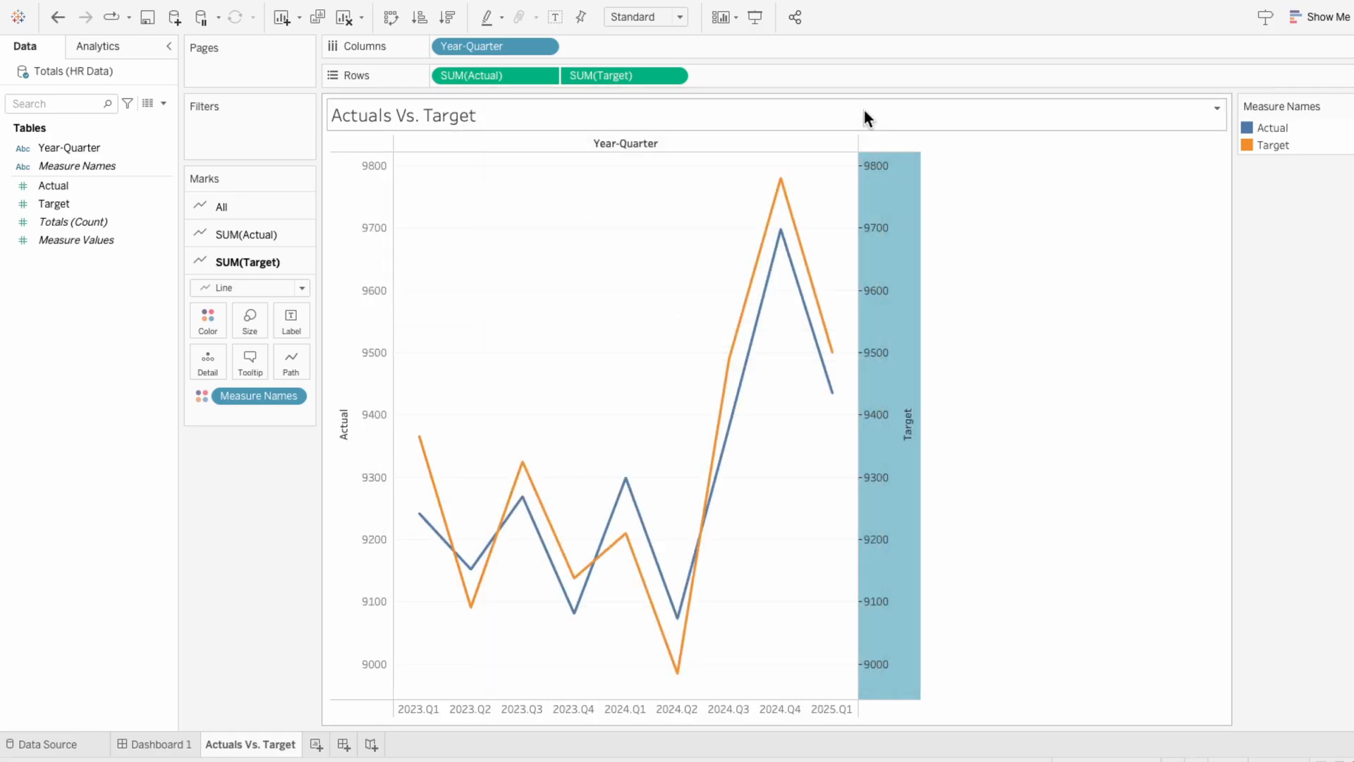
click(880, 196)
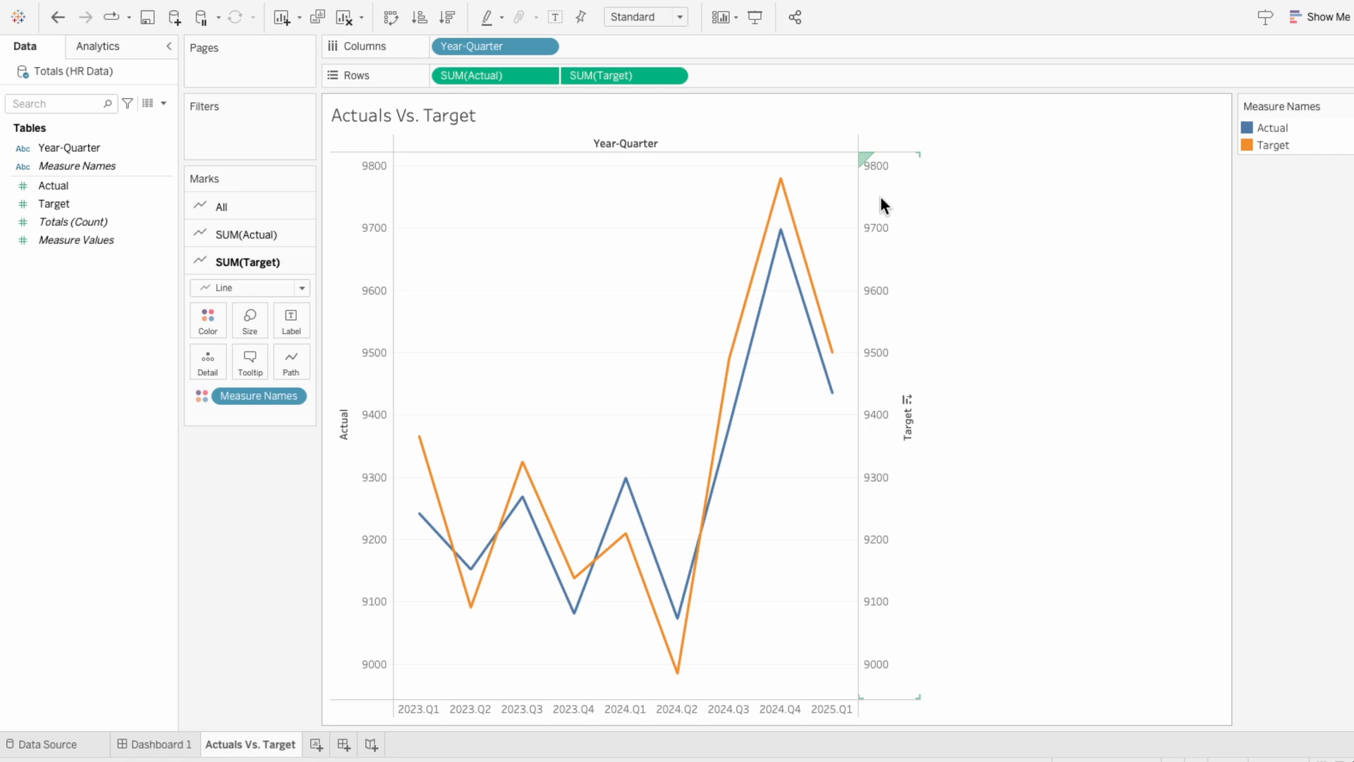
Step: Remove the Measure Names color encoding from the marks of both measures
click(240, 207)
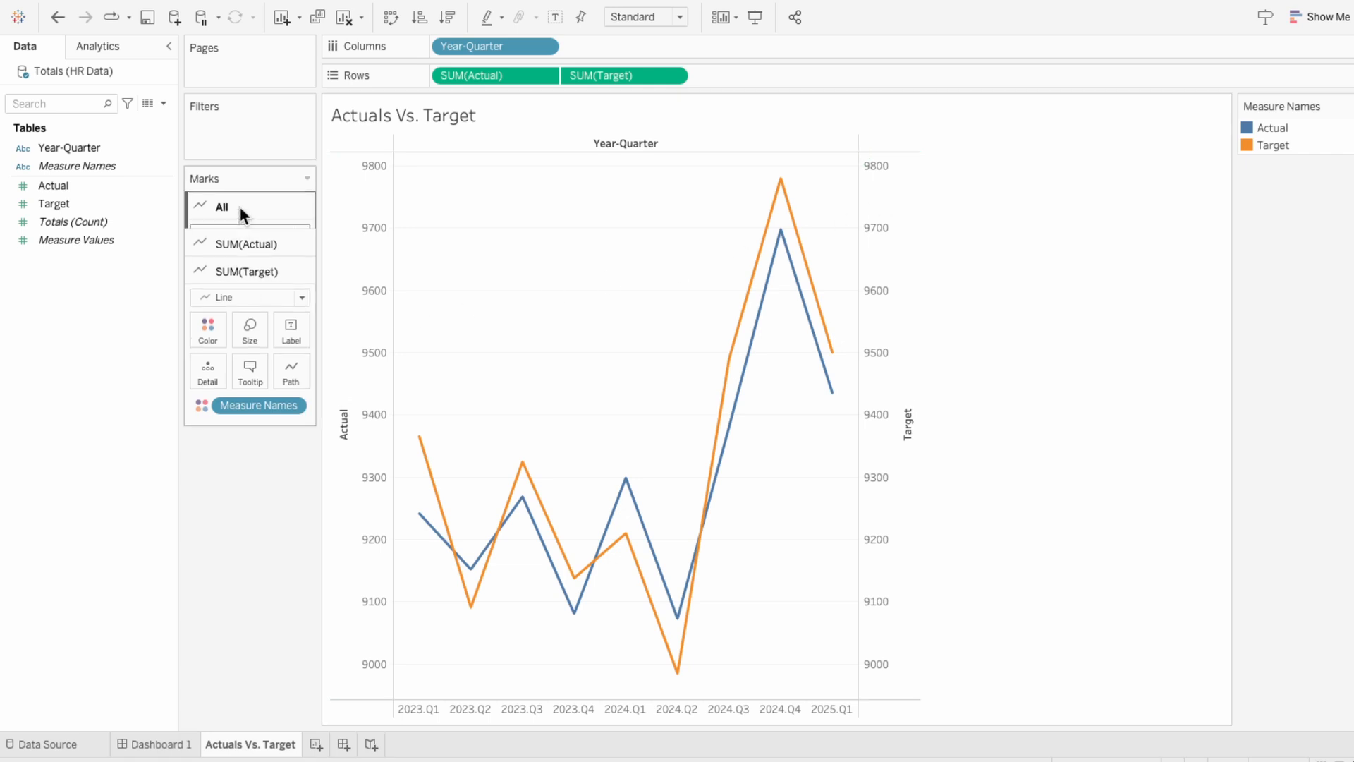
click(251, 340)
key(Delete)
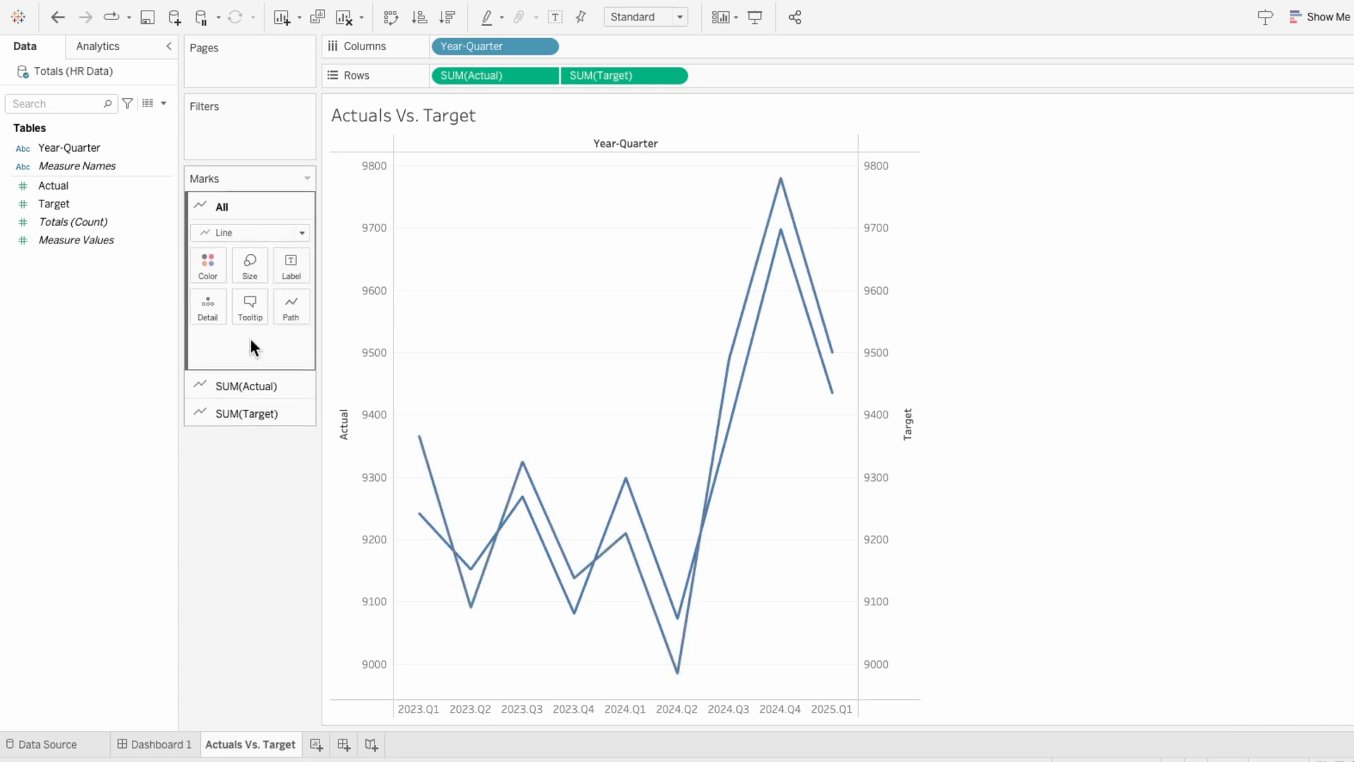
Step: Color the Actual line white
click(248, 380)
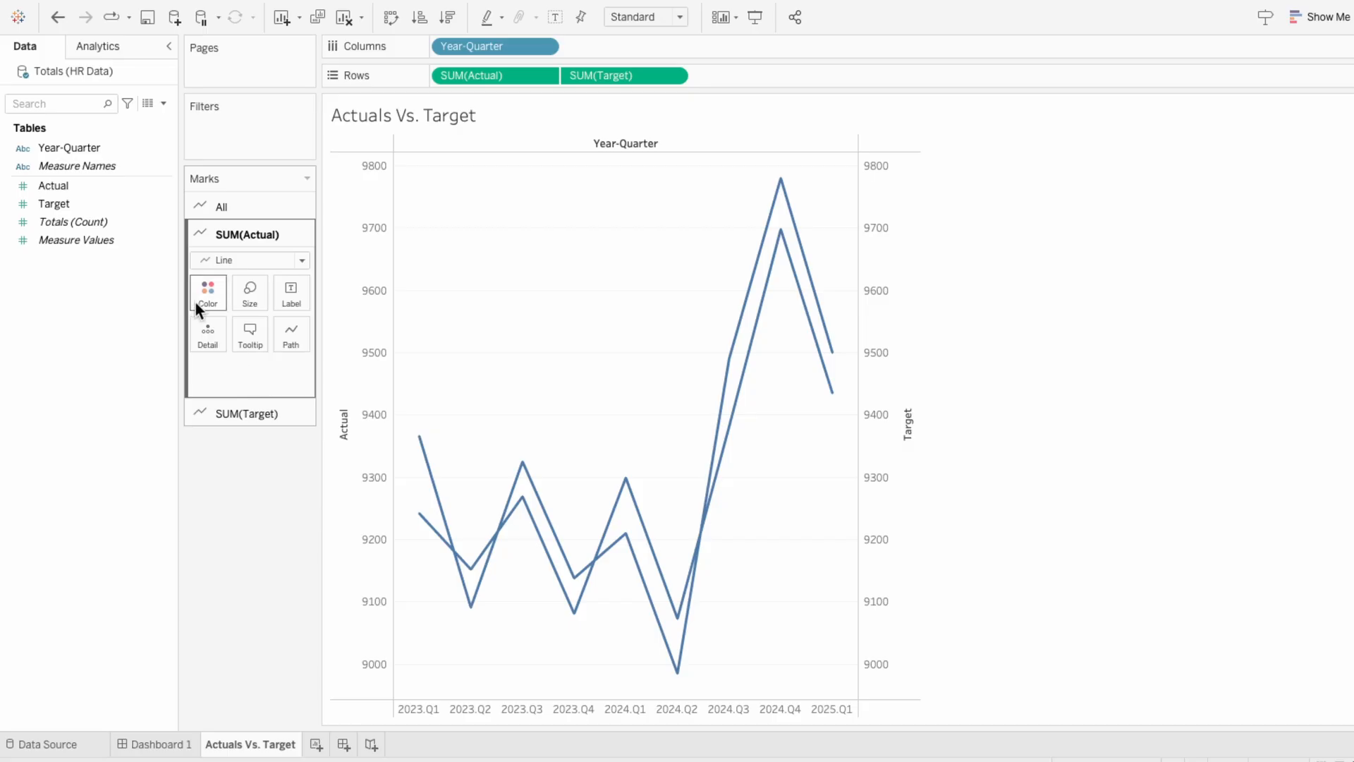
click(207, 293)
click(233, 347)
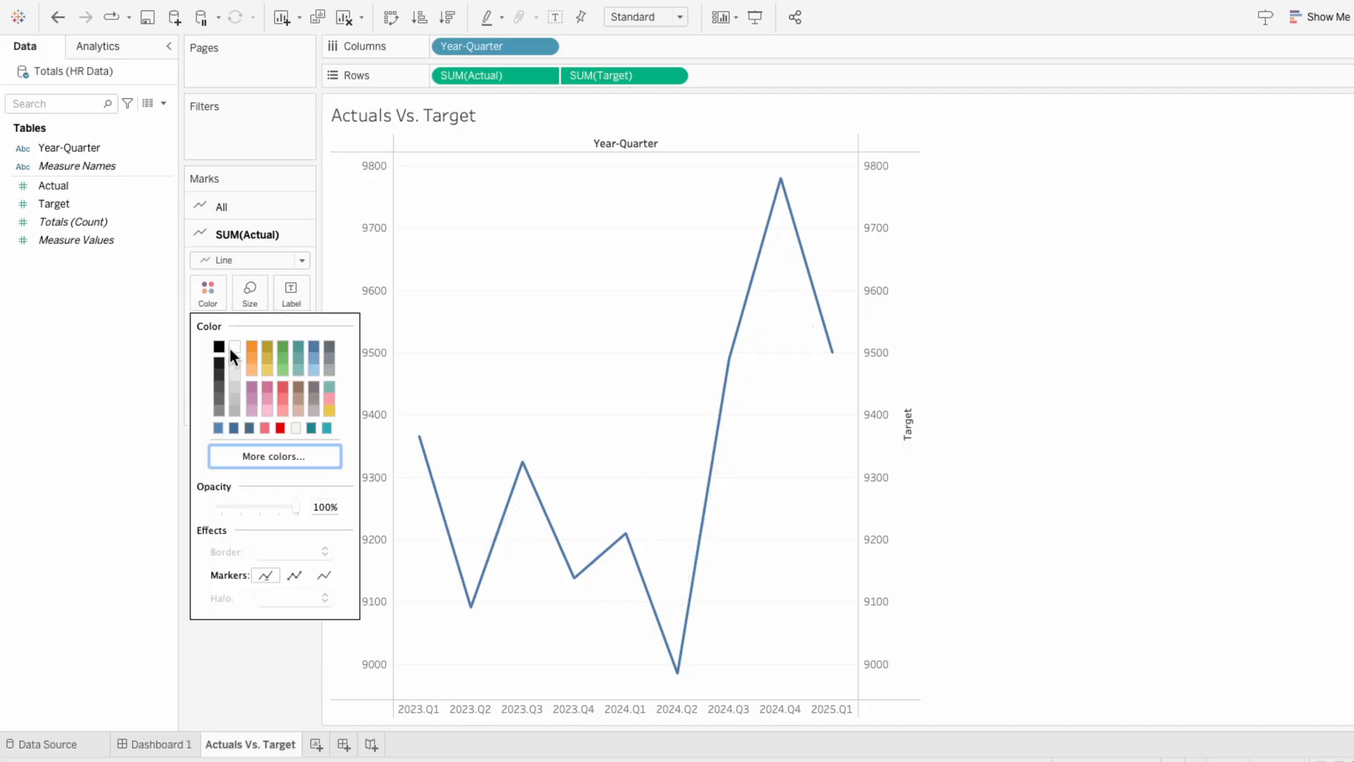
click(210, 303)
Step: Color the Target line light blue
click(224, 406)
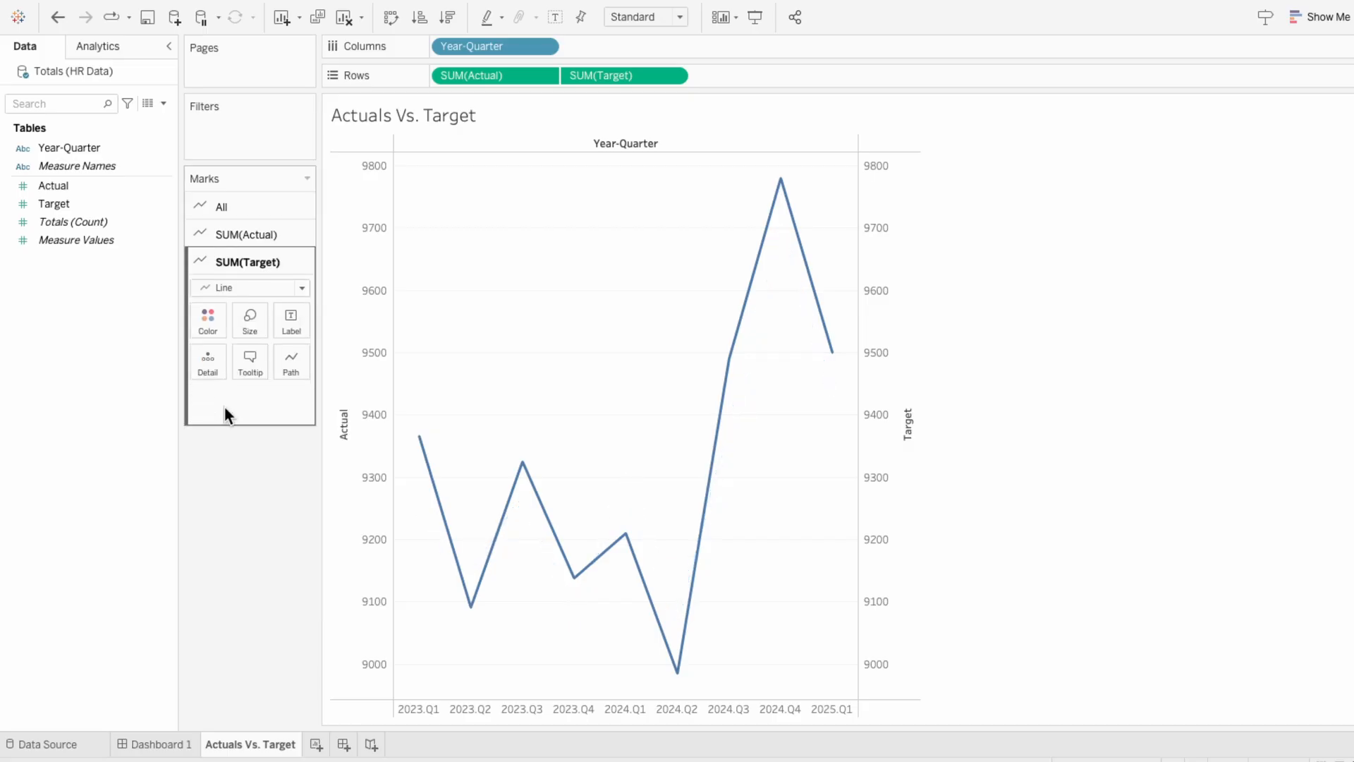
click(213, 326)
click(315, 397)
click(216, 320)
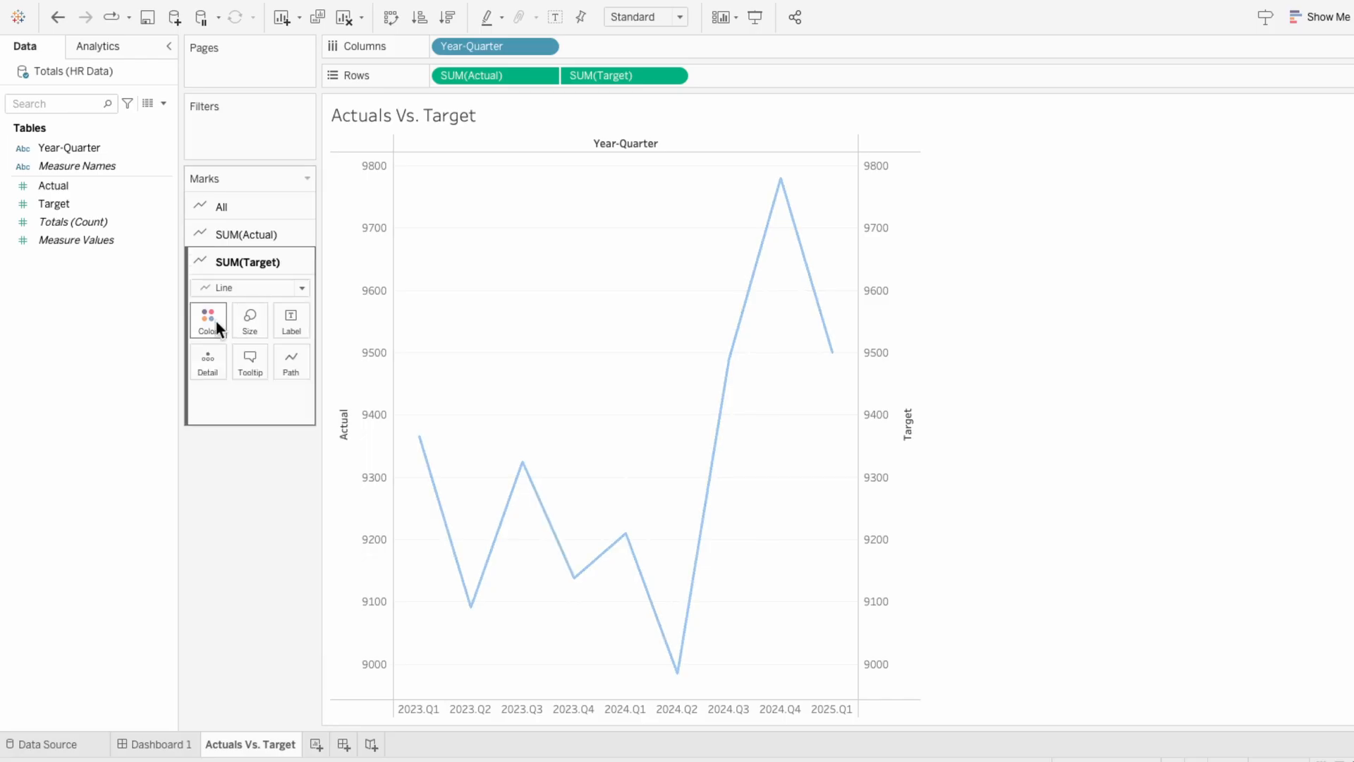
Step: Give the Target line the short-dashed line pattern and make it moderately thicker
click(283, 365)
click(303, 470)
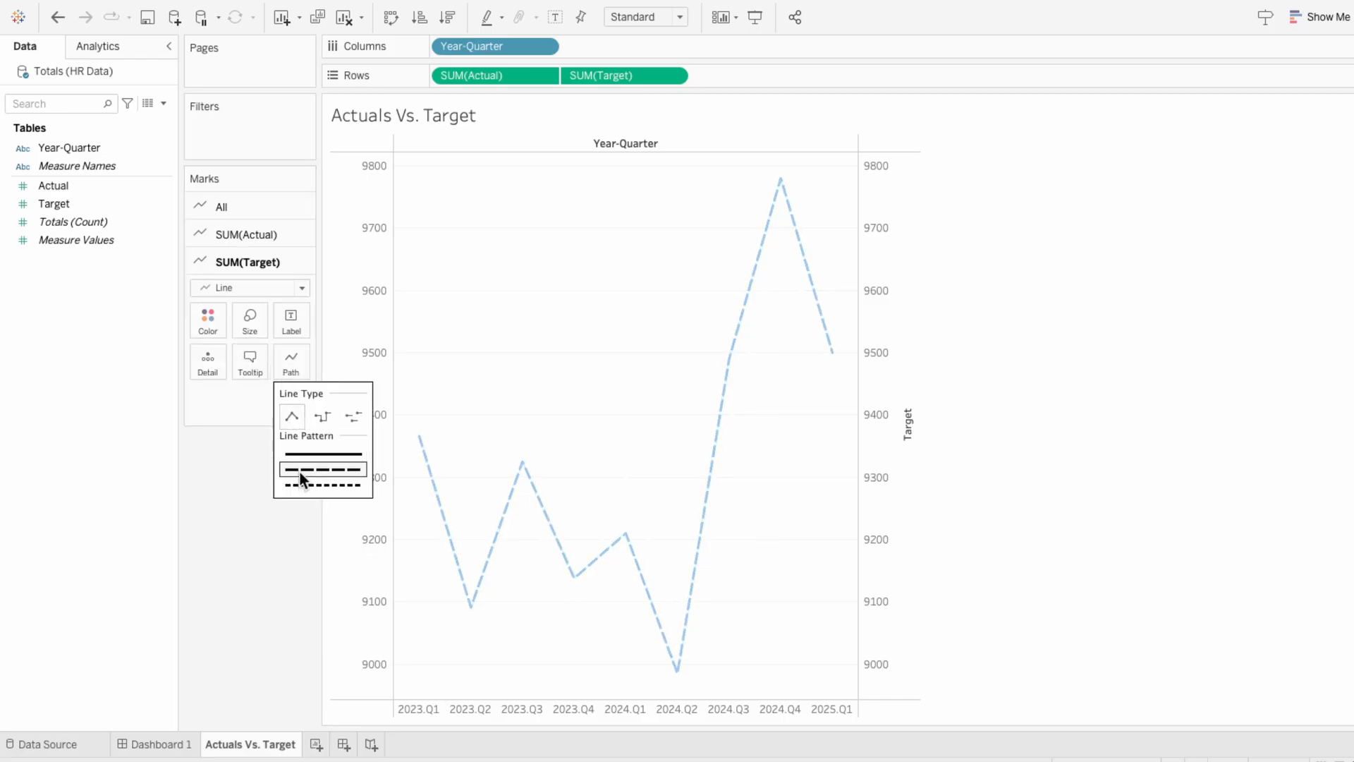
click(299, 483)
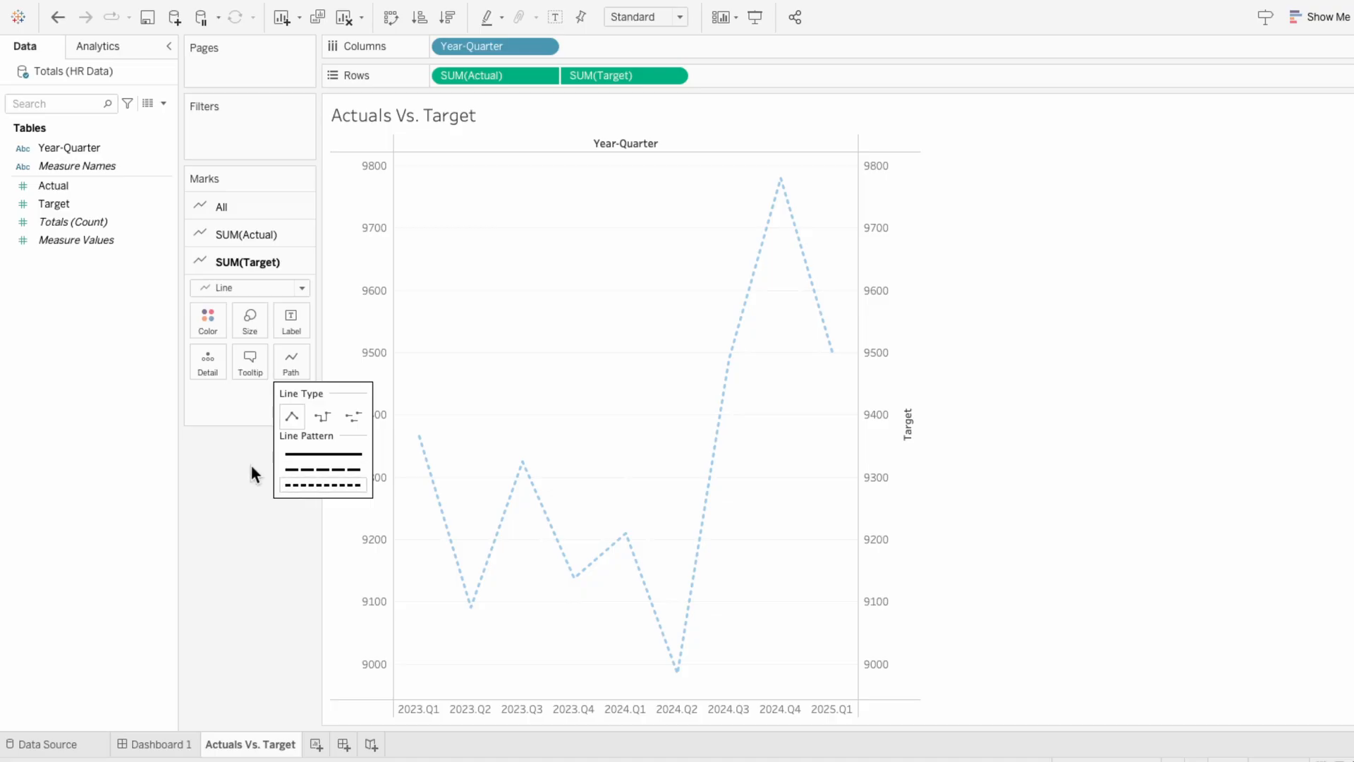
click(250, 323)
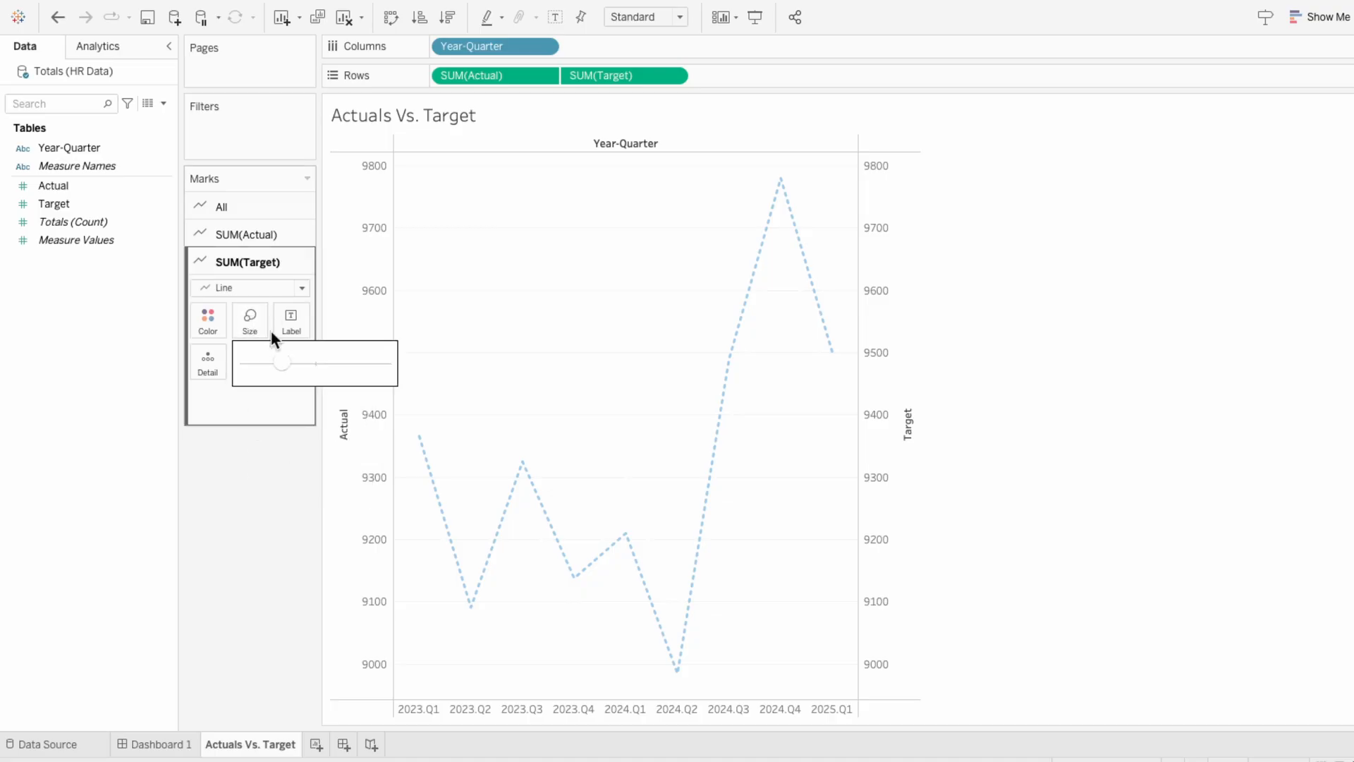
drag(302, 357, 310, 361)
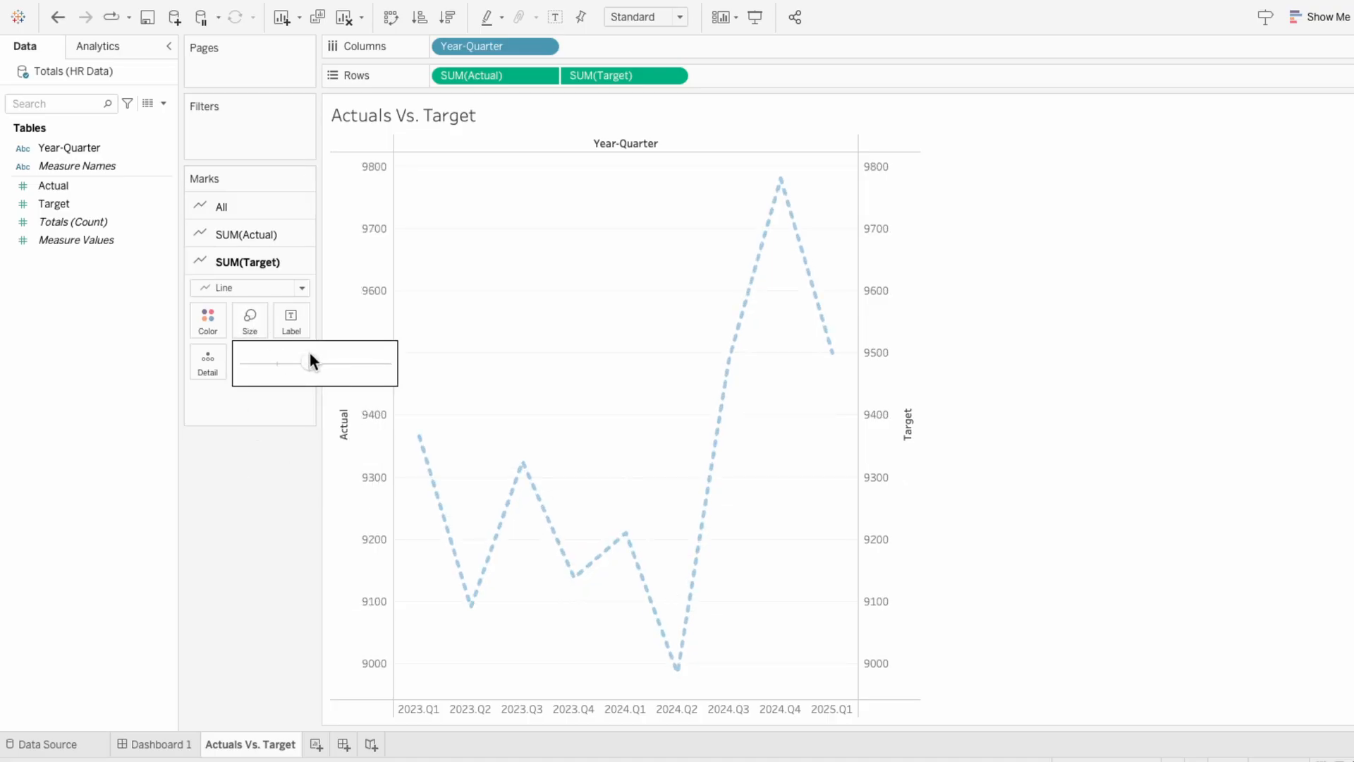
click(236, 399)
Step: Make the Actual line thicker
click(247, 235)
click(249, 289)
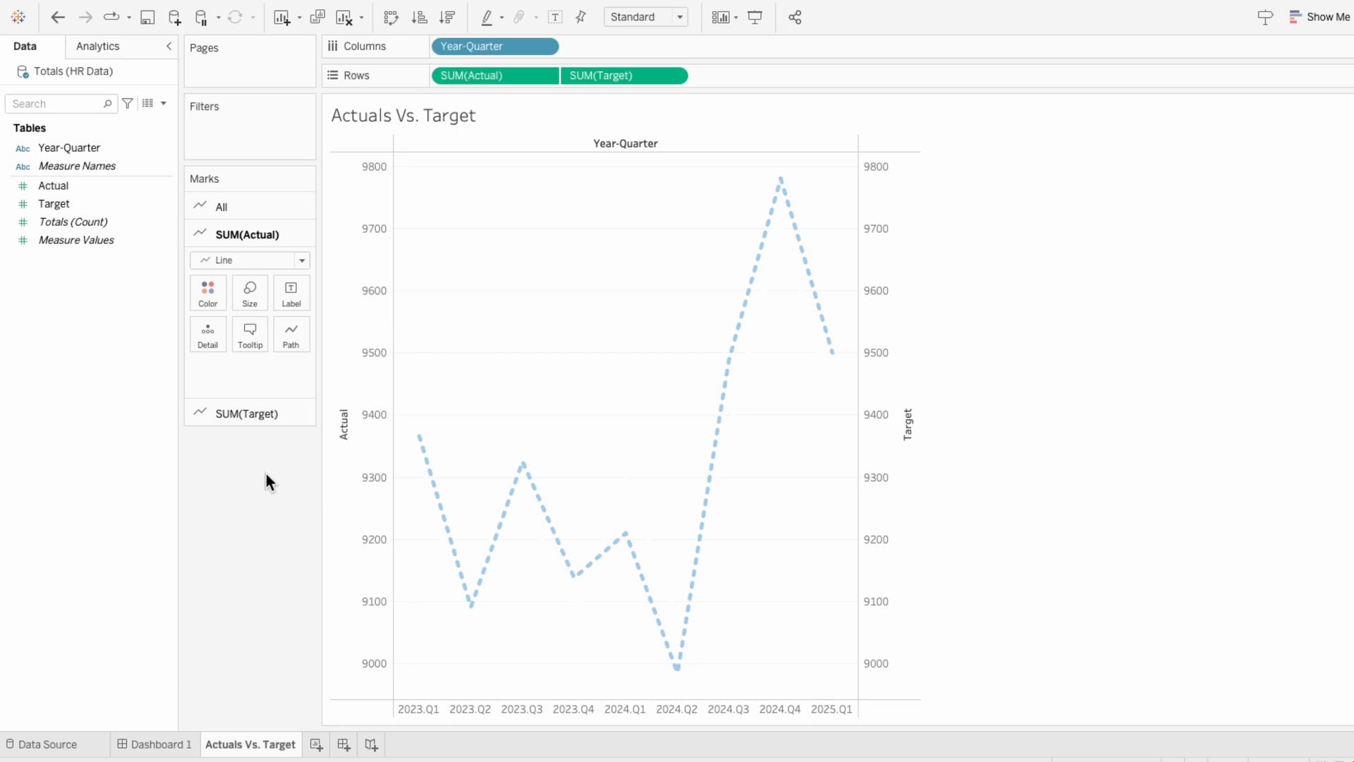
Step: Hide the headers of the value axes and of the Year-Quarter labels in the chart
right_click(364, 391)
mouse_move(383, 498)
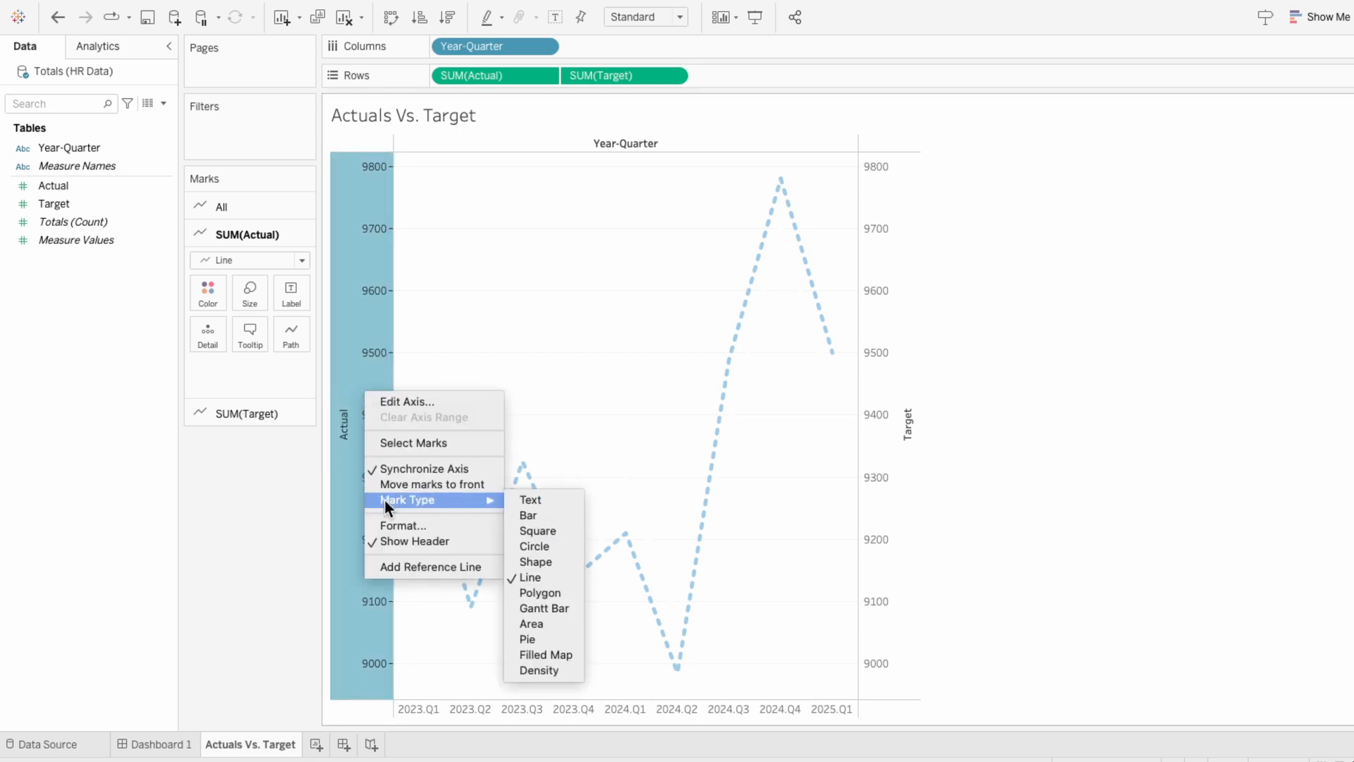
click(386, 541)
right_click(472, 707)
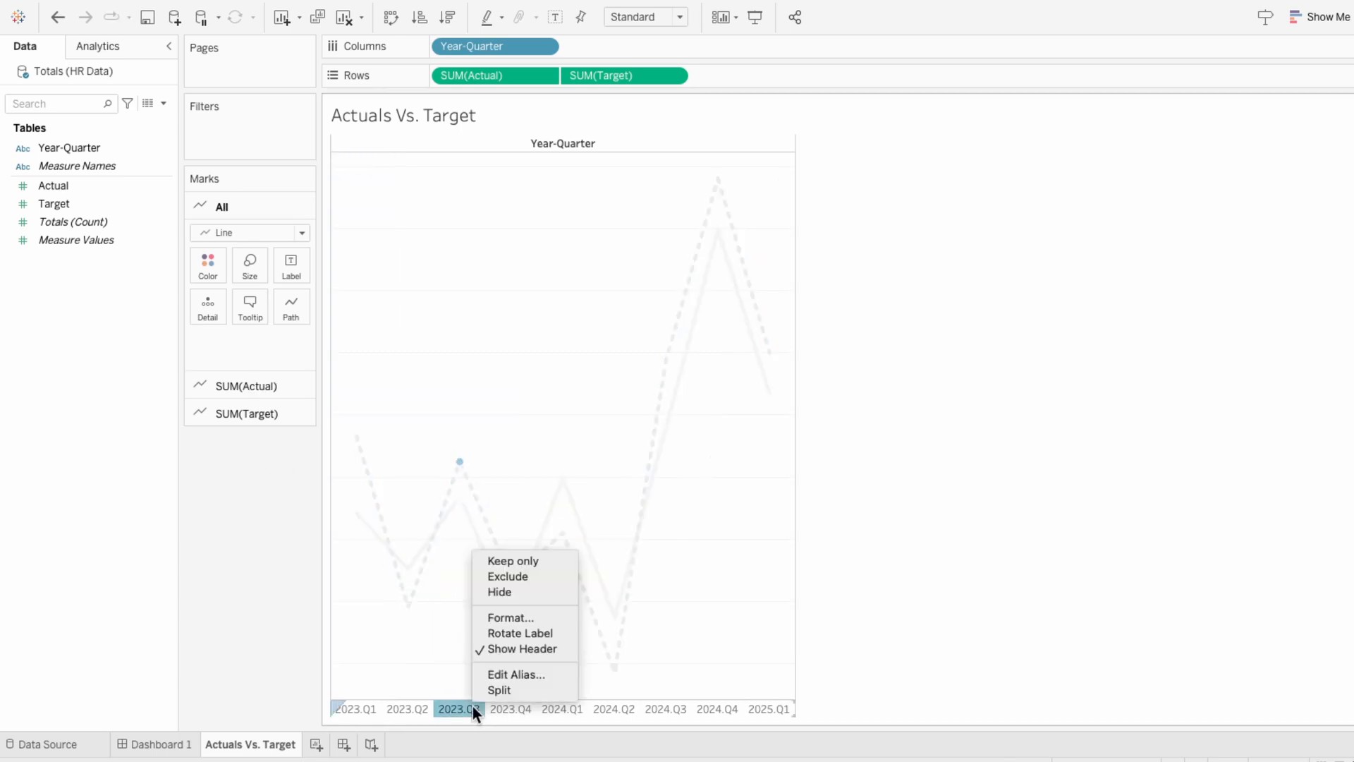
click(495, 647)
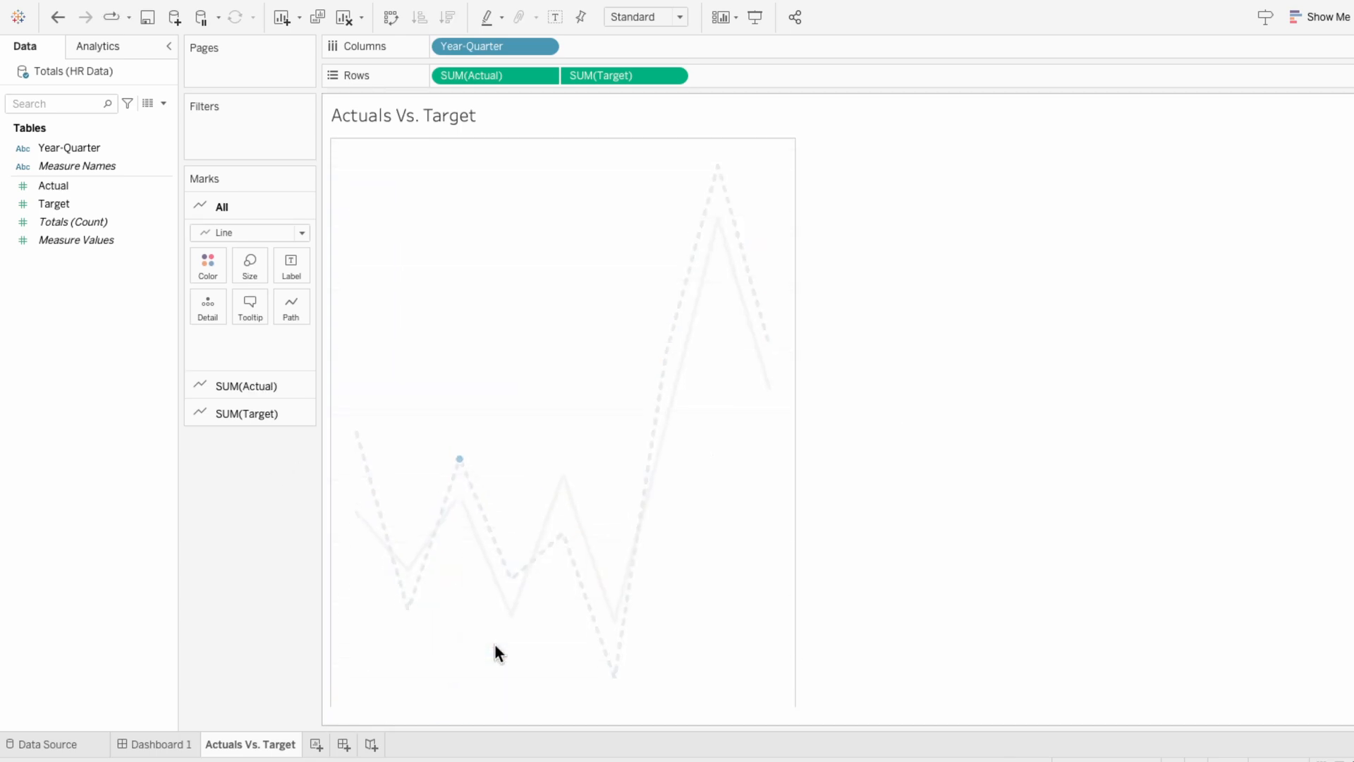
Step: Set the default worksheet shading of the Actuals Vs. Target sheet to None
right_click(475, 400)
click(501, 471)
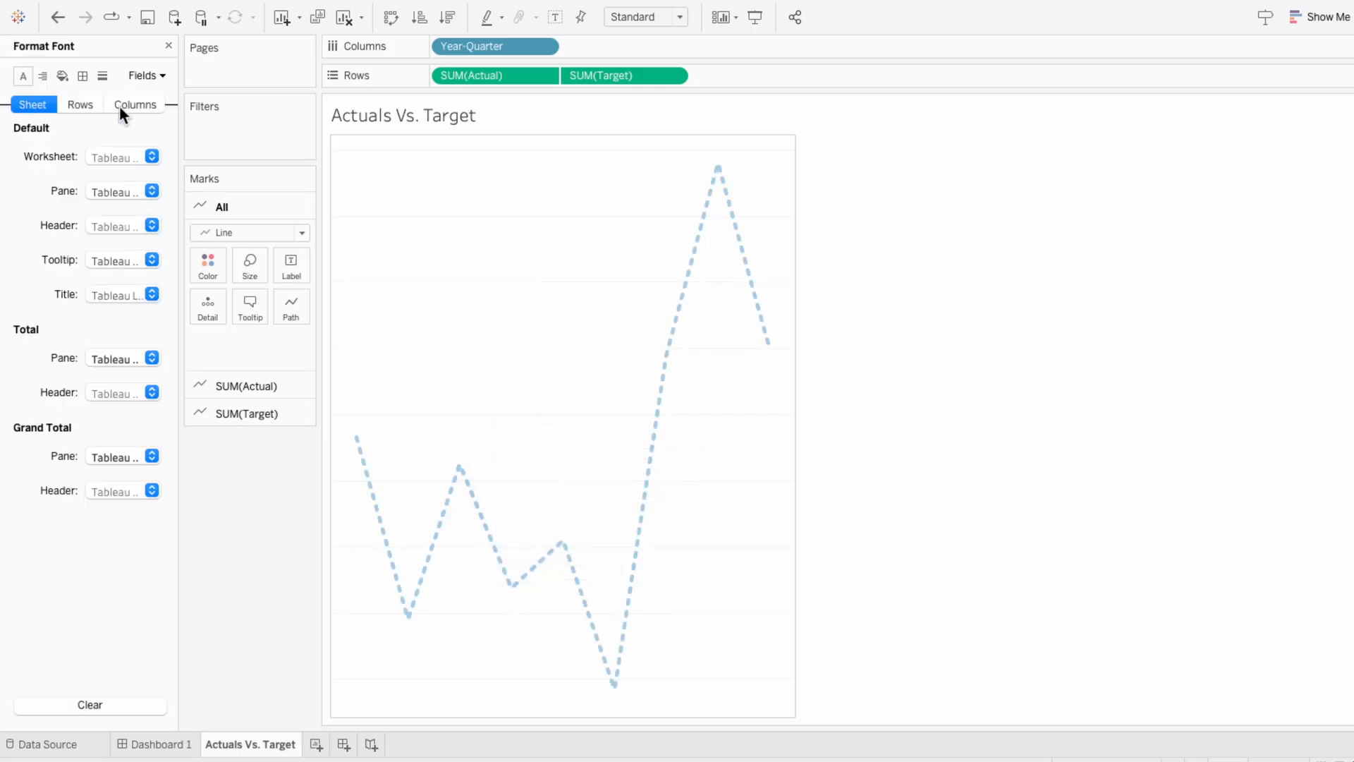
click(62, 75)
click(115, 156)
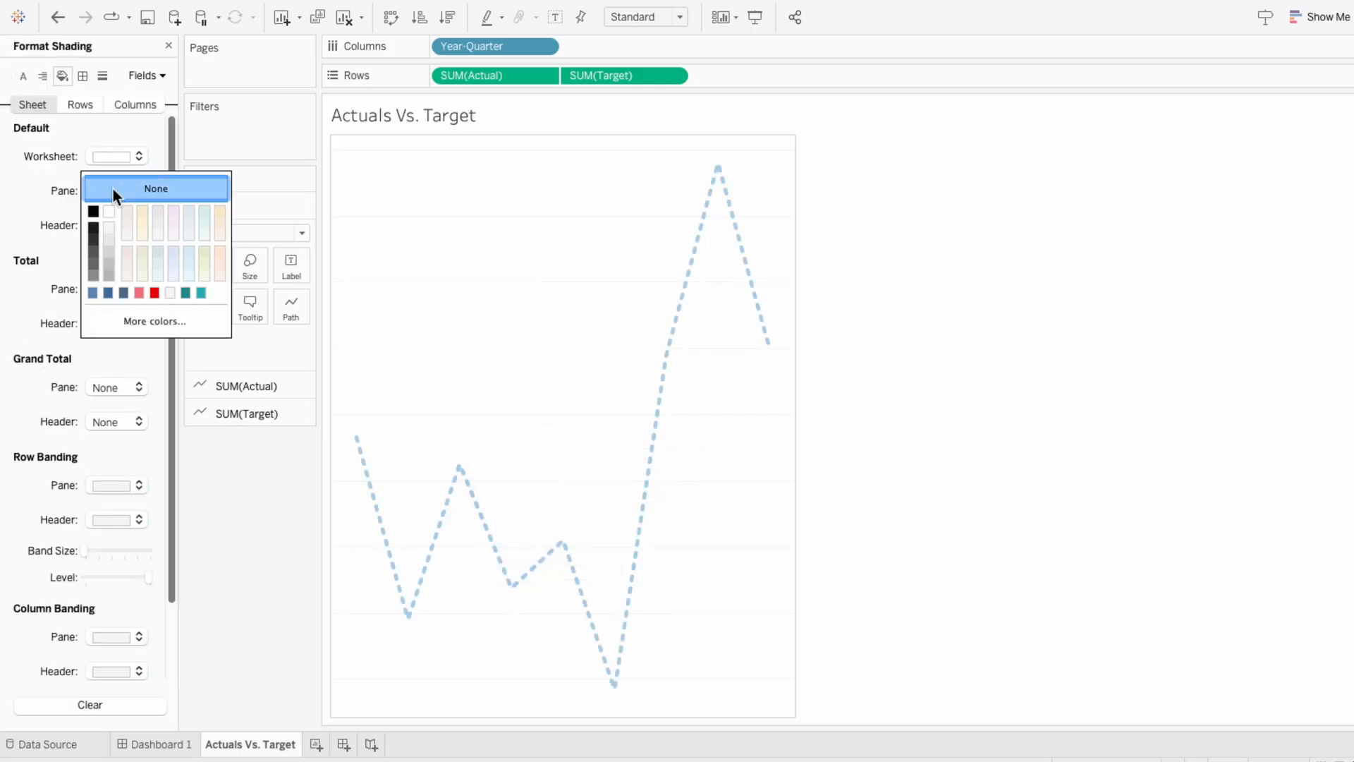
click(40, 175)
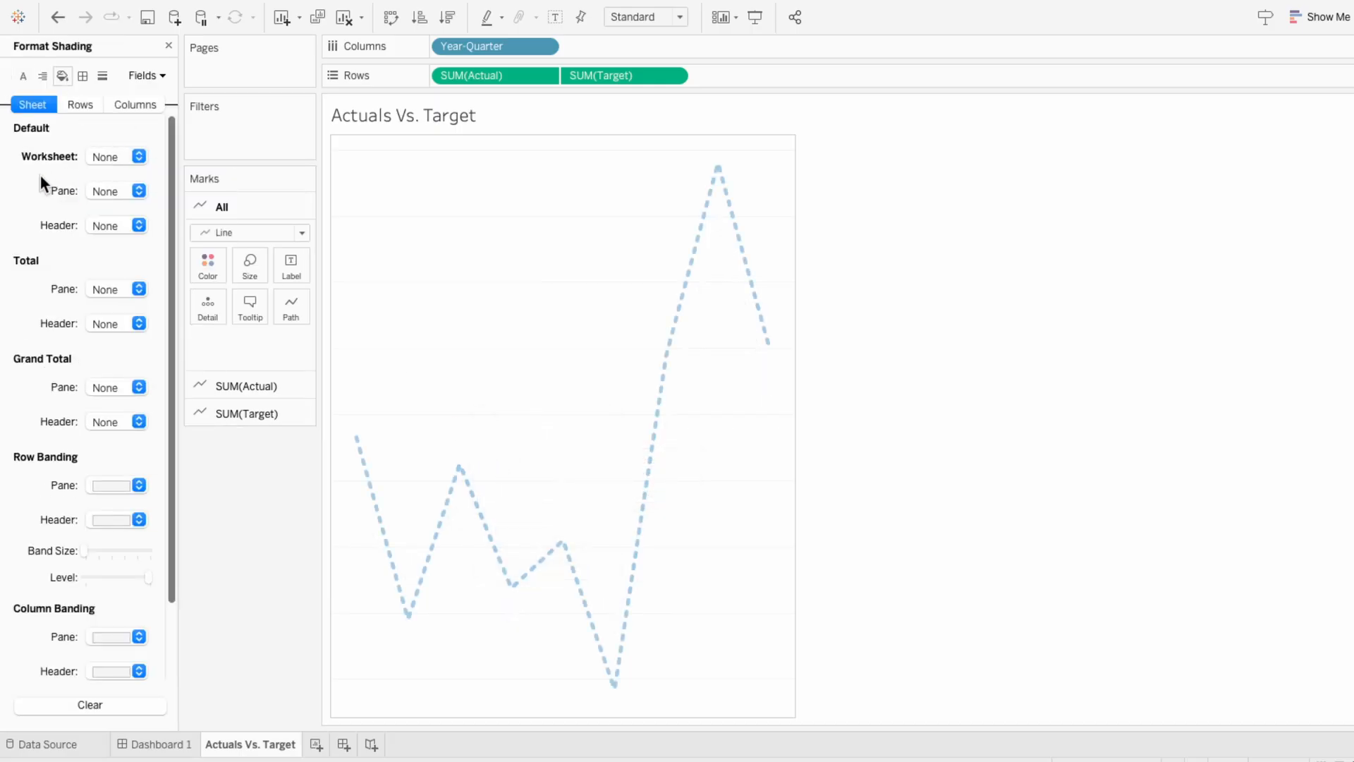
Step: Set the pane borders of both the row divider and the column divider to None
click(83, 76)
click(91, 485)
click(90, 515)
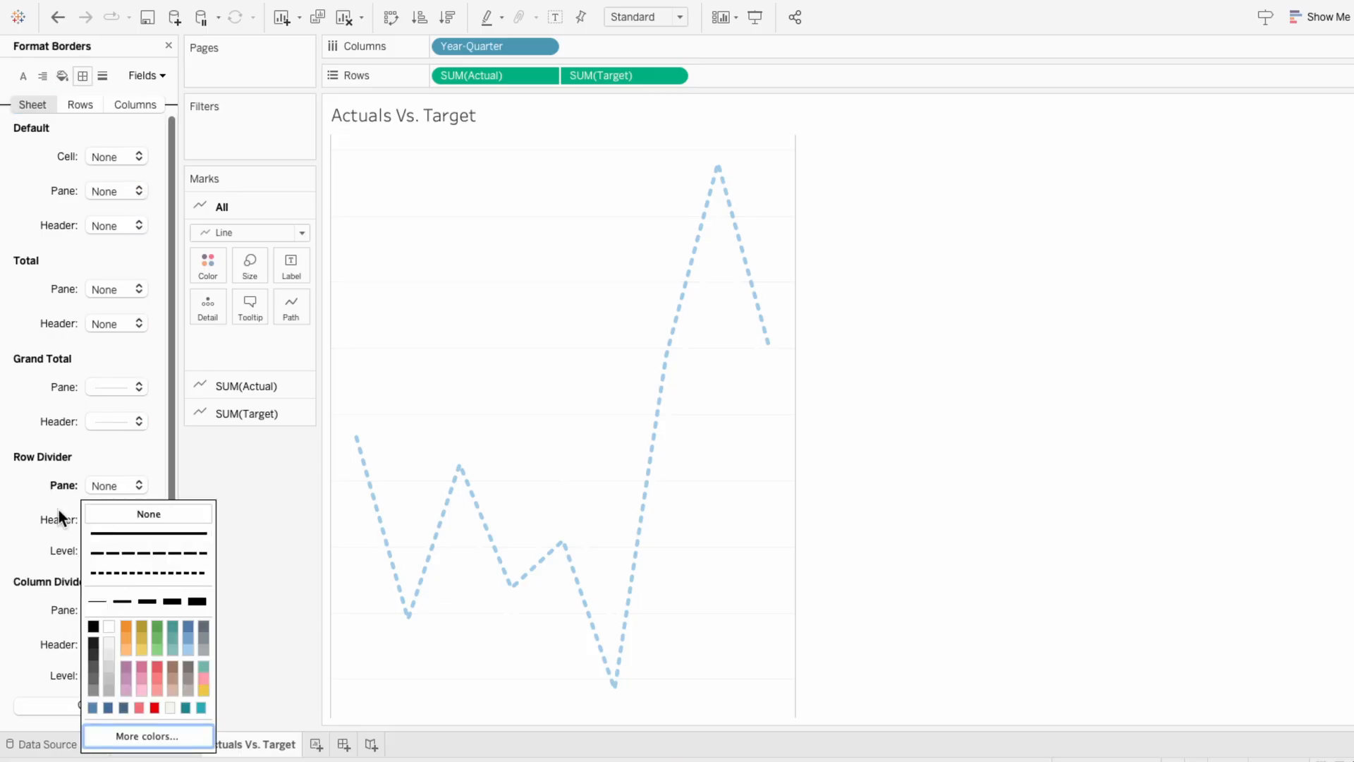
click(97, 611)
click(107, 361)
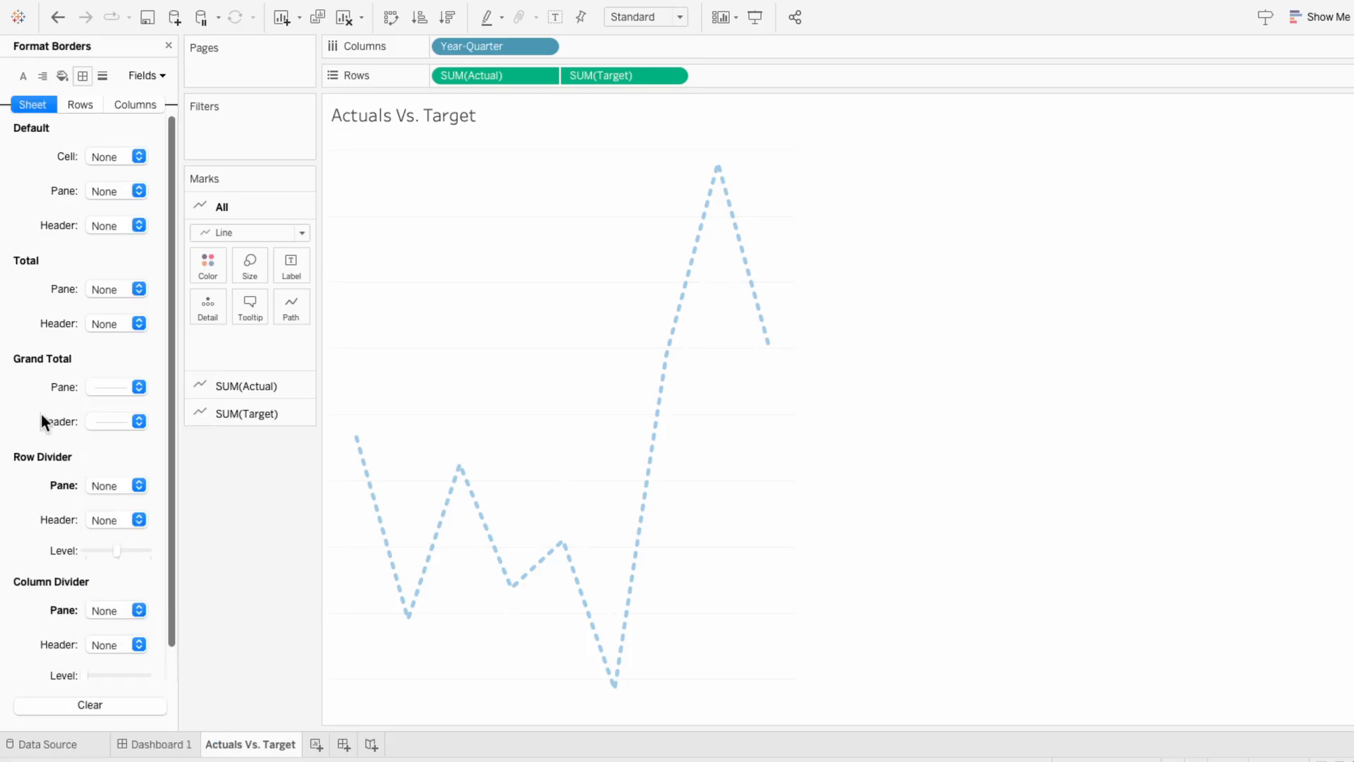
Step: Set the grid lines for rows to None and close the formatting settings
click(105, 77)
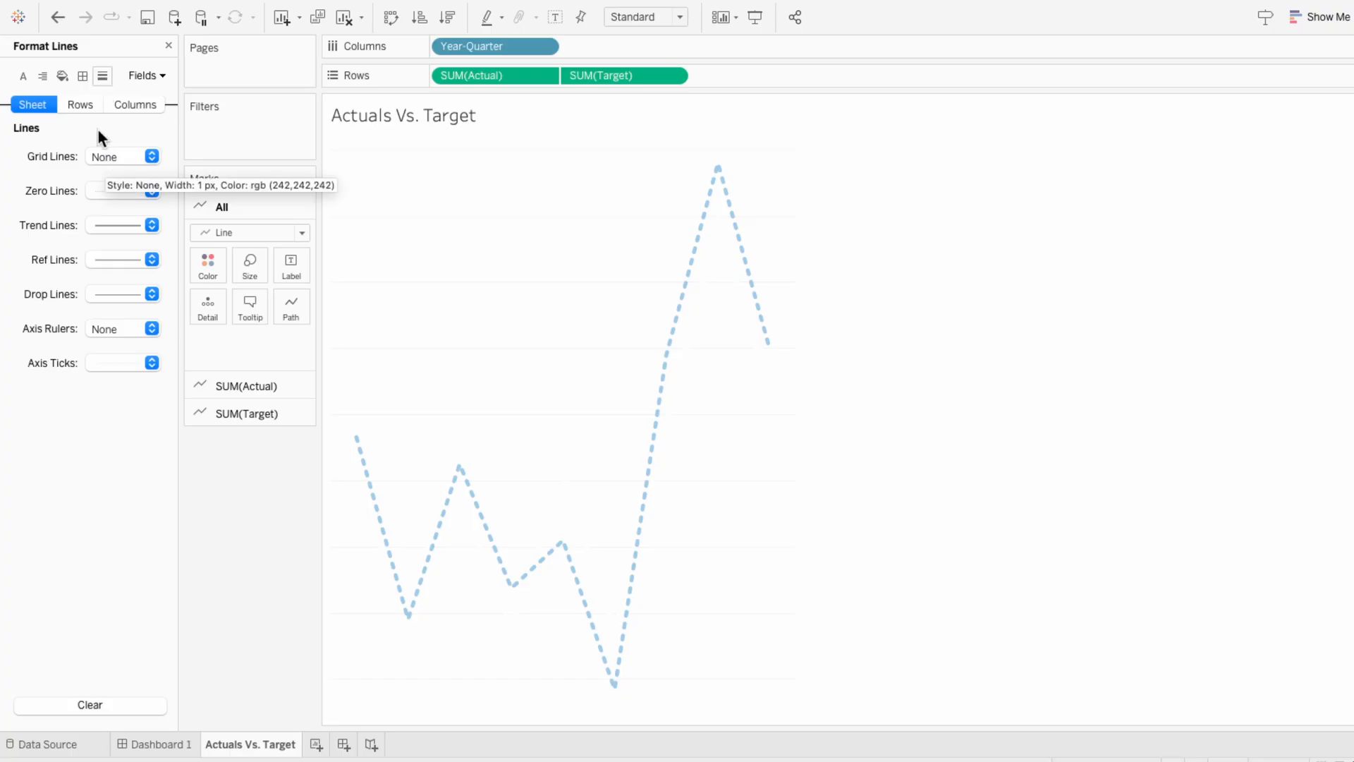
click(86, 107)
click(118, 155)
click(126, 185)
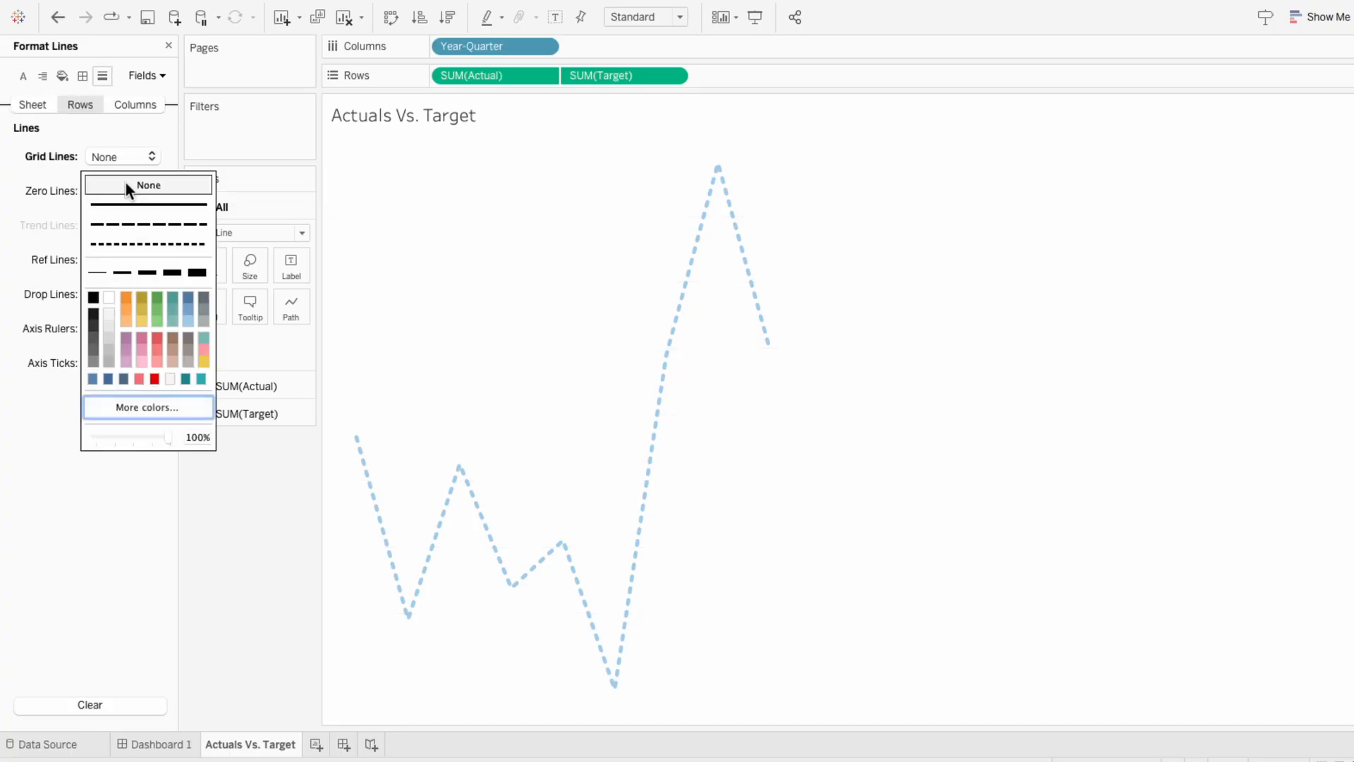
click(169, 45)
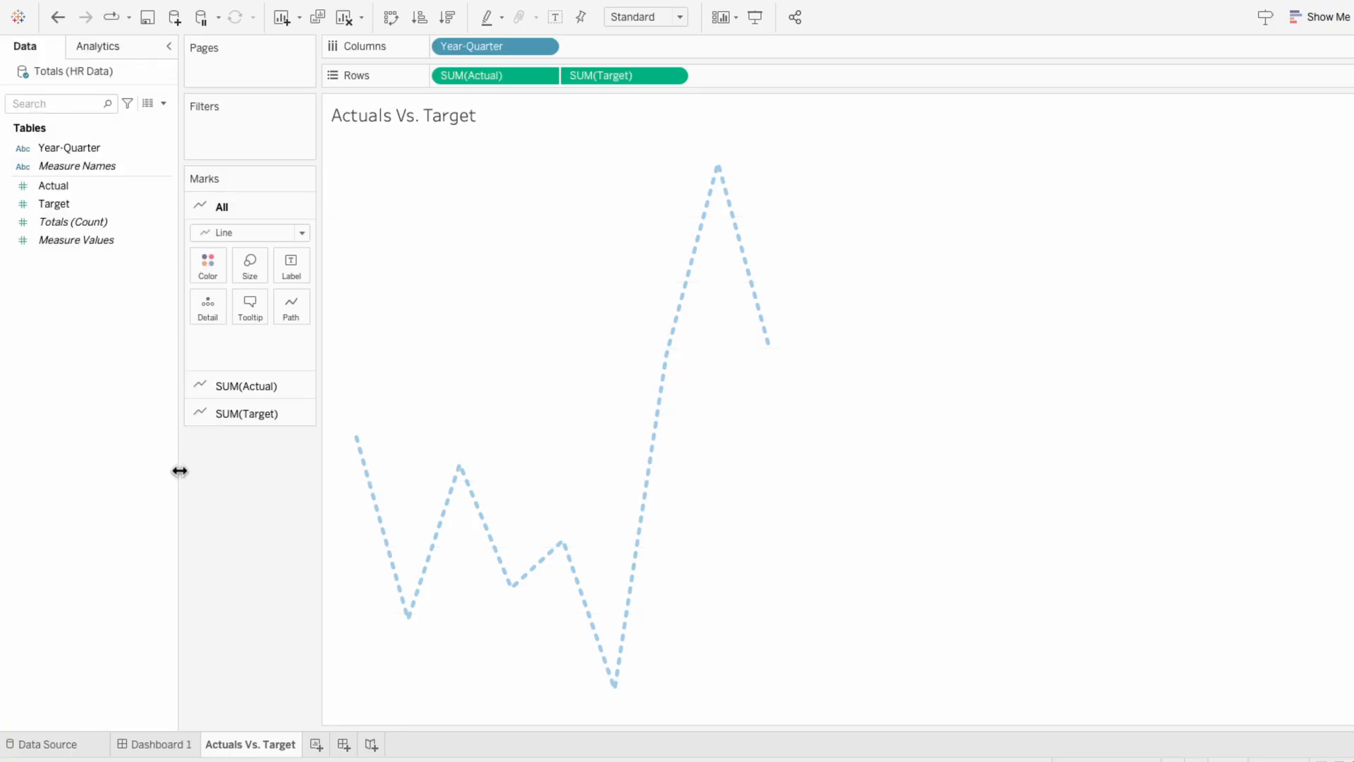
Step: Place the Actuals Vs. Target sheet without its title as a floating object on Dashboard 1, sized to fit the gray card
click(168, 746)
drag(57, 246, 260, 186)
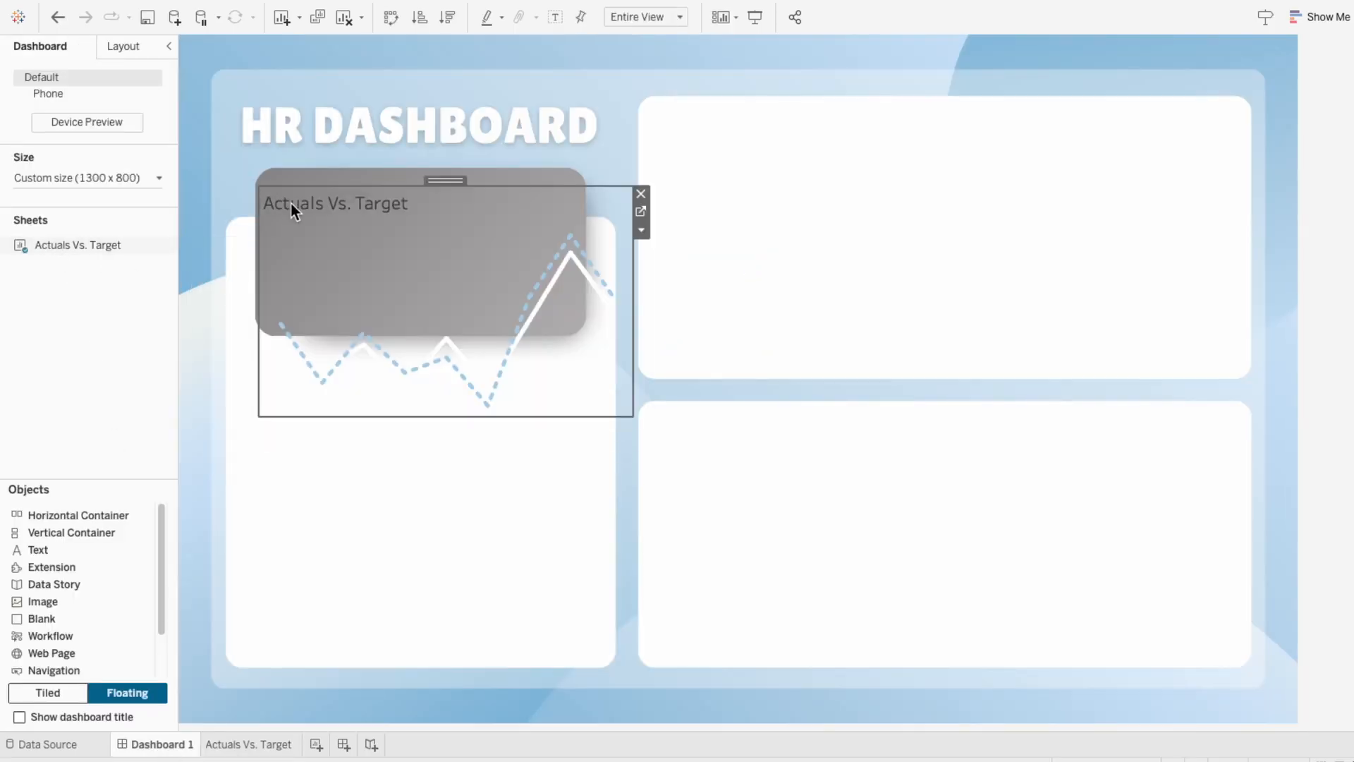
right_click(290, 203)
click(314, 240)
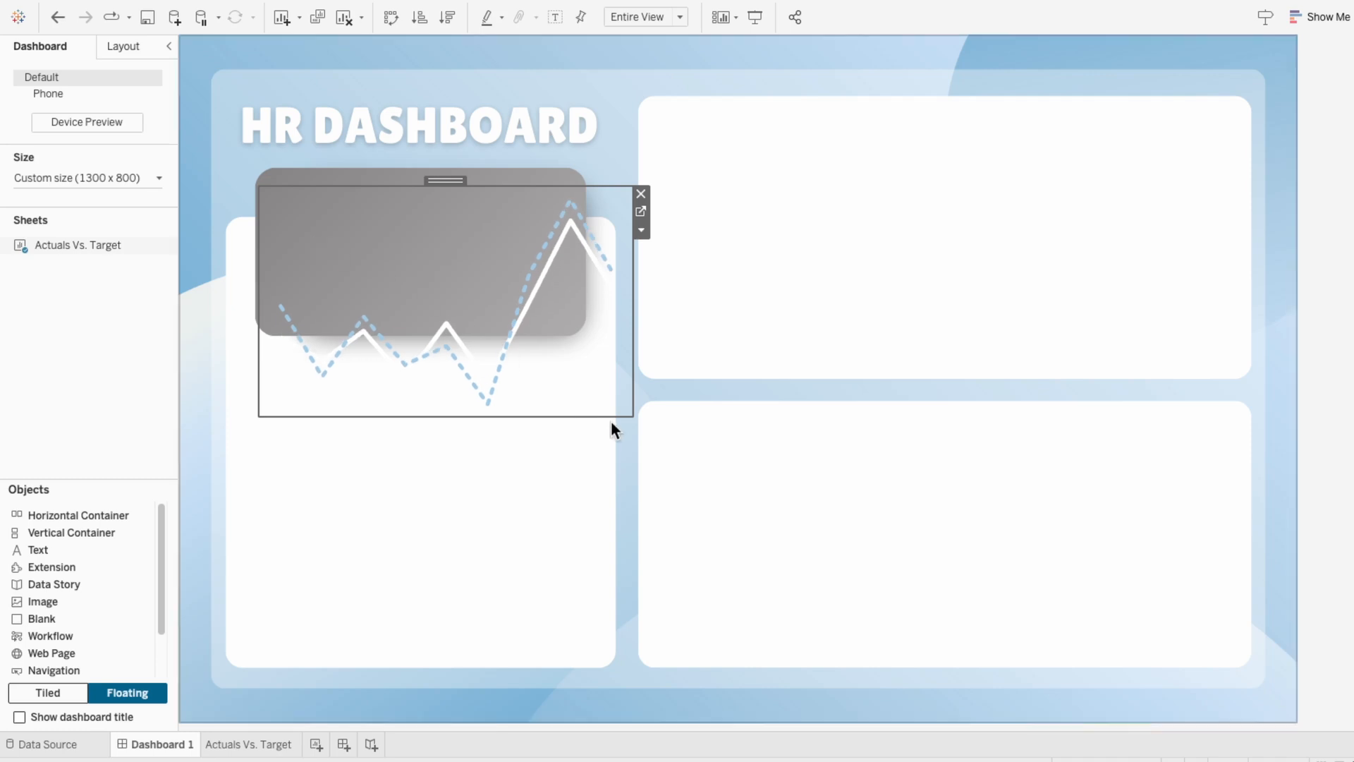
drag(631, 415, 584, 332)
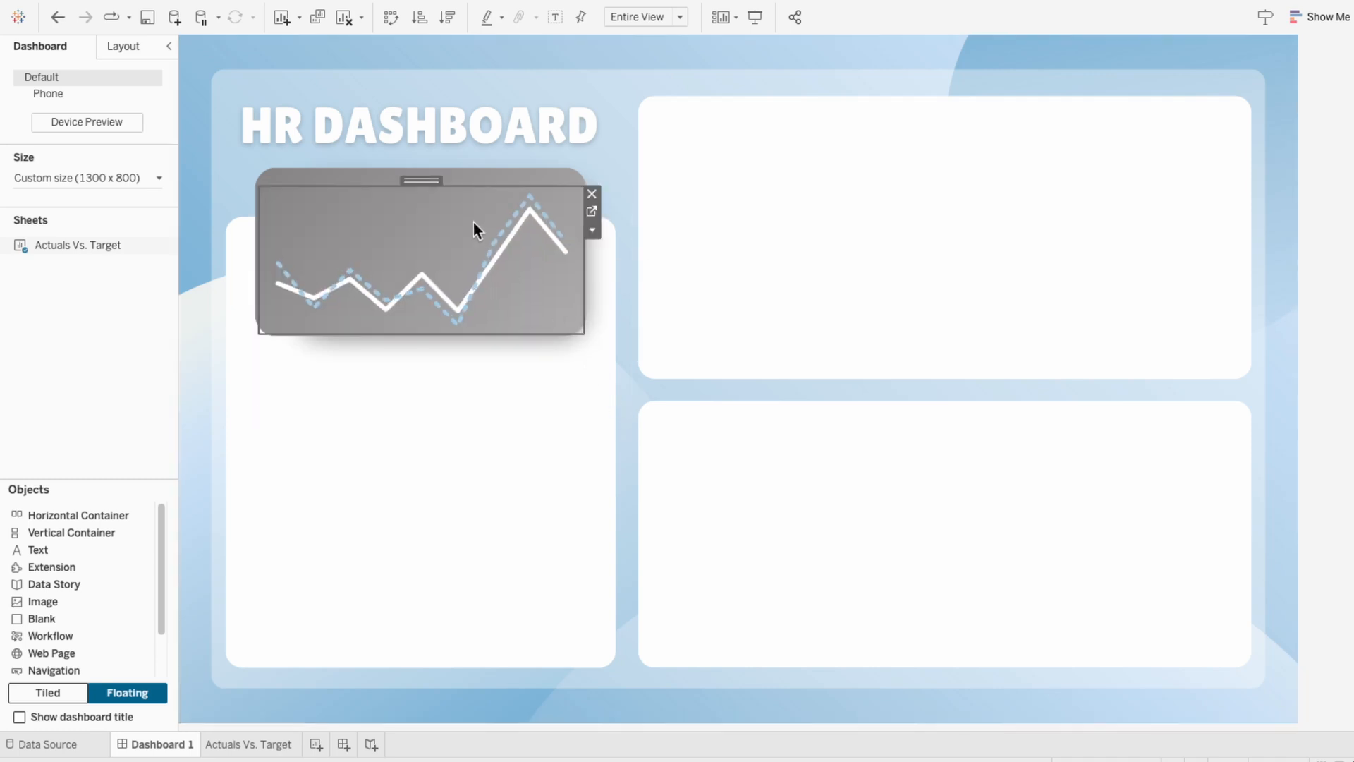
mouse_move(490, 254)
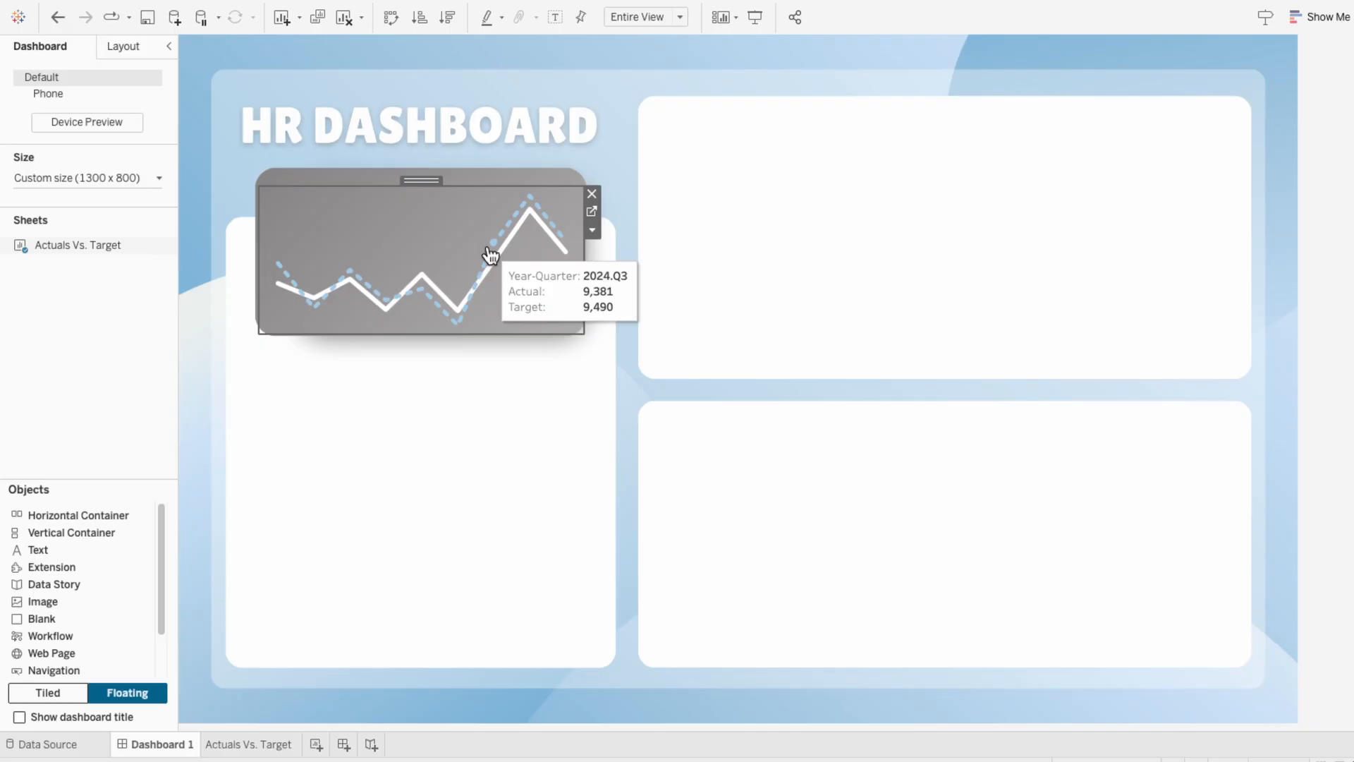
Step: Create a new worksheet named Trend Legend
click(316, 745)
double_click(315, 746)
text(Tren)
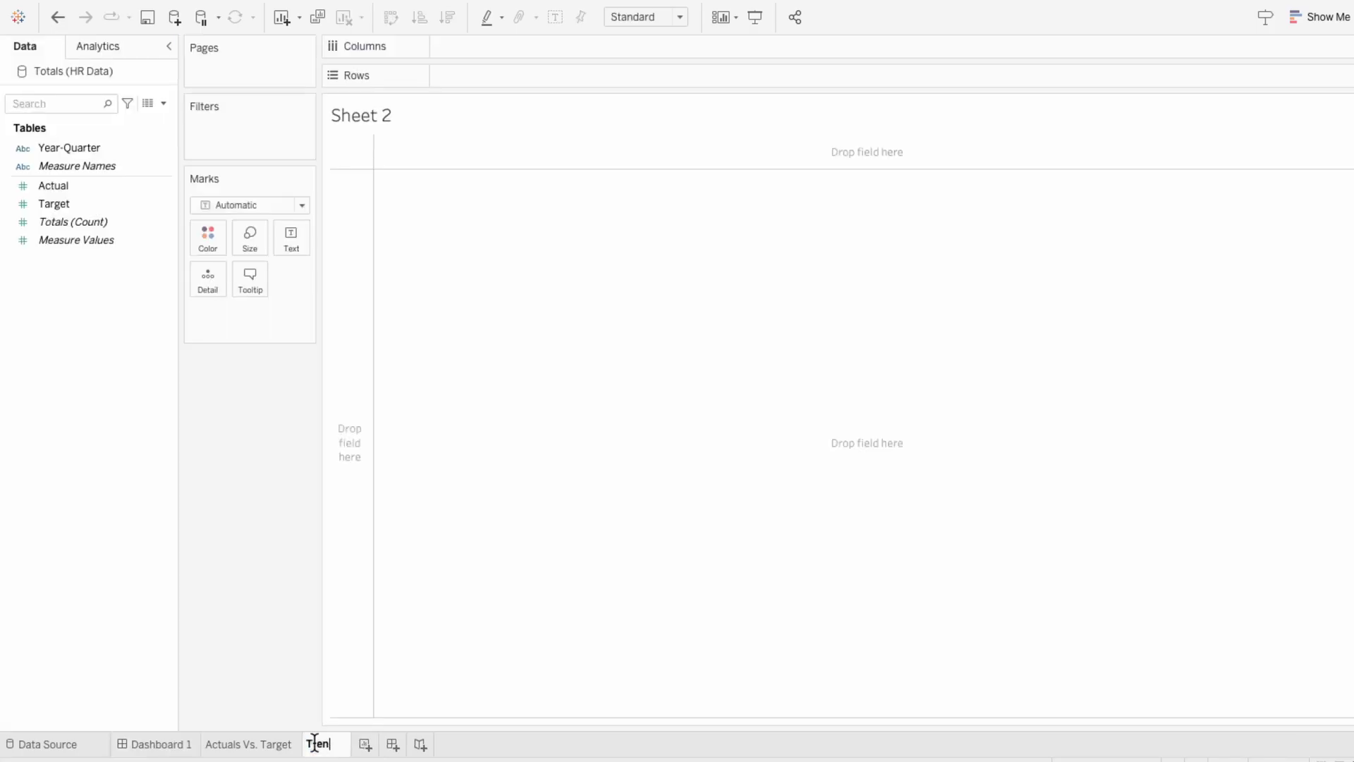
text(d Legend)
key(Return)
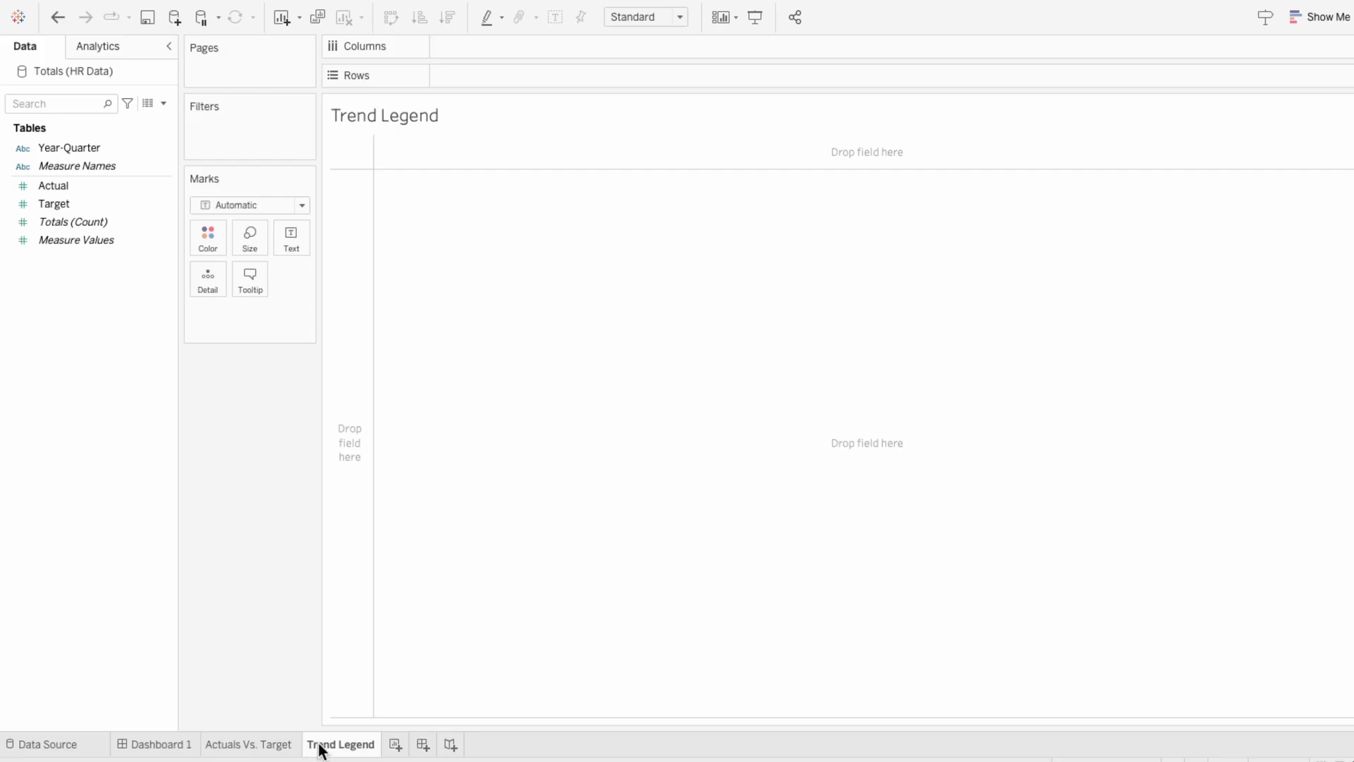
Step: Build rows from Measure Names with Measure Values as detail, keeping only the Actual and Target measures
drag(100, 165, 486, 74)
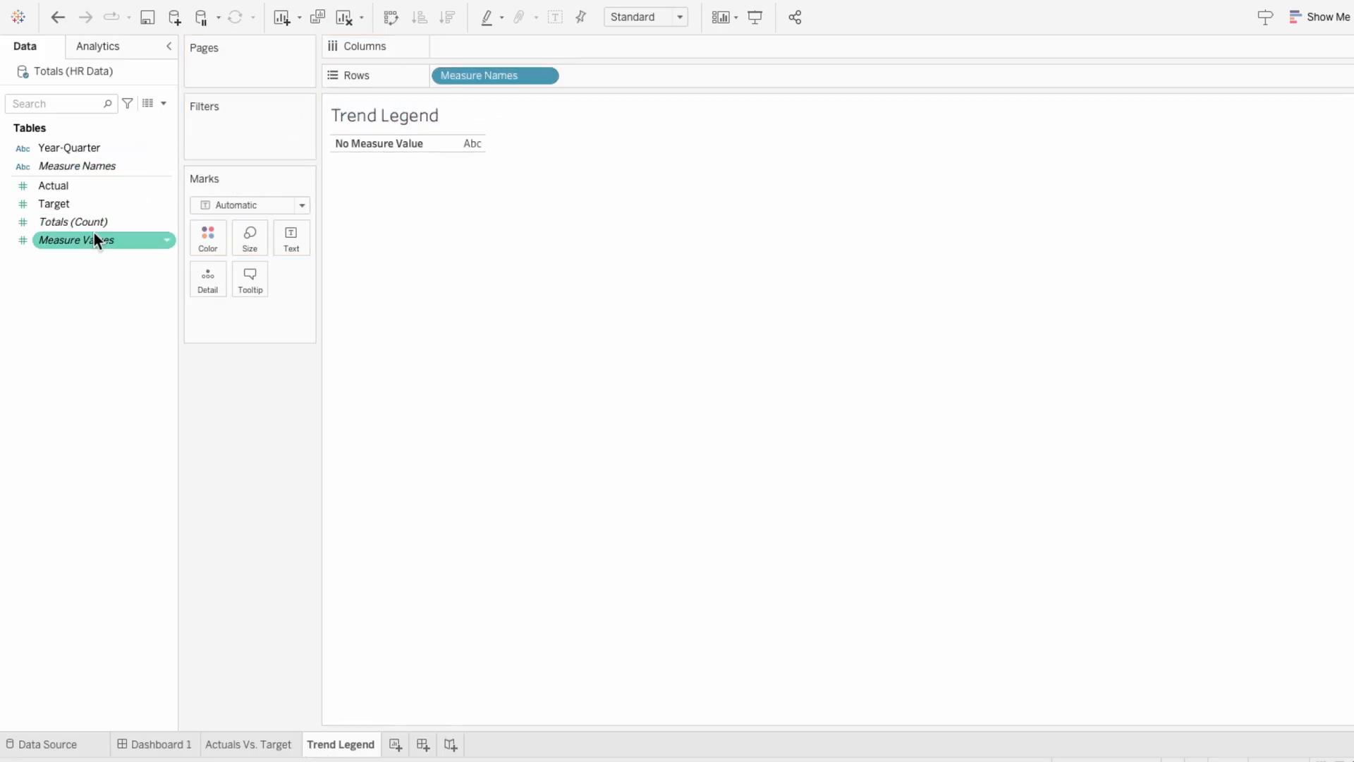
drag(61, 244, 238, 324)
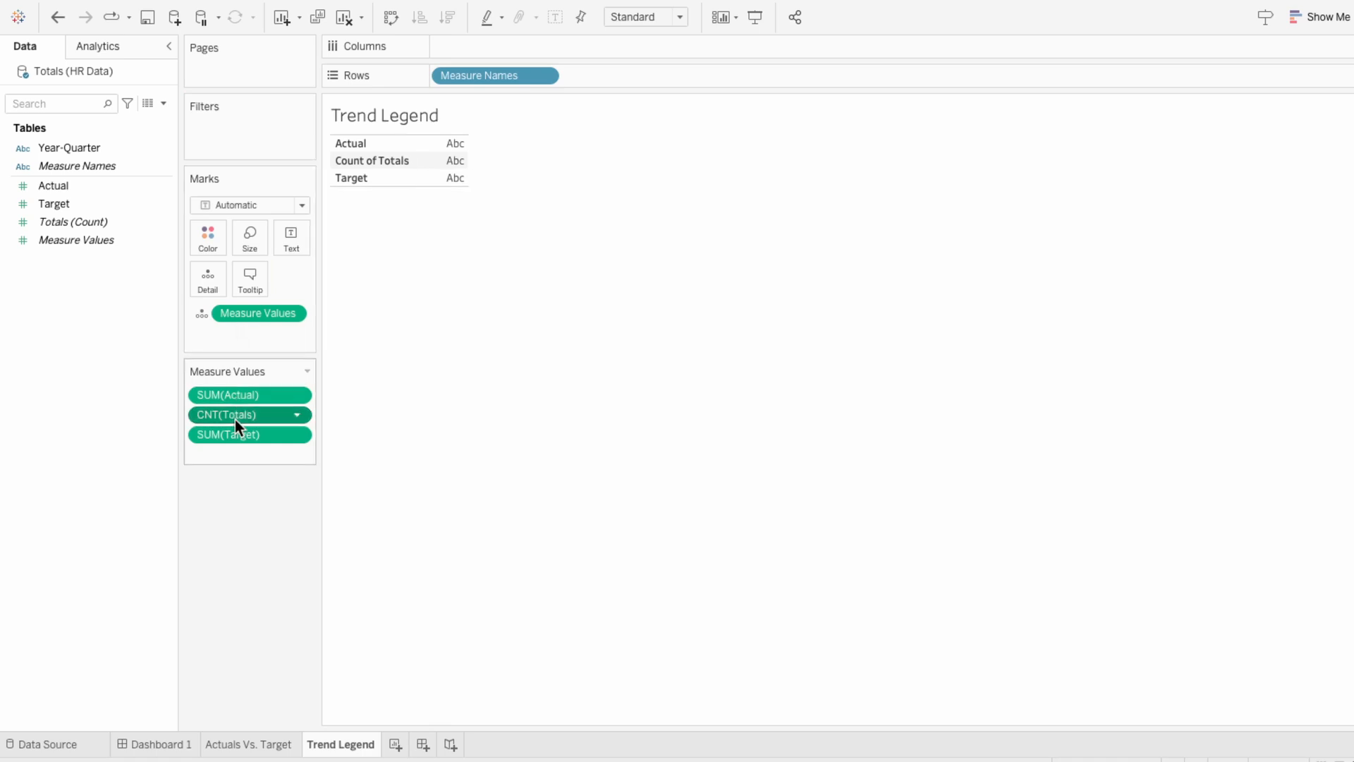
key(Delete)
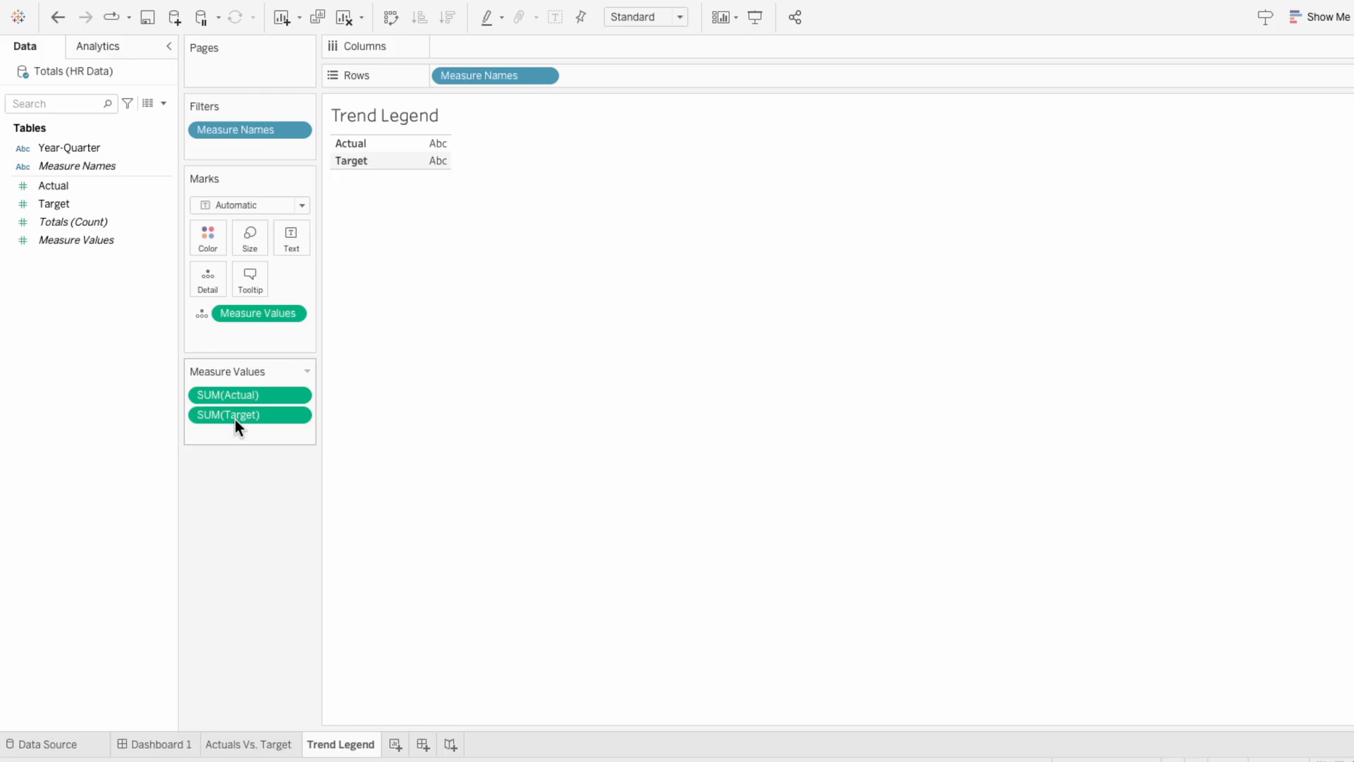
Step: Add two placeholder measures of 0 to the columns and increase the height of the Actual and Target rows
double_click(450, 49)
text(0)
key(Return)
double_click(582, 48)
text(0)
key(Return)
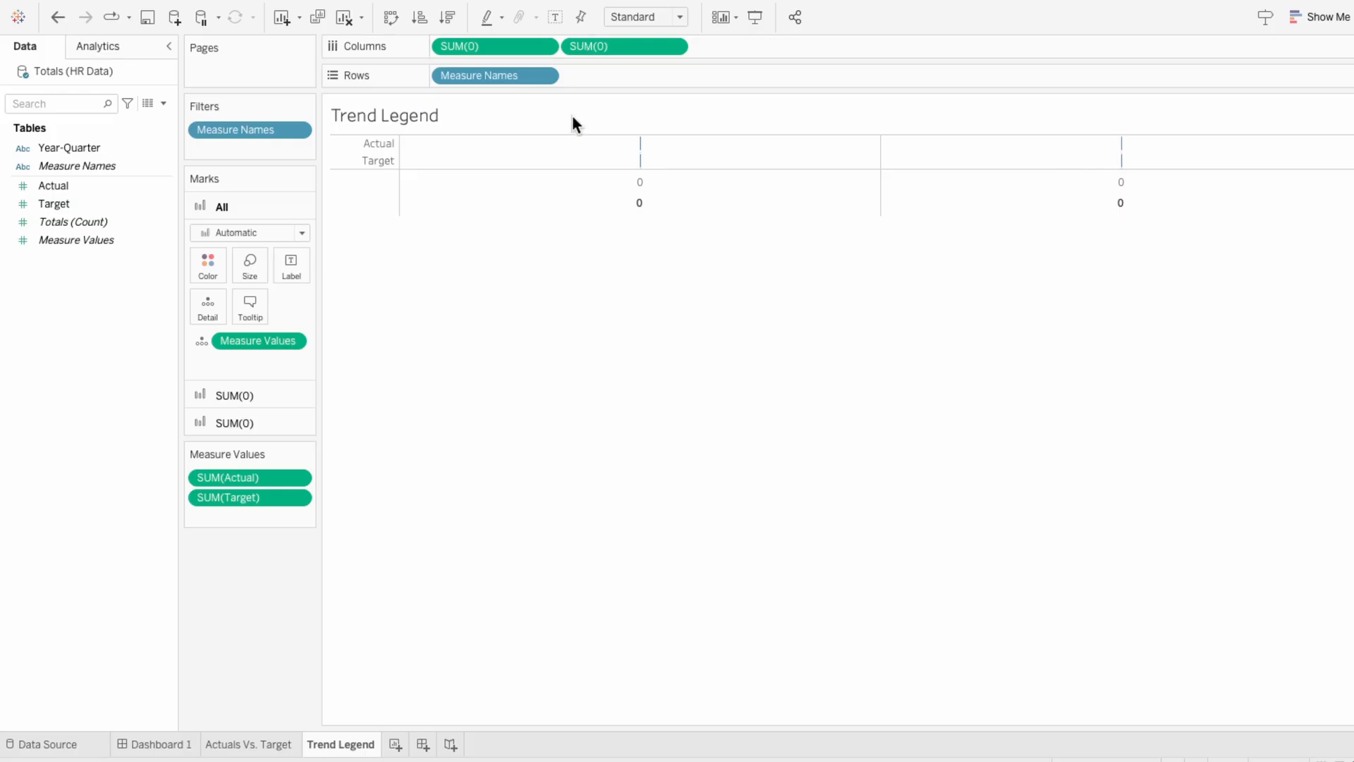
drag(556, 215, 561, 356)
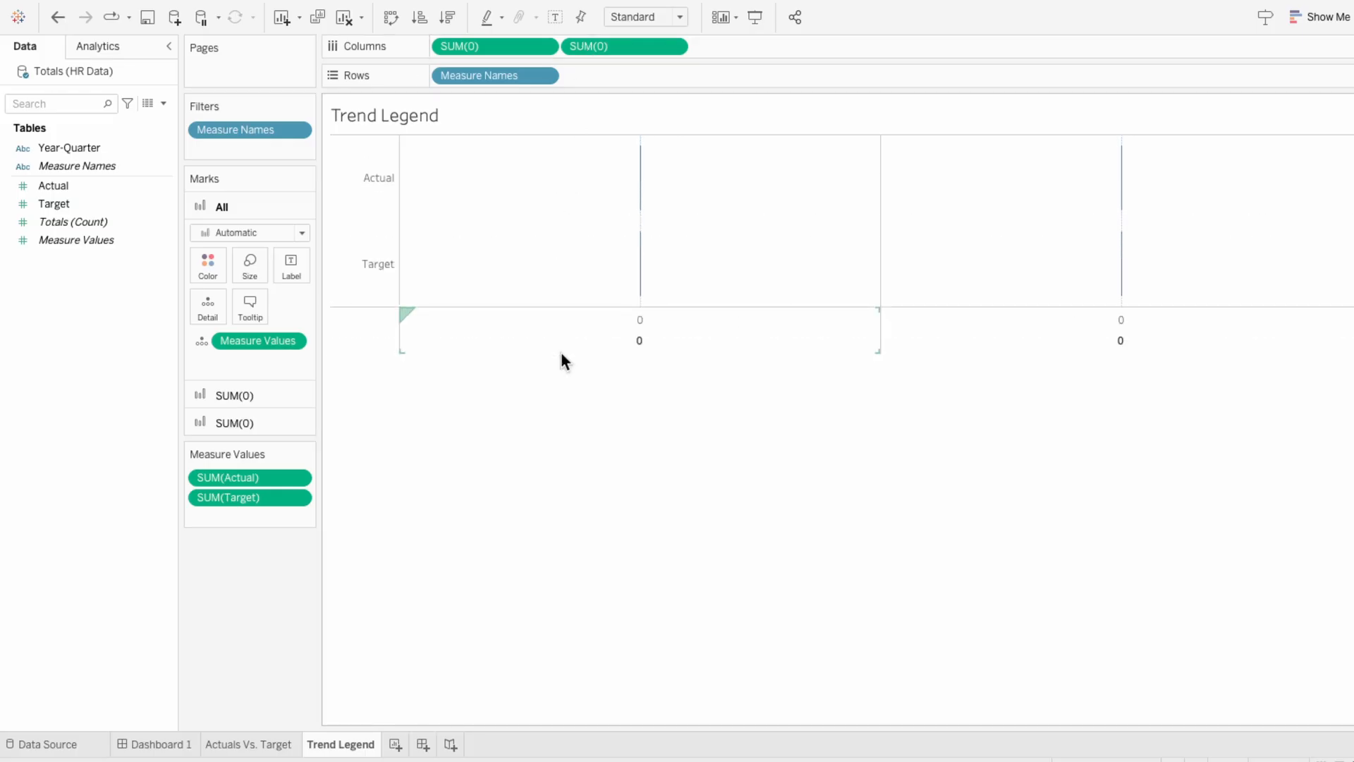
Step: Change the first SUM(0) marks to the Shape type and let Measure Names determine the shape
click(268, 386)
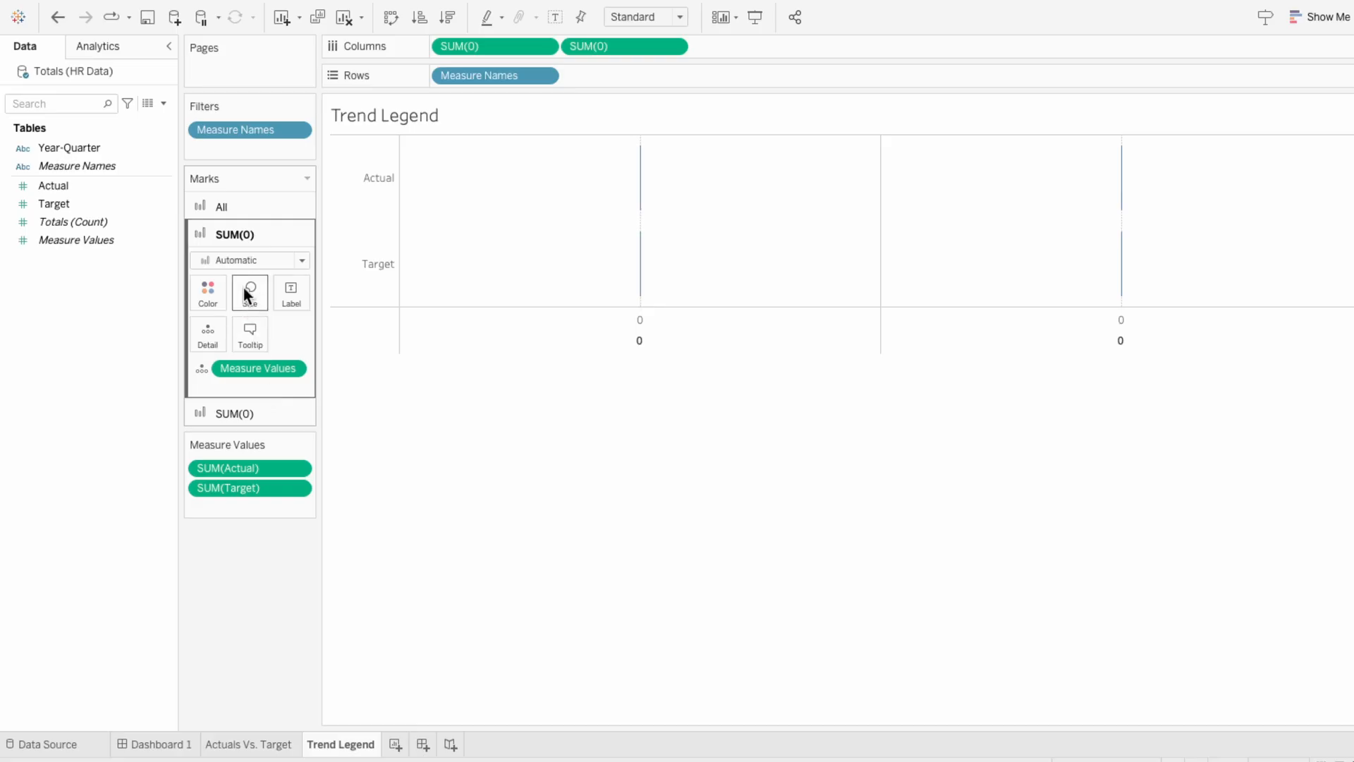
click(237, 260)
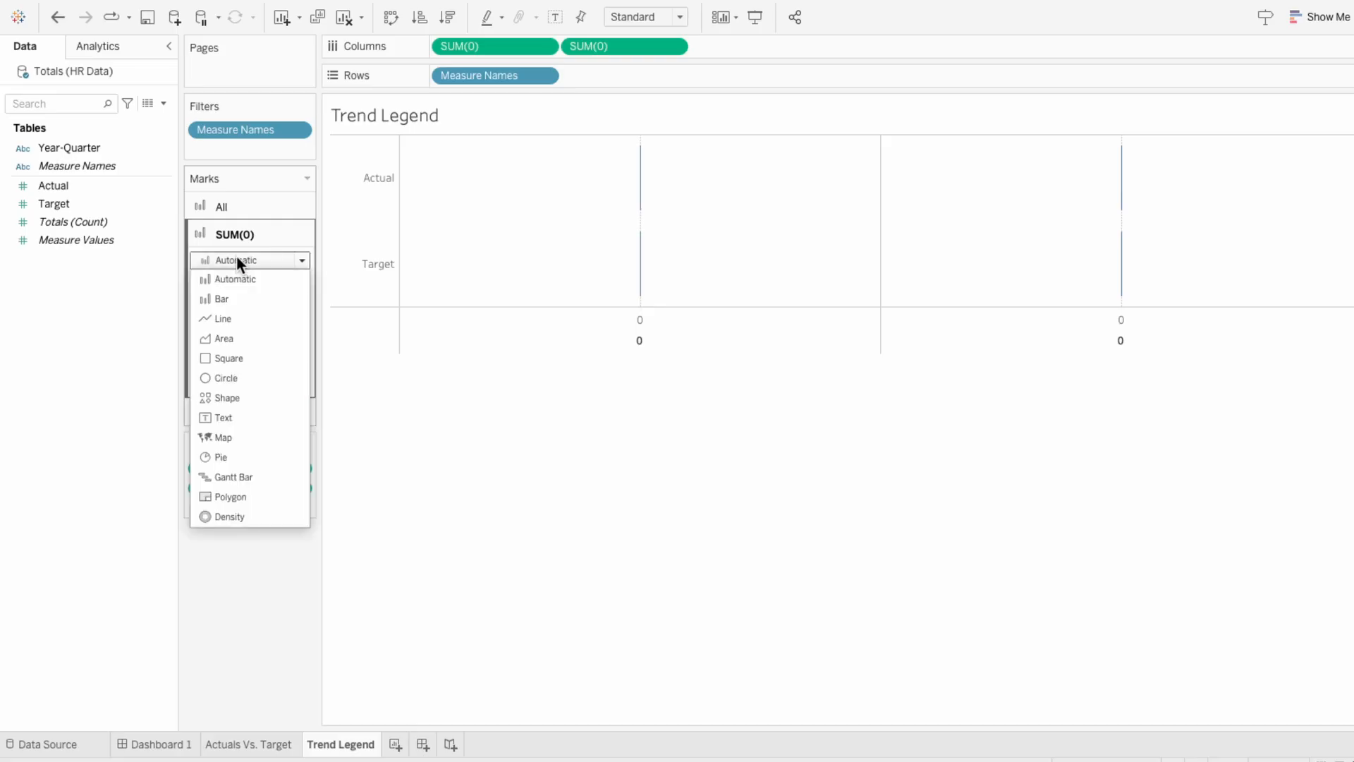
click(235, 396)
drag(103, 169, 238, 392)
click(202, 390)
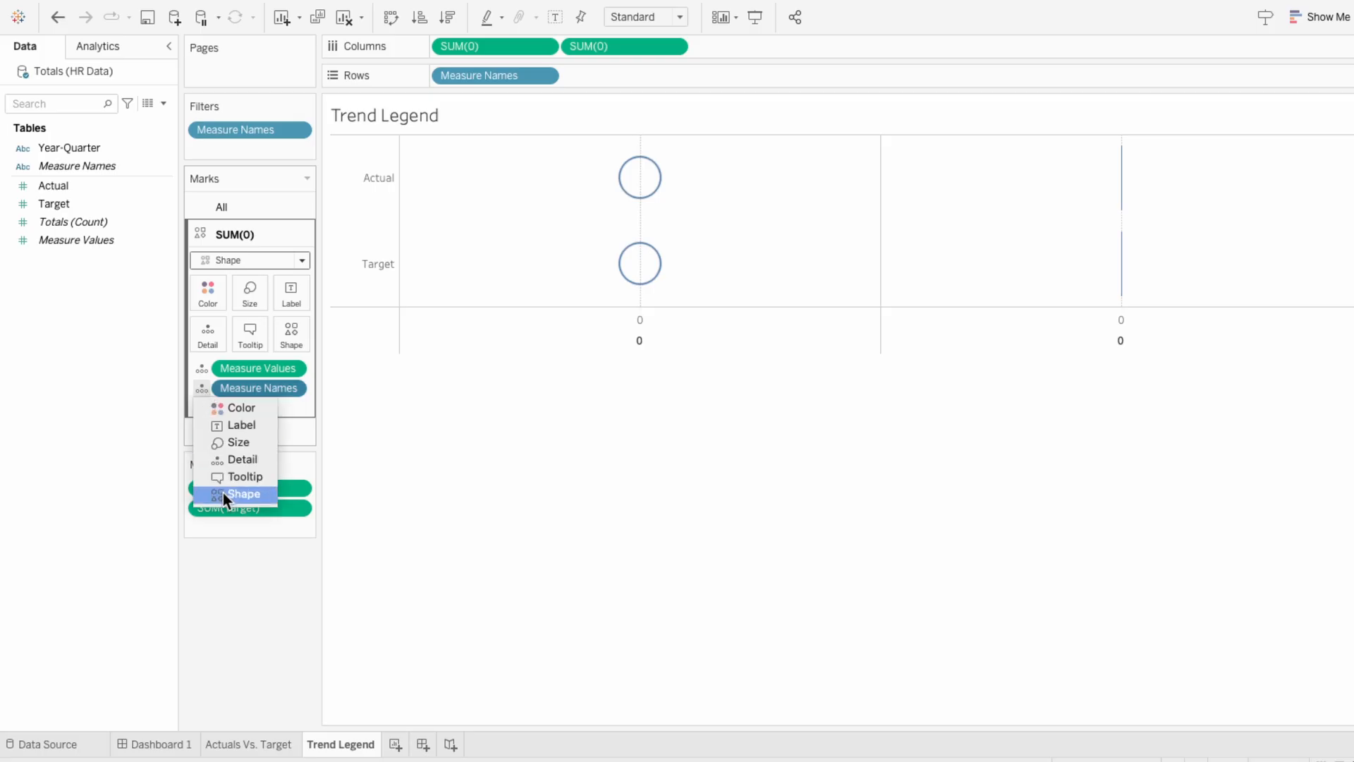
click(224, 492)
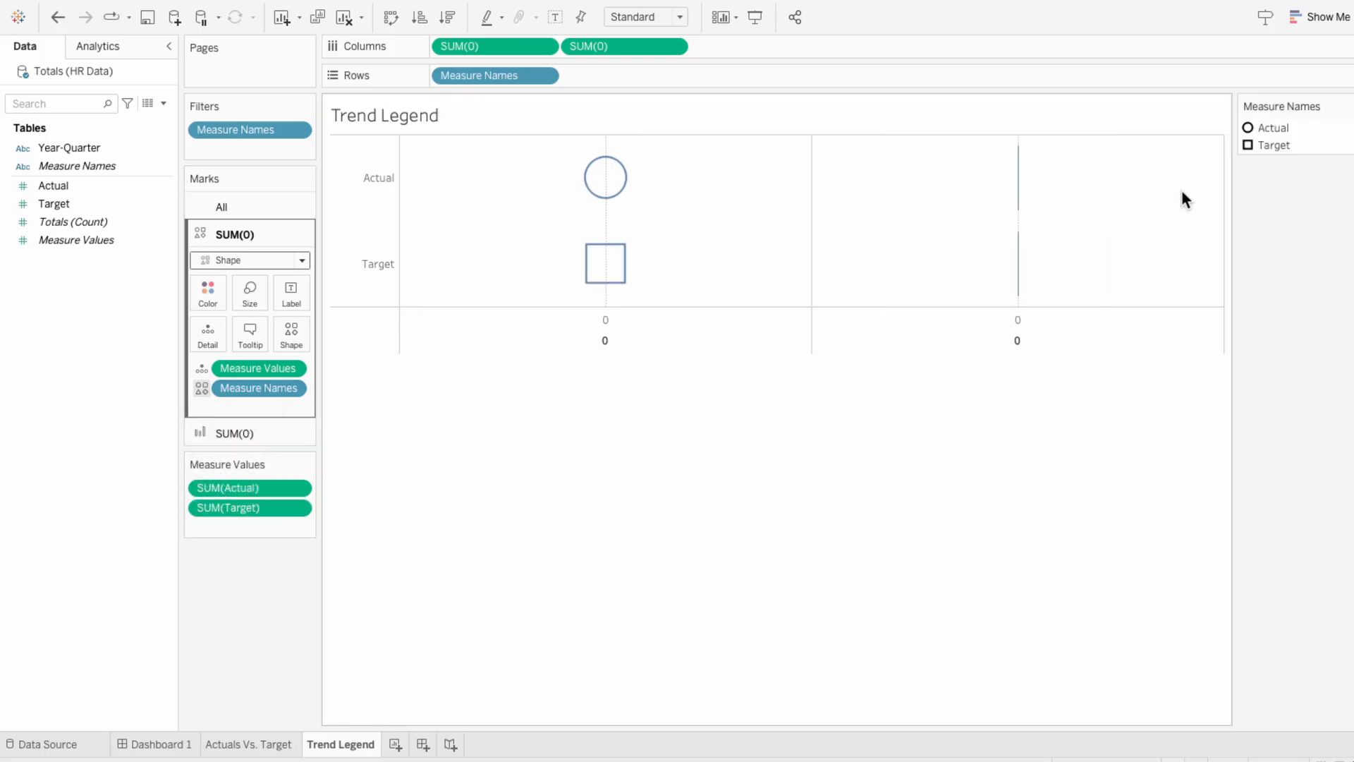
Step: From the Legends shape palette, assign the white shape to Actual and the light blue dashed line to Target
click(1347, 106)
click(1346, 123)
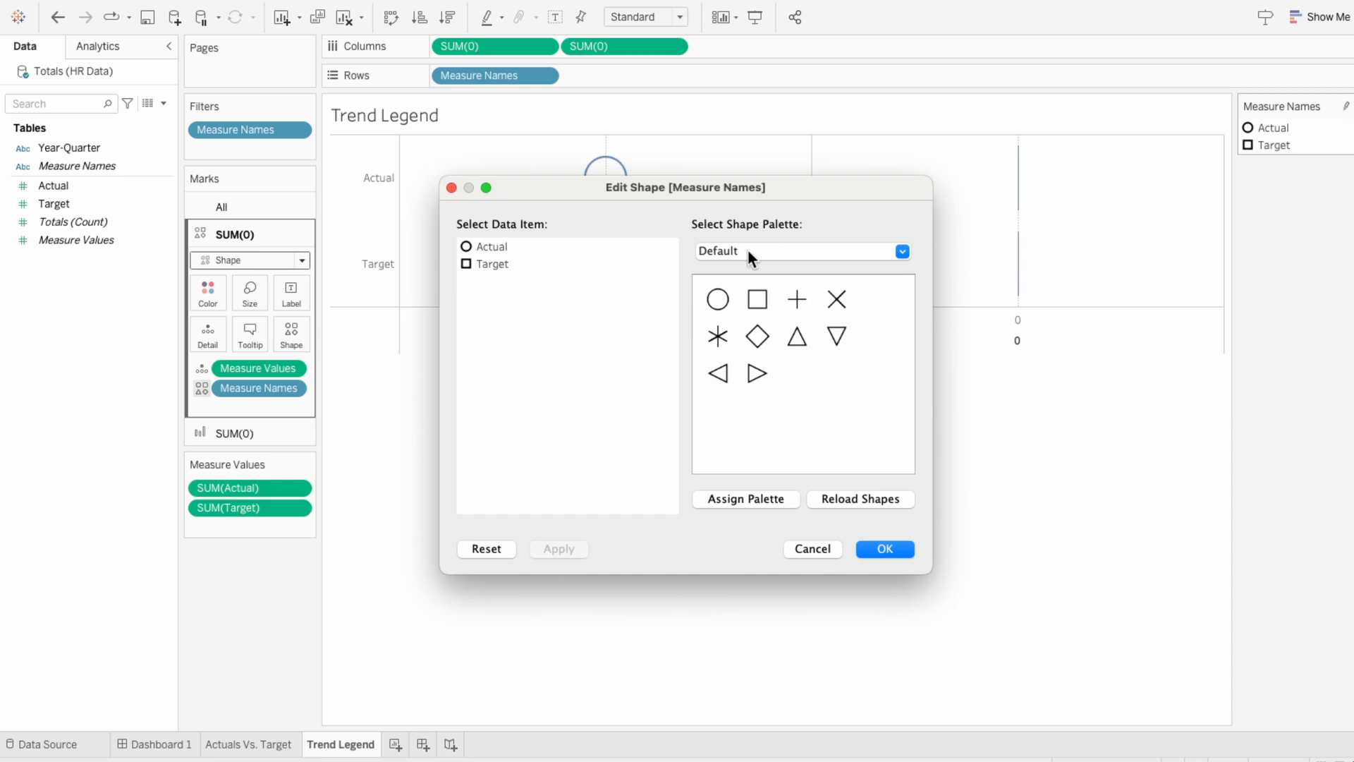
click(750, 258)
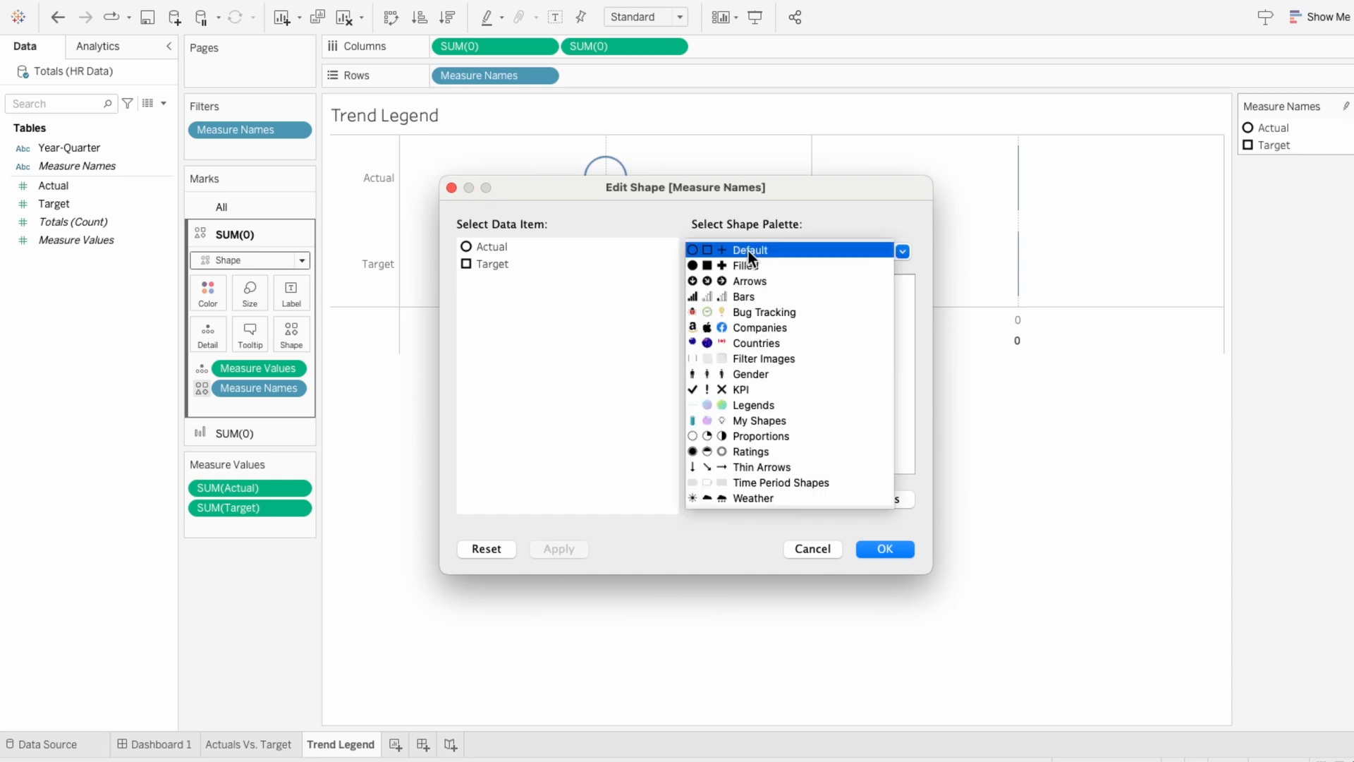
click(746, 404)
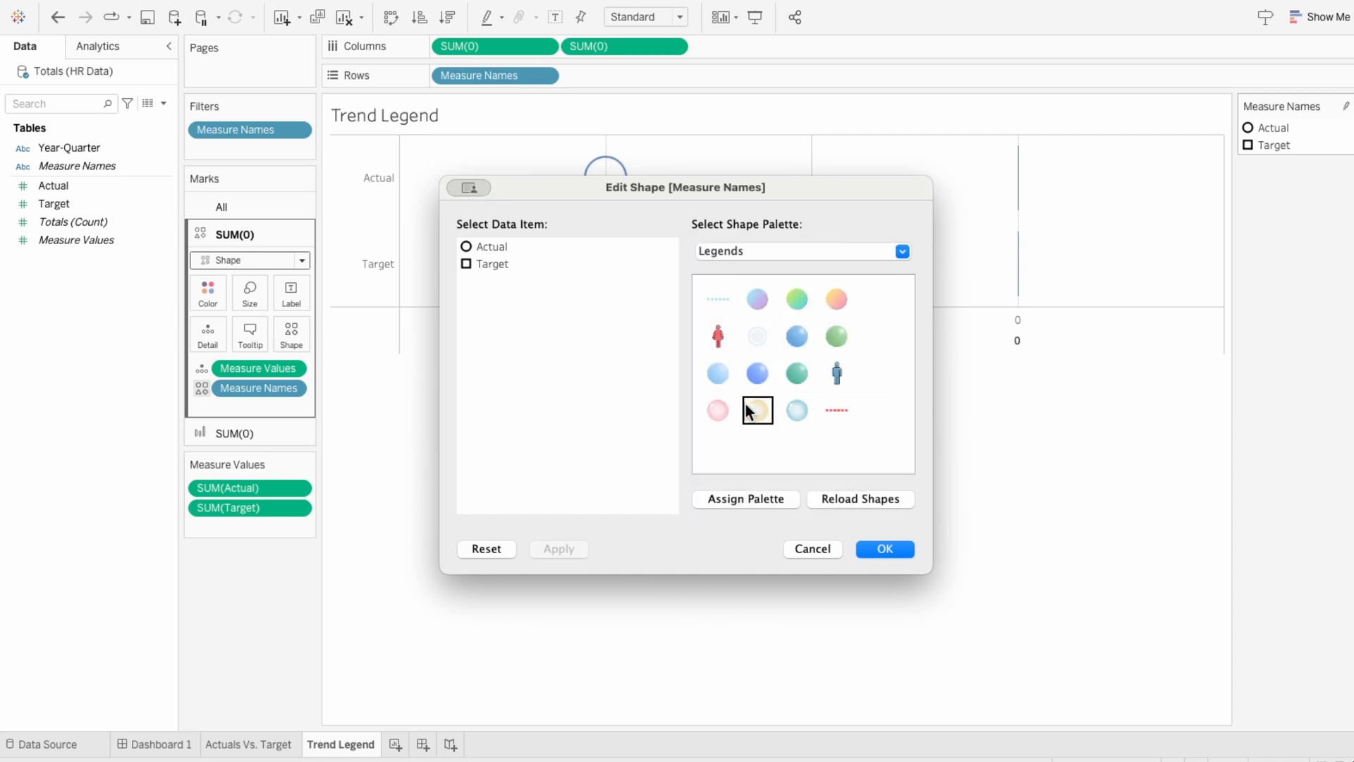
click(718, 449)
click(497, 261)
click(715, 304)
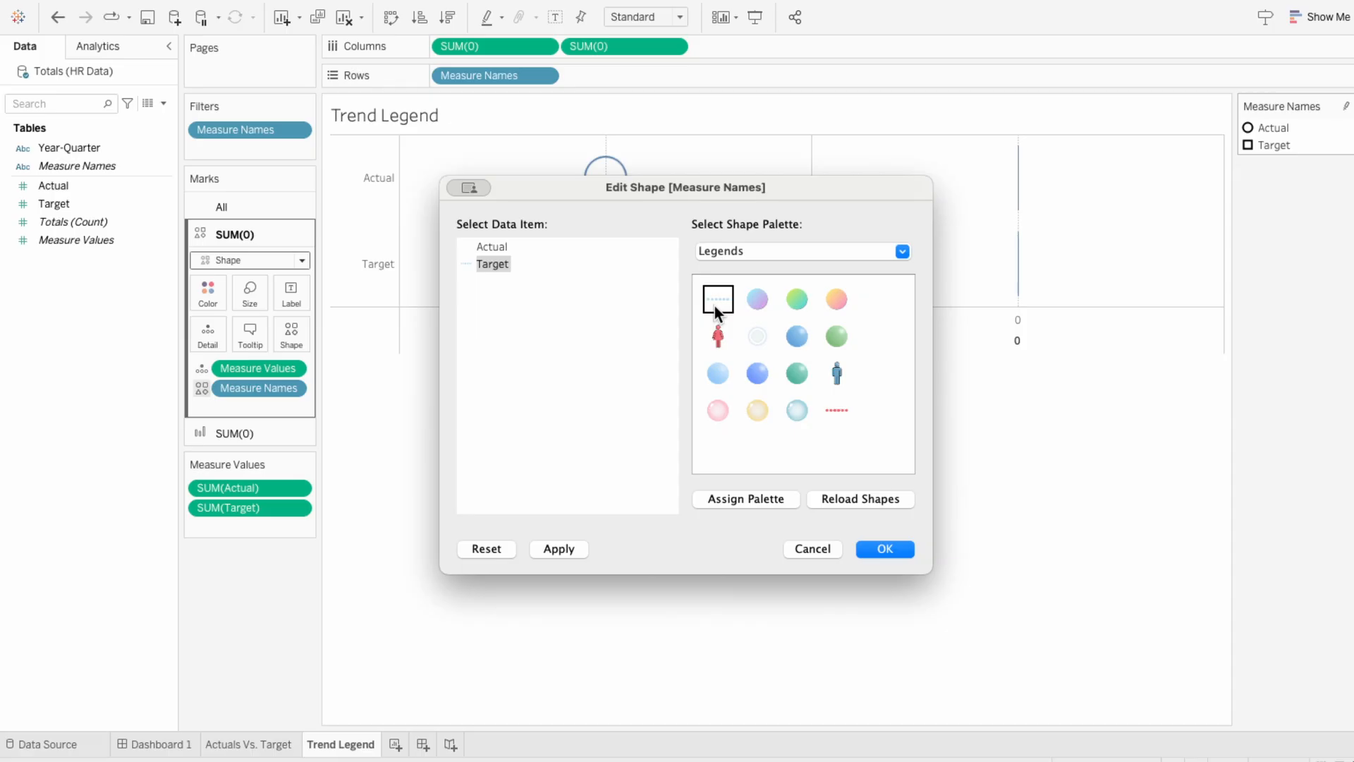
click(883, 550)
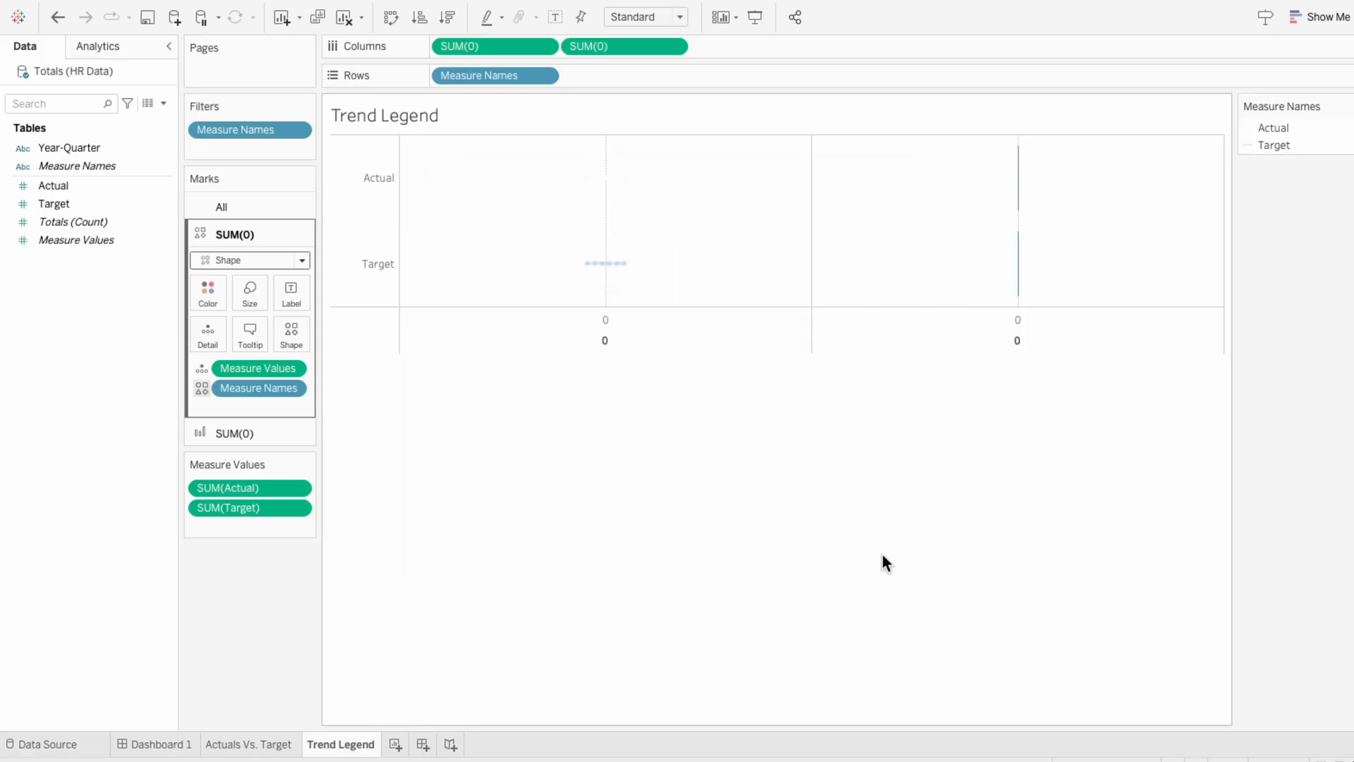
Step: Enlarge the legend shapes of the first SUM(0) measure
click(248, 299)
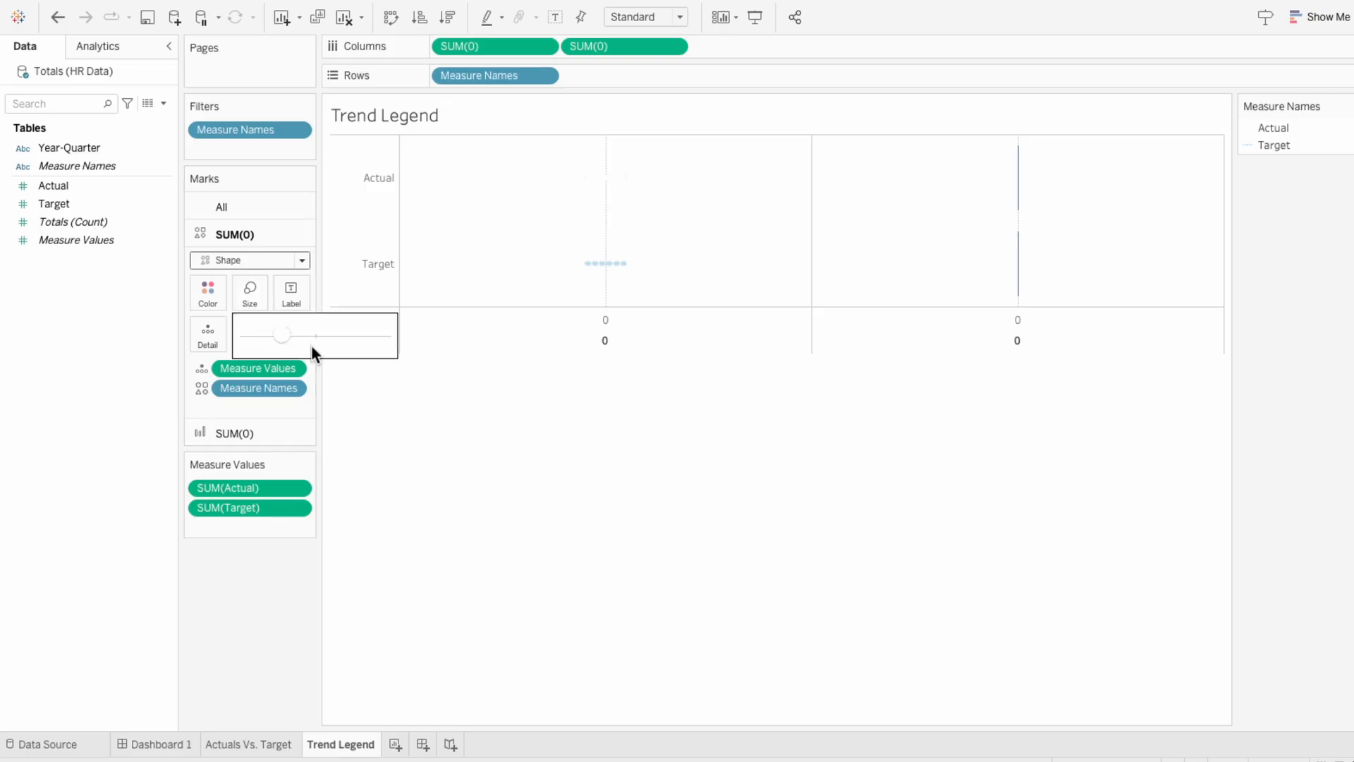
drag(315, 340, 319, 339)
click(421, 396)
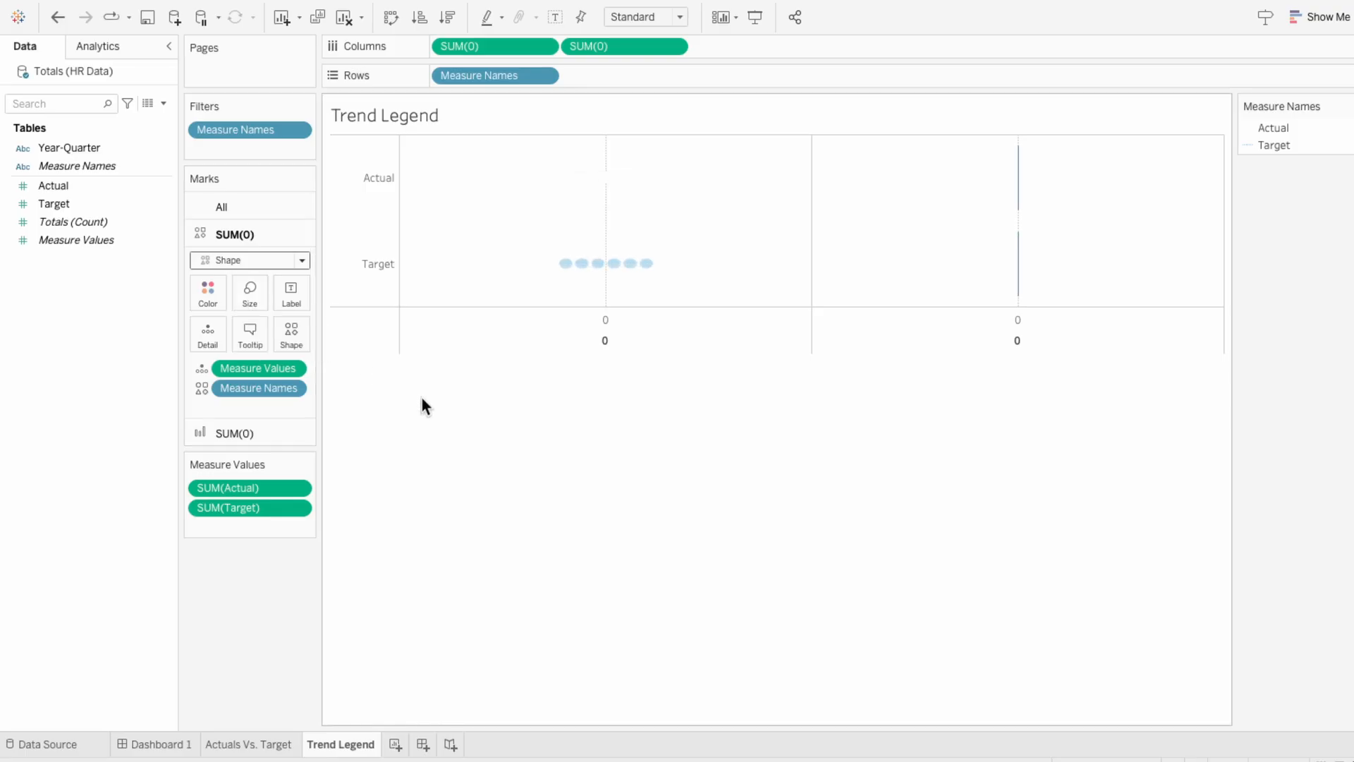
Step: Change the second SUM(0) marks to the Text type and let Measure Names determine both the text and the color
click(259, 423)
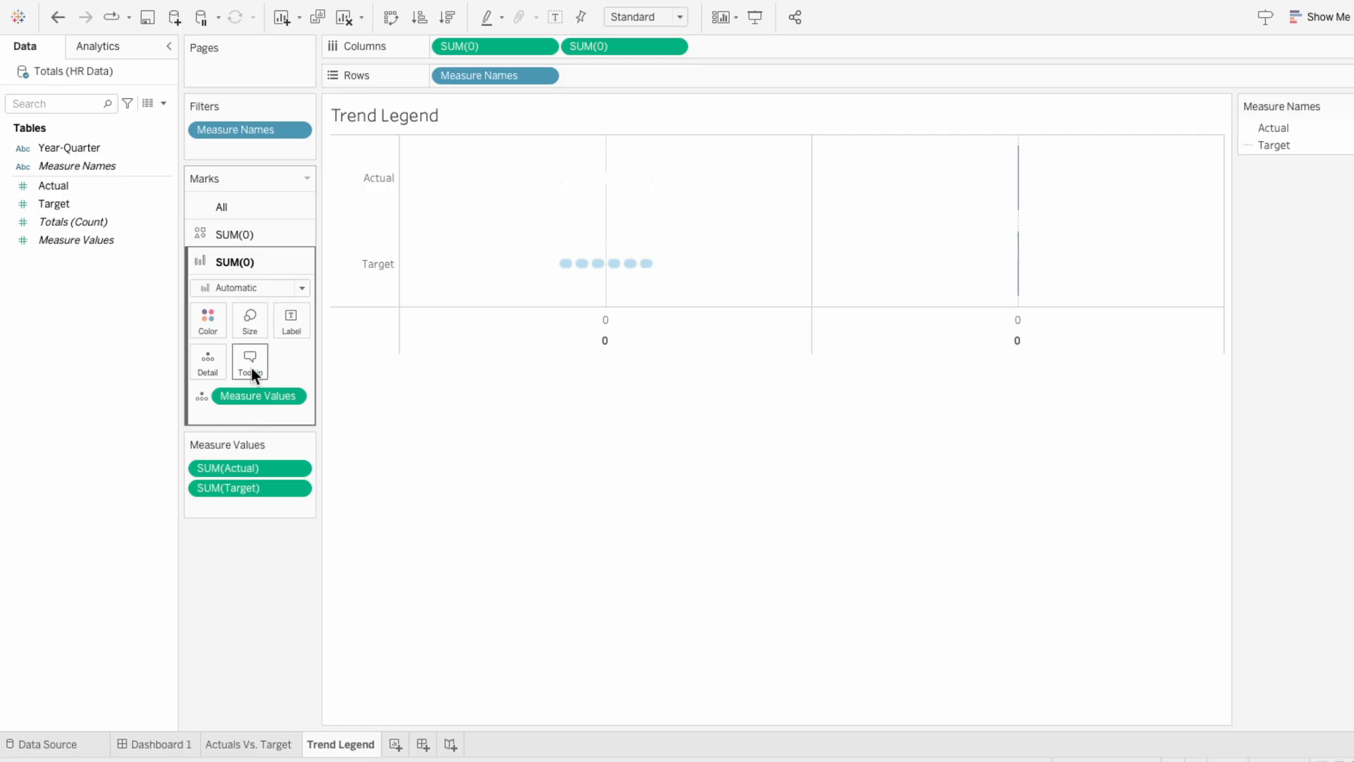
click(233, 288)
click(233, 441)
drag(113, 168, 211, 446)
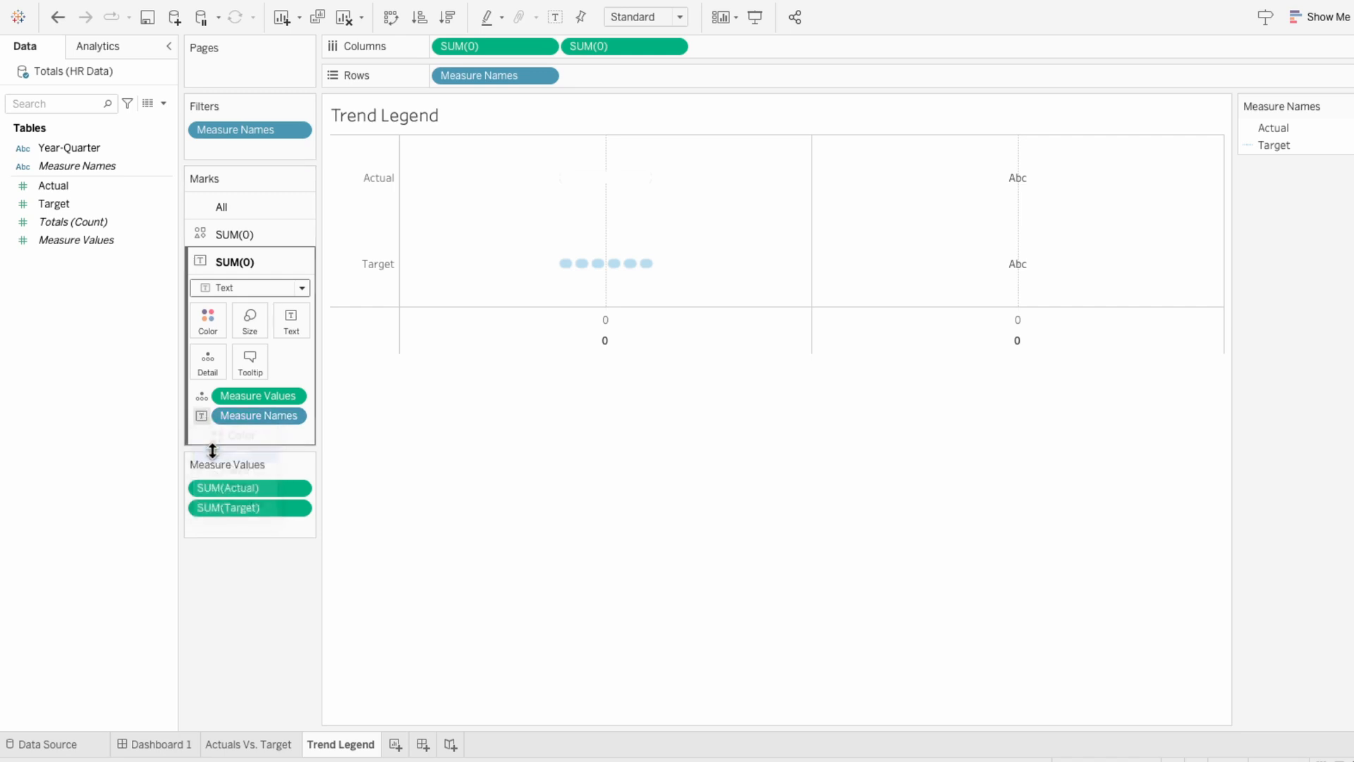
drag(112, 169, 206, 432)
click(205, 431)
click(223, 459)
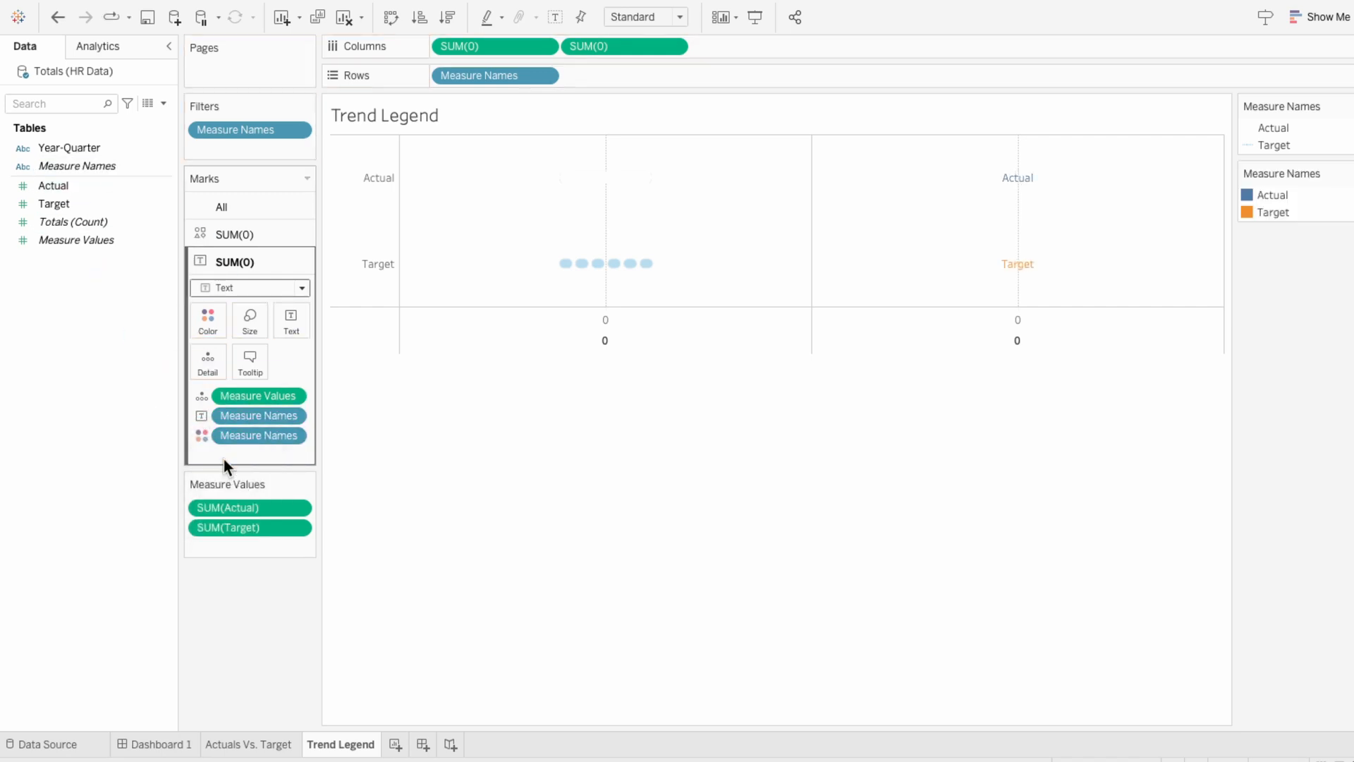
Step: Edit the Measure Names colors of the text labels to white for Actual and light blue for Target
click(1347, 173)
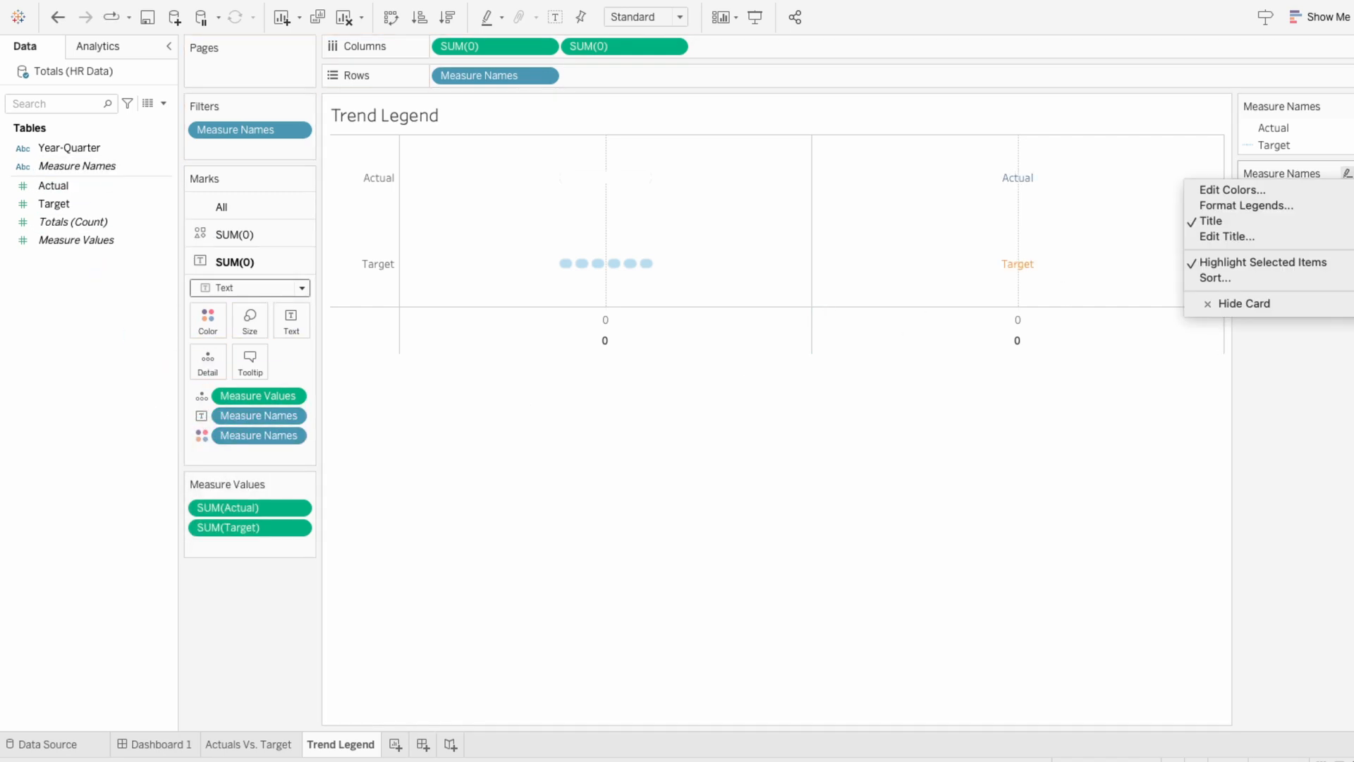
click(1350, 188)
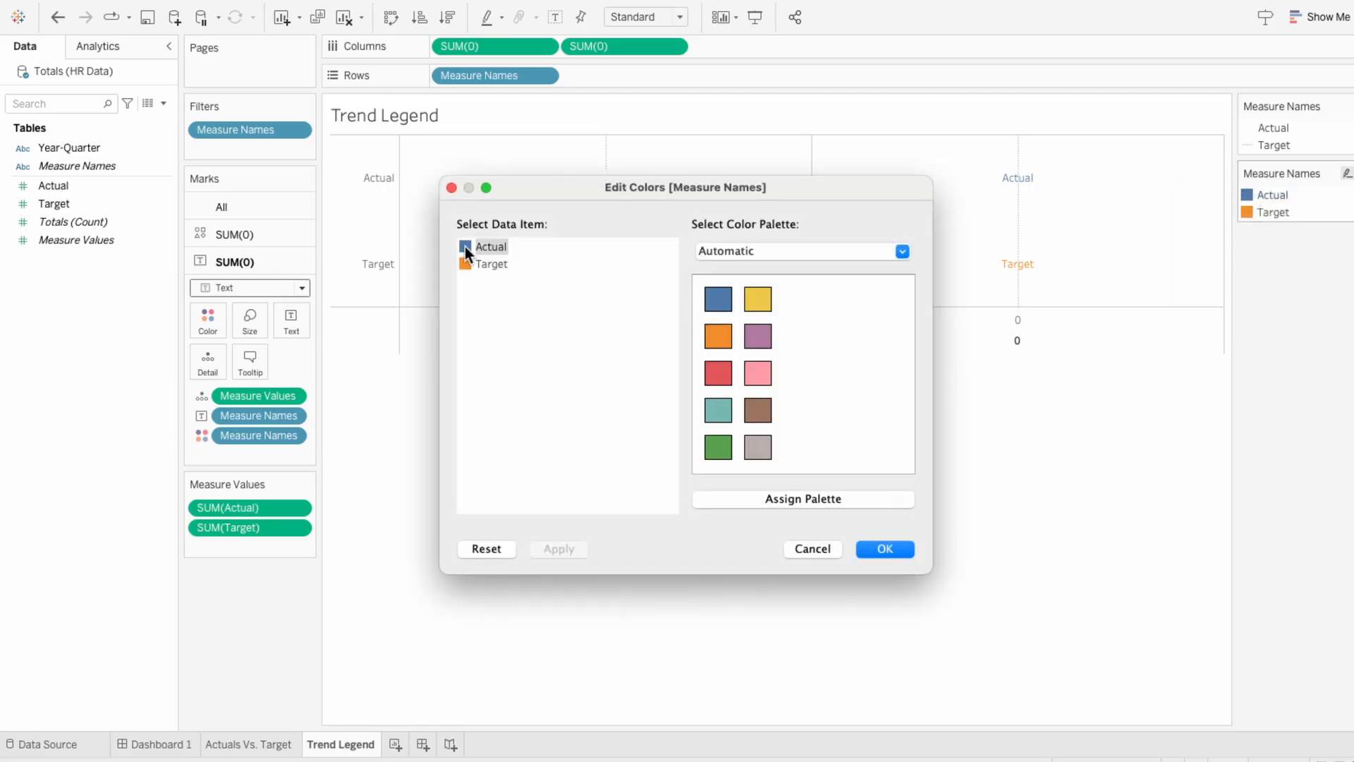
double_click(465, 247)
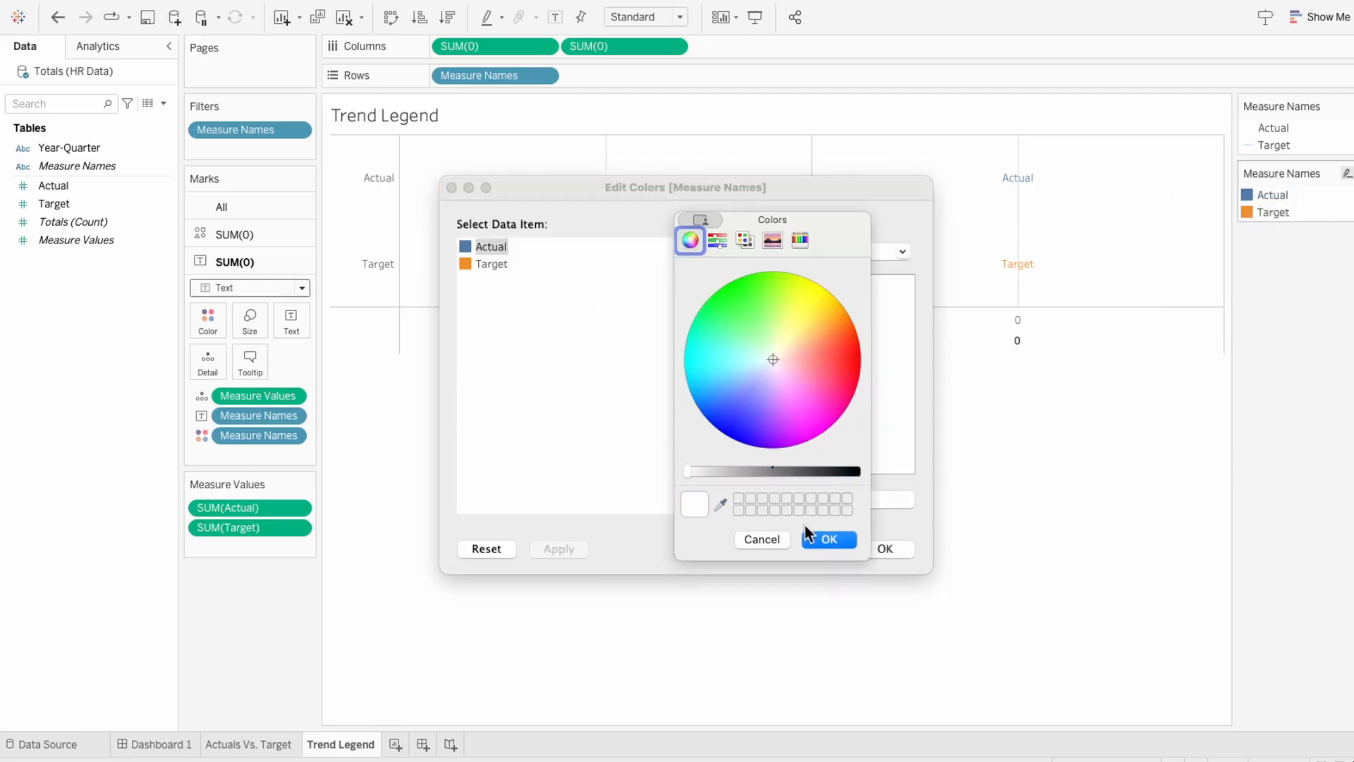
click(825, 539)
drag(646, 183, 676, 303)
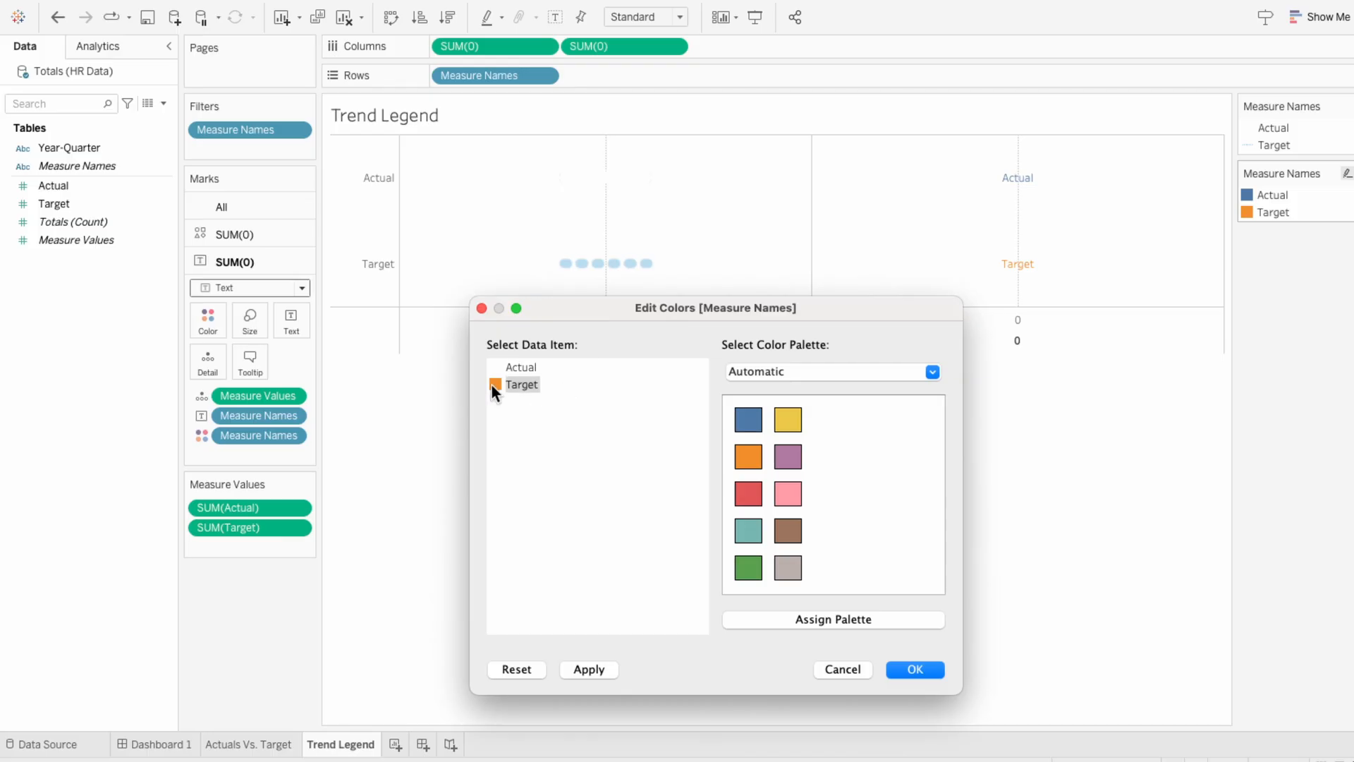
double_click(495, 385)
click(750, 368)
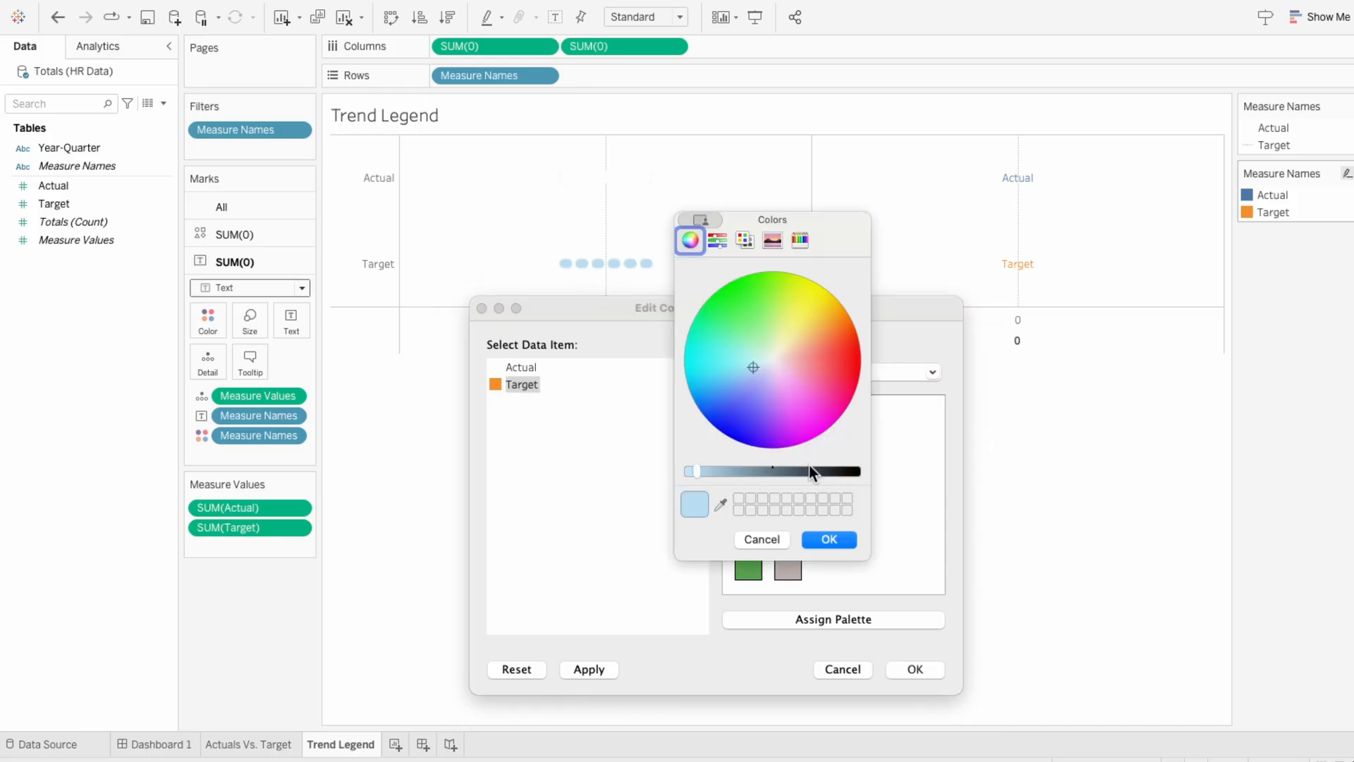
click(846, 539)
click(897, 670)
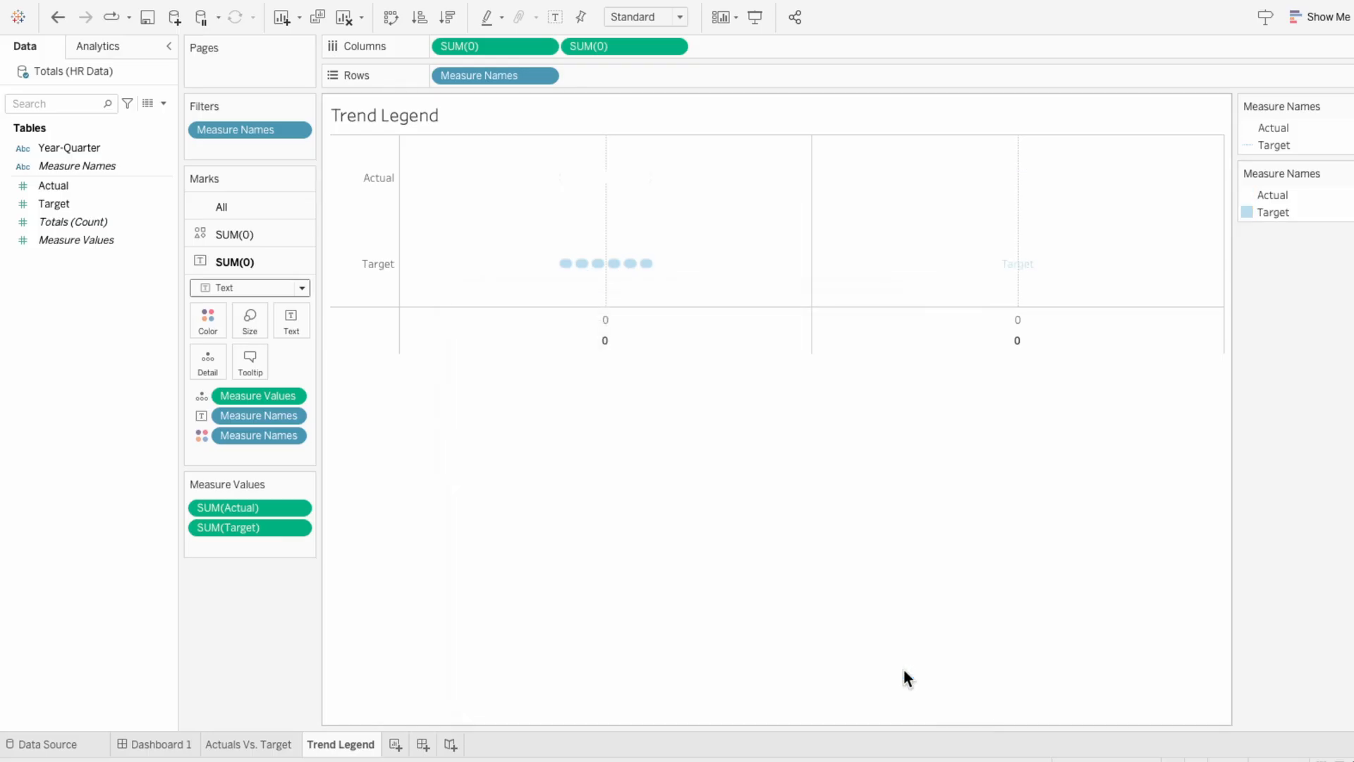
Step: Format the Measure Names label text of the second SUM(0) in Tableau Bold, size 12
click(291, 323)
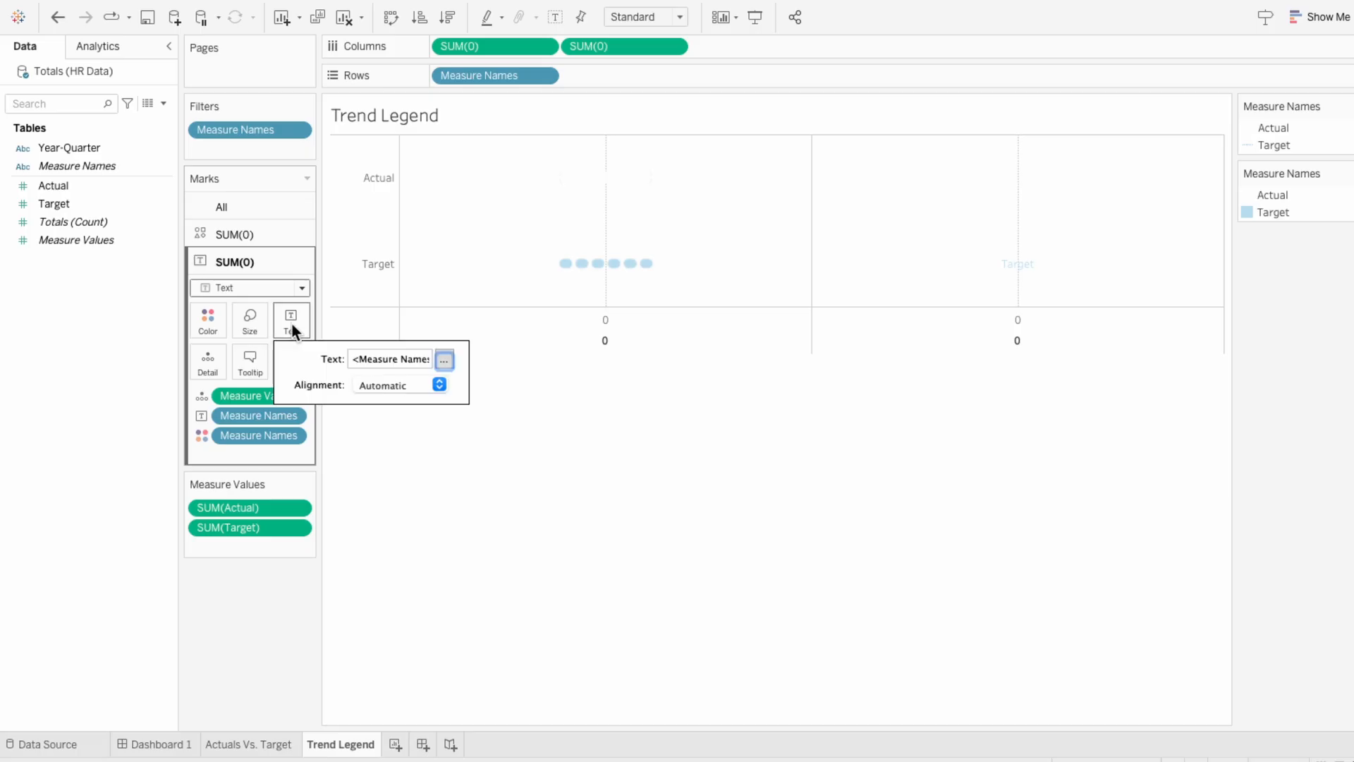
click(445, 361)
drag(886, 299, 741, 271)
click(688, 252)
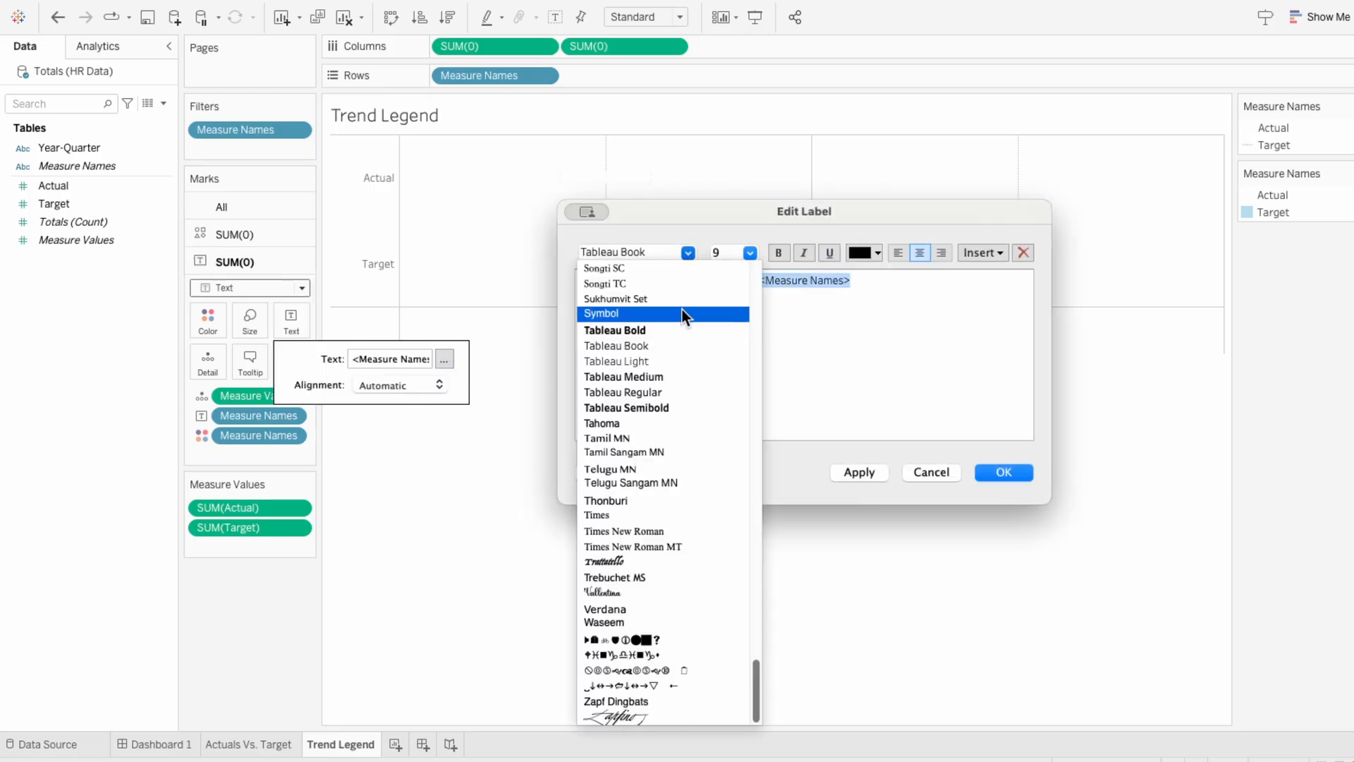
click(681, 326)
click(750, 253)
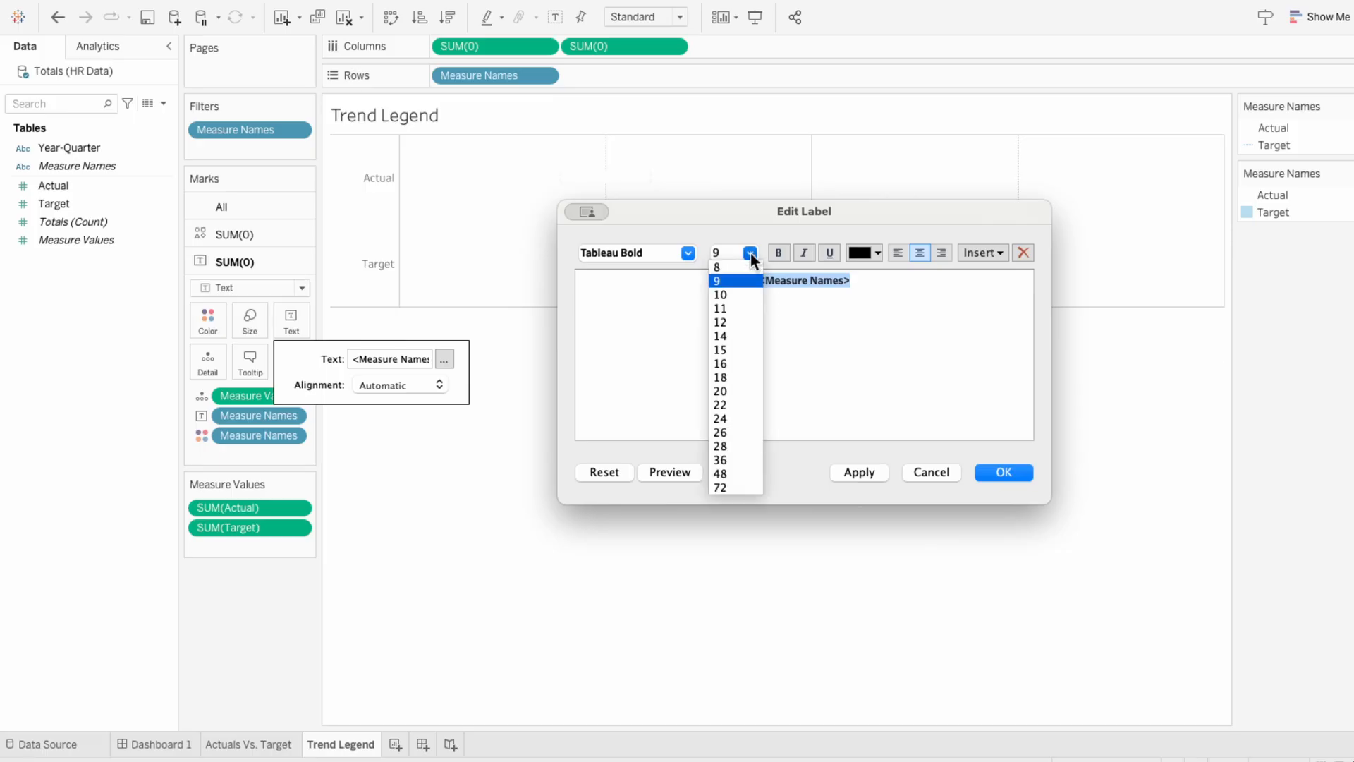
click(740, 322)
click(1004, 472)
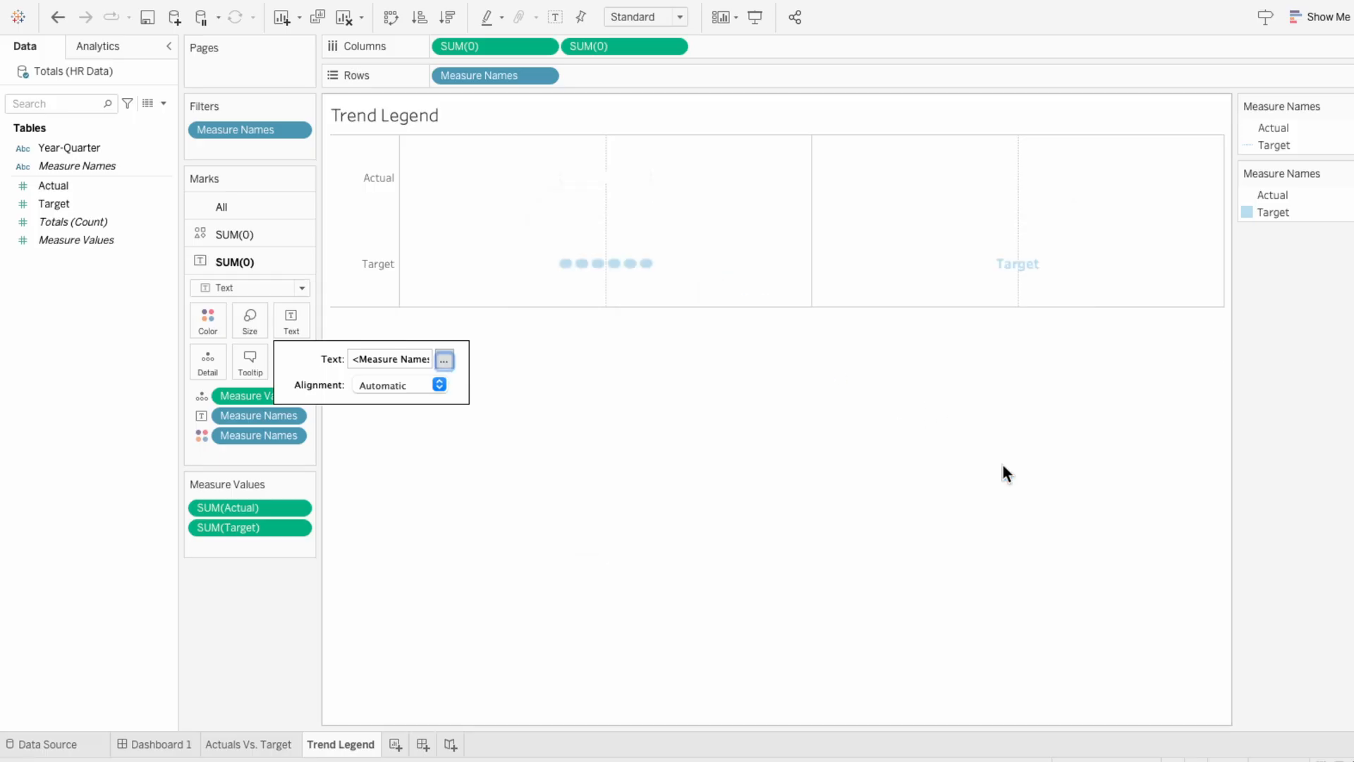
click(1002, 464)
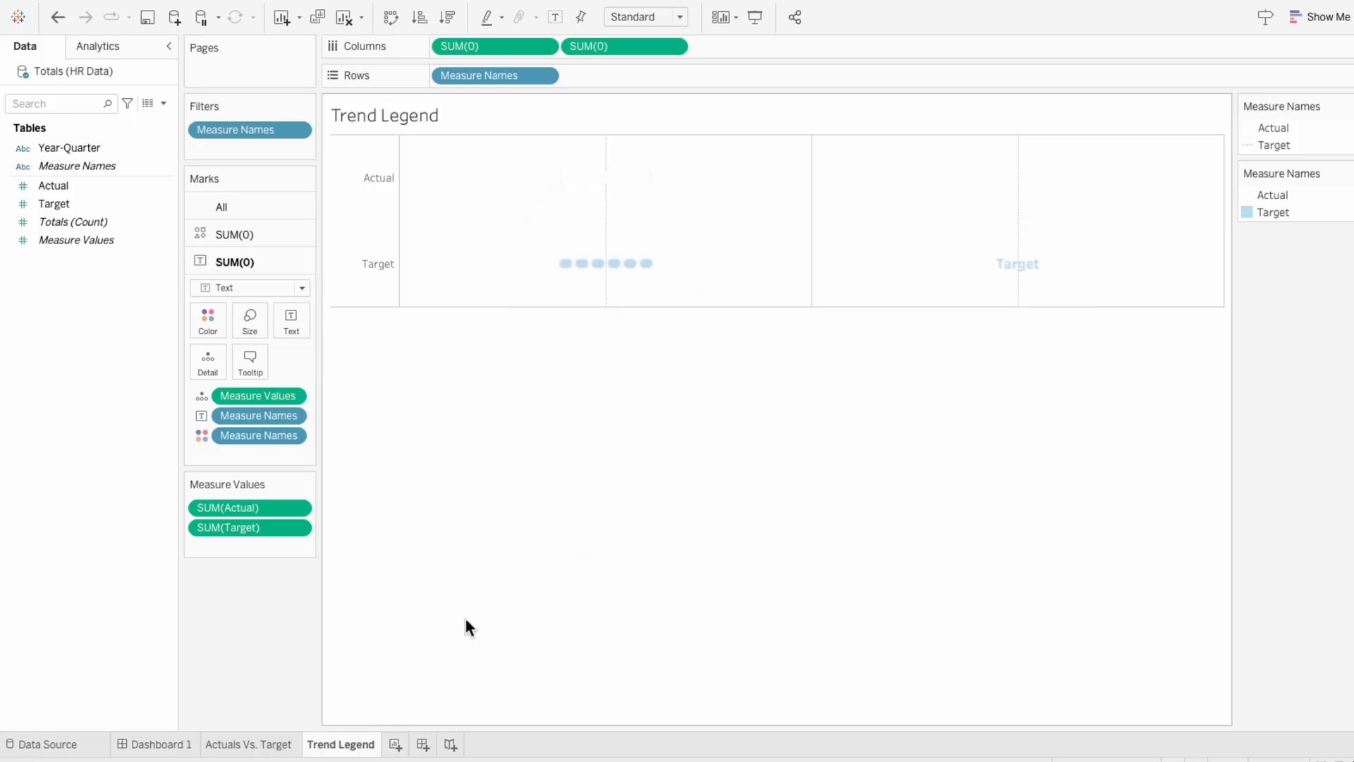
Step: Copy the formatting of the Actuals Vs. Target sheet and paste it onto the Trend Legend sheet
right_click(223, 744)
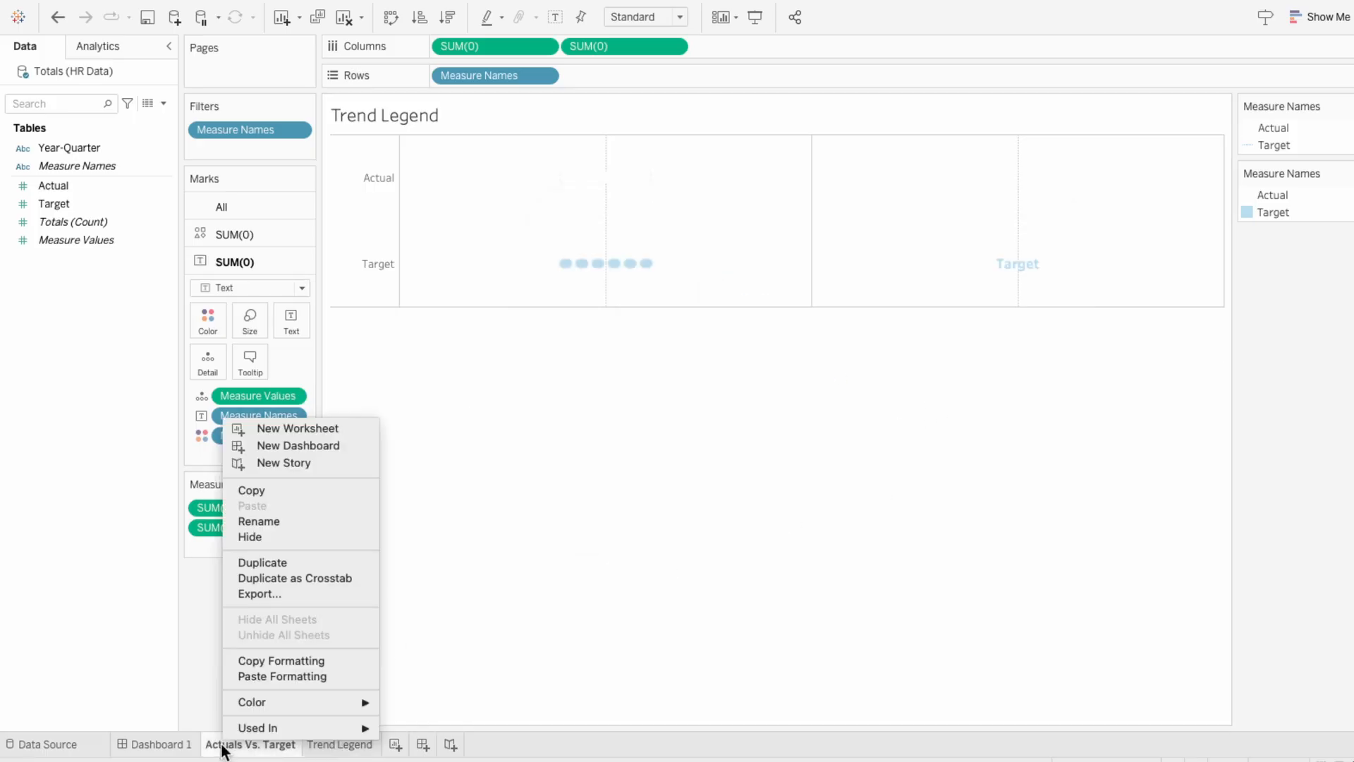
click(244, 661)
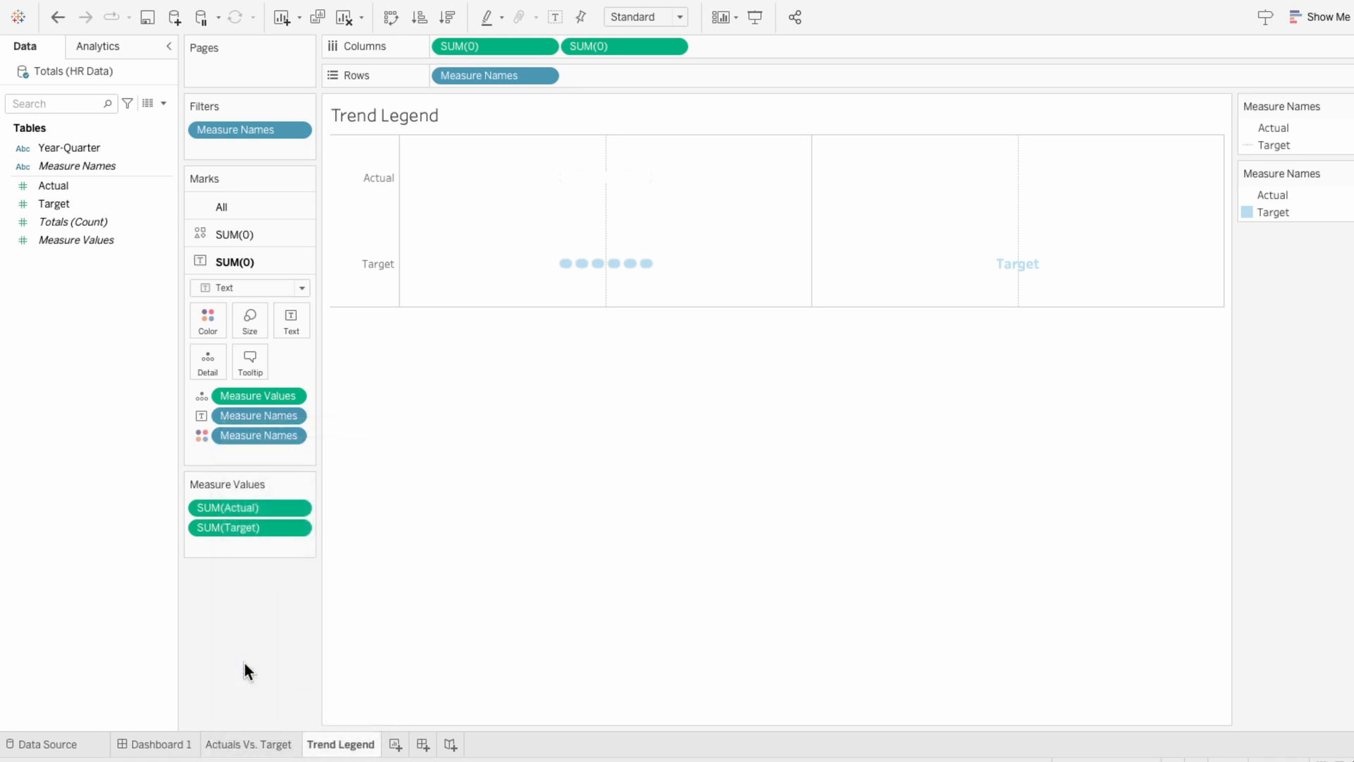
right_click(315, 747)
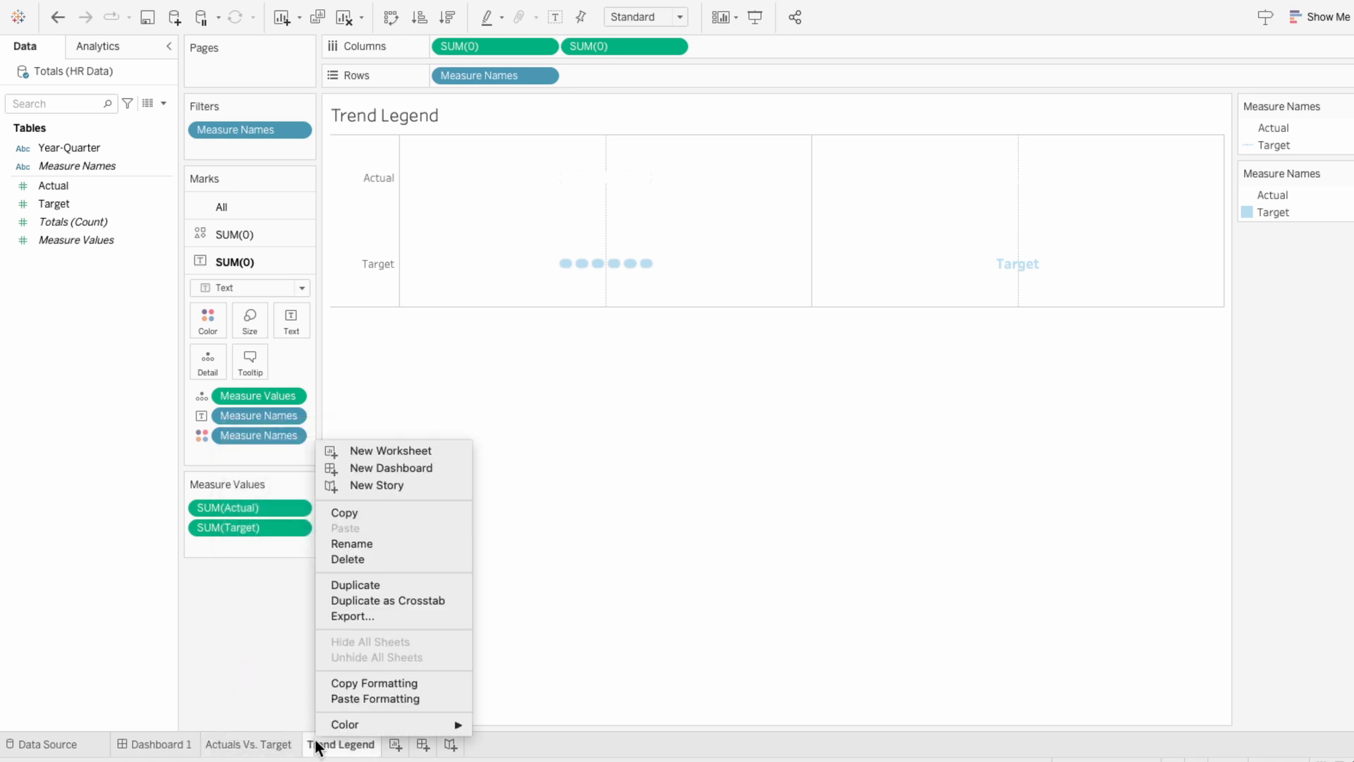
click(333, 695)
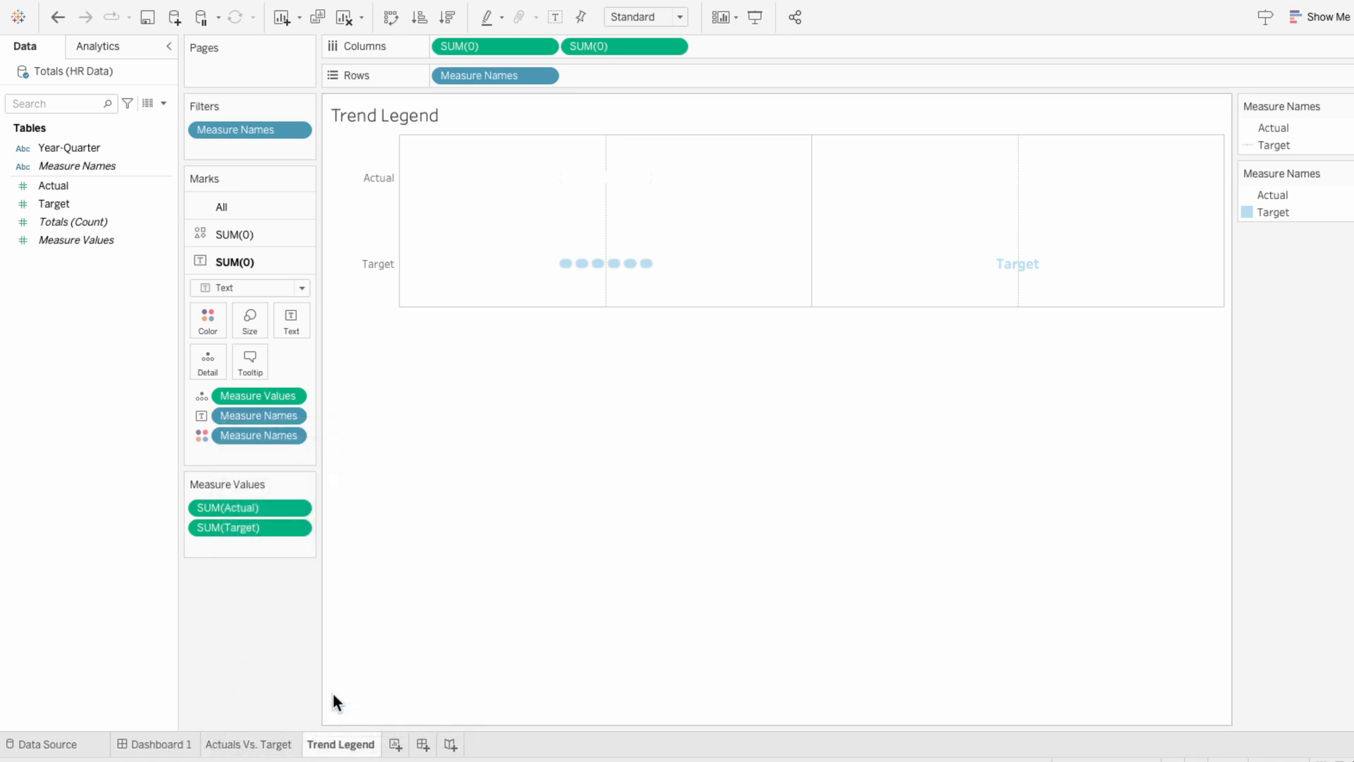
Step: Set the Trend Legend sheet's zero lines and its column grid lines to None
right_click(464, 266)
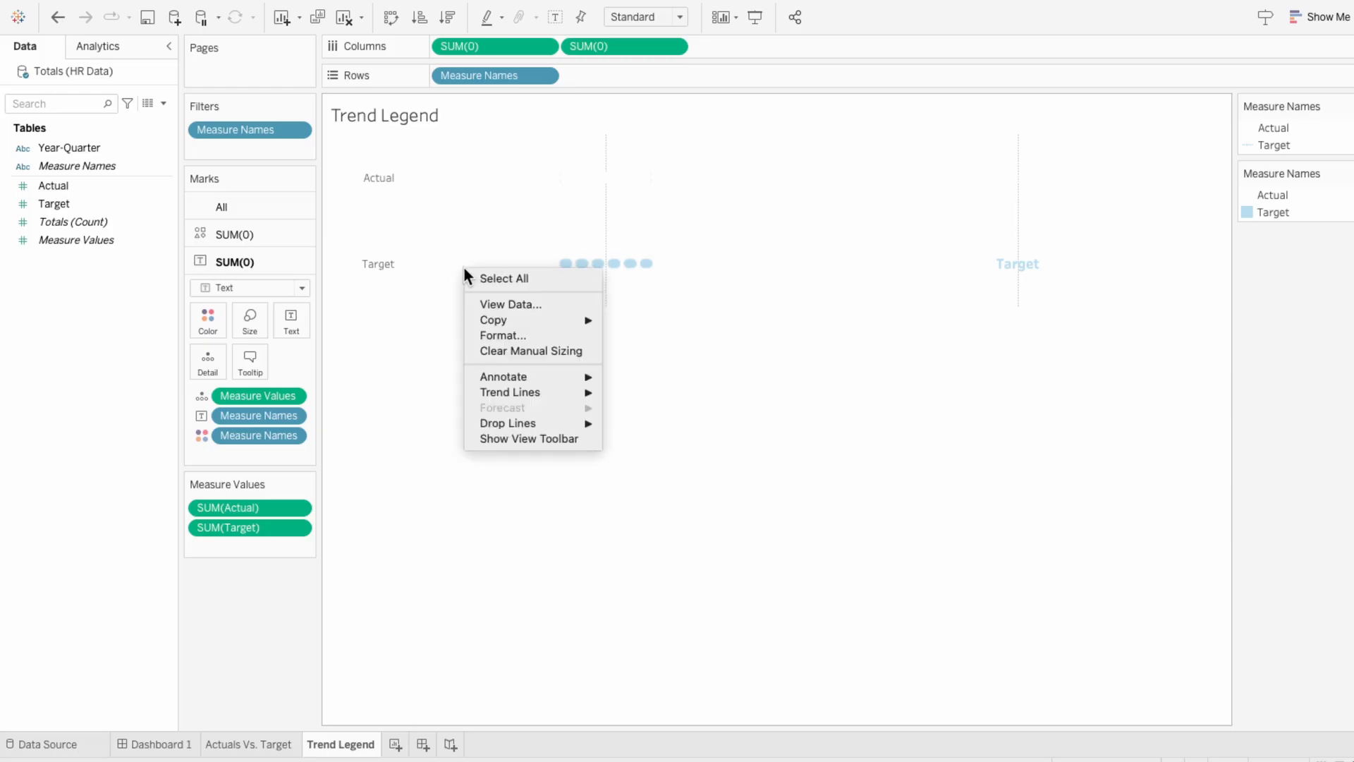
click(481, 340)
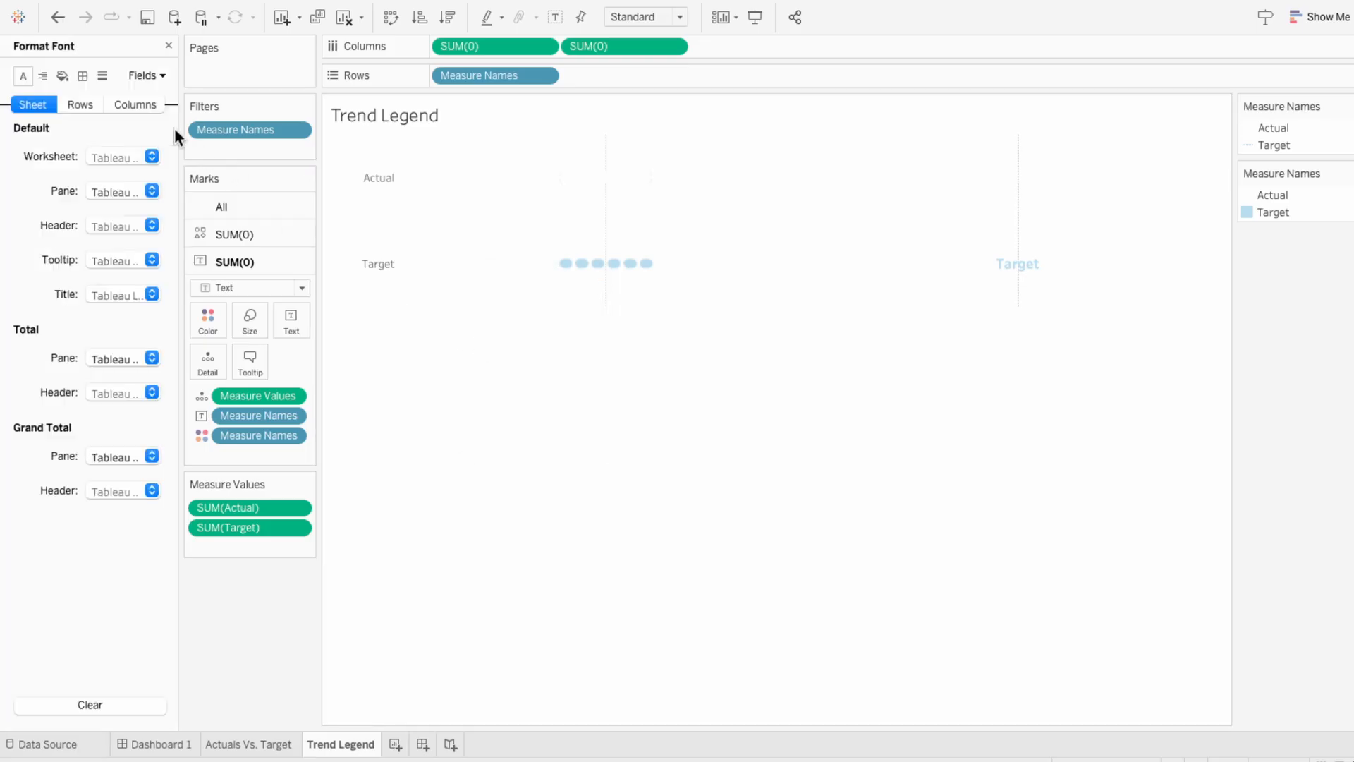
click(102, 75)
click(106, 185)
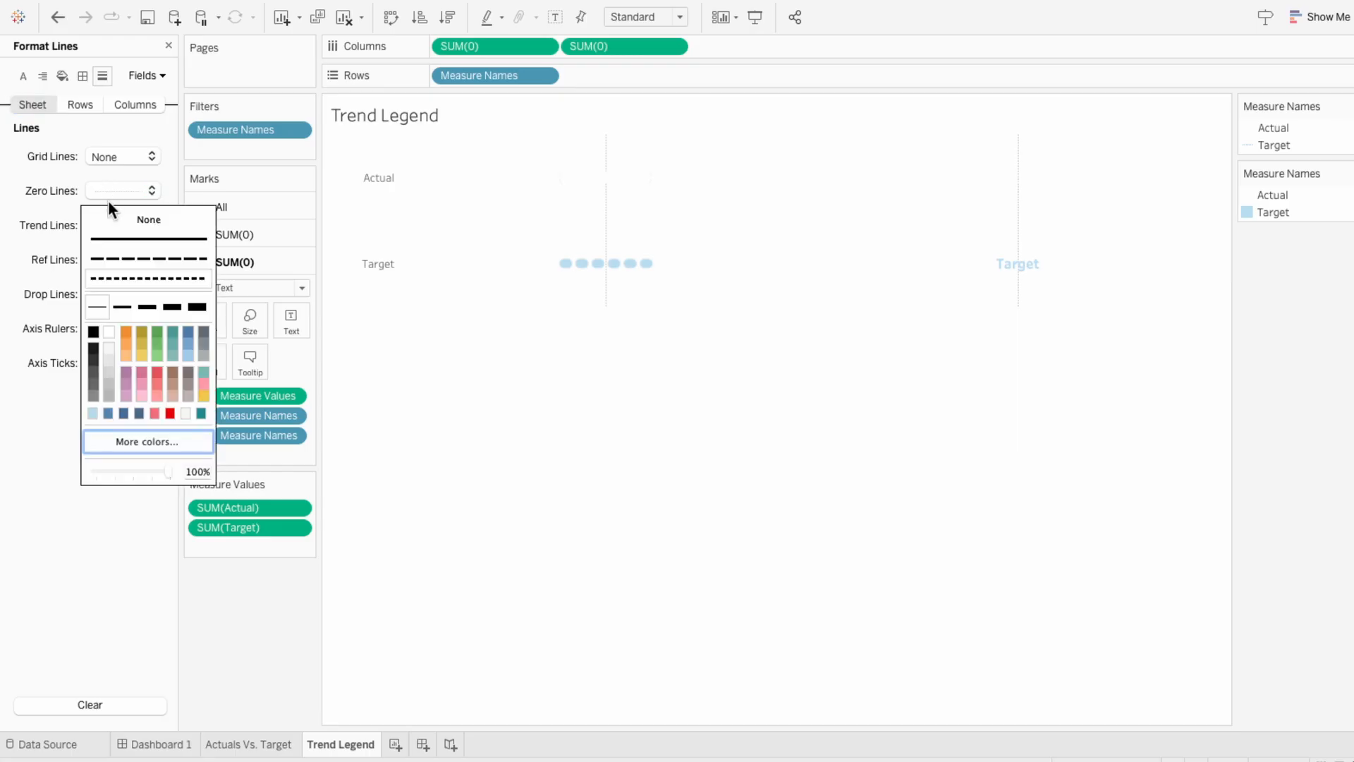
click(111, 217)
click(68, 169)
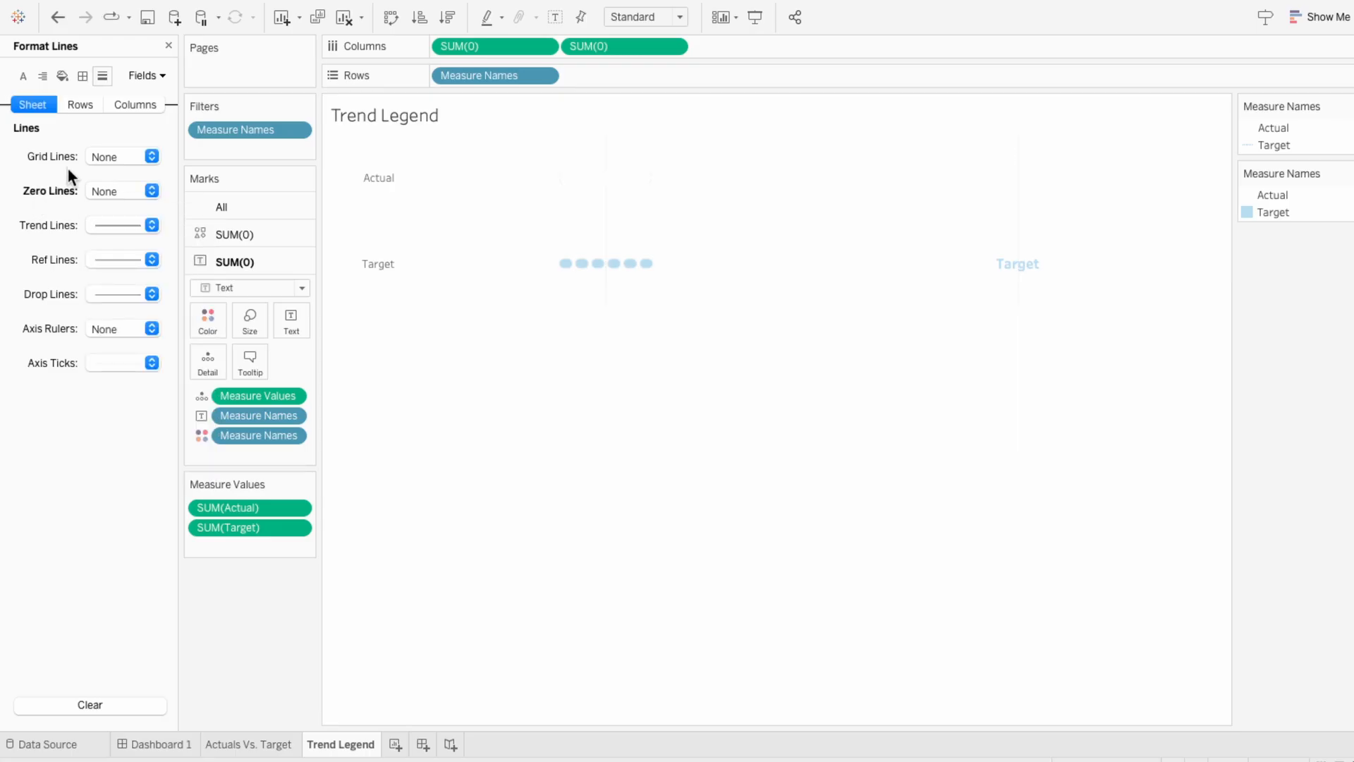
click(138, 104)
click(123, 158)
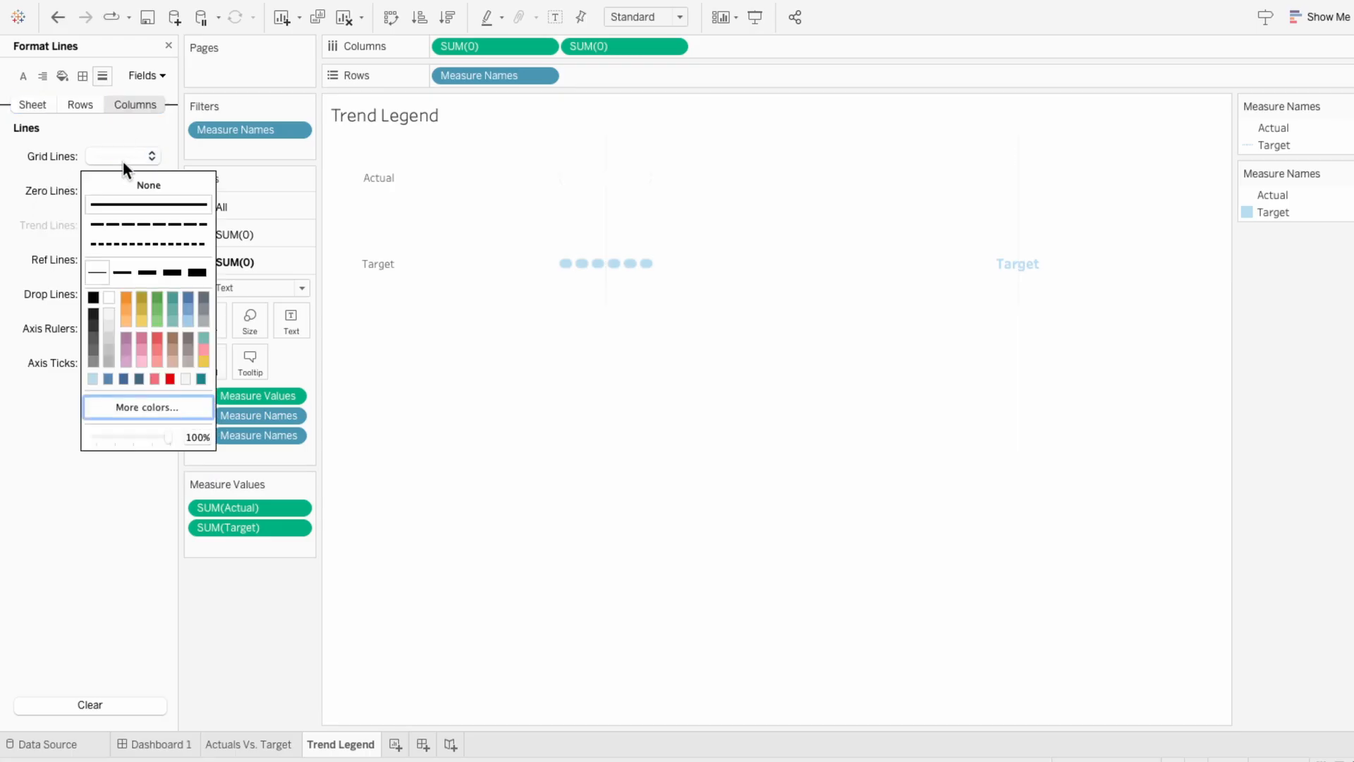
click(49, 159)
click(168, 45)
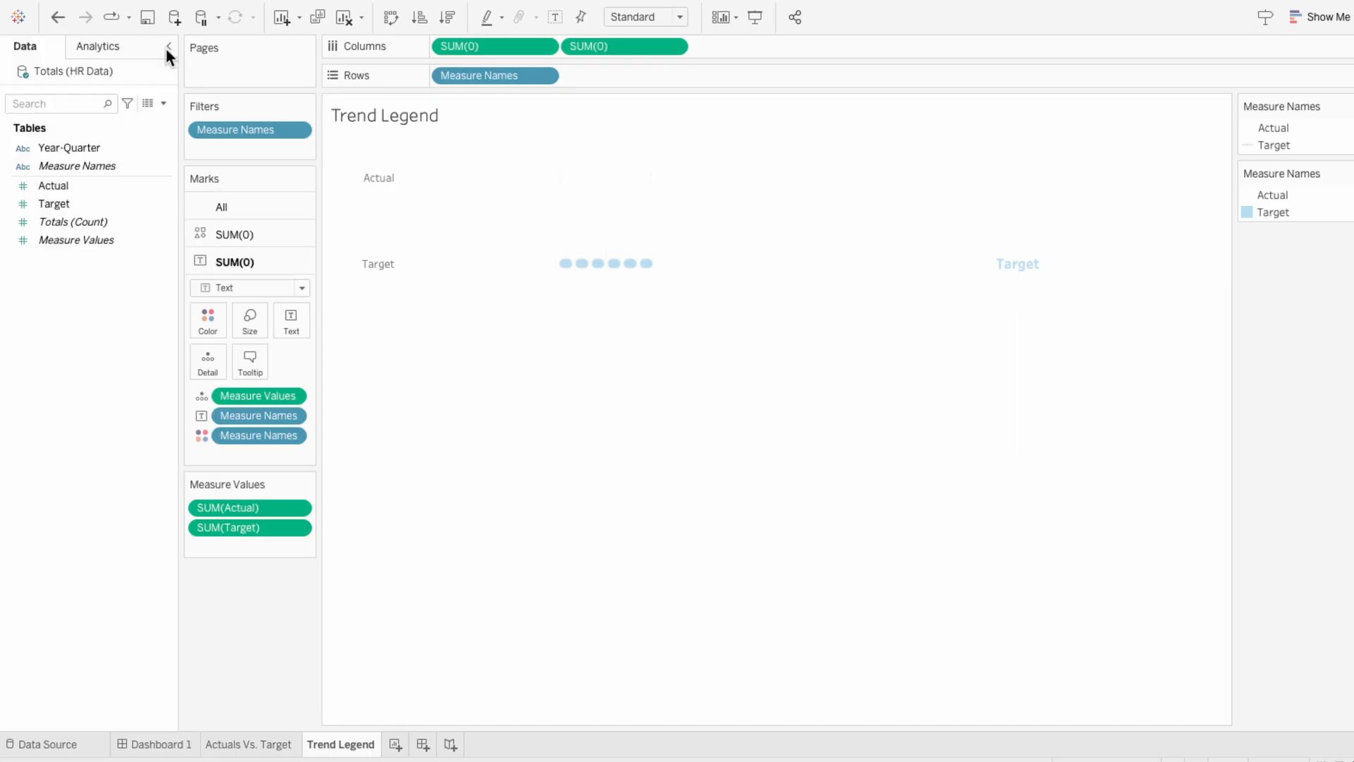
Step: Hide the Actual and Target row headers of the Trend Legend view
click(254, 212)
right_click(388, 278)
click(418, 379)
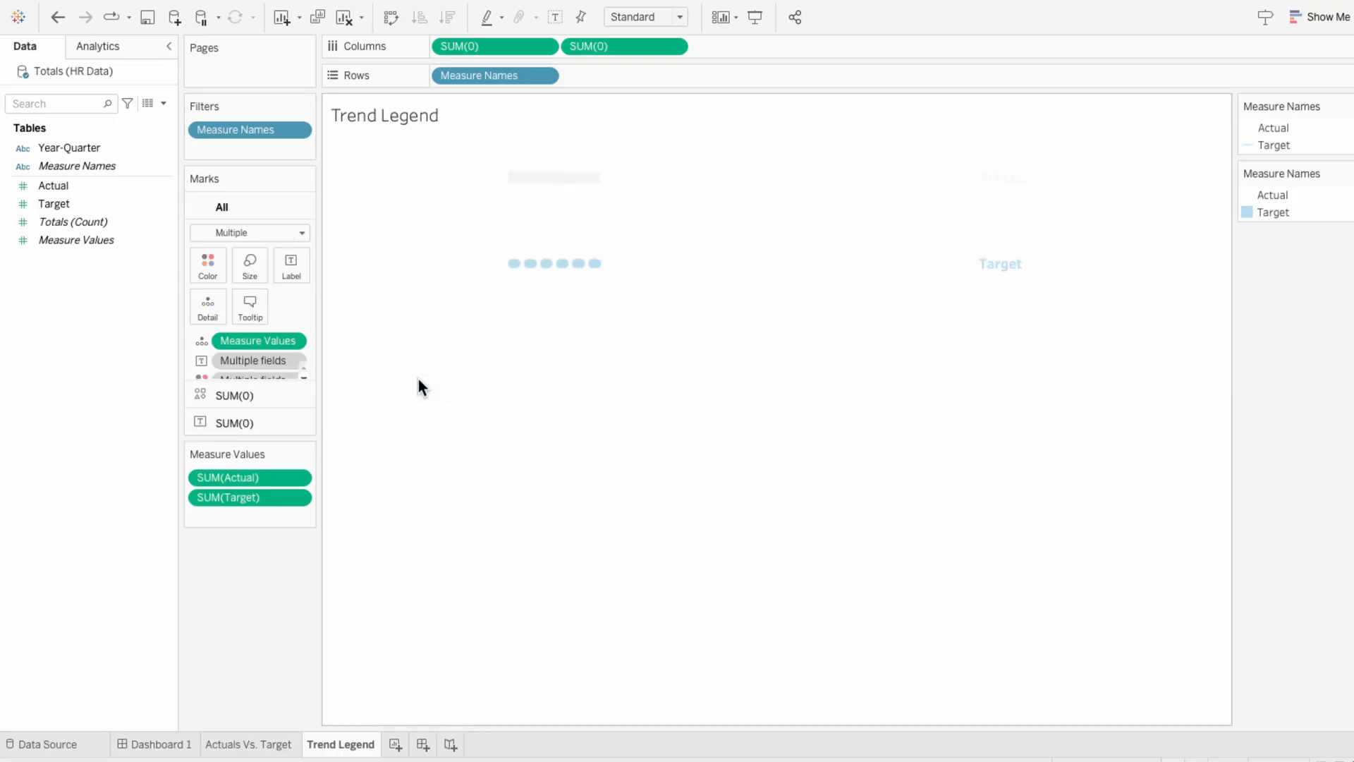
Step: Place the Trend Legend sheet as a floating object over the line chart on Dashboard 1 and hide its title
click(179, 743)
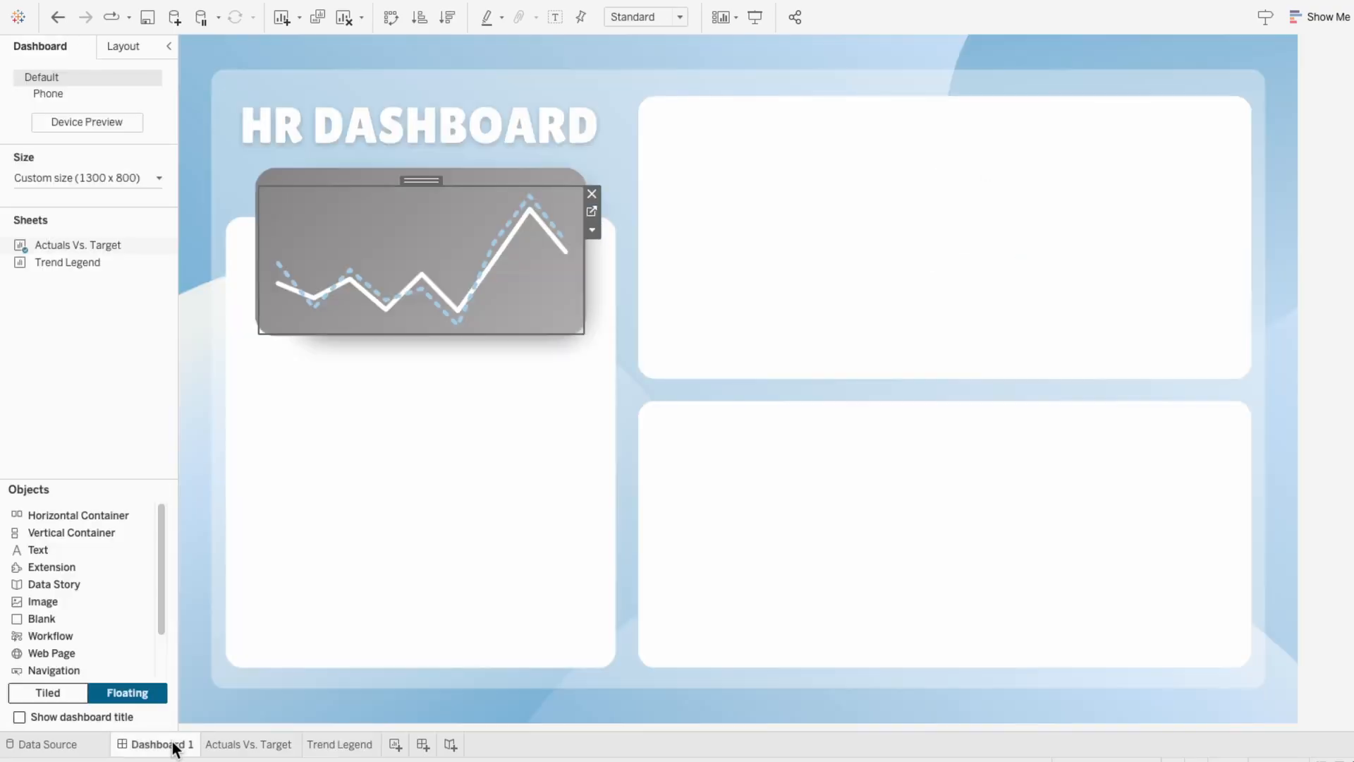
drag(99, 263, 311, 182)
right_click(342, 205)
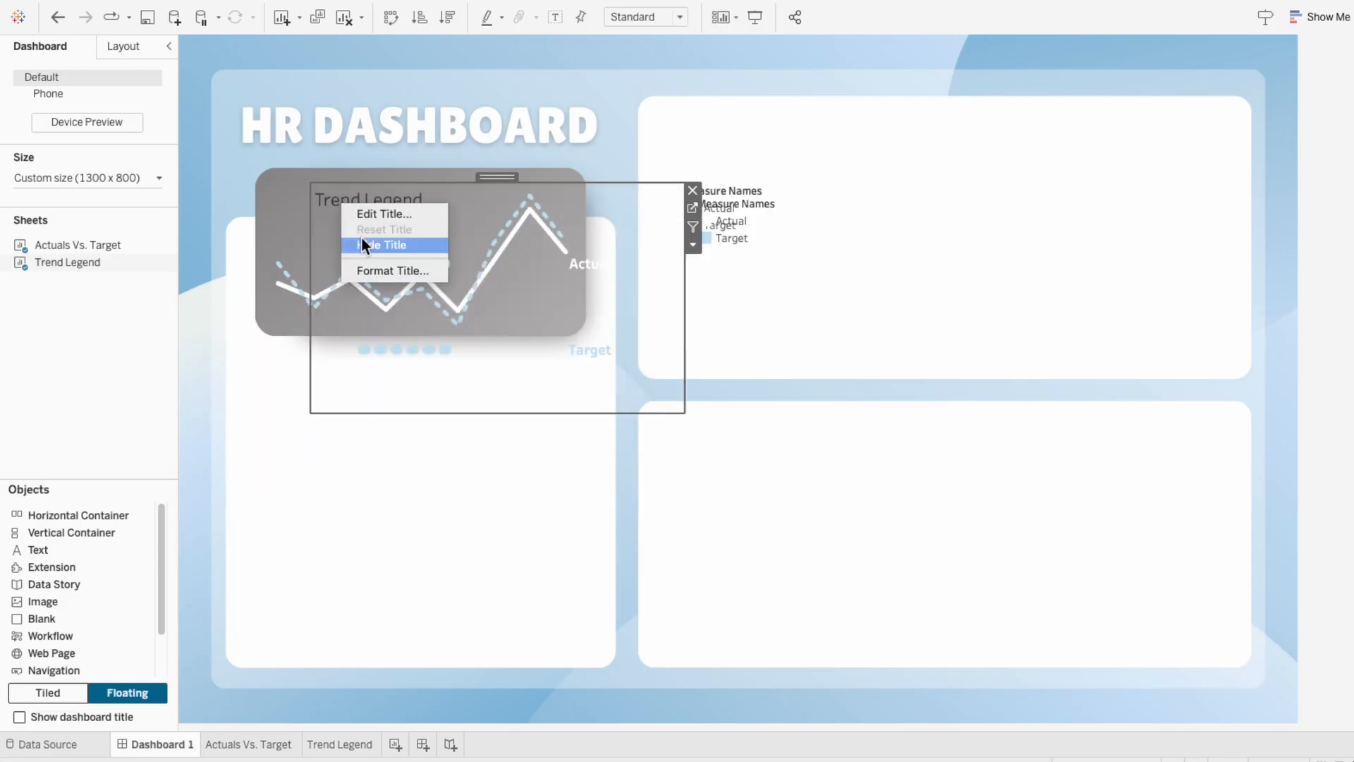
click(361, 238)
Step: Fit the Trend Legend to Entire View and shrink it into the upper-left corner of the gray chart card
click(634, 19)
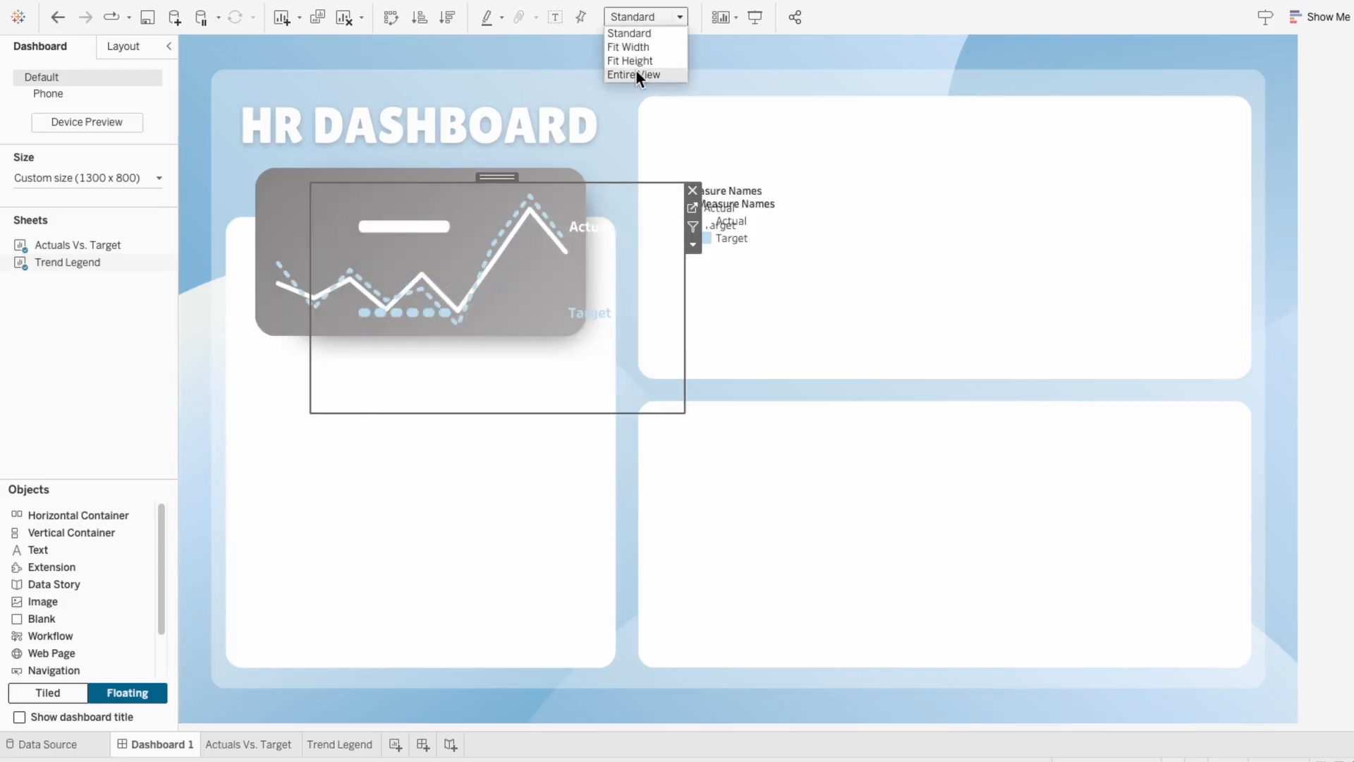
click(637, 72)
drag(683, 412, 501, 266)
drag(418, 179, 379, 182)
drag(464, 249, 380, 249)
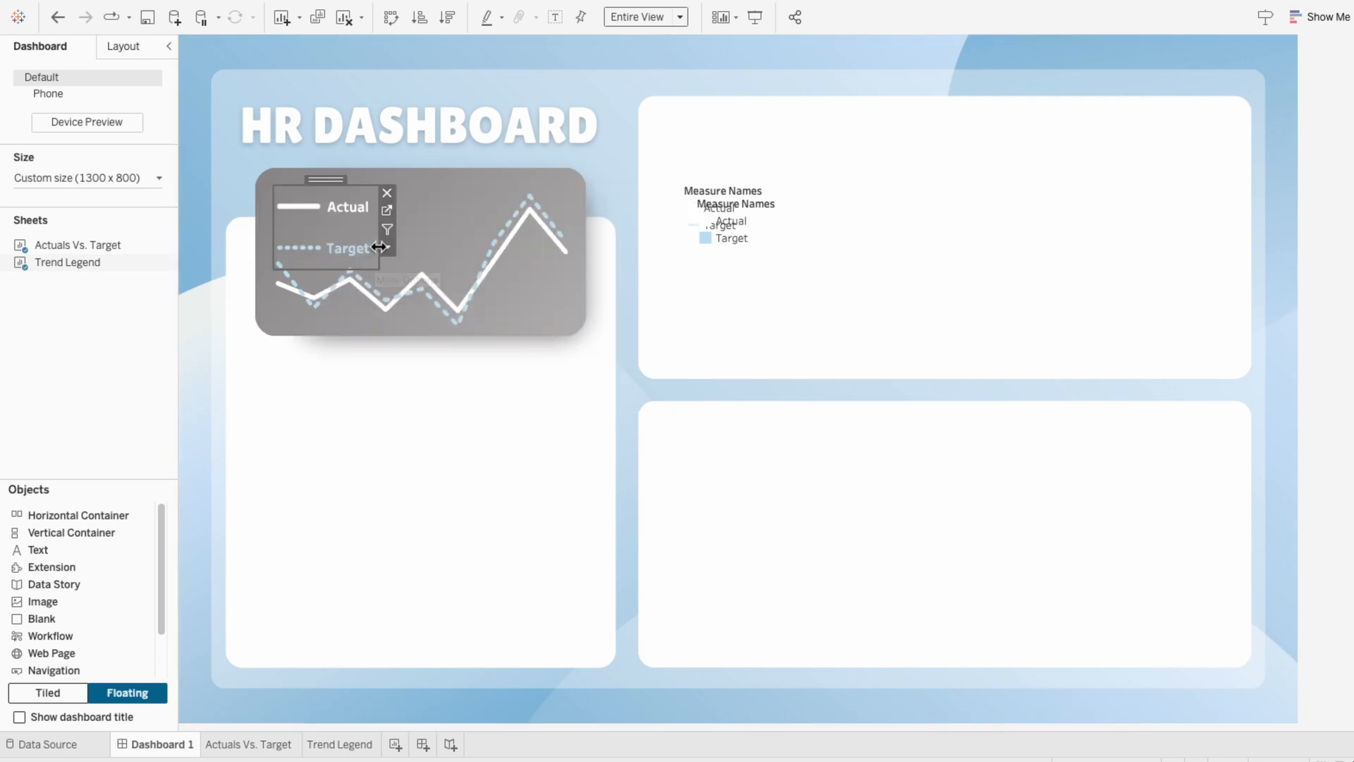
drag(320, 180, 321, 204)
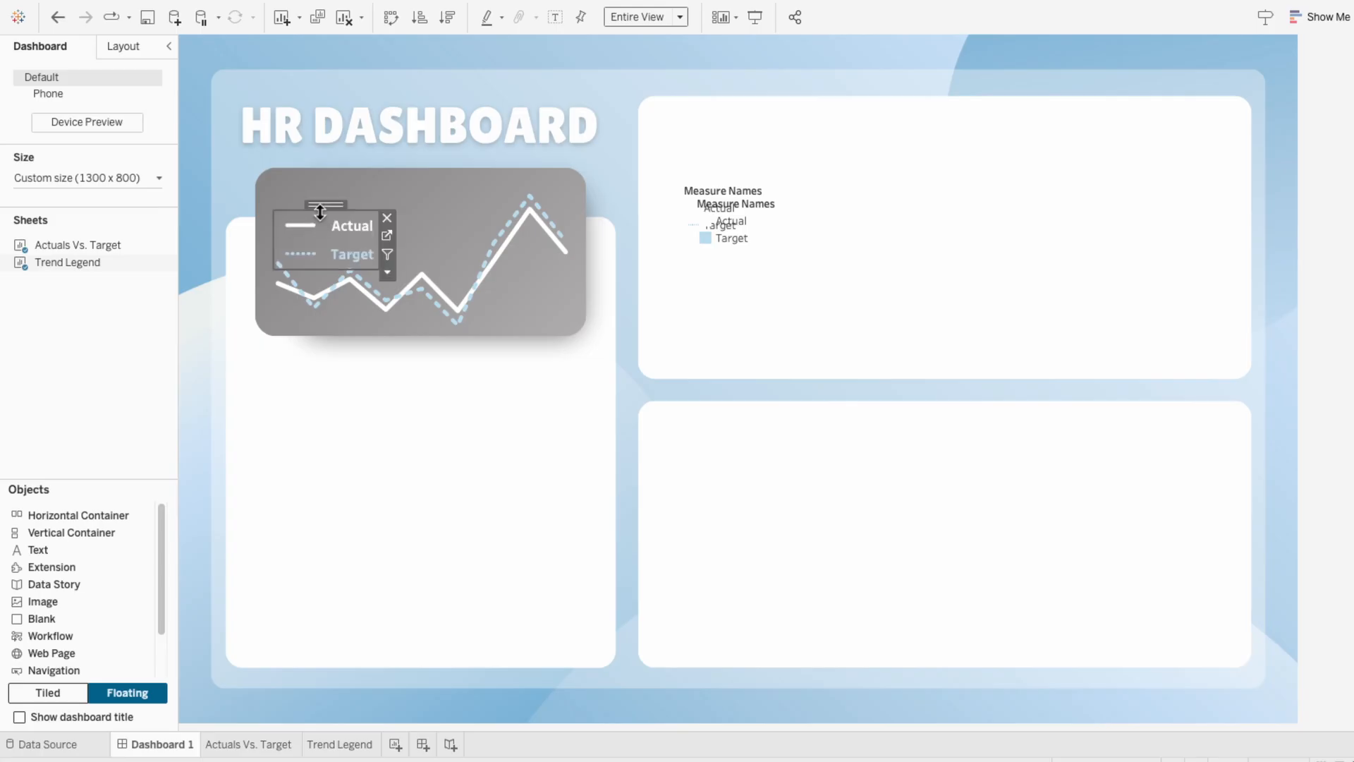
drag(378, 240, 376, 241)
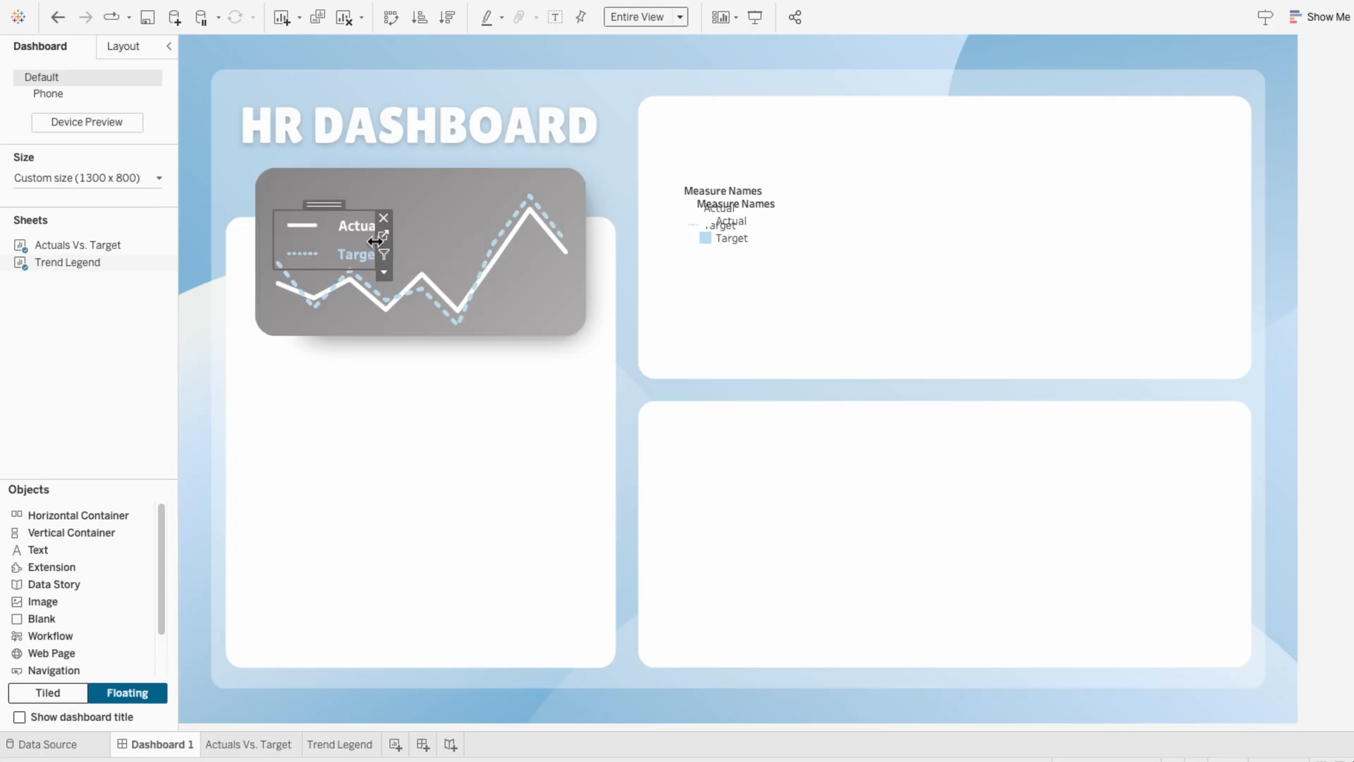
drag(324, 204, 315, 191)
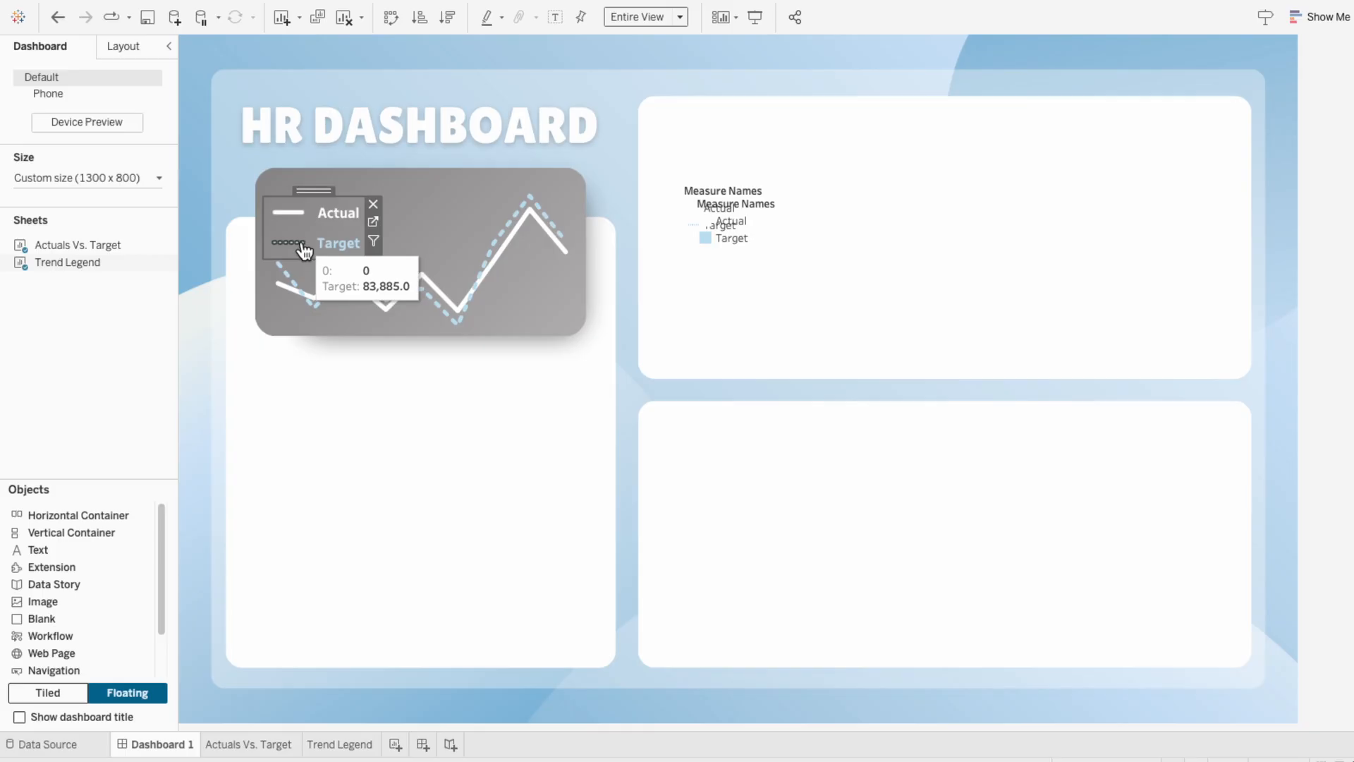
Step: Enlarge the line shapes of the first SUM(0) on the Trend Legend sheet and return to Dashboard 1
click(337, 746)
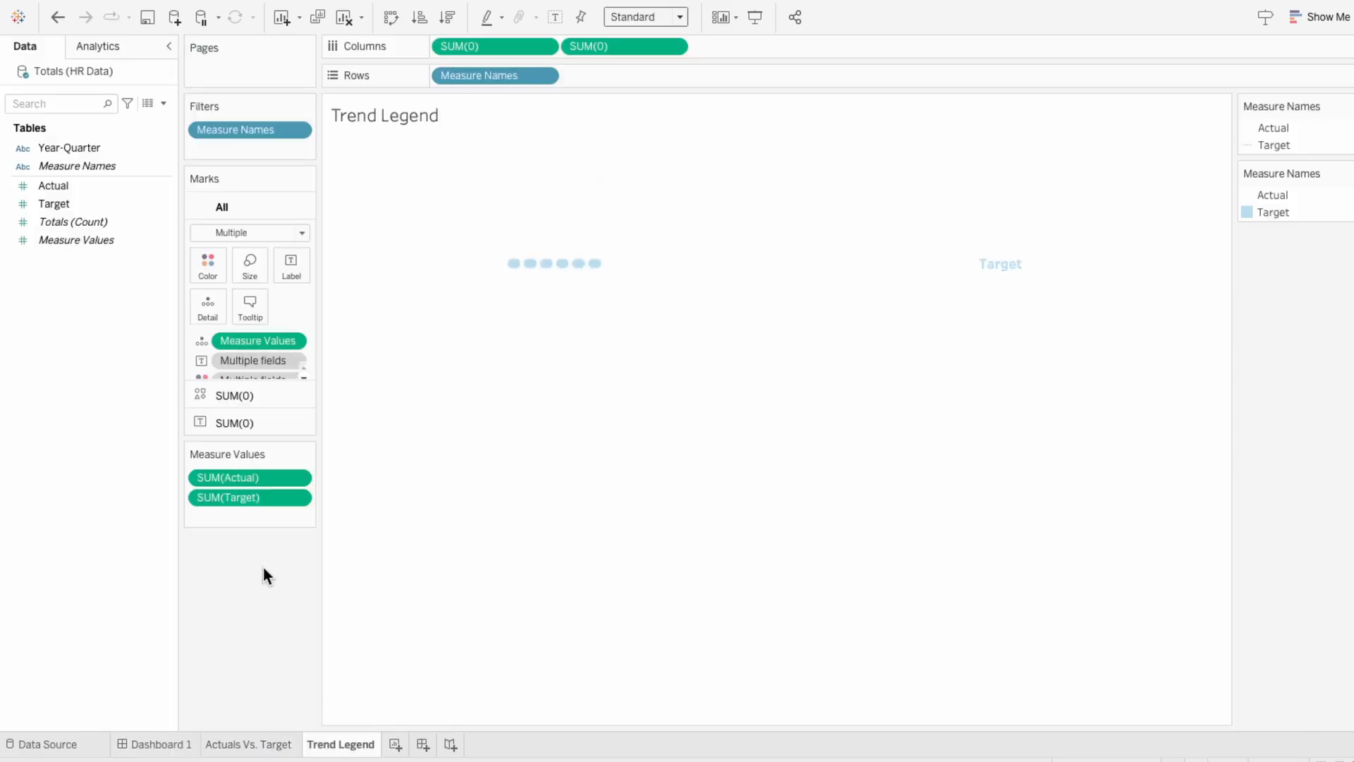
click(239, 396)
click(243, 293)
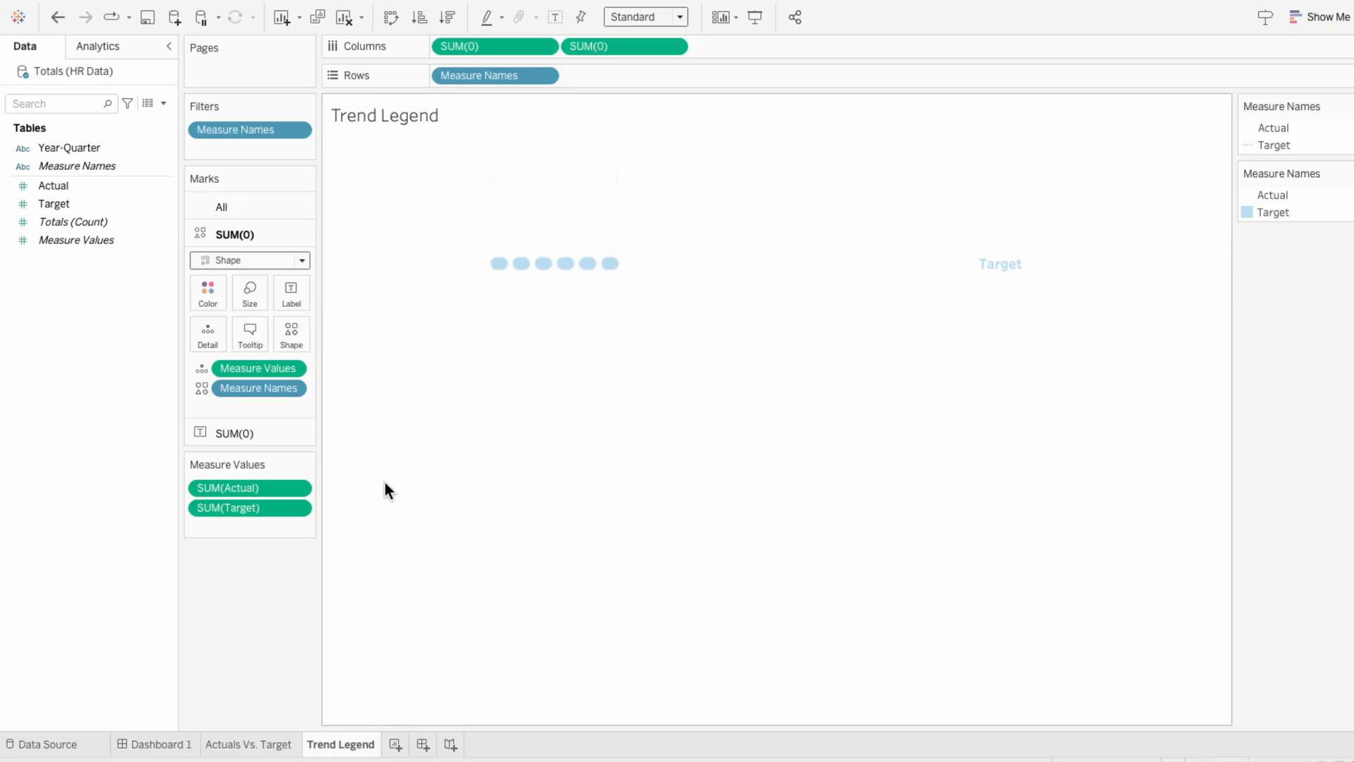
click(149, 746)
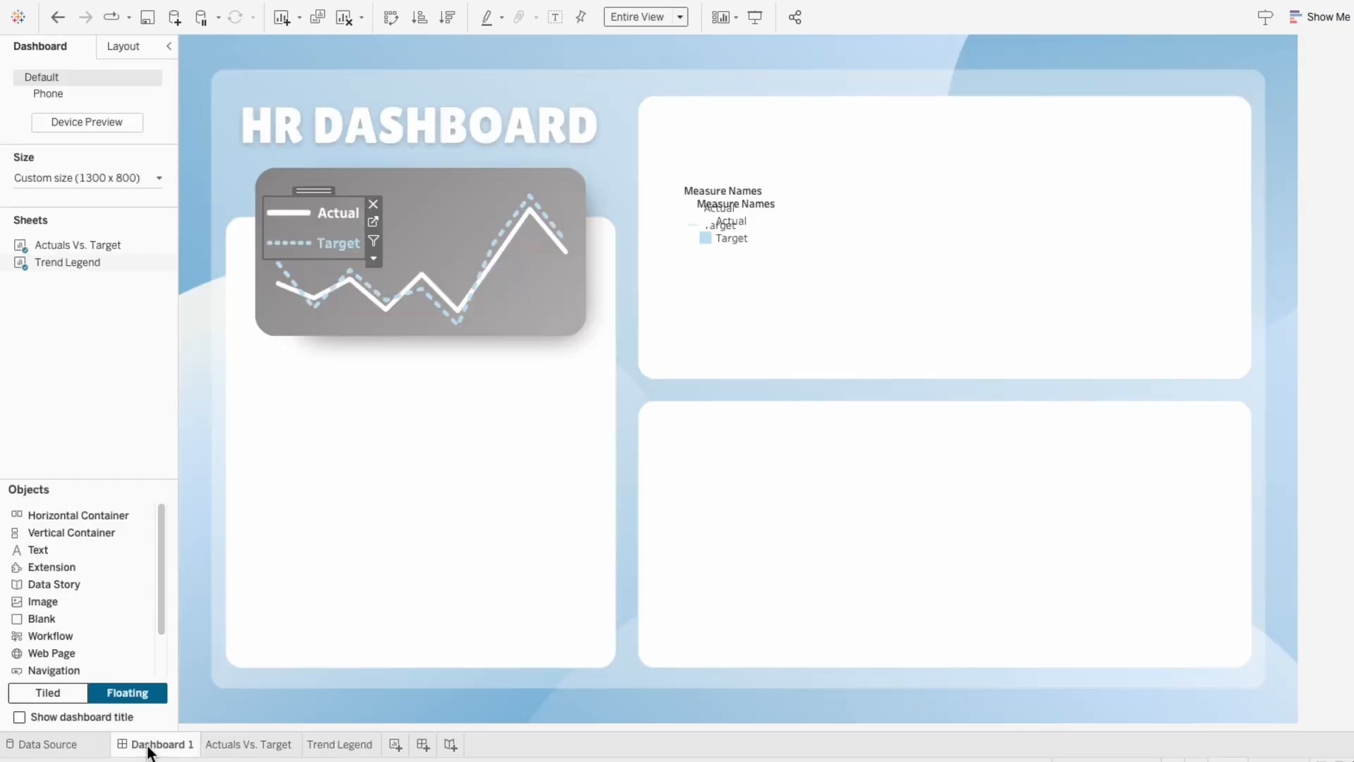
Step: Remove both floating Measure Names legends from the dashboard and slightly reduce the height of the Trend Legend
click(746, 209)
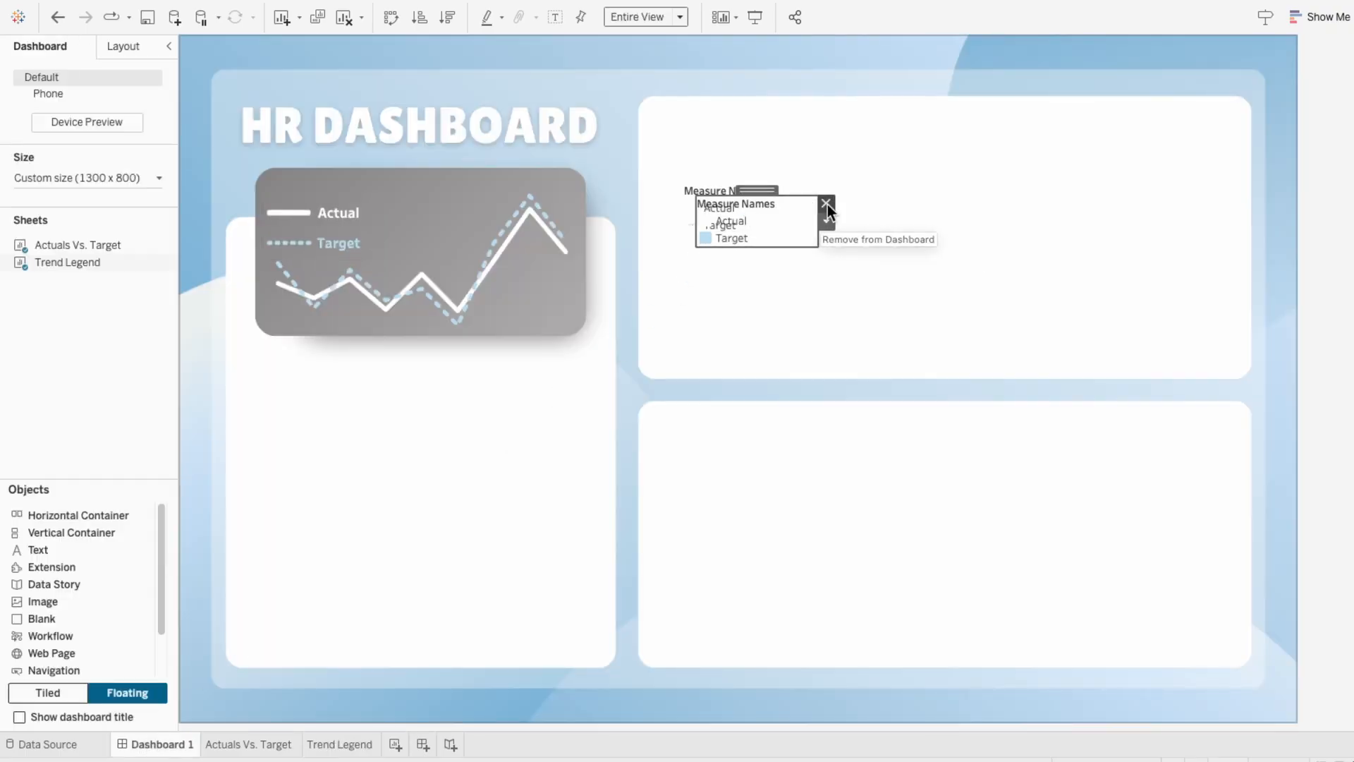
click(827, 204)
click(767, 196)
click(809, 189)
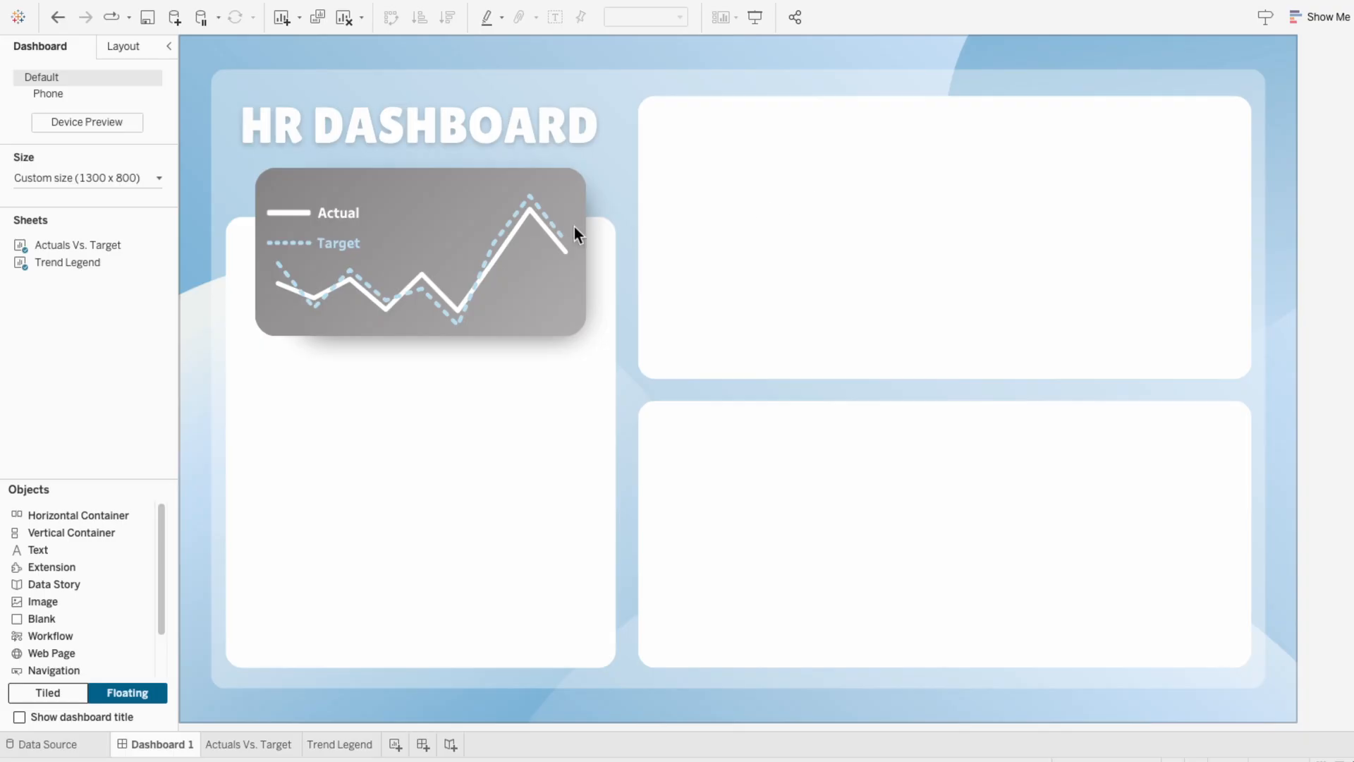
click(325, 237)
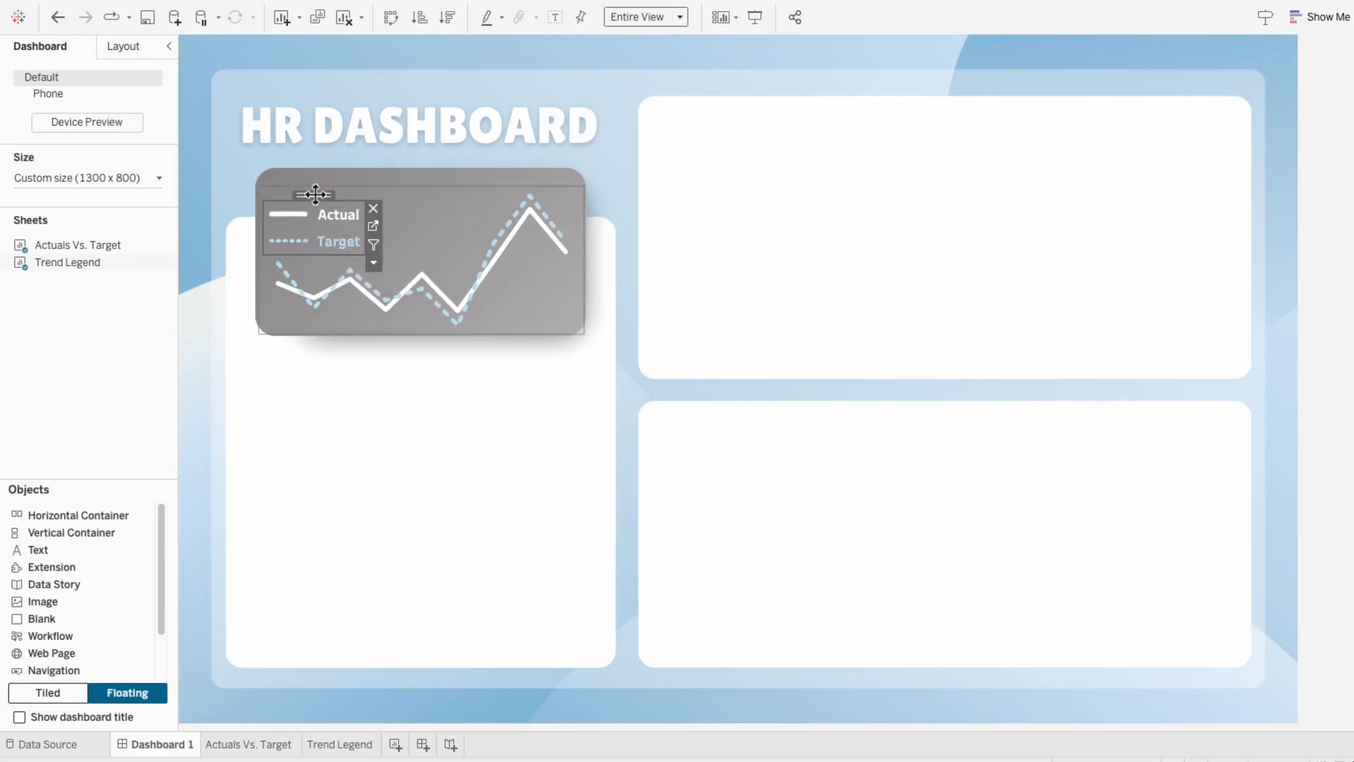
click(1342, 395)
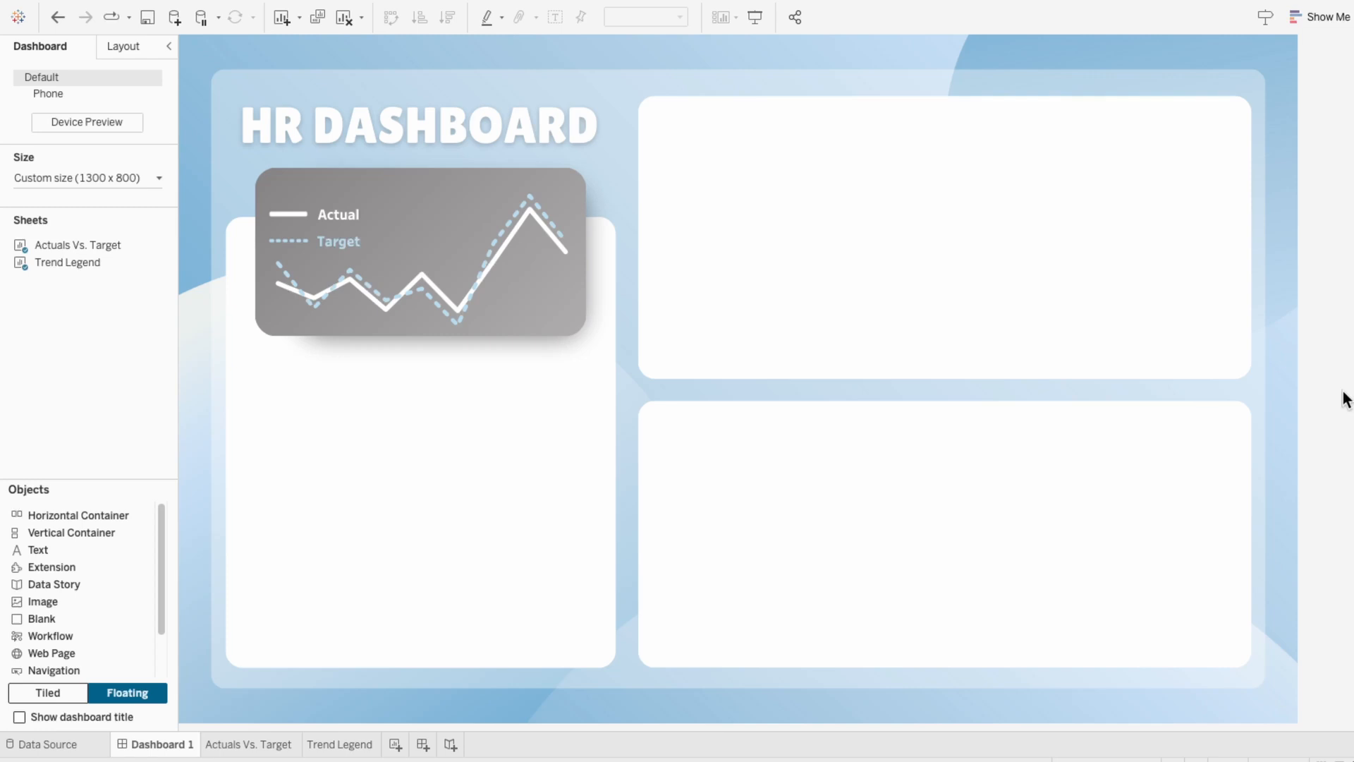
Step: Connect to the Excel file HR Data.xlsx as a new data source with the Employee Data table and review its columns
mouse_move(233, 2)
click(154, 9)
click(151, 30)
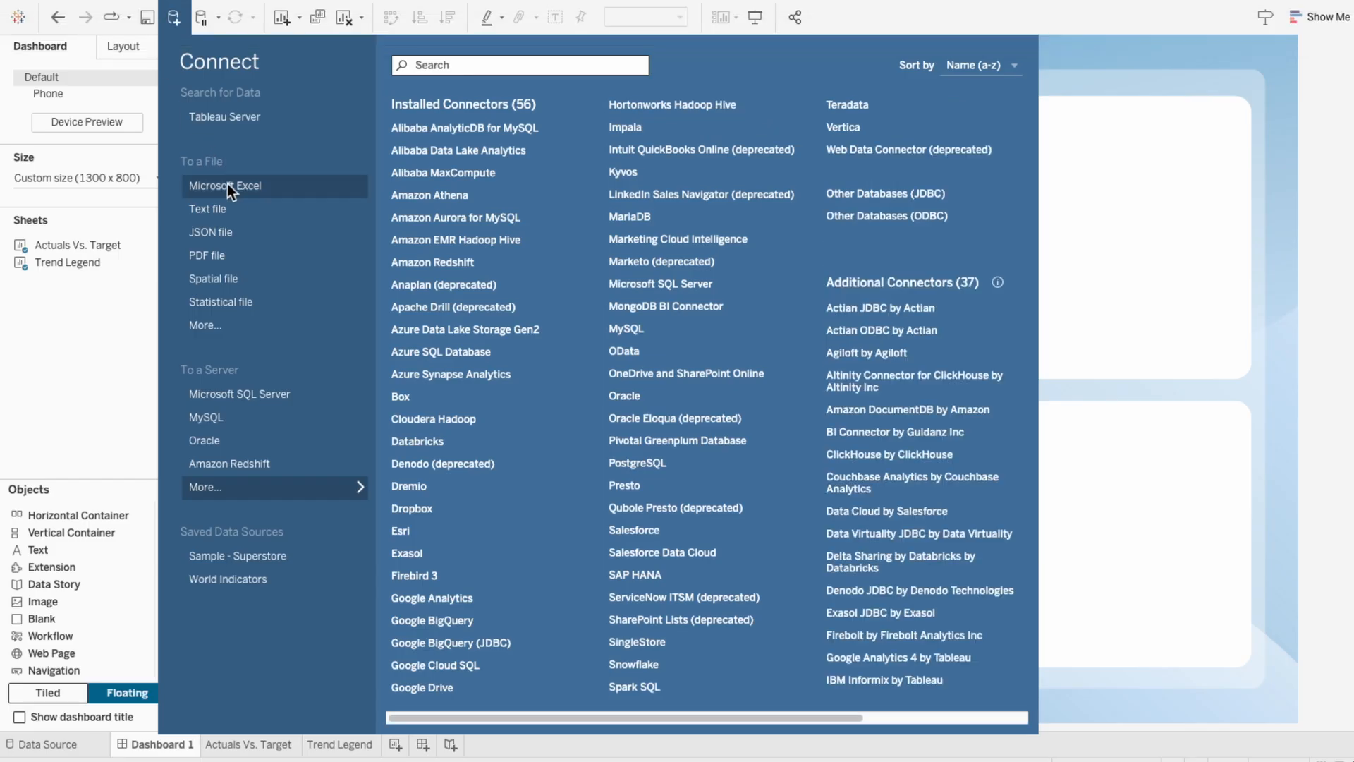
click(227, 187)
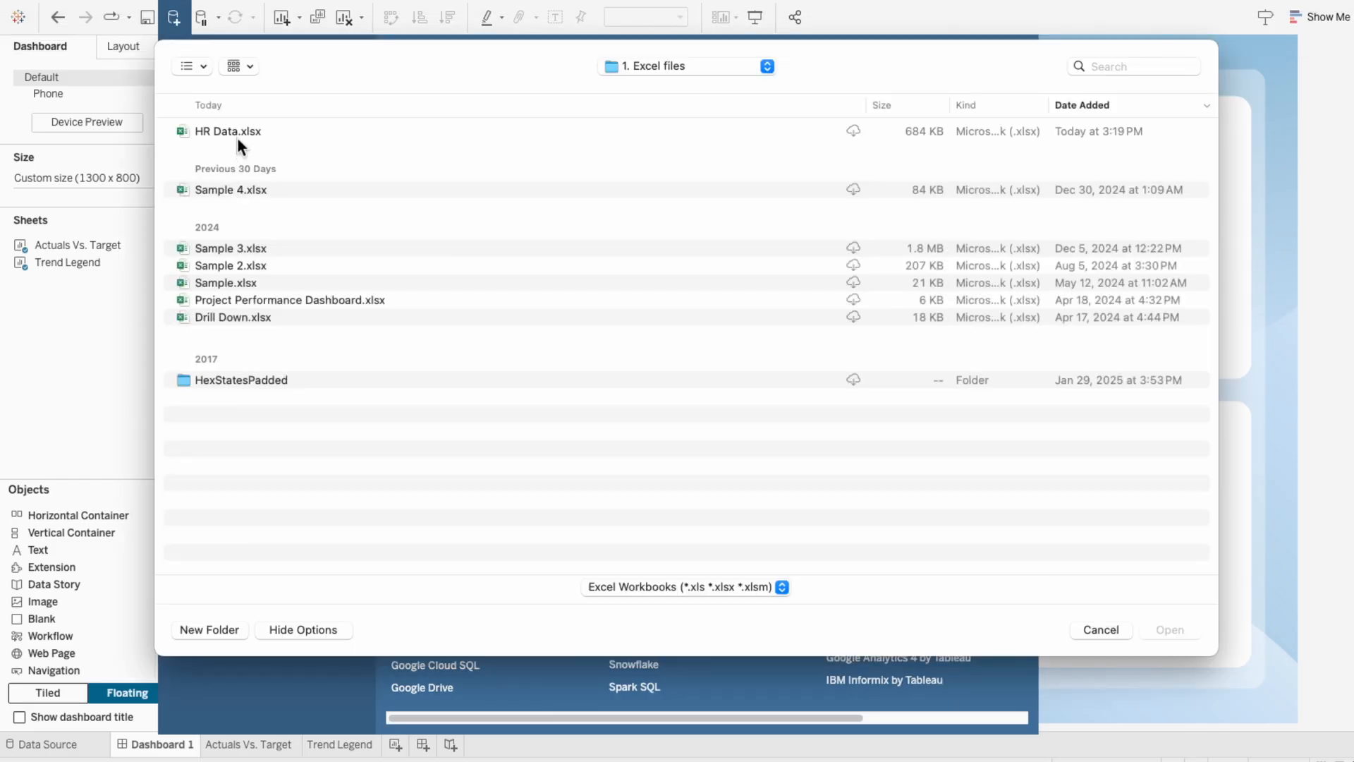
double_click(237, 135)
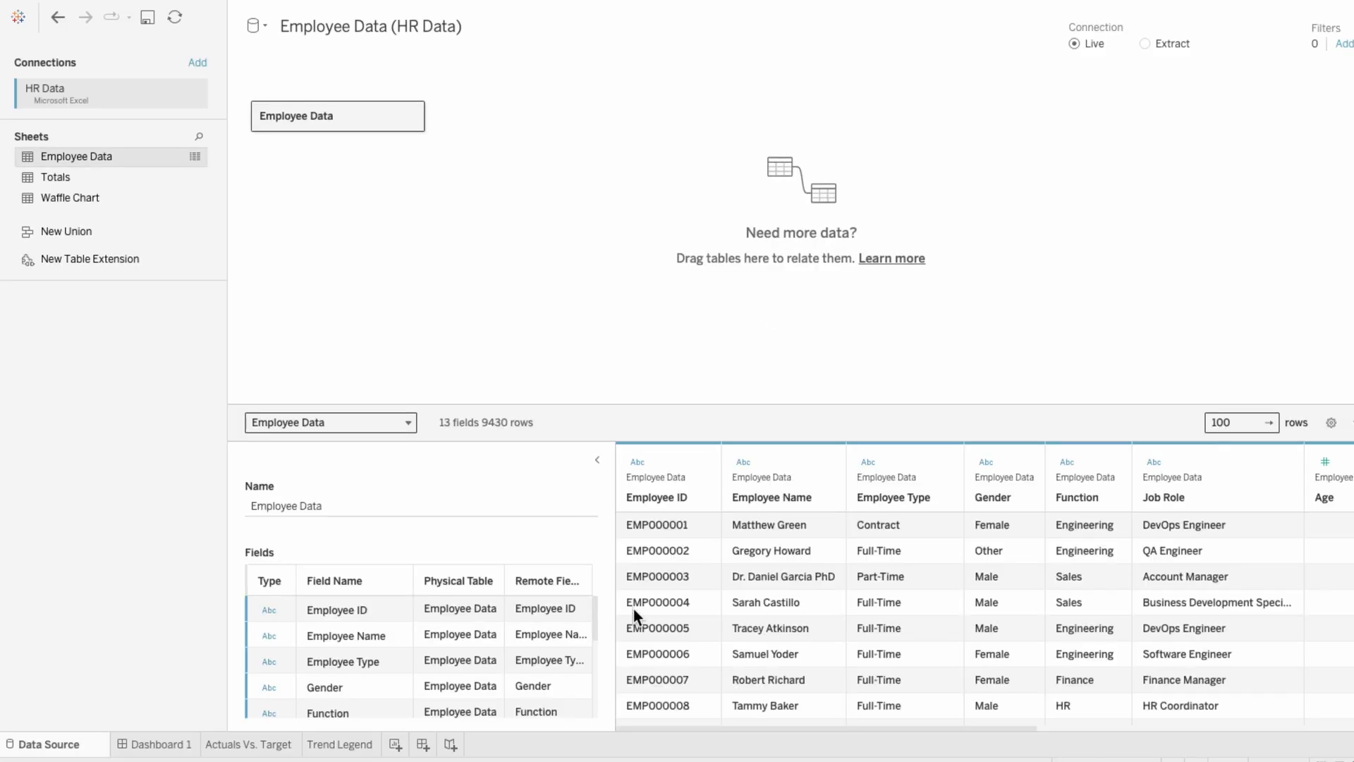
drag(672, 726, 1105, 753)
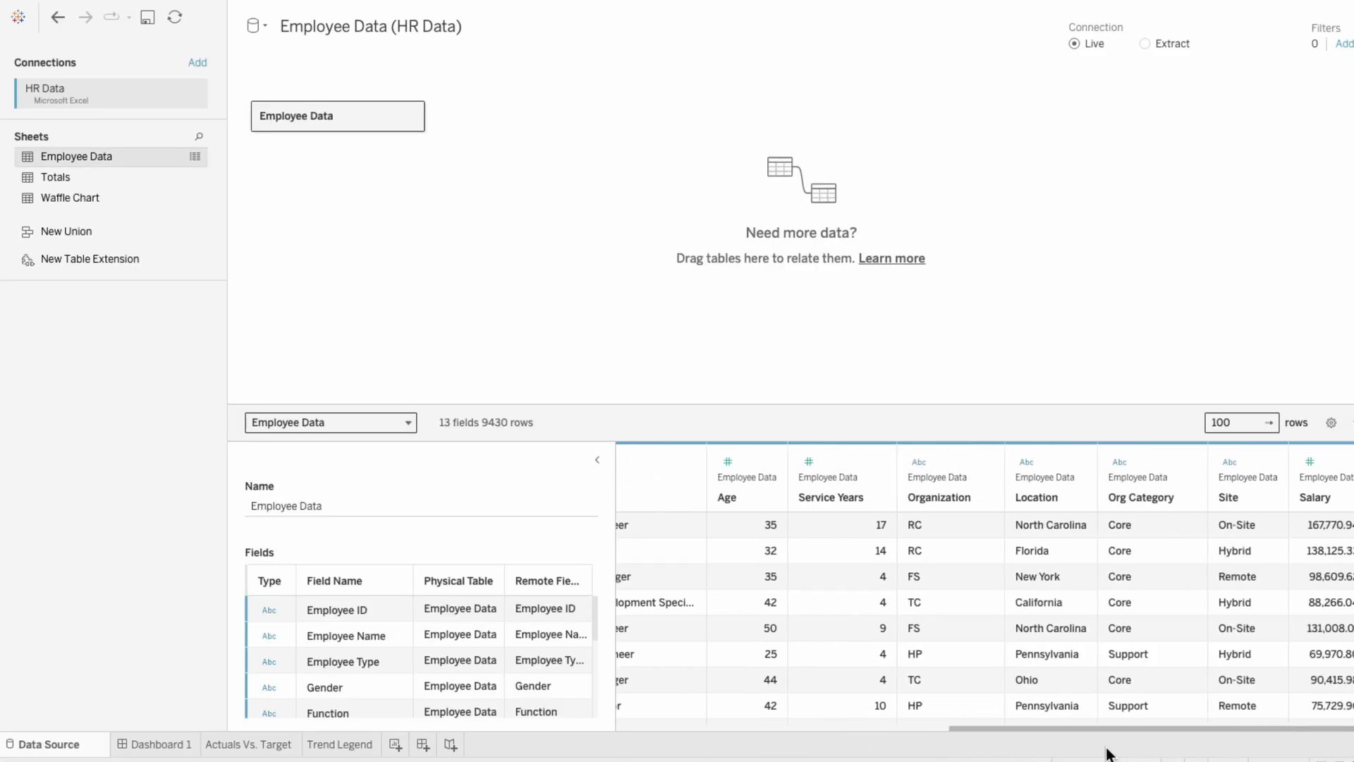
Step: Create a new worksheet and name it Active
click(393, 744)
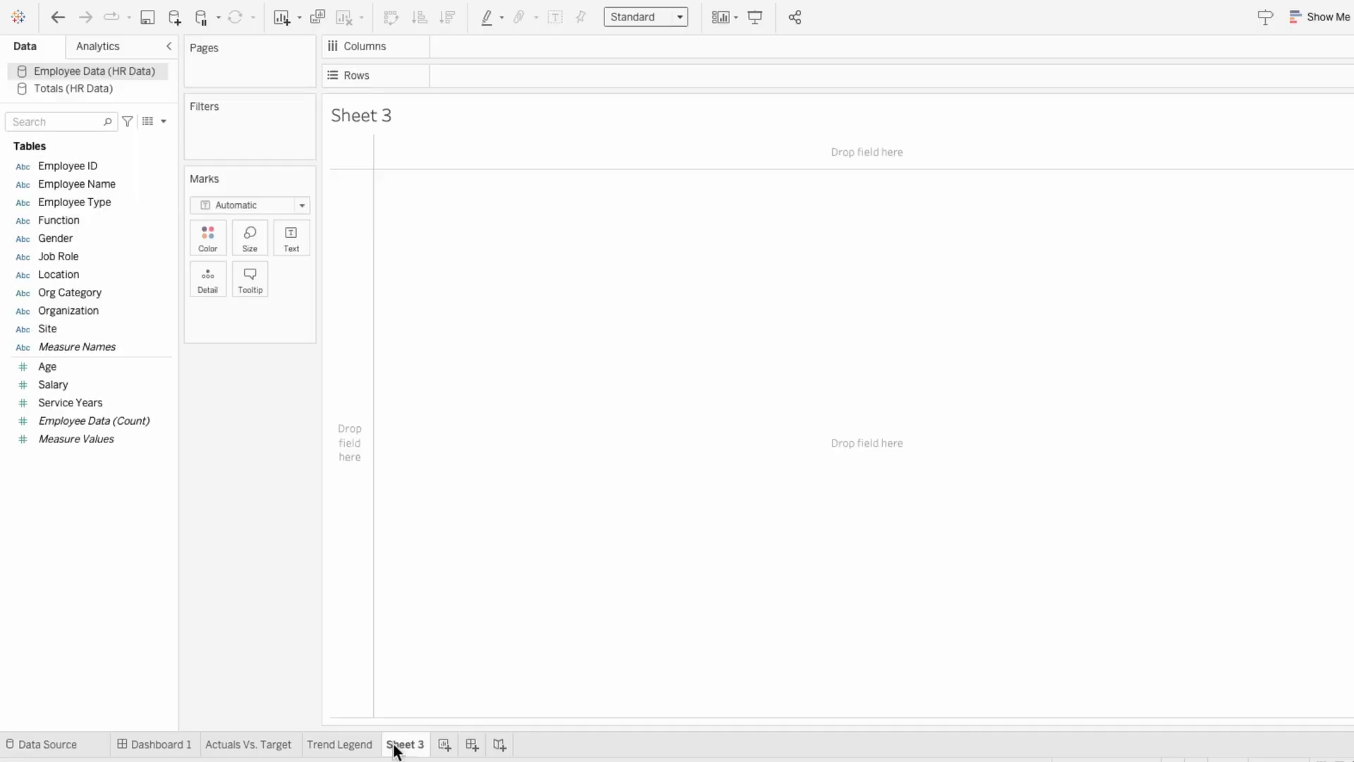
double_click(395, 746)
text(Active)
key(Return)
Step: Show the distinct count of Employee ID as text on the Active sheet
click(95, 171)
drag(94, 171, 230, 314)
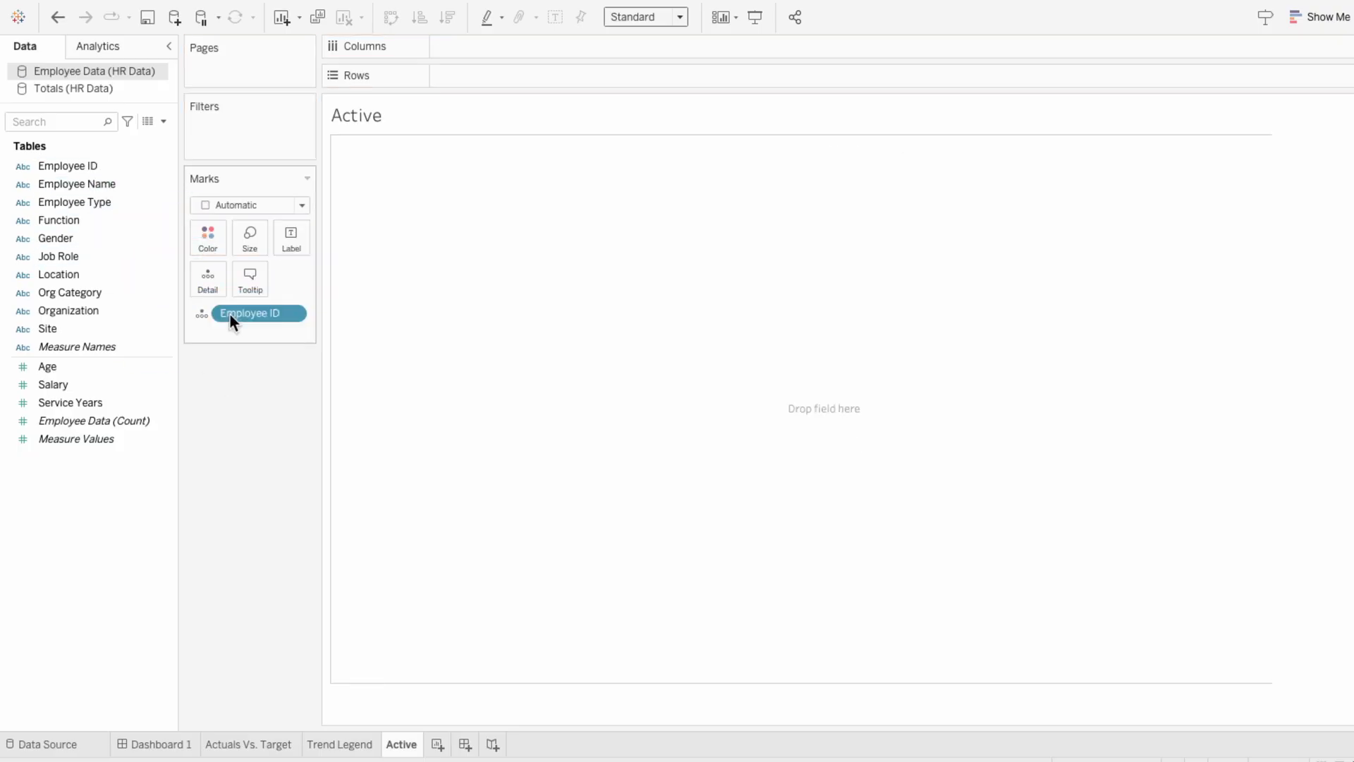
right_click(230, 315)
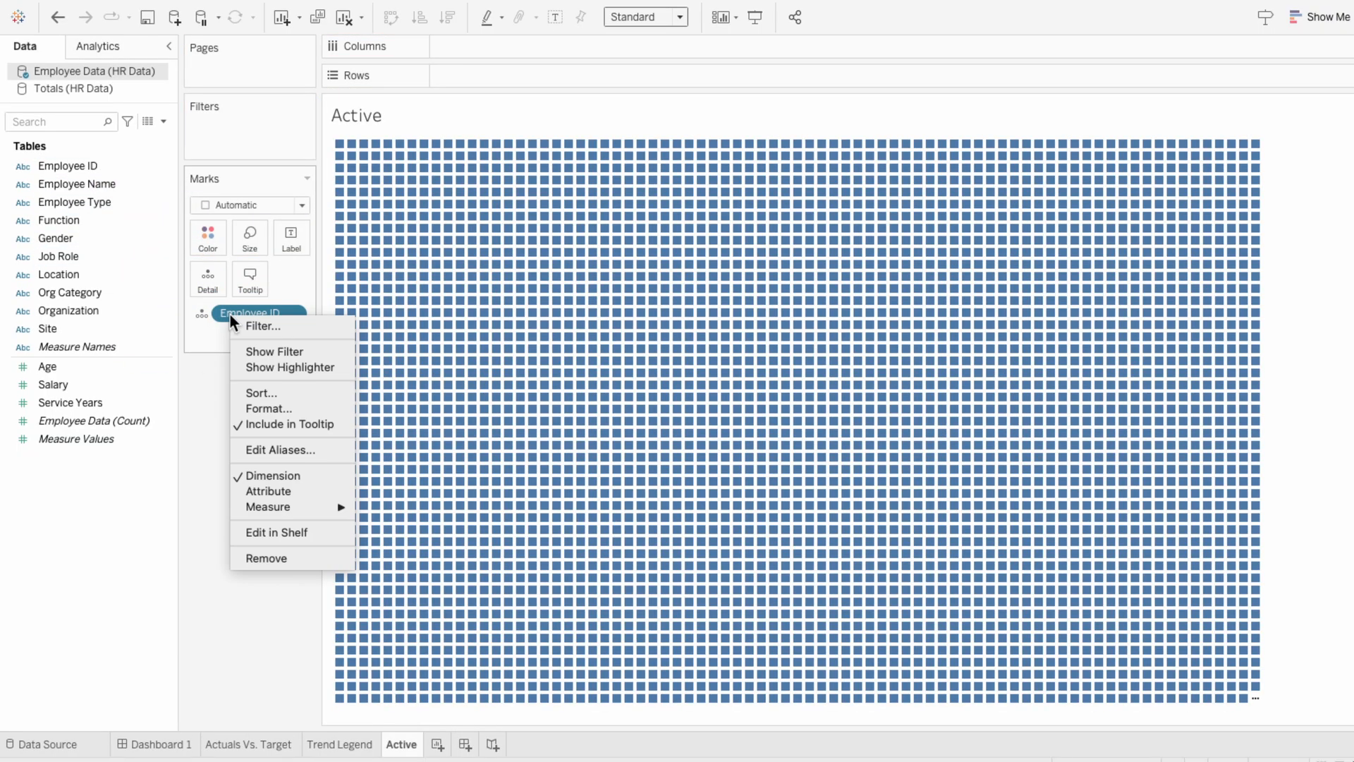
mouse_move(252, 513)
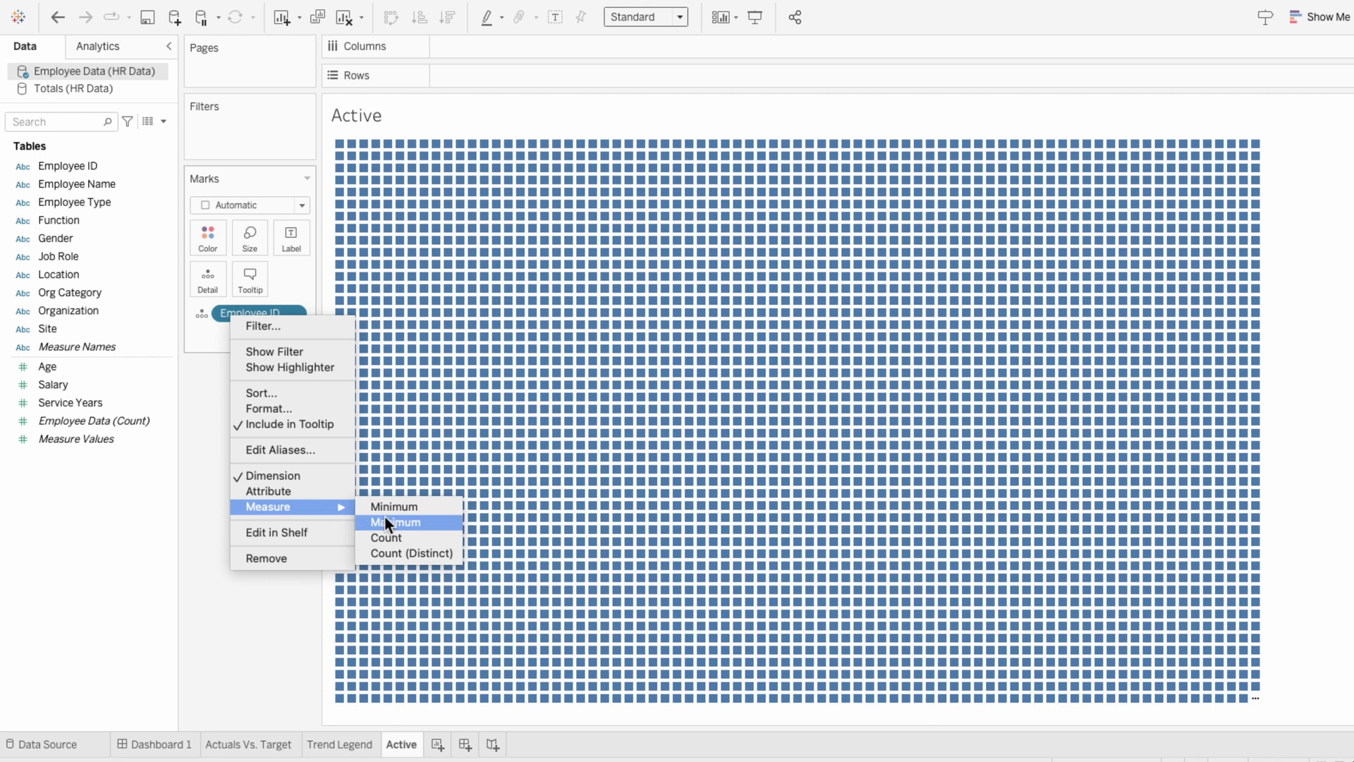
click(388, 553)
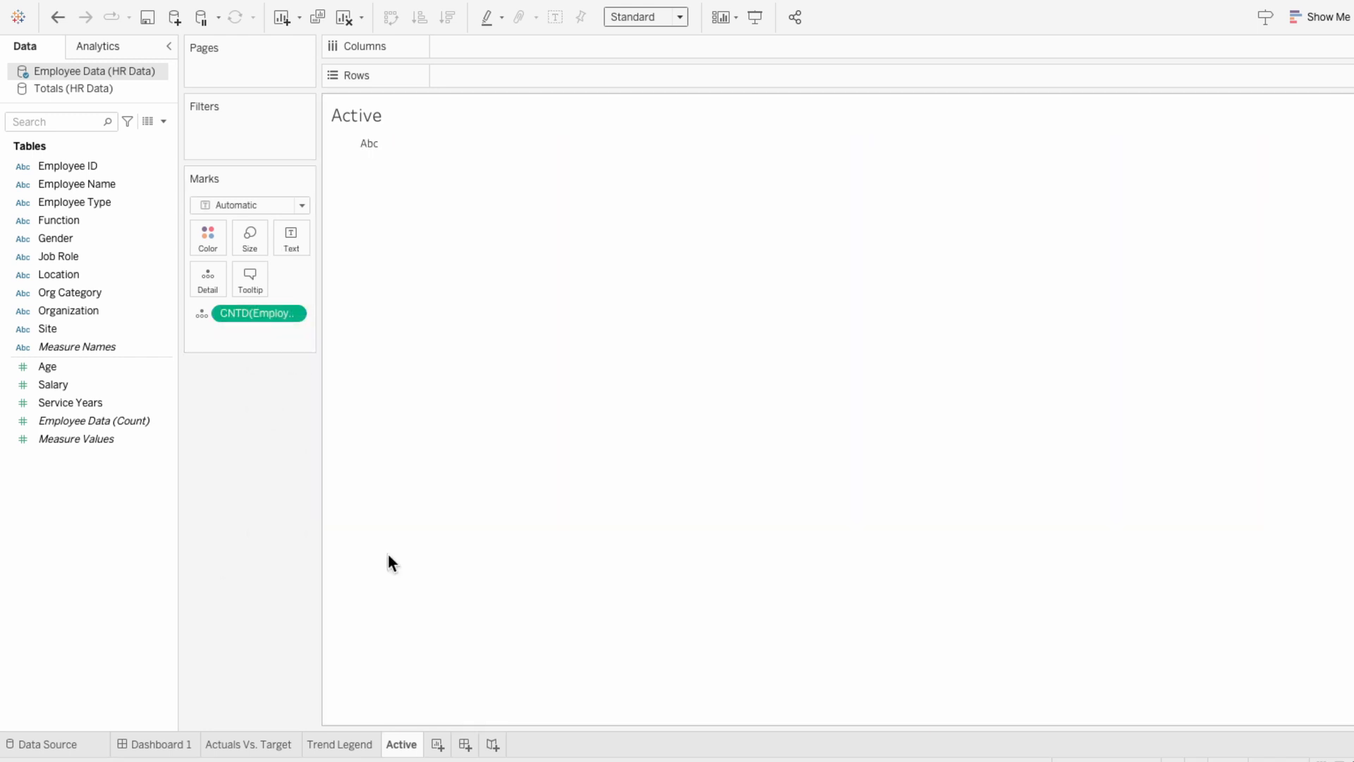
click(199, 315)
click(204, 346)
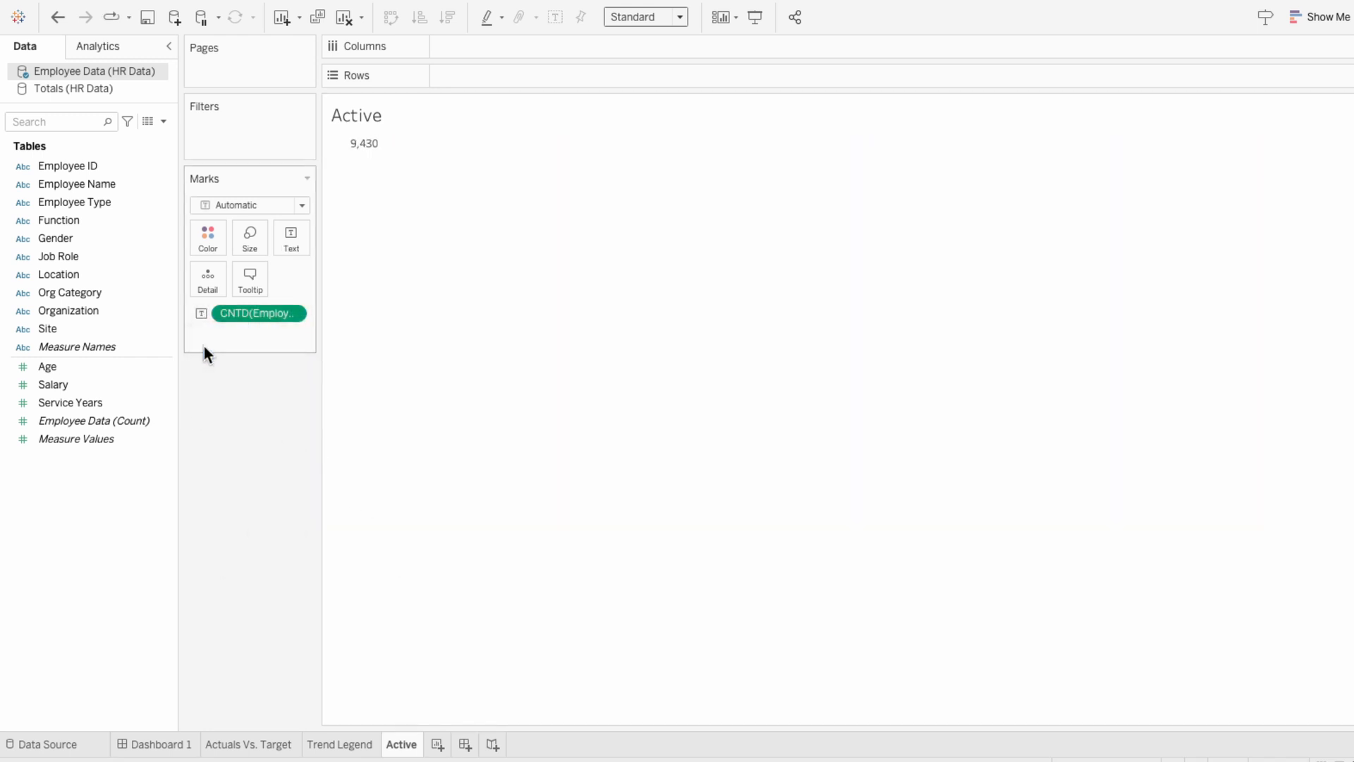
Step: Add the line "Active Employees" above the employee count in the Active sheet's text label
click(299, 243)
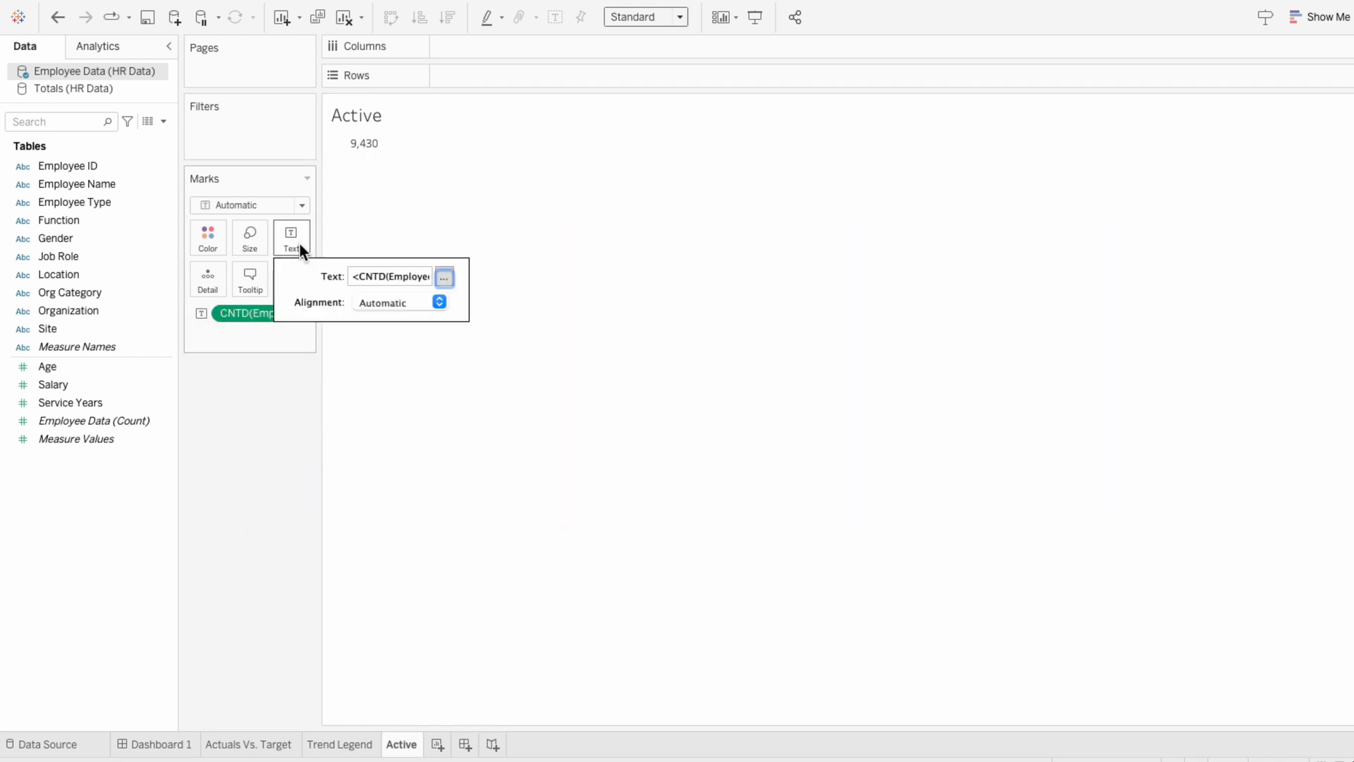
click(444, 278)
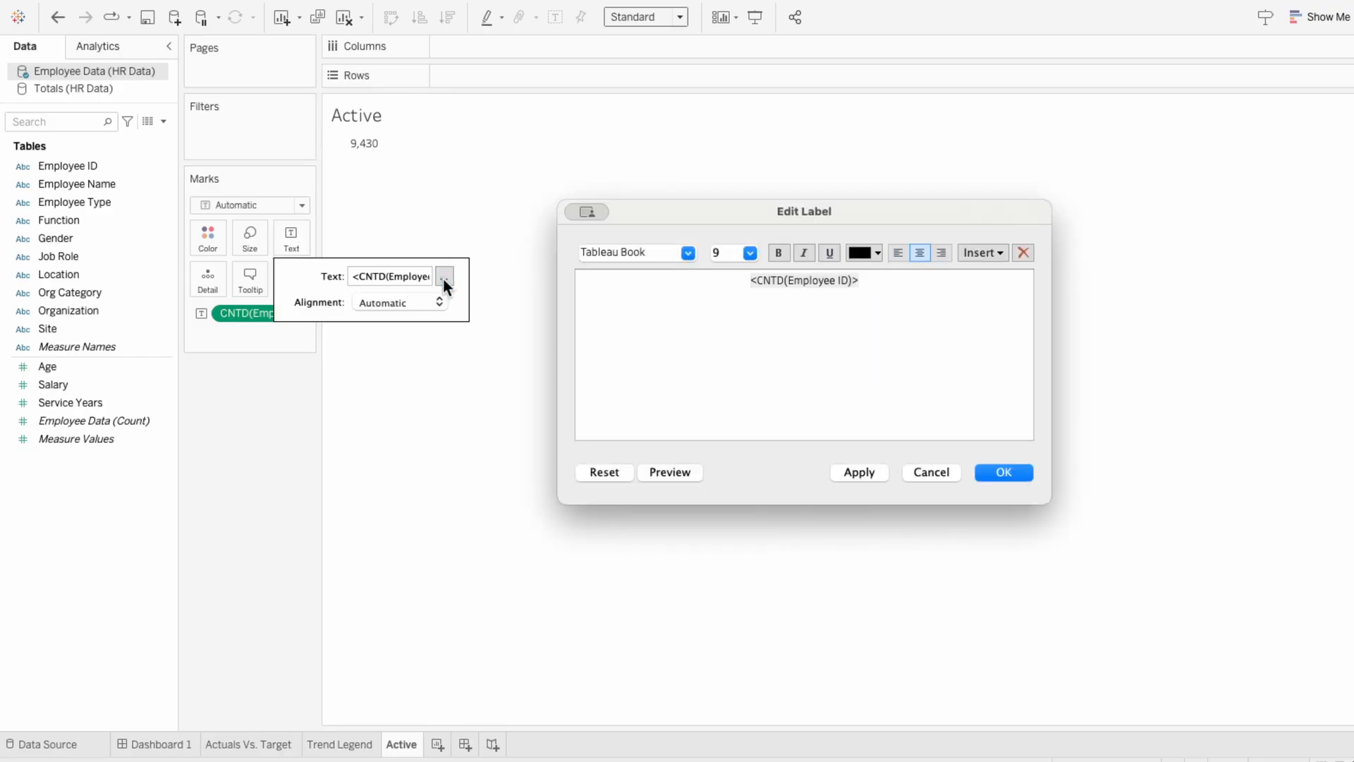
key(Return)
text(Active)
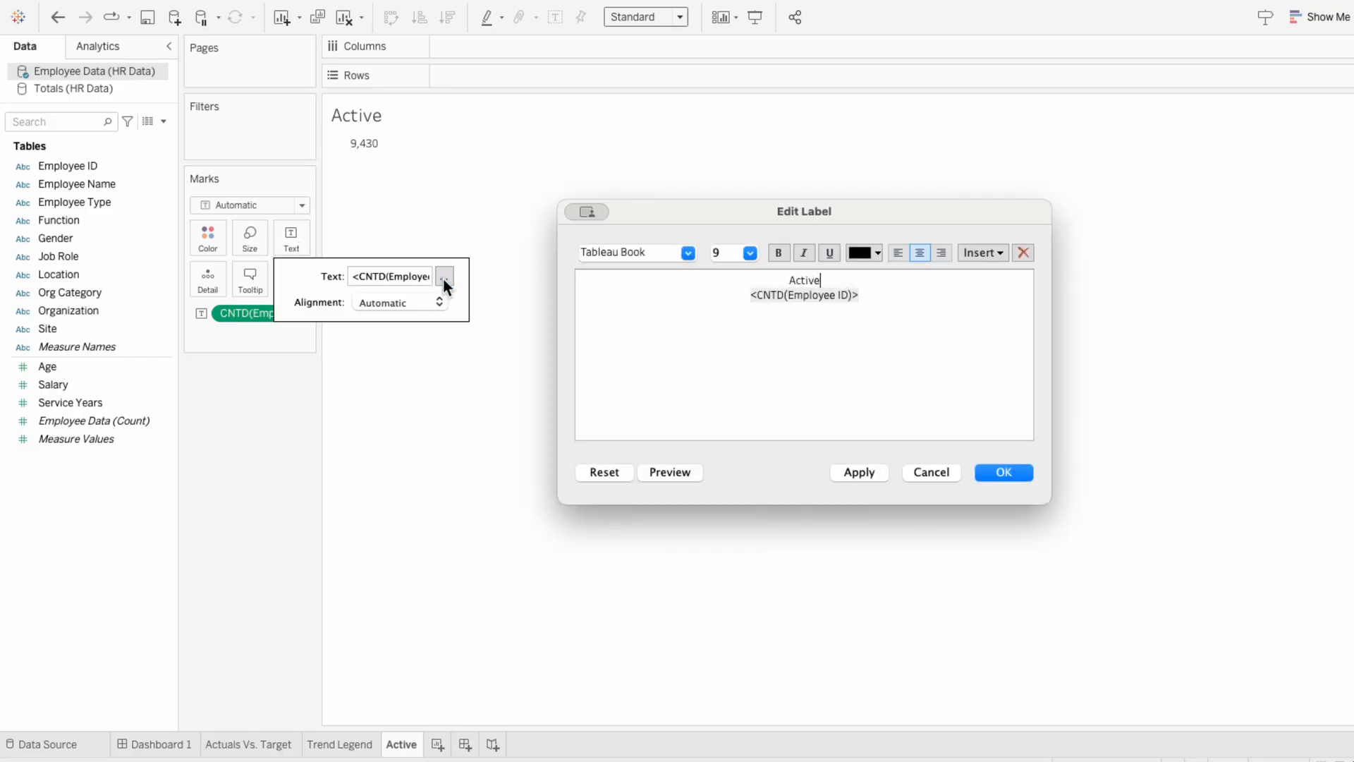
text( Employees)
Step: Set both lines of the label to the Tableau Bold font in white
drag(745, 279, 859, 307)
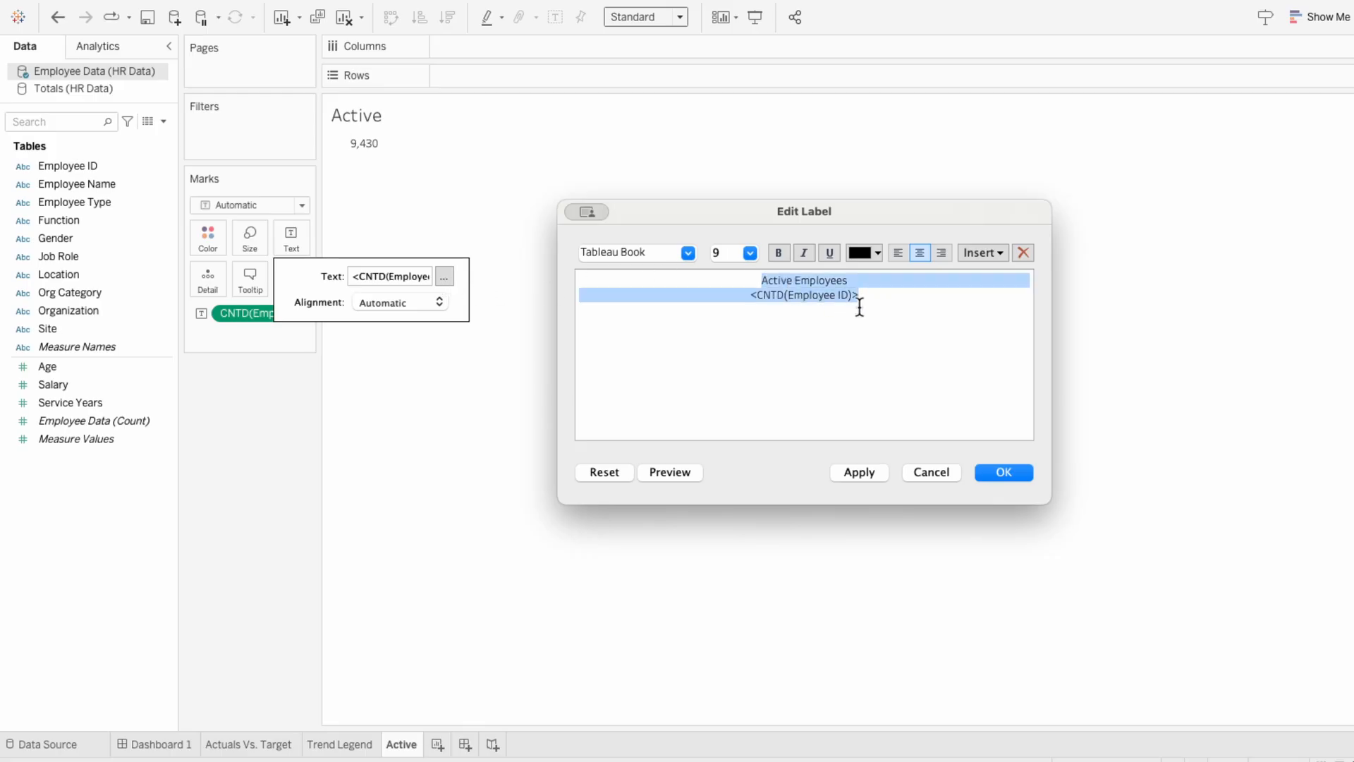
click(691, 256)
click(692, 326)
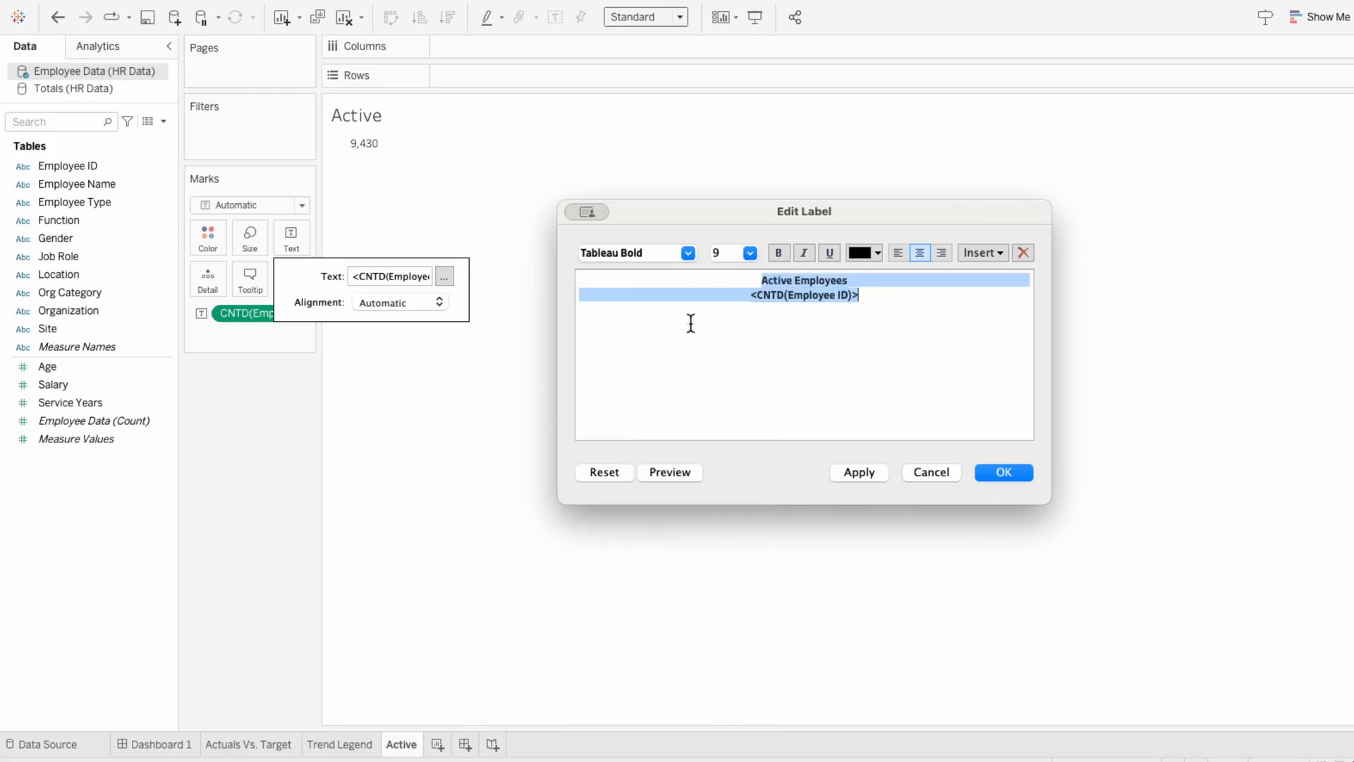
click(857, 254)
click(873, 271)
Step: Set the "Active Employees" line to size 15 and the employee count to size 24, and apply the label
drag(873, 272, 737, 266)
click(749, 254)
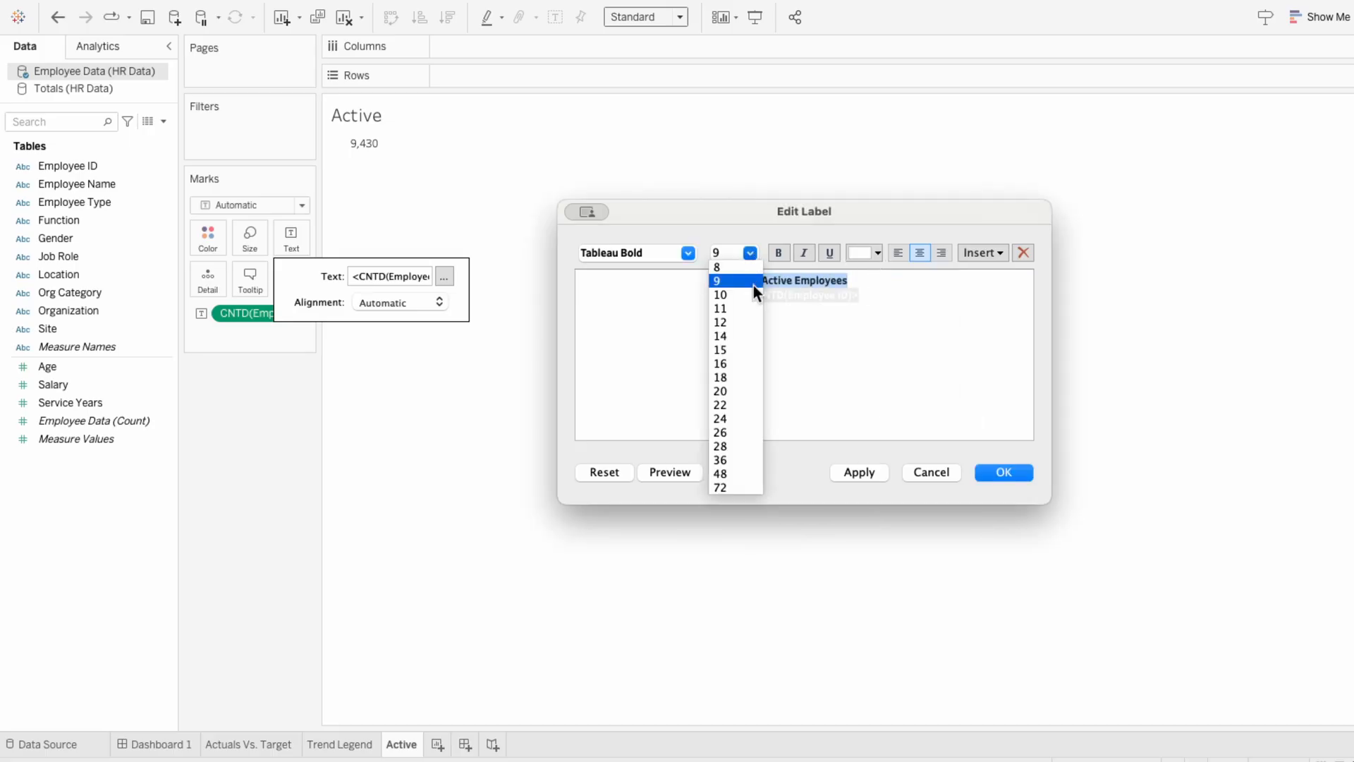
click(747, 348)
triple_click(776, 303)
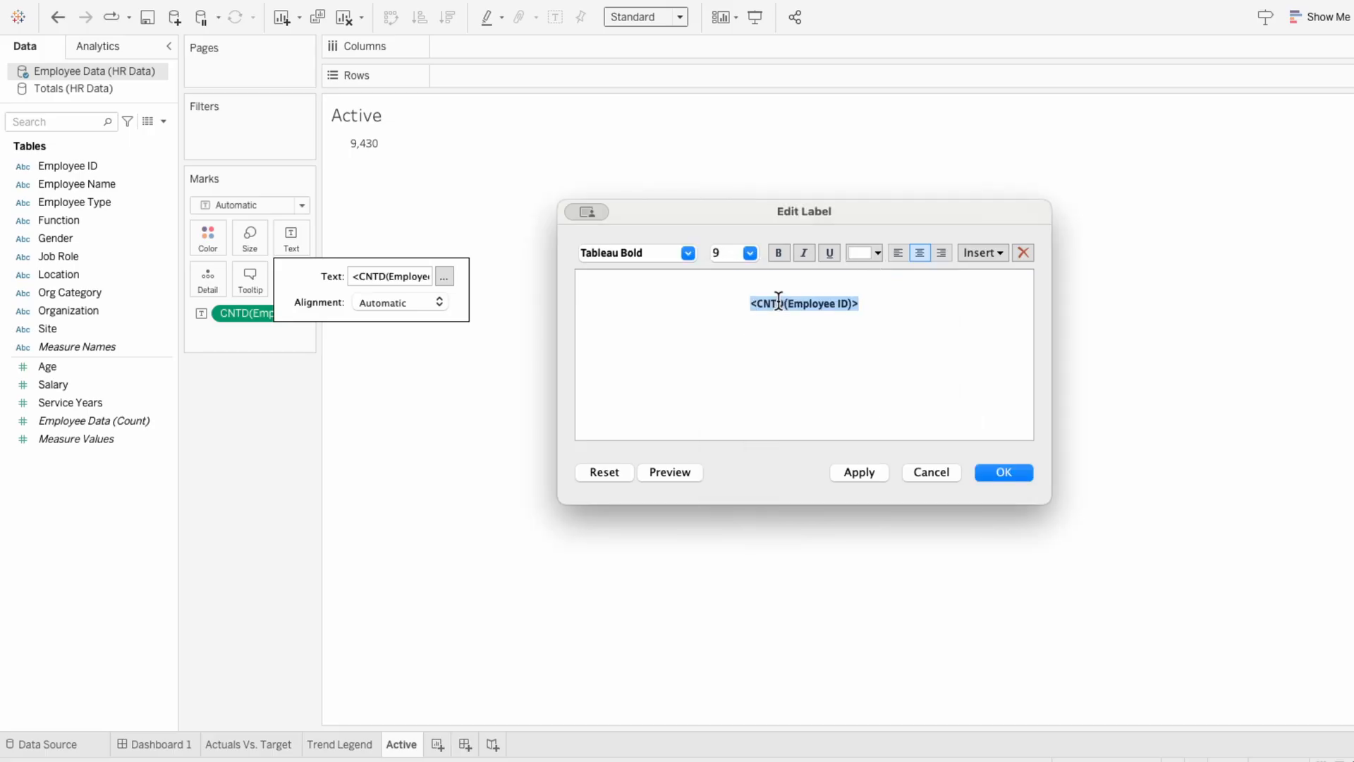
click(751, 254)
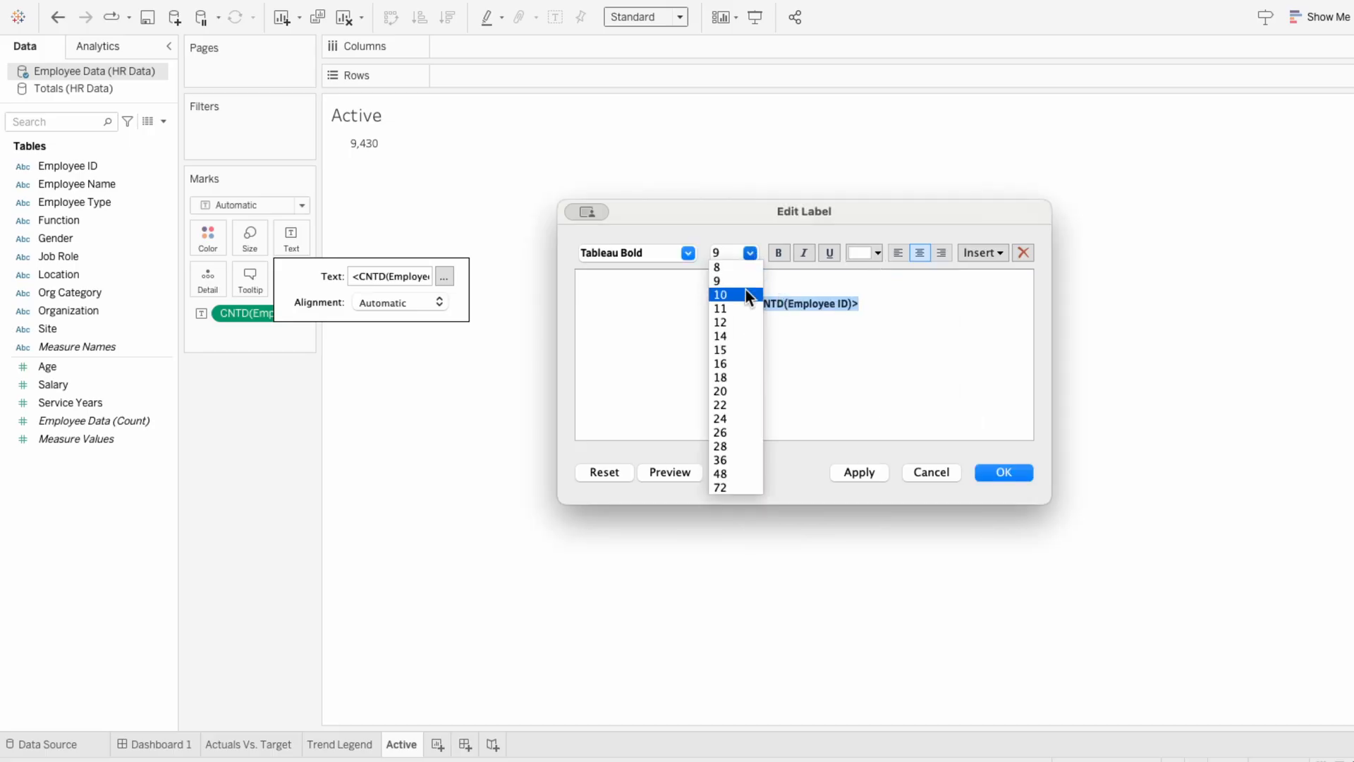
click(739, 418)
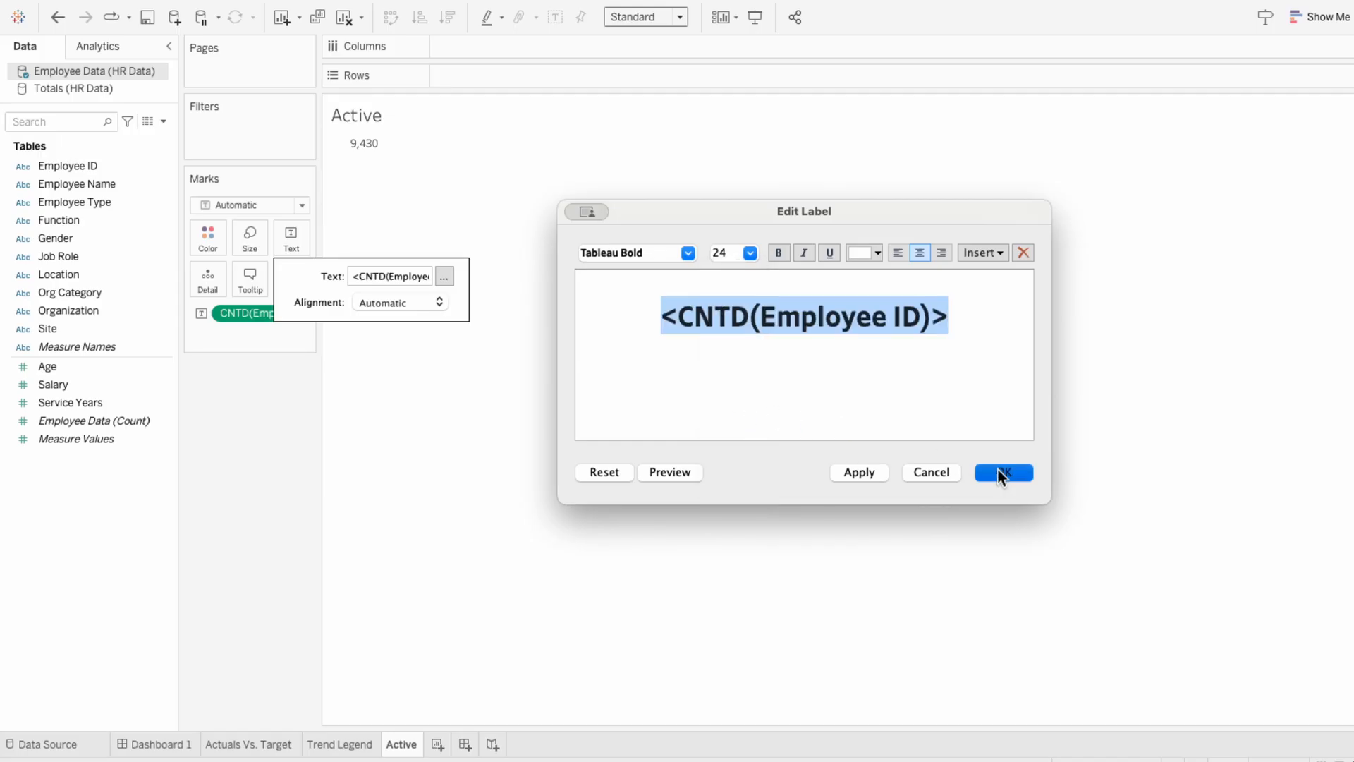
click(994, 471)
click(536, 591)
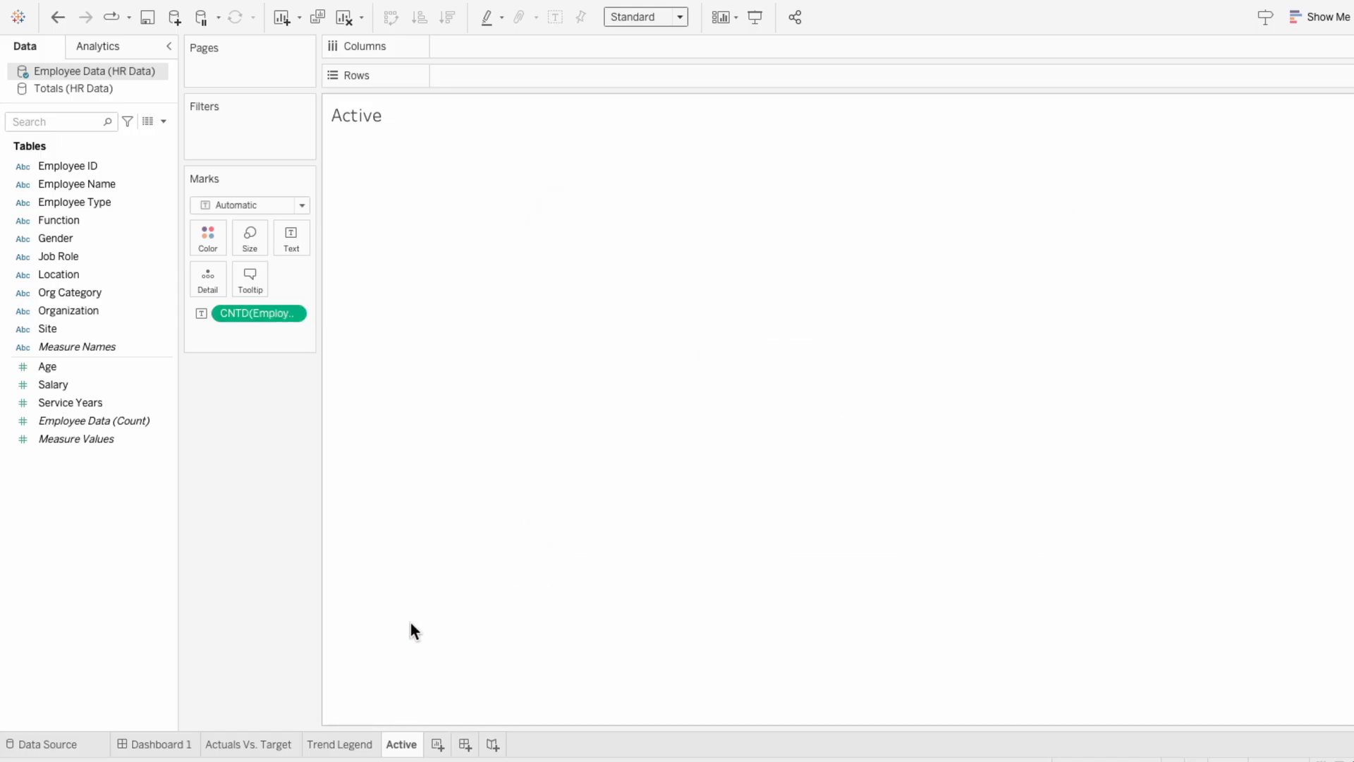
Step: Place the Active sheet as a floating object over the gray chart card on Dashboard 1 and set its worksheet shading to None
click(152, 745)
drag(39, 279, 301, 158)
right_click(321, 204)
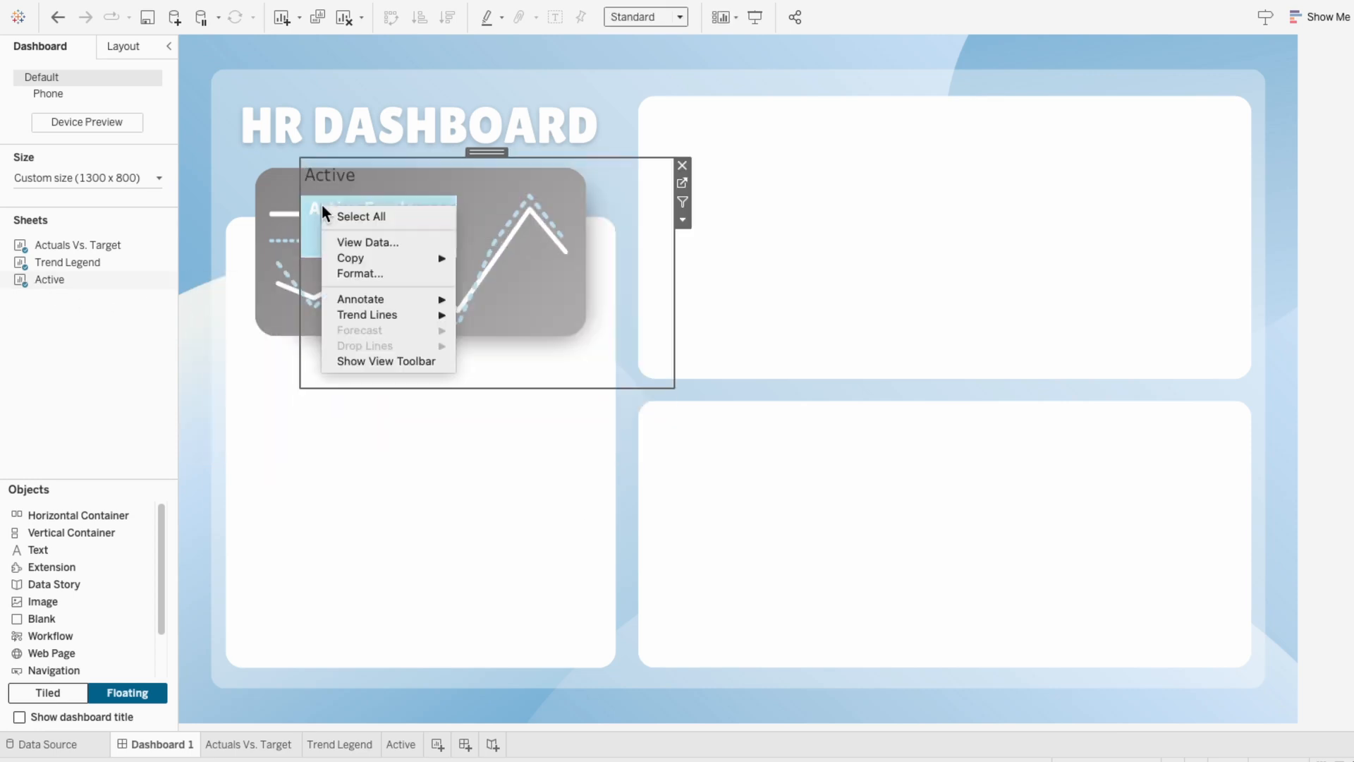
click(344, 277)
click(62, 75)
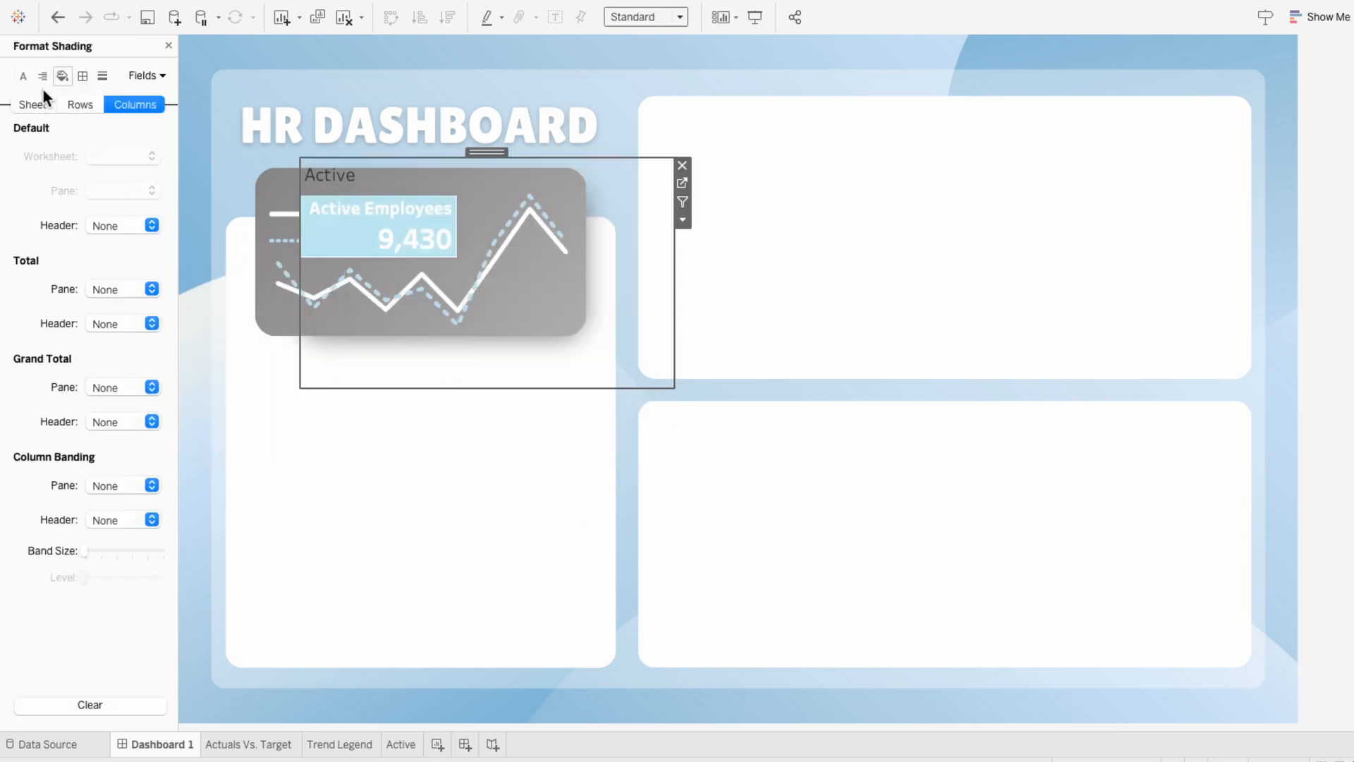
click(33, 105)
click(99, 155)
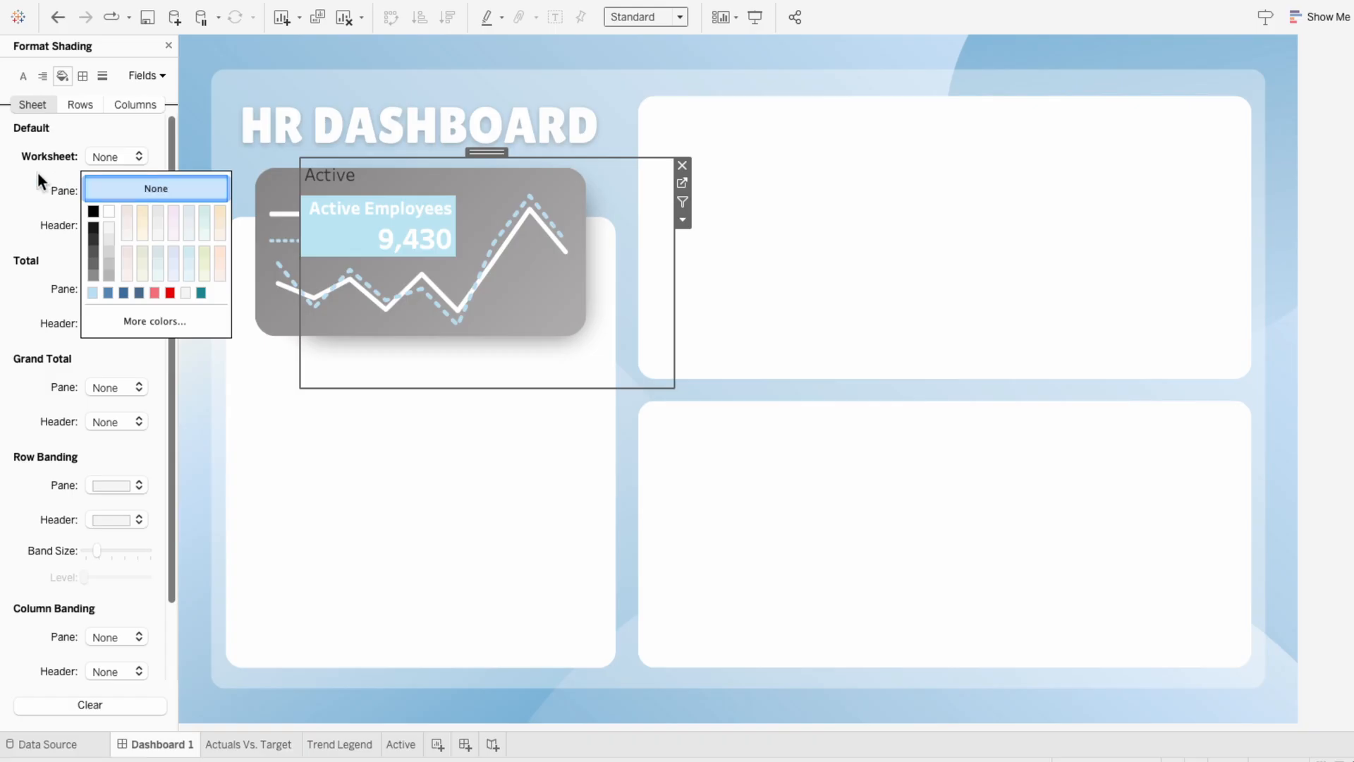
click(104, 186)
click(168, 45)
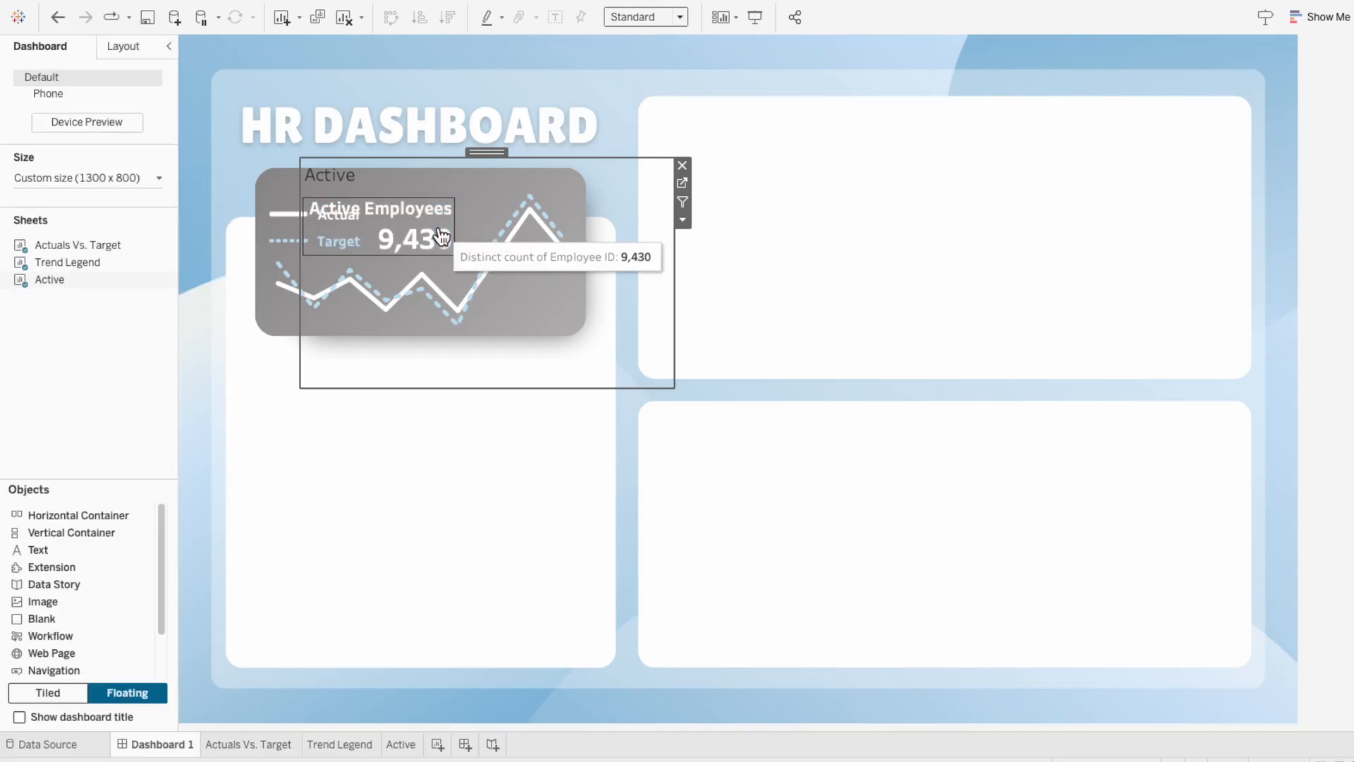
Step: Fit the floating Active sheet to Entire View and hide its title
click(622, 15)
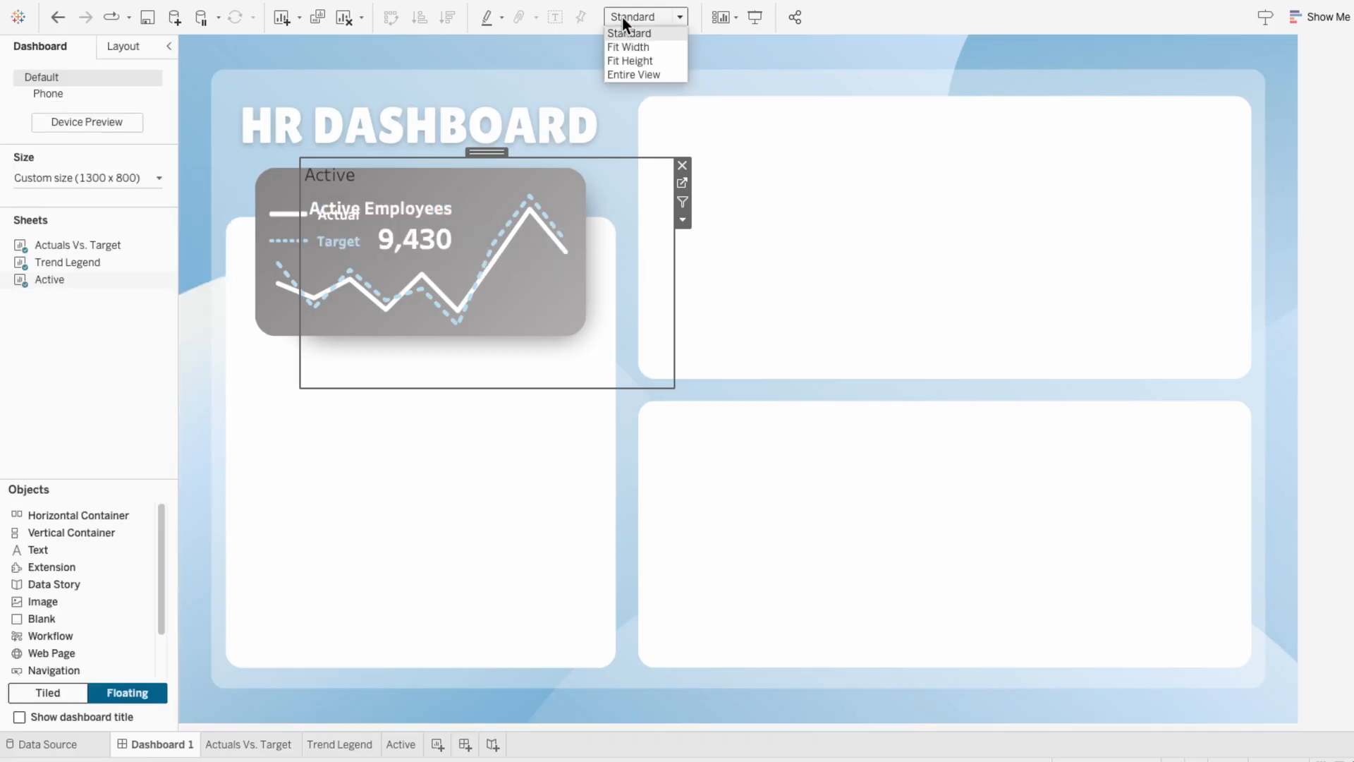
click(626, 68)
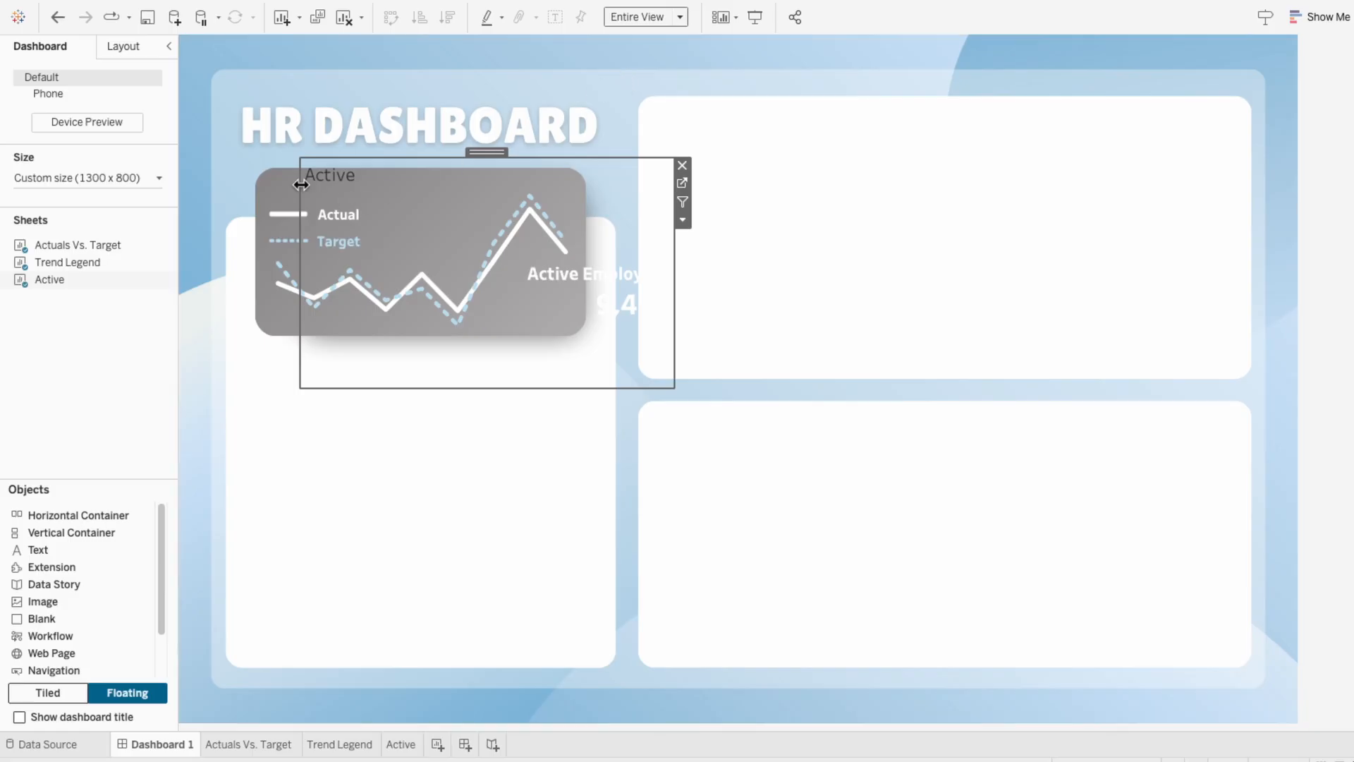
right_click(315, 172)
click(329, 211)
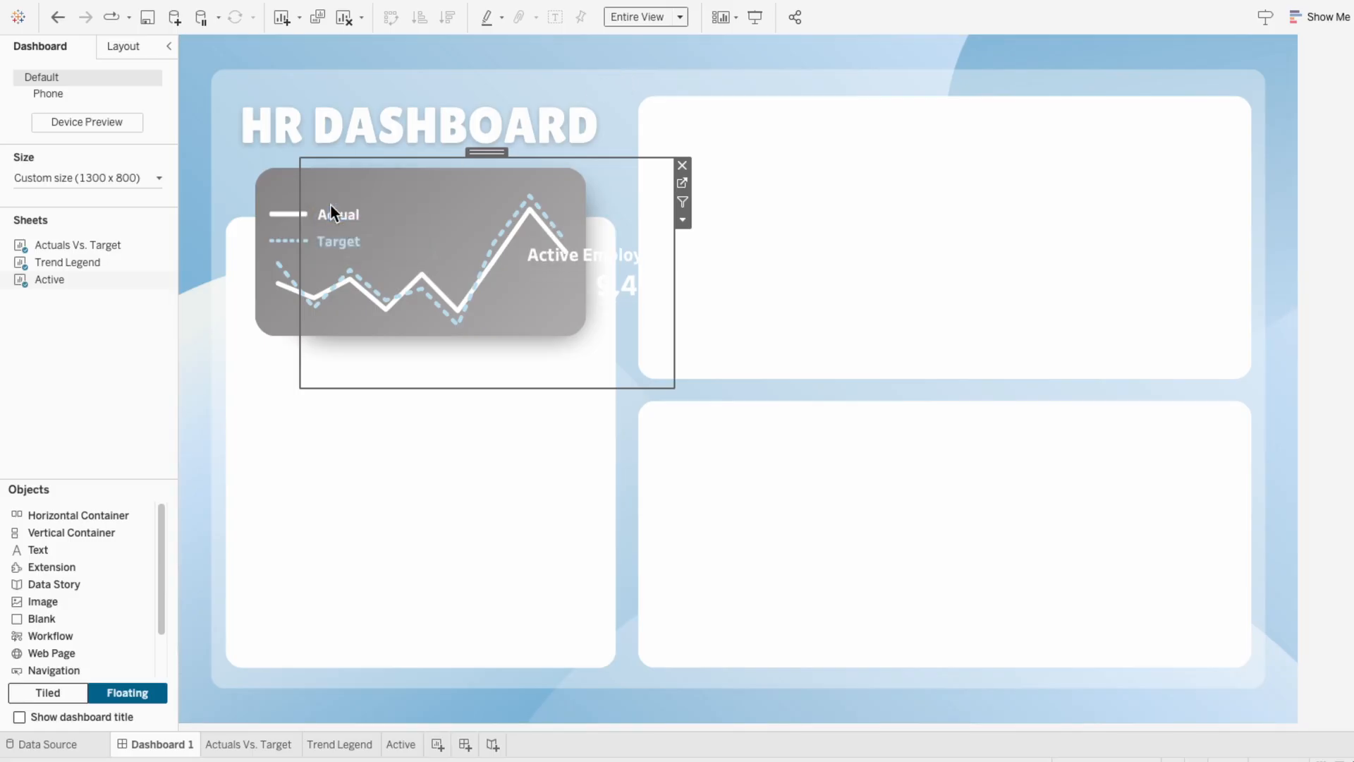
Step: Shrink the Active sheet to a small box and position it inside the upper part of the gray chart card
drag(672, 387, 500, 217)
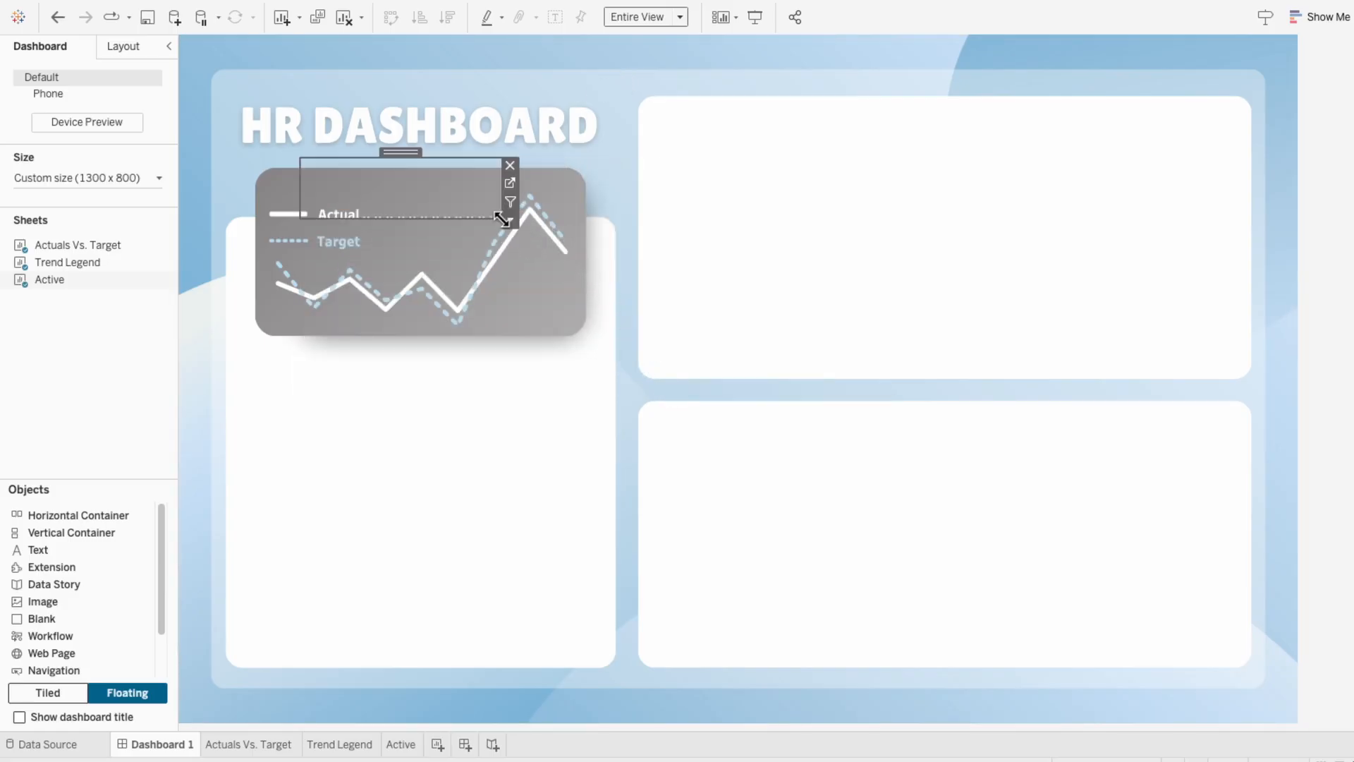
drag(407, 159, 428, 176)
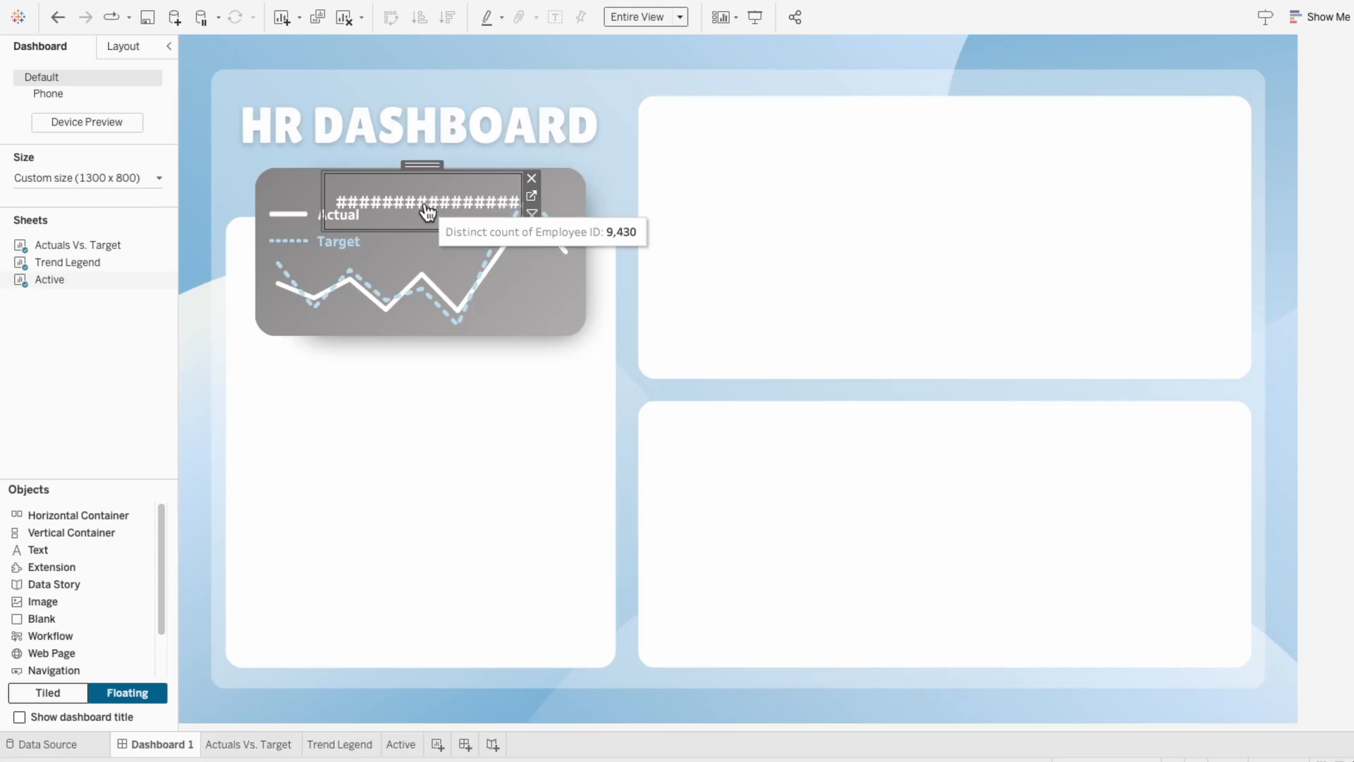
Step: Set the Active sheet's pane text to centered horizontal alignment
right_click(426, 206)
click(442, 268)
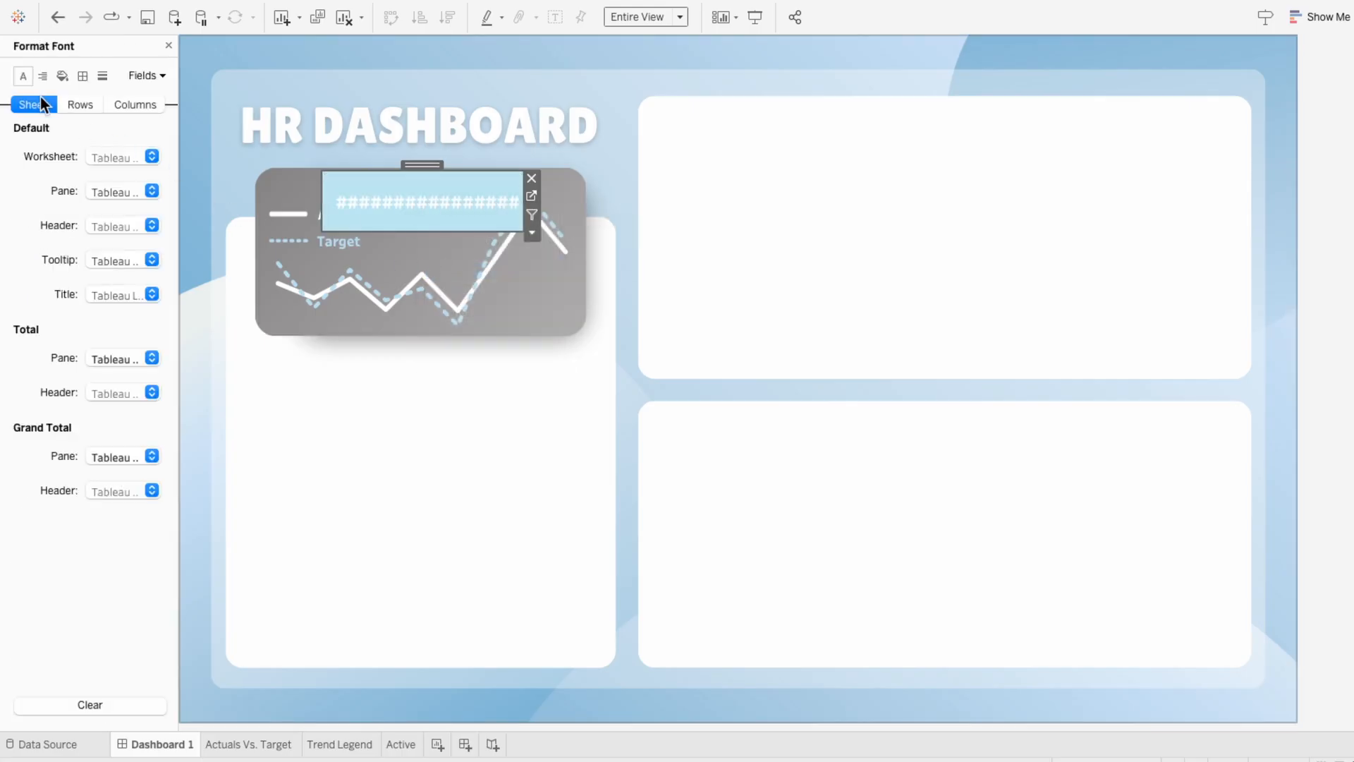
click(43, 76)
click(124, 234)
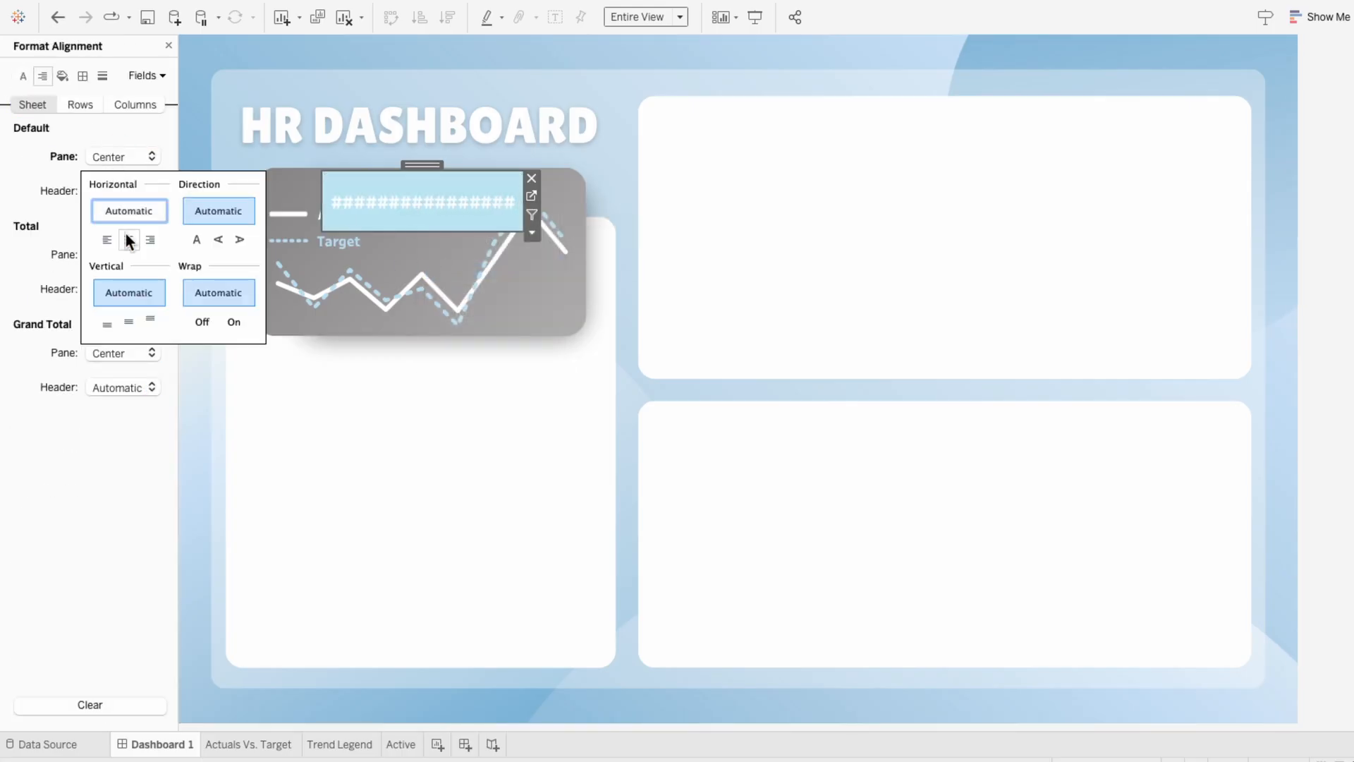
Step: Make the floating Active sheet slightly taller and move it up to the upper edge of the gray chart card
click(389, 207)
drag(399, 231, 397, 247)
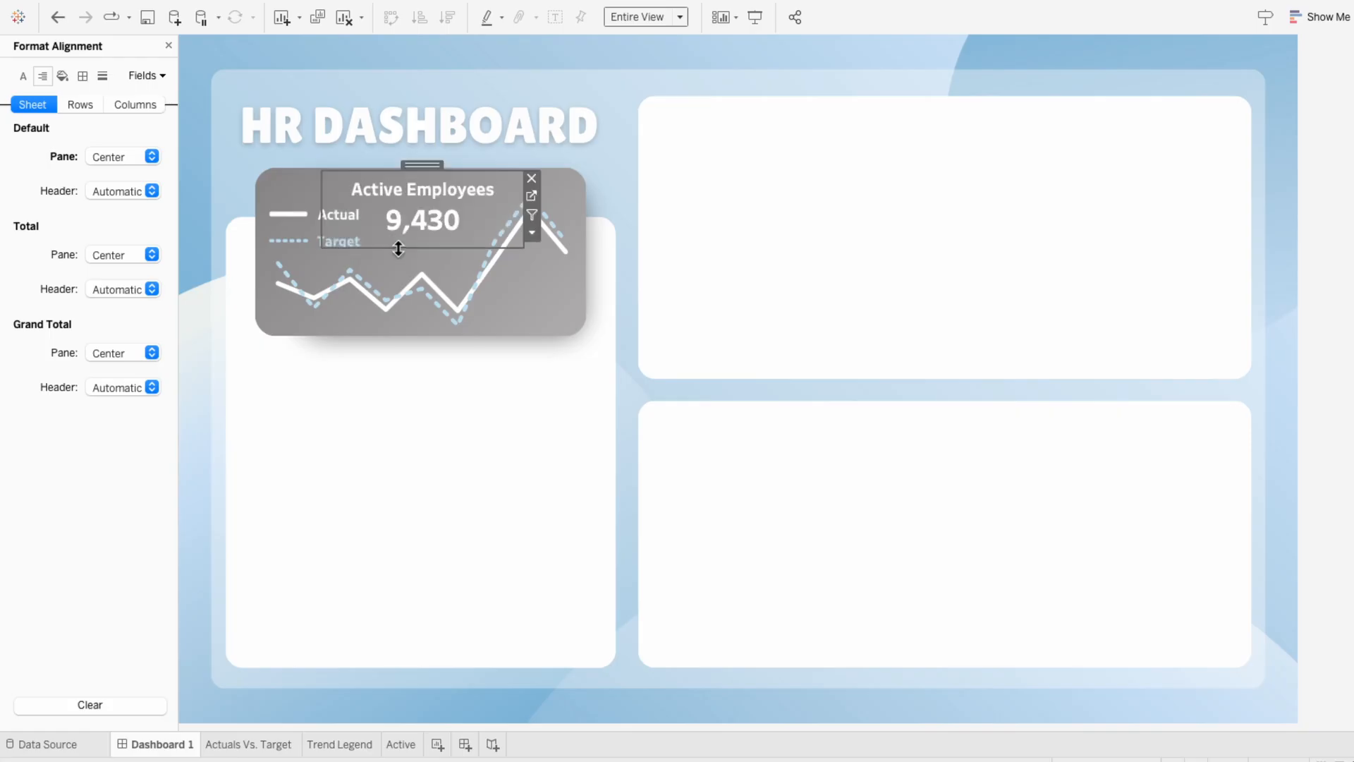
click(170, 47)
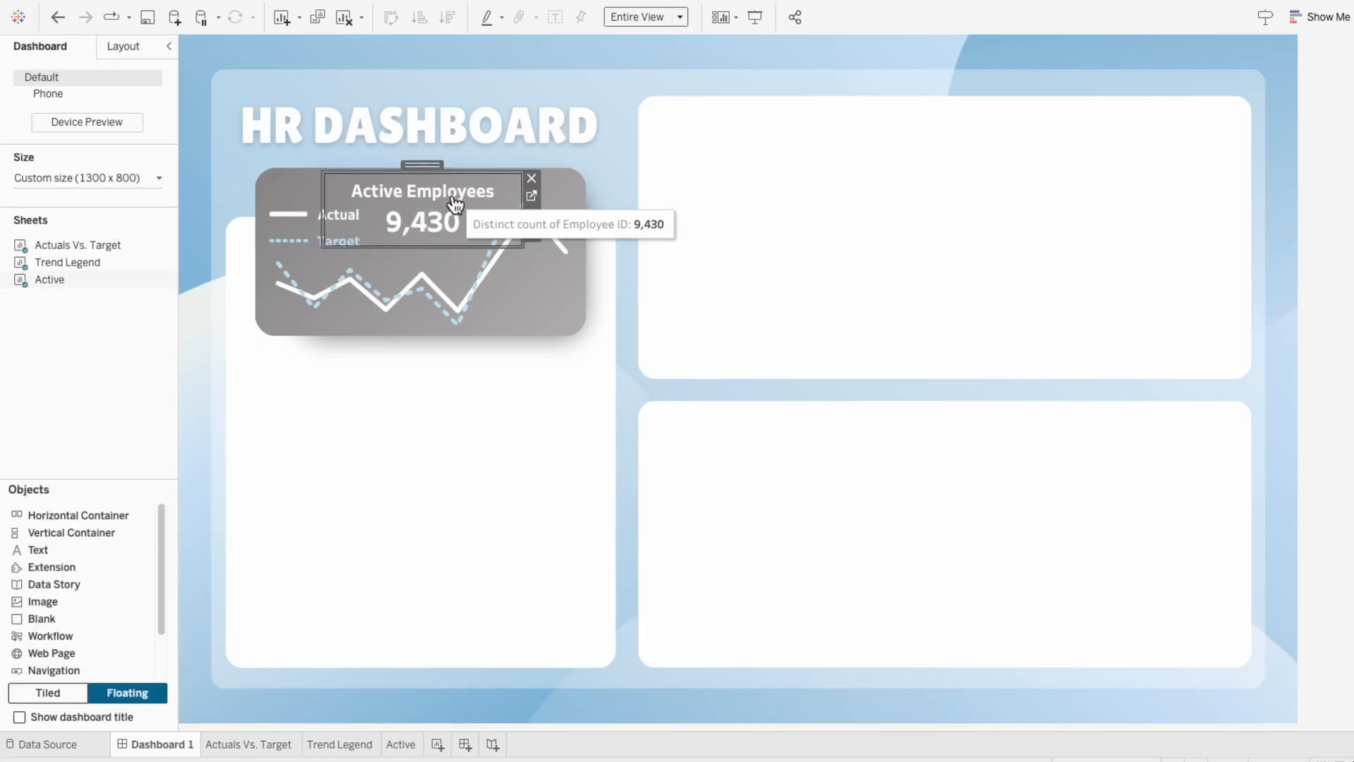
drag(431, 165, 433, 161)
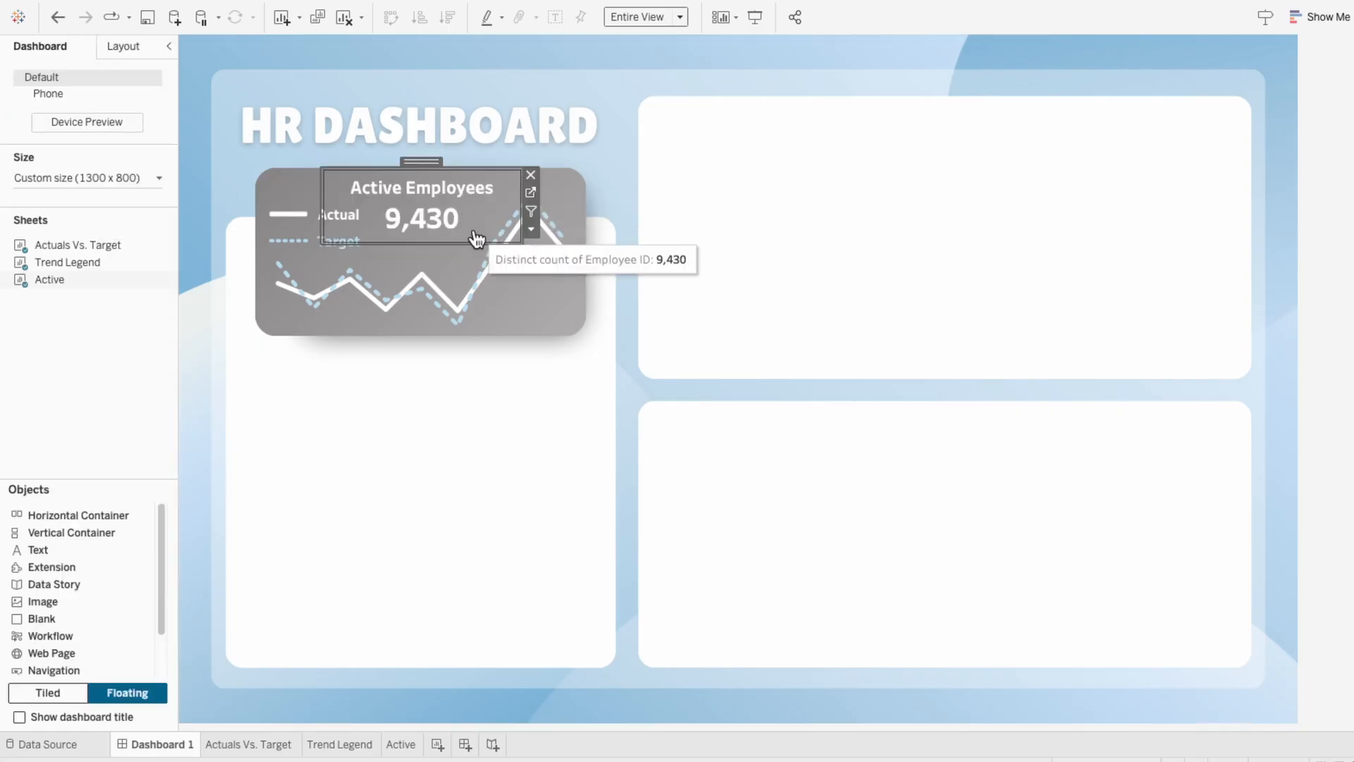
Step: Nudge the Actuals Vs. Target chart slightly down, then shrink the Trend Legend and place it lower, beside the employee count
click(525, 286)
key(Down)
key(Down)
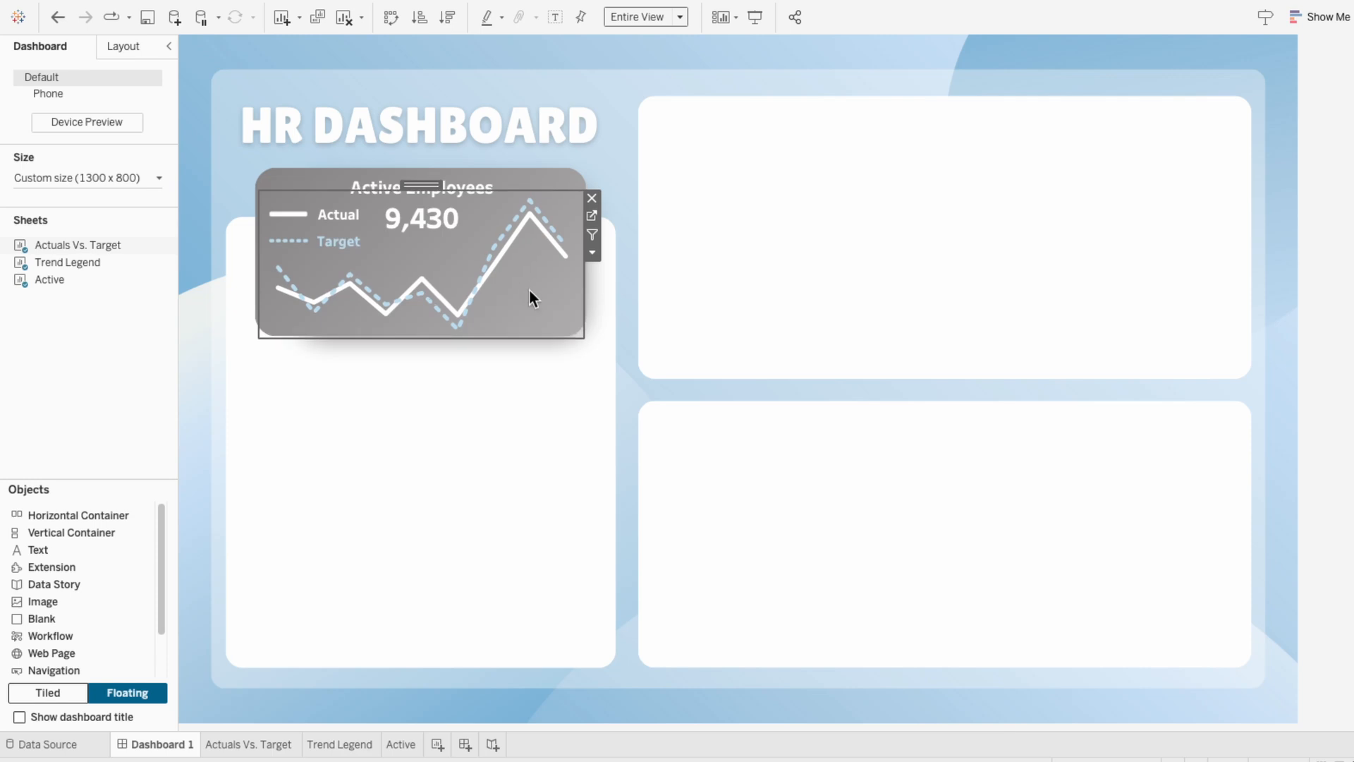
click(311, 213)
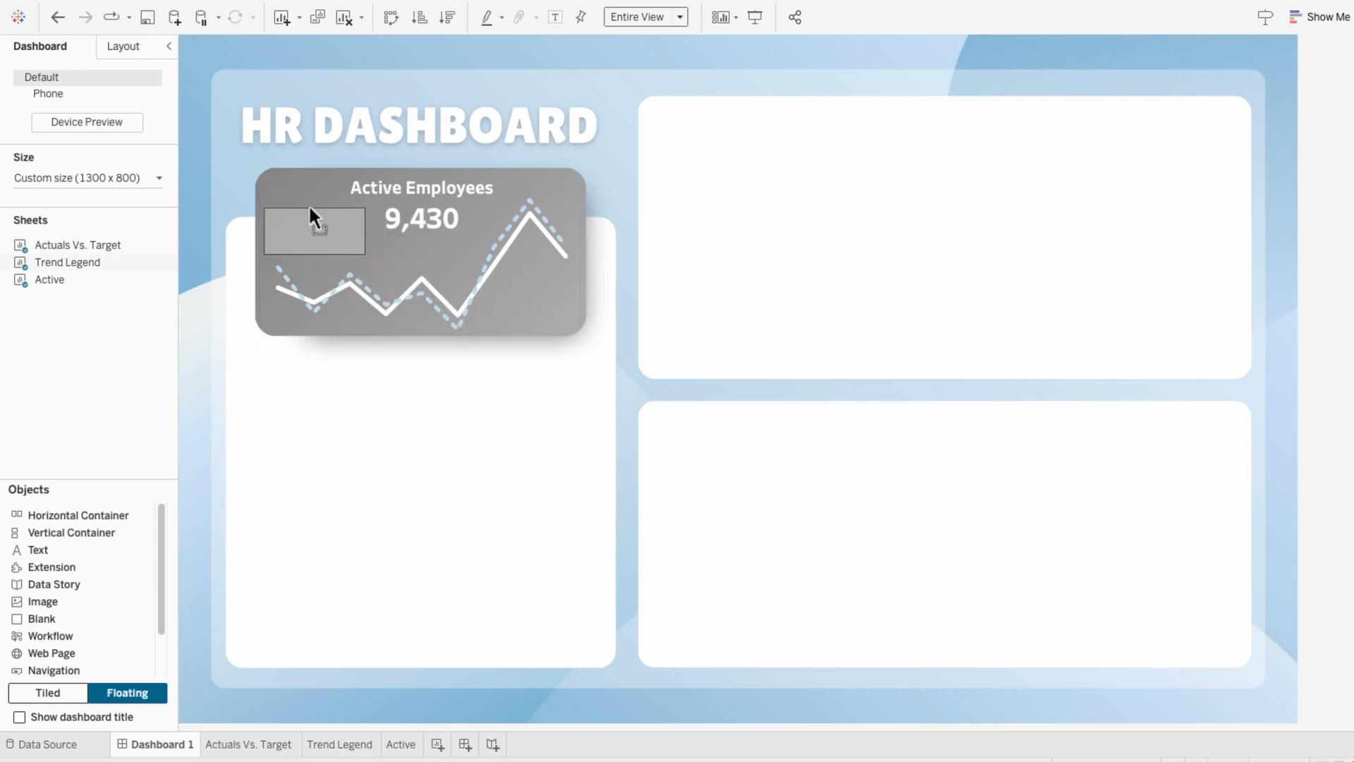
drag(365, 207, 345, 260)
click(1339, 461)
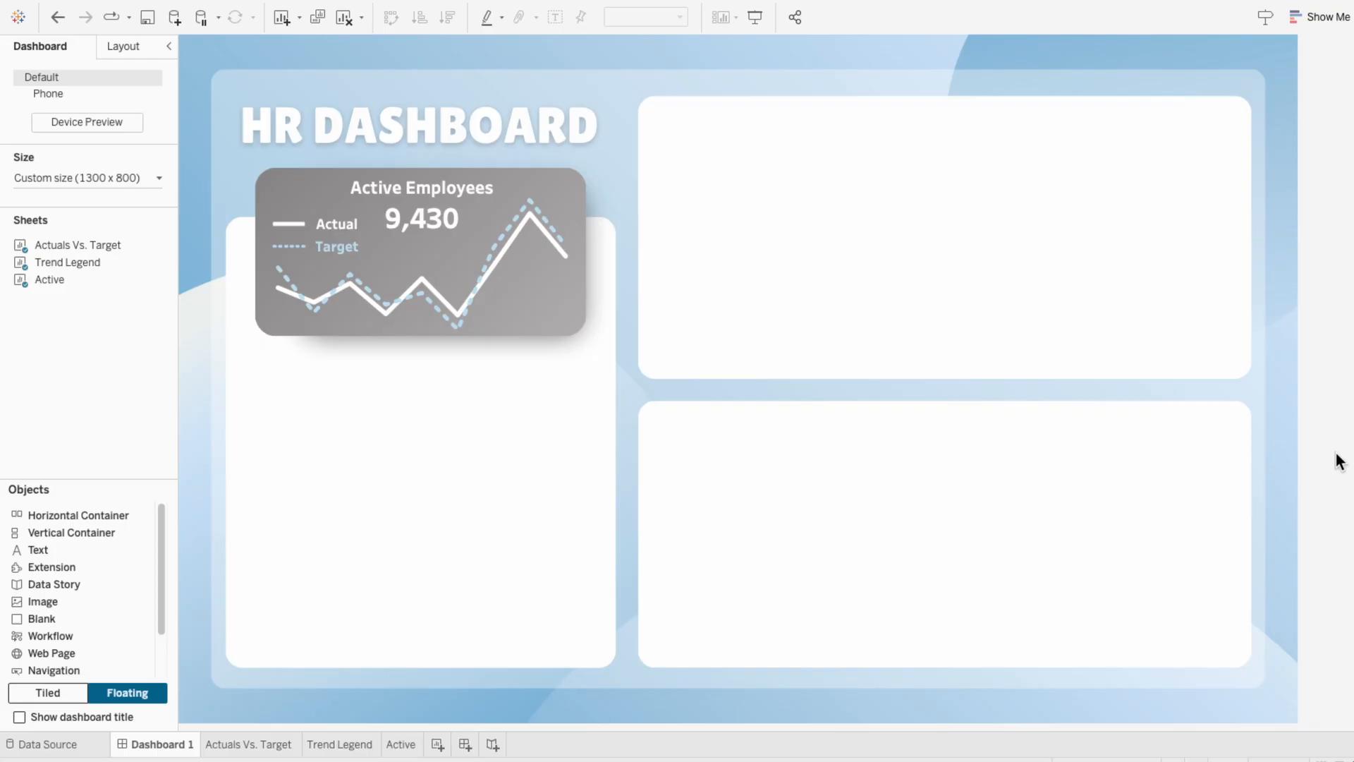
Step: Create a new worksheet and name it Site
click(437, 744)
double_click(437, 745)
text(Site)
key(Return)
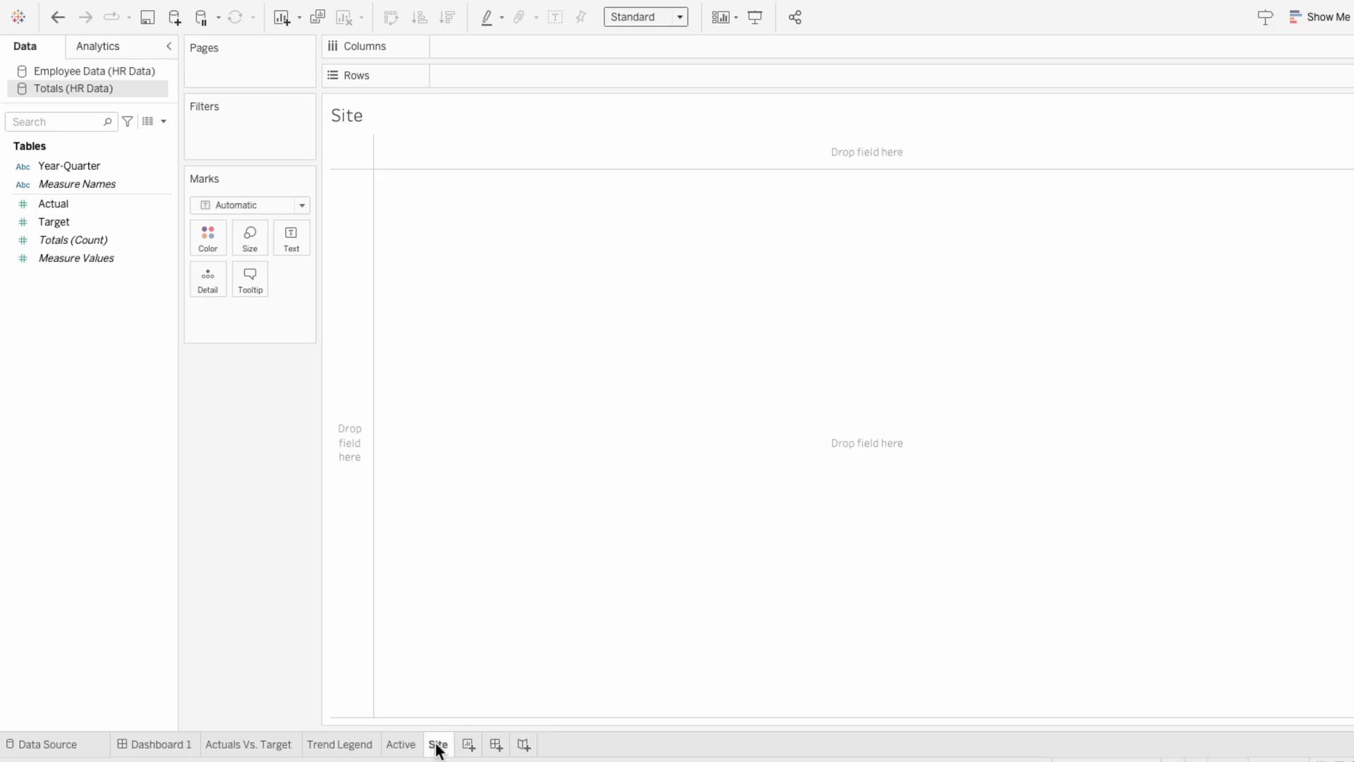
Step: From the Employee Data source, add Site and the distinct count of Employee ID to the marks
click(91, 71)
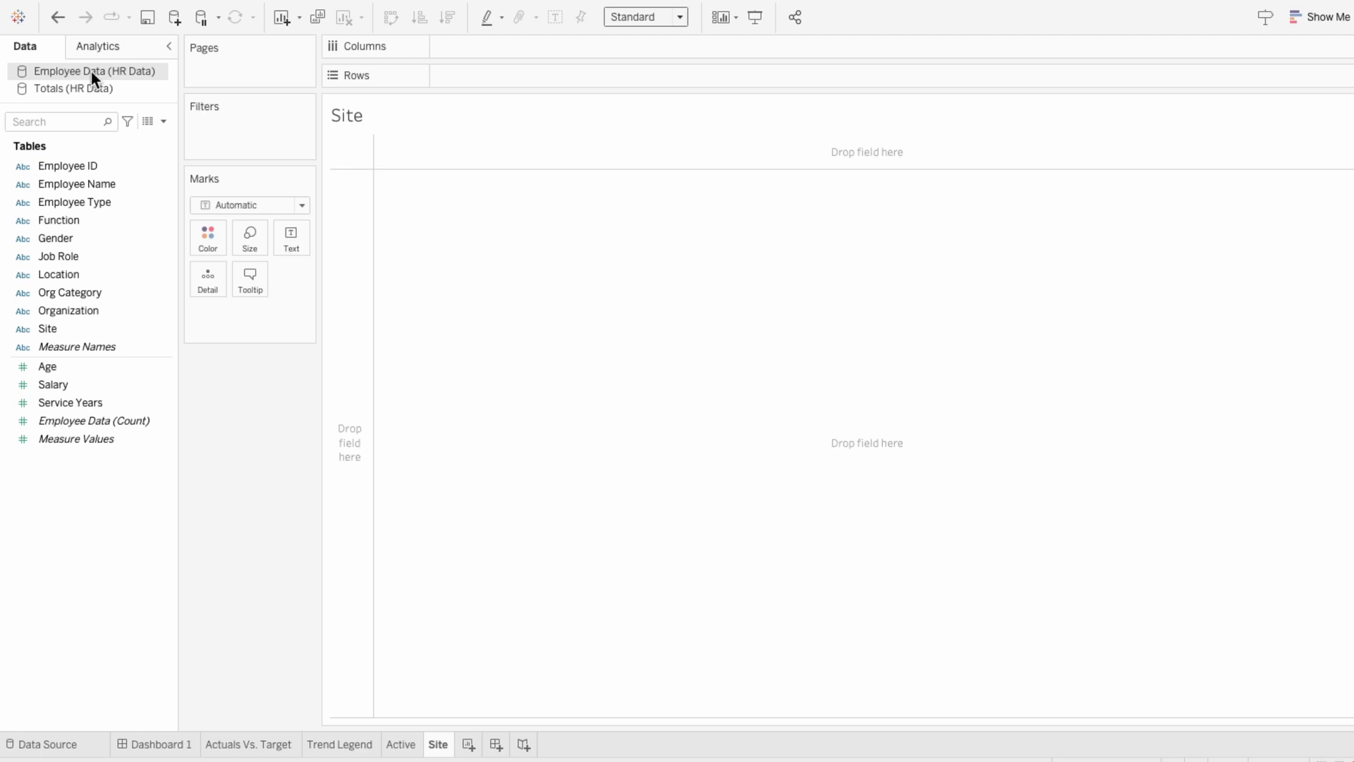
drag(82, 333, 248, 327)
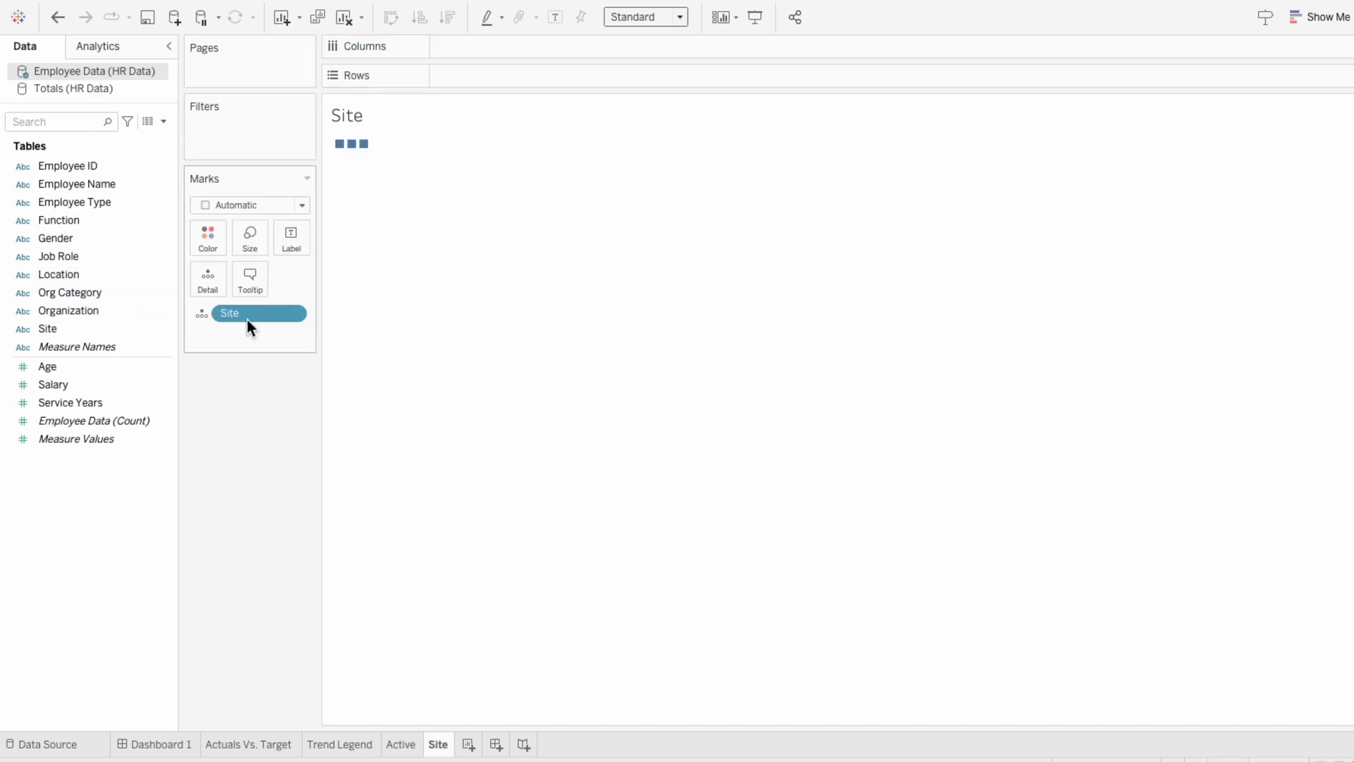
drag(108, 169, 248, 333)
right_click(248, 333)
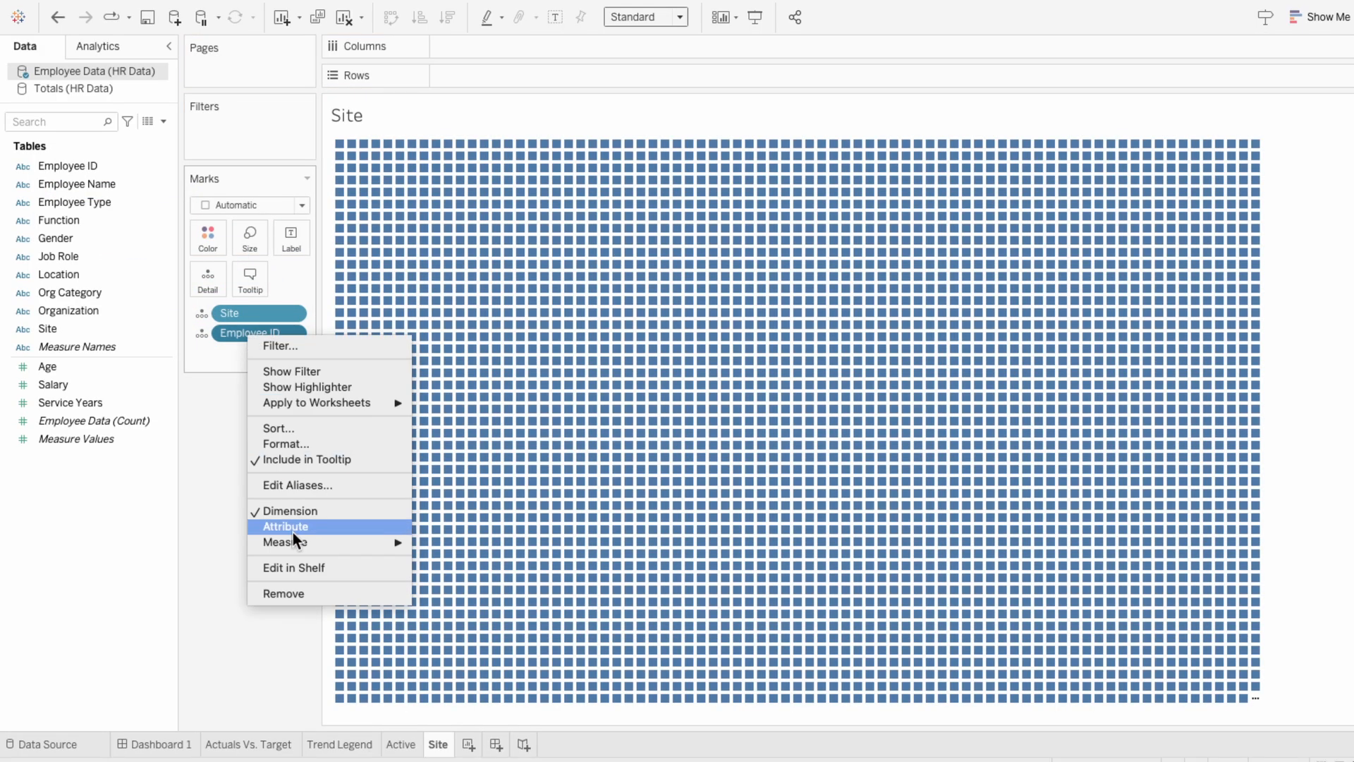
mouse_move(296, 542)
click(455, 587)
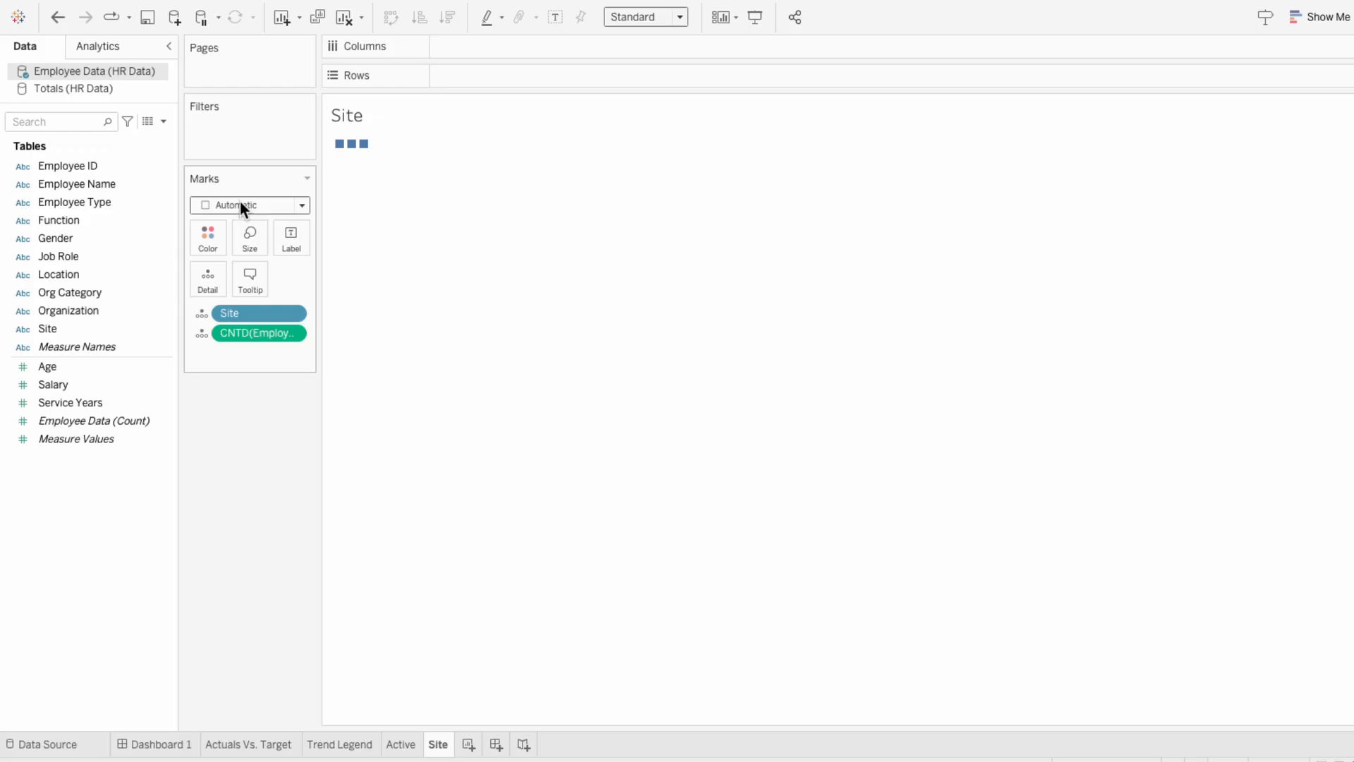
Step: Change the mark type to Pie, with Site as color and the distinct employee count as angle
click(240, 204)
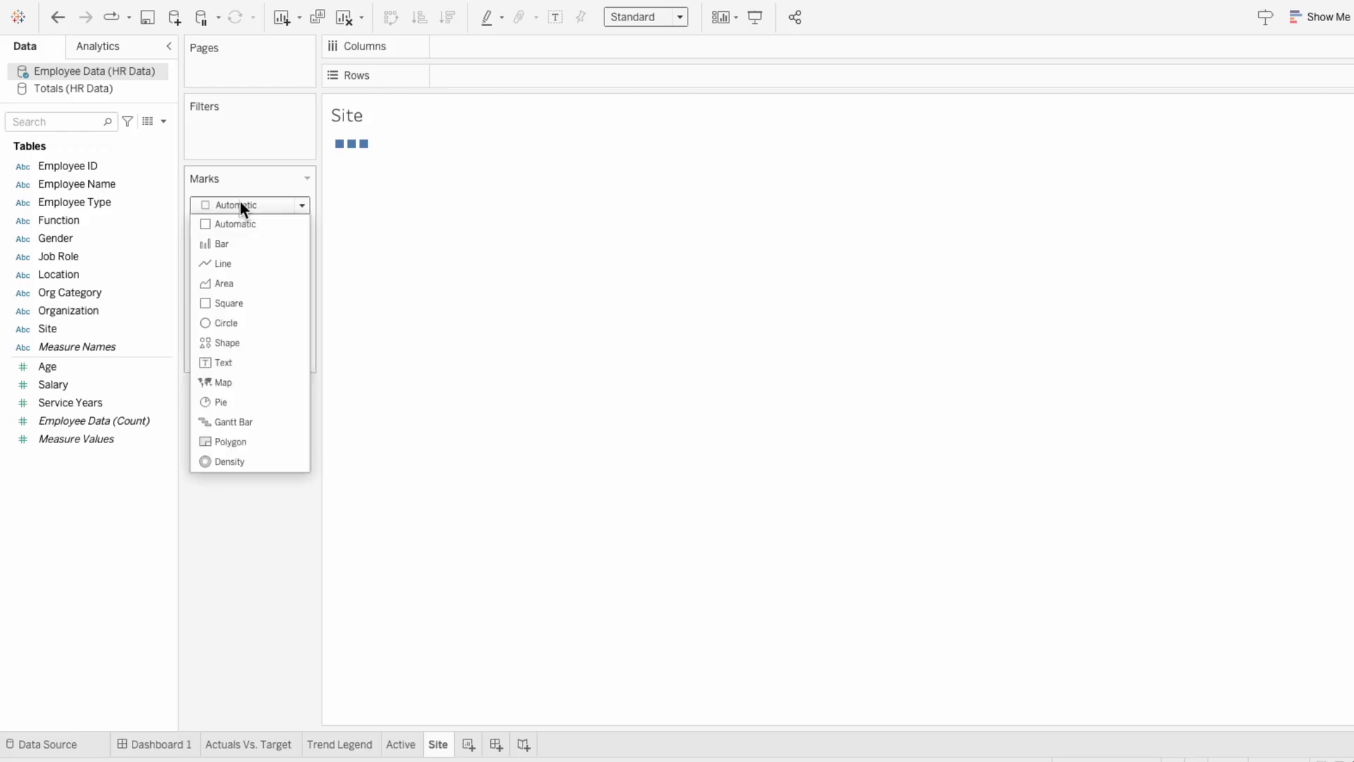
click(225, 400)
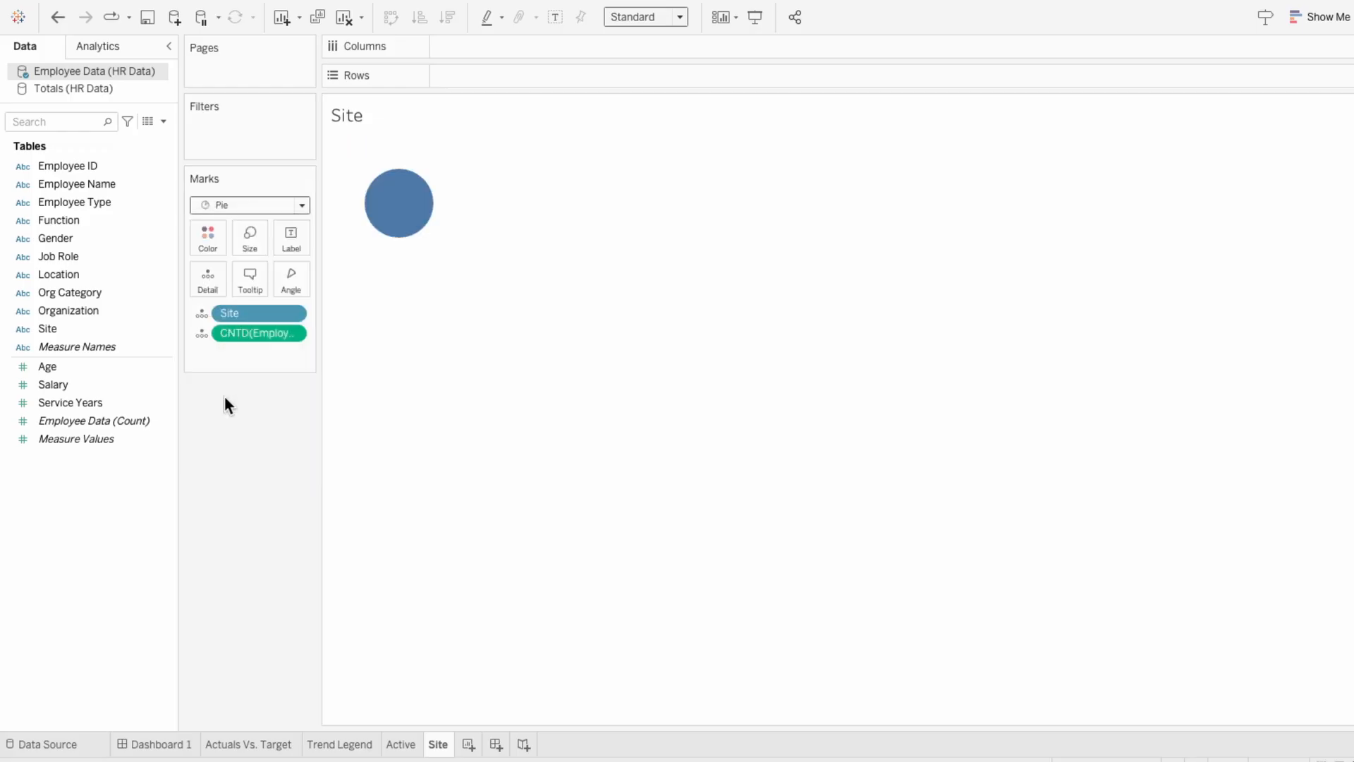
click(202, 316)
click(205, 329)
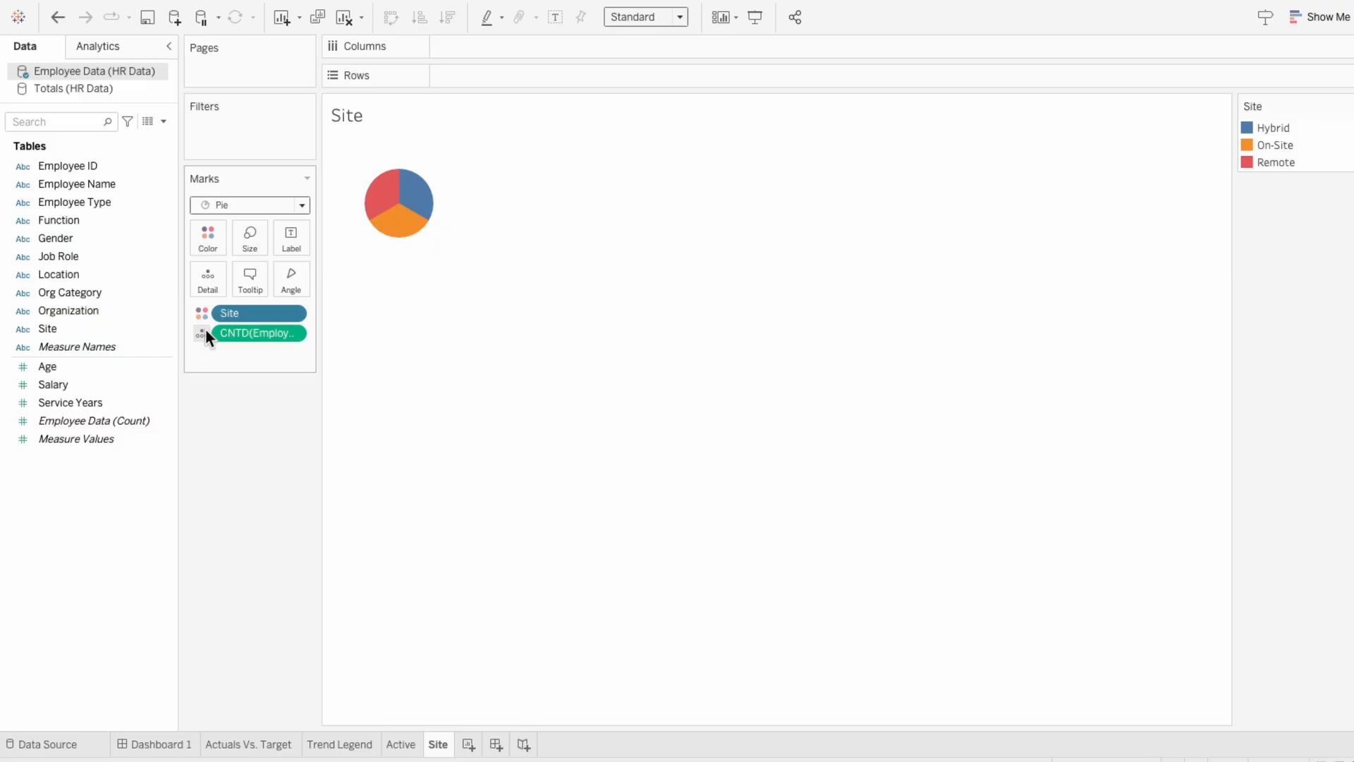
click(201, 331)
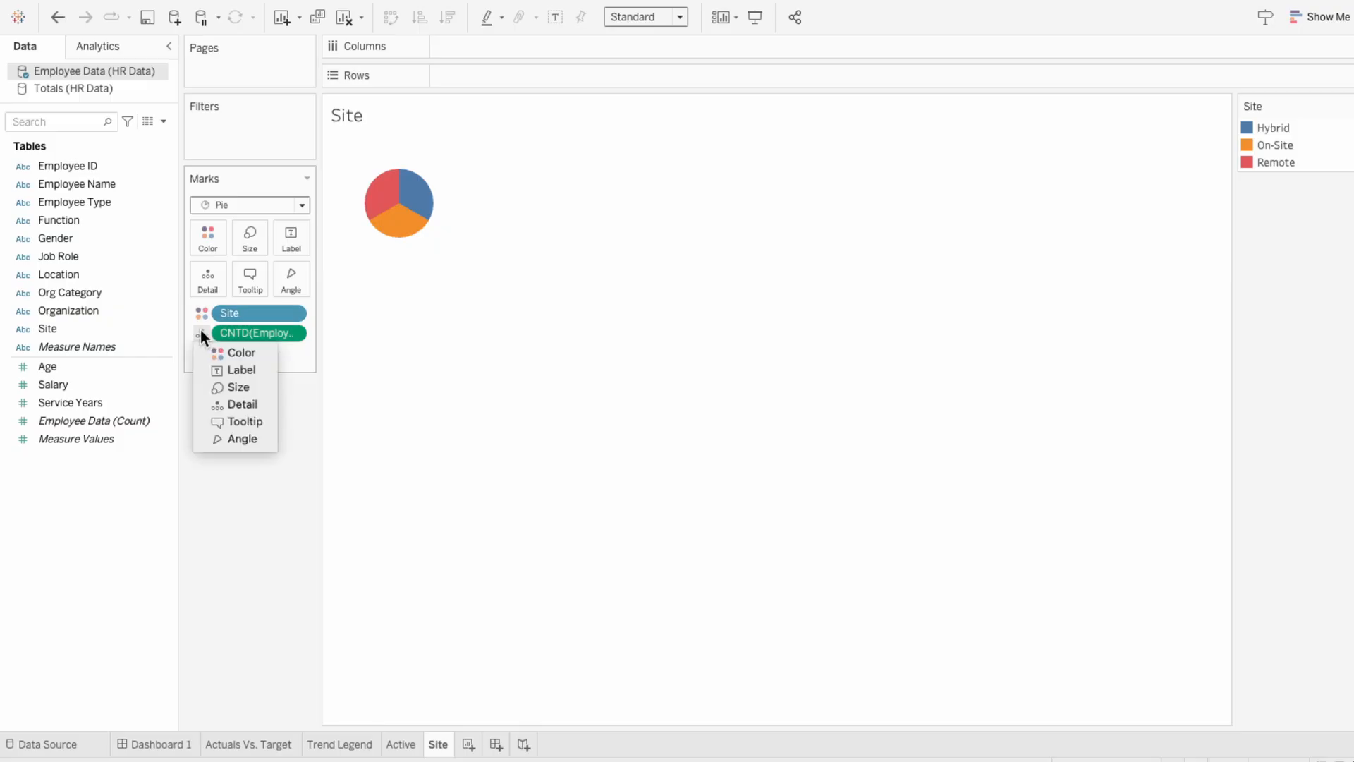
click(220, 441)
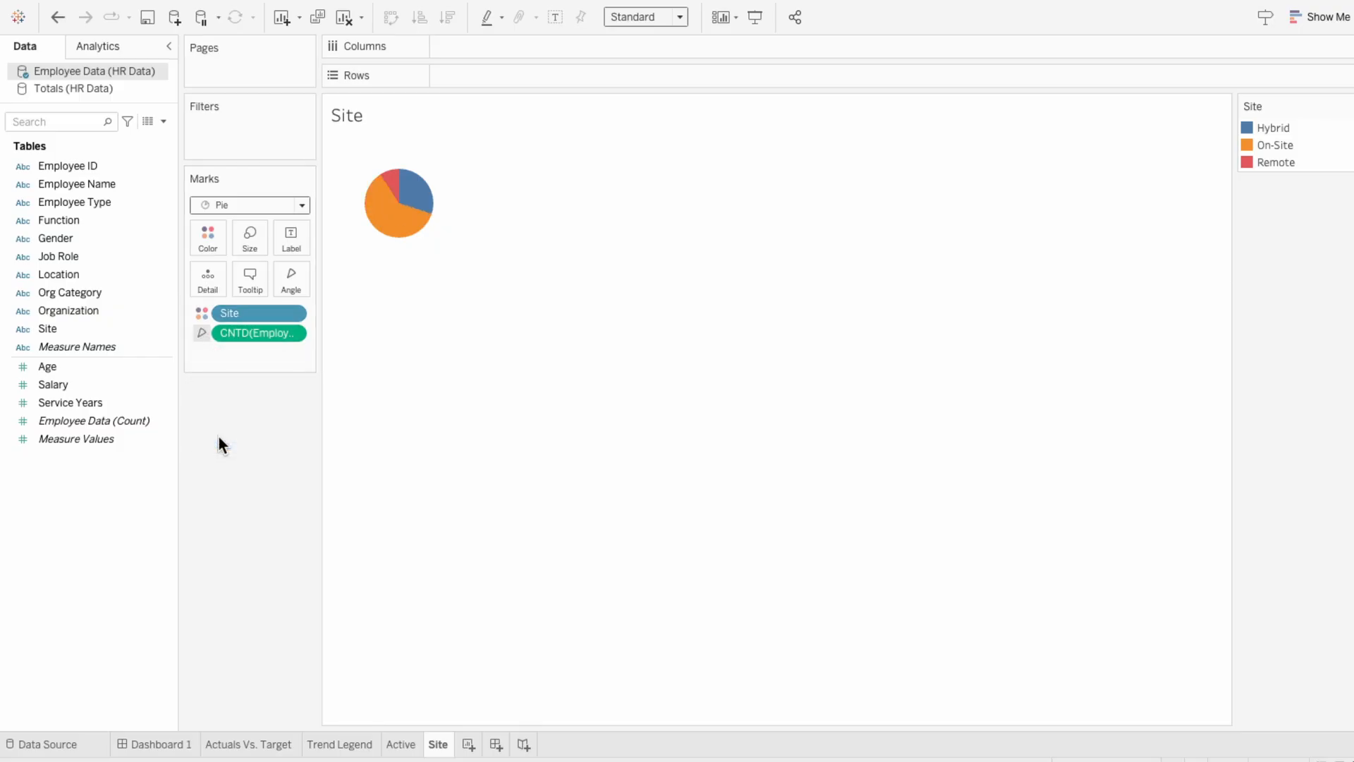
Step: Add two placeholder measures of 0 to Rows and combine them as a dual axis
double_click(442, 77)
text(0)
key(Return)
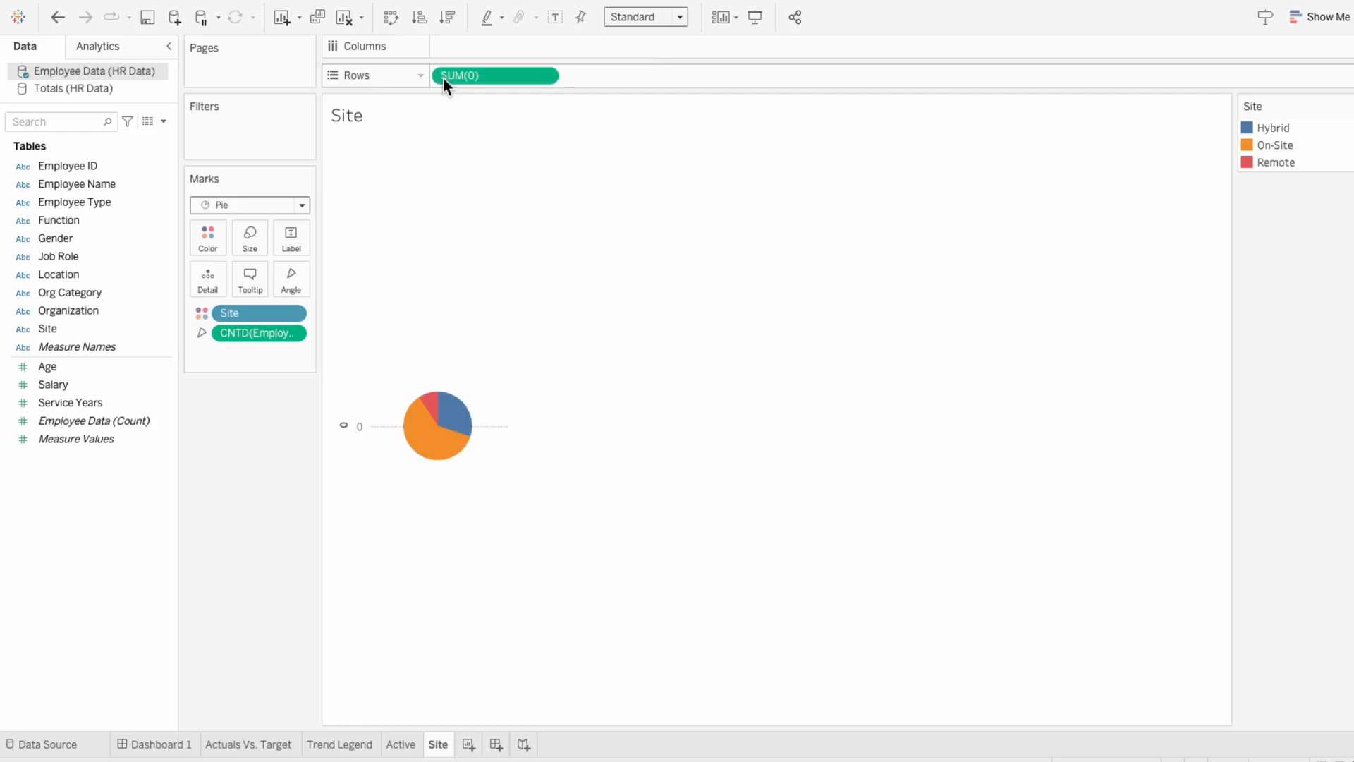
double_click(579, 74)
text(0)
key(Return)
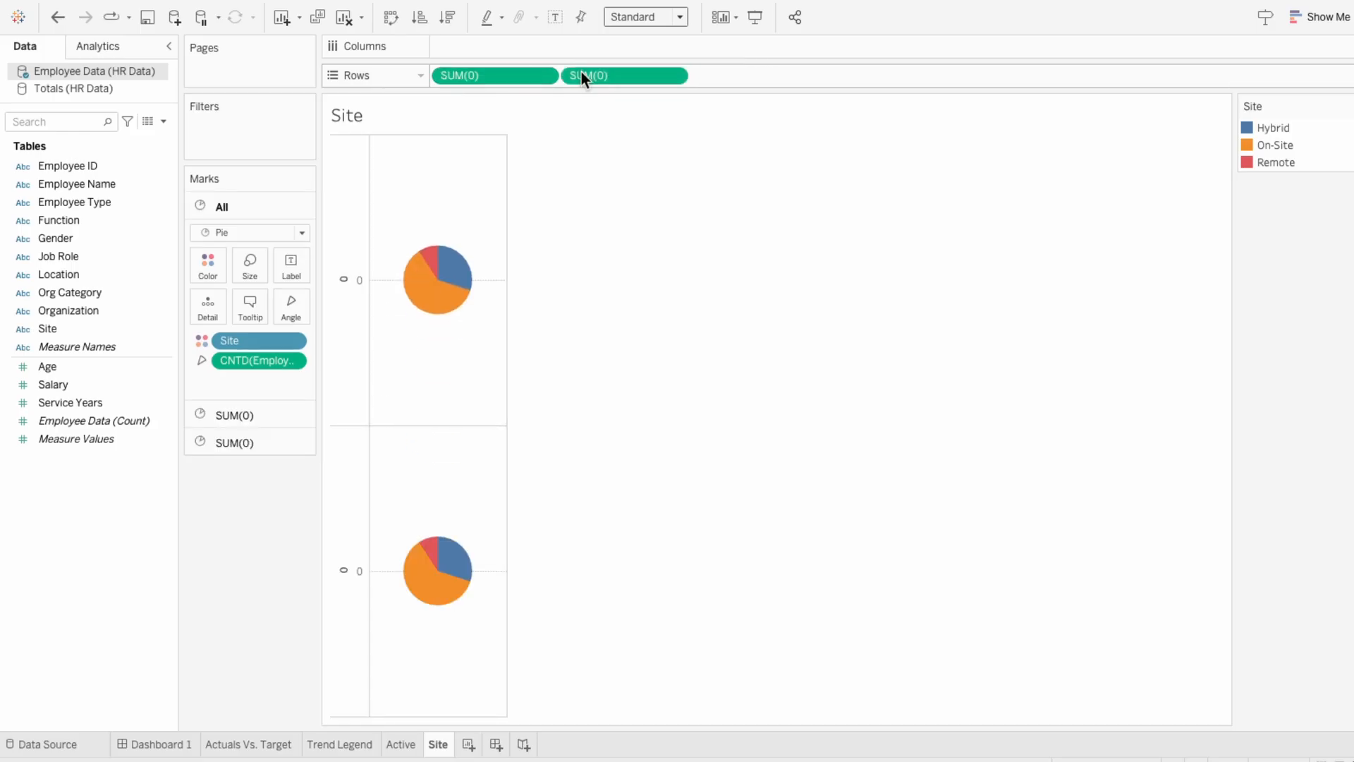
right_click(581, 72)
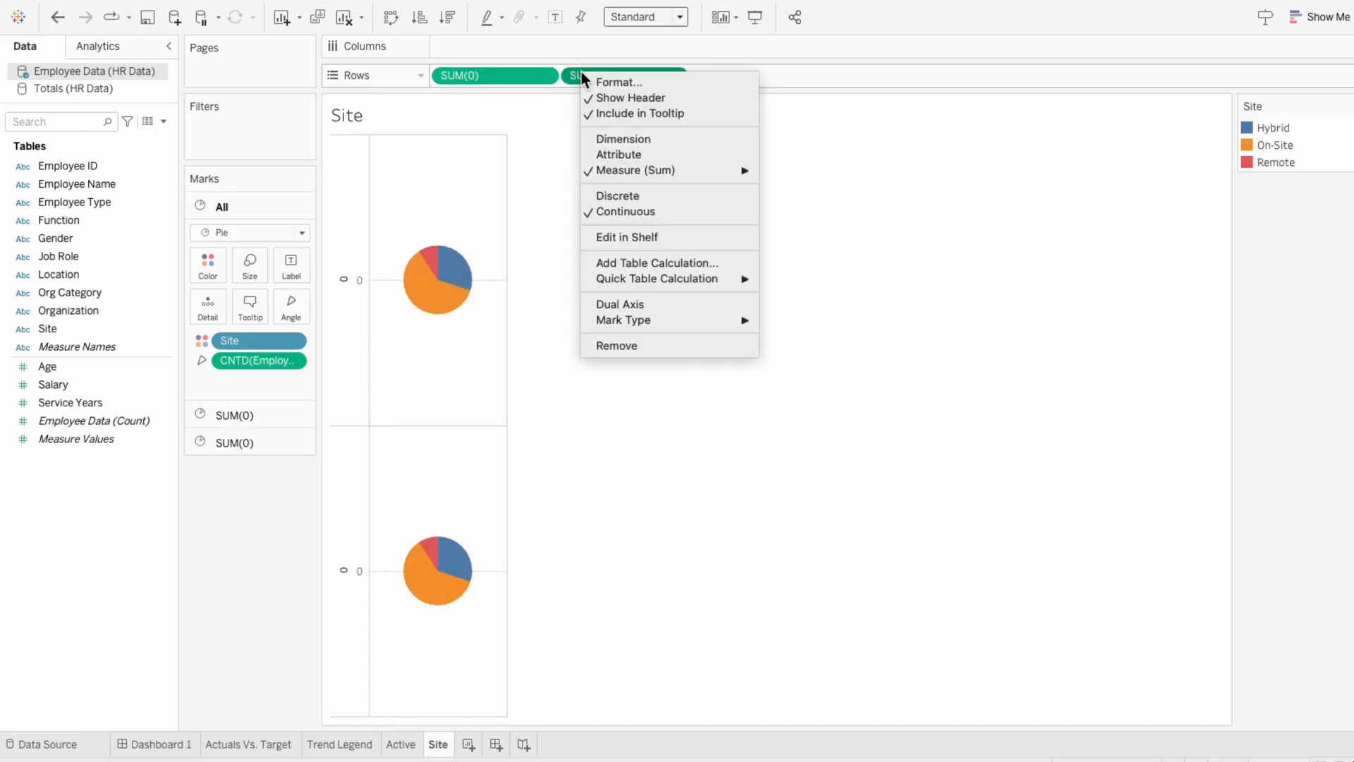
click(602, 301)
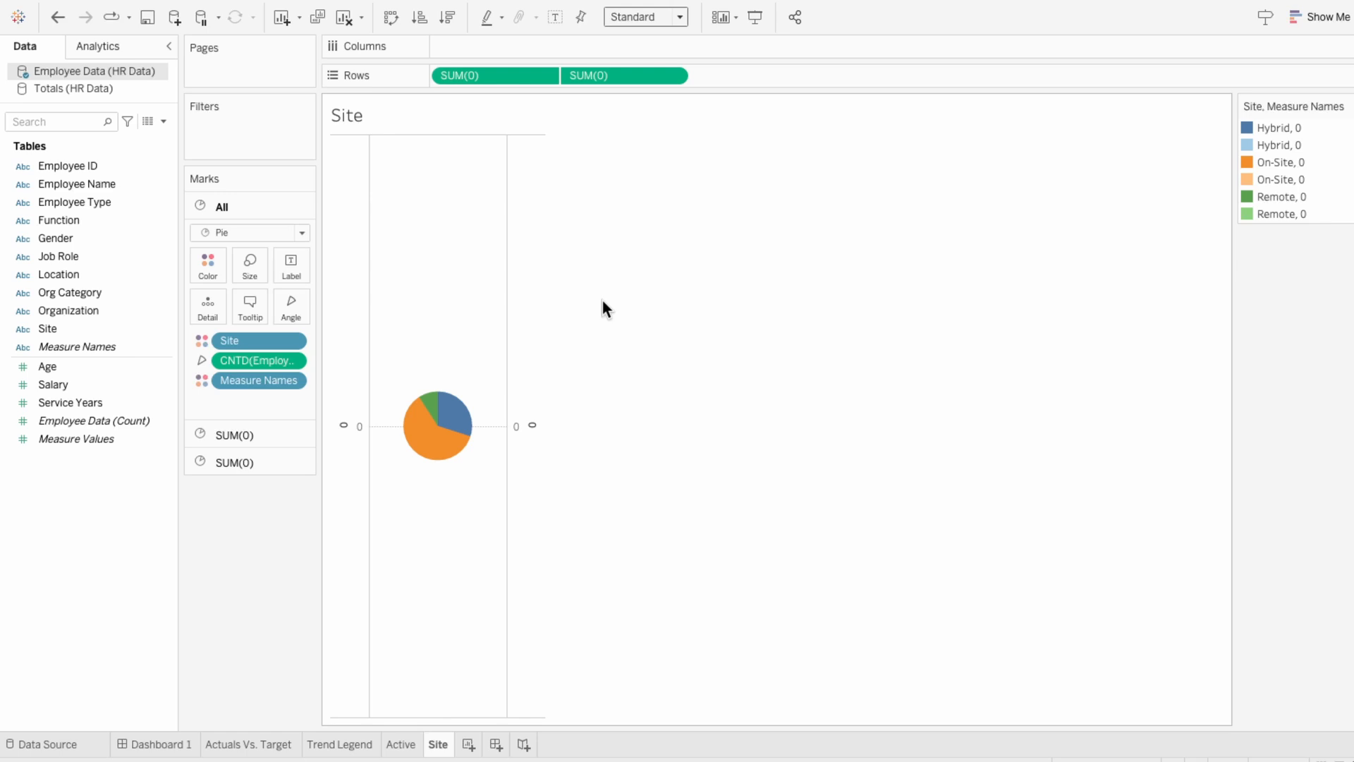
Step: Remove all fields from the second SUM(0) marks and change its mark type to Shape
click(277, 463)
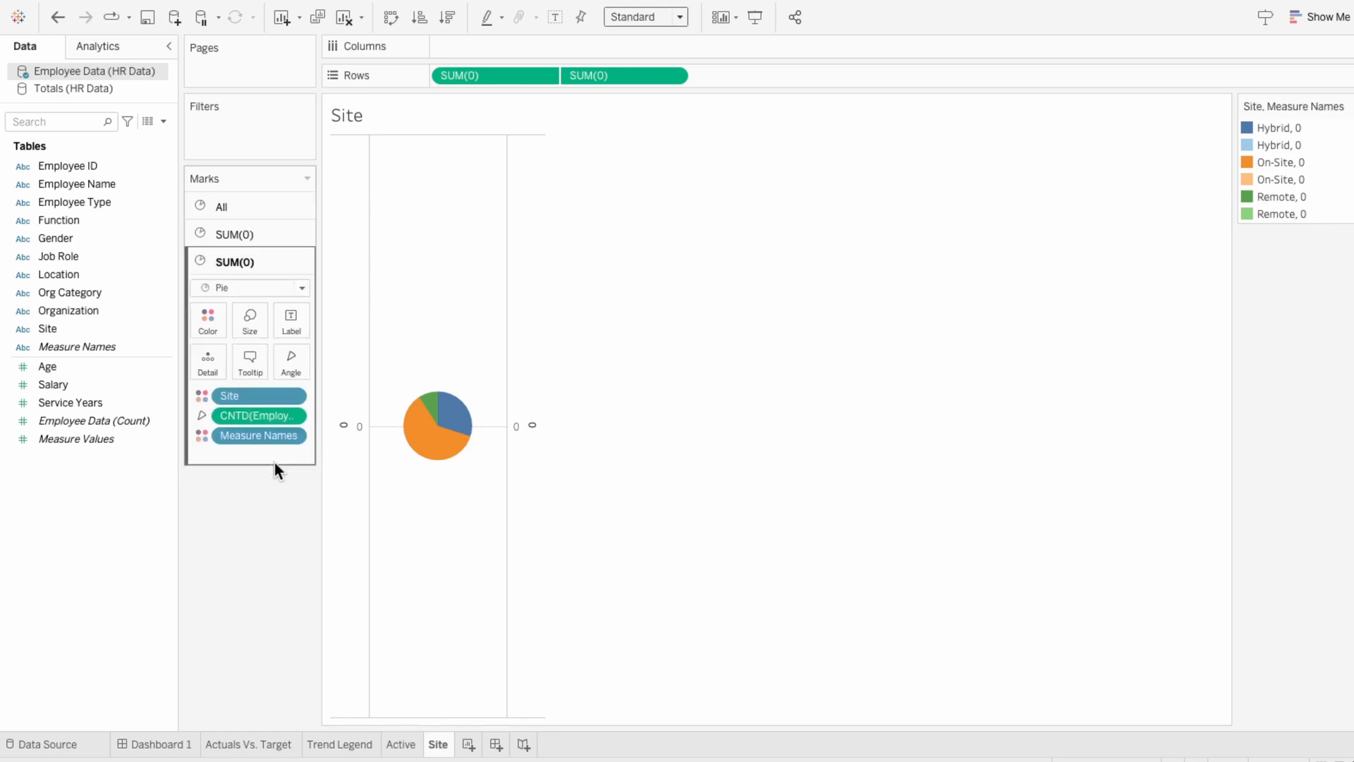
key(Delete)
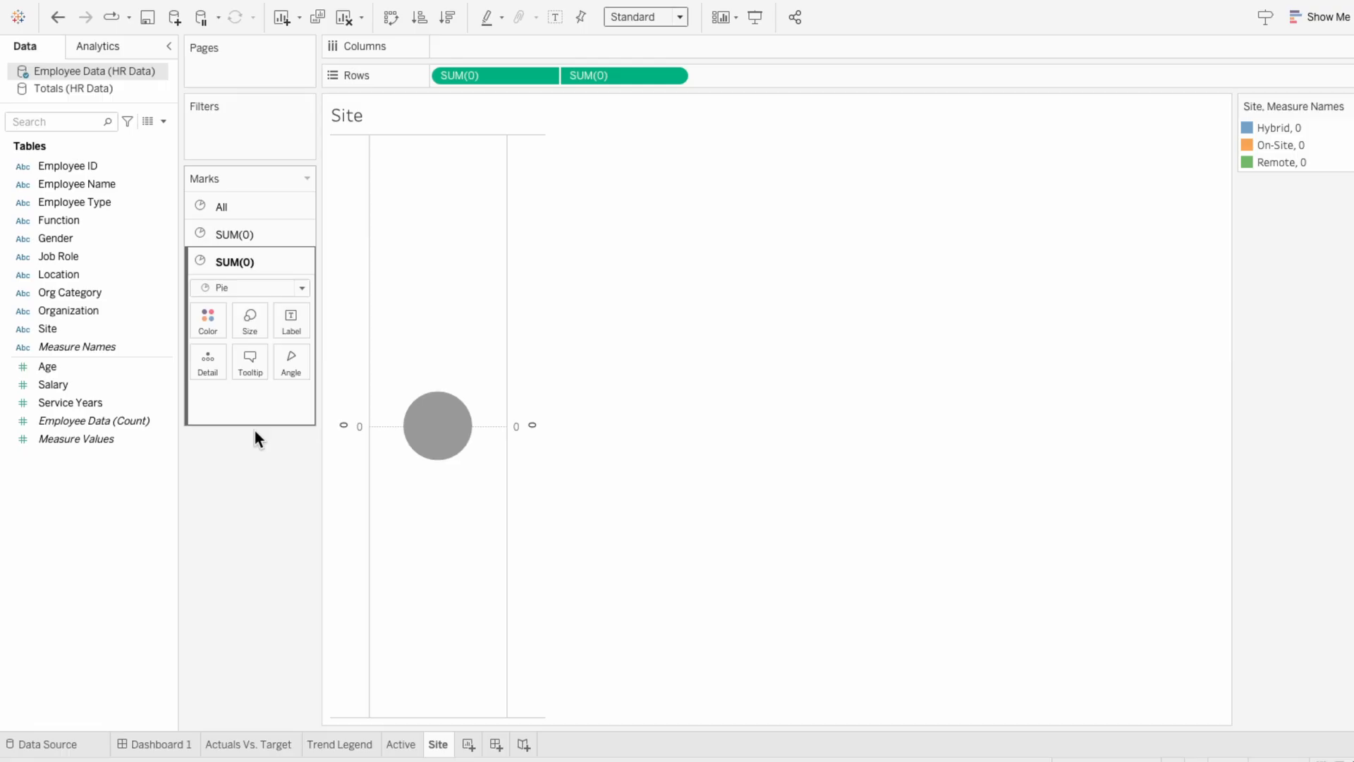
click(239, 292)
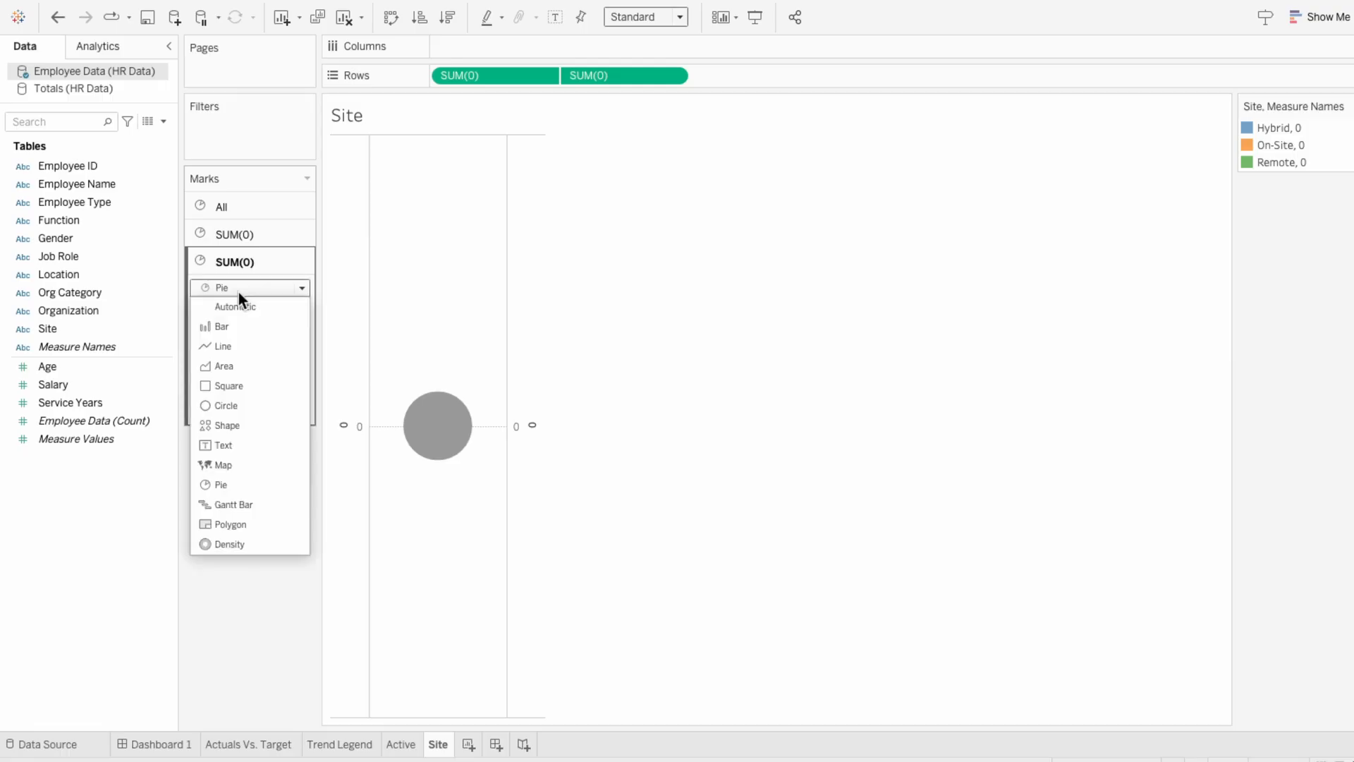
click(227, 419)
Step: Assign the white hexagon frame from the My Shapes palette as the shape of the second SUM(0) mark
click(290, 368)
click(299, 480)
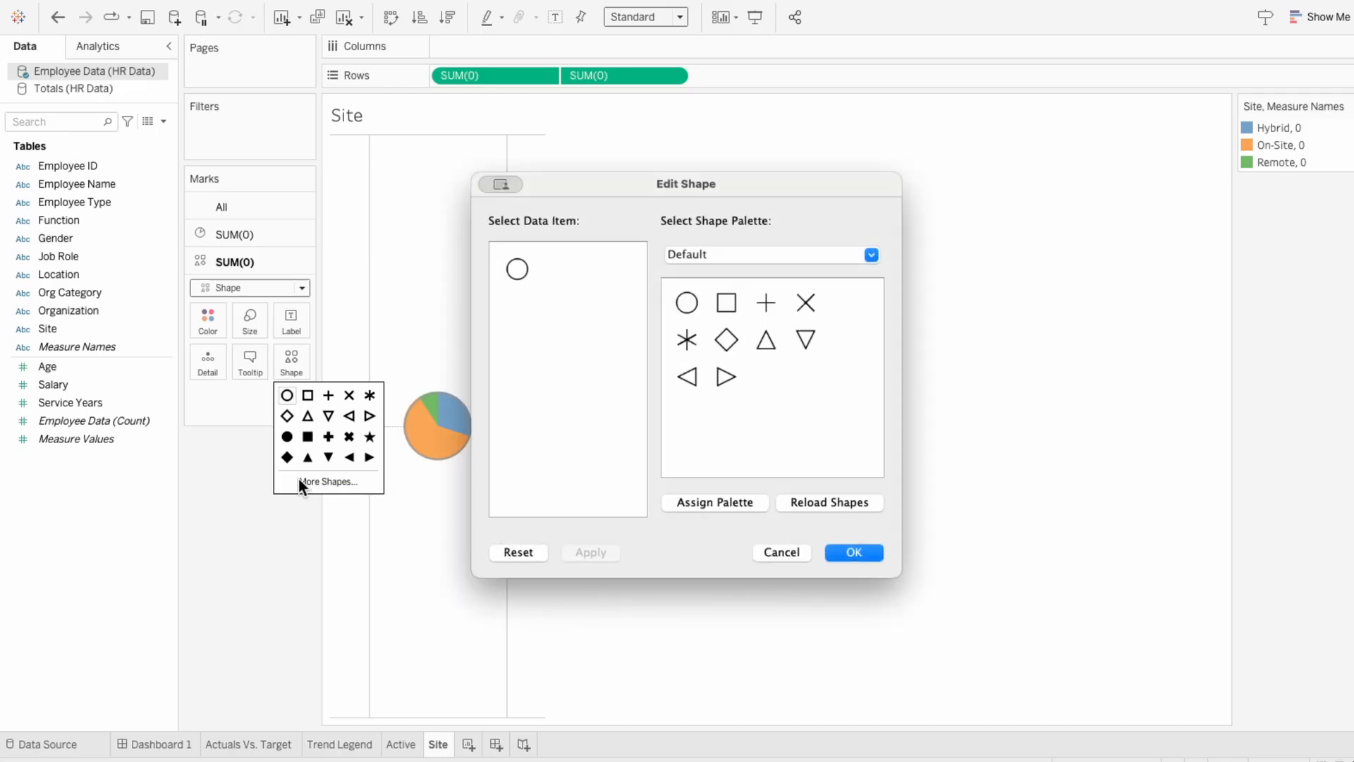
click(721, 257)
click(731, 422)
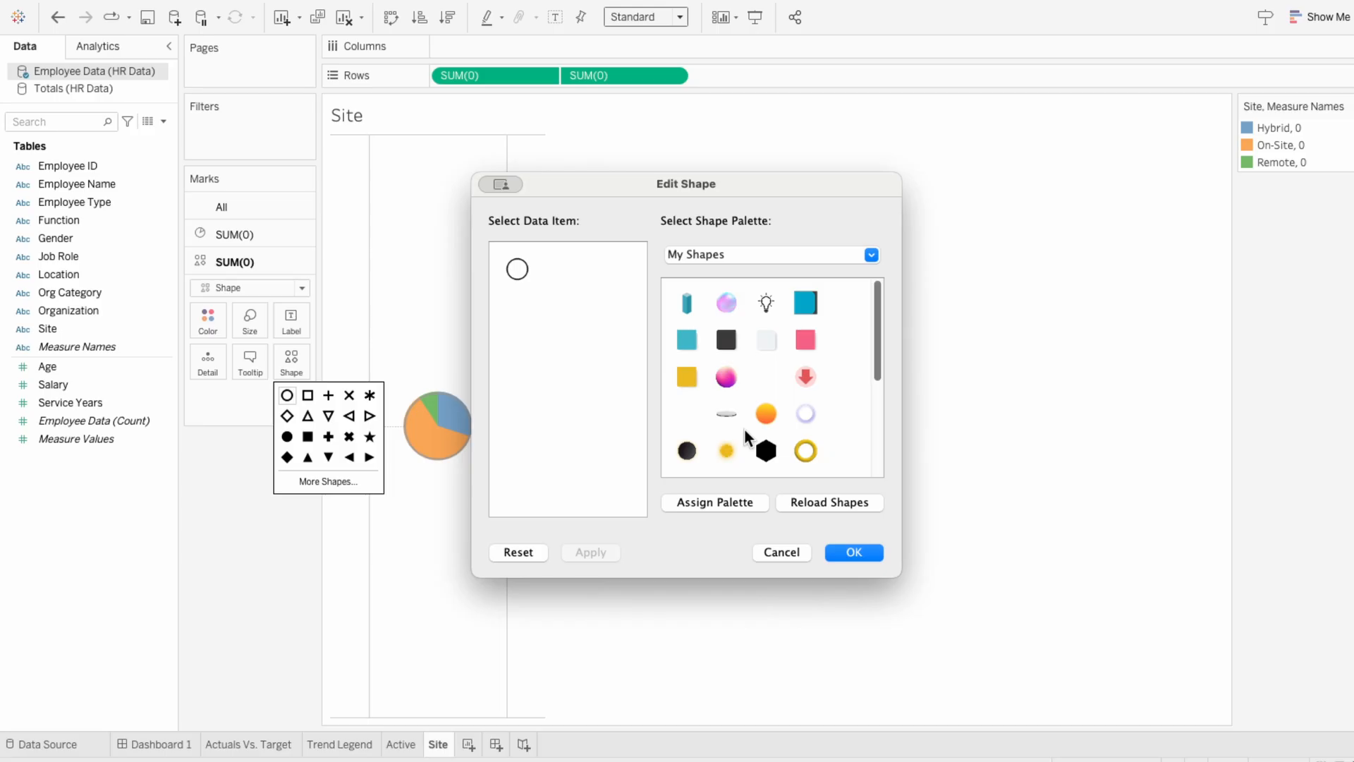
scroll(744, 429, down, 3)
click(517, 271)
click(681, 315)
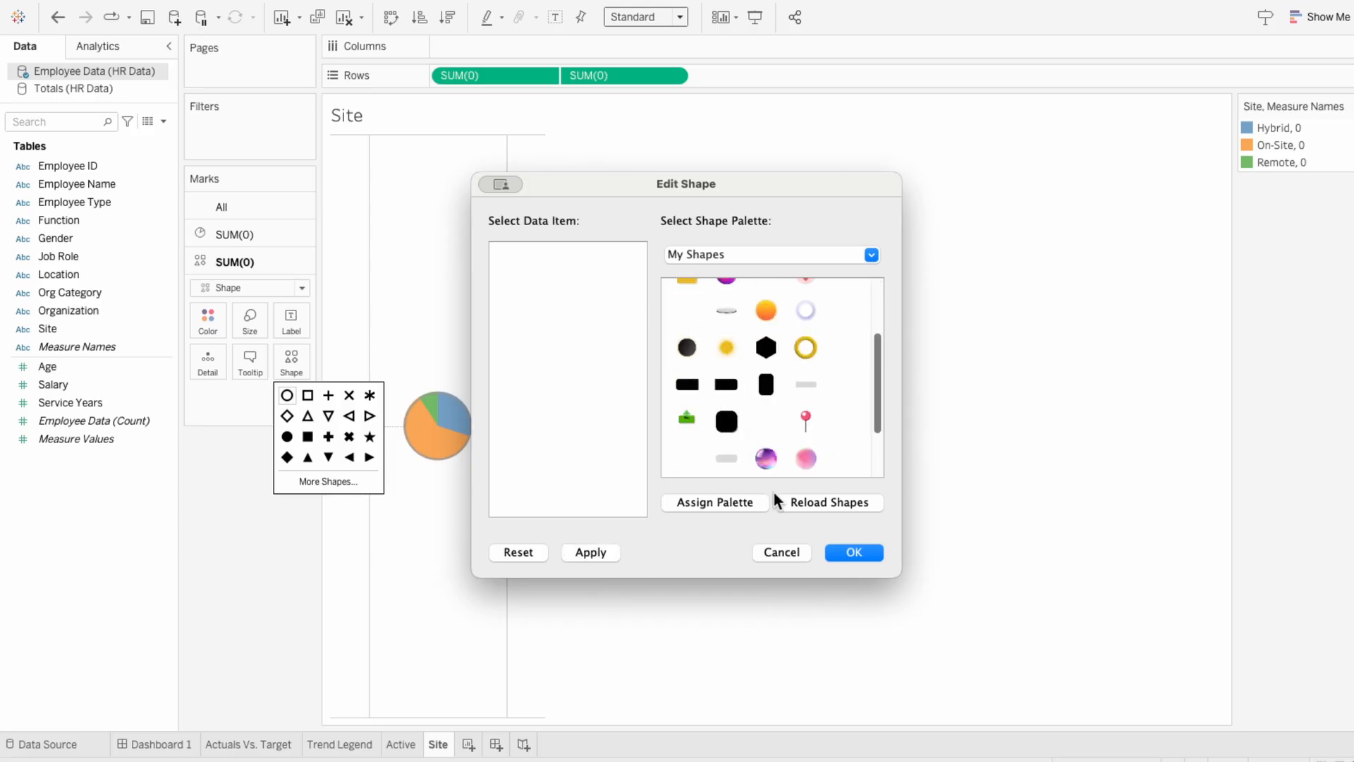
click(834, 553)
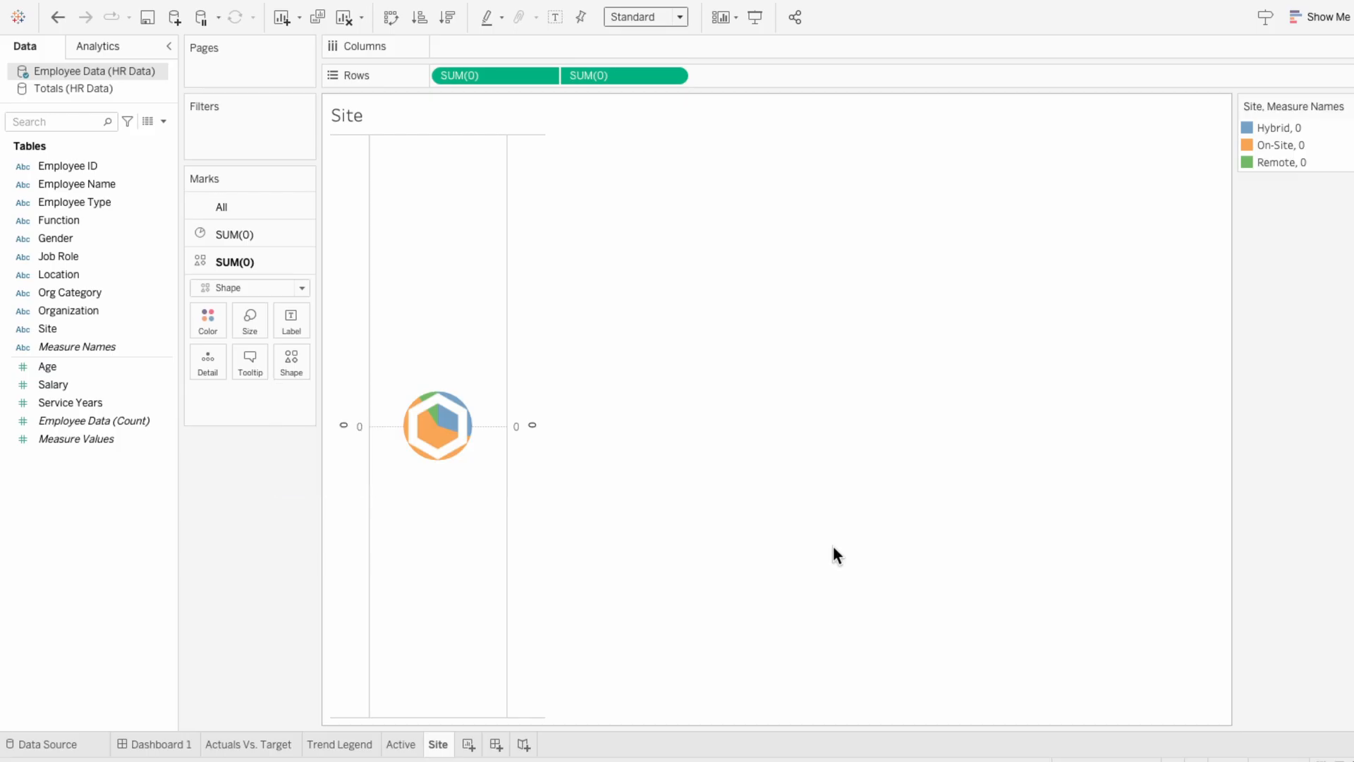
Step: Widen the chart column and enlarge the hexagon frame until its opening is bigger than the pie
drag(506, 472, 704, 471)
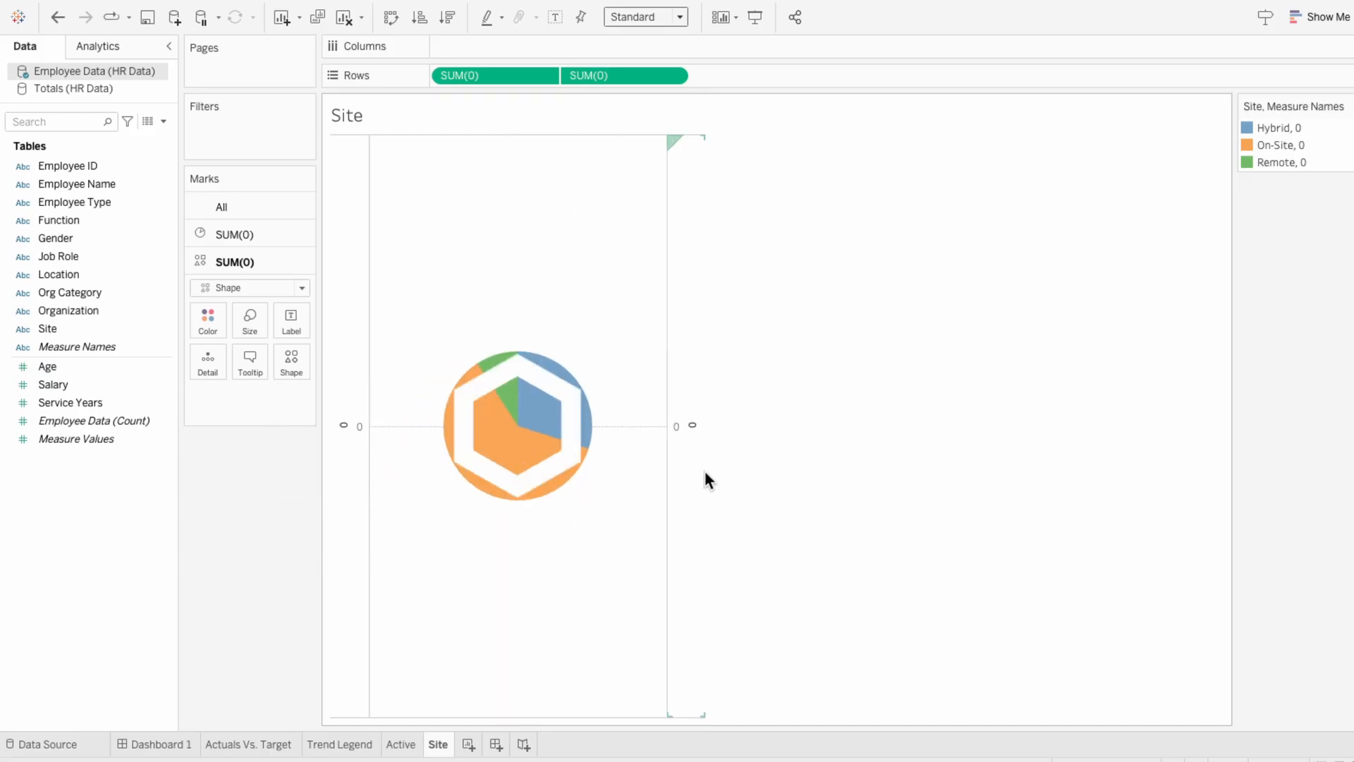
click(248, 319)
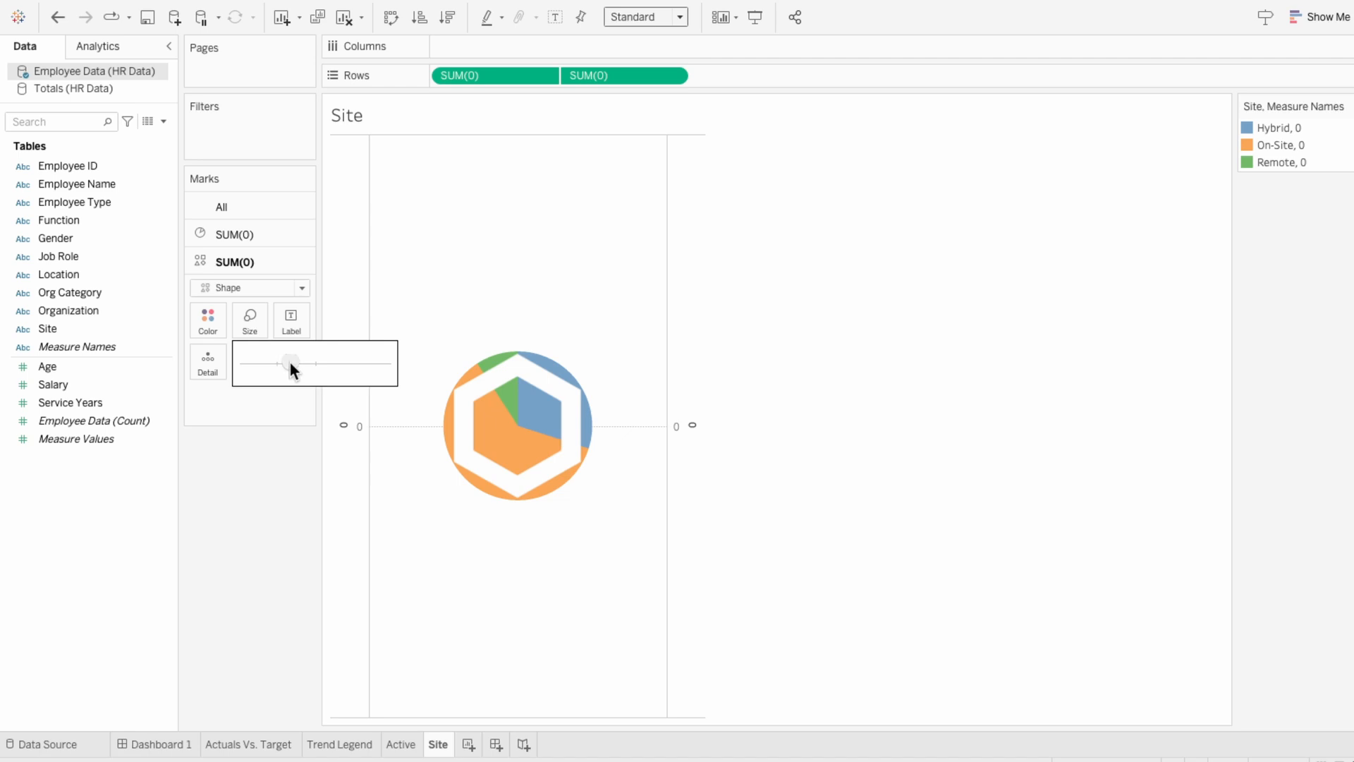
drag(290, 363, 293, 363)
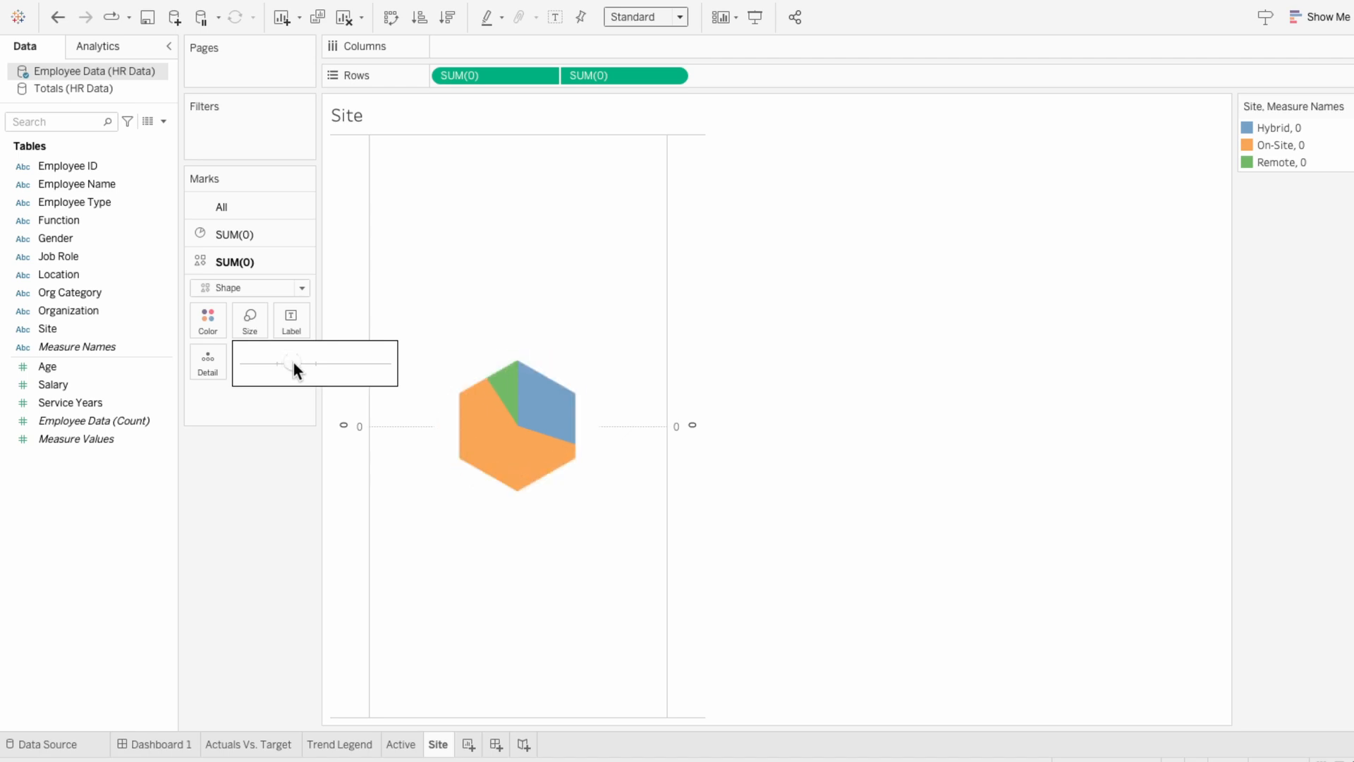
drag(295, 361, 299, 362)
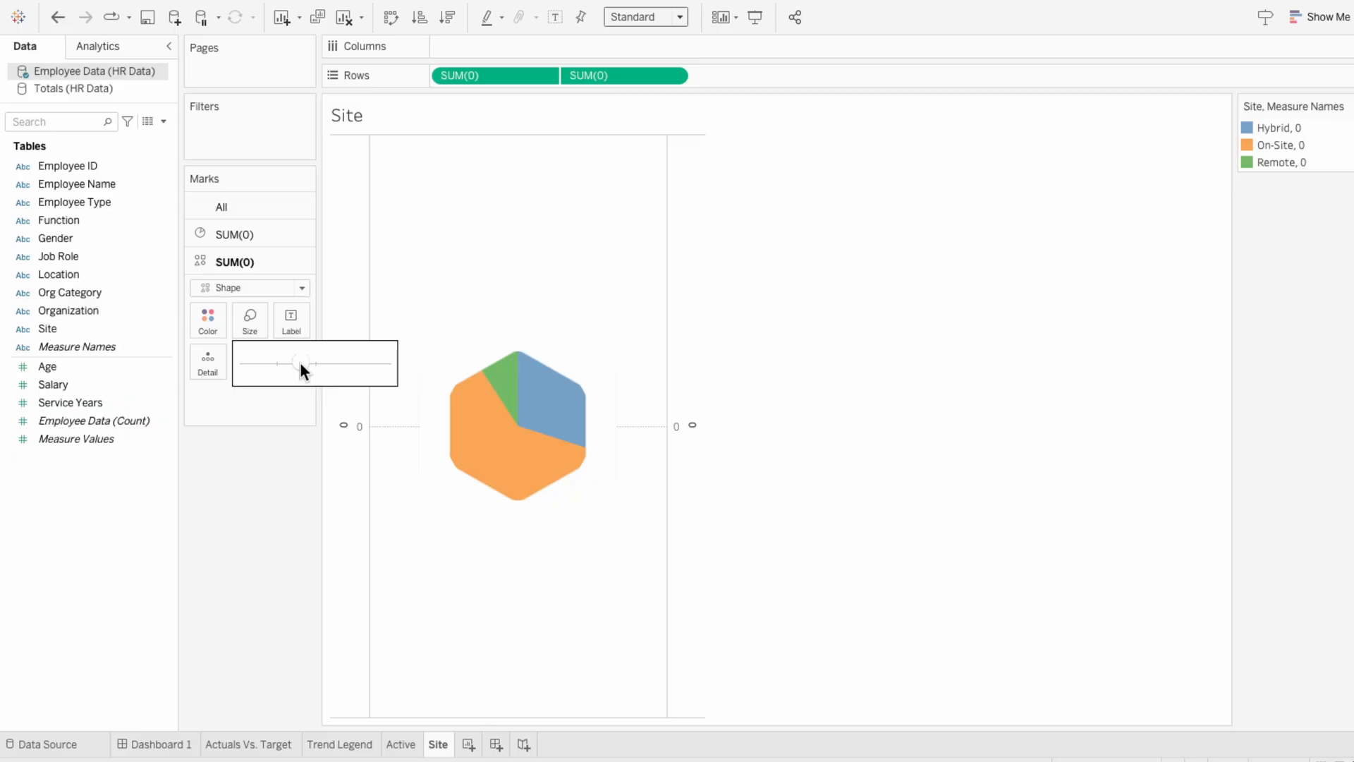
drag(299, 362, 329, 395)
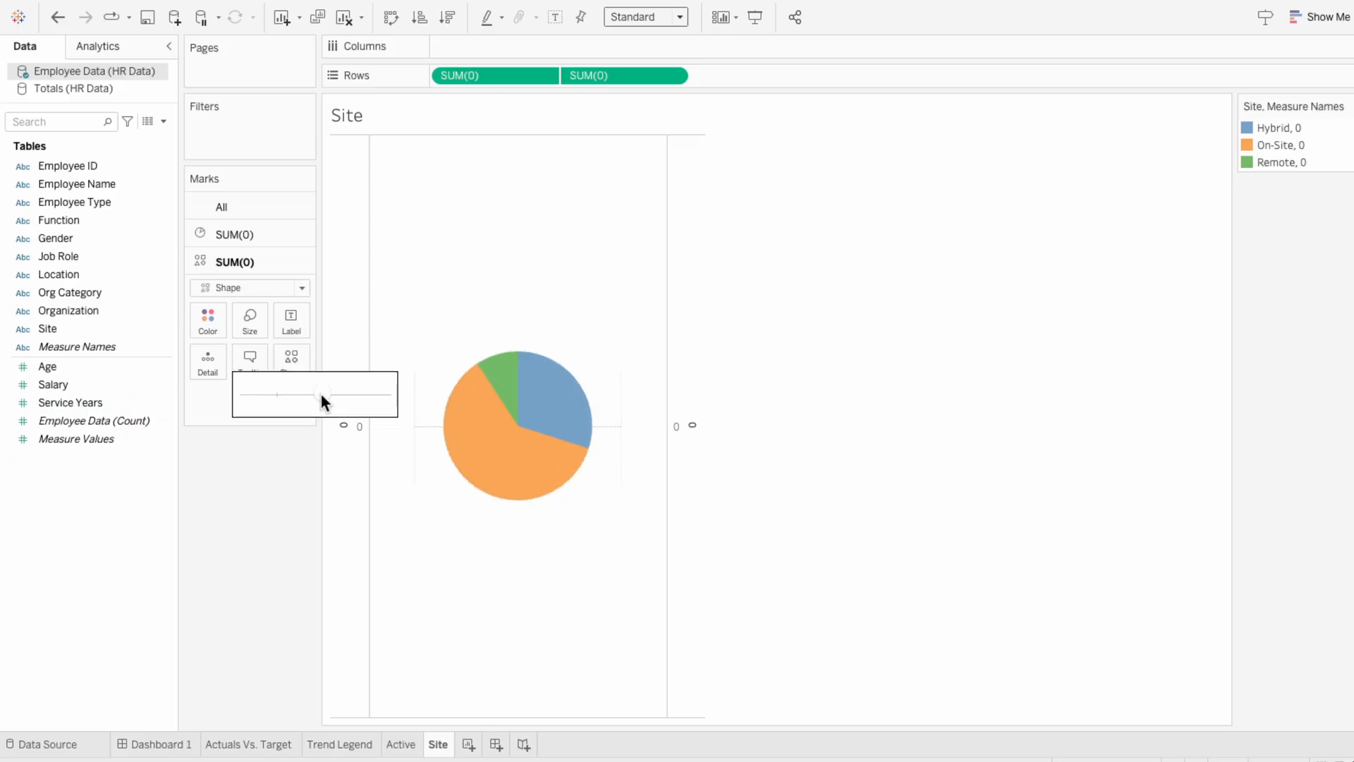
Step: Enlarge the pie of the first SUM(0) mark until it completely fills the hexagon frame
click(243, 233)
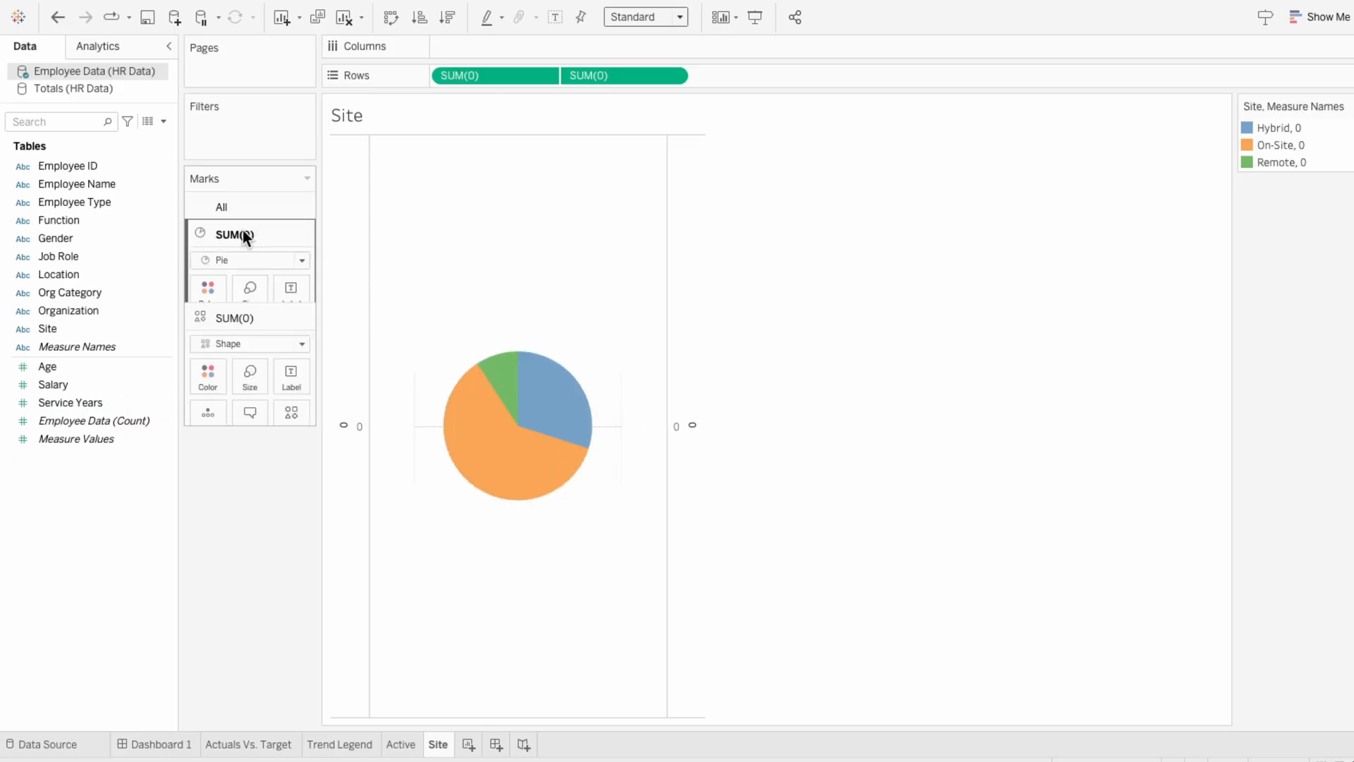
click(240, 298)
drag(302, 336, 304, 337)
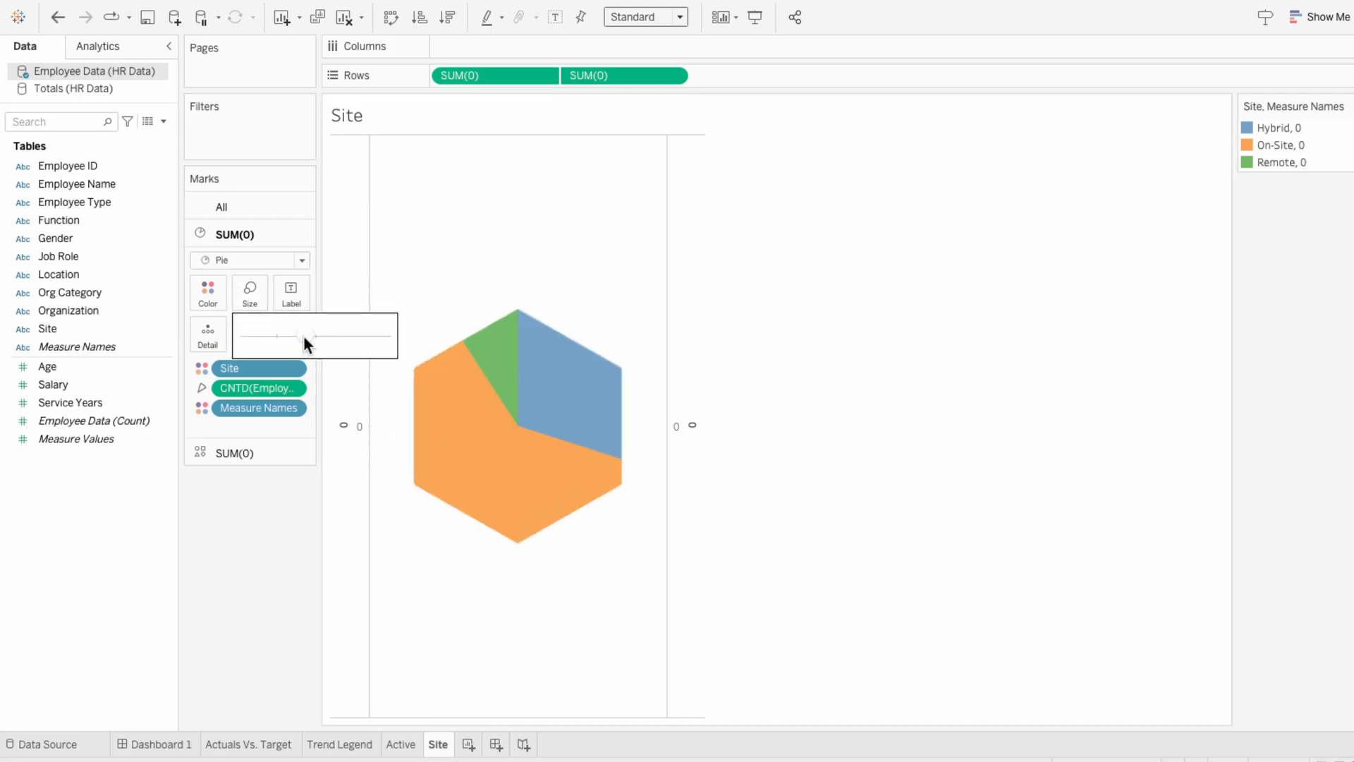
click(841, 453)
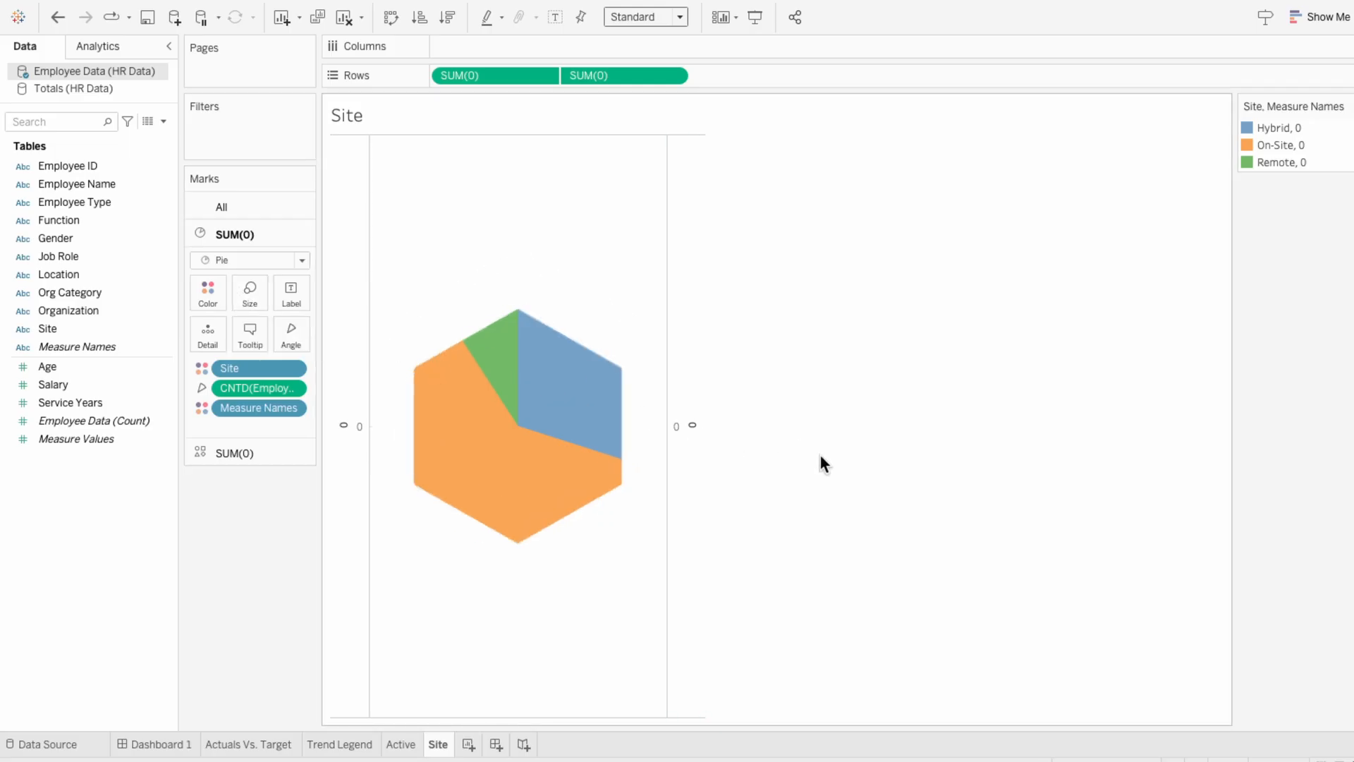
Step: Hide the secondary axis header of the Site chart and set the worksheet shading to None
right_click(678, 430)
click(704, 598)
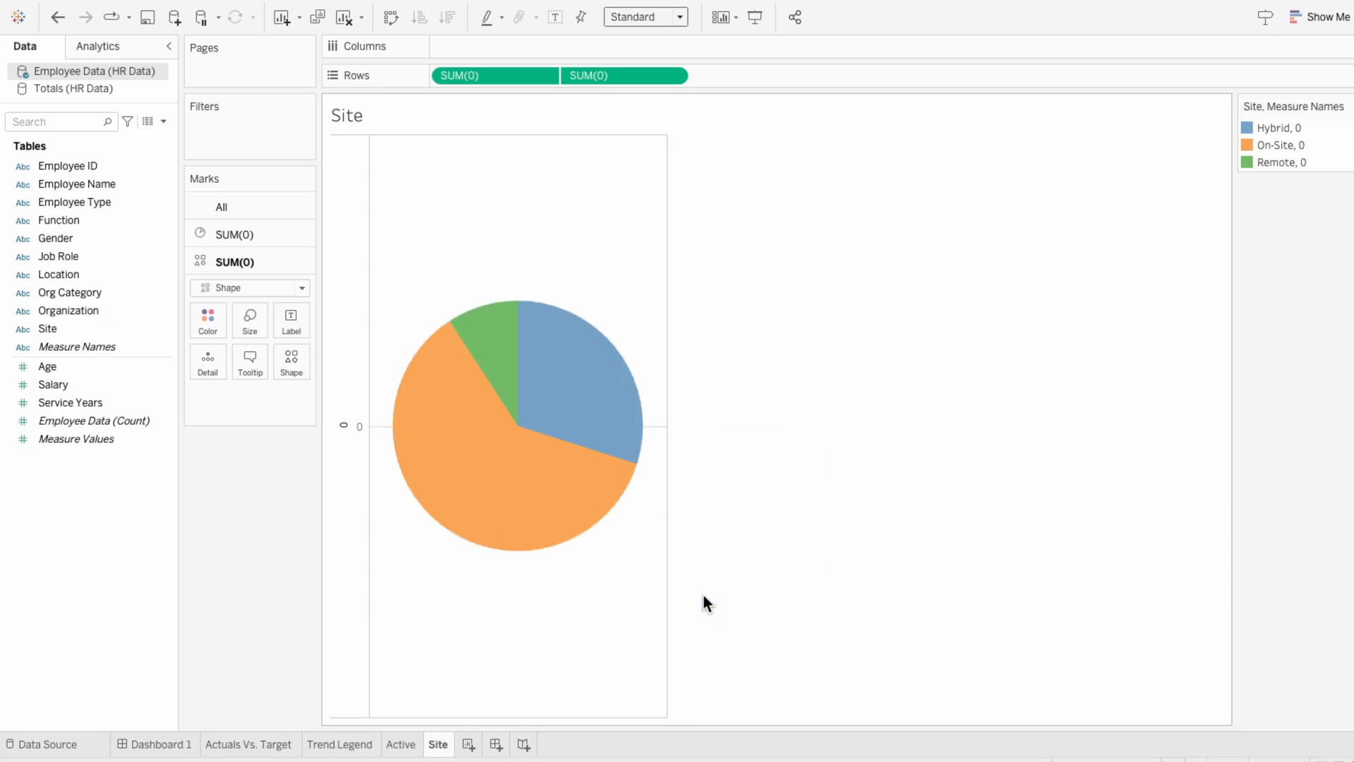
right_click(572, 221)
click(592, 285)
click(62, 76)
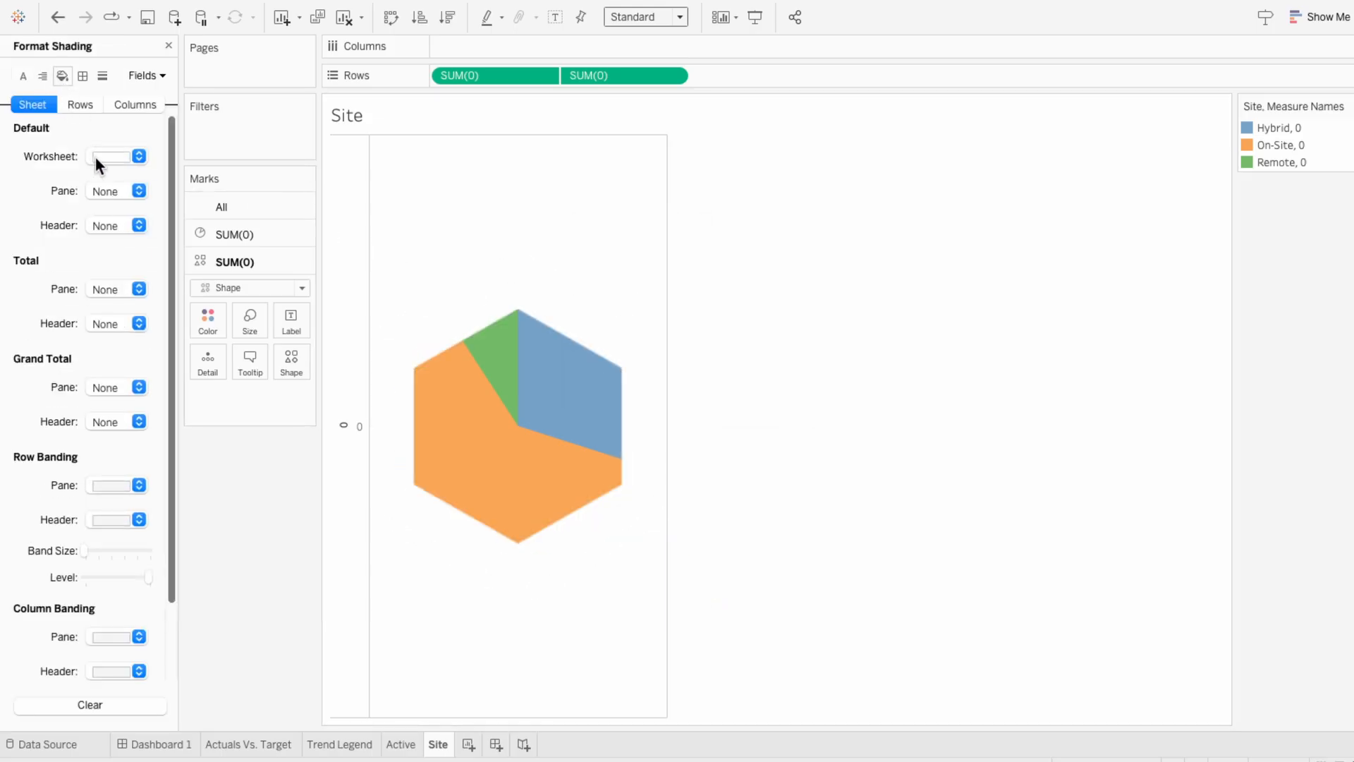
click(105, 157)
click(70, 172)
Step: Set the pane borders of the row divider and column divider to None
click(83, 75)
click(95, 487)
click(111, 511)
click(118, 609)
click(133, 362)
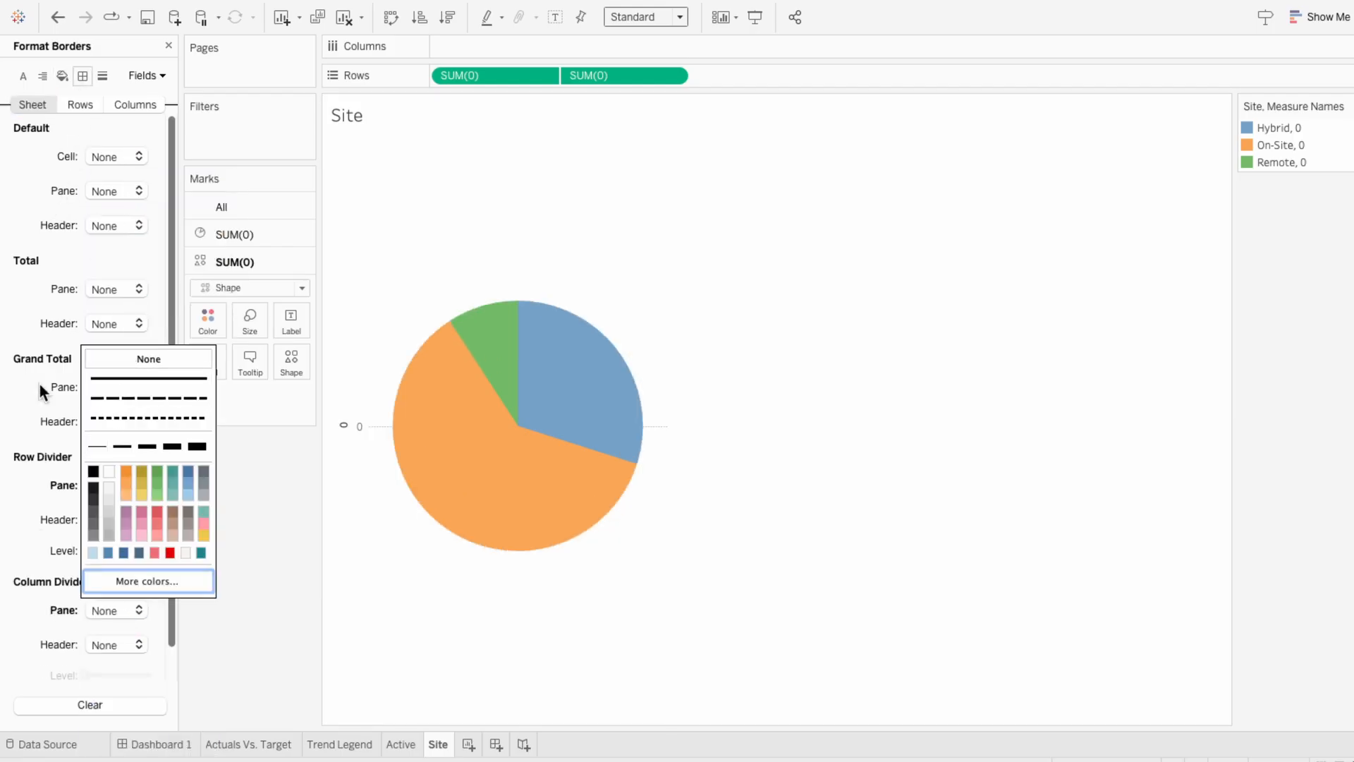
Step: Set the sheet's zero lines and the row grid lines to None, and hide the remaining axis header
click(103, 76)
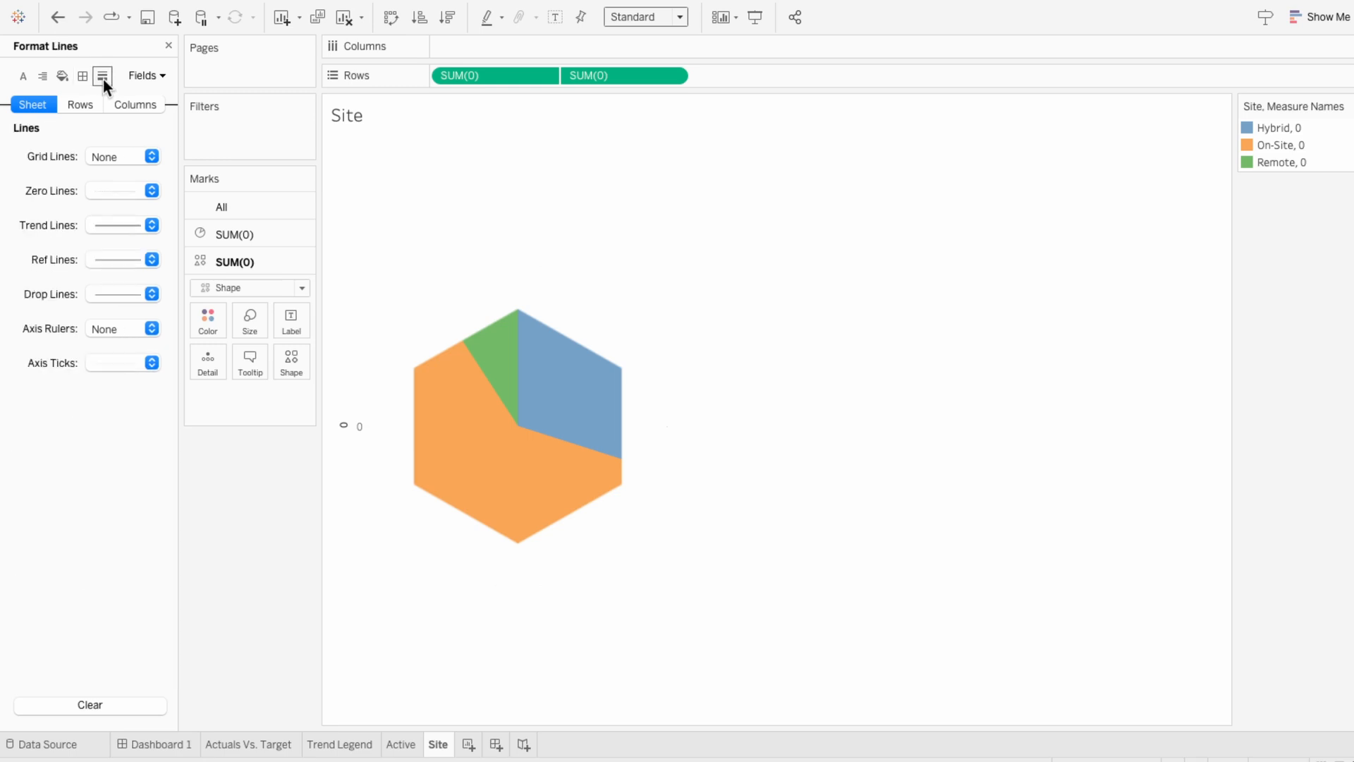
click(109, 199)
click(83, 211)
click(84, 107)
click(111, 156)
click(113, 181)
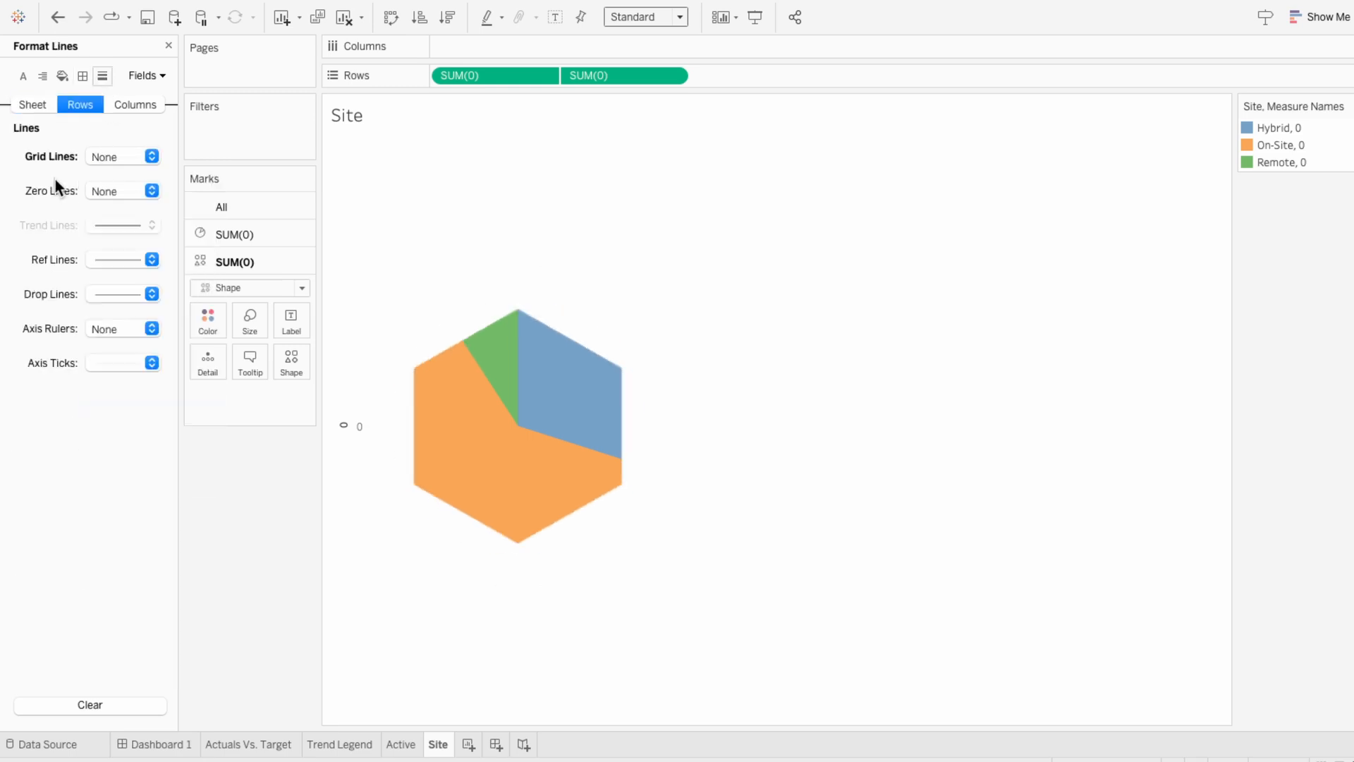
click(168, 45)
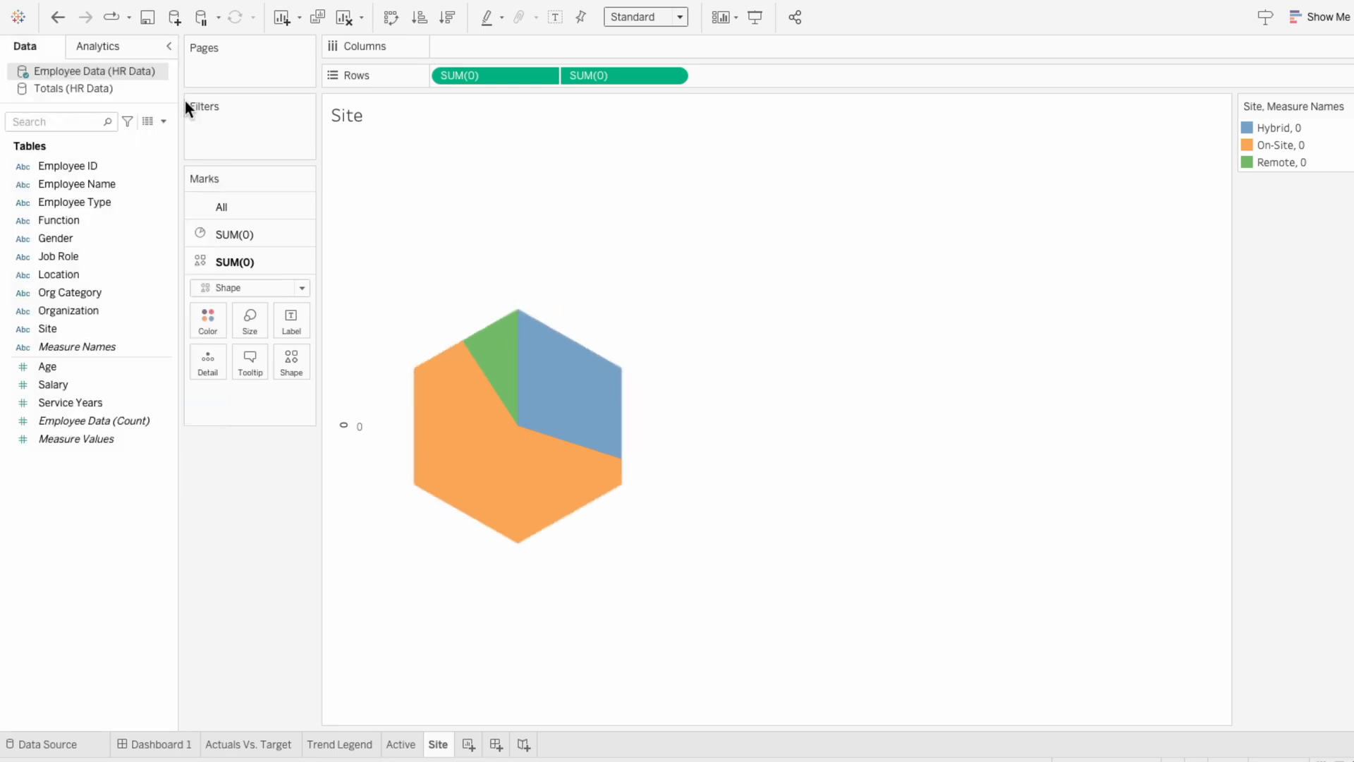
right_click(344, 421)
click(387, 573)
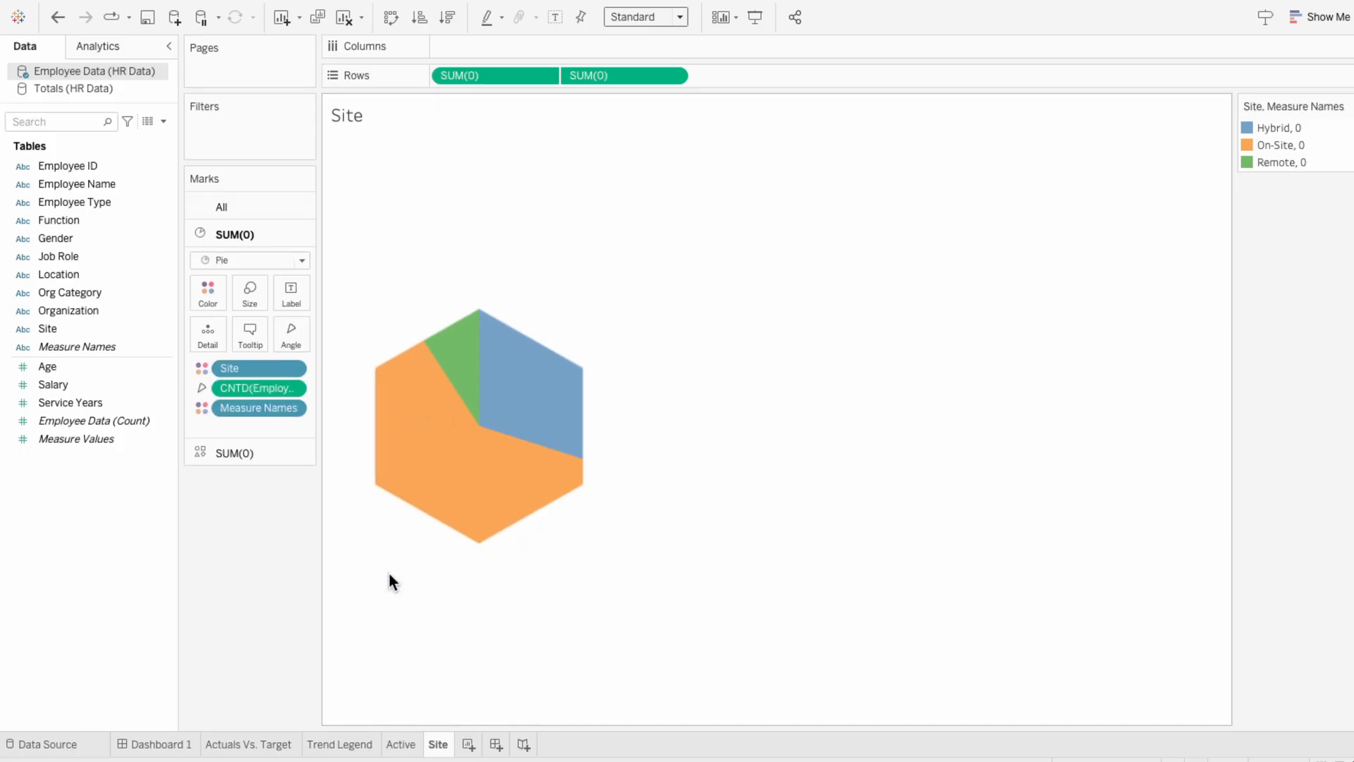
Step: Sort the Site slices of the pie by the distinct count of Employee ID in descending order
right_click(275, 370)
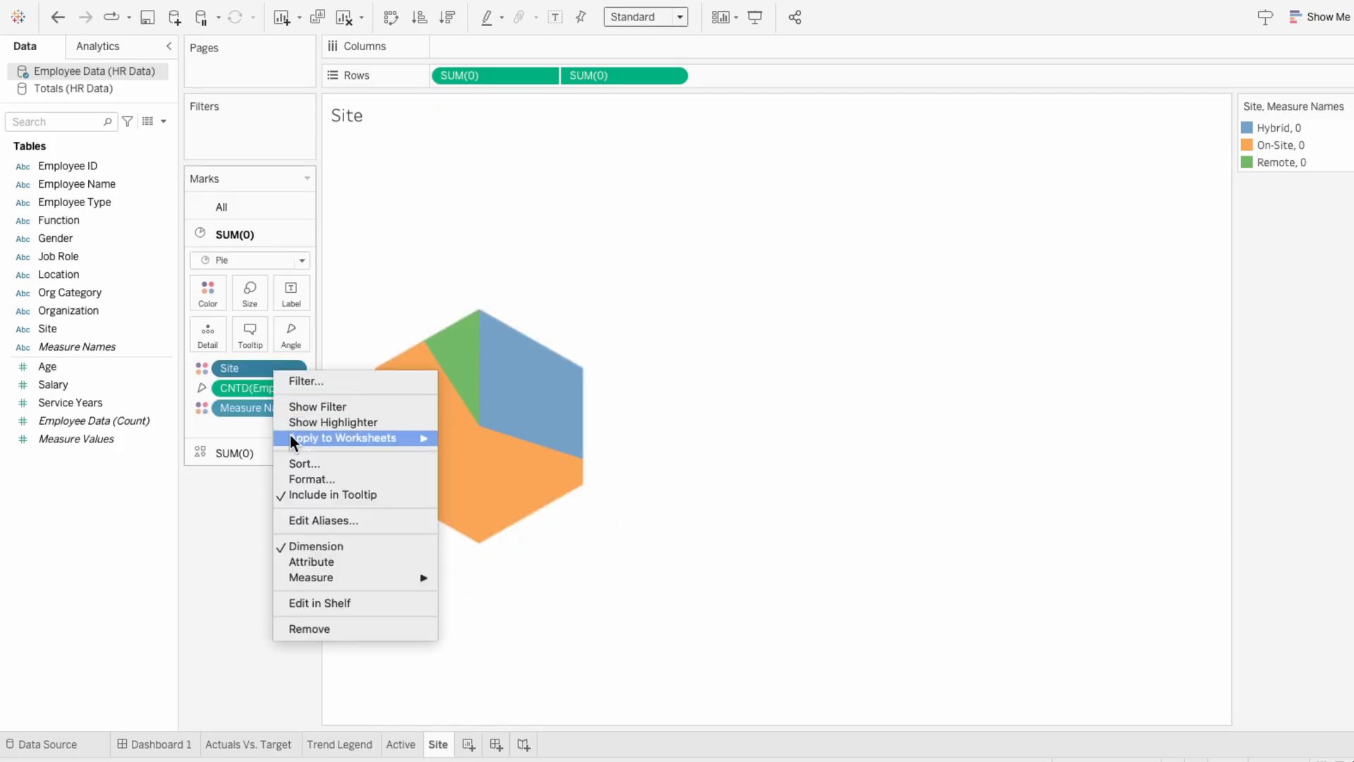
click(300, 464)
click(615, 357)
click(615, 402)
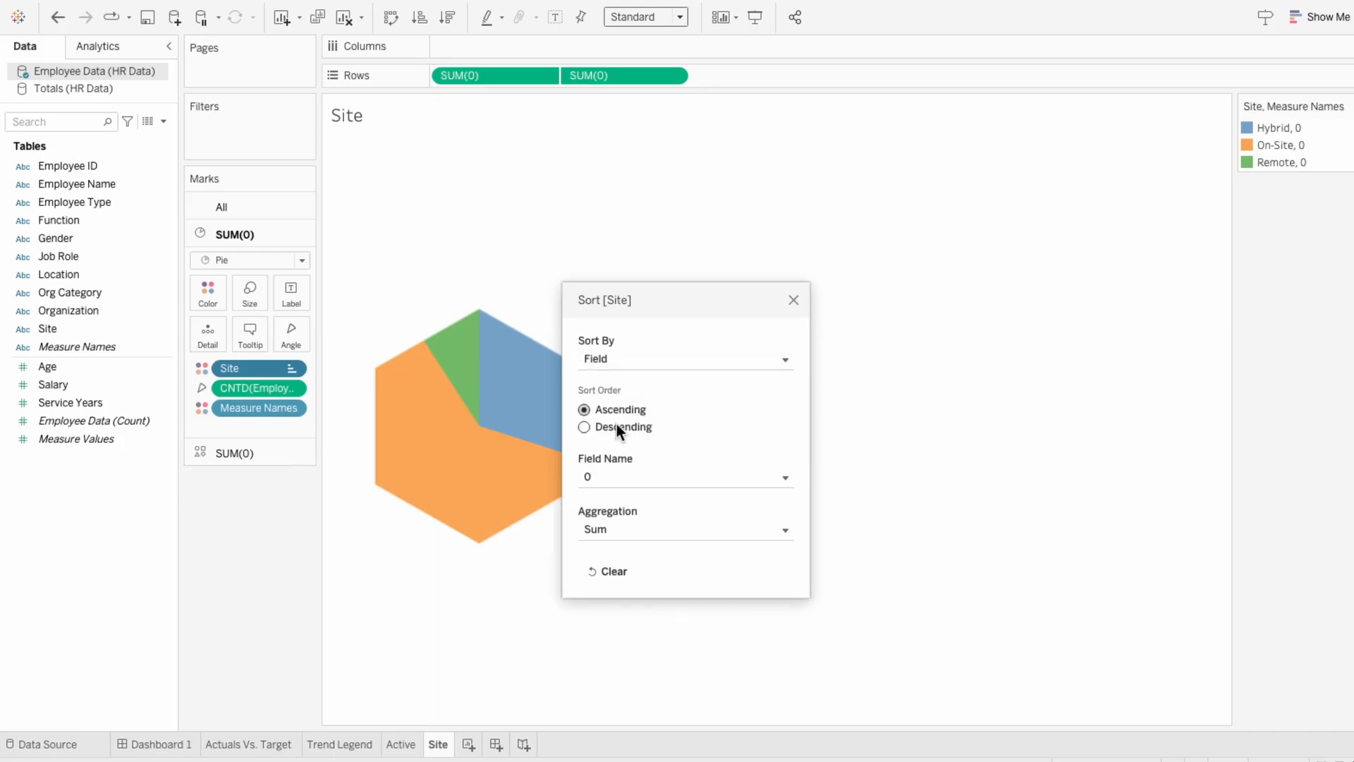
click(622, 477)
click(637, 585)
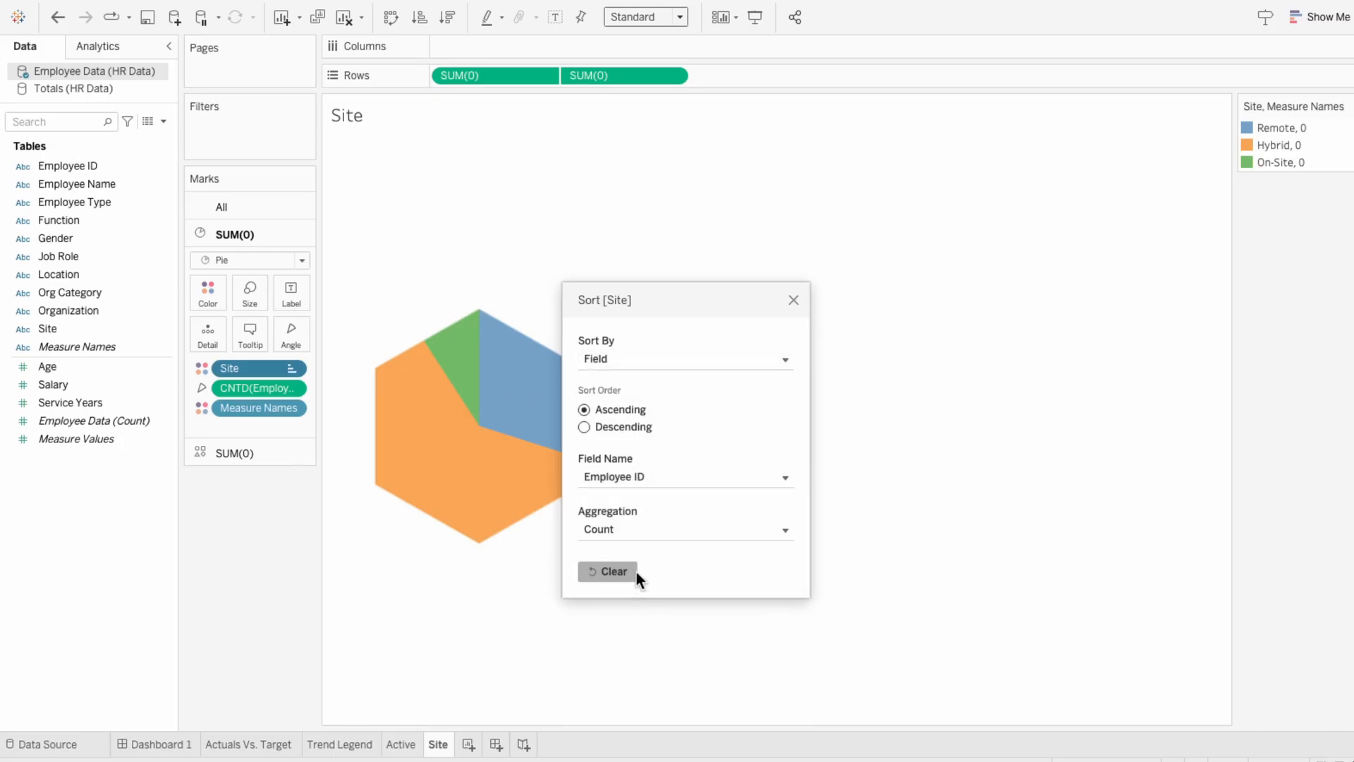
click(633, 530)
click(636, 558)
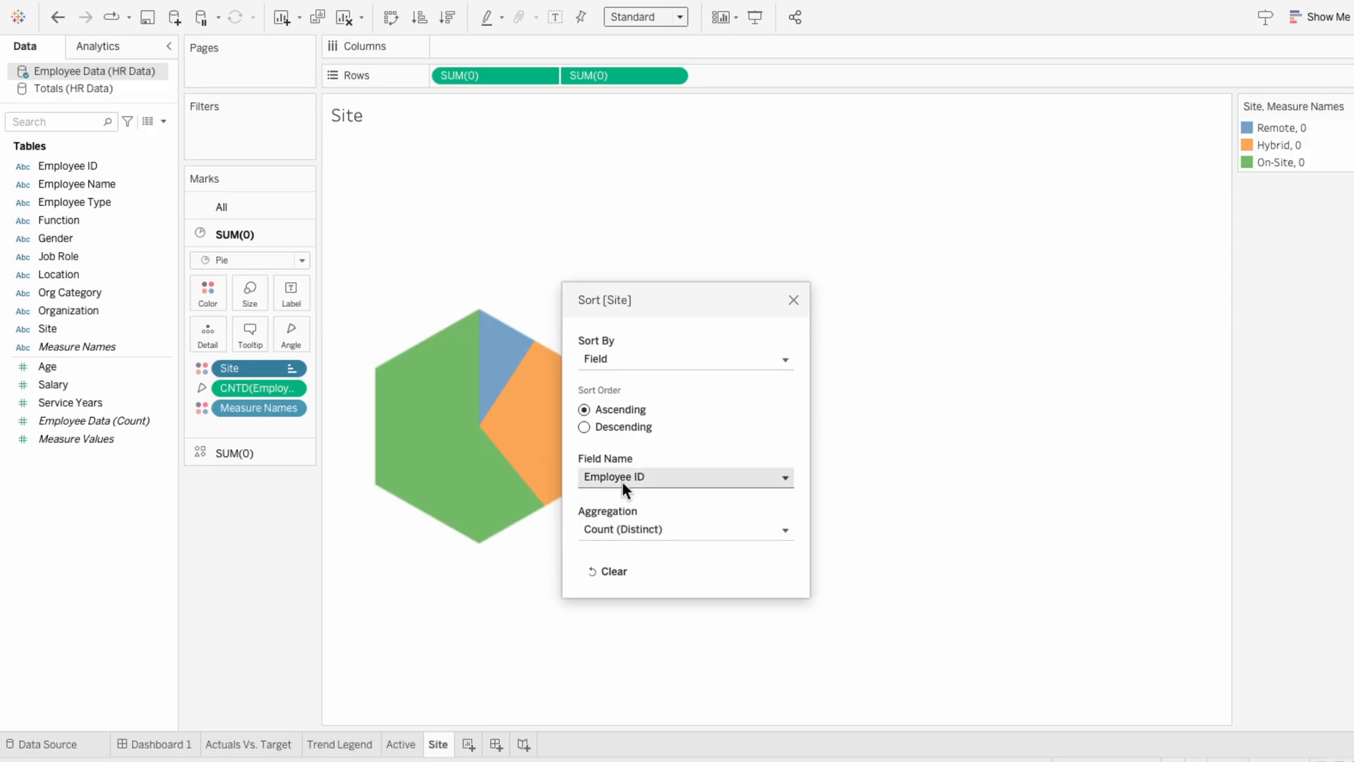
click(585, 426)
click(793, 300)
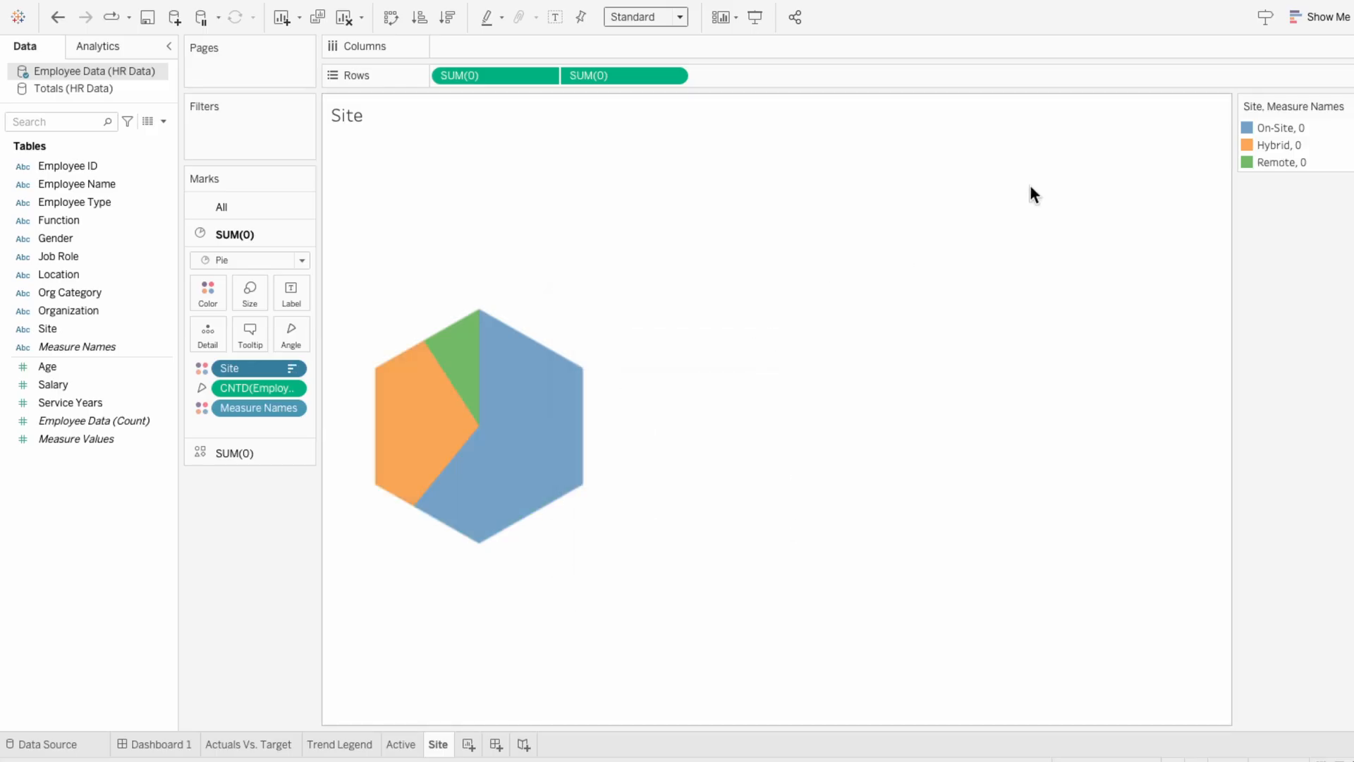
Step: Recolor the pie from the Blue palette: light blue for On-Site, medium blue for Hybrid and dark blue for Remote
click(1346, 107)
click(1347, 123)
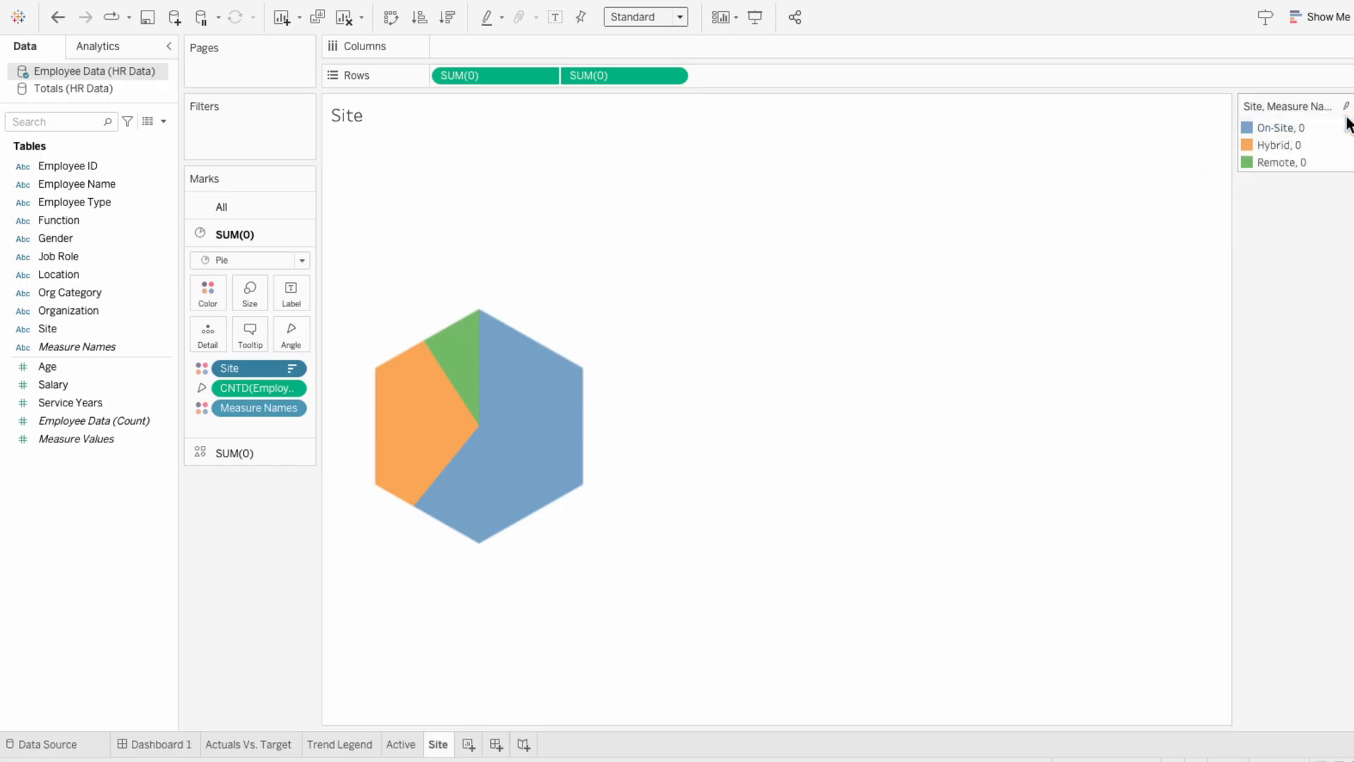
click(751, 251)
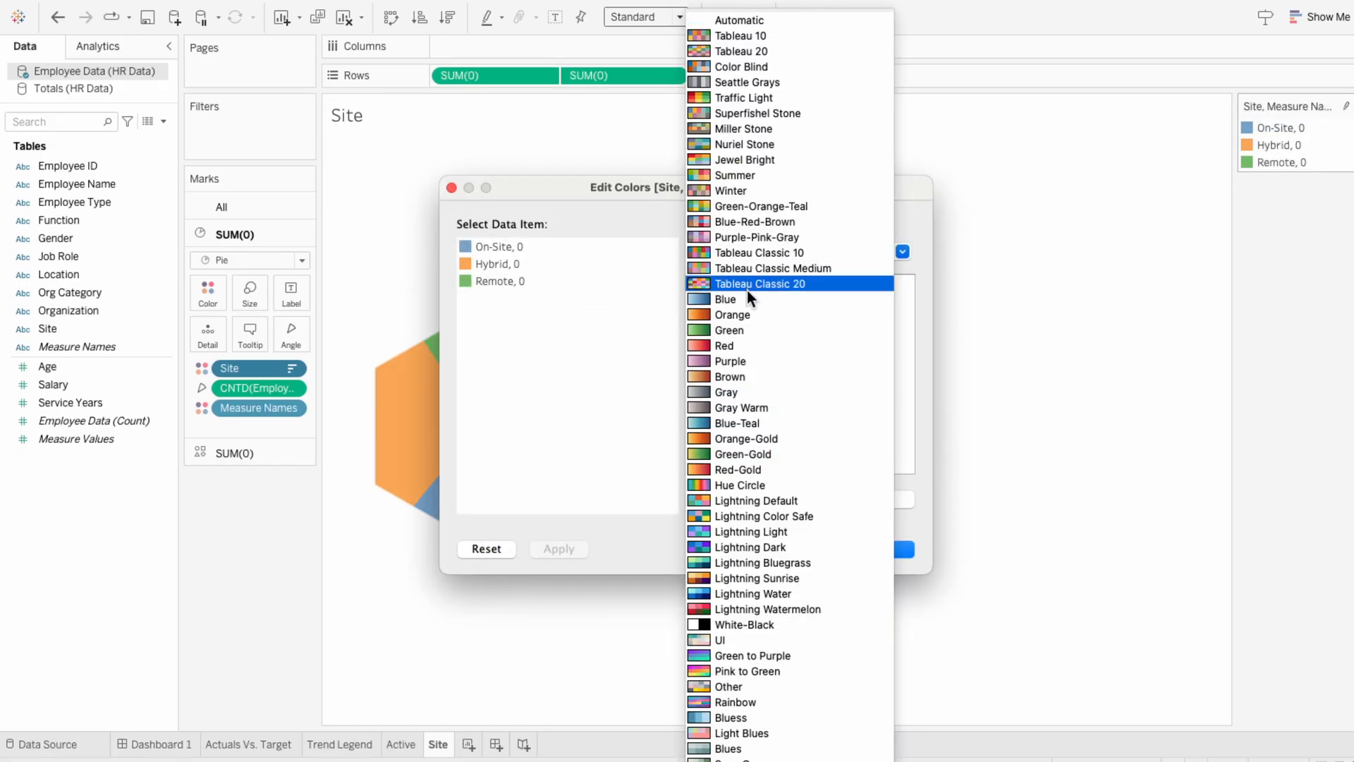
click(746, 293)
click(487, 246)
click(718, 299)
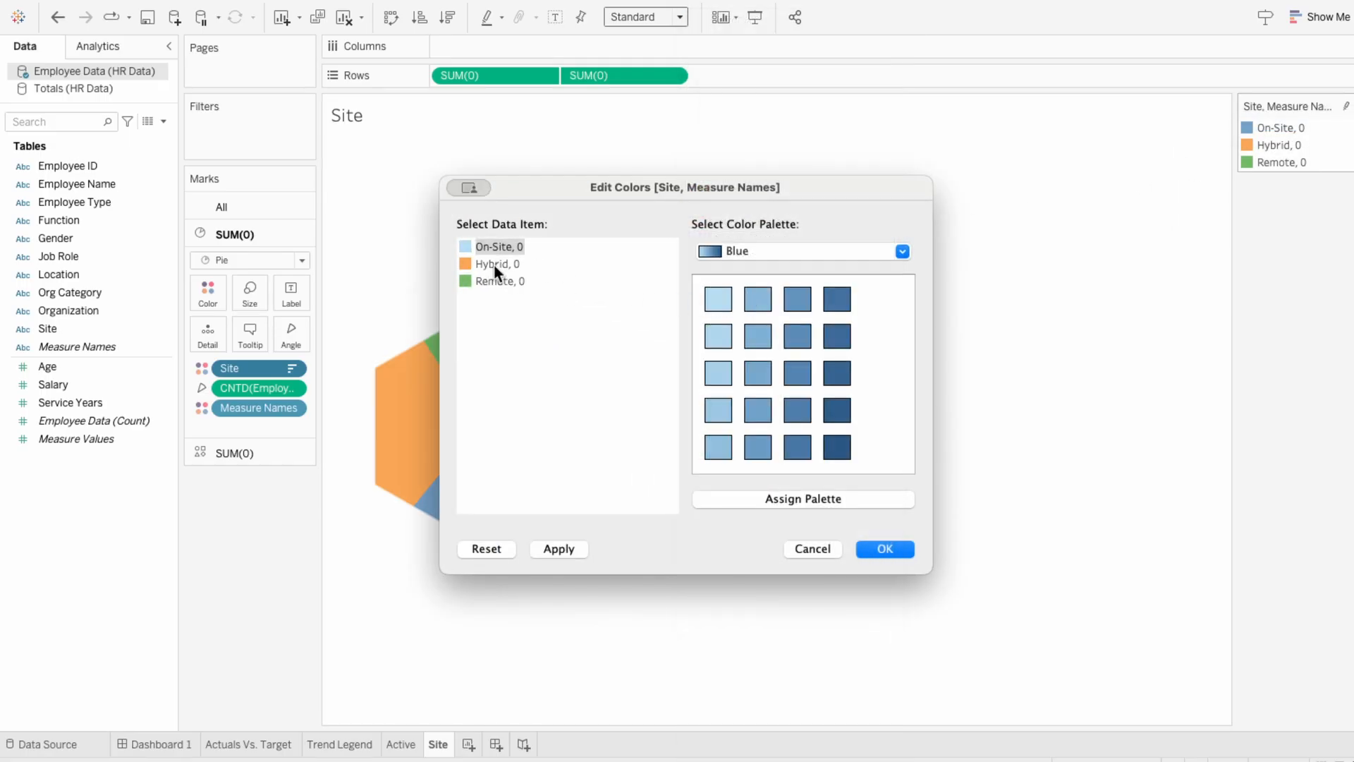
click(724, 381)
click(798, 447)
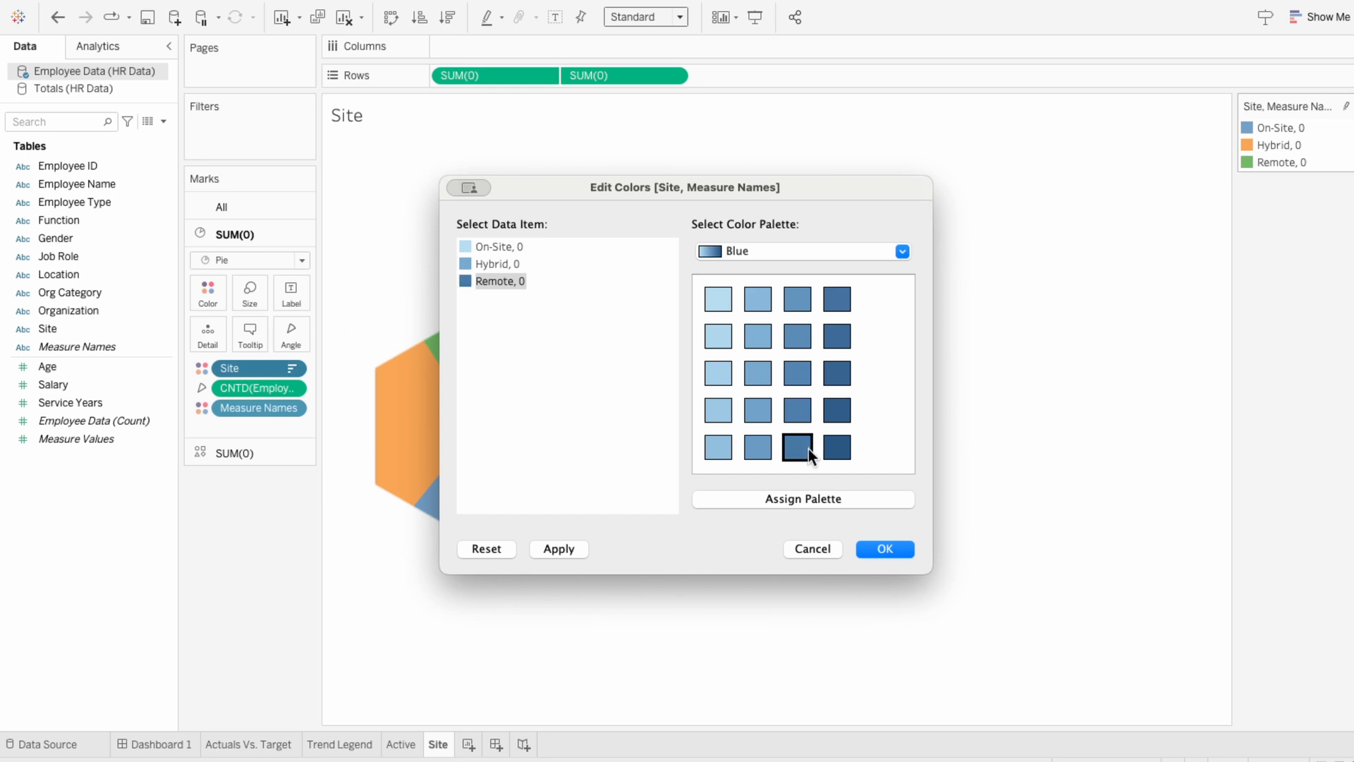
click(890, 548)
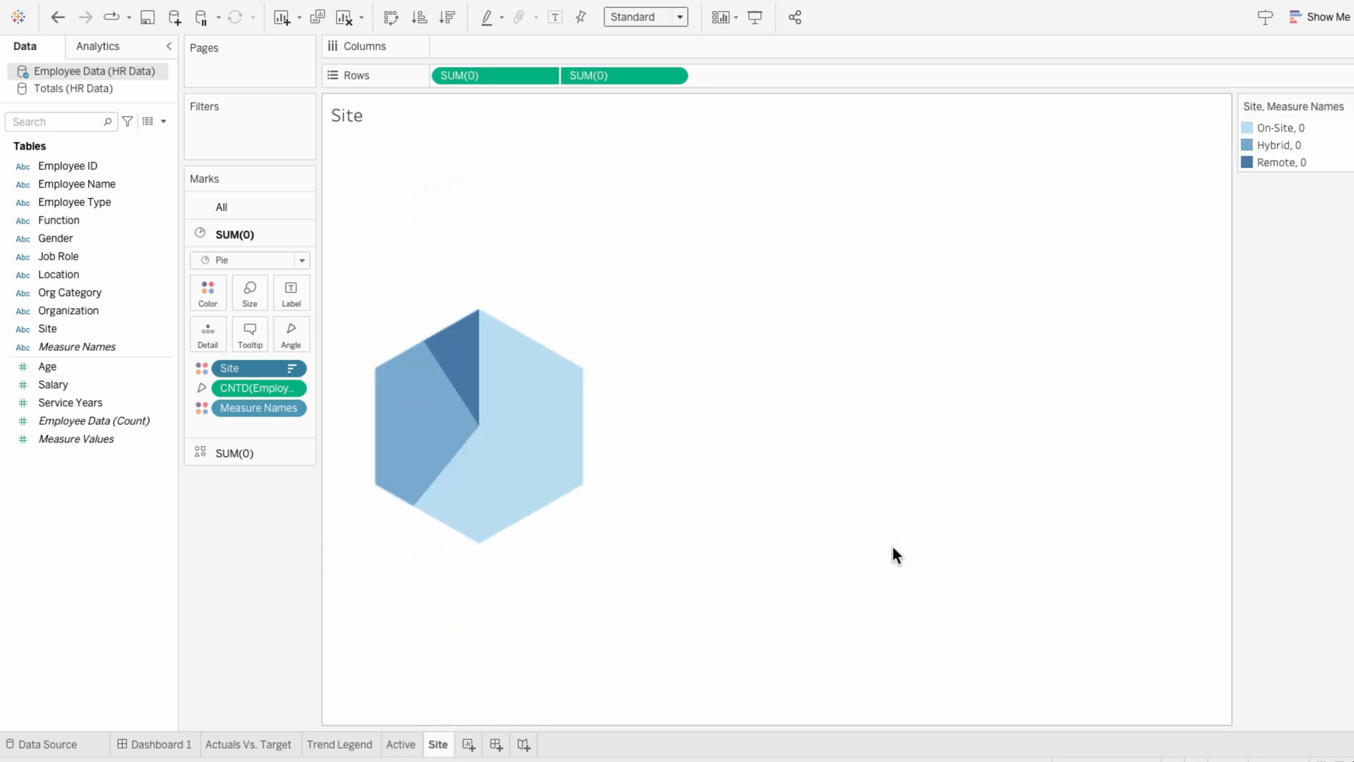
Step: Create a new worksheet named Site Legend
click(469, 745)
double_click(469, 746)
text(Site Legend)
key(Return)
Step: Place the Site field on Columns and add an ad hoc calculation of 0 to Rows
click(52, 335)
drag(52, 336, 471, 41)
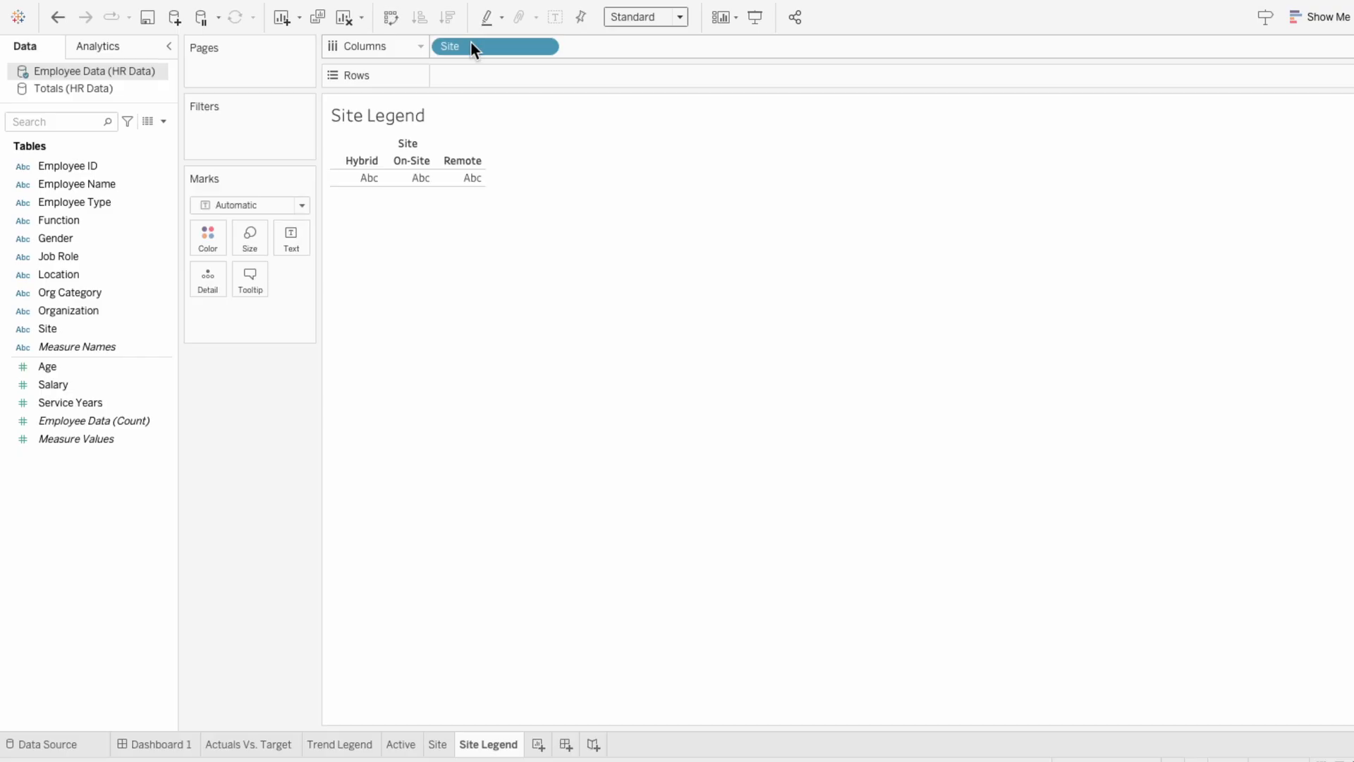
double_click(473, 75)
text(0)
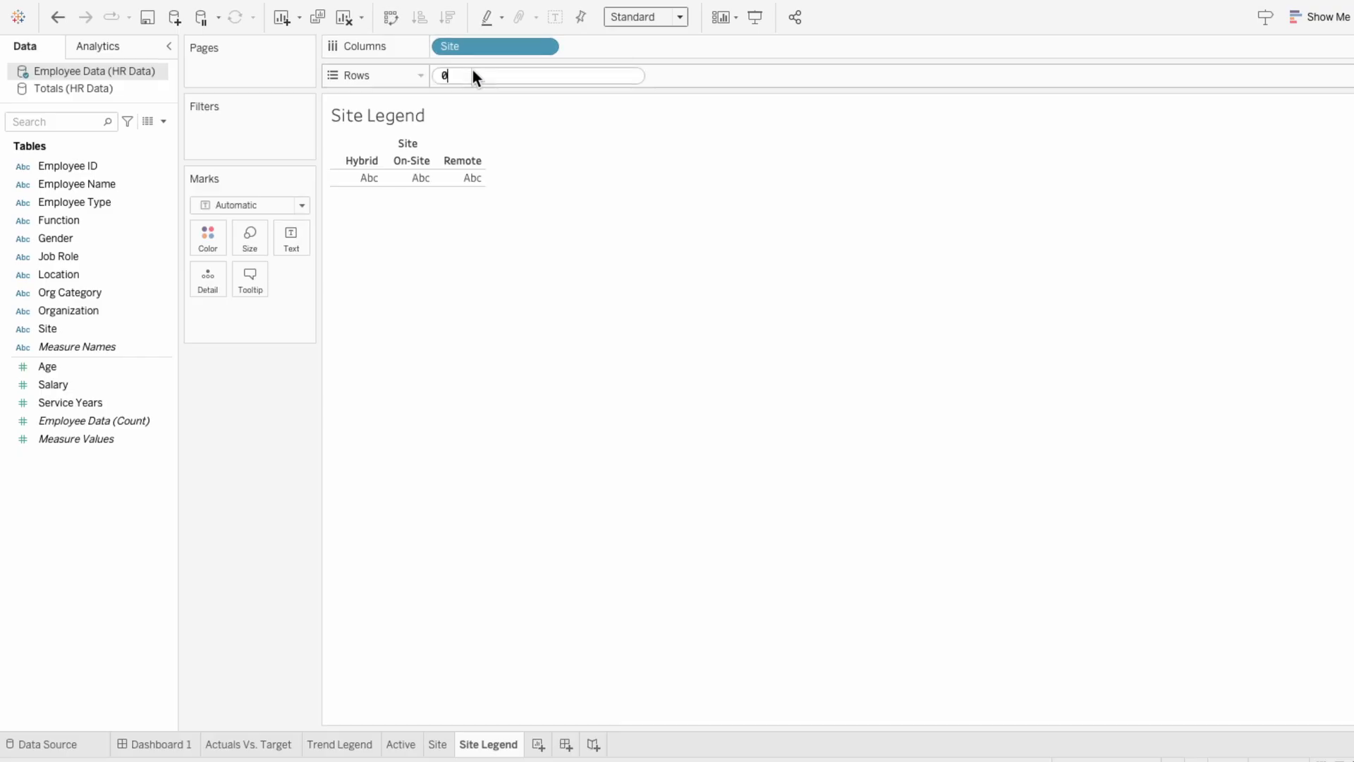
key(Return)
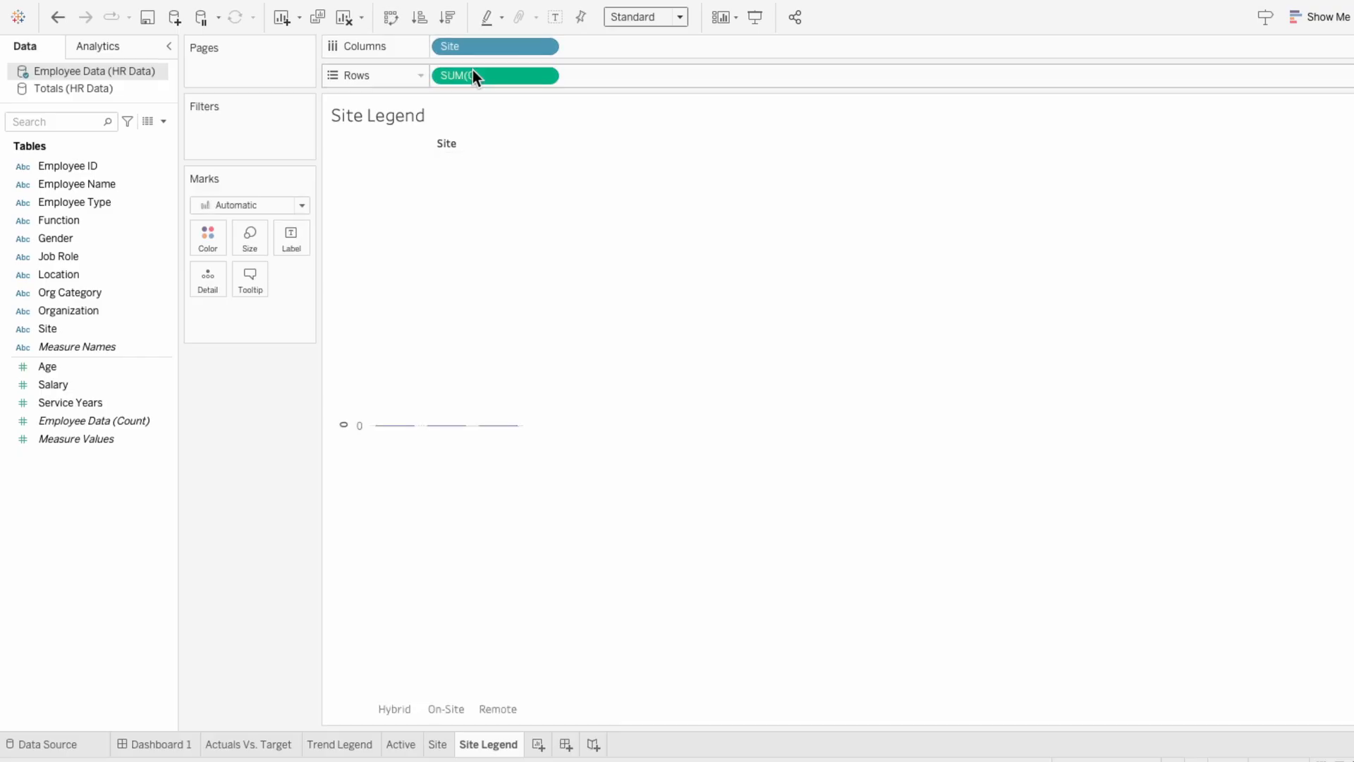
Step: Change the mark type to Shape using the solid black hexagon from My Shapes, and widen the Site columns
click(267, 203)
click(244, 344)
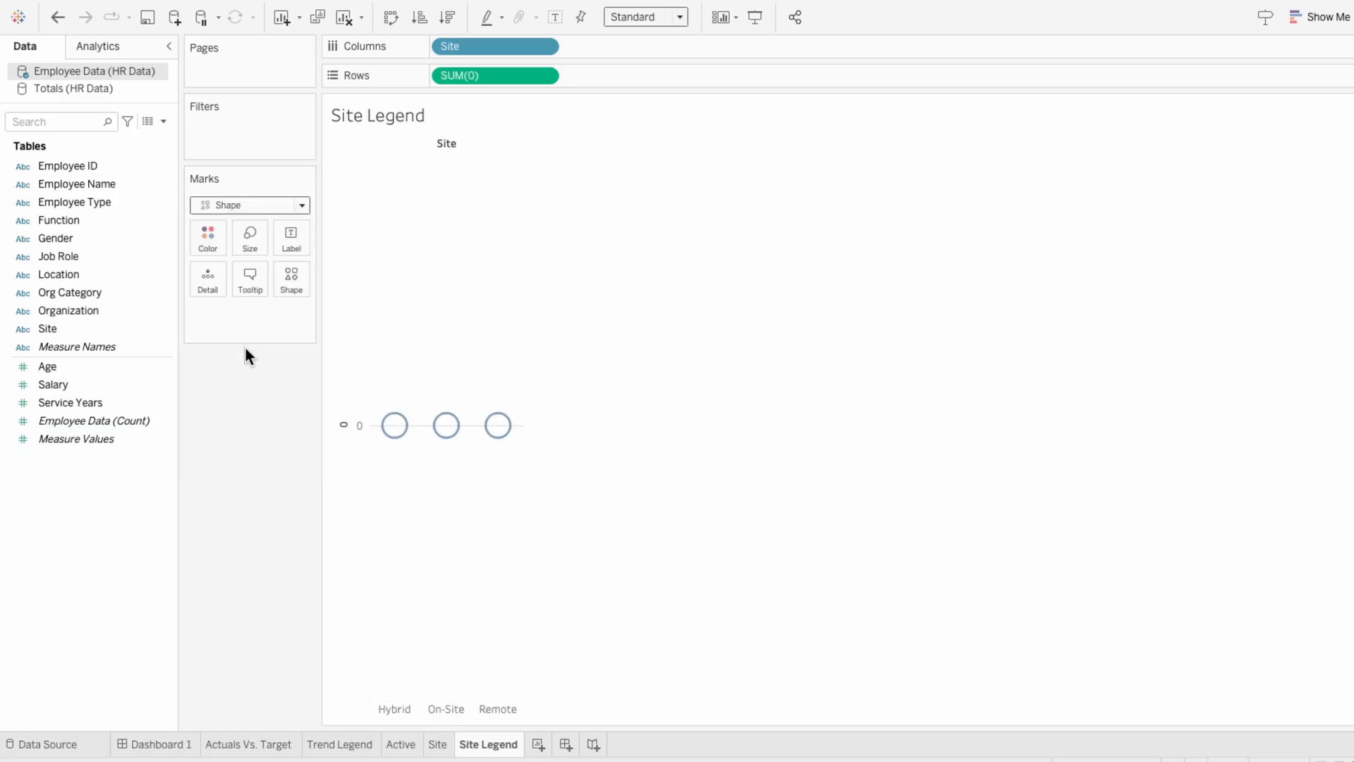
click(299, 283)
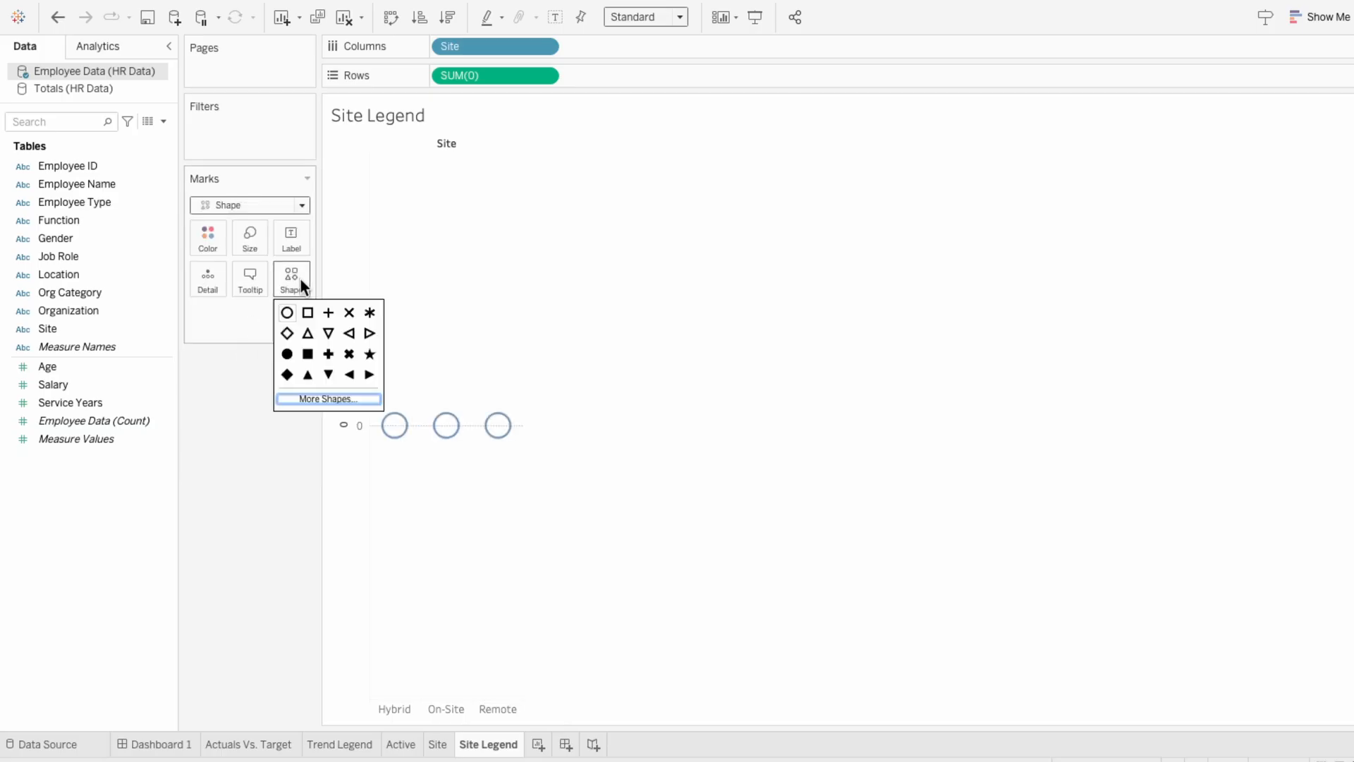
click(316, 397)
click(725, 256)
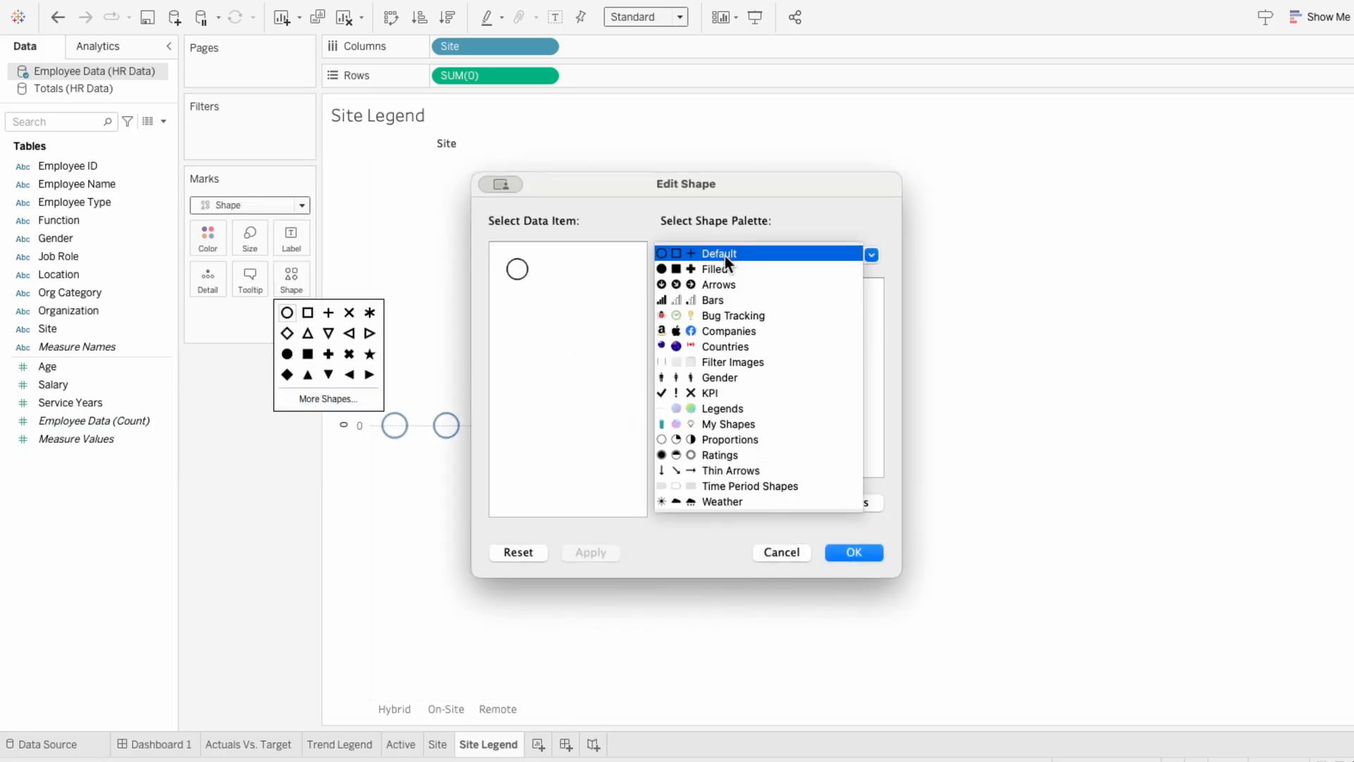
click(714, 421)
click(517, 269)
click(766, 450)
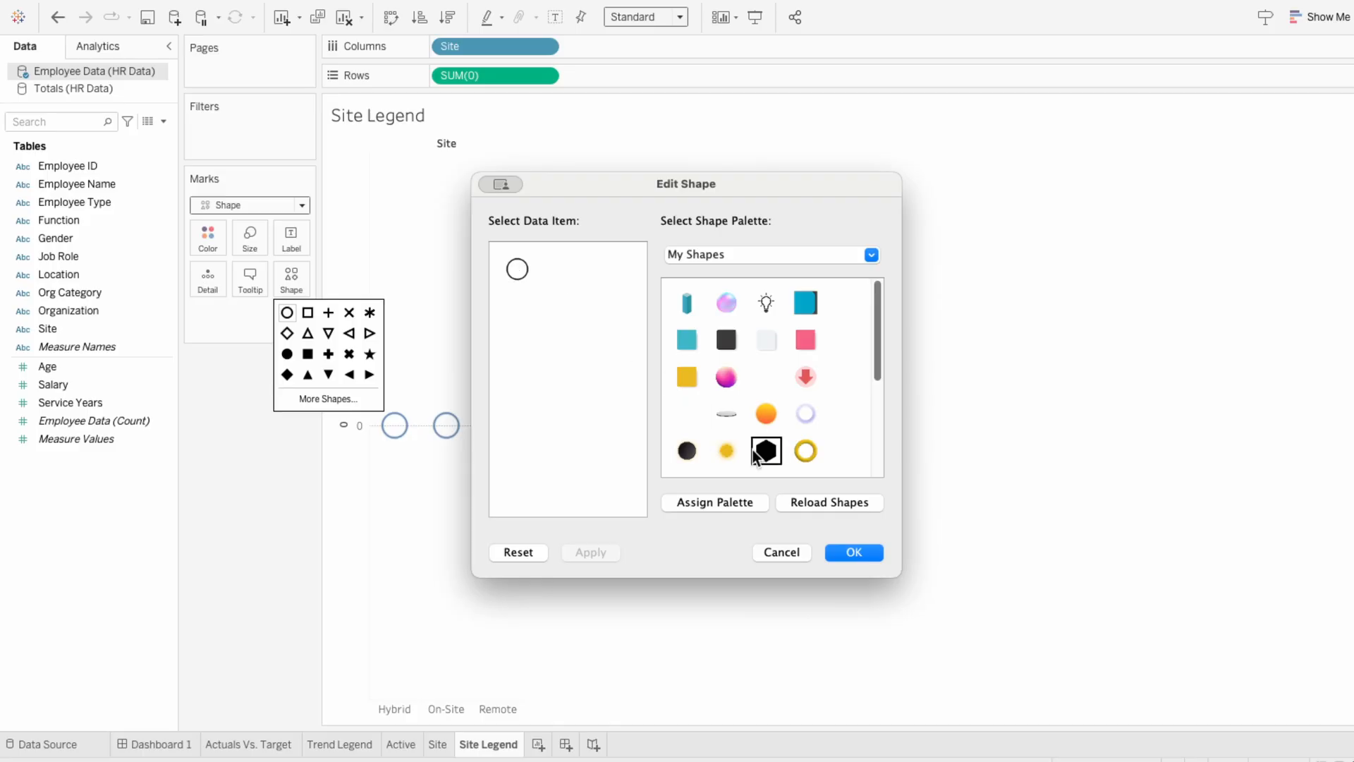
click(854, 553)
drag(523, 432, 705, 432)
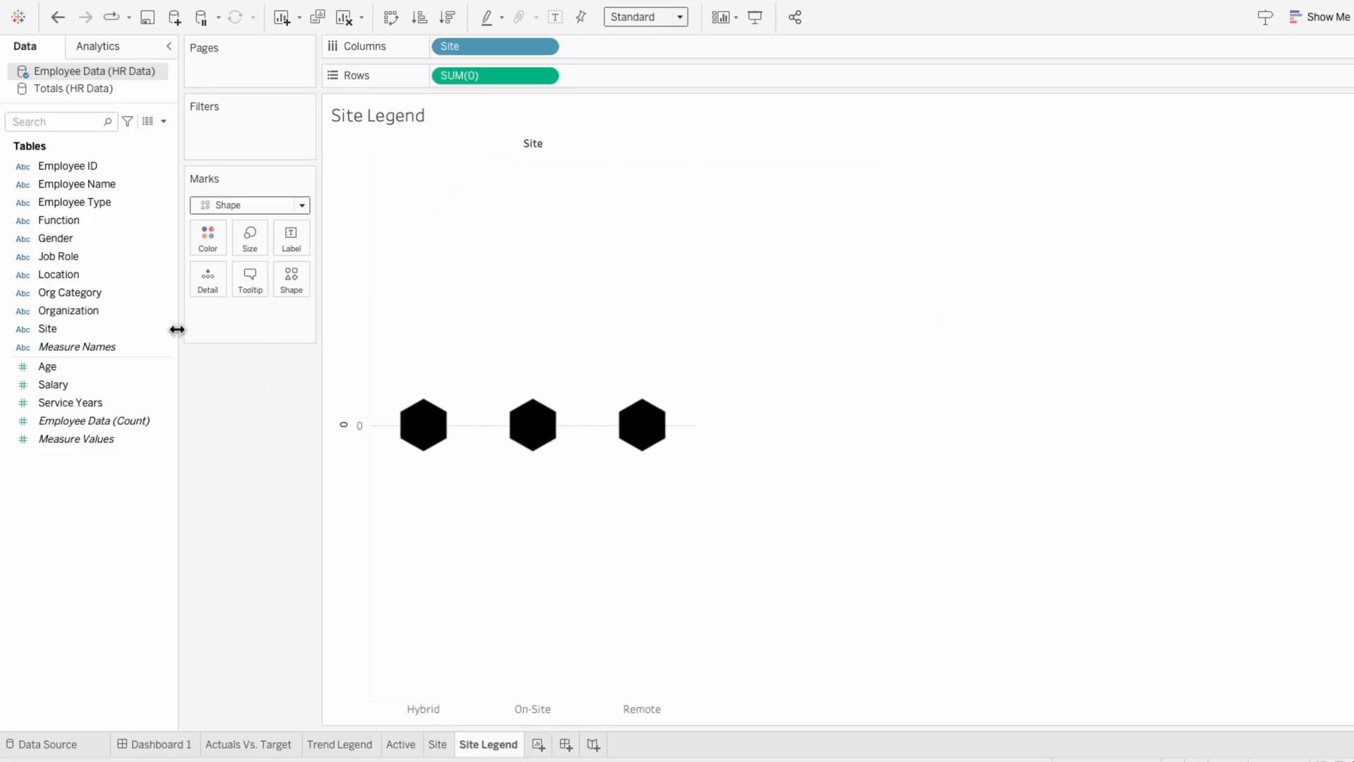
Step: Label the hexagons with the Site field and the distinct count of Employee ID
drag(133, 329, 283, 312)
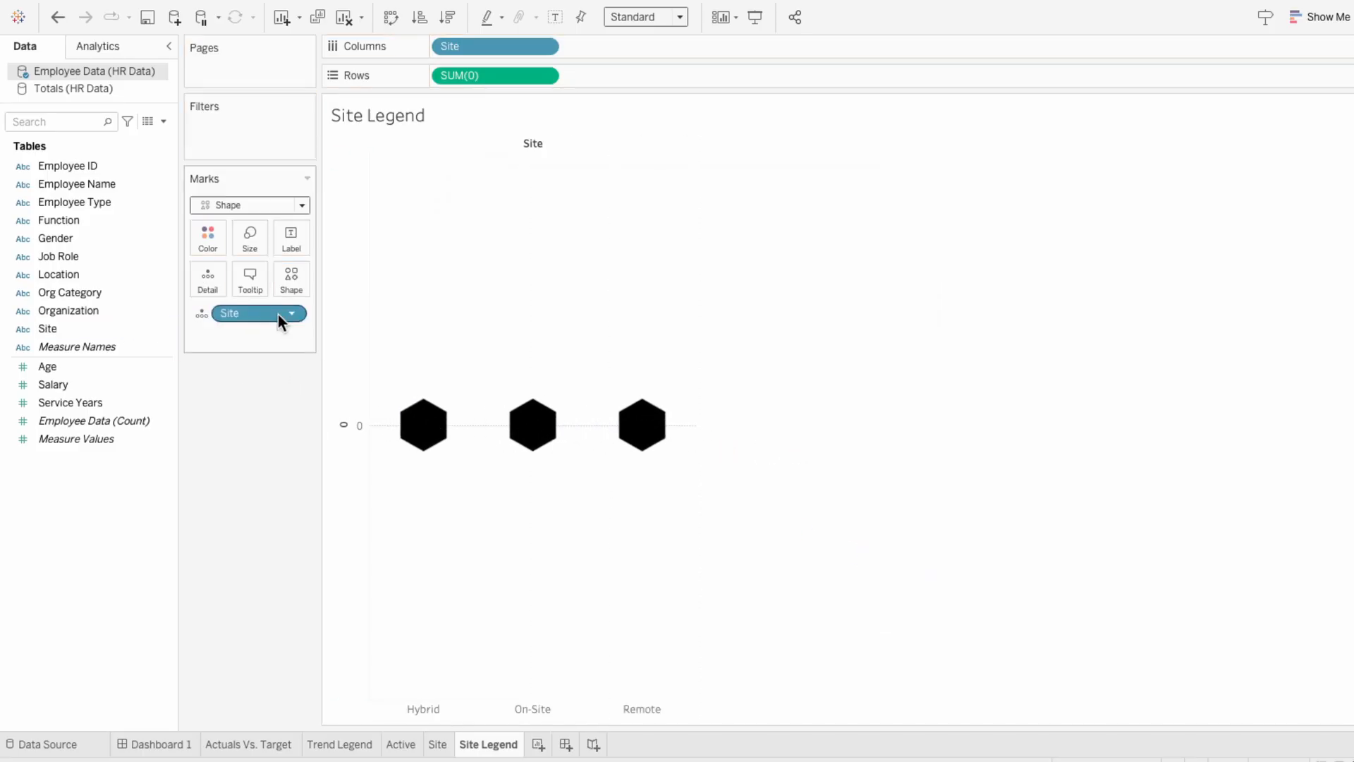
click(193, 316)
click(209, 353)
double_click(217, 334)
text(countd(emp)
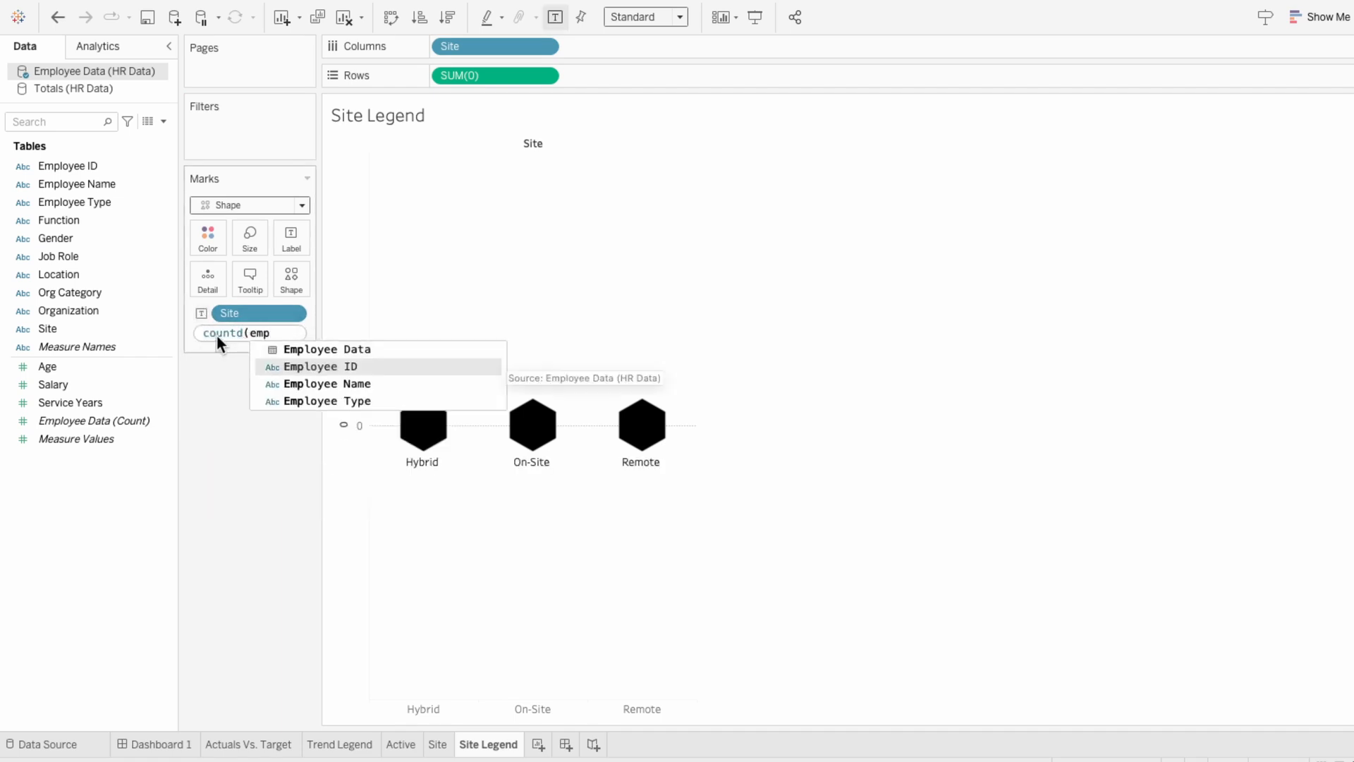
key(Return)
key(Return)
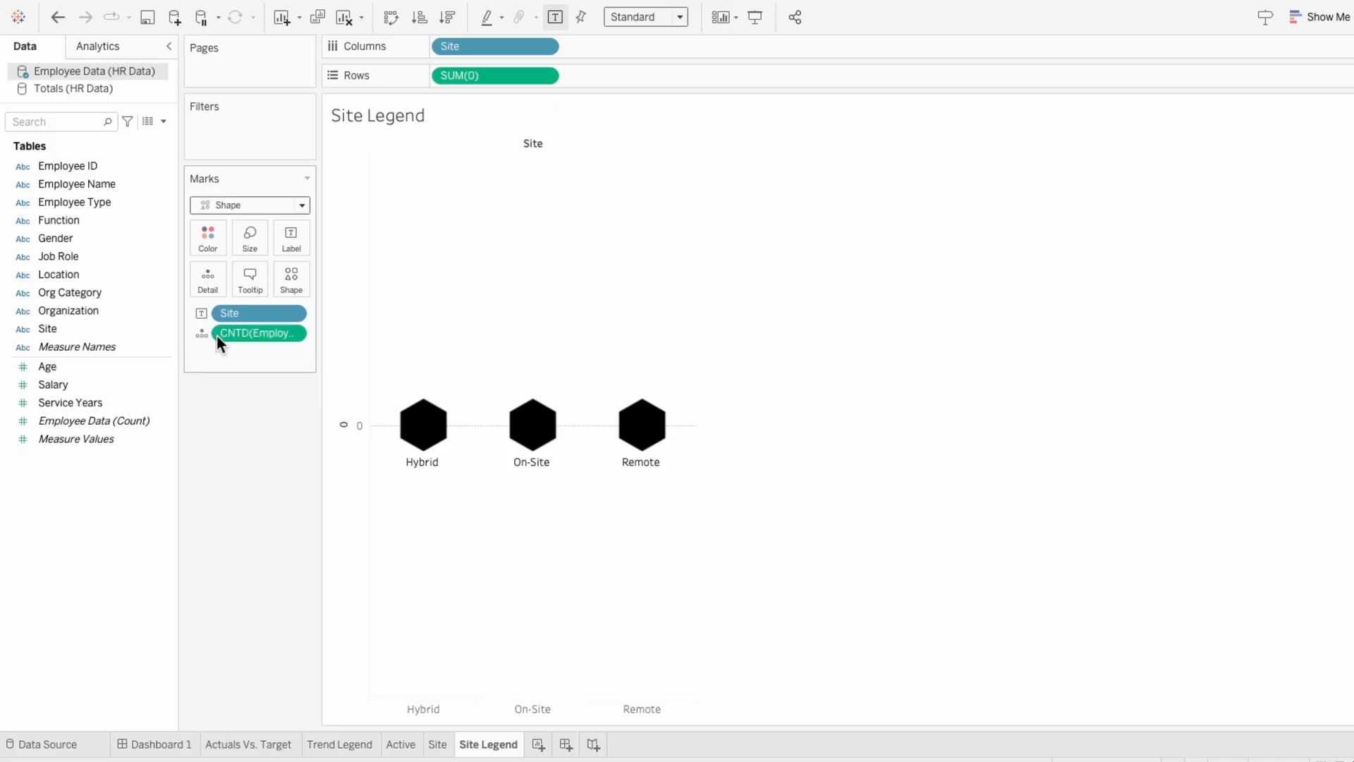
click(203, 333)
click(213, 362)
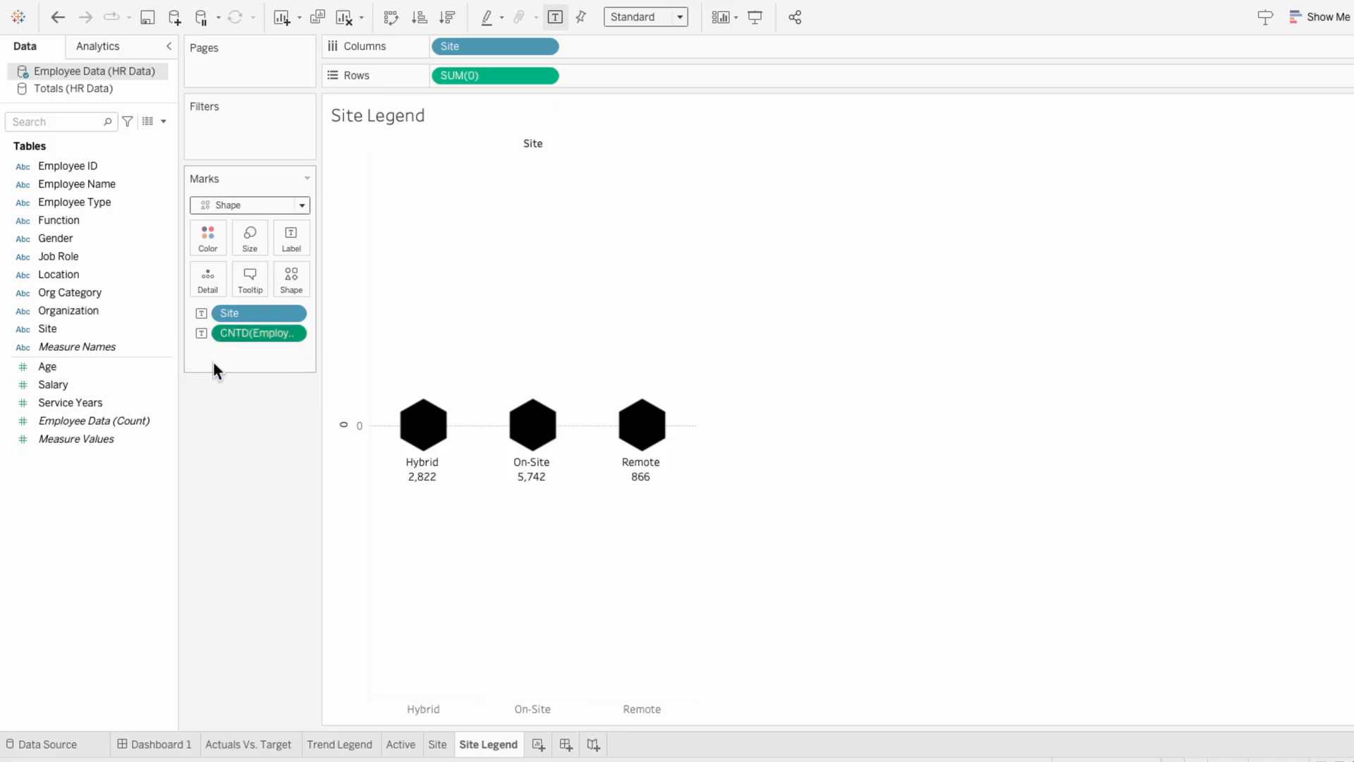
Step: Sort the Site field in descending order by the Count (Distinct) of Employee ID
right_click(243, 313)
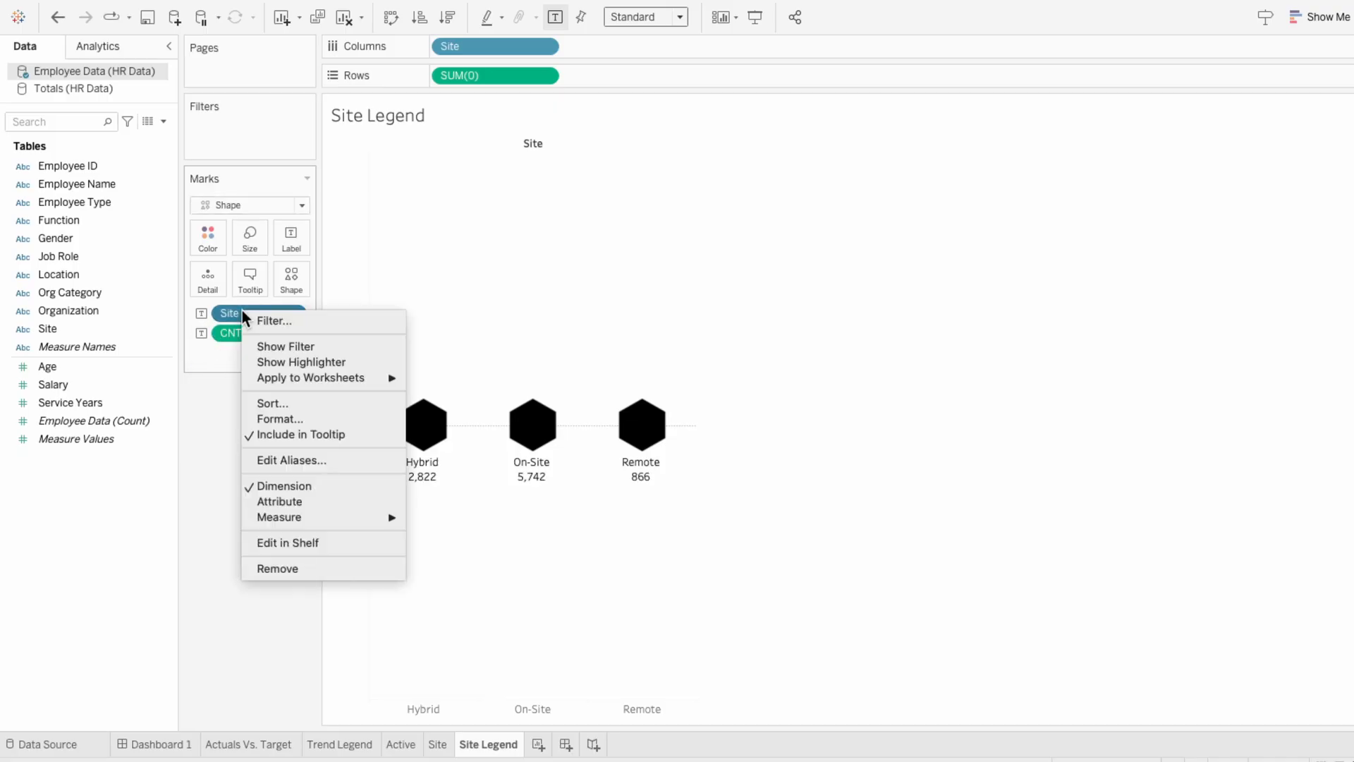
click(252, 399)
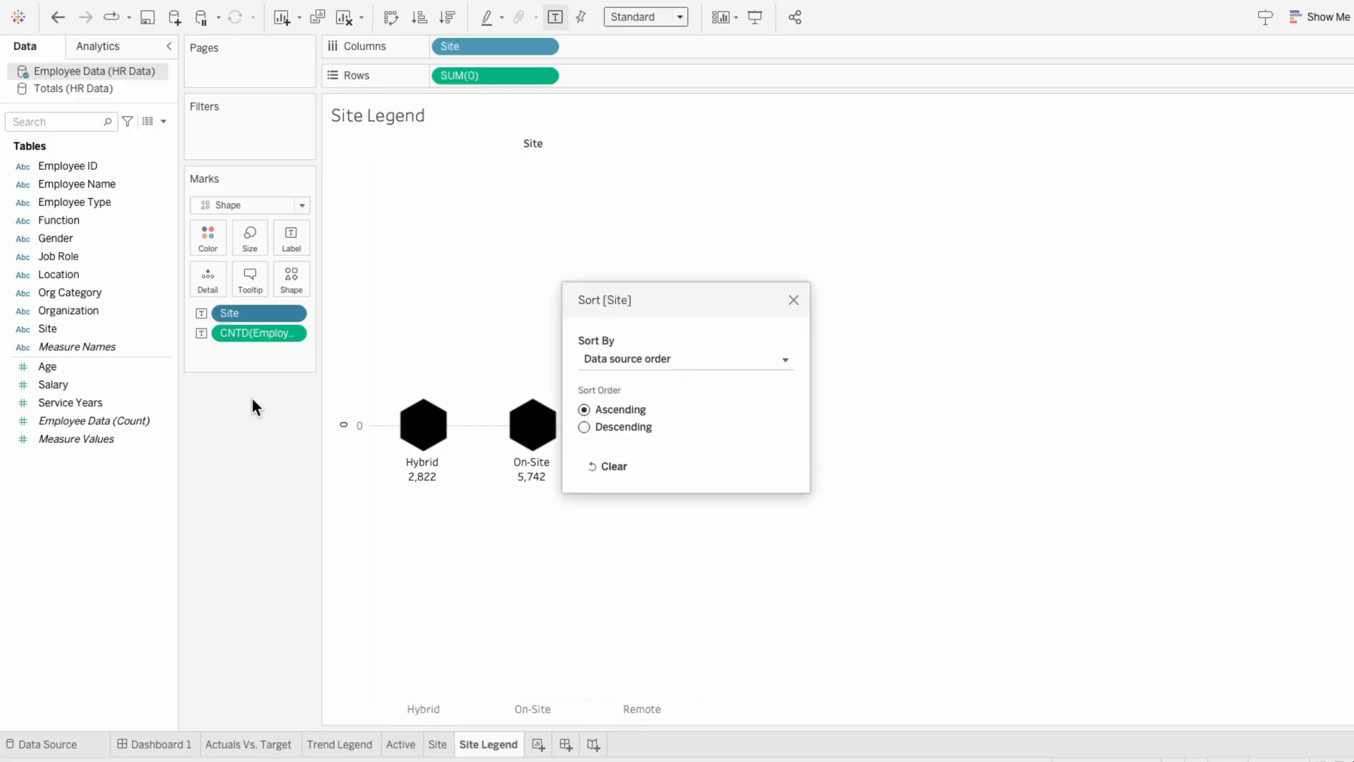
click(591, 357)
click(598, 406)
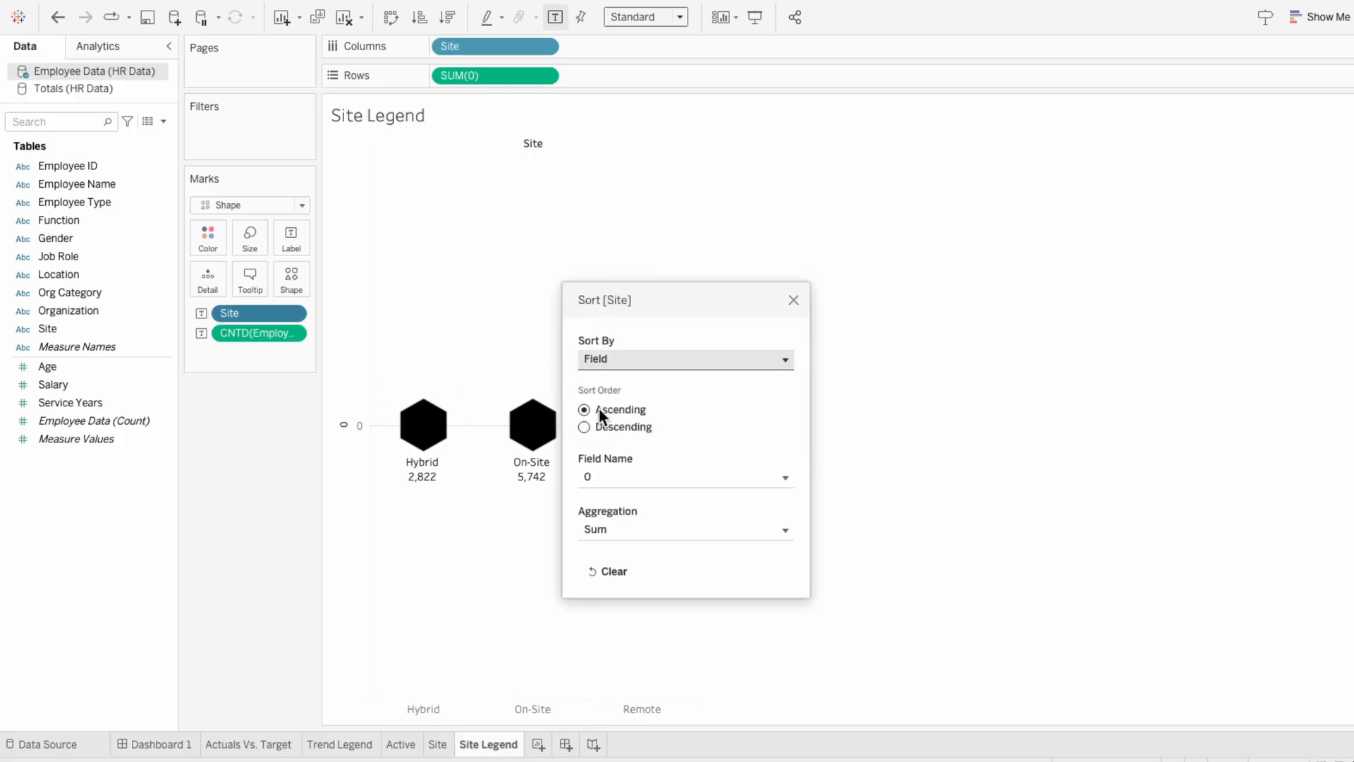
click(616, 474)
click(627, 569)
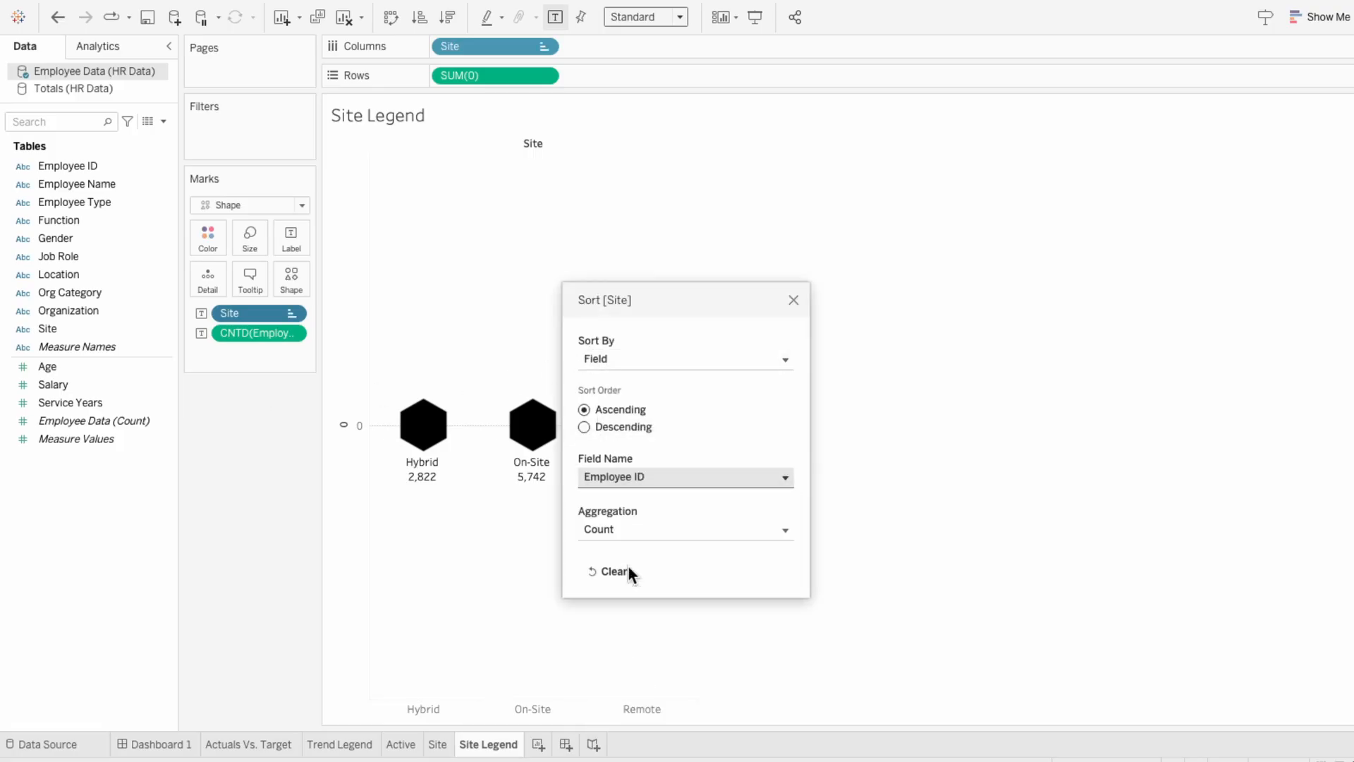
click(627, 528)
click(629, 559)
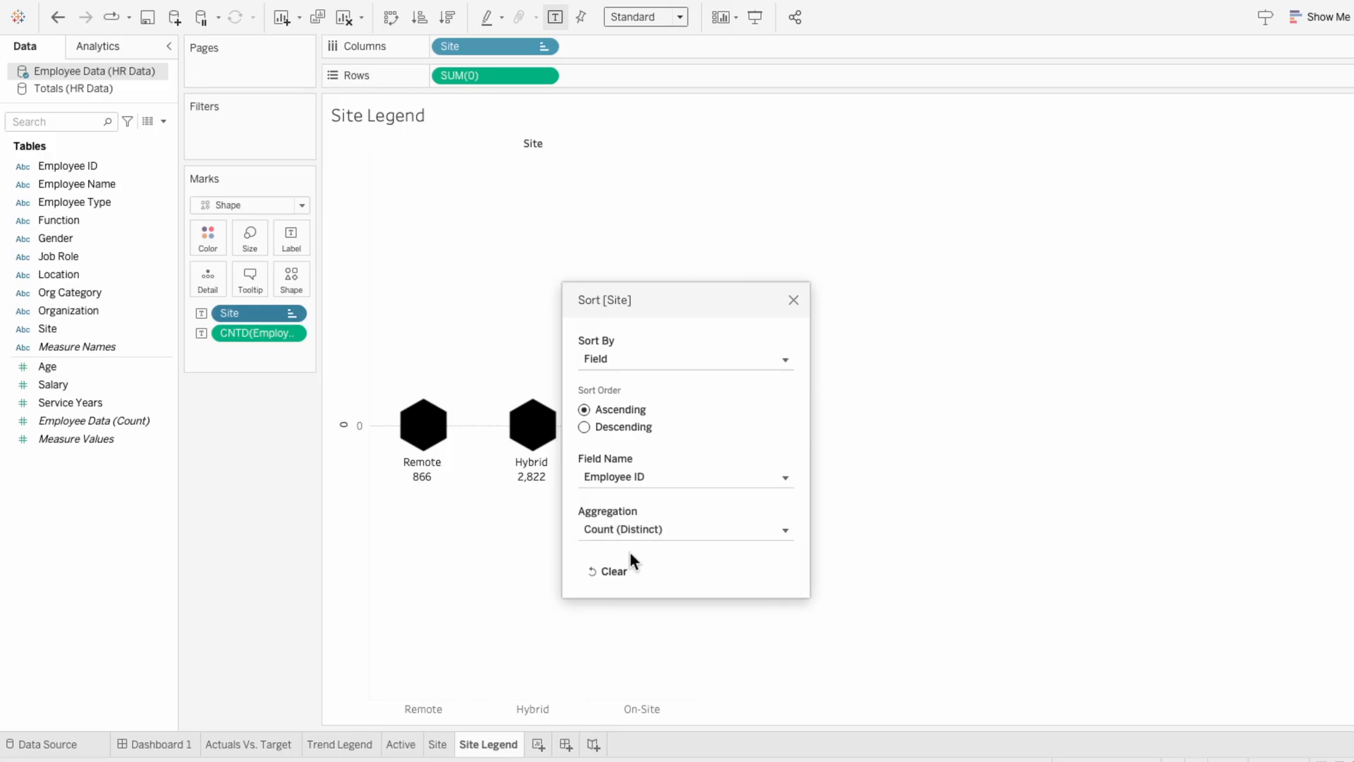
click(625, 430)
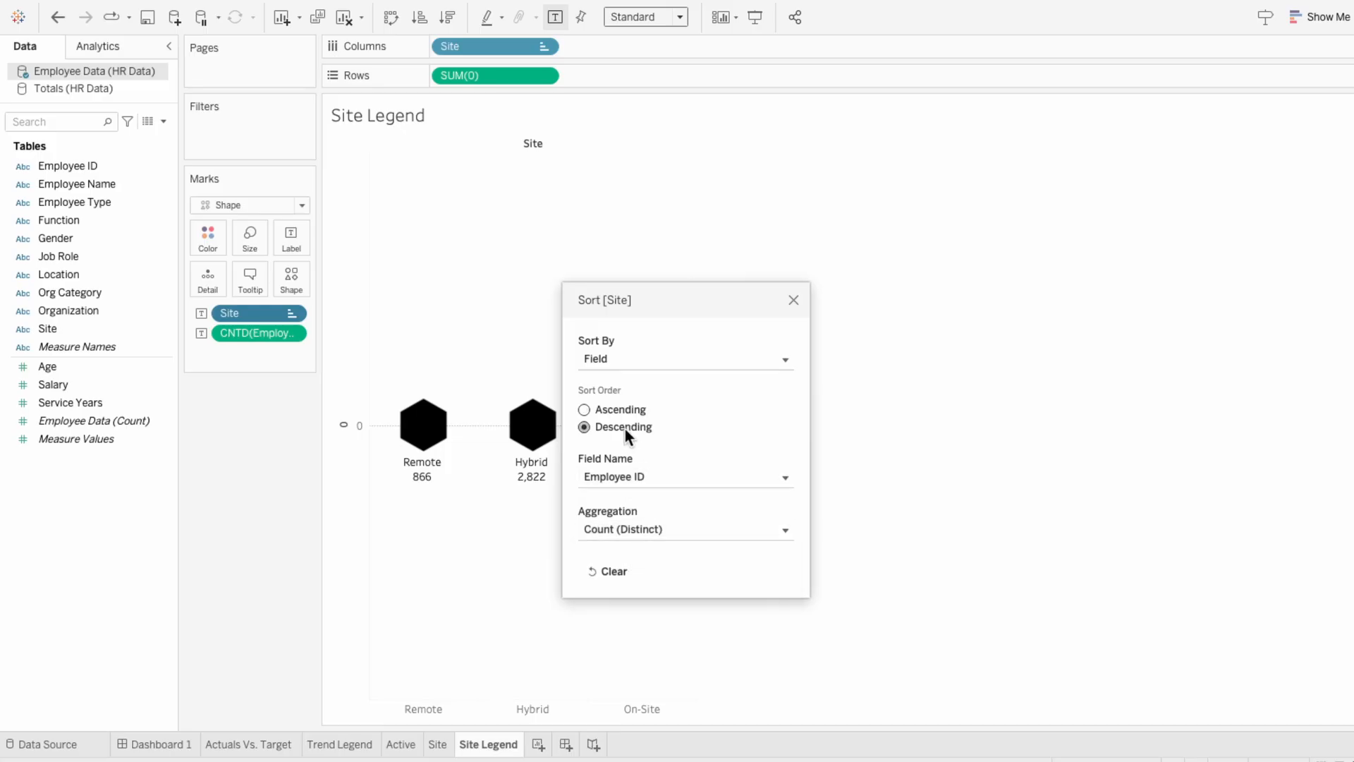
click(793, 299)
Step: Color the hexagons by the Site field
drag(95, 328, 223, 358)
click(201, 356)
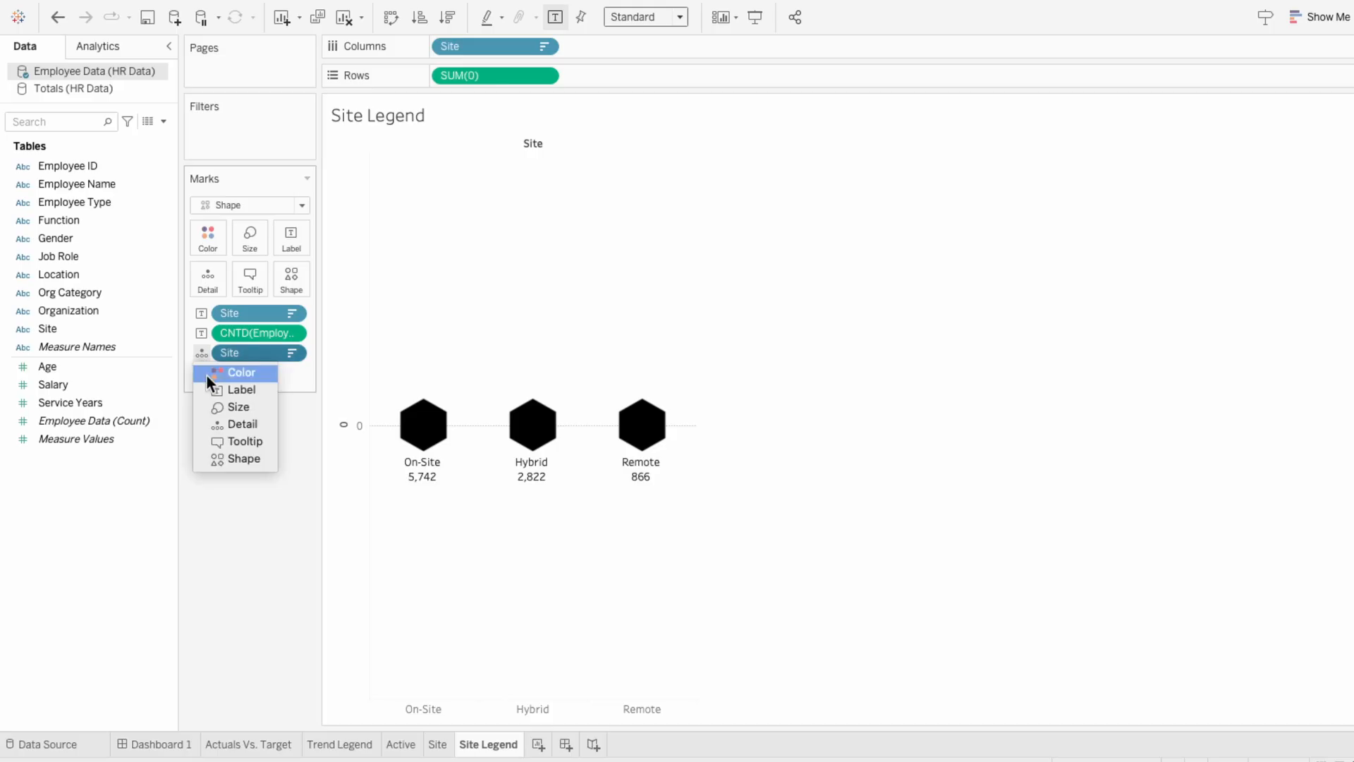
click(206, 374)
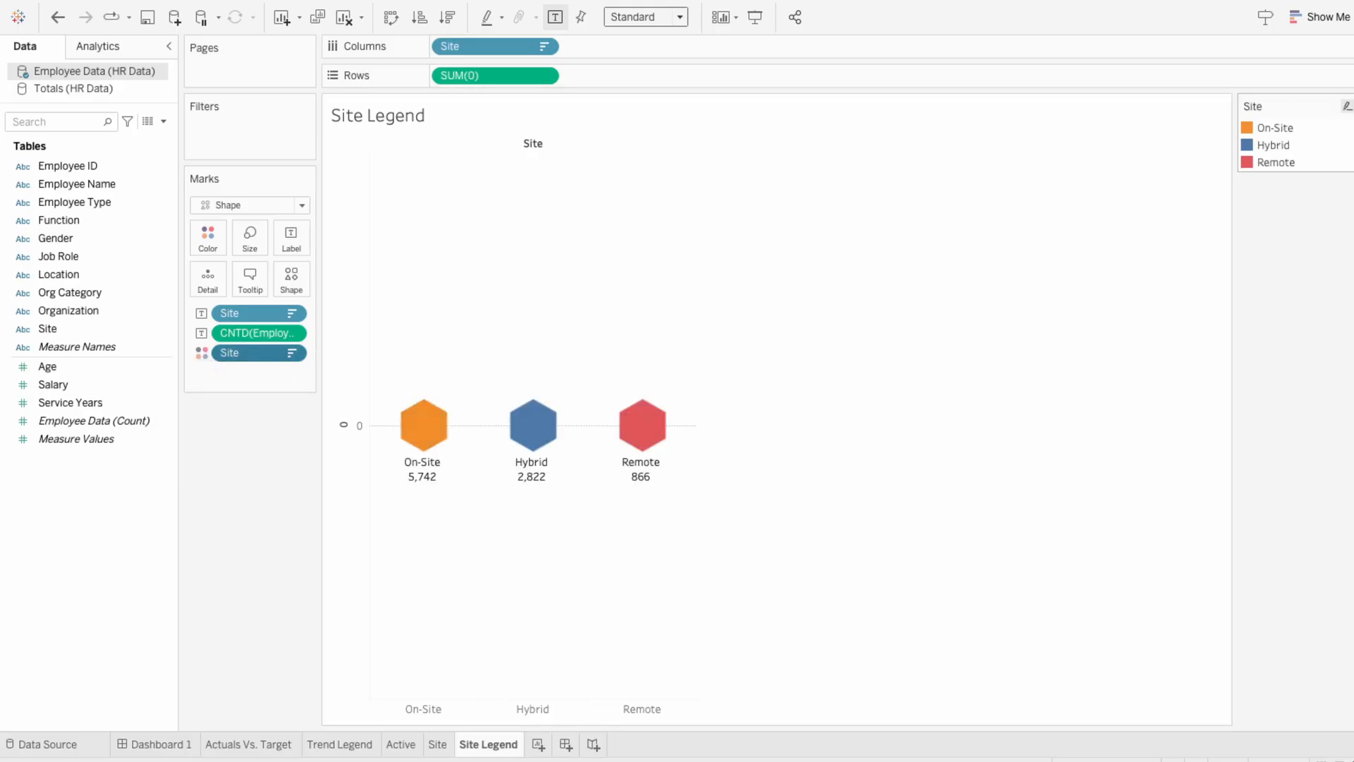
Step: Assign Blue palette shades to the sites: light blue for On-Site, medium blue for Hybrid and dark blue for Remote
click(1347, 106)
click(1347, 123)
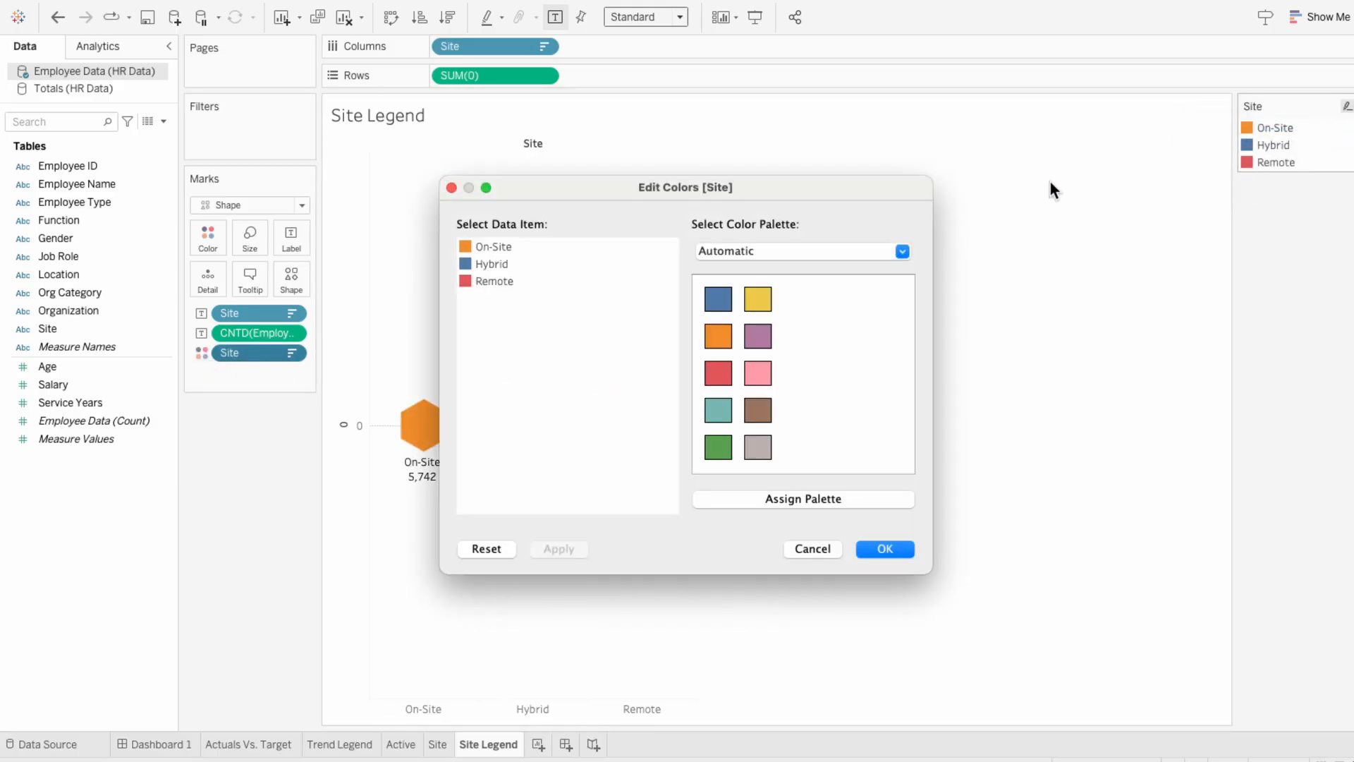
click(763, 255)
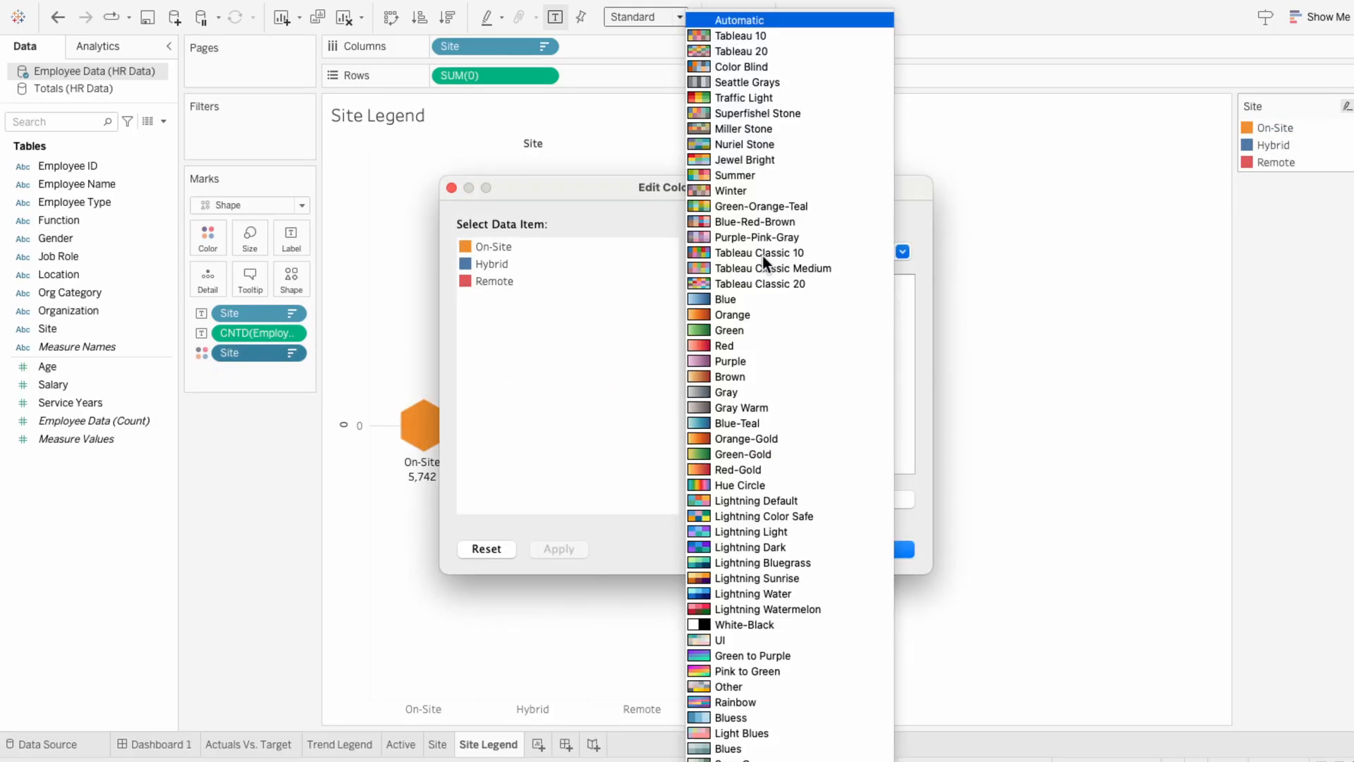
click(754, 294)
click(719, 299)
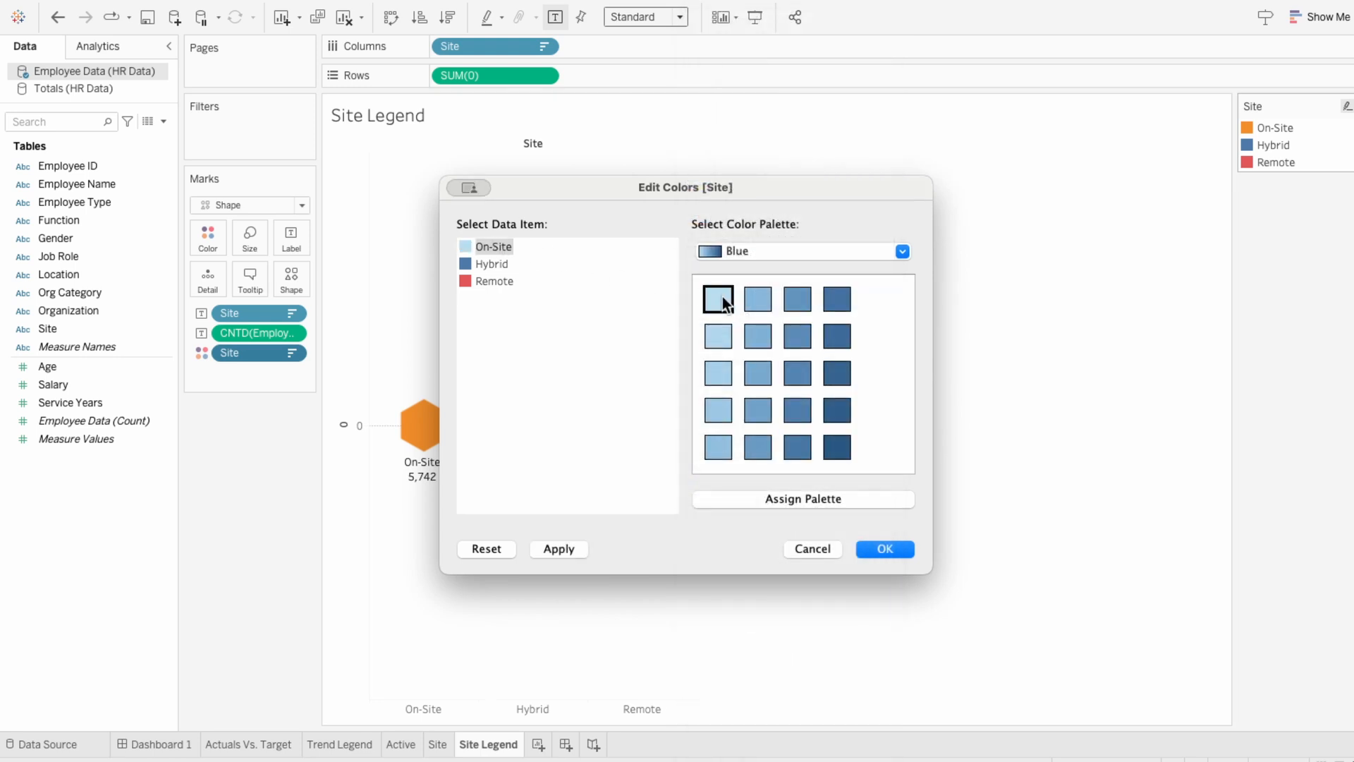
click(757, 410)
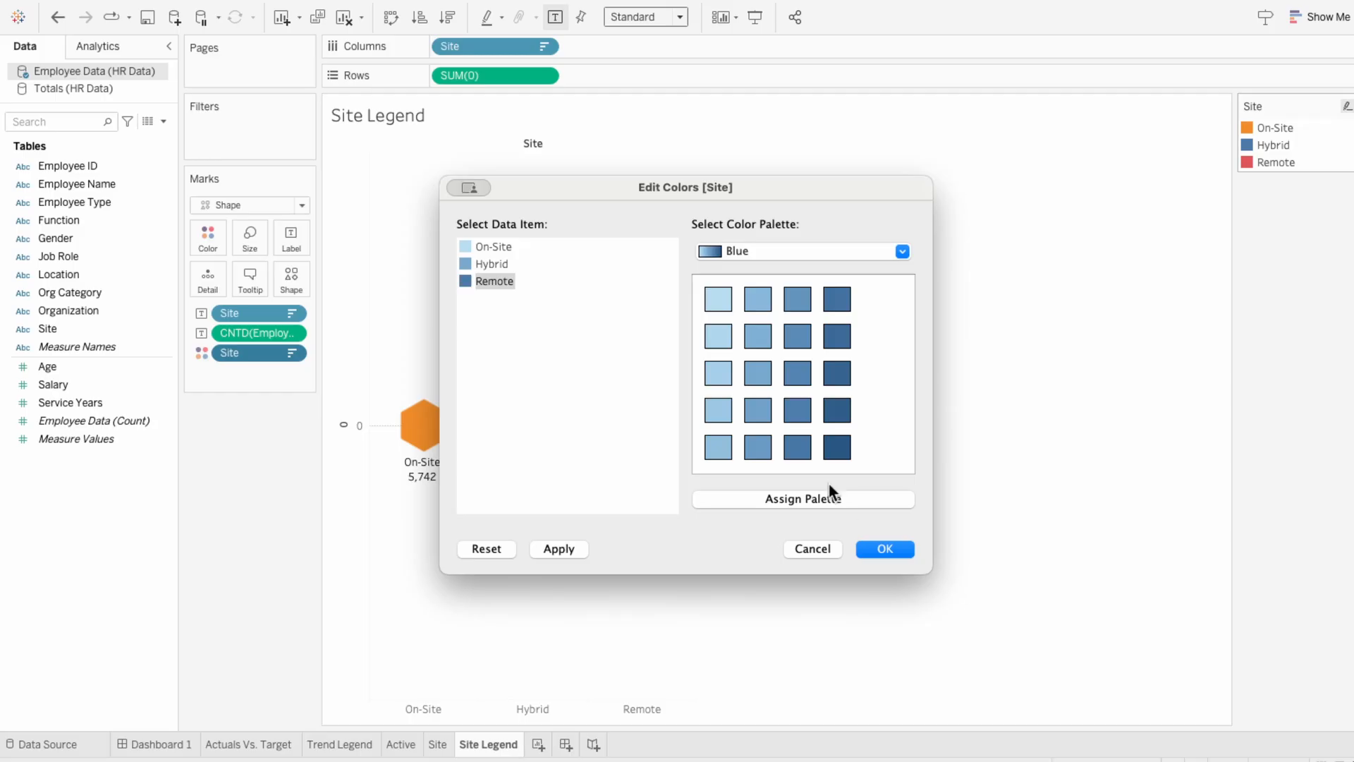
click(876, 548)
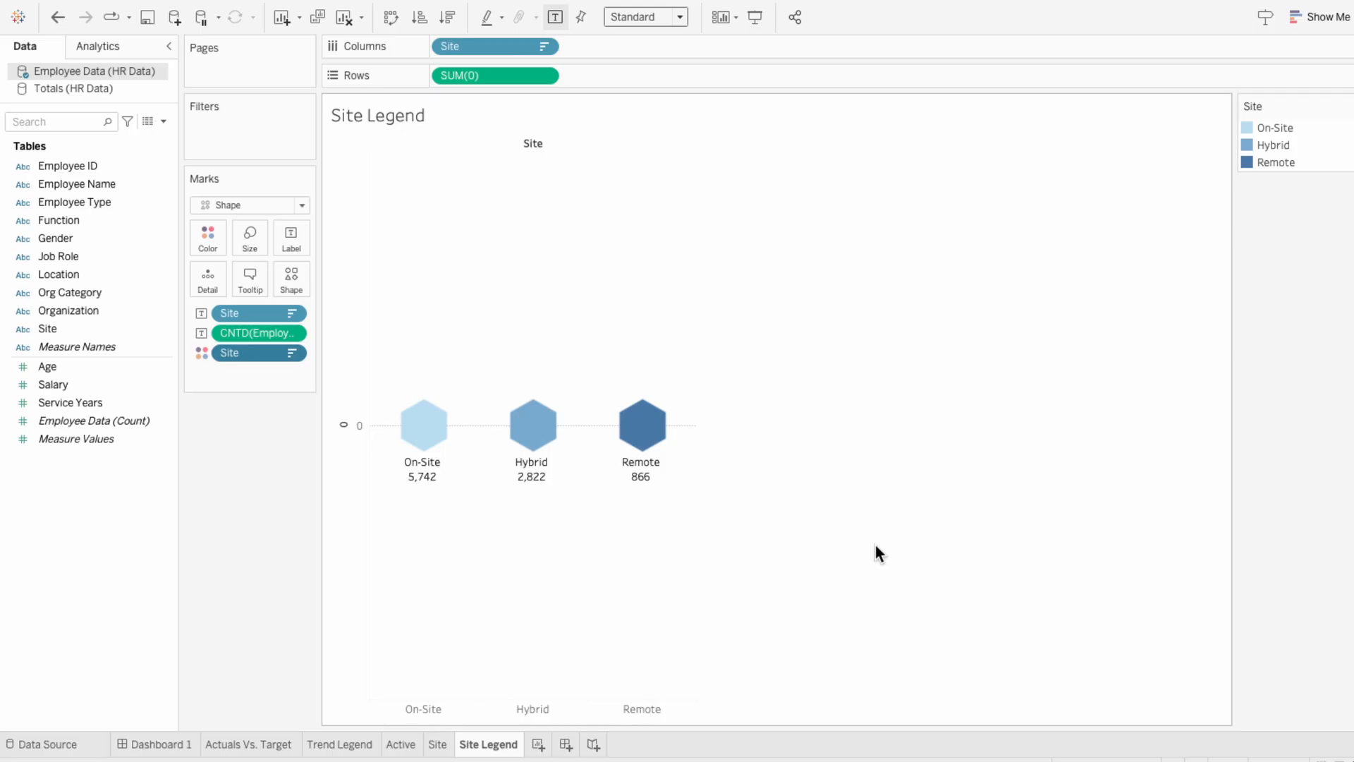
Step: Hide the Site column headers and field label, and set the worksheet's default shading to None
right_click(530, 709)
click(544, 655)
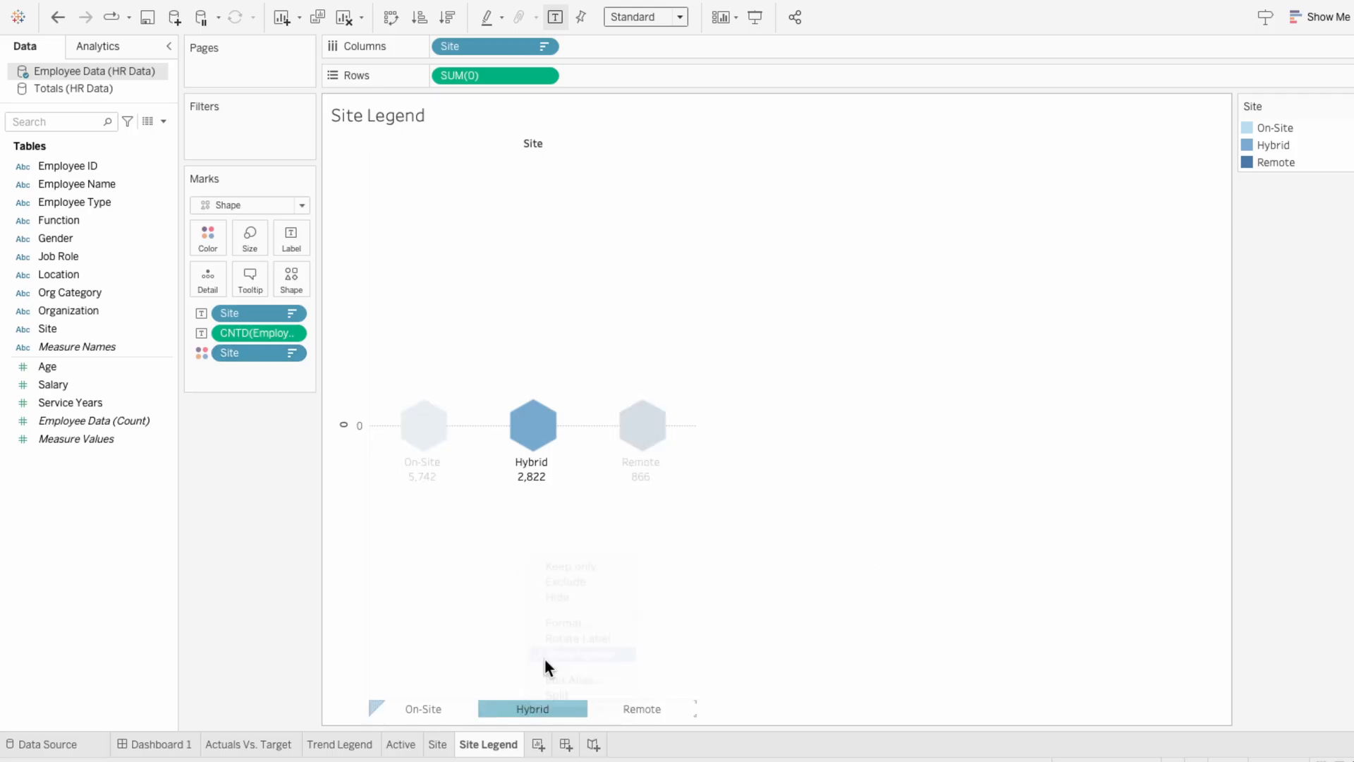
right_click(478, 541)
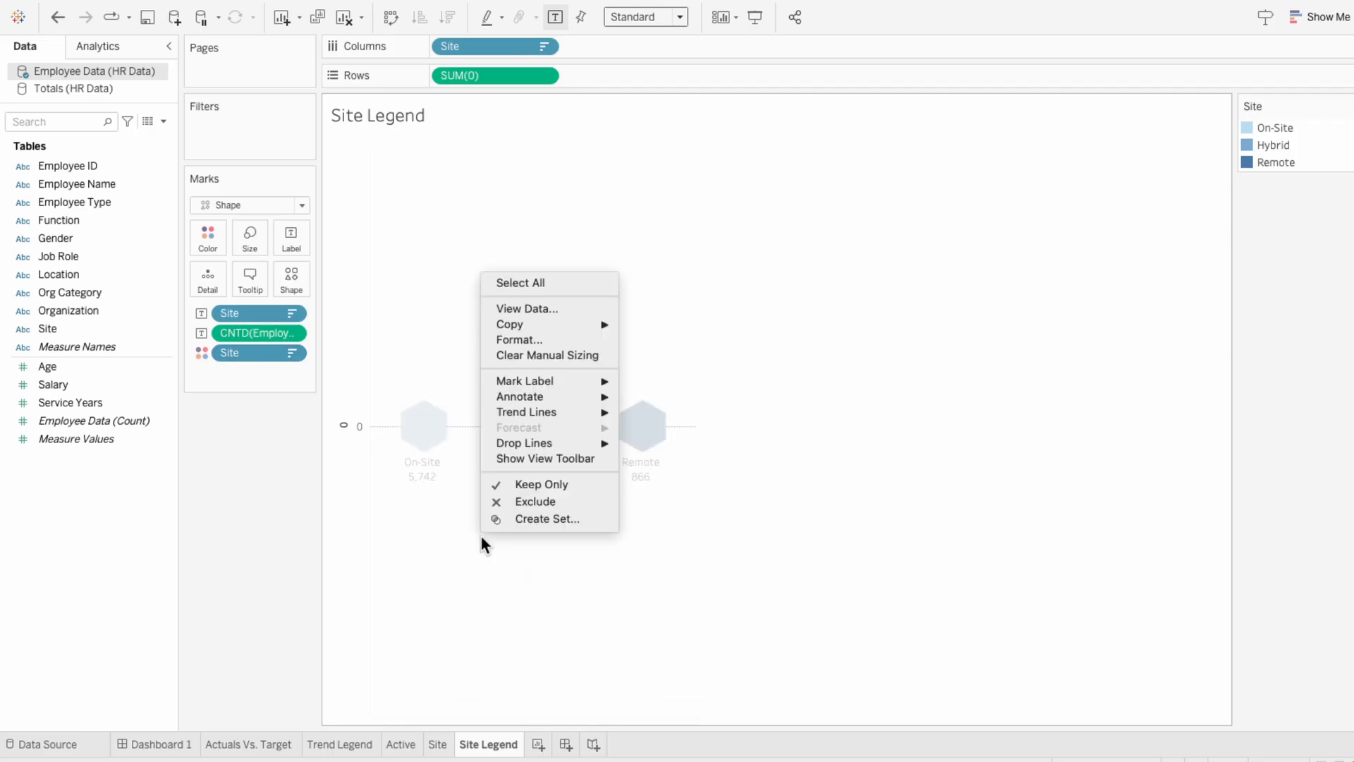
click(514, 341)
click(62, 75)
click(32, 104)
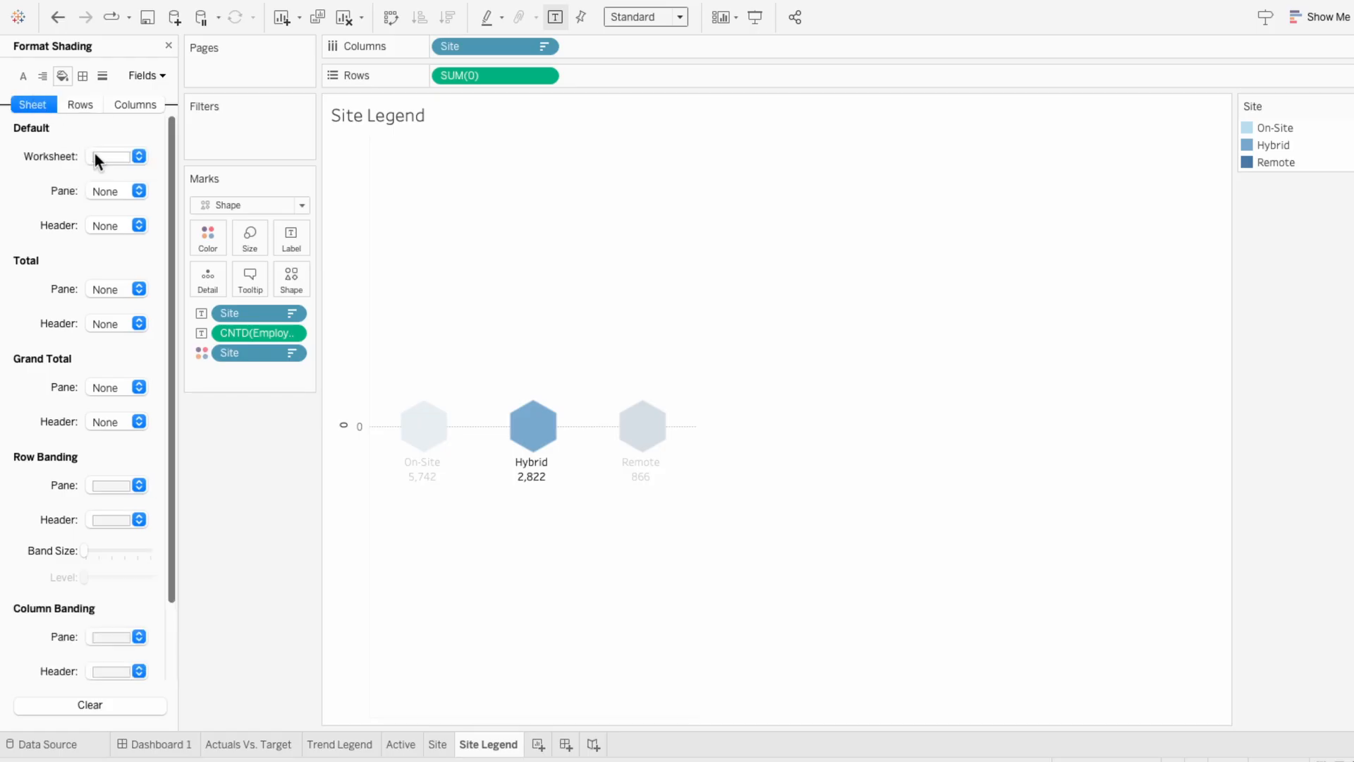
click(96, 155)
click(109, 186)
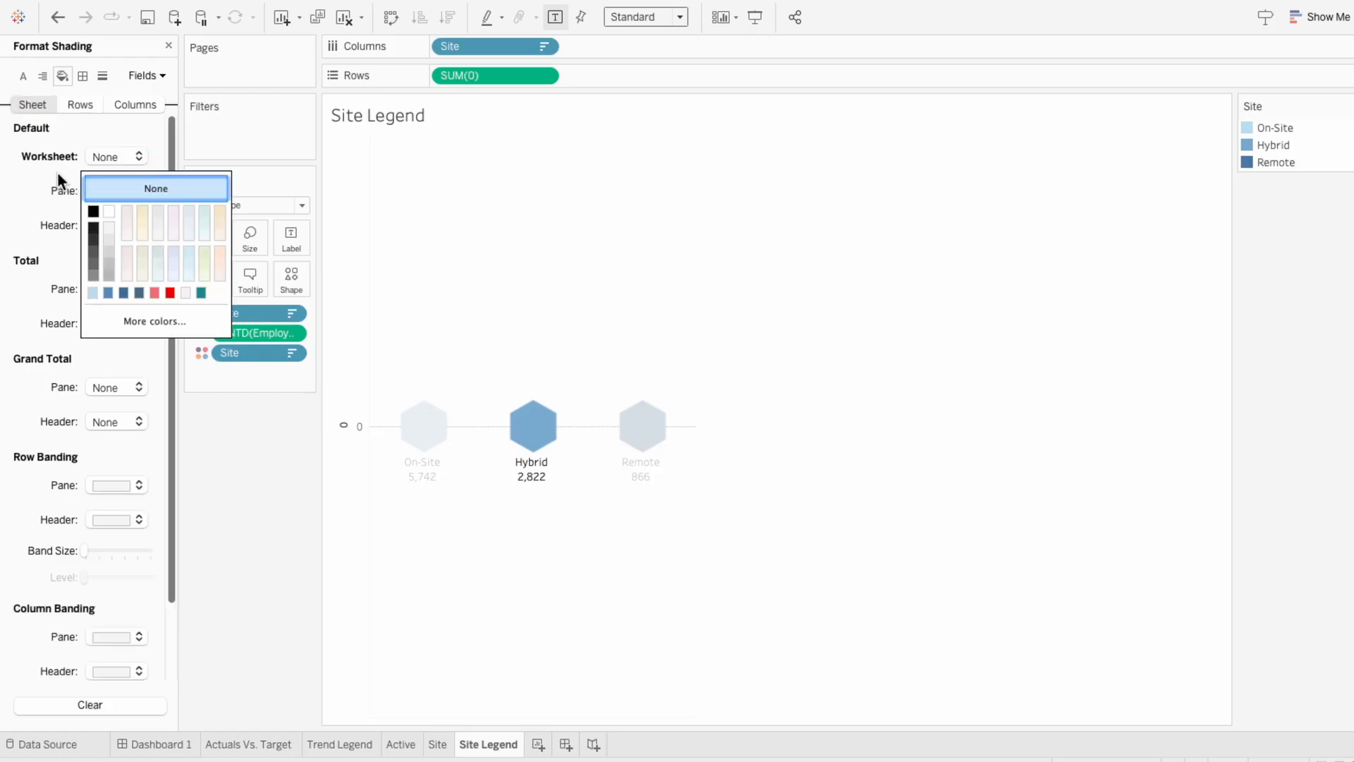
Step: Set the sheet's zero lines and axis rulers and the row grid lines to None
click(102, 76)
click(103, 192)
click(101, 219)
click(106, 328)
click(103, 357)
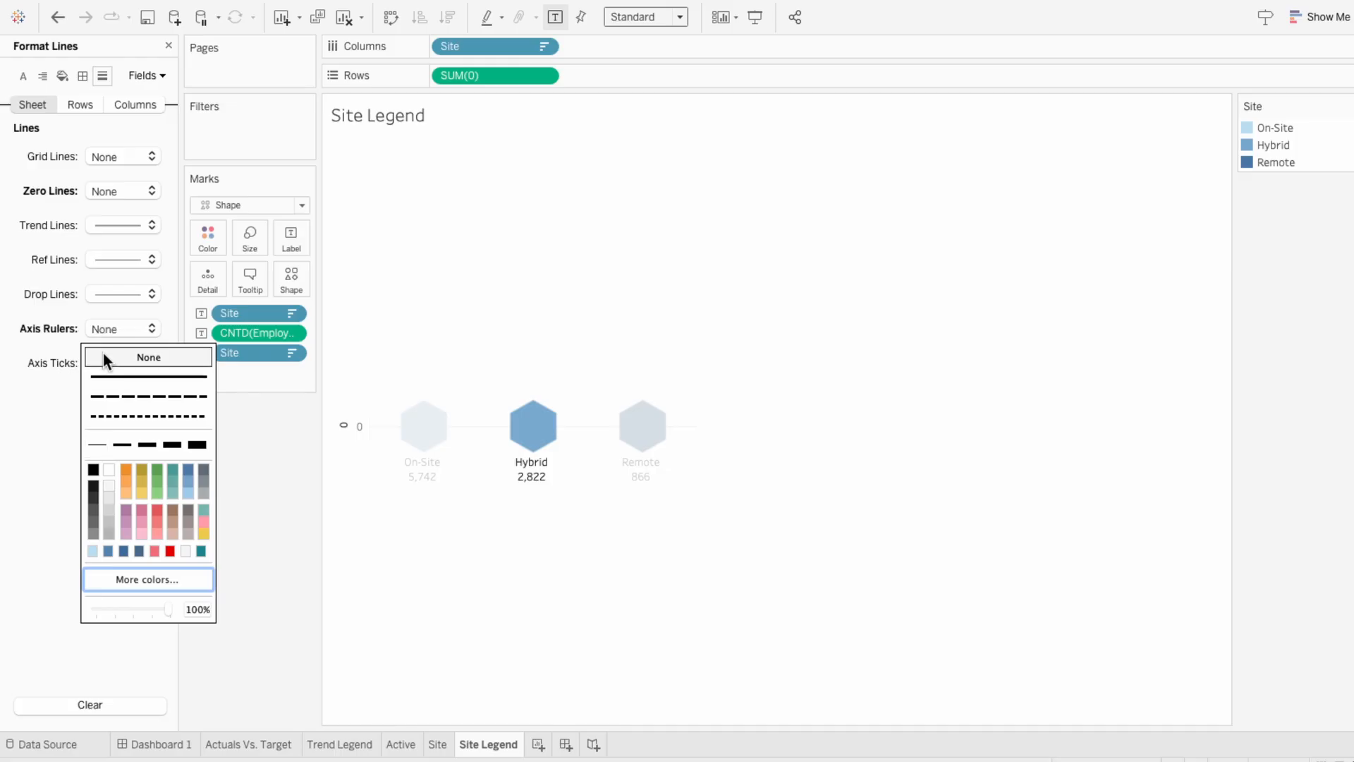
click(111, 104)
click(84, 104)
click(99, 152)
click(107, 184)
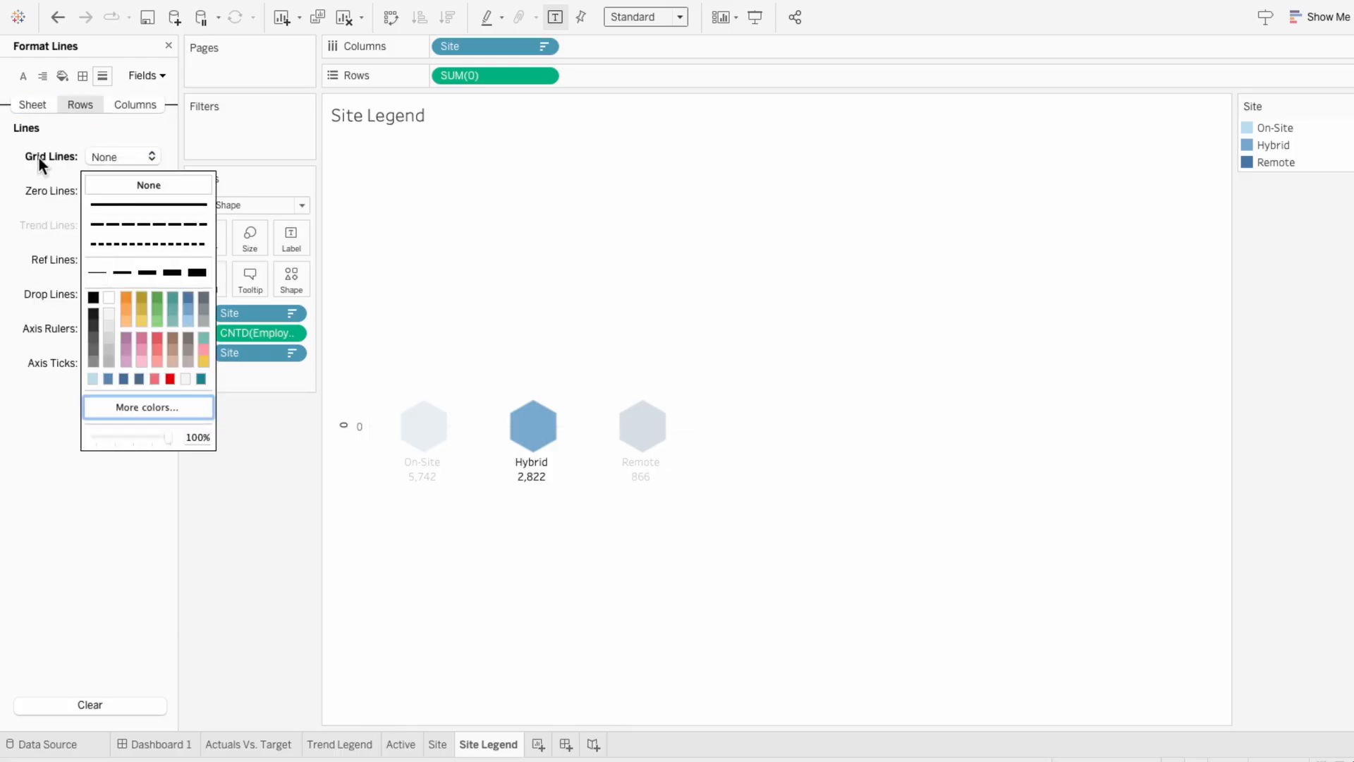
Step: Hide the vertical axis header and close the line formatting
right_click(355, 384)
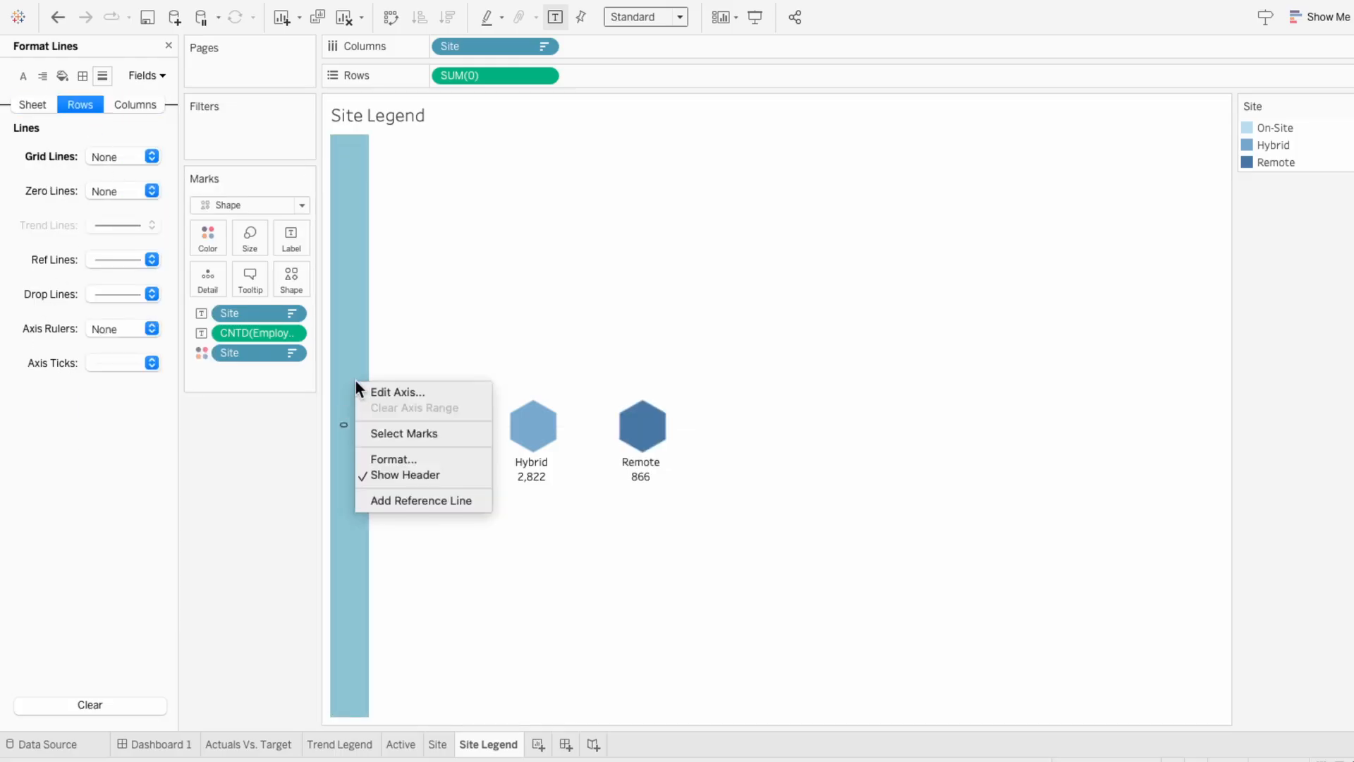
click(373, 478)
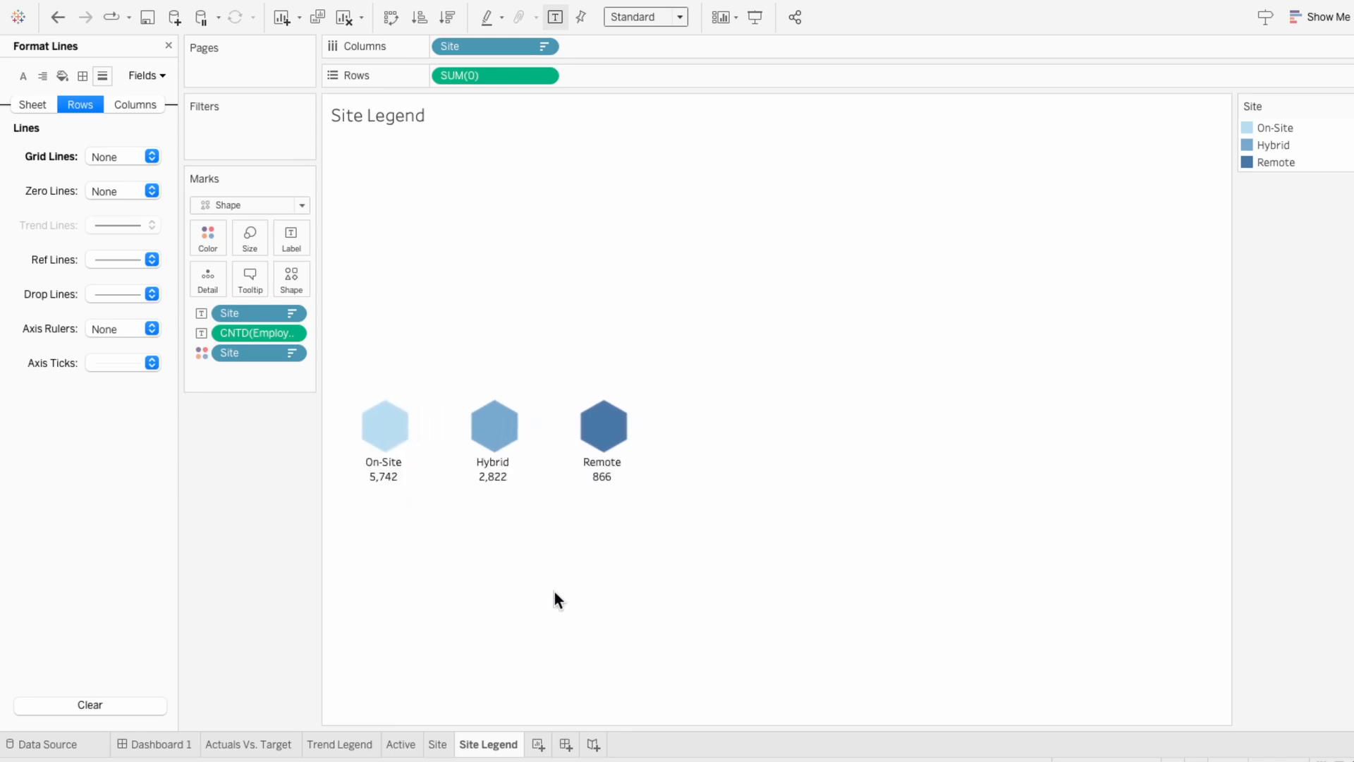
click(167, 45)
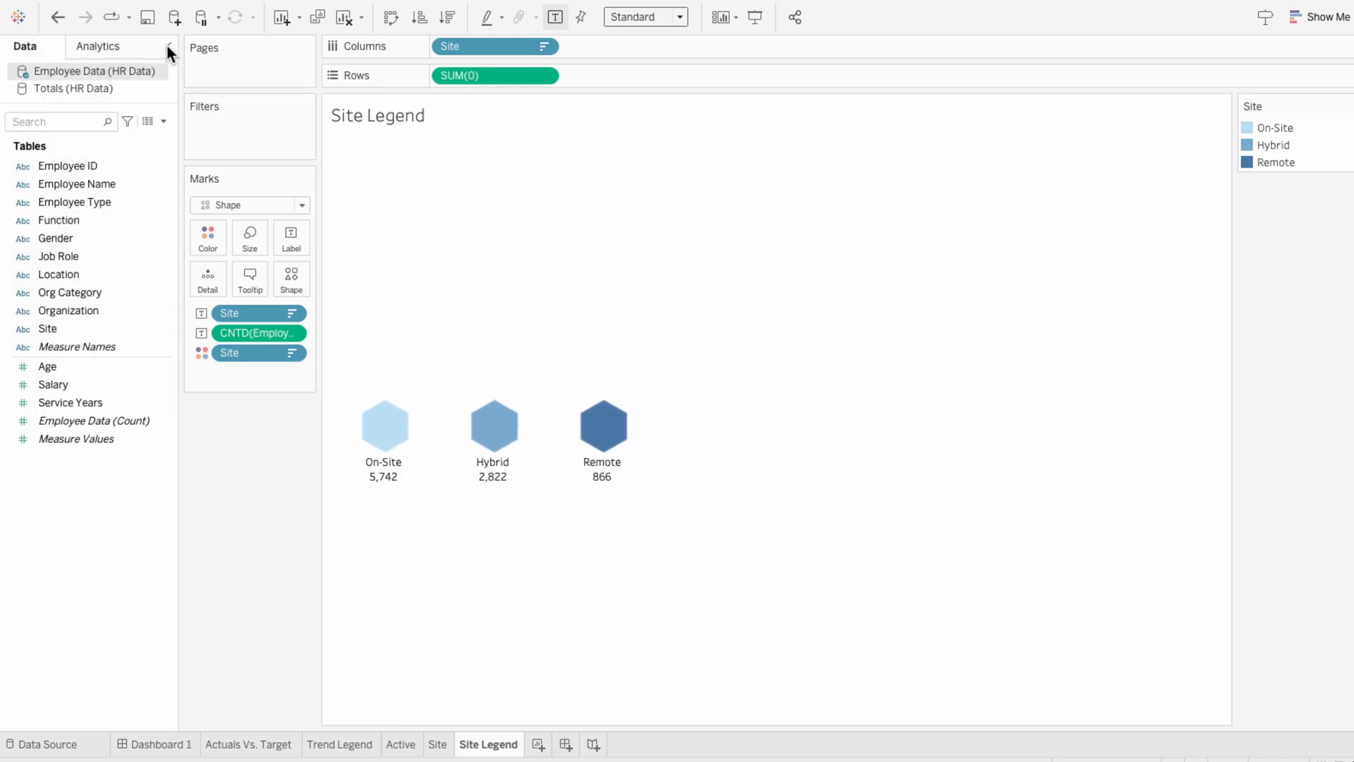
Step: Rearrange the mark label so Site sits on the line above the distinct count of Employee ID, with both lines centered
click(289, 243)
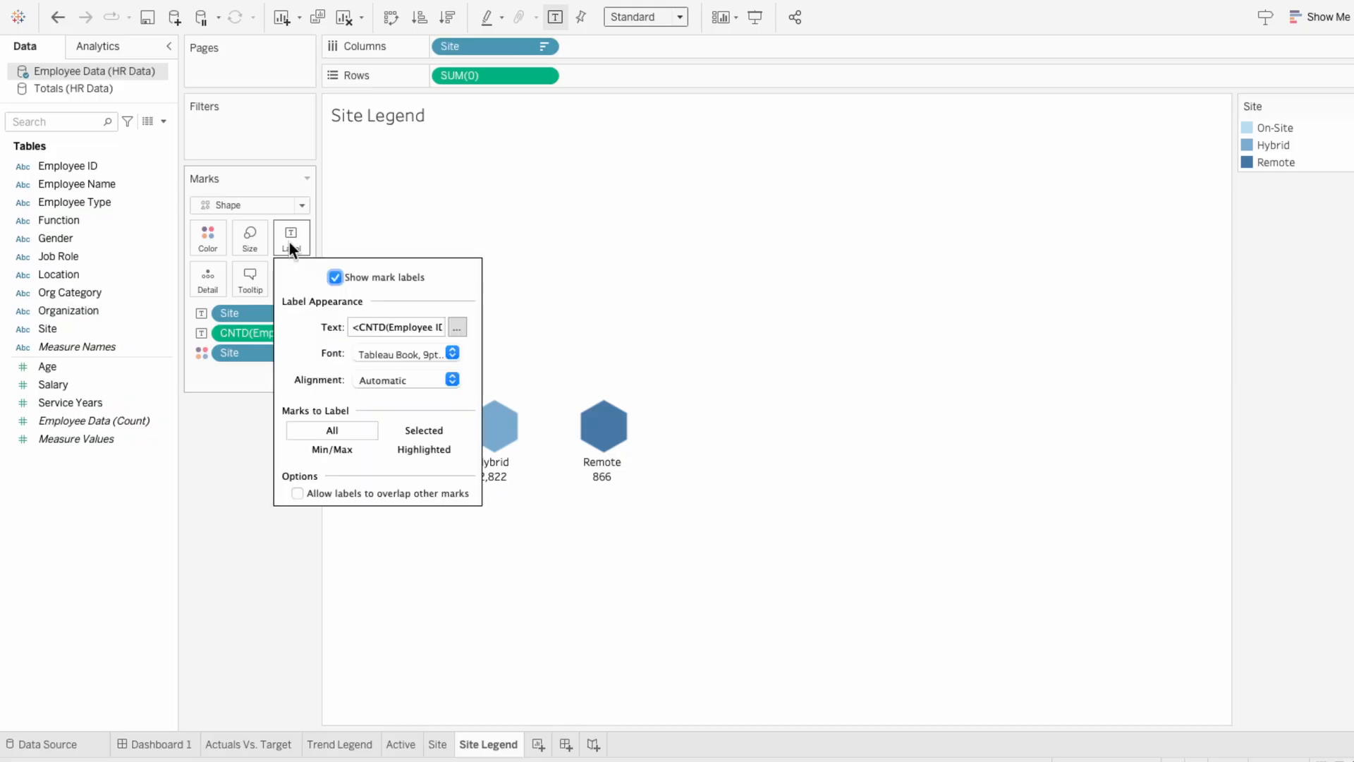
click(457, 327)
drag(837, 294, 752, 295)
key(super+x)
click(750, 280)
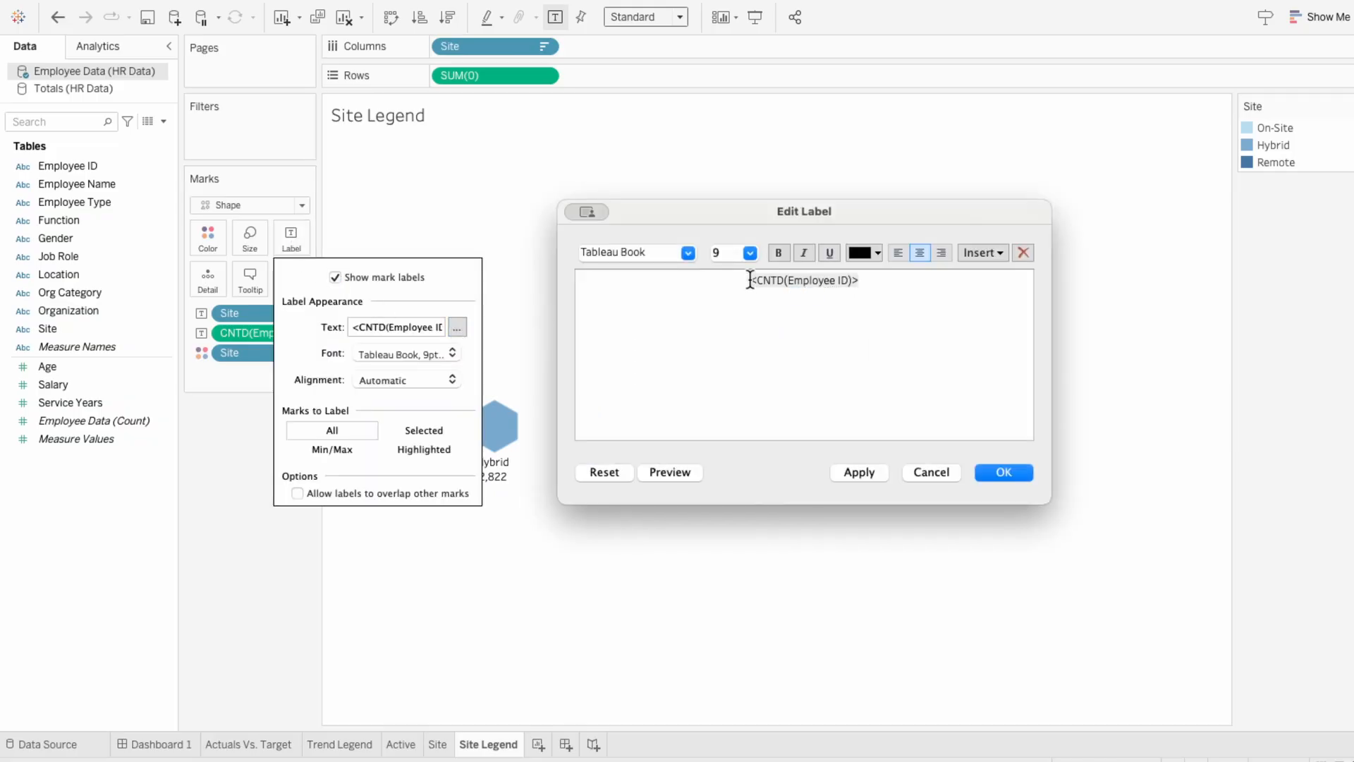
key(super+v)
key(Return)
key(Down)
key(BackSpace)
key(super+a)
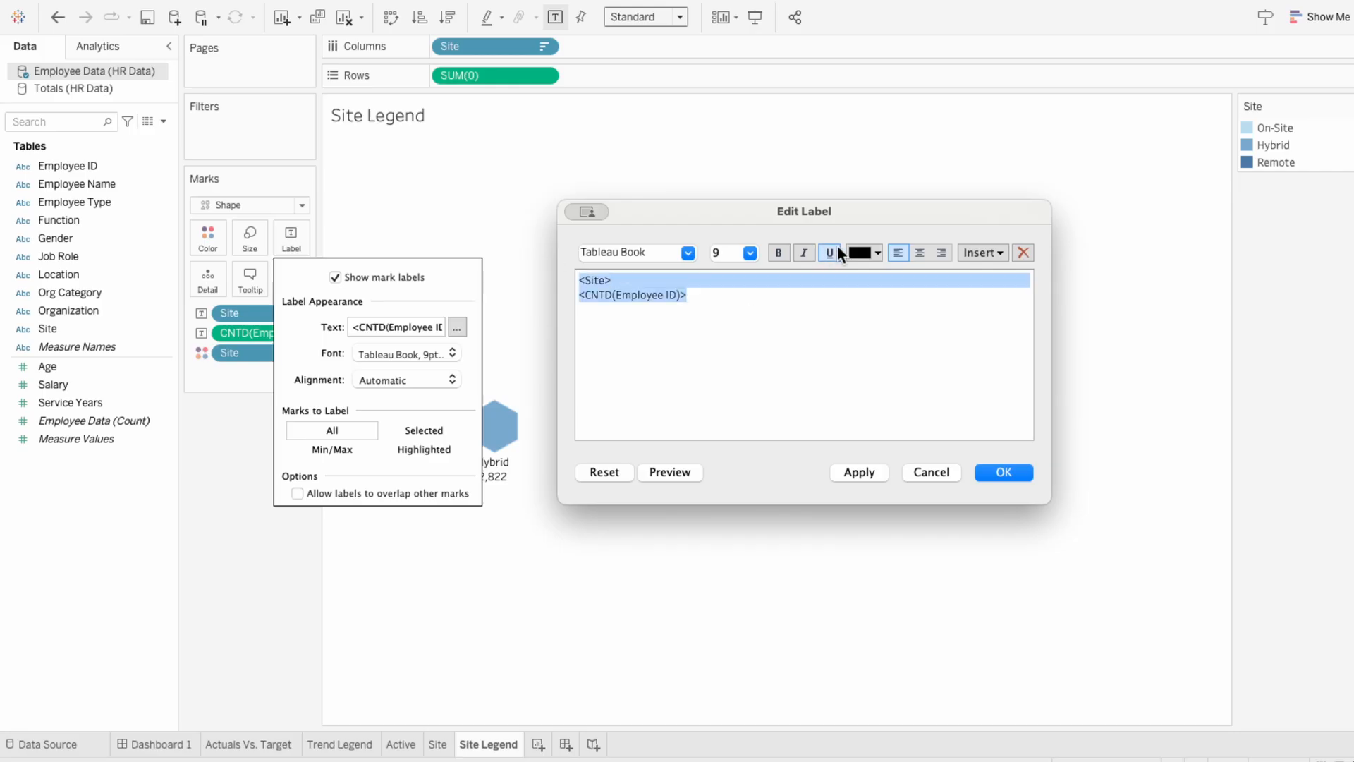
click(919, 253)
Step: Set the label font to Tableau Regular, coloring the Site line dark and the Employee ID count a lighter gray
click(688, 255)
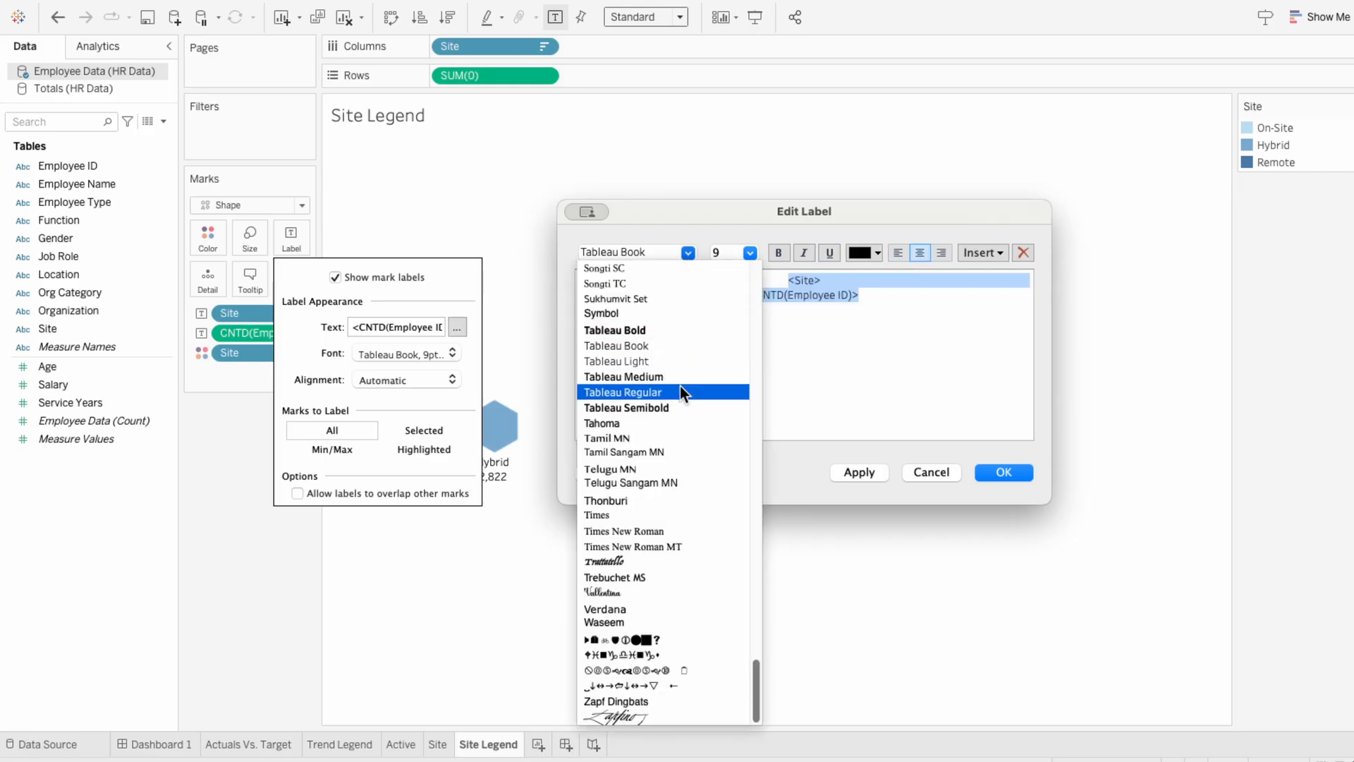
click(680, 388)
drag(857, 277, 771, 276)
click(865, 253)
click(859, 288)
drag(861, 294, 750, 294)
click(862, 258)
click(859, 316)
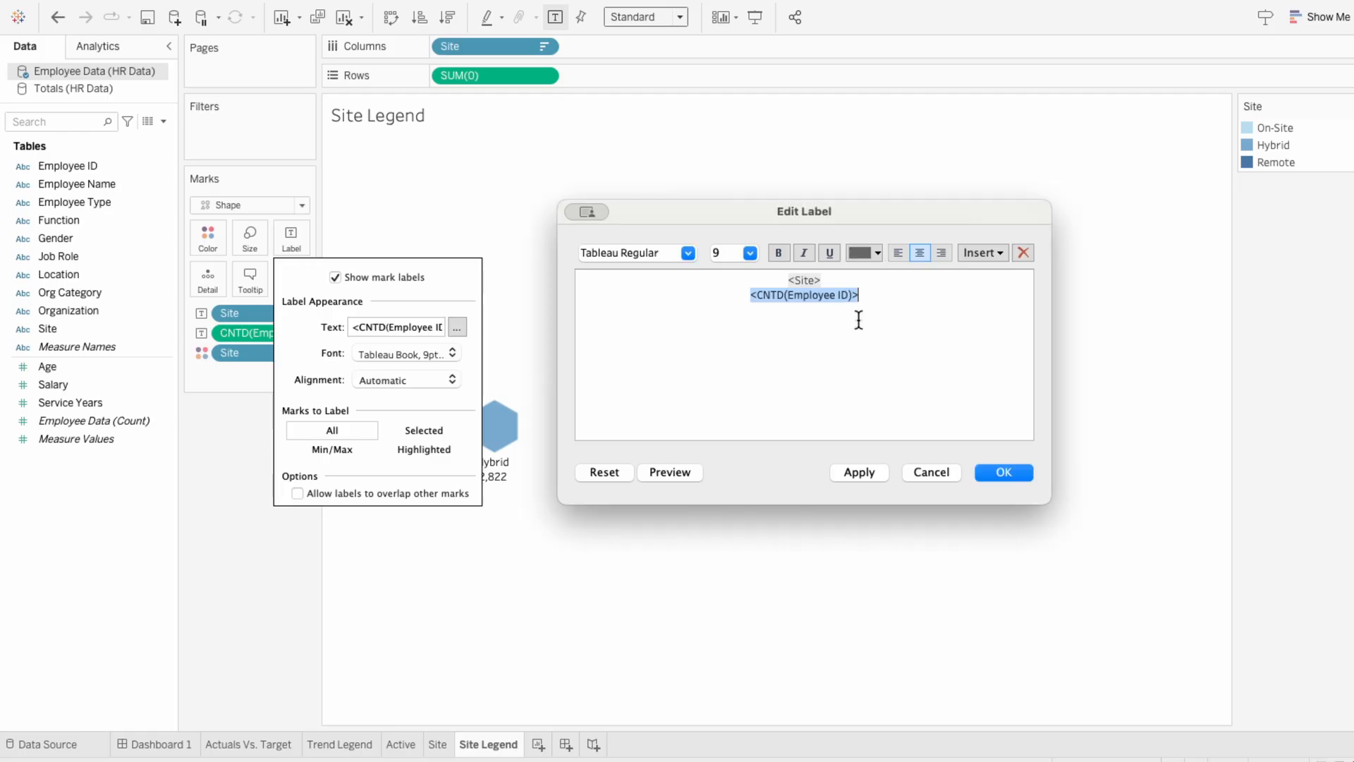
click(988, 469)
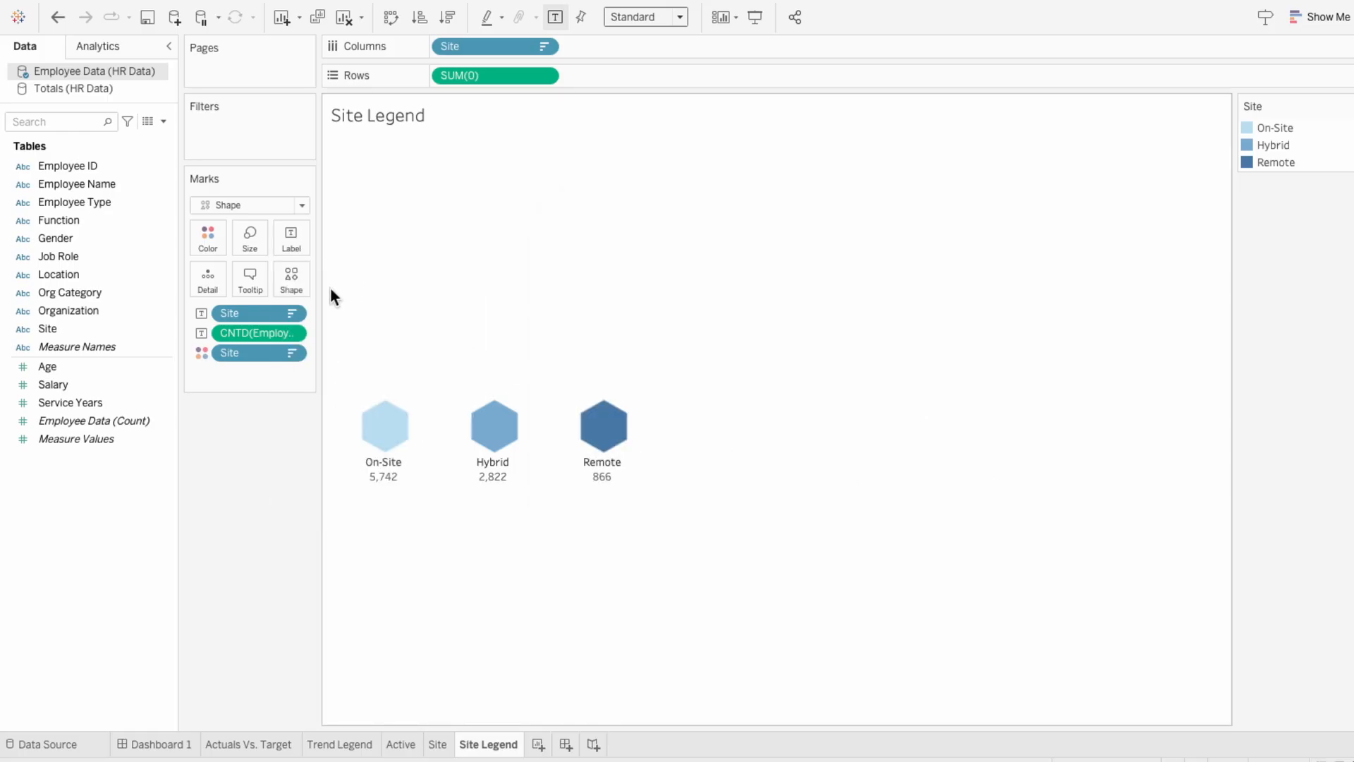
Step: Reduce the hexagon marks to roughly half their size
click(250, 238)
click(266, 281)
drag(265, 281, 270, 283)
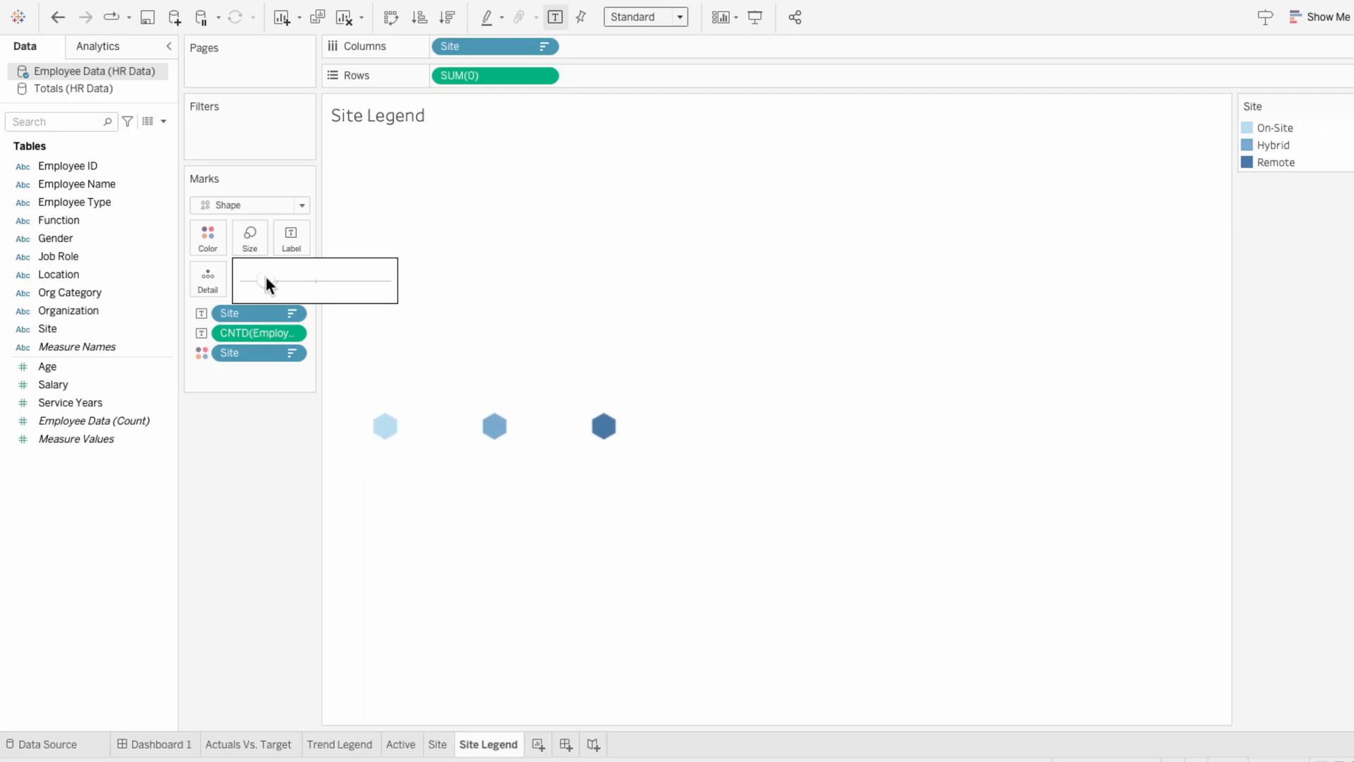
click(572, 613)
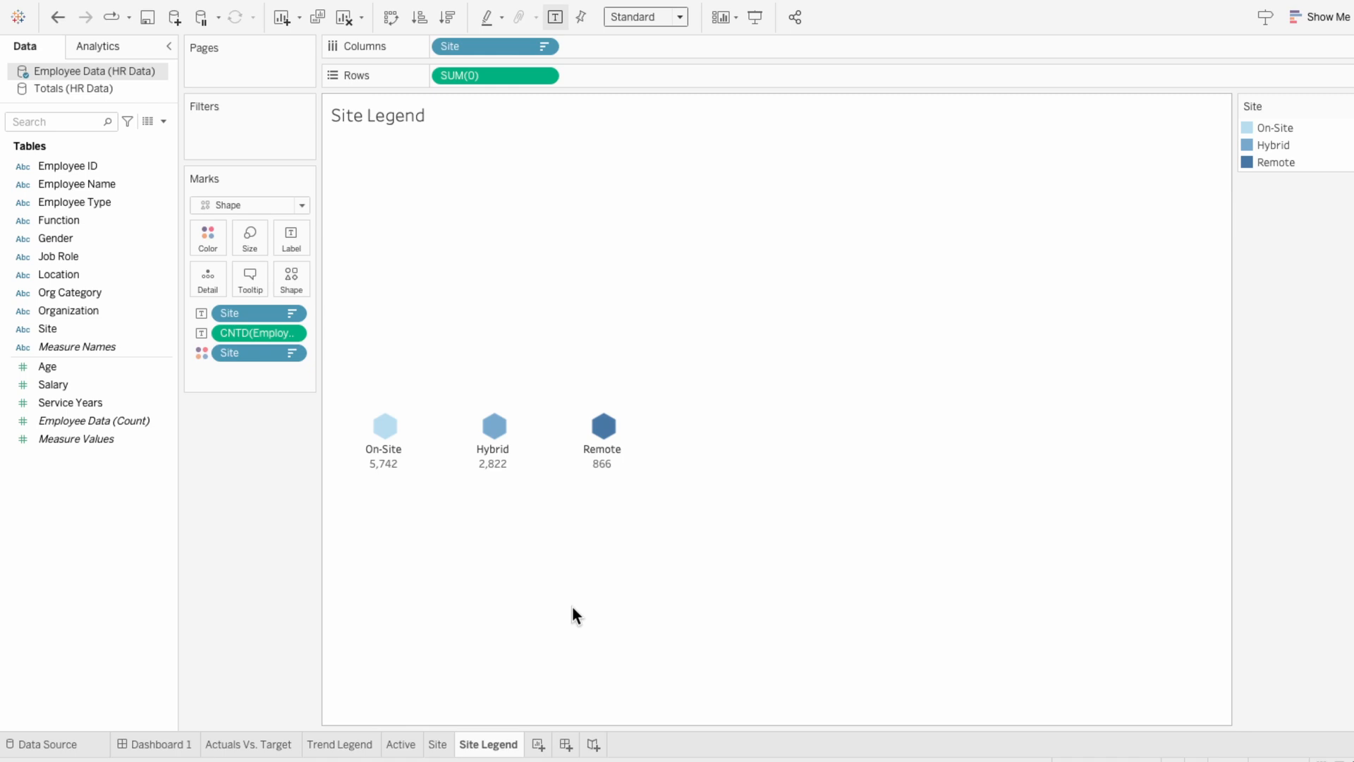
Step: Add the Site sheet to Dashboard 1 as a floating object below the Active Employees card and hide its title
click(177, 748)
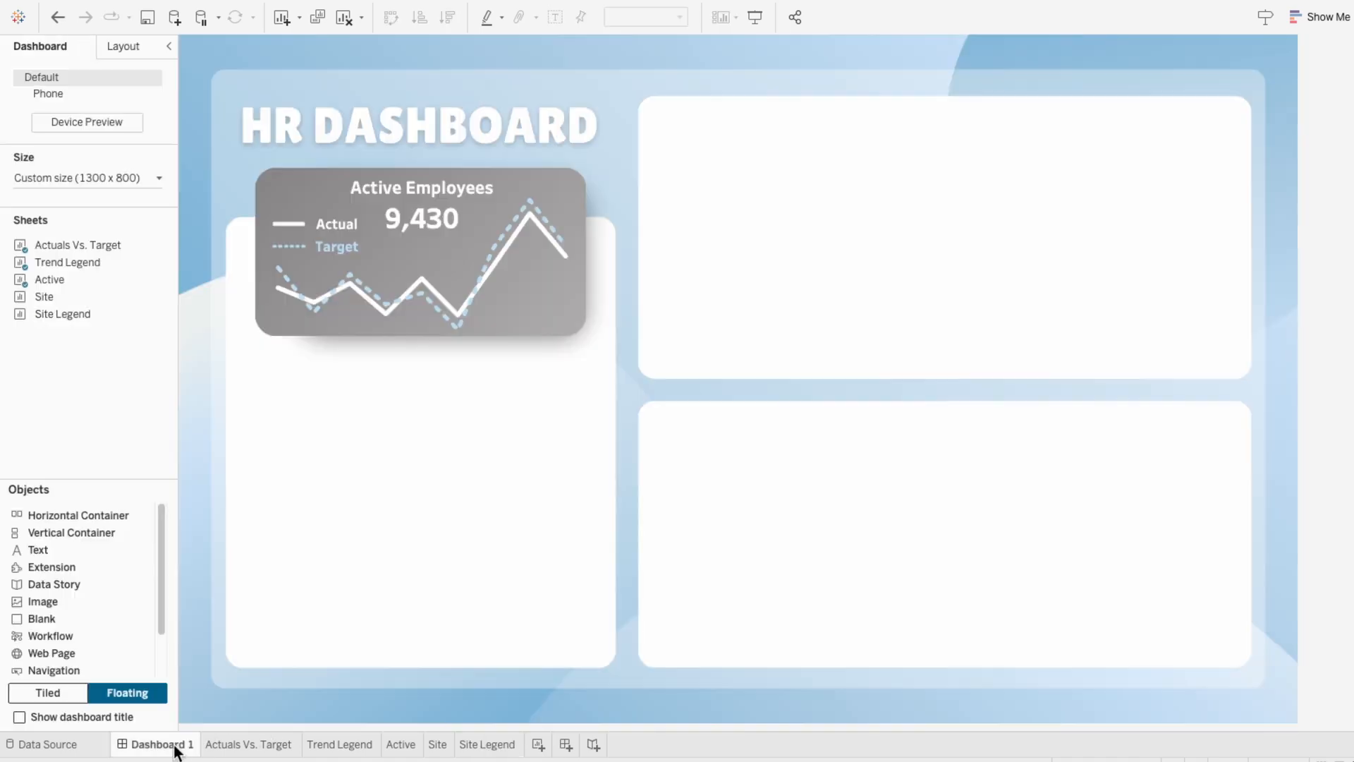
drag(55, 291, 289, 335)
right_click(306, 355)
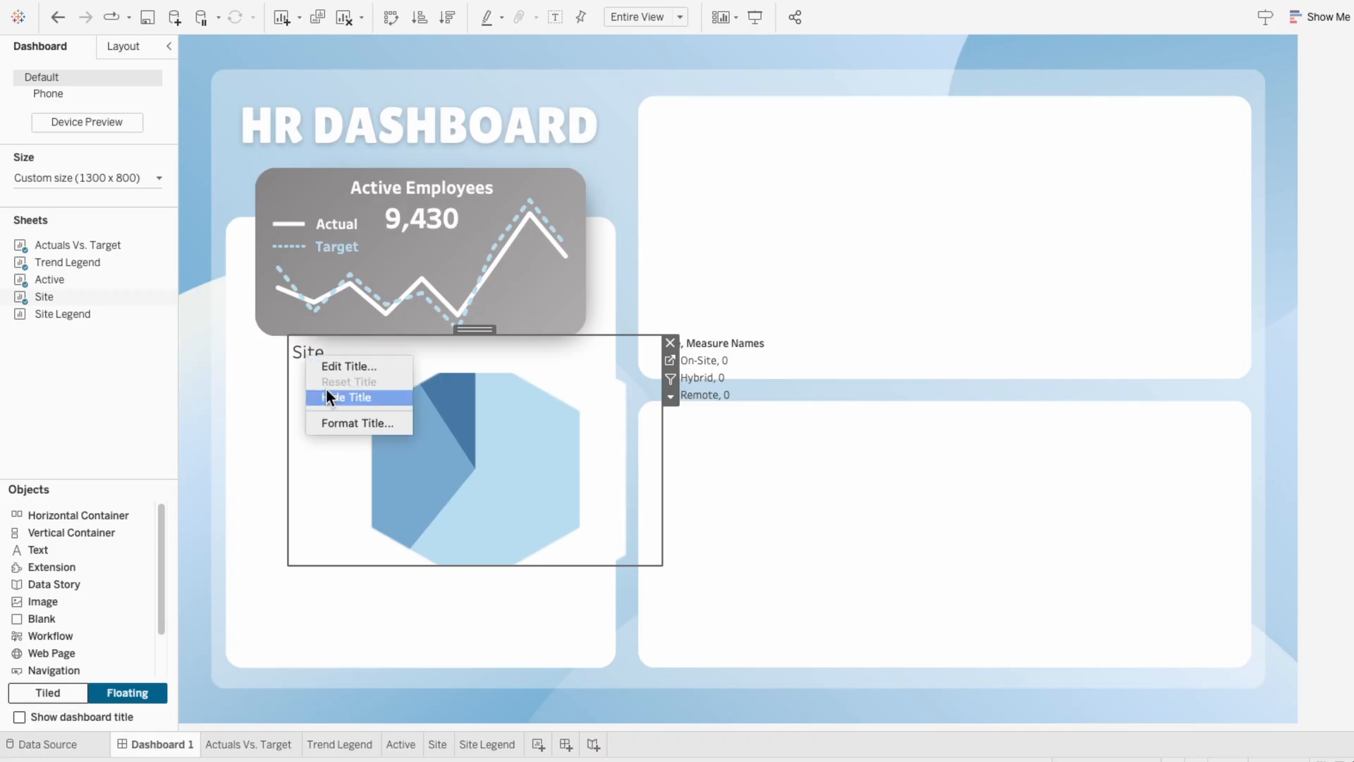
click(332, 397)
Step: Shrink the Site pie to a small hexagon under the left part of the Active Employees card and remove its color legend
drag(663, 565, 420, 449)
drag(362, 327, 332, 352)
drag(387, 473, 372, 450)
click(734, 346)
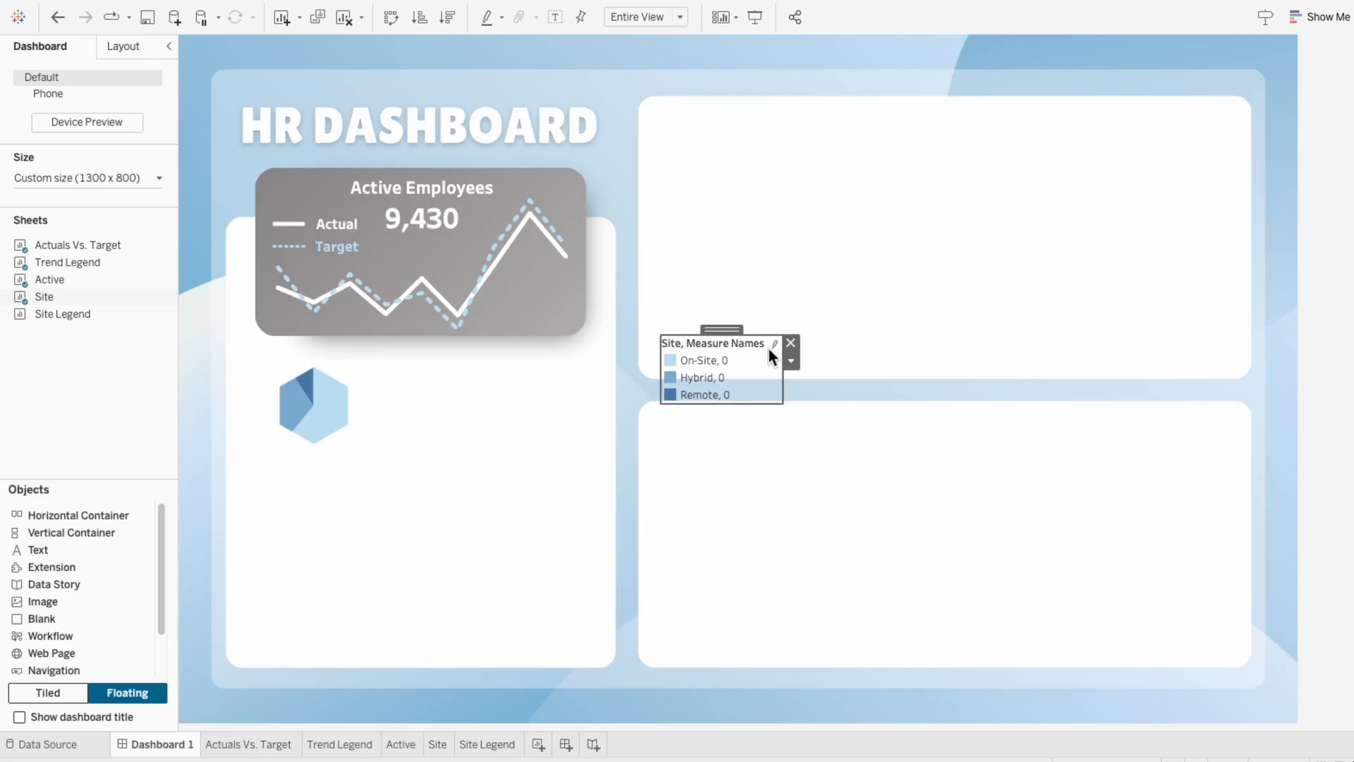
click(792, 345)
Step: Add the Site Legend sheet as a floating object beside the hexagon pie, without its title and shrunk to fit the white card
drag(64, 313, 361, 347)
right_click(385, 369)
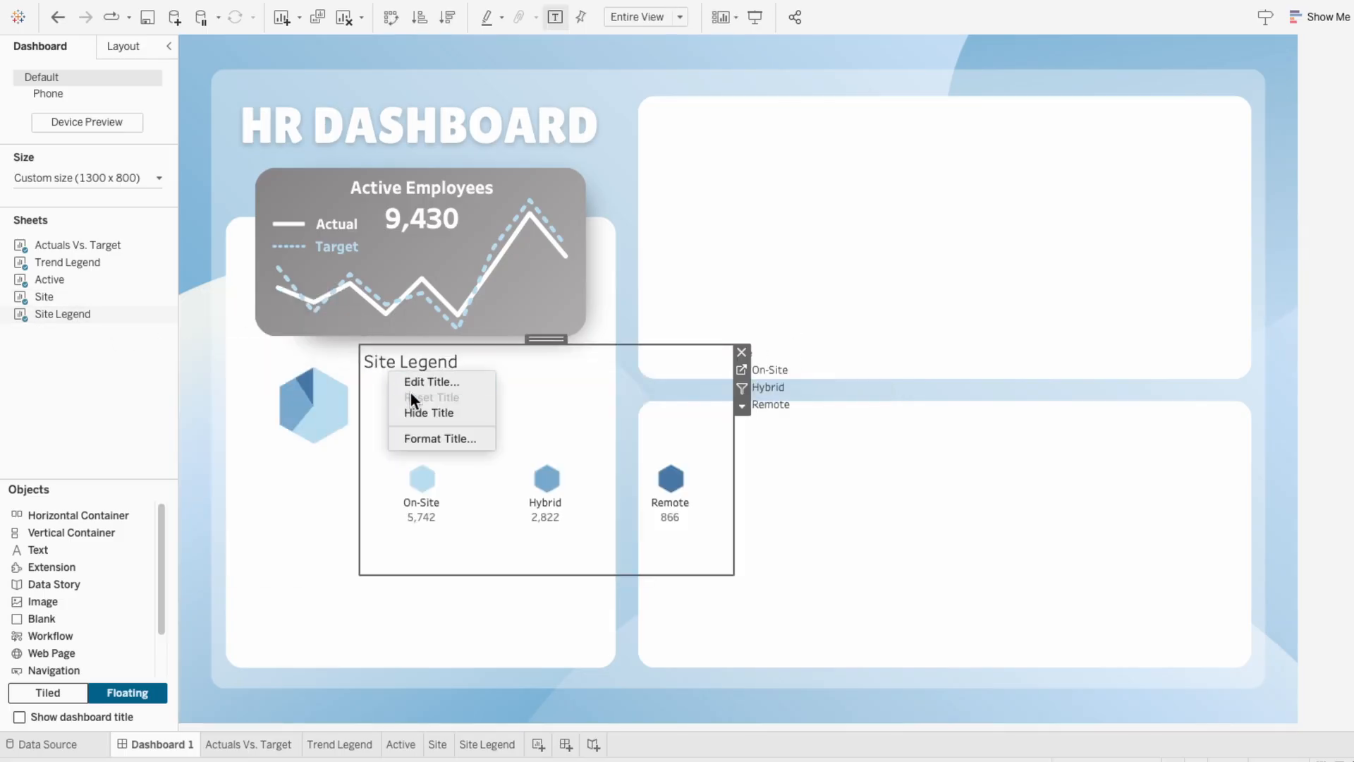
click(417, 409)
drag(725, 568, 556, 444)
Step: Remove the Site color legend that came with the Site Legend sheet from the dashboard
click(742, 364)
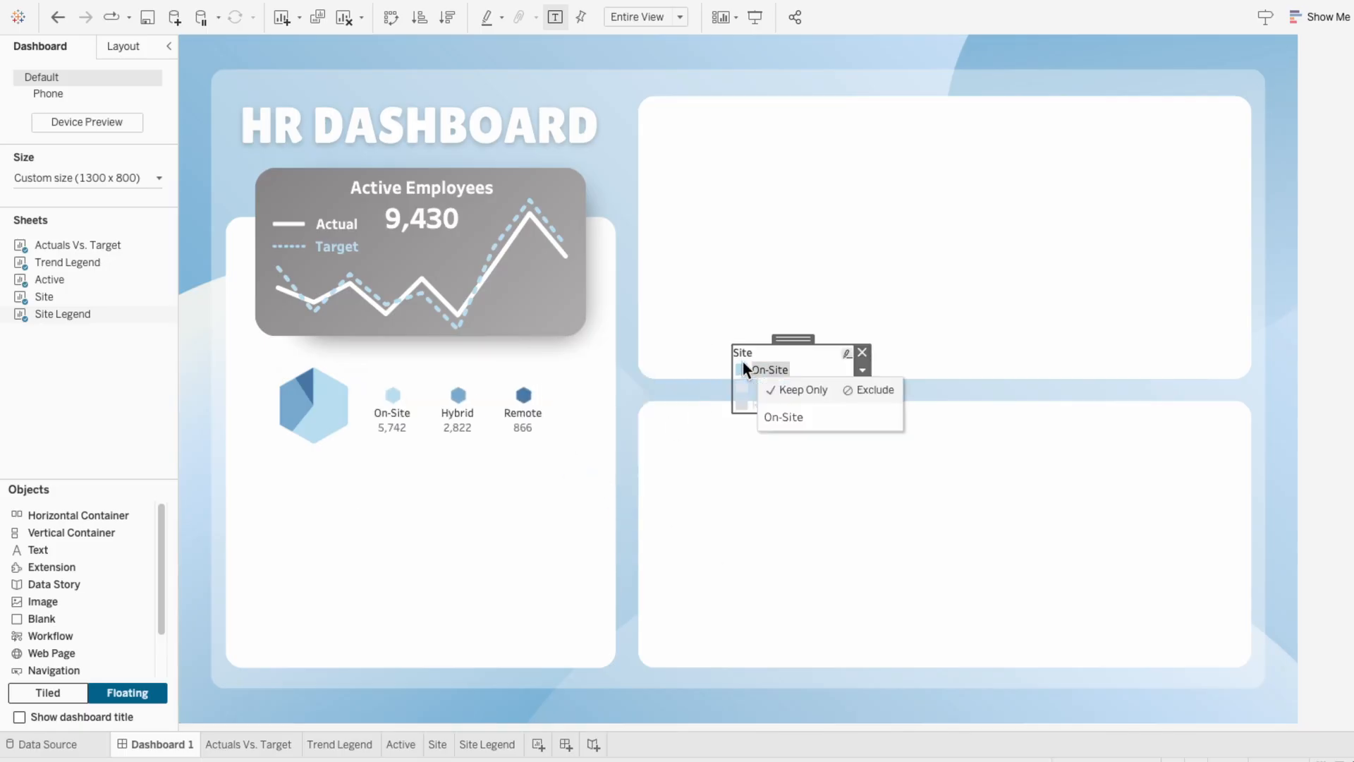
click(861, 352)
click(492, 427)
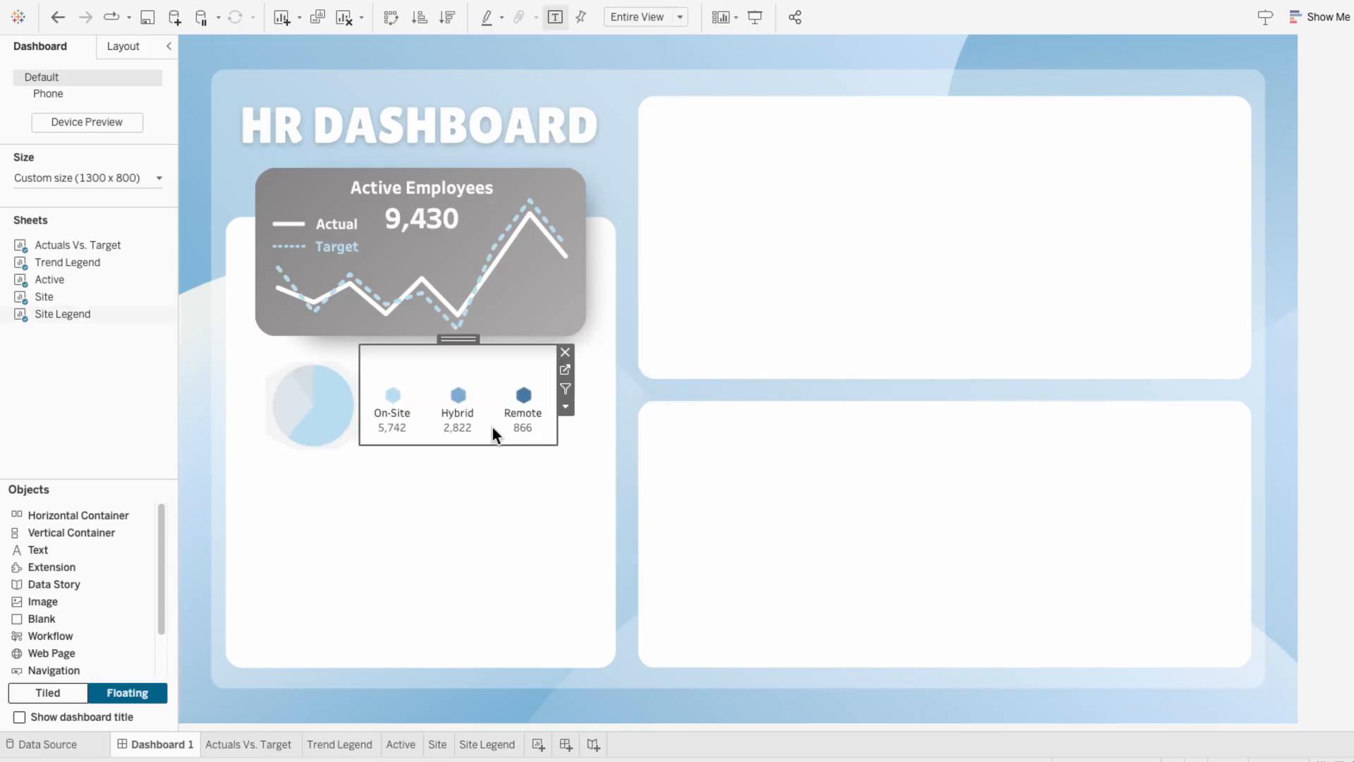
click(282, 416)
click(416, 580)
Step: Enlarge the hexagon marks slightly on the Site Legend sheet
click(487, 744)
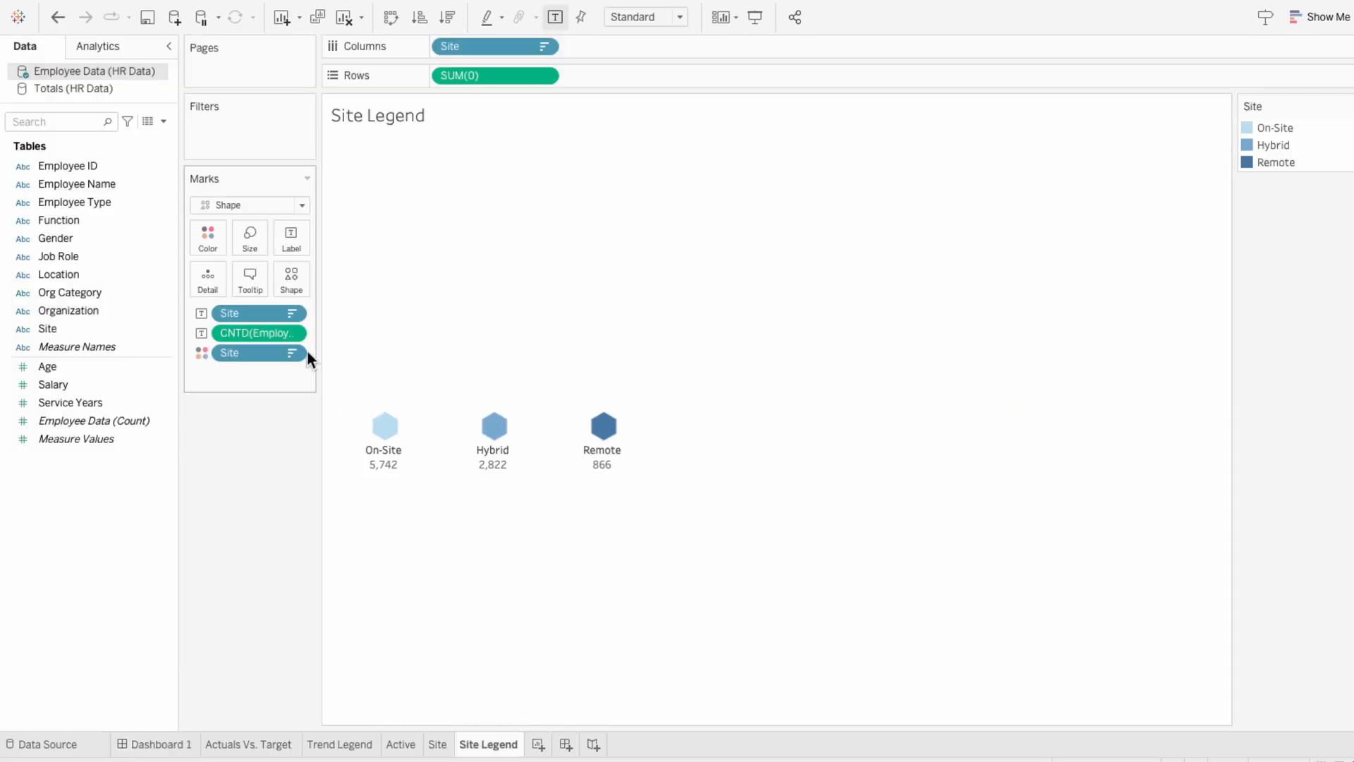
click(256, 240)
click(280, 281)
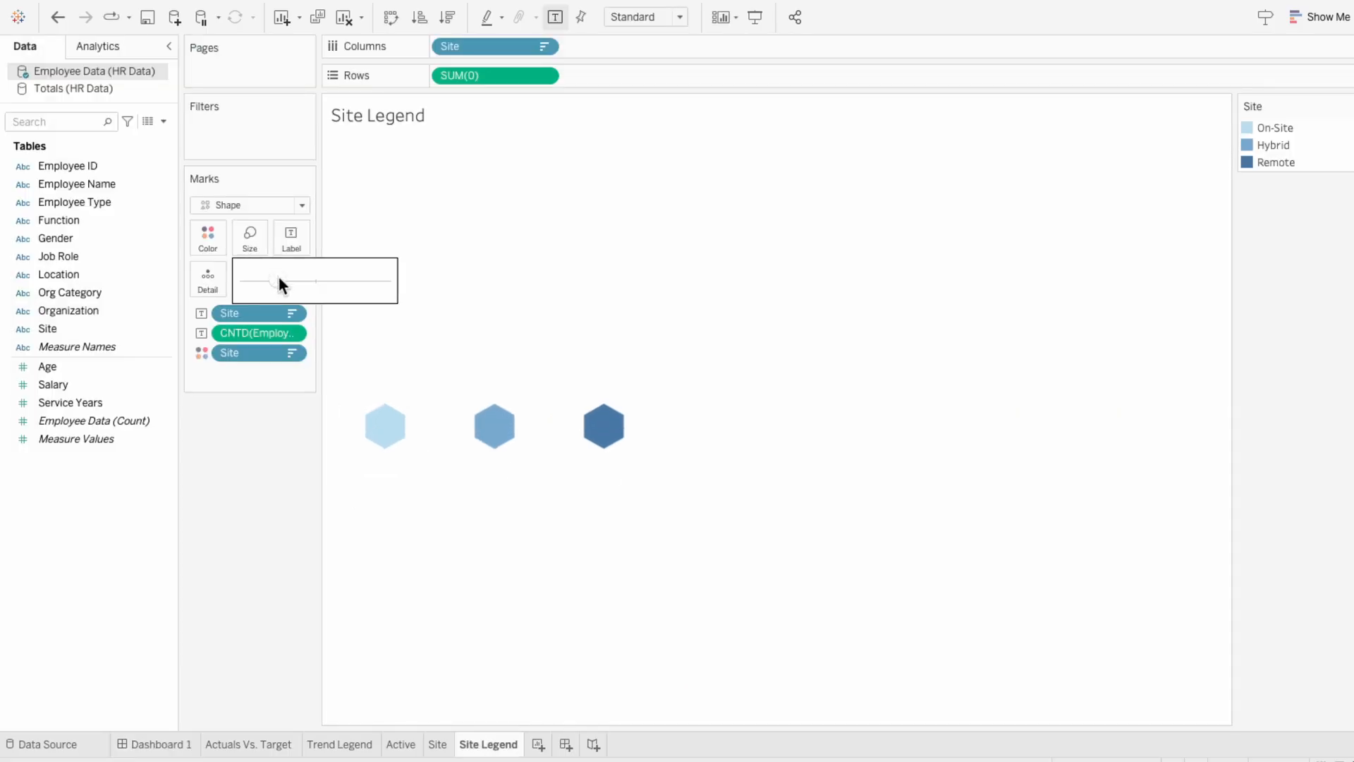
click(529, 346)
Step: Reduce the height of the Site Legend object on Dashboard 1 by lowering its upper edge
click(151, 744)
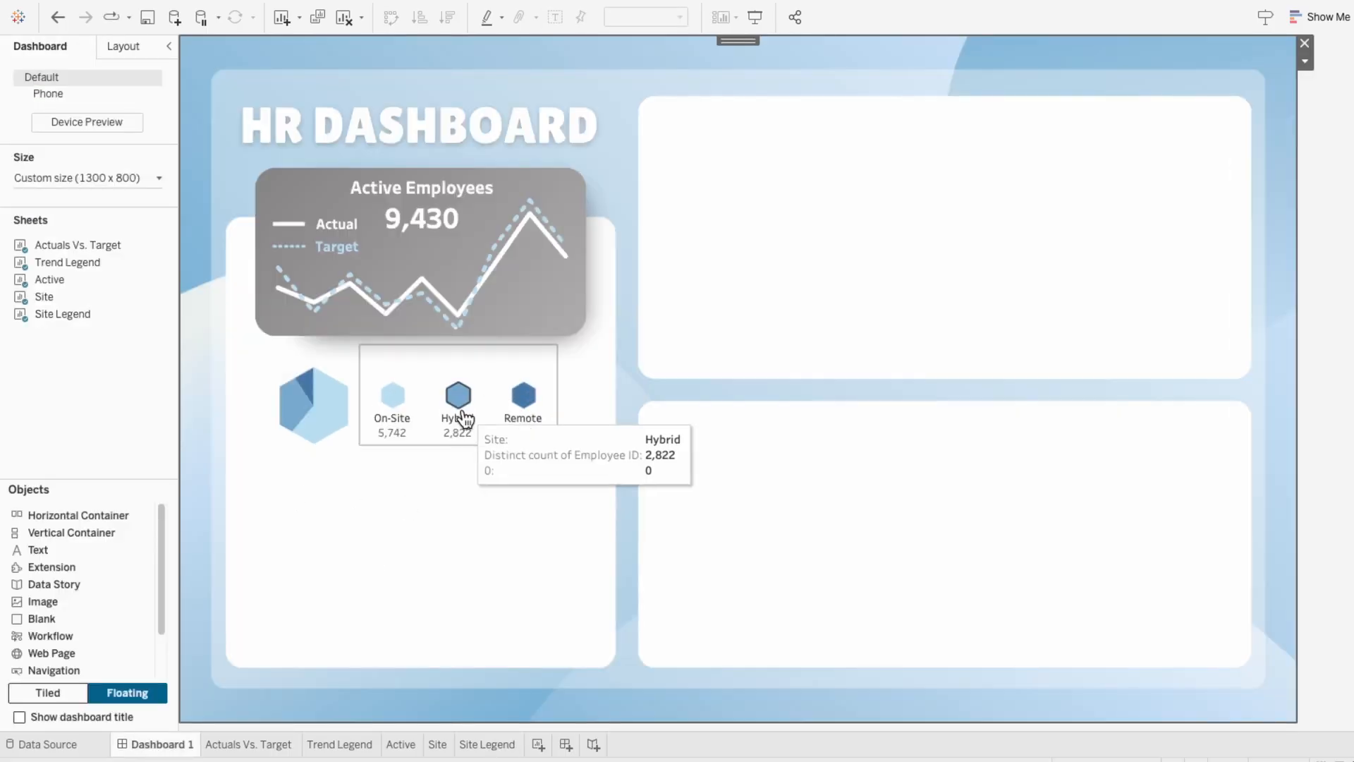
click(420, 423)
drag(437, 342, 437, 366)
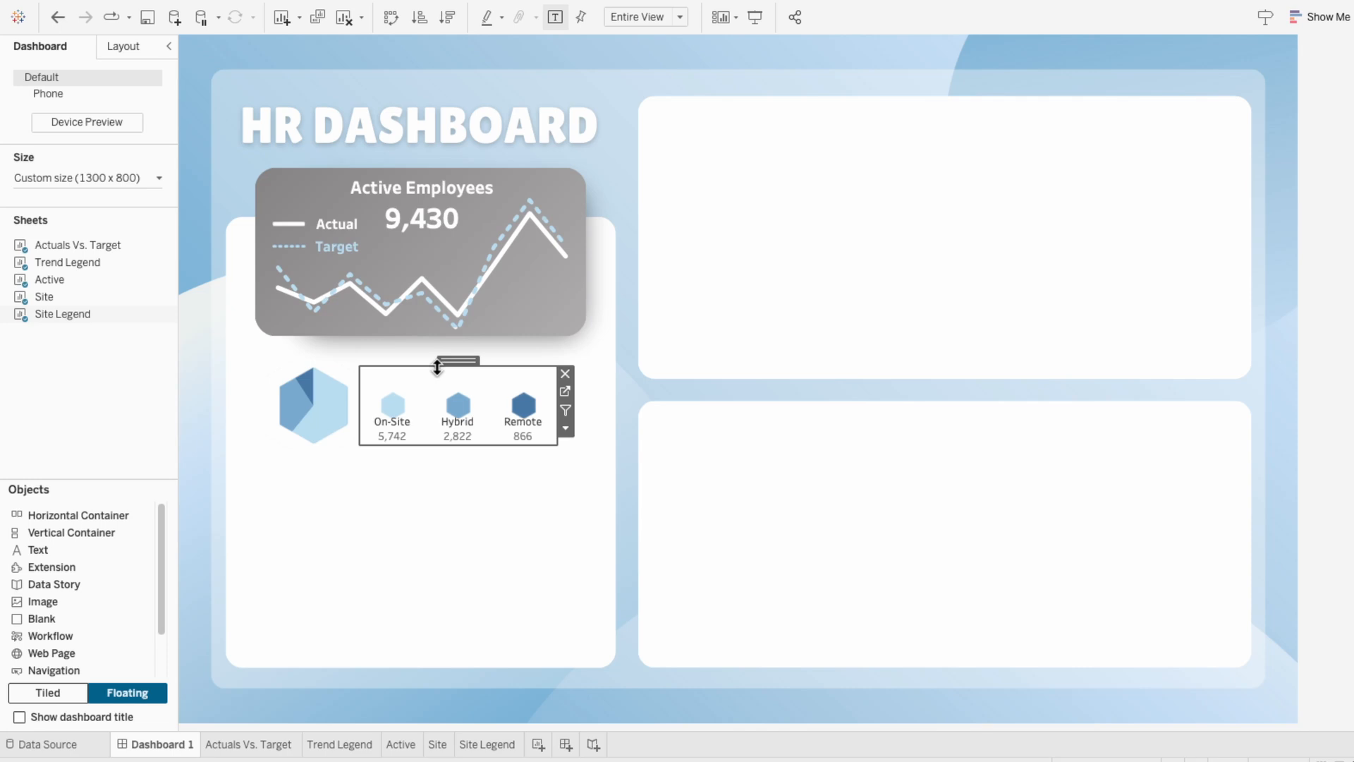
Step: Show the axis header for SUM(0) on the Site Legend sheet
click(497, 745)
right_click(488, 80)
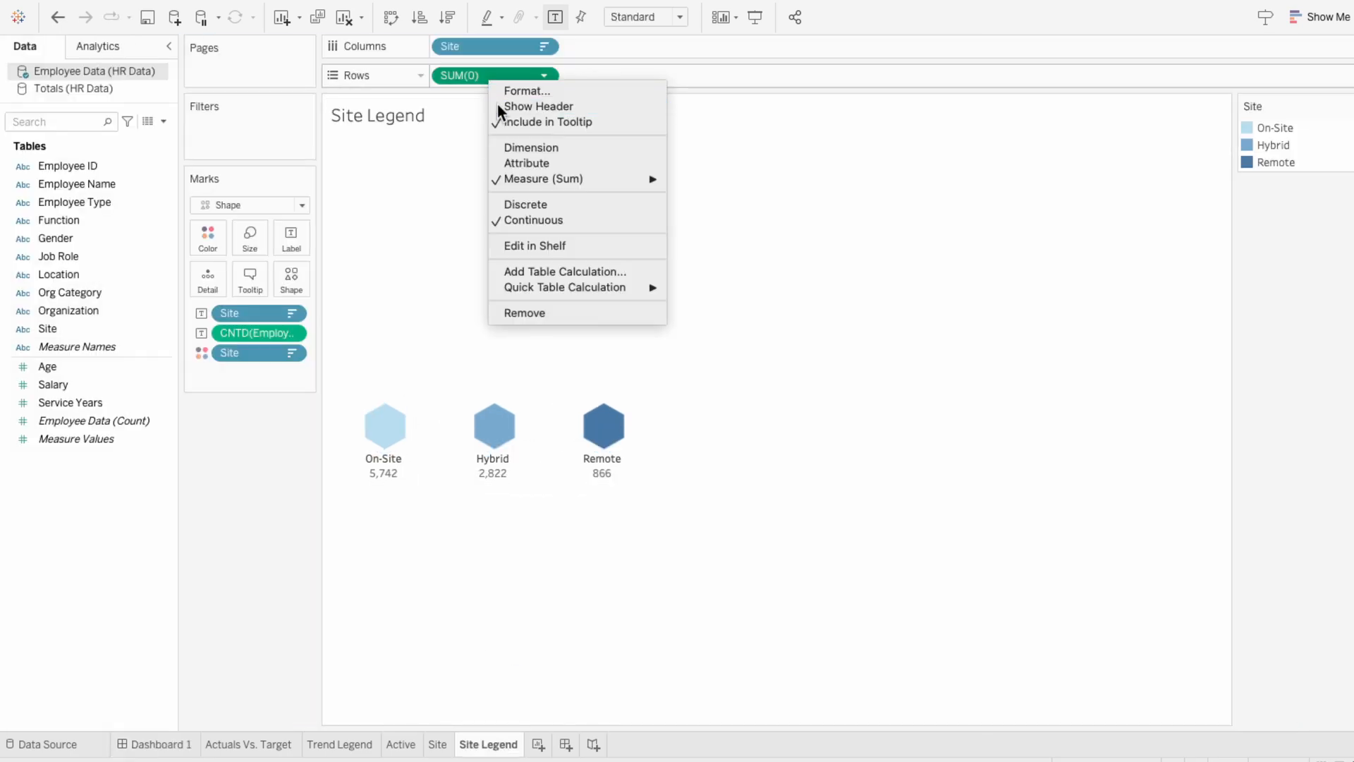
click(497, 106)
Step: Give the vertical axis a custom fixed range from -2 to 1
right_click(361, 252)
click(371, 259)
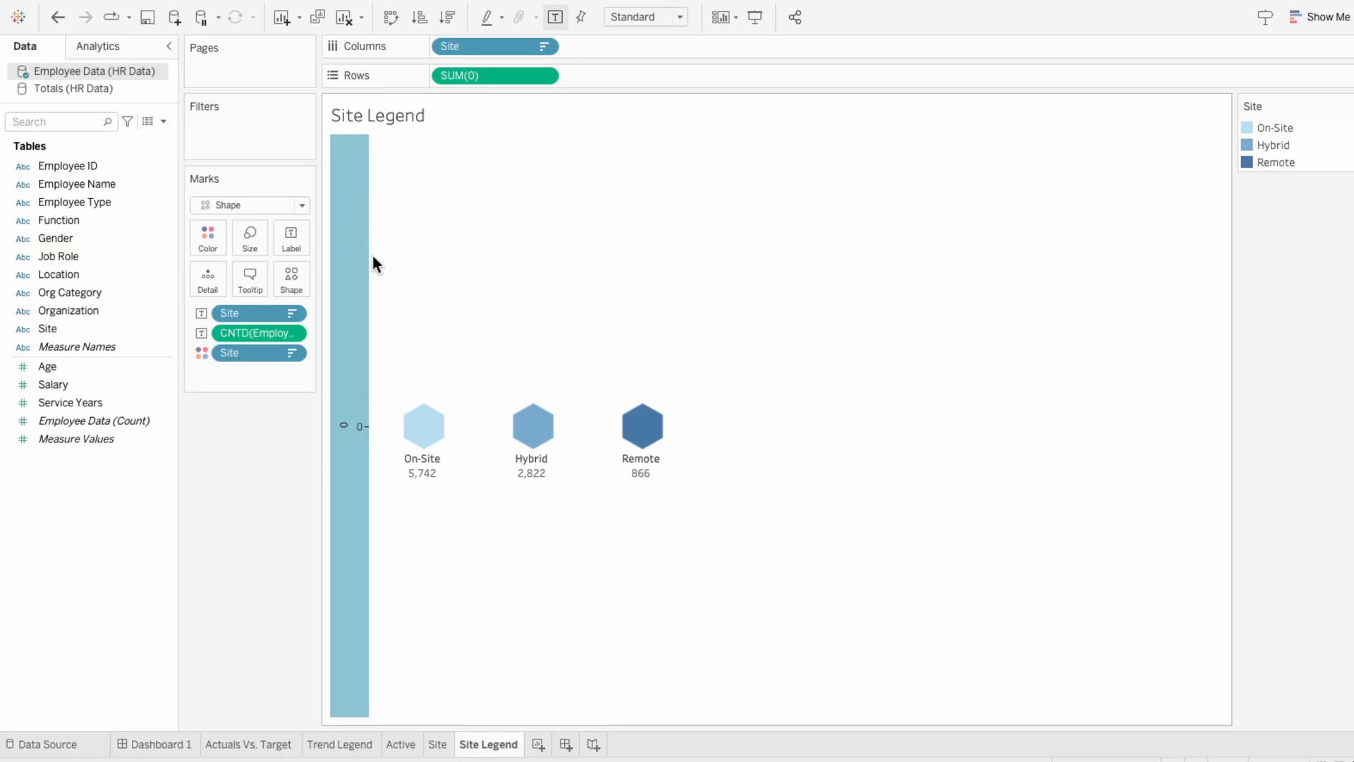
click(535, 278)
click(553, 337)
key(BackSpace)
text(-2)
key(Tab)
key(Tab)
text(1)
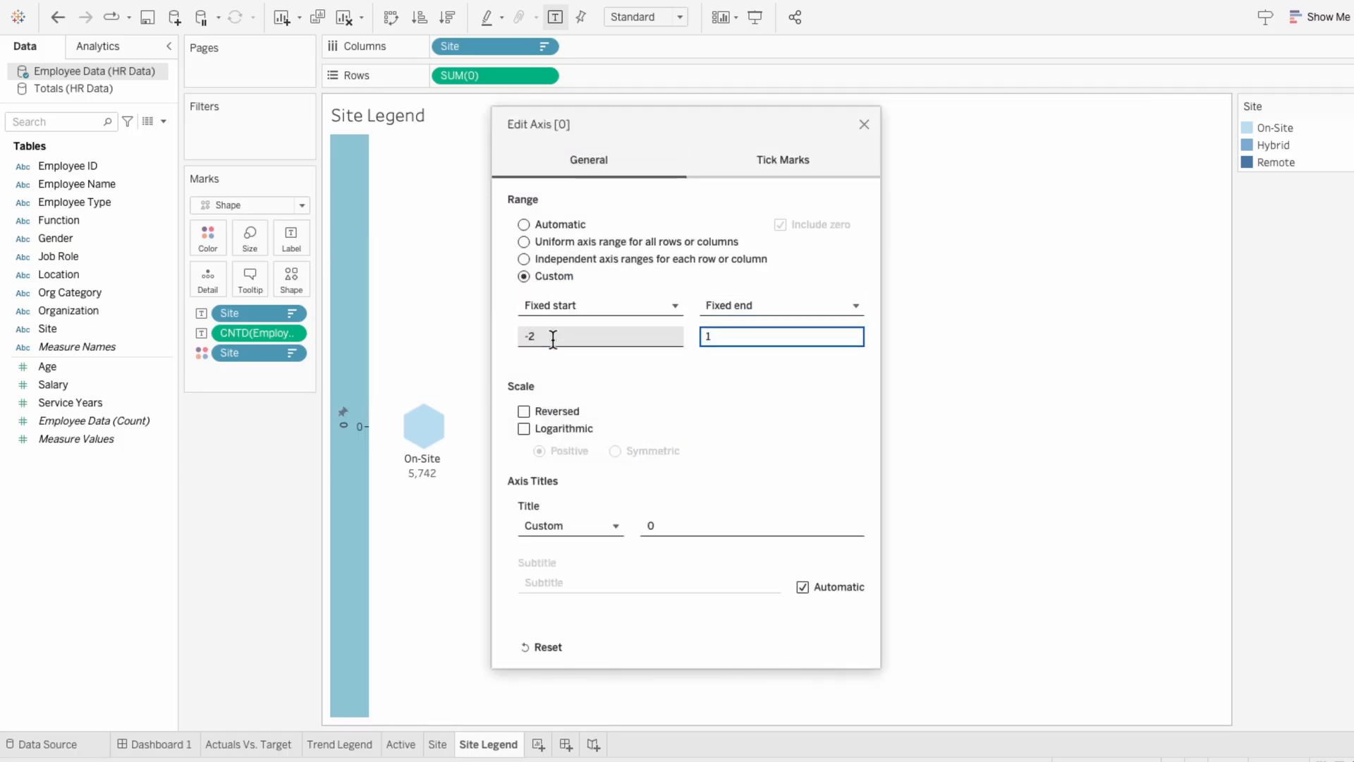
click(863, 126)
Step: Hide the vertical axis header on the Site Legend sheet and return to Dashboard 1
right_click(358, 363)
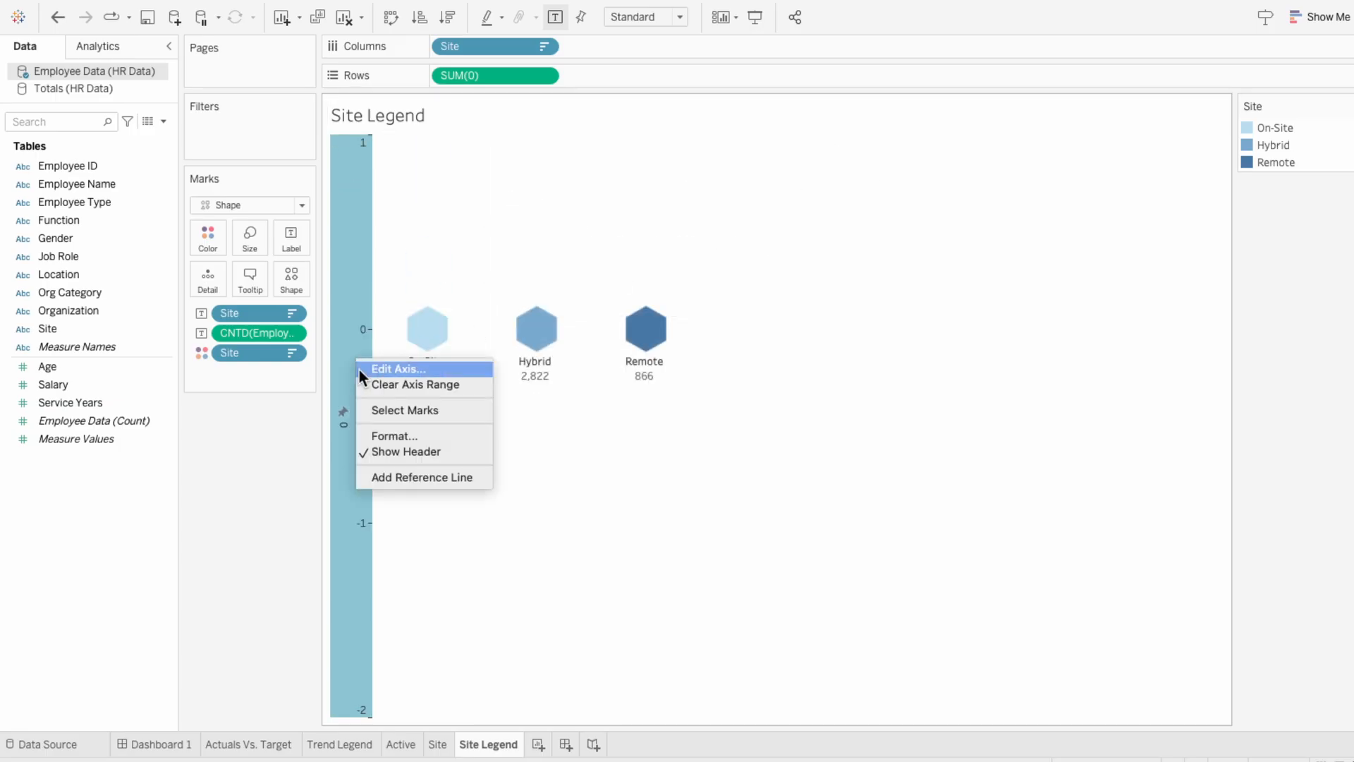
click(381, 451)
click(173, 747)
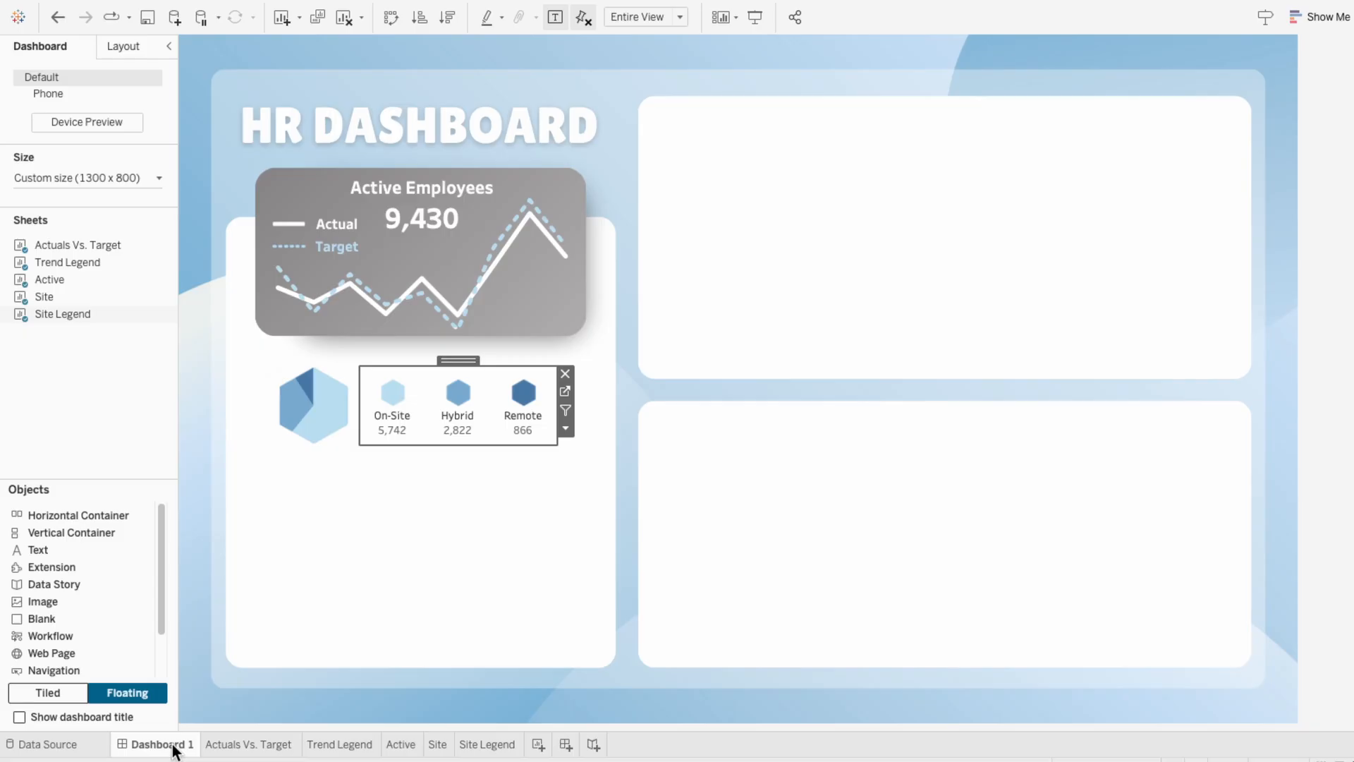
click(269, 647)
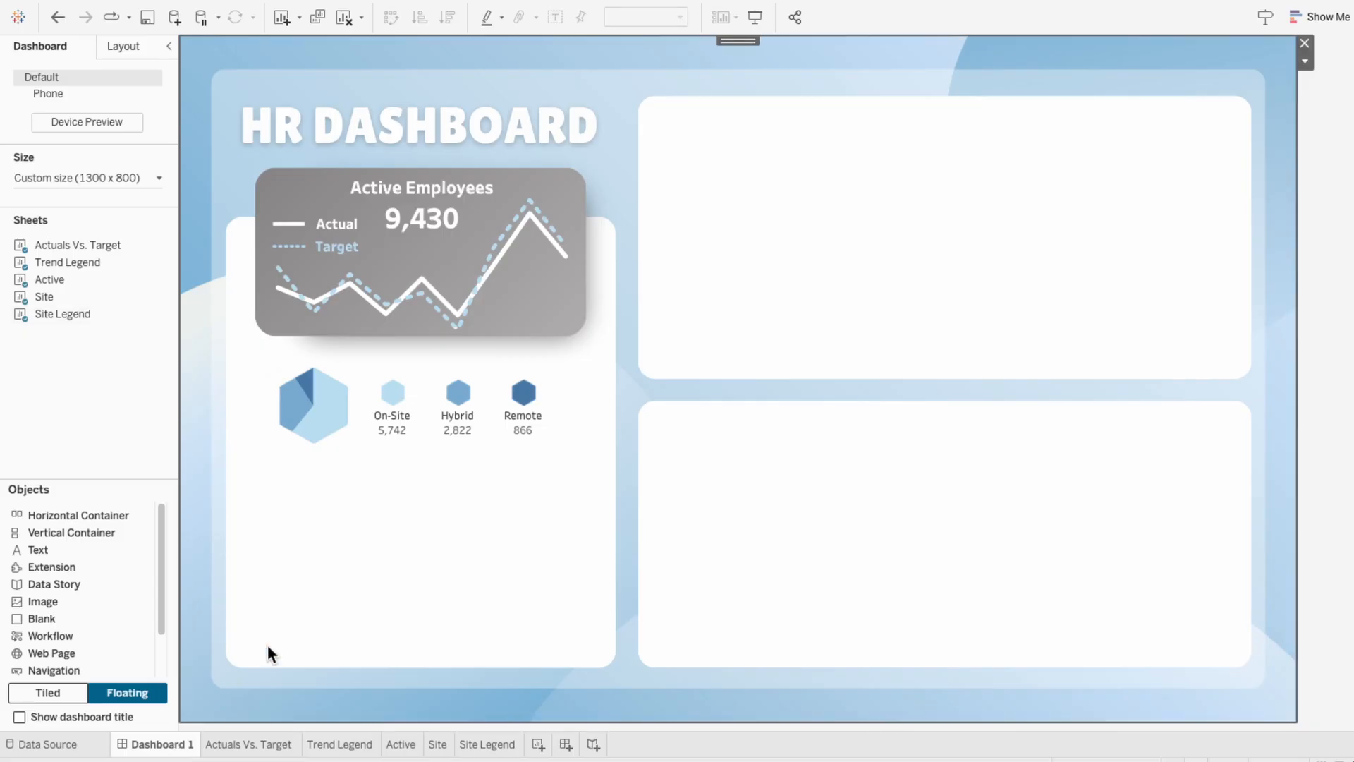
Step: Add a floating text object reading "Work Arrangement" in black 14-point Trebuchet MS
mouse_move(65, 552)
mouse_down()
mouse_move(149, 555)
mouse_move(341, 390)
mouse_up()
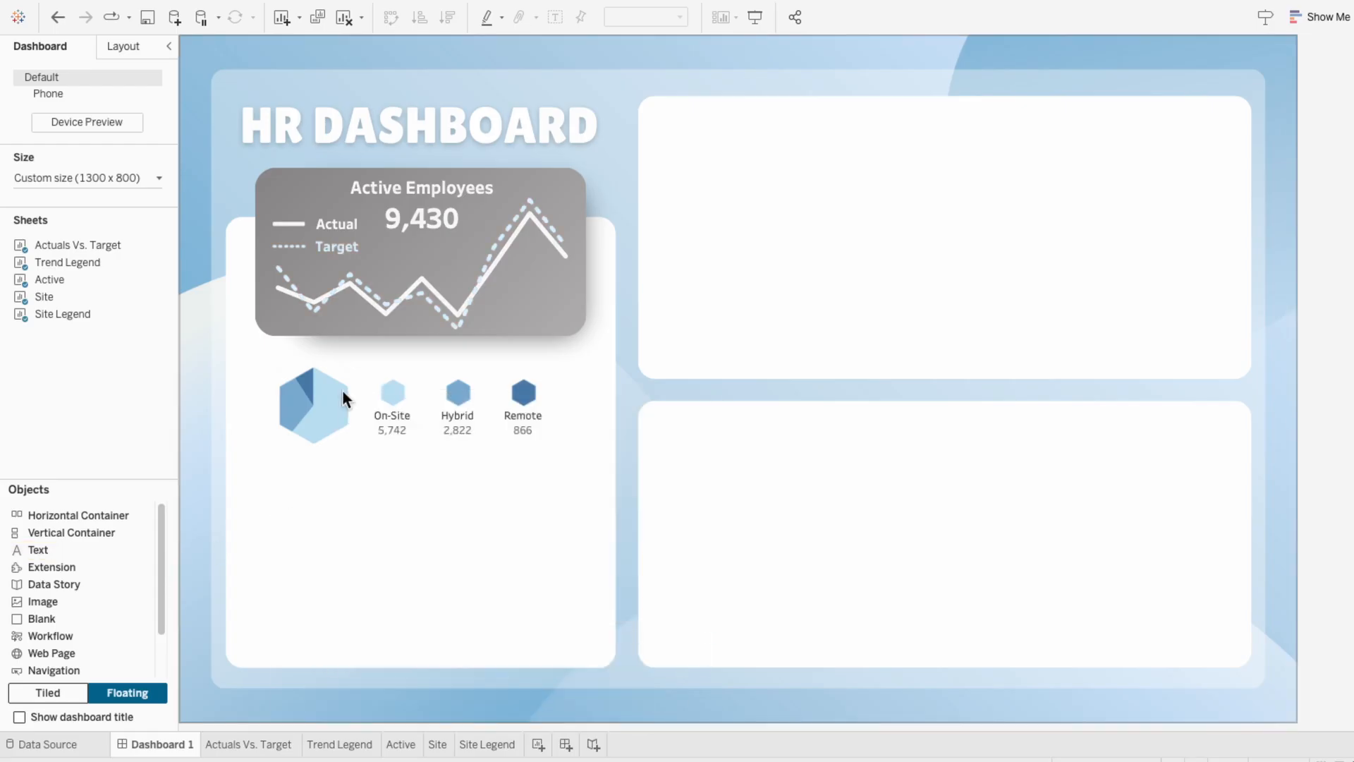
text(Work Arrangement)
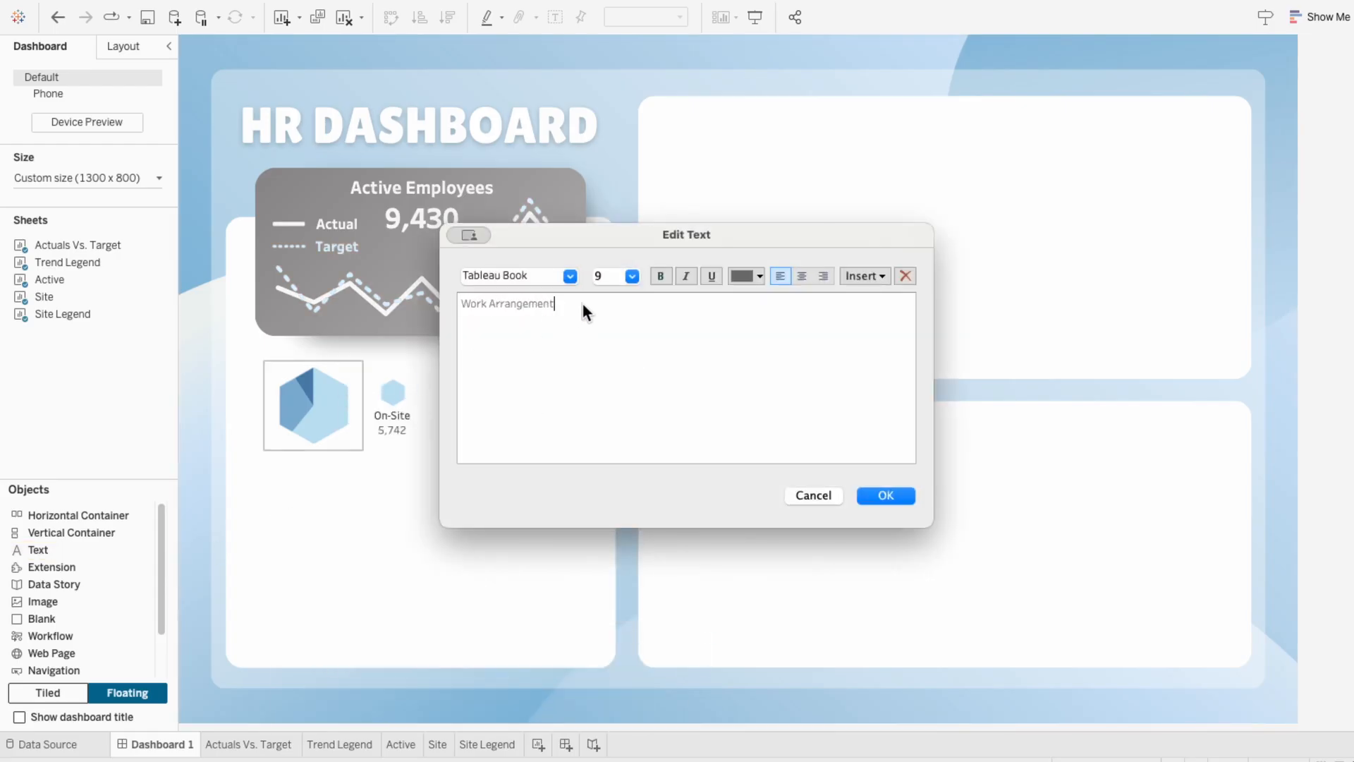
drag(581, 299, 405, 298)
click(568, 278)
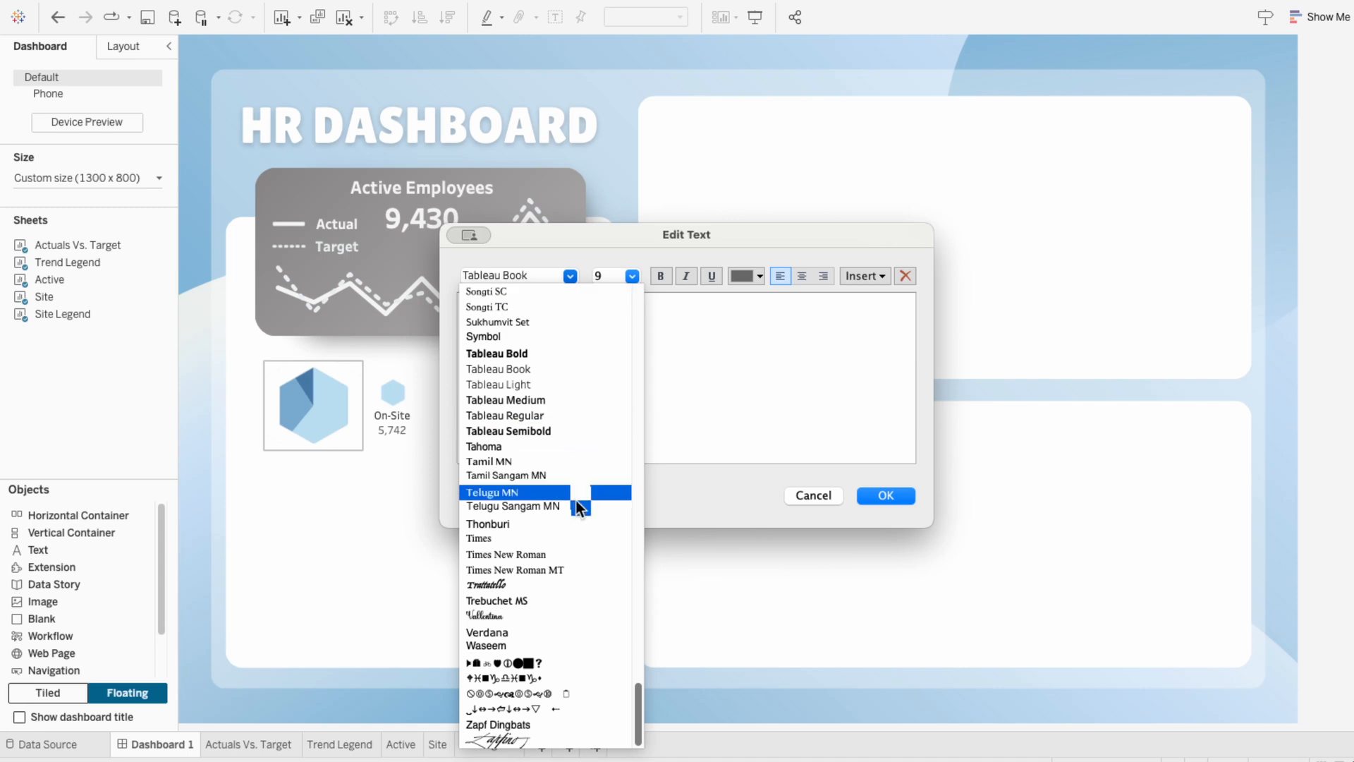
click(552, 600)
click(630, 276)
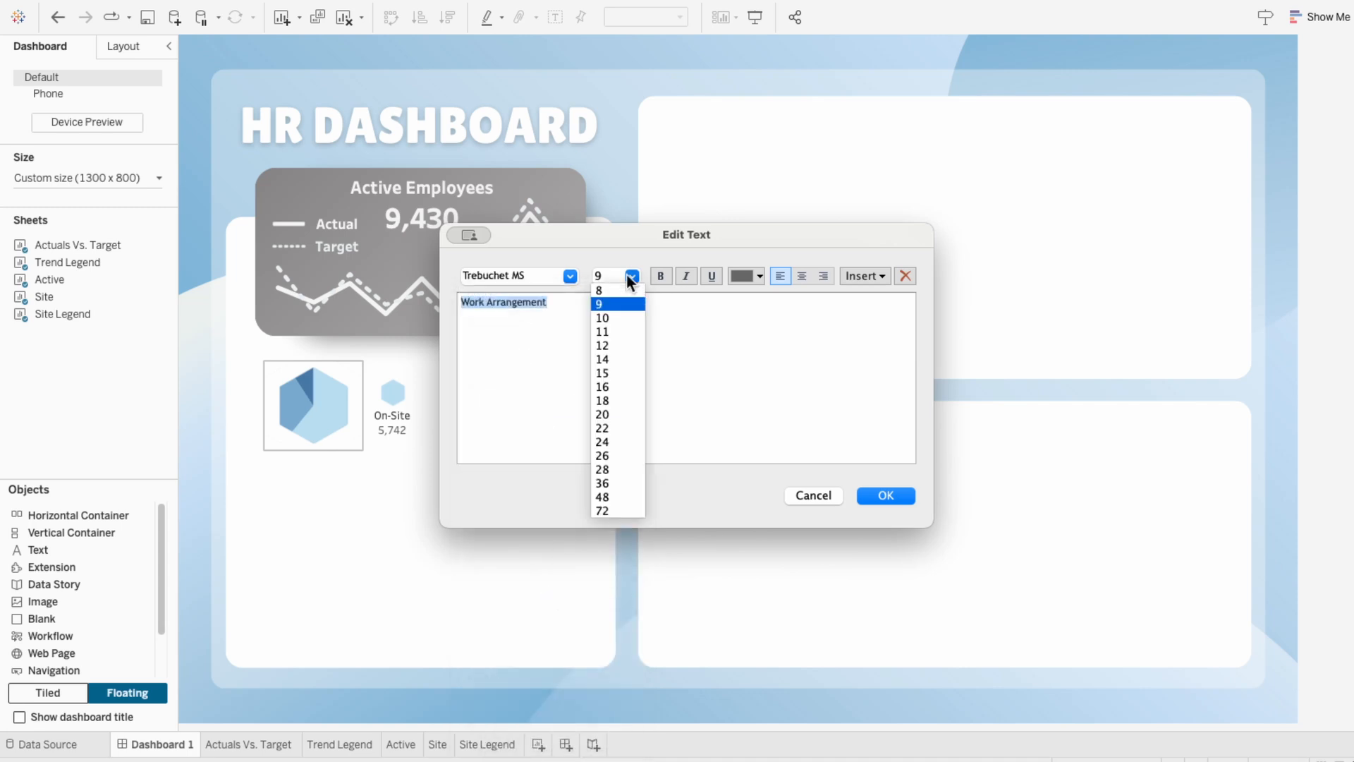
click(628, 354)
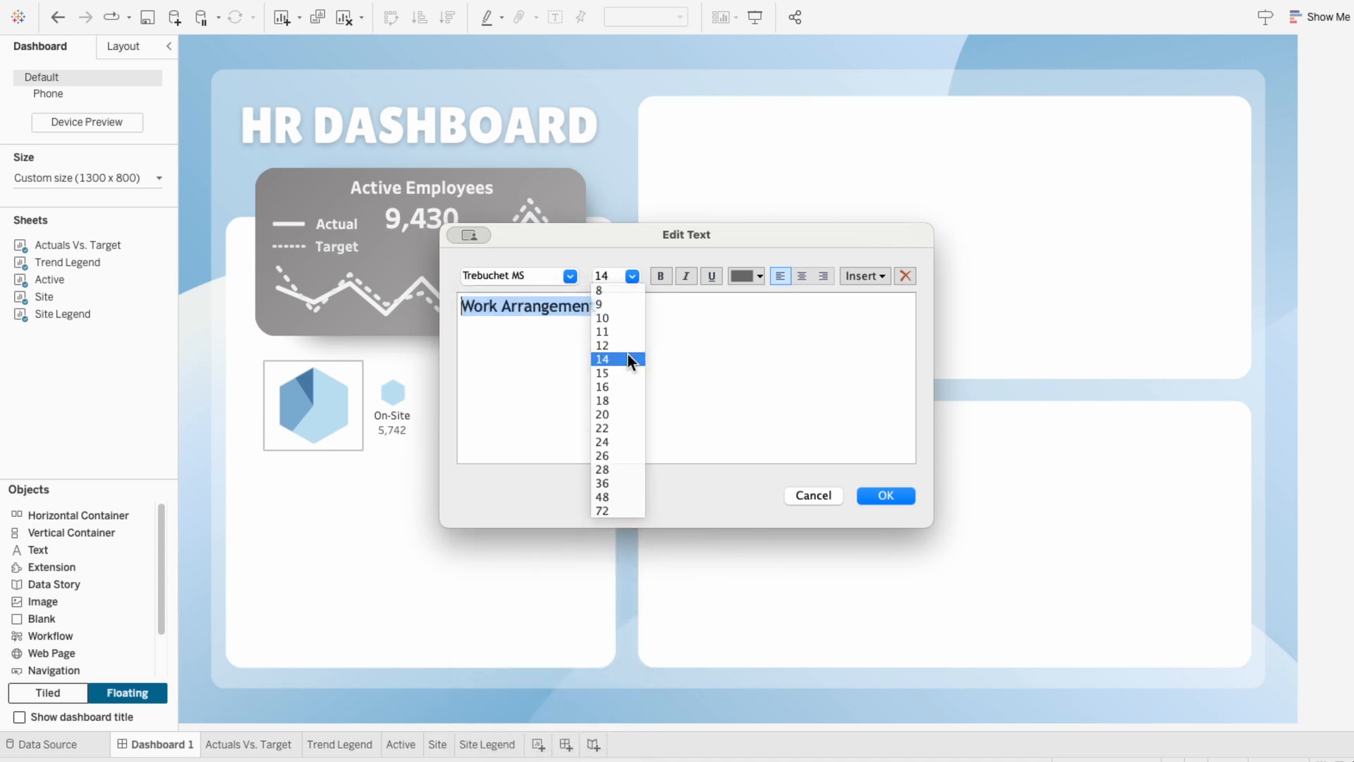
click(745, 275)
click(741, 295)
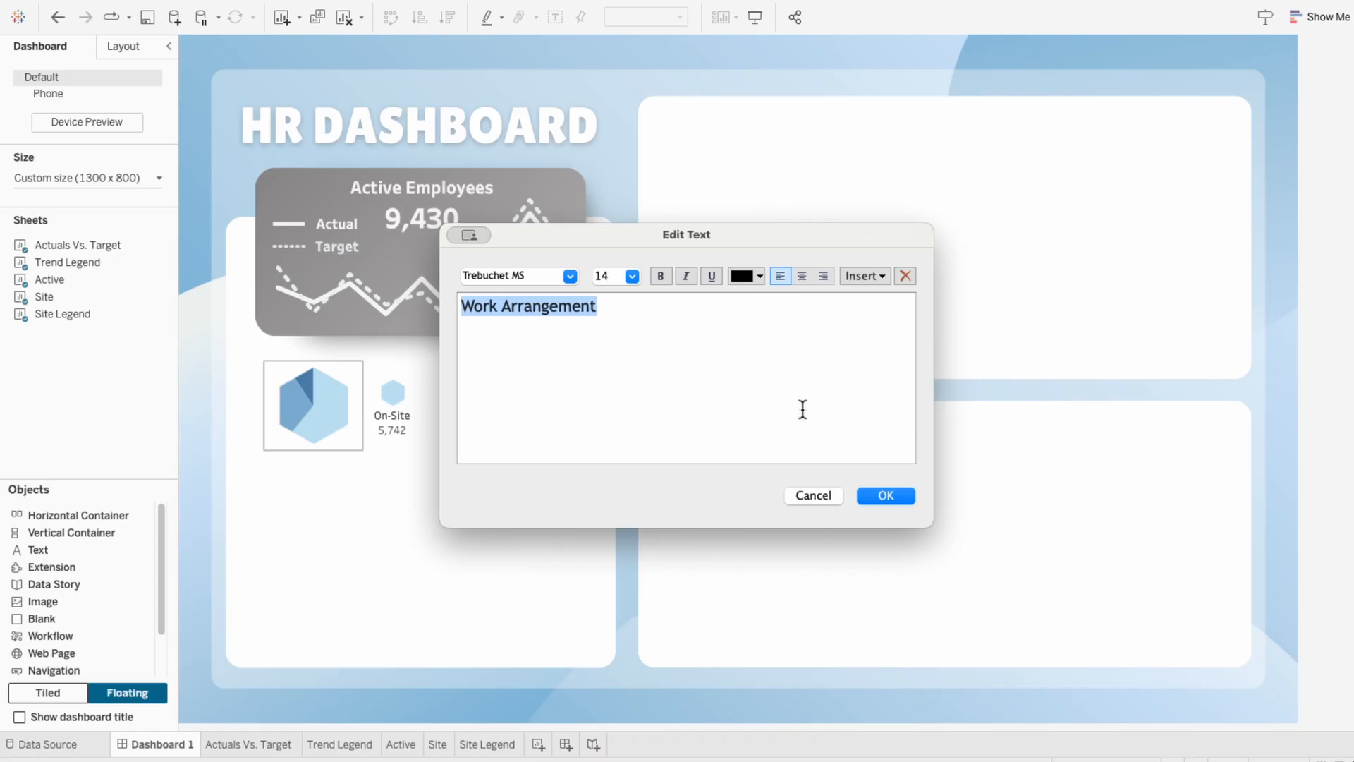
click(883, 496)
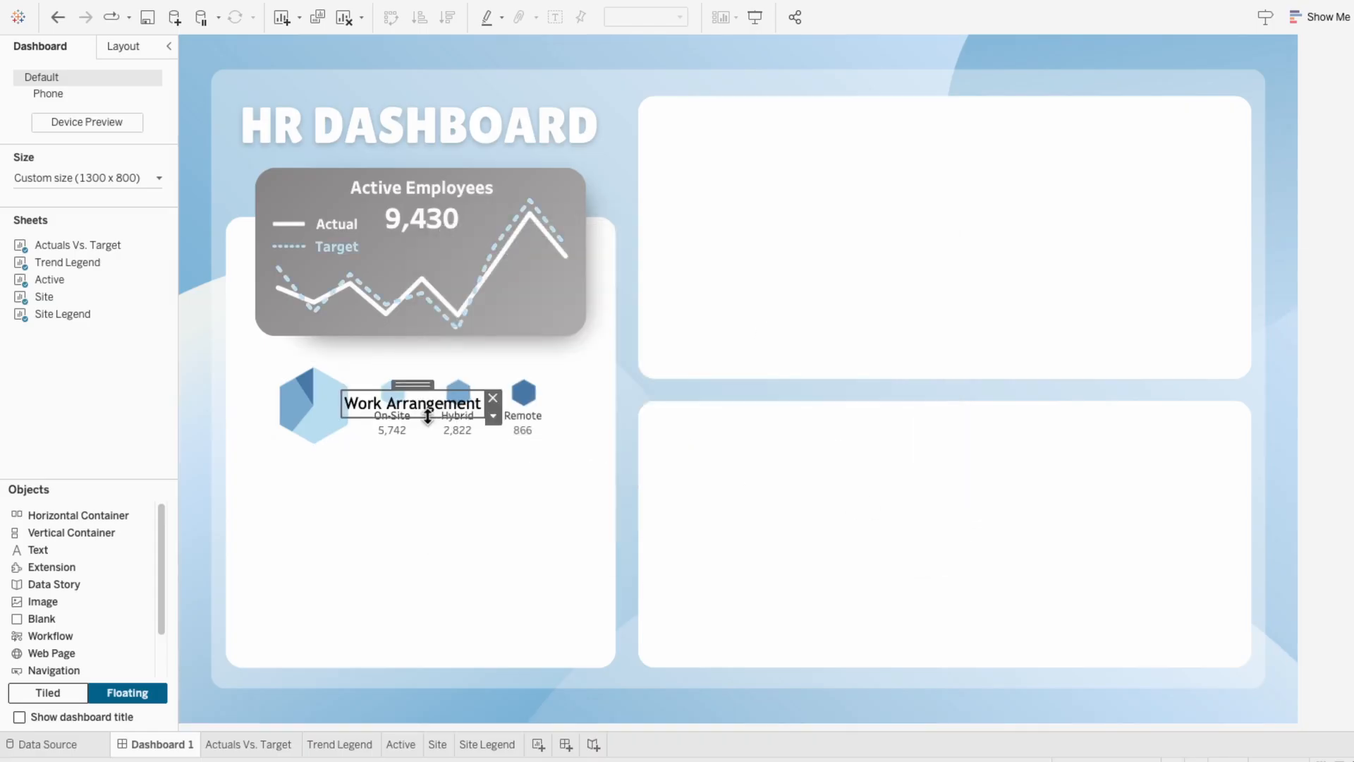
Step: Center the Work Arrangement heading above the Site pie and legend, stretching its text box across the white card's full width
drag(416, 387, 416, 341)
right_click(409, 359)
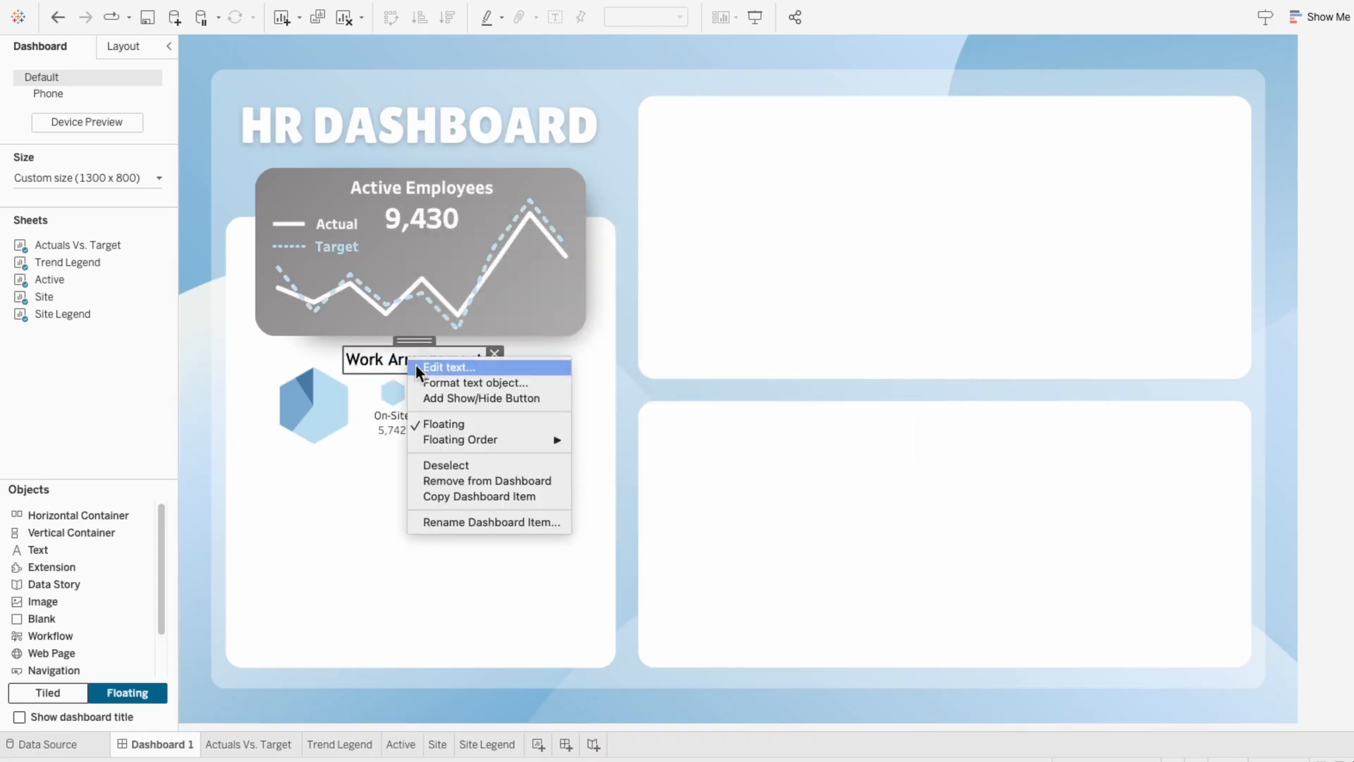
click(433, 382)
click(99, 103)
click(137, 187)
click(168, 45)
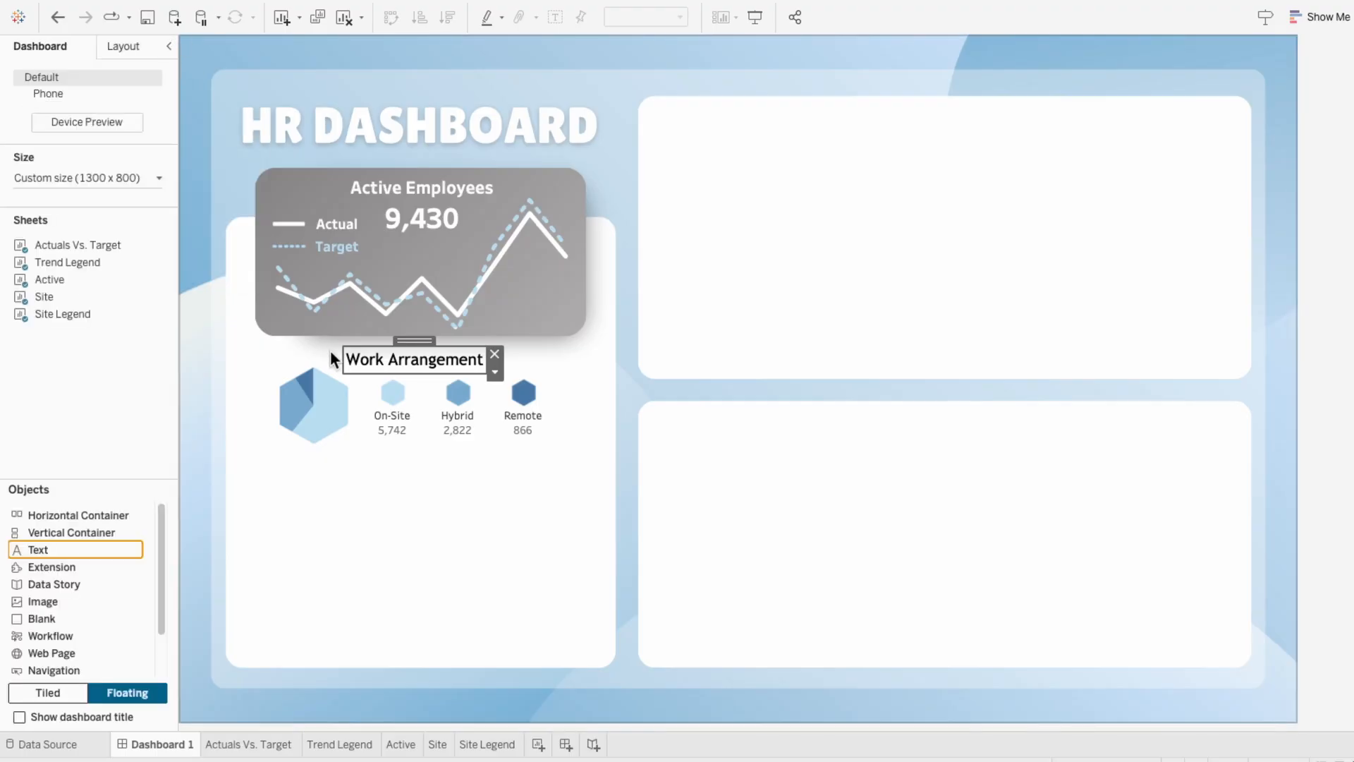
drag(333, 358, 227, 358)
drag(487, 358, 615, 357)
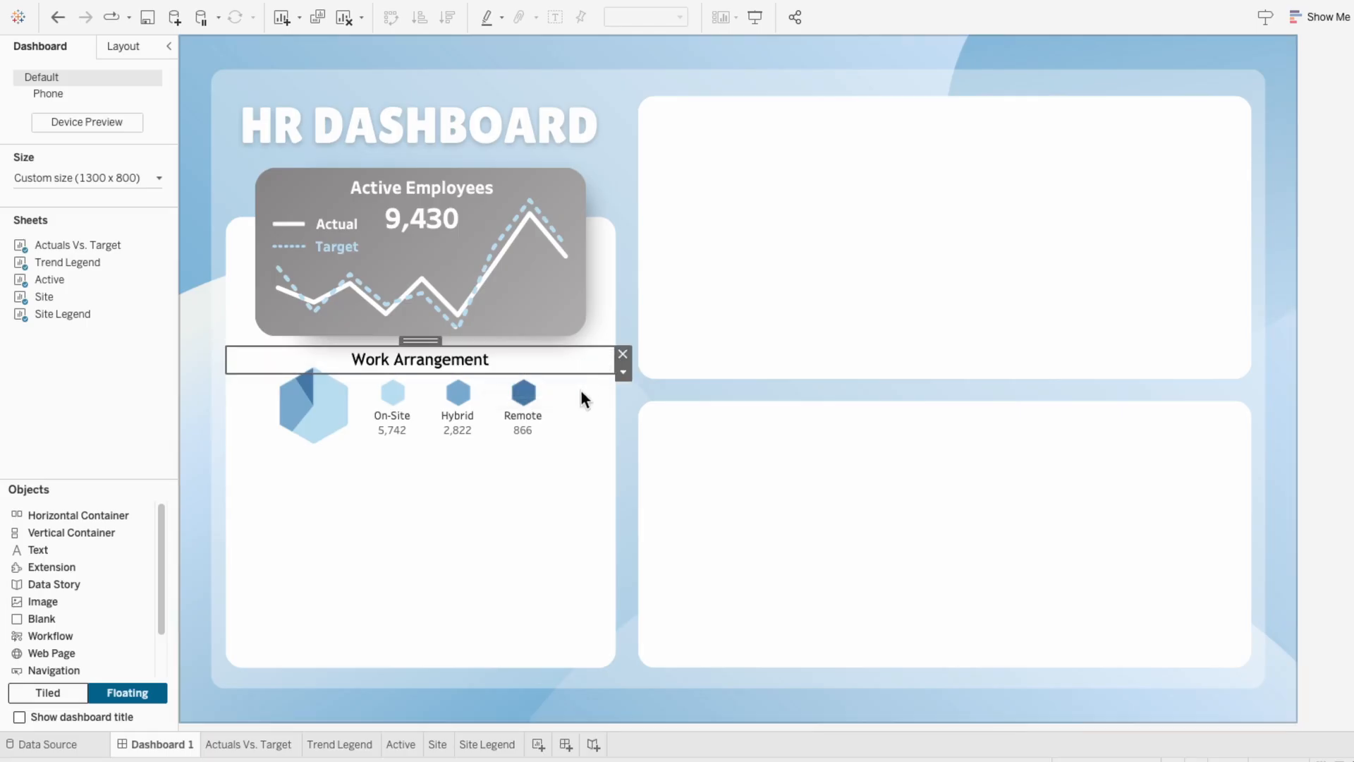
Step: Nudge the Site legend and Work Arrangement heading slightly down and shrink the hexagon pie to fit beneath the heading
click(545, 408)
click(314, 395)
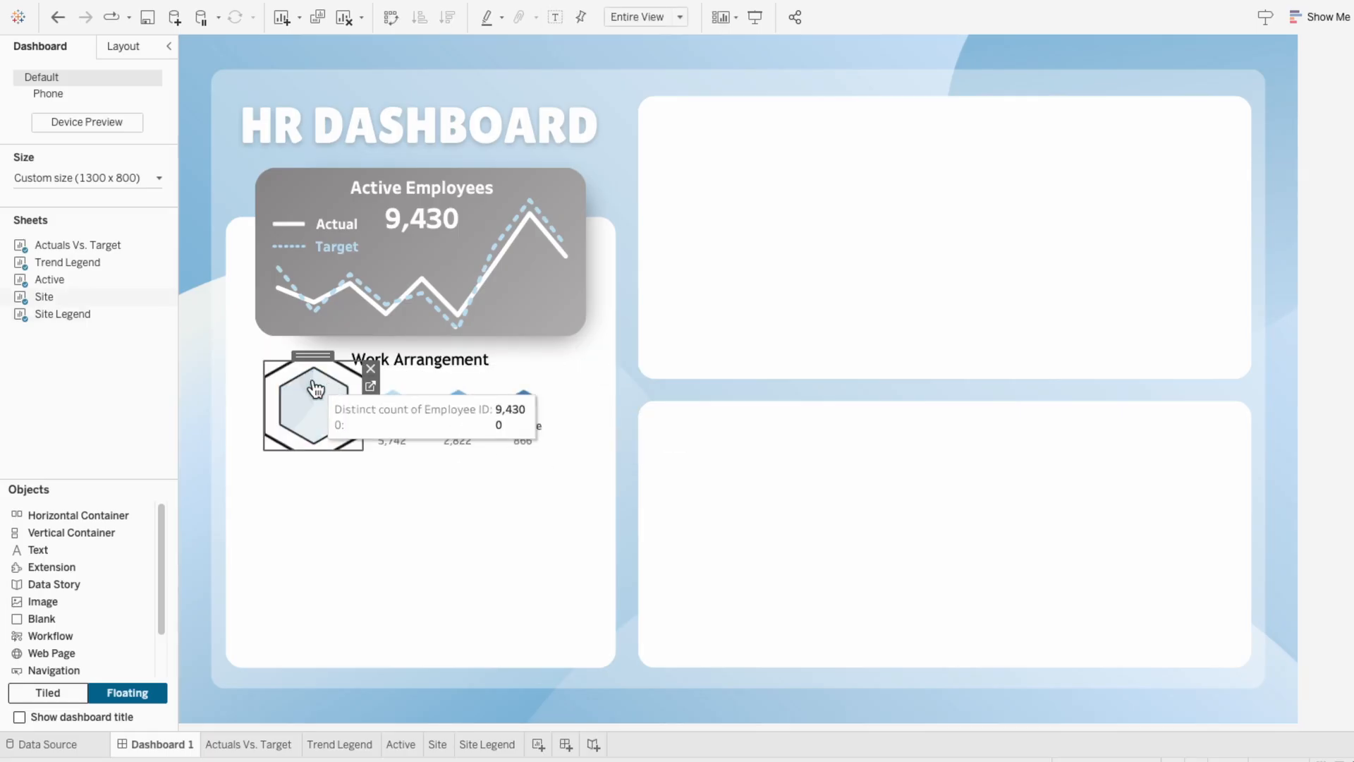
drag(269, 360, 275, 376)
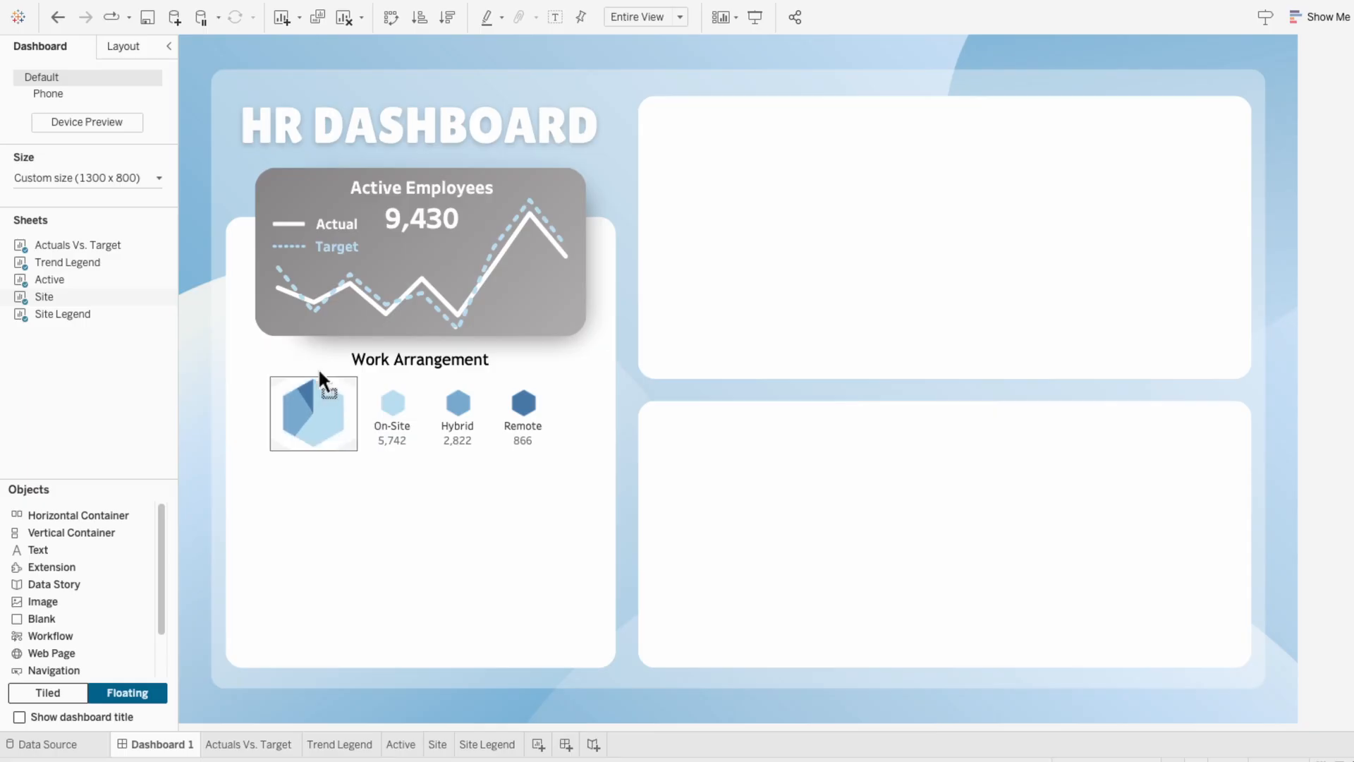
click(536, 408)
click(614, 533)
mouse_move(499, 436)
drag(439, 359, 439, 364)
click(625, 477)
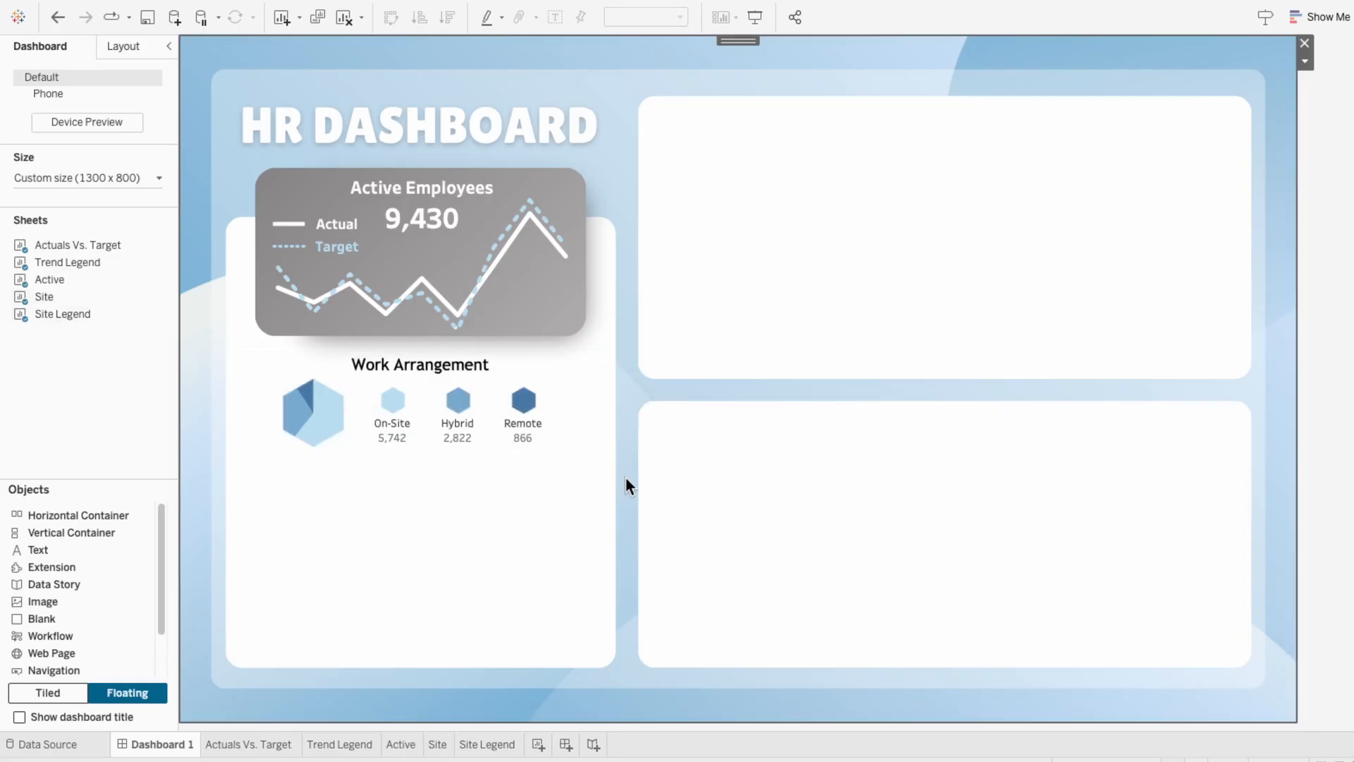
Step: Create a new worksheet named Hex Map and select the Employee Data (HR Data) source for it
click(538, 744)
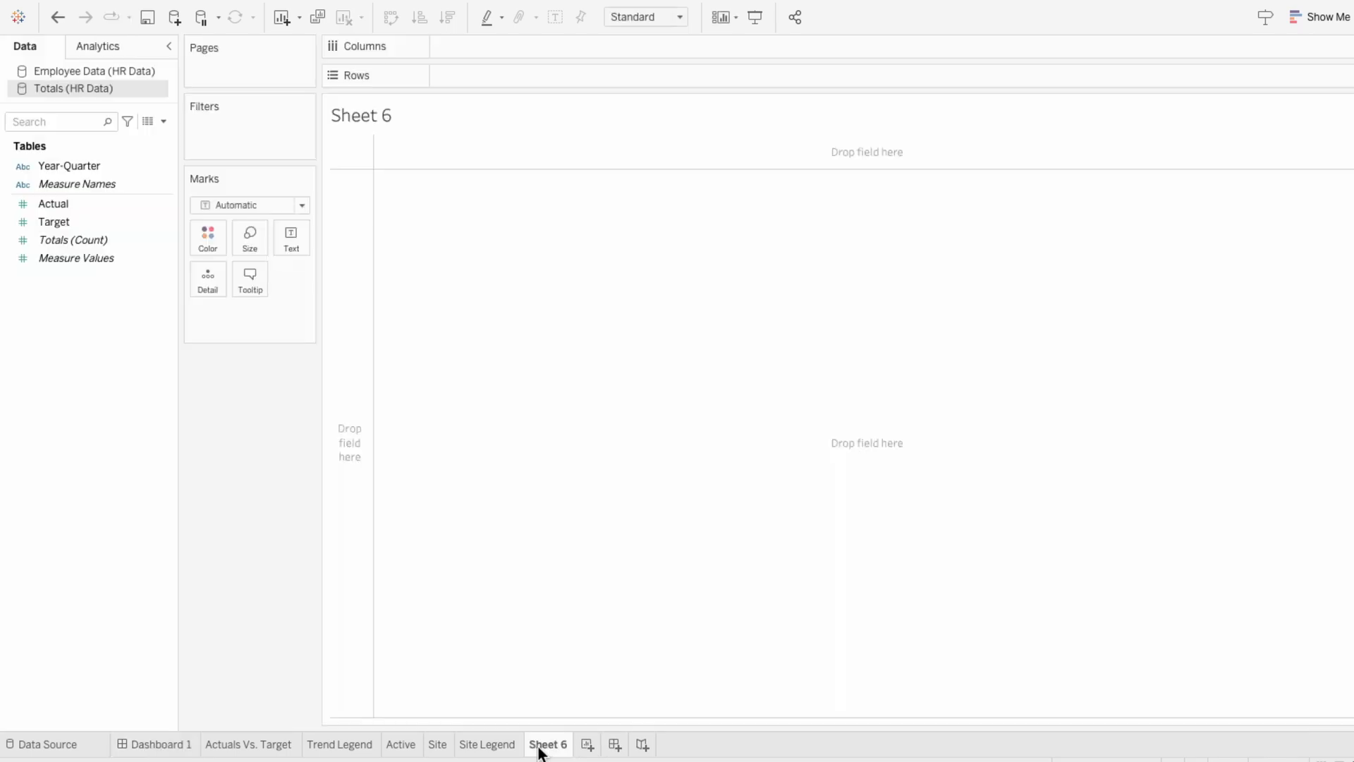
double_click(538, 746)
text(Hex Map)
key(Return)
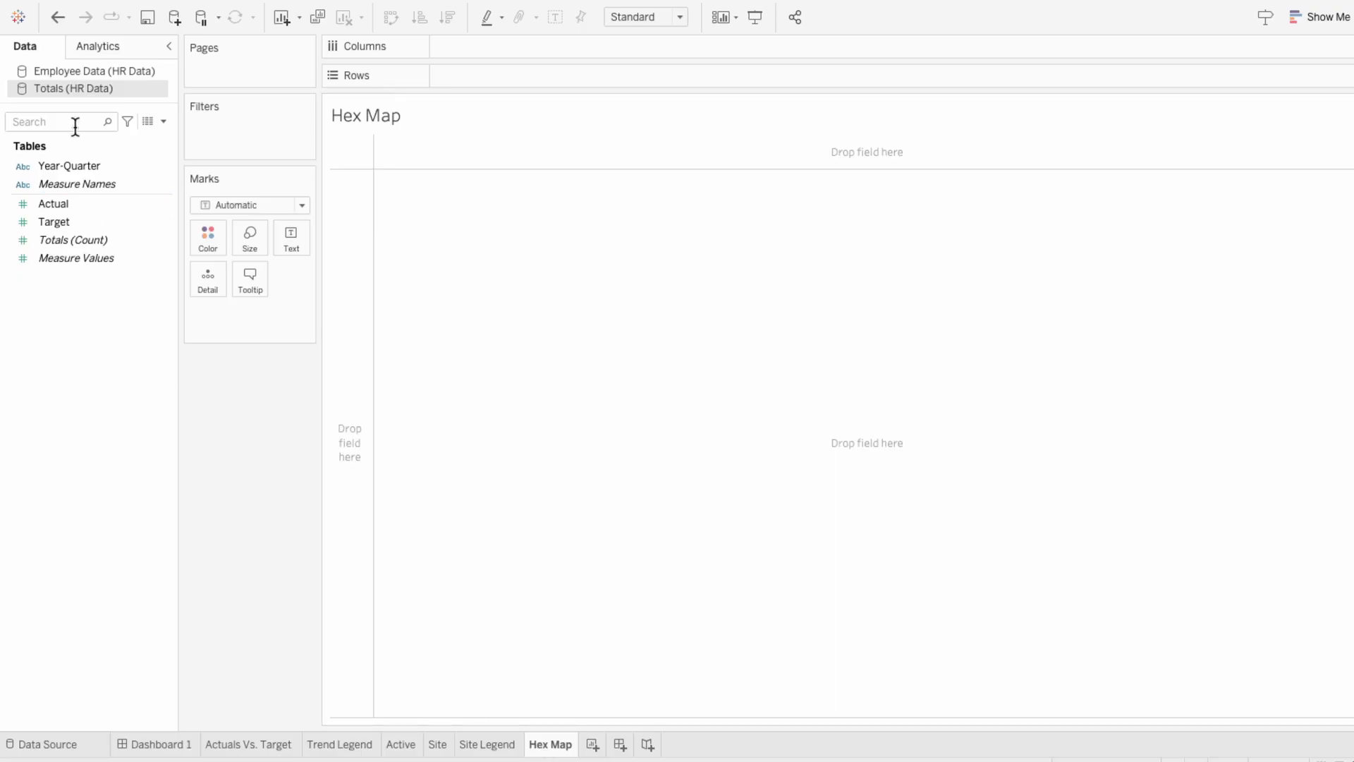
click(62, 68)
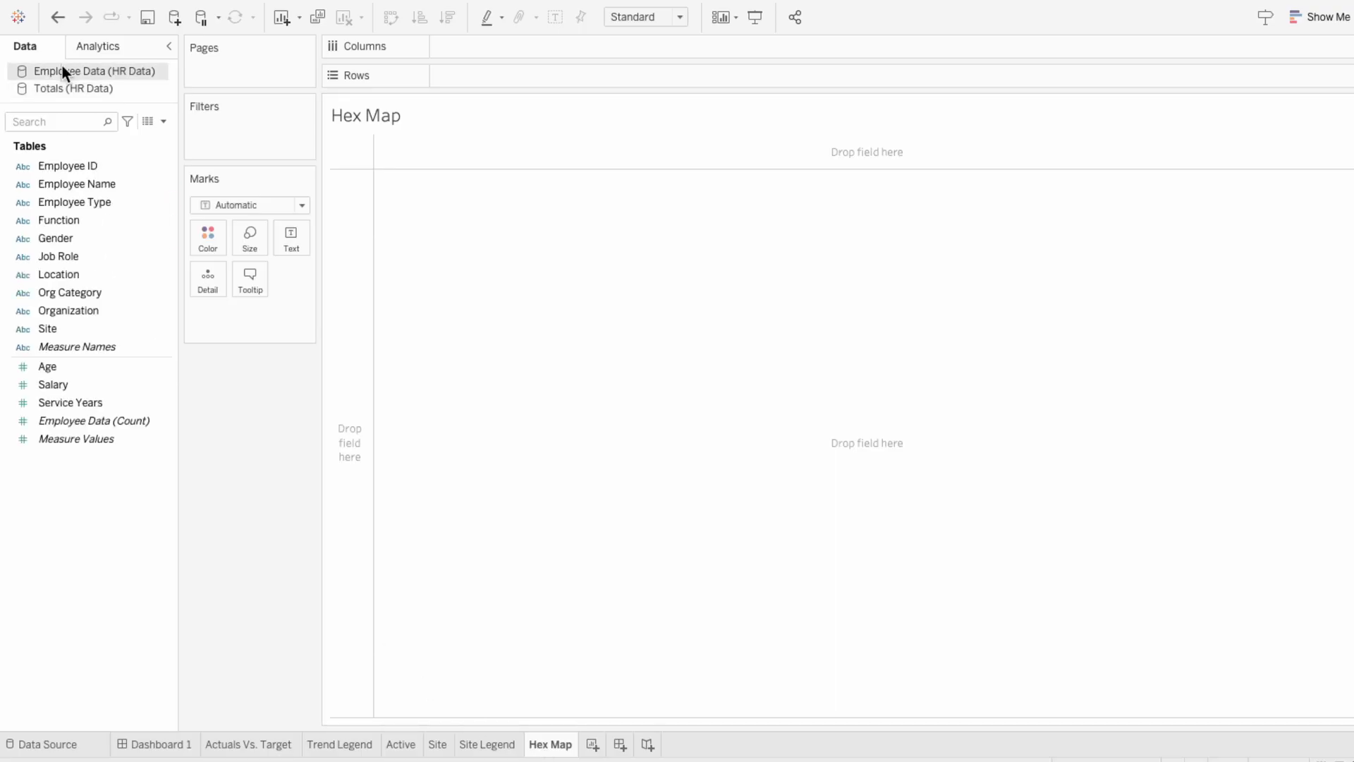
Step: Add a spatial file connection to HexStates in the Employee Data source
click(67, 744)
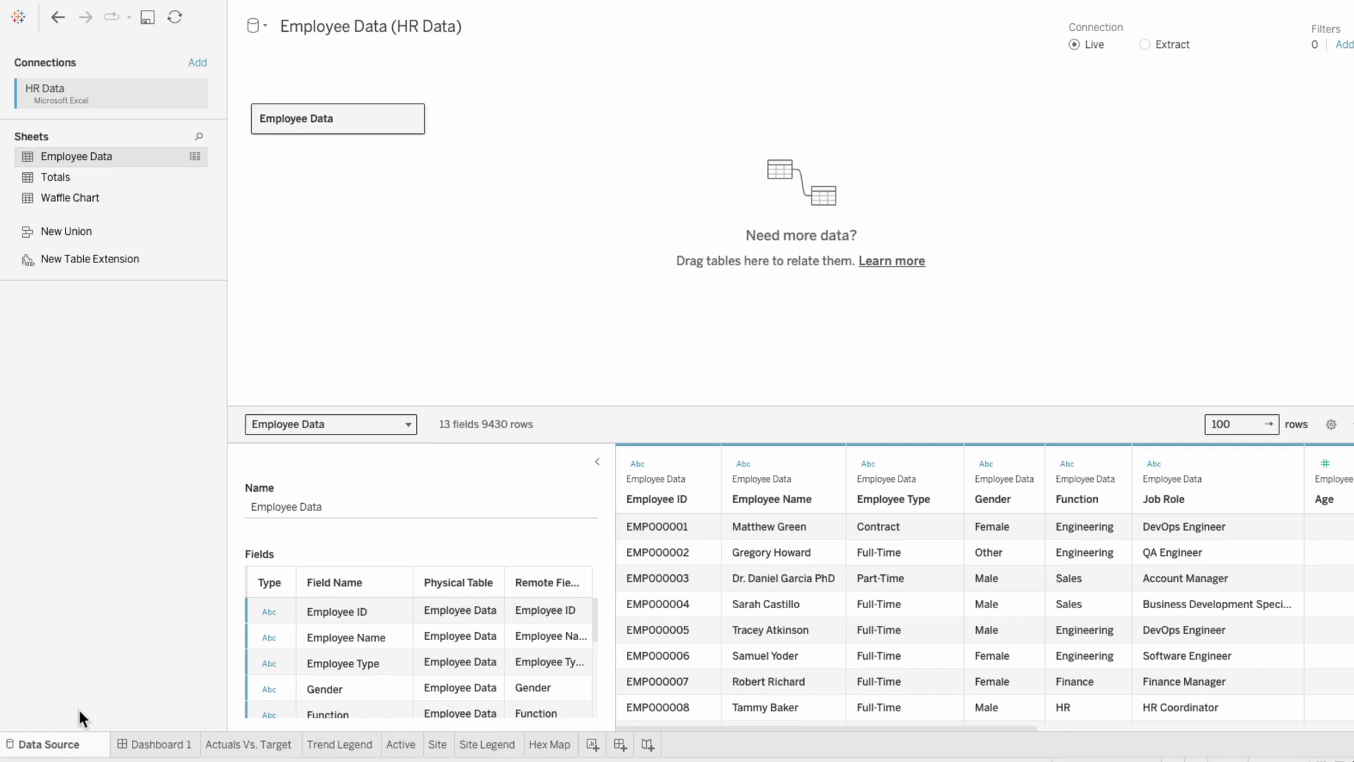
click(199, 63)
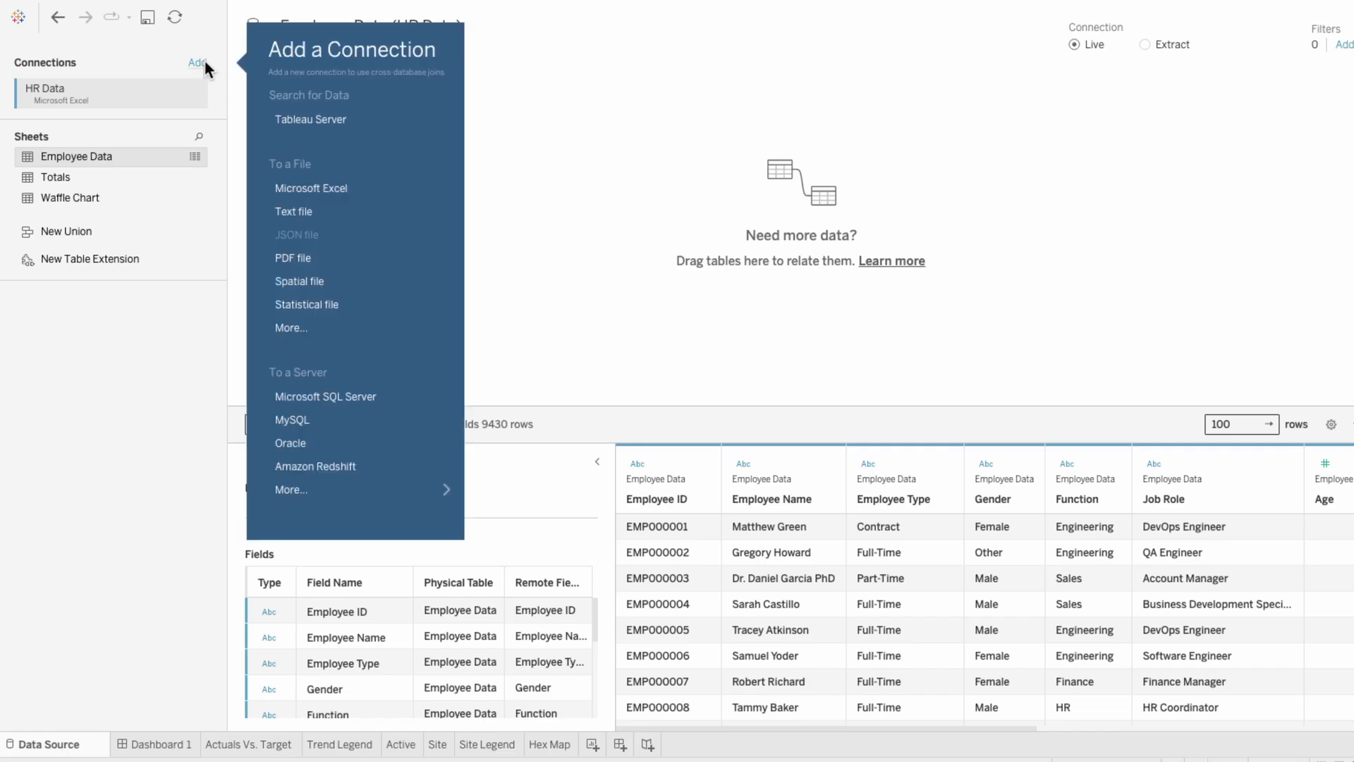
click(319, 281)
double_click(319, 196)
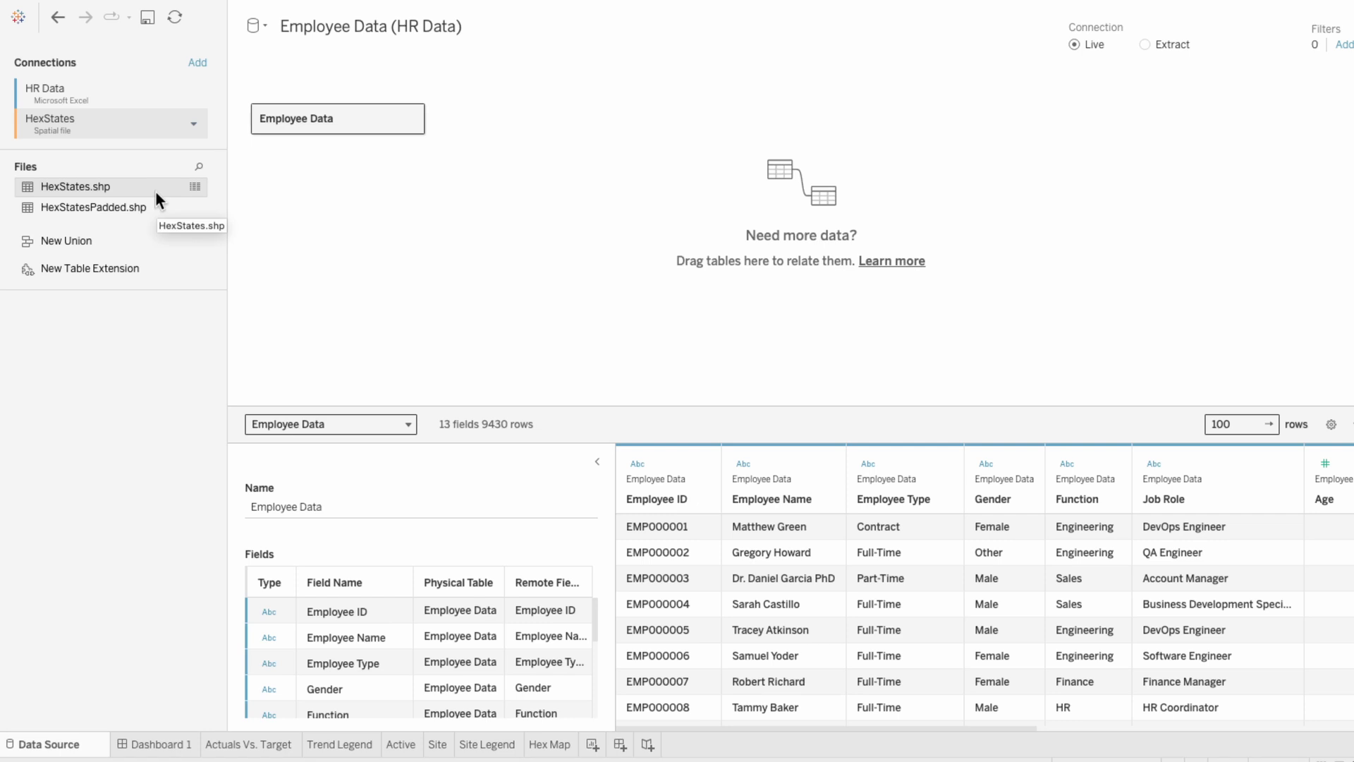
Step: Inside the Employee Data table, add HexStates.shp as an inner join matching Location to State
double_click(320, 122)
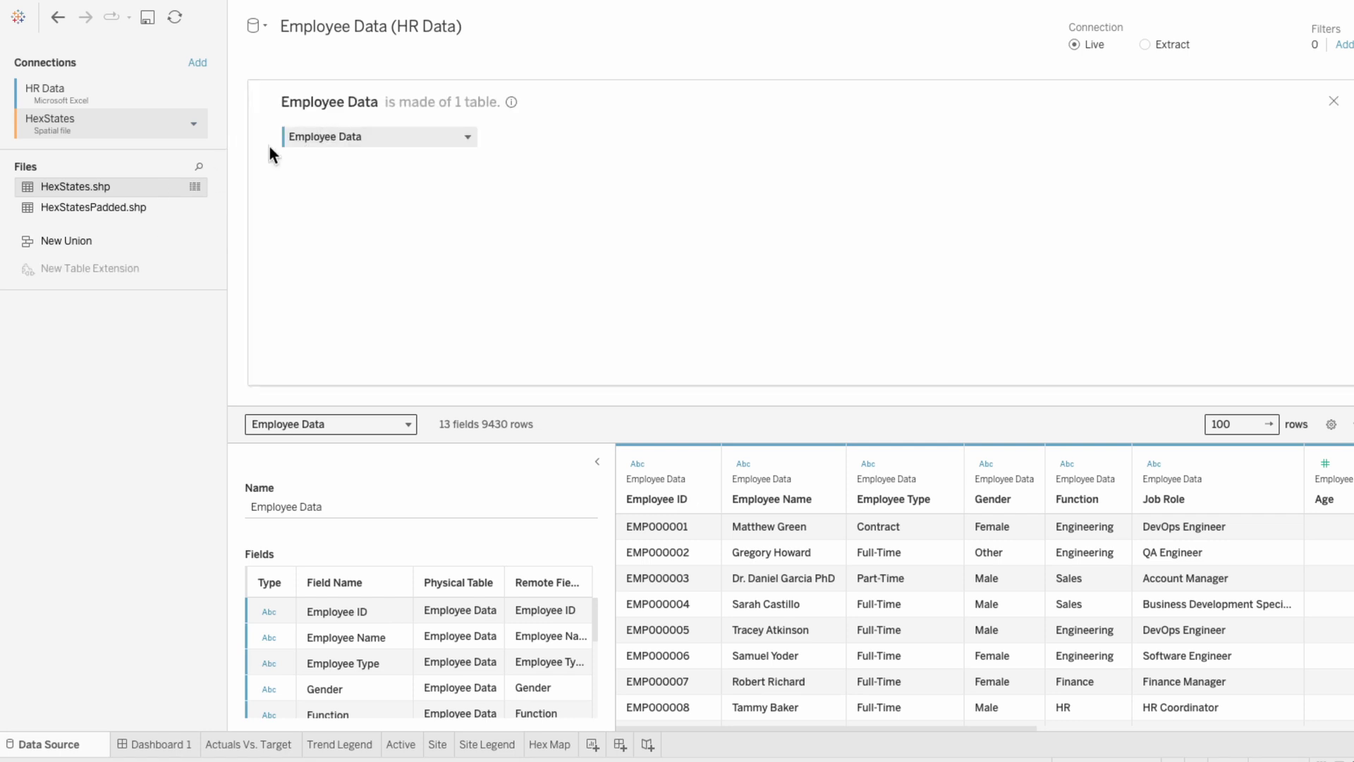
drag(137, 191, 590, 141)
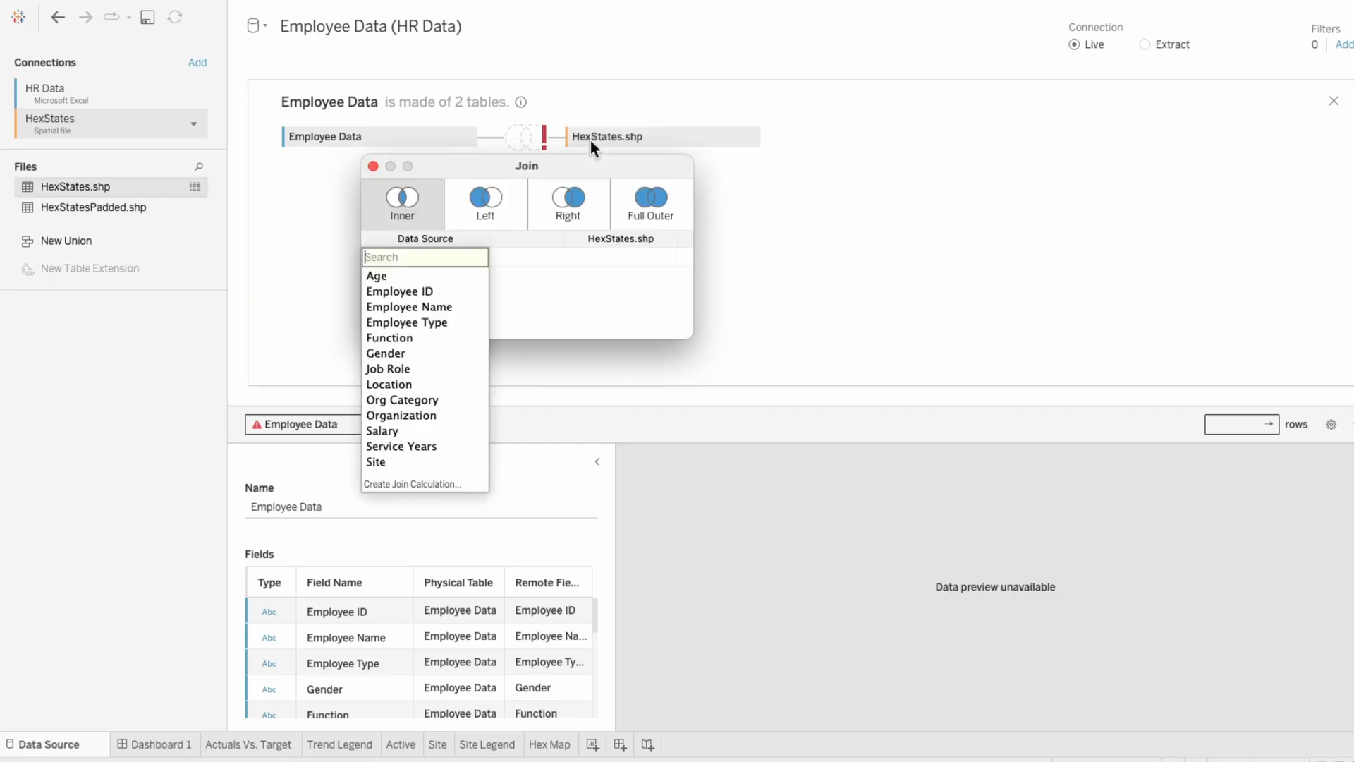
text(locat)
click(446, 278)
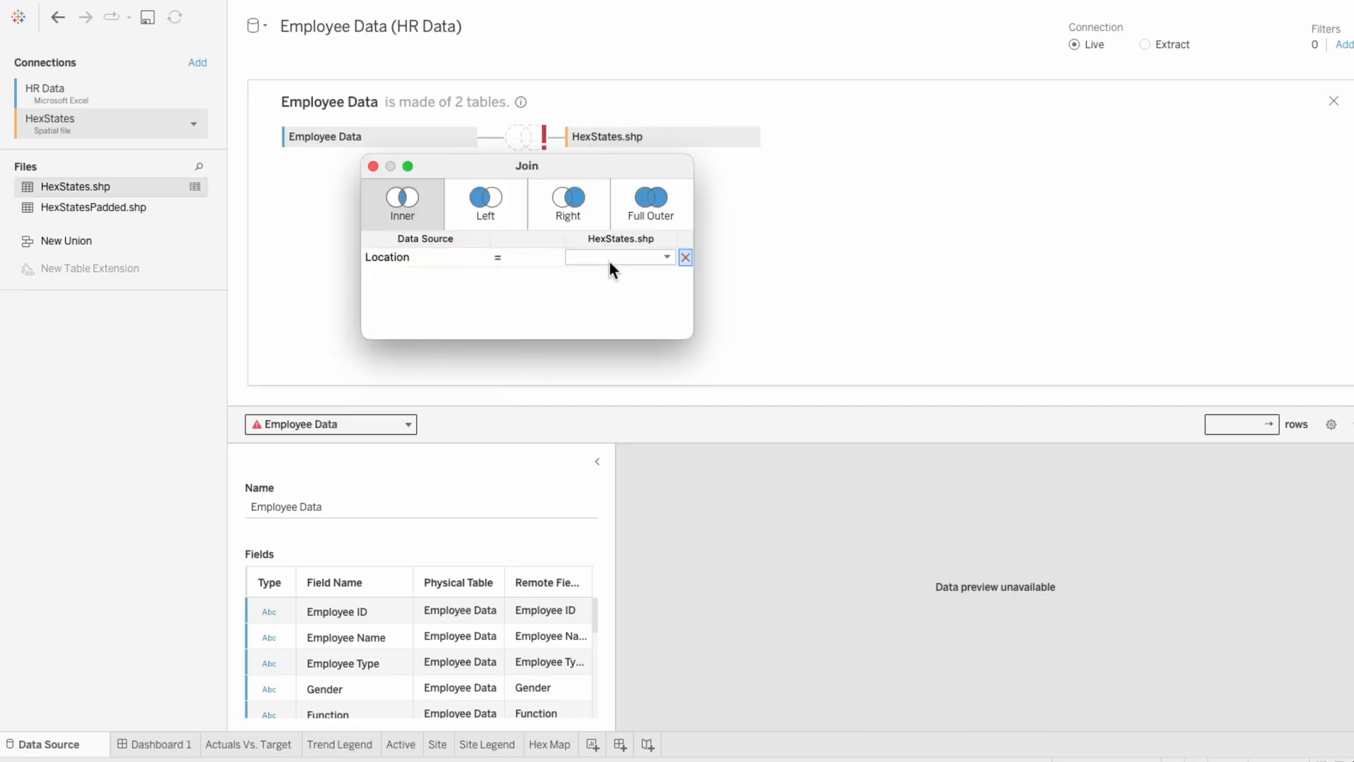
click(609, 260)
click(611, 288)
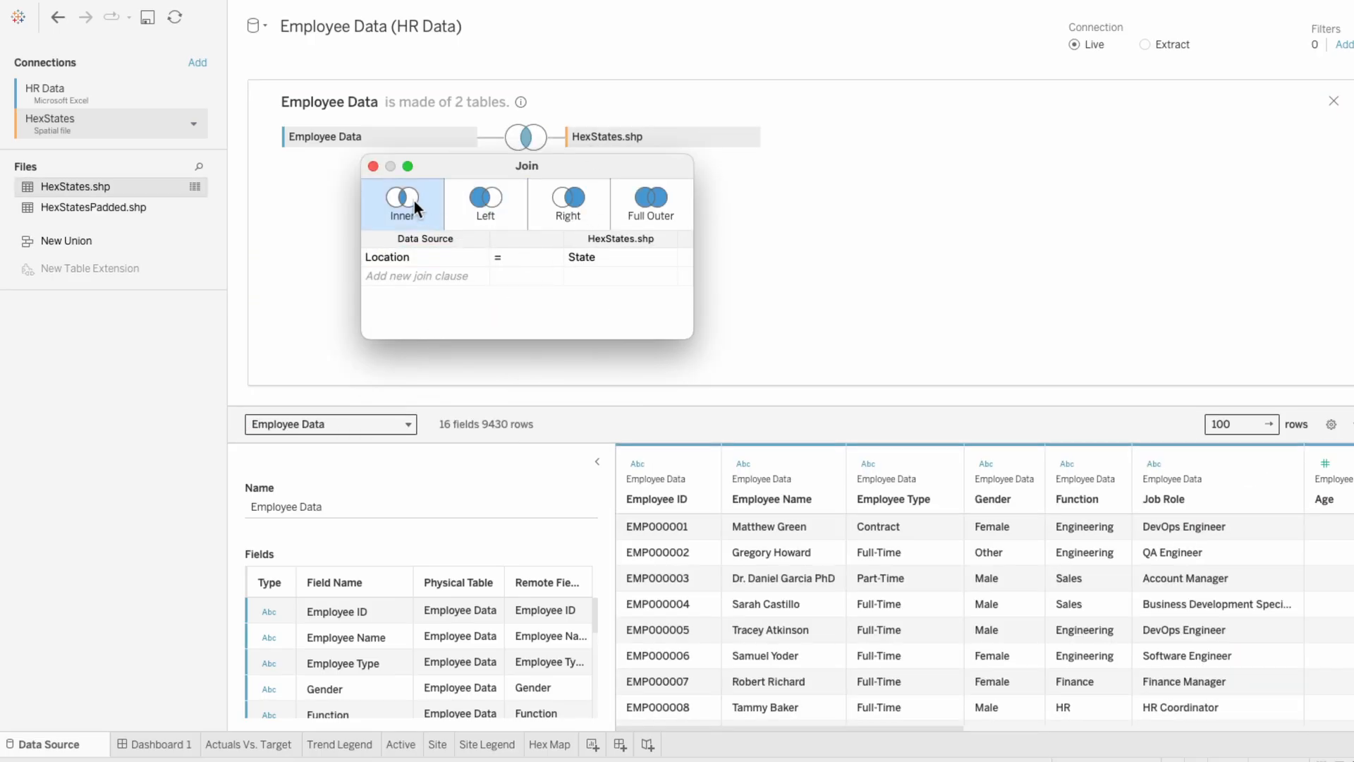
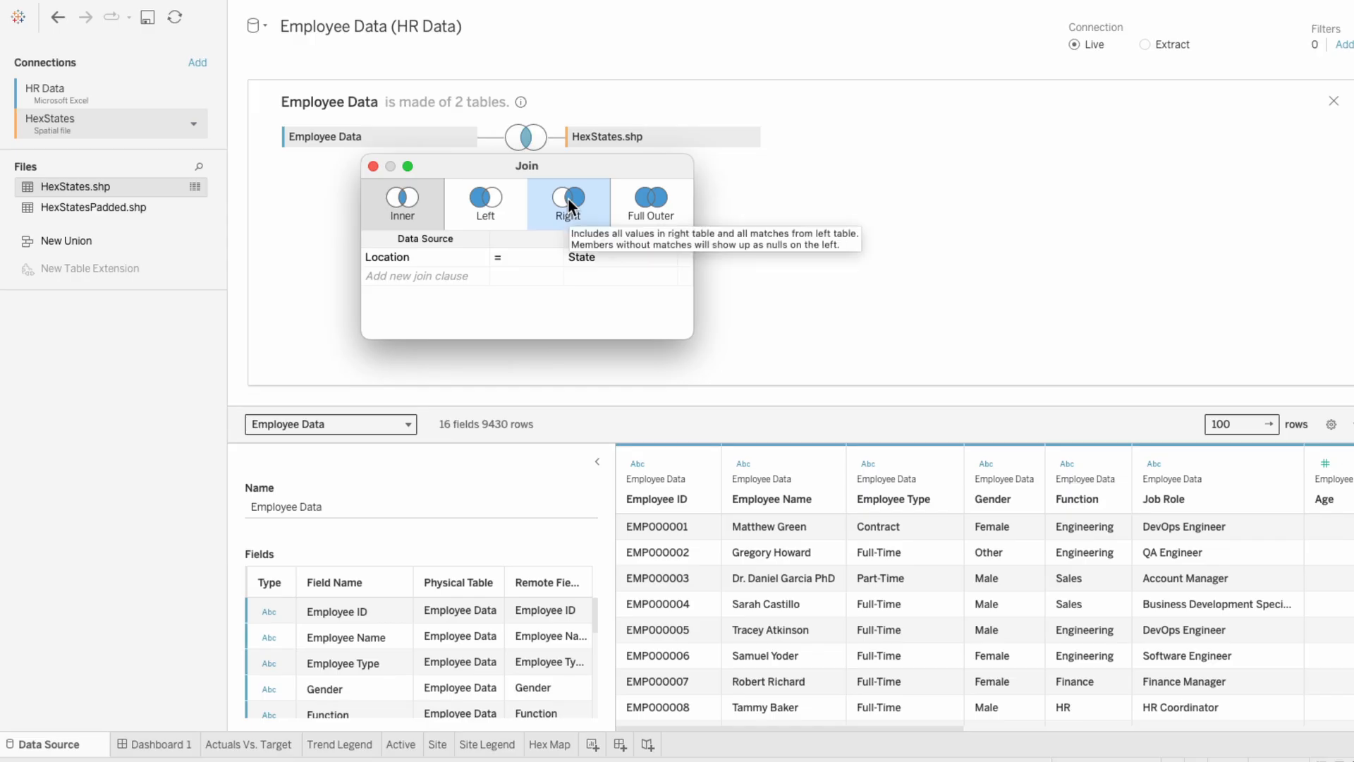
click(371, 165)
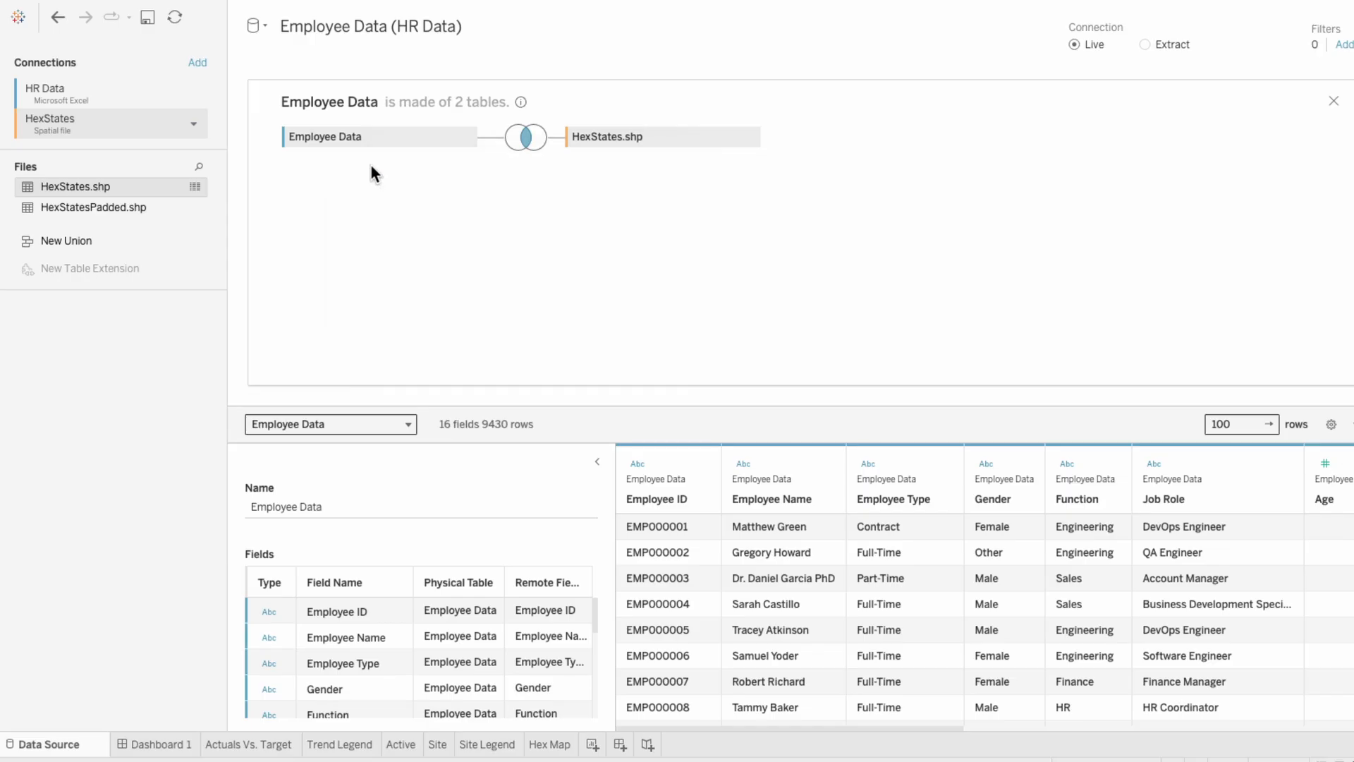
Step: Remove HexStates.shp from the Employee Data join and return to the relationships view
click(751, 138)
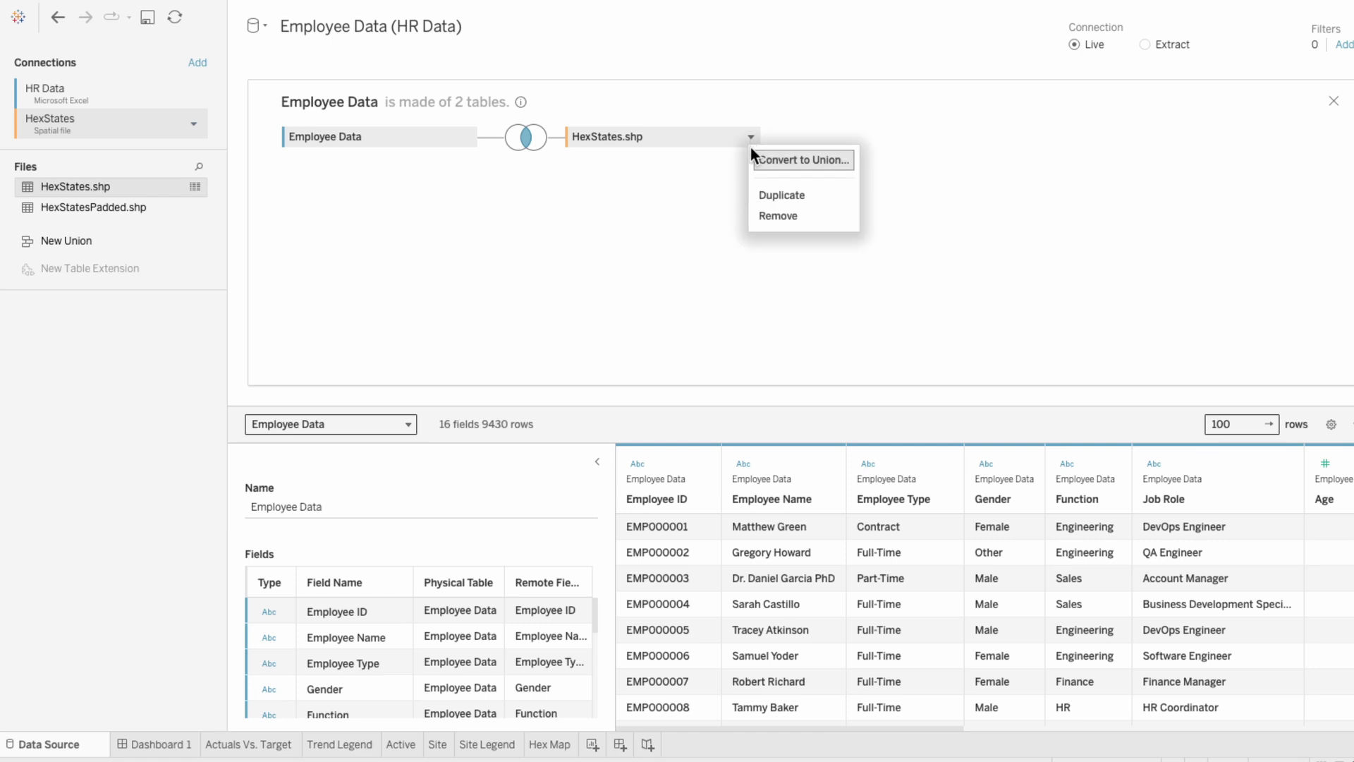
click(764, 210)
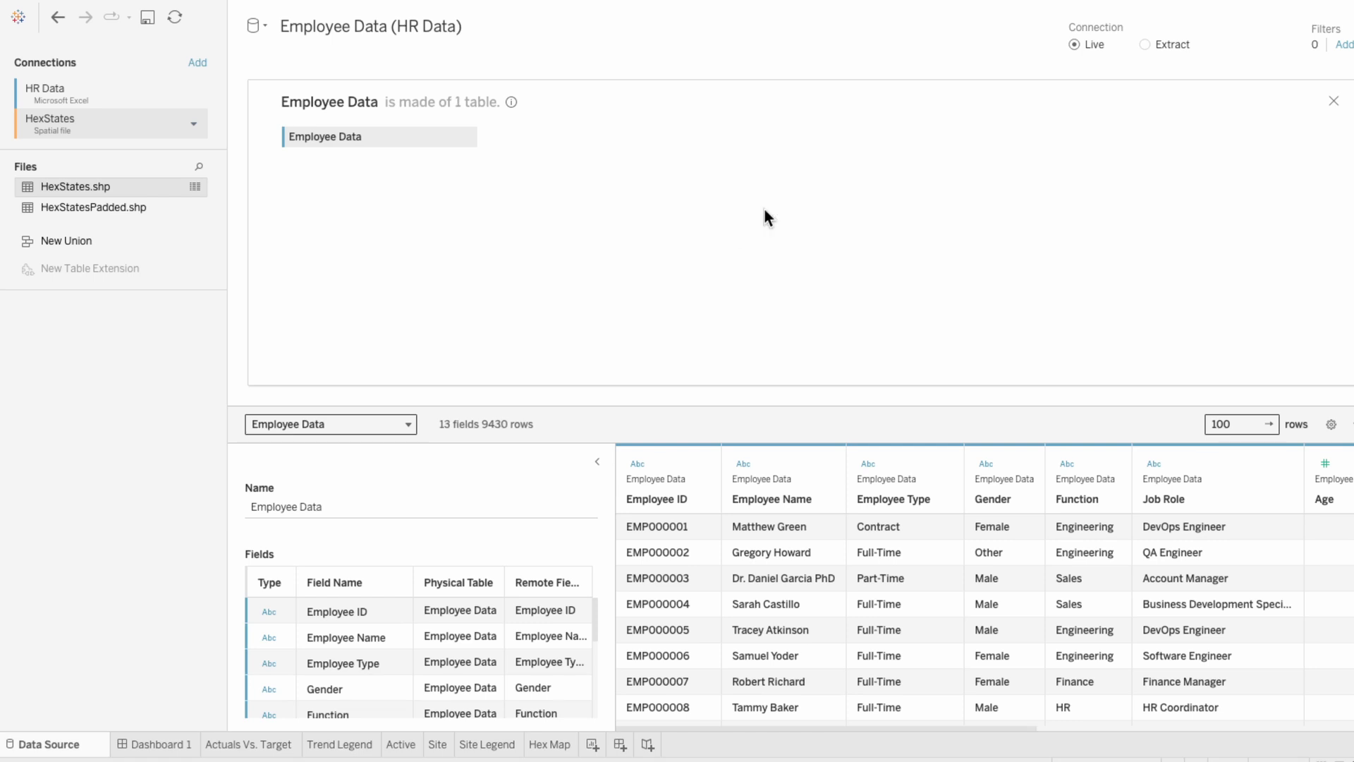
click(1333, 102)
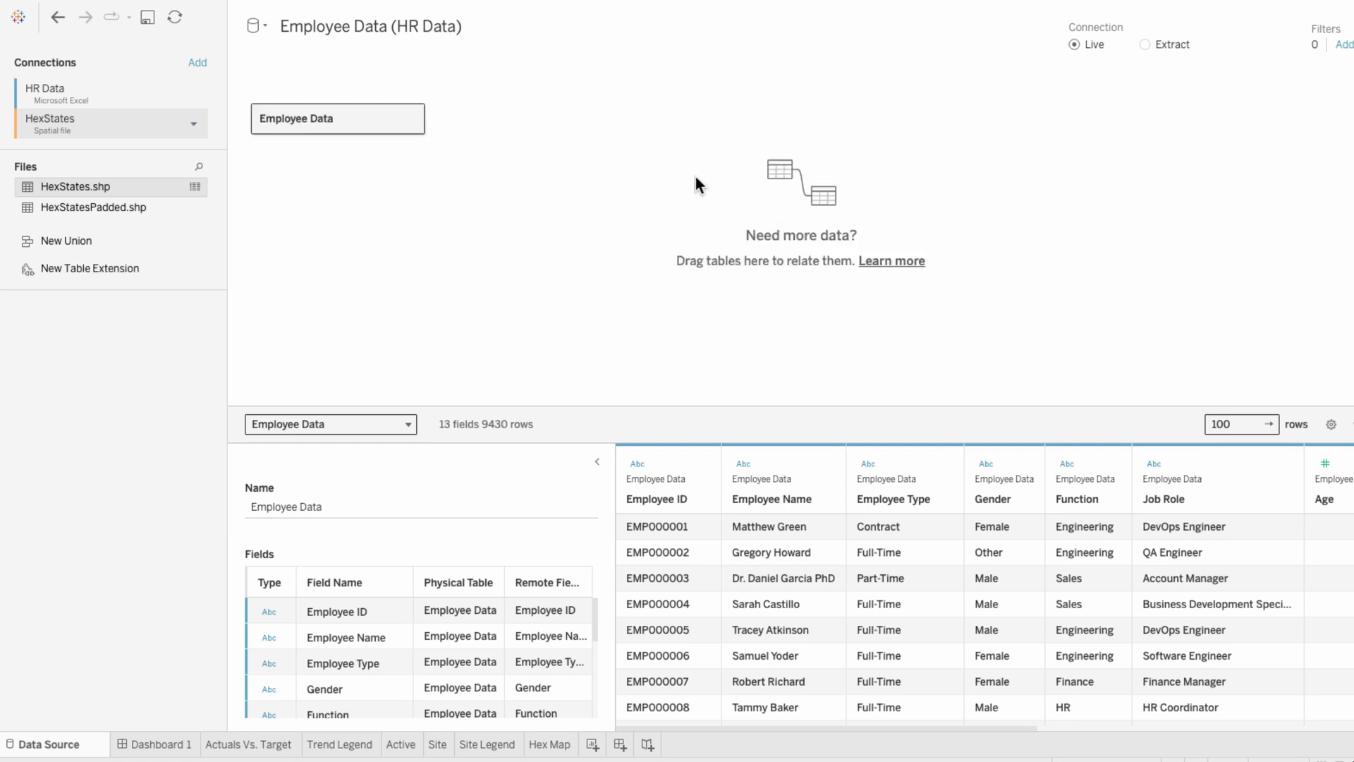
Step: Relate HexStates.shp to the Employee Data table by matching Location = State
drag(154, 185, 548, 116)
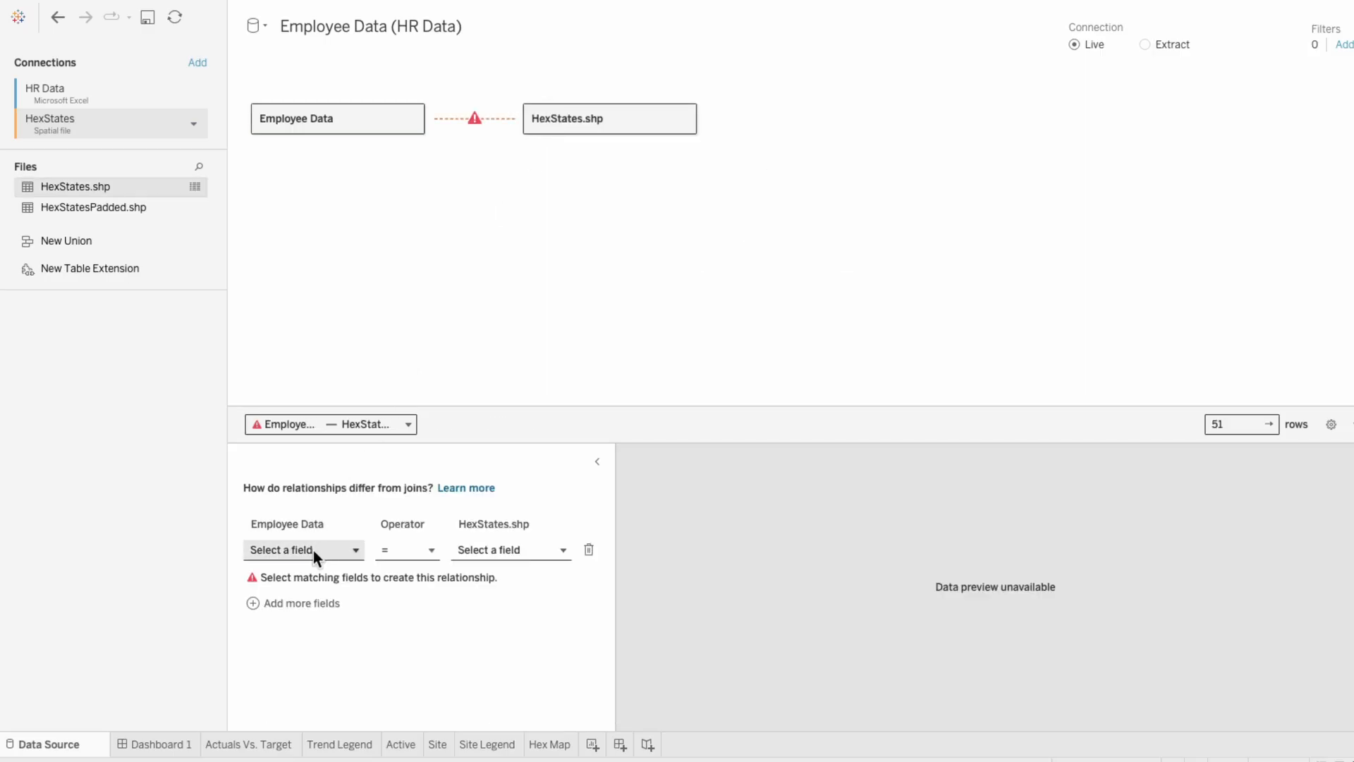
click(313, 552)
text(loc)
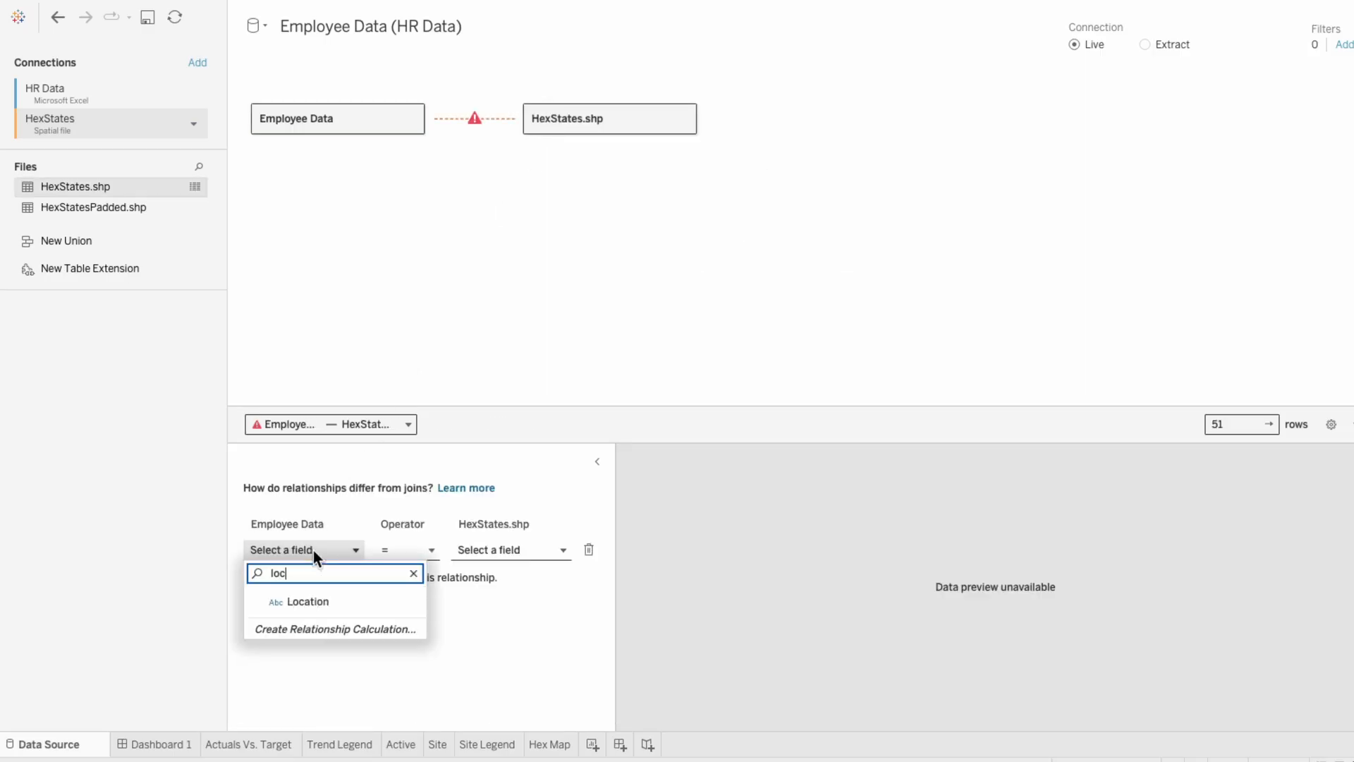
click(317, 600)
click(503, 553)
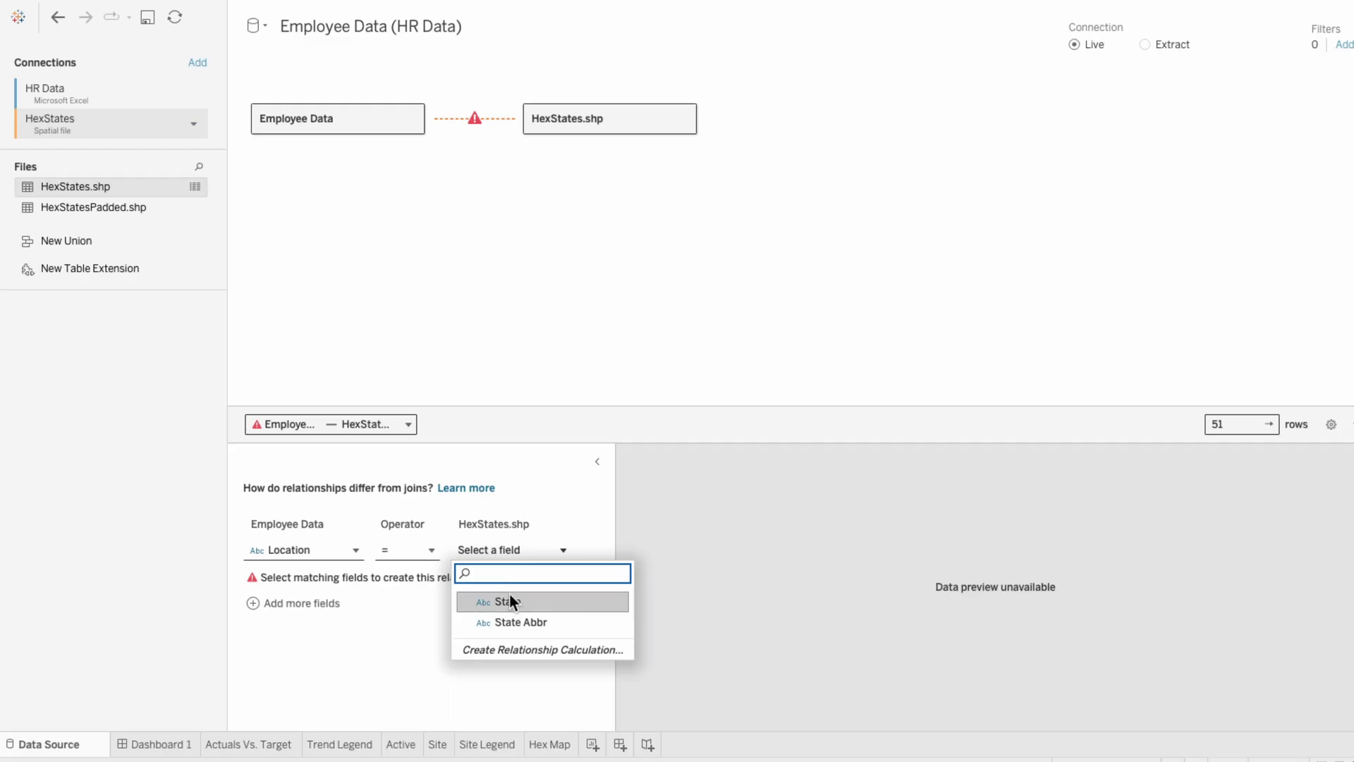
click(508, 601)
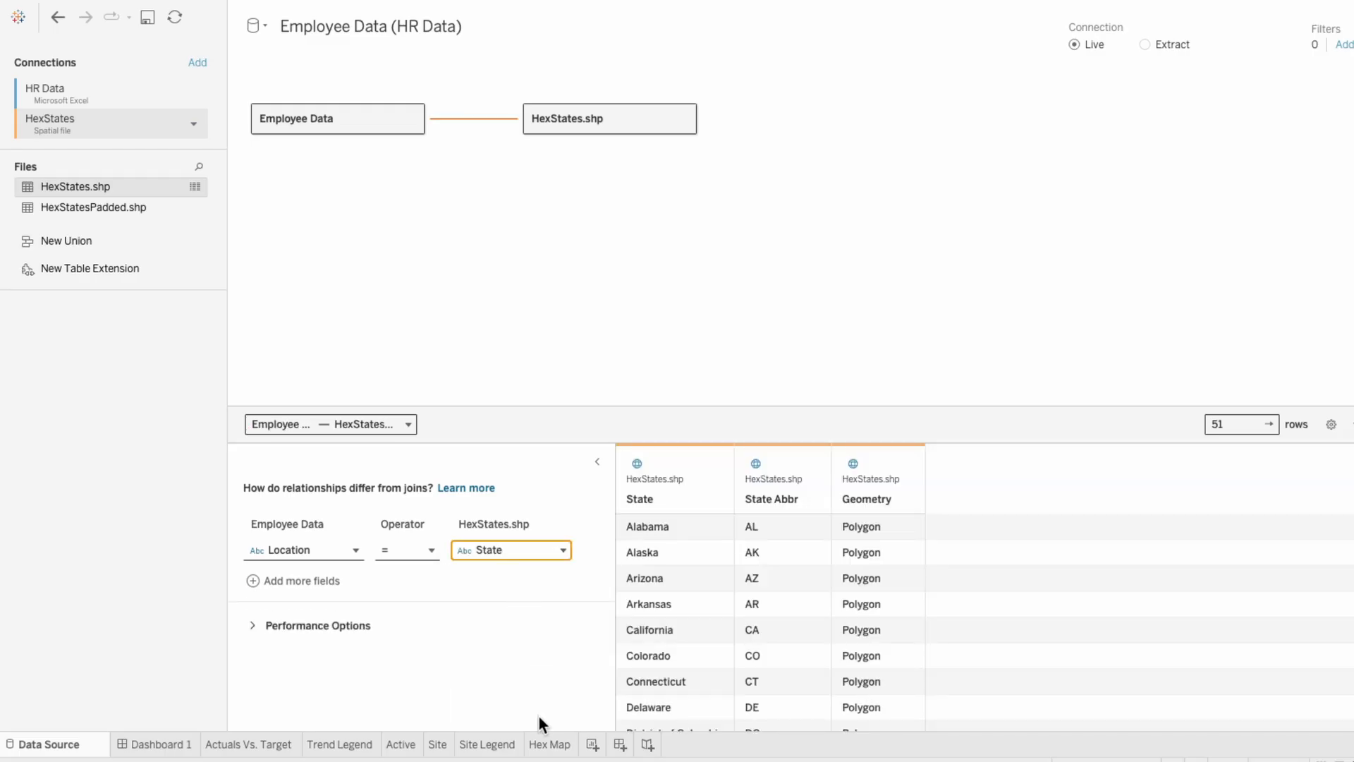
Step: On the Hex Map sheet, plot generated Latitude on rows against generated Longitude on columns, with Geometry as a mark detail
click(546, 744)
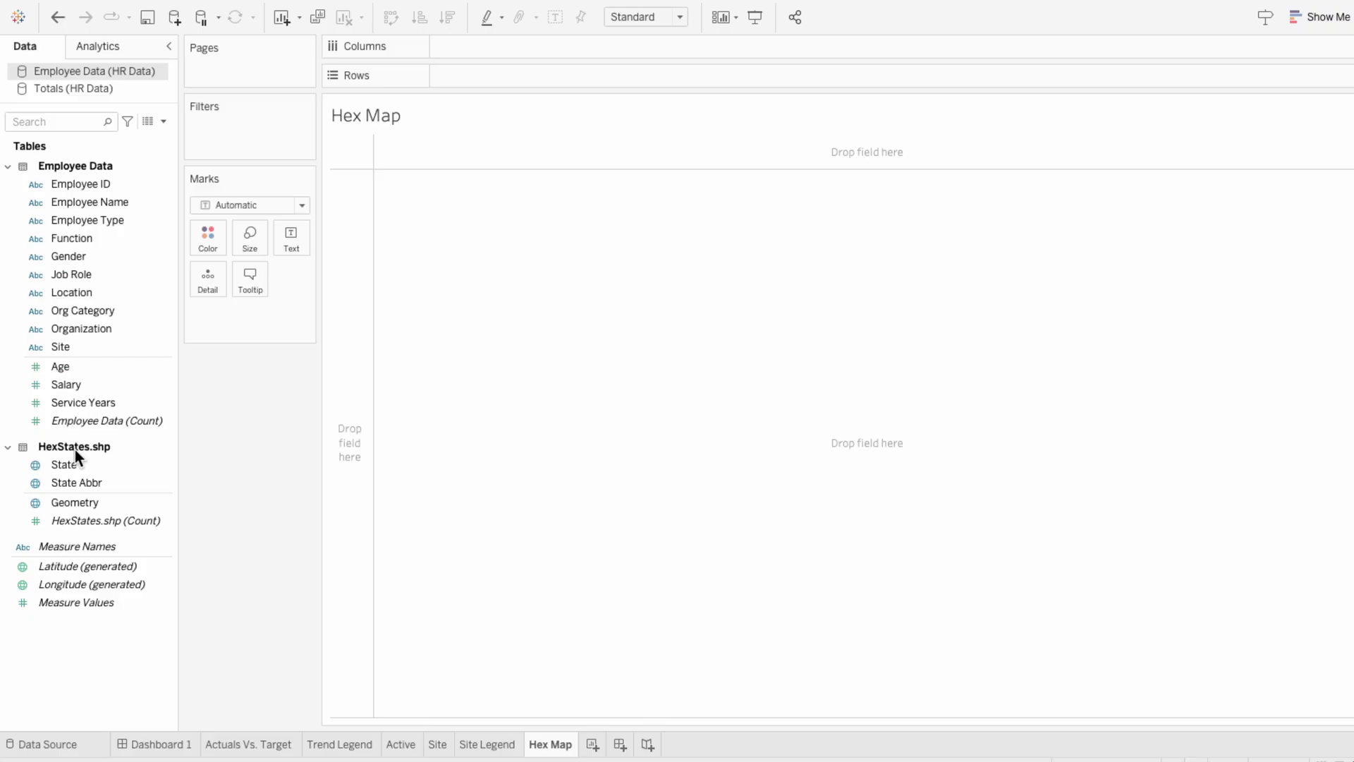
drag(74, 562, 461, 81)
drag(69, 582, 462, 40)
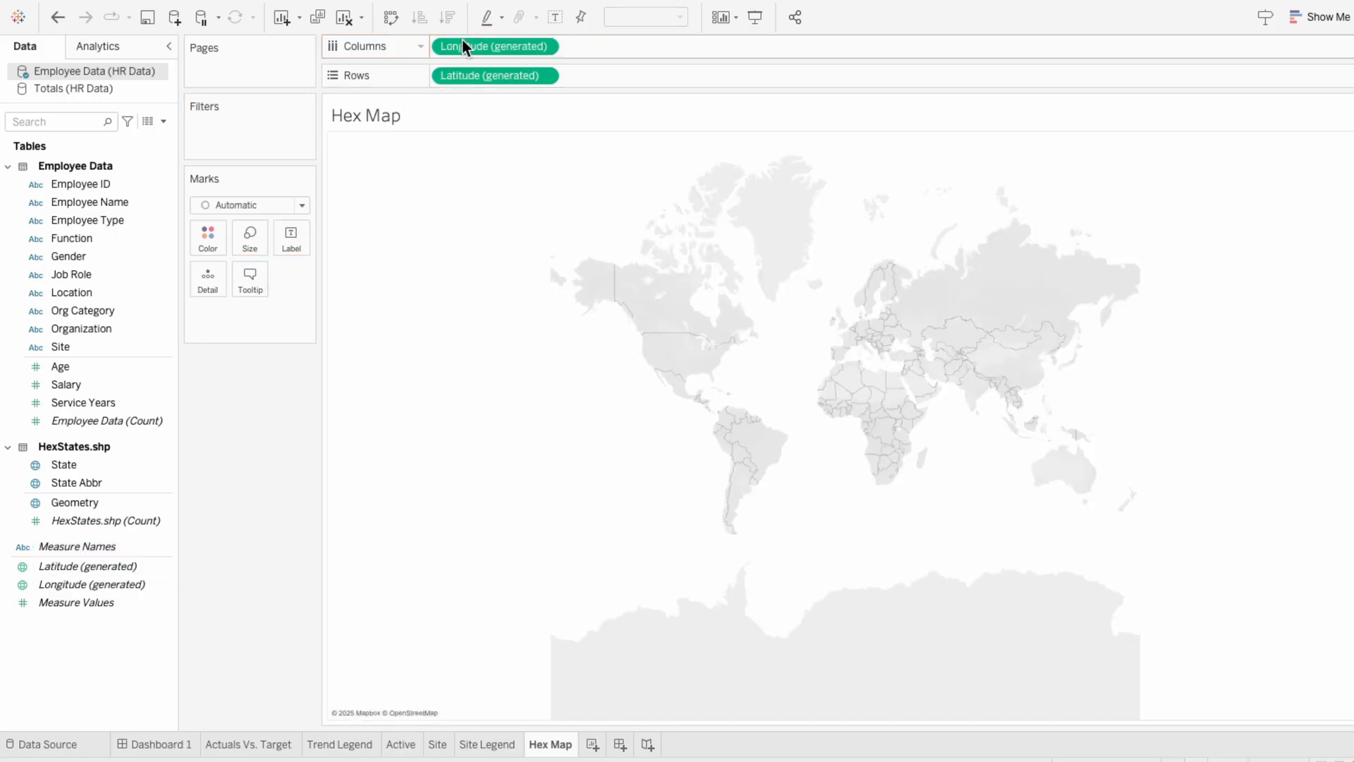
drag(102, 504, 274, 311)
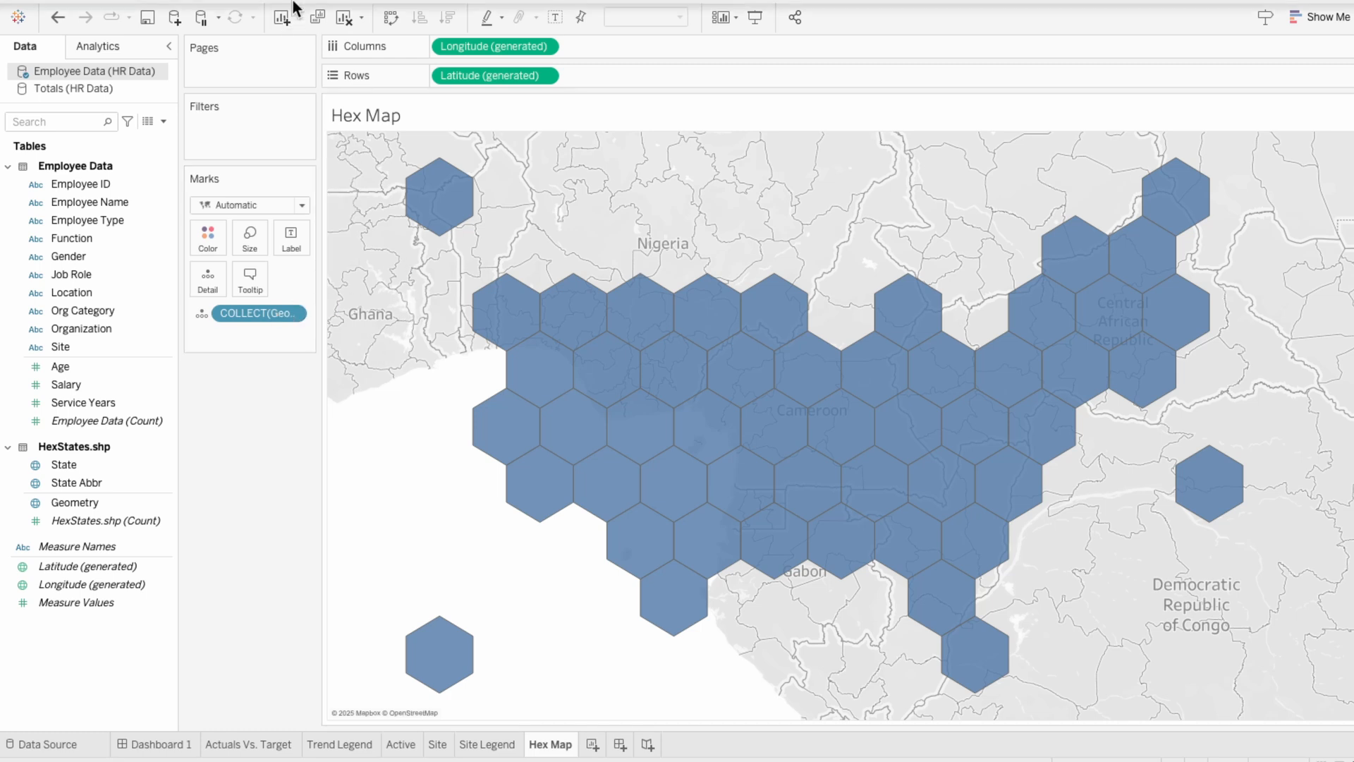
Step: Turn off map search, layer control, the view toolbar, and pan and zoom in the hex map's options
mouse_move(353, 8)
click(443, 11)
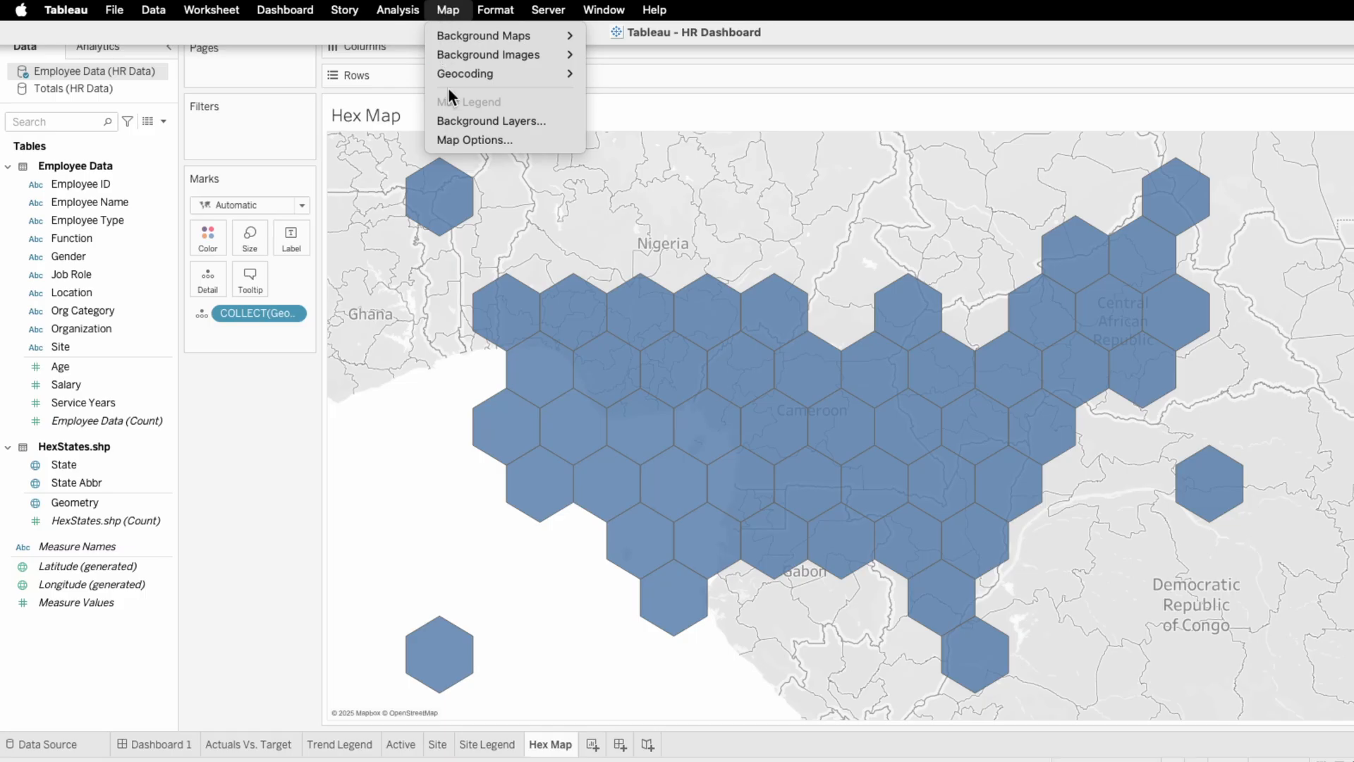
click(465, 140)
click(351, 322)
click(351, 347)
click(351, 389)
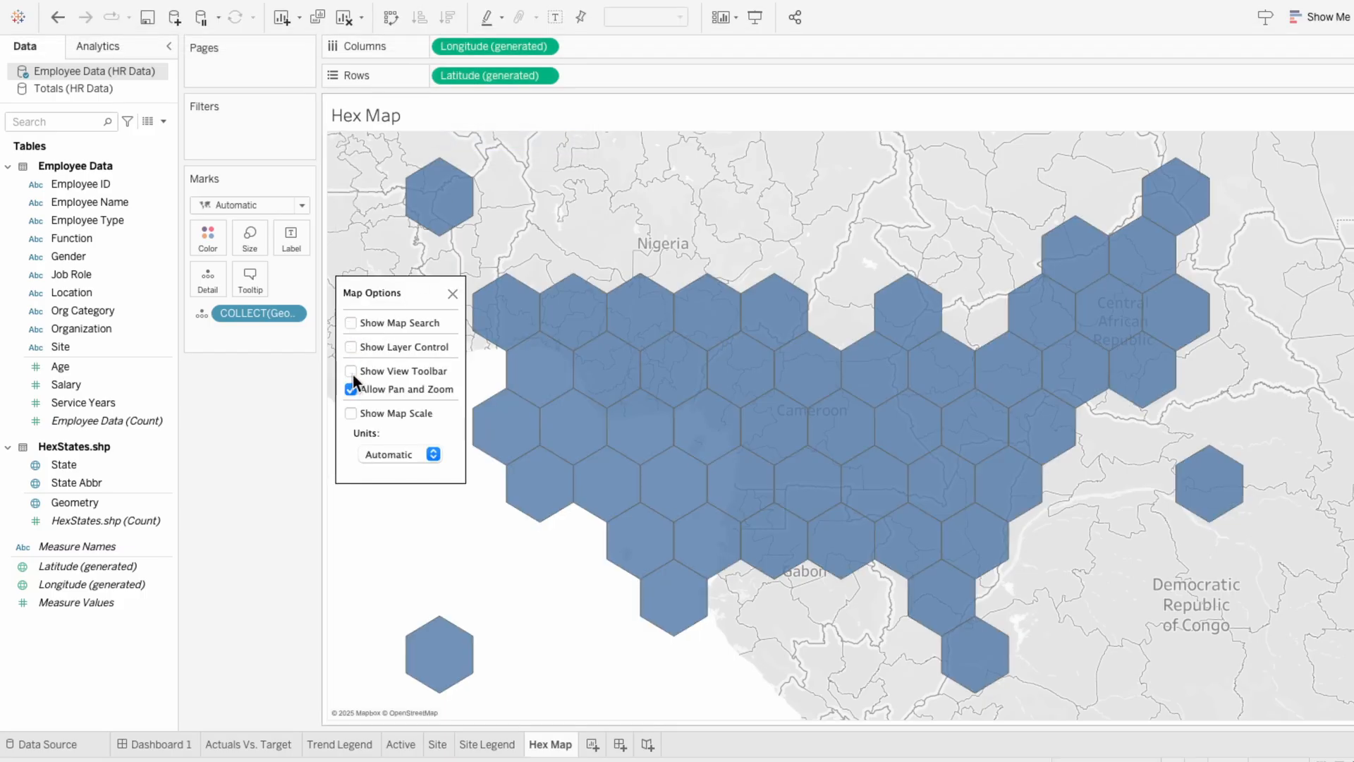
click(454, 295)
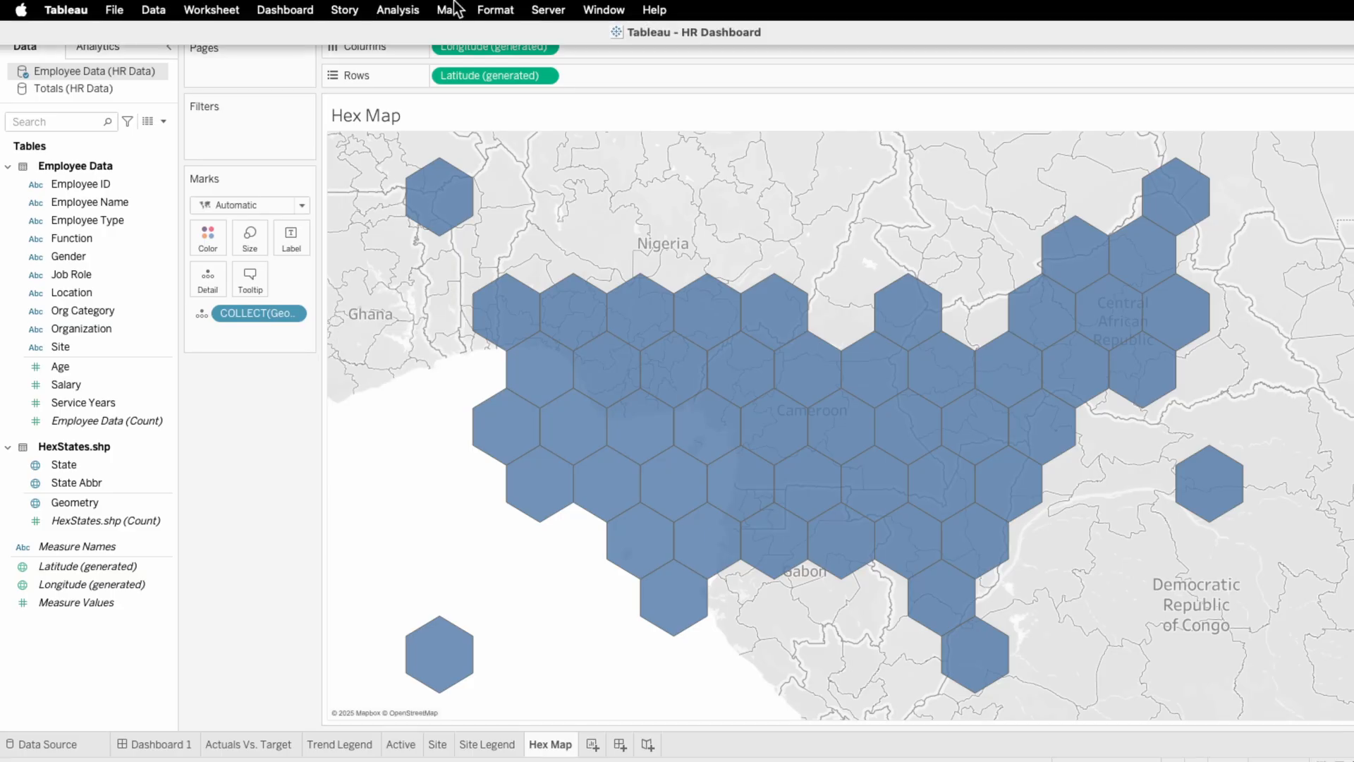
Step: Try a 100% washout on the hex map's background, and return the washout to 0%
click(455, 8)
click(446, 120)
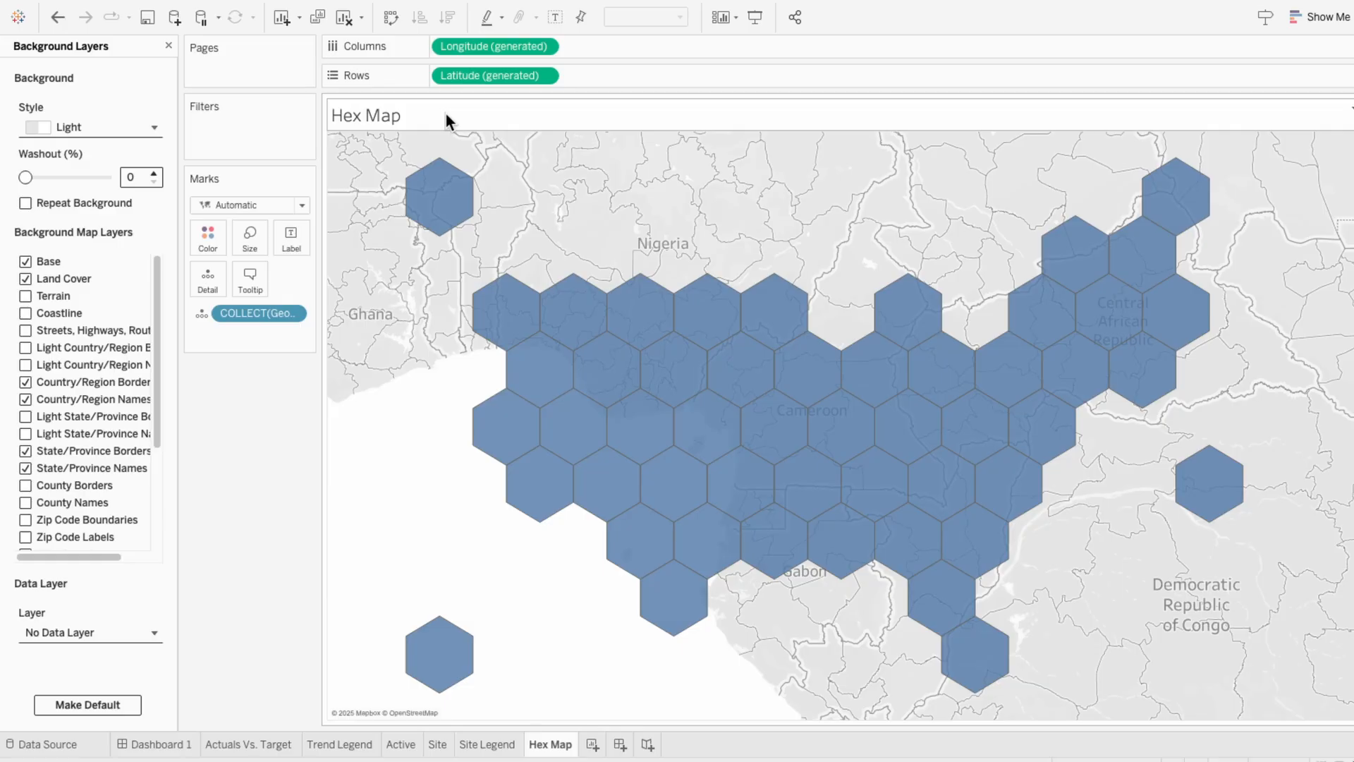
drag(25, 177, 134, 177)
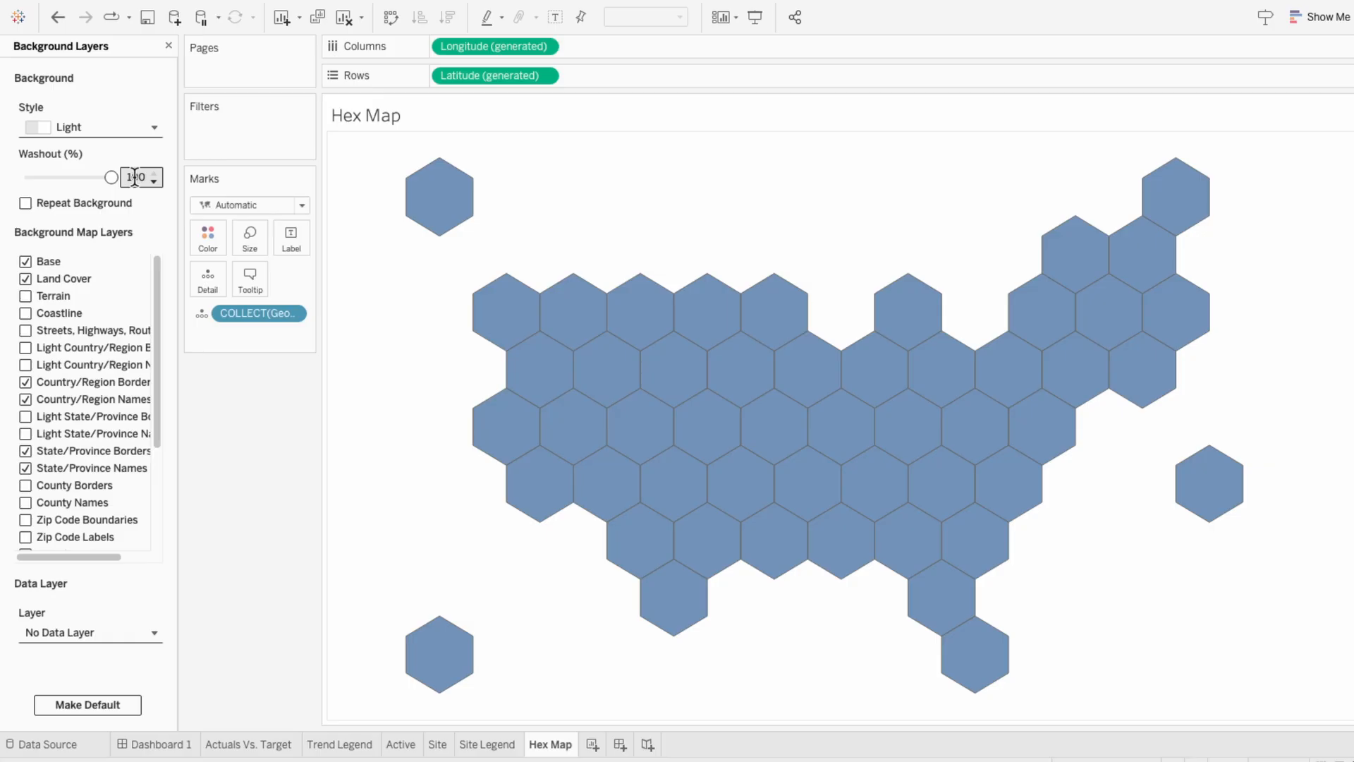
drag(112, 185, 22, 184)
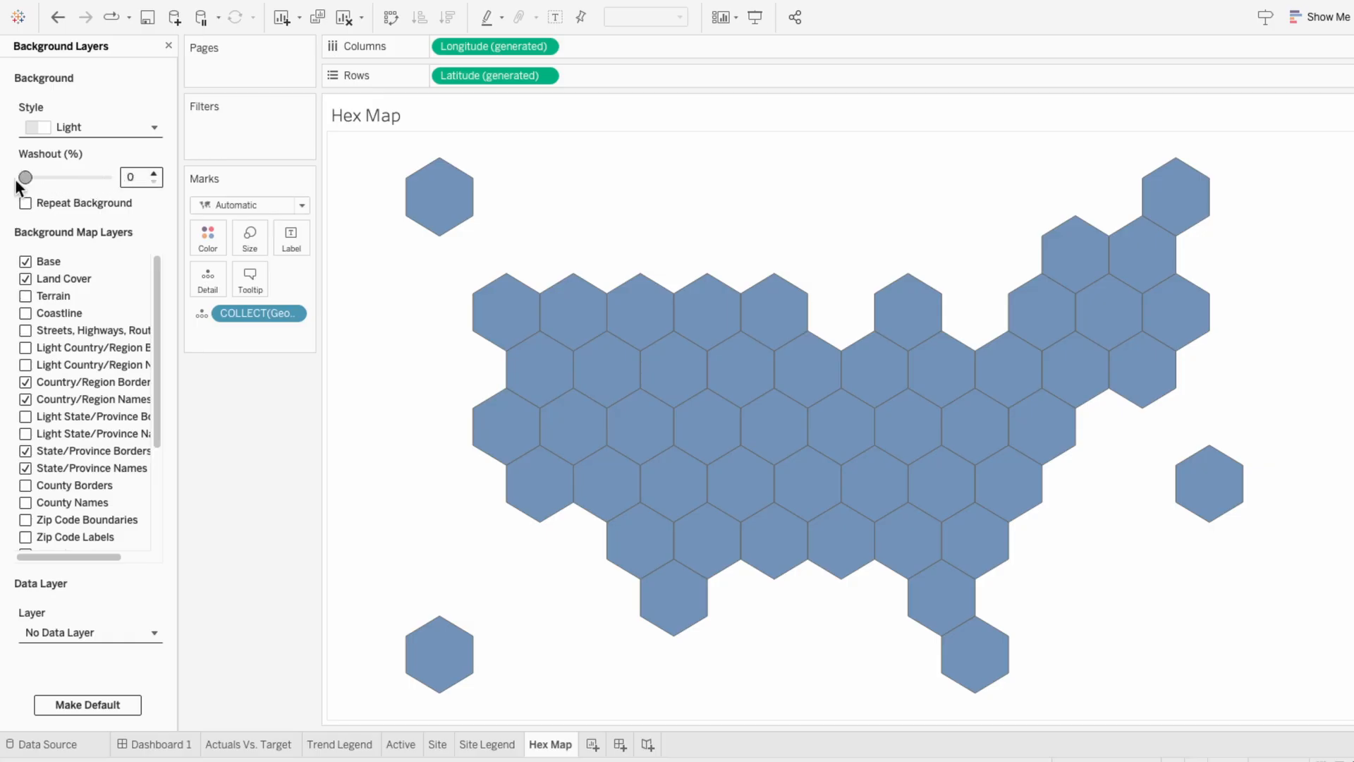
Step: Turn off the Base, Land Cover, Country/Region Borders and Names, and State/Province Borders and Names background map layers
click(26, 262)
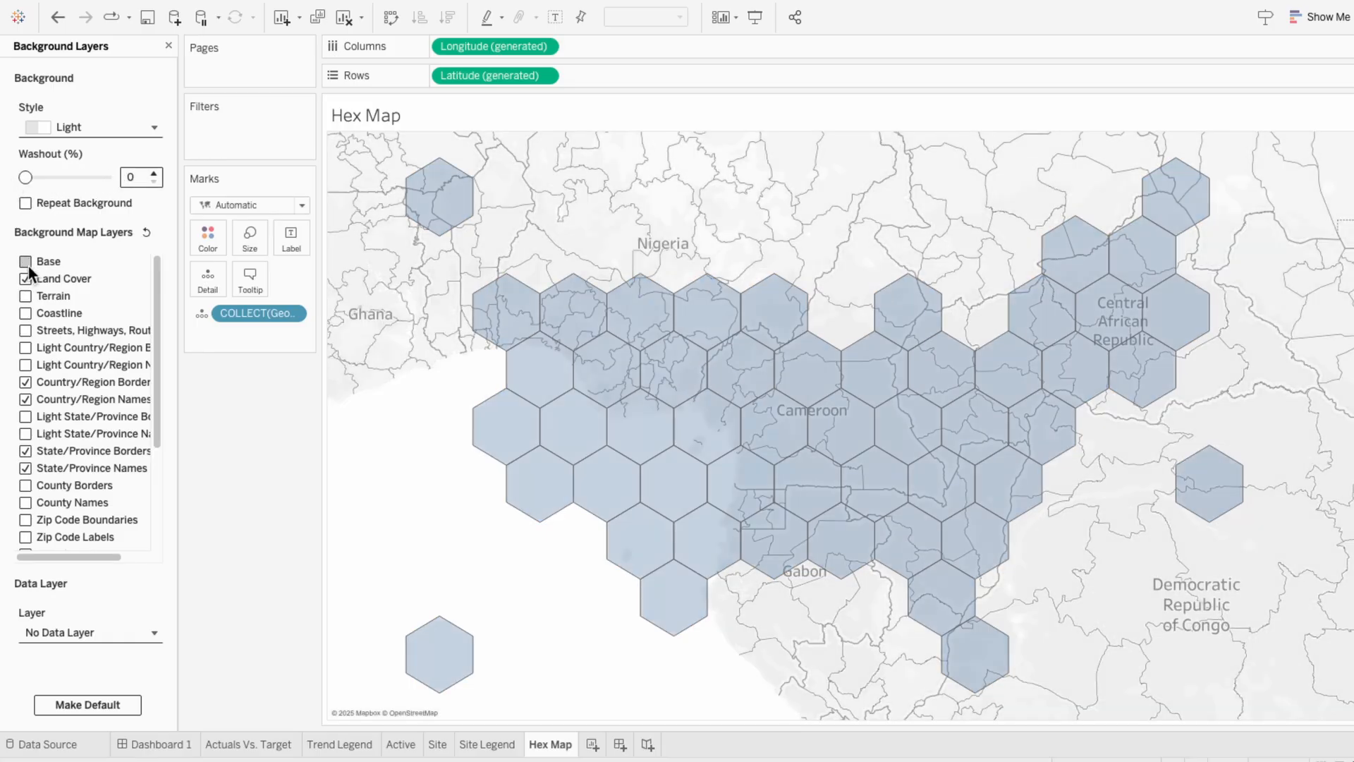
click(26, 278)
scroll(26, 276, down, 2)
click(27, 282)
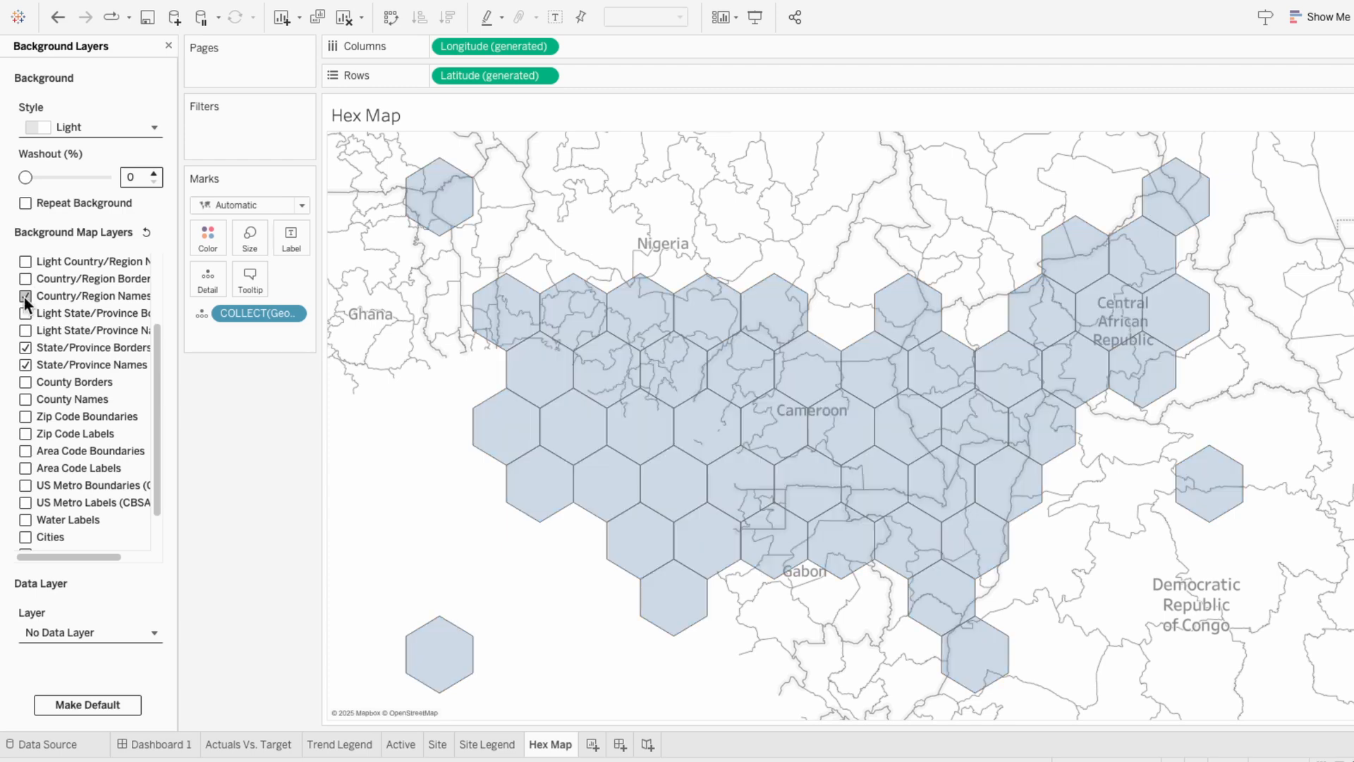
click(27, 296)
click(28, 348)
click(28, 361)
scroll(28, 362, down, 2)
scroll(27, 361, up, 5)
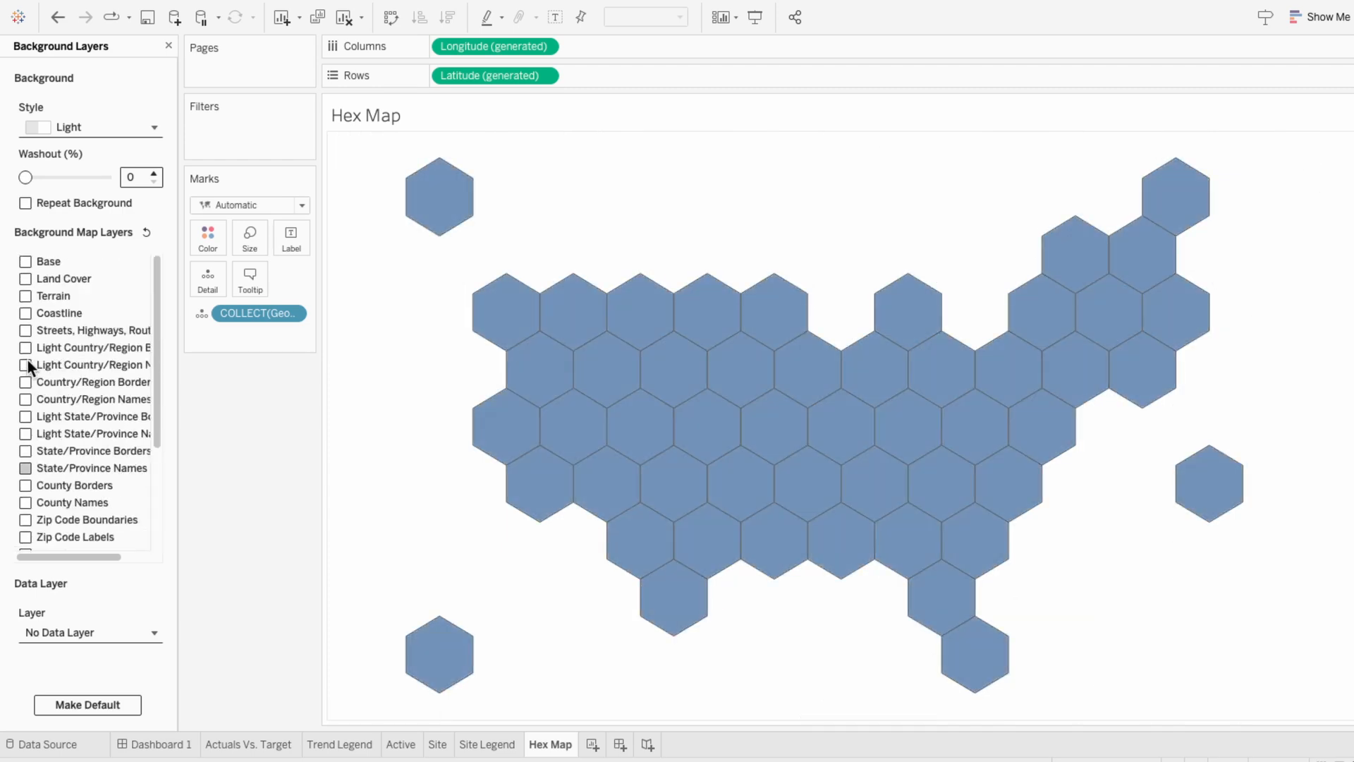
click(169, 45)
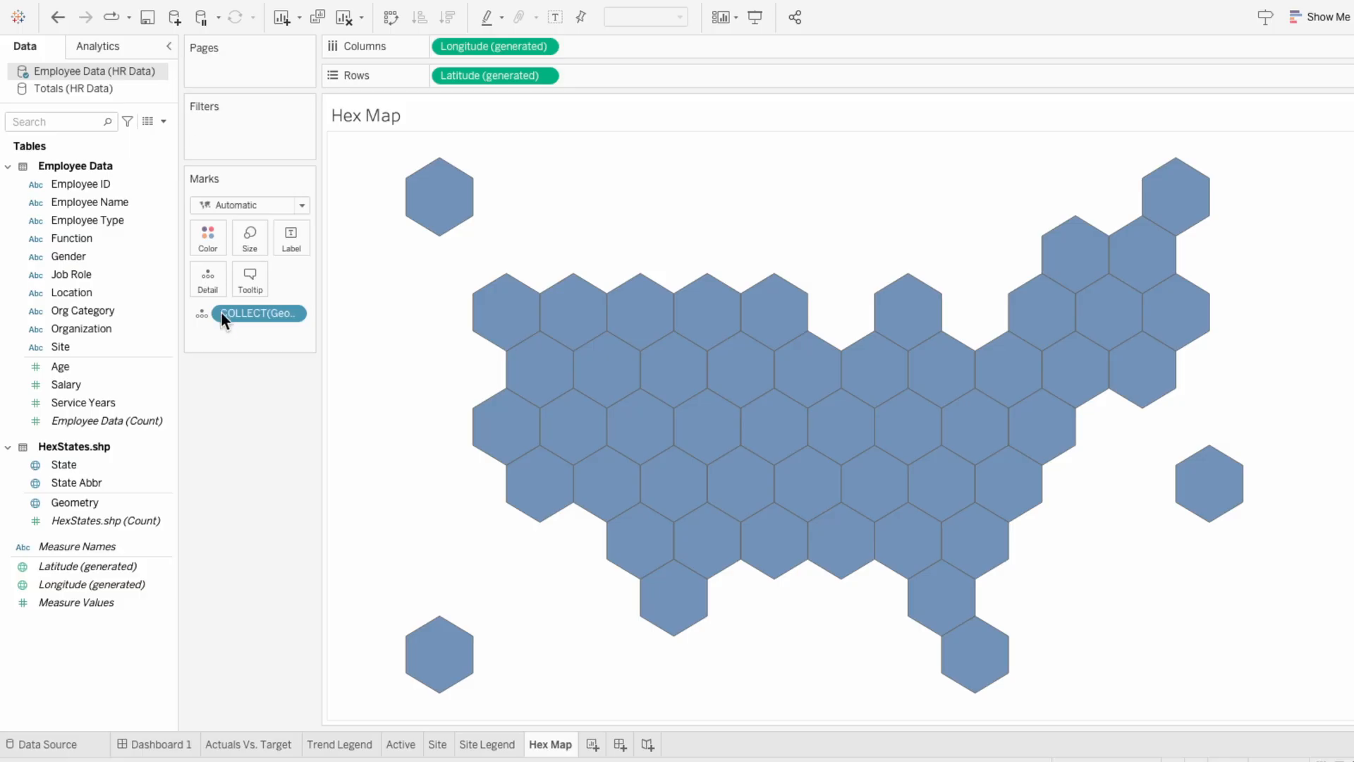
Step: Color the hexagons by the distinct count of Employee ID and add State Abbr as a mark detail
double_click(224, 332)
text(countd(emp)
key(Down)
key(Return)
text())
key(Return)
click(202, 332)
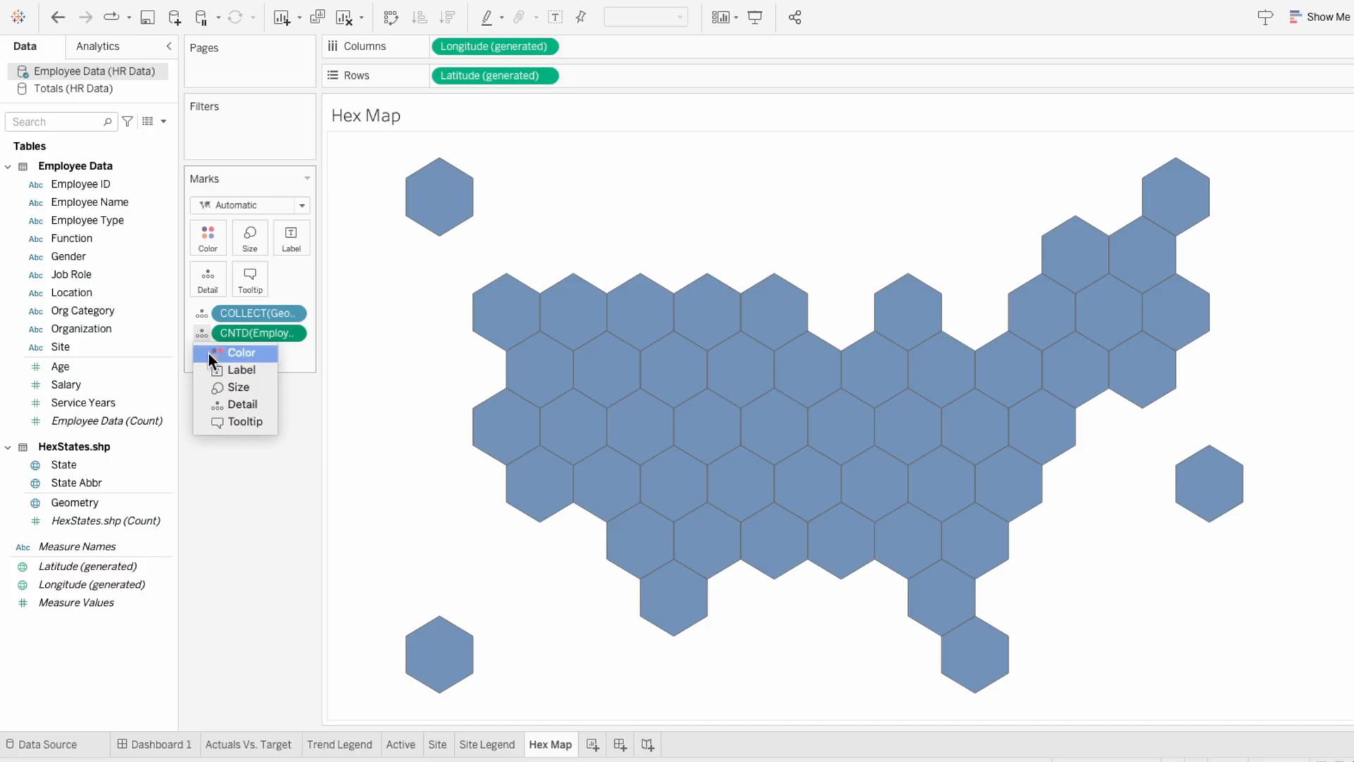
click(209, 354)
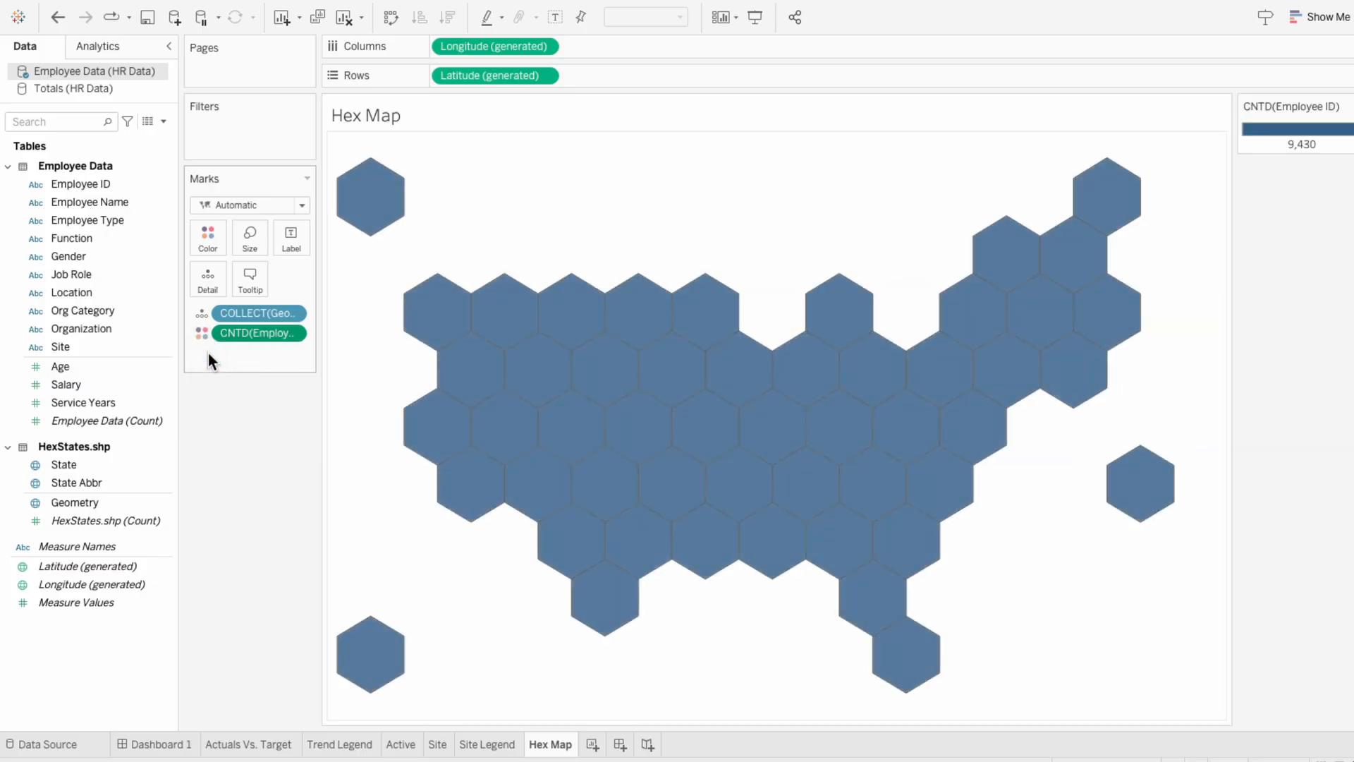
drag(78, 482, 235, 355)
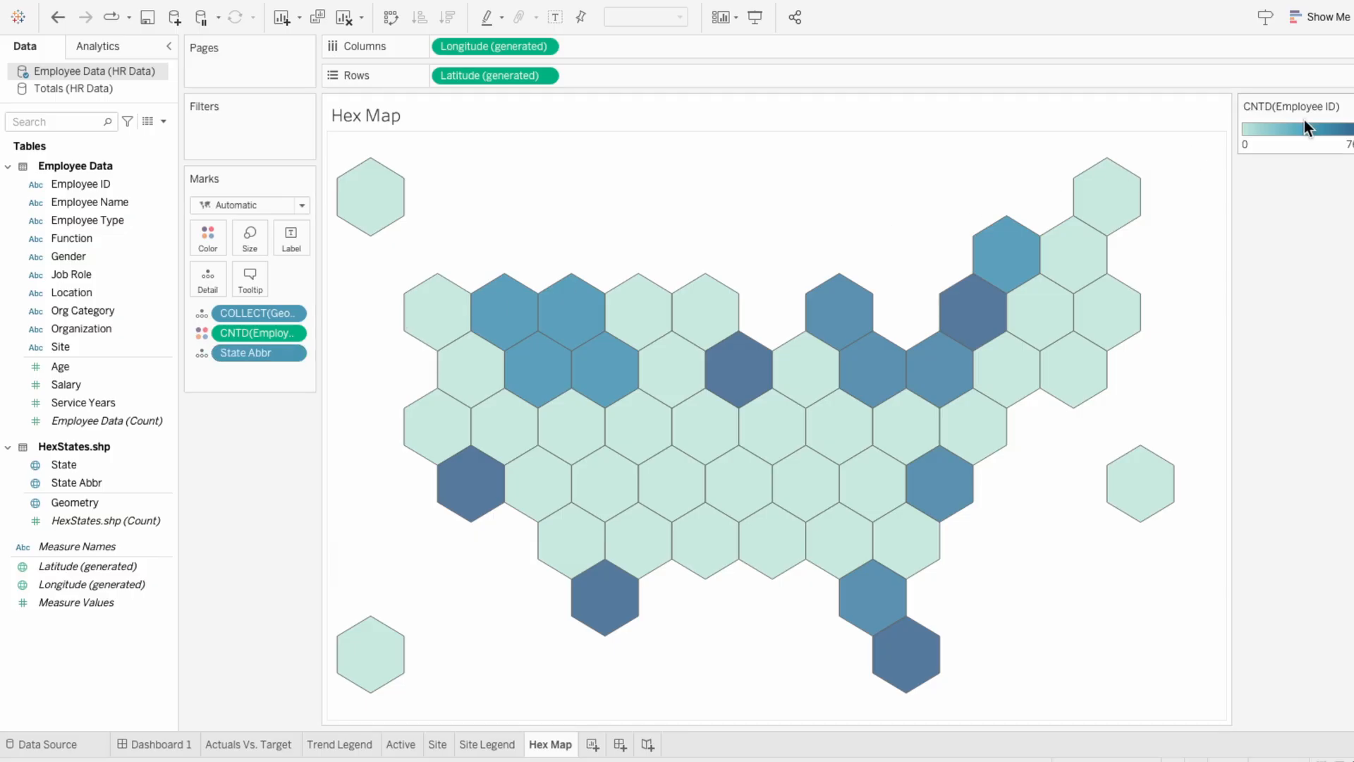
Step: Change the employee count colors to a Custom Diverging palette with white sampled as the low-end color
right_click(1269, 113)
click(1256, 121)
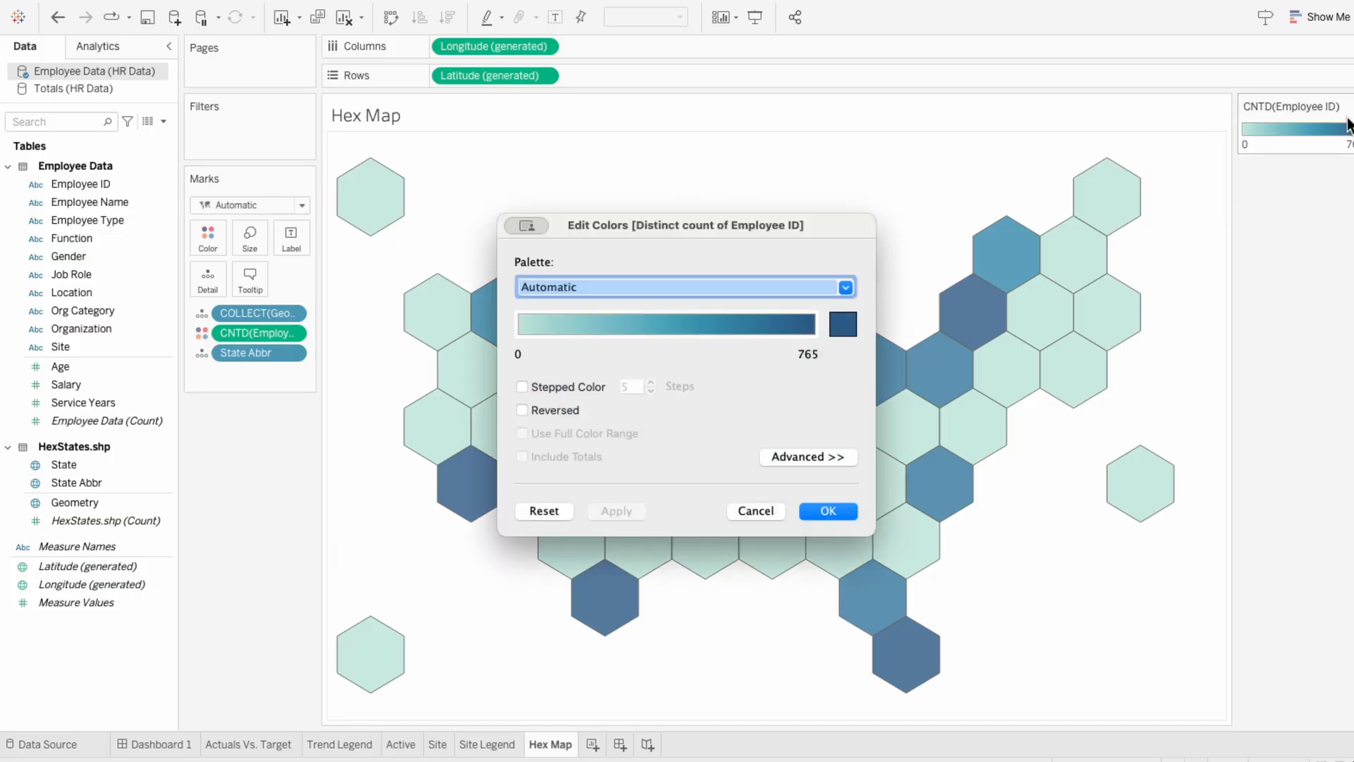
click(659, 287)
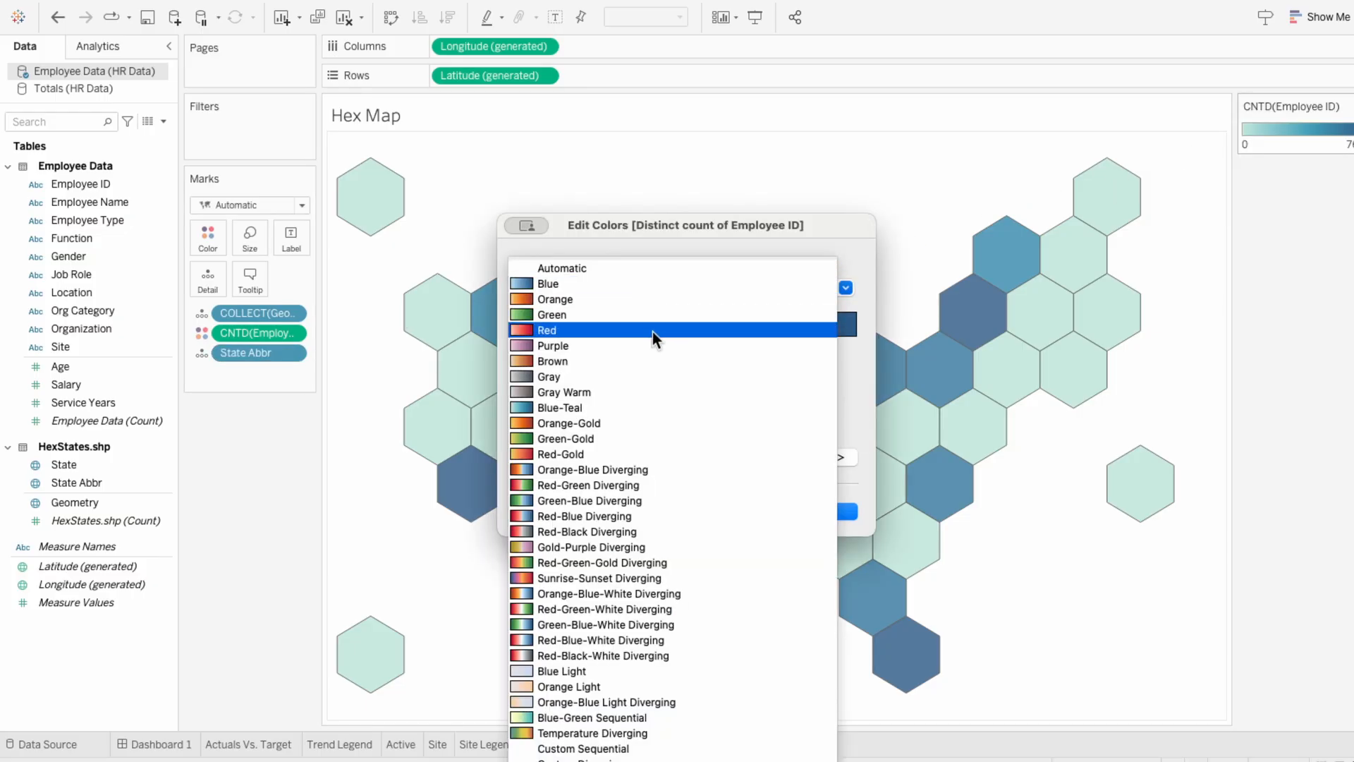
click(641, 759)
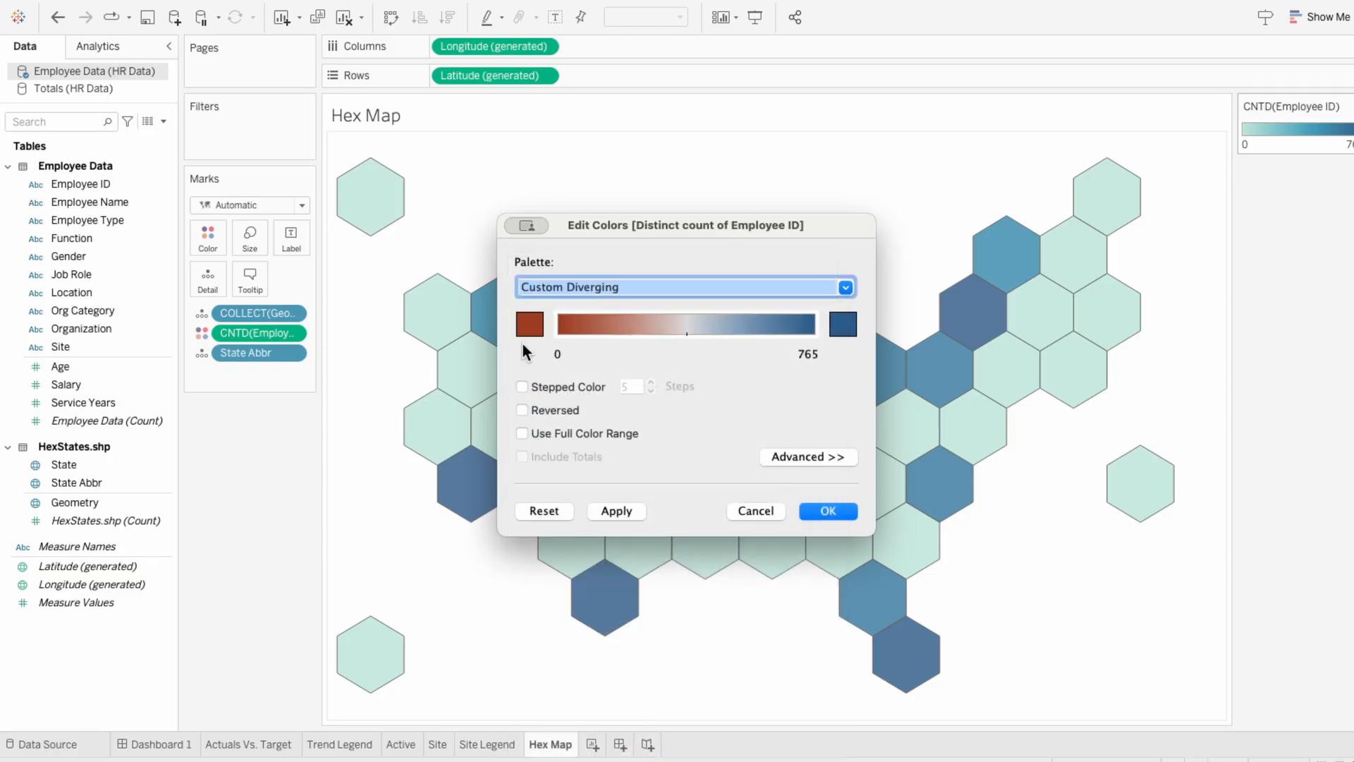
click(524, 324)
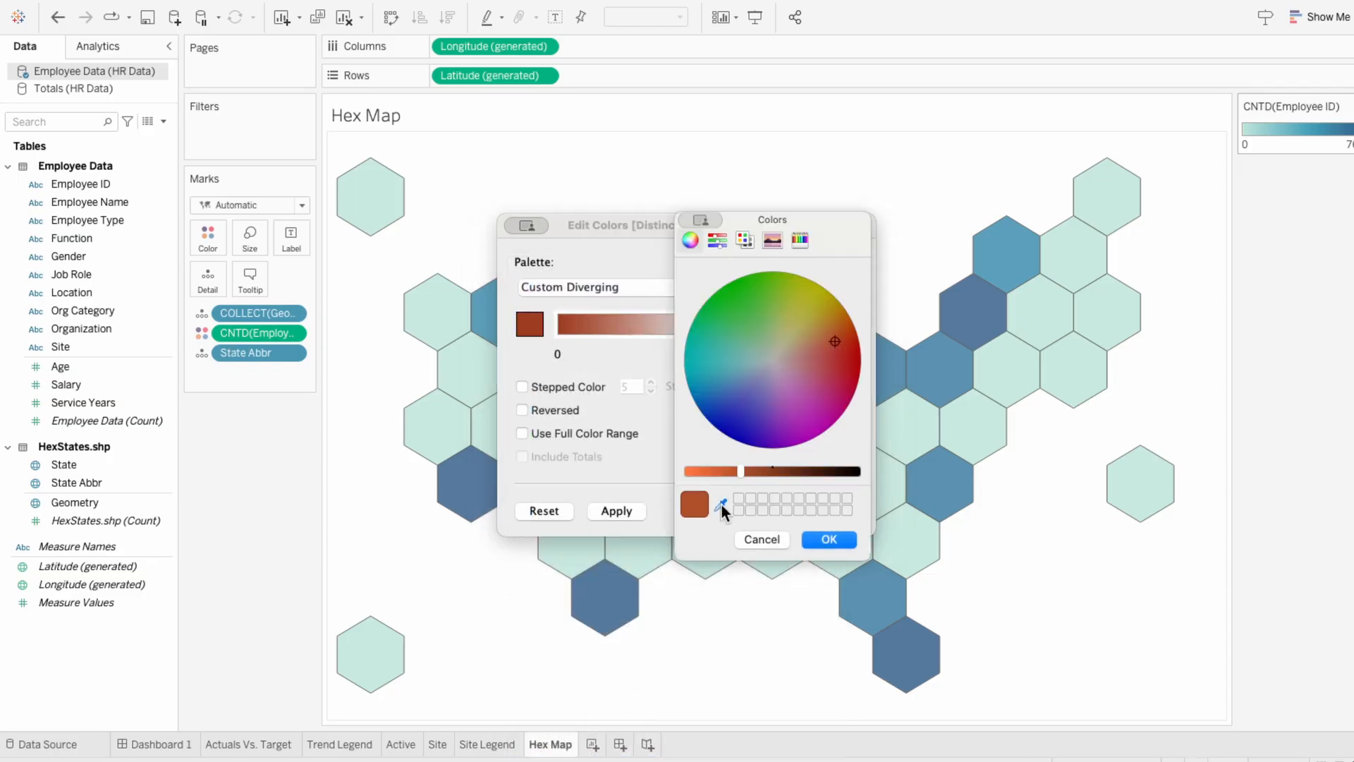
click(721, 502)
click(915, 196)
click(847, 539)
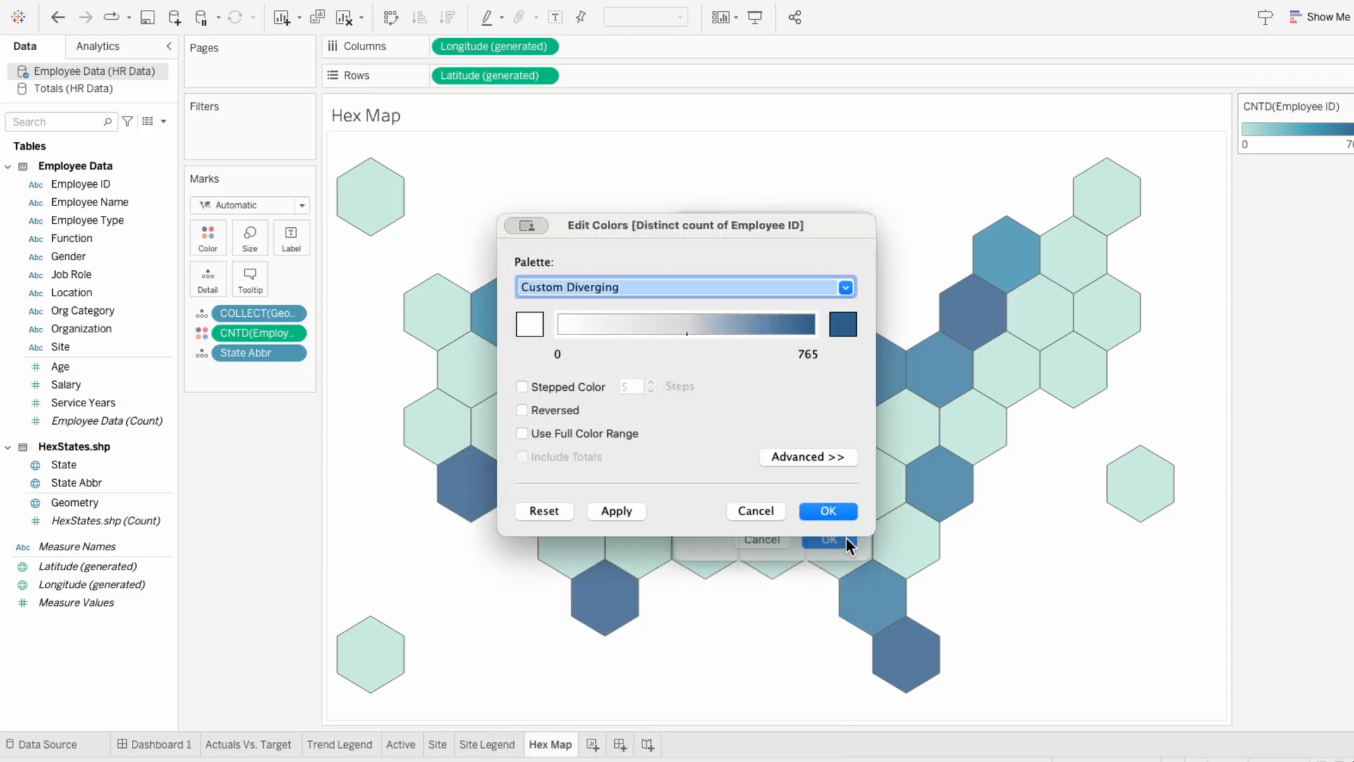
Step: Sample the gray of the dashboard's Active Employees card as the palette's high-end color and apply it to the hexagons
click(836, 324)
click(721, 508)
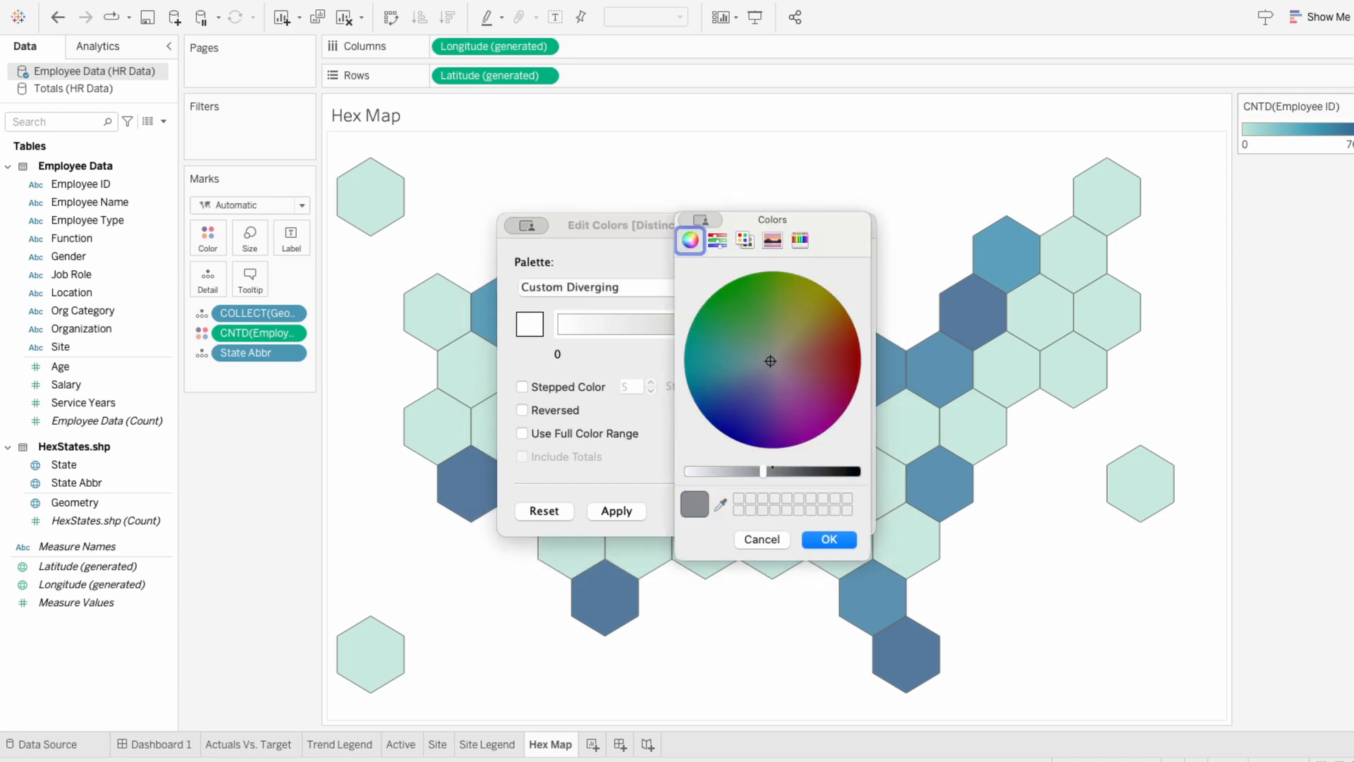
click(828, 540)
click(831, 512)
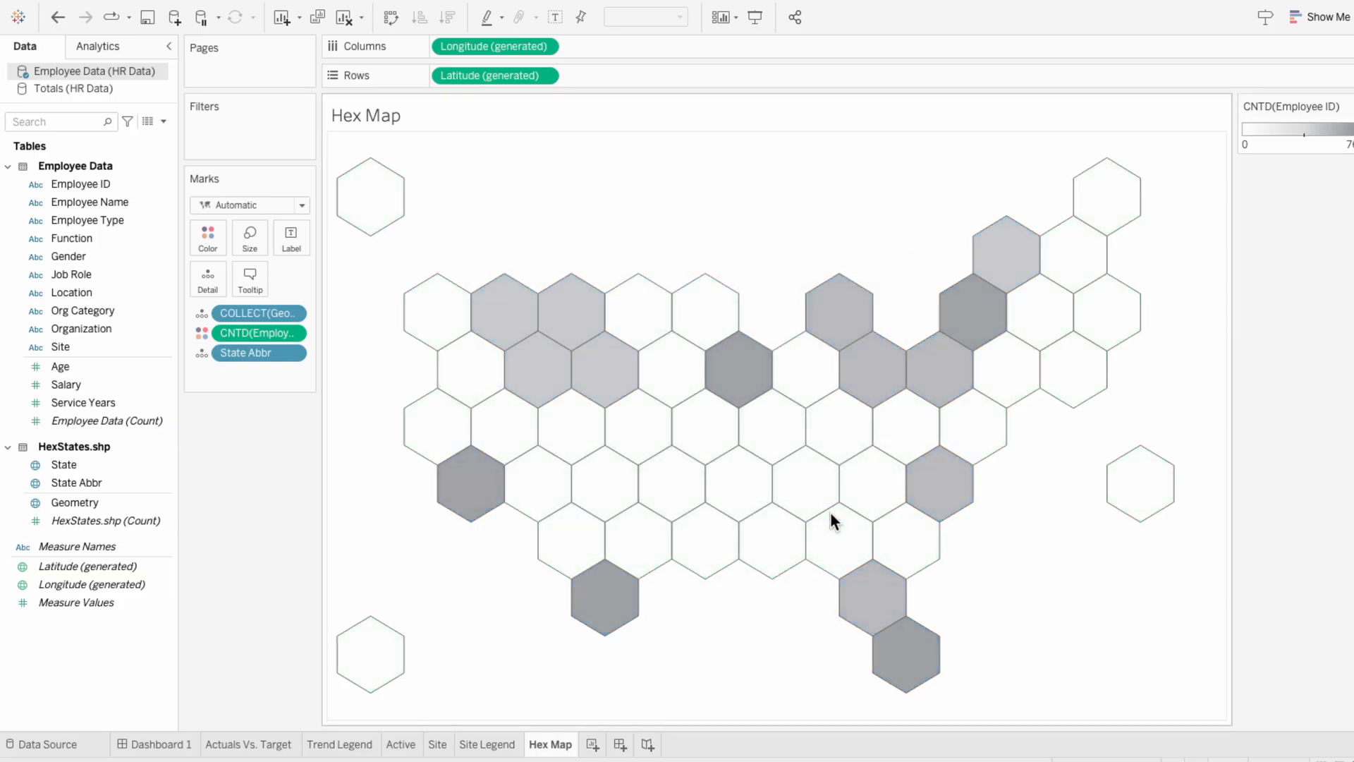
Step: Set the hex map worksheet's background shading to None
right_click(496, 204)
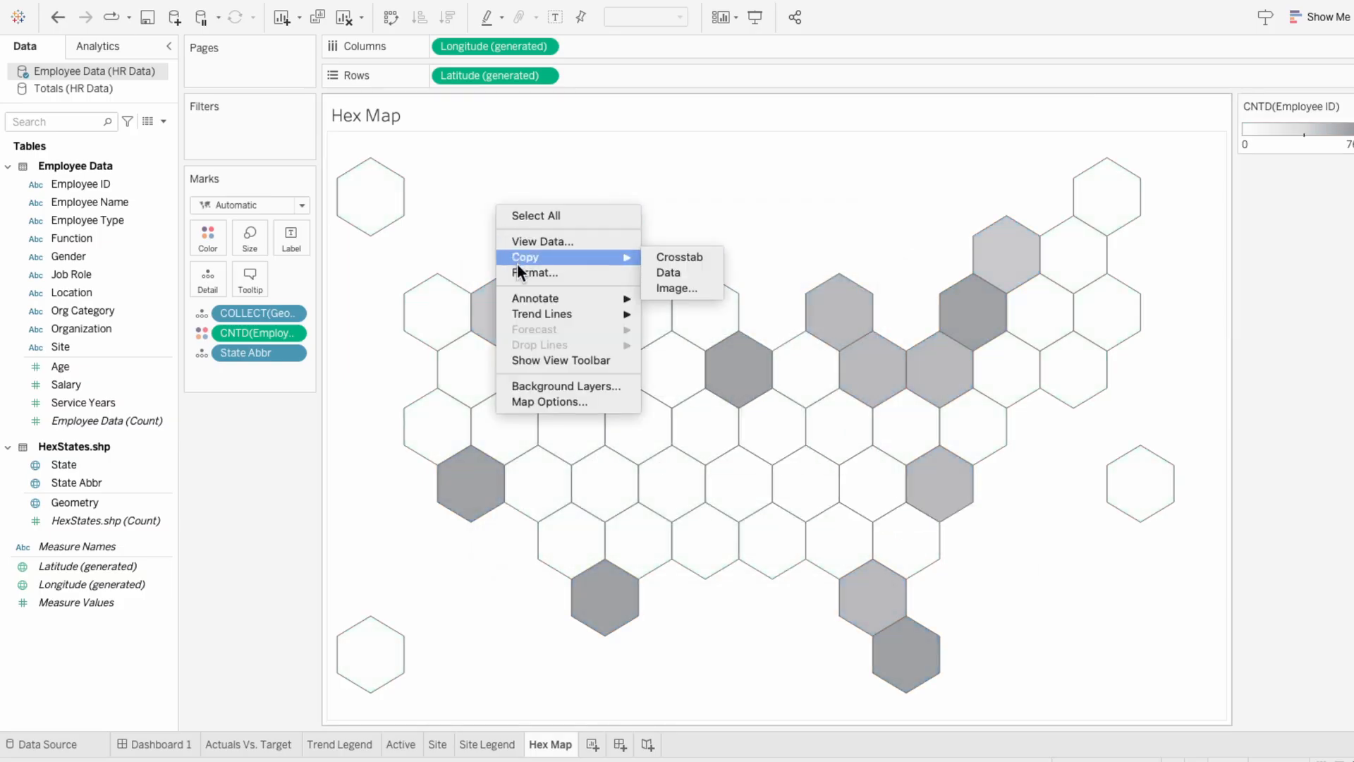
click(525, 337)
click(64, 76)
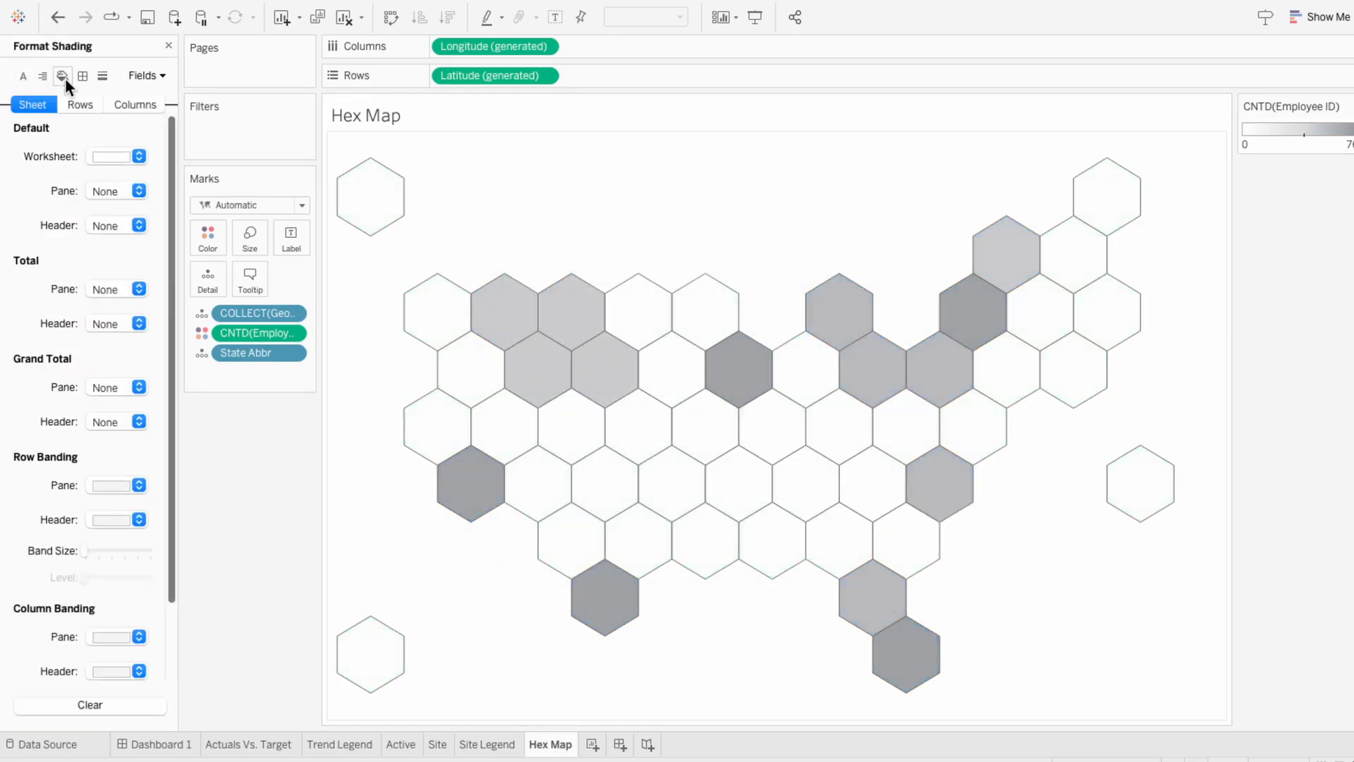
click(96, 161)
click(103, 182)
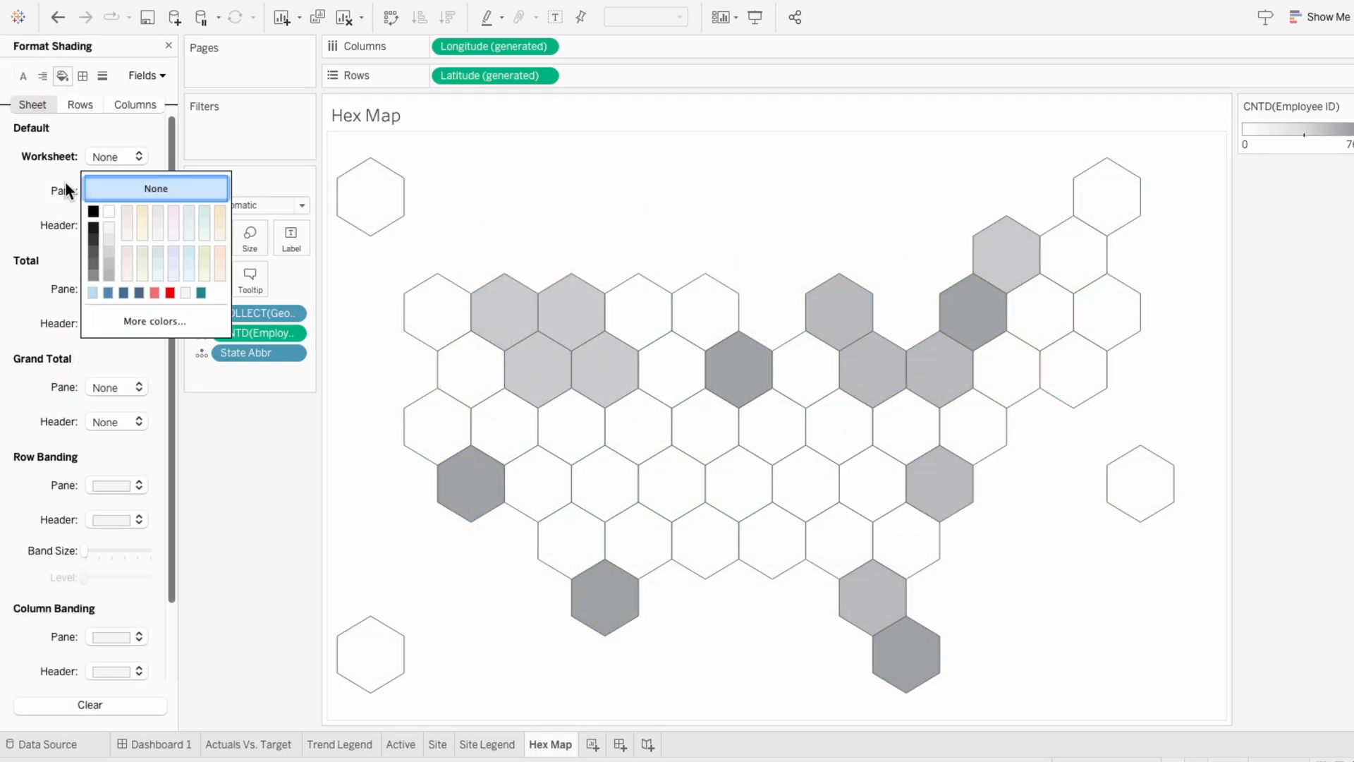
Step: Remove the row and column divider borders from the hex map sheet and close the formatting settings
click(79, 73)
click(127, 486)
click(123, 513)
click(48, 536)
click(106, 612)
click(128, 356)
click(166, 46)
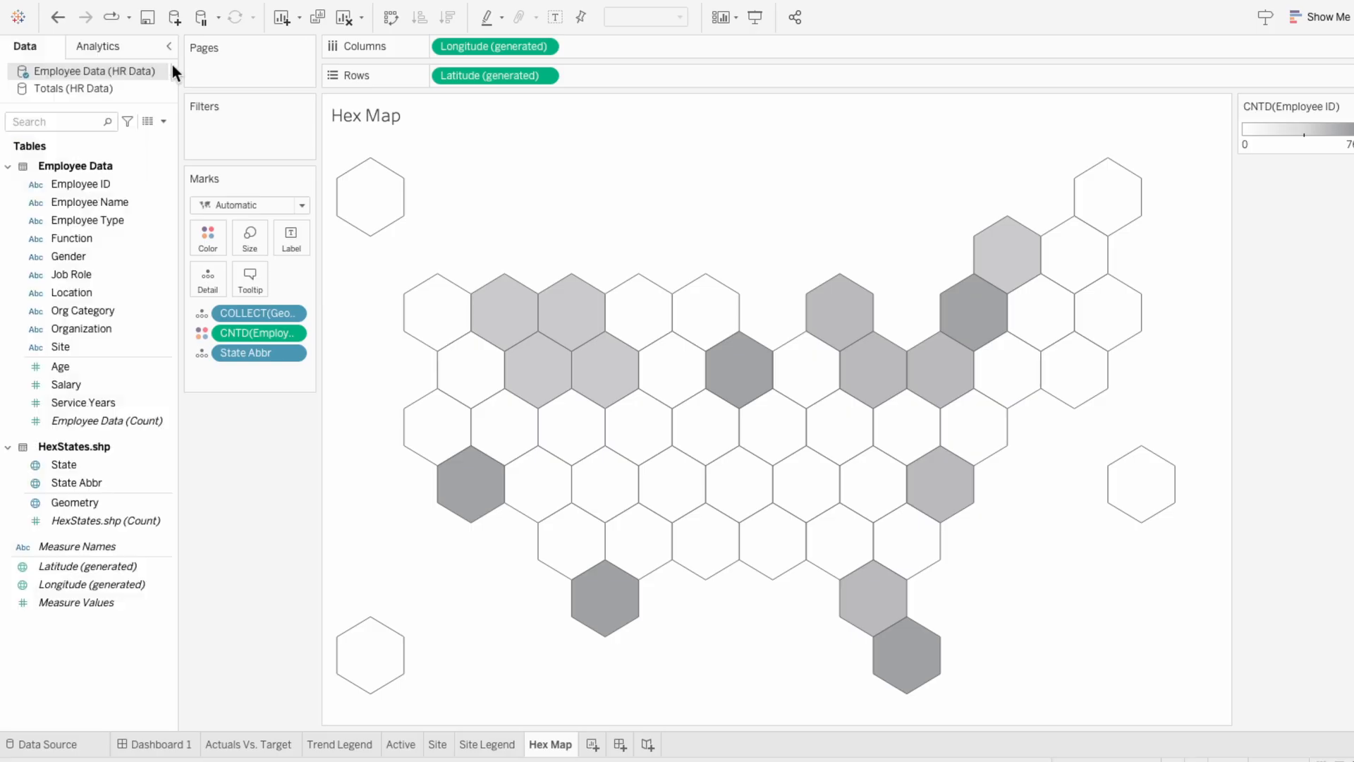
Step: Replace State Abbr with State as the hex map's mark detail and check the hexagon tooltips
mouse_move(444, 306)
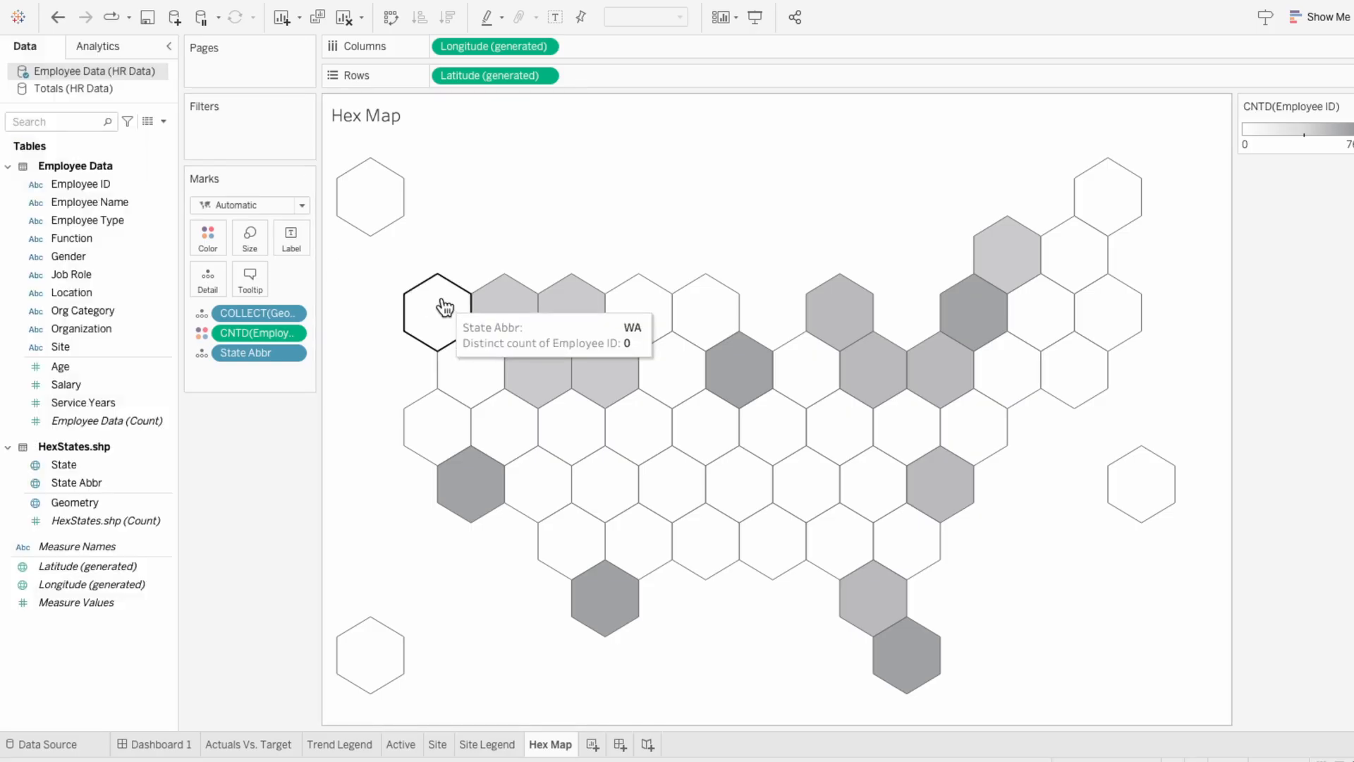
mouse_move(735, 356)
mouse_move(460, 488)
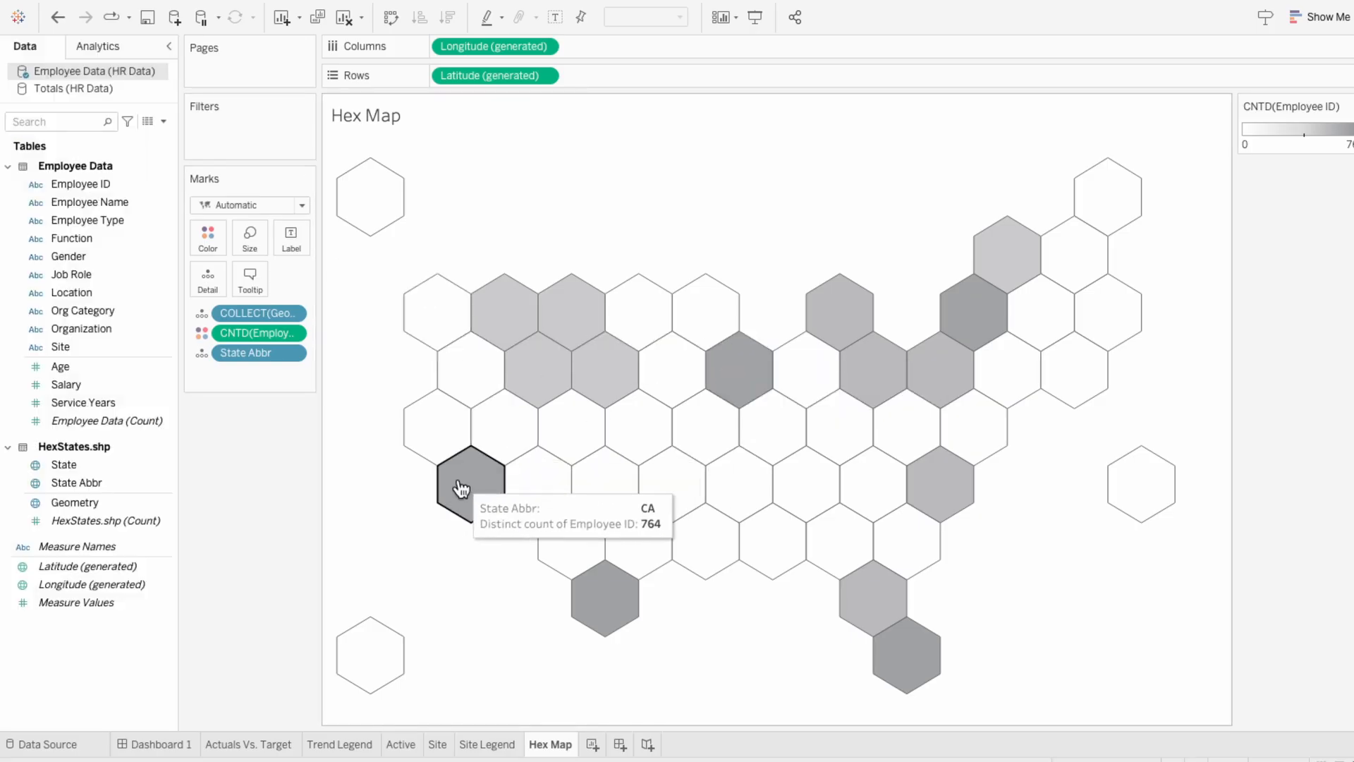
mouse_move(963, 311)
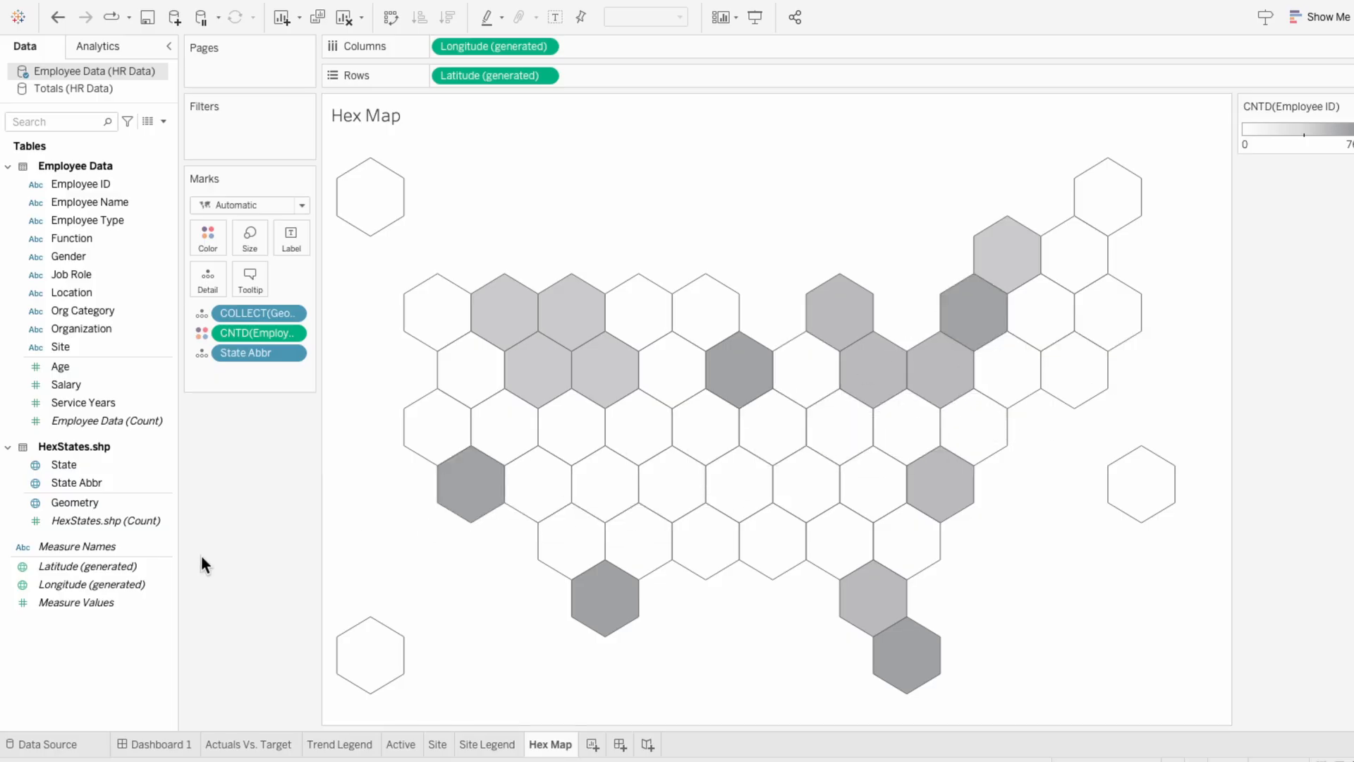
drag(74, 466, 261, 350)
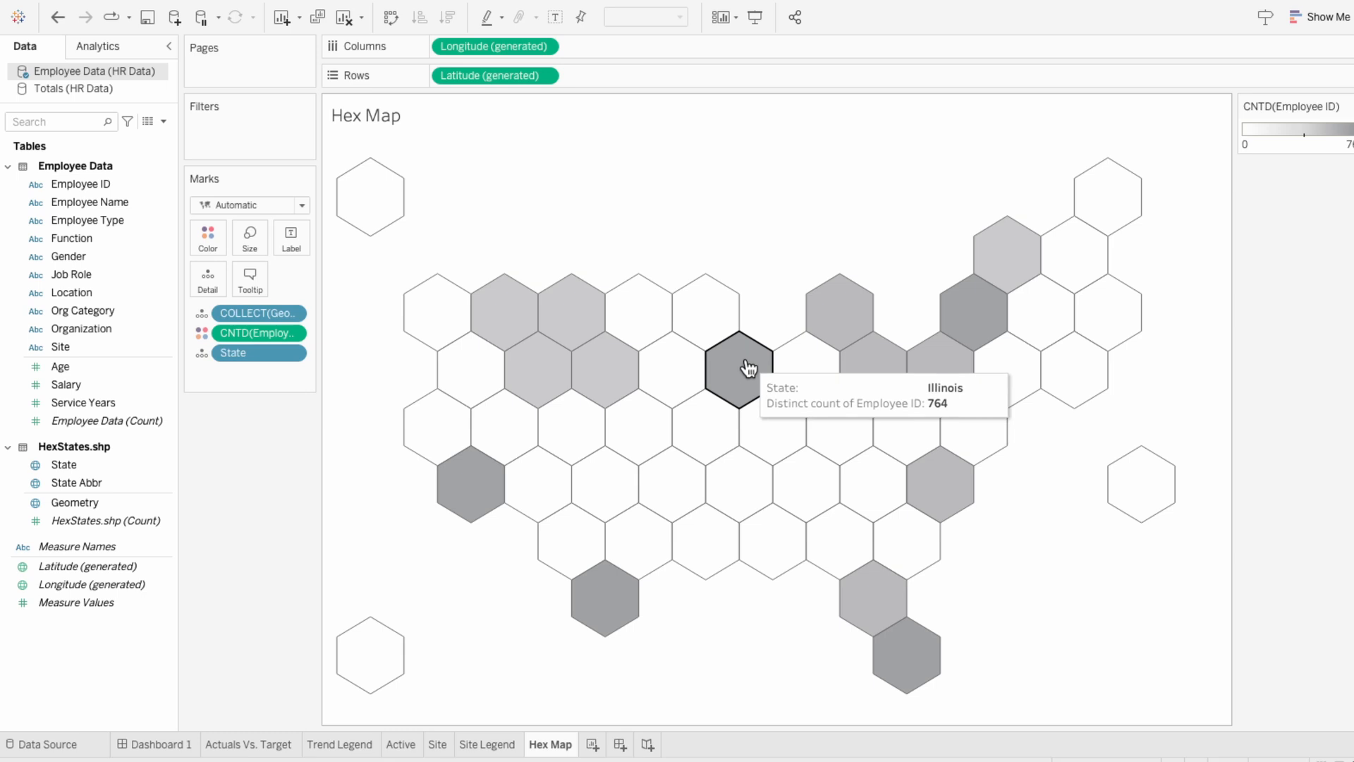
mouse_move(949, 319)
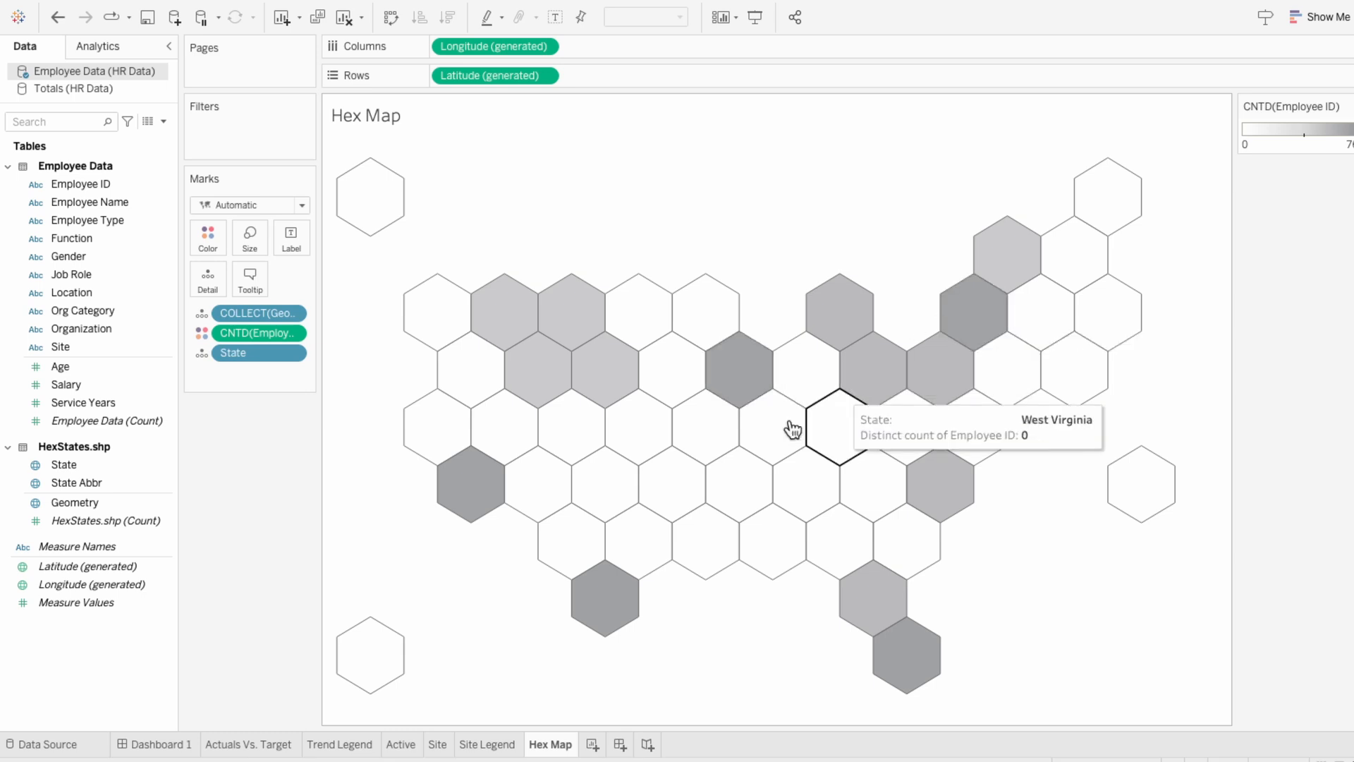
Step: Add the Hex Map sheet as a floating object on Dashboard 1, hide its title, and place it under Work Arrangement
click(150, 746)
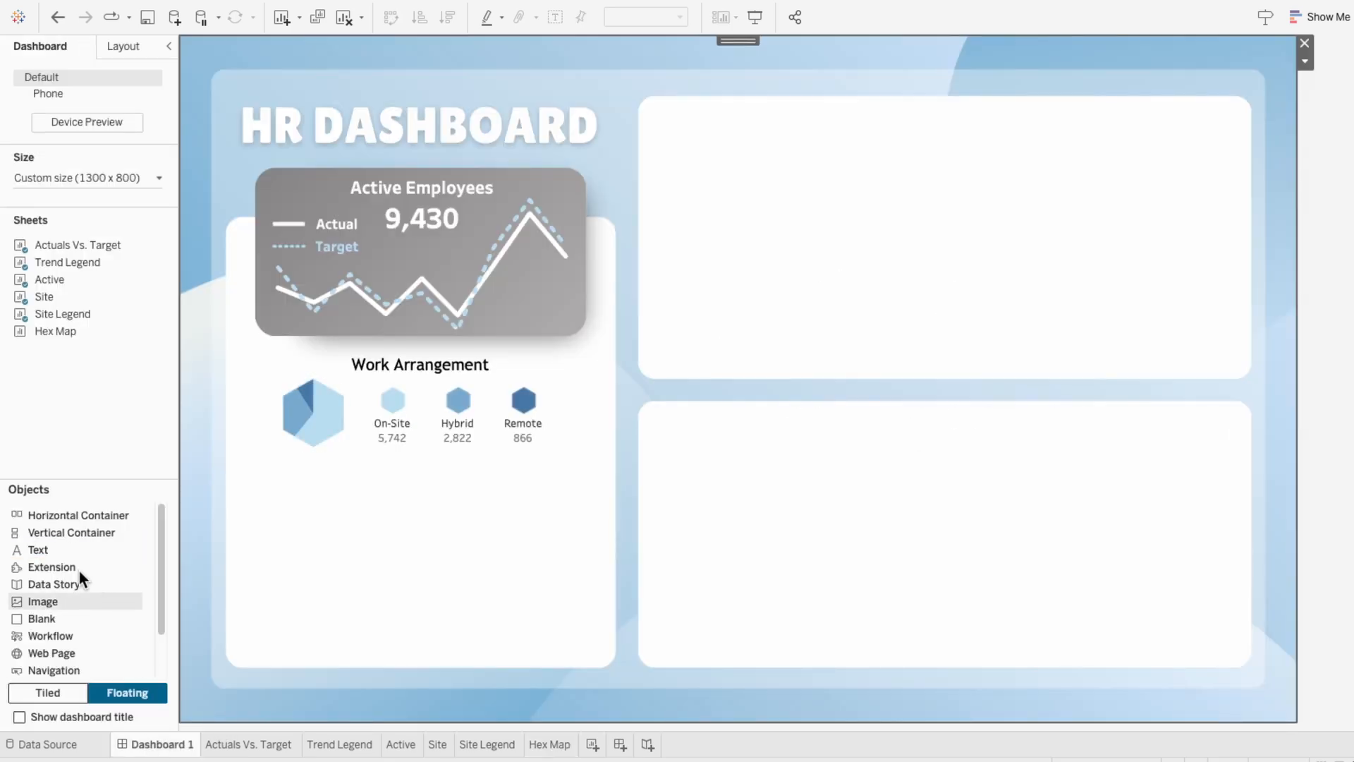
drag(32, 331, 254, 464)
right_click(277, 480)
click(307, 522)
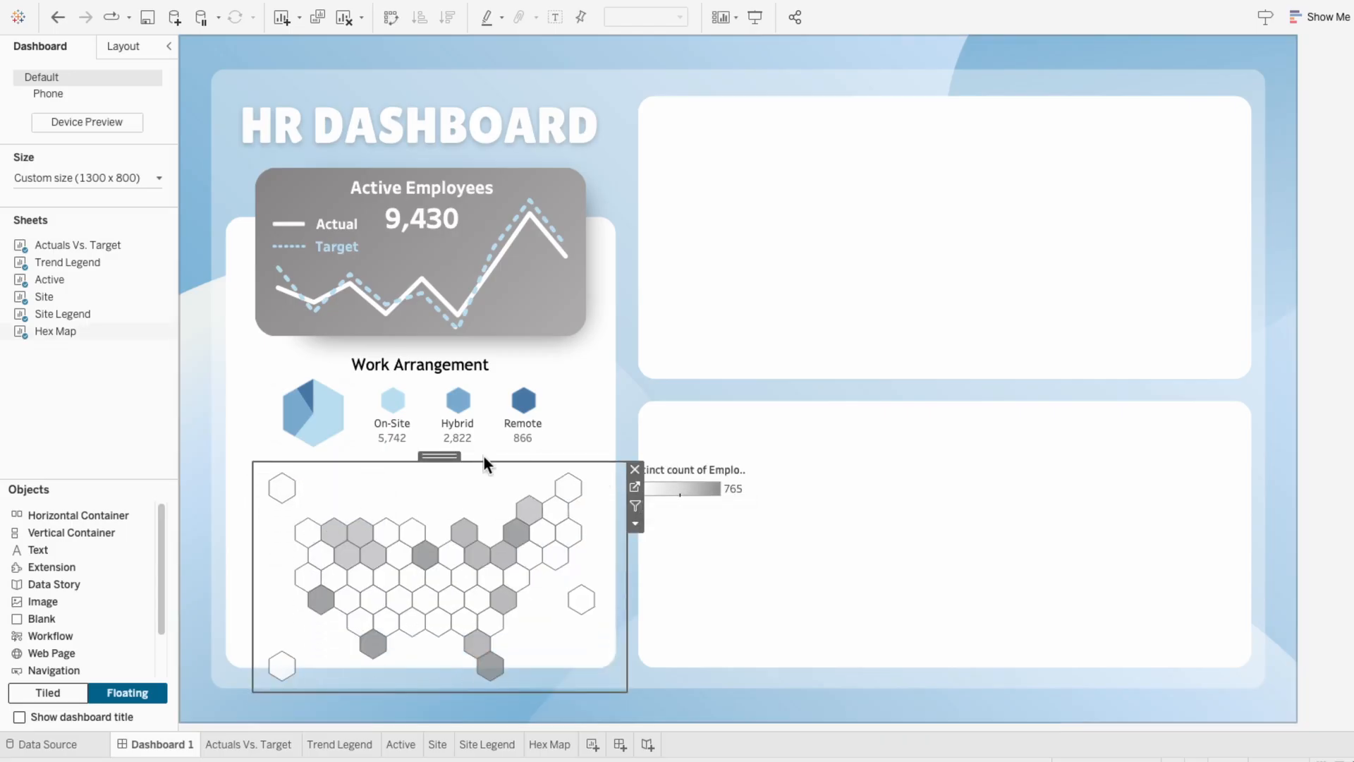
drag(439, 451, 421, 423)
Step: Replace the hex map's color legend title with "Active"
click(674, 472)
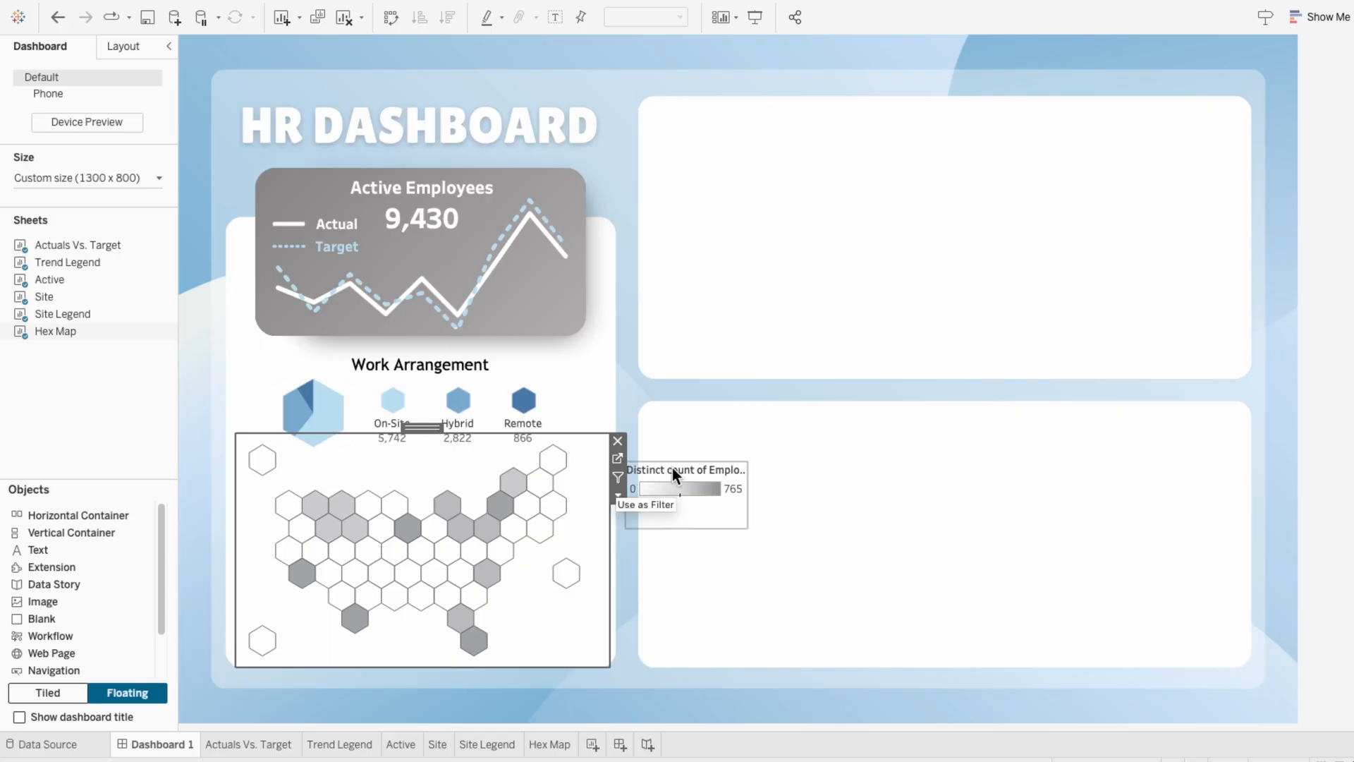
right_click(673, 474)
click(692, 524)
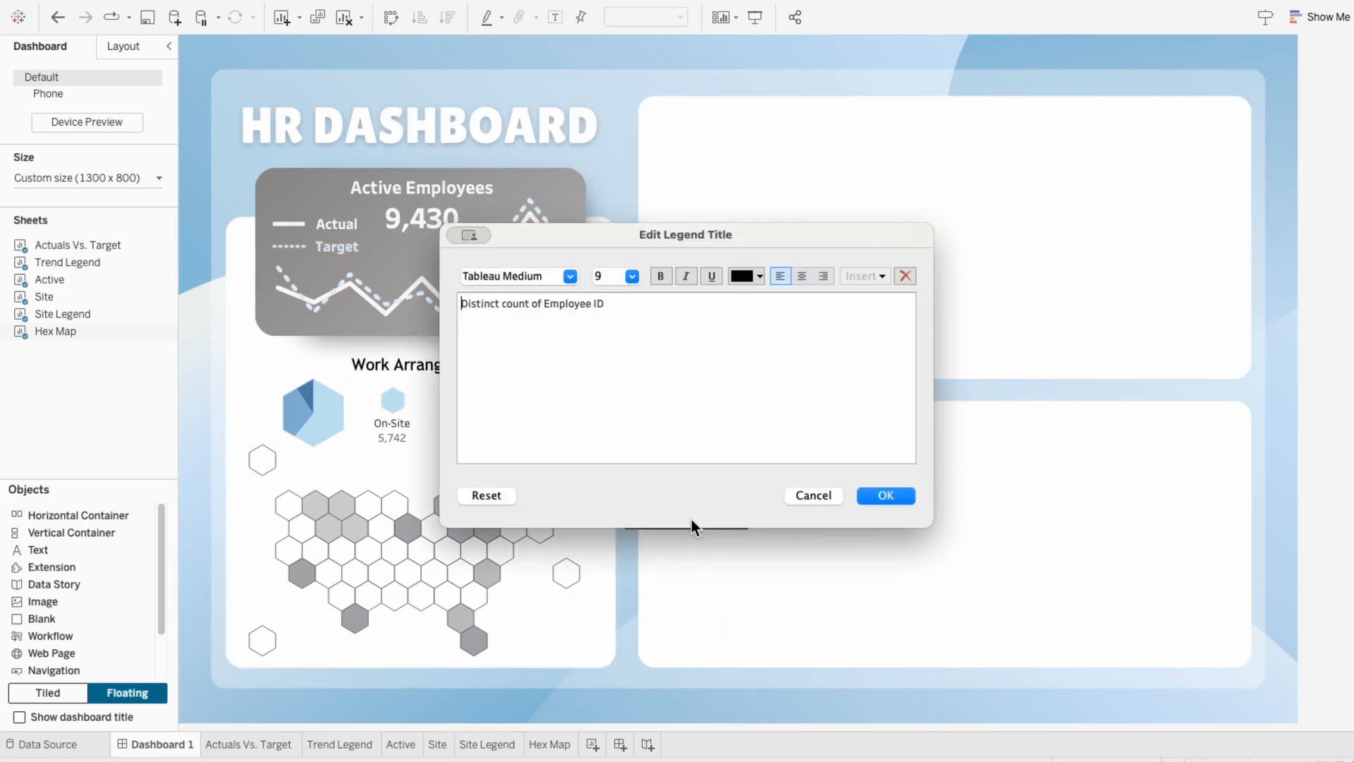
key(ctrl+a)
text(Ac)
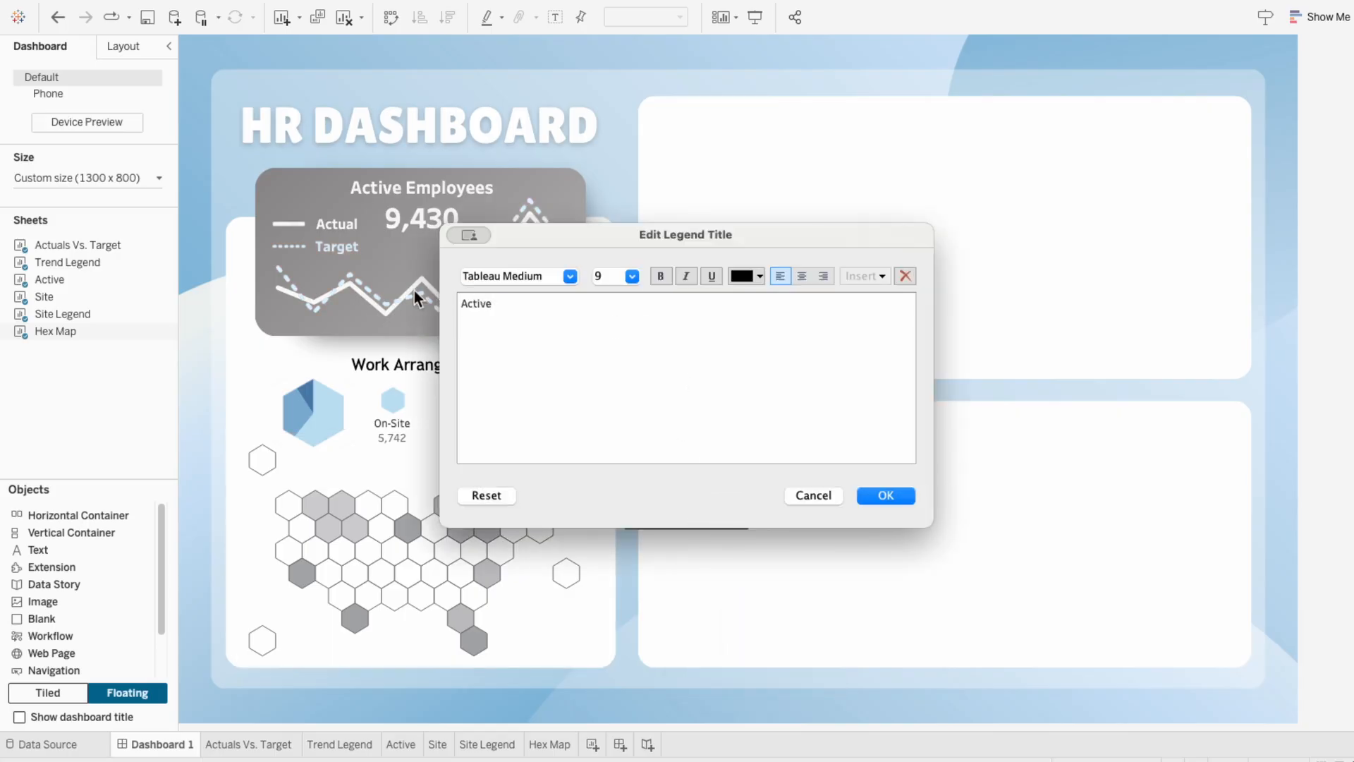
Step: Retitle the colour legend "Active Employees", centred in Tableau Regular with dark gray text
text(tive Employees)
drag(571, 309, 447, 302)
click(802, 277)
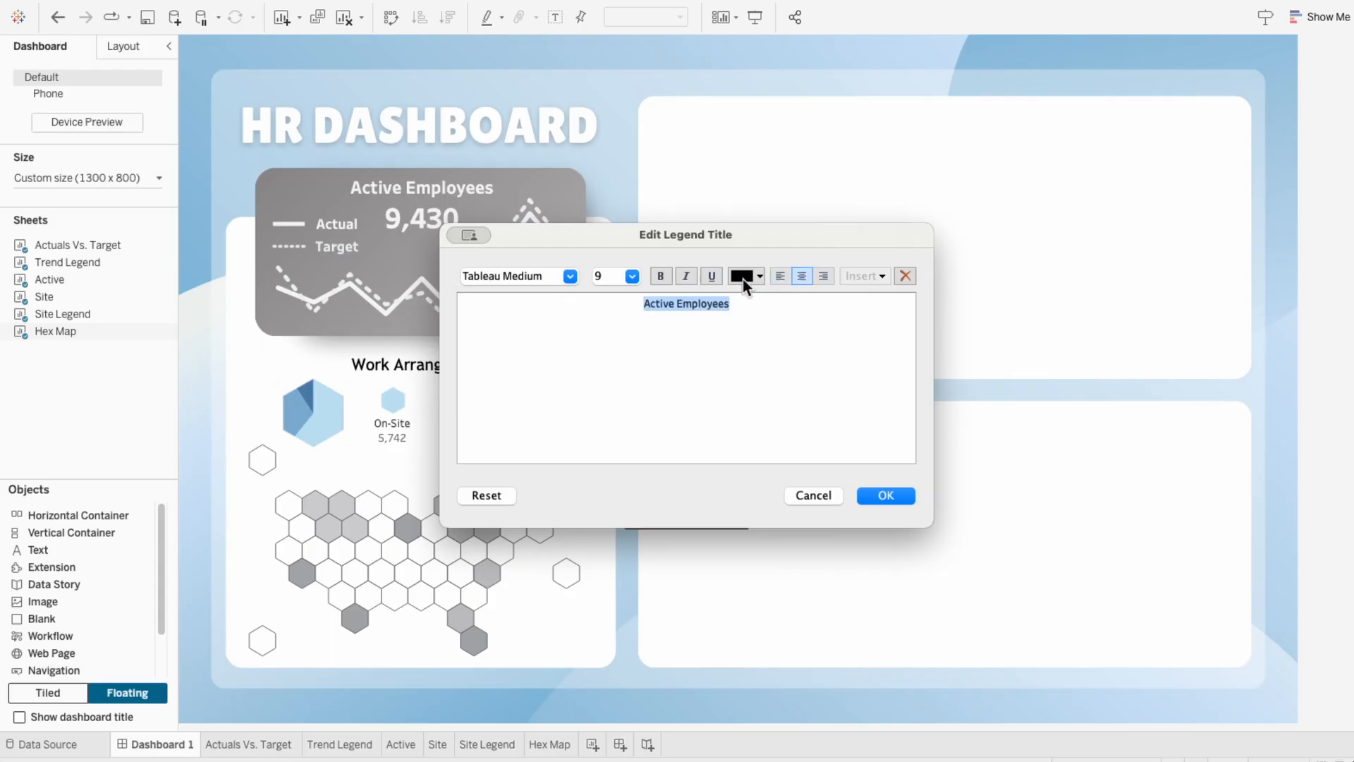
click(569, 277)
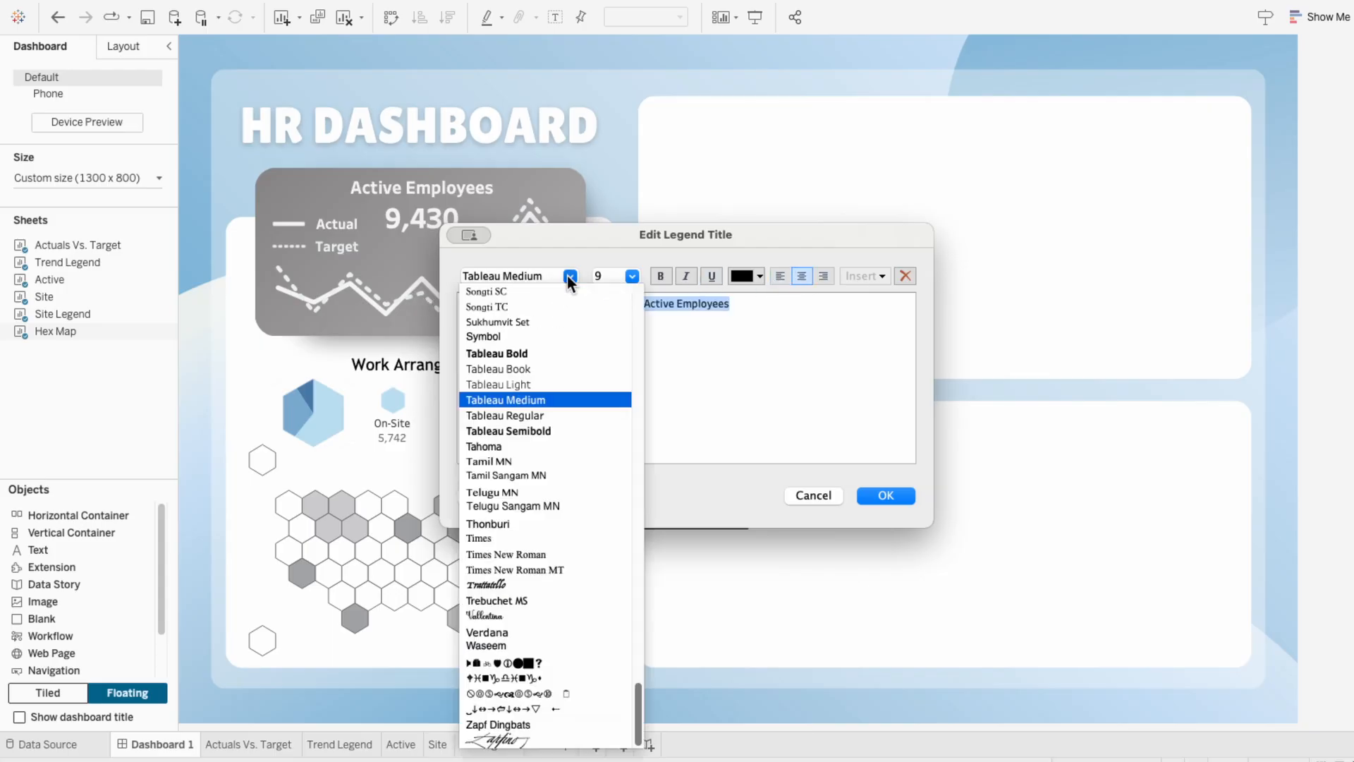
click(560, 411)
click(744, 277)
click(739, 320)
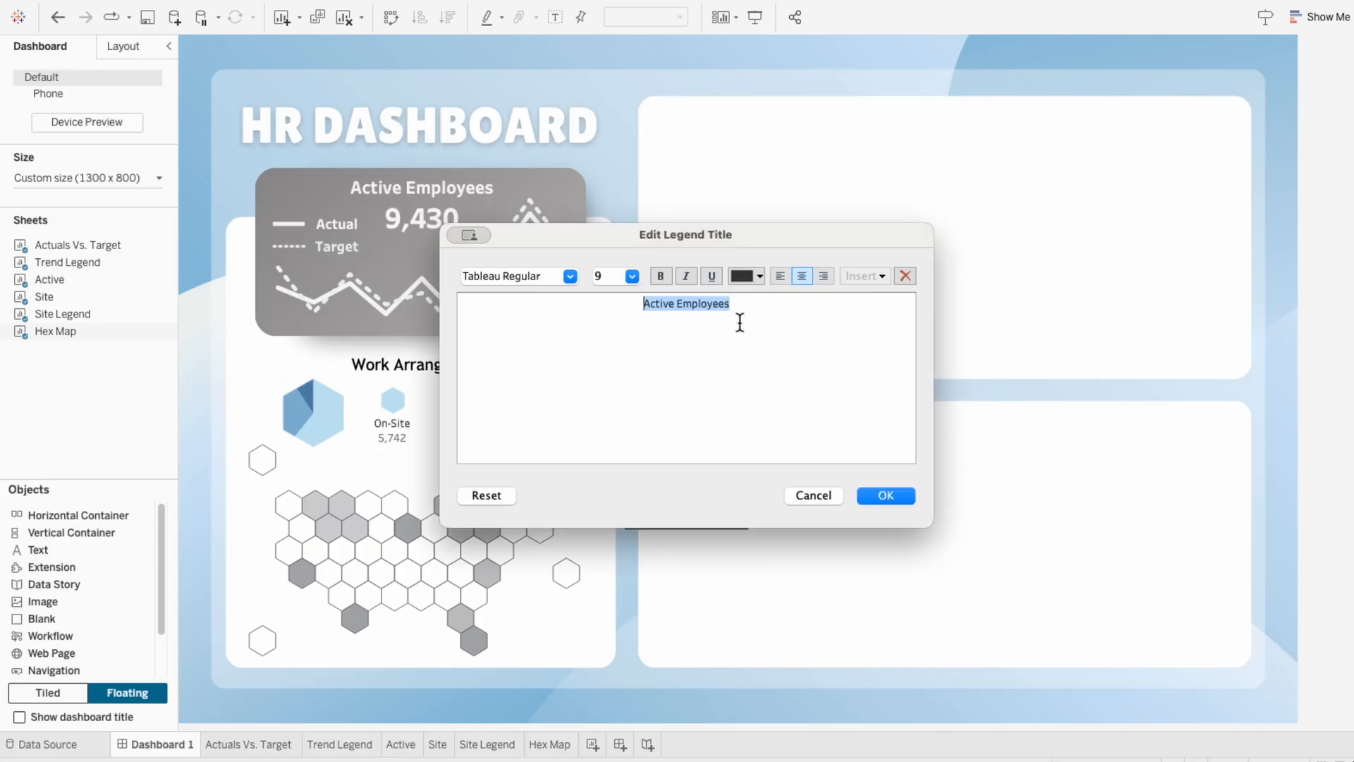
click(886, 496)
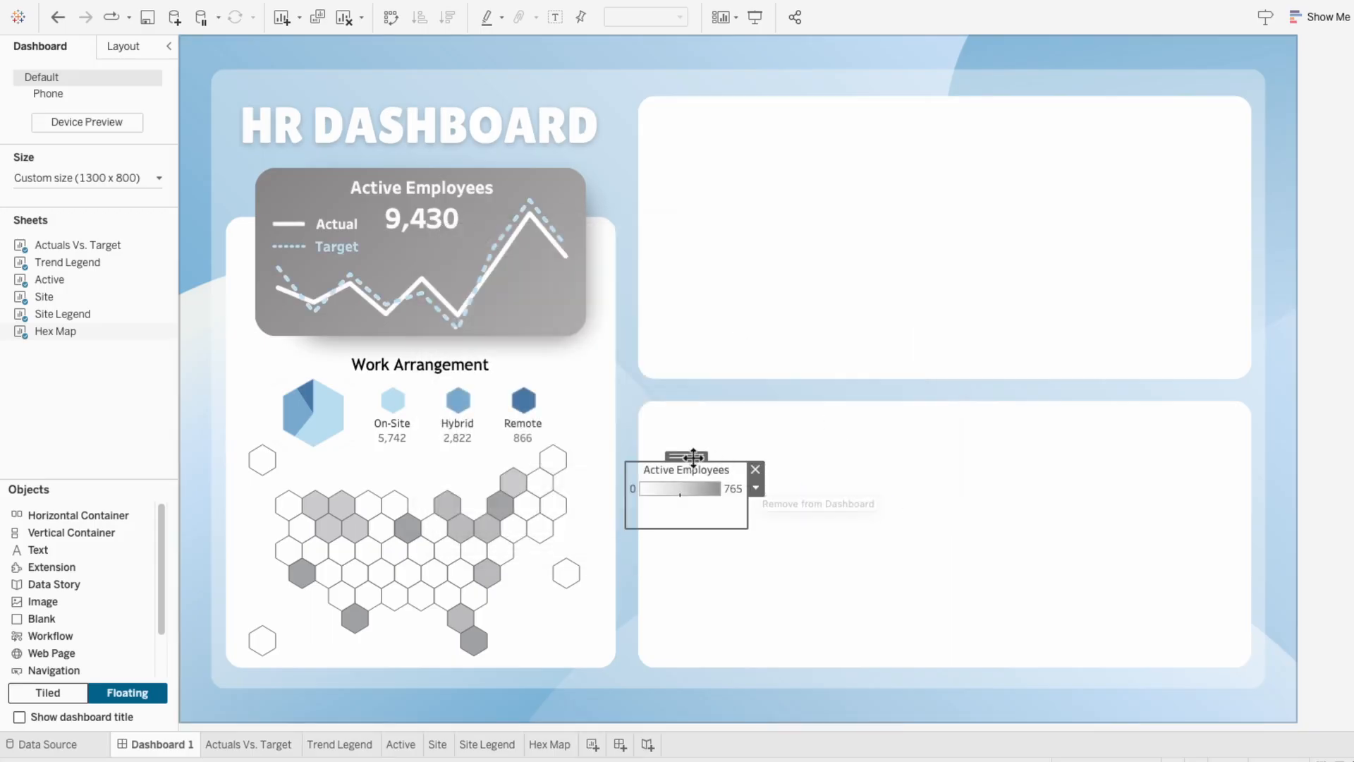
Step: Move the Active Employees legend to the hex map's lower-right corner and shorten its height
drag(689, 456, 554, 596)
drag(552, 666, 556, 645)
drag(549, 594, 561, 608)
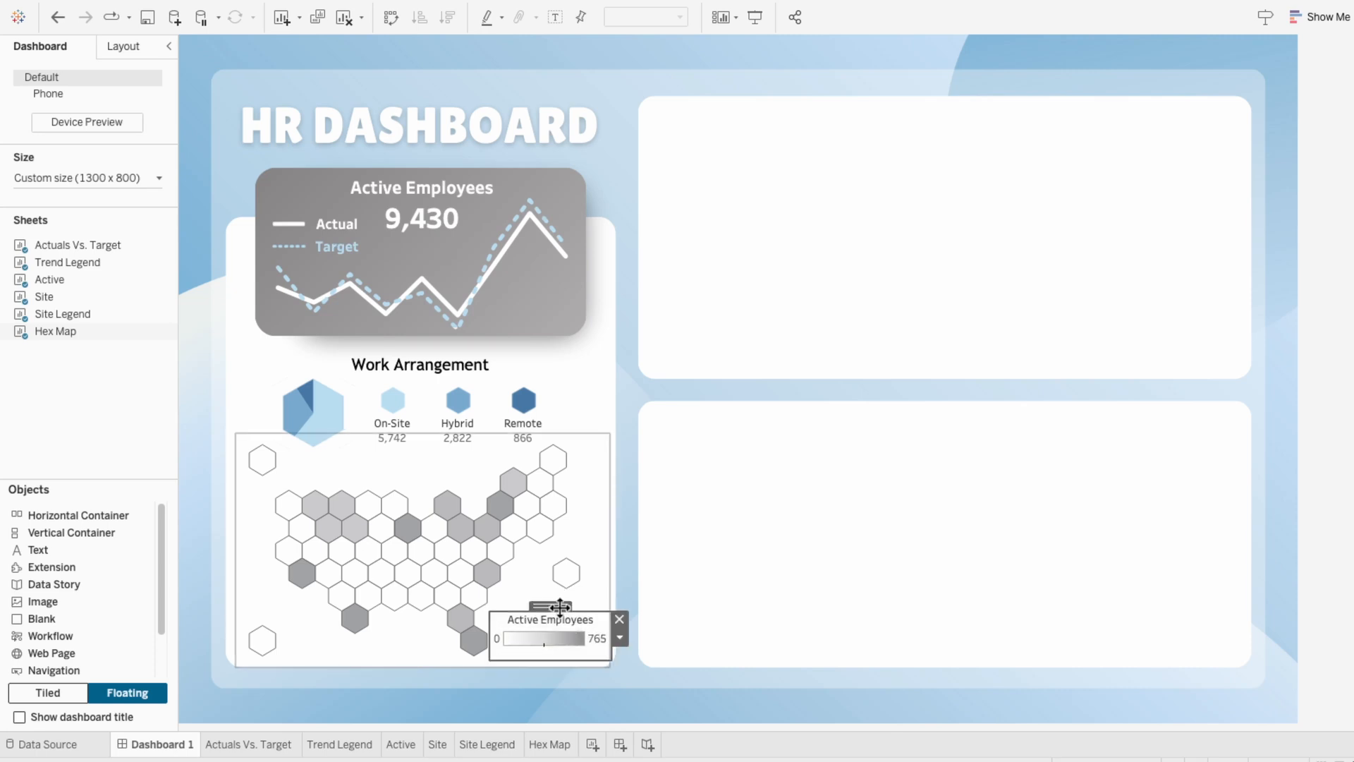
Step: Nudge the Work Arrangement heading slightly upward
click(460, 368)
key(Up)
key(Up)
key(Up)
key(Up)
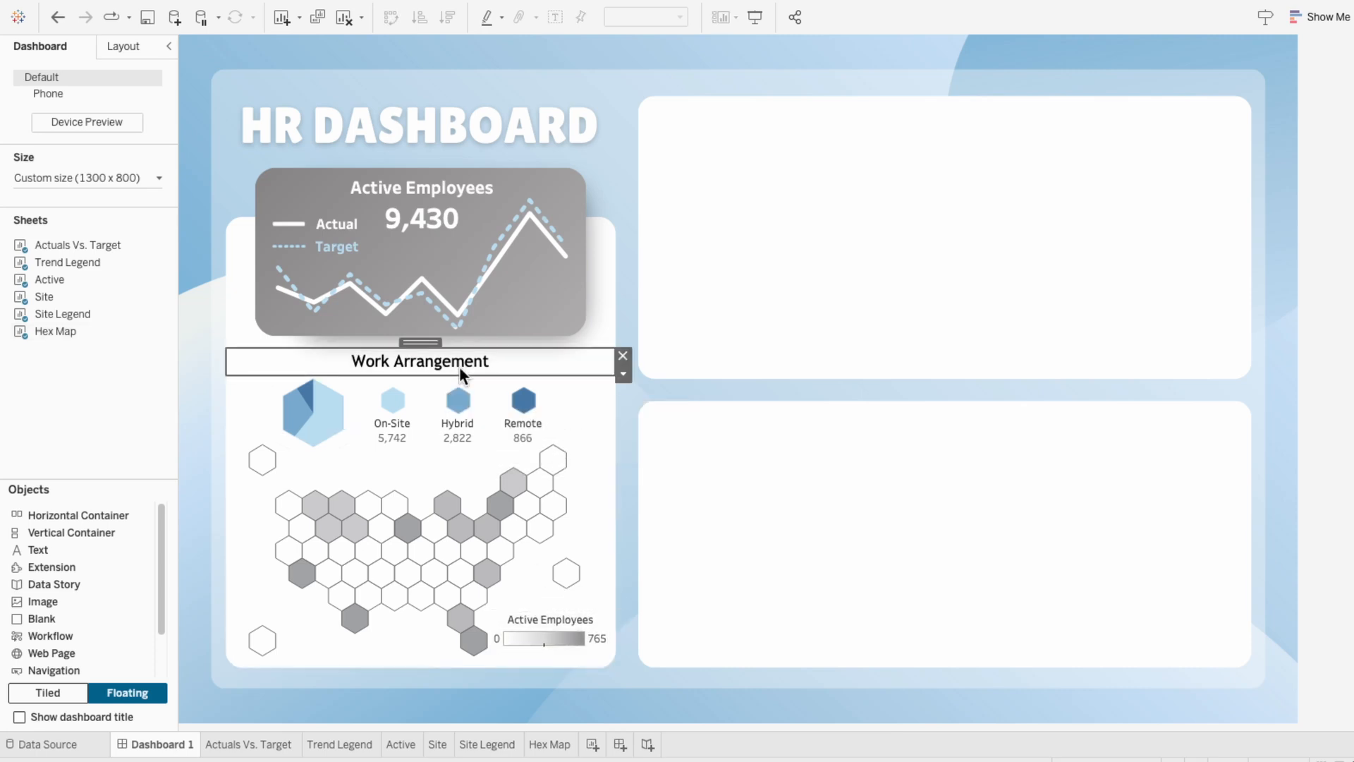
Step: Place a copy of the Work Arrangement heading above the hex map and change its text to a centred "Location"
drag(460, 374, 414, 448)
right_click(422, 450)
click(454, 456)
drag(599, 305, 437, 302)
text(Location)
drag(641, 332, 438, 289)
click(802, 276)
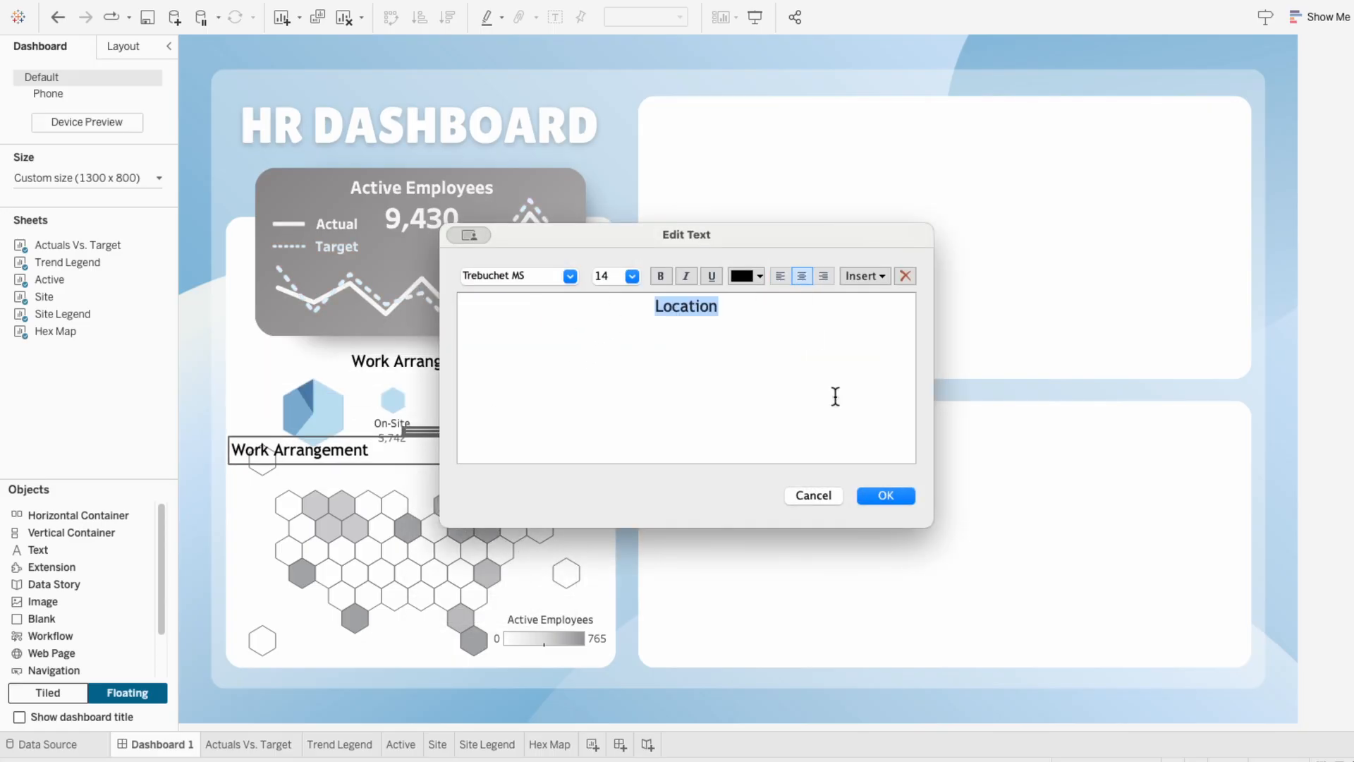
click(897, 493)
click(421, 384)
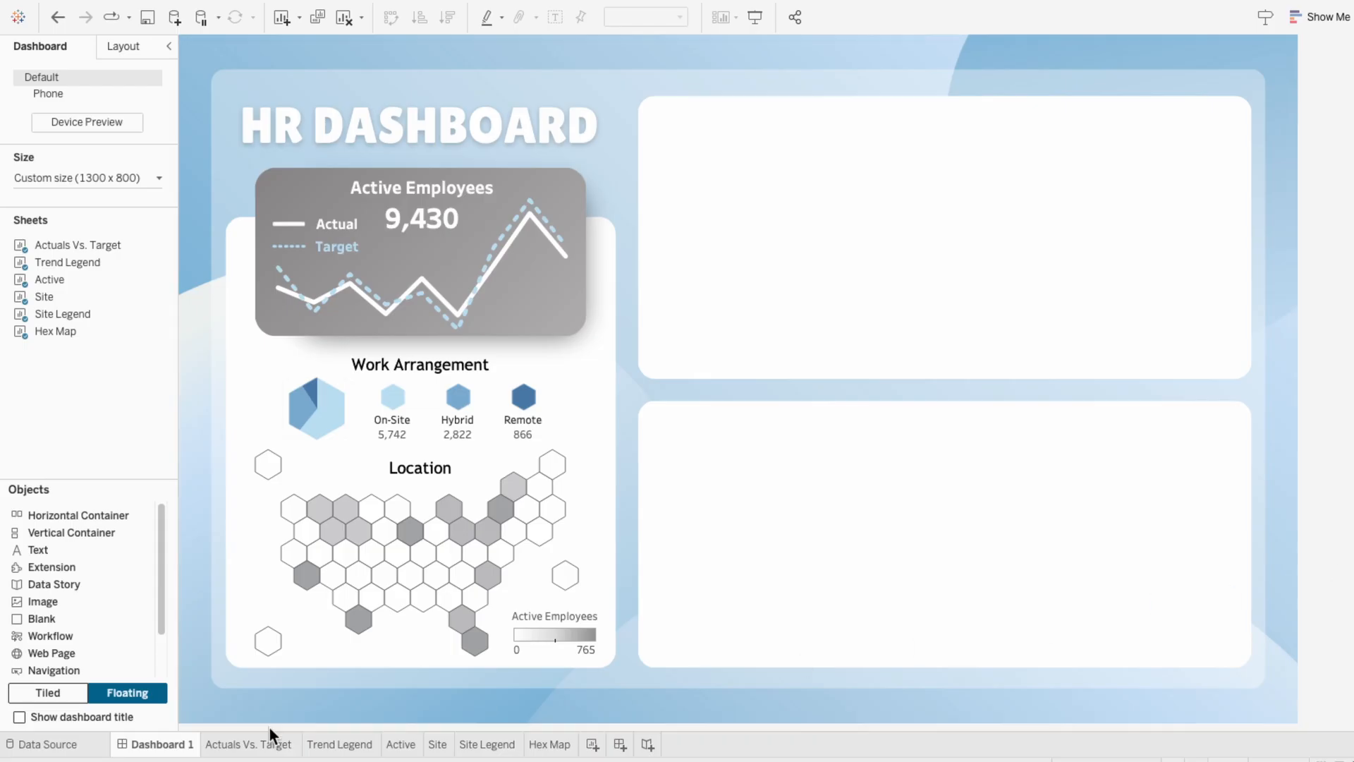
Step: Replace HexStates.shp with HexStatesPadded.shp in the data source and relate Employee Data's Location to State (HexStatesPadded.shp)
click(70, 746)
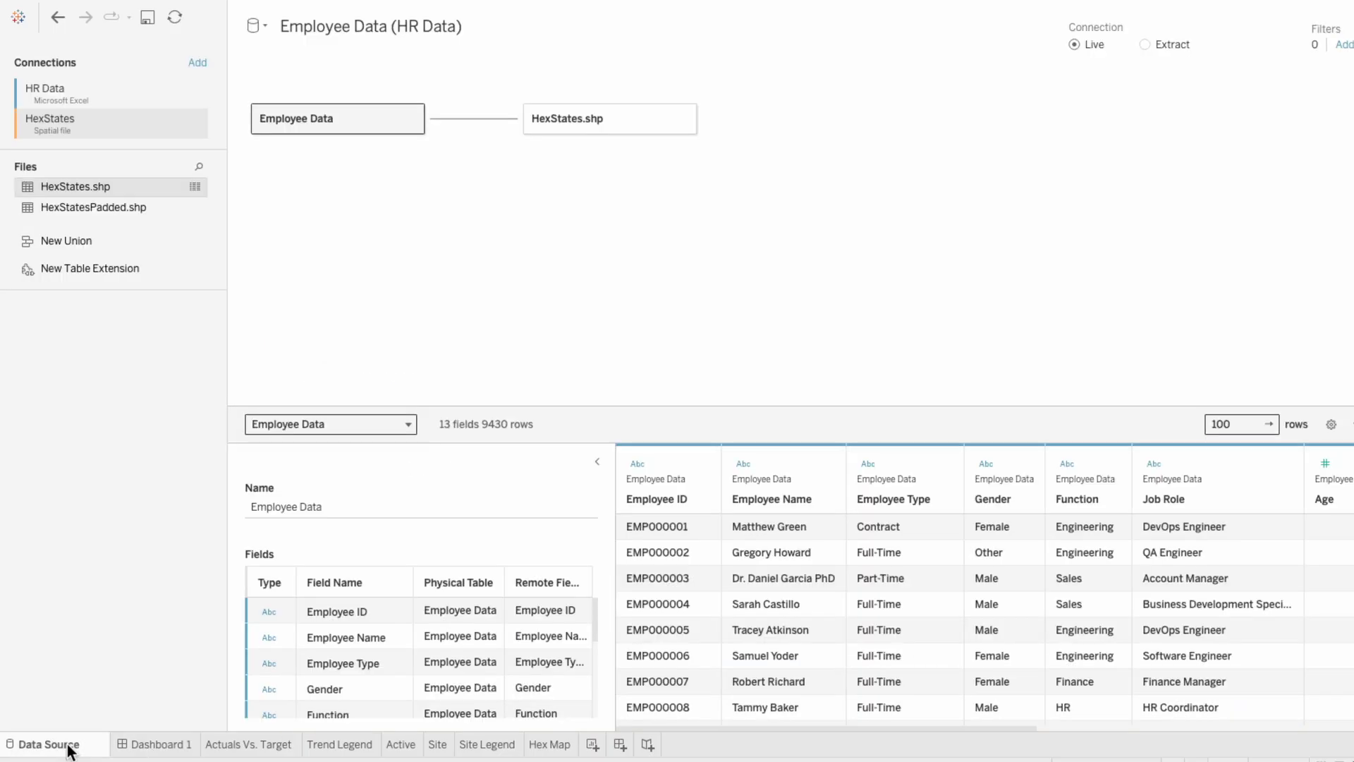
drag(102, 213, 583, 117)
click(377, 424)
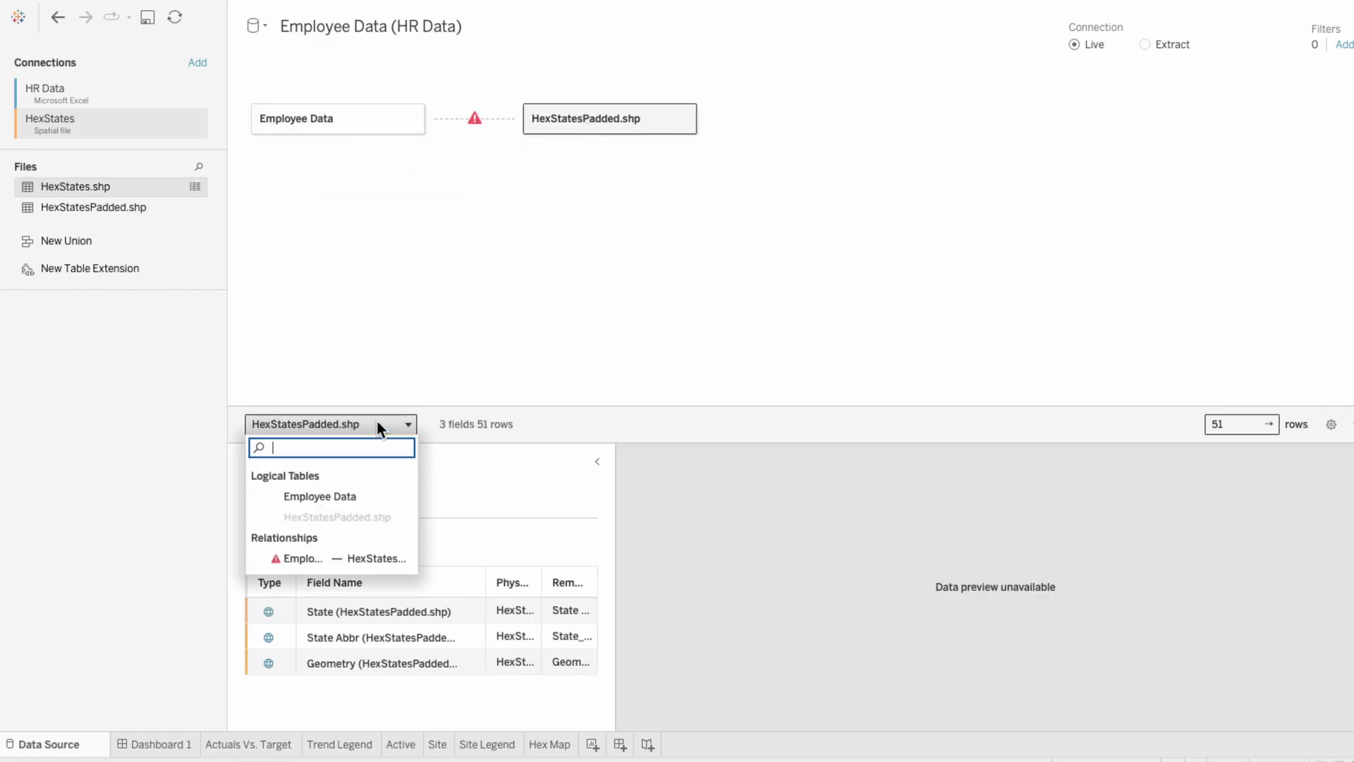
click(369, 556)
click(311, 553)
click(319, 663)
click(486, 550)
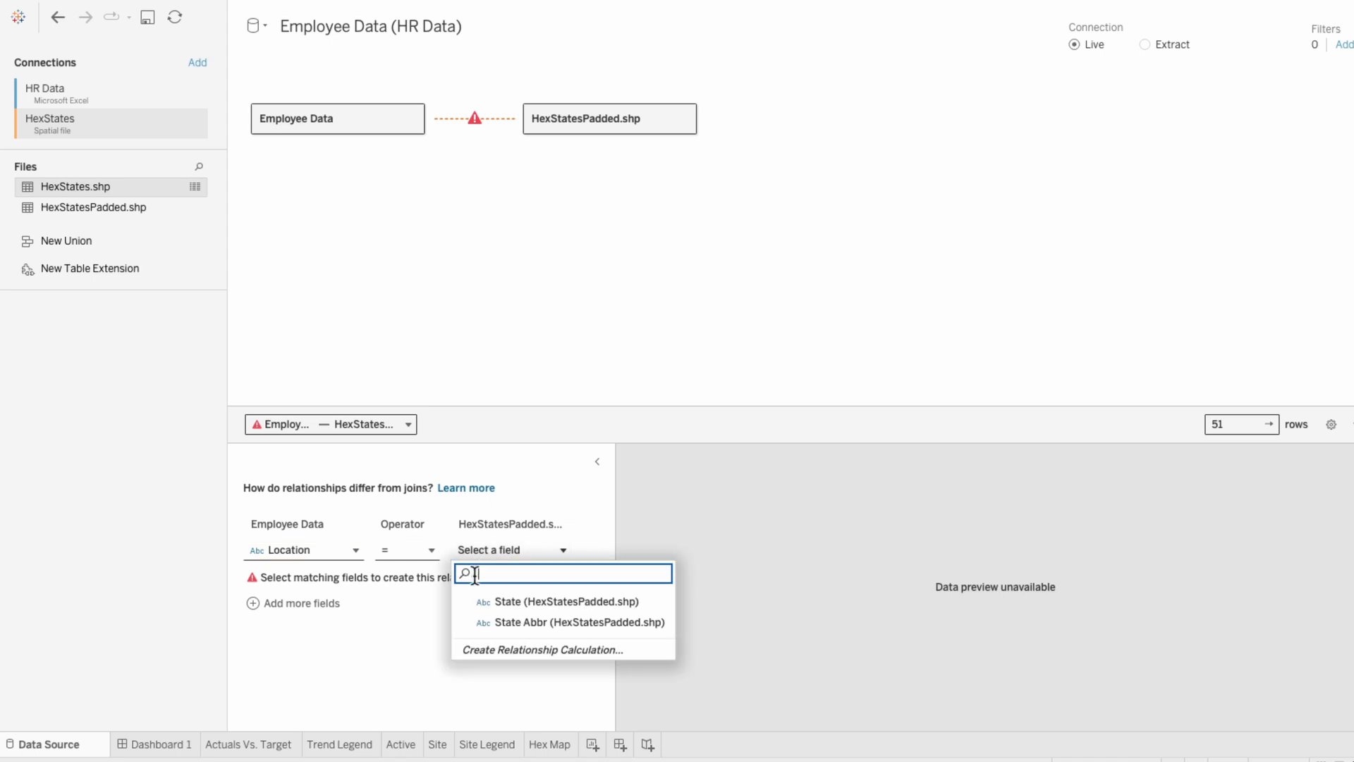
click(484, 600)
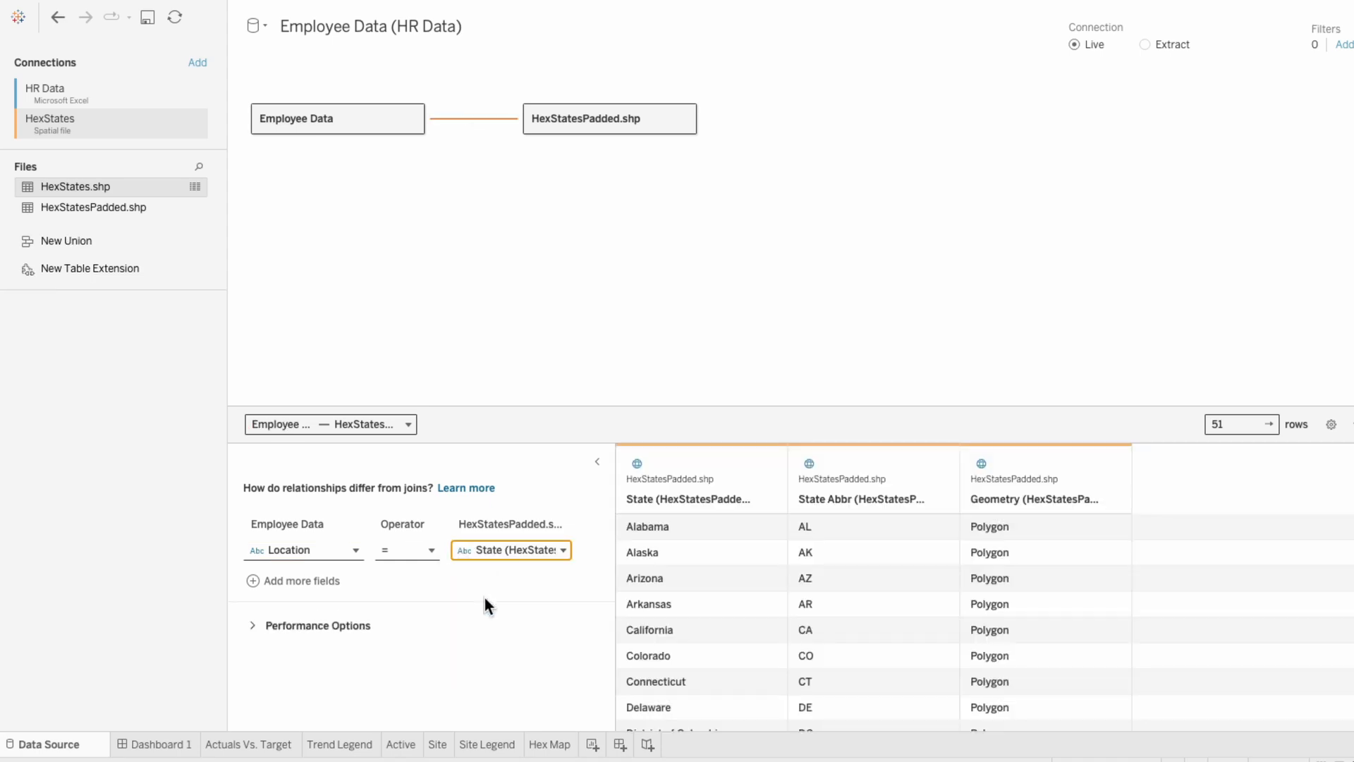
Step: Replace the Geometry and State fields on the Hex Map sheet's marks with their HexStatesPadded.shp versions
click(543, 746)
drag(79, 502, 256, 311)
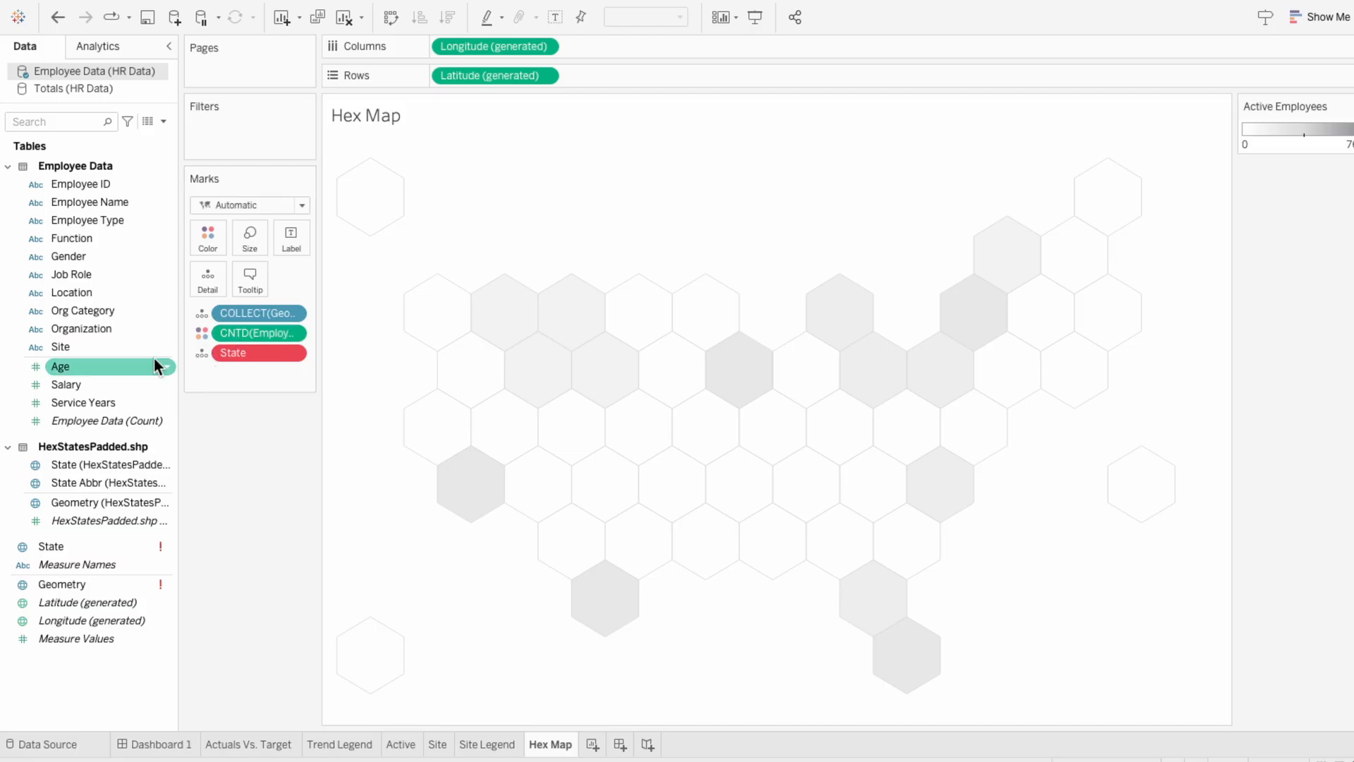
drag(62, 464, 255, 355)
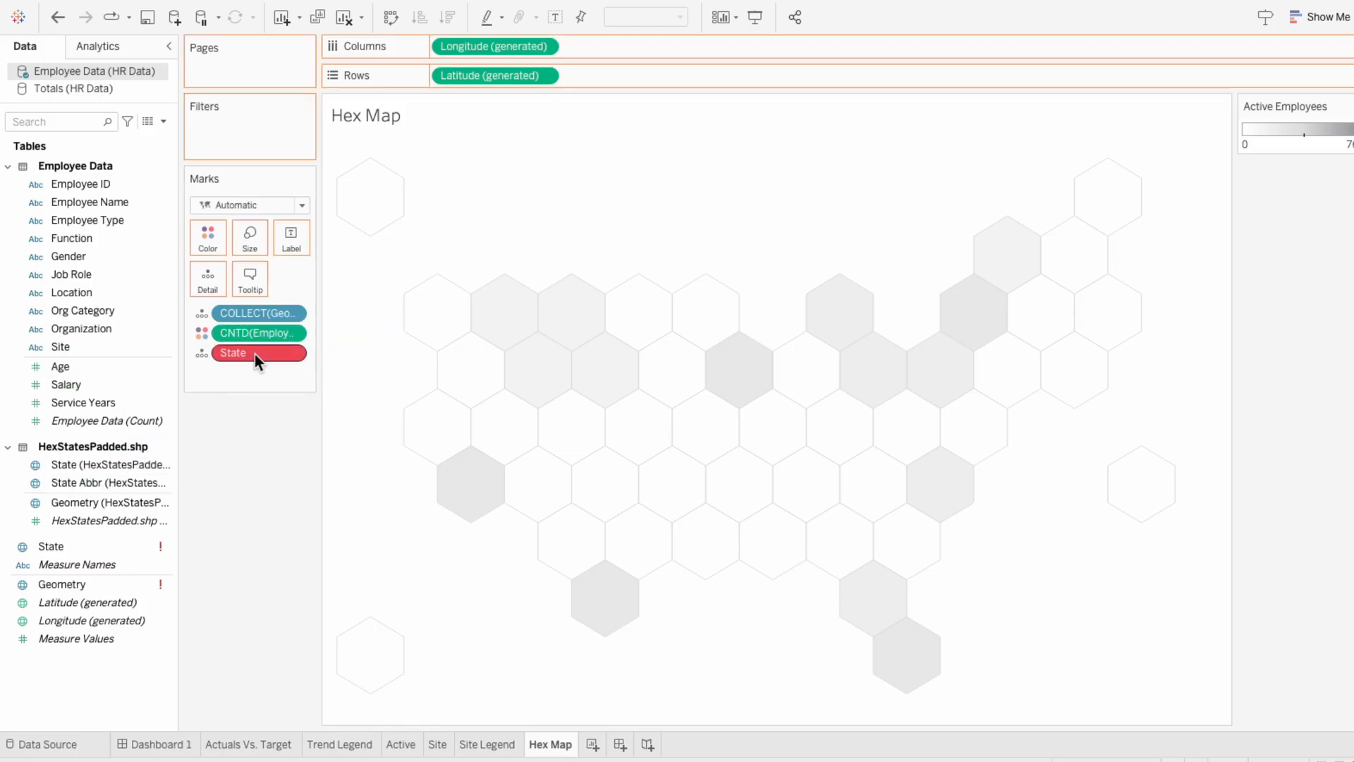
Step: Apply the Temperature Diverging palette to the hex map's employee count colours
right_click(1255, 110)
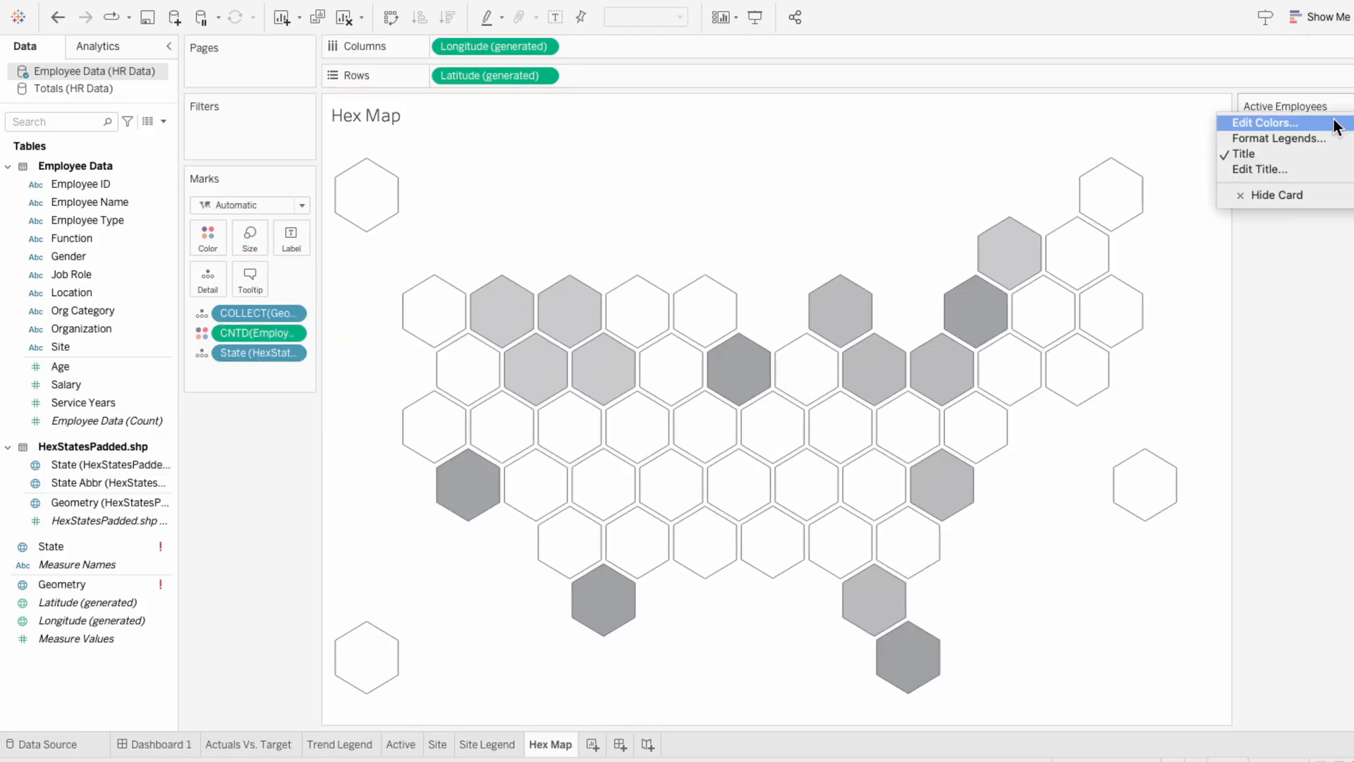
click(1301, 125)
click(663, 287)
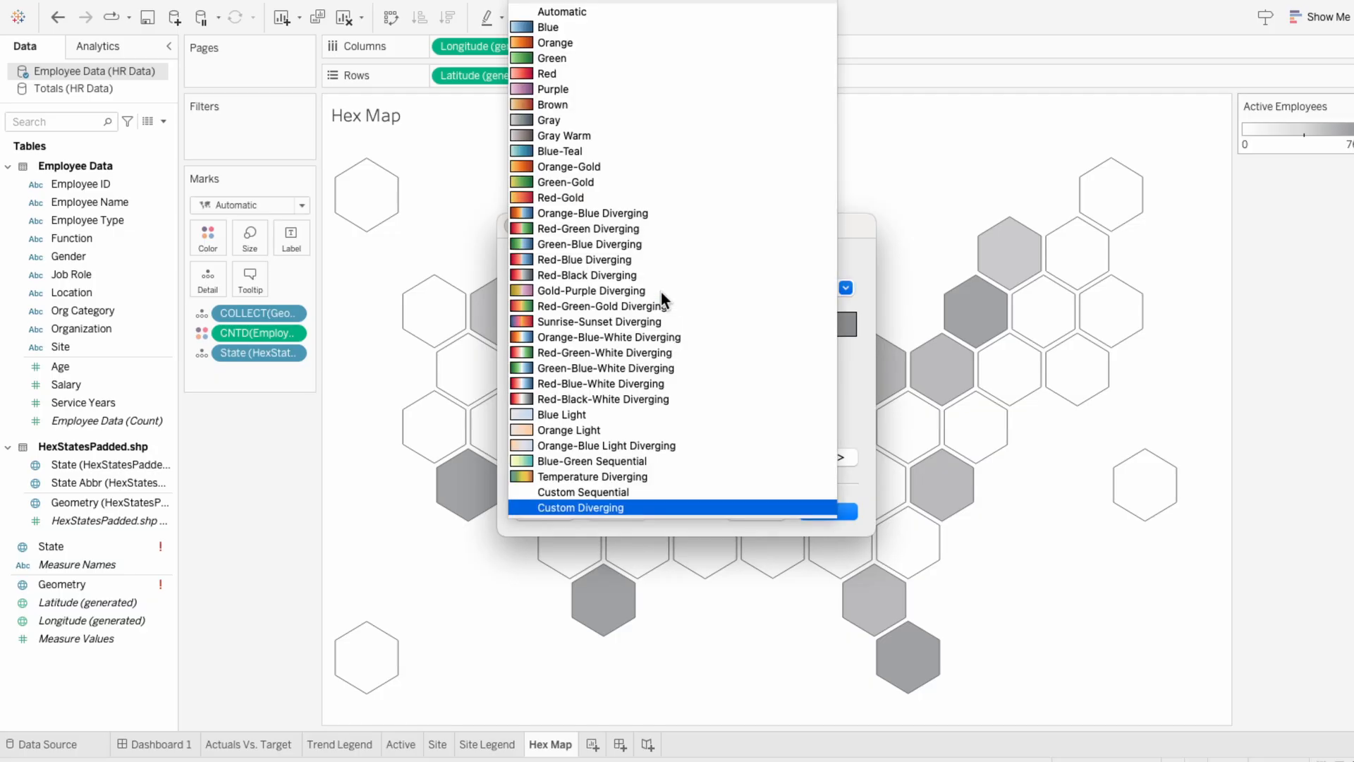
click(679, 474)
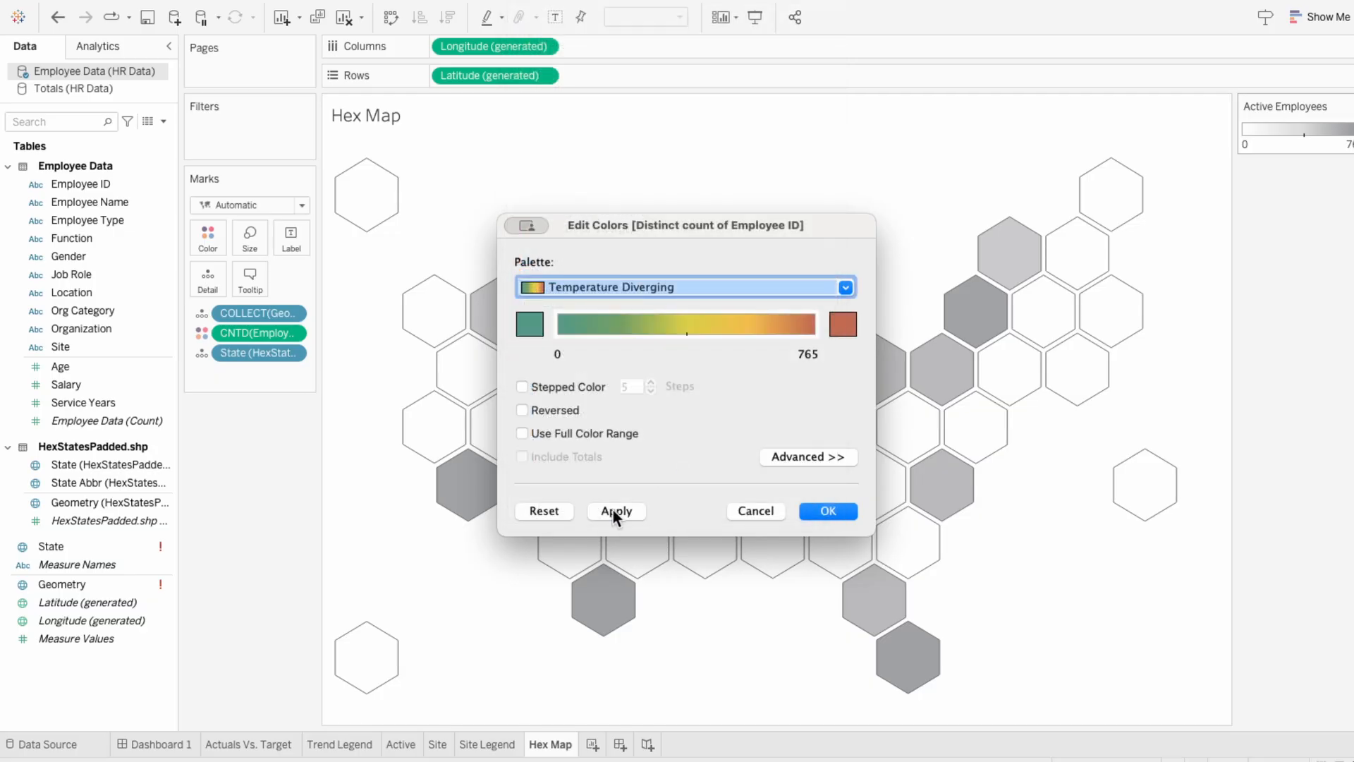
click(616, 510)
drag(650, 213, 213, 7)
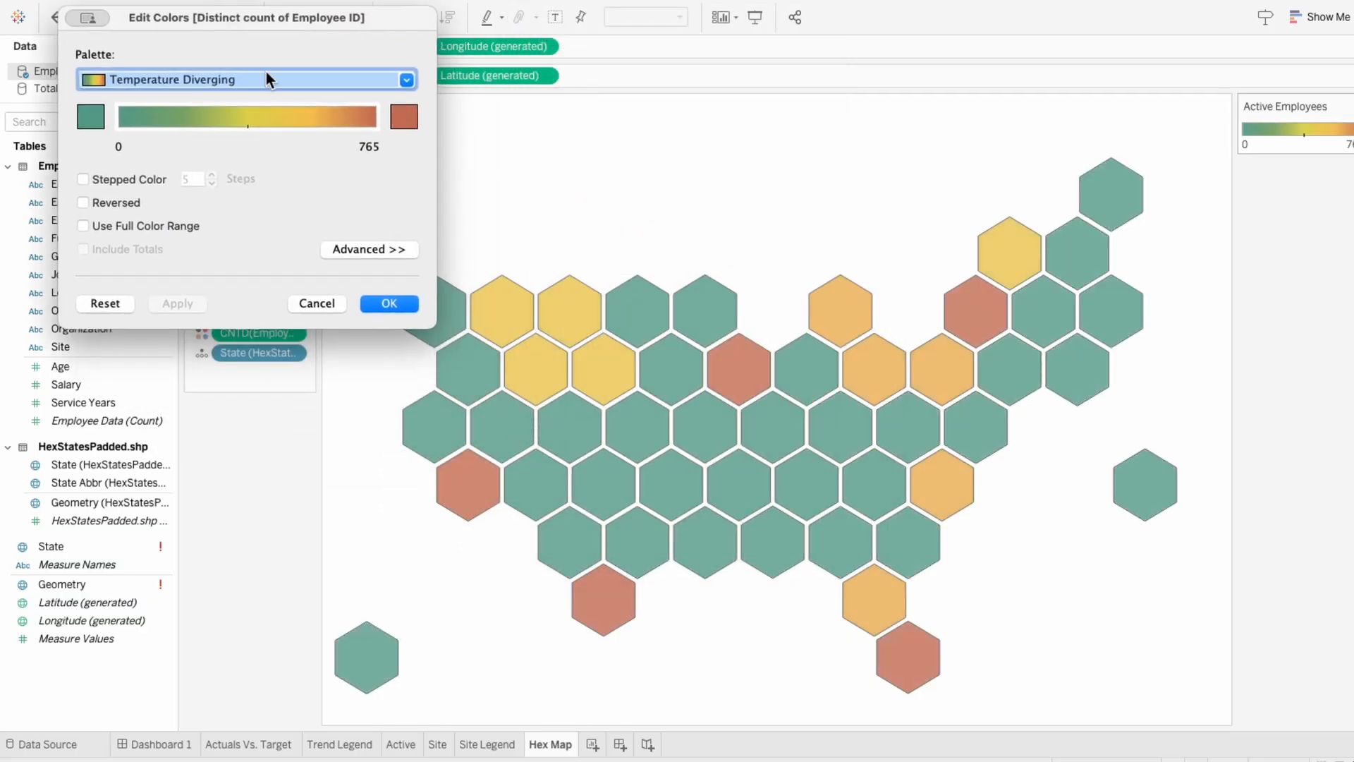
Step: Switch the hex map's colours to the Red-Green-Gold Diverging palette
click(267, 73)
click(279, 305)
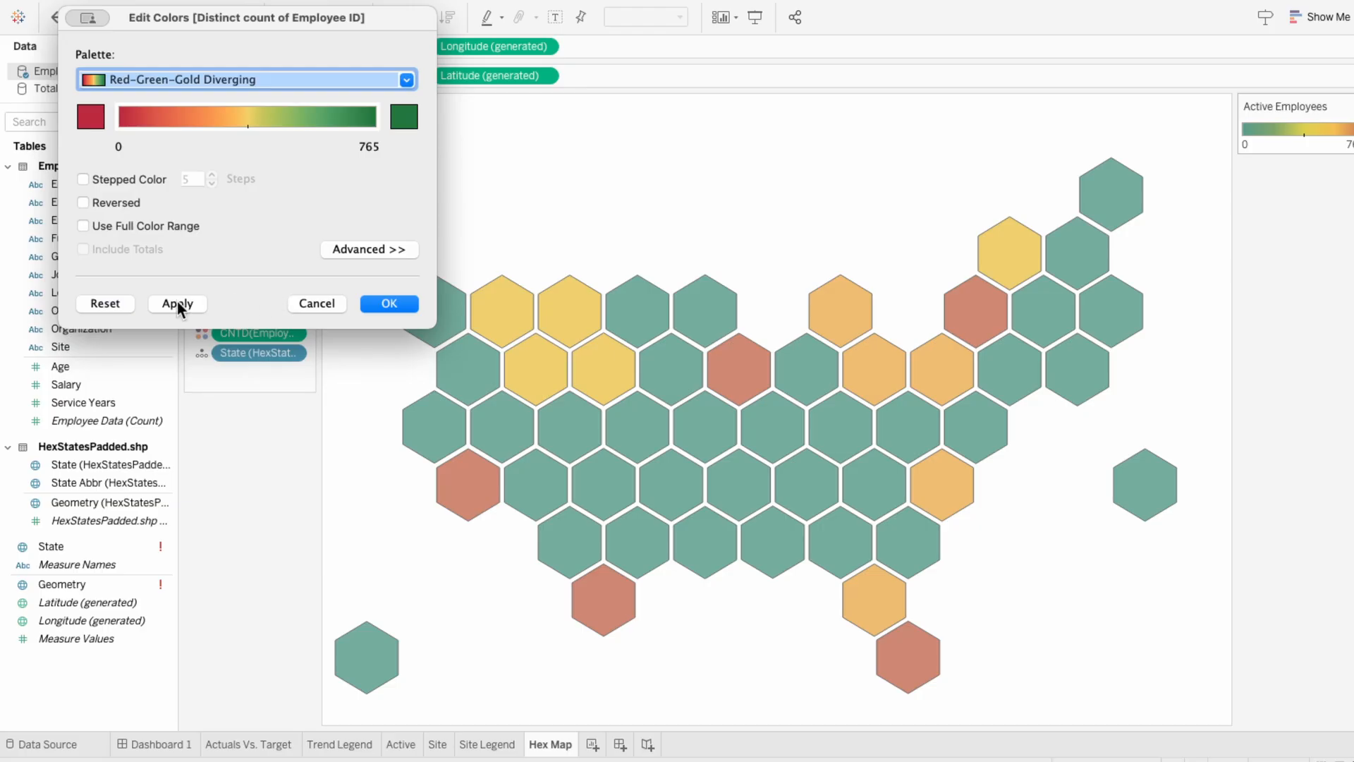
click(176, 301)
click(393, 304)
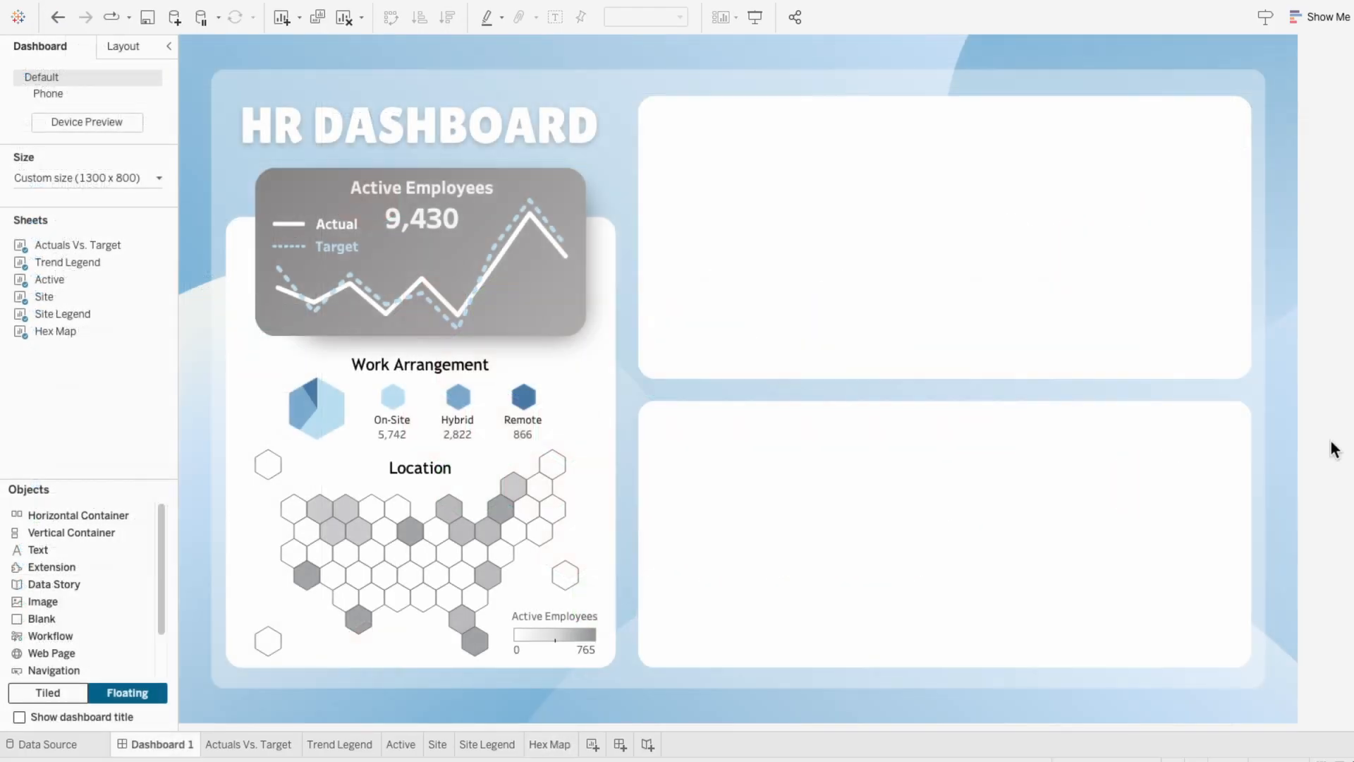
Step: Place a copy of the Work Arrangement heading at the upper-right panel's top-left corner and change its text to "Organization & Function"
click(496, 367)
drag(497, 367, 782, 124)
right_click(791, 131)
click(807, 134)
drag(666, 318, 459, 304)
text(Organization & Function)
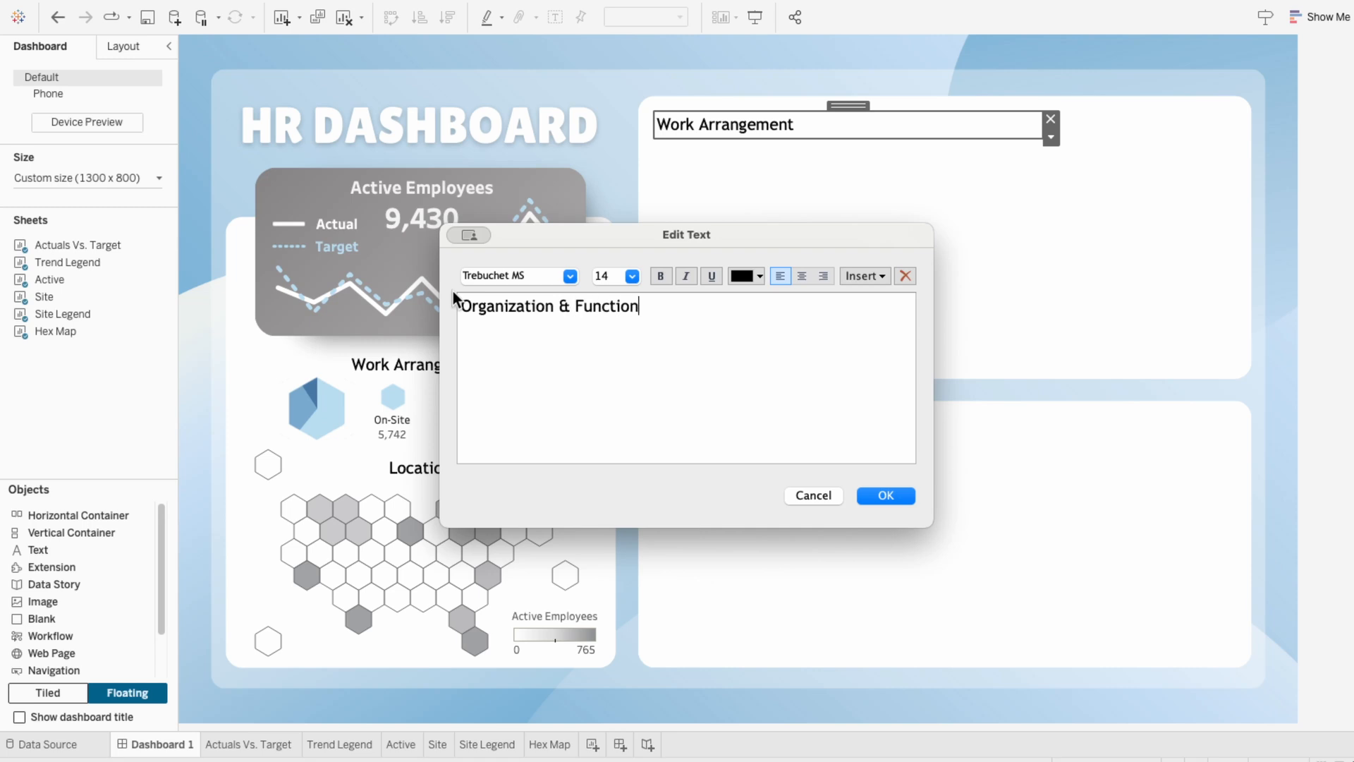
click(904, 498)
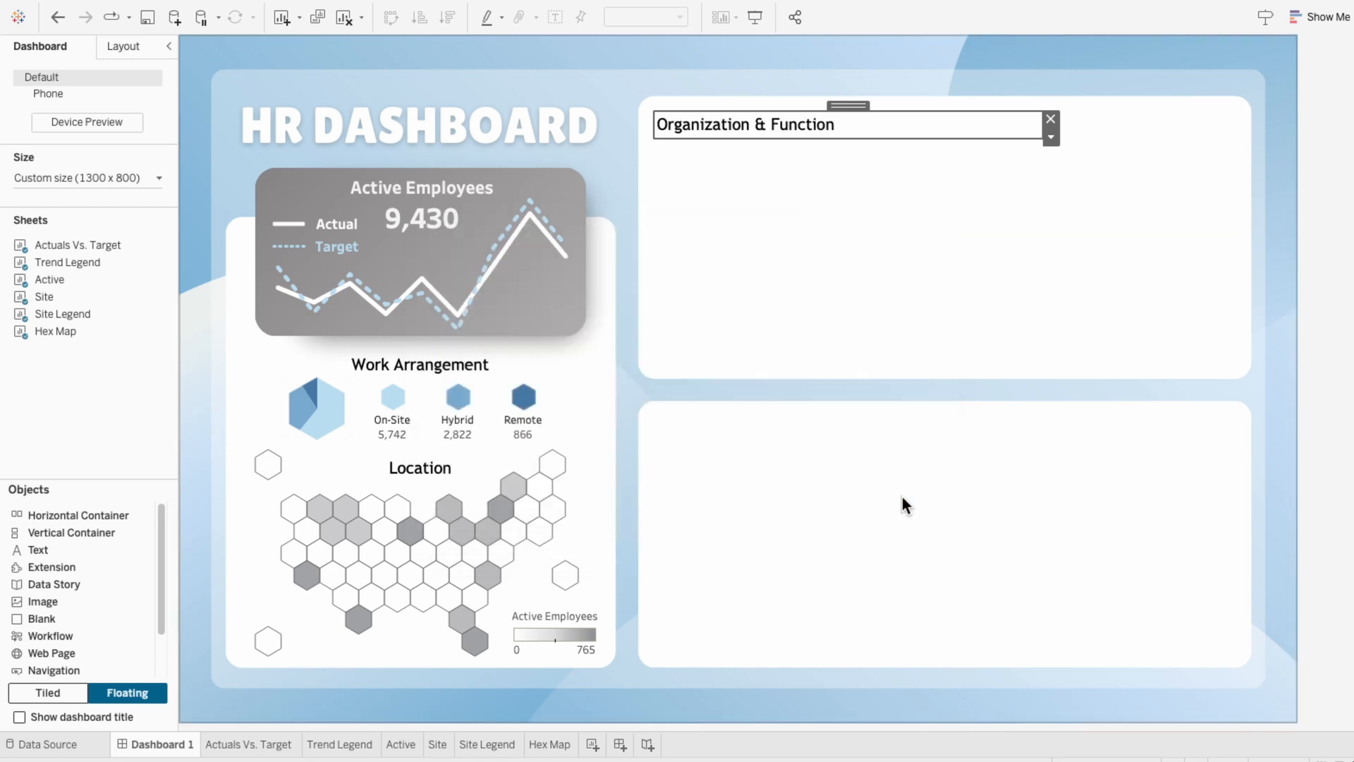
Step: Place a copy of the Organization & Function heading directly below it and replace its text with "By Headcount"
right_click(773, 149)
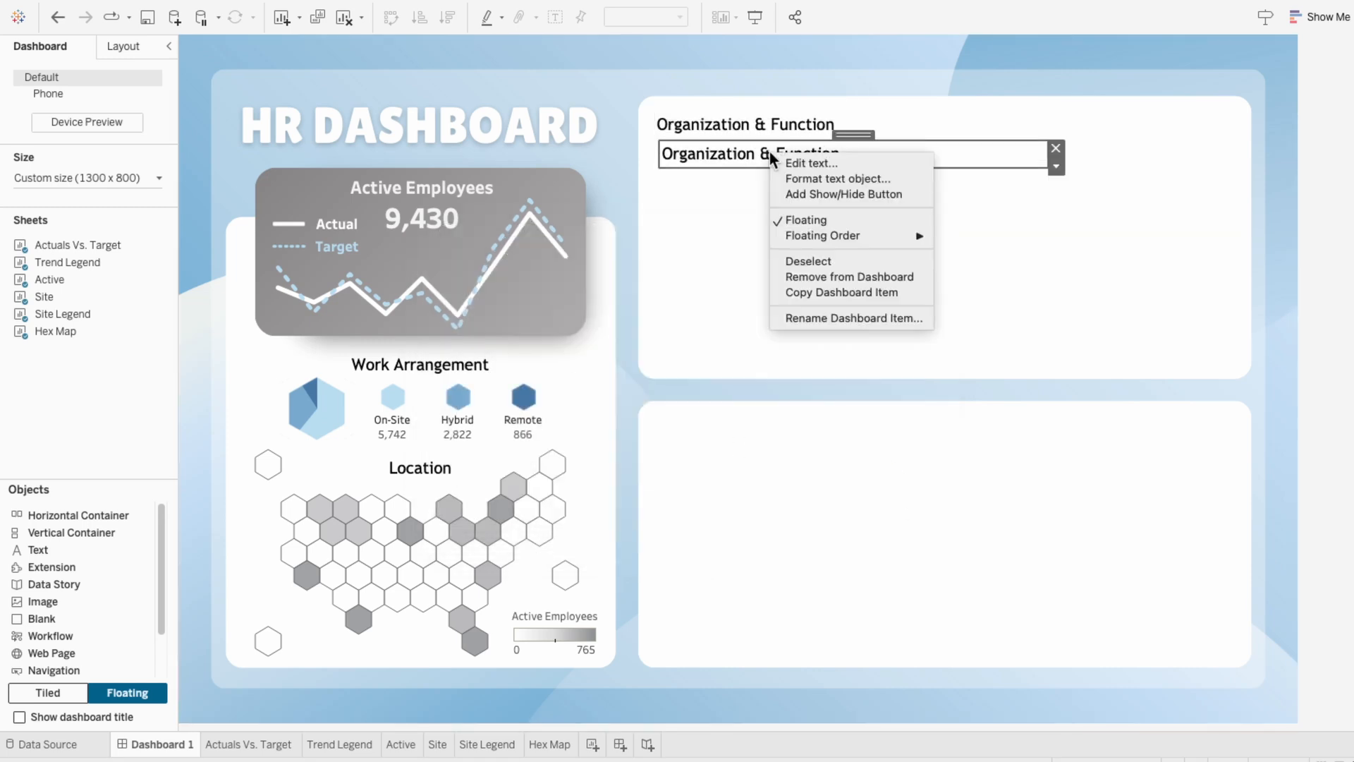
click(775, 160)
drag(668, 318, 465, 278)
text(By)
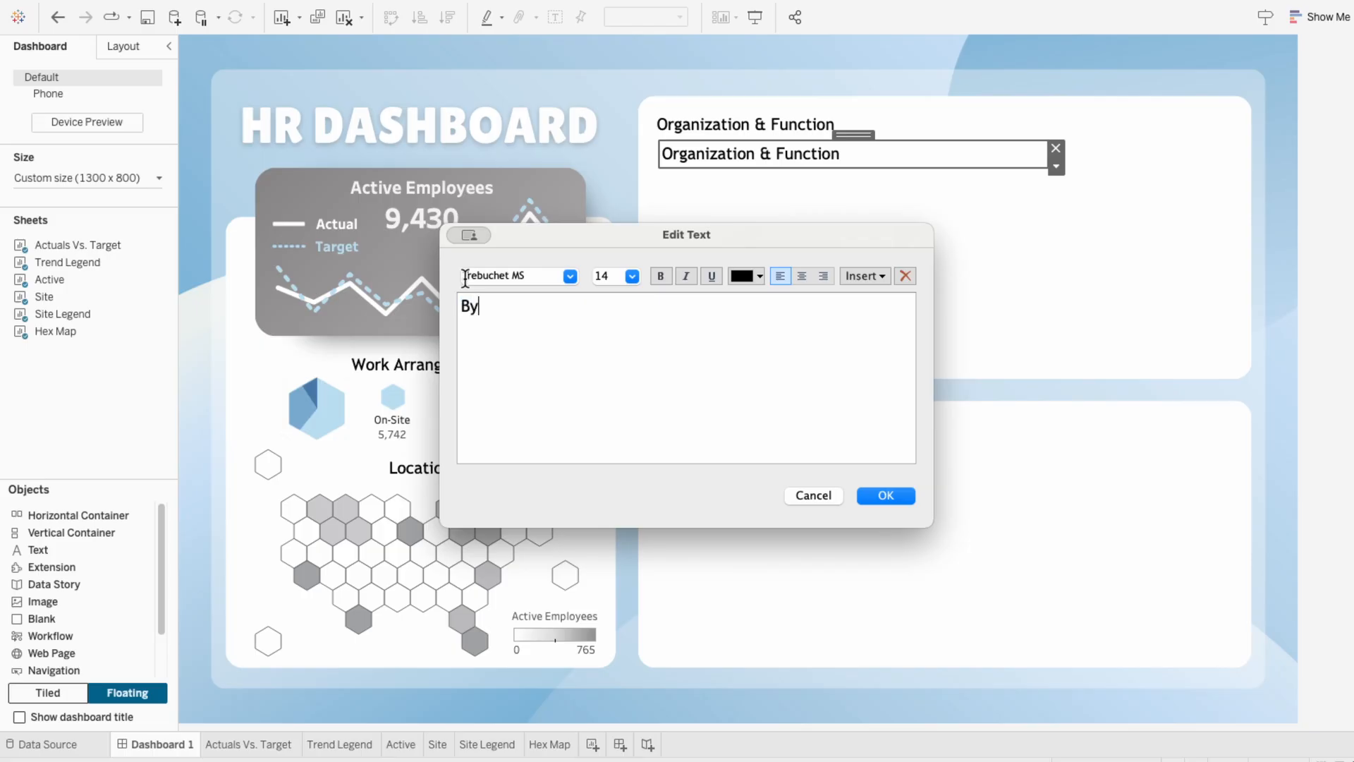
text( Headcount)
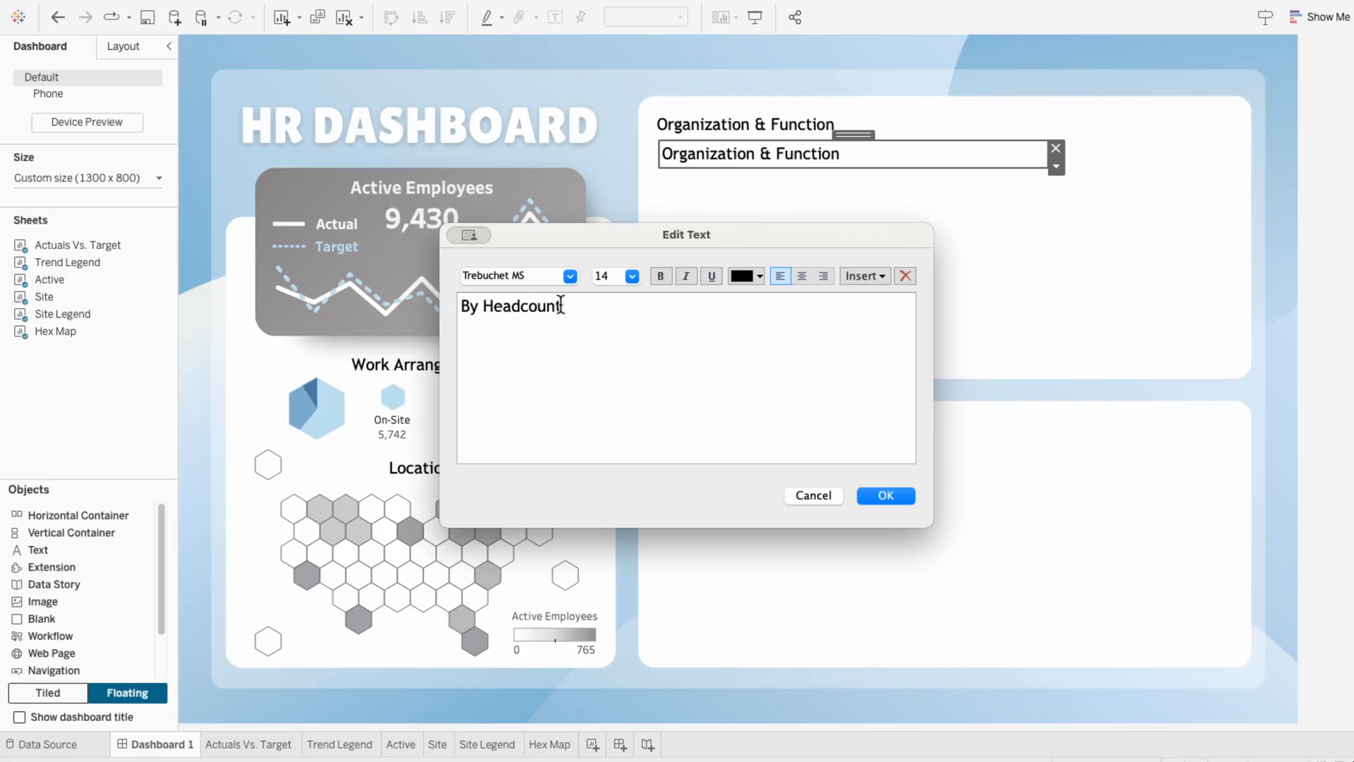
Step: Format the By Headcount text at size 12 in dark gray and narrow its text box to fit
drag(562, 306, 451, 305)
click(631, 277)
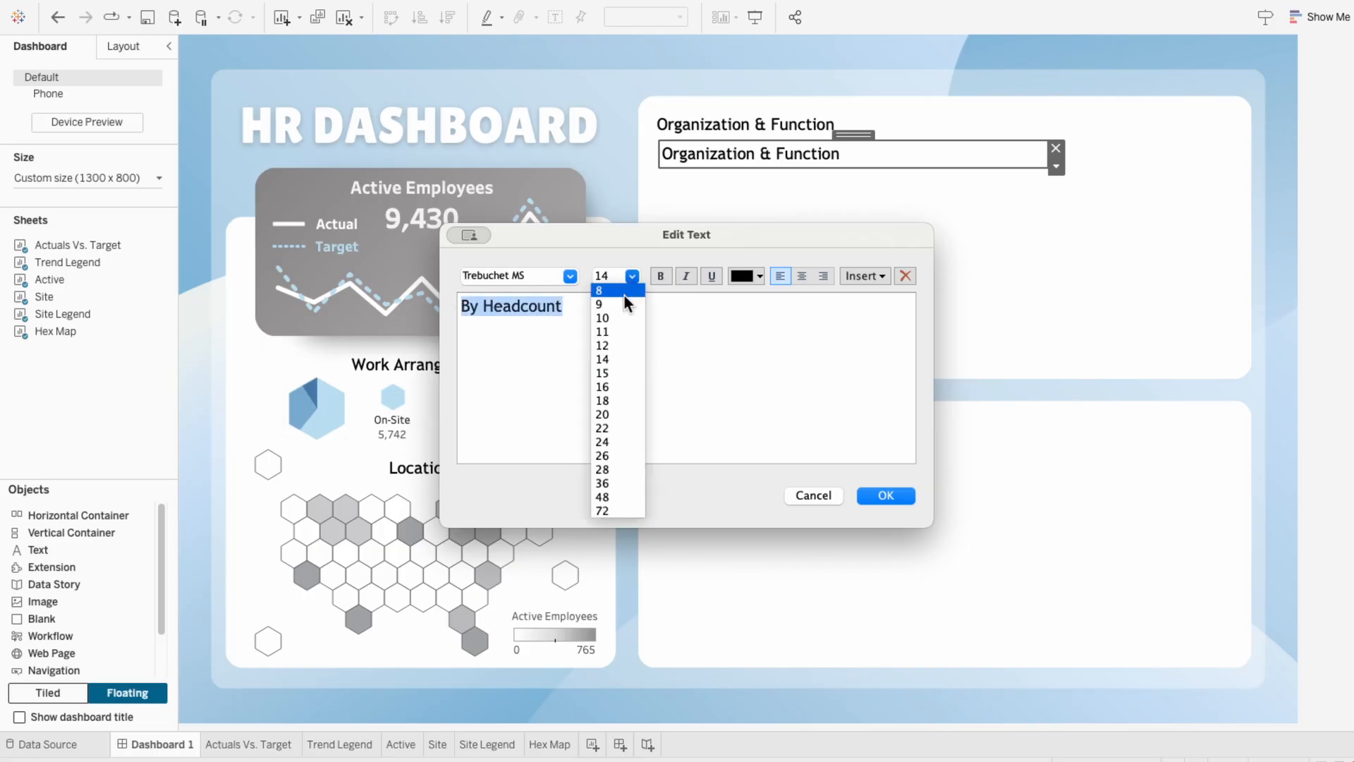
click(621, 345)
click(742, 275)
click(742, 318)
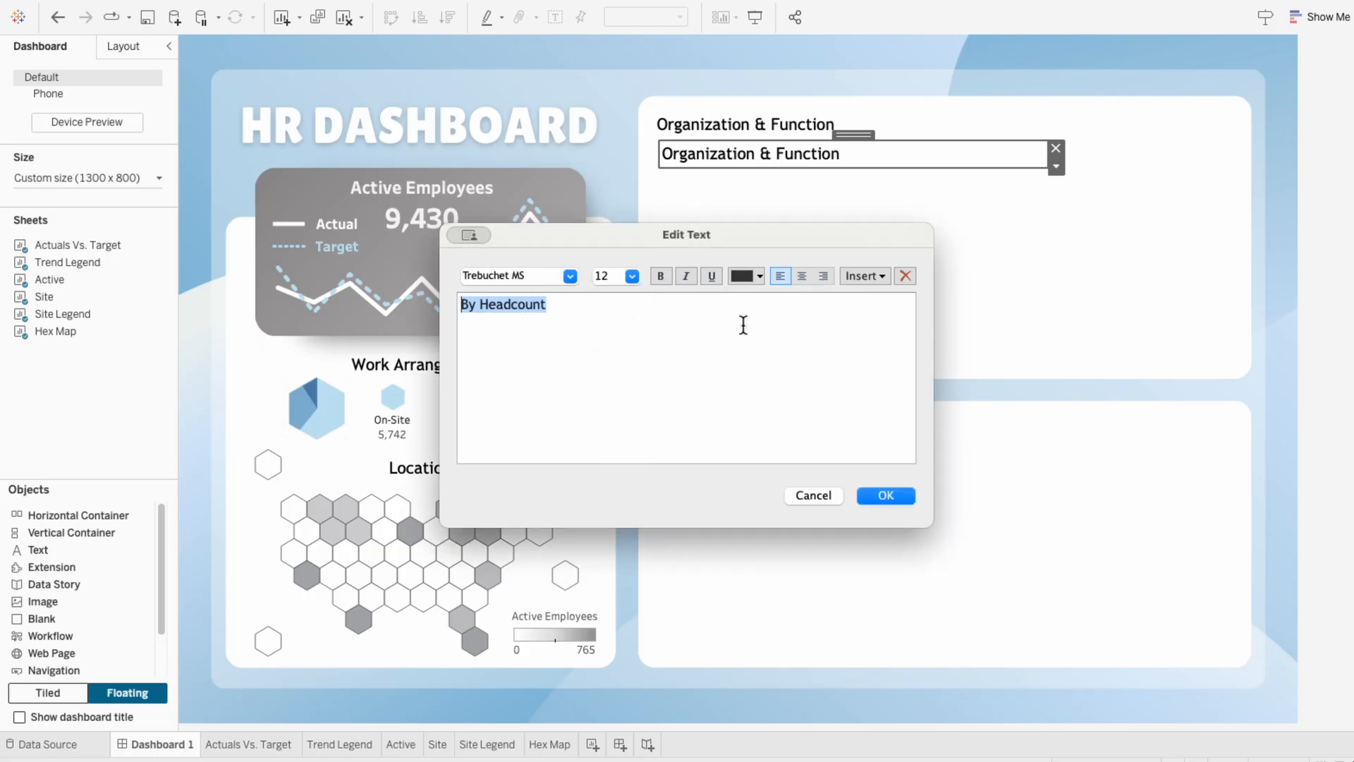
click(885, 496)
drag(1042, 154, 768, 156)
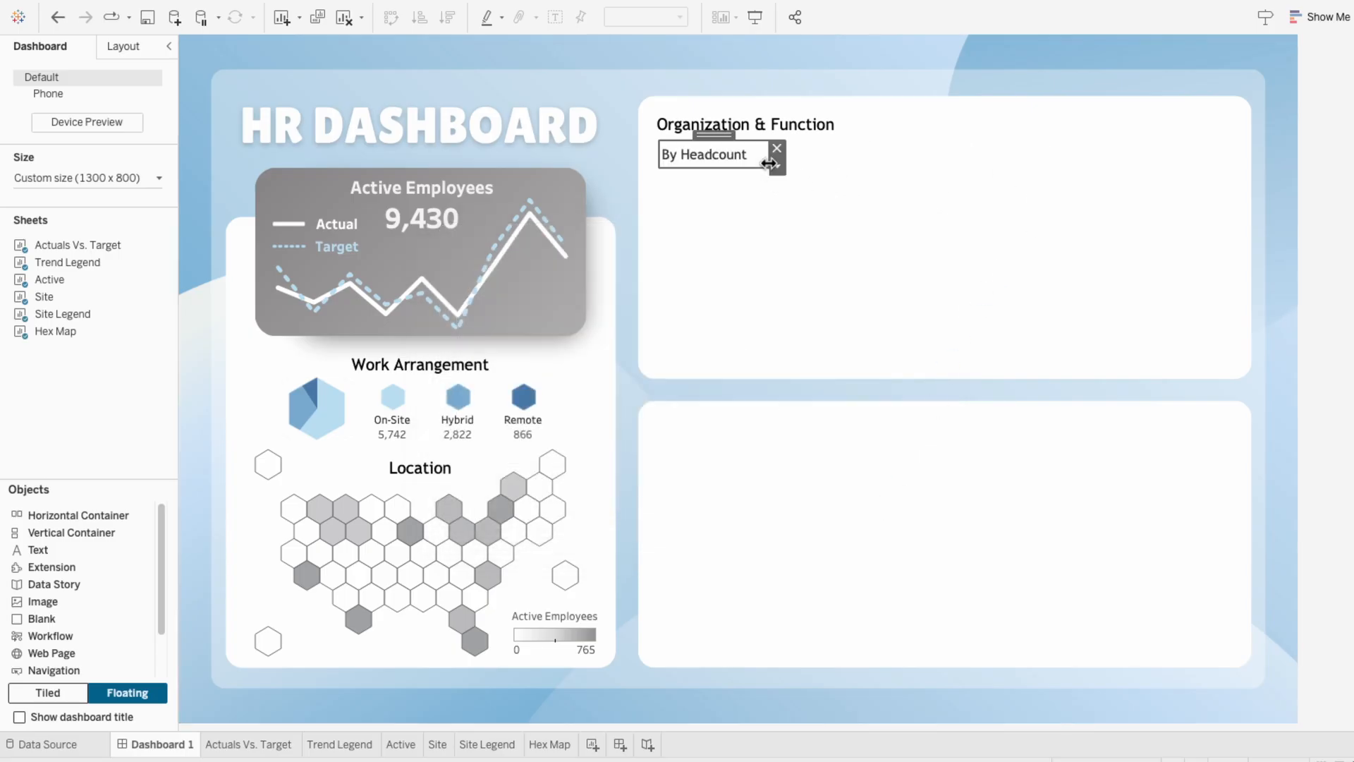
Step: Create a new worksheet named "Org/Function - Headcount"
click(591, 746)
double_click(593, 745)
text(Org)
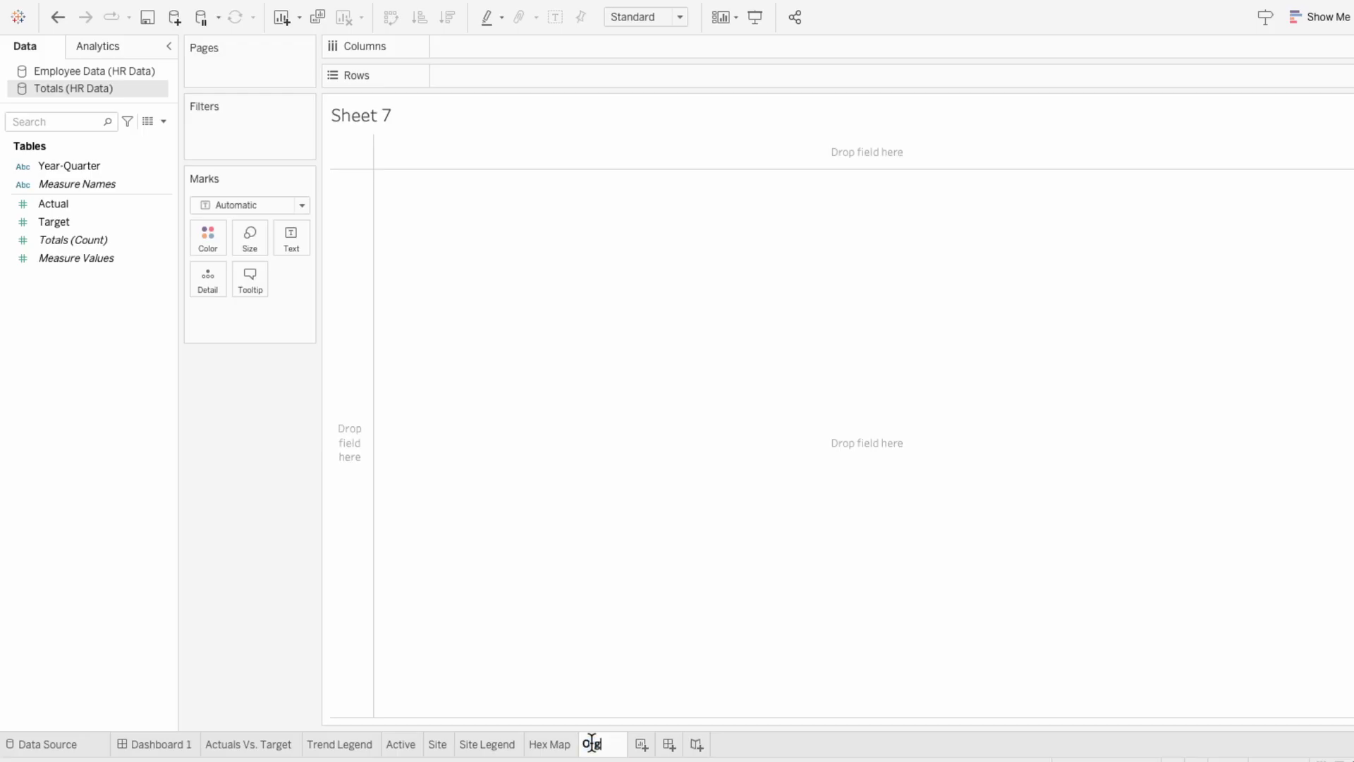
text(/Function - )
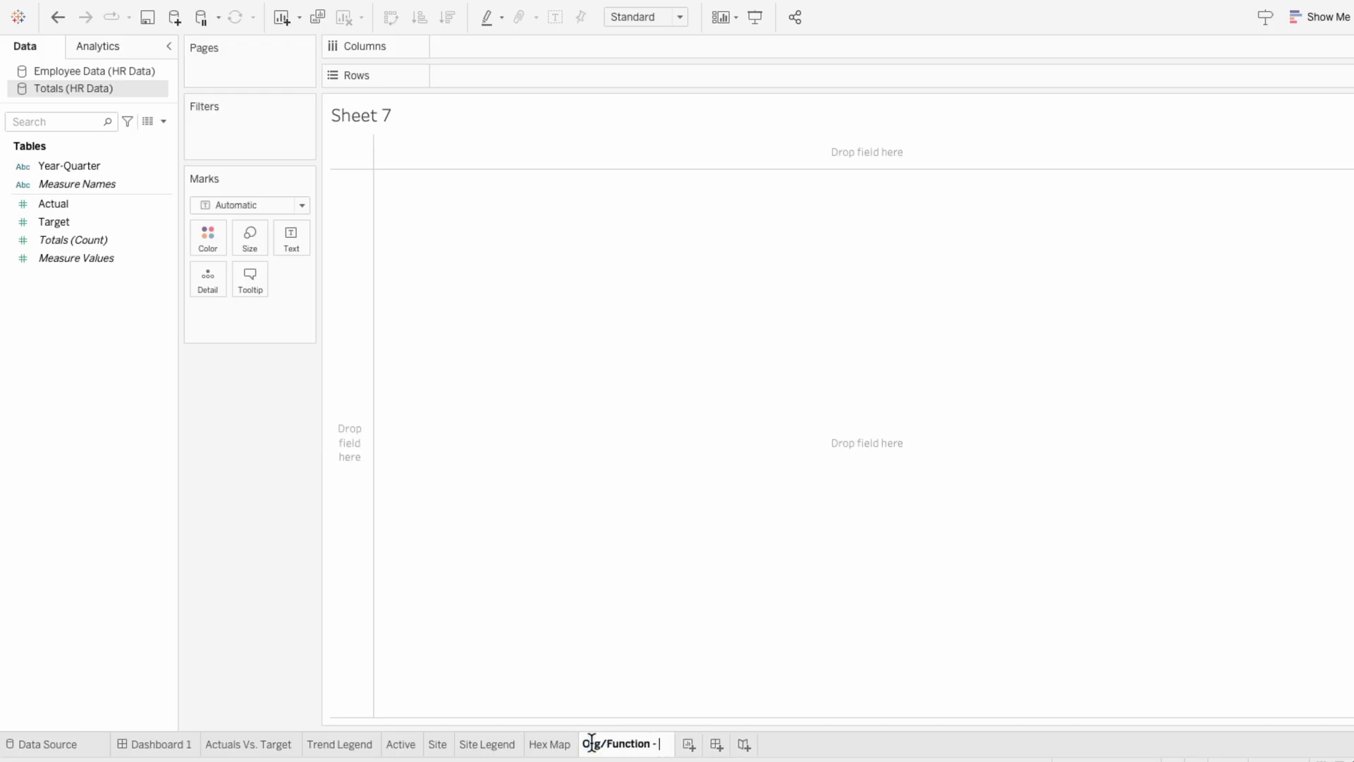
text(Headcount)
key(Return)
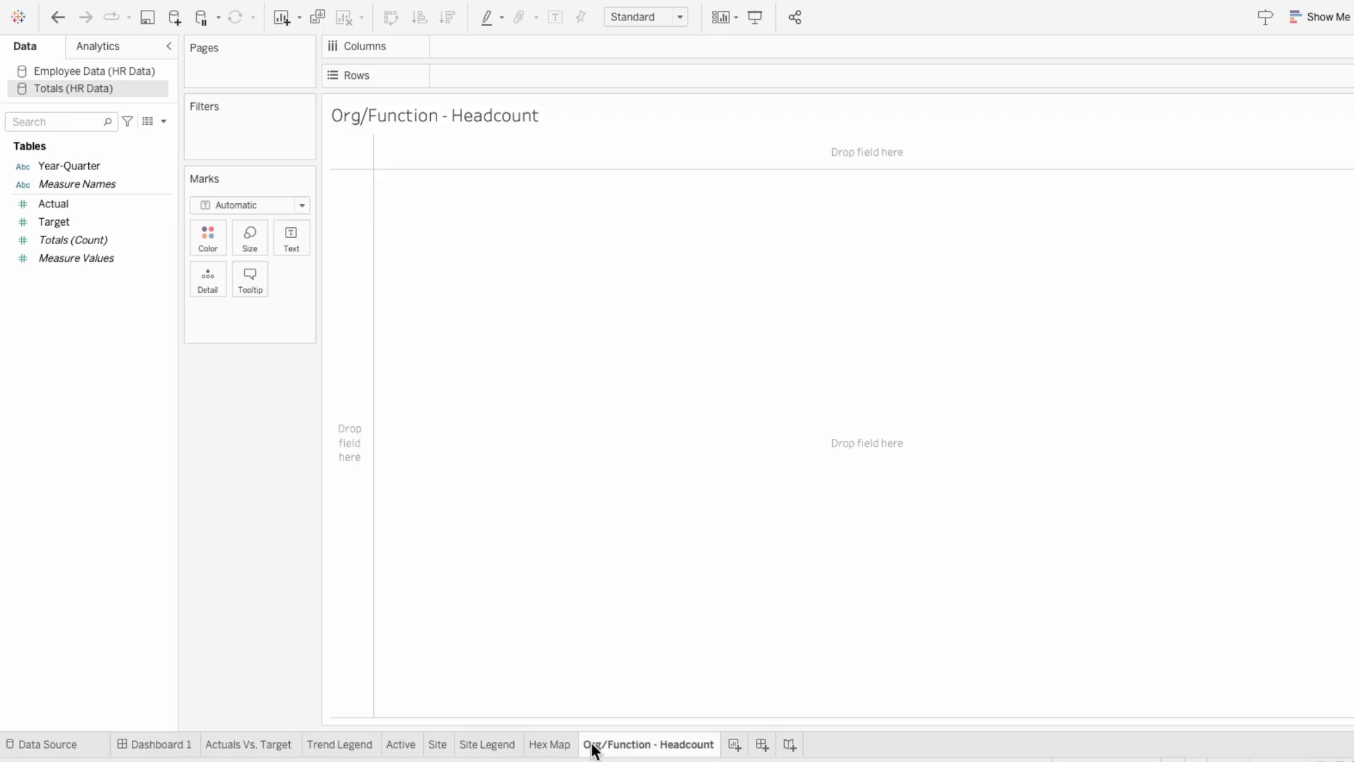
Step: Using the Employee Data (HR Data) source, put Organization on columns and Function on rows
click(132, 70)
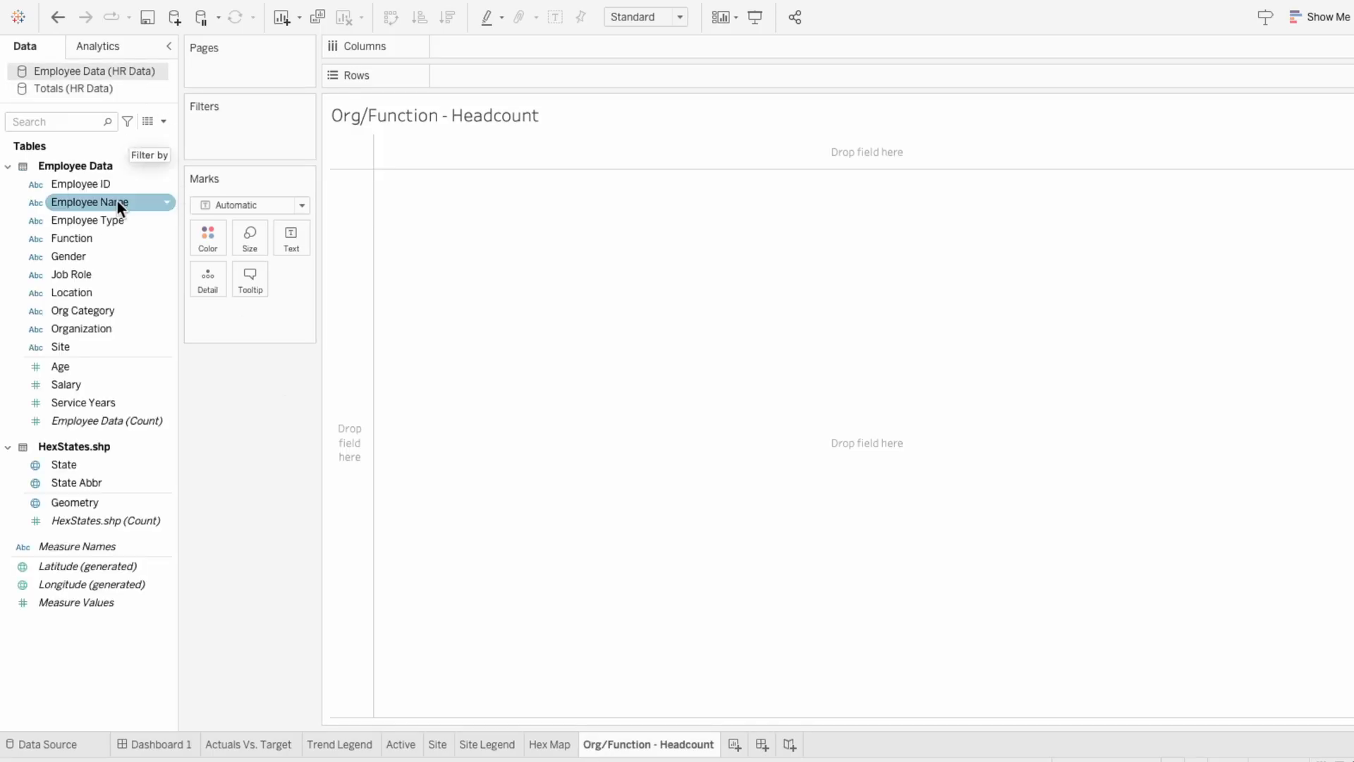
drag(94, 330, 490, 43)
click(118, 238)
drag(119, 238, 507, 78)
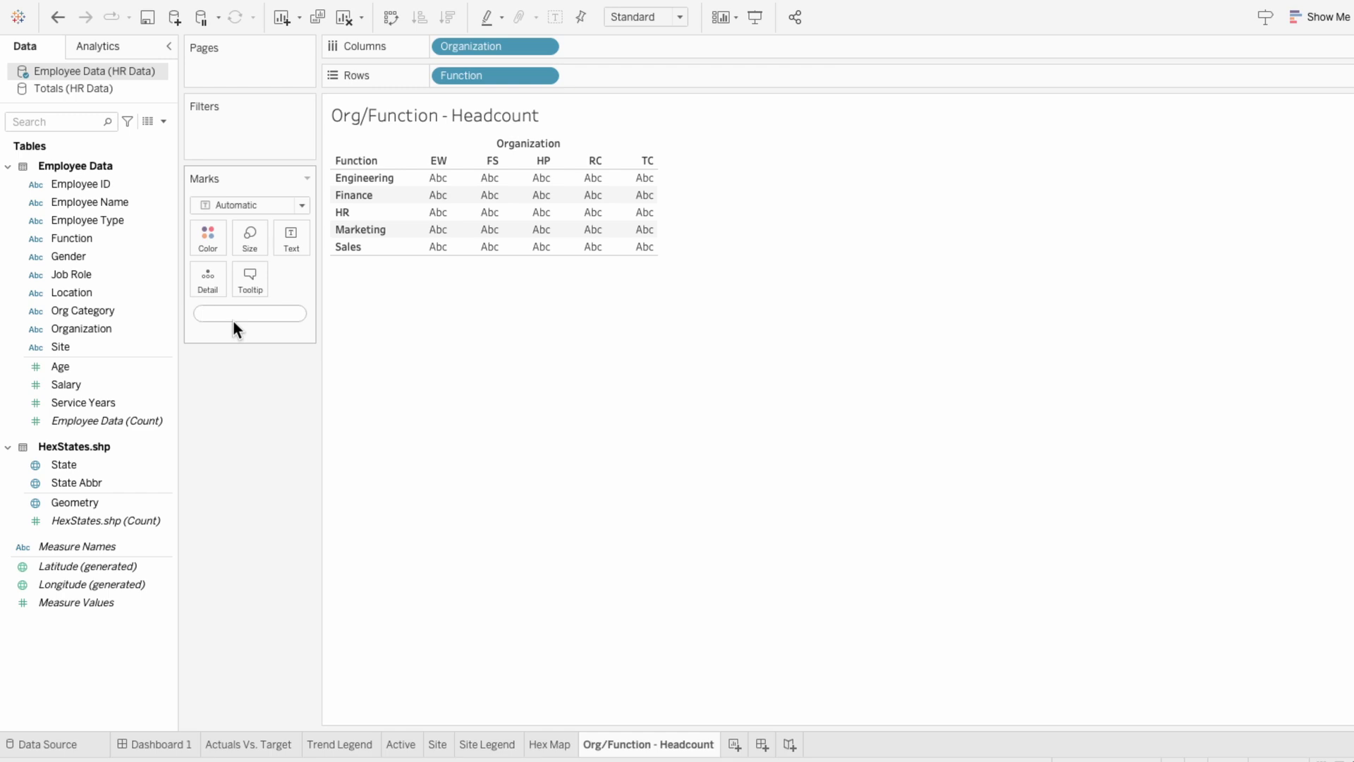
Step: Add a distinct count of Employee ID to the sheet's marks
text(countd(empl)
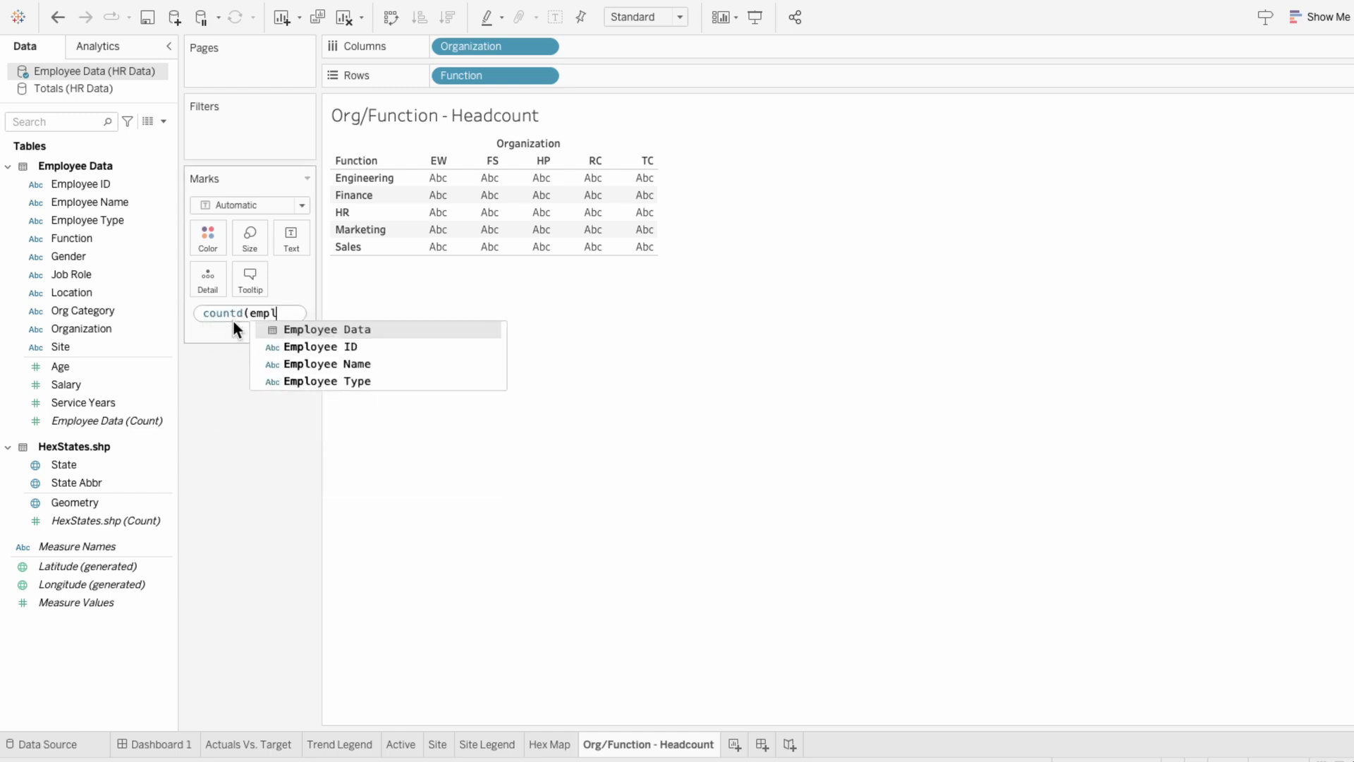
key(Down)
key(Return)
key(Return)
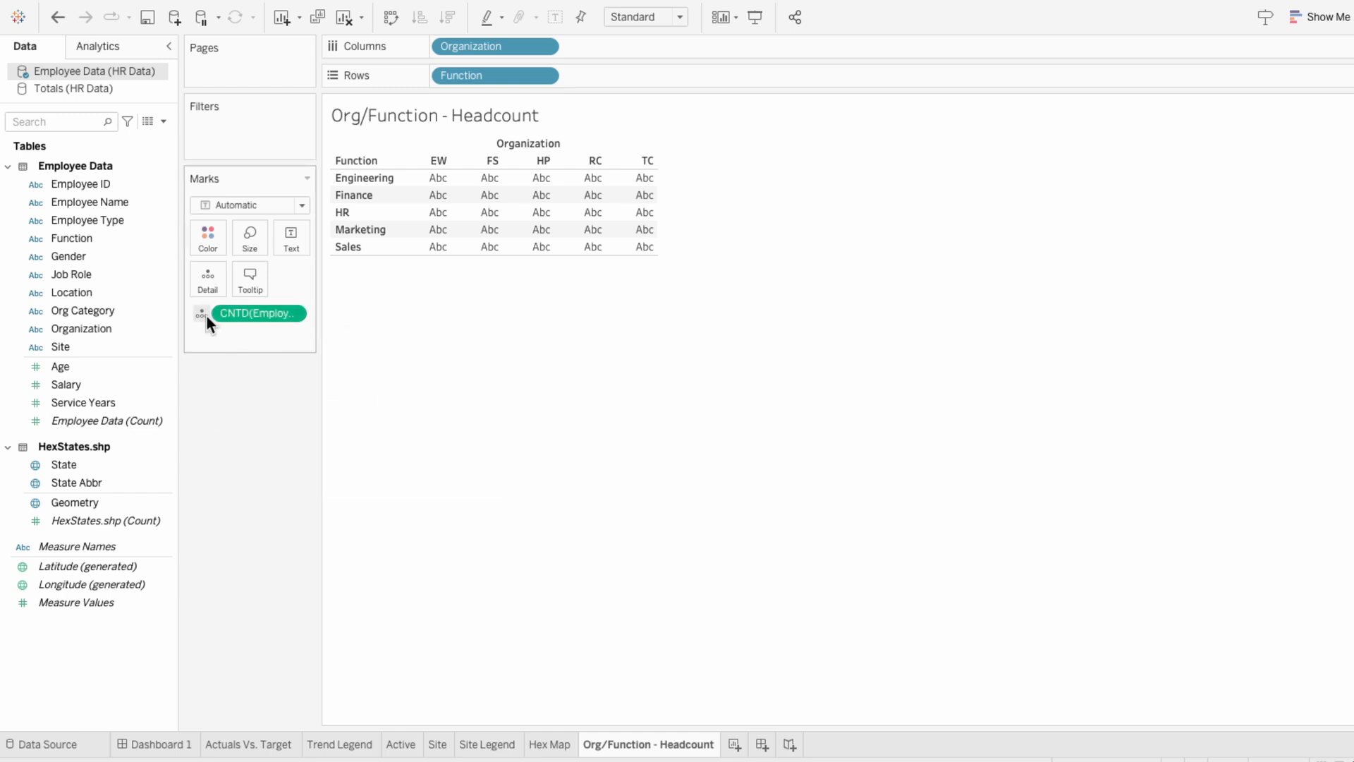
Step: Show the distinct count of Employee ID as text in the organization and function table
click(206, 315)
click(203, 347)
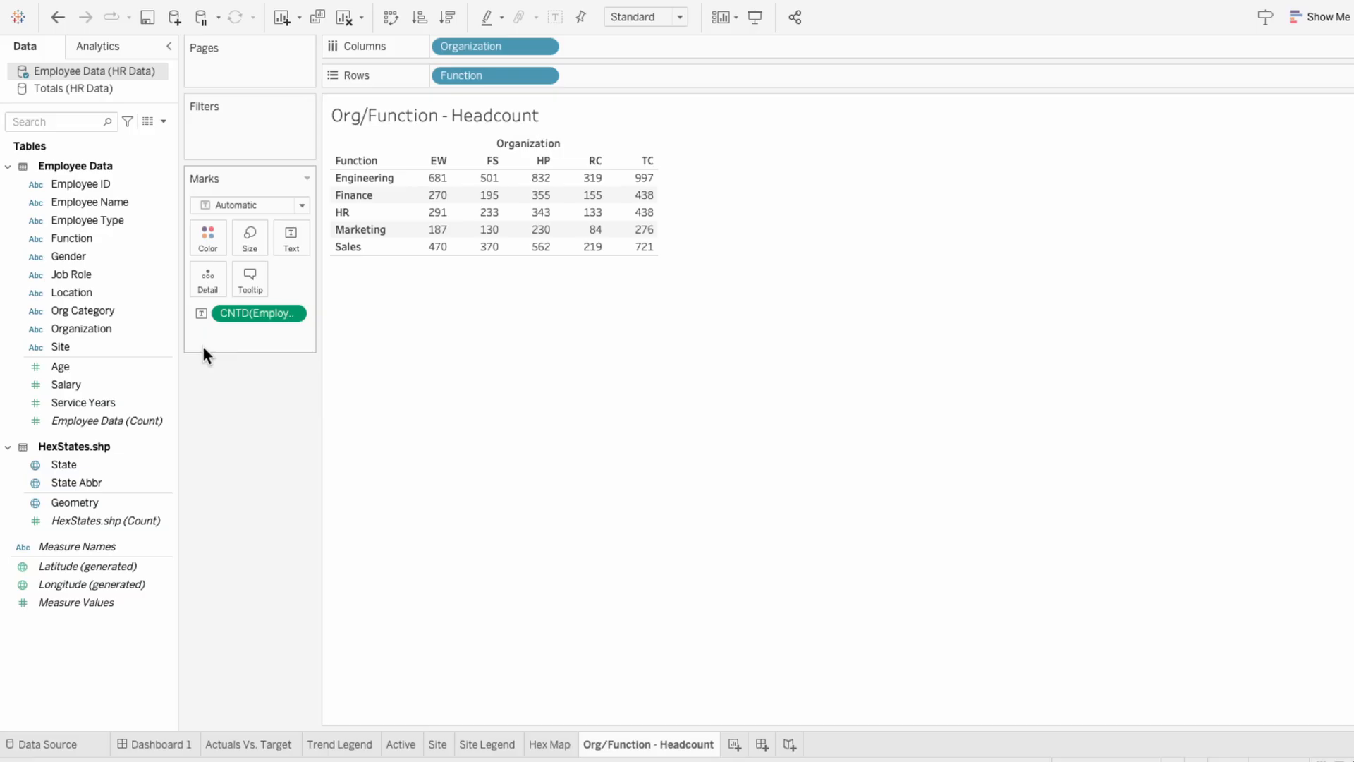
mouse_move(438, 250)
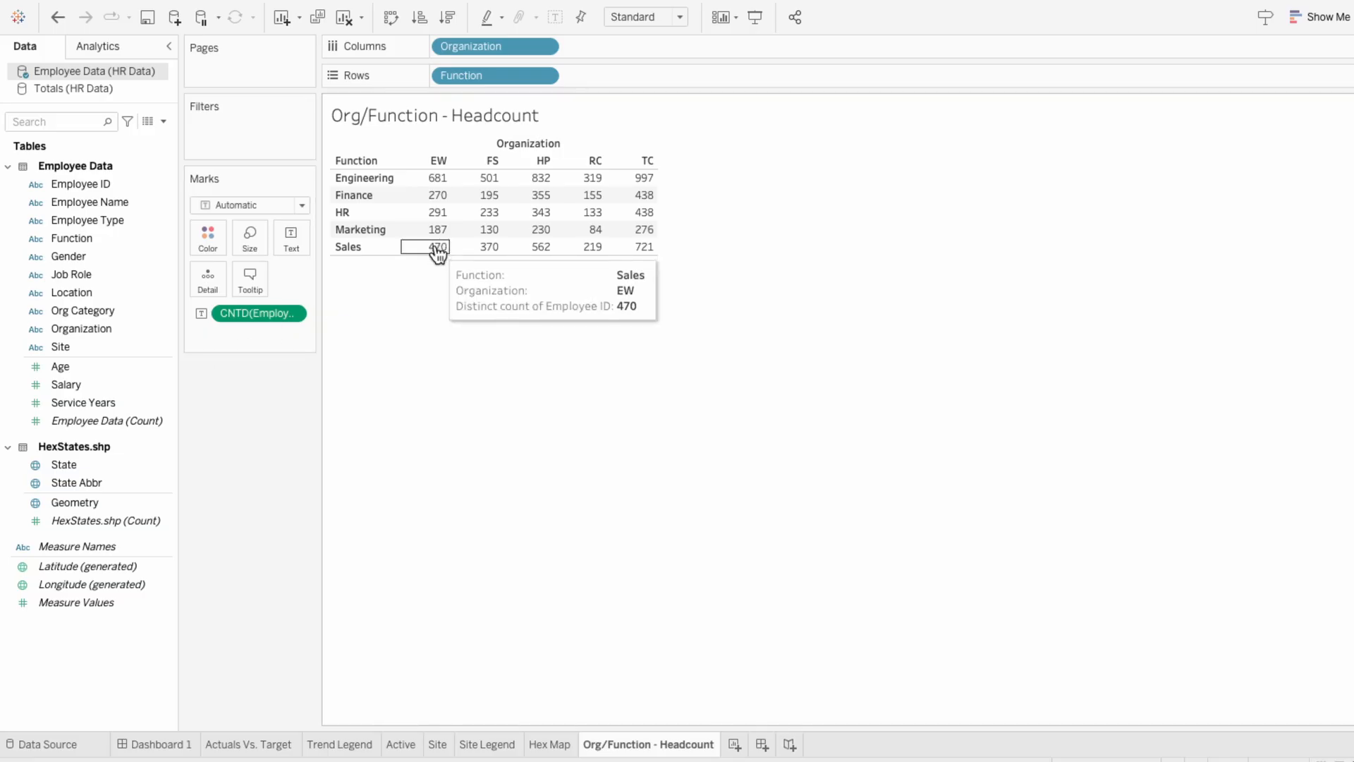
Step: Add two constant 0 measures to columns after Organization and combine them as a dual axis
double_click(638, 45)
text(0)
key(Return)
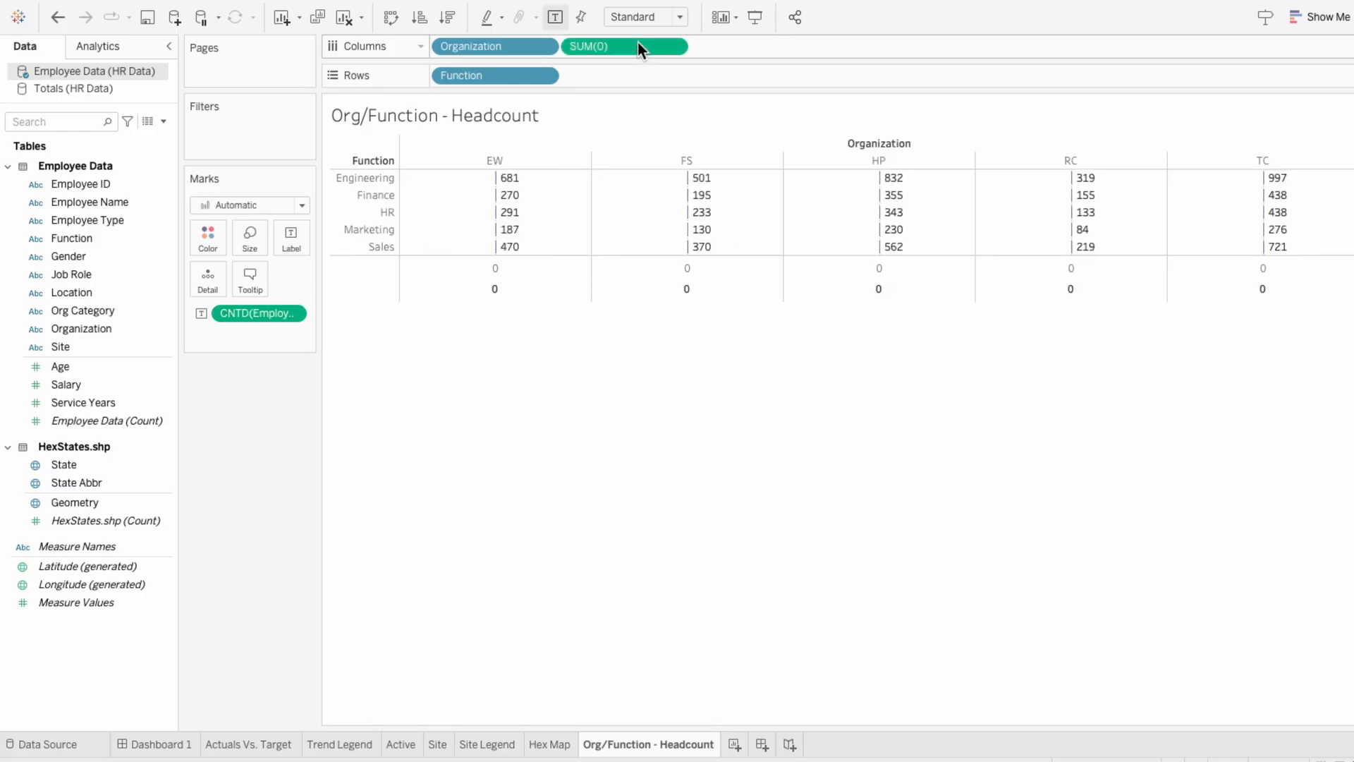
double_click(706, 45)
text(0)
key(Return)
right_click(707, 45)
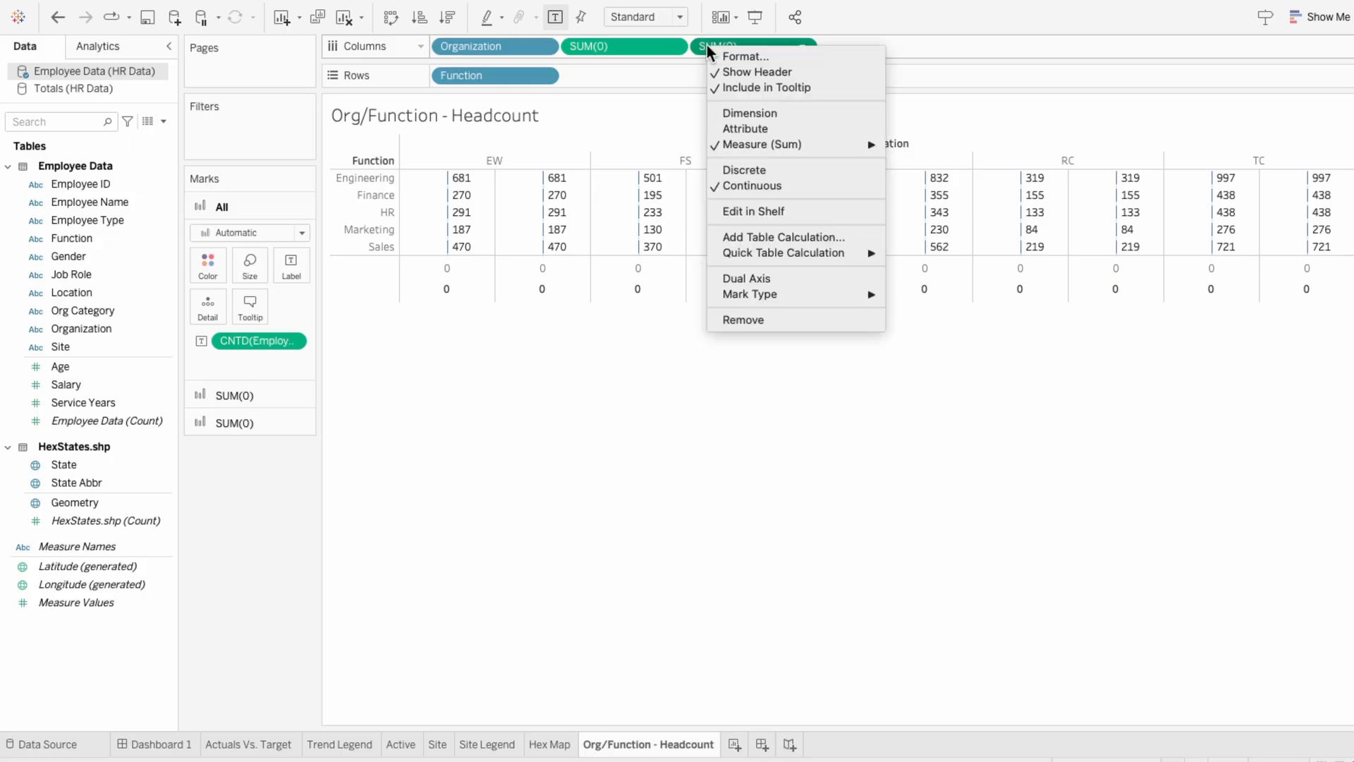
click(726, 280)
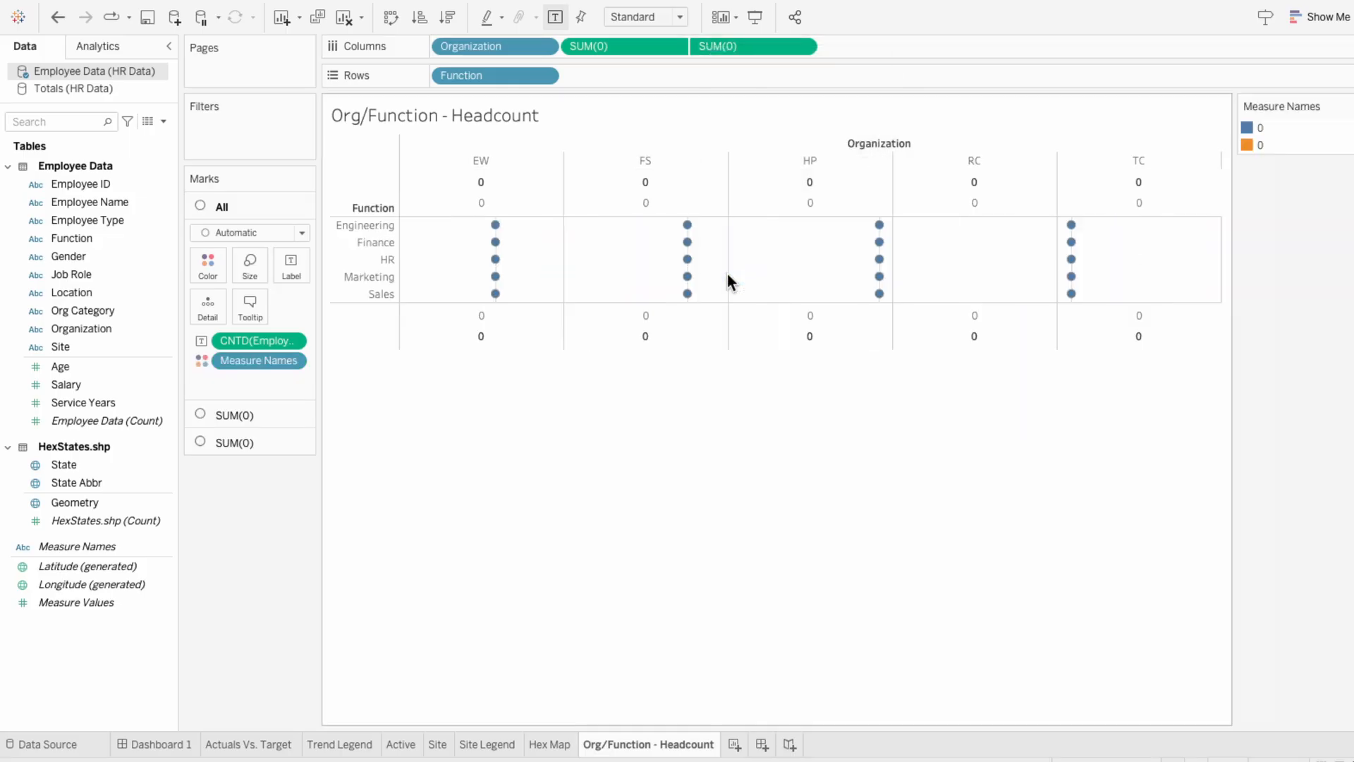
Step: Hide the zero axis headers and resize the table's columns and rows into compact, roughly square cells
drag(1215, 282, 764, 294)
right_click(583, 330)
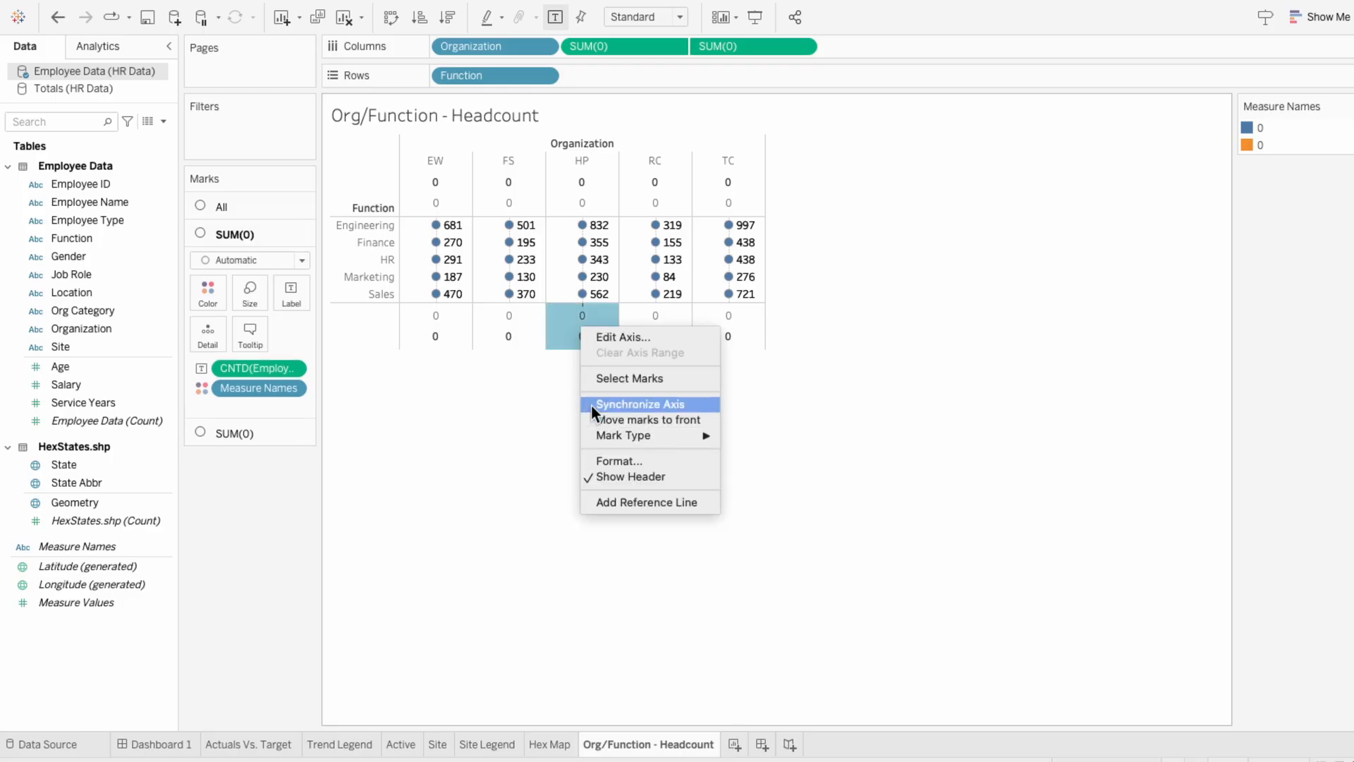
click(600, 472)
drag(579, 355, 578, 355)
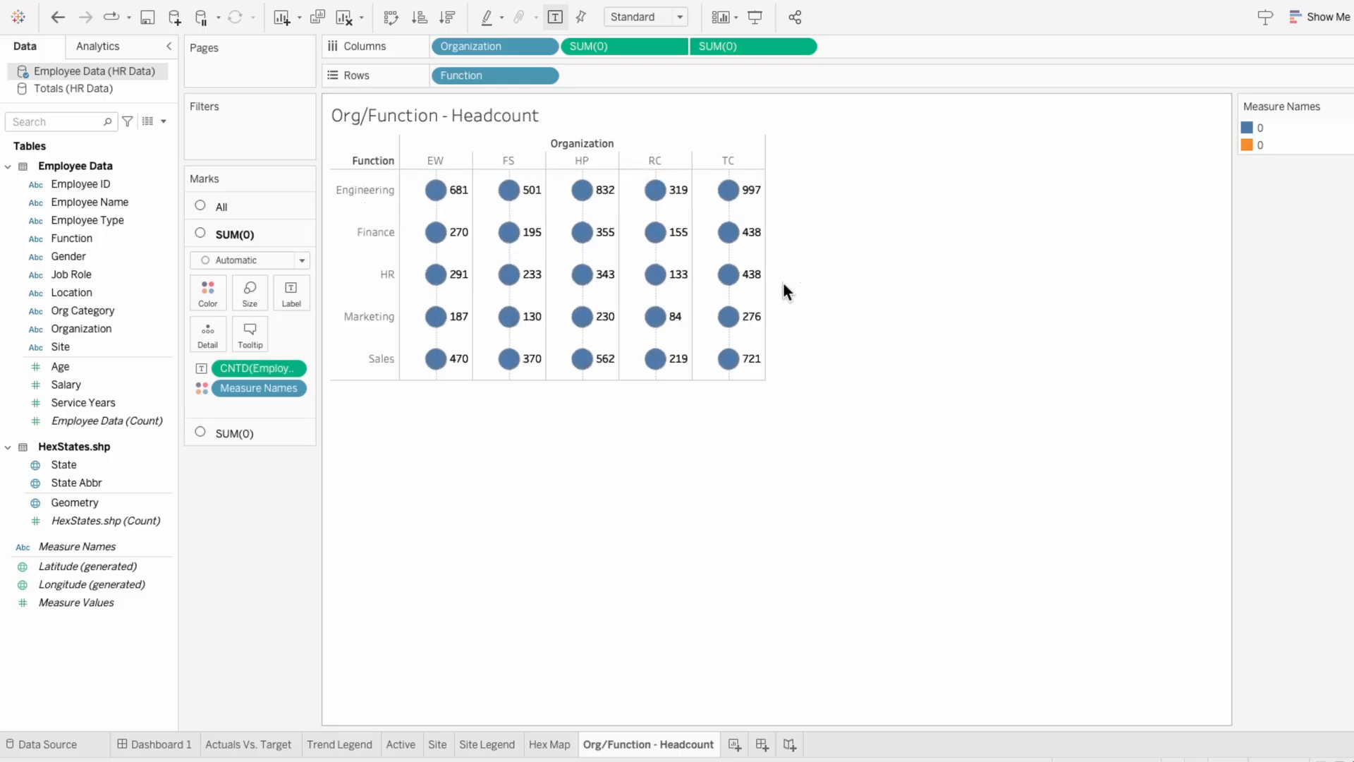
drag(765, 285, 692, 286)
drag(592, 380, 594, 324)
drag(692, 243, 656, 245)
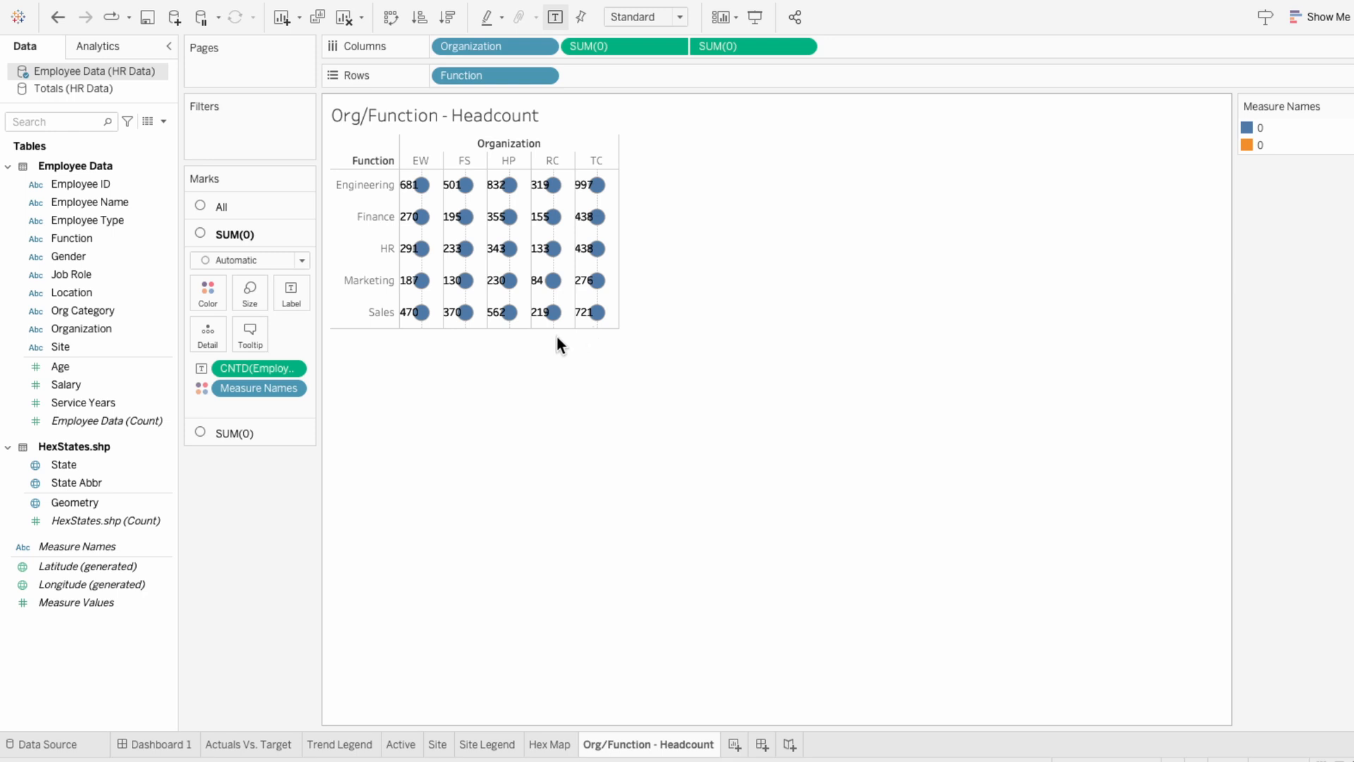
Step: Change the first SUM(0) layer's mark type to Shape and remove its employee count label
click(271, 261)
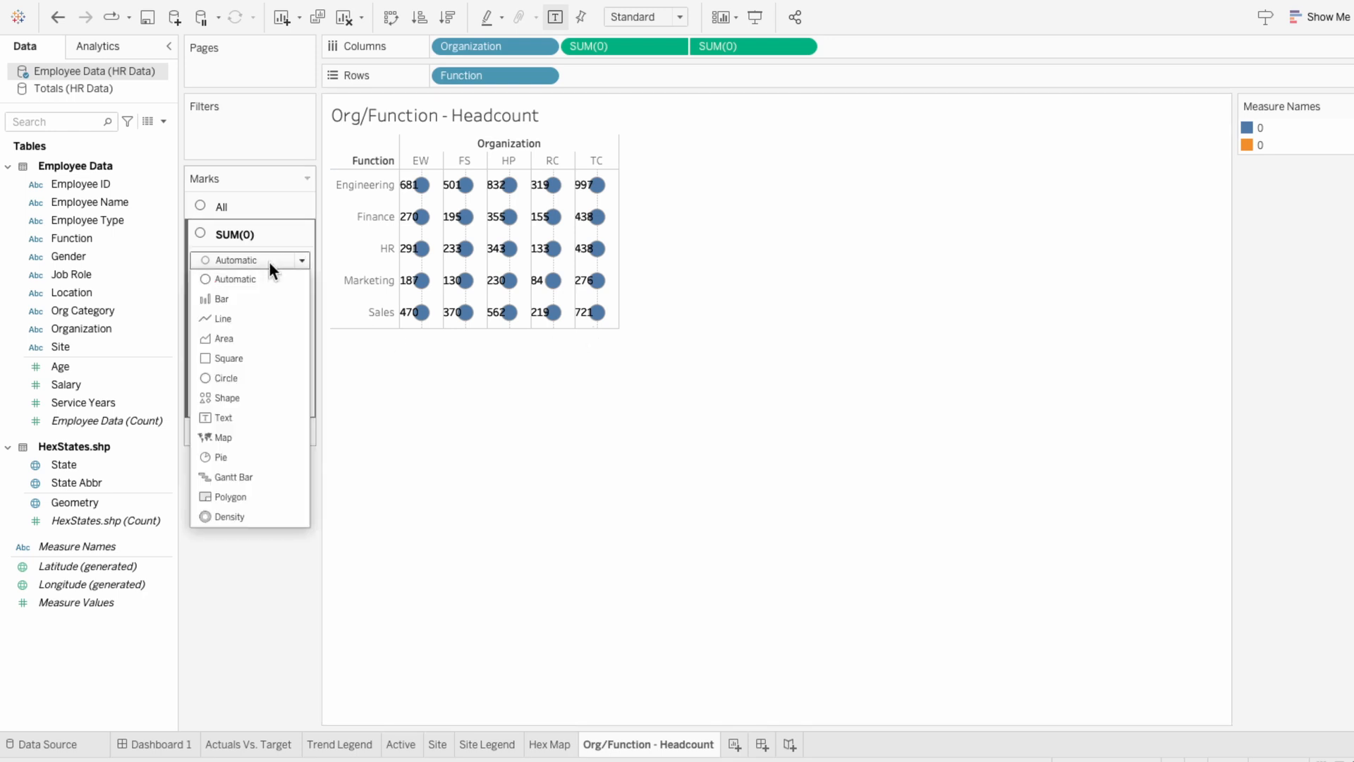
click(256, 392)
drag(257, 392, 255, 371)
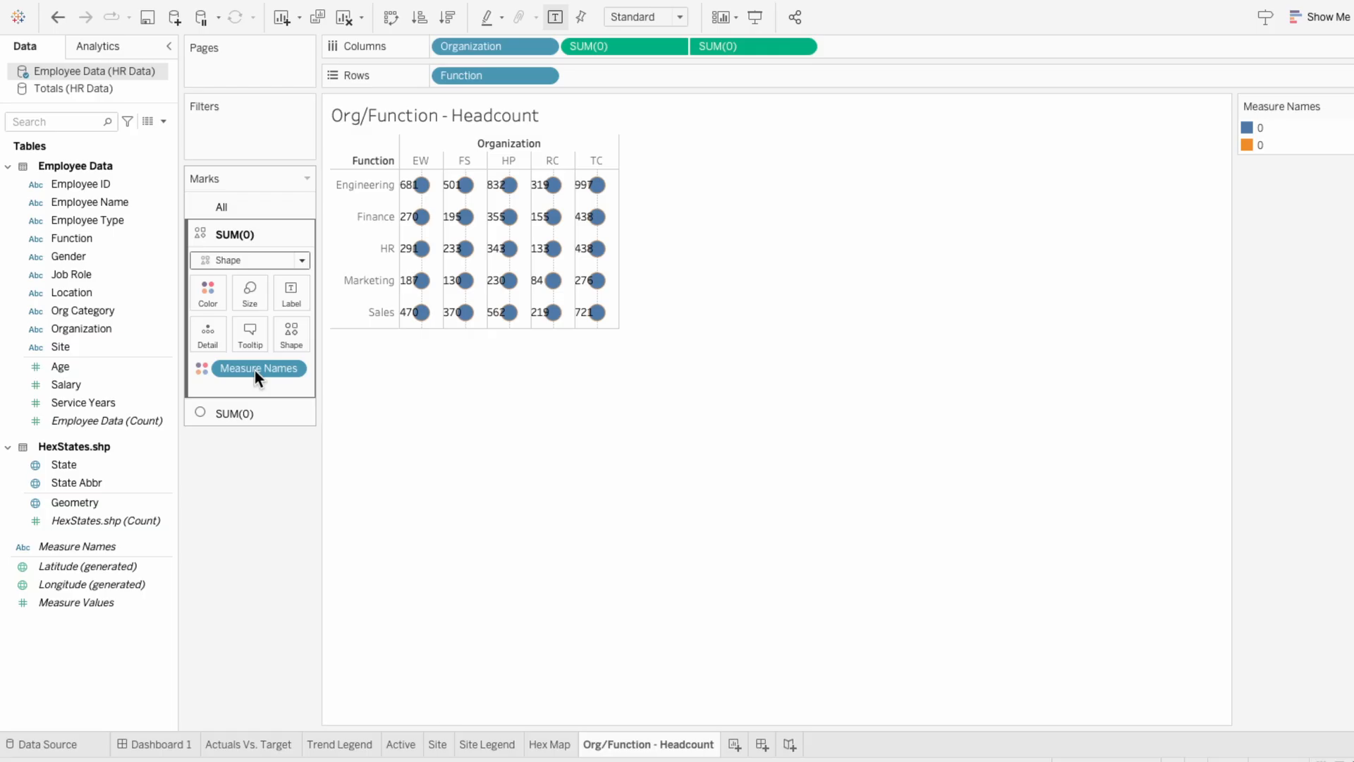
Step: Assign the dark gray square from the My Shapes palette to the first SUM(0) layer
click(279, 342)
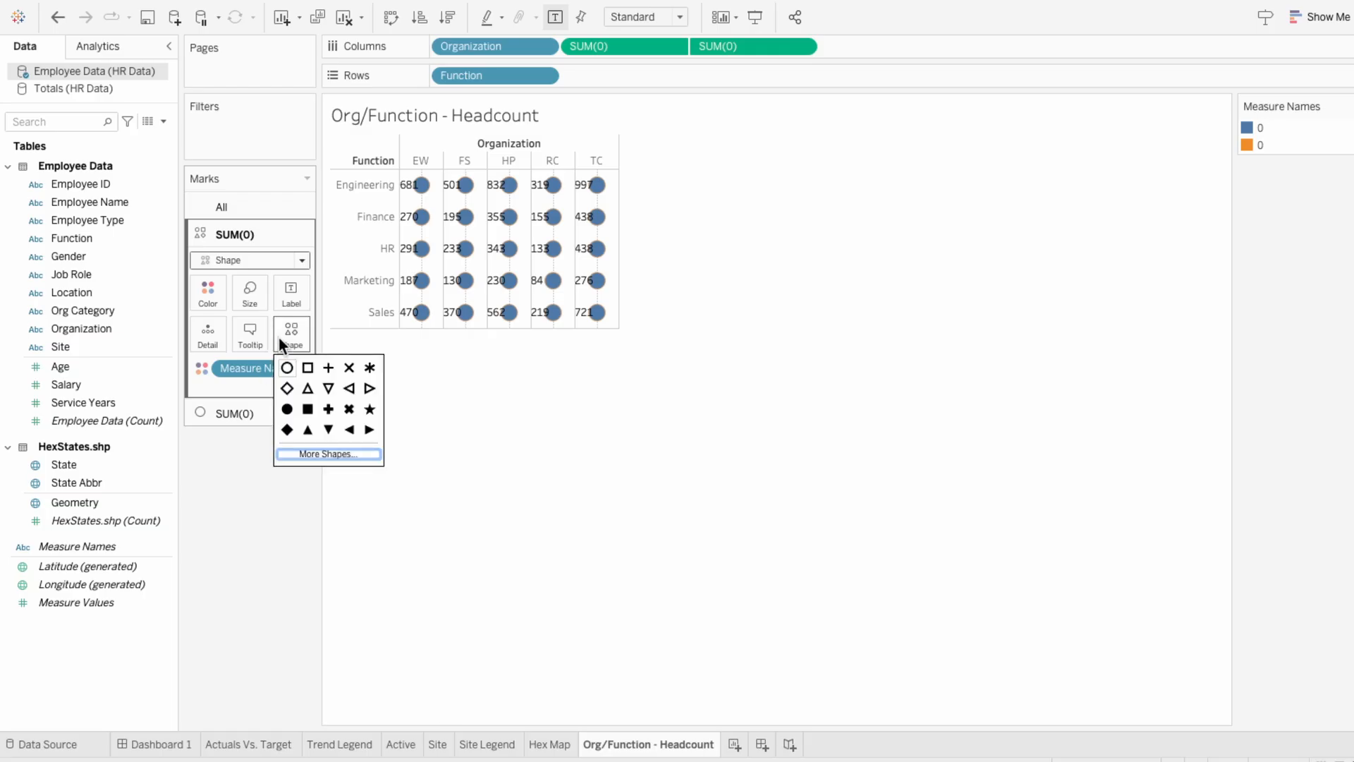
click(301, 454)
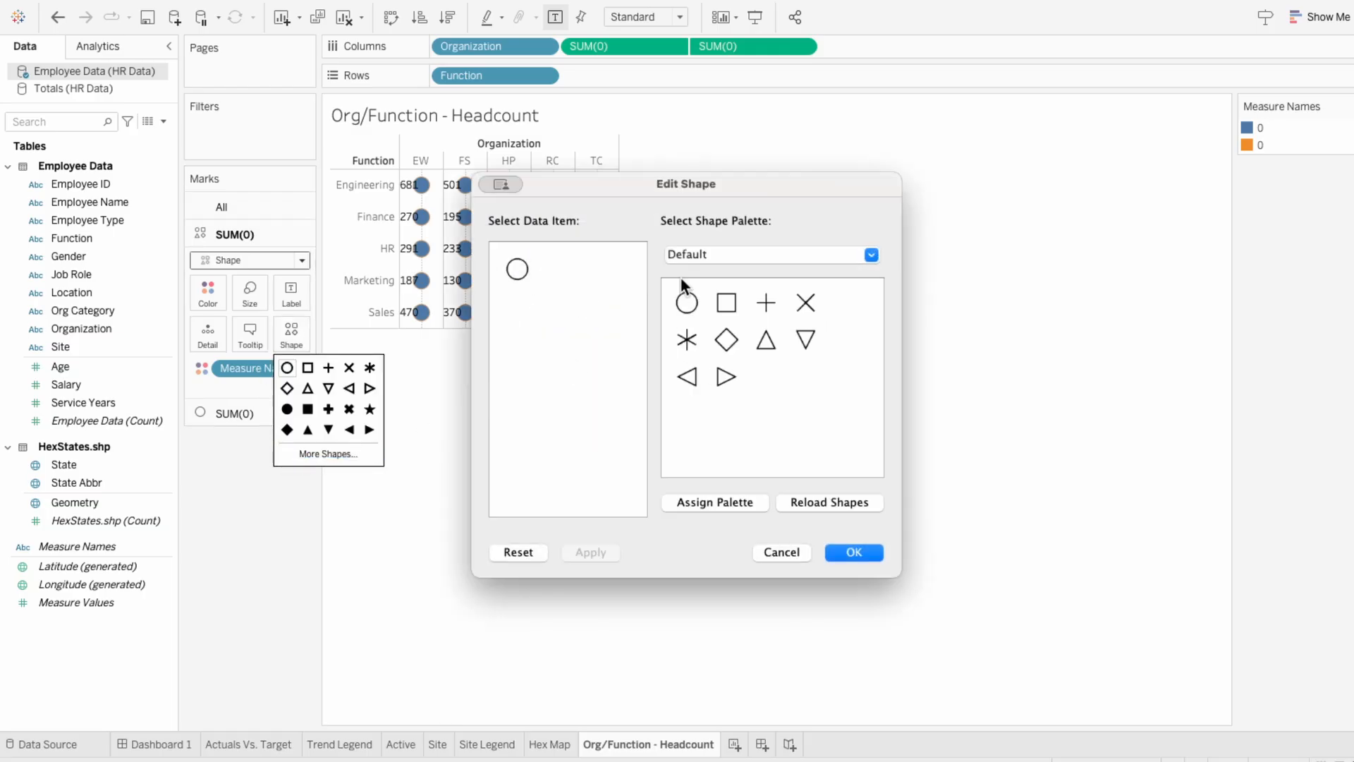
click(692, 254)
click(694, 425)
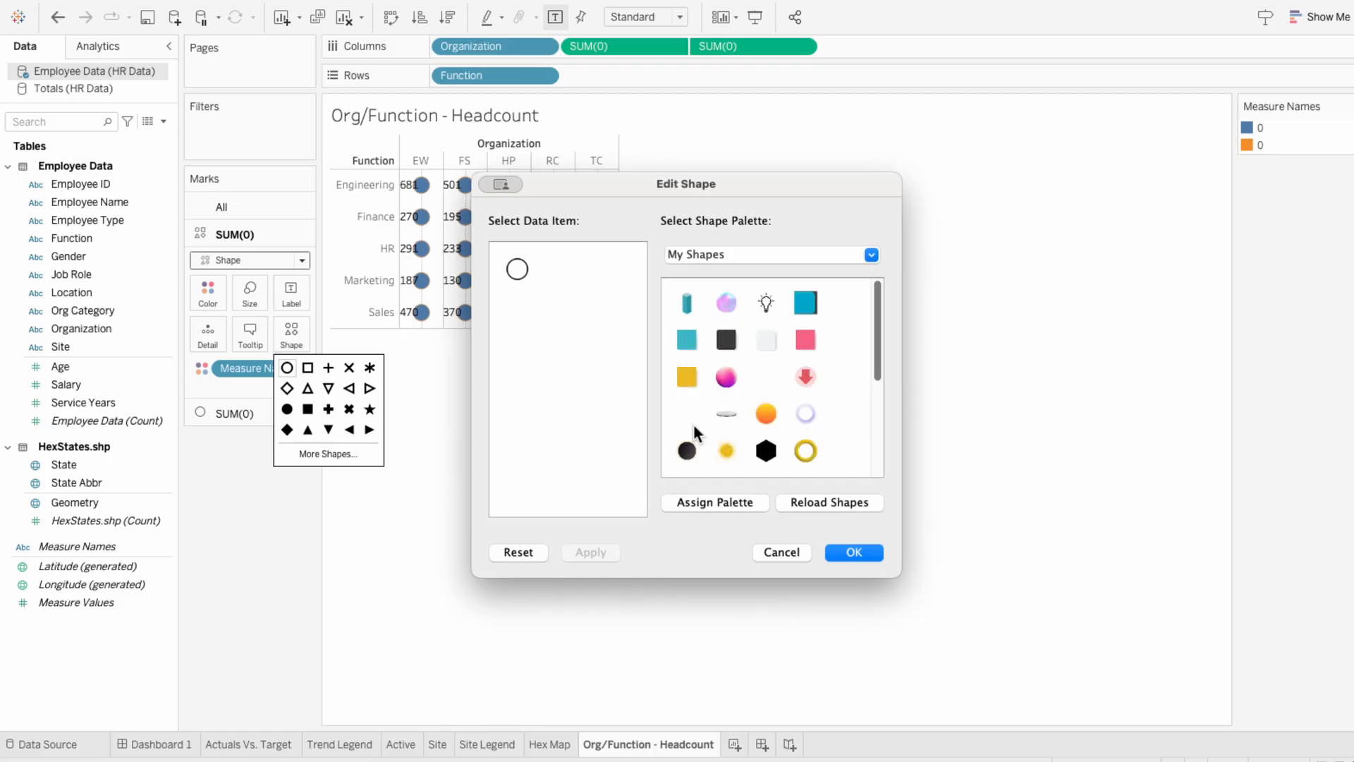
click(731, 337)
click(879, 552)
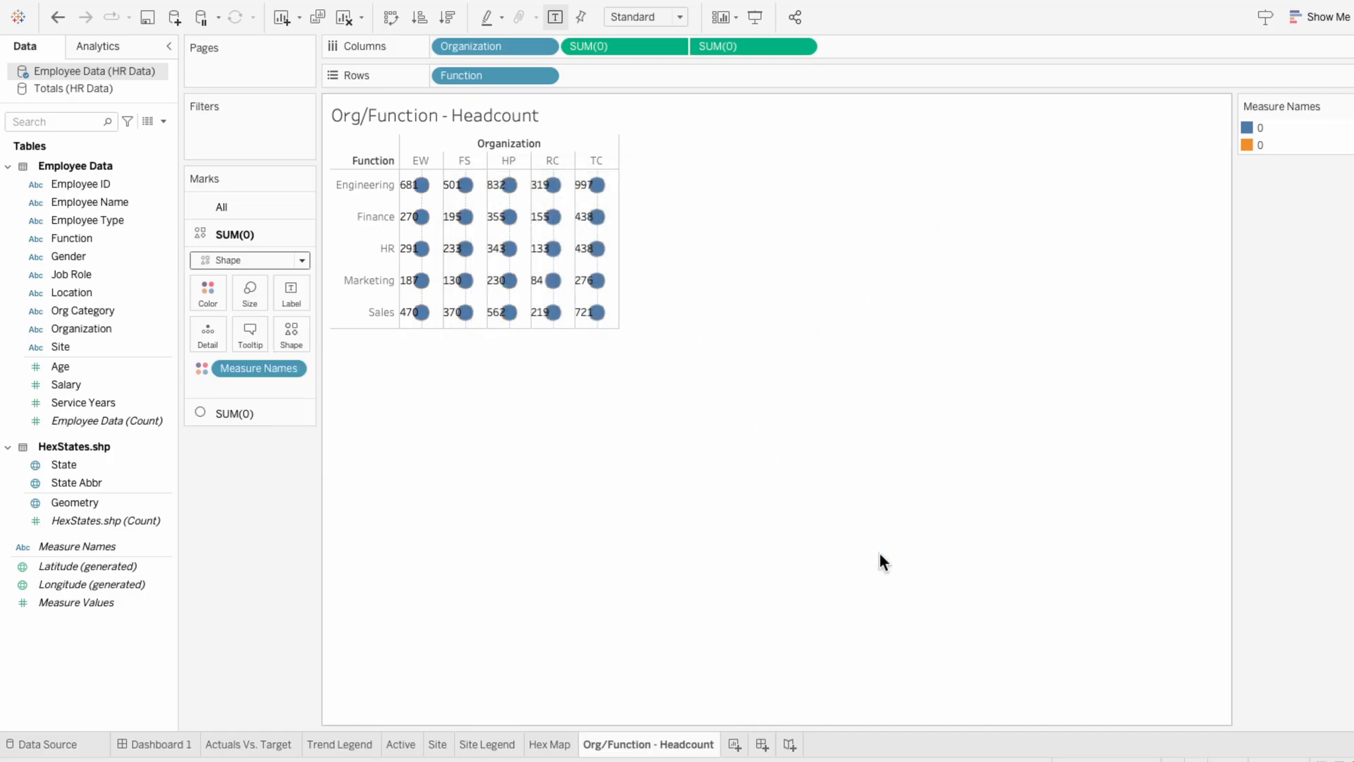
Step: Change the second SUM(0) layer's mark type to Text
click(274, 414)
click(258, 288)
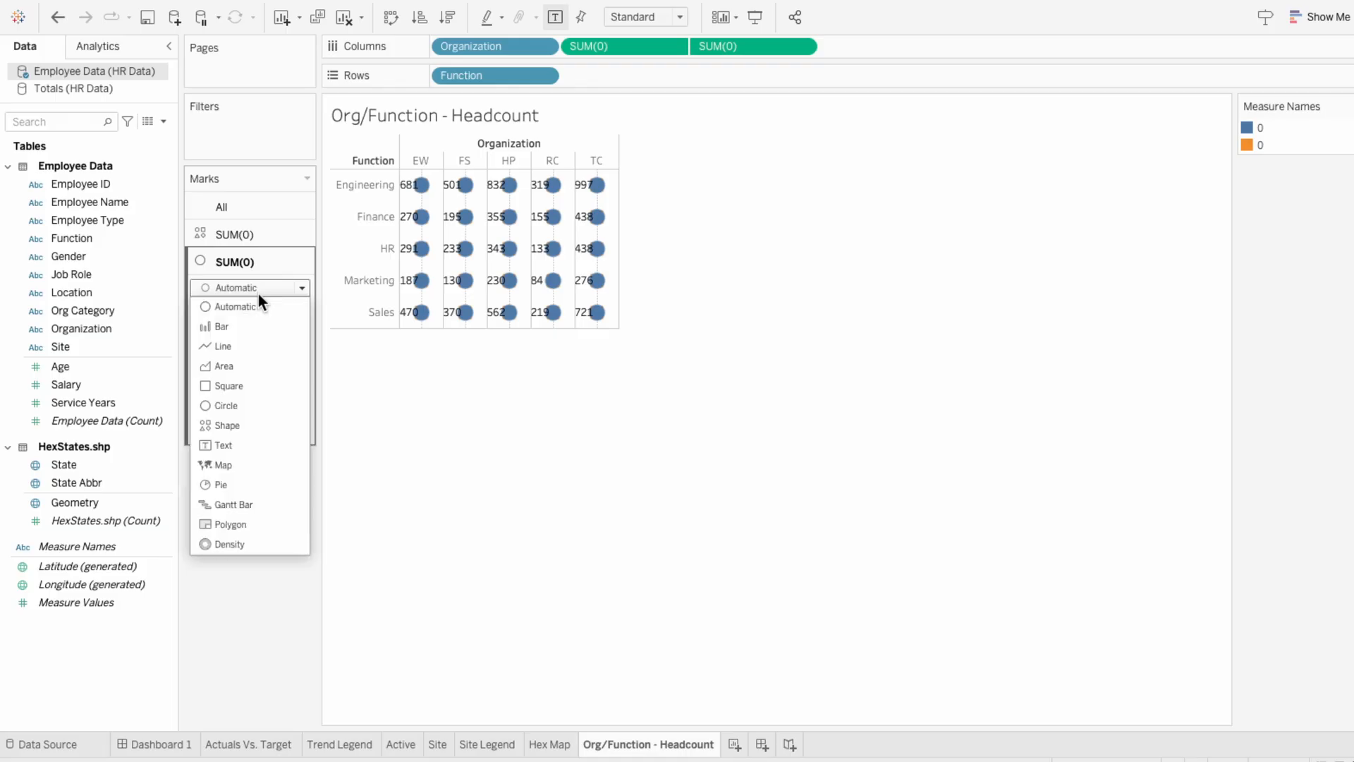
click(247, 439)
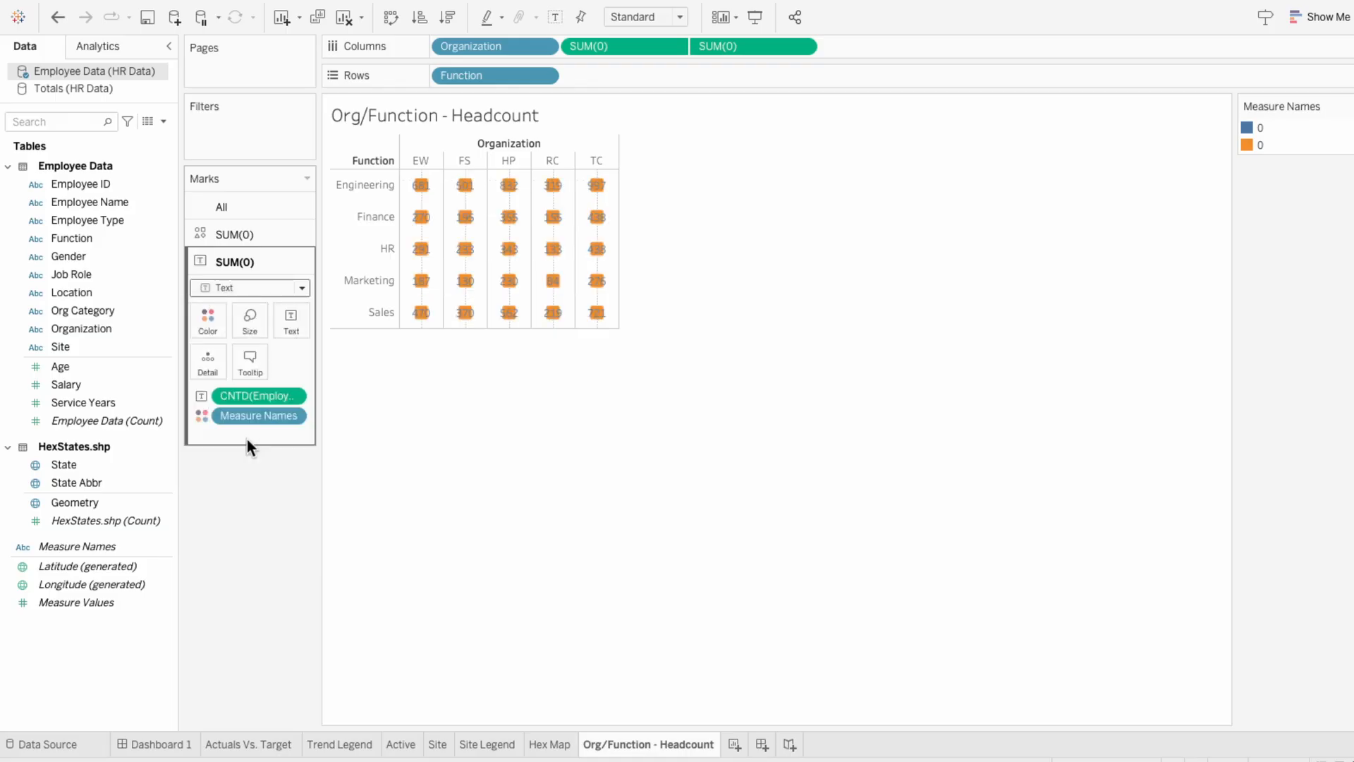
Step: Start a calculated field named "Function & Org Colors" in the Employee Data source
click(163, 122)
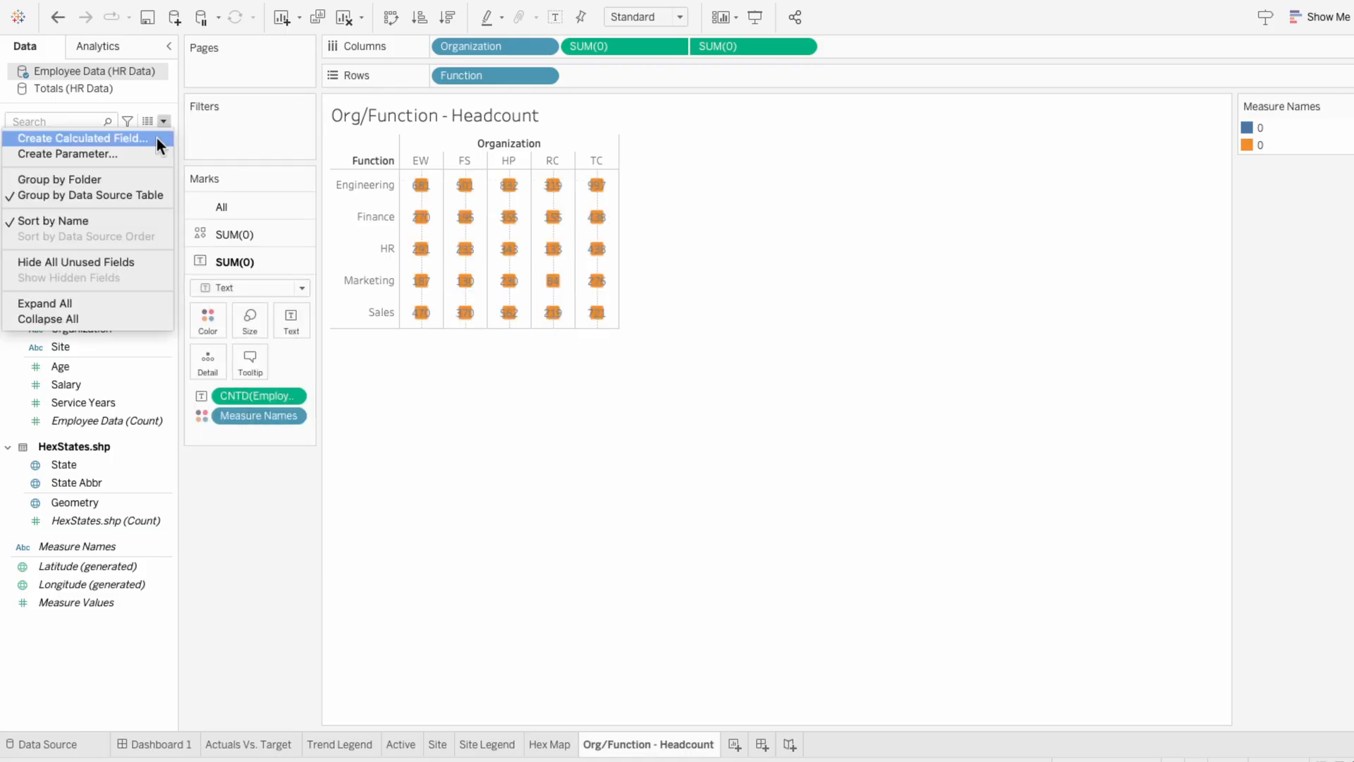
click(156, 137)
text(Function & Org Colors)
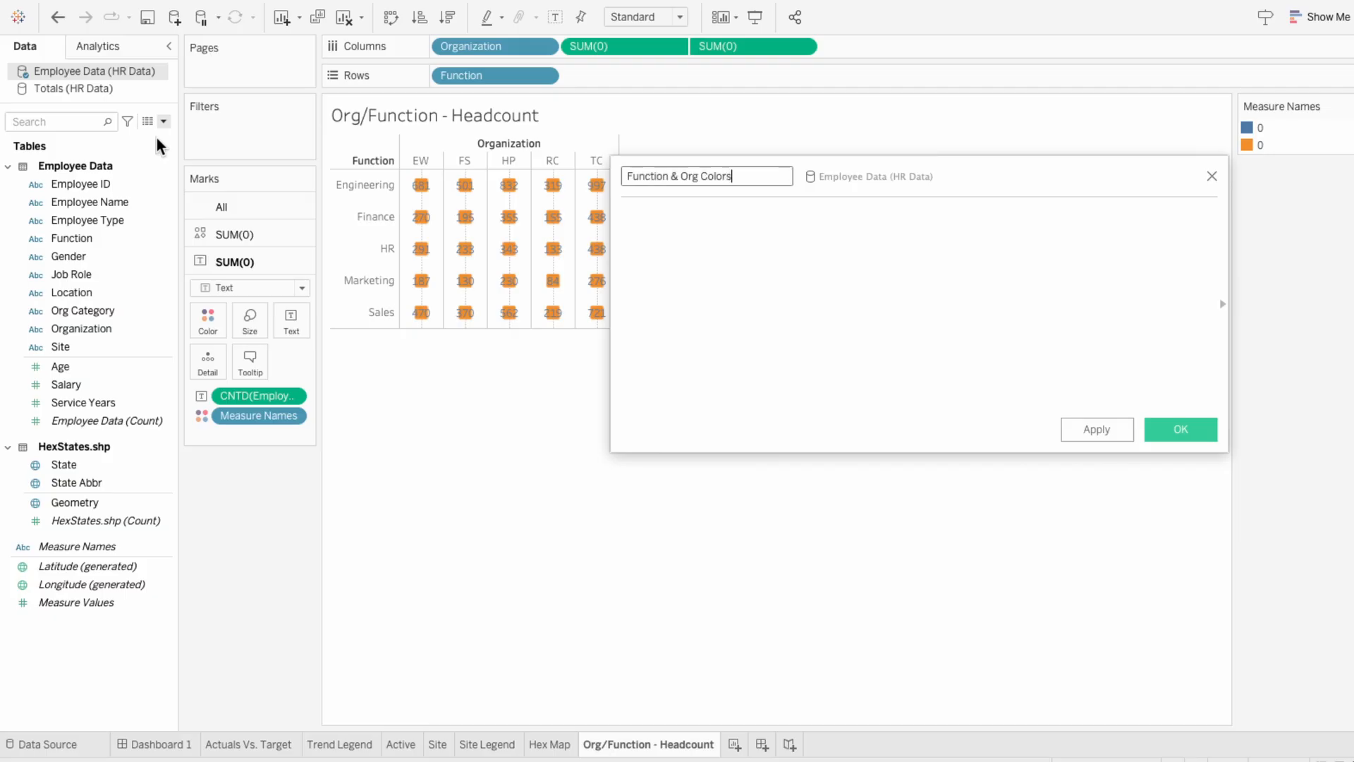
key(Tab)
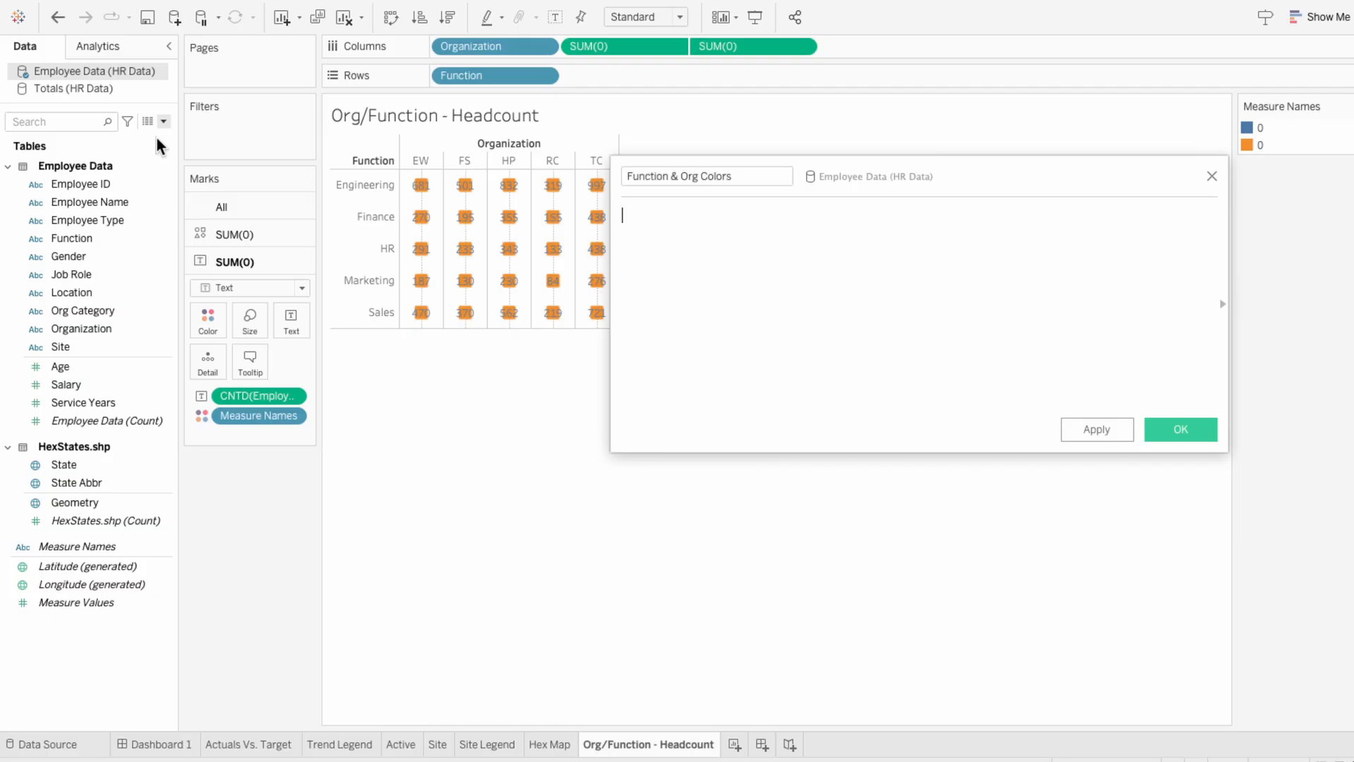
Step: Write the formula's first branch, IF {FIXED [Organization], [Function]: COUNTD([Employee ID])} > 700 THEN "High", and begin an ELSEIF branch
text(IF {FIXED org)
key(Down)
key(Return)
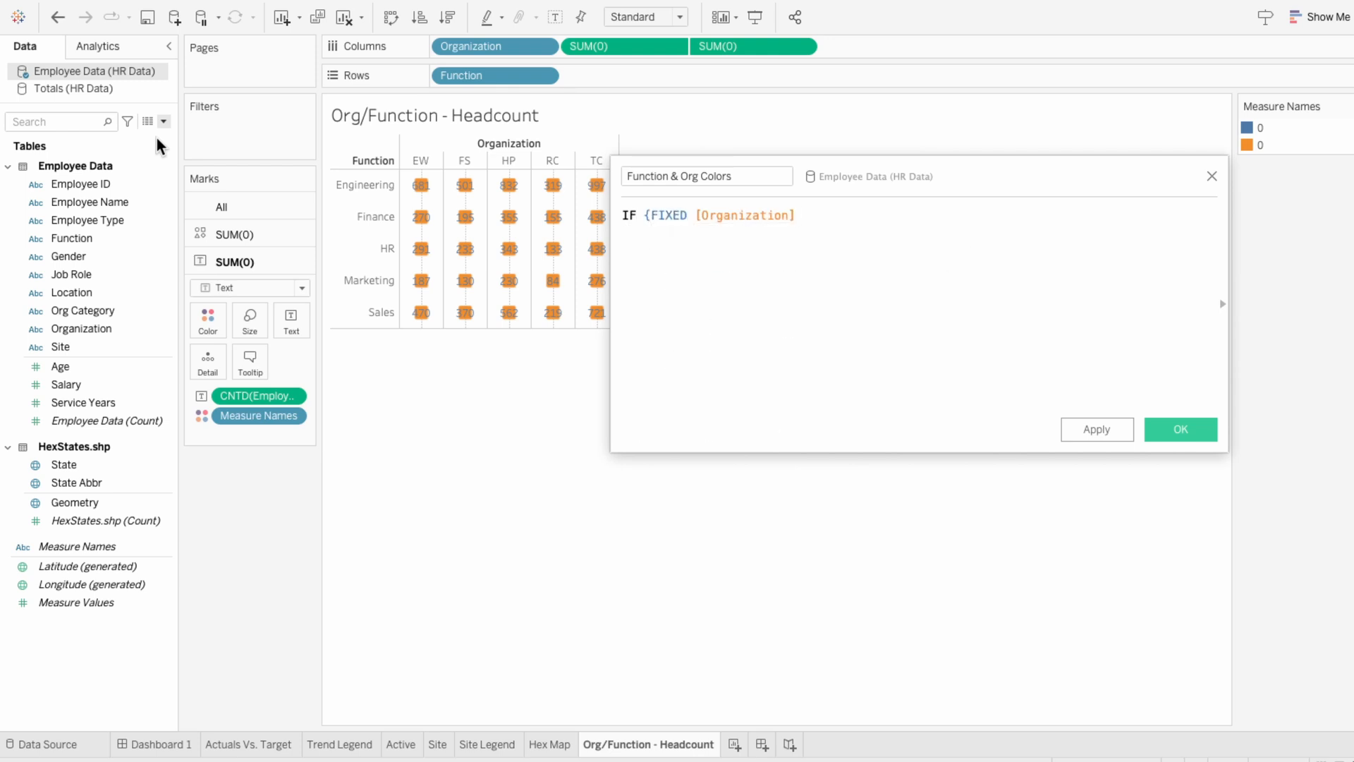
text(, f)
key(Return)
text(: COUNTD()
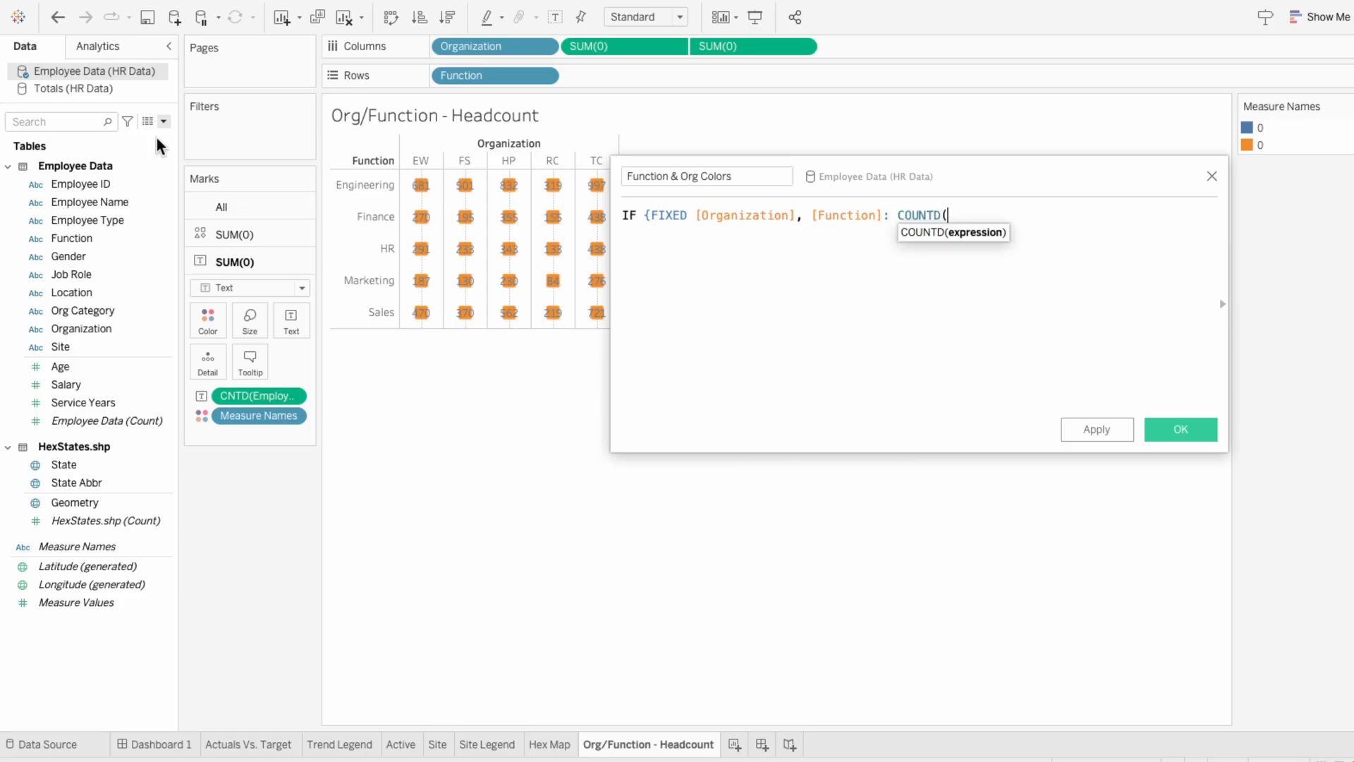
text(employe)
key(Down)
key(Return)
text()})
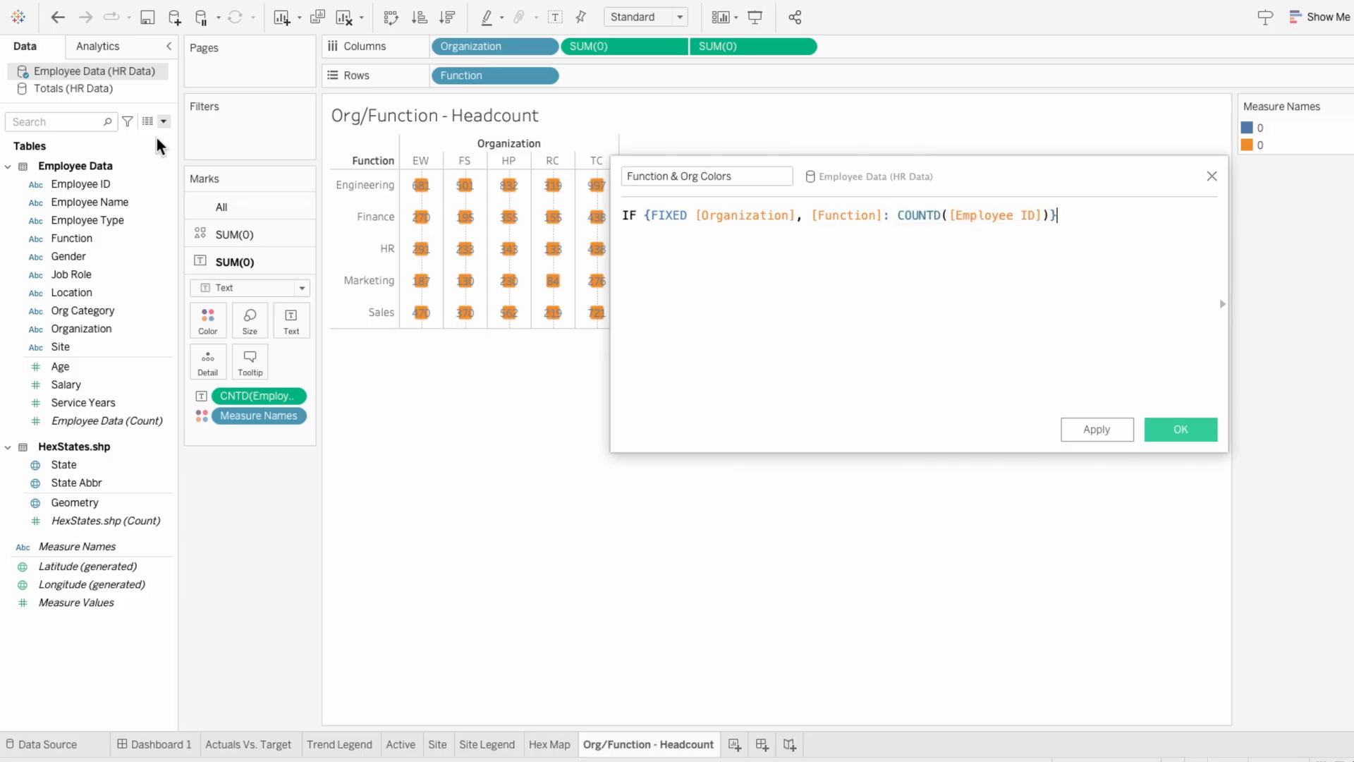
text( > 700 THEN "High" ELSEIF)
Step: Reuse the FIXED headcount expression in the ELSEIF branch as < 200 THEN "Low", close the formula with END, and save the calculation
drag(644, 215, 1224, 227)
key(ctrl+c)
click(1058, 230)
key(ctrl+v)
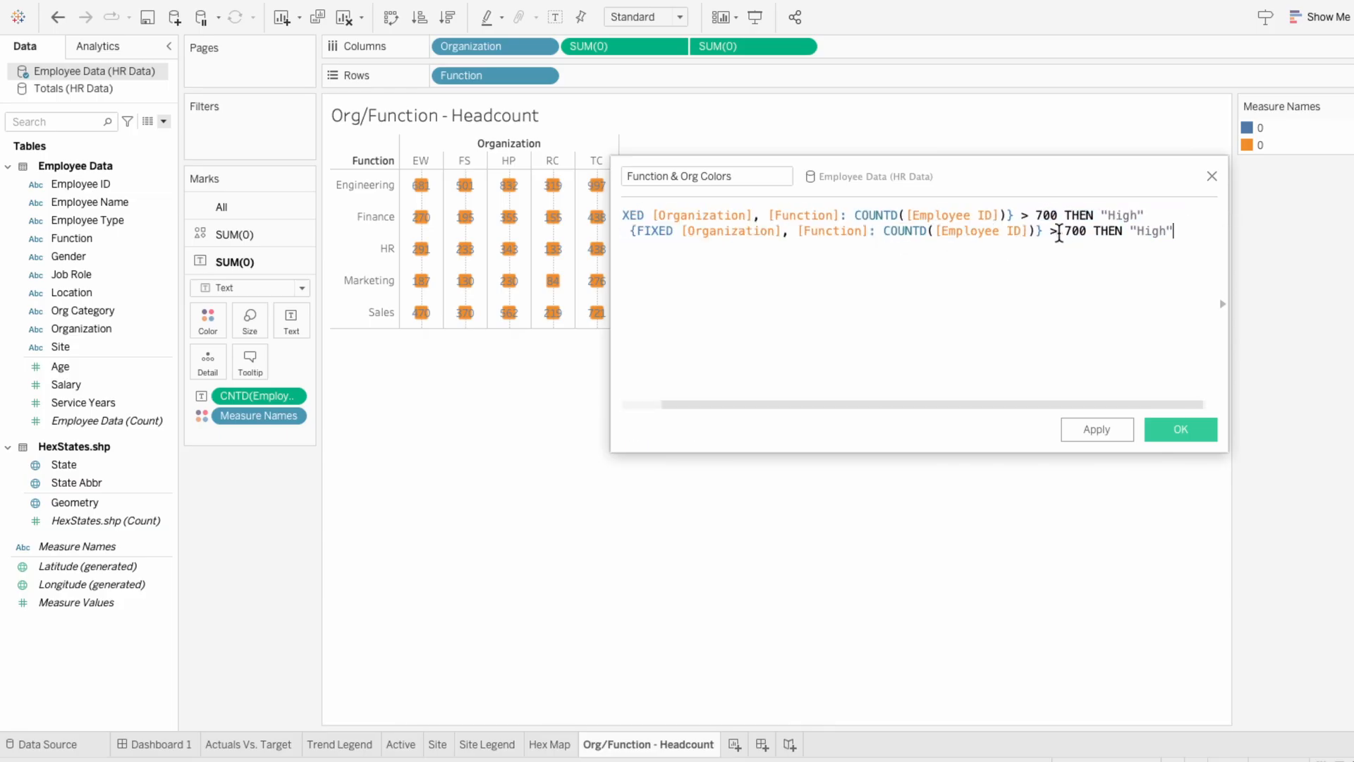
click(1059, 233)
key(BackSpace)
text(<)
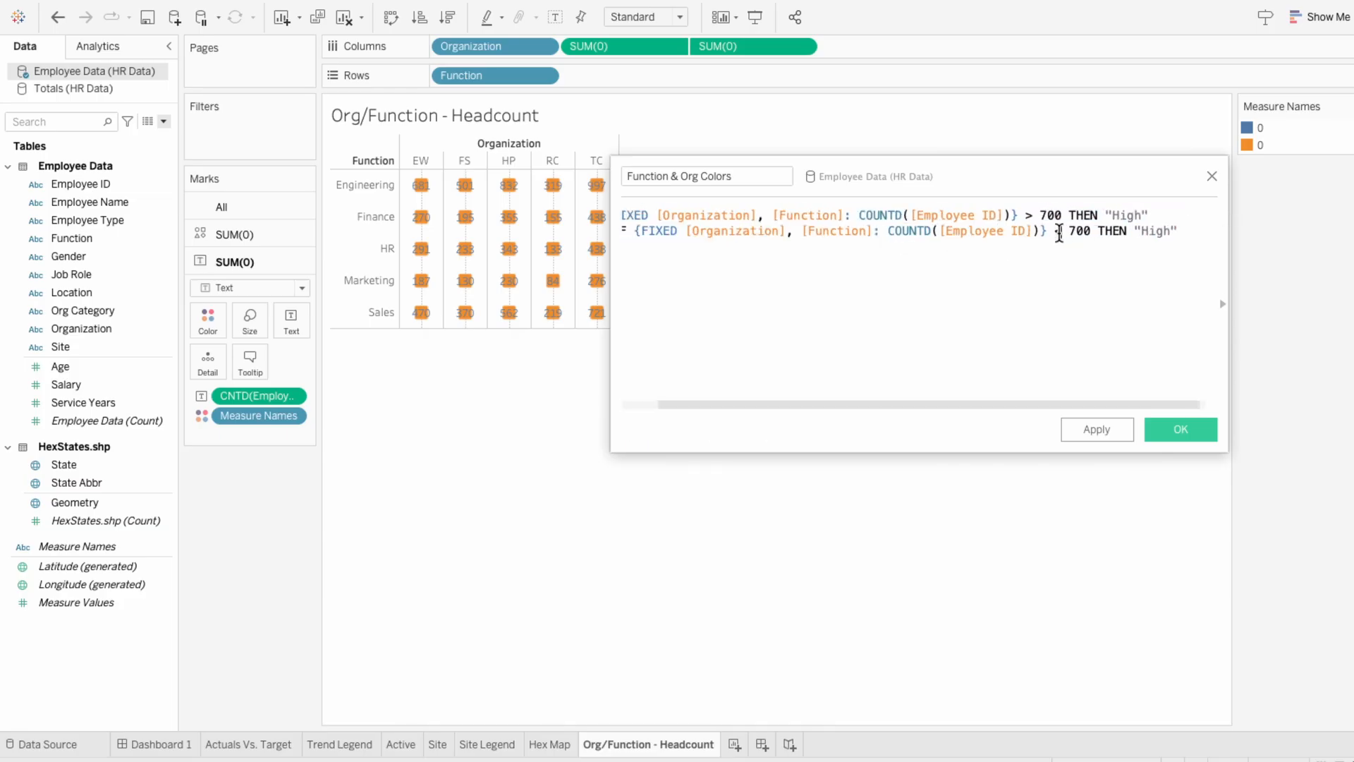
double_click(1155, 230)
text(Low)
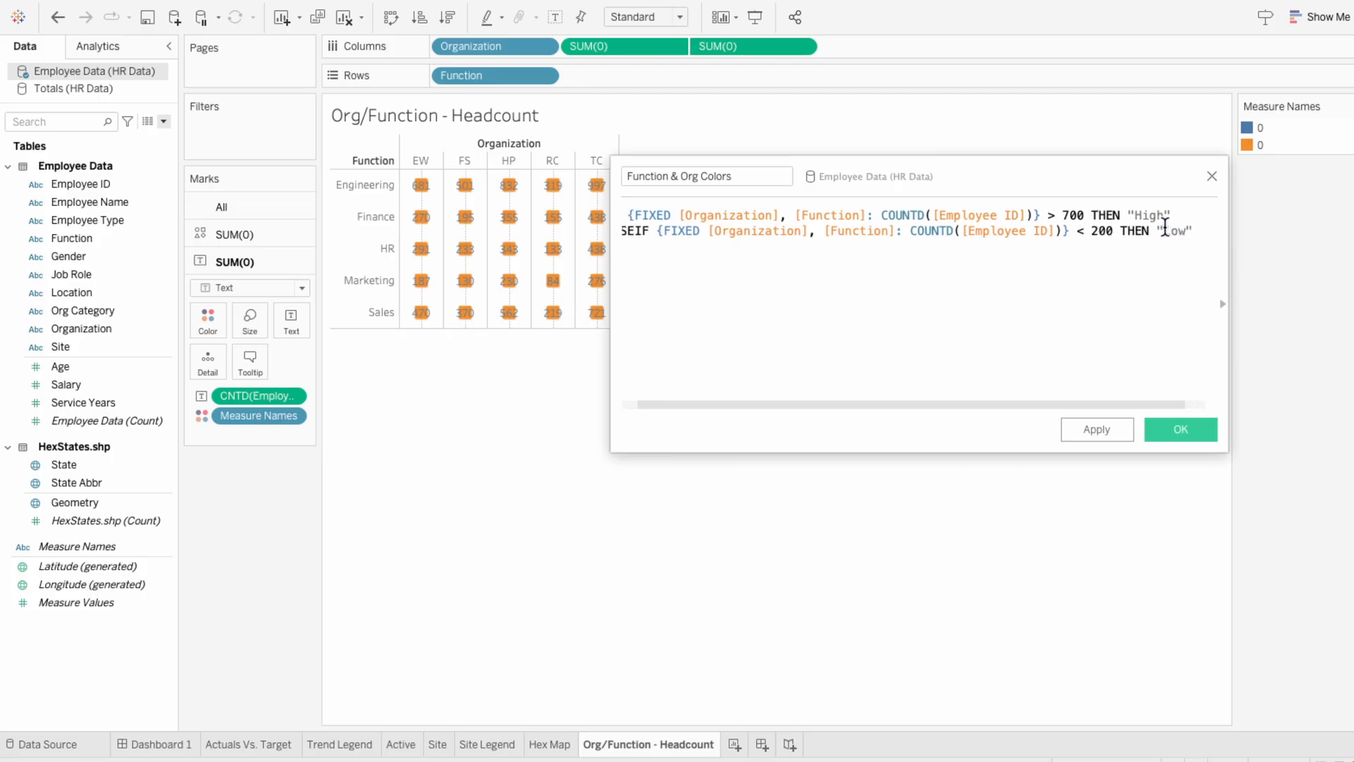
key(Return)
text(END)
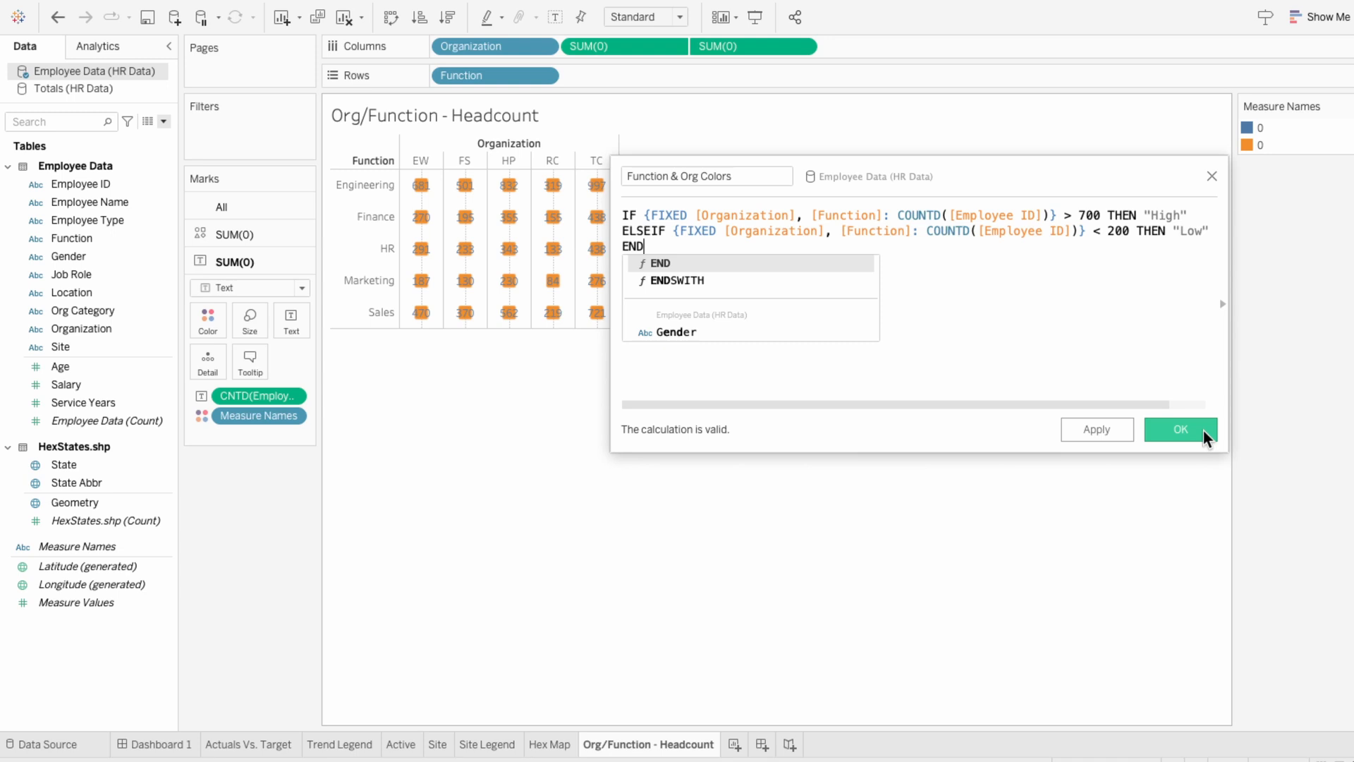
click(1181, 429)
Step: Color both SUM(0) layers by Function & Org Colors along with Measure Names, and enlarge the square shapes to nearly fill their cells
drag(98, 257, 205, 452)
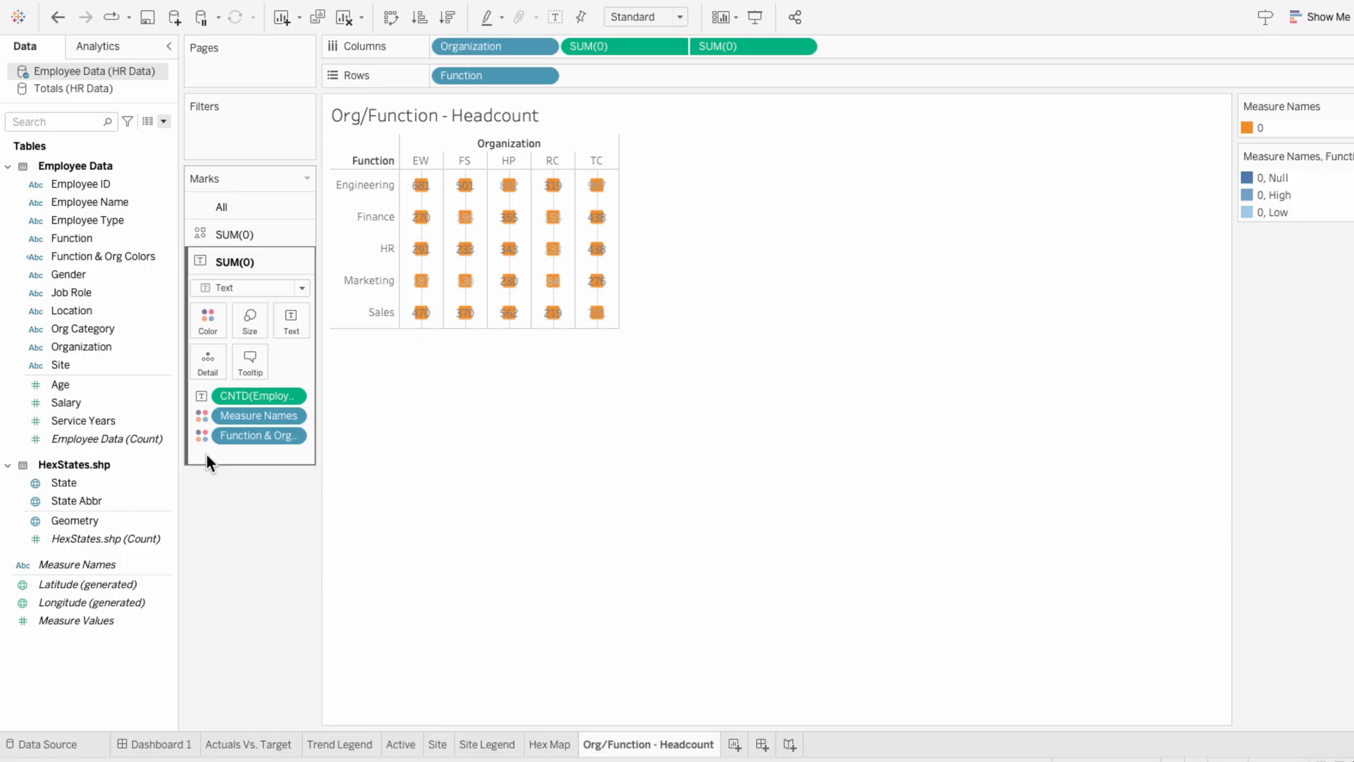
click(227, 234)
drag(124, 257, 239, 392)
click(201, 390)
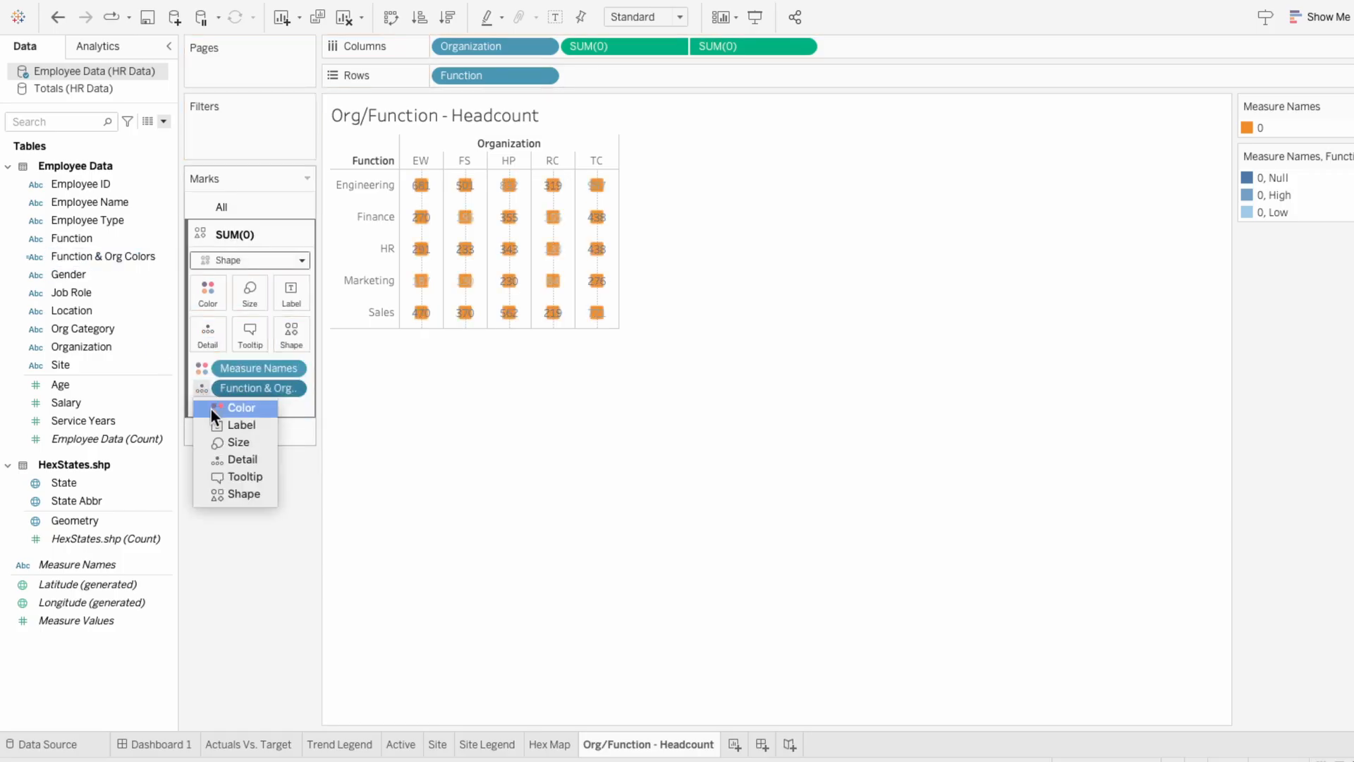
click(211, 408)
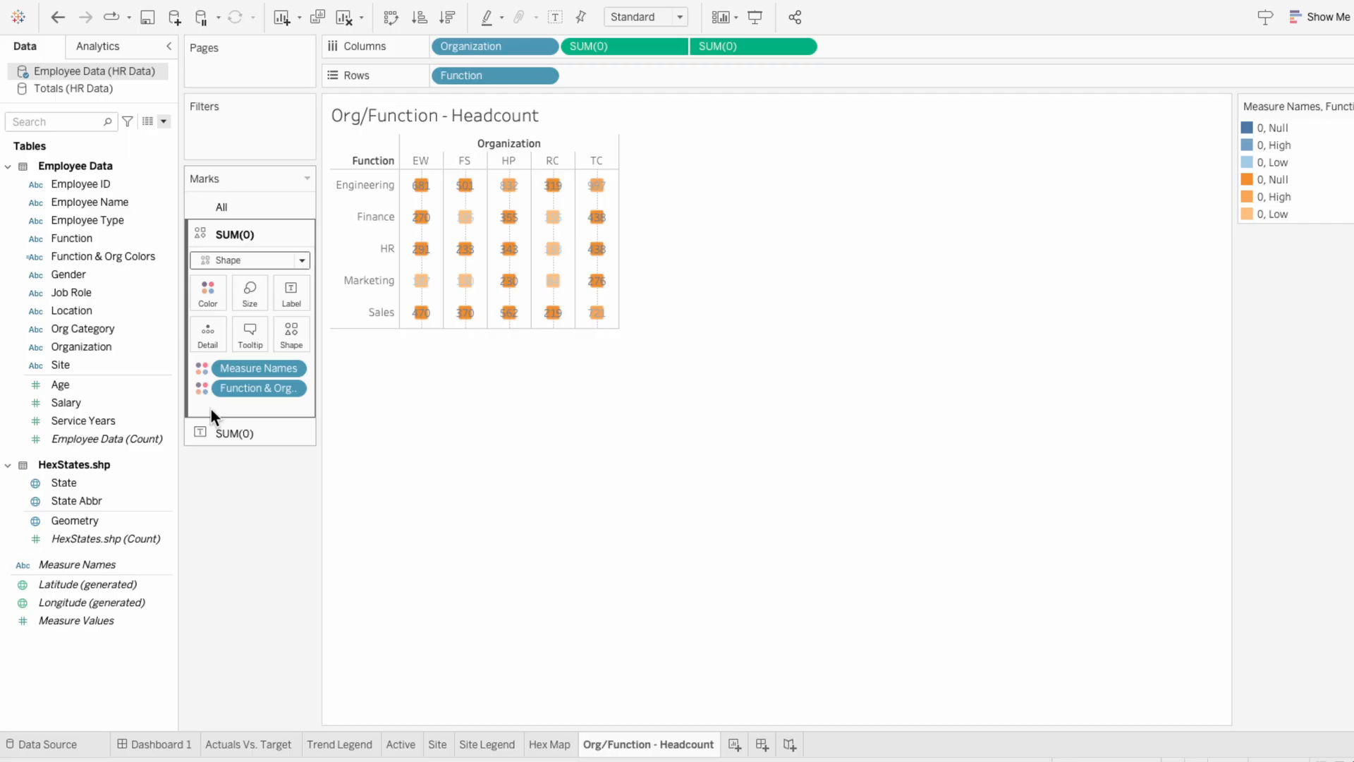
click(244, 302)
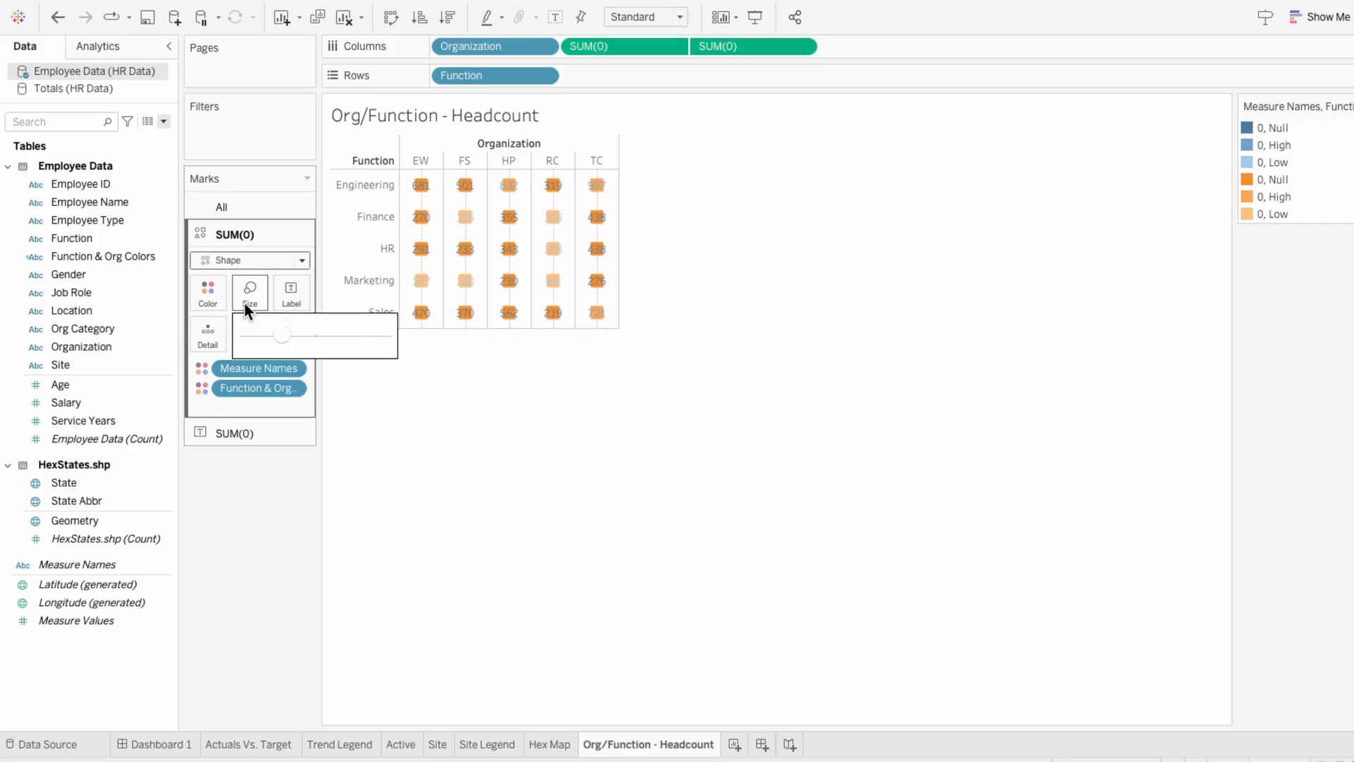
click(314, 334)
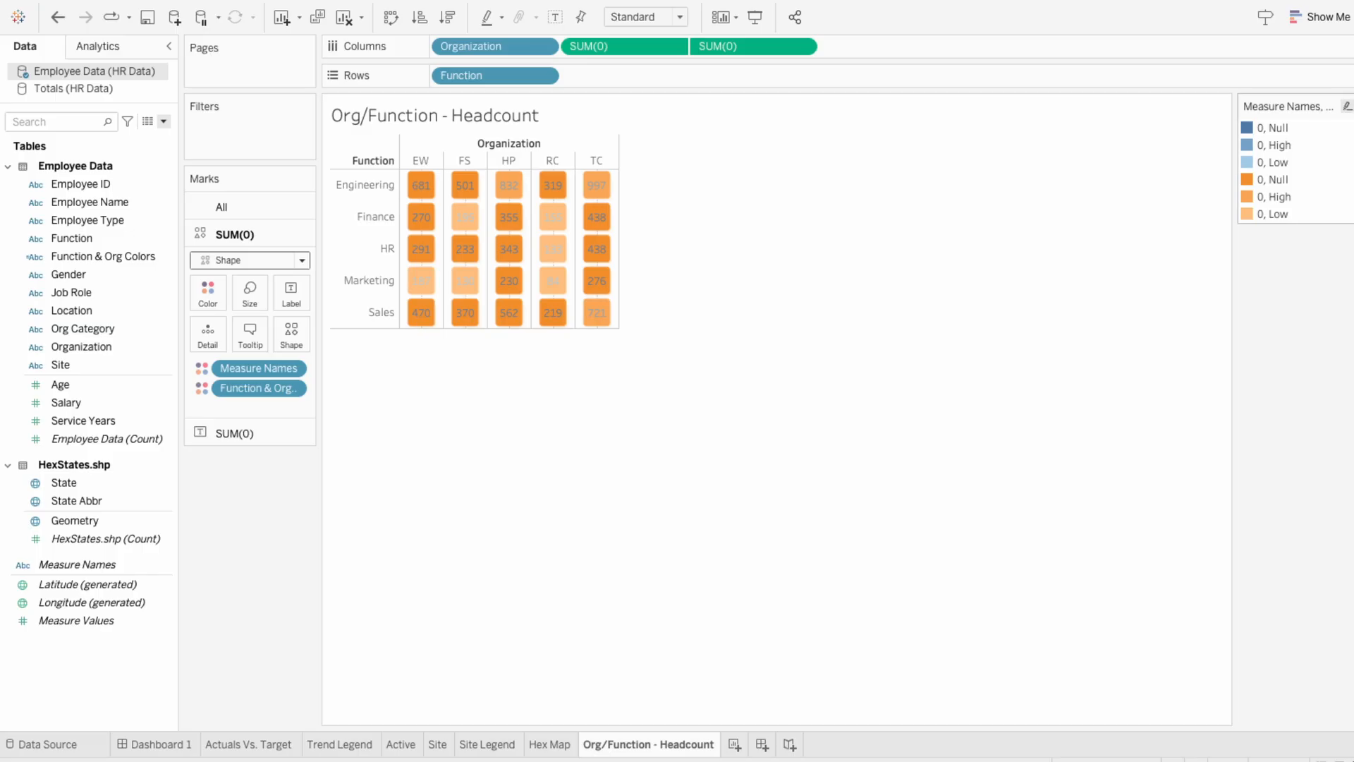
Step: Edit the legend colors and give the High squares the lightest shade of the Blue palette
click(1347, 106)
click(1213, 123)
drag(642, 180, 880, 150)
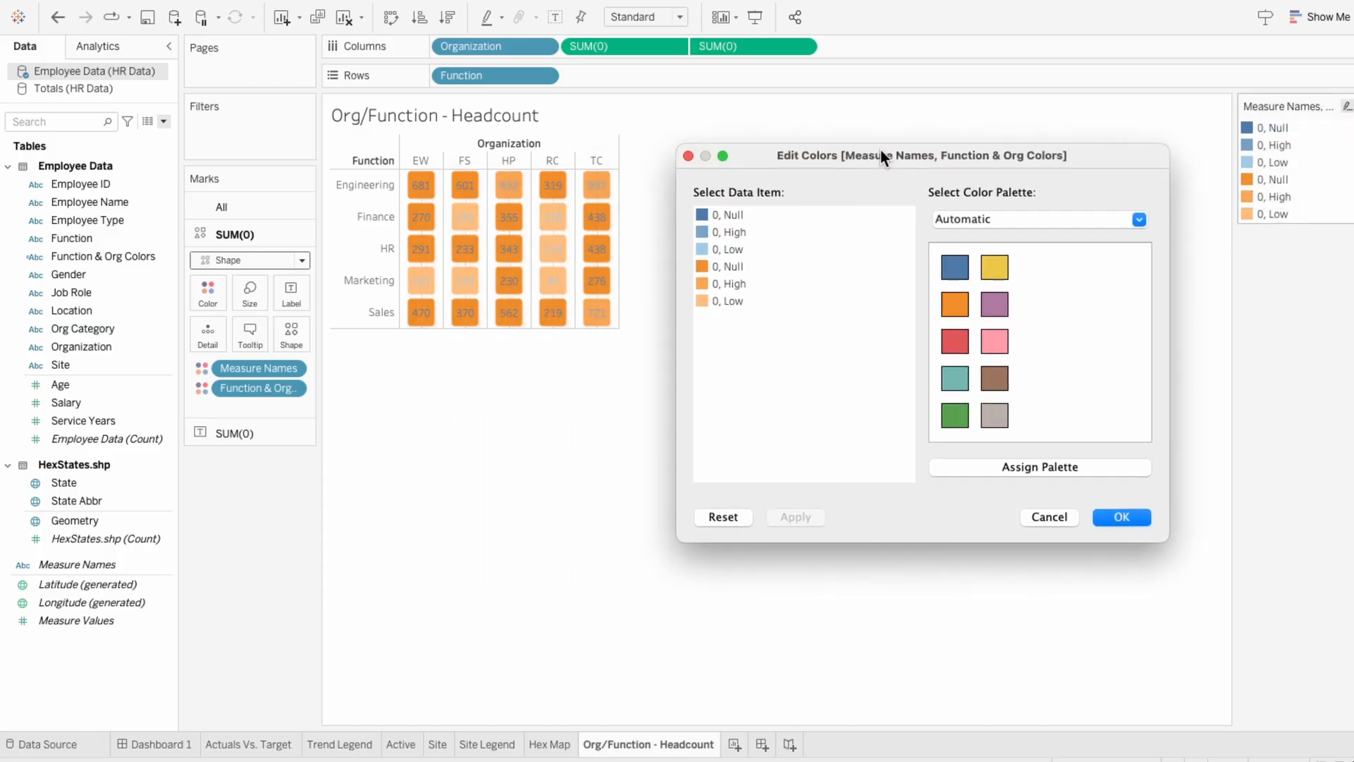
click(697, 284)
click(953, 223)
click(967, 296)
click(958, 272)
Step: Set the High text color to black from the White-Black palette and apply the color changes
click(730, 232)
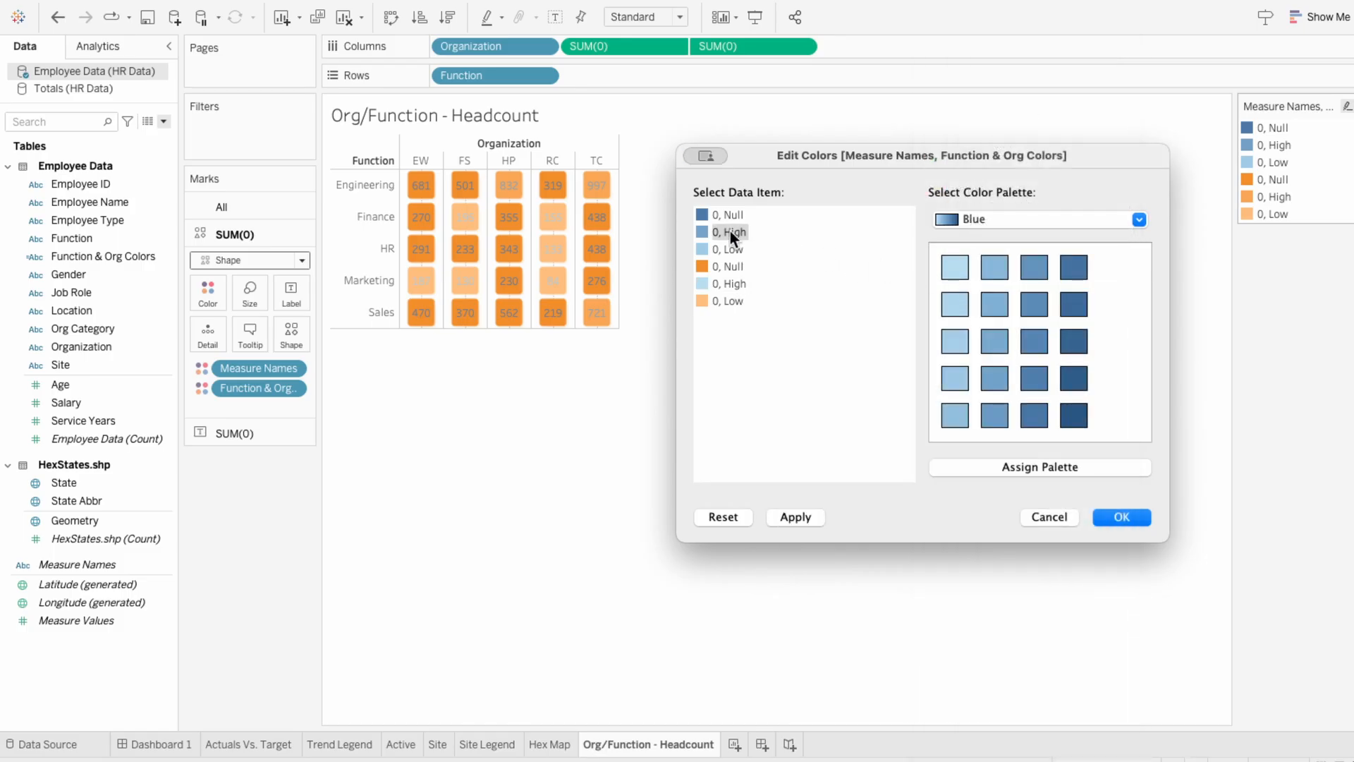
click(975, 217)
click(999, 616)
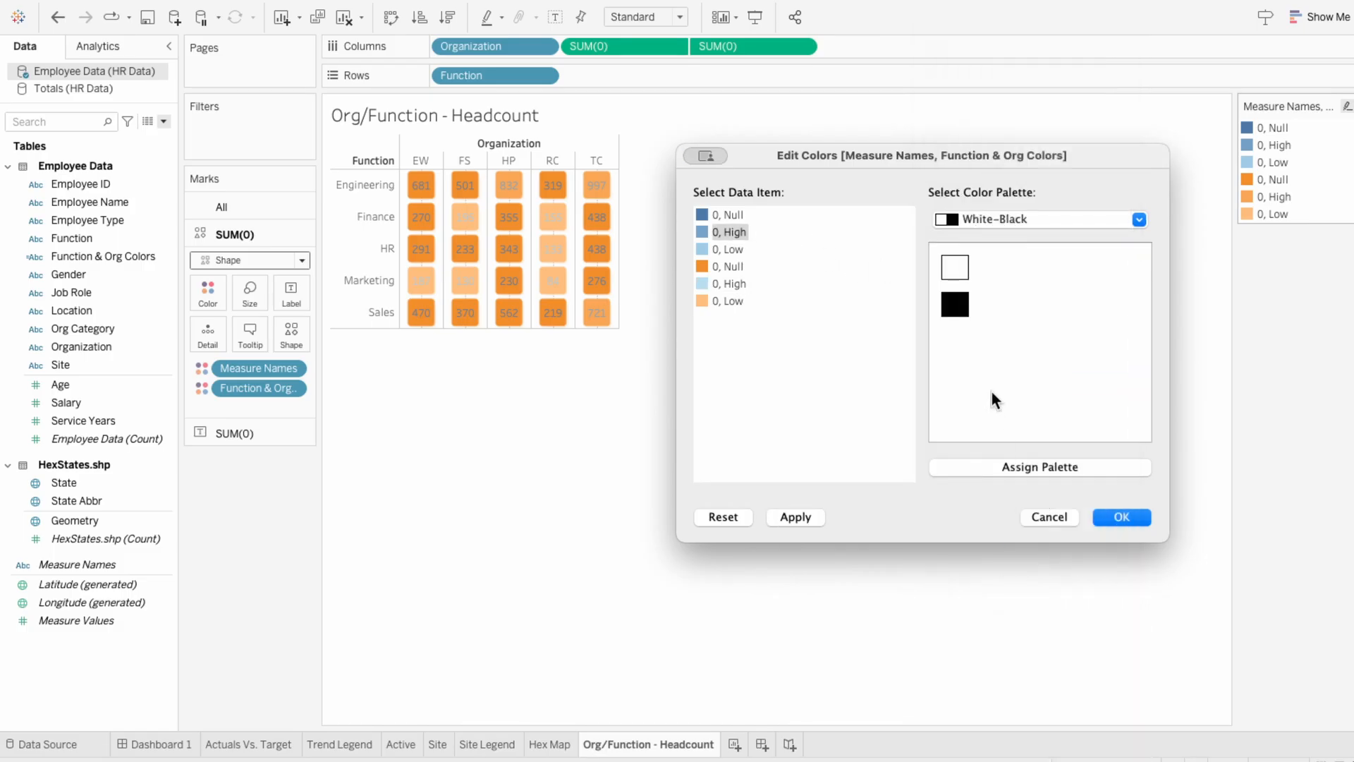
click(958, 302)
click(815, 519)
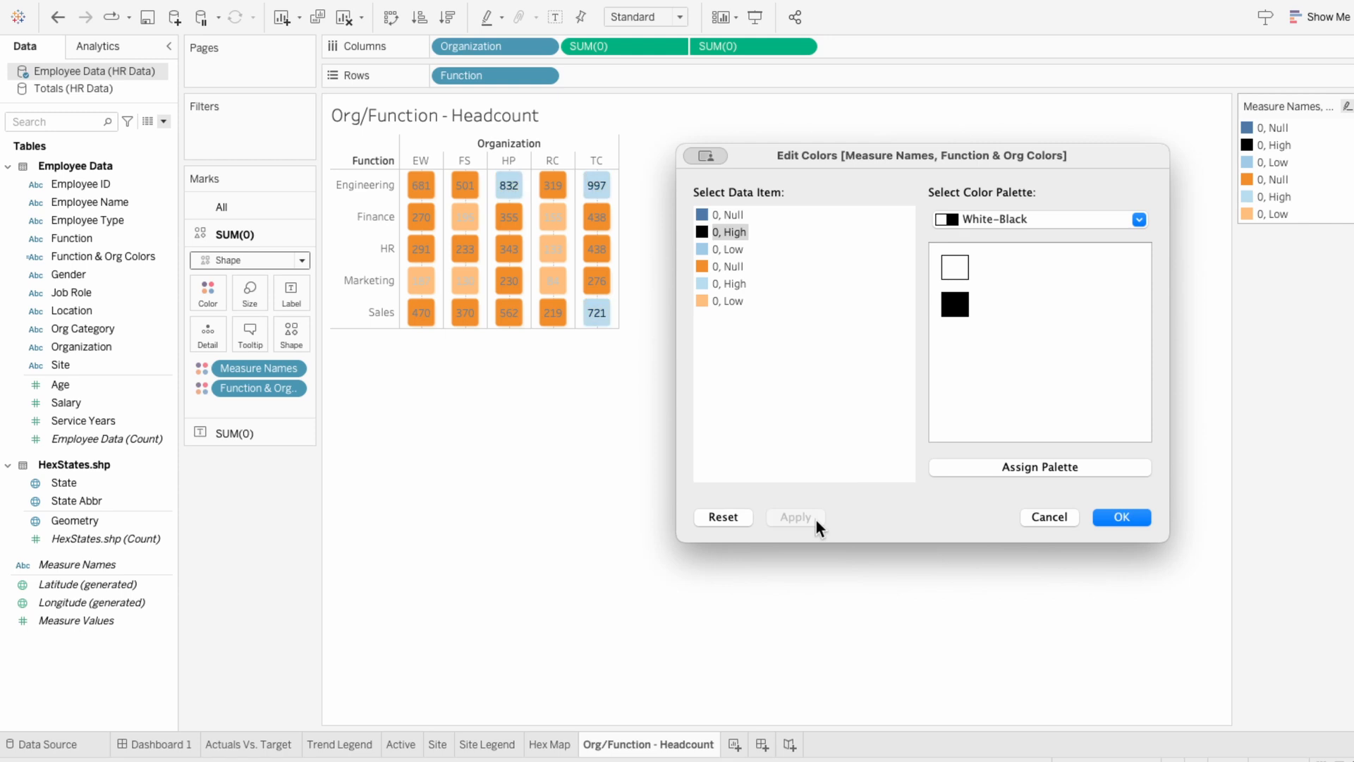
Step: Set the Low squares to light gray and the Low text to dark gray, and apply the color changes
click(719, 301)
double_click(708, 301)
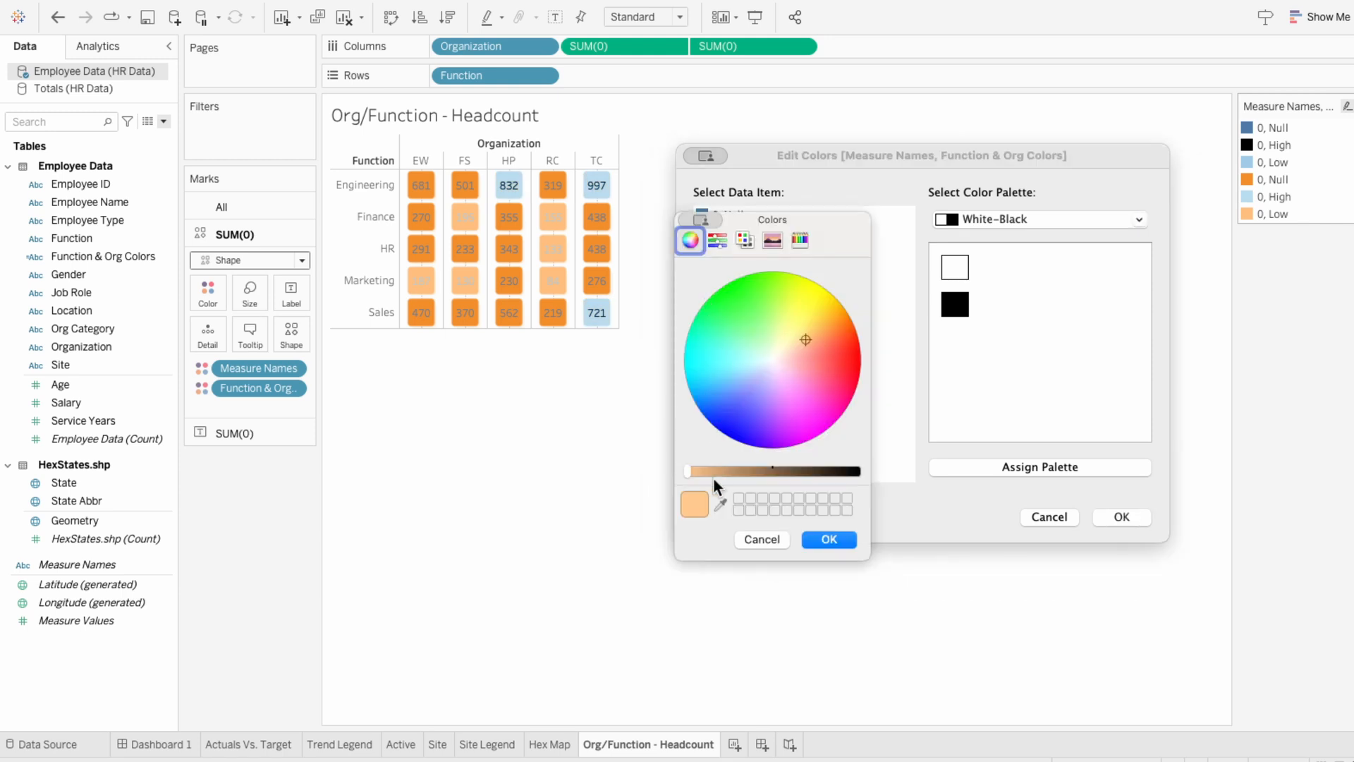
click(825, 539)
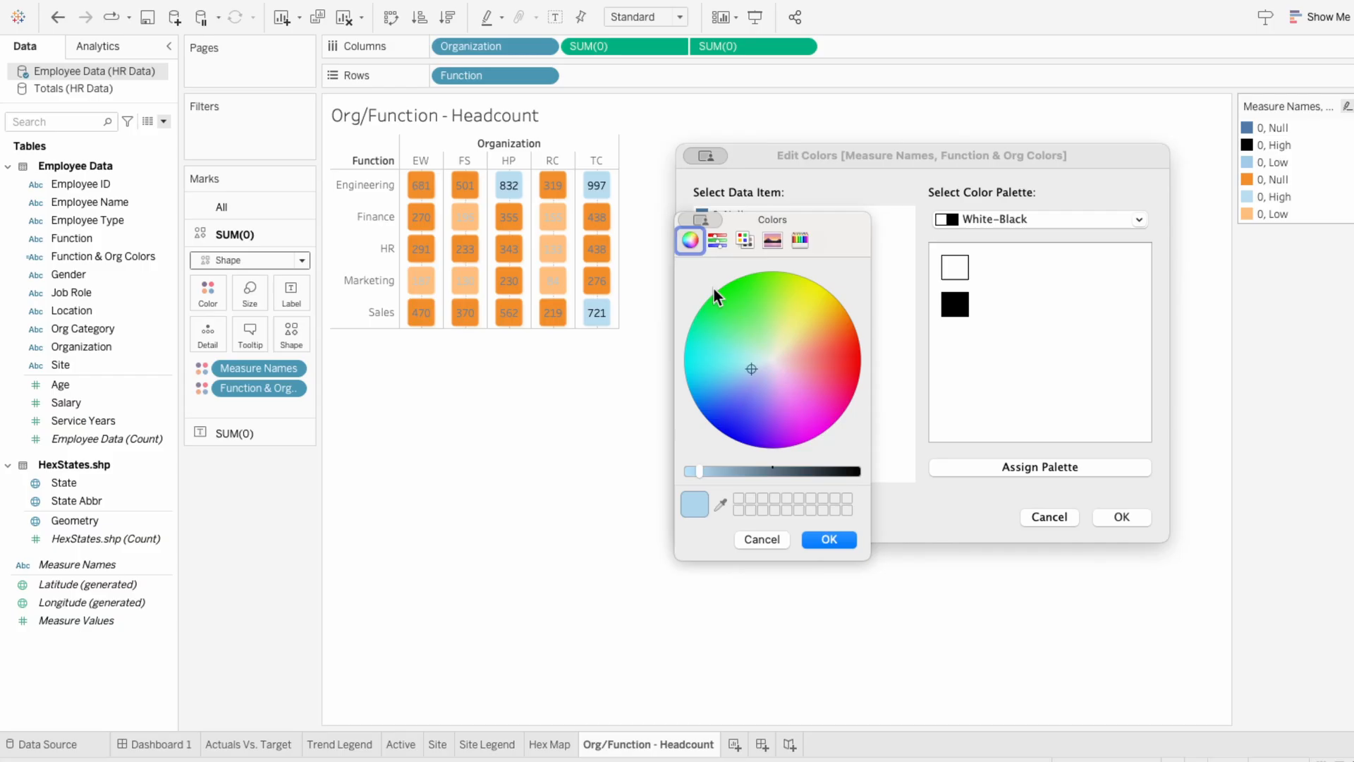
click(719, 505)
click(1178, 459)
click(842, 543)
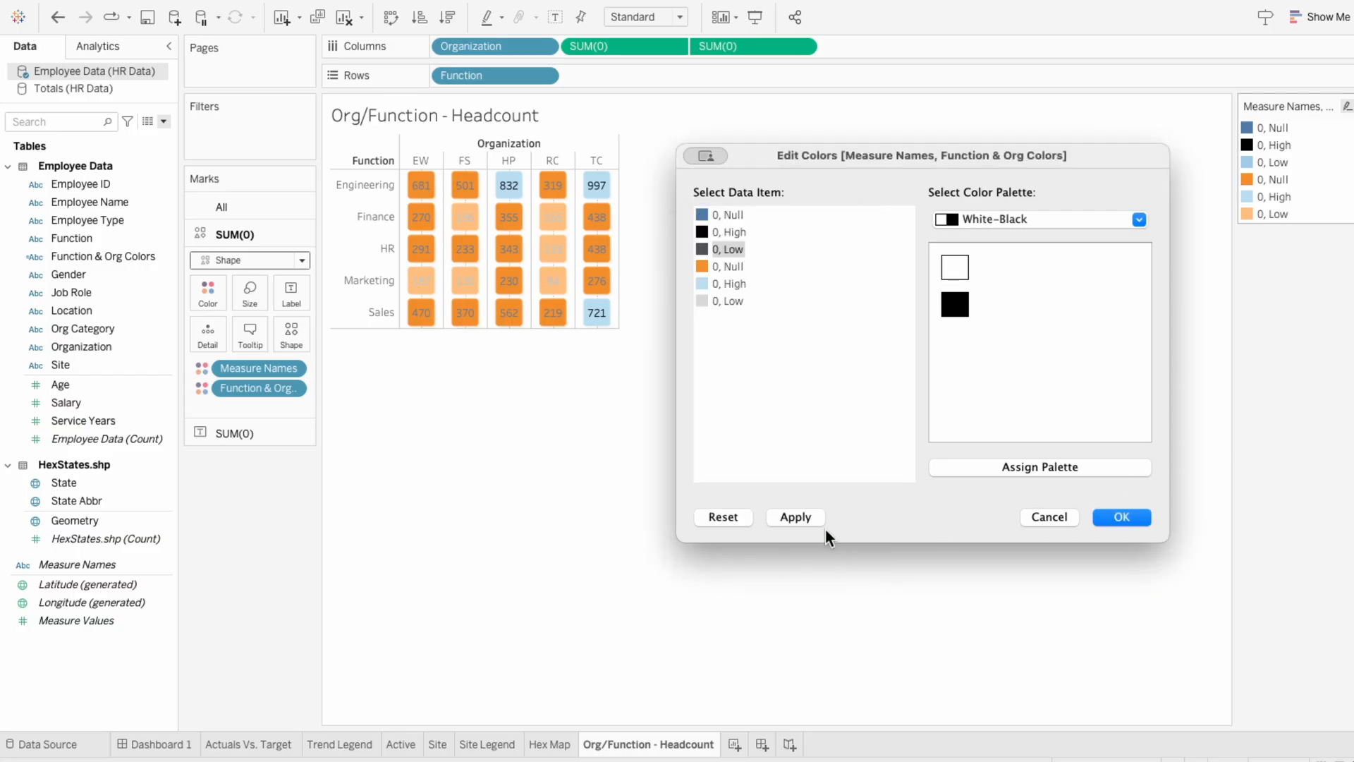
click(819, 523)
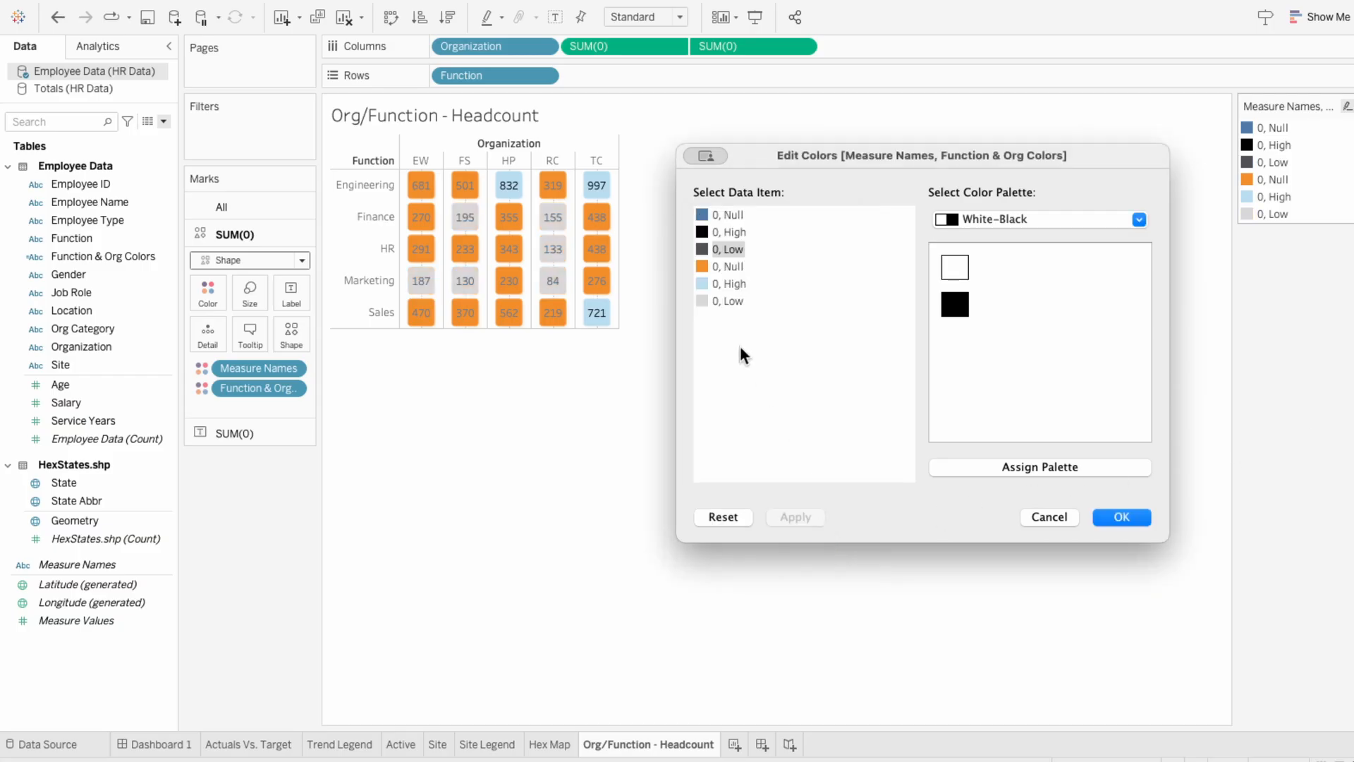
Step: Color the Null squares very light gray and the Null text dark gray, apply the changes, and close the color editor
double_click(709, 268)
click(719, 508)
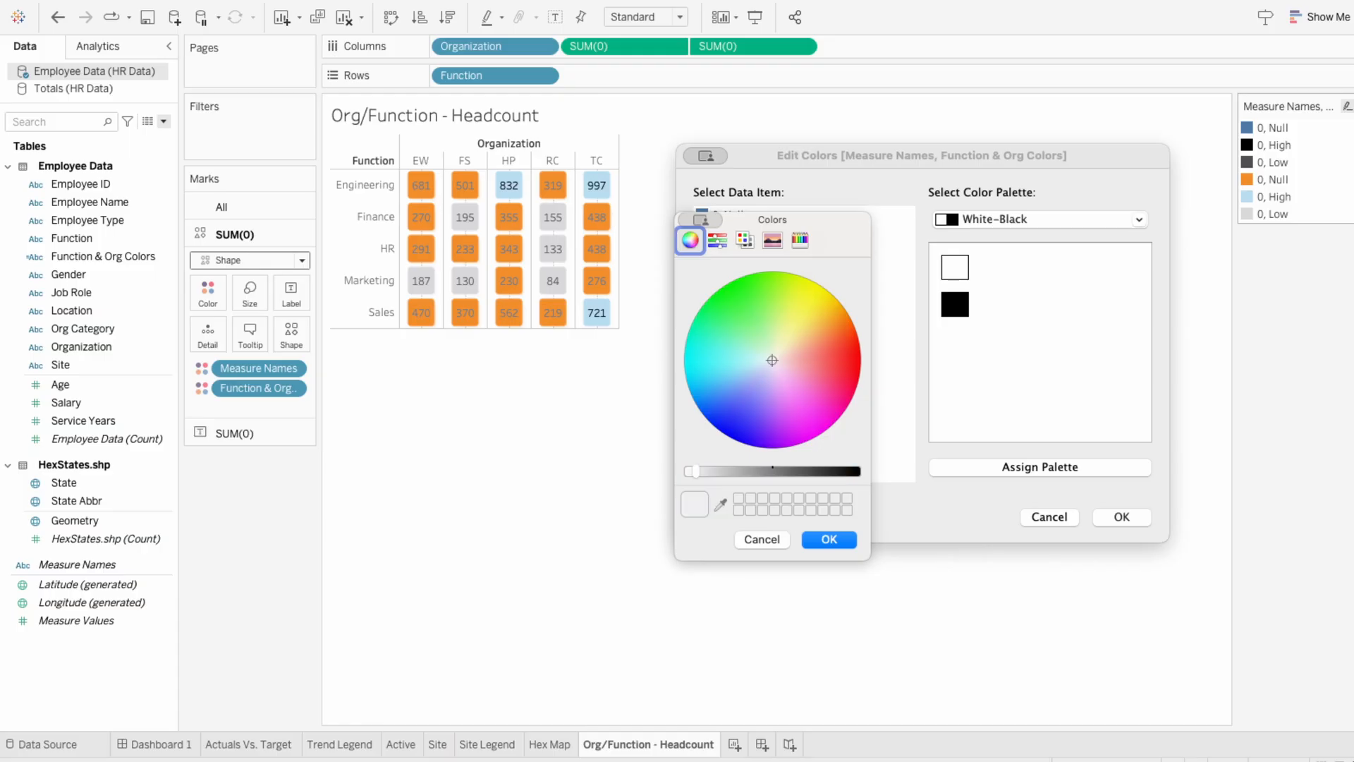
click(846, 543)
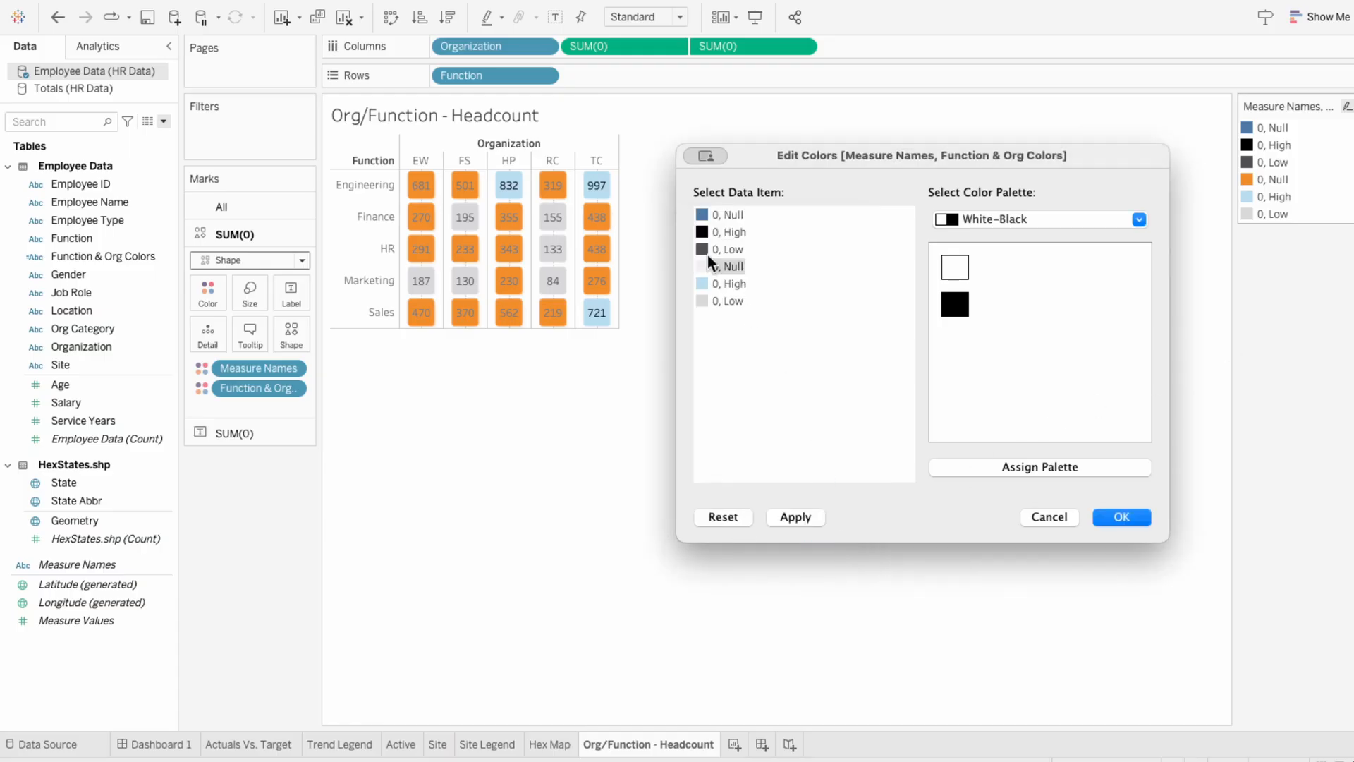
double_click(711, 216)
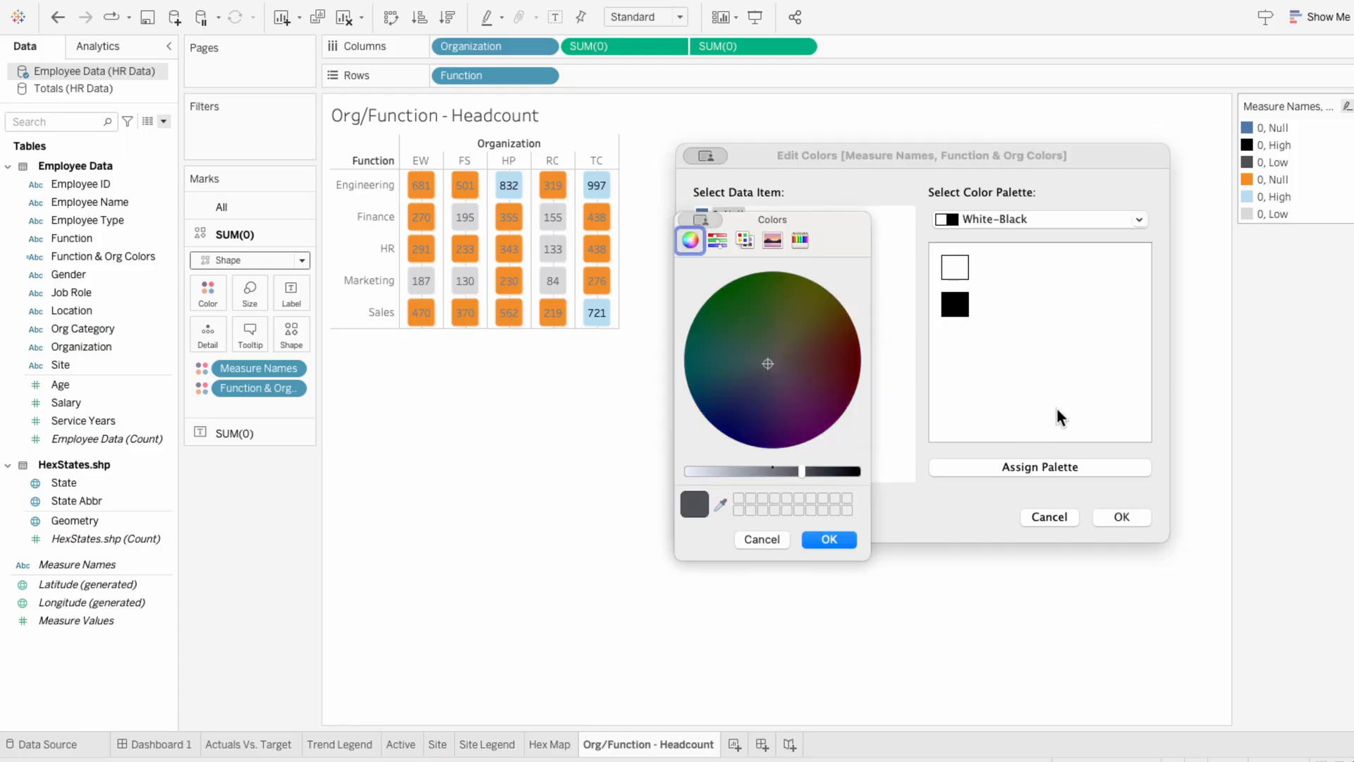
click(827, 539)
click(797, 520)
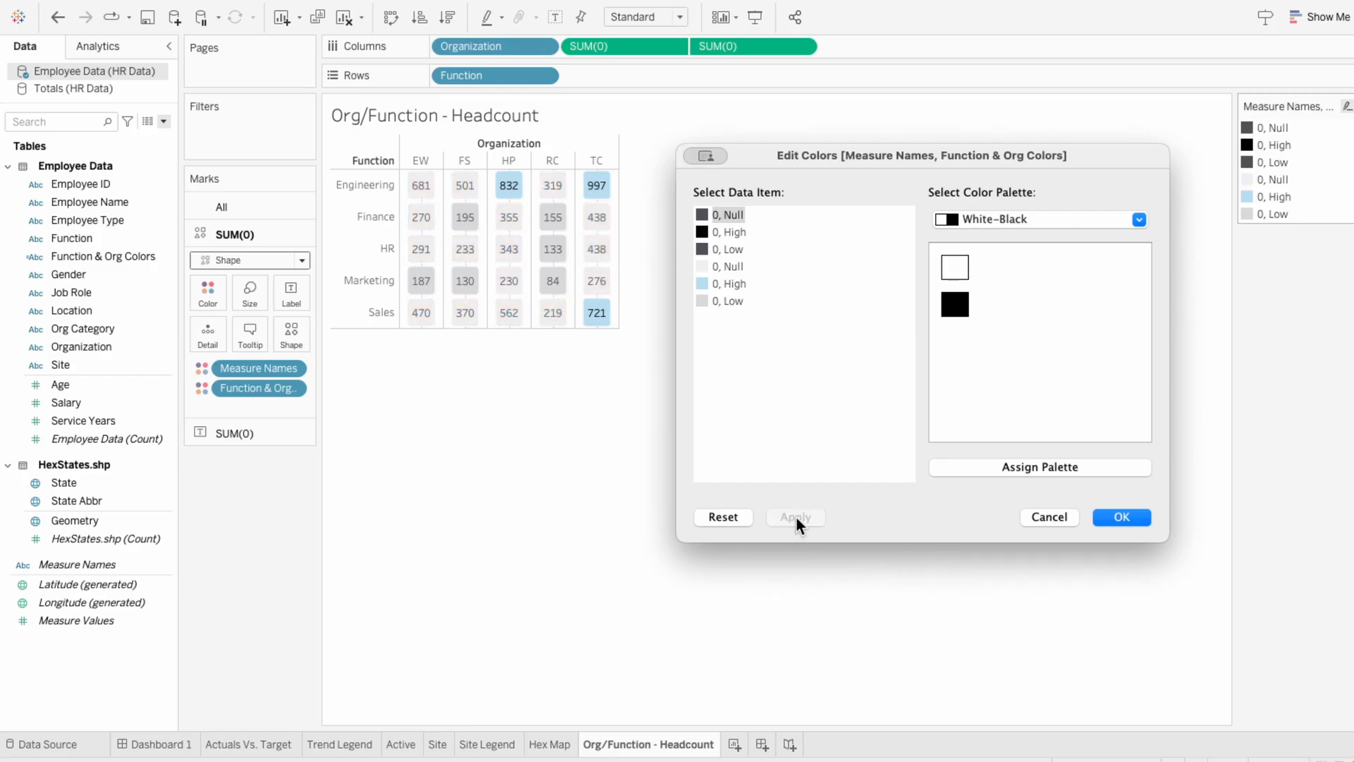
click(1143, 519)
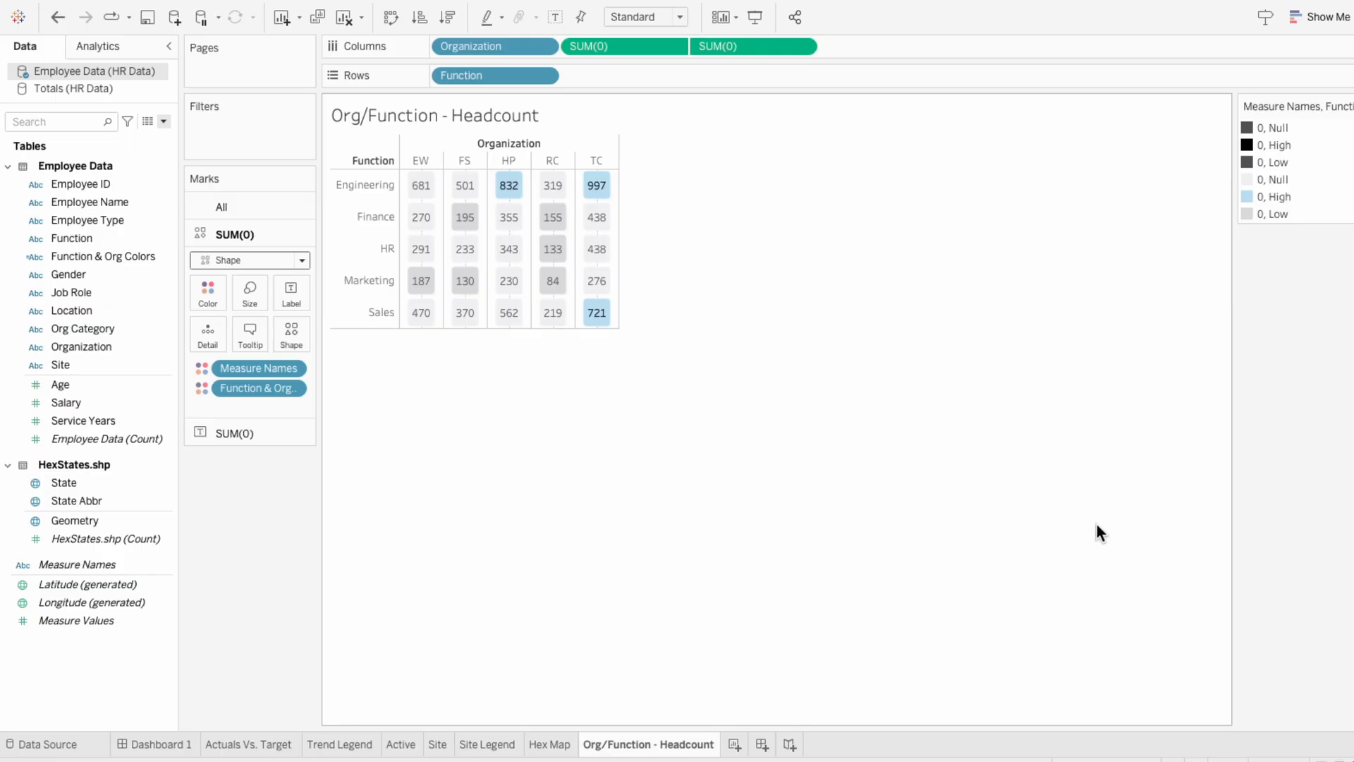
Step: Set the CNTD(Employee ID) label font on the text SUM(0) layer to Tableau Regular and apply it
click(301, 434)
click(290, 329)
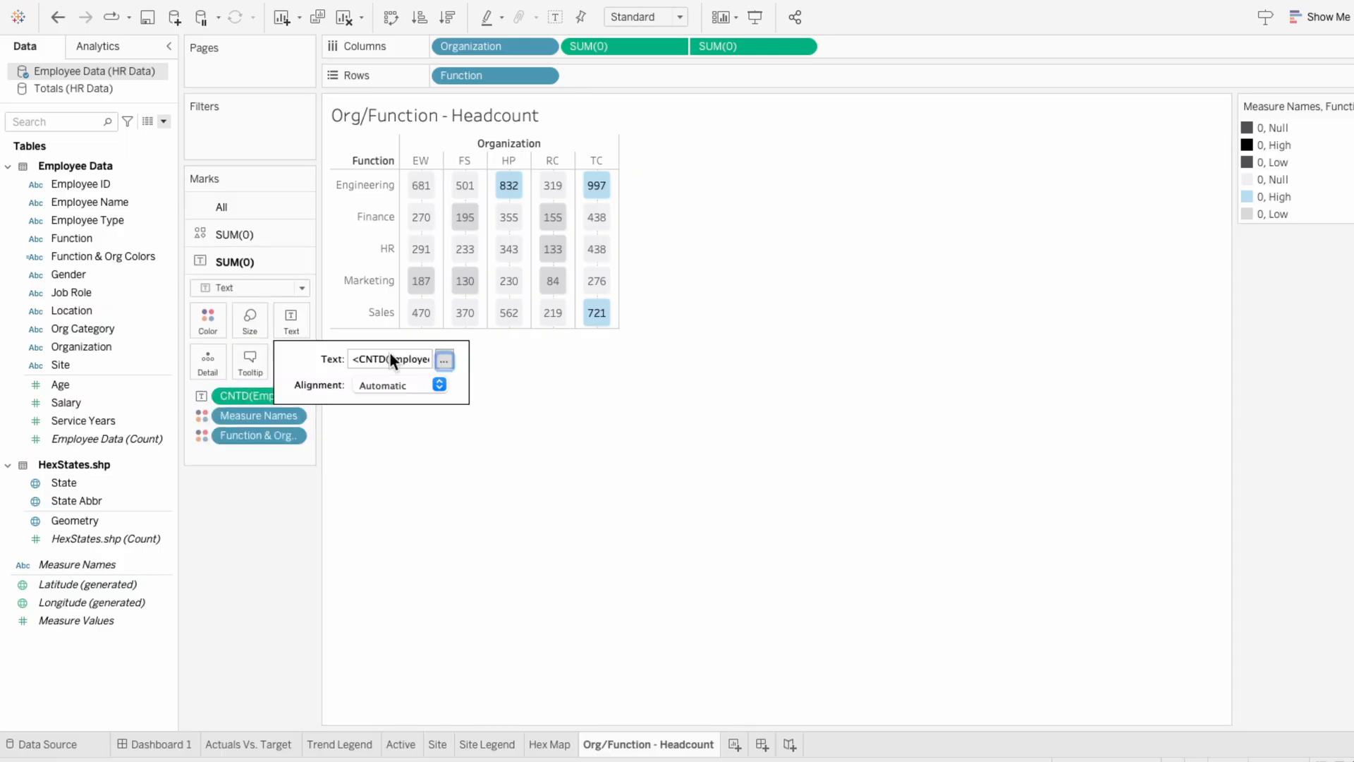
click(444, 360)
drag(867, 284, 724, 274)
click(688, 252)
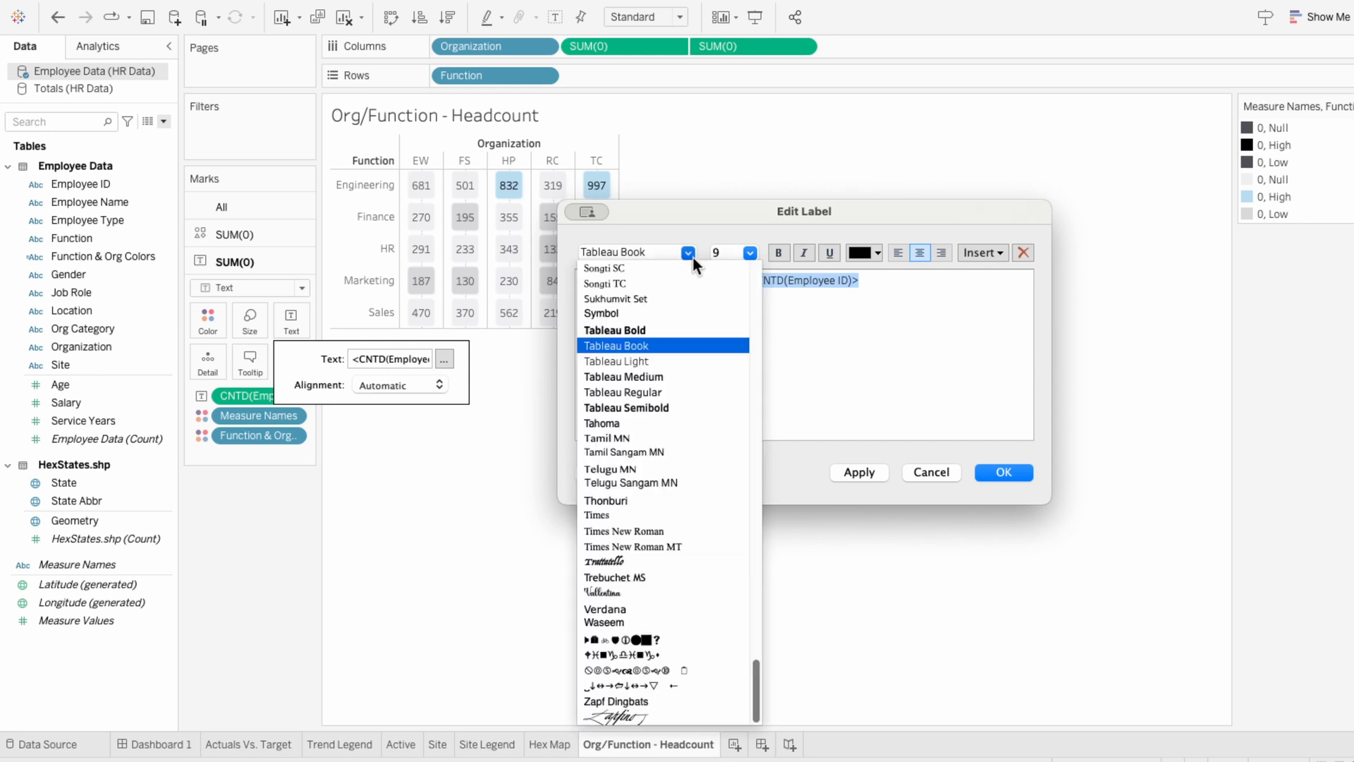
click(674, 391)
click(859, 474)
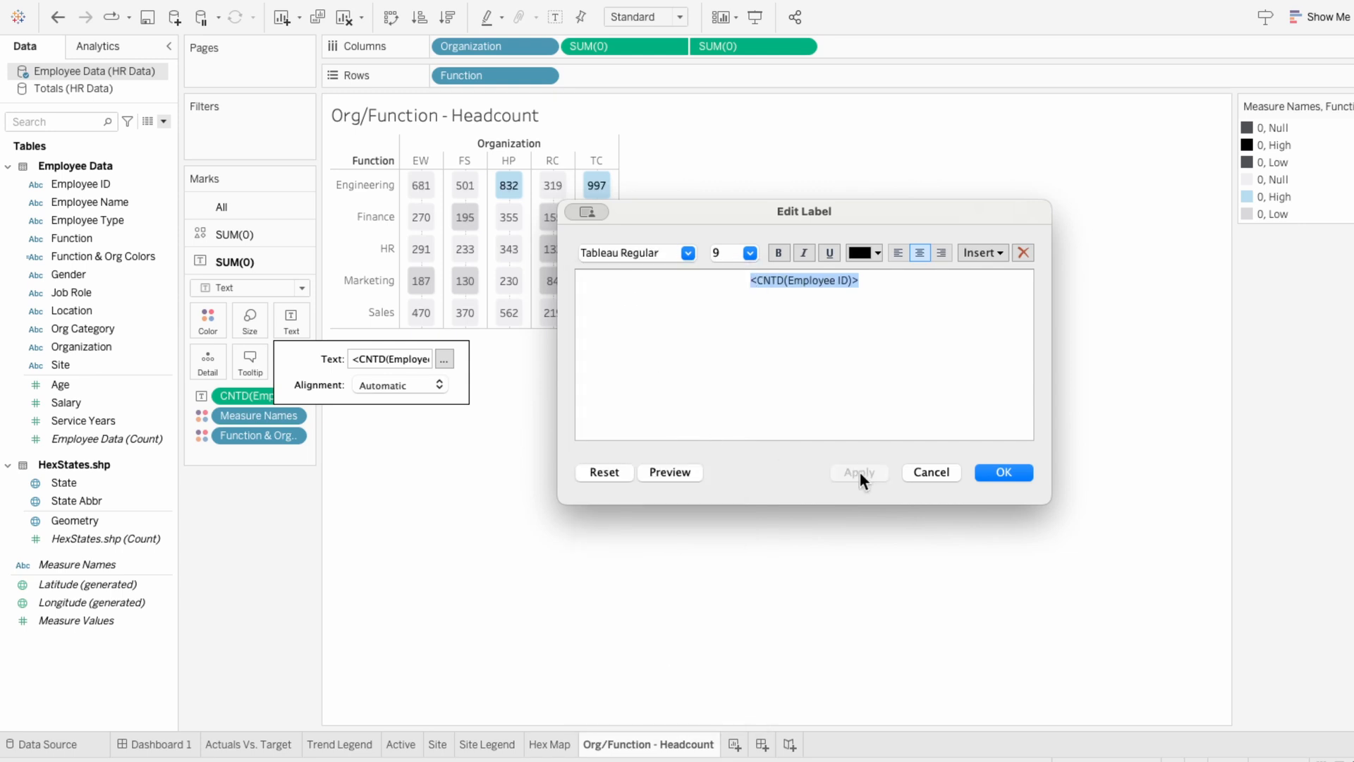
click(991, 470)
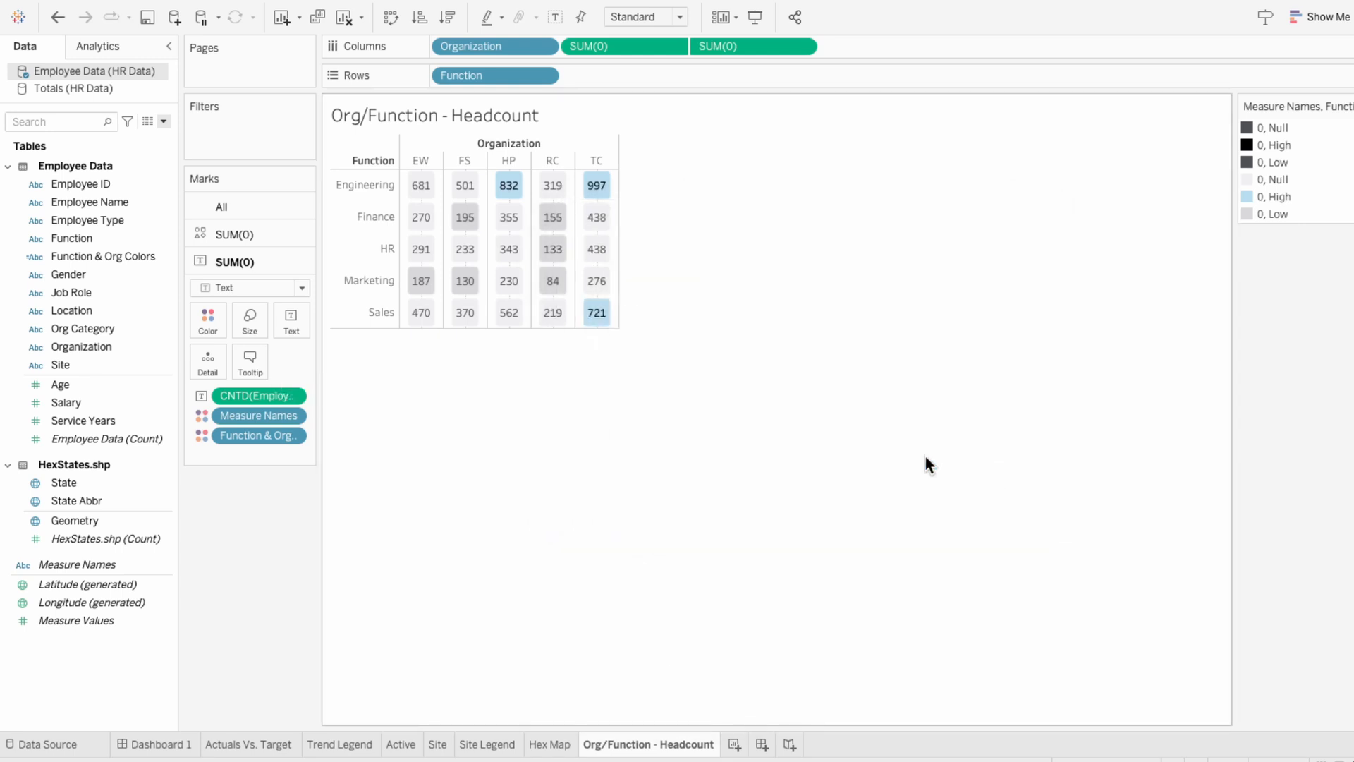
Step: Slightly increase the size of the text marks and fine-tune the square shapes to fit their cells
click(261, 327)
drag(265, 361, 270, 355)
click(421, 409)
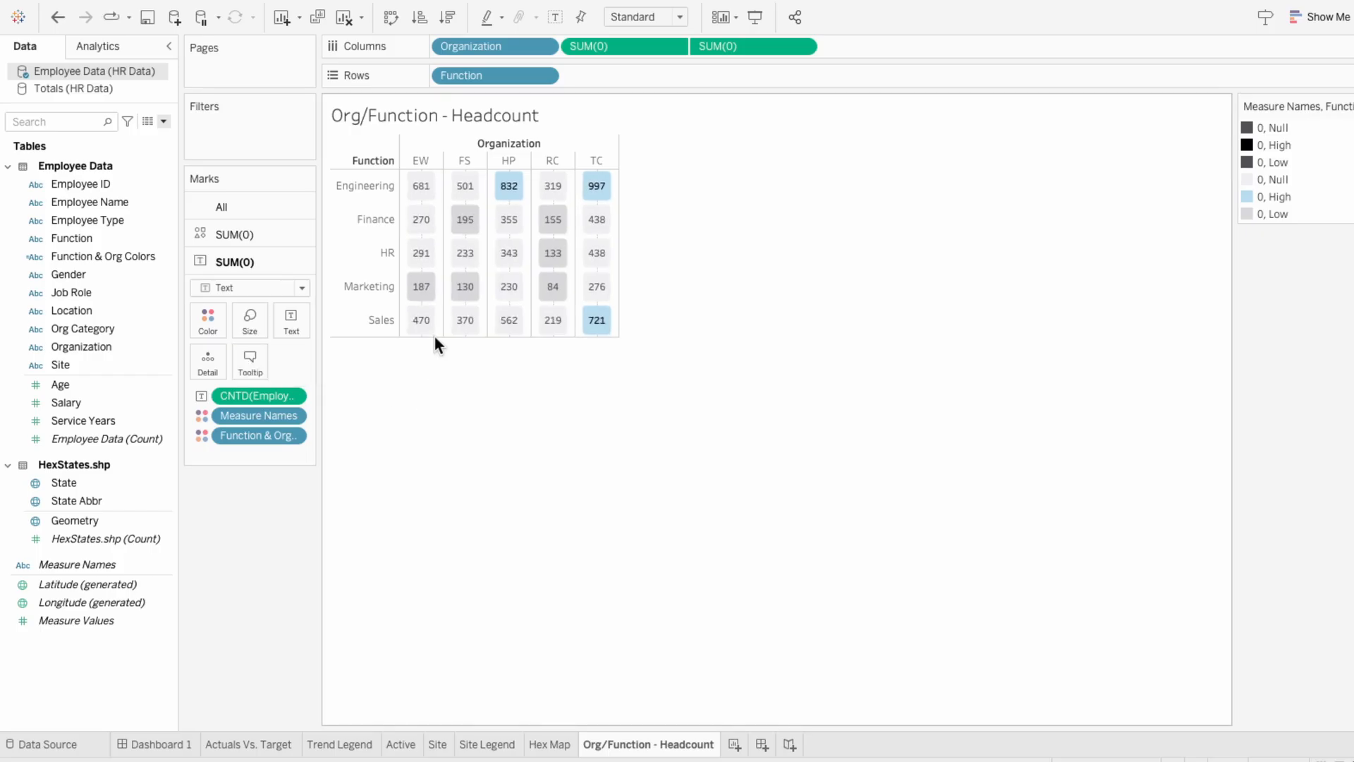
click(249, 236)
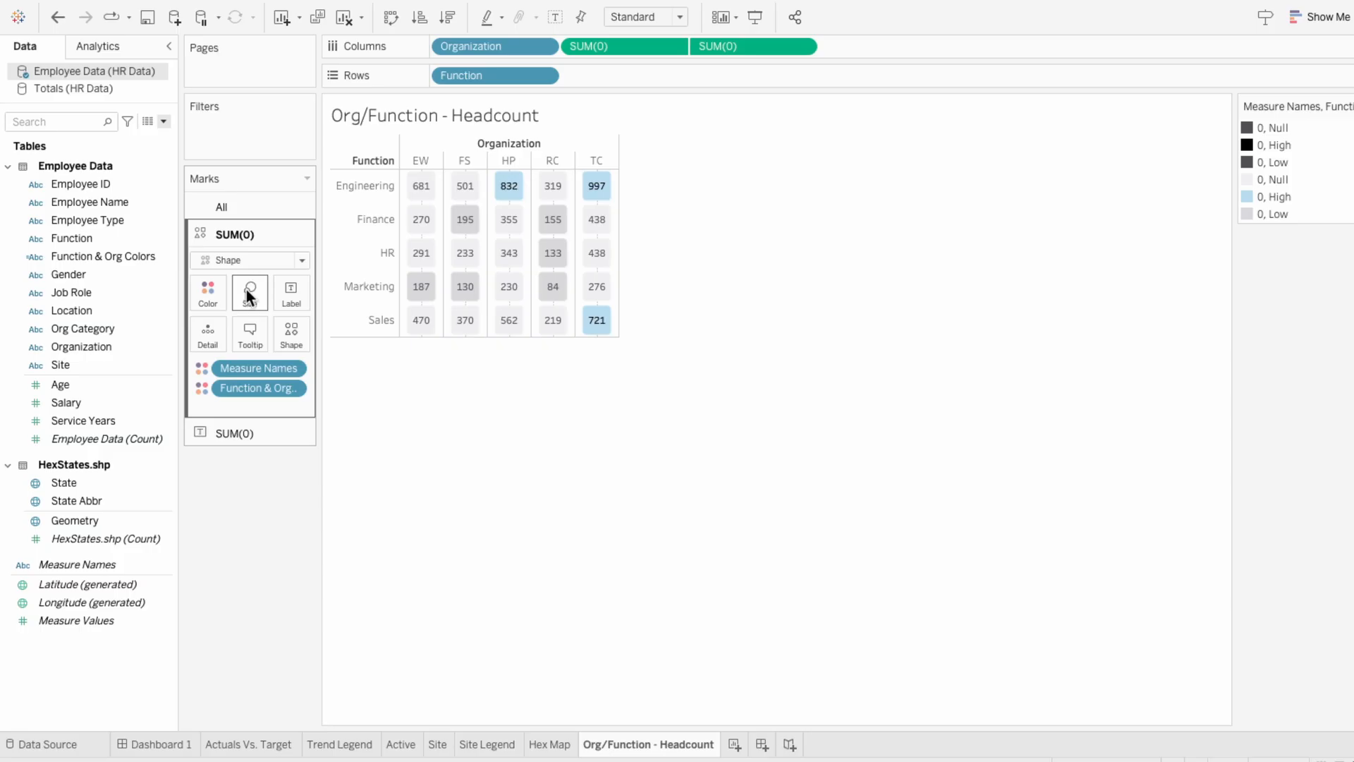
click(246, 289)
click(320, 332)
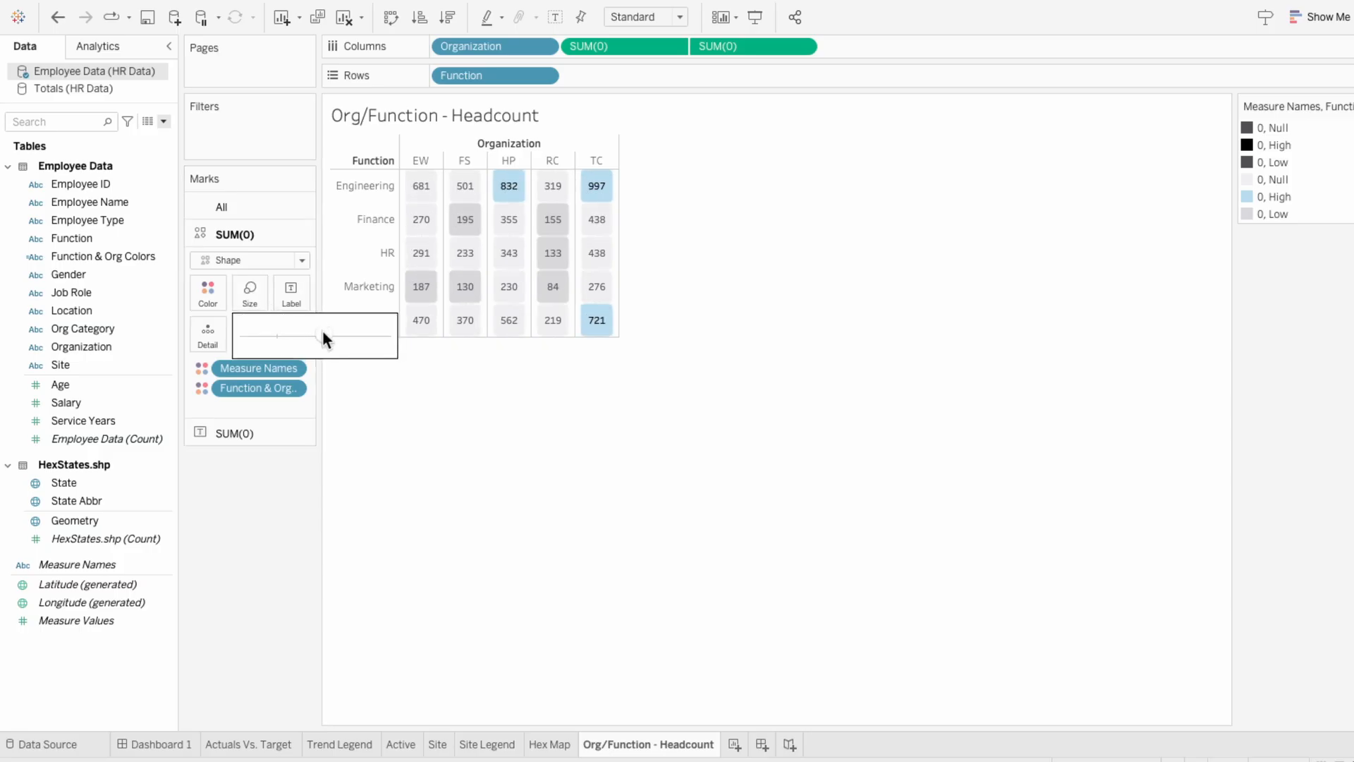
click(399, 421)
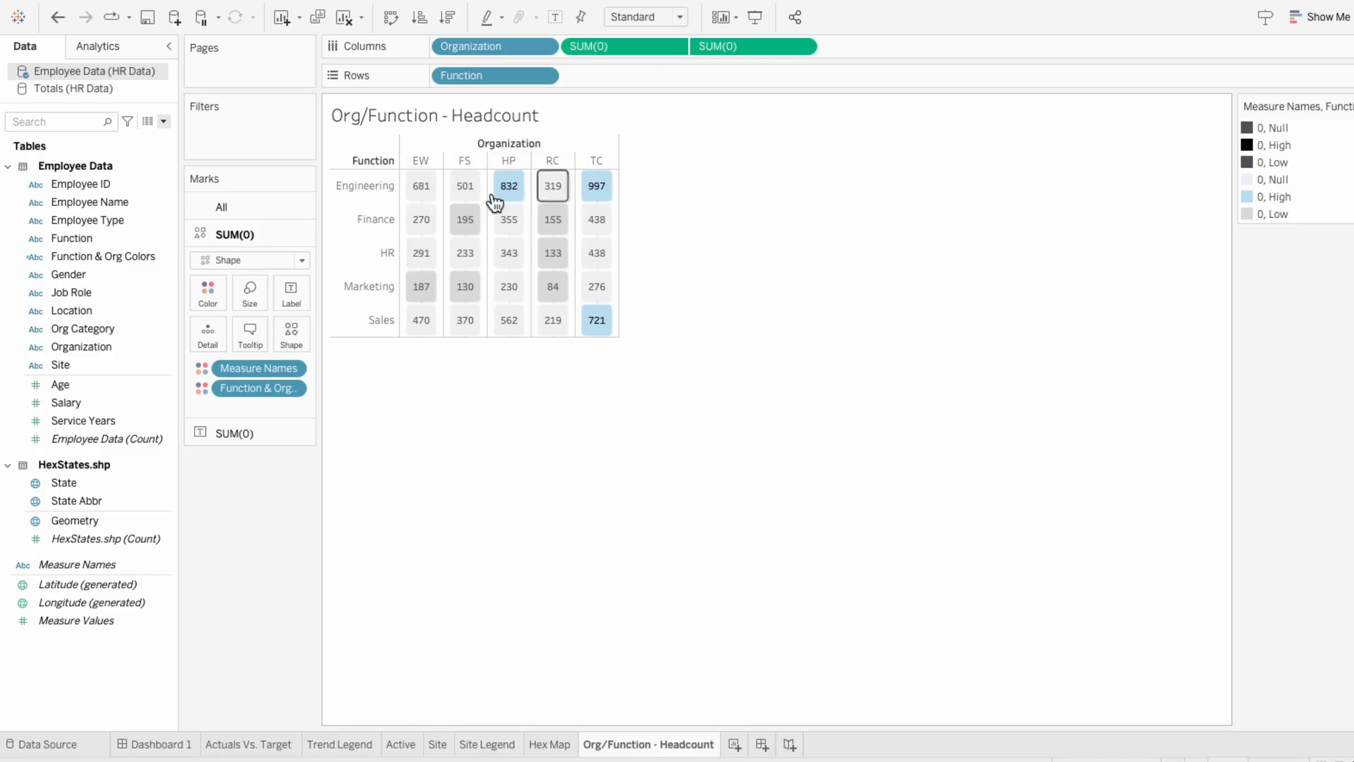
Step: Create a calculated field in the Employee Data source and name it Org %s
click(163, 122)
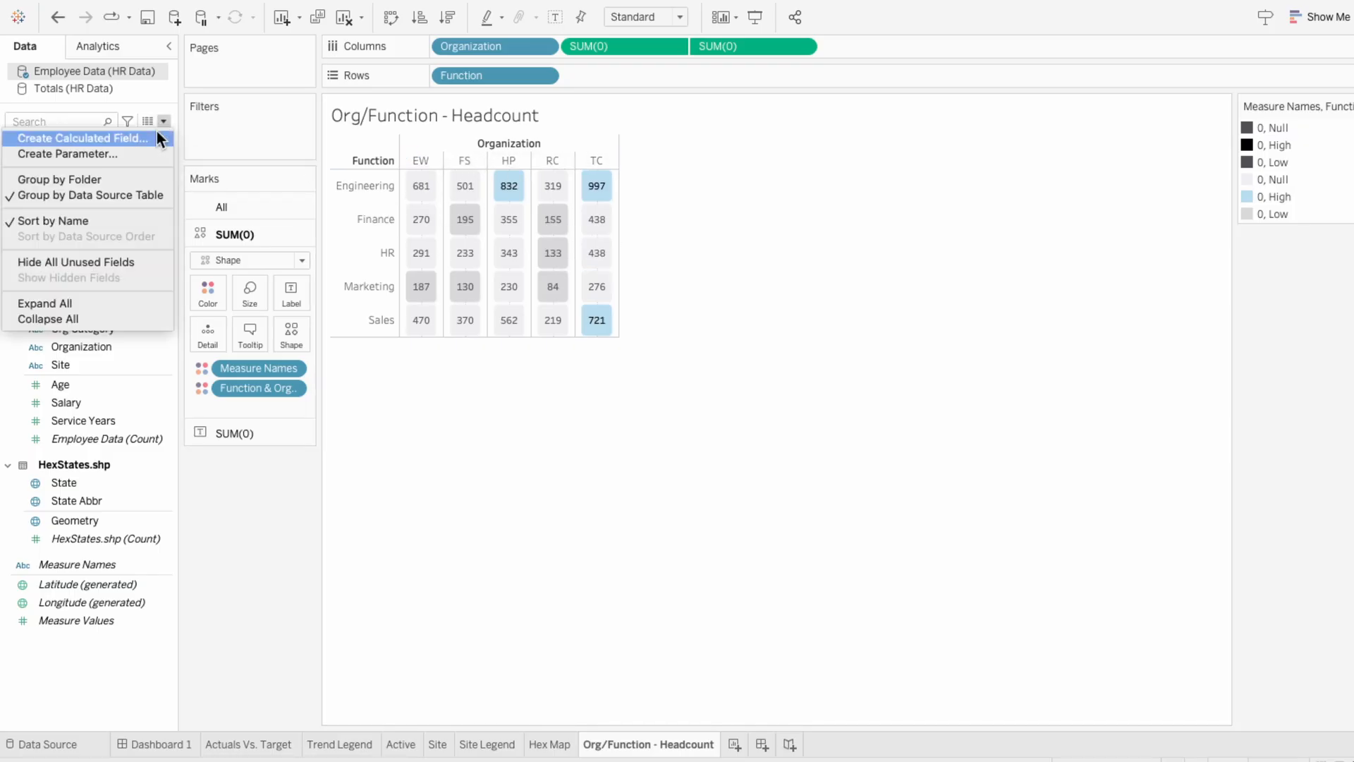
click(157, 134)
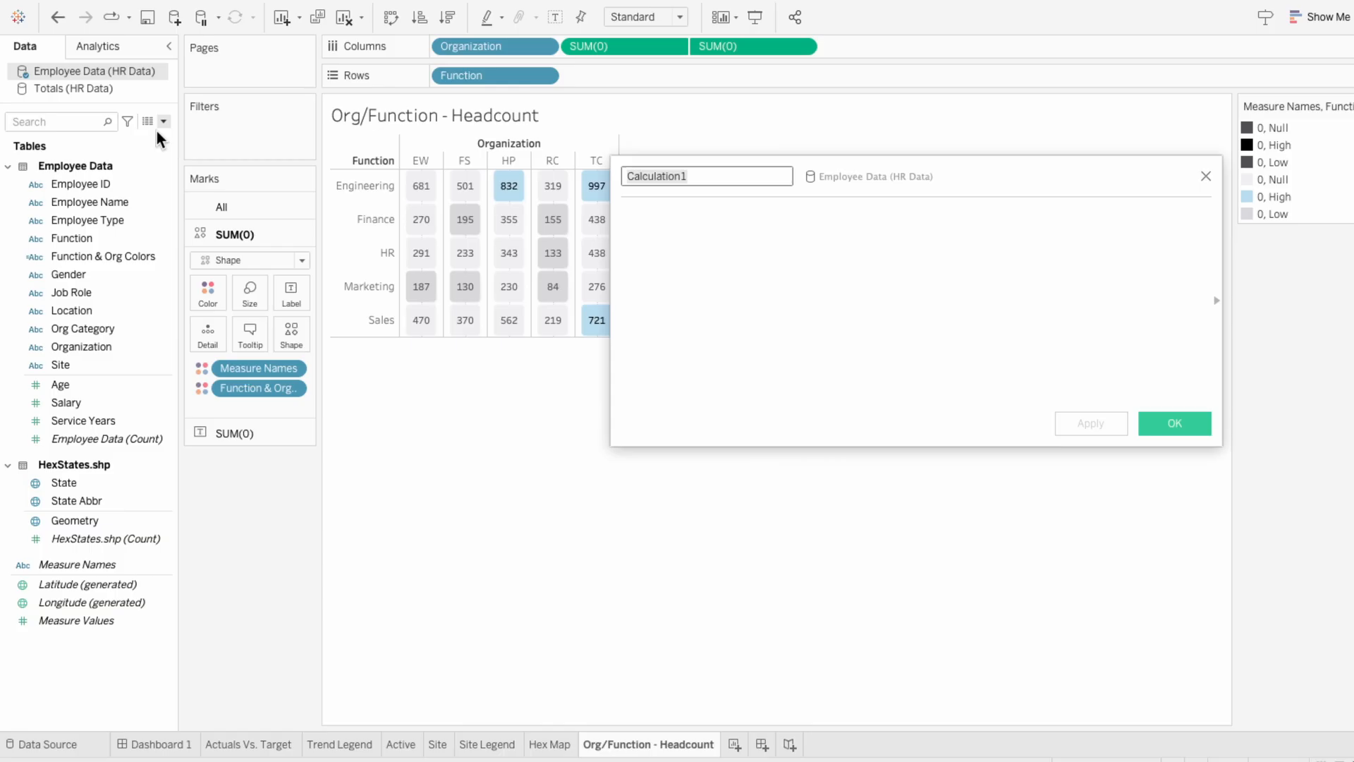
text(Org %s)
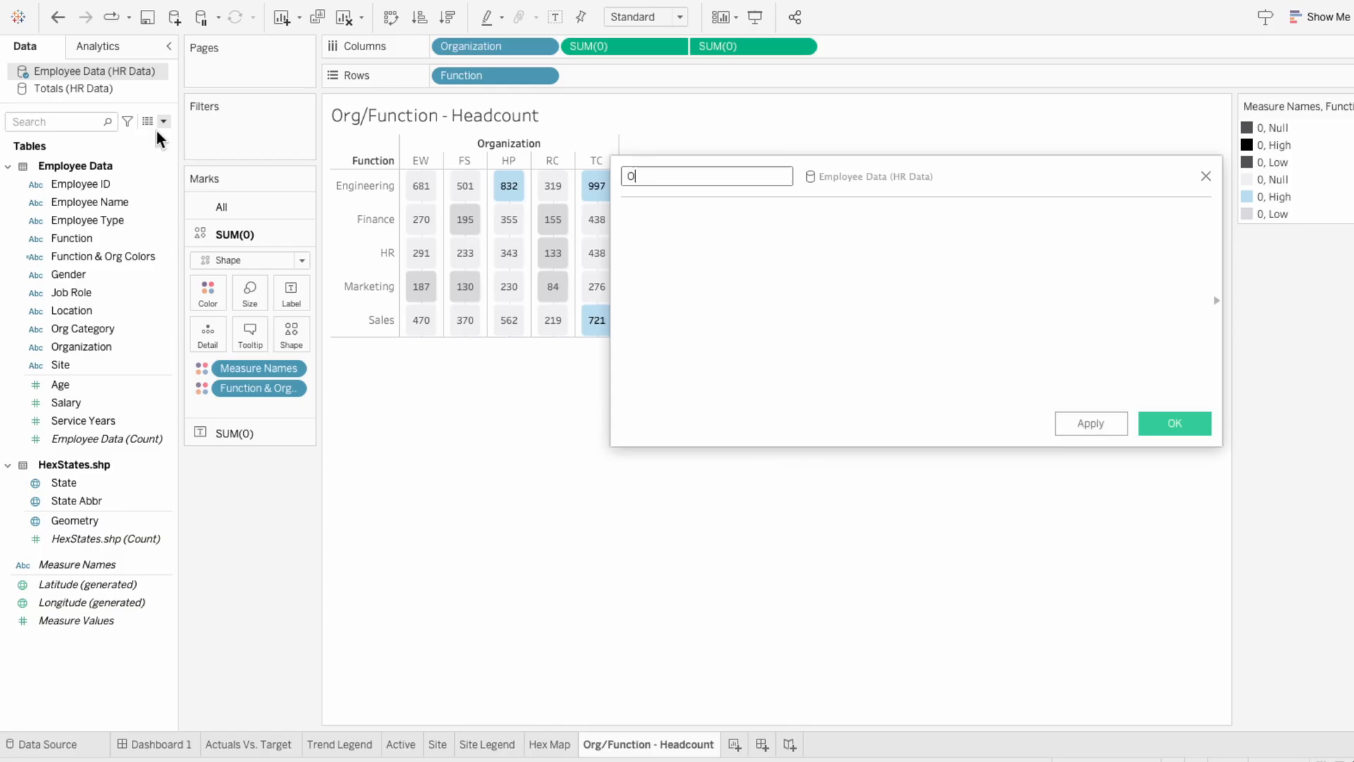
key(Tab)
Step: Enter the numerator {FIXED [Organization]: COUNTD([Employee ID])} followed by a division sign and a line break
text({FIXED org)
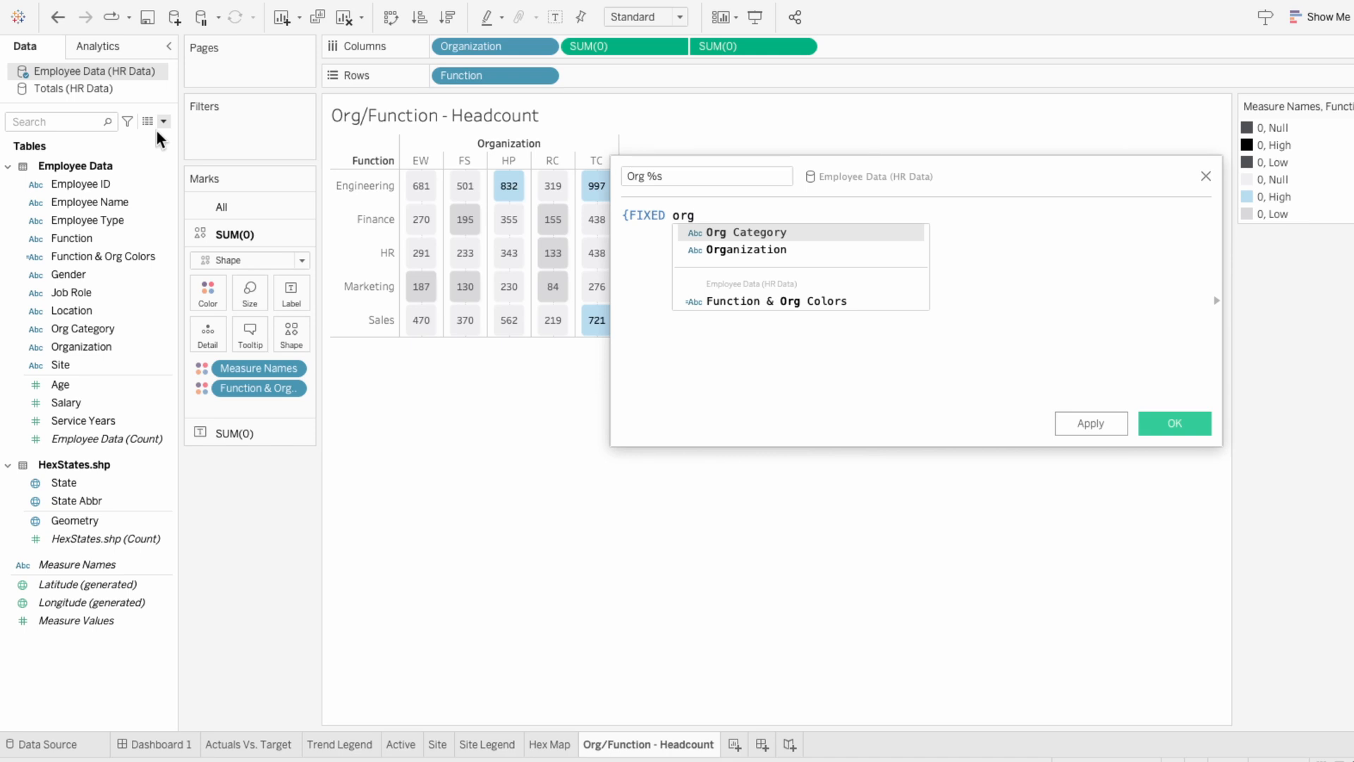
text(a)
key(Return)
text(: COUNTD)
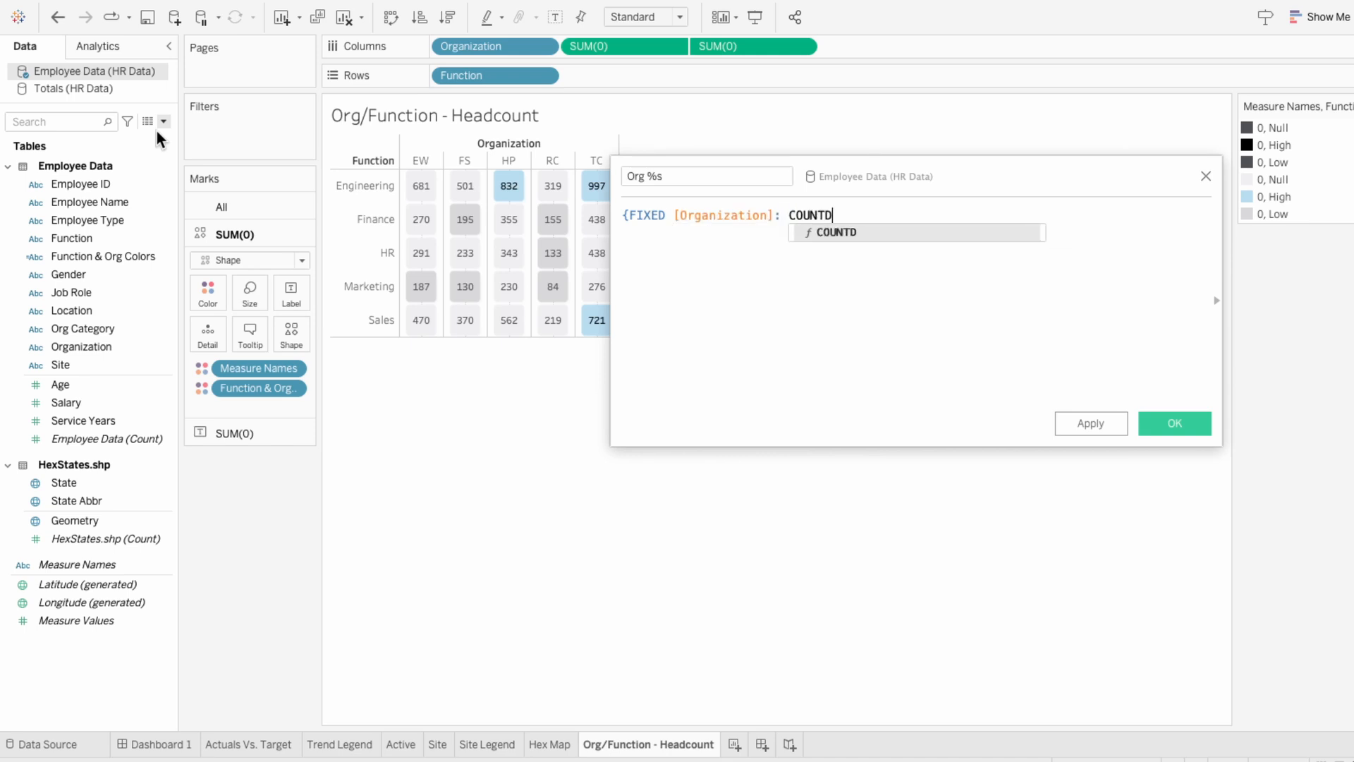
text((empl)
key(Down)
key(Return)
text()}/)
key(Return)
Step: Complete the division with the overall headcount expression {FIXED : COUNTD([Employee ID])}
text({FIXED )
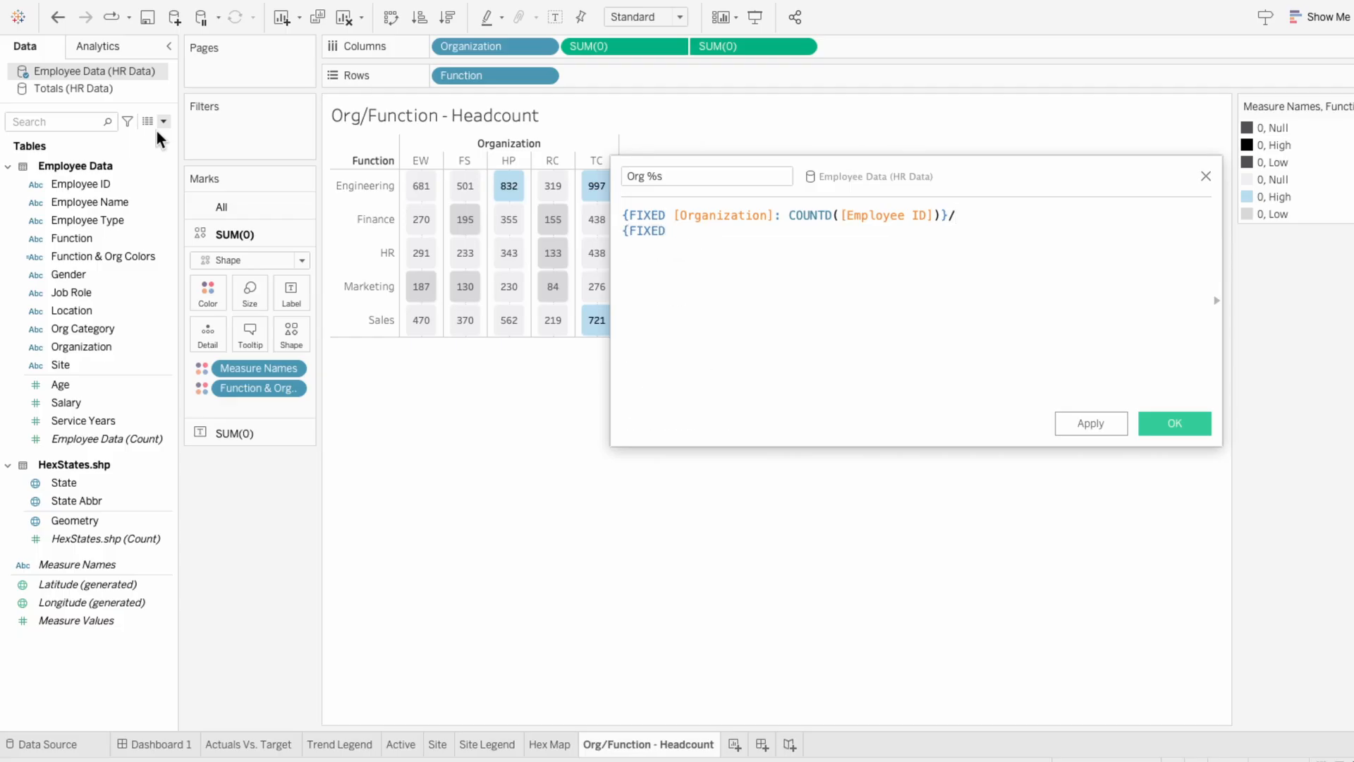
text(: COUNTD(em)
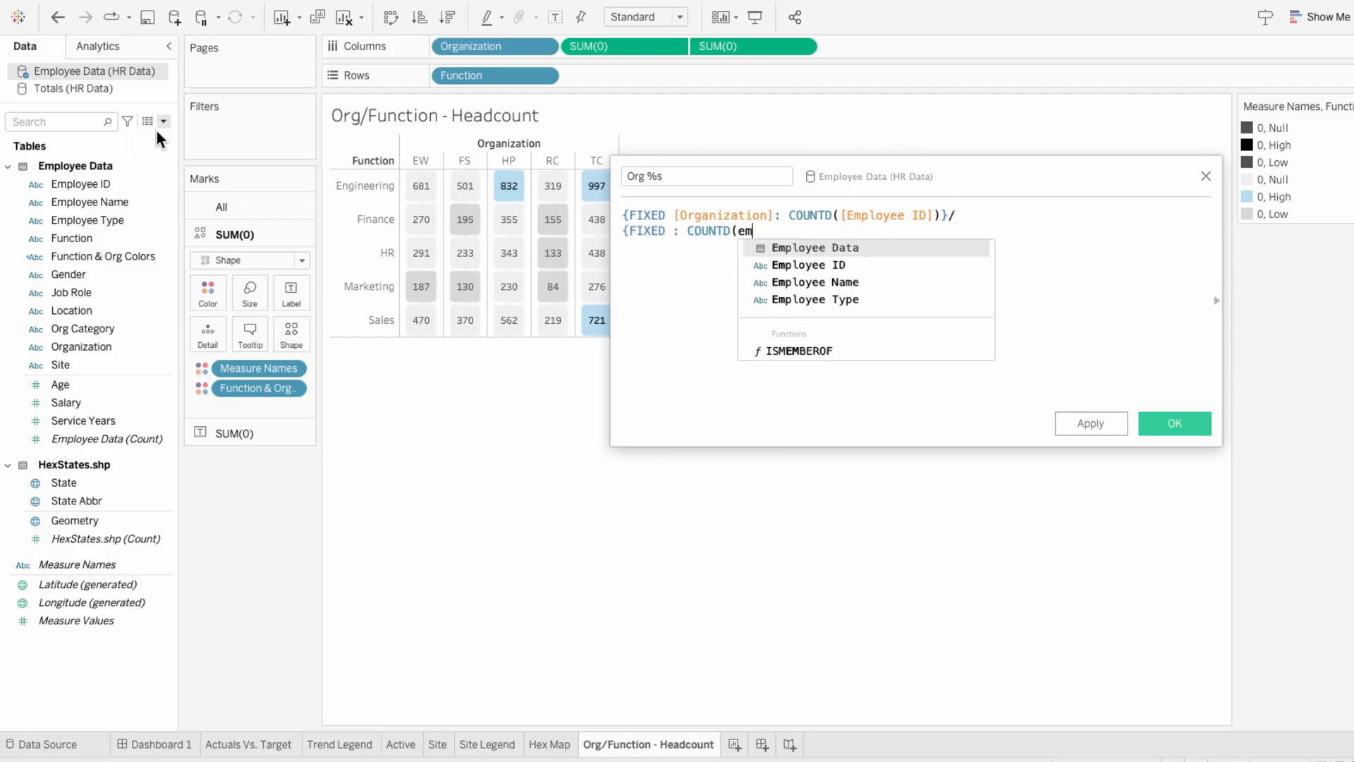
text(pl)
key(Down)
key(Return)
text()})
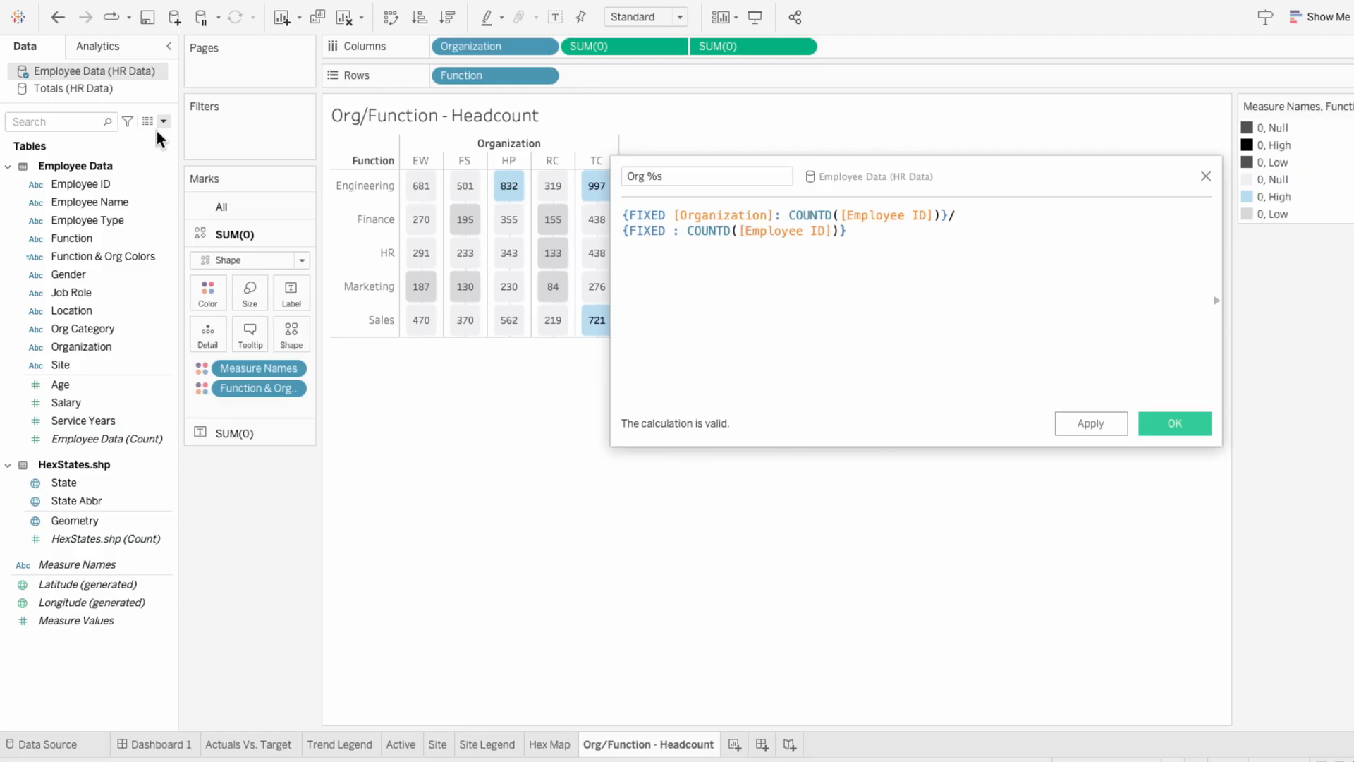
Step: Wrap the whole division in ROUND with 2 decimals and multiply the result by 100
key(ctrl+Home)
text(ROUND()
key(ctrl+End)
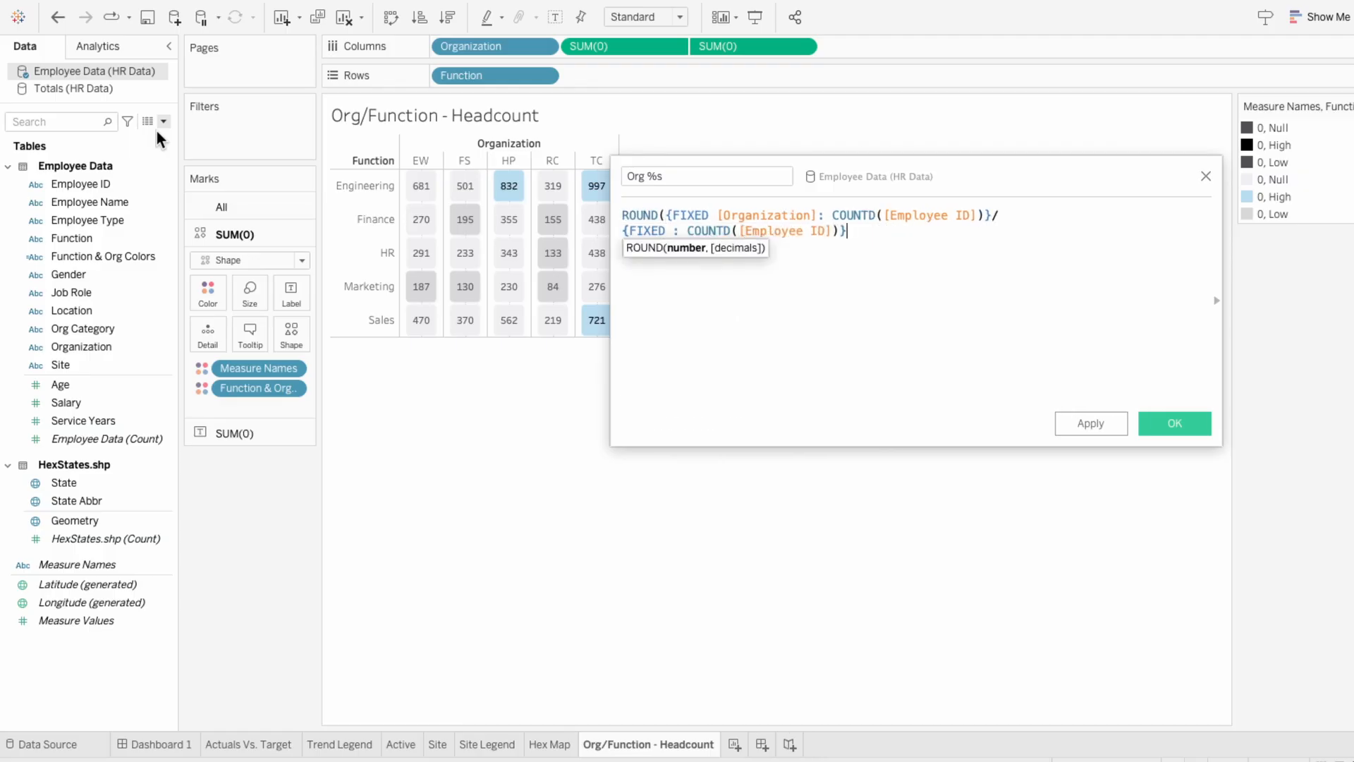
text(, 2))
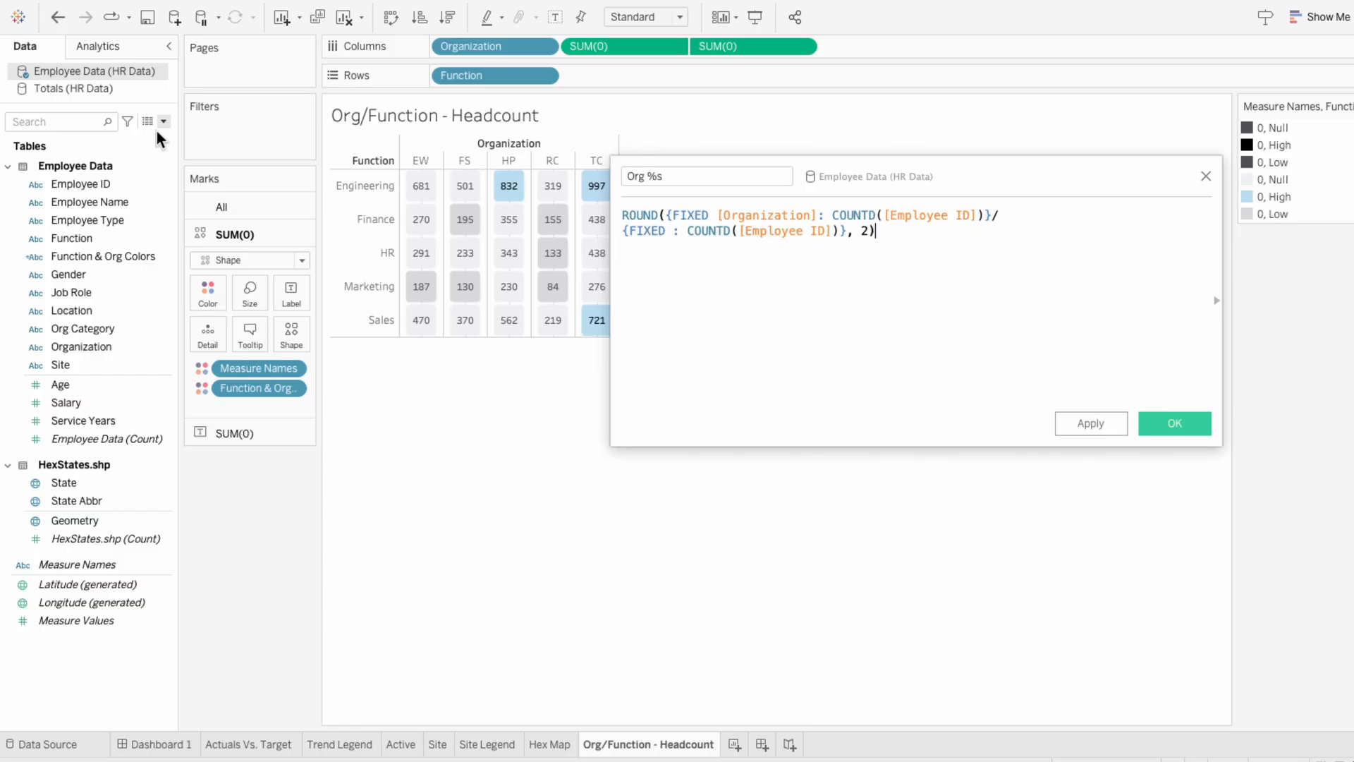
text(*100)
Step: Convert the rounded value to text with STR, append + "%", and save the calculation
key(ctrl+Home)
text(STR()
key(ctrl+End)
text())
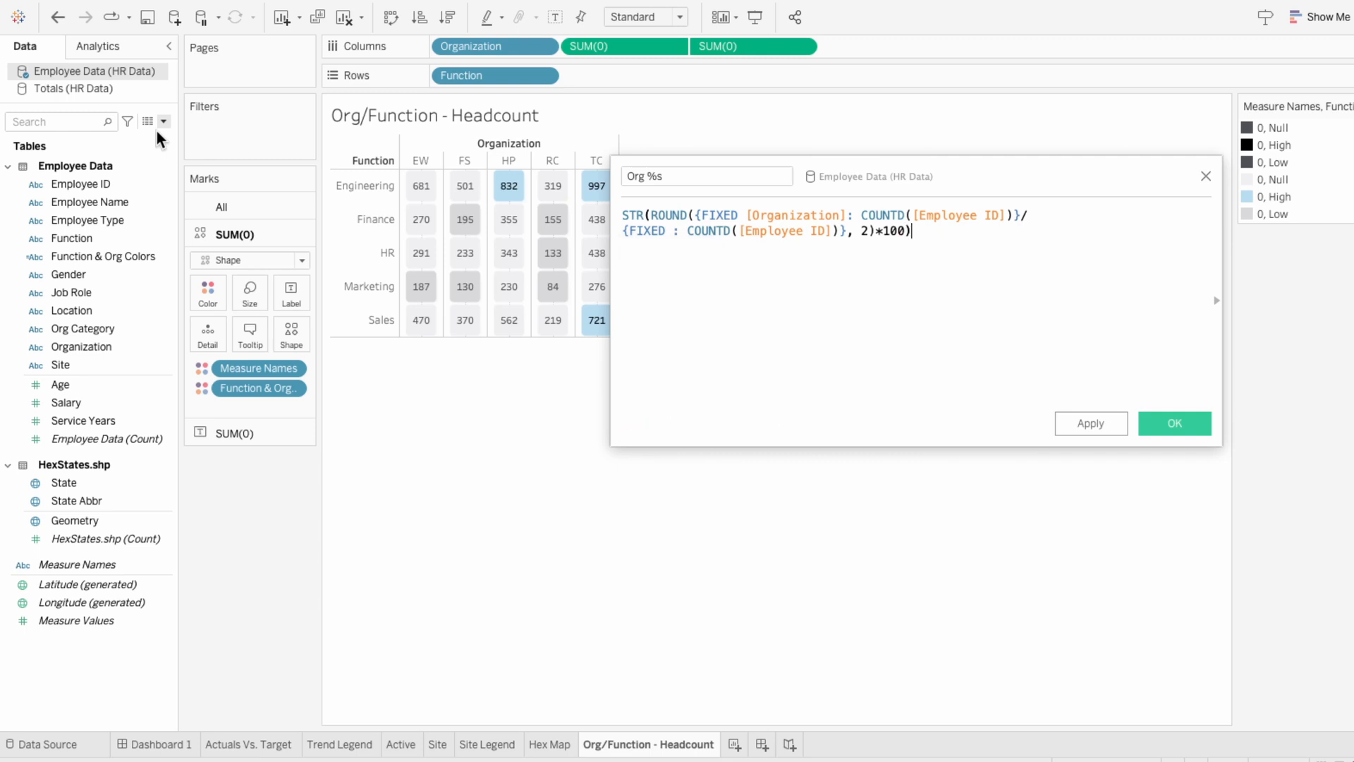
text( + "%")
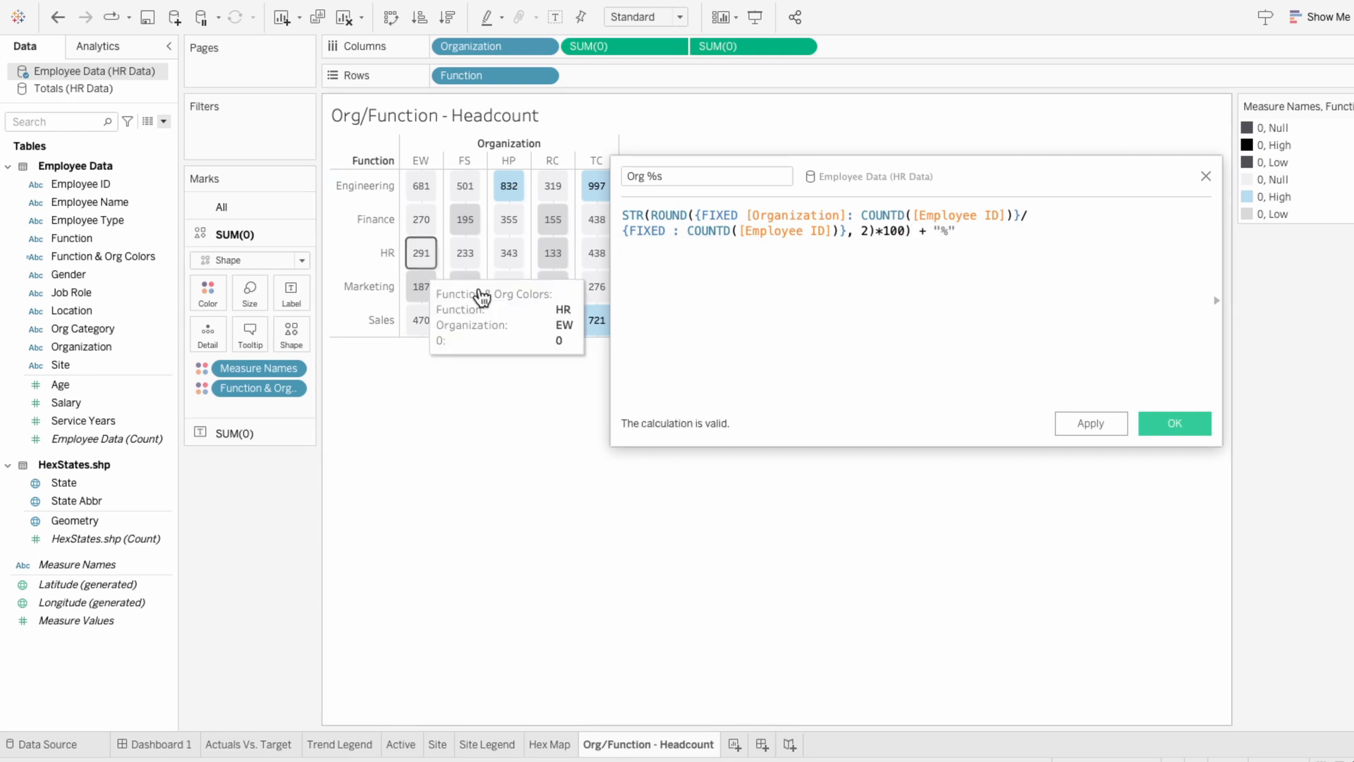
click(1163, 423)
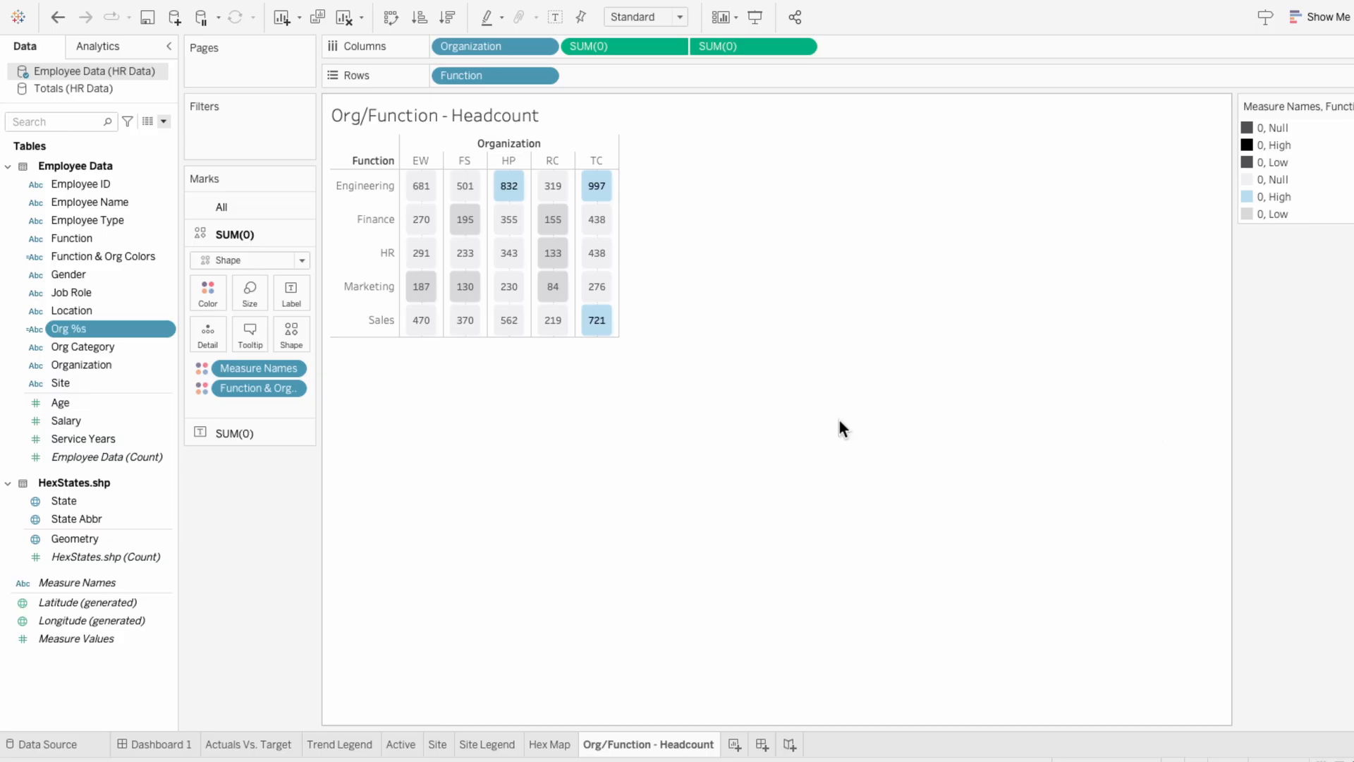
Step: Add Org %s to Columns directly after Organization, and place Org Category ahead of Organization
drag(90, 329, 556, 46)
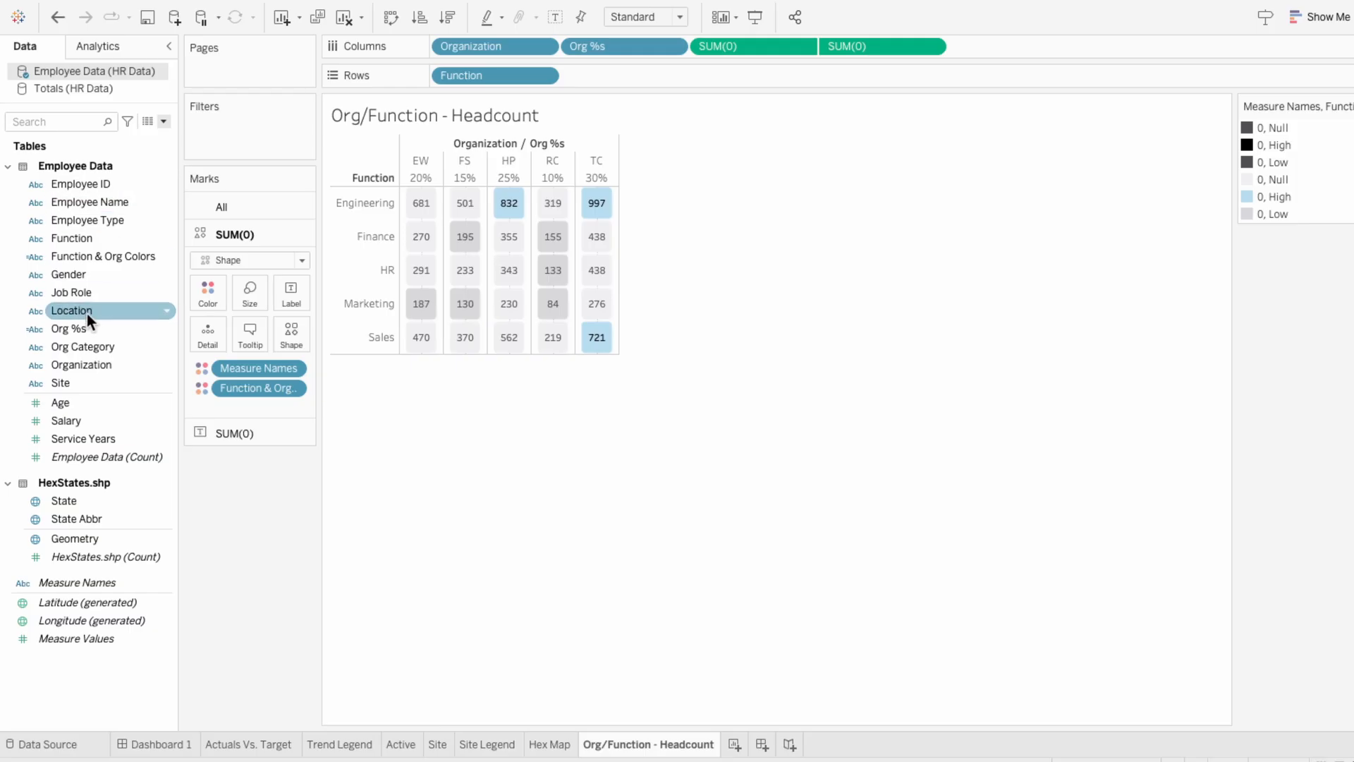
drag(83, 347, 446, 50)
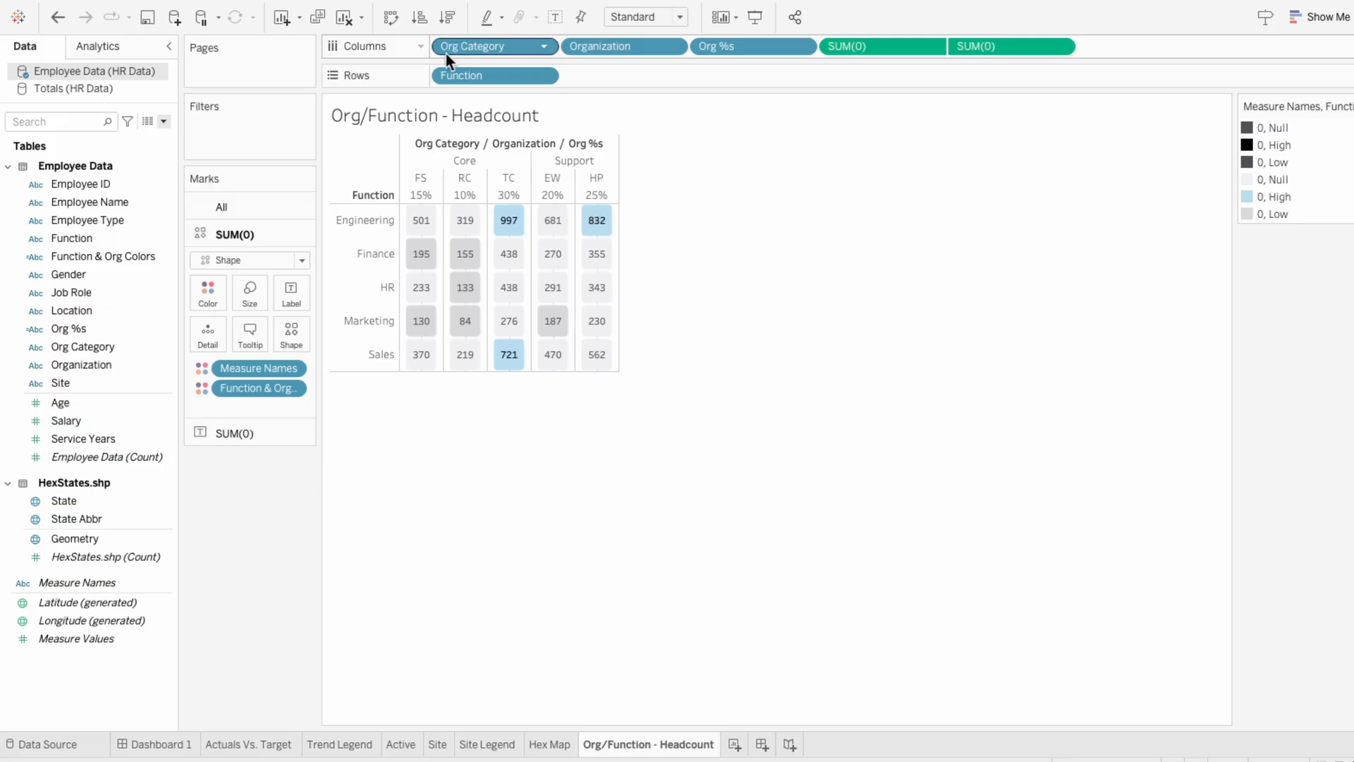
Step: Hide the Org Category header row and the field labels for columns in the headcount view
right_click(483, 159)
click(514, 257)
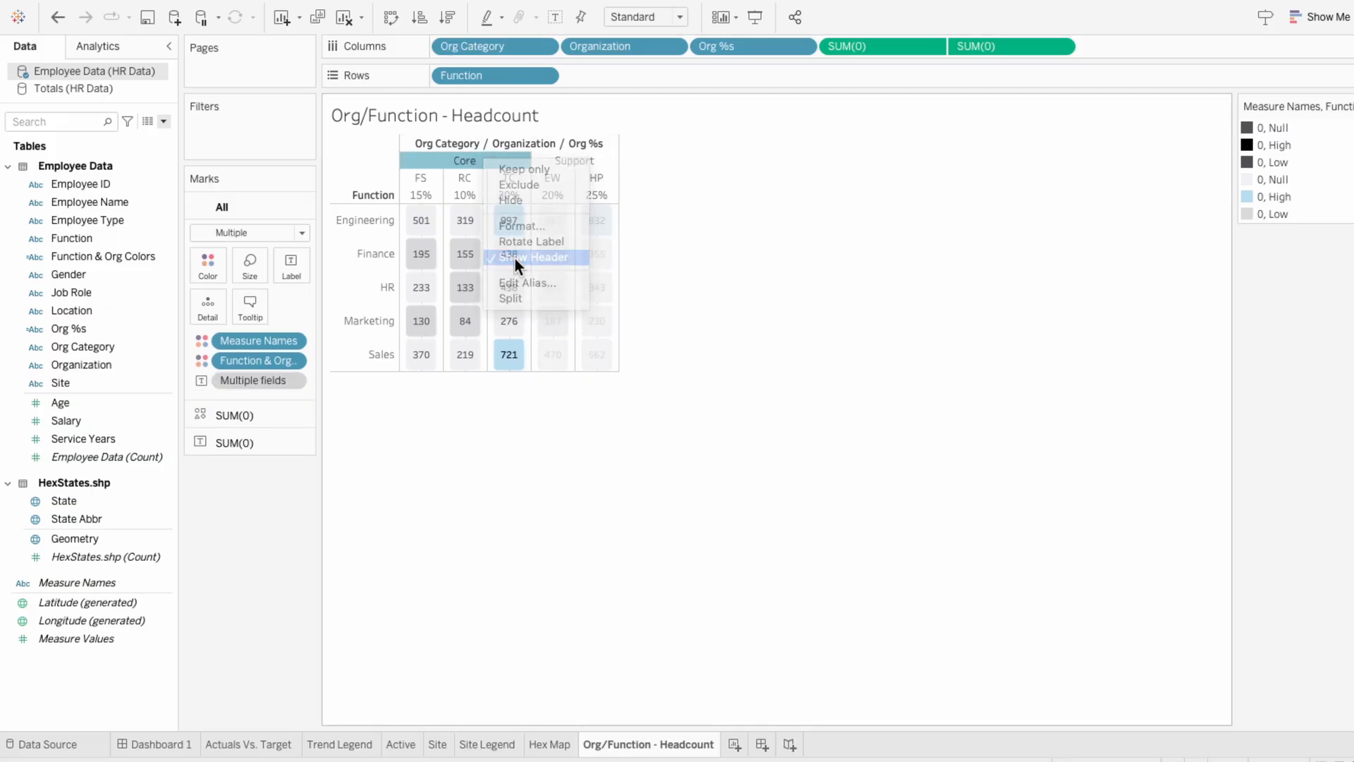
right_click(497, 139)
click(522, 207)
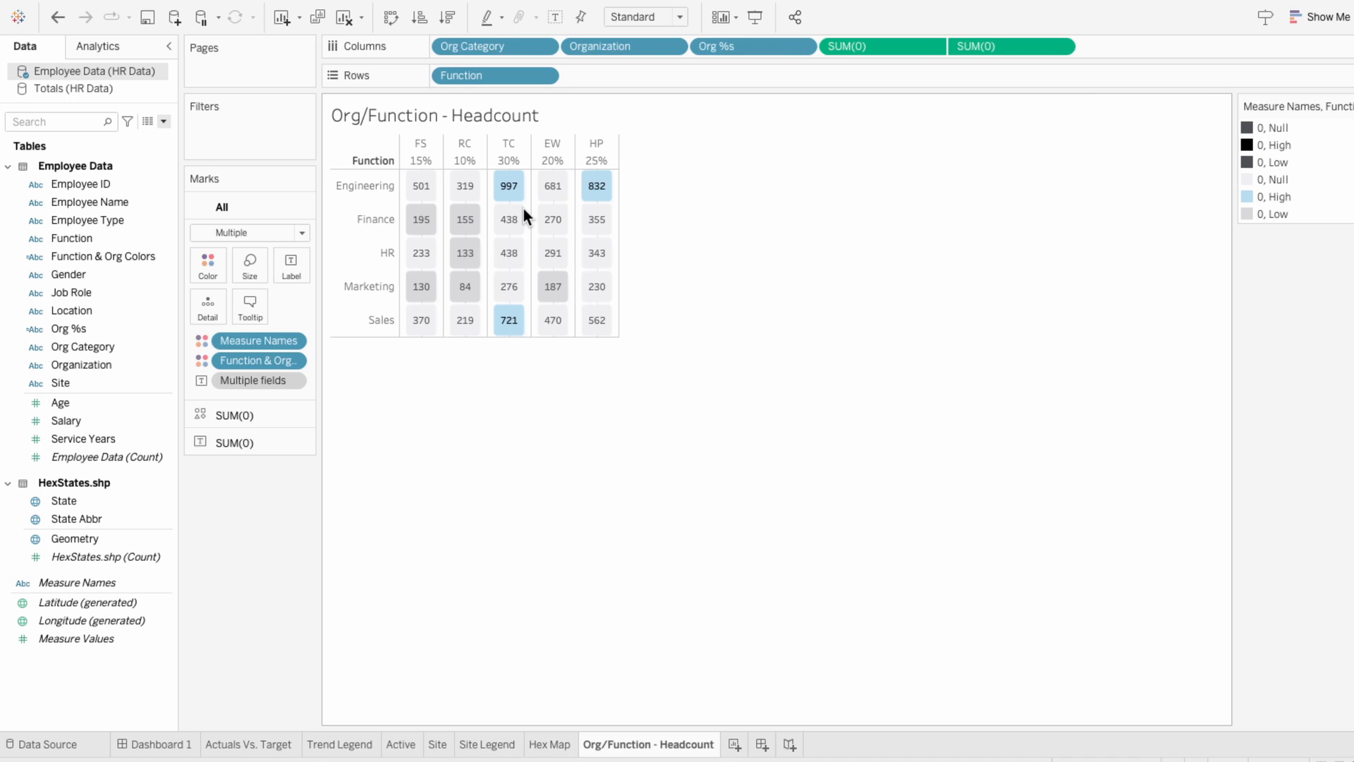
mouse_move(525, 210)
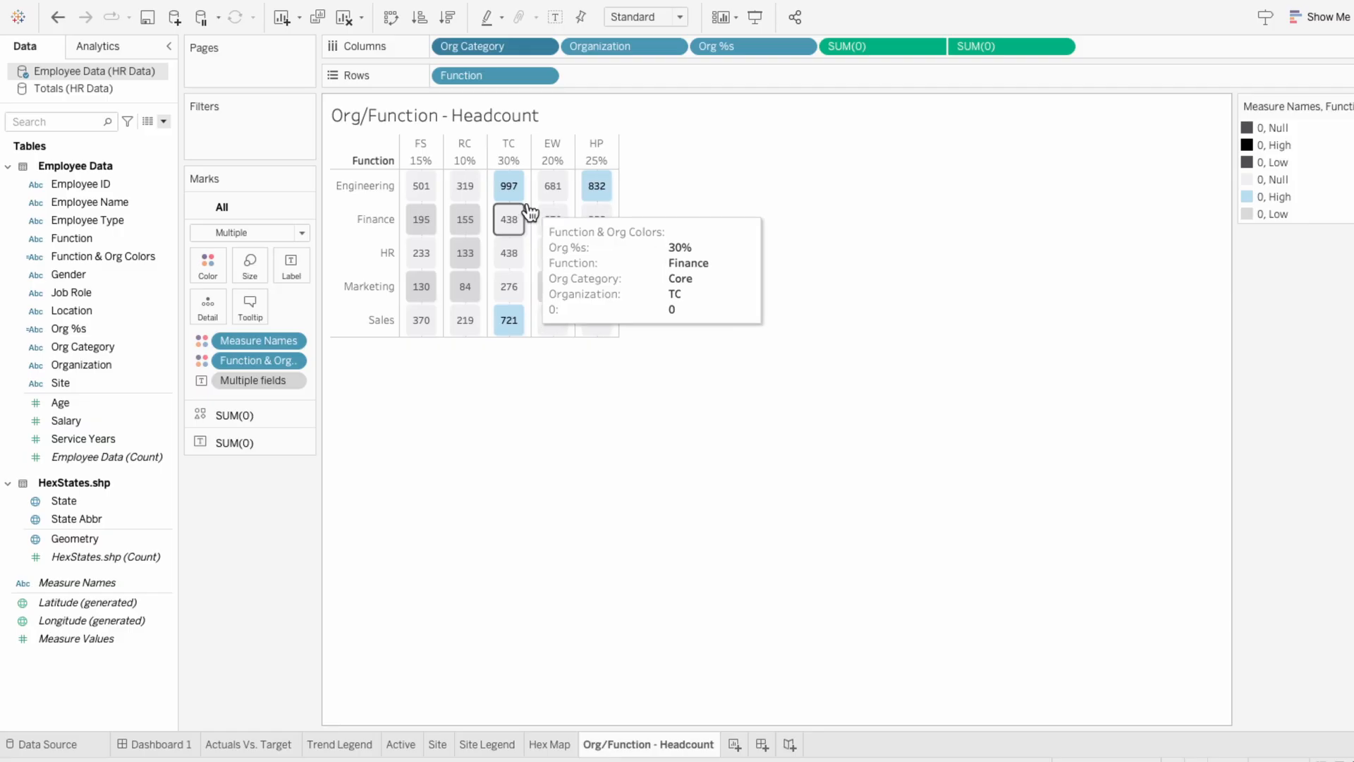
Step: Duplicate the Org %s calculated field and rename the copy as Function + %
right_click(125, 327)
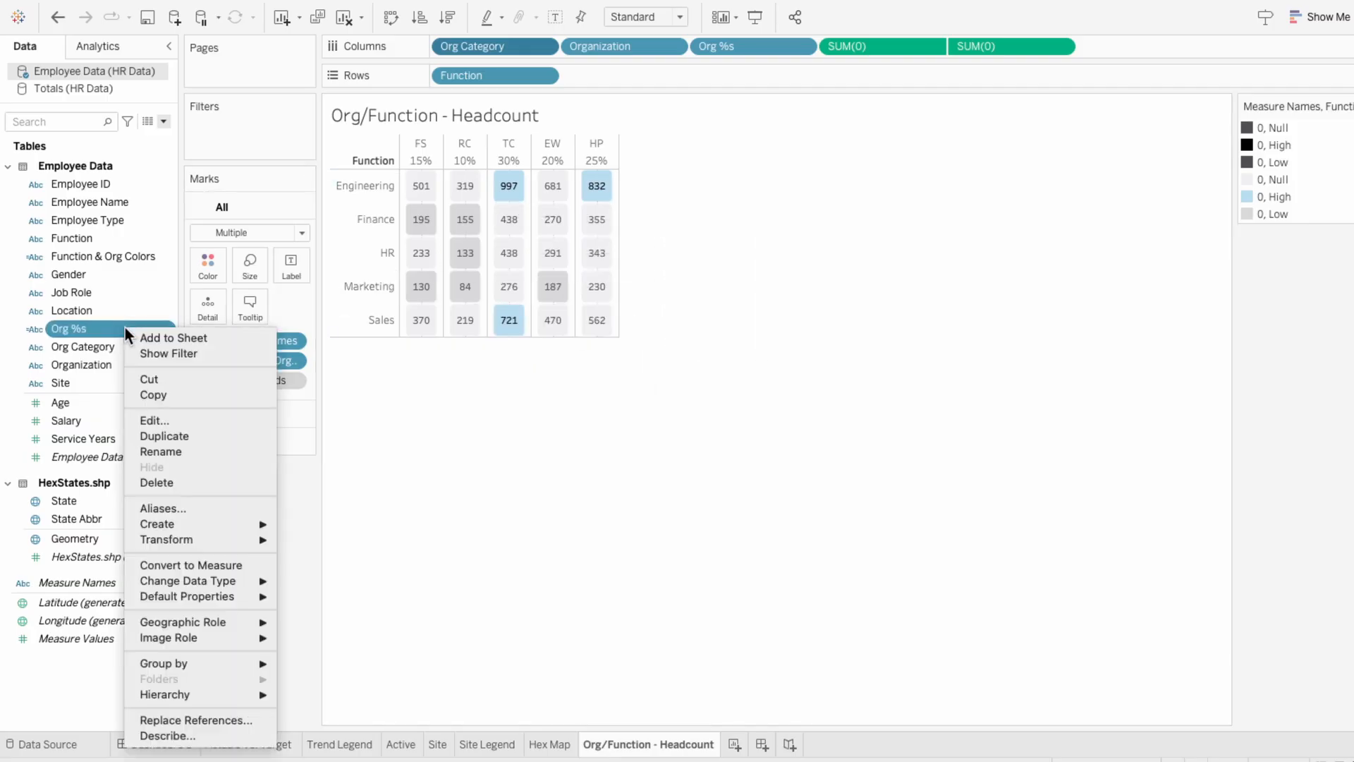
click(149, 436)
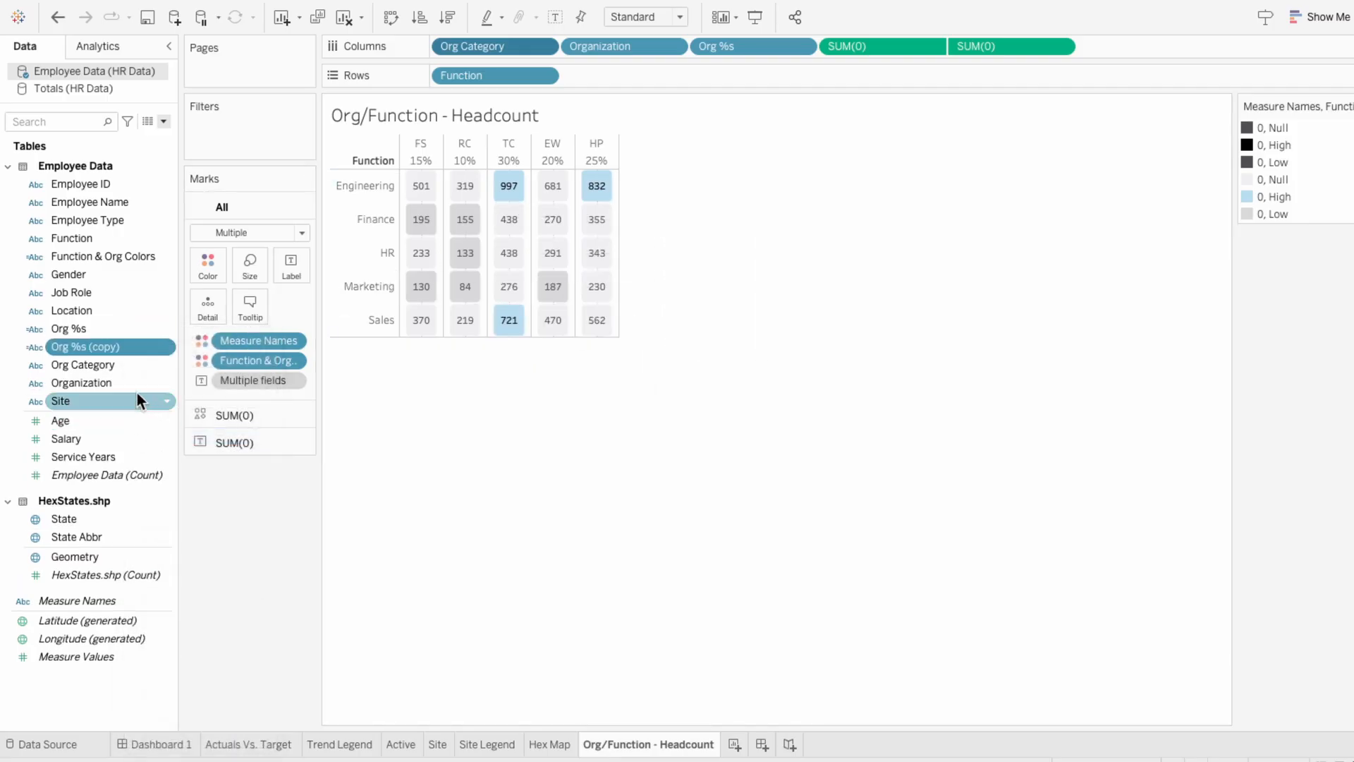
right_click(125, 347)
click(169, 96)
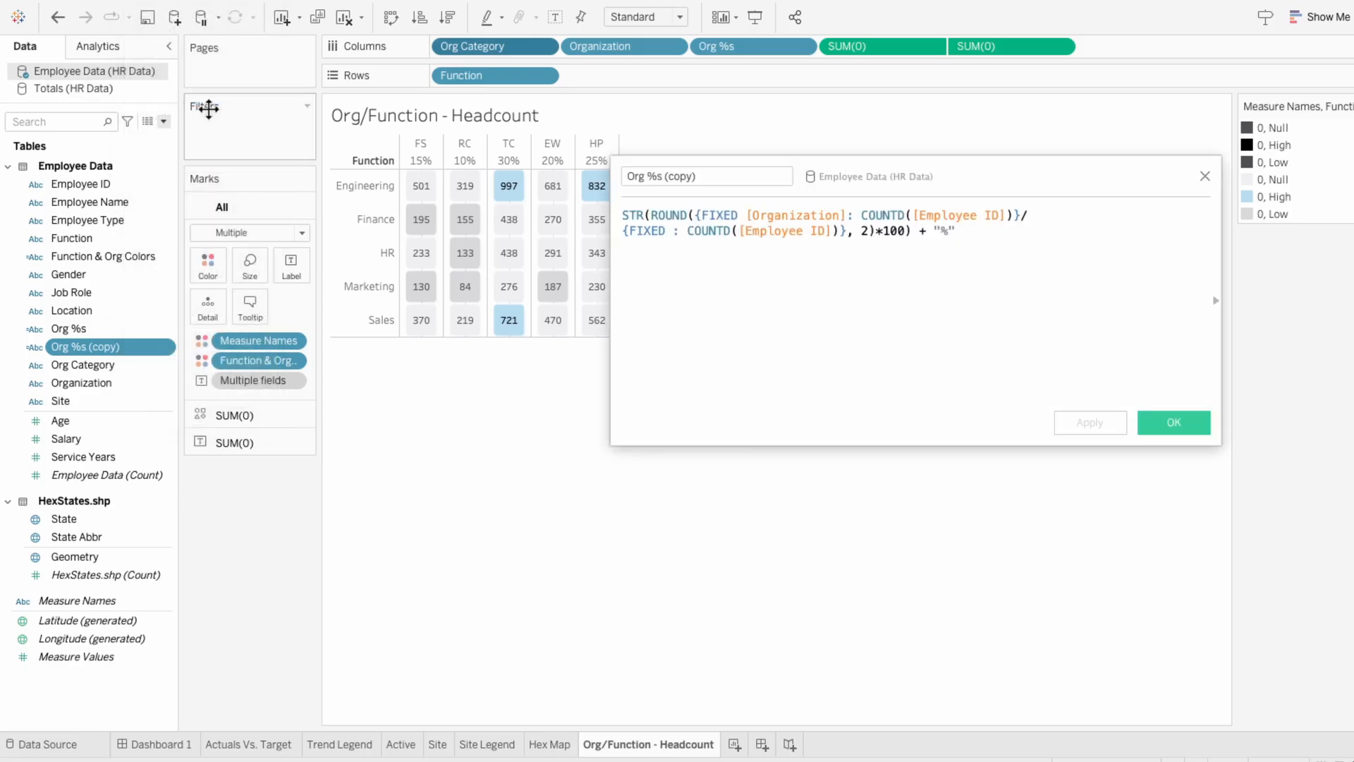
drag(723, 174, 623, 170)
text(Function + %)
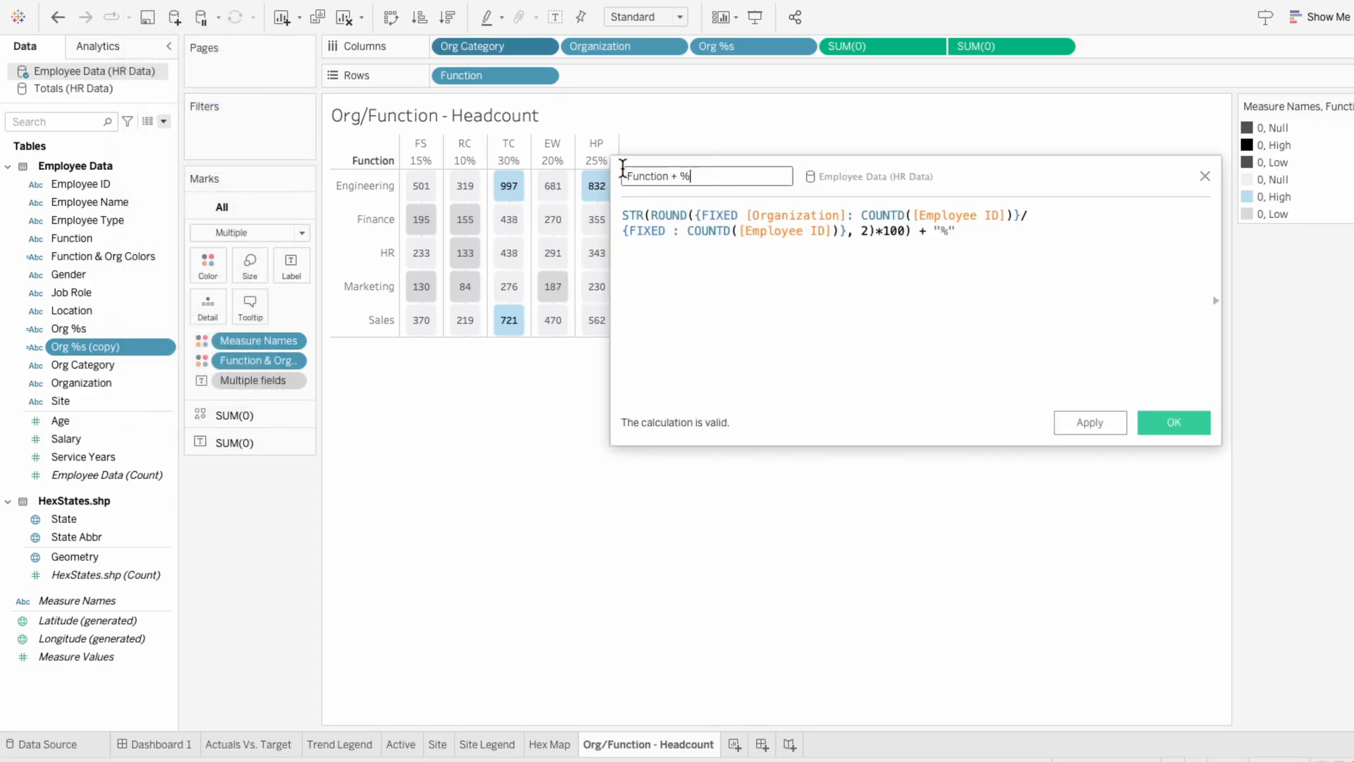
Step: Replace Organization with Function in the first FIXED expression of the Function + % calculation
double_click(757, 216)
text(func)
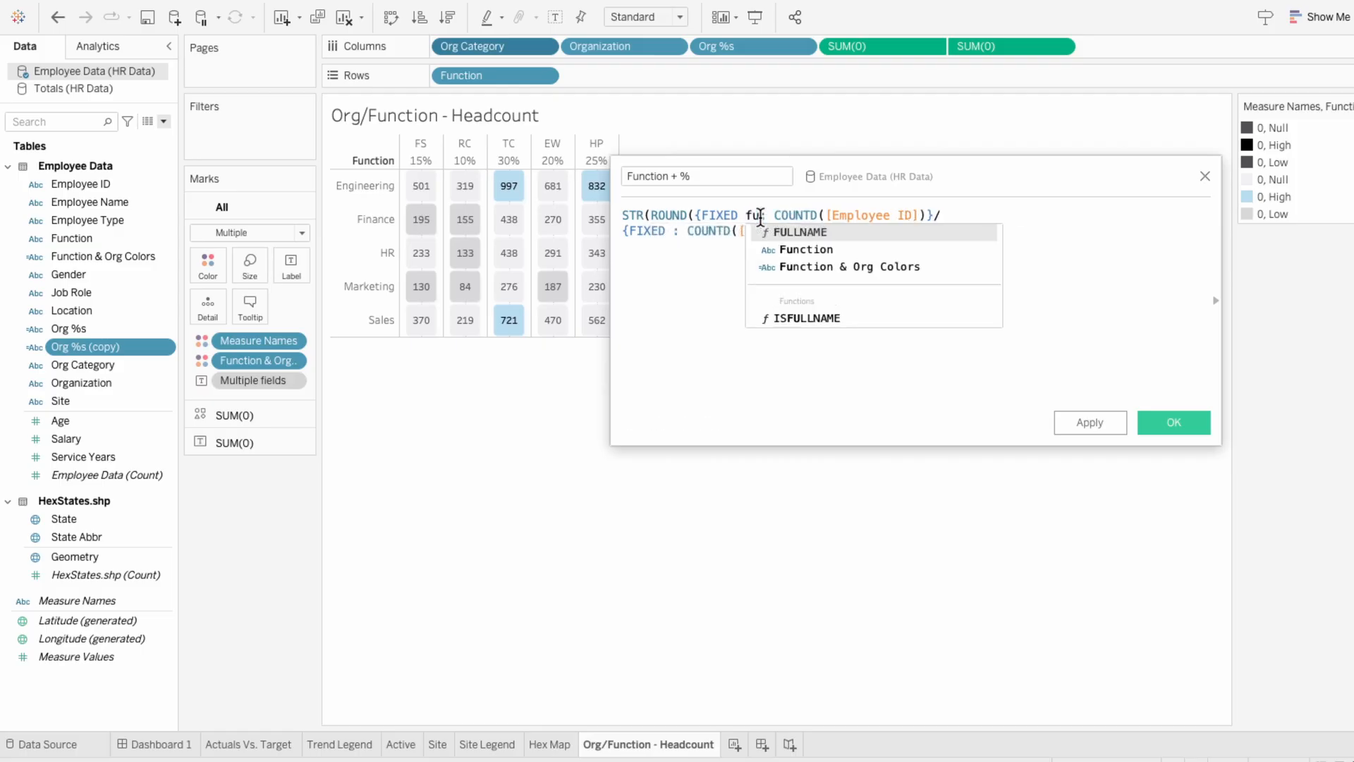
click(794, 233)
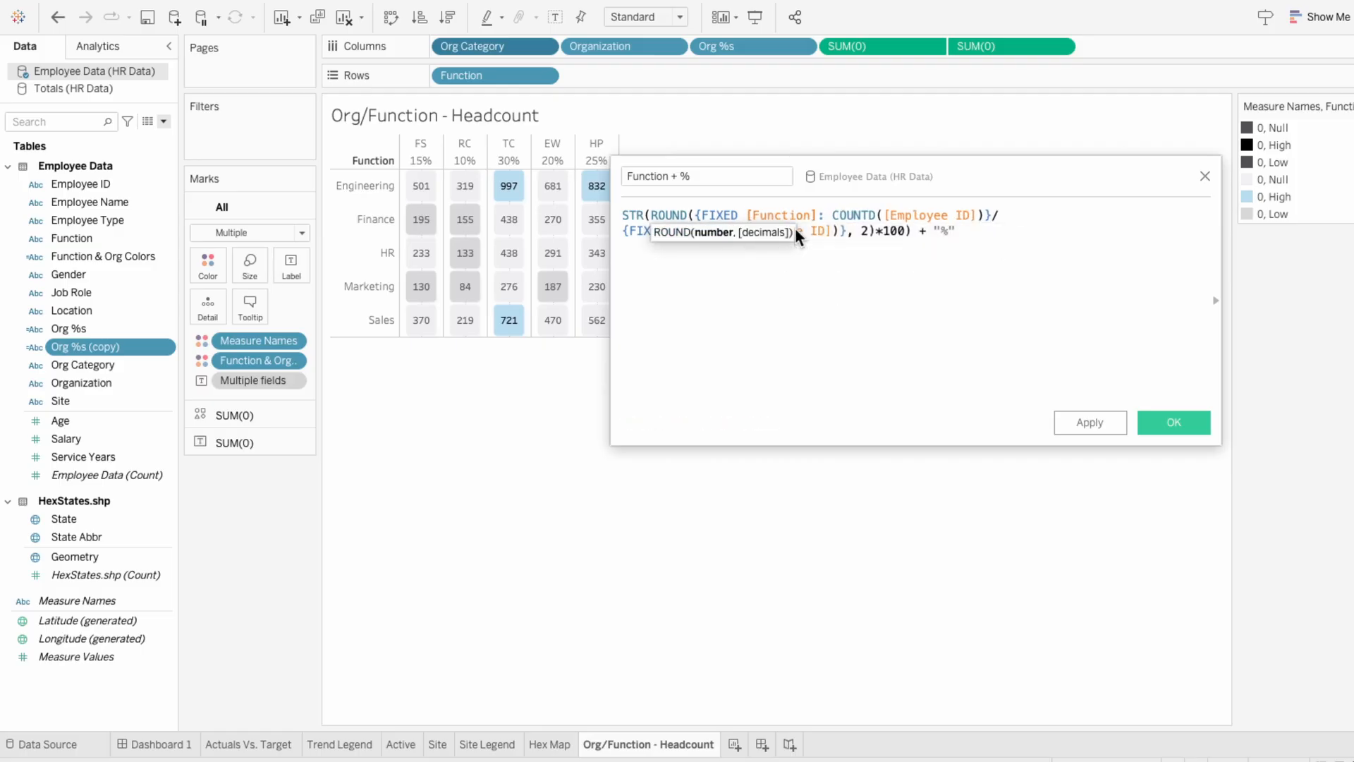
Step: Prepend [Function] + " - " + on a new line above the STR expression and save the calculation
click(623, 213)
key(Return)
key(Up)
text([Function] )
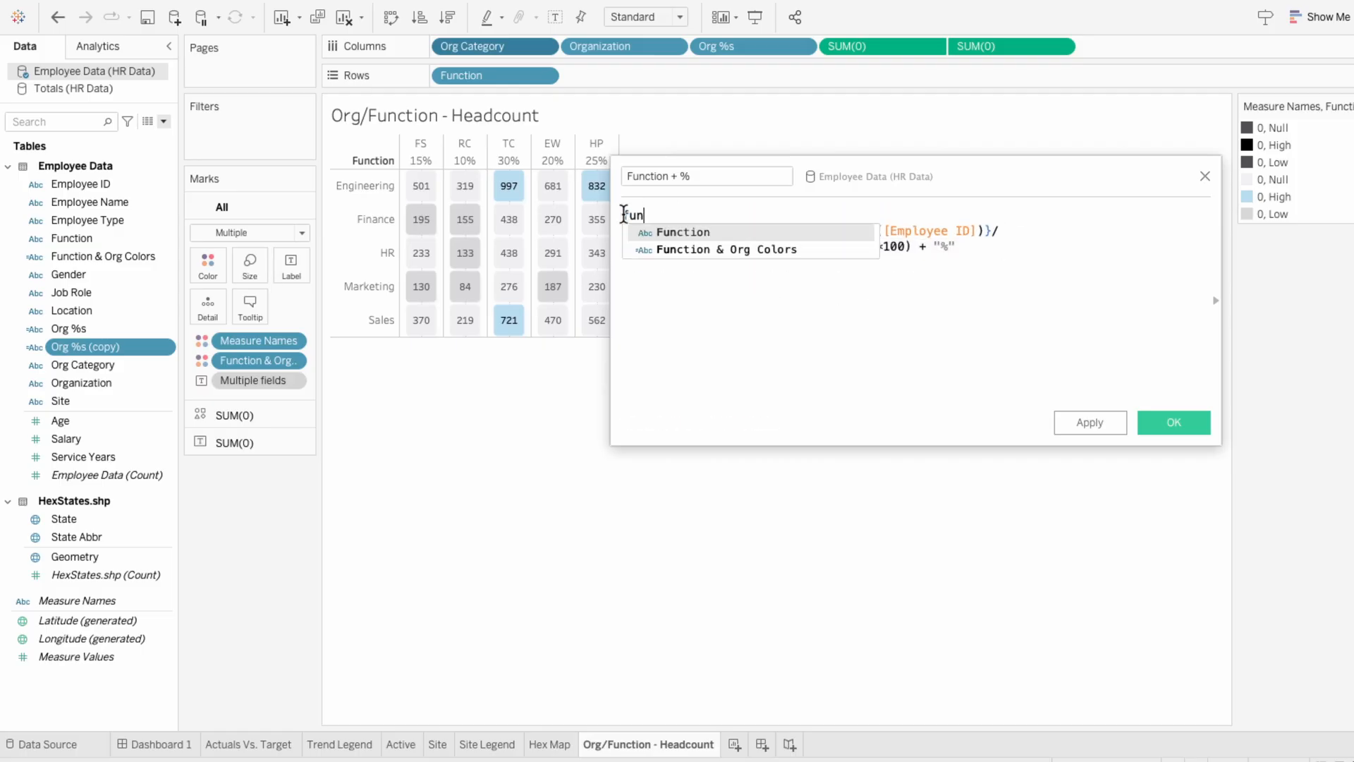
text(+)
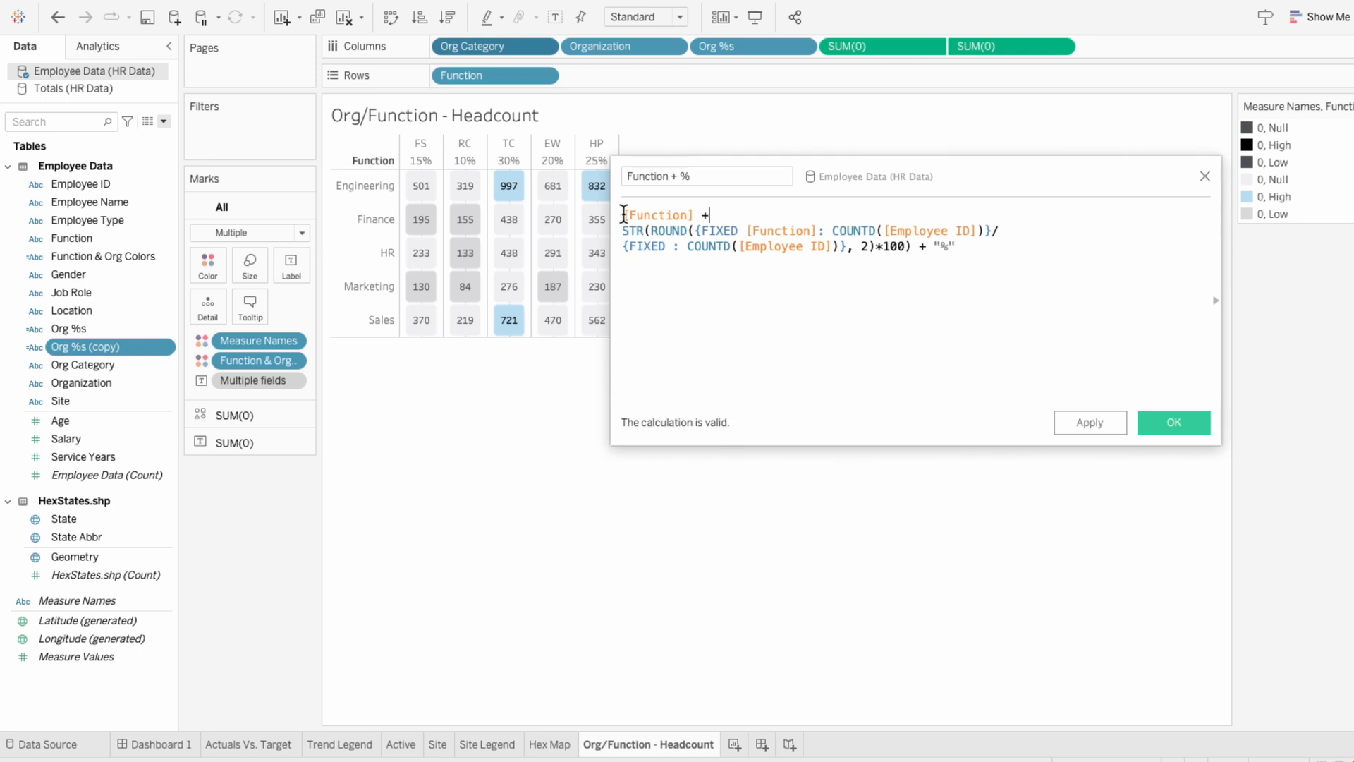
text( " -)
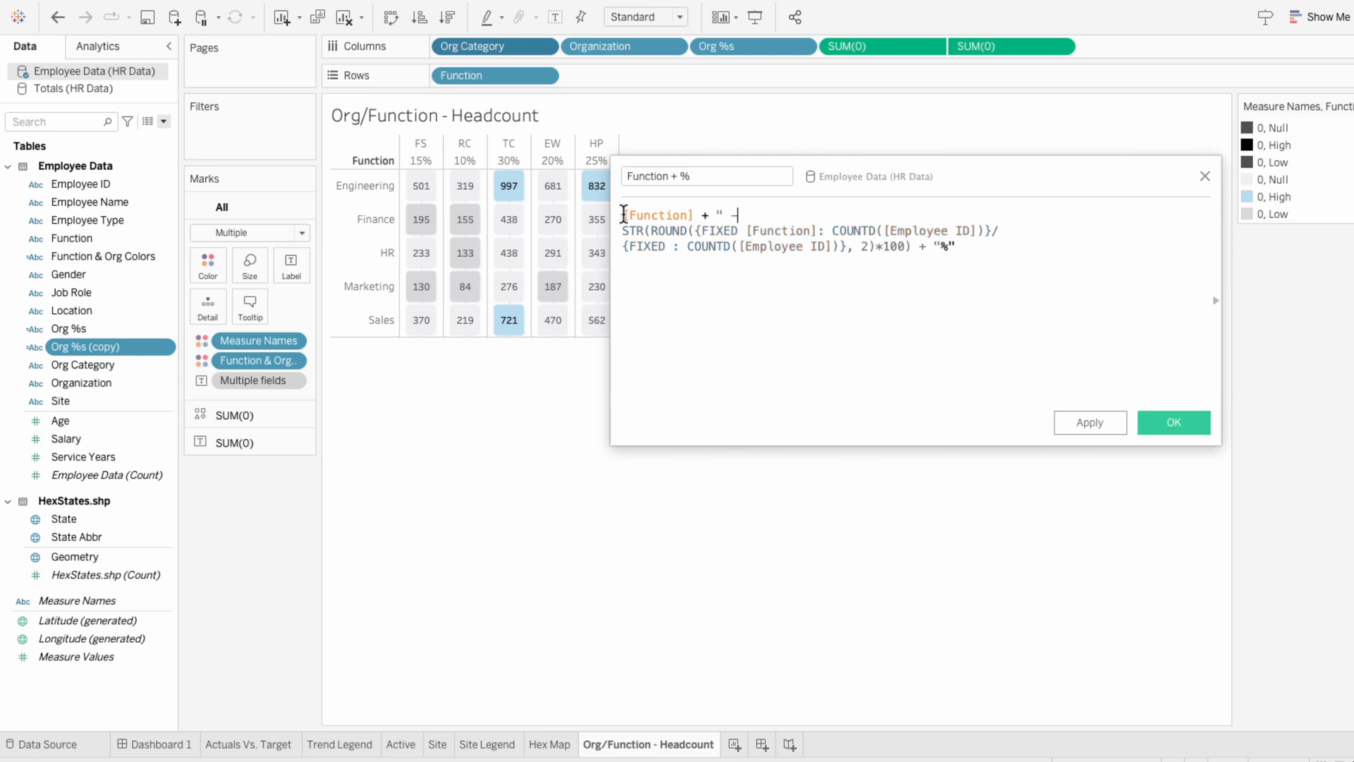
text( " +)
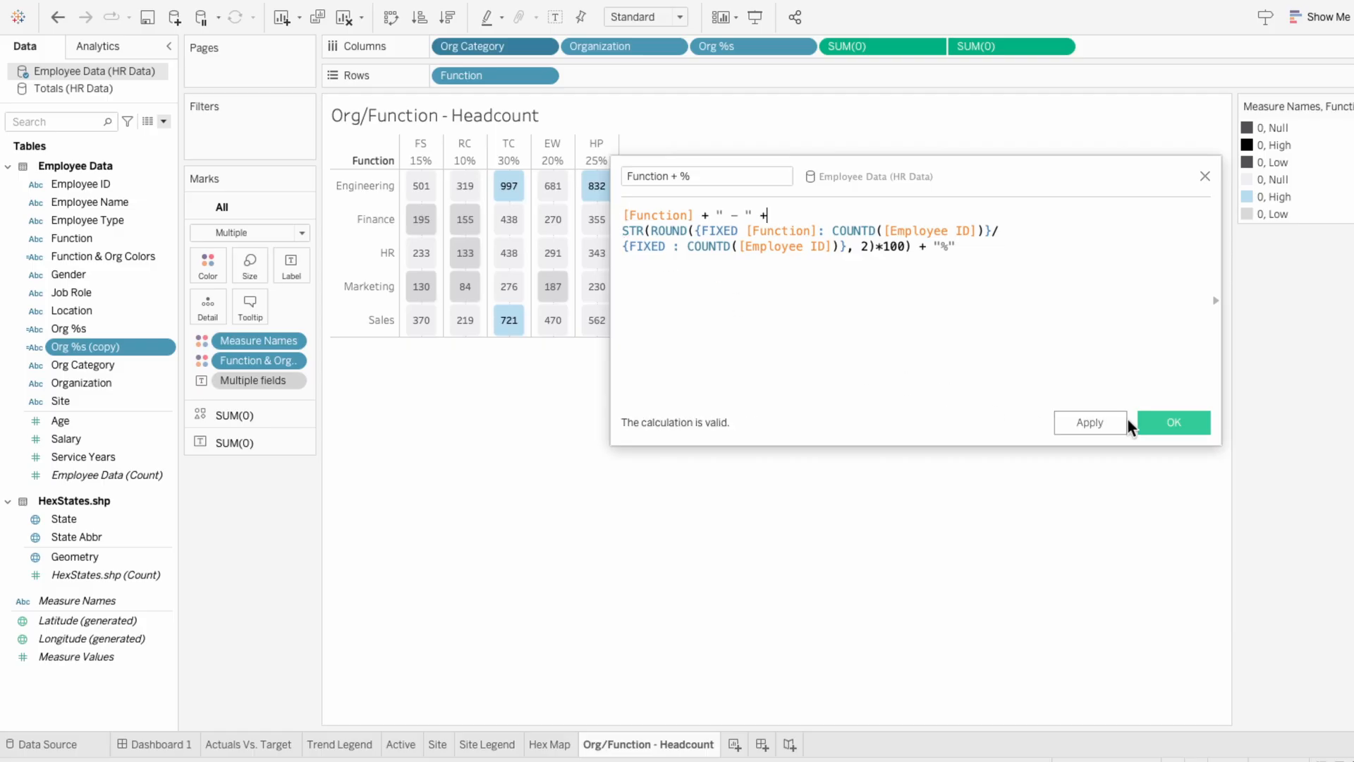
click(1170, 422)
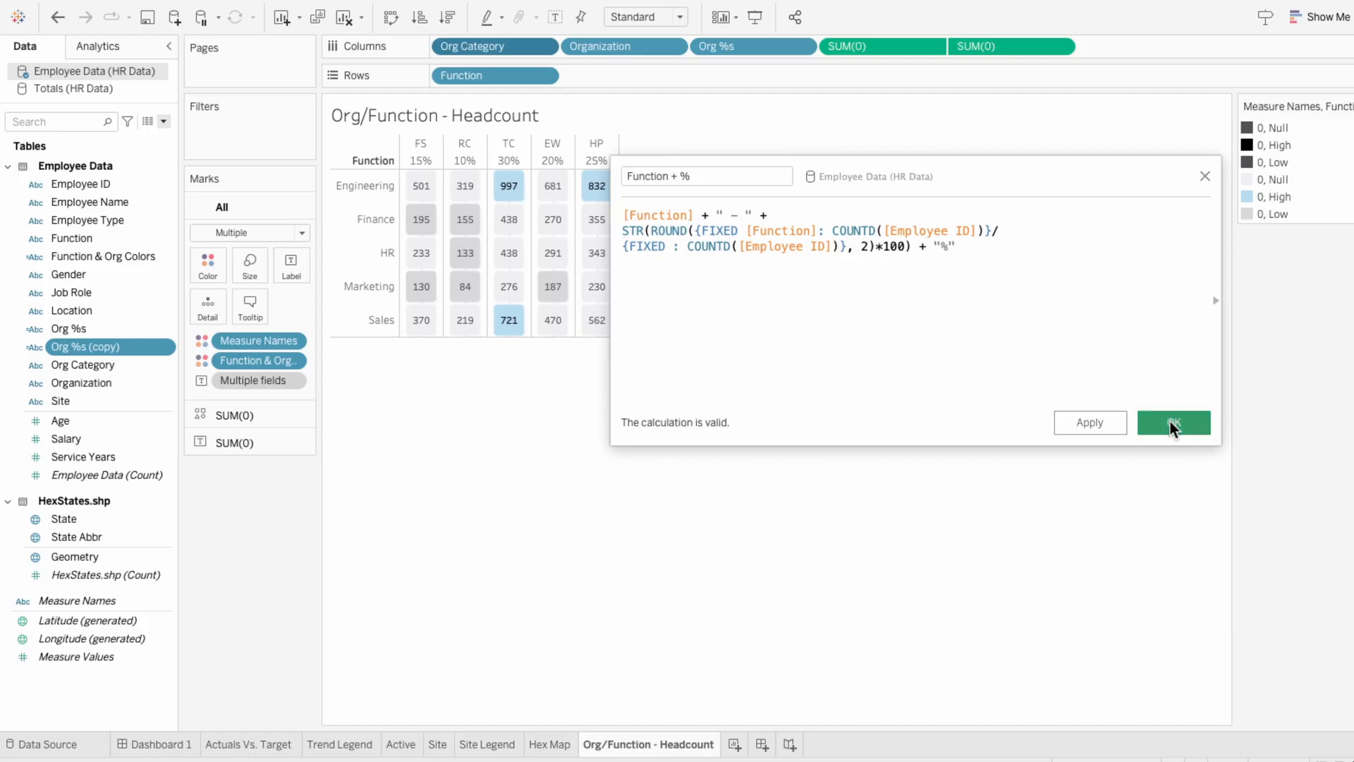
Step: Replace Function with Function + % on Rows, and enlarge the table's rows and columns so the cells look square
drag(82, 274, 514, 79)
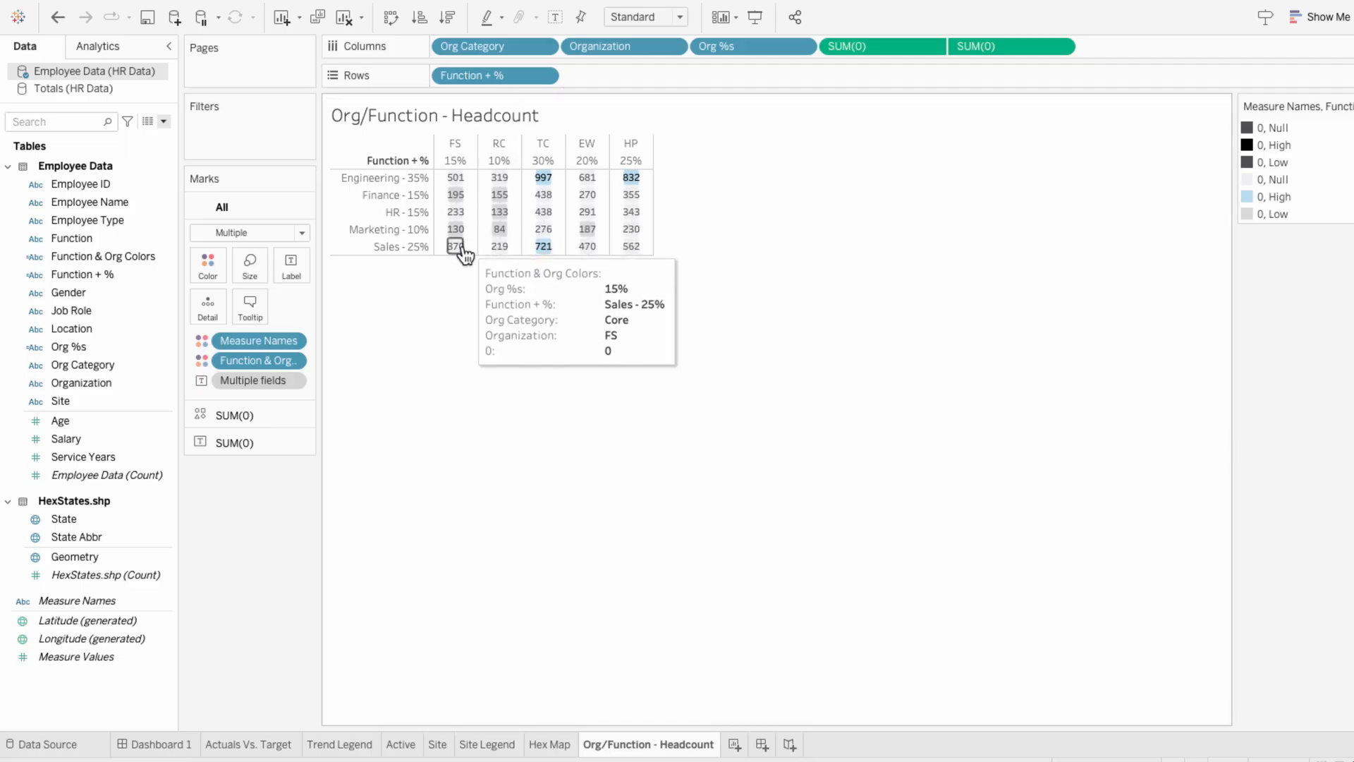
drag(464, 290, 465, 355)
drag(619, 306, 632, 303)
mouse_move(400, 291)
mouse_down()
mouse_move(448, 290)
mouse_move(424, 289)
mouse_up()
Step: Hide the field labels for rows and set the worksheet's default shading to None
right_click(371, 155)
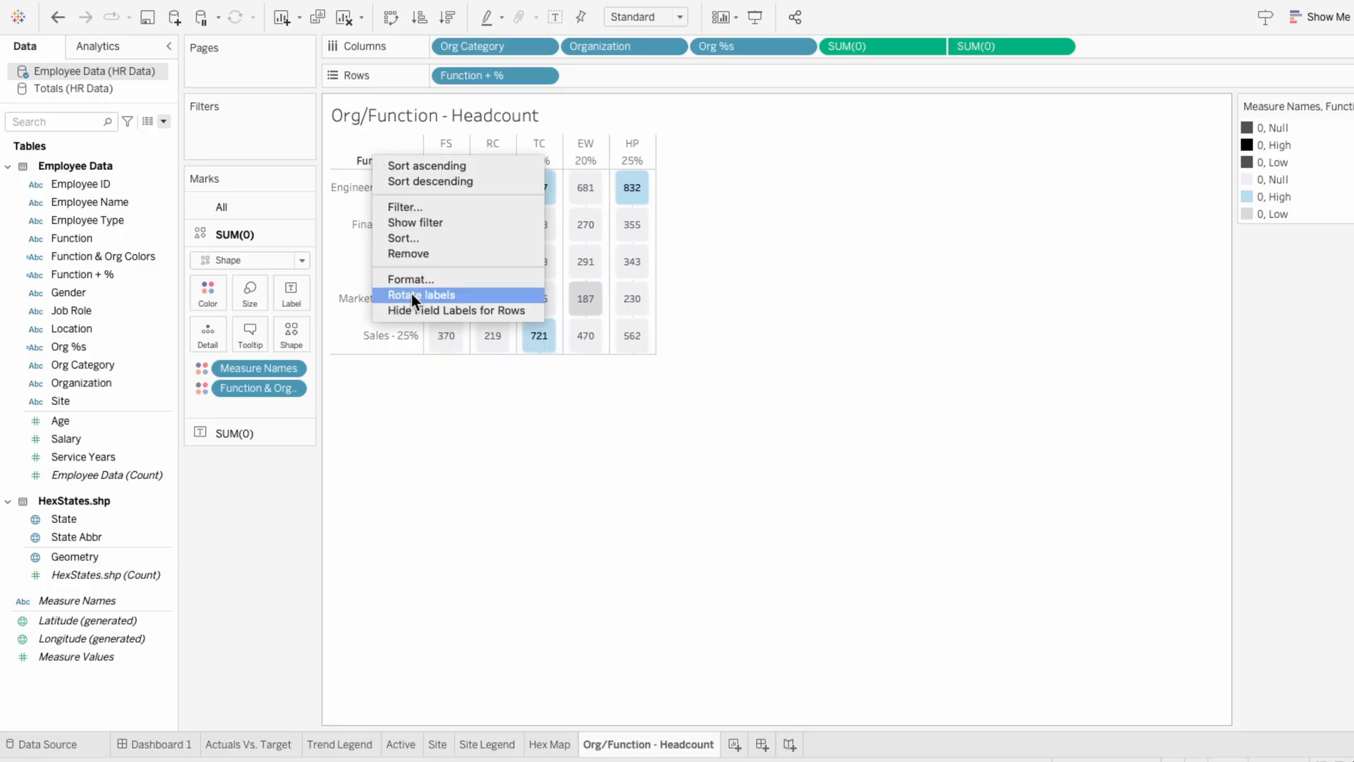
click(412, 306)
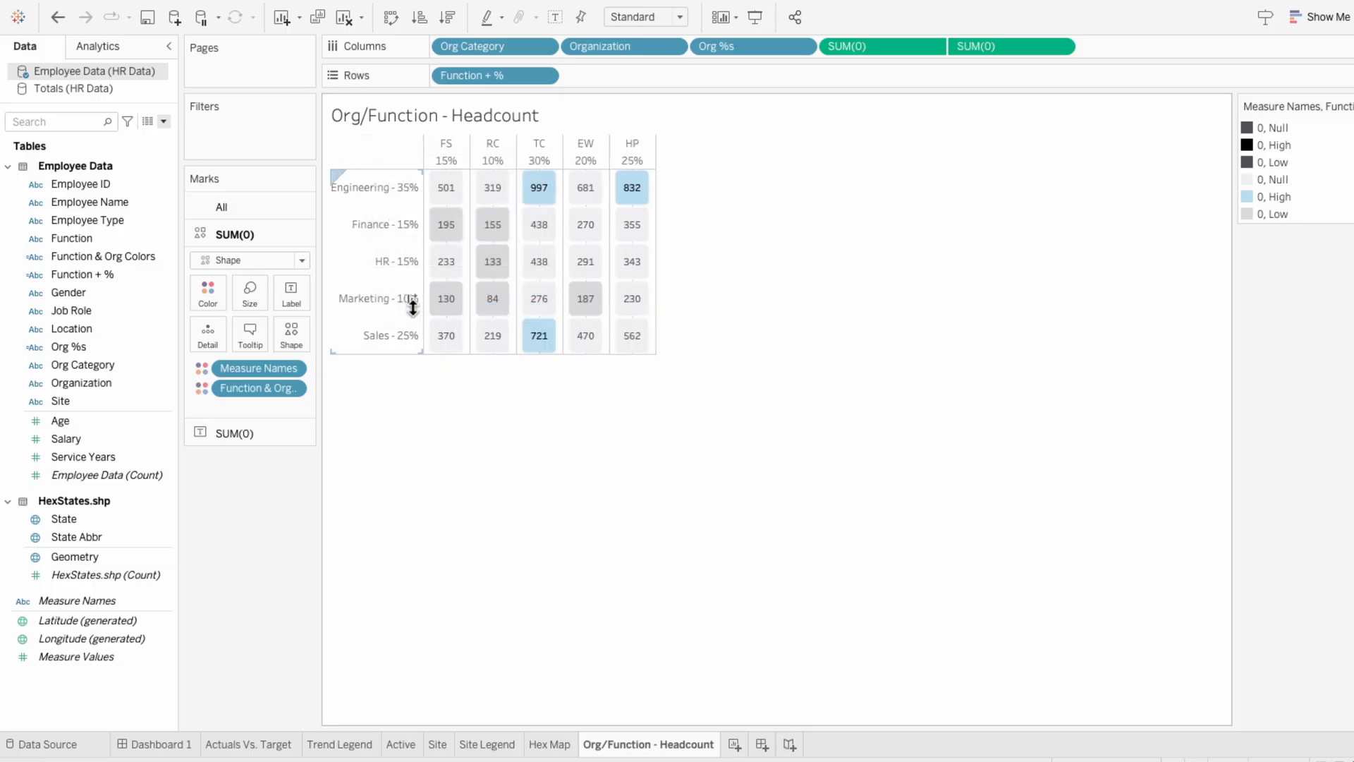
right_click(364, 299)
click(383, 368)
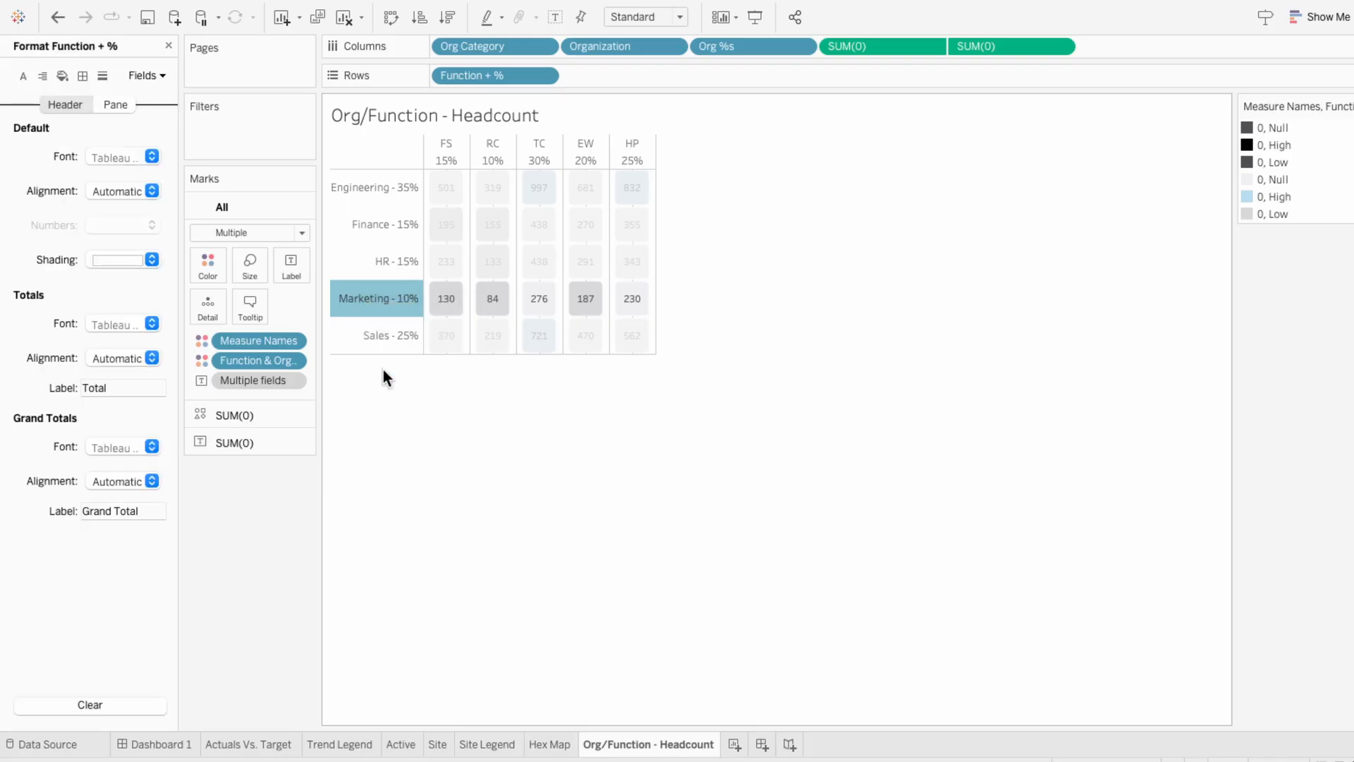
click(61, 78)
click(103, 158)
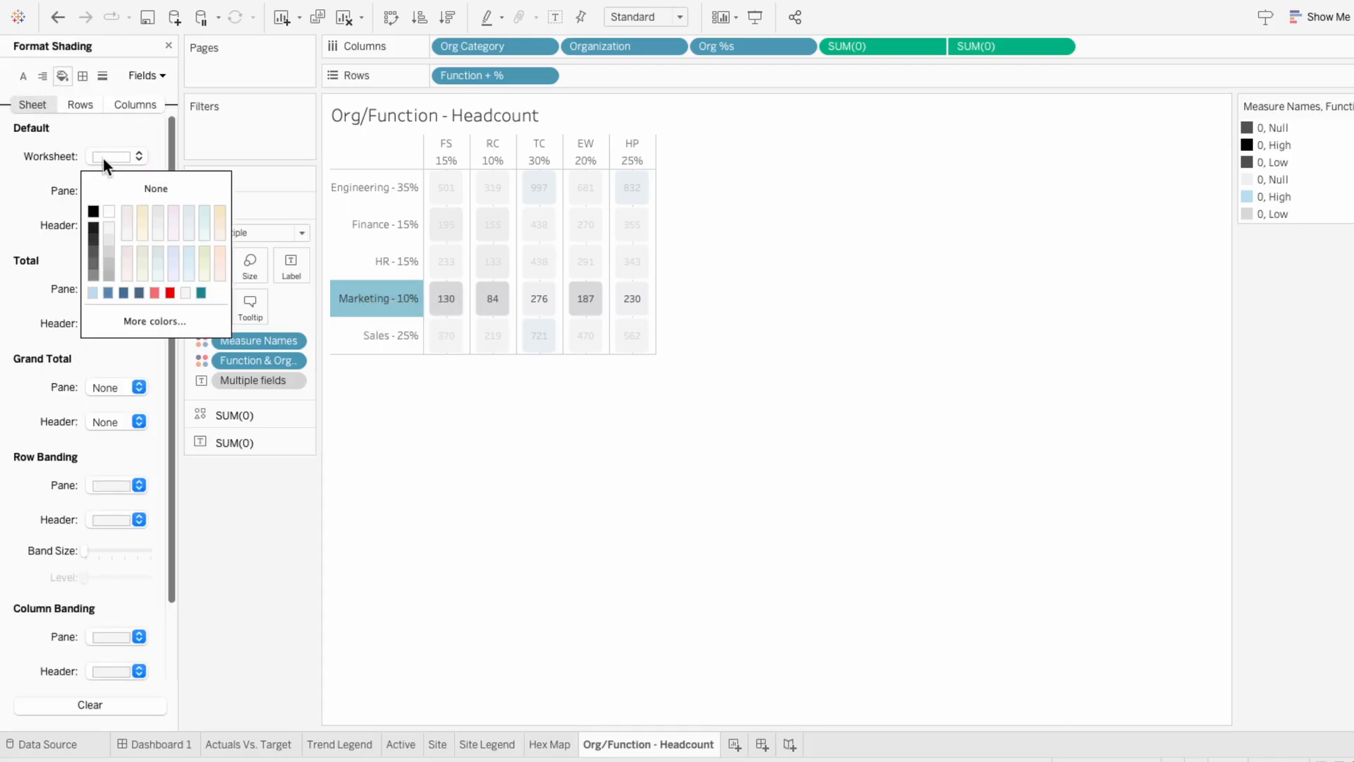
click(98, 182)
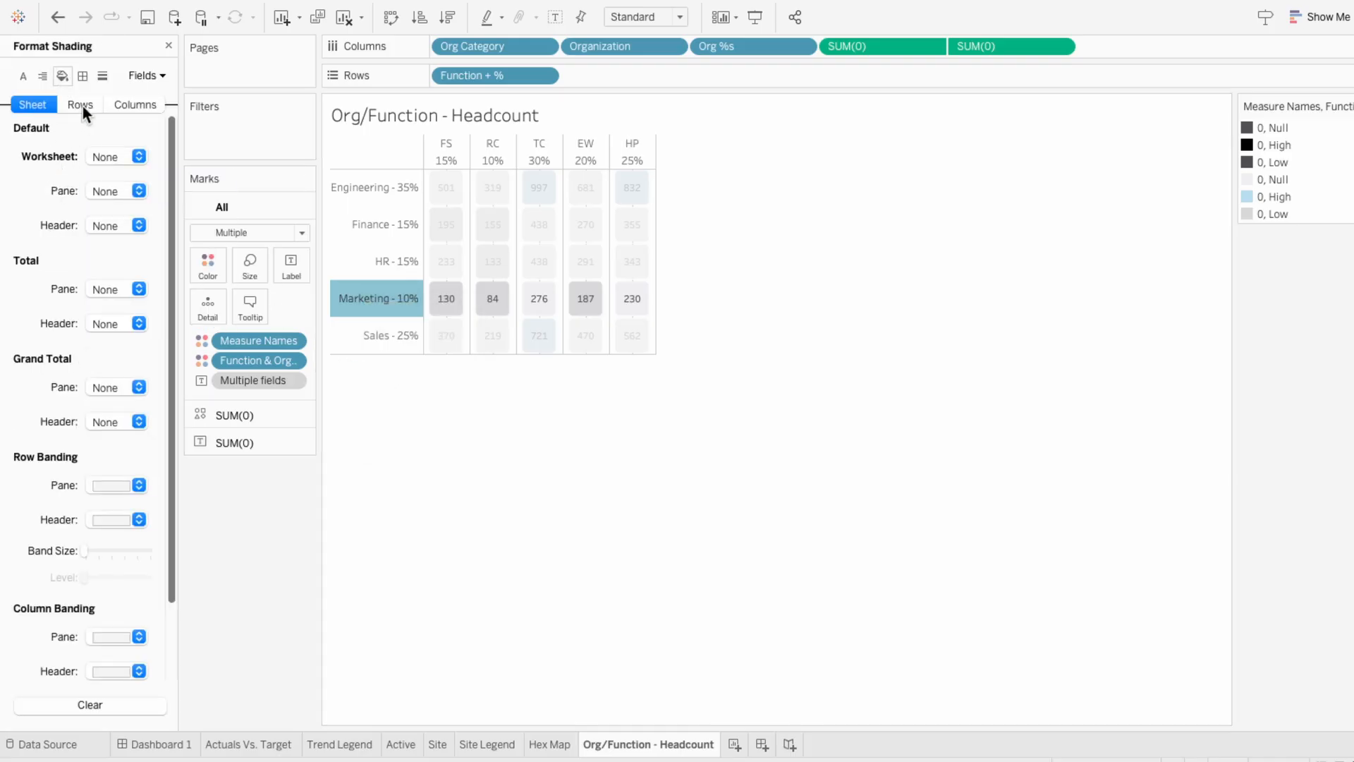
Step: Set the row divider's header border to None and its pane border to a near-white color
click(82, 76)
click(112, 520)
click(115, 266)
click(56, 444)
click(122, 484)
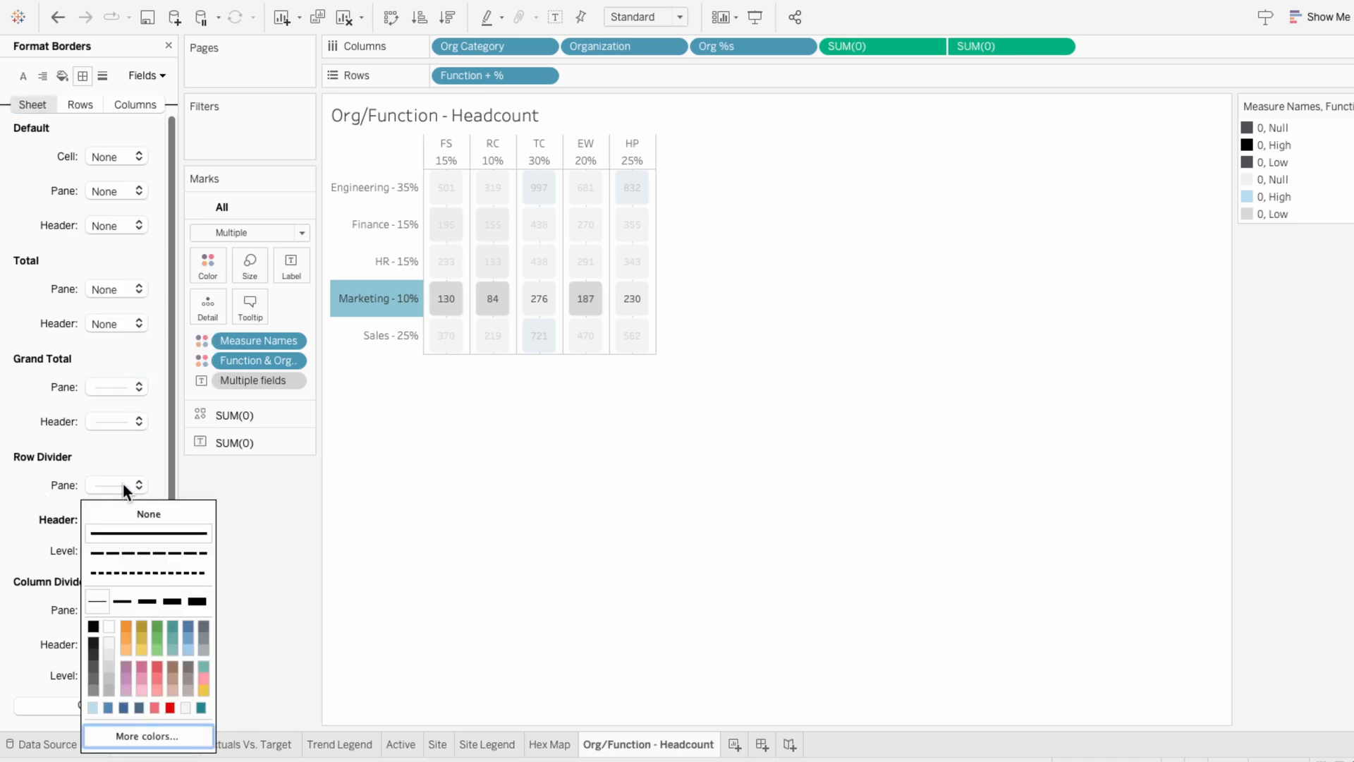
click(112, 642)
click(60, 581)
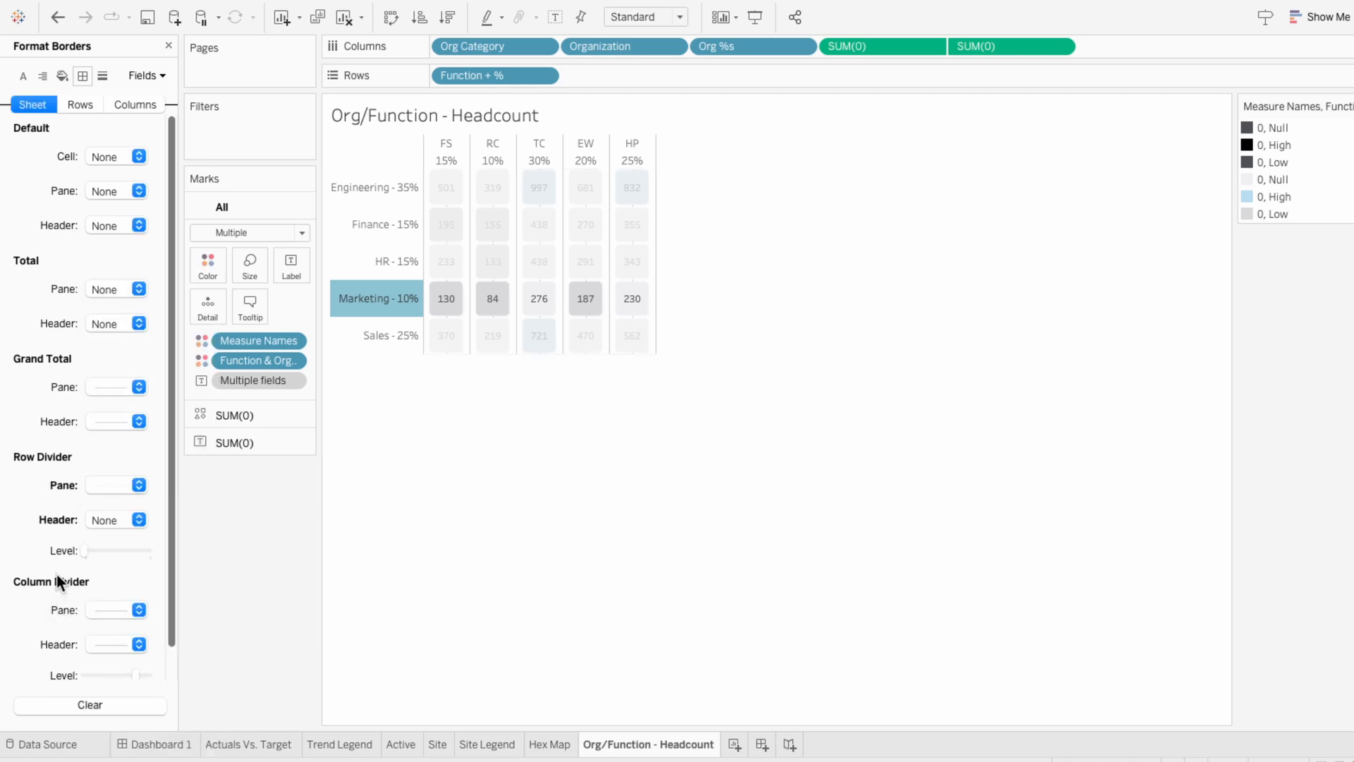
Step: Set the column divider's header border to None and its pane border to a near-white color
click(91, 643)
click(113, 396)
click(77, 604)
click(99, 612)
click(111, 486)
click(65, 520)
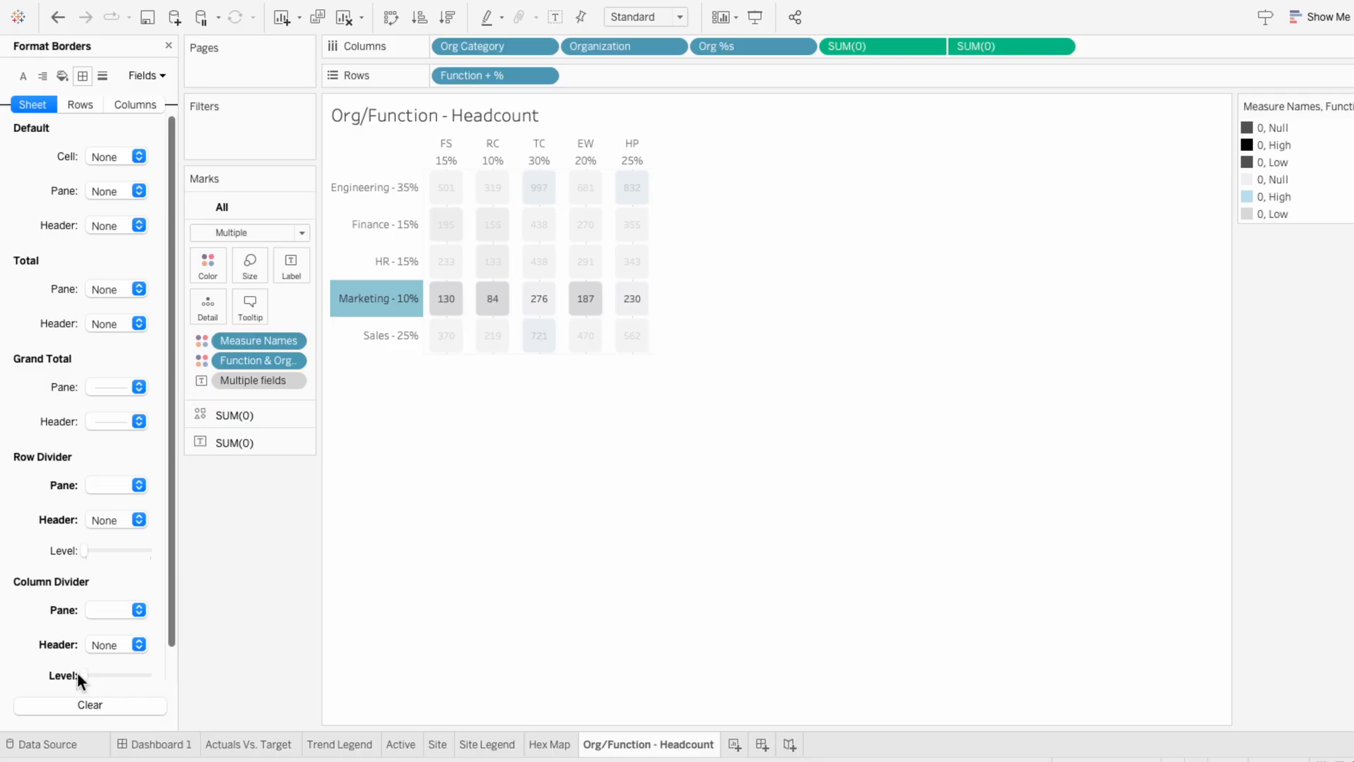
click(422, 522)
Step: Remove the zero lines from the headcount view and close the formatting settings
click(103, 75)
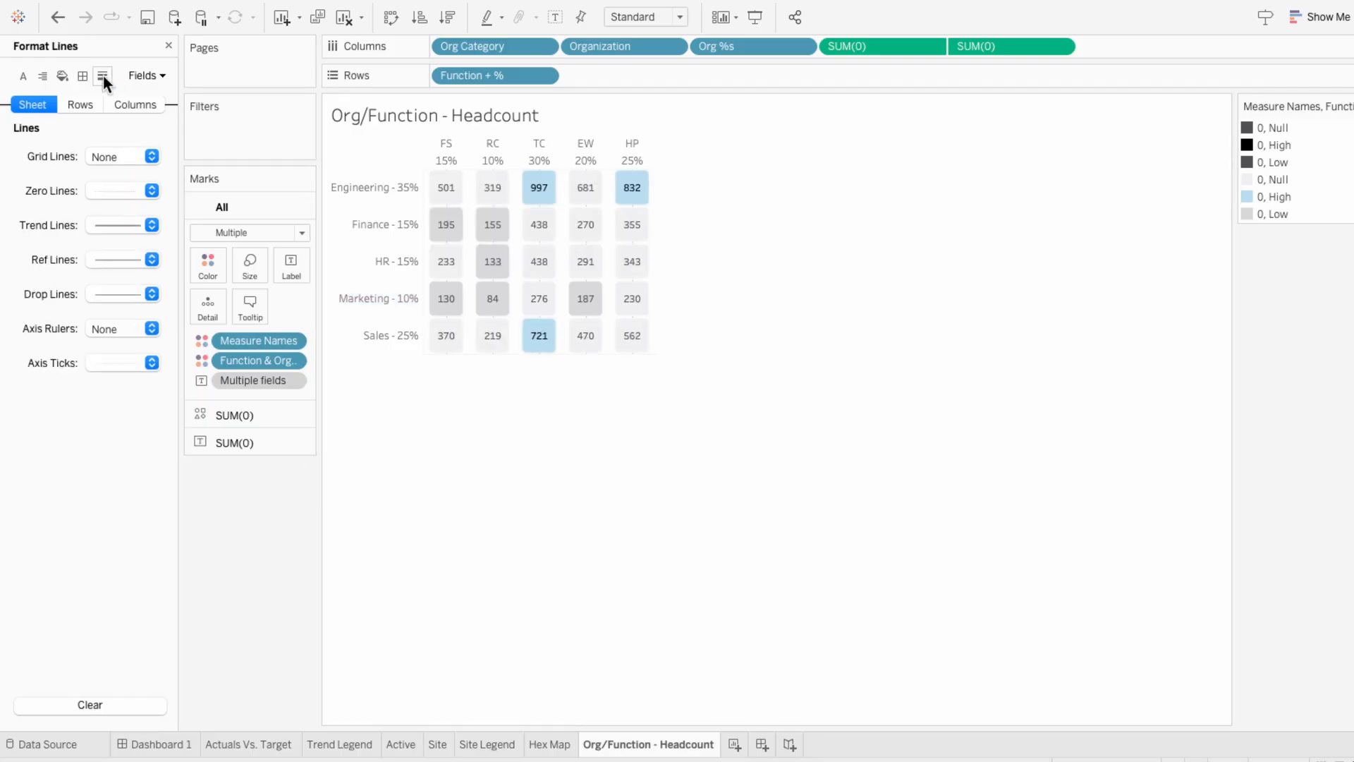
click(116, 191)
click(116, 210)
click(170, 46)
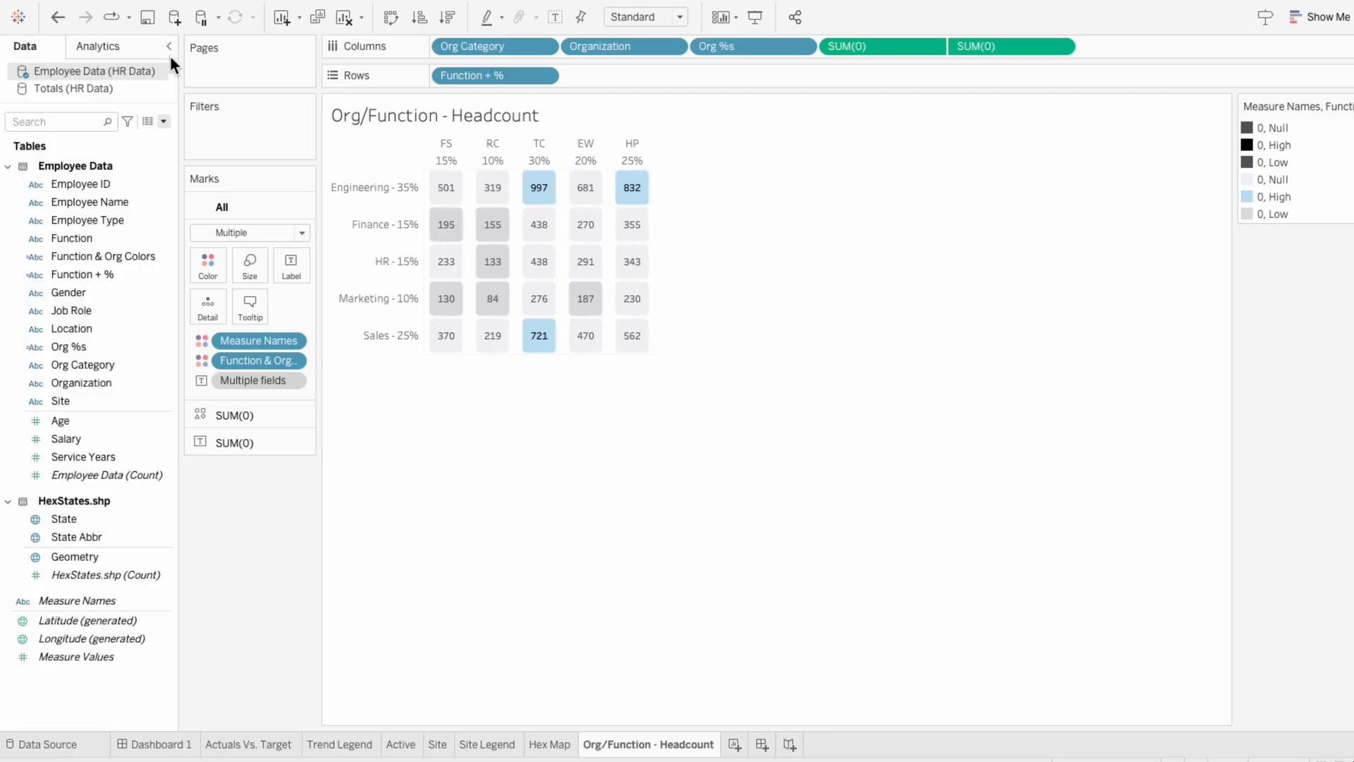
Step: Add the Org/Function - Headcount sheet to Dashboard 1 as a floating item, removing its color legend and hiding its title
click(159, 742)
mouse_move(71, 354)
drag(71, 353, 723, 167)
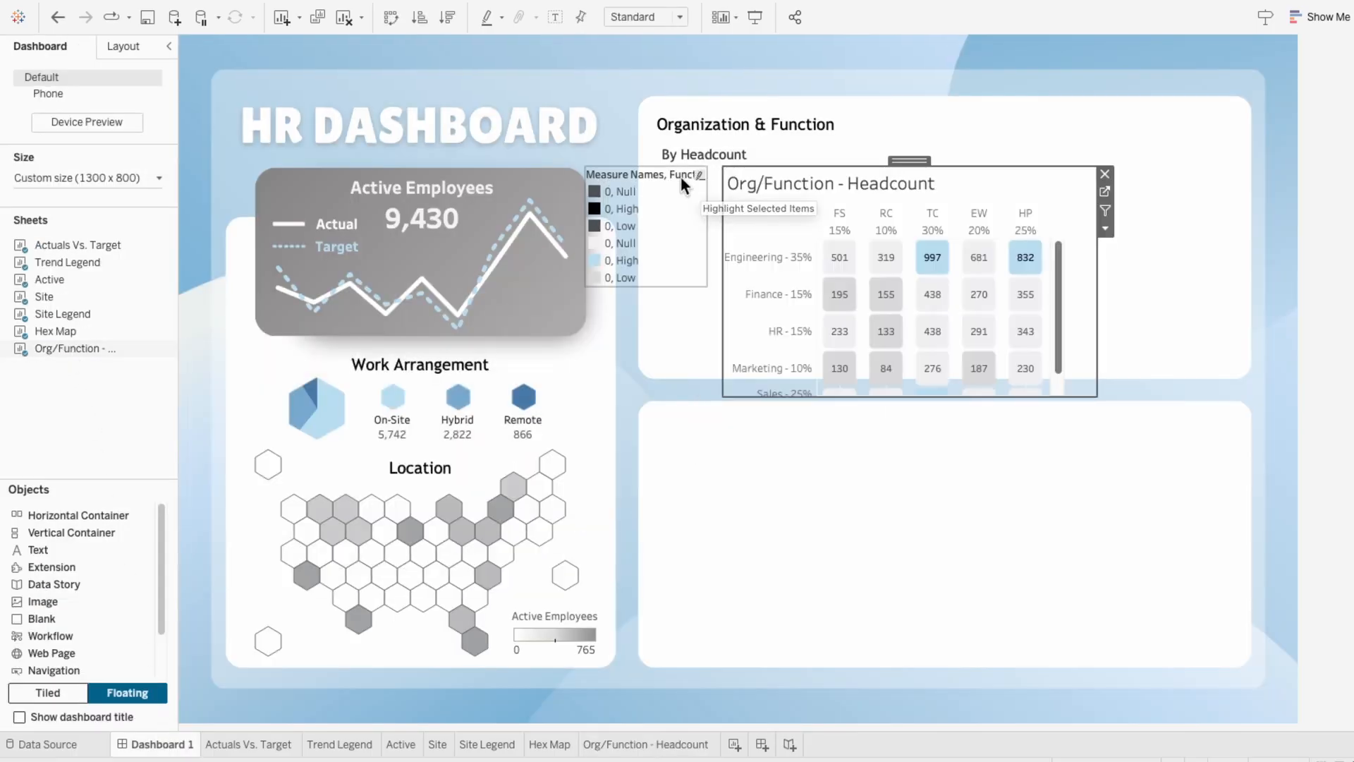
click(680, 177)
click(716, 174)
right_click(777, 185)
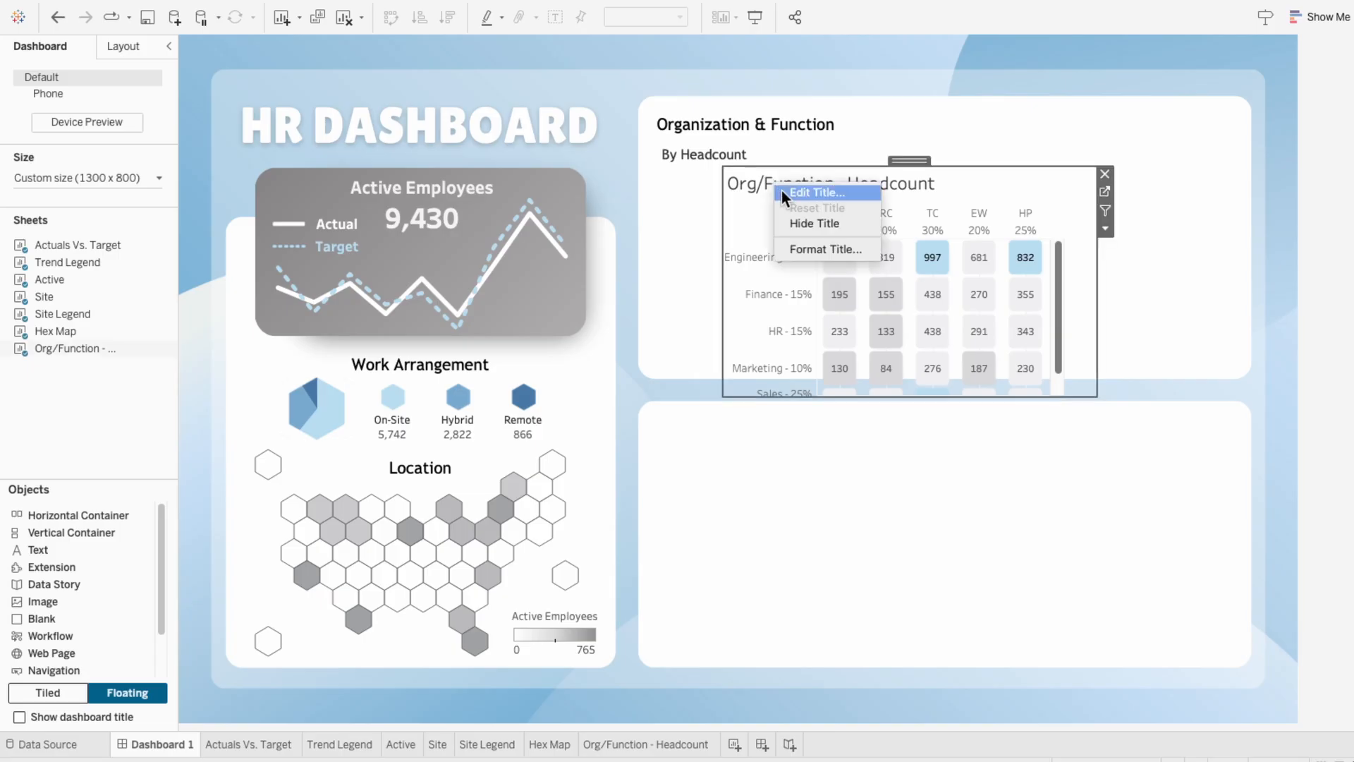
click(808, 223)
Step: Resize and position the headcount table beneath the Organization & Function heading, and fit it to Entire View
drag(1095, 397, 988, 374)
drag(855, 159, 796, 139)
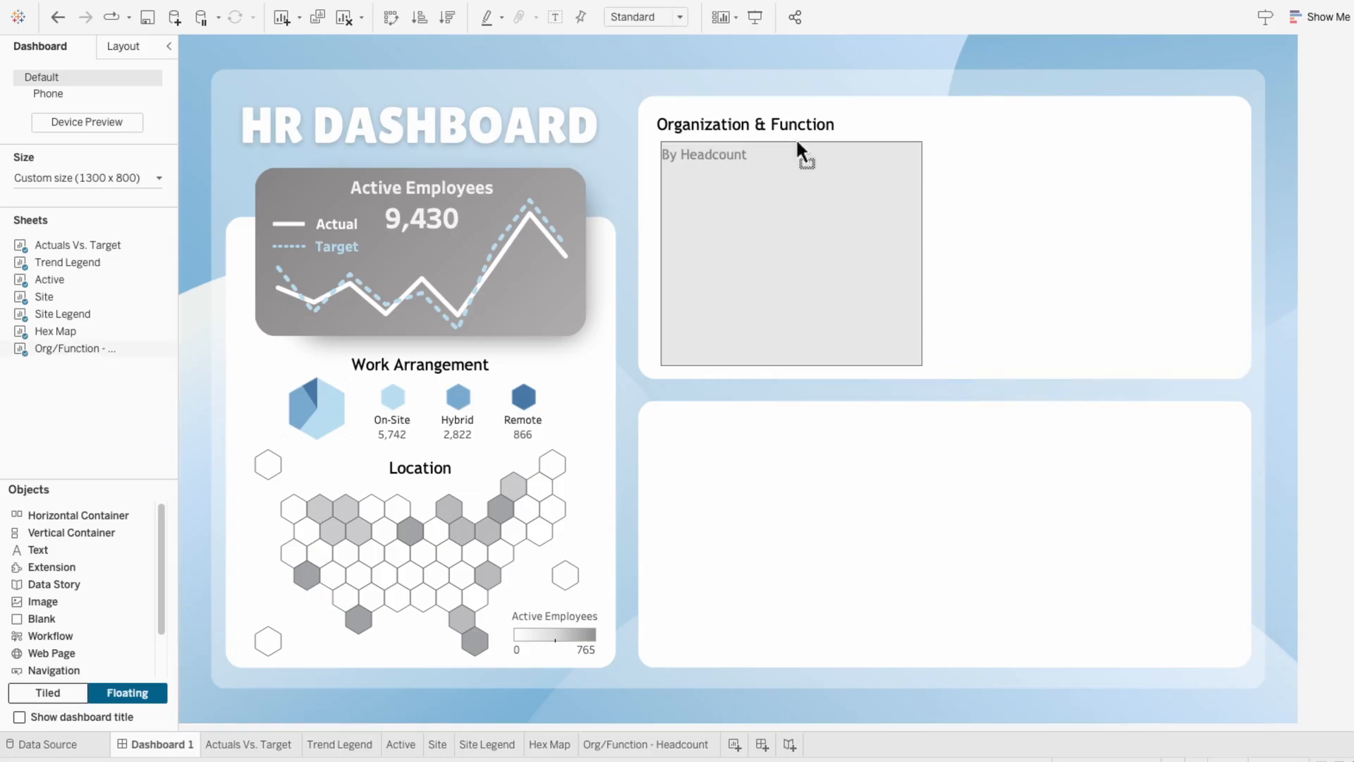
click(651, 17)
click(646, 73)
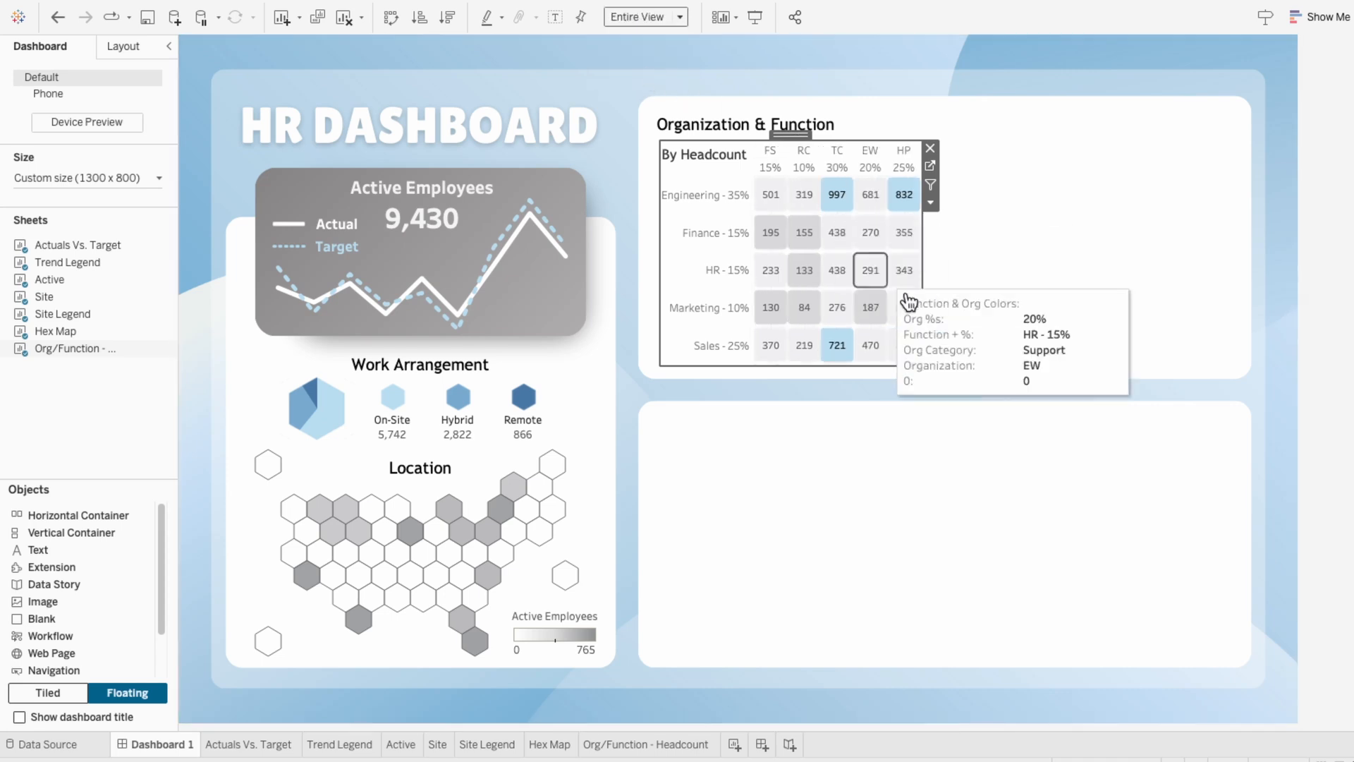
drag(924, 301, 947, 299)
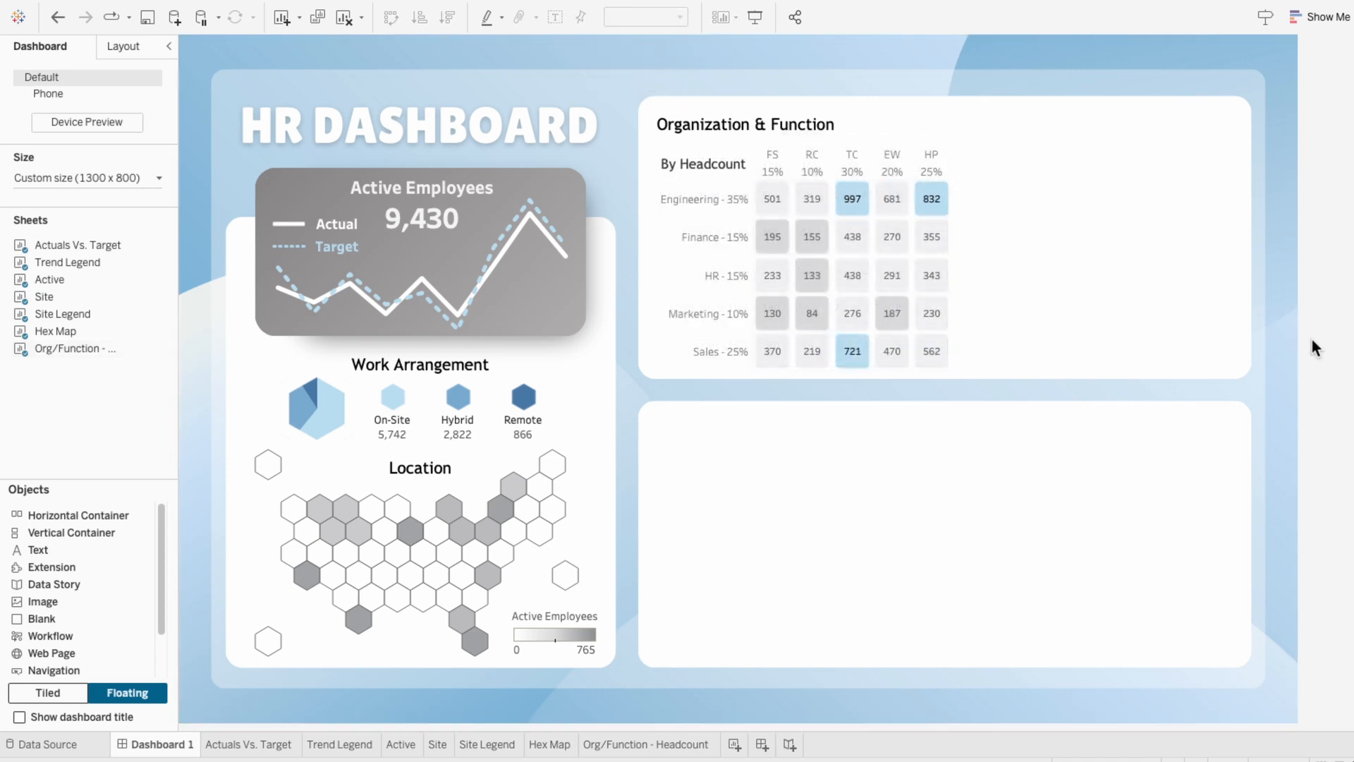
Step: Bring the By Headcount text above the Org/Function - Headcount sheet in the dashboard's item hierarchy
click(708, 163)
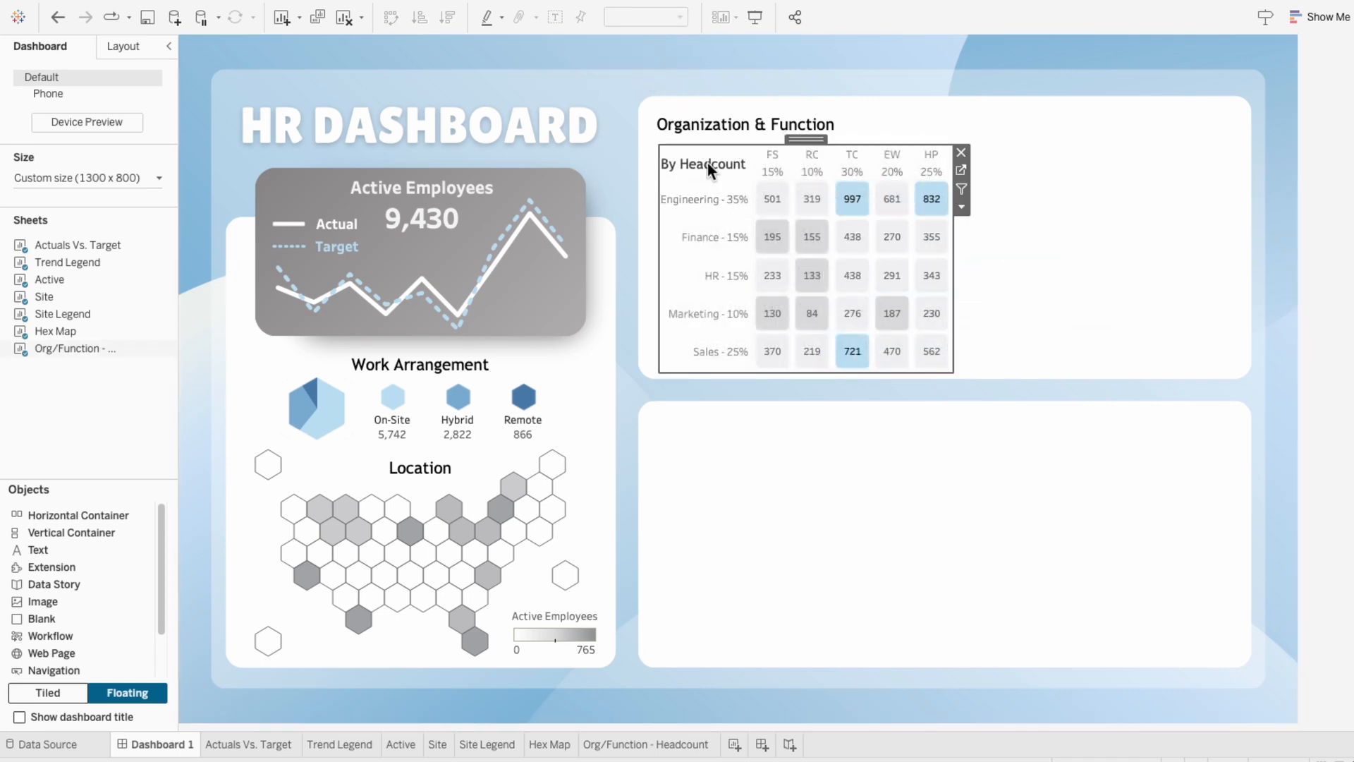
click(120, 47)
click(83, 518)
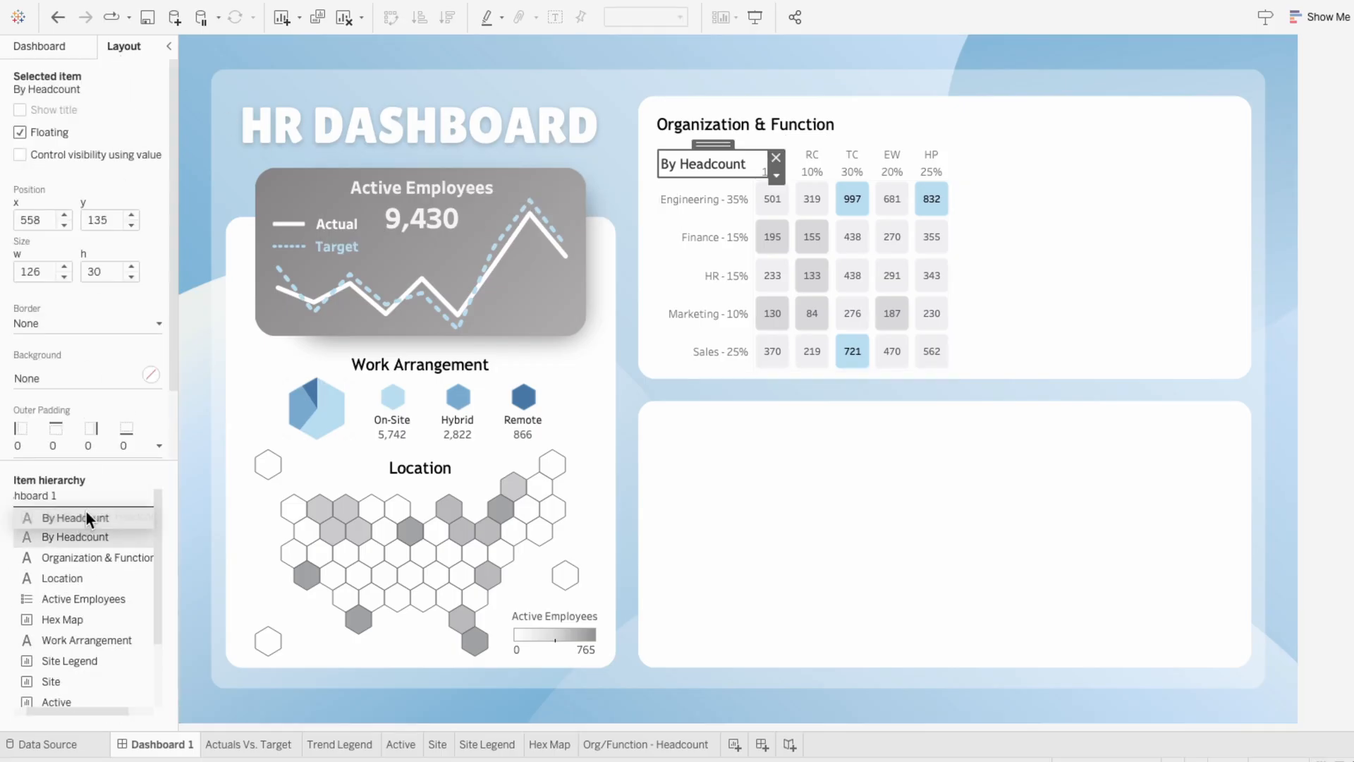
double_click(86, 513)
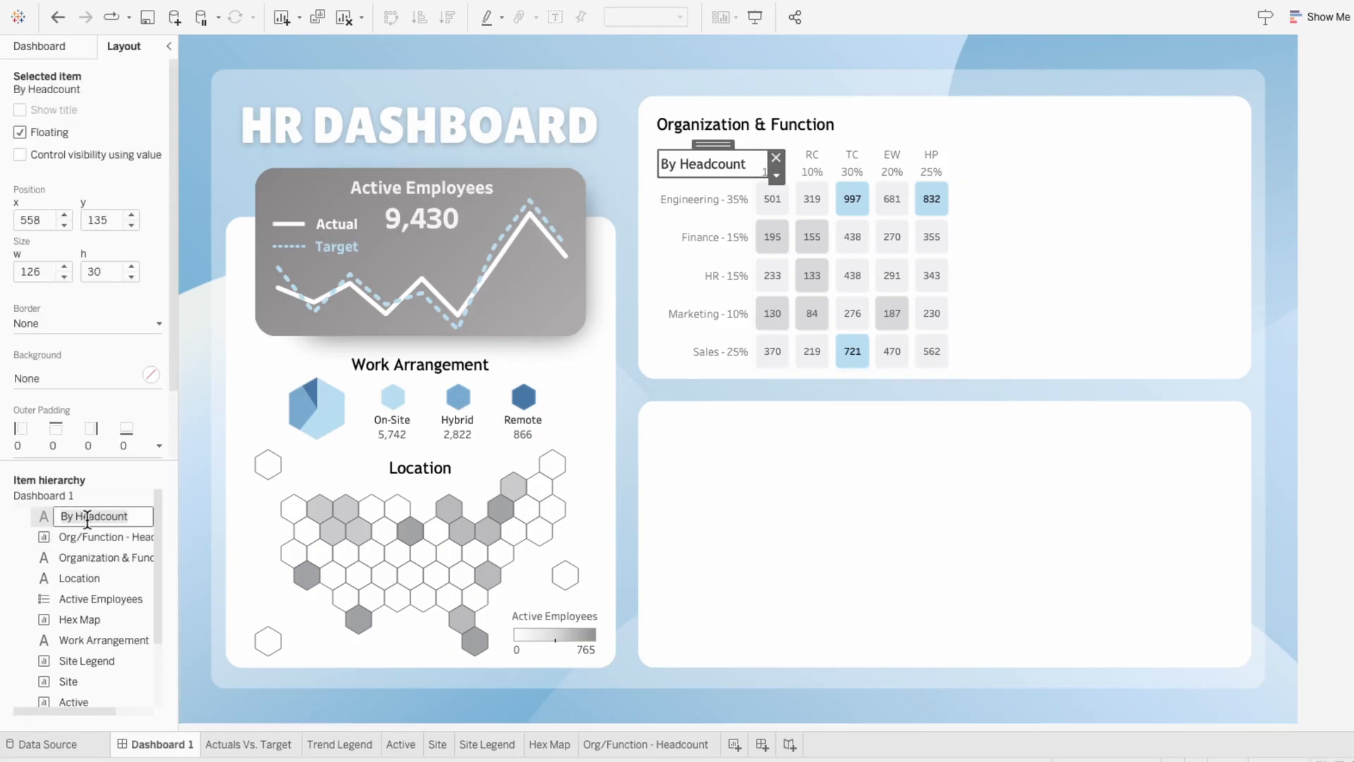
Step: Duplicate the By Headcount text, place the copy beside the headcount table, and change its wording to "By Salary"
click(721, 144)
drag(721, 144, 1012, 146)
right_click(996, 162)
click(1001, 169)
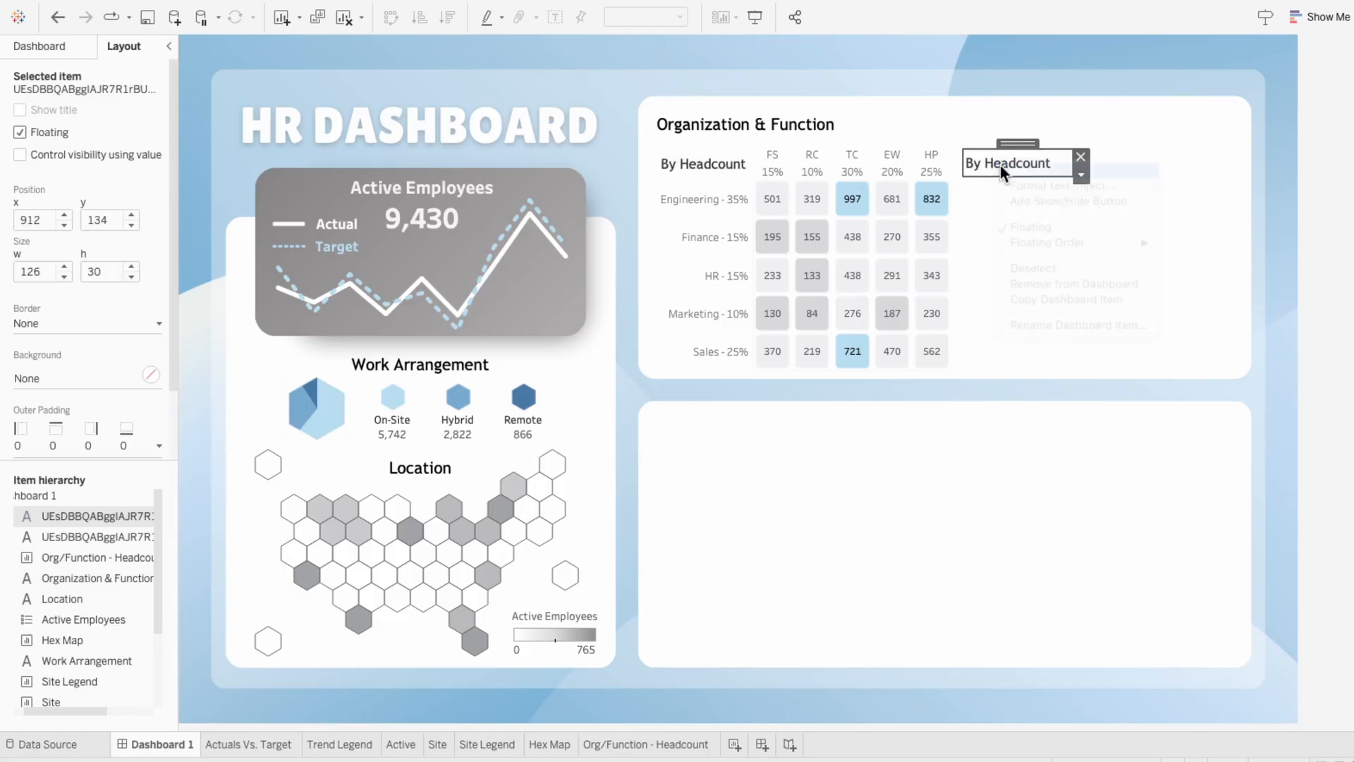
drag(548, 304, 483, 300)
key(BackSpace)
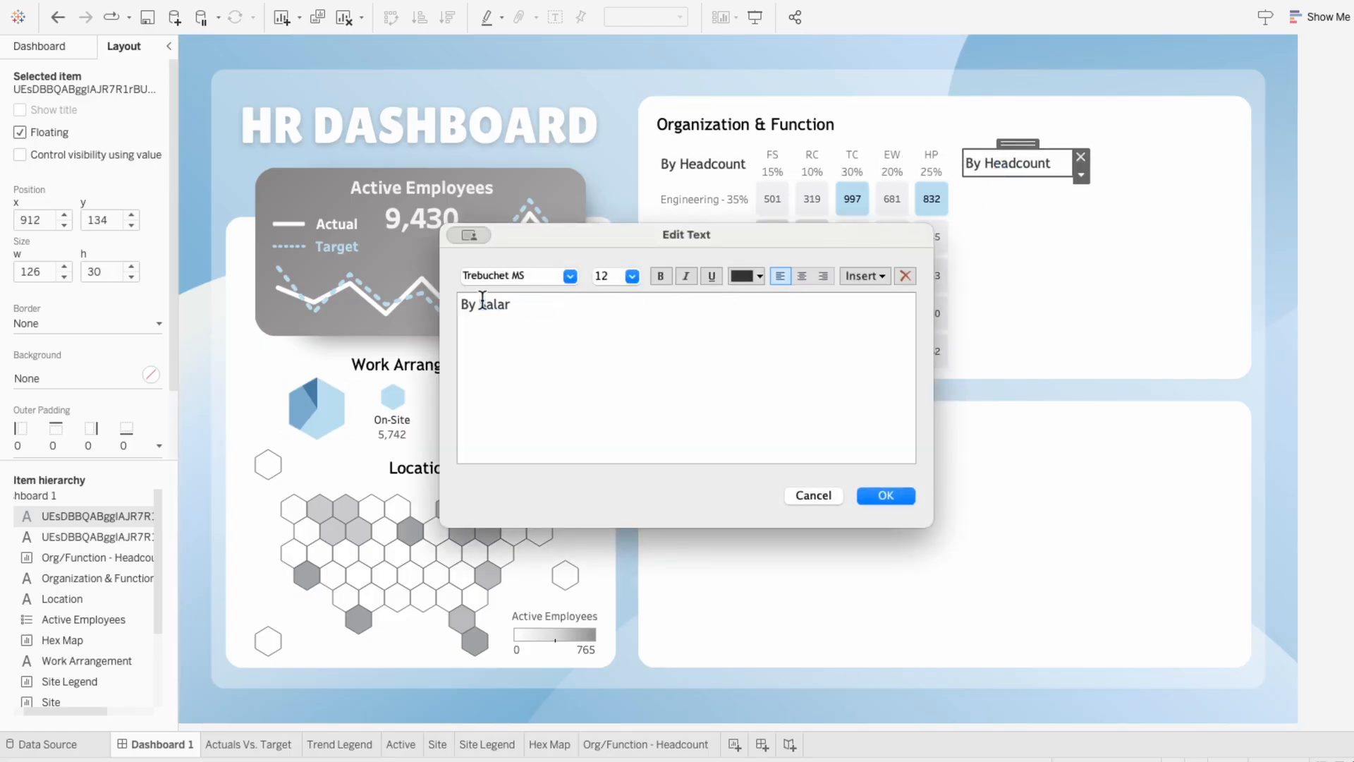
click(889, 494)
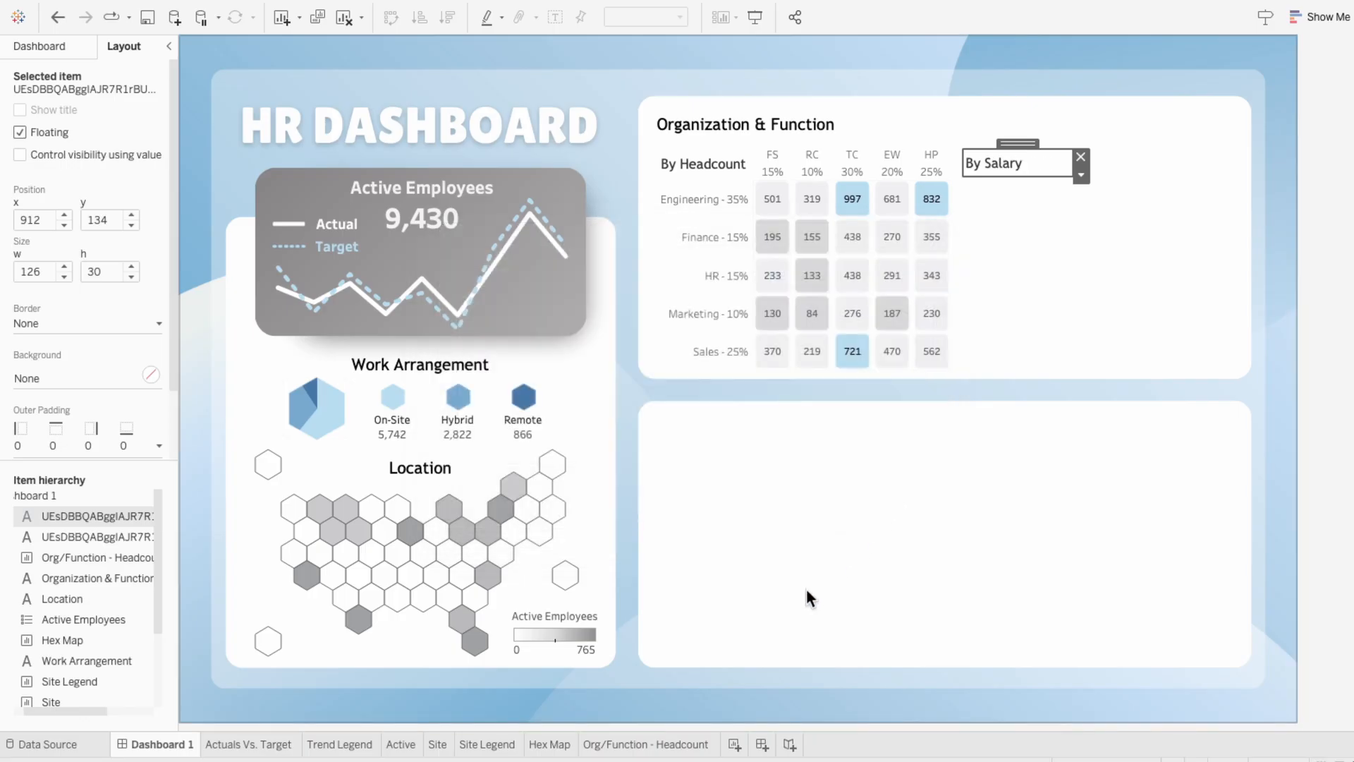
Step: Create a new worksheet named Org Cat and select Employee Data (HR Data) as its data source
click(734, 744)
double_click(730, 744)
text(Org Cat)
key(Return)
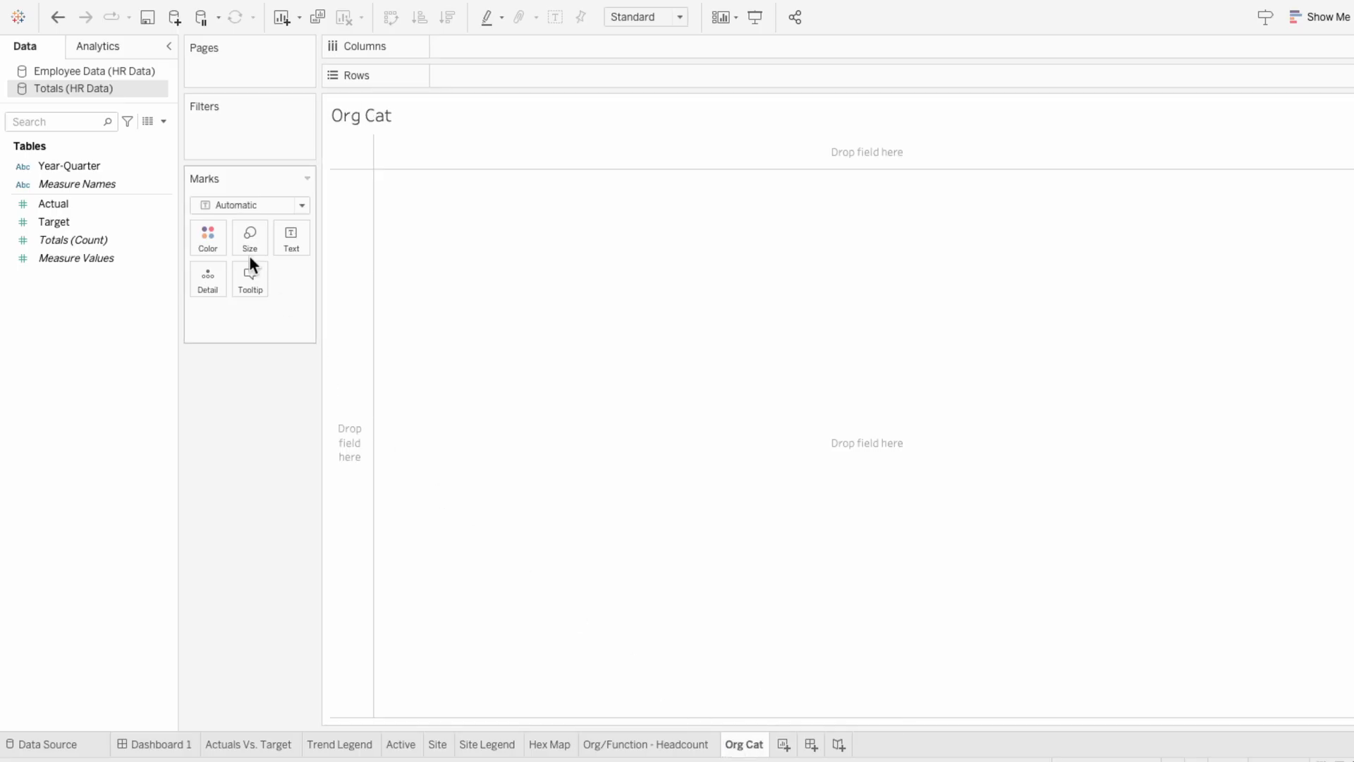
click(107, 71)
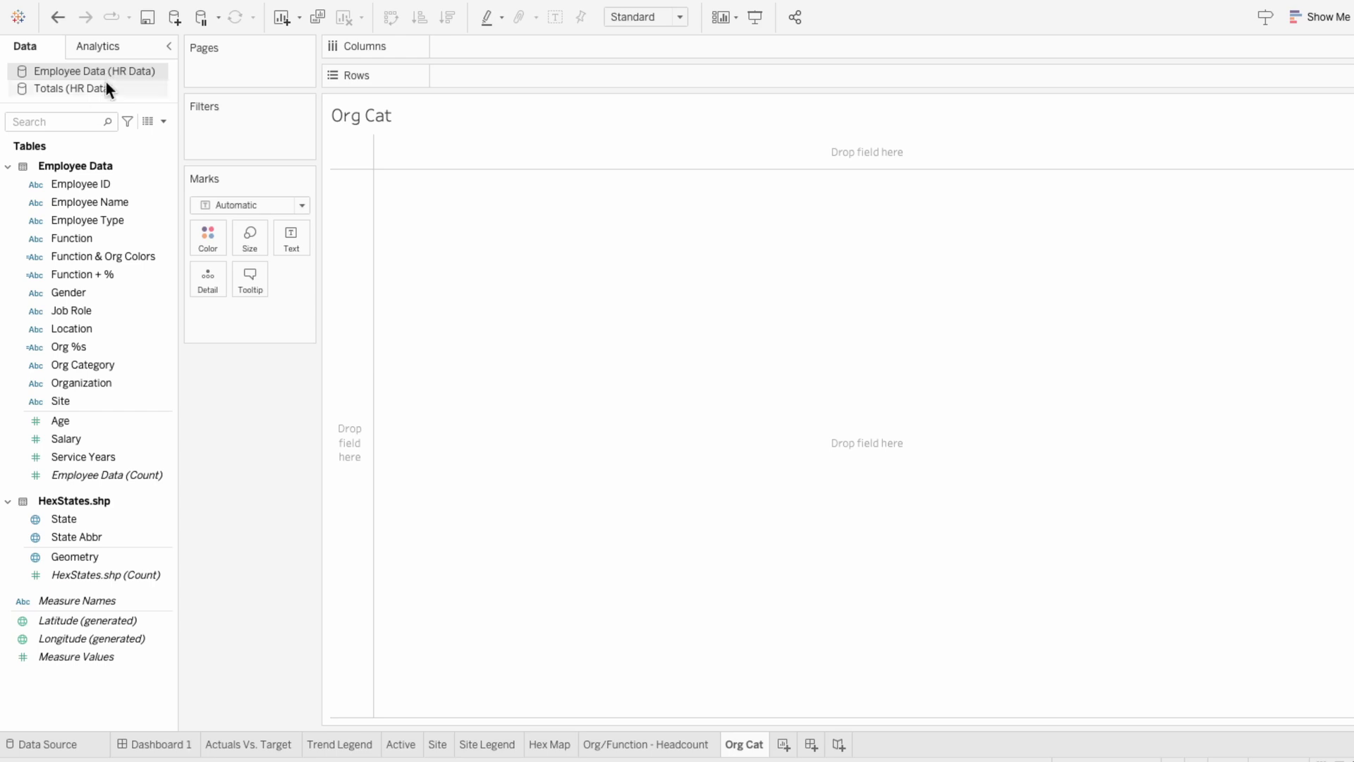
Step: Place Org Category on Columns and add two ad hoc measures of 0 to Rows
drag(99, 364, 489, 44)
double_click(476, 74)
text(0)
key(Return)
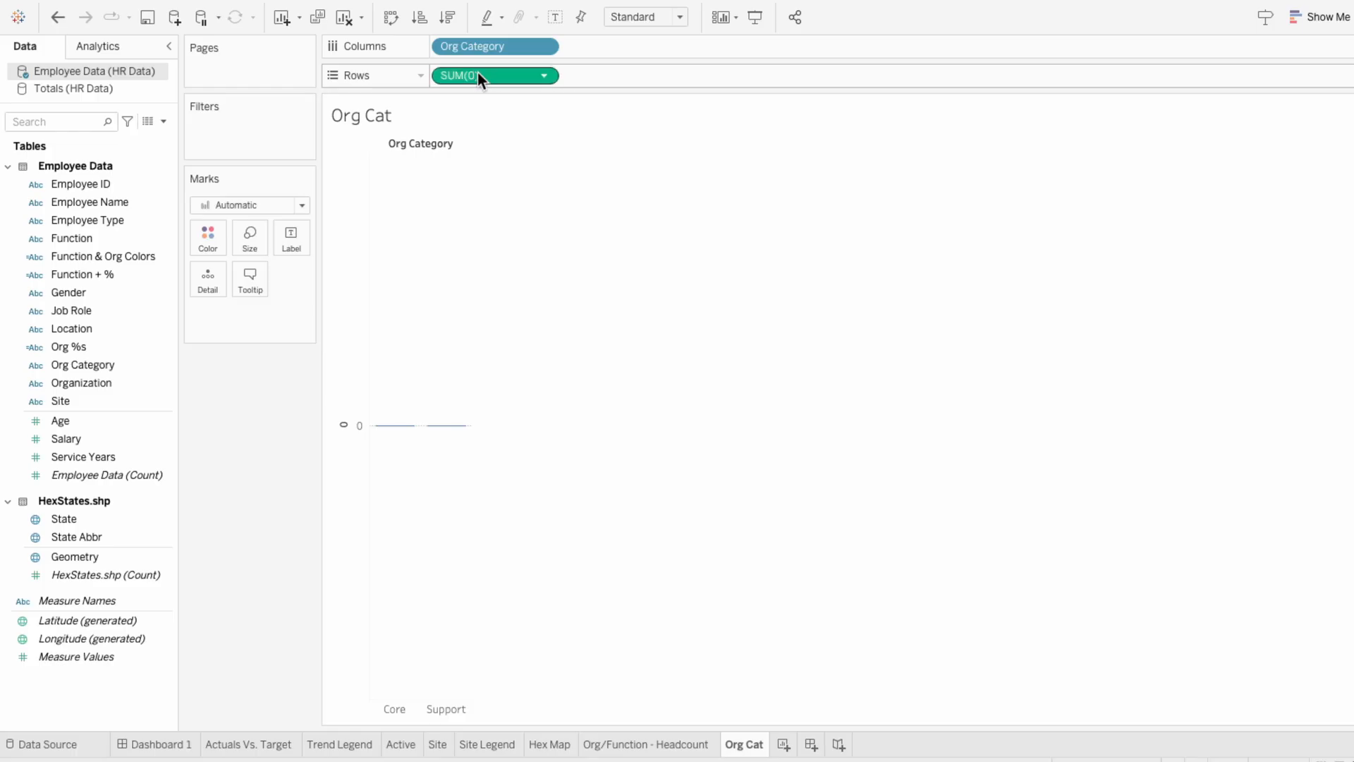
double_click(599, 73)
text(0)
key(Return)
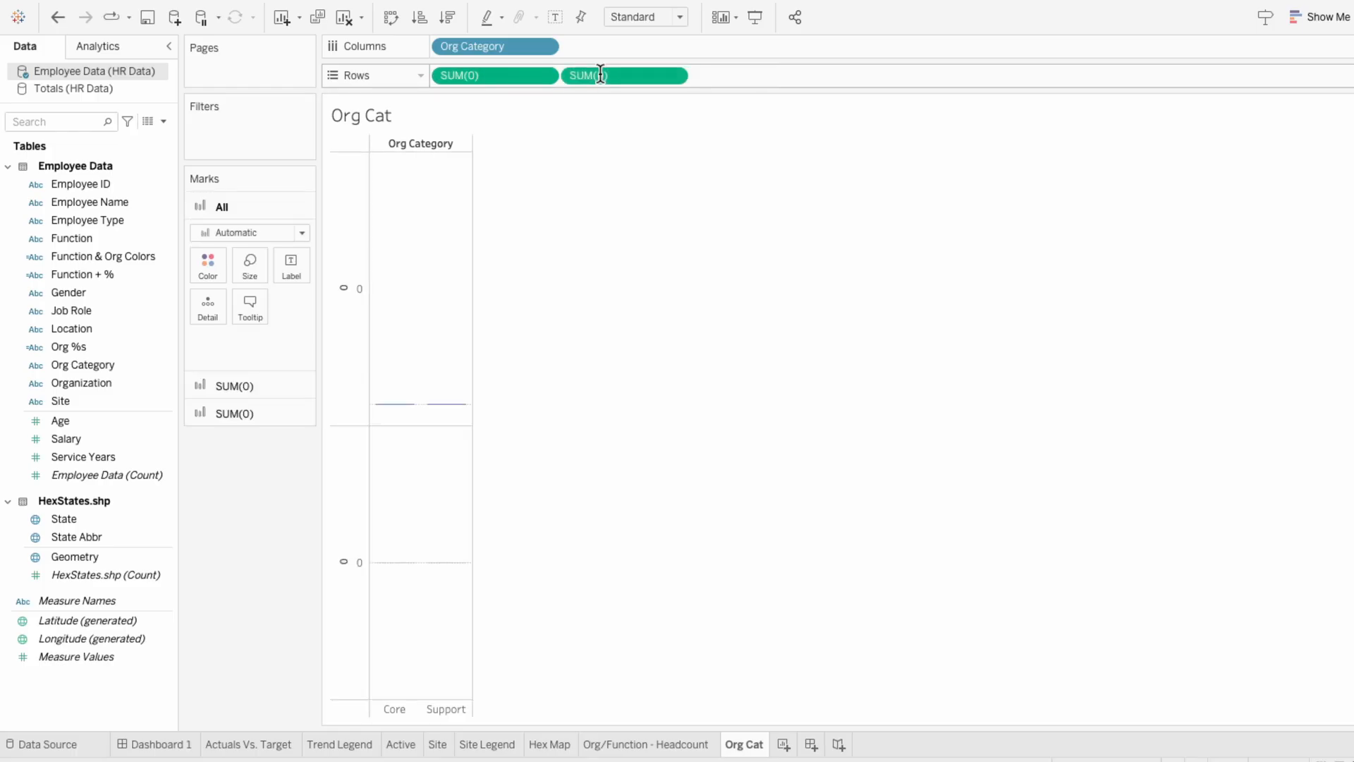
Step: Change the first SUM(0) marks to Pie and add AVG([Salary]) as the slice angle
click(266, 385)
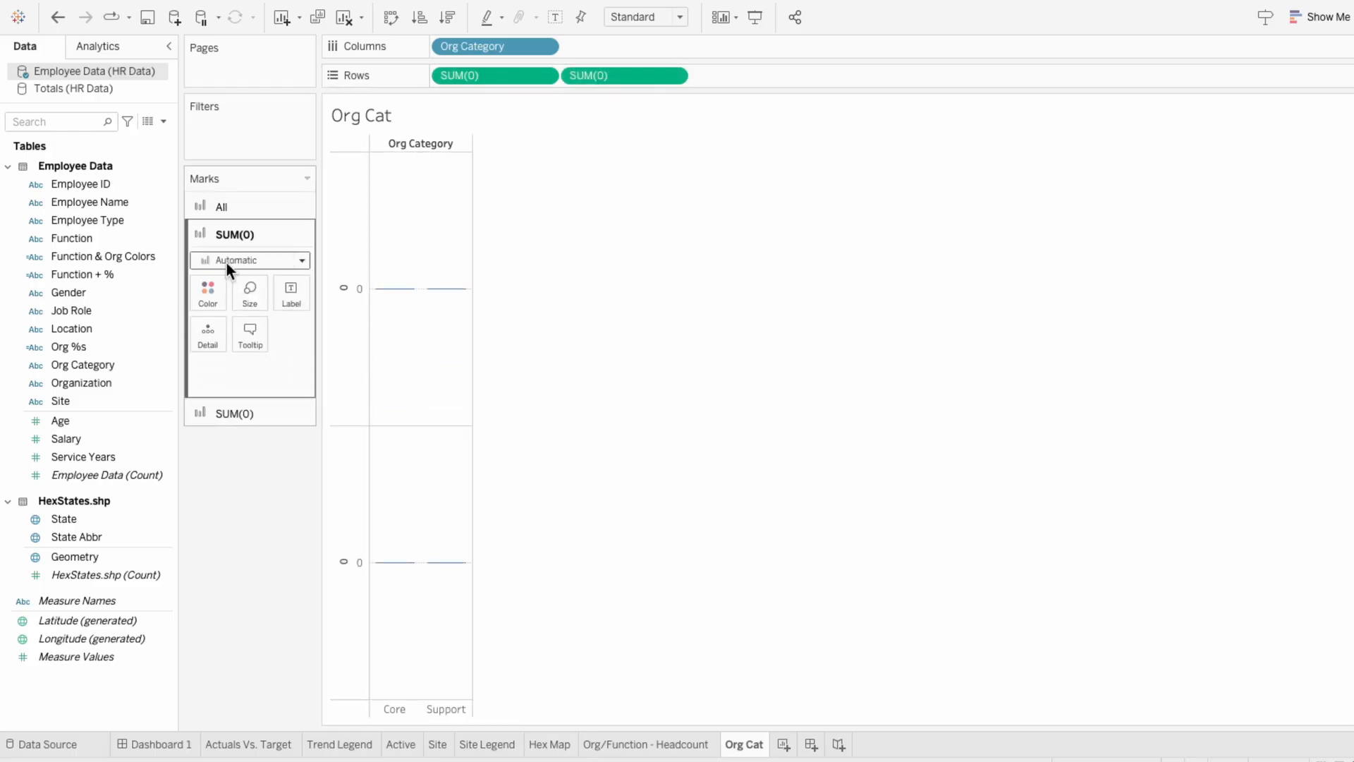
click(226, 262)
click(244, 455)
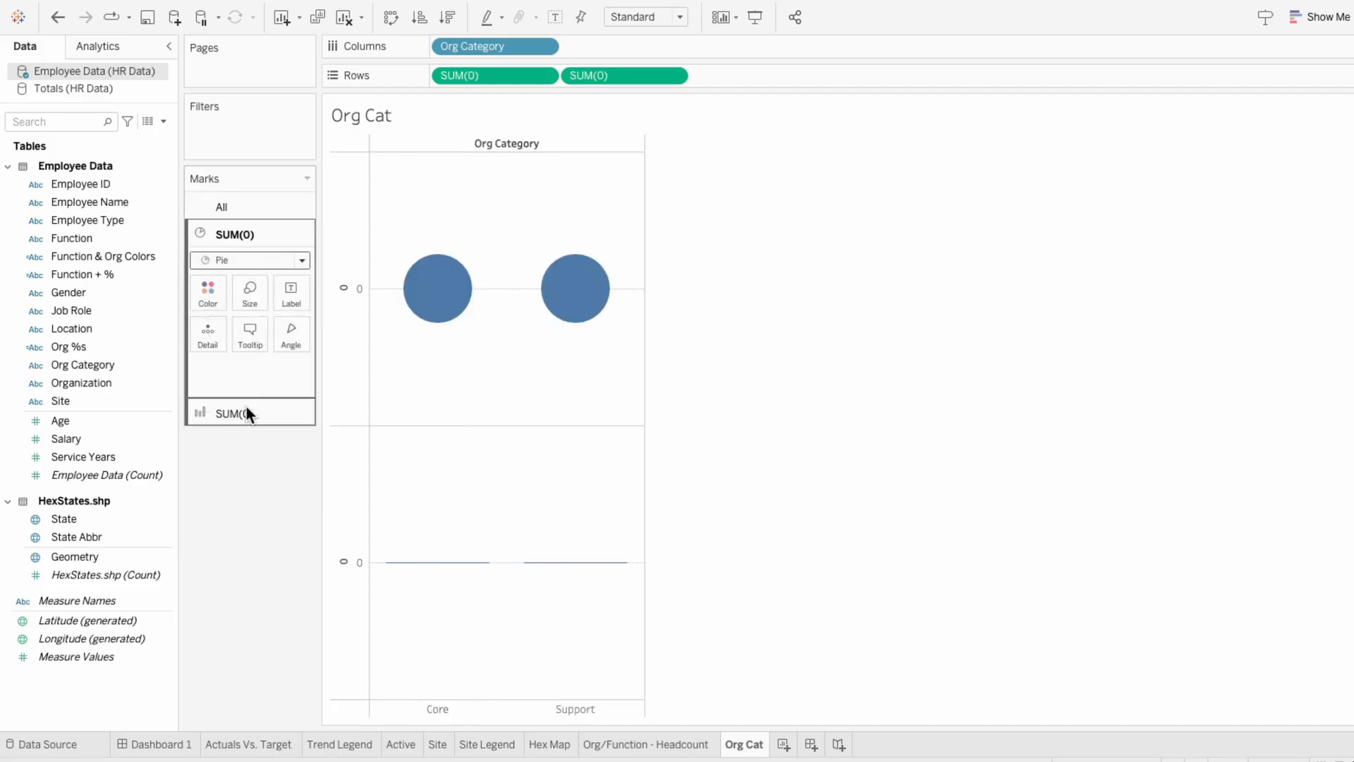
double_click(244, 377)
text(AVG([Salary]))
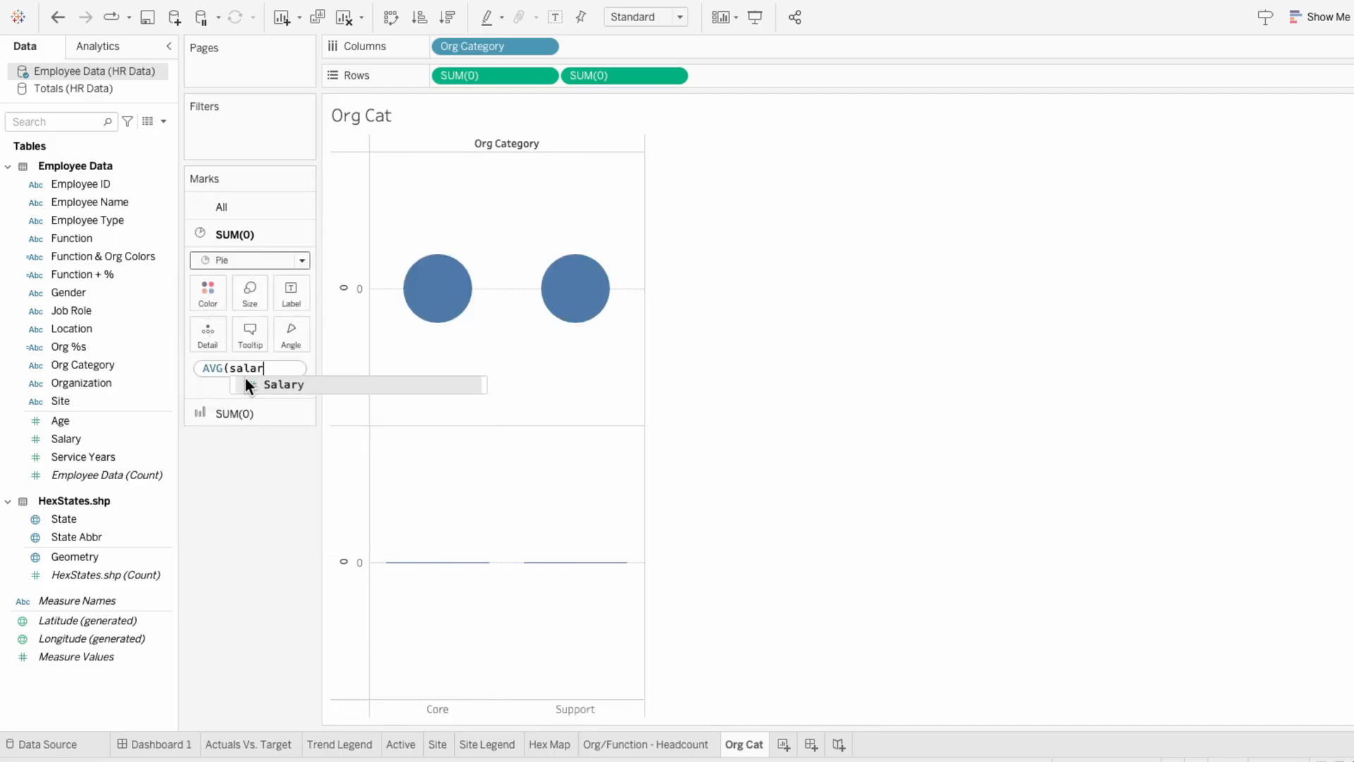
key(Return)
click(201, 368)
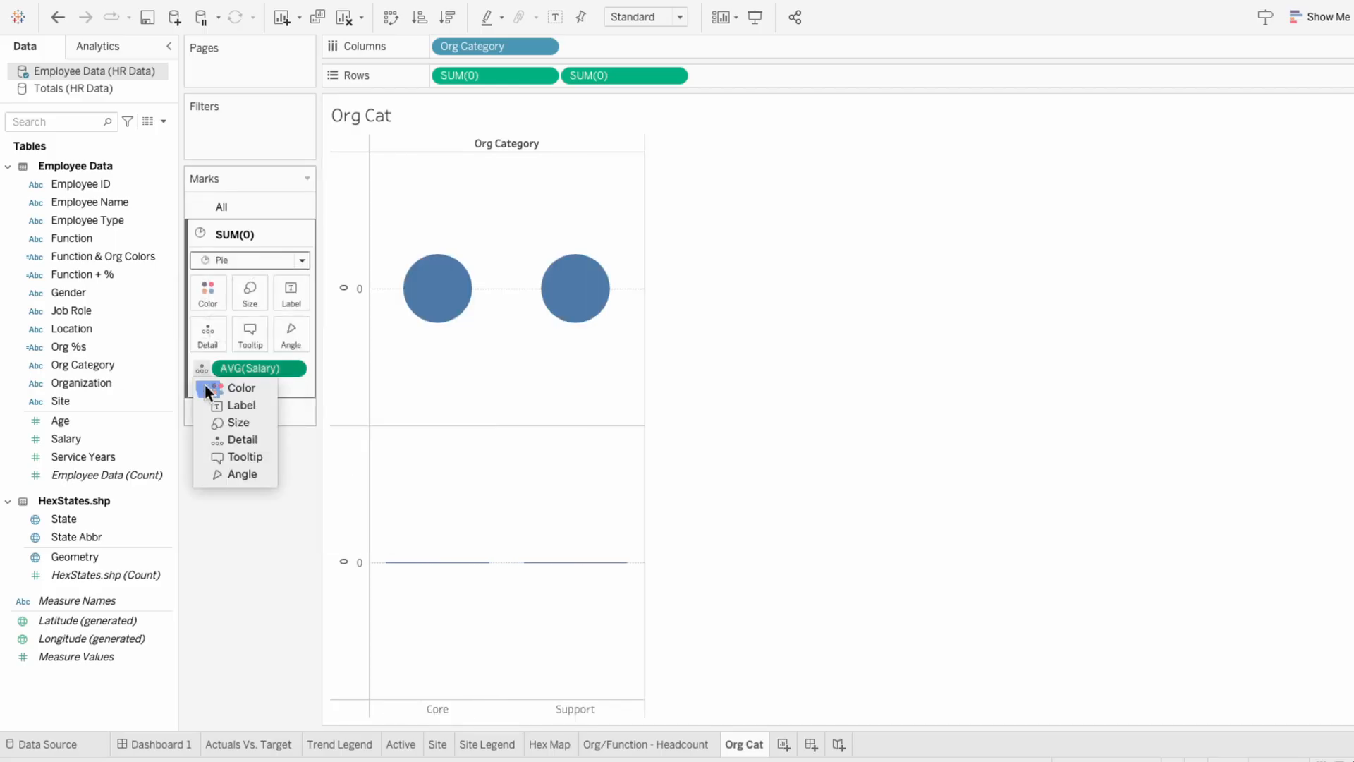
click(221, 475)
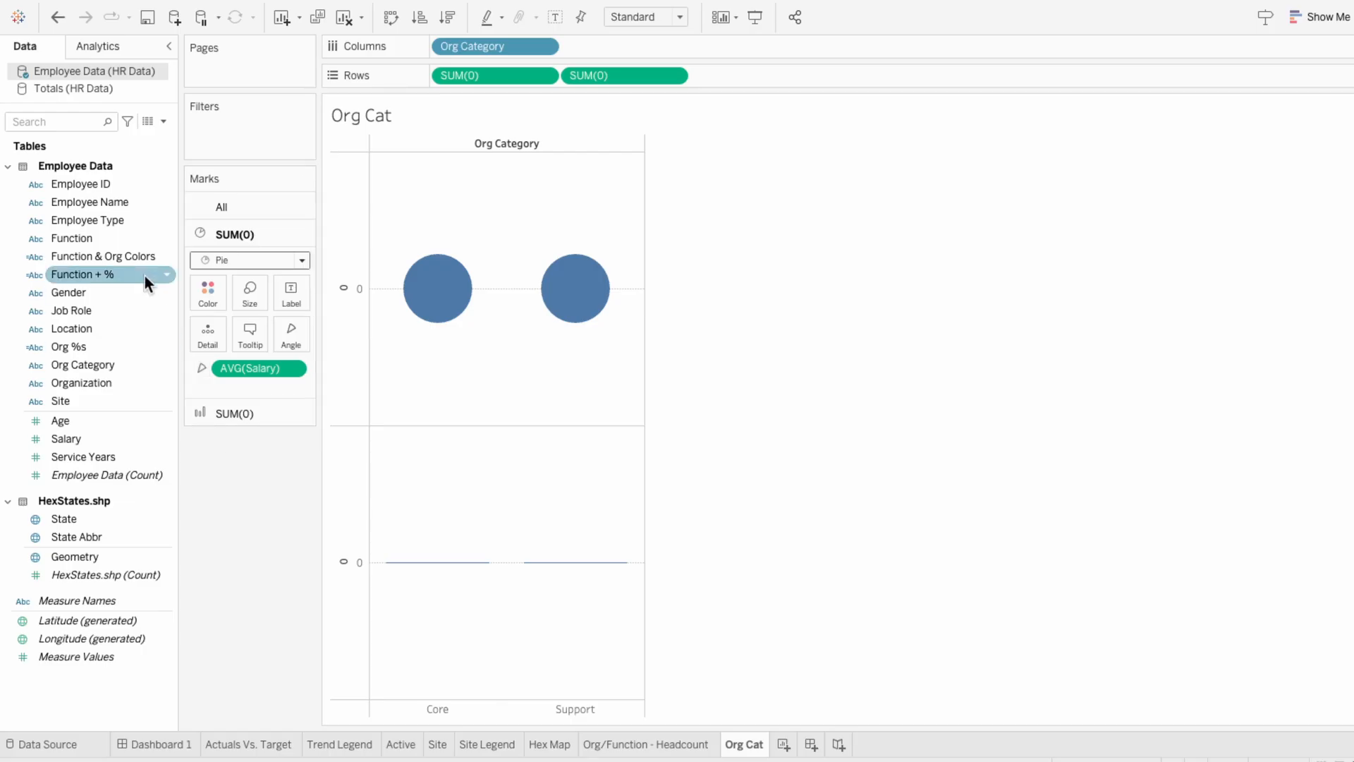
Step: Color the pie slices by Function
drag(163, 237, 224, 387)
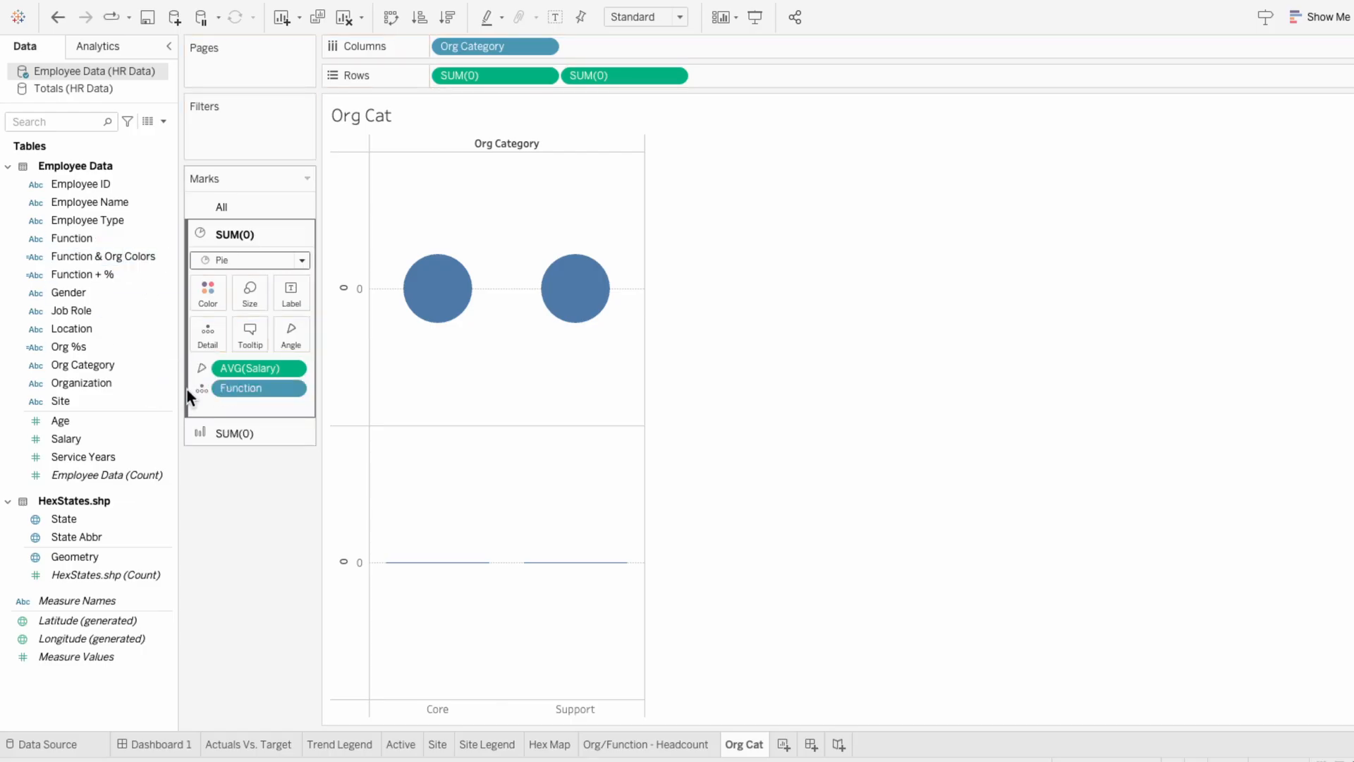
click(202, 389)
click(209, 409)
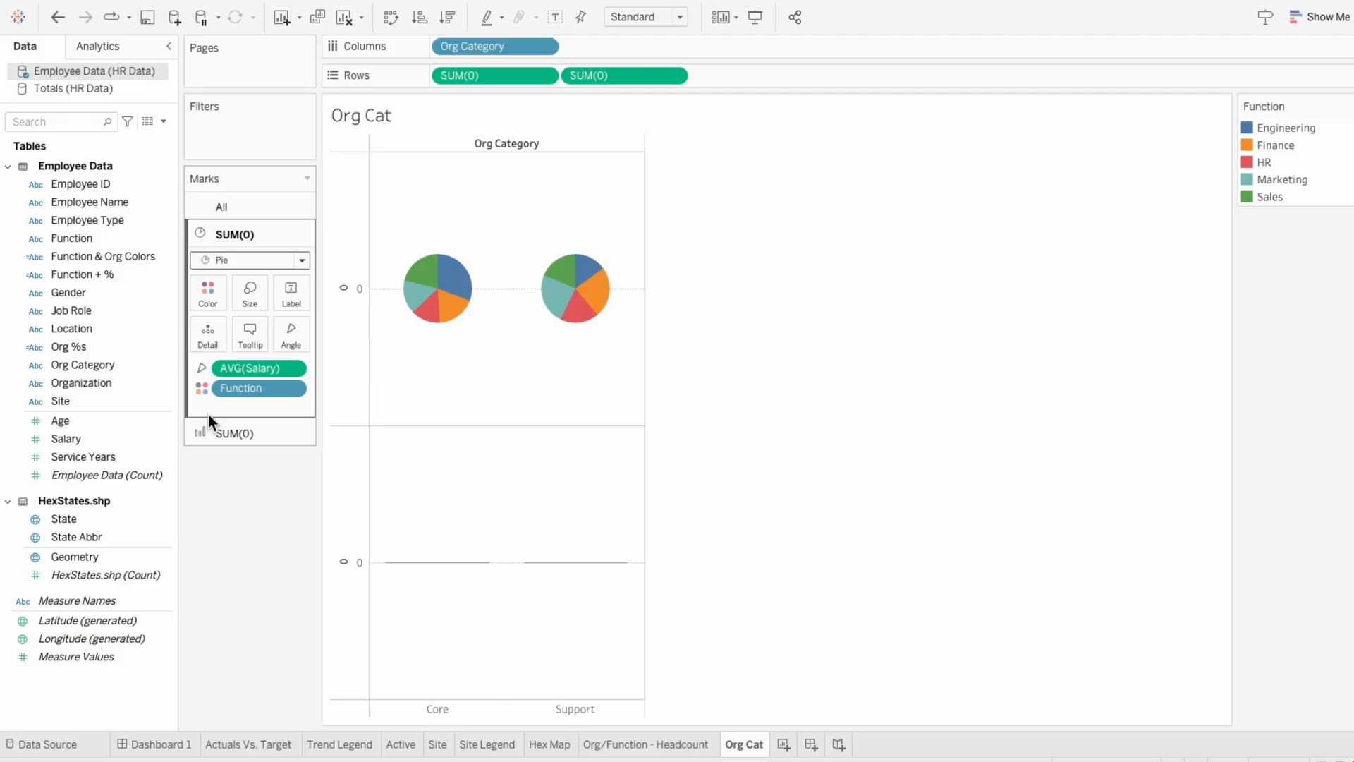
Step: Change the second SUM(0) marks to Circle and combine both Rows measures as a dual axis
click(217, 439)
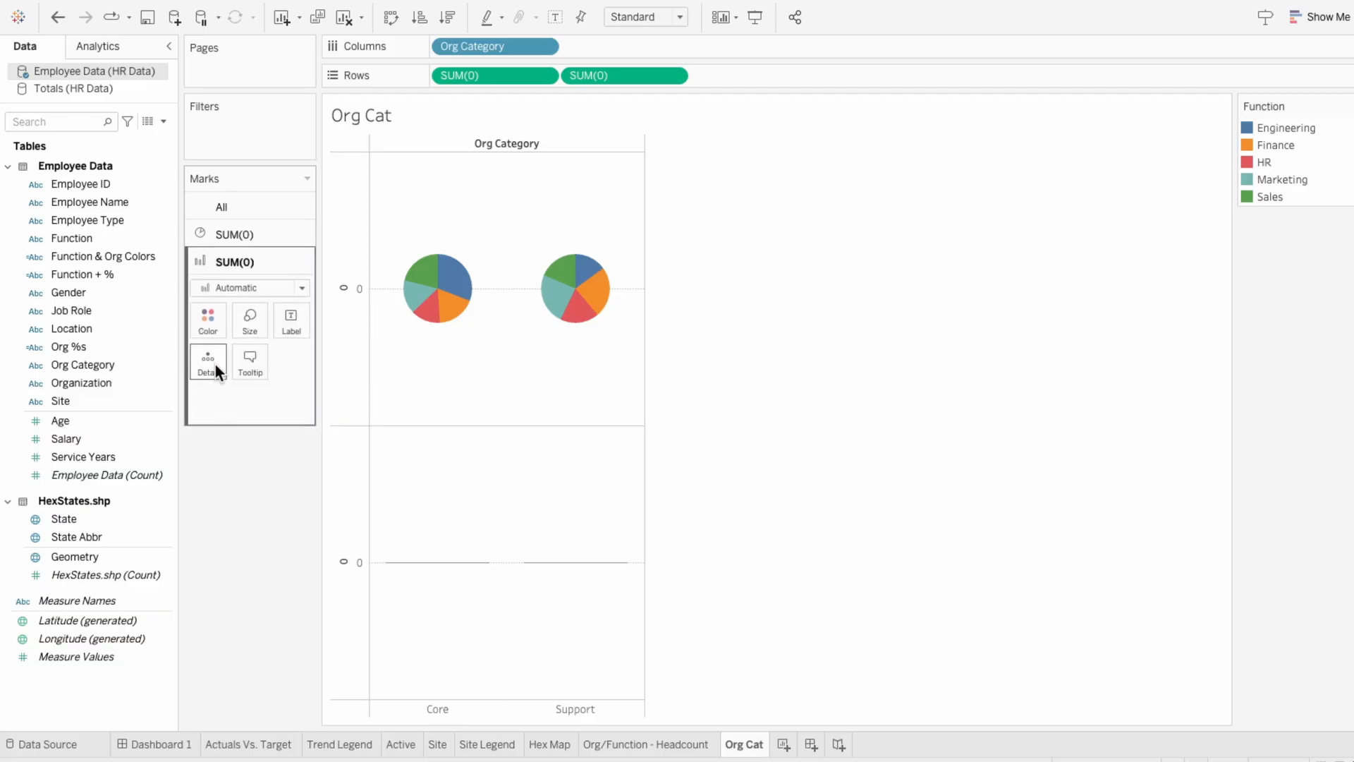
click(214, 287)
click(238, 402)
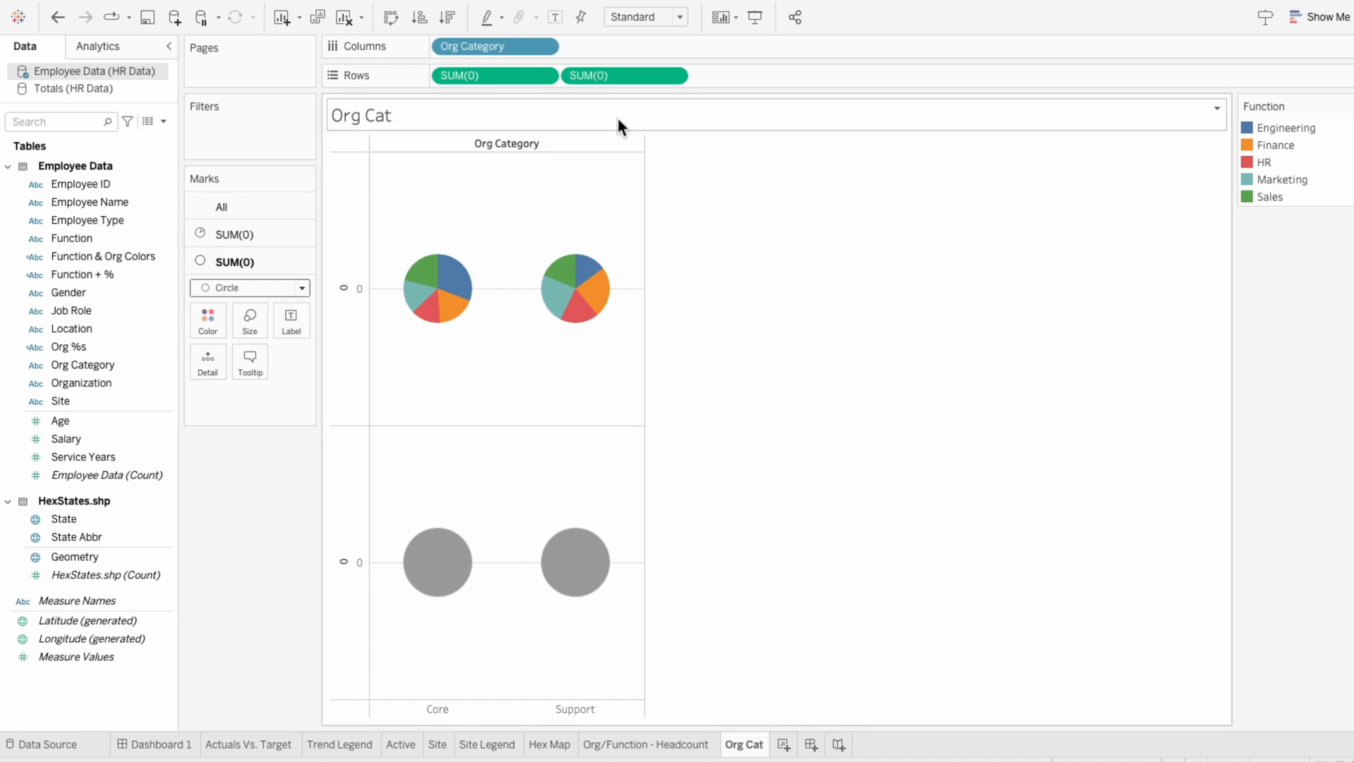
right_click(626, 75)
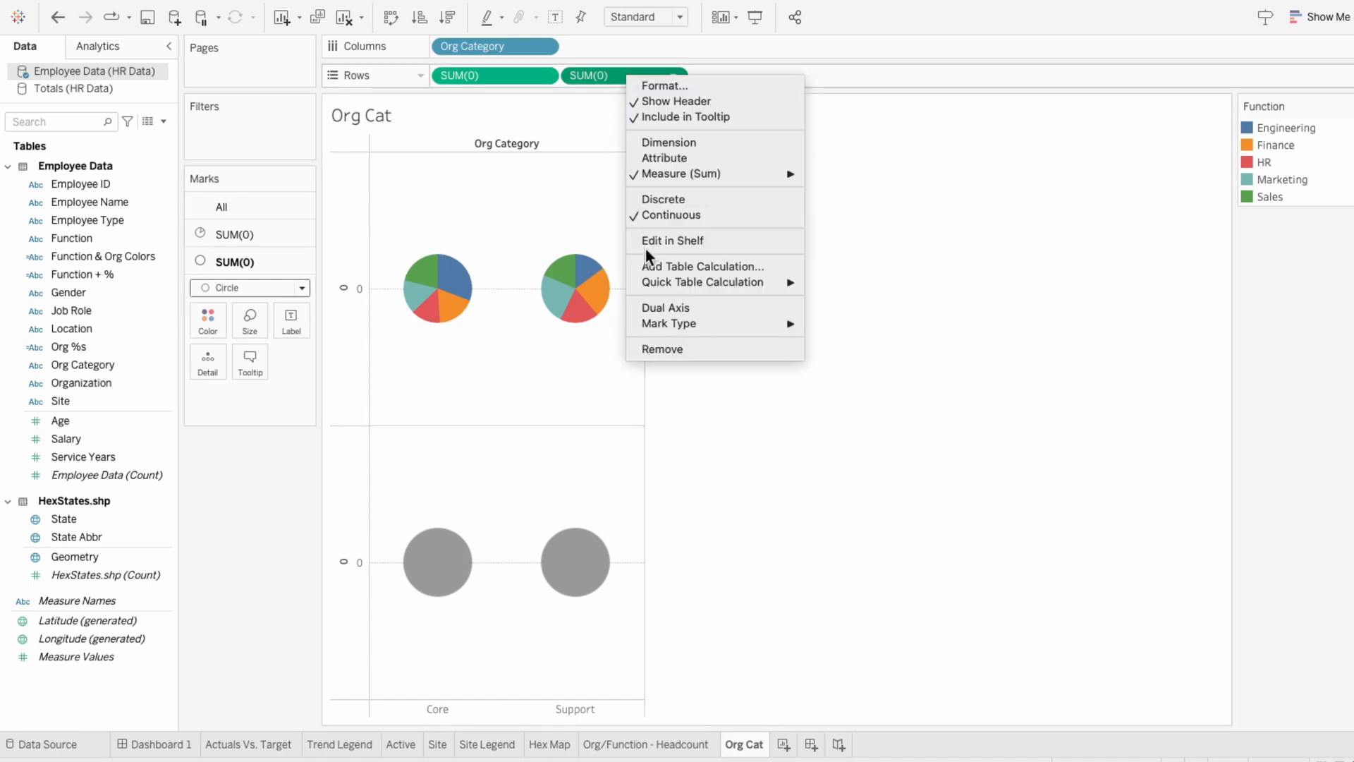
click(649, 309)
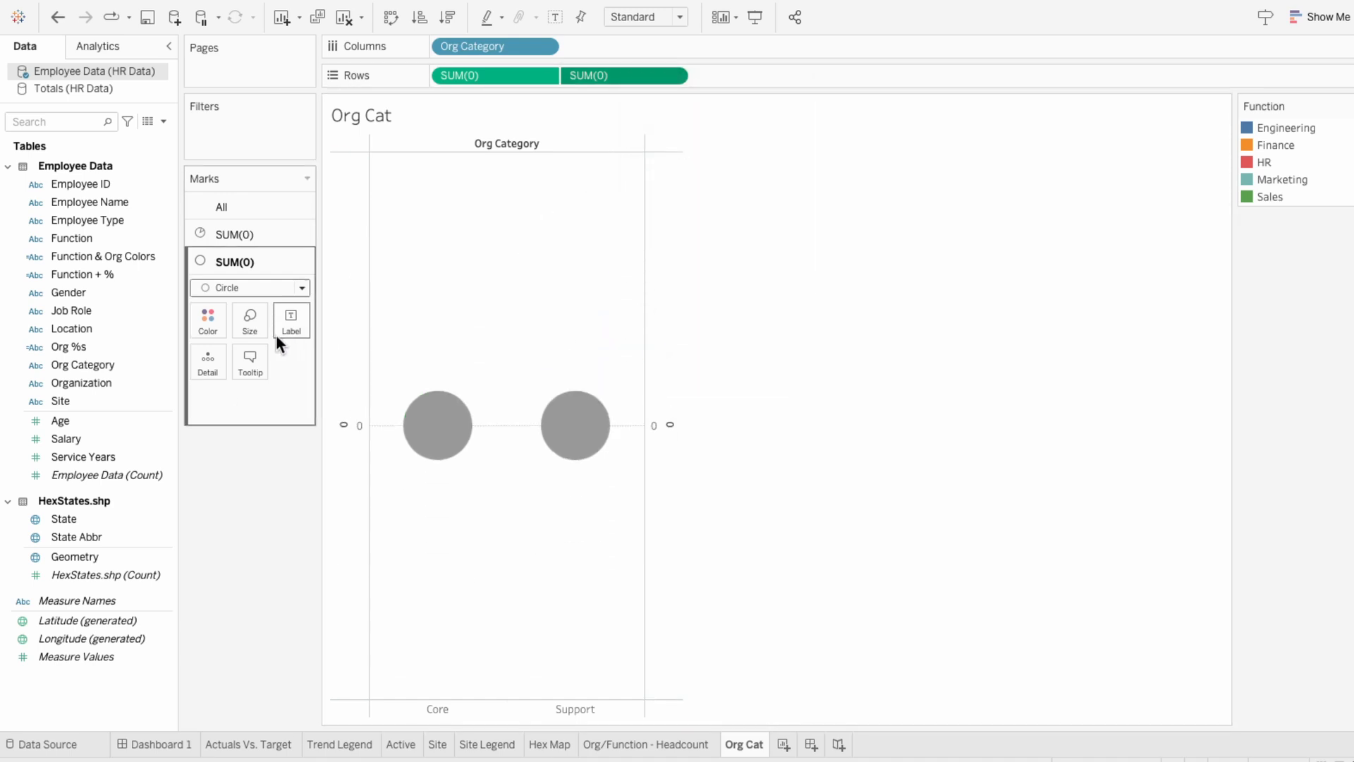
Step: Enlarge the pies and resize the circles in front so that each pie becomes a thin donut ring
click(211, 232)
click(248, 290)
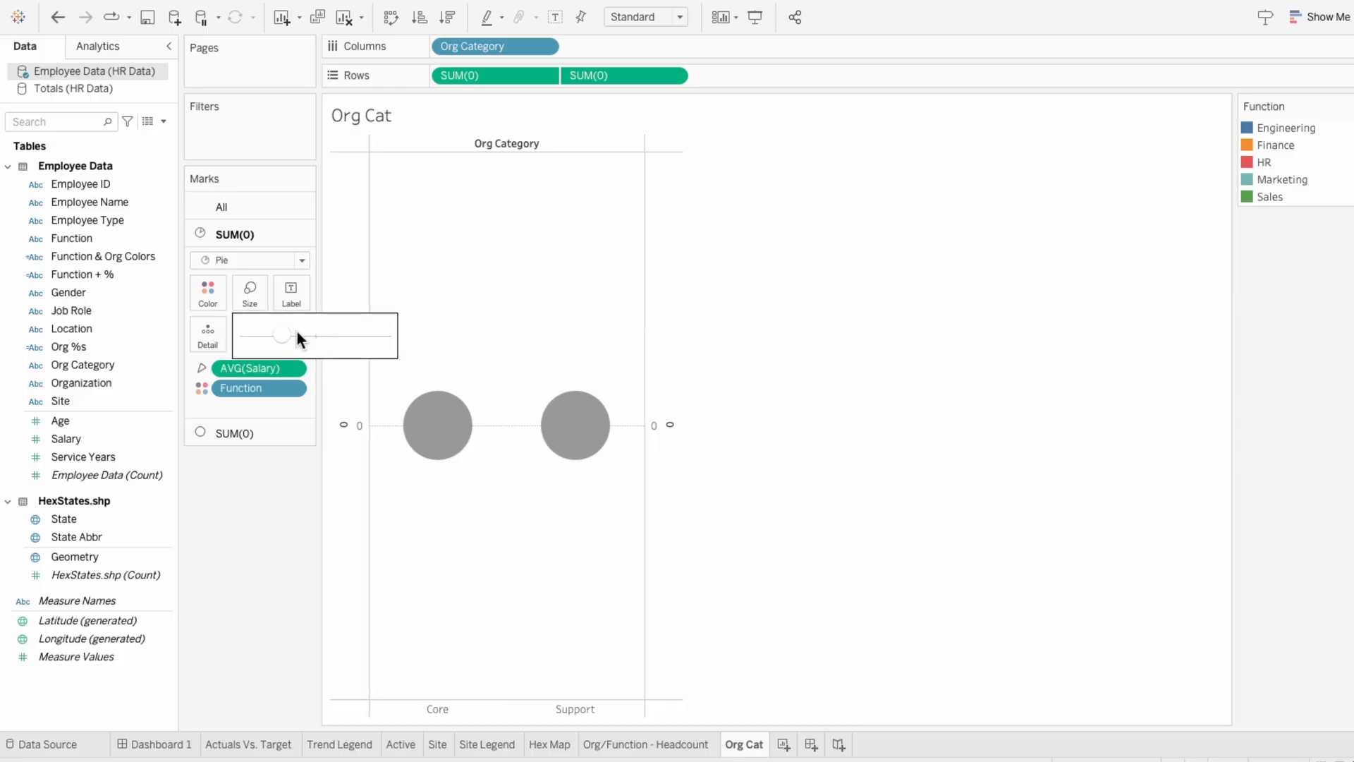
drag(299, 334, 311, 334)
click(235, 438)
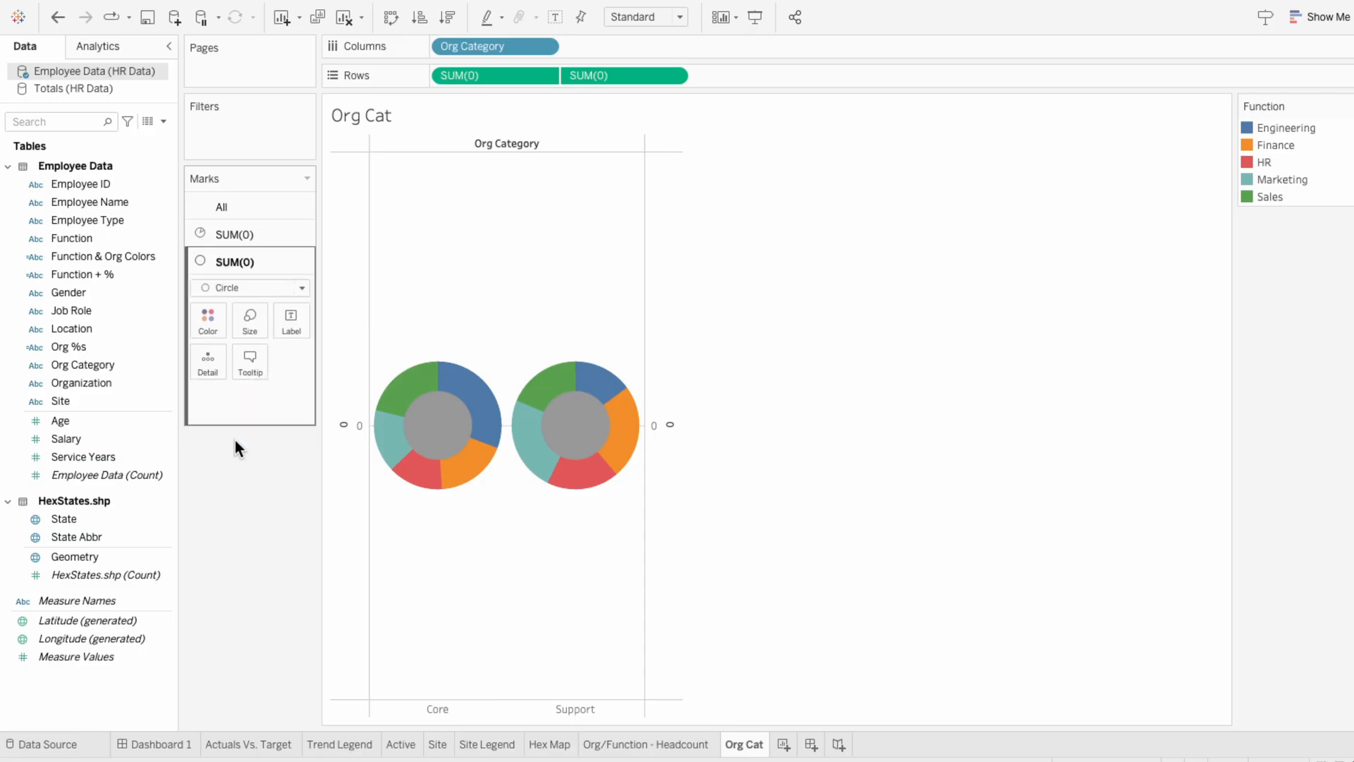
click(240, 325)
click(297, 361)
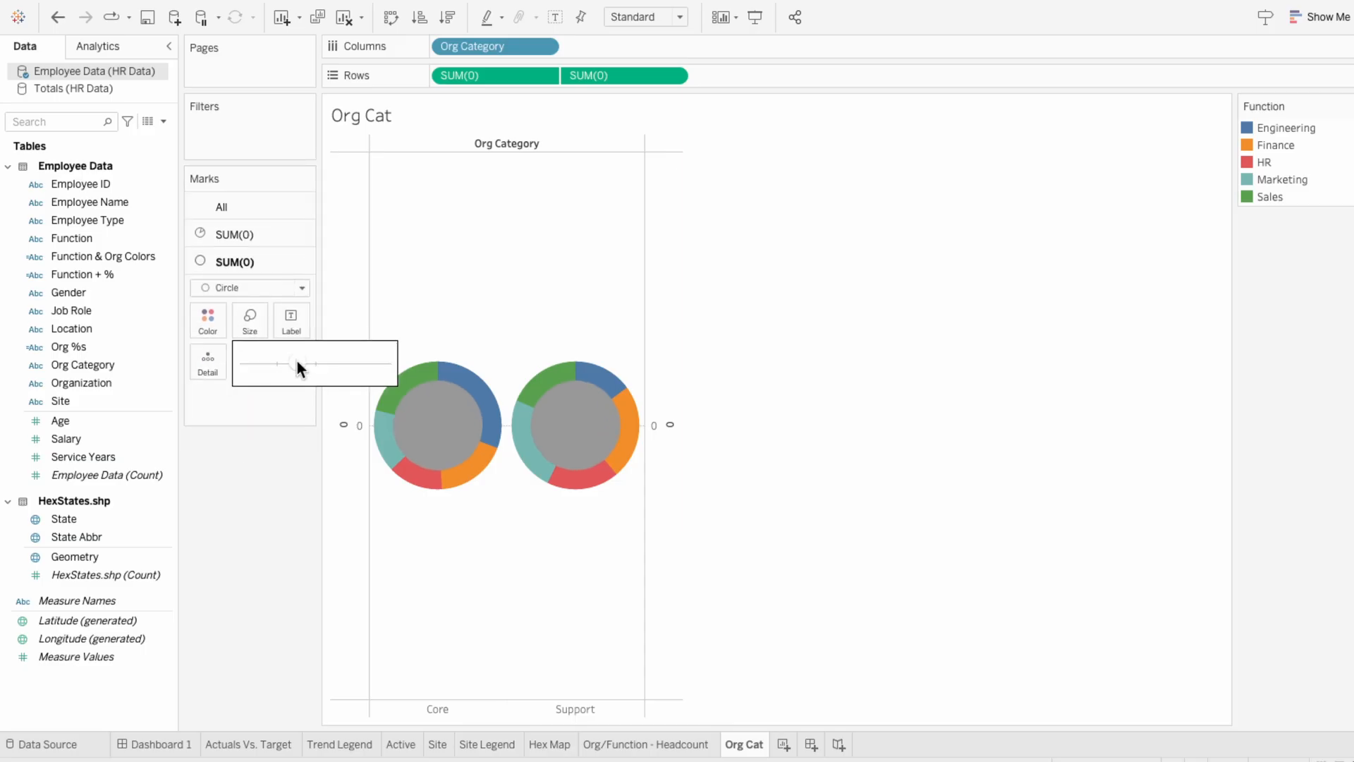
drag(298, 361, 294, 360)
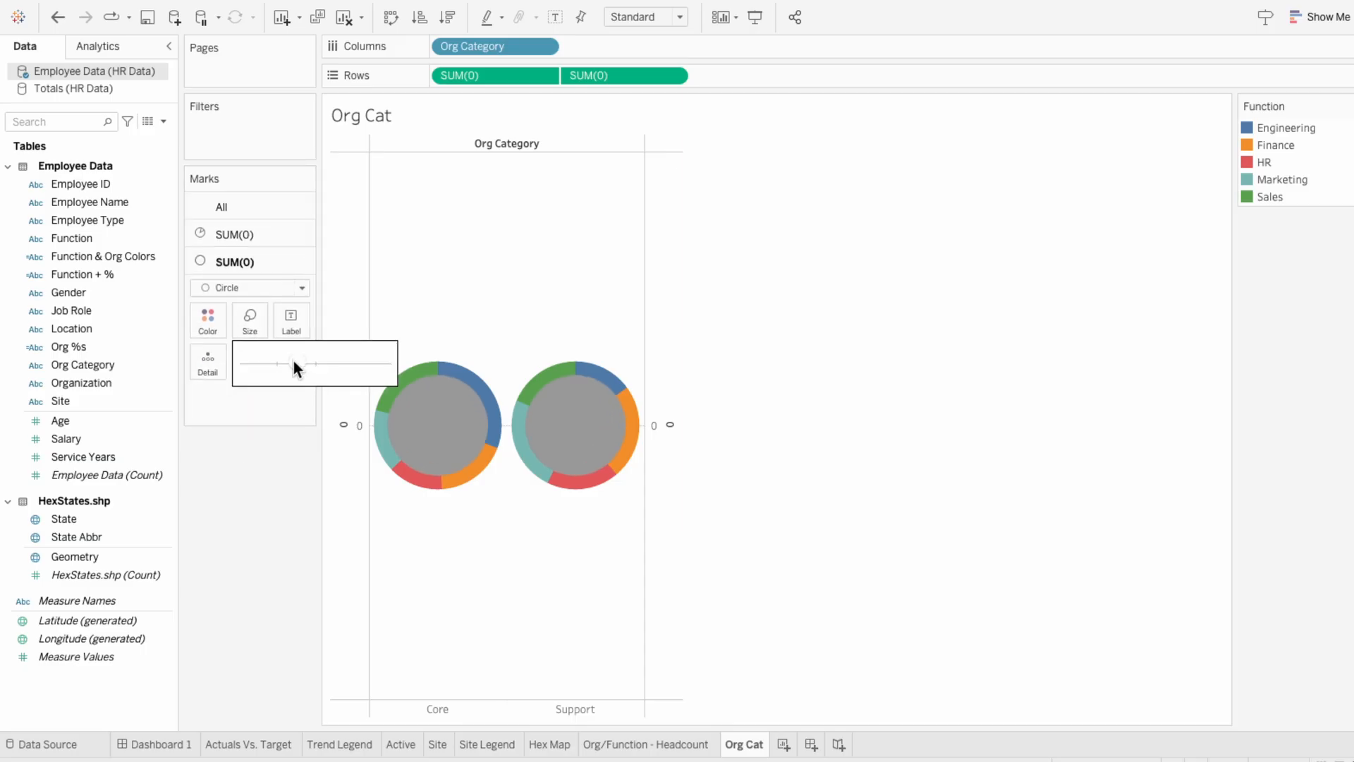
click(276, 456)
Step: Color the inner circles of the donuts white
click(214, 324)
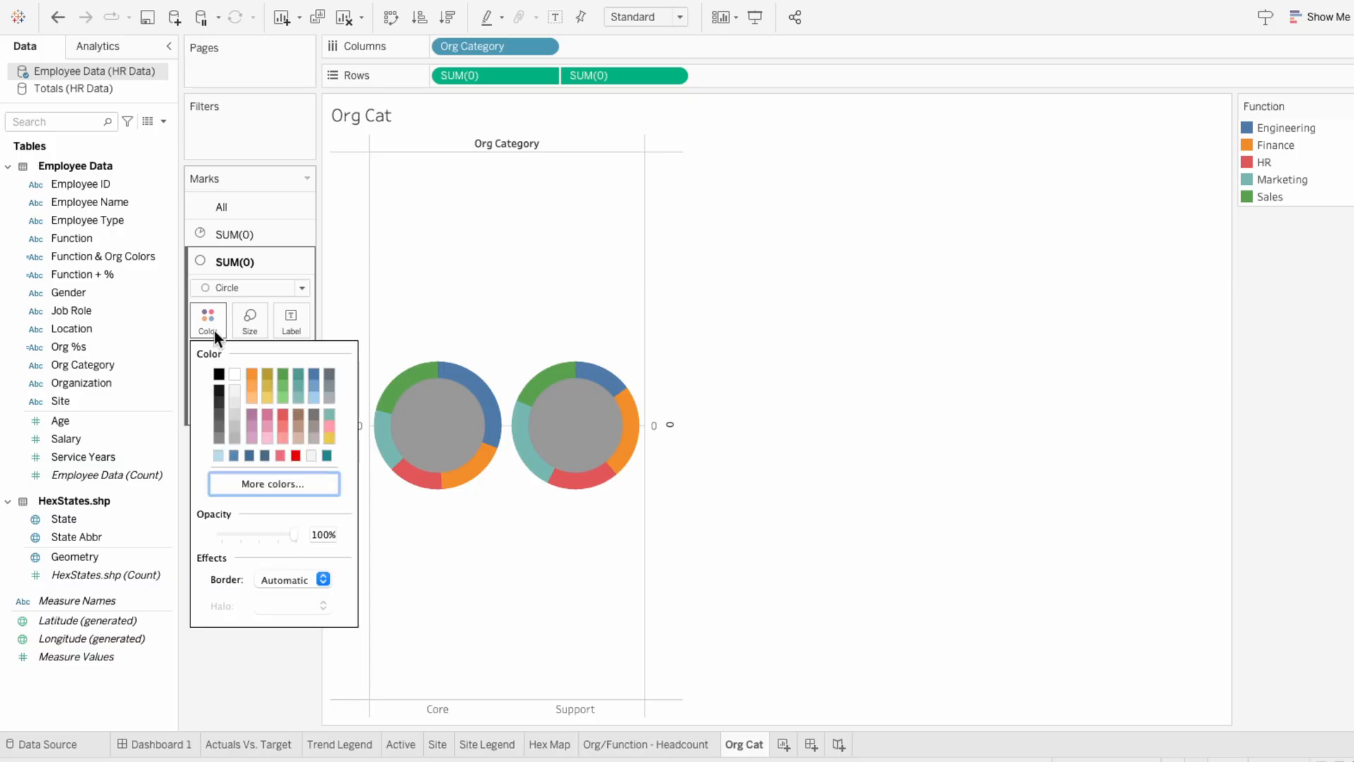
click(232, 377)
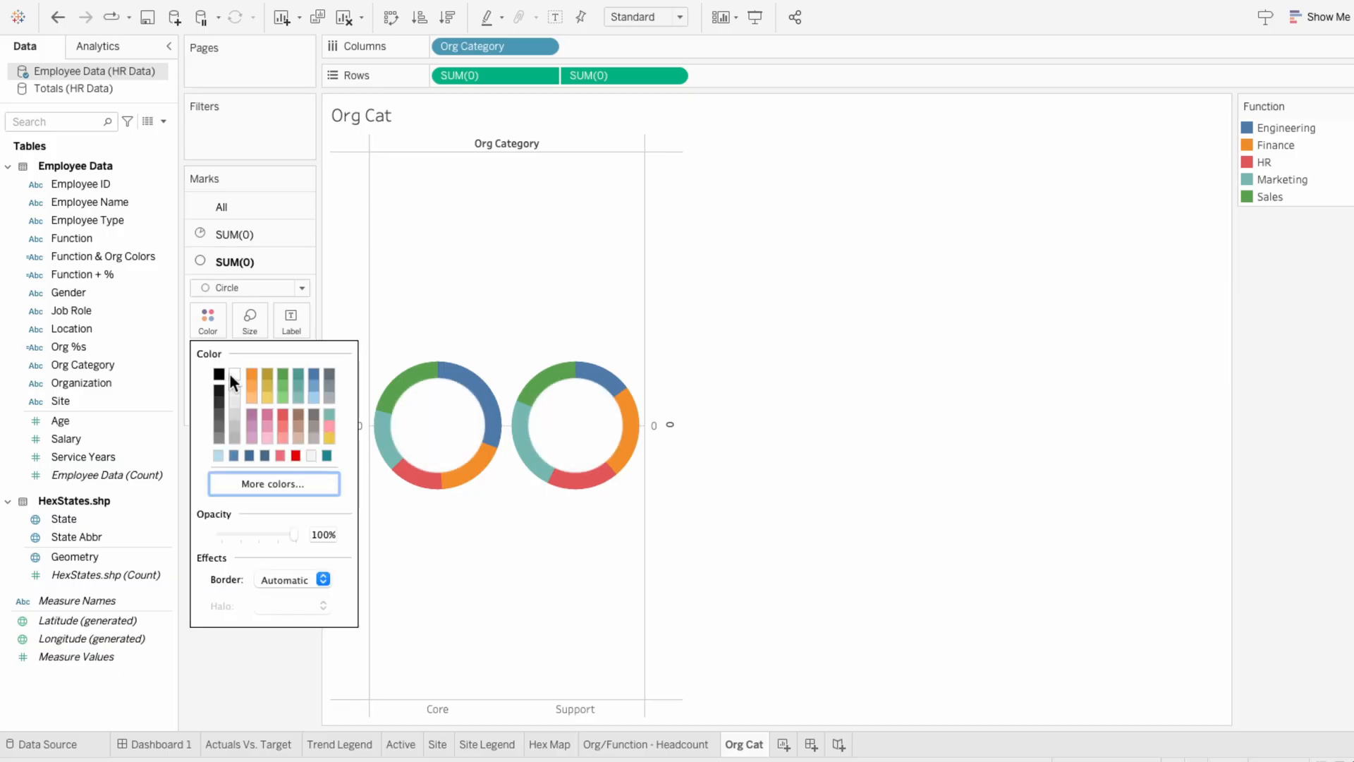
click(207, 309)
Step: Label the inner circles with Org Category and avg(salary)
drag(103, 362, 230, 397)
click(203, 395)
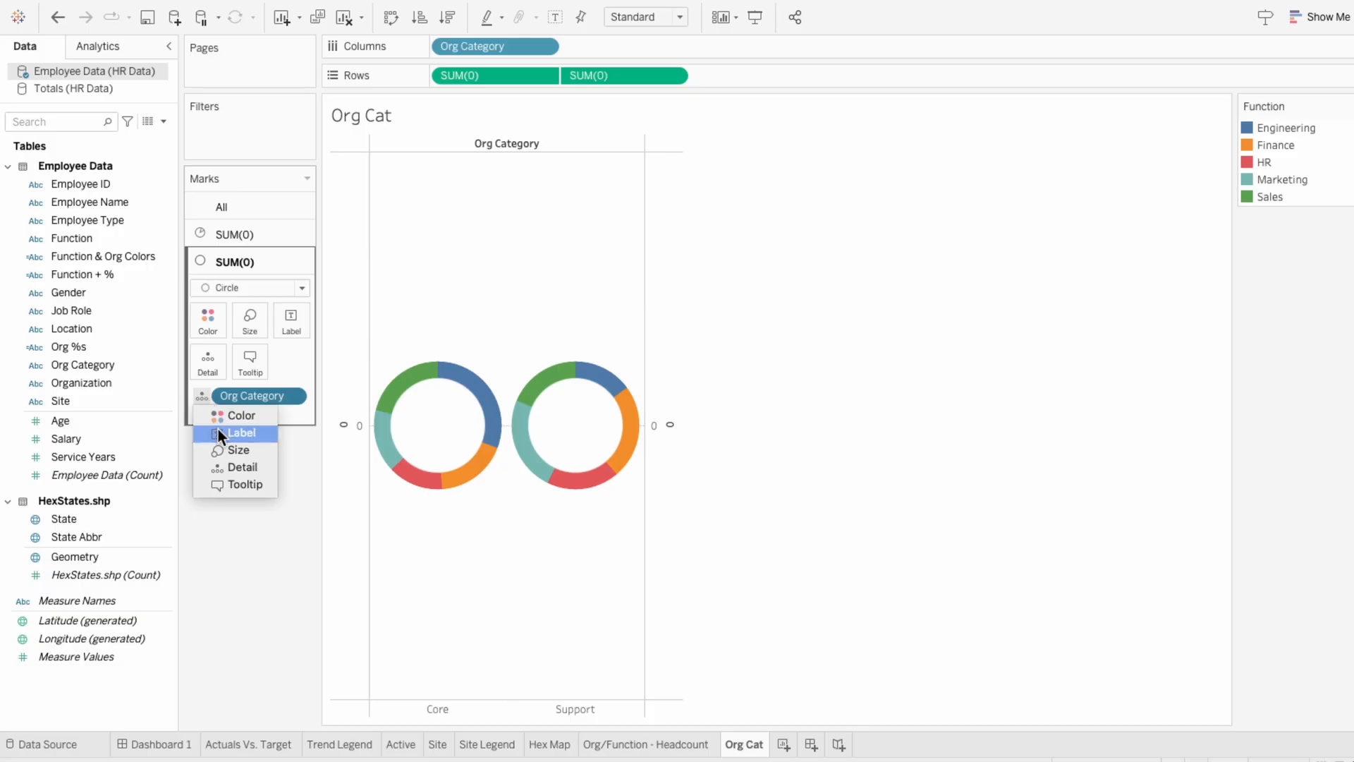
click(217, 429)
double_click(224, 408)
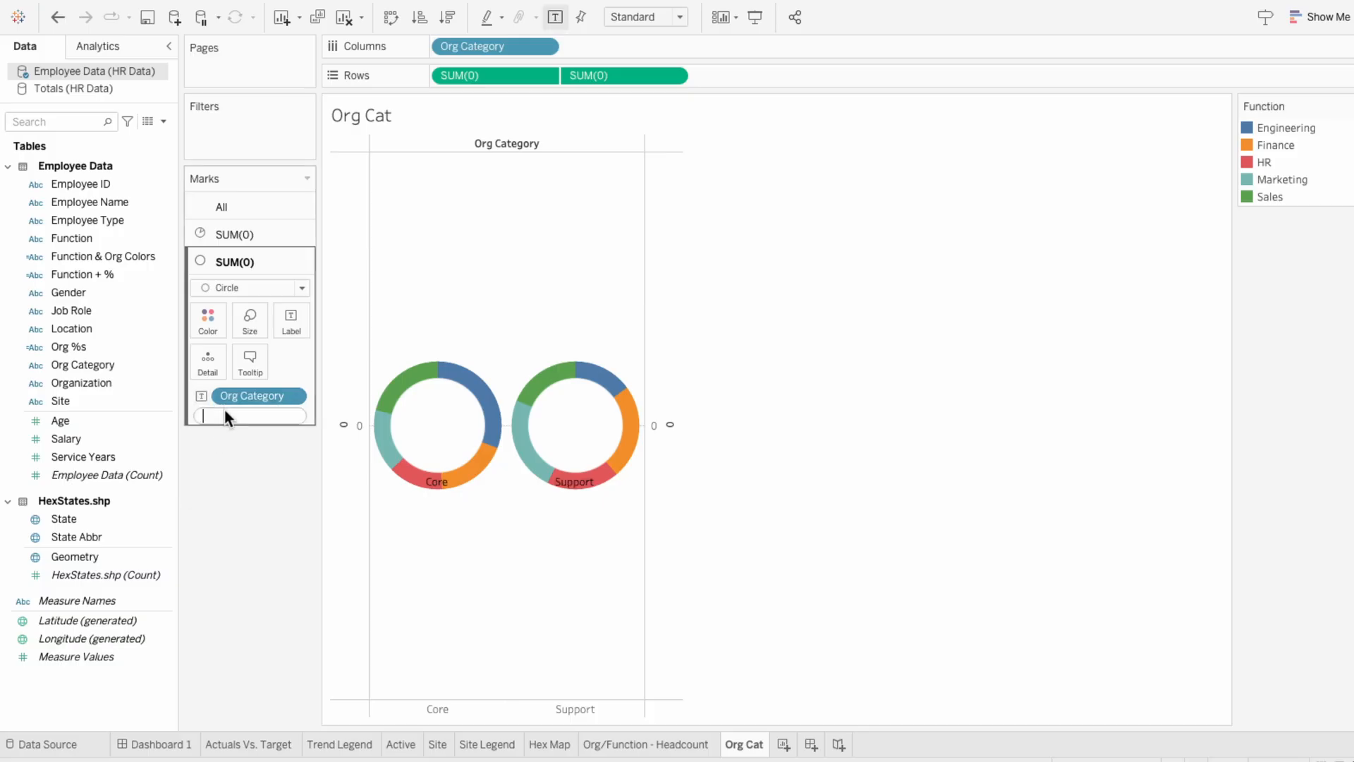
text(avg(salary))
key(Return)
click(201, 417)
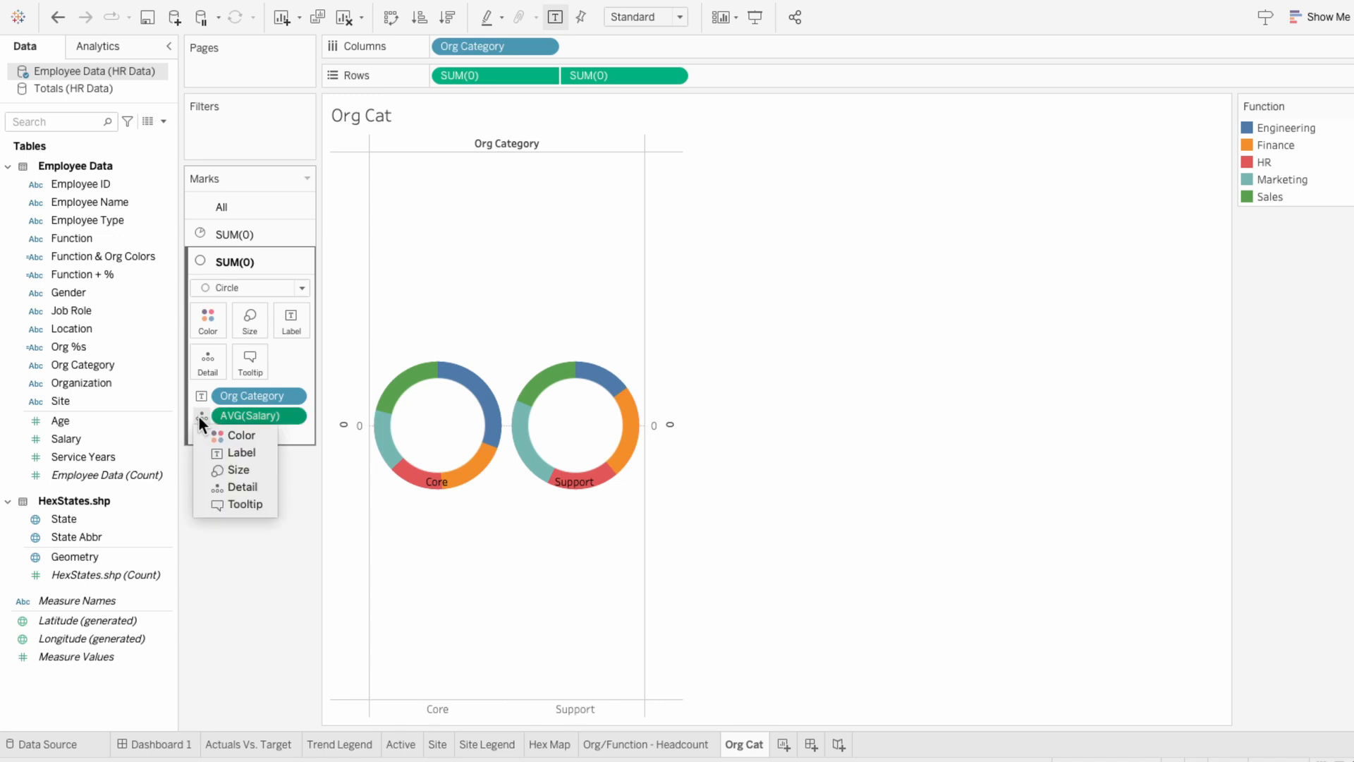
click(218, 455)
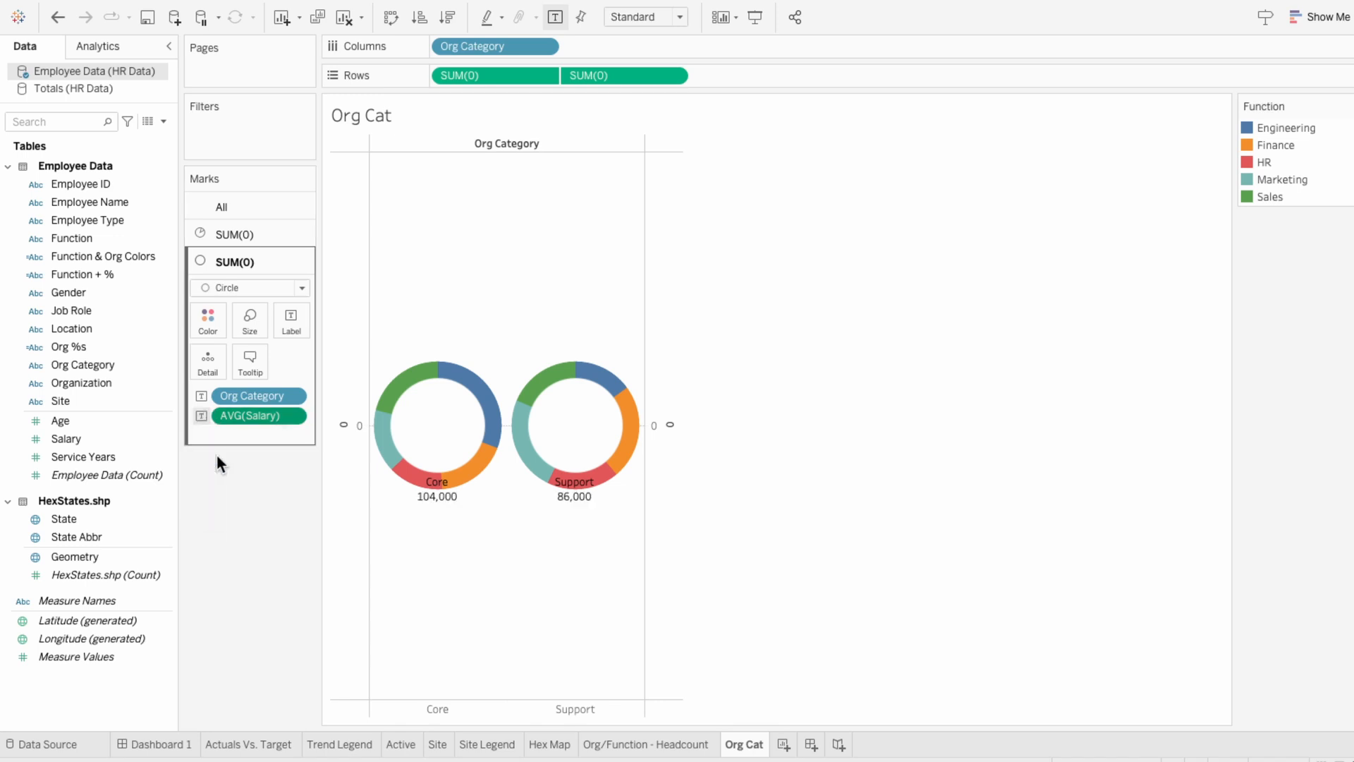
Step: Format the AVG(Salary) label as Currency (Custom) with 0 decimal places and display units in Thousands (K)
right_click(227, 418)
click(250, 496)
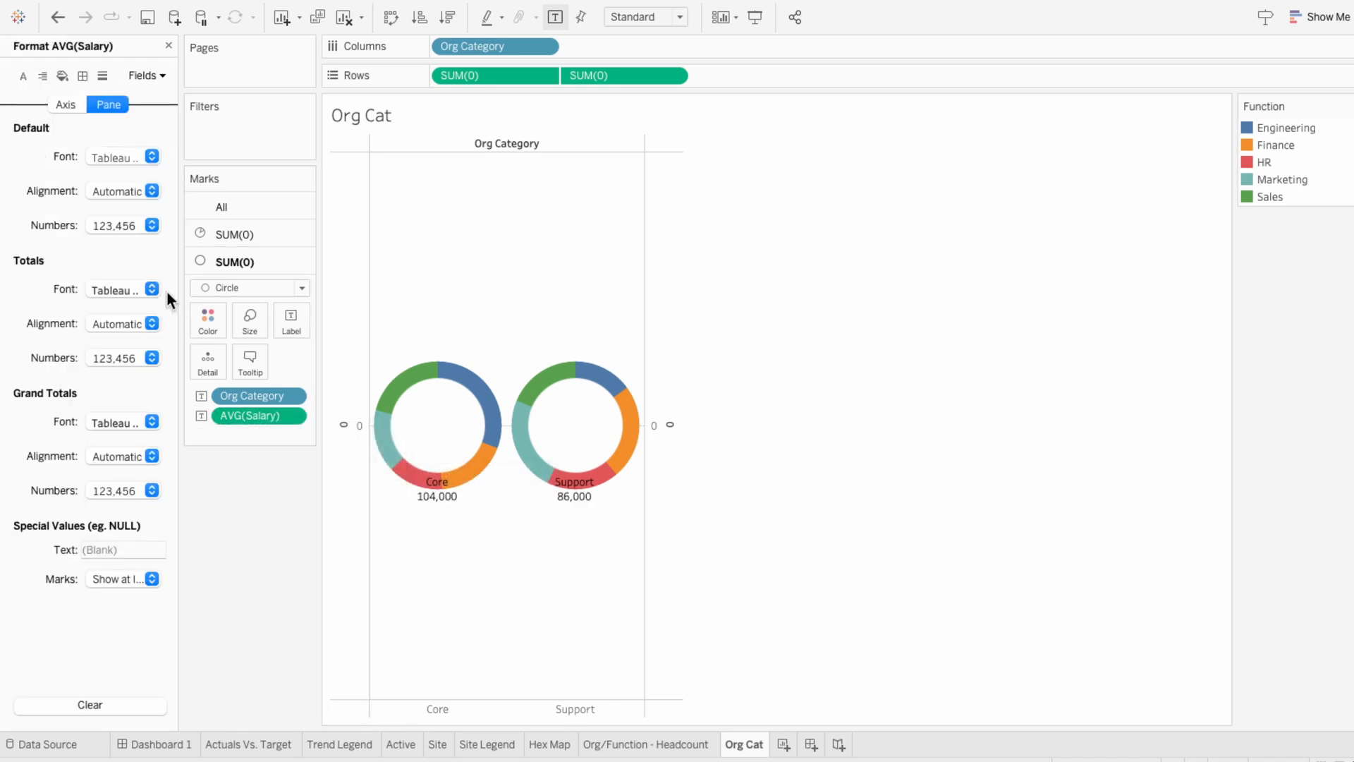
click(129, 231)
click(155, 318)
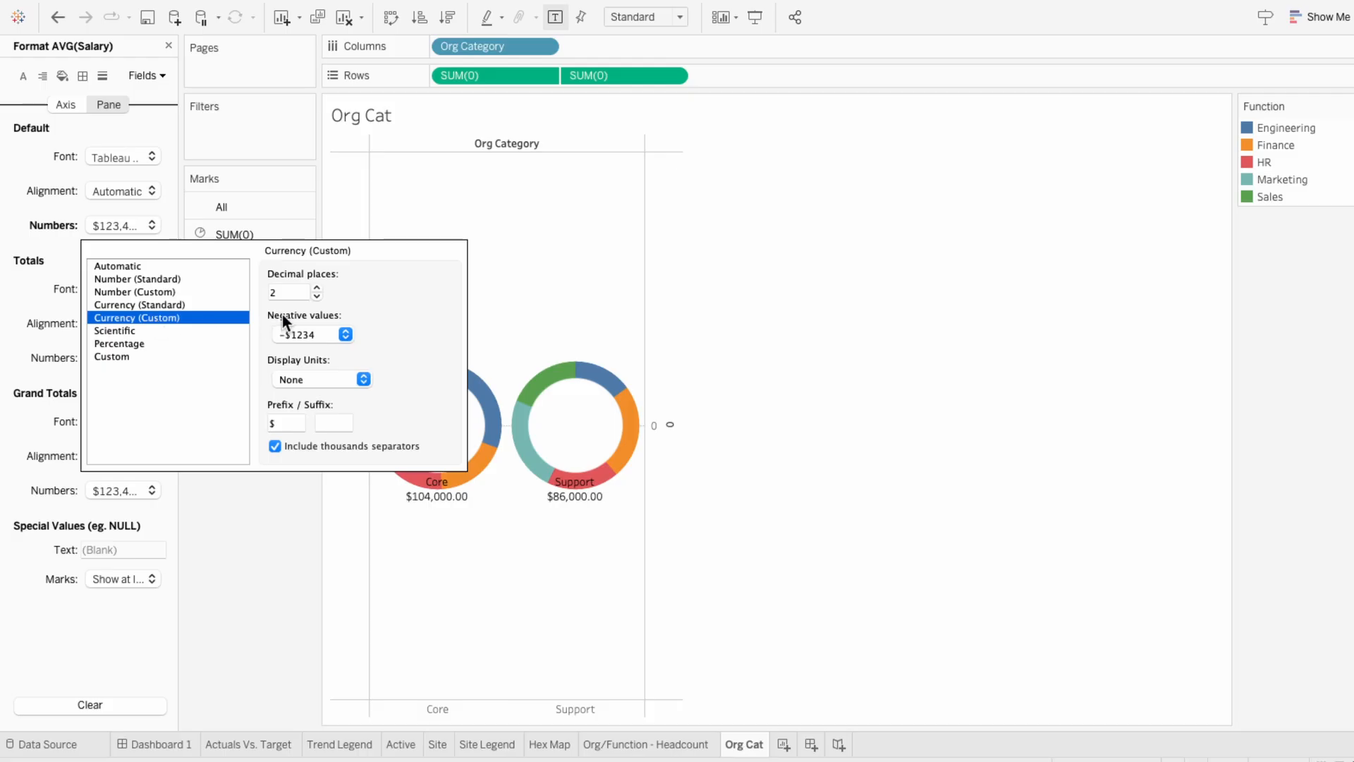
click(315, 294)
click(315, 295)
click(307, 385)
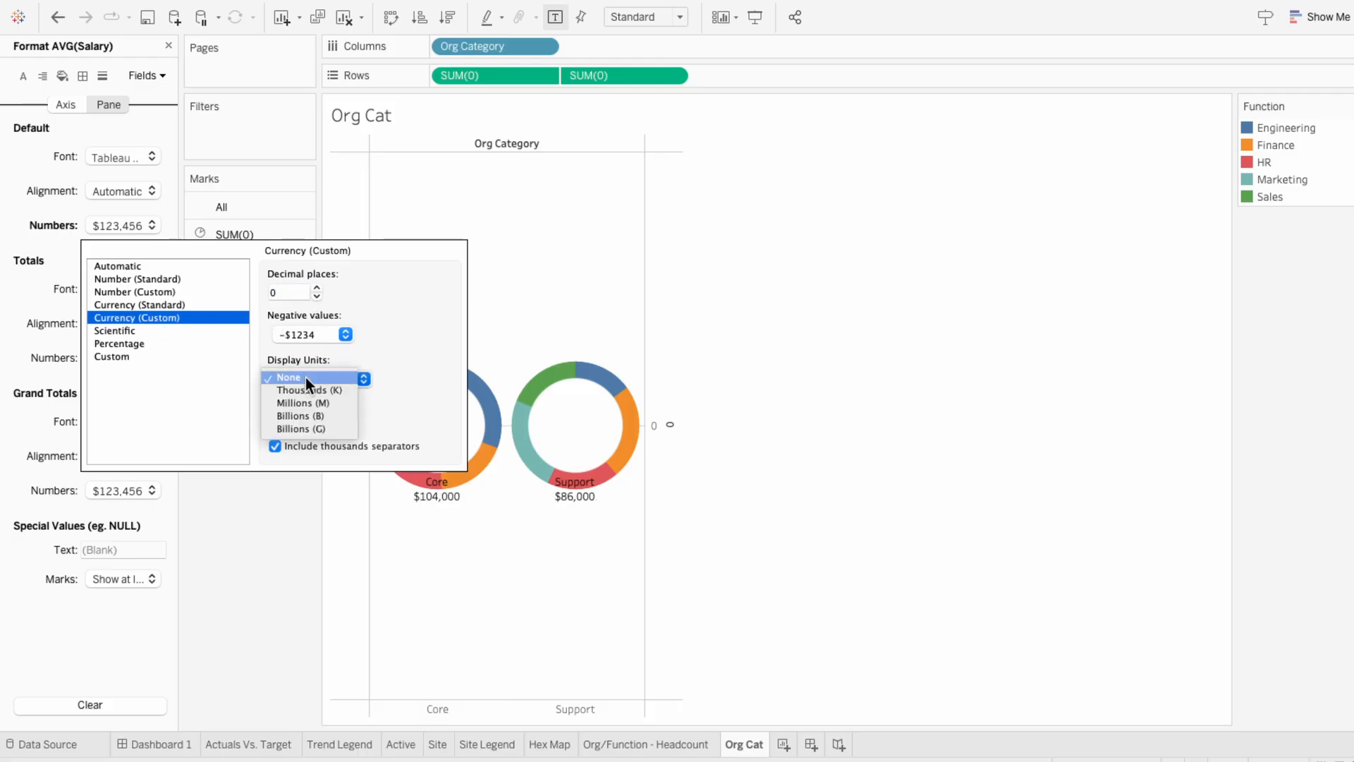
click(306, 390)
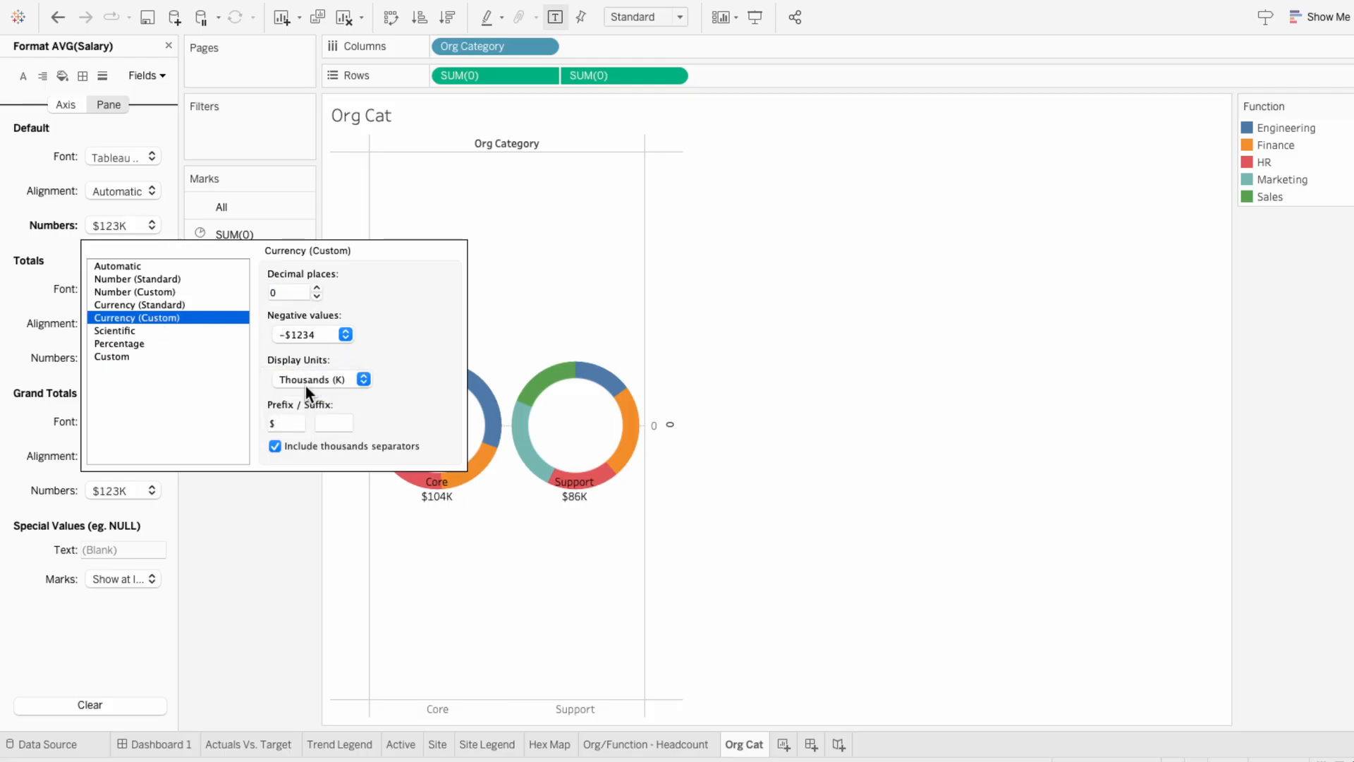
click(207, 521)
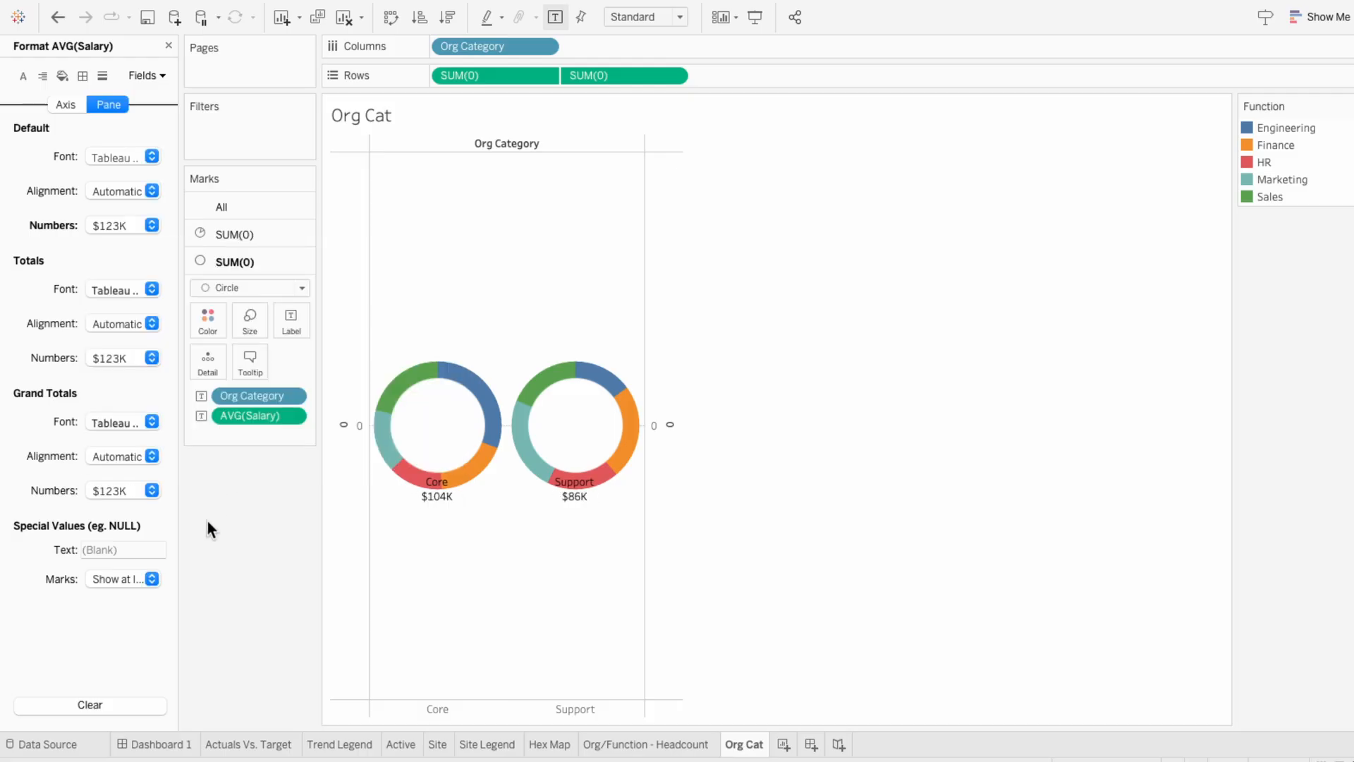
Step: Set the <AVG(Salary)> line of the circle label to Tableau Medium, size 10
click(293, 328)
click(455, 407)
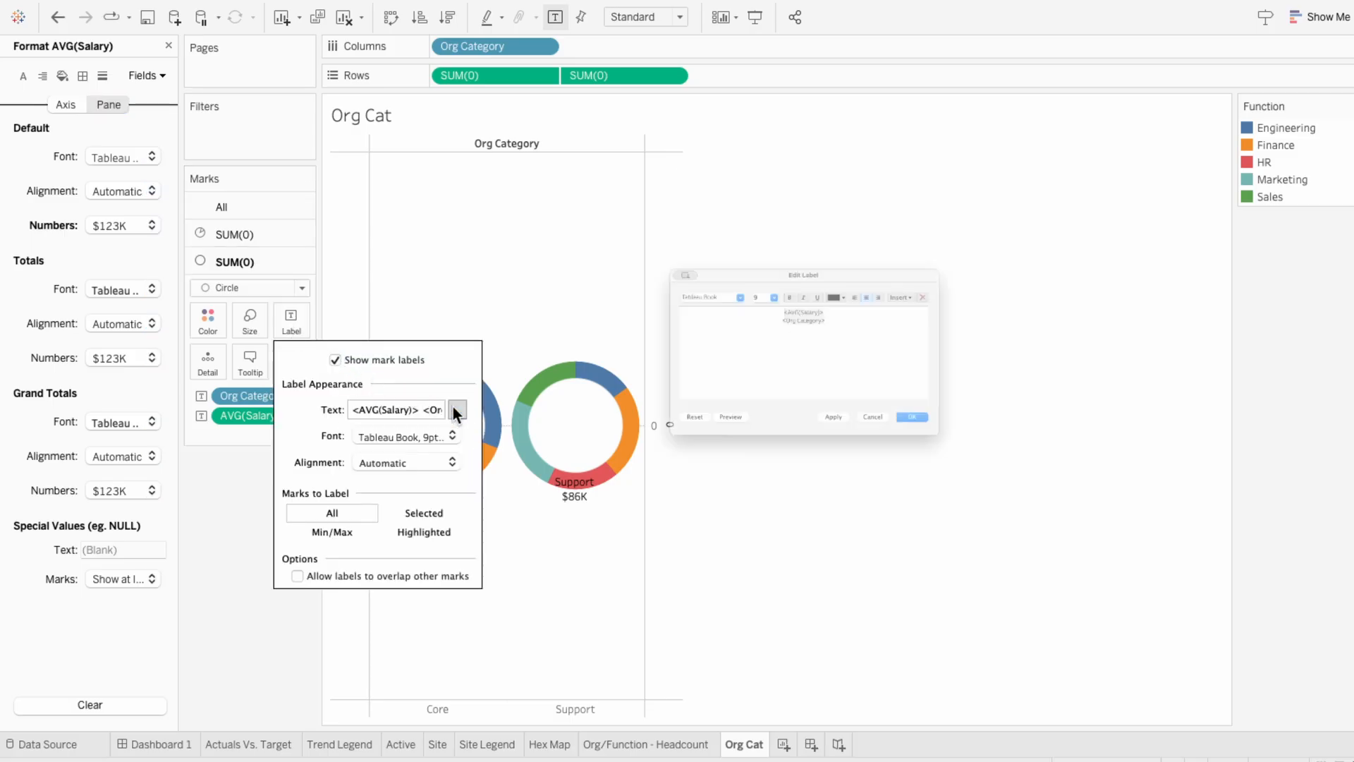
drag(863, 275, 748, 277)
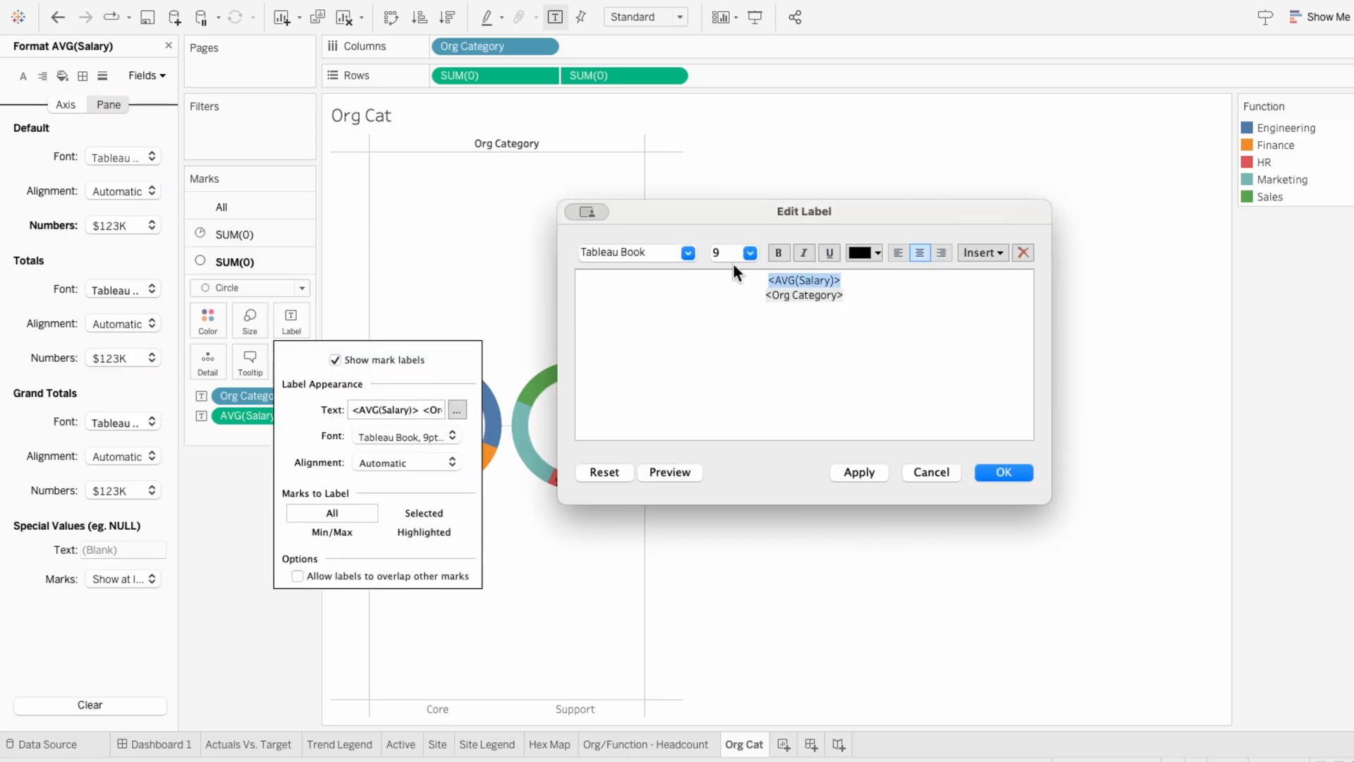
click(685, 252)
click(675, 372)
click(750, 253)
click(741, 293)
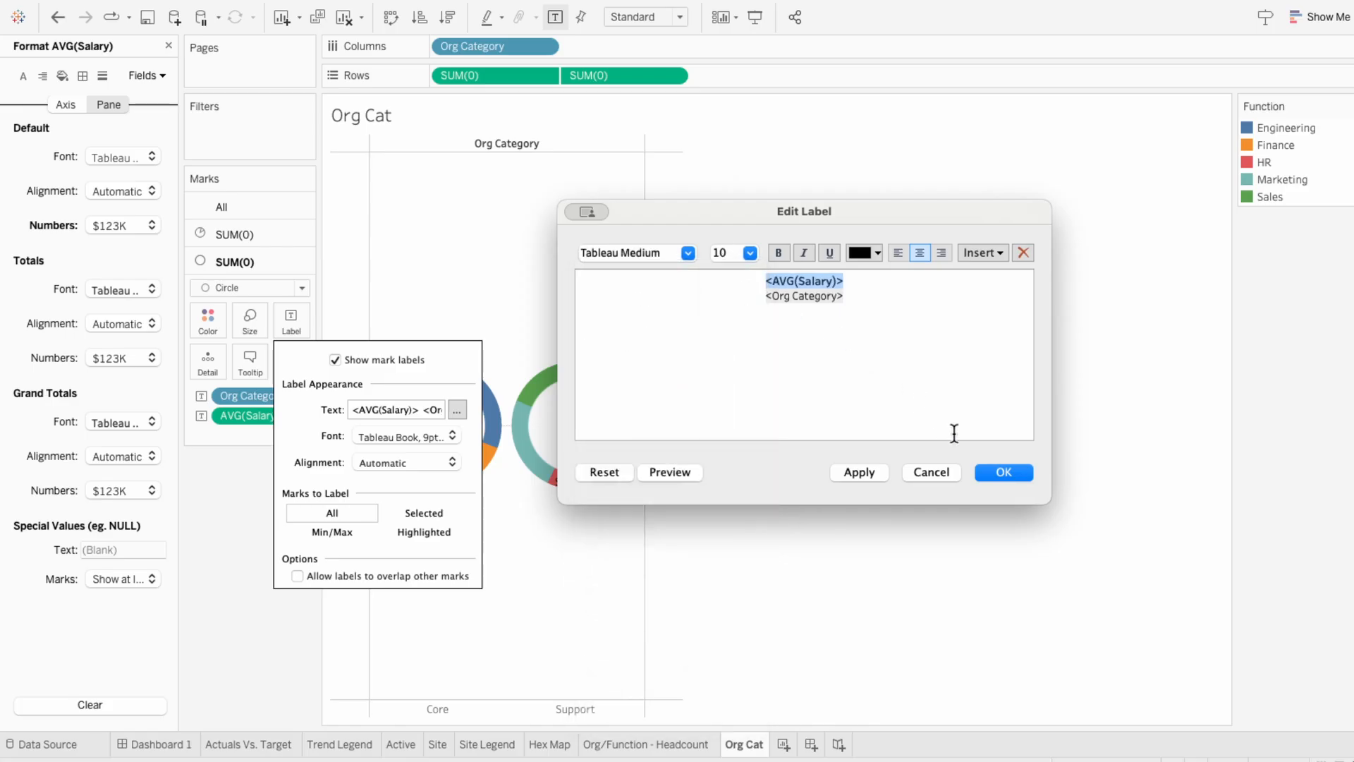
click(987, 467)
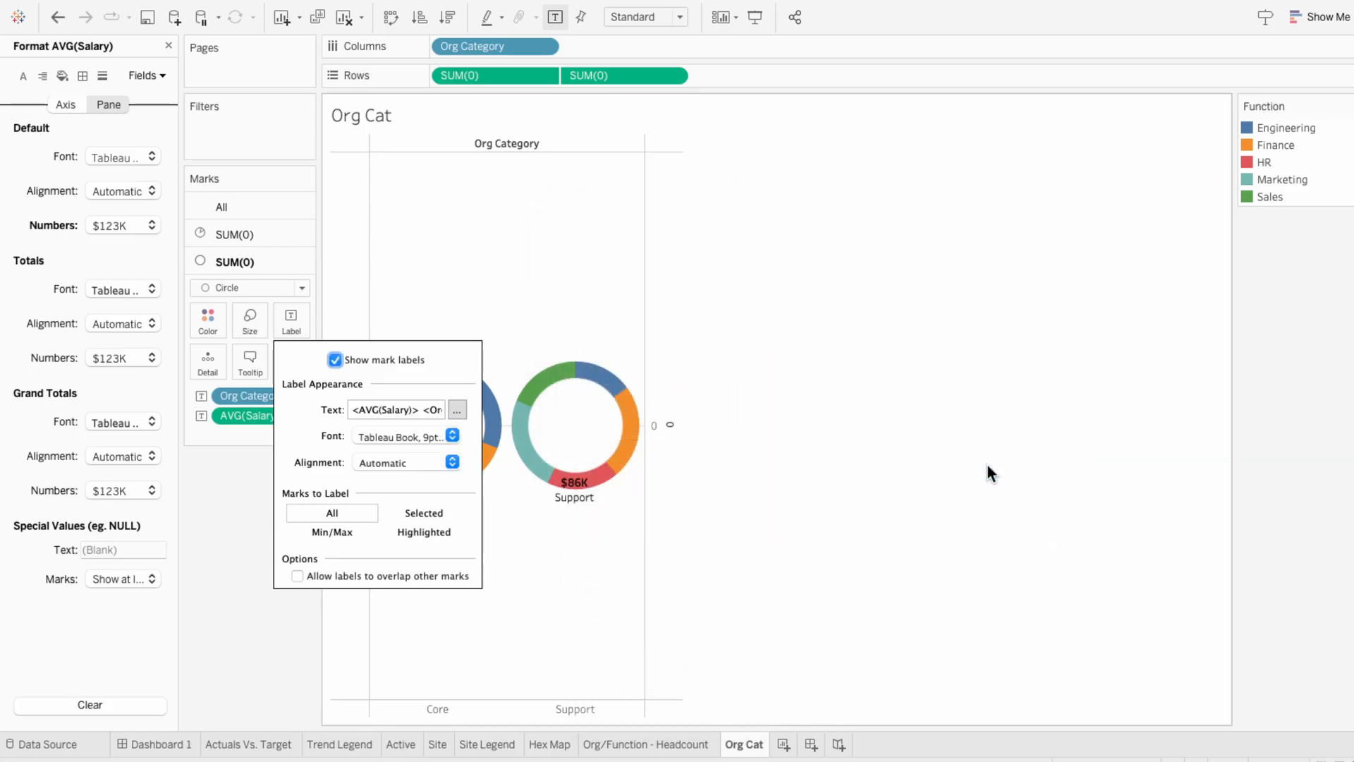
Step: Align the circle labels to the horizontal center and vertical middle of the donuts
click(371, 464)
click(396, 544)
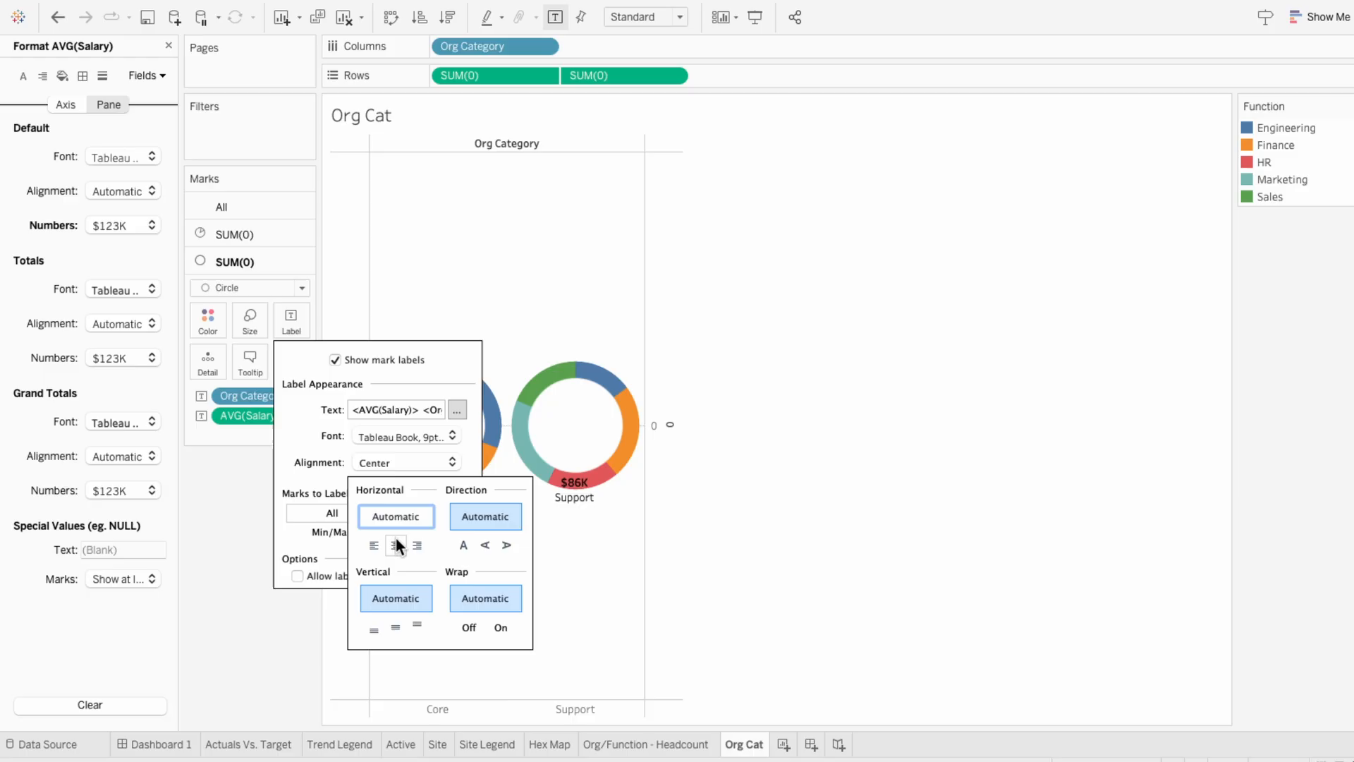
click(395, 625)
click(731, 517)
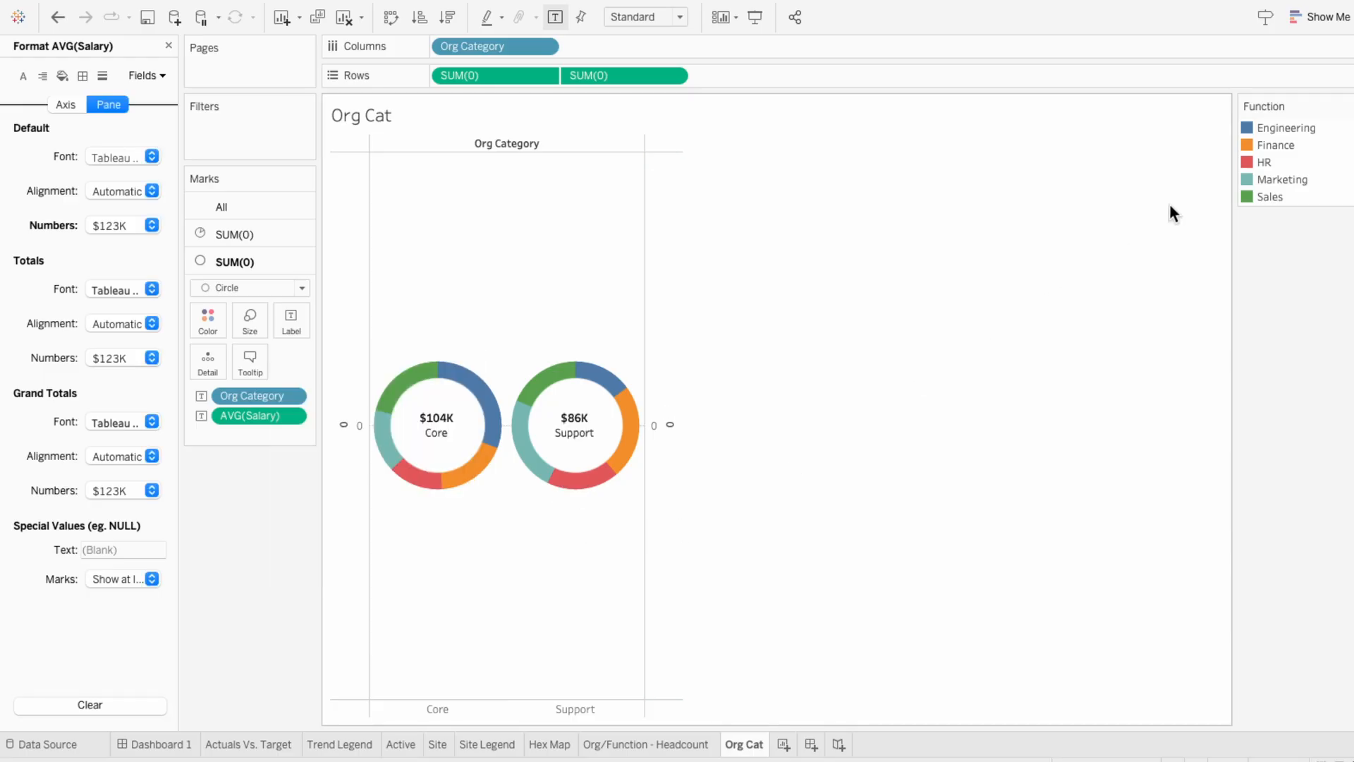
Step: Recolor the Function legend with medium blue for Engineering, light blue for HR and gray for Finance
click(1348, 106)
click(1349, 123)
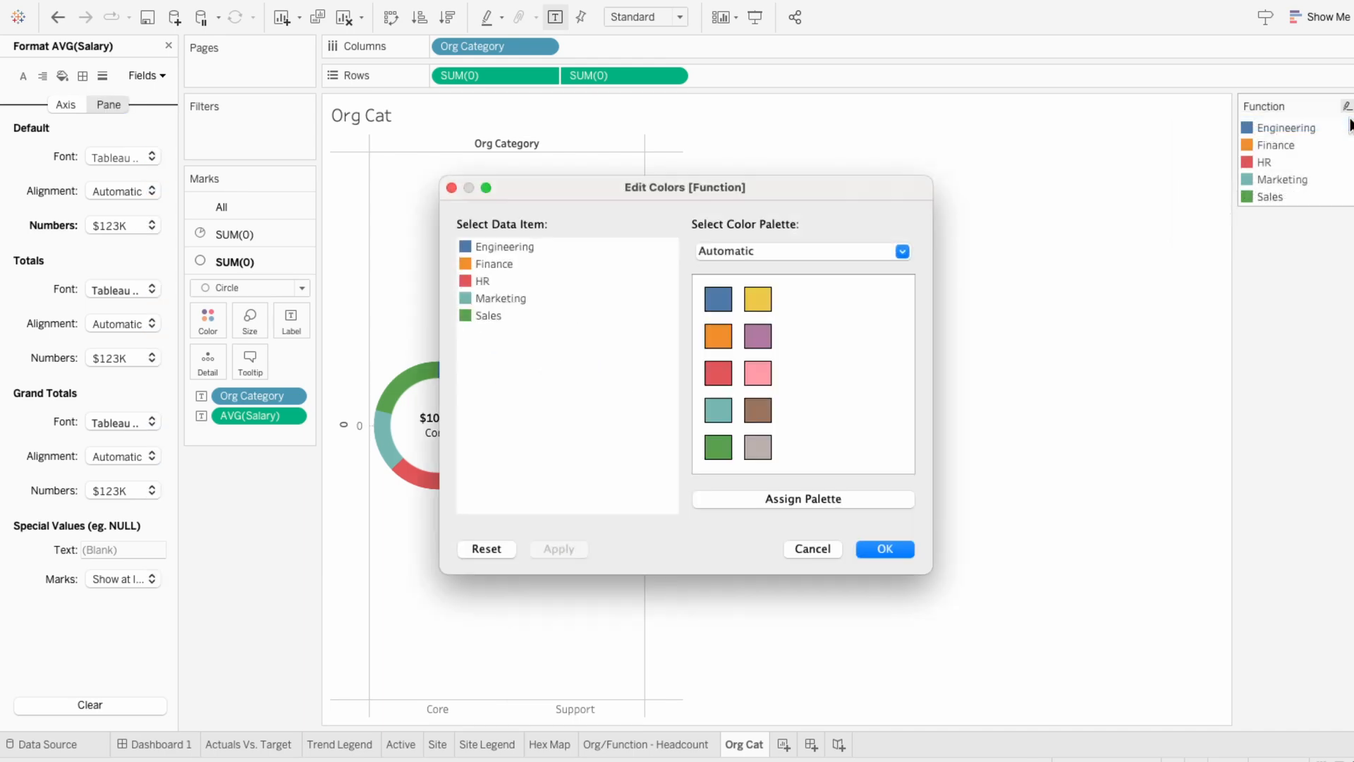
click(750, 249)
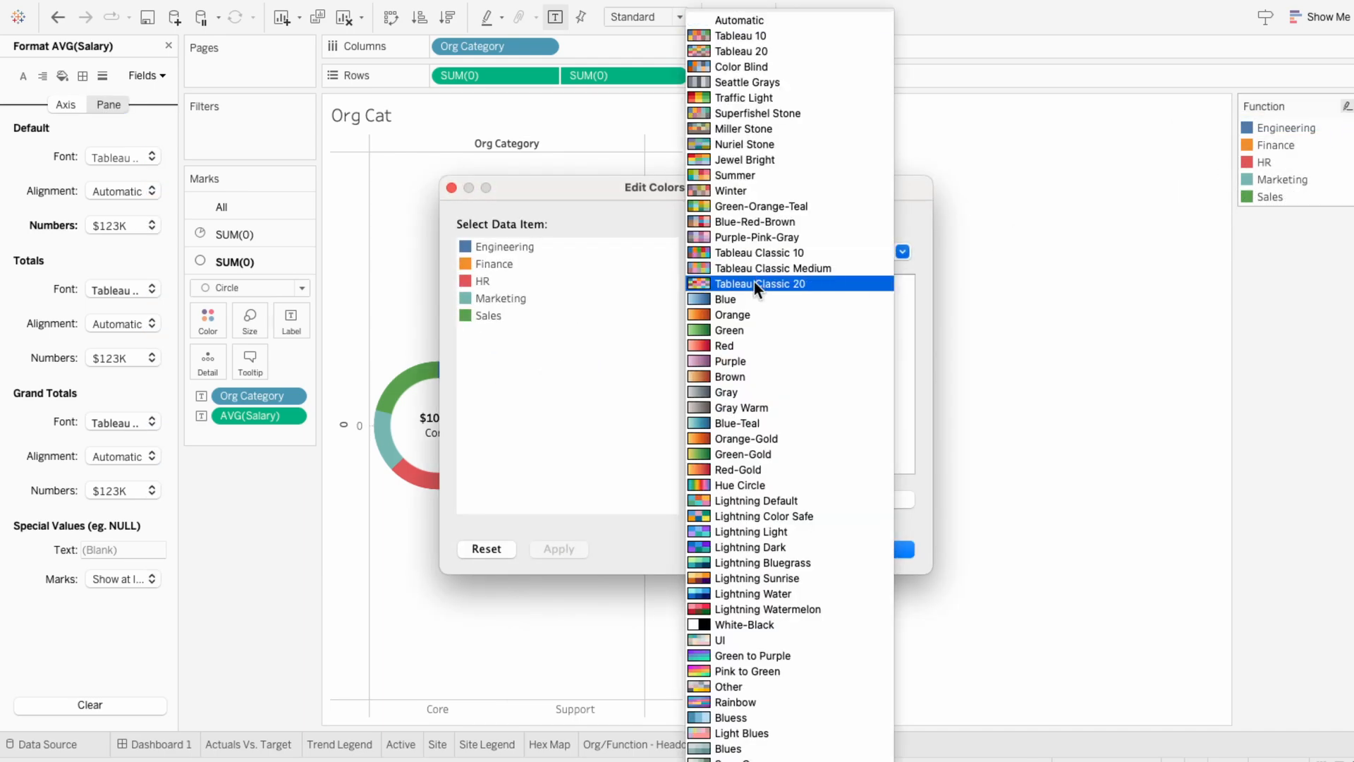
click(754, 294)
click(758, 447)
click(483, 281)
click(718, 337)
click(747, 251)
click(746, 387)
click(497, 264)
click(718, 375)
Step: Assign a custom very light gray to Sales and a custom dark gray to Marketing, and apply the Function colors
double_click(489, 316)
click(773, 359)
click(695, 472)
click(829, 539)
double_click(514, 297)
click(772, 360)
click(789, 471)
click(829, 538)
click(883, 548)
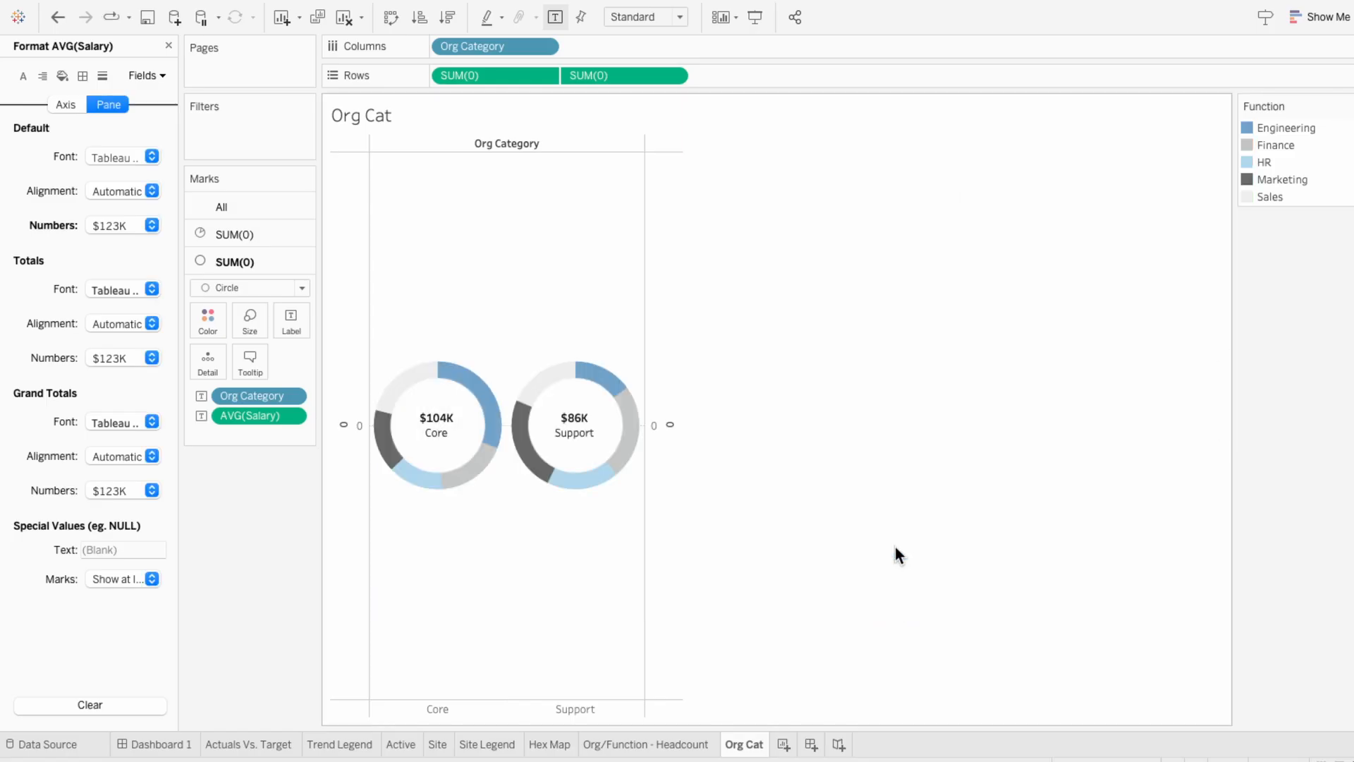
Step: Hide the Org Category field label, the Core and Support headers, and both SUM(0) axes
right_click(549, 141)
click(569, 206)
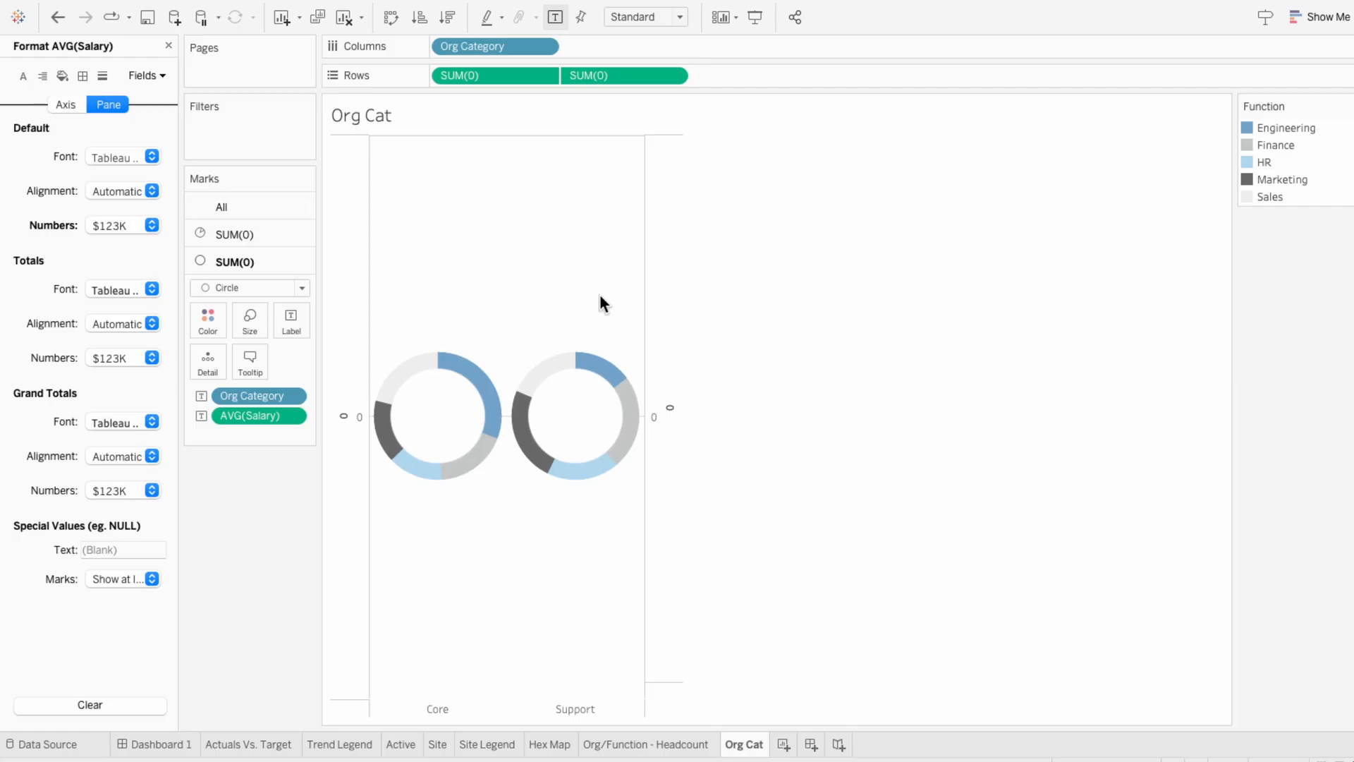
right_click(668, 452)
click(710, 617)
right_click(576, 709)
click(596, 651)
right_click(341, 525)
click(395, 670)
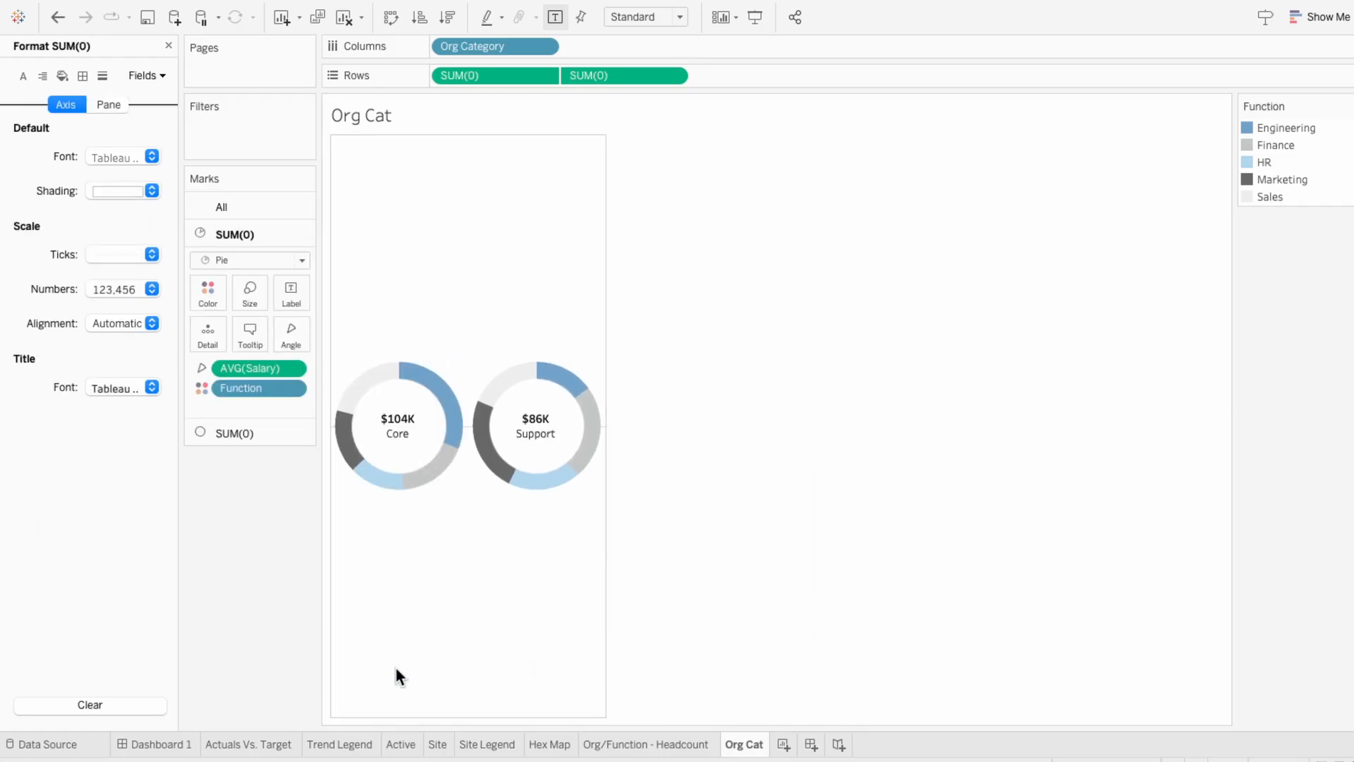
Step: Set the default worksheet shading of the Org Cat sheet to None
right_click(401, 292)
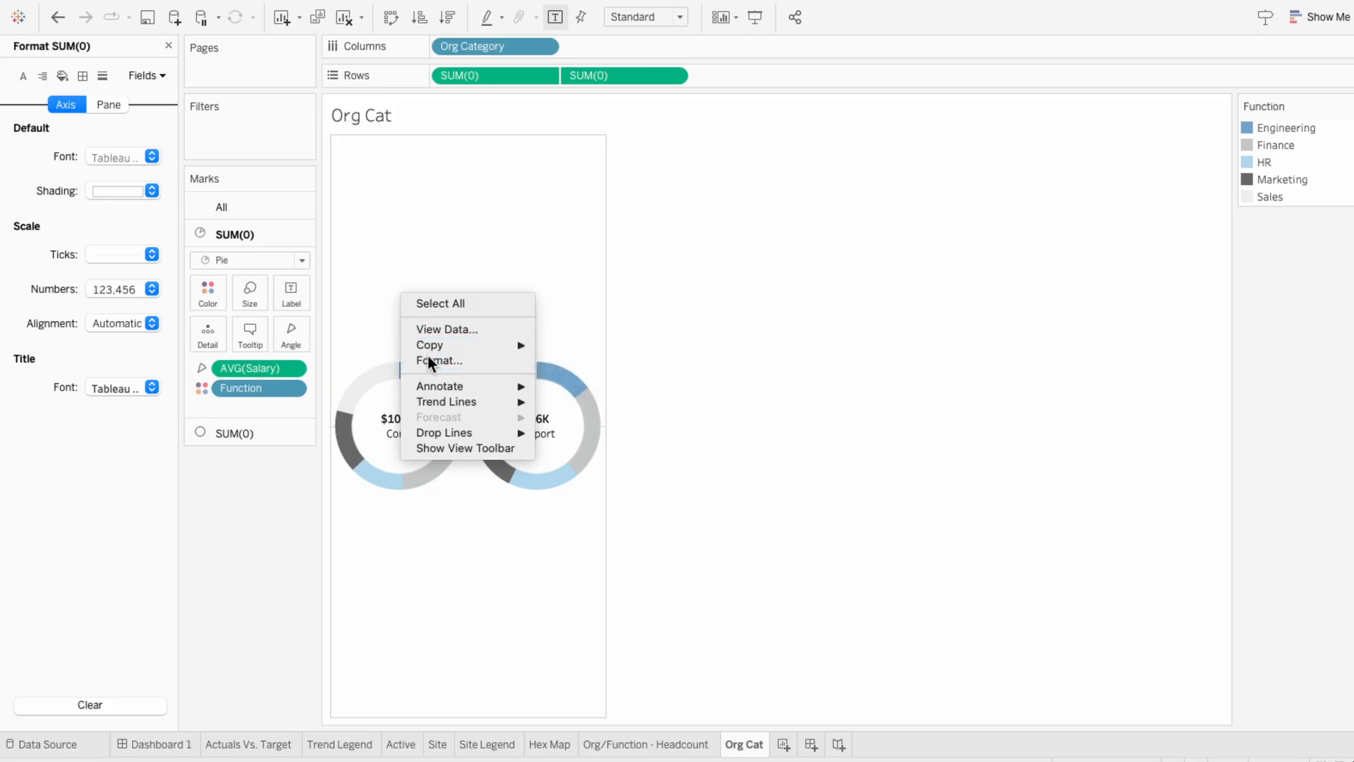
click(428, 354)
click(62, 75)
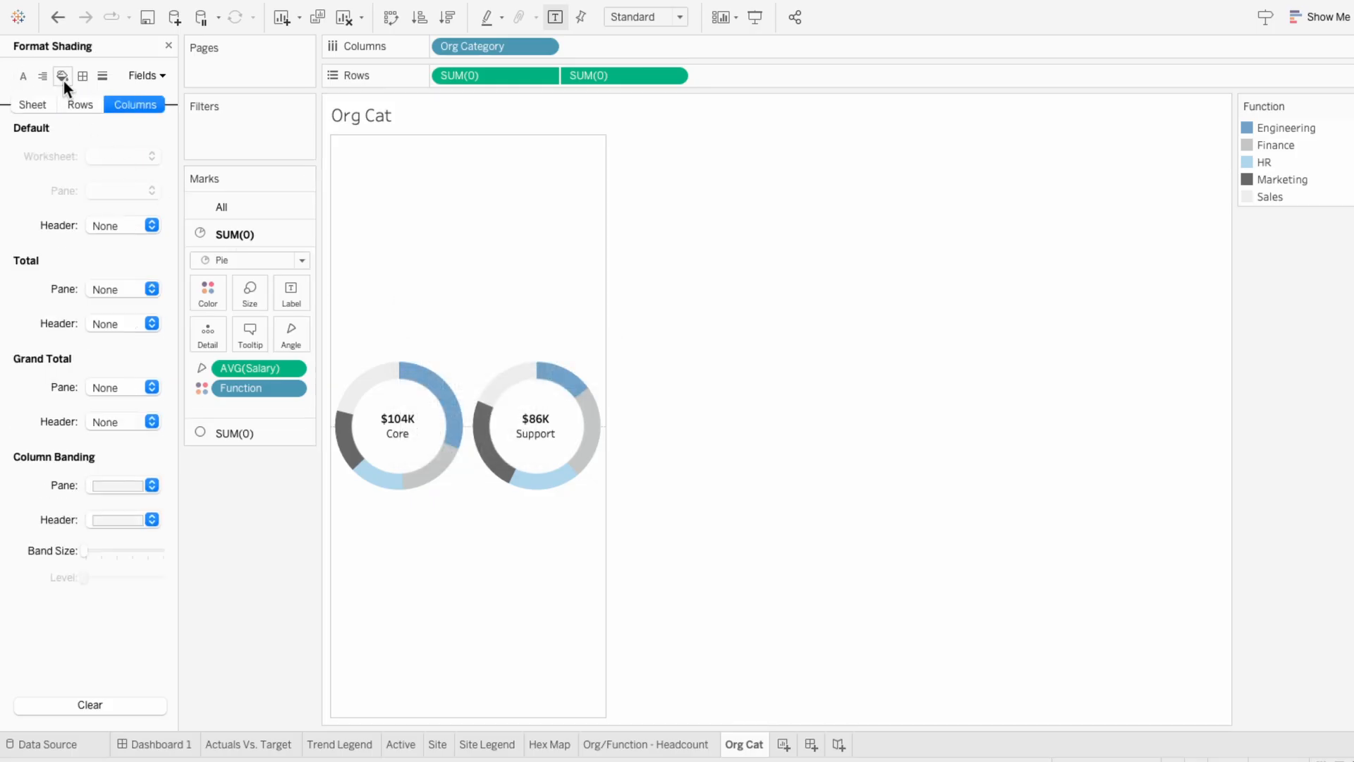
click(33, 106)
click(113, 156)
click(125, 187)
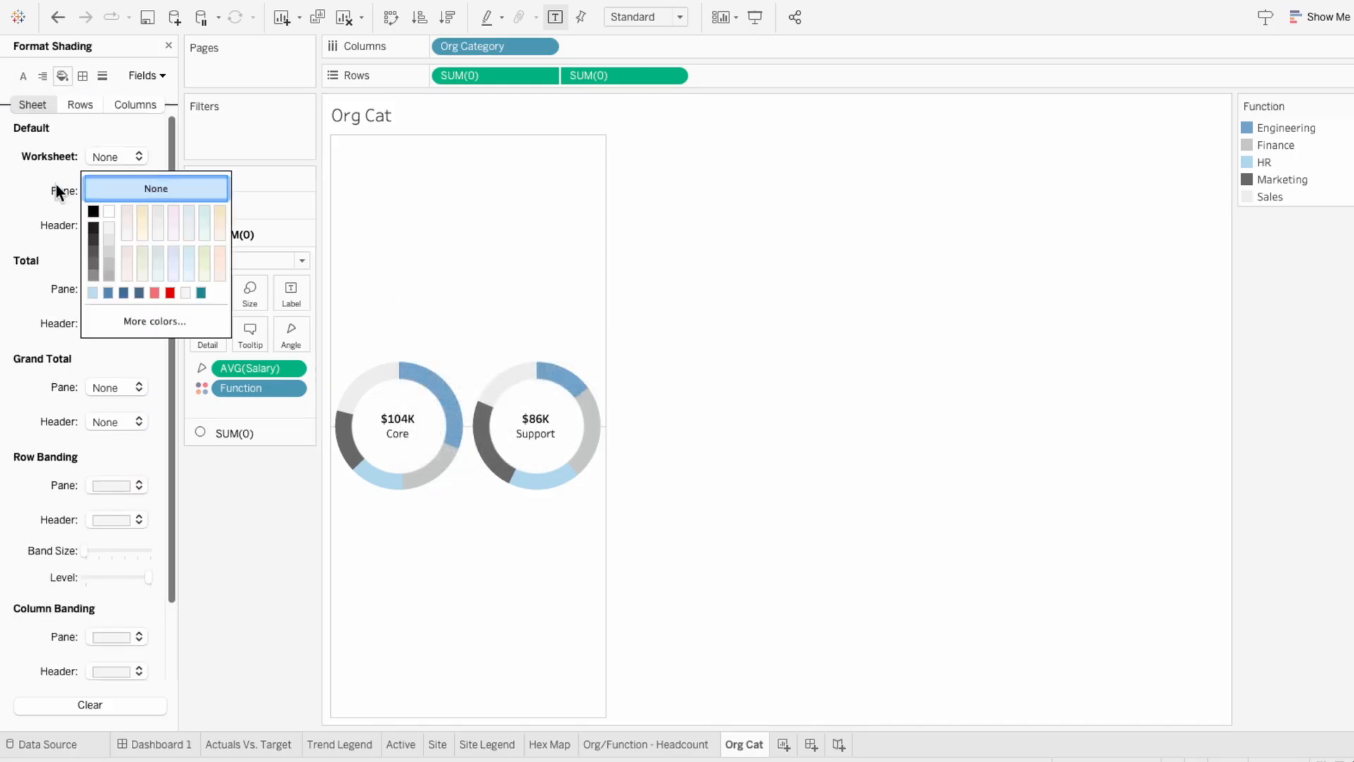
Step: Set the pane borders of the row divider and column divider to None
click(82, 75)
click(117, 485)
click(148, 512)
click(94, 601)
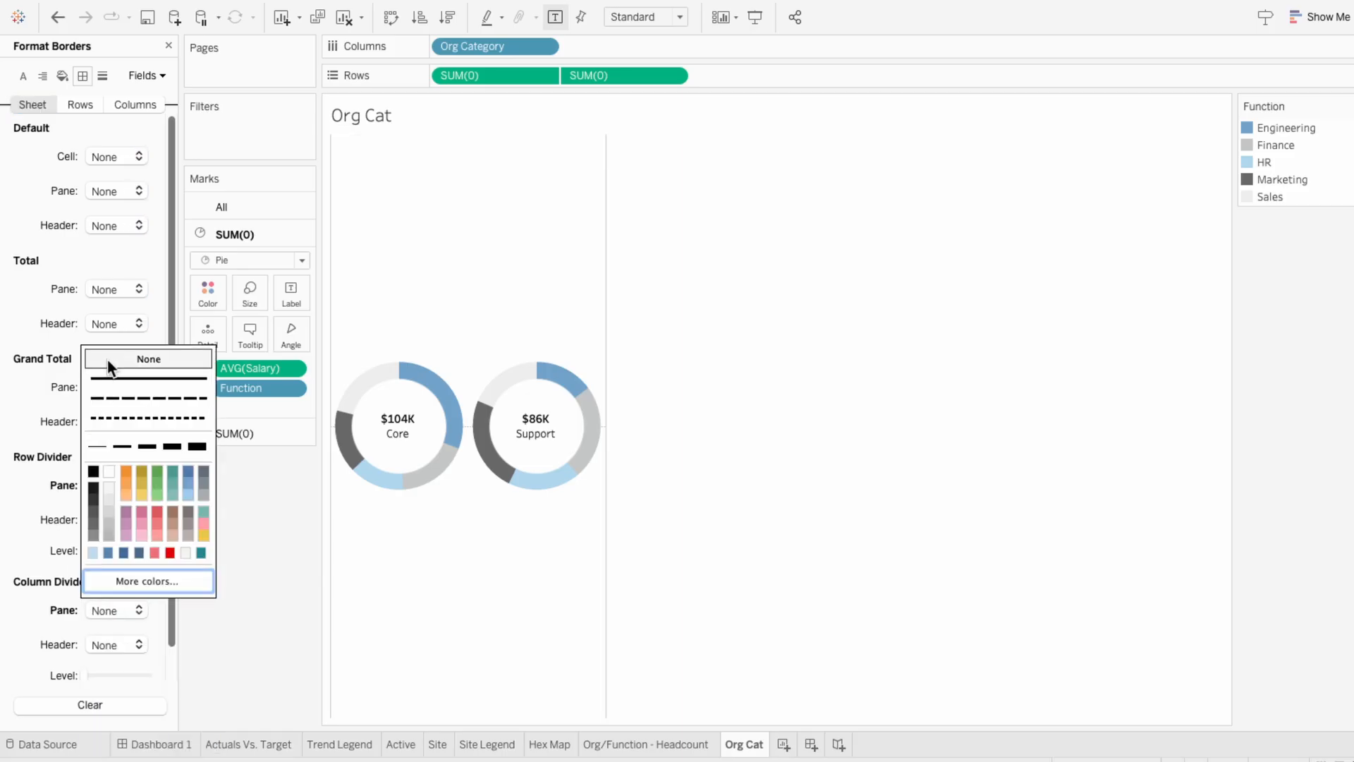
click(104, 337)
Step: Set the sheet's zero lines and the row grid lines to None
click(103, 77)
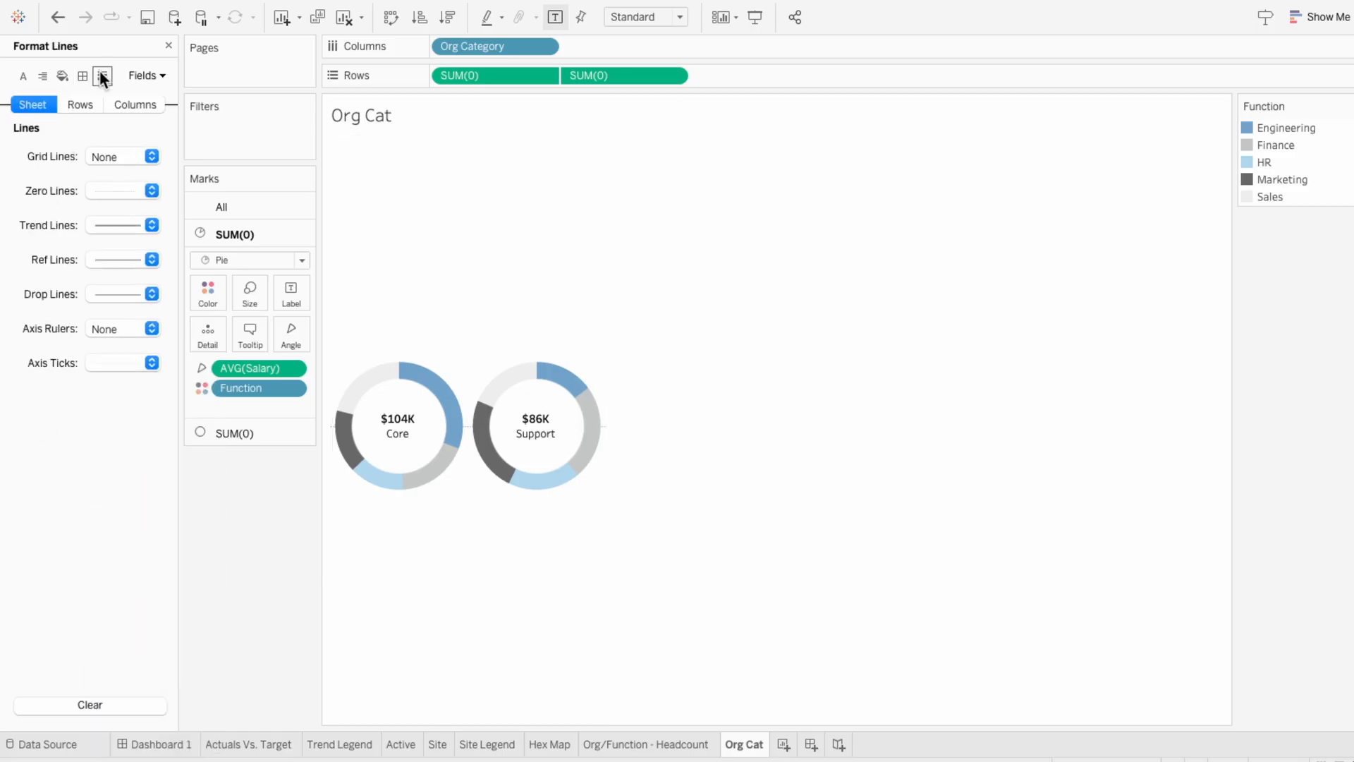
click(133, 195)
click(133, 220)
click(75, 108)
click(104, 158)
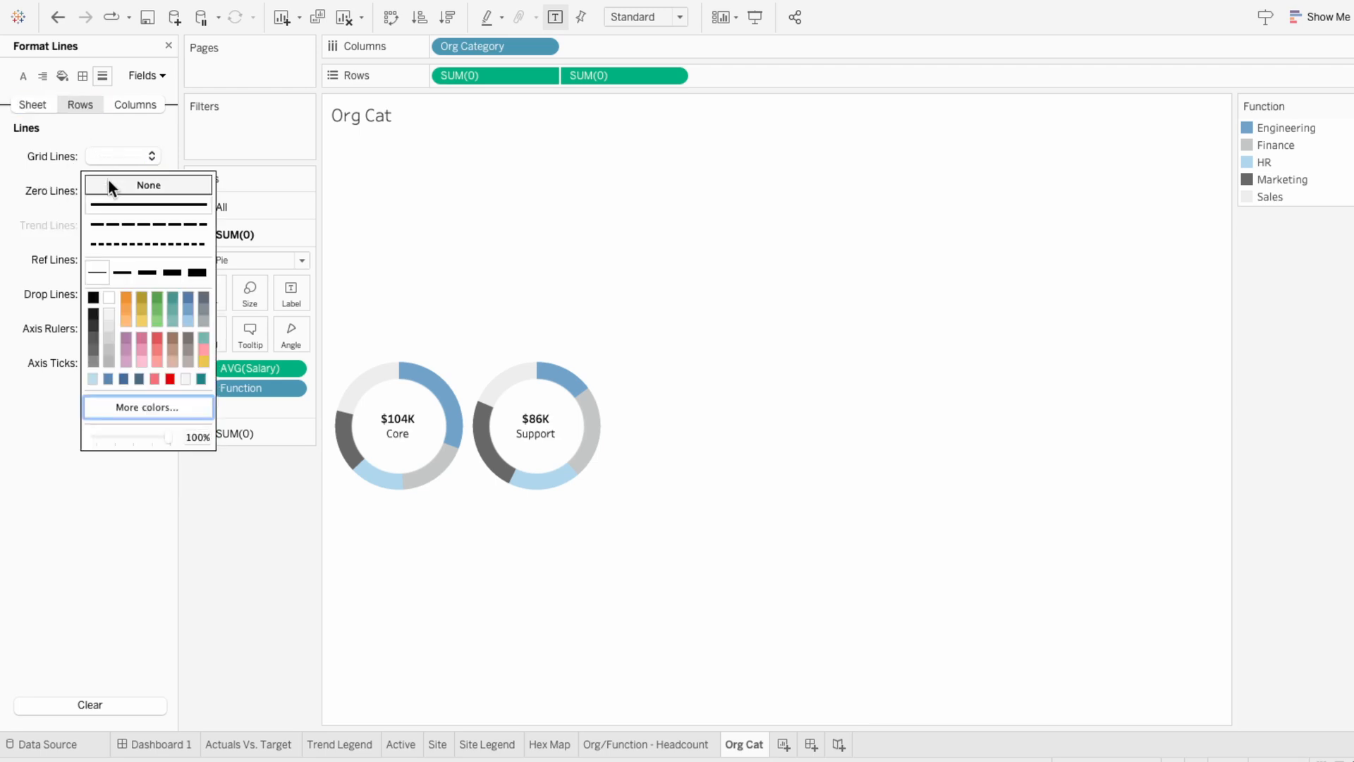
click(88, 185)
Step: Give the column grid lines a very light gray solid line and close the formatting options
click(124, 105)
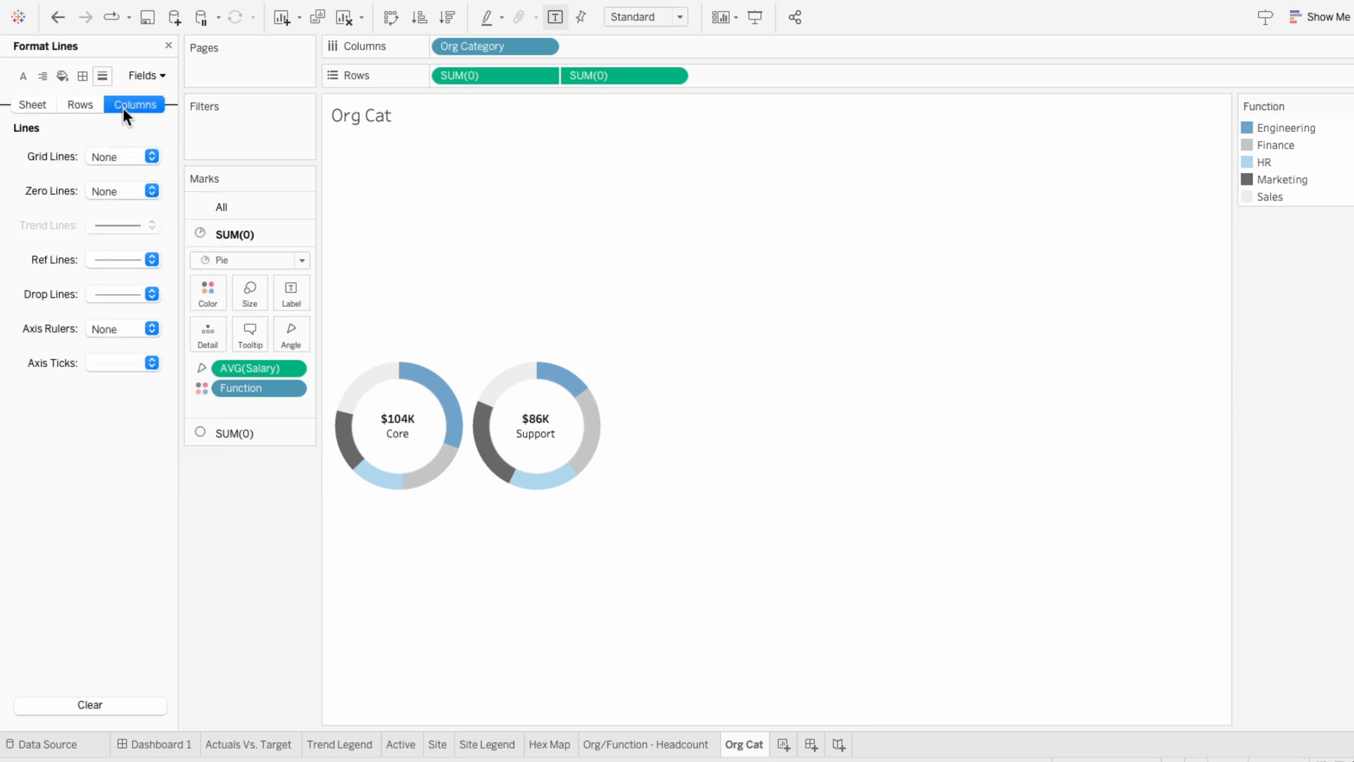
click(115, 156)
click(109, 319)
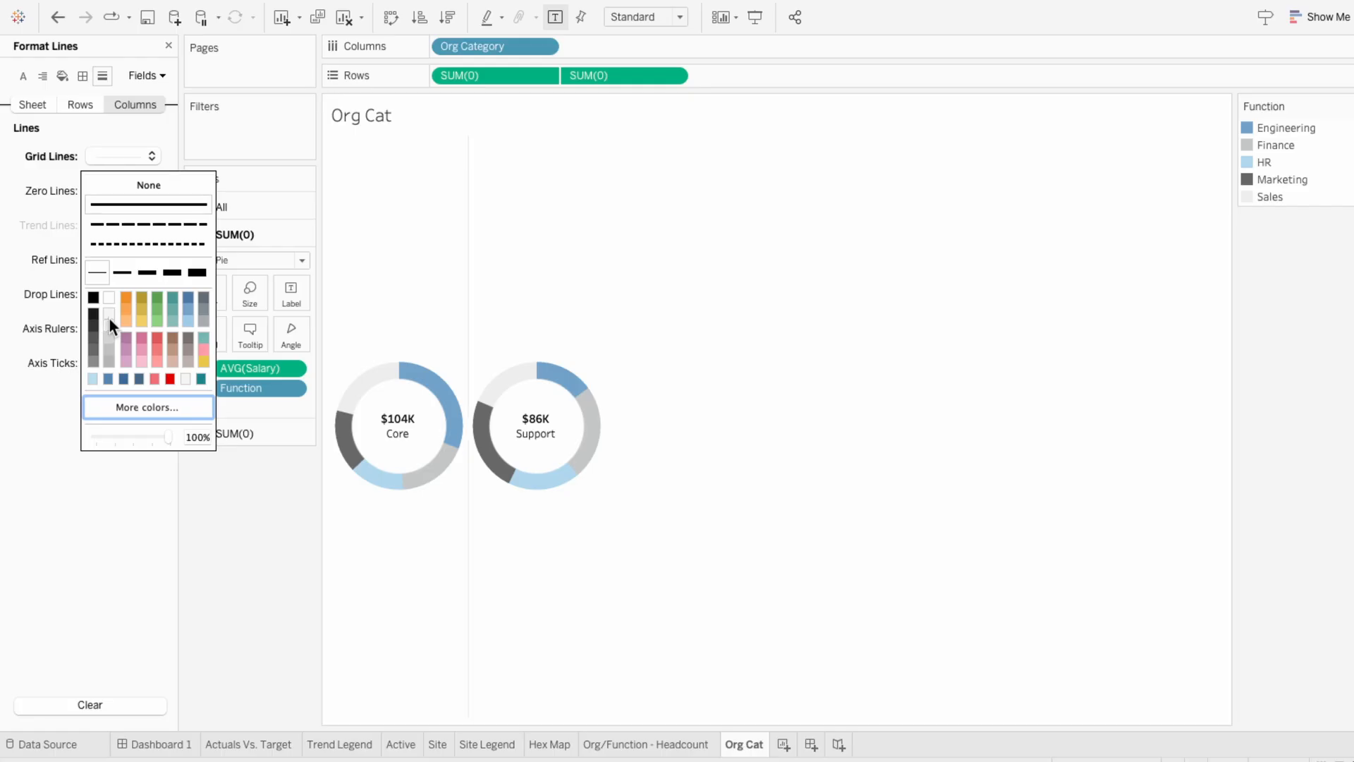
click(27, 281)
click(169, 45)
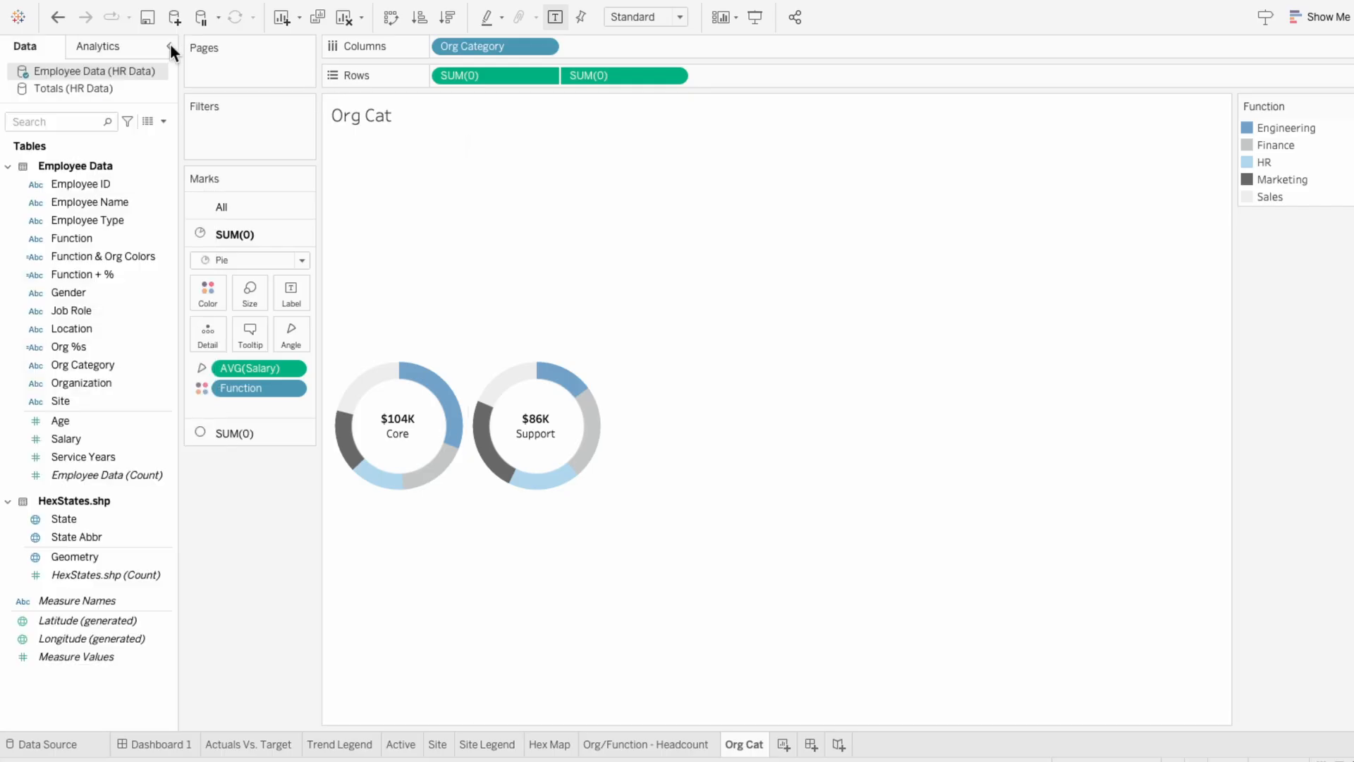
Step: Add the Org Cat sheet to Dashboard 1 as a floating item near By Salary, without its title or Function legend
click(176, 748)
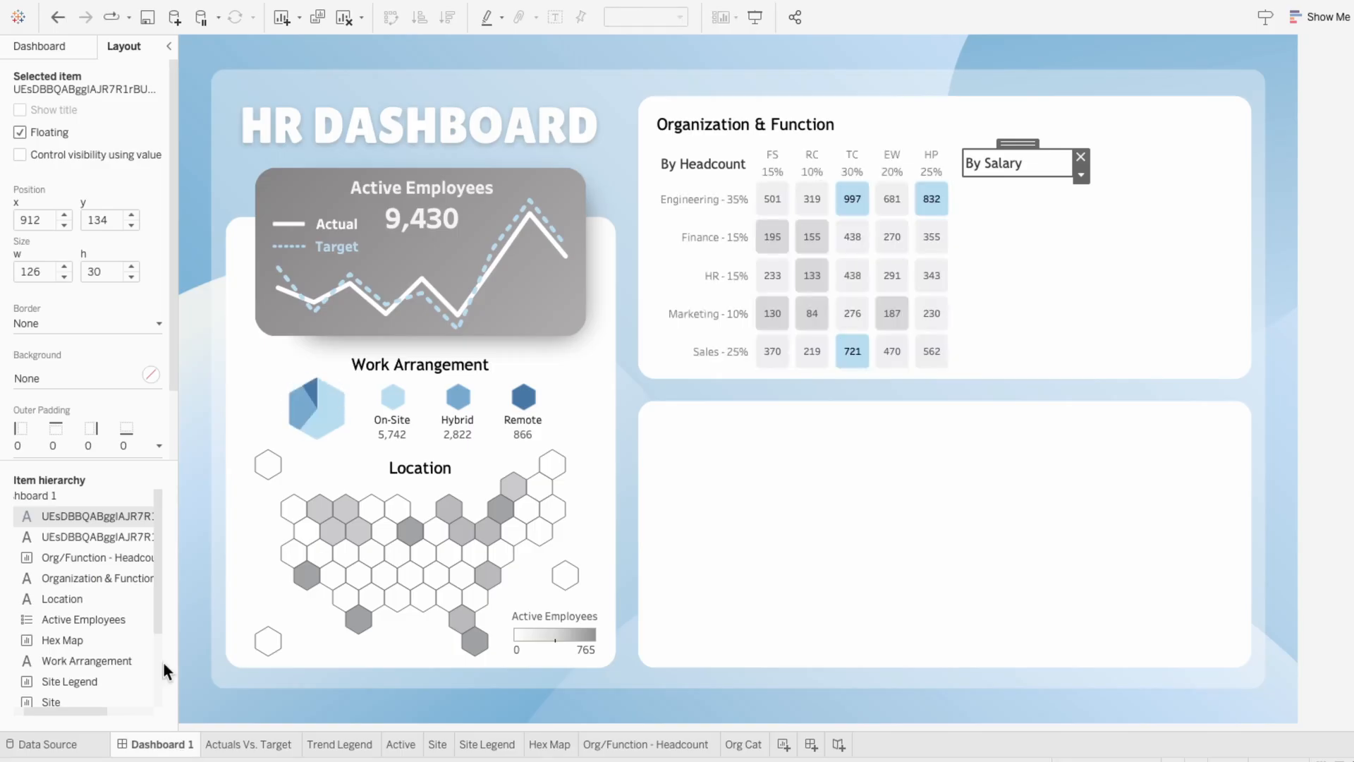
click(44, 45)
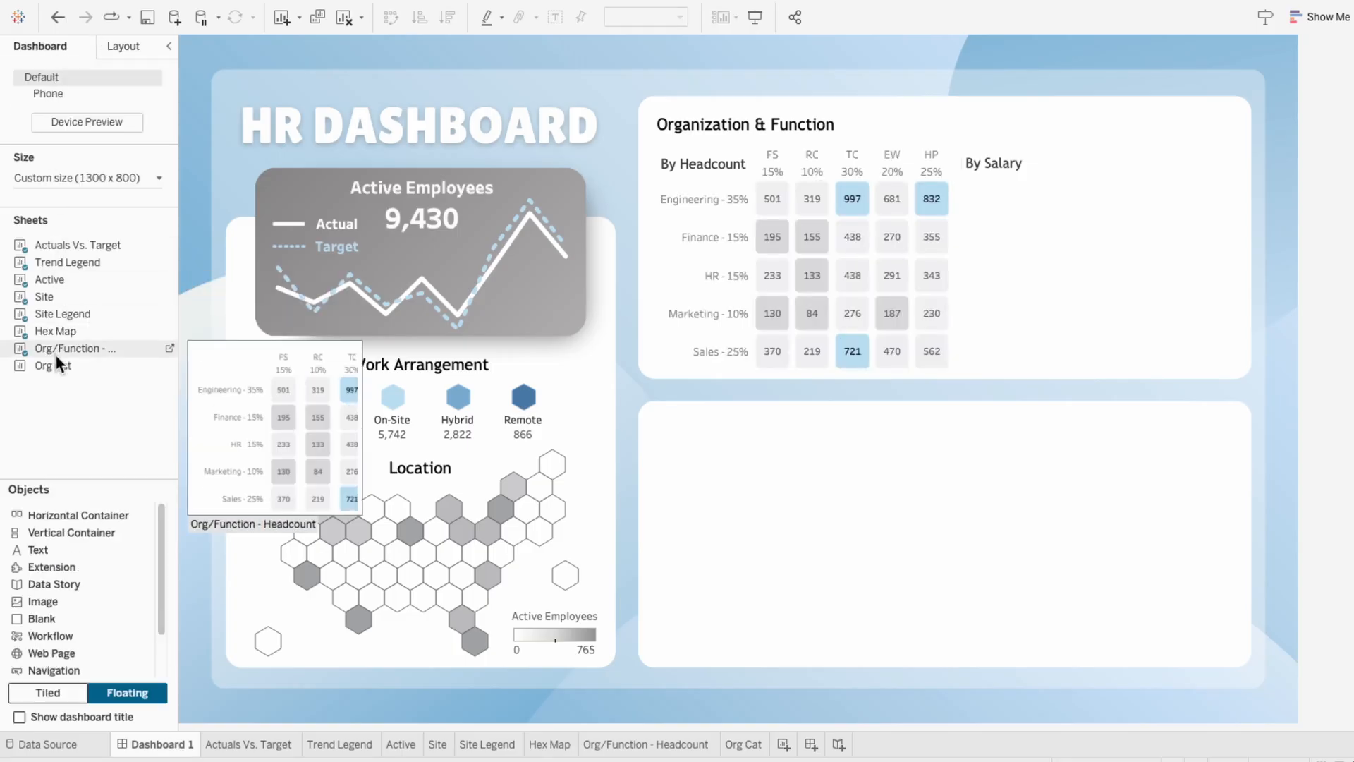
mouse_move(55, 361)
drag(55, 361, 946, 139)
right_click(988, 144)
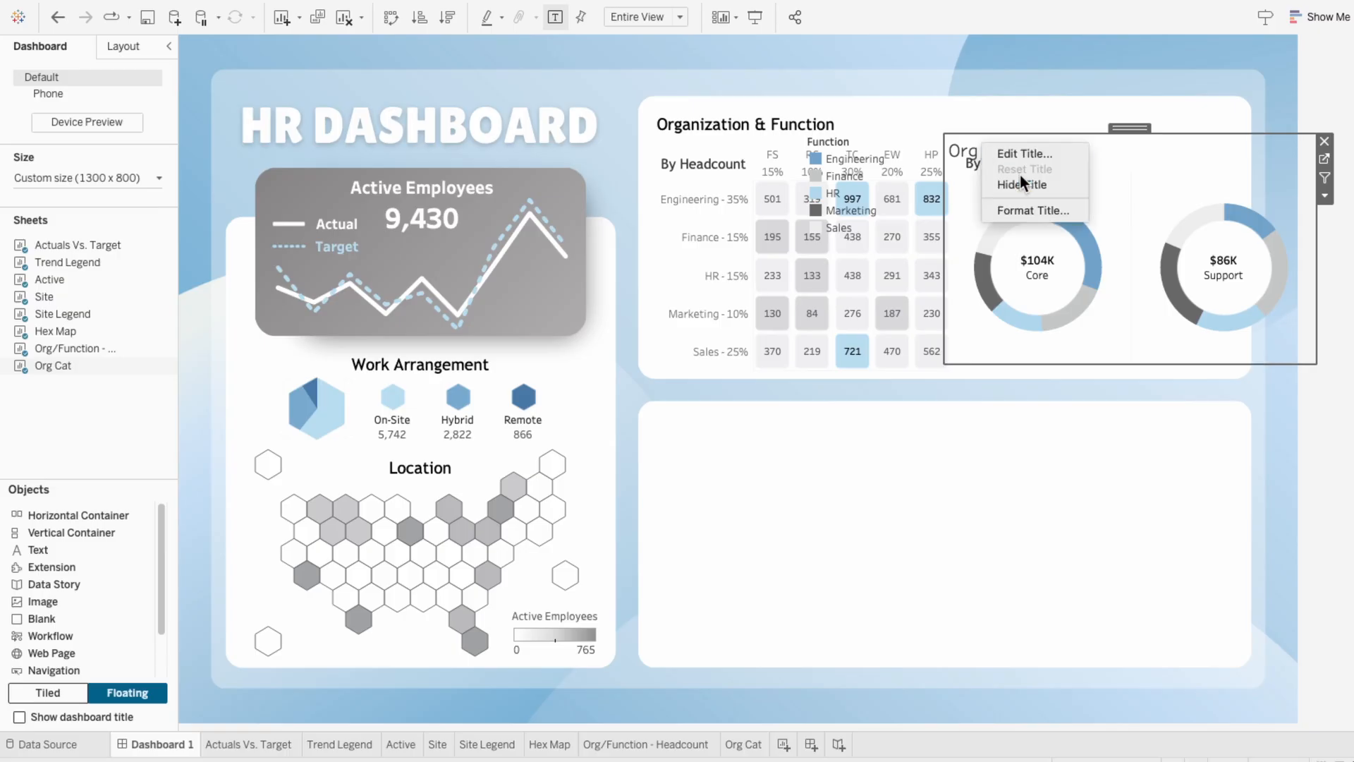
click(1021, 180)
click(865, 135)
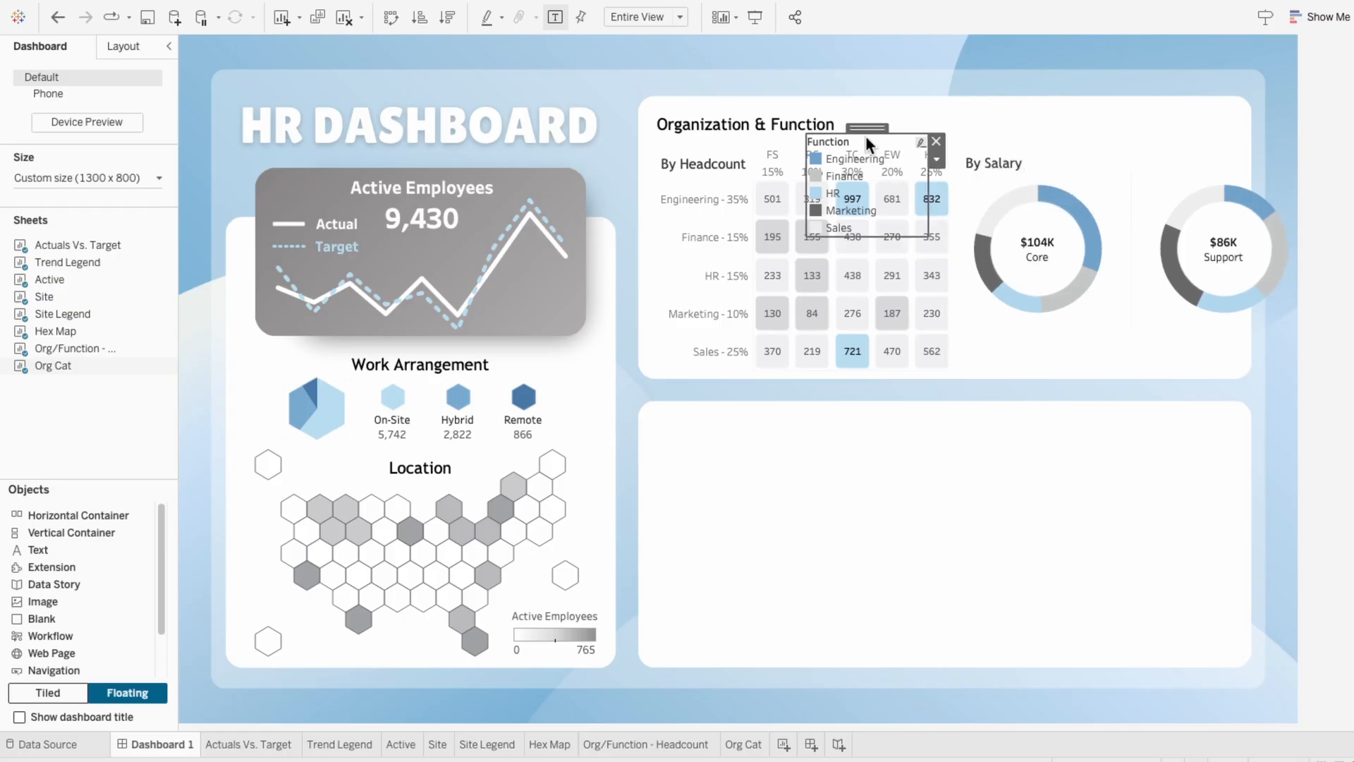
click(929, 135)
Step: Shrink the floating donut charts and position them beside the By Salary label, inside the Organization & Function card
mouse_move(1065, 212)
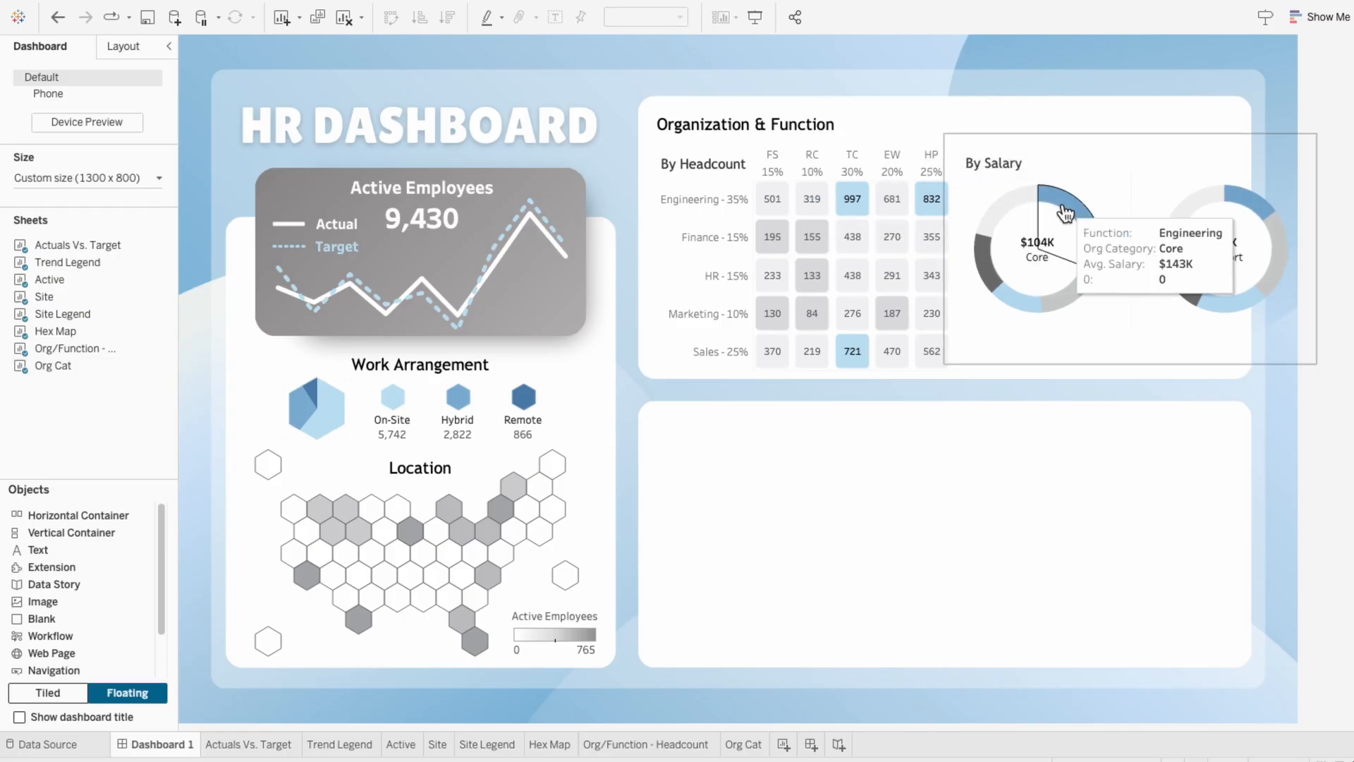
click(1087, 160)
drag(940, 134, 1023, 143)
drag(1317, 365, 1247, 249)
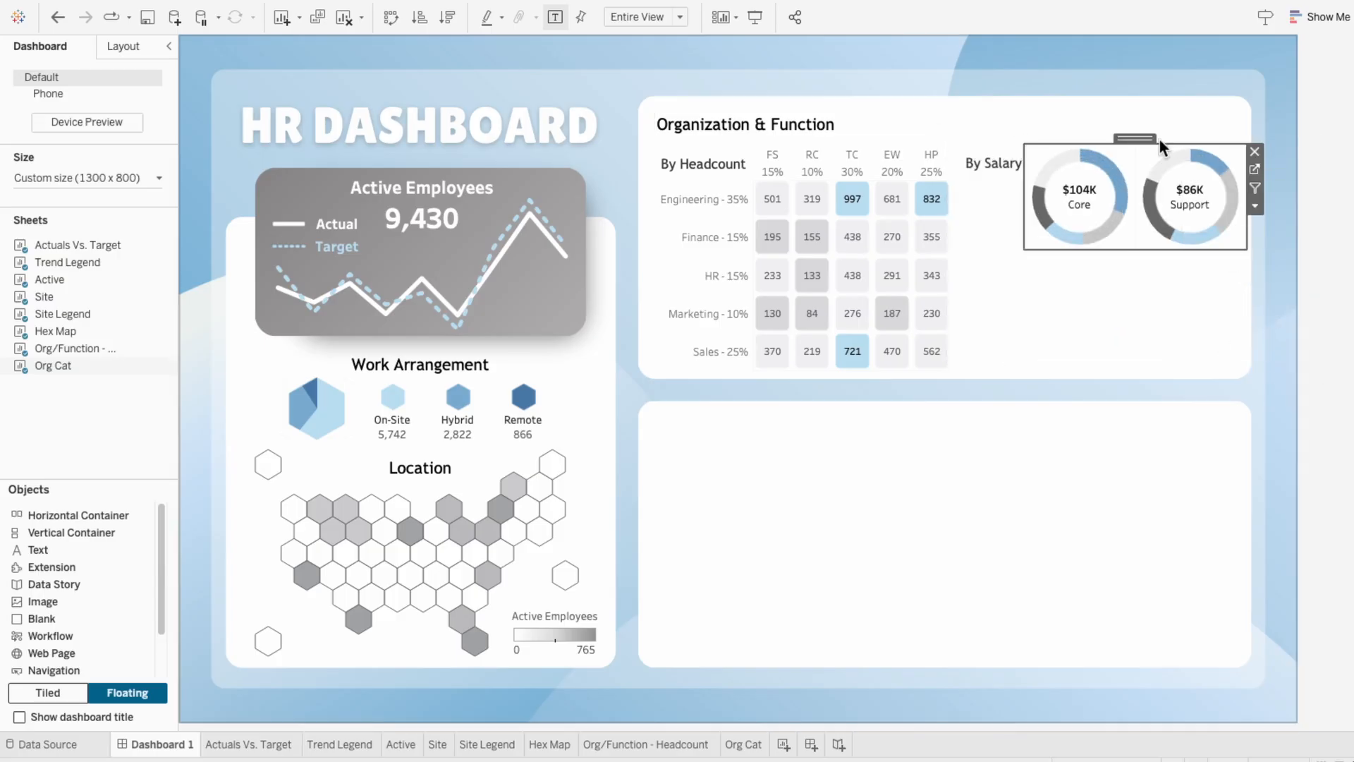
drag(1161, 144, 1150, 104)
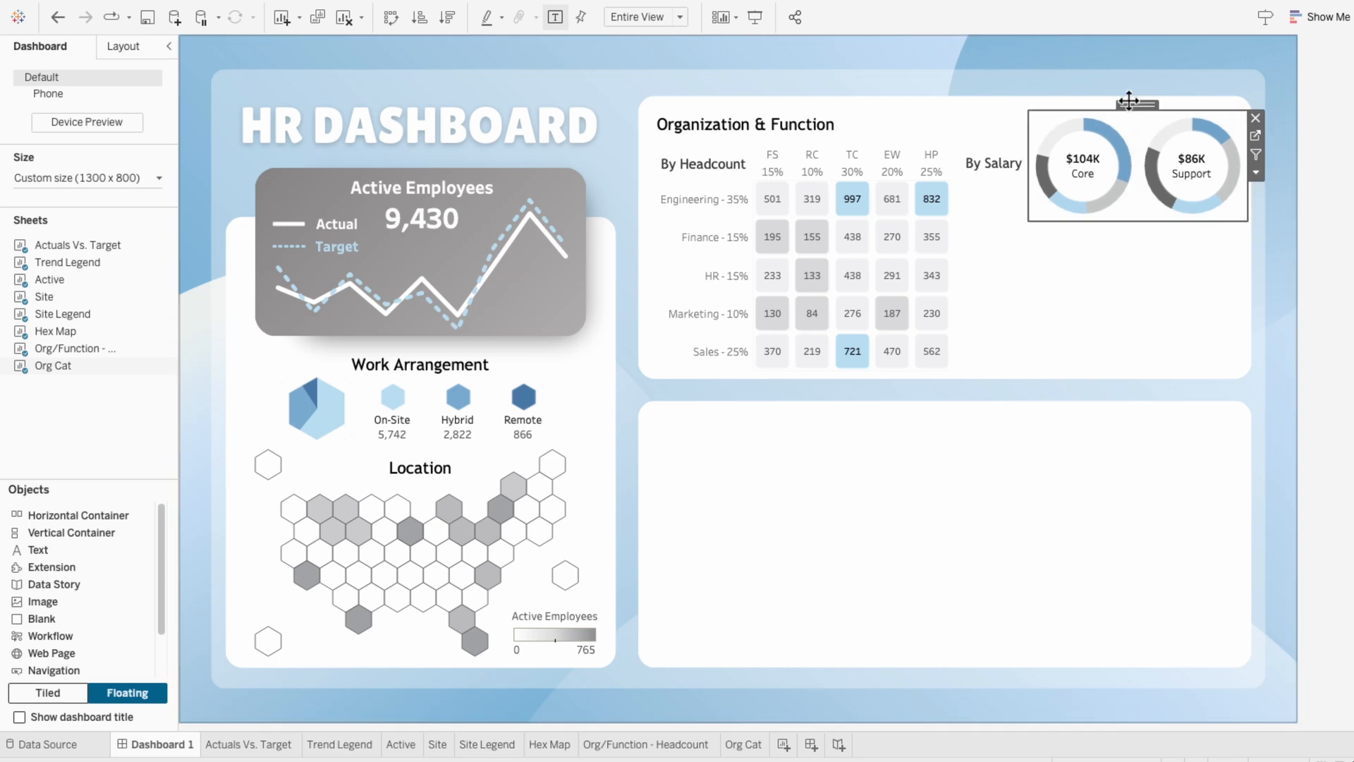
click(1335, 282)
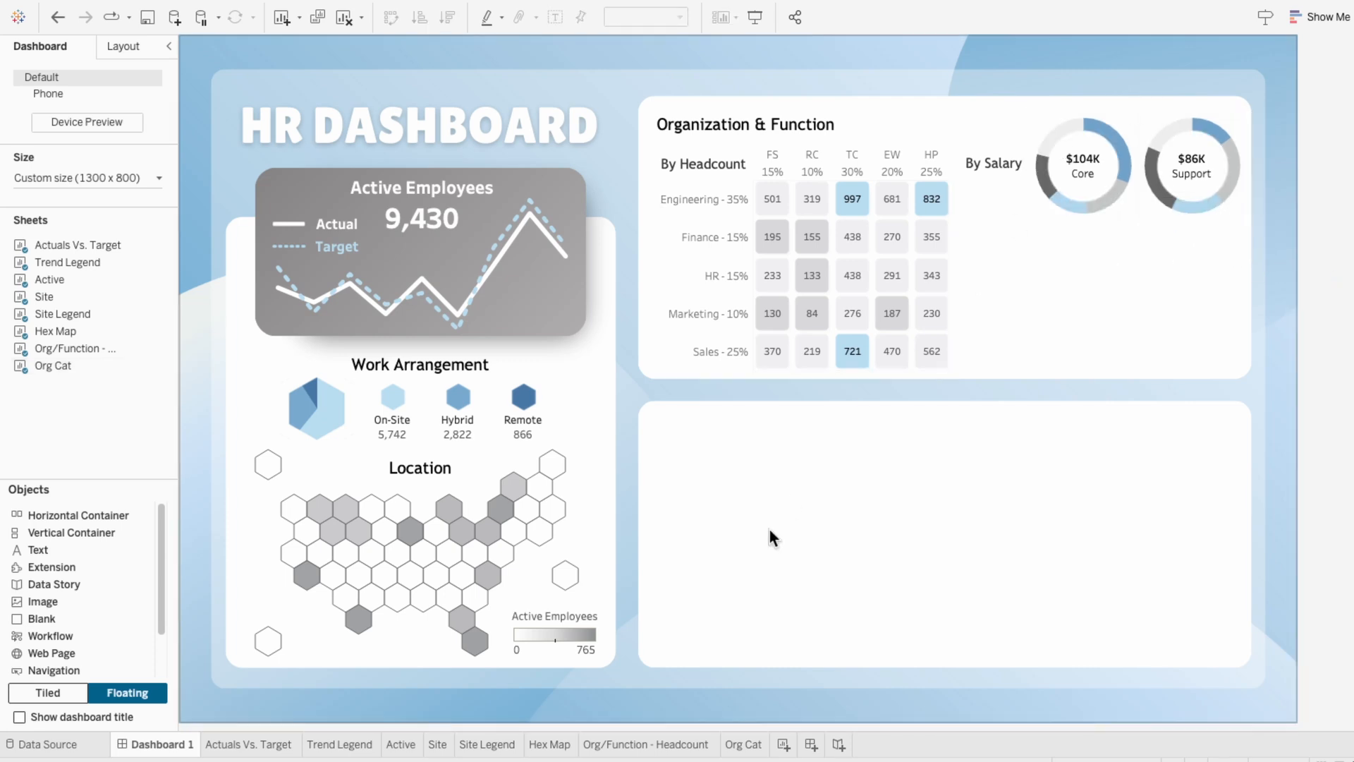
Step: Remove both SUM(0) lines from the tooltip of all marks on the Org Cat sheet
click(737, 744)
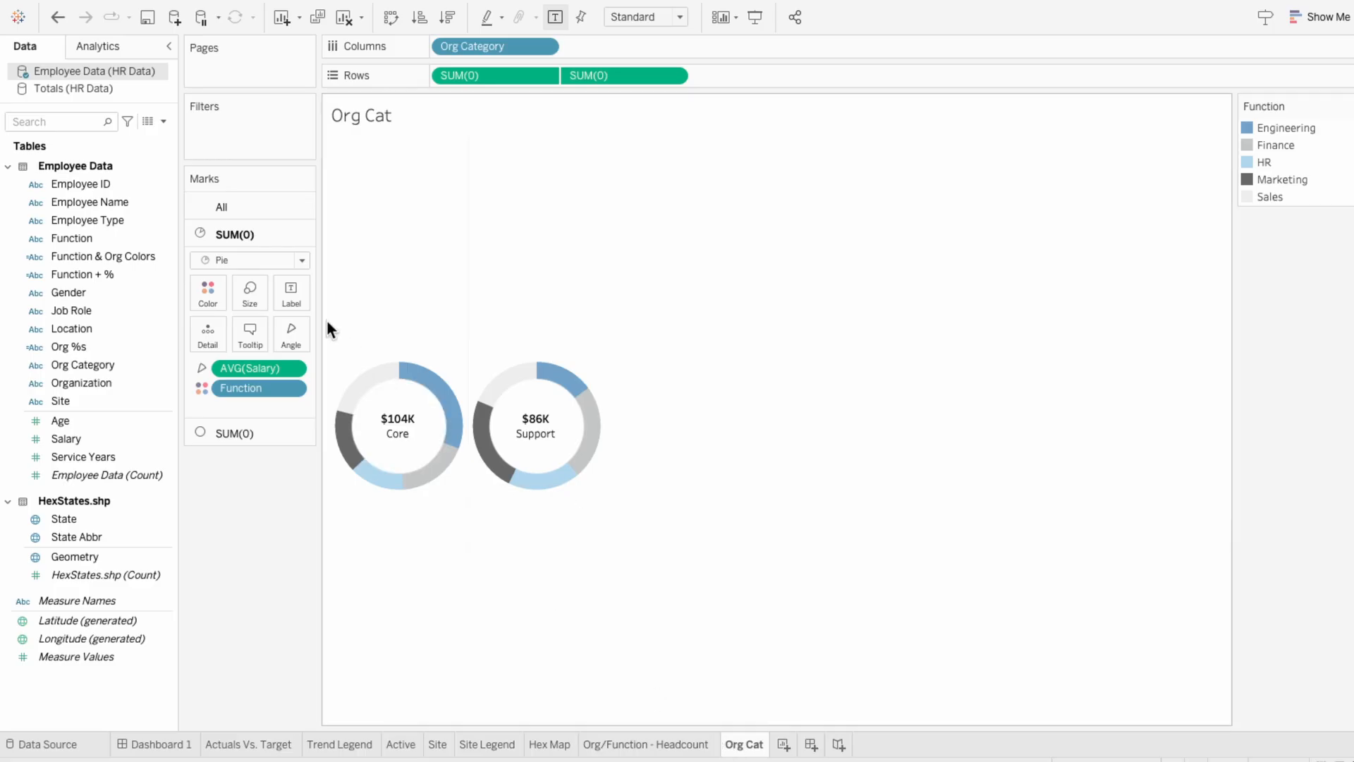
click(235, 211)
click(250, 313)
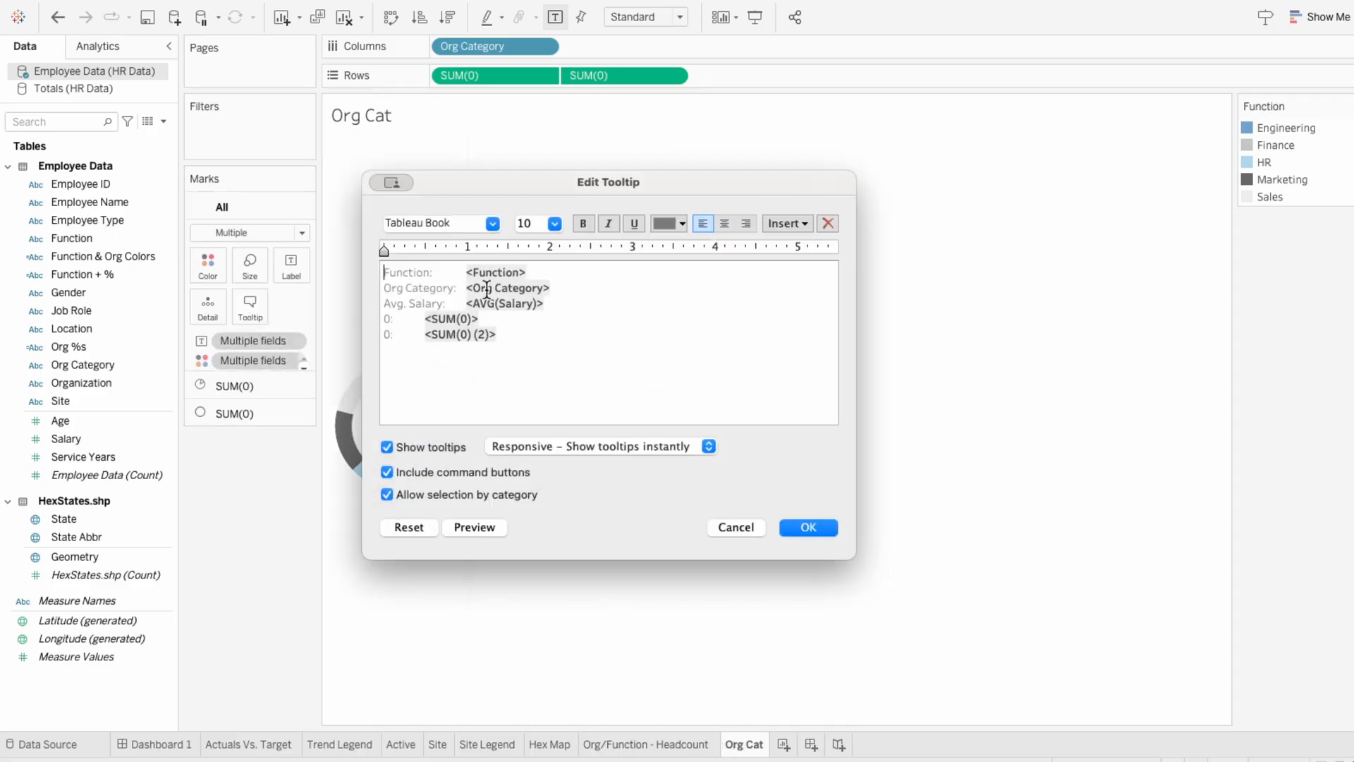
drag(510, 346, 375, 315)
key(BackSpace)
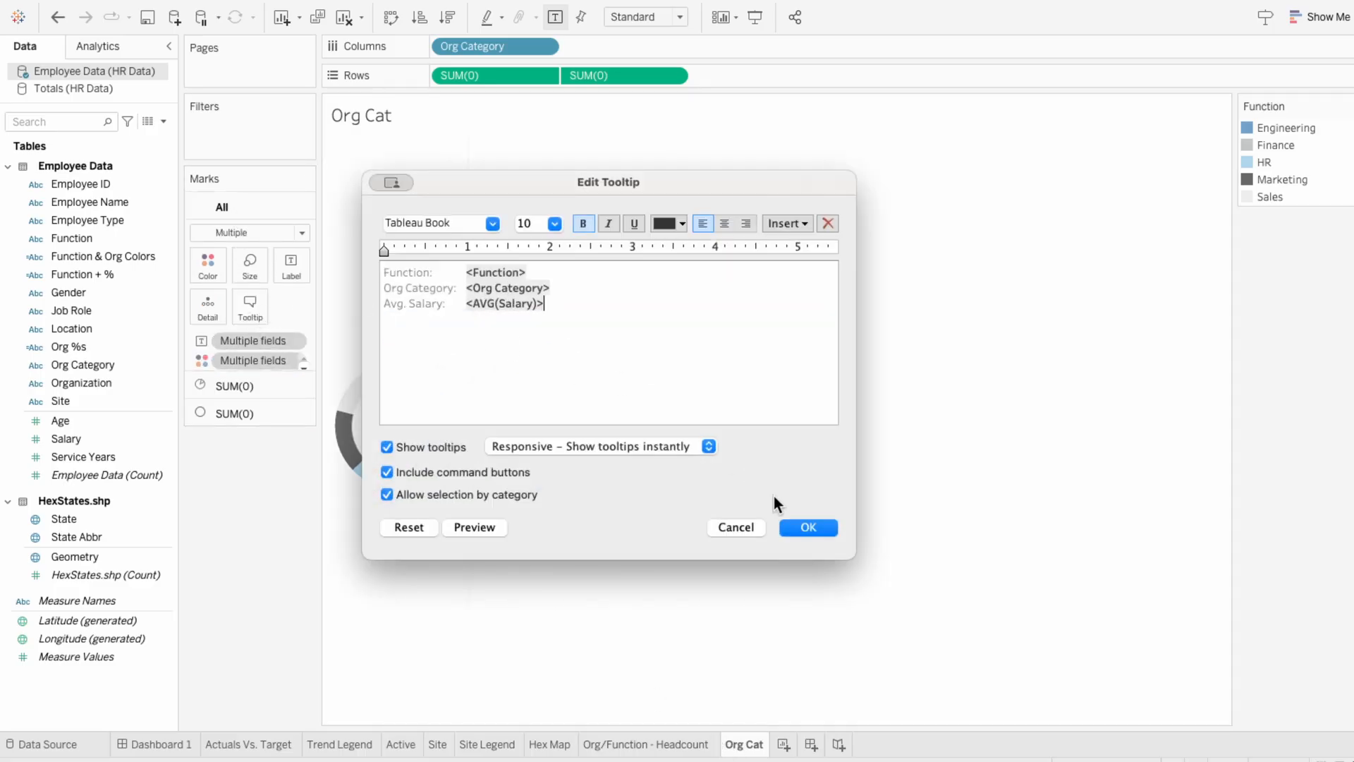
click(808, 527)
mouse_move(596, 434)
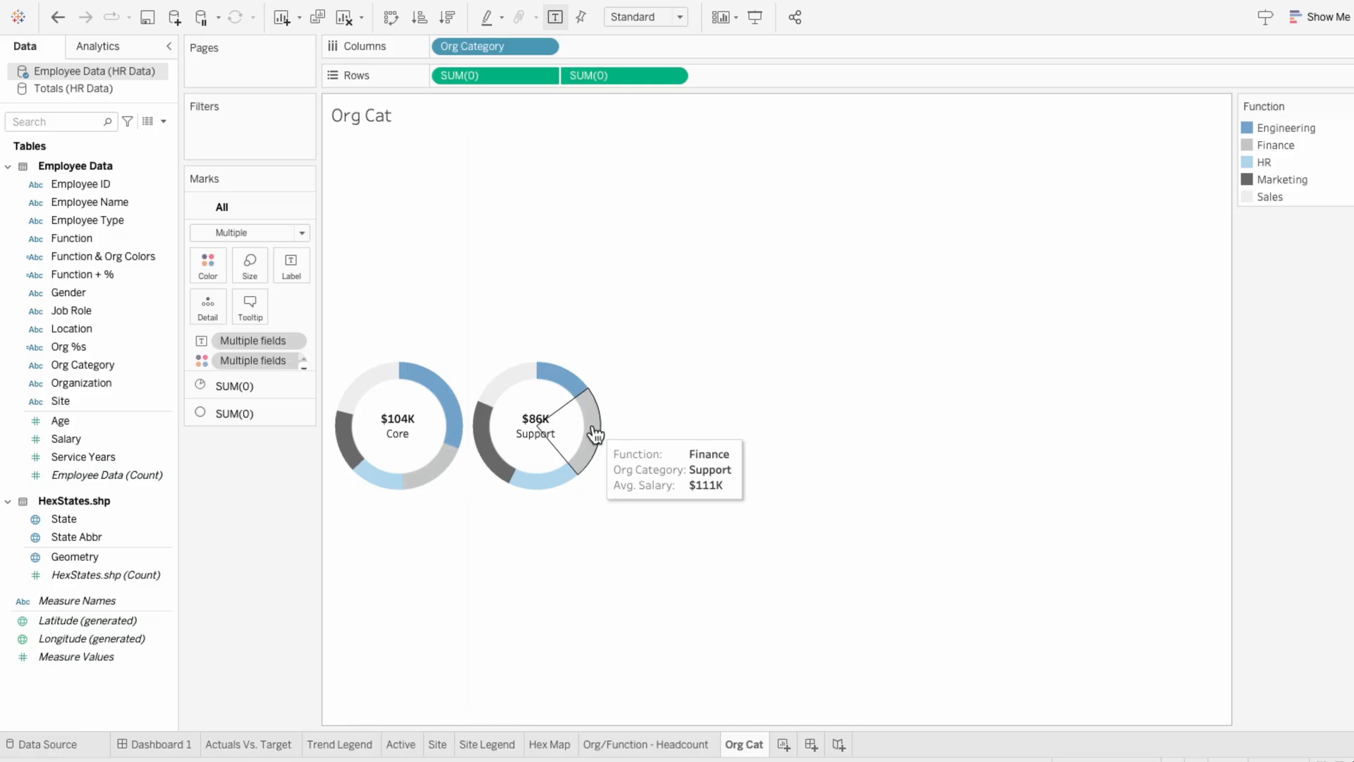
Step: Create a new worksheet named Org/Function - Salary
click(189, 746)
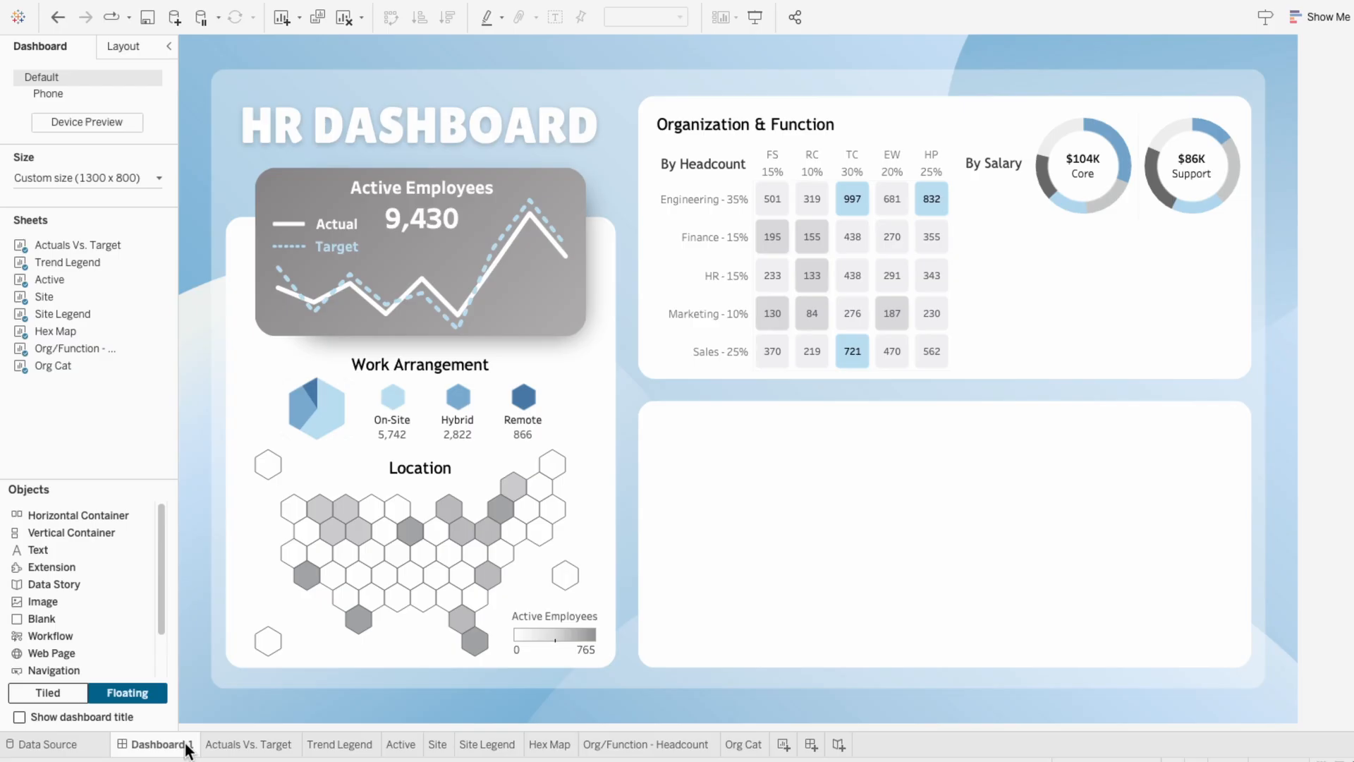
click(783, 744)
double_click(788, 742)
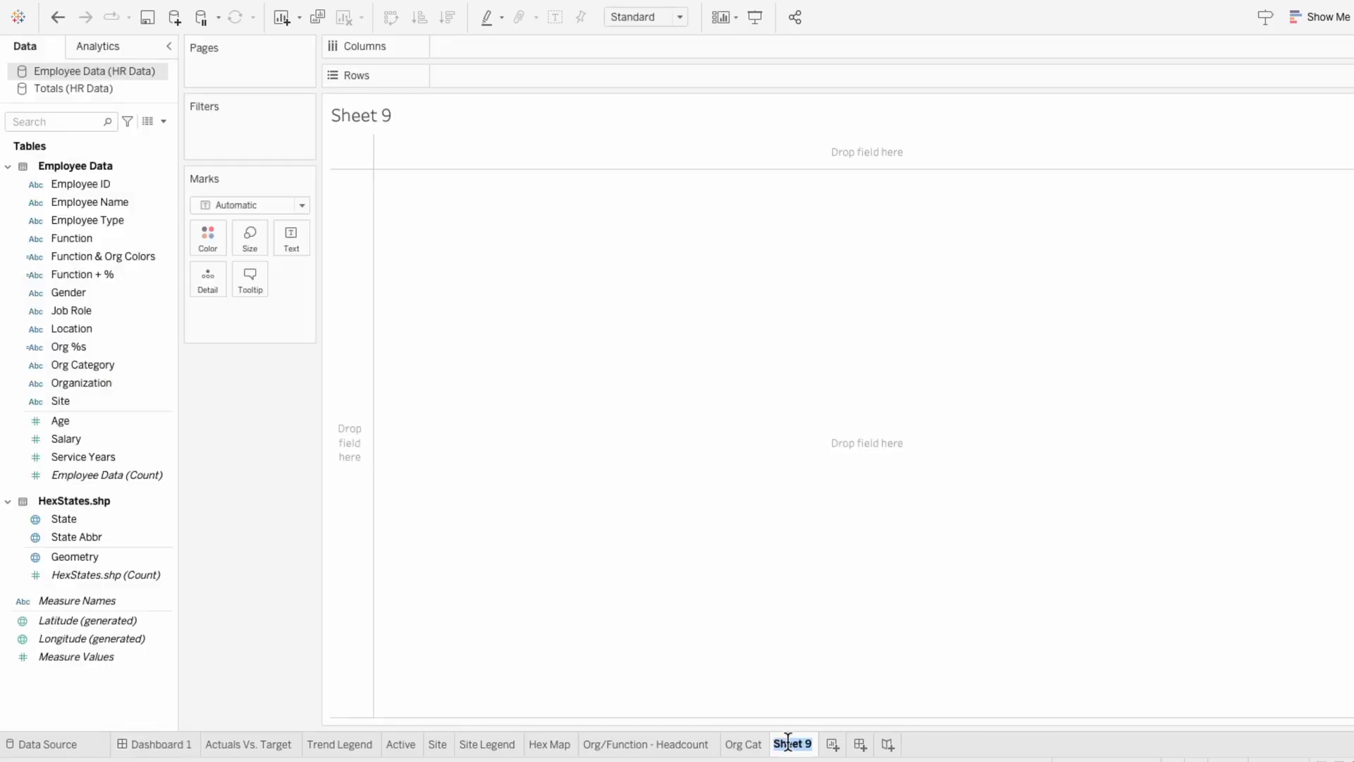
text(Org/Function)
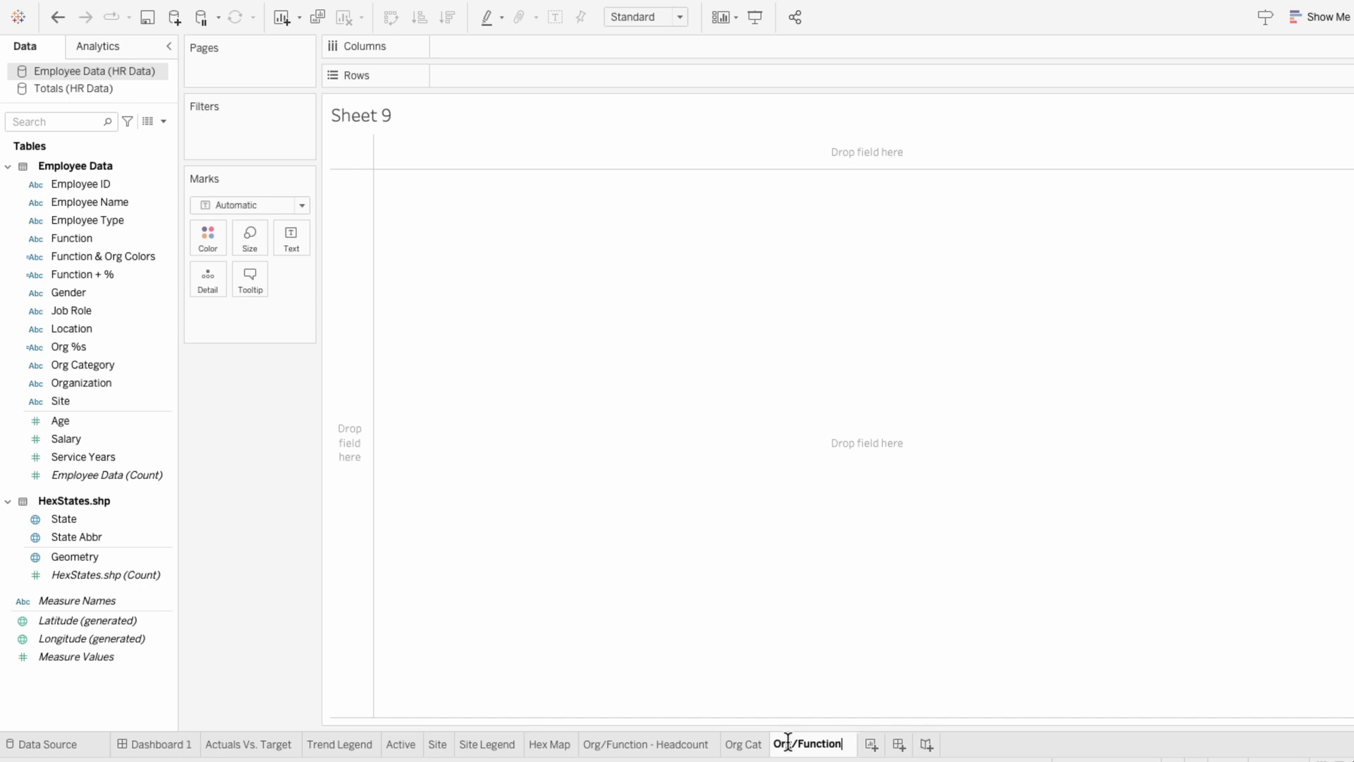
text( - Salary)
key(Return)
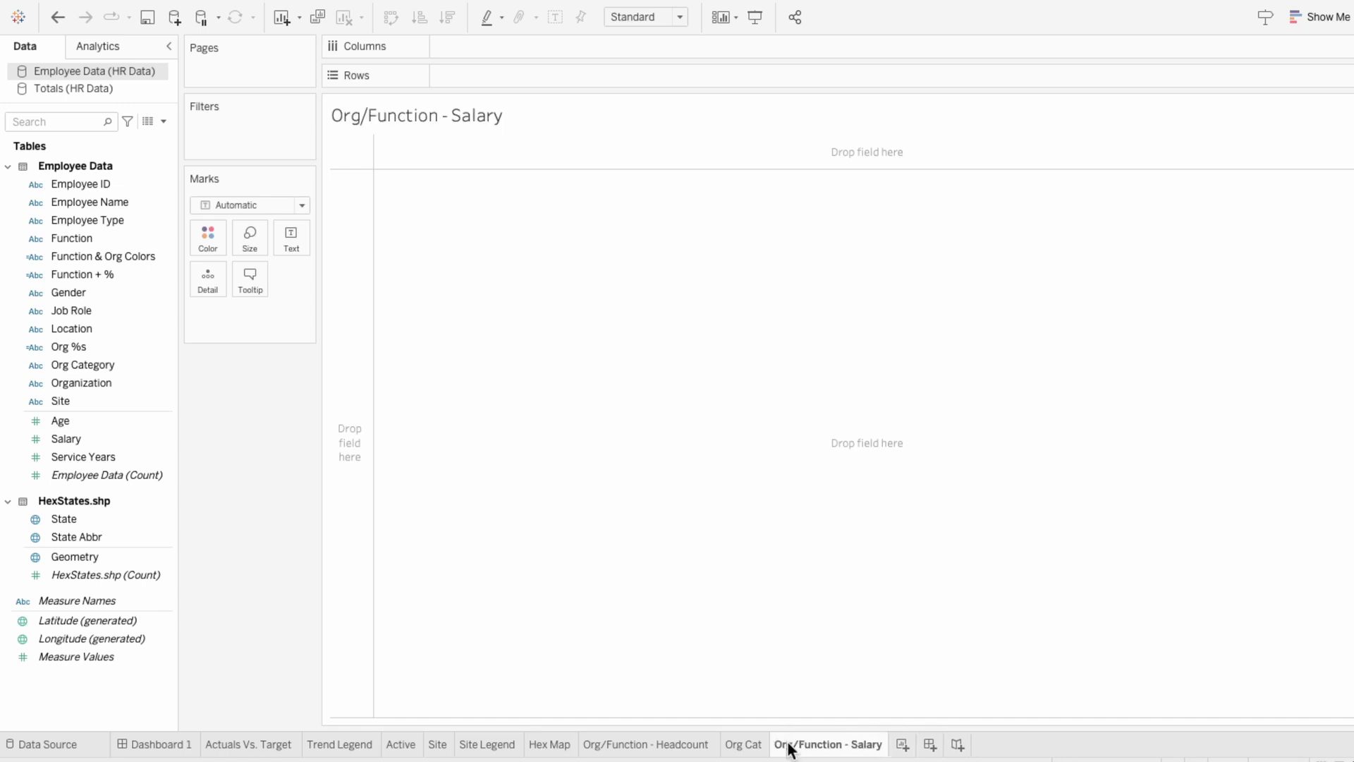
Step: Place Org Category and Organization on Columns, and AVG([Salary]) on Rows
click(108, 364)
drag(106, 362, 477, 49)
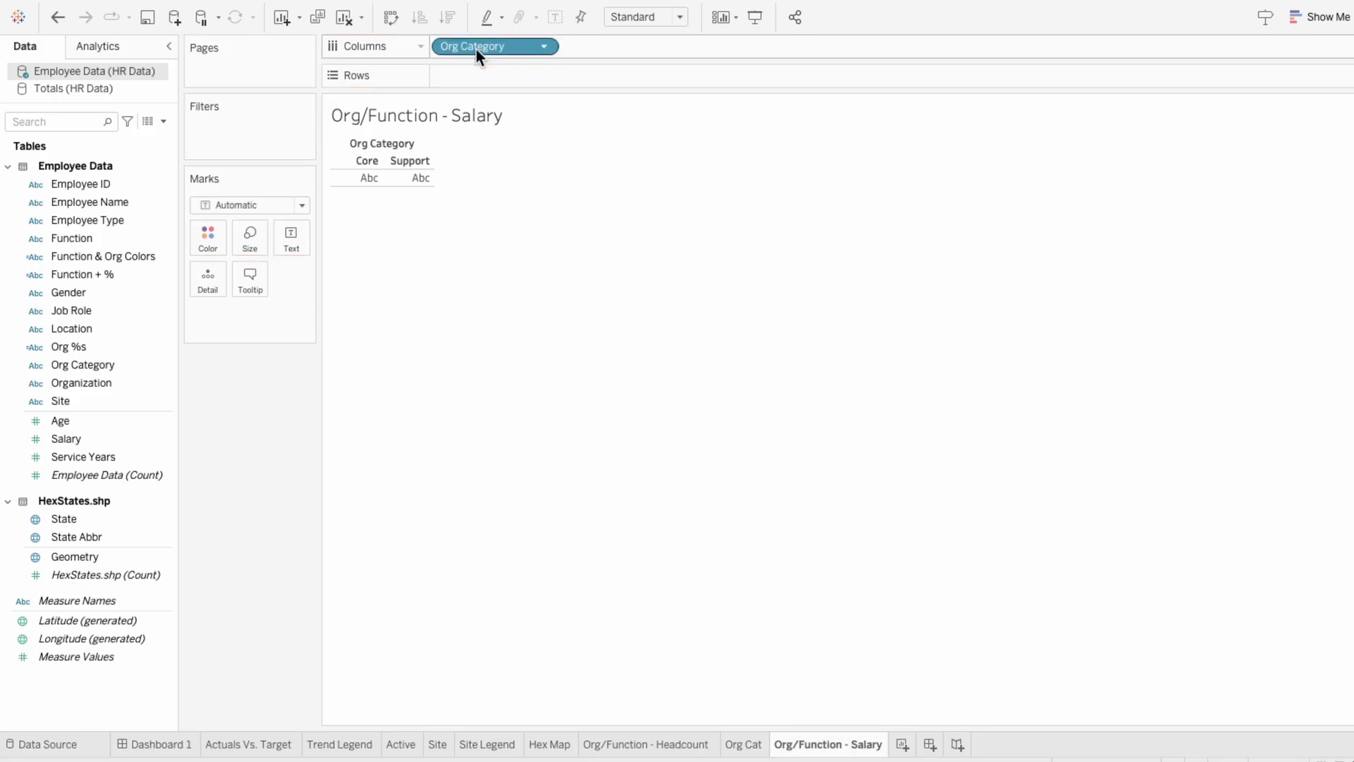
drag(76, 382, 582, 49)
double_click(550, 78)
text(AV)
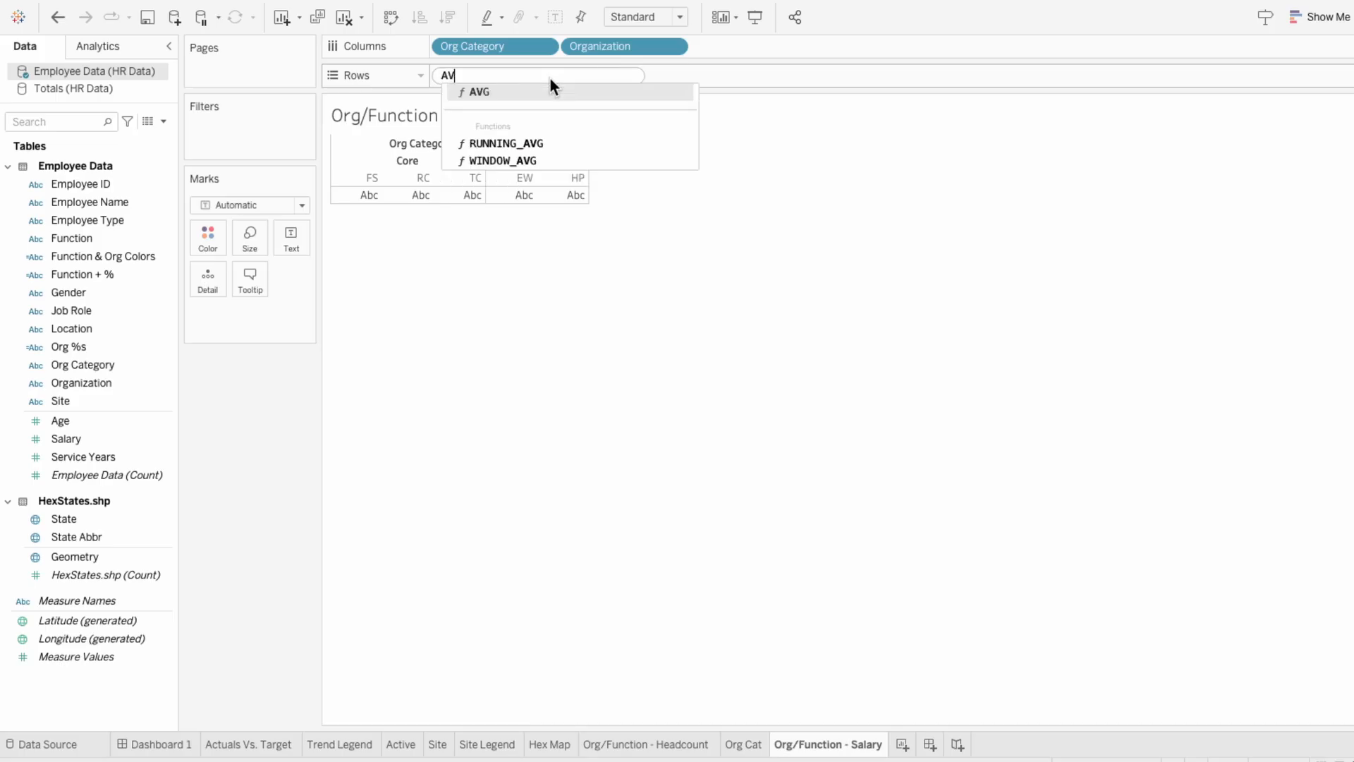
text(G( [Salary]))
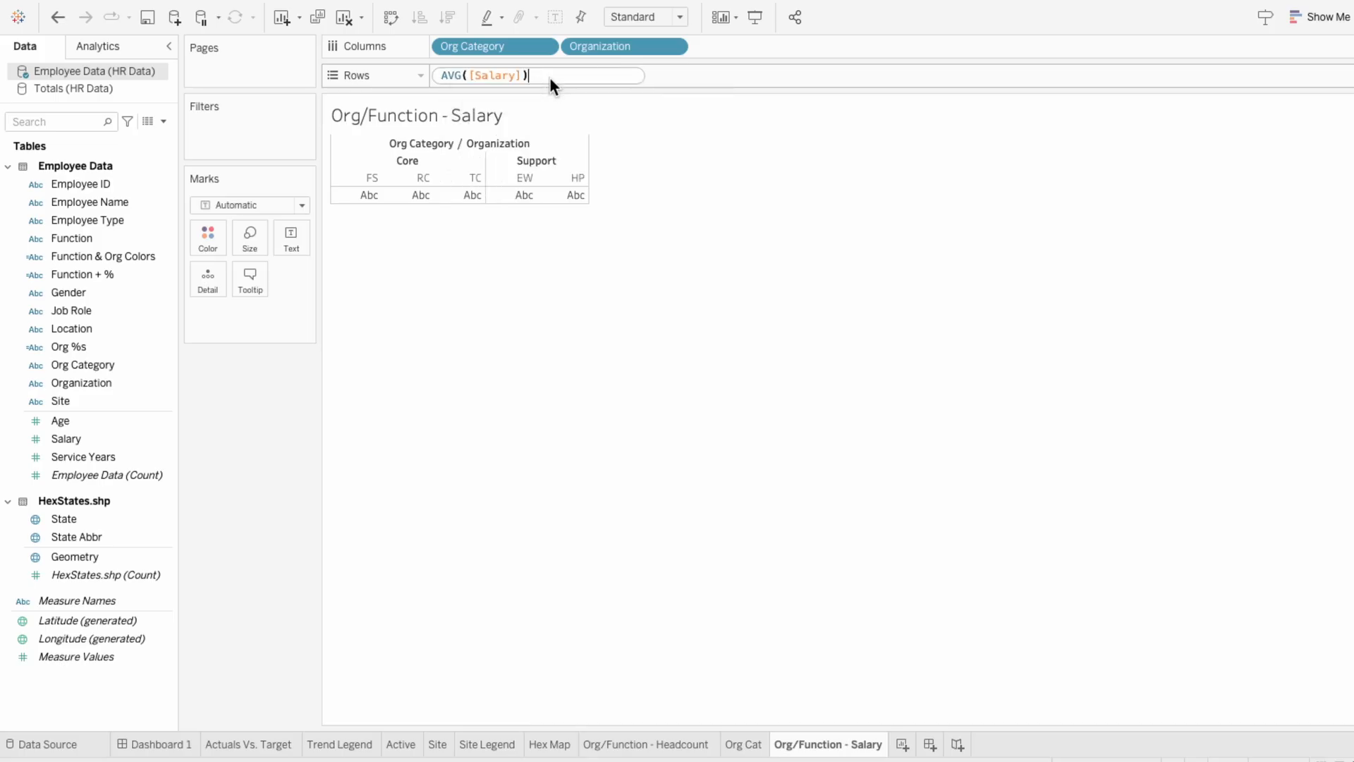
key(Return)
Step: Color the average-salary bars by Function
click(122, 240)
drag(122, 239, 232, 311)
click(201, 313)
click(218, 332)
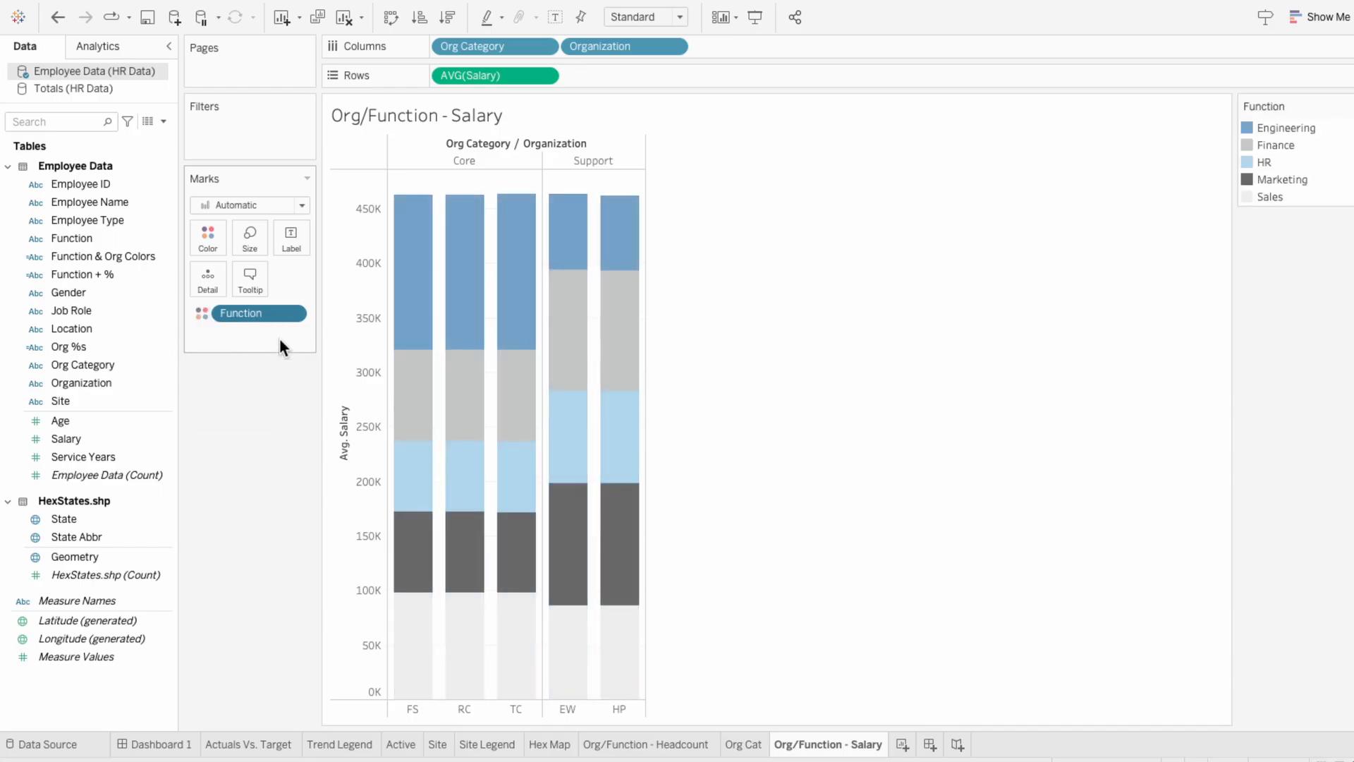
mouse_move(405, 312)
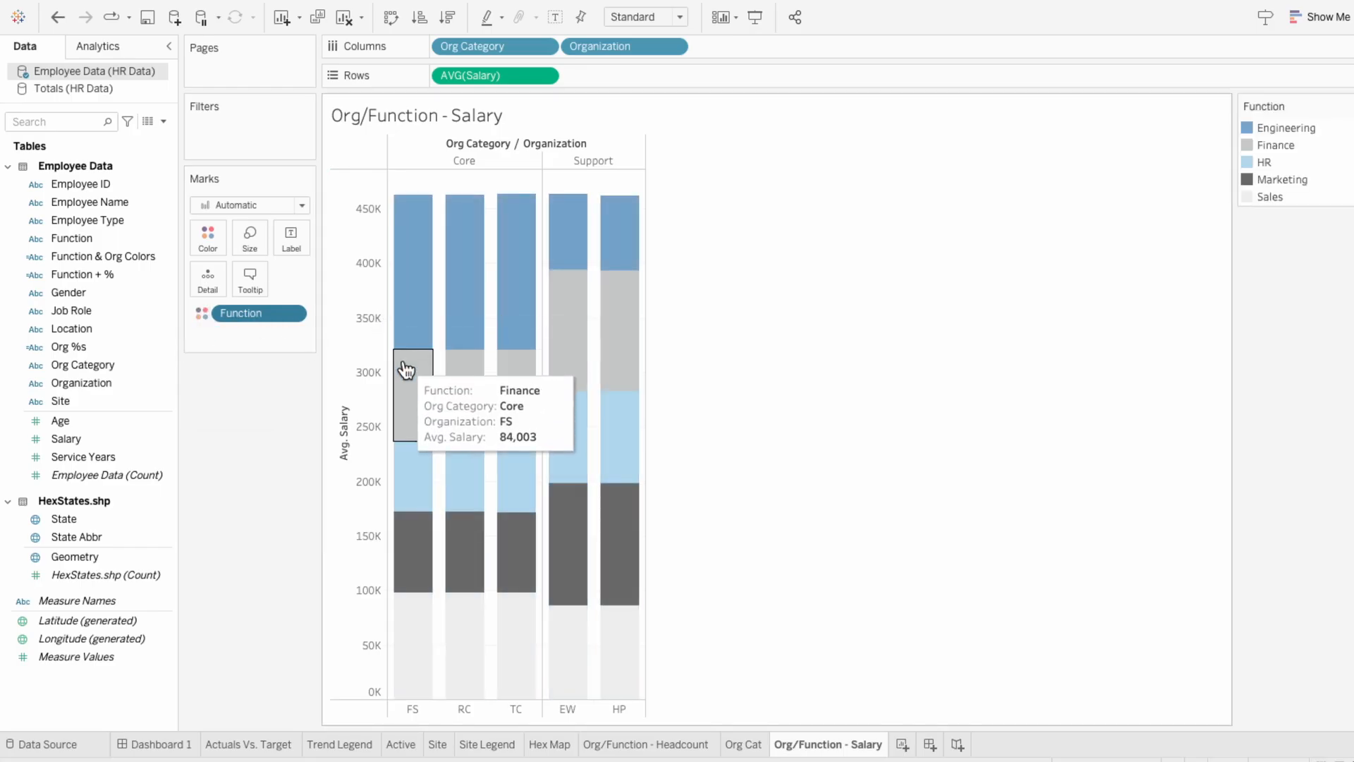
Step: Hide the Avg. Salary axis and the Org Category header on the Org/Function - Salary sheet
mouse_move(453, 371)
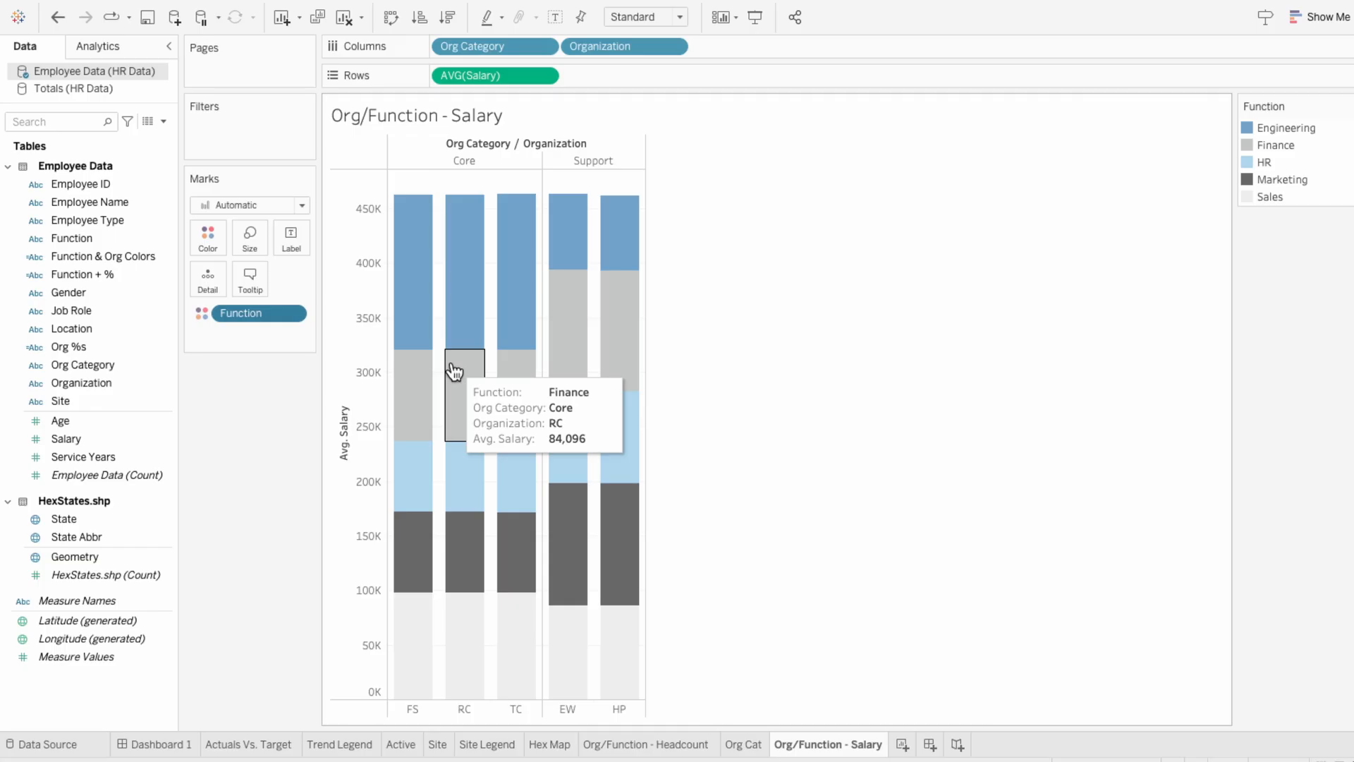
right_click(357, 350)
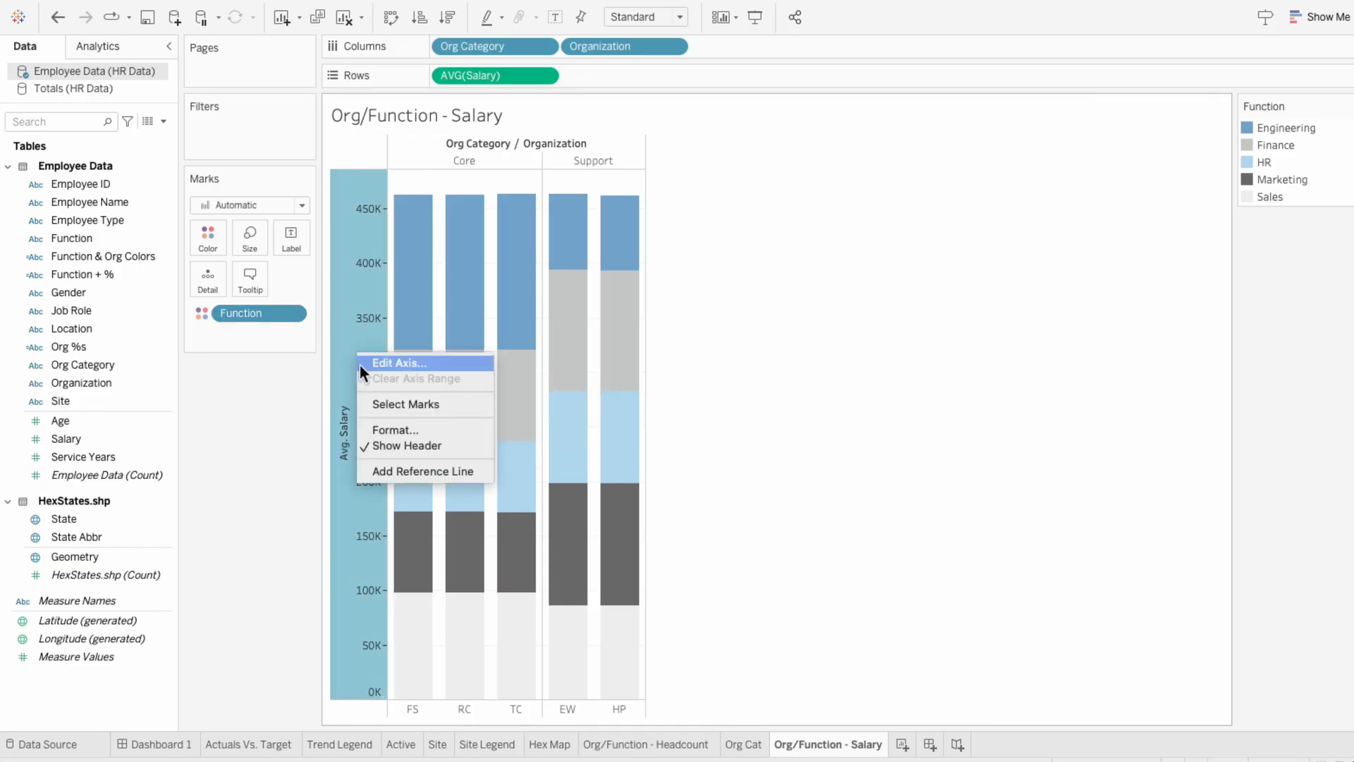
click(387, 439)
right_click(433, 159)
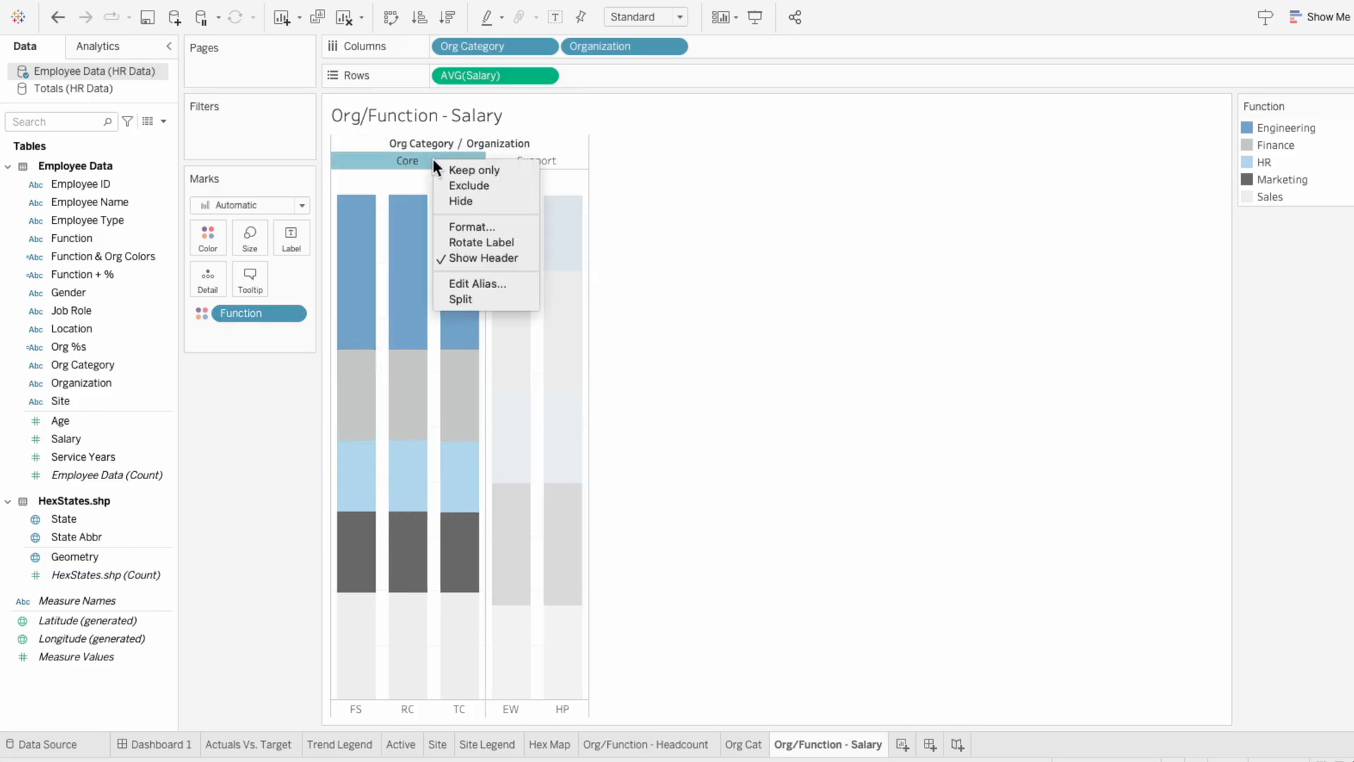
click(484, 260)
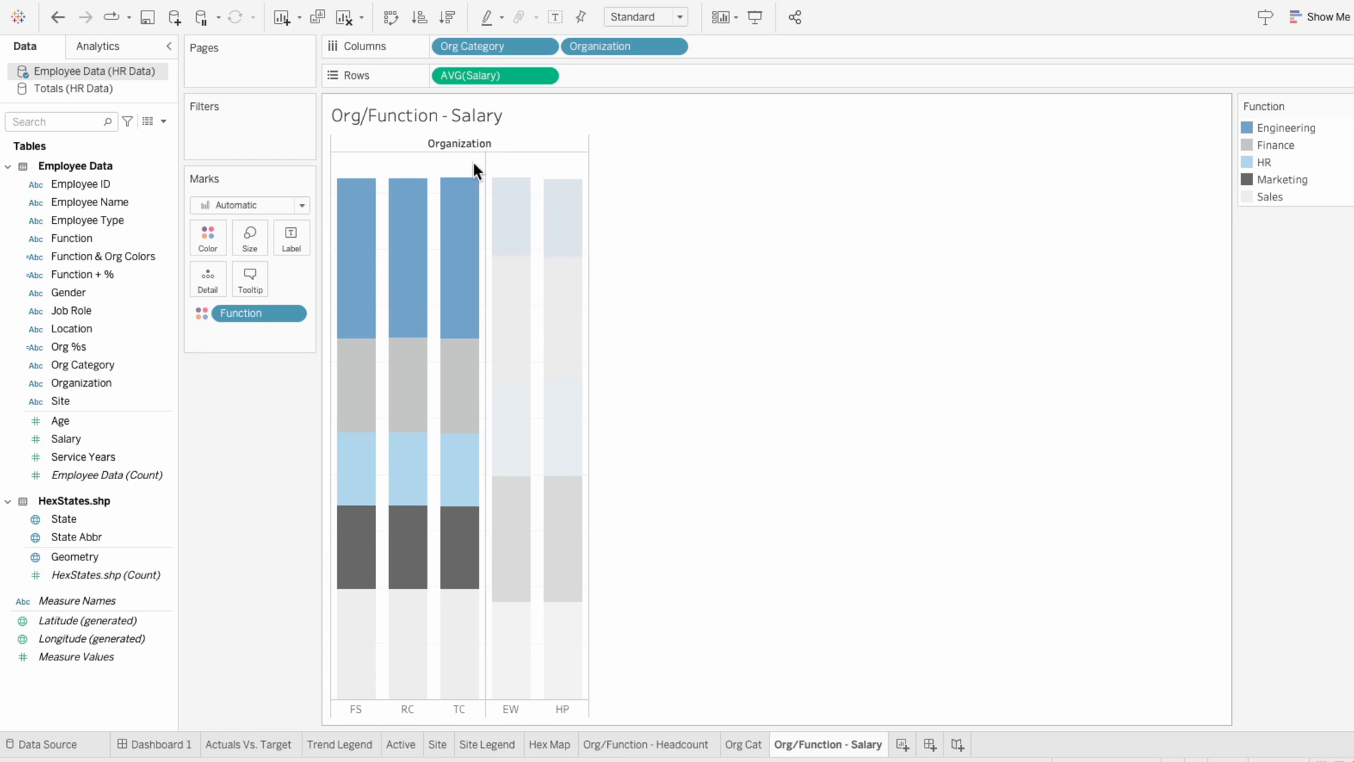
Step: Set the salary sheet's worksheet shading to None
right_click(473, 163)
click(498, 230)
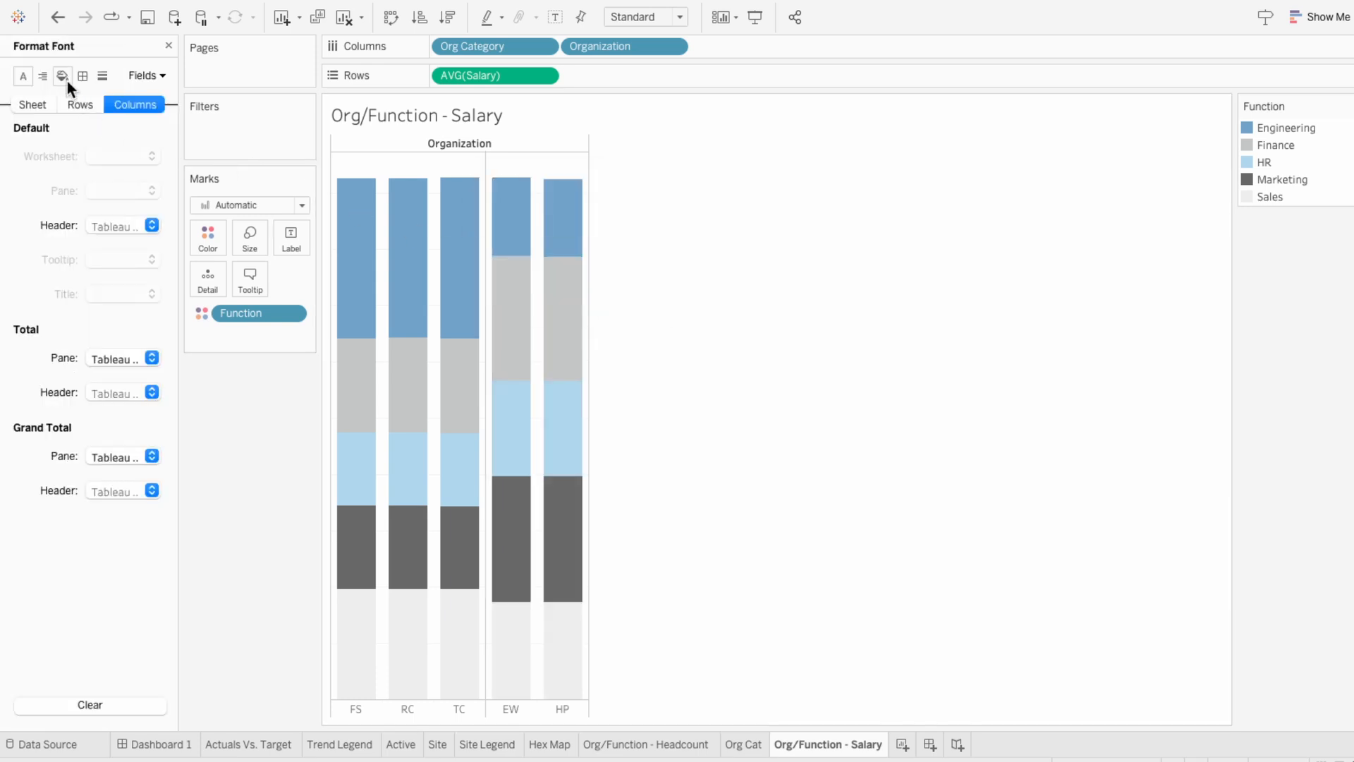
click(32, 104)
click(113, 156)
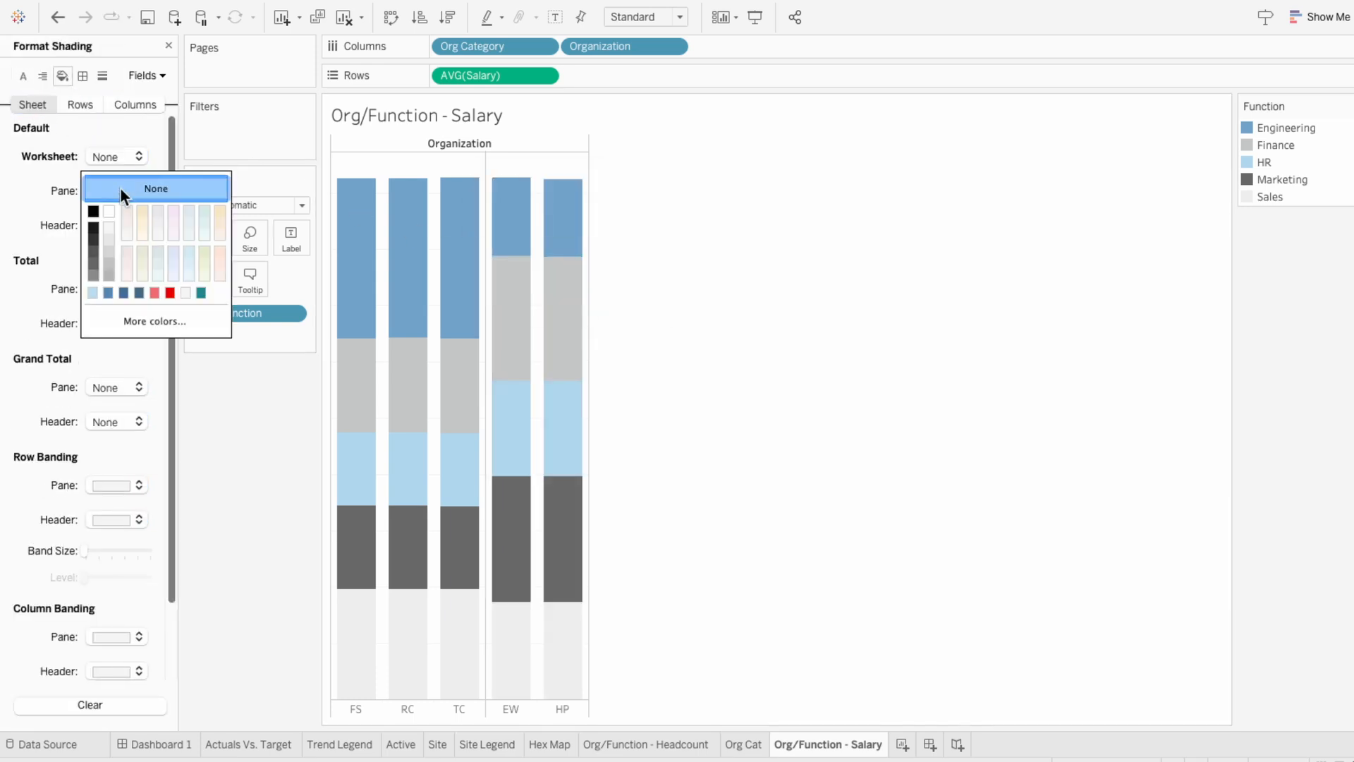
click(55, 179)
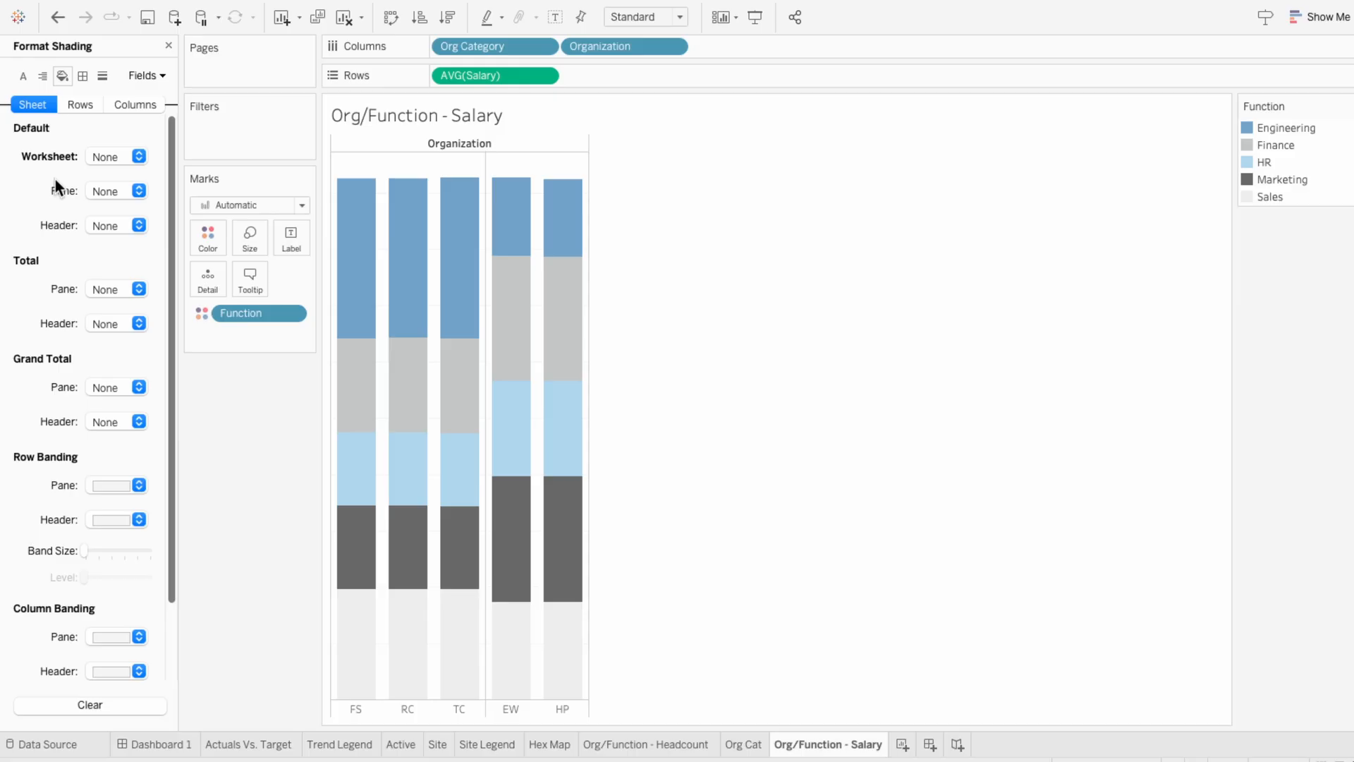
Step: Set the row divider pane and column divider header borders to None, and give the column divider pane a near-white color
click(82, 75)
click(117, 487)
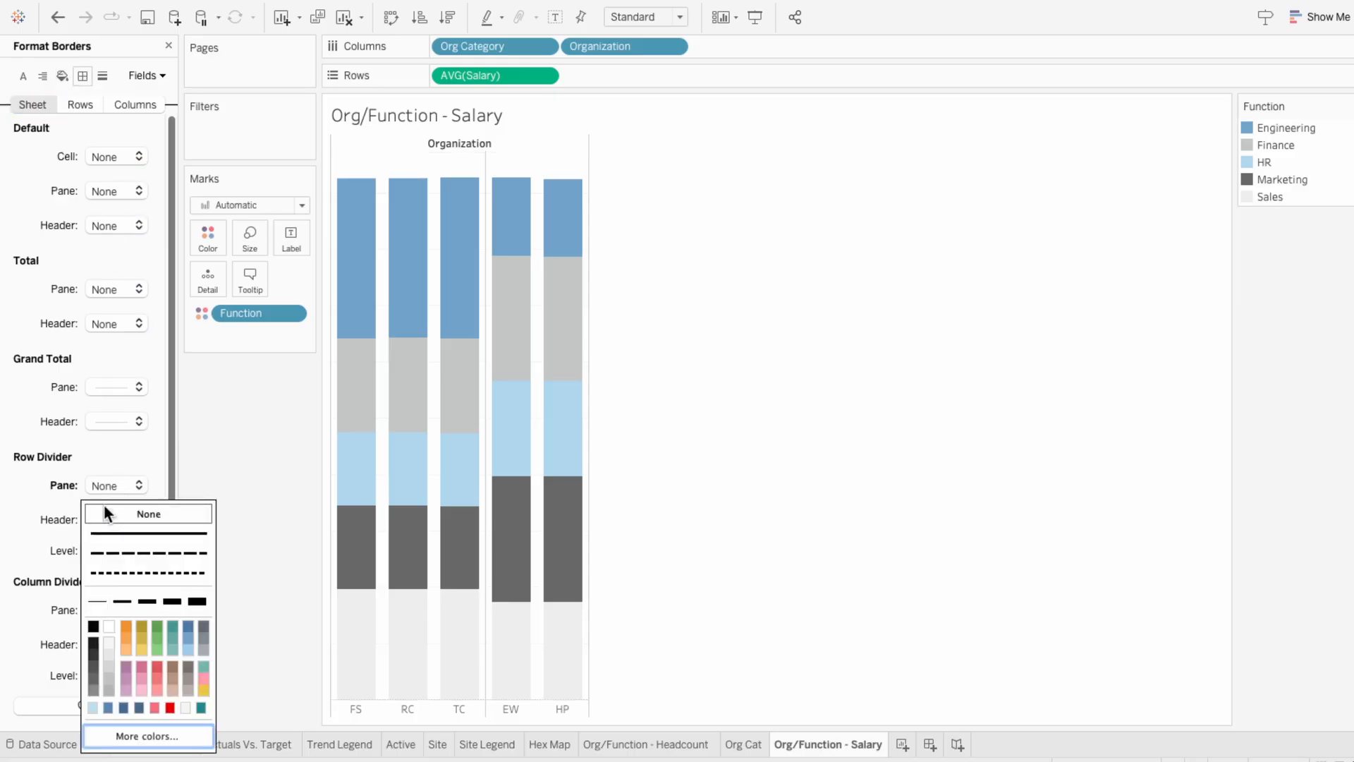
click(115, 505)
click(112, 644)
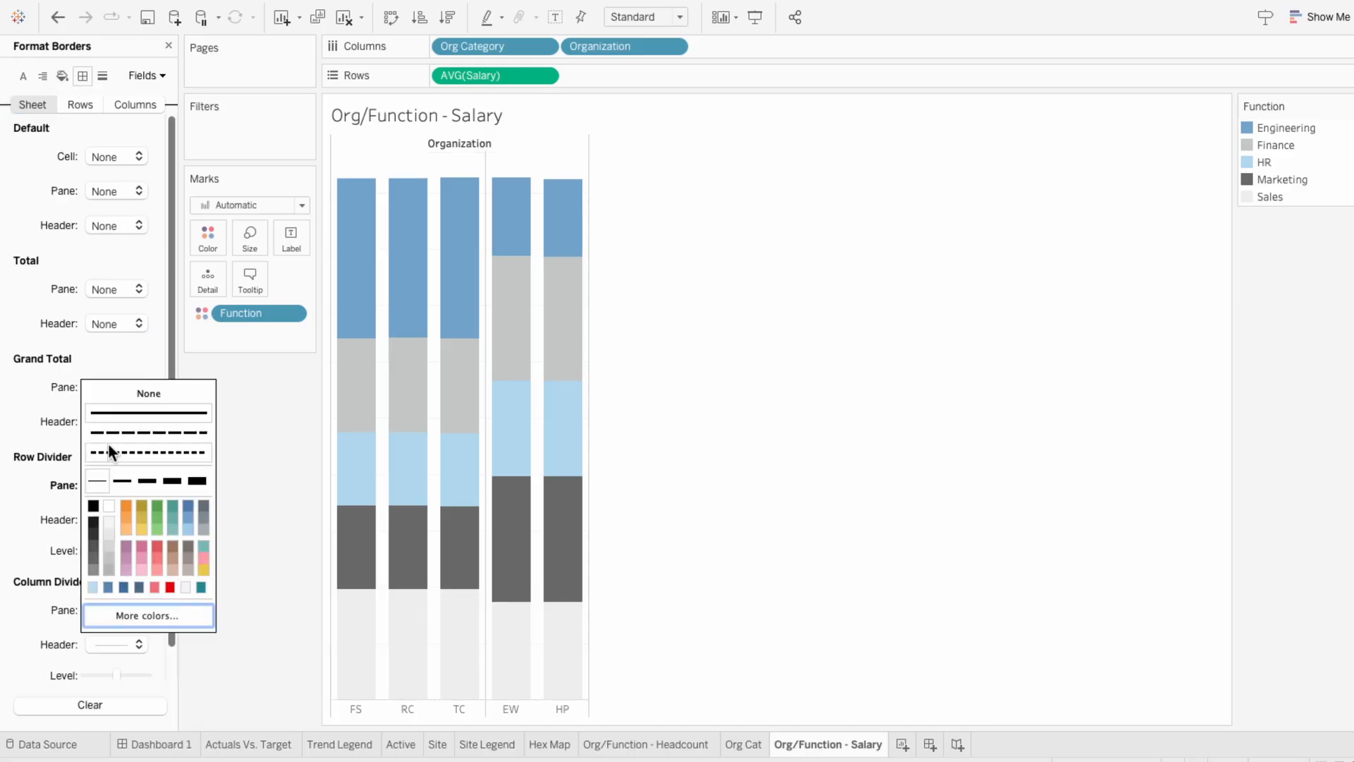
click(111, 404)
click(106, 609)
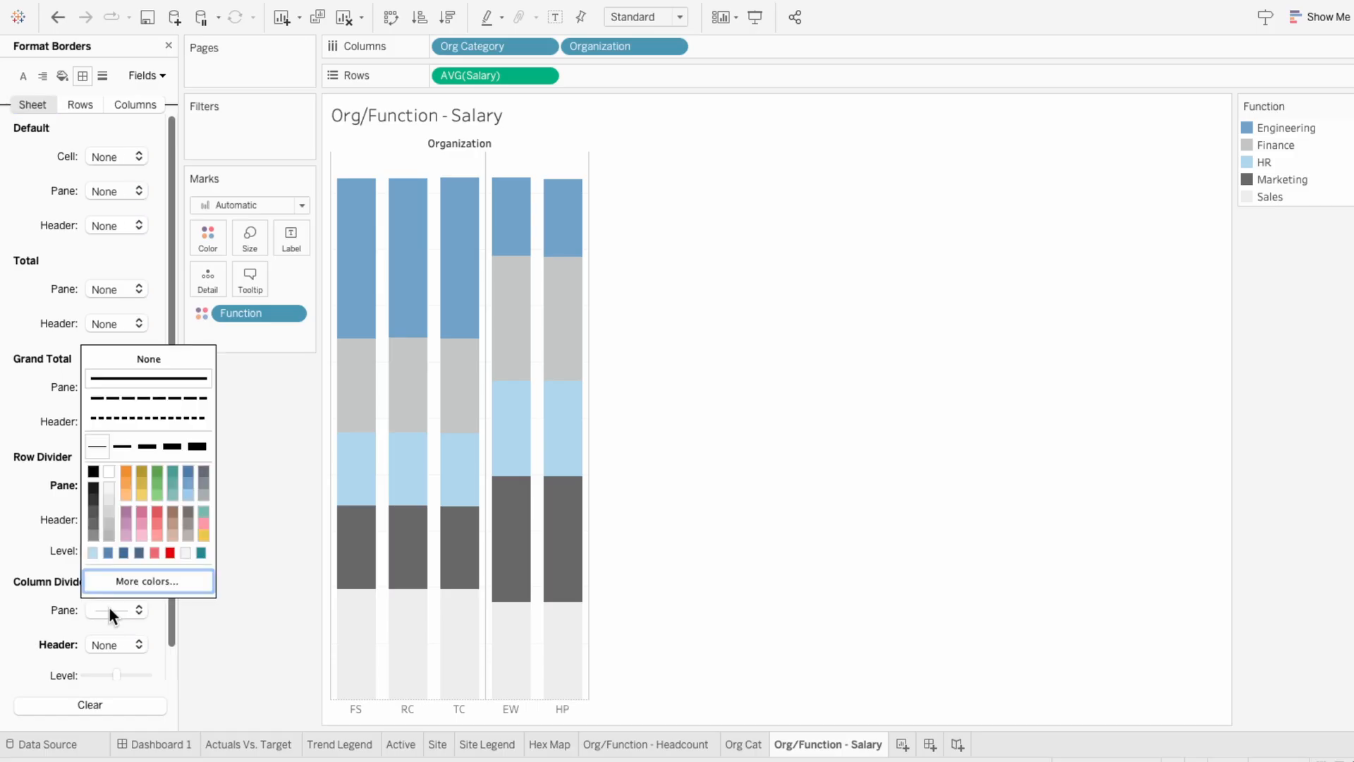
click(110, 488)
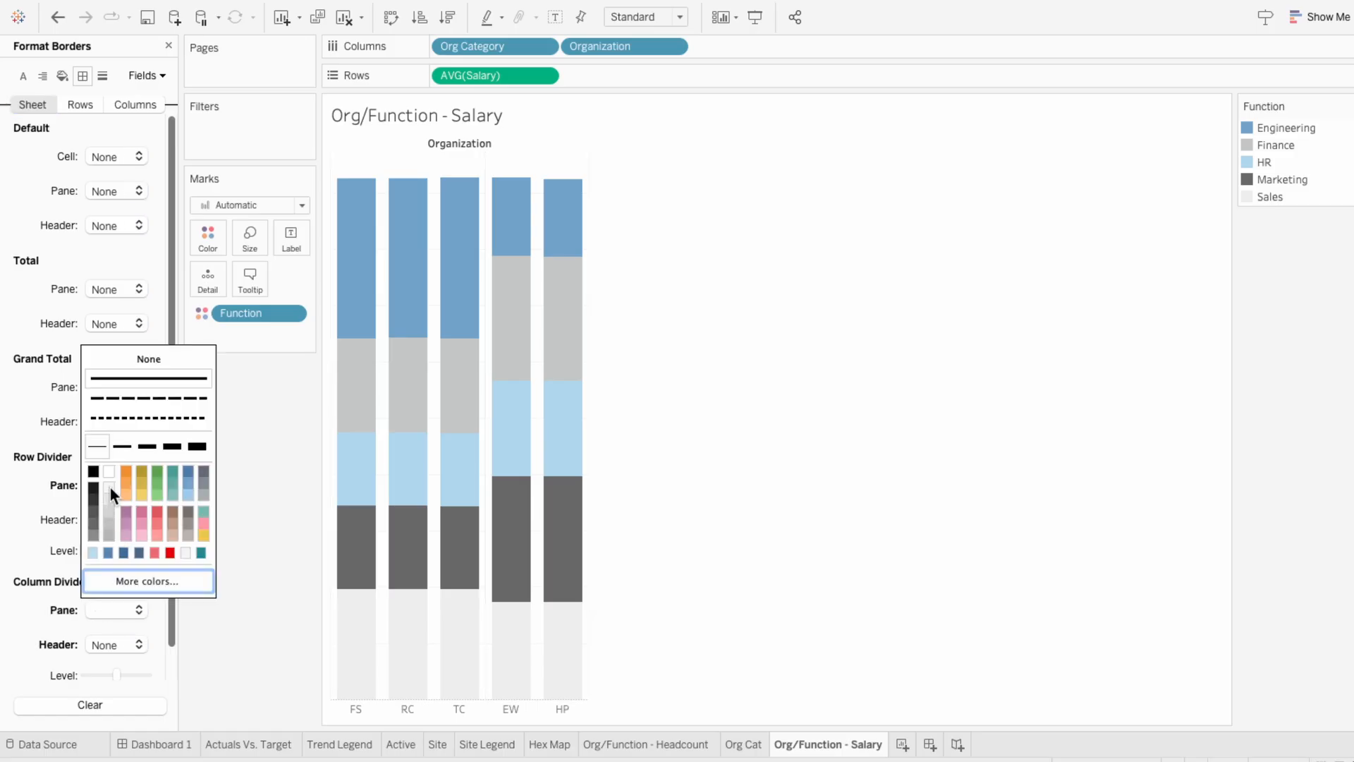
click(40, 515)
Step: Set the sheet's zero lines and row grid lines to None, and hide the field labels for columns
click(102, 77)
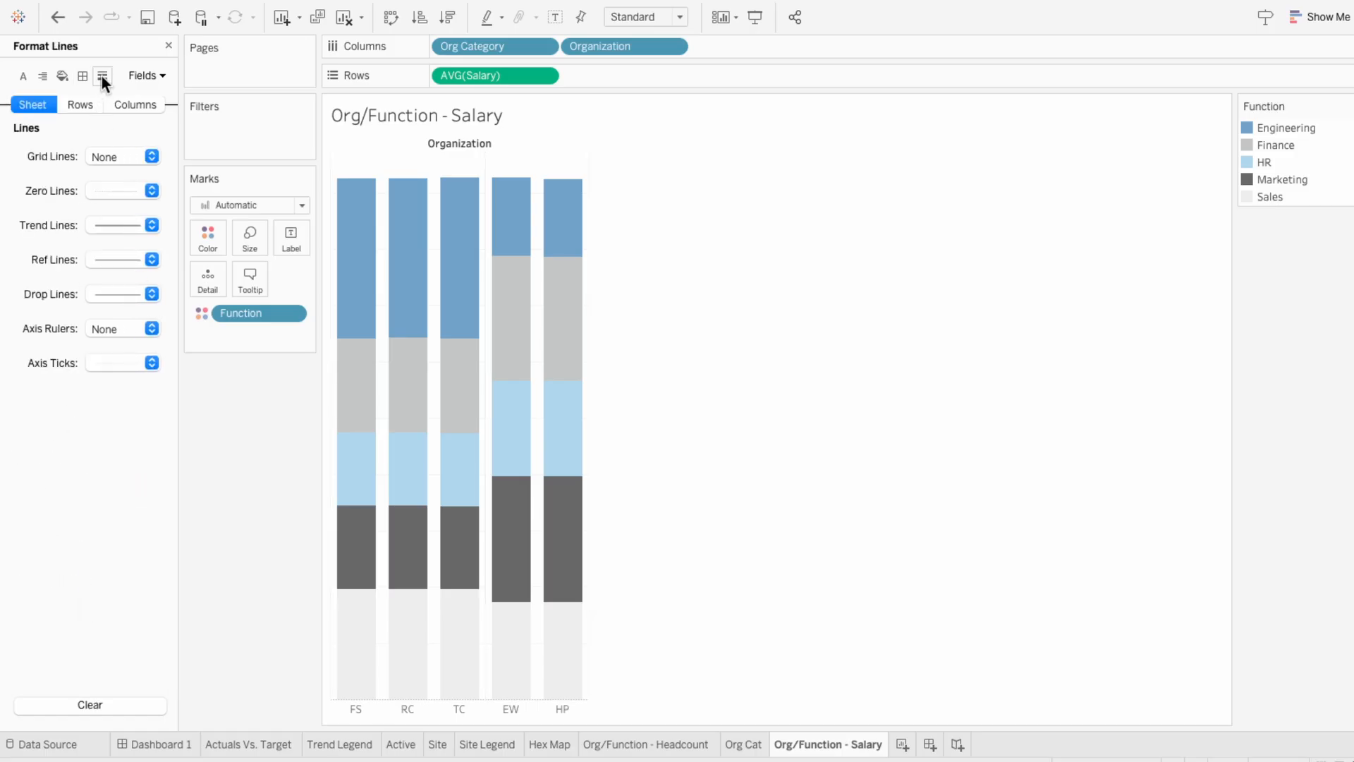
click(120, 189)
click(124, 218)
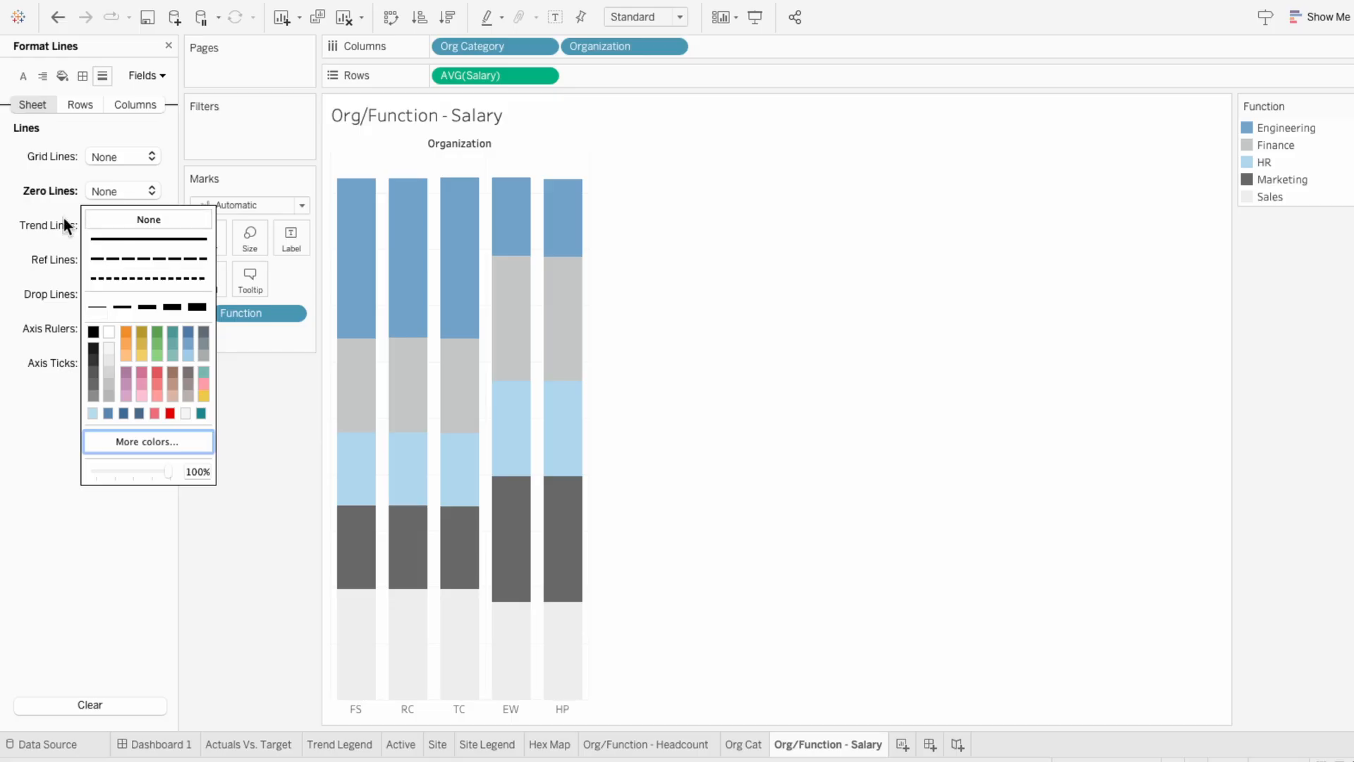
click(79, 106)
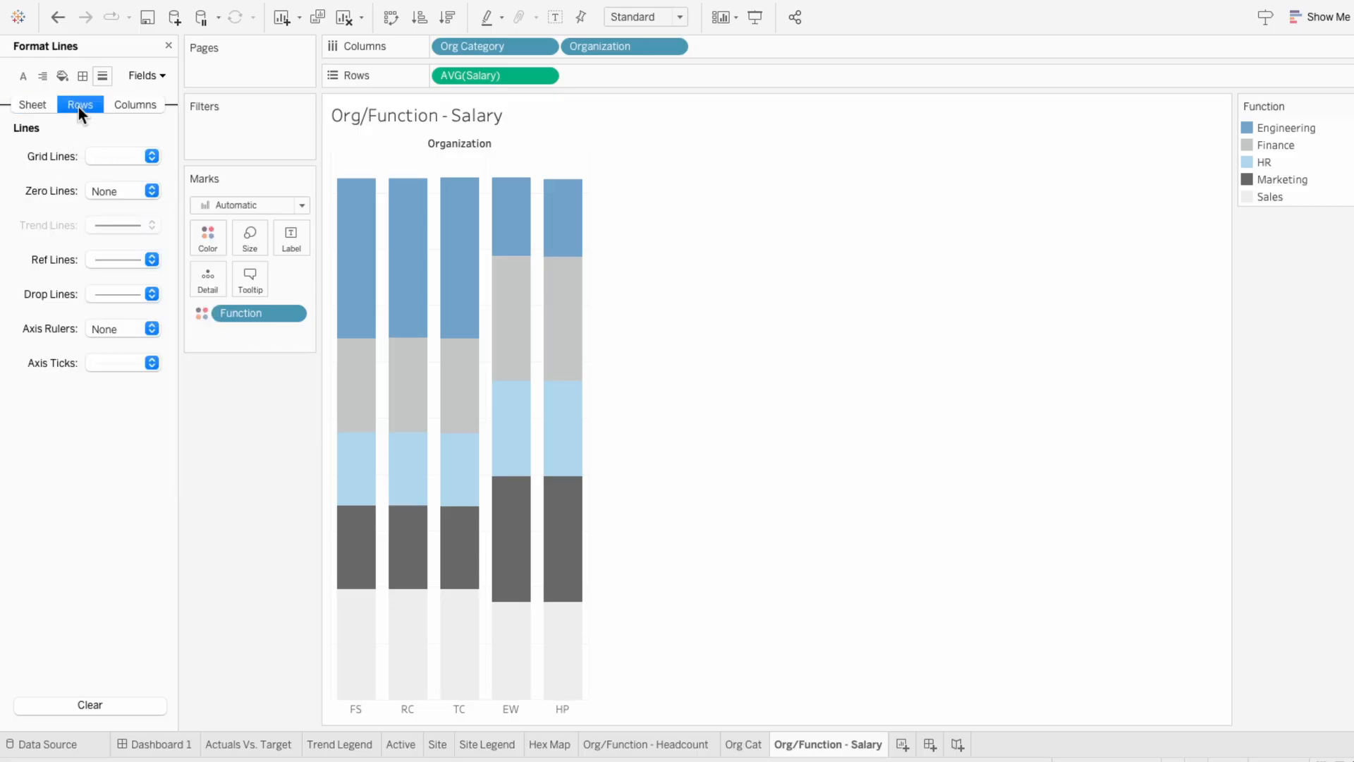
click(106, 156)
click(44, 183)
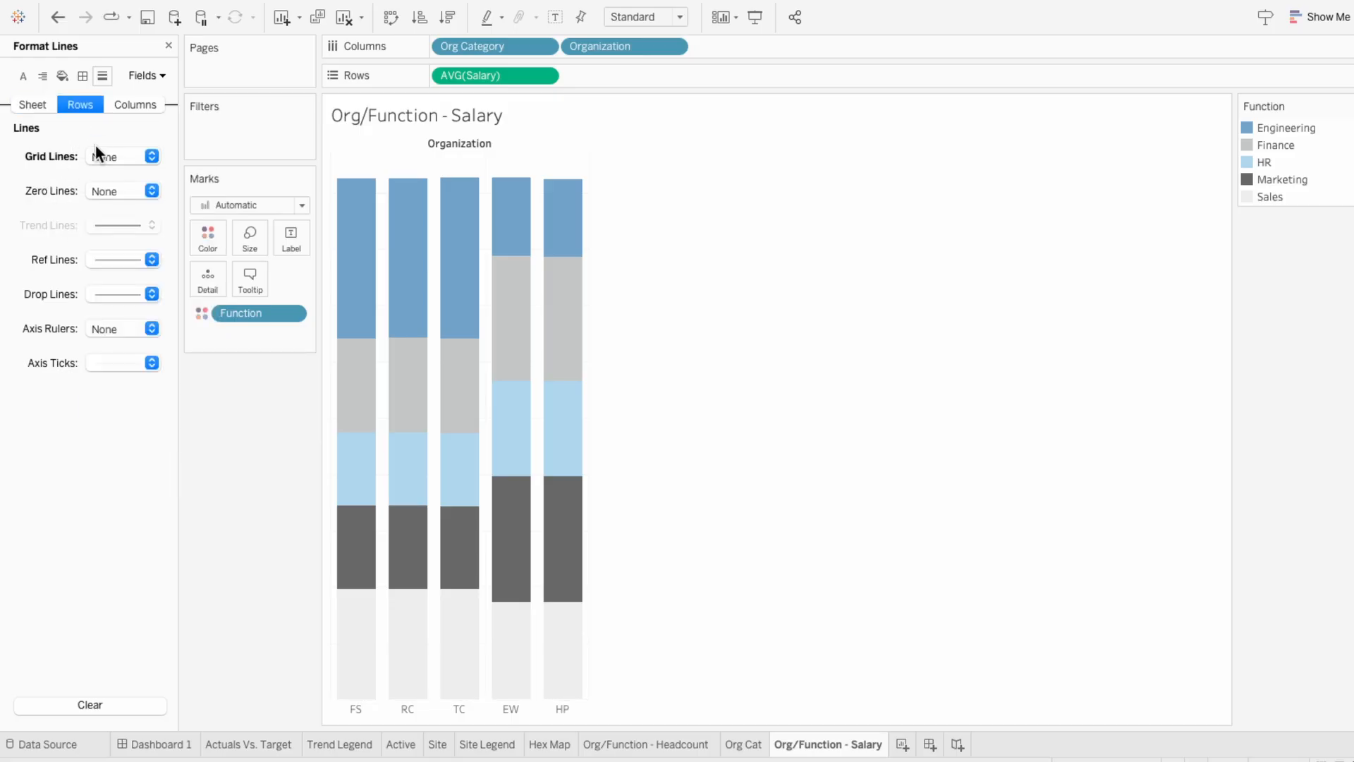
click(168, 46)
right_click(423, 138)
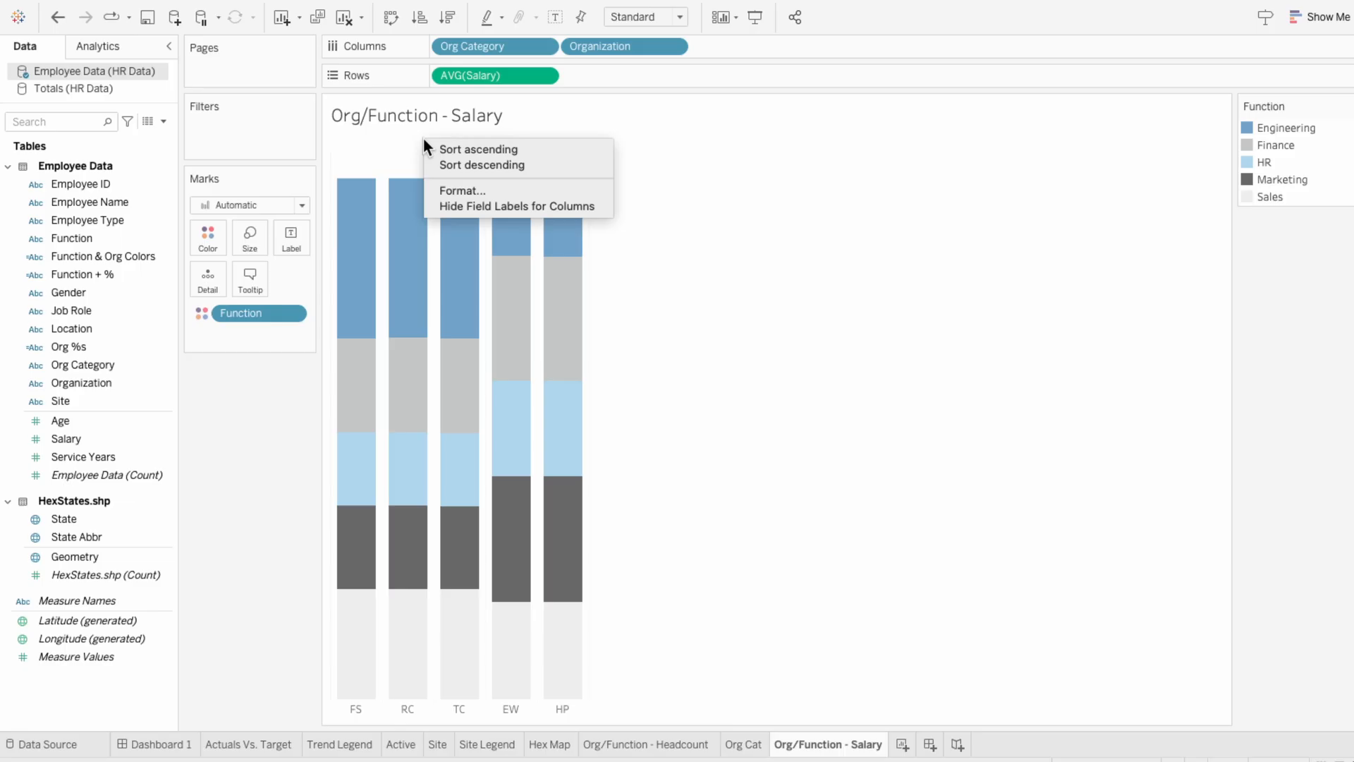
click(445, 206)
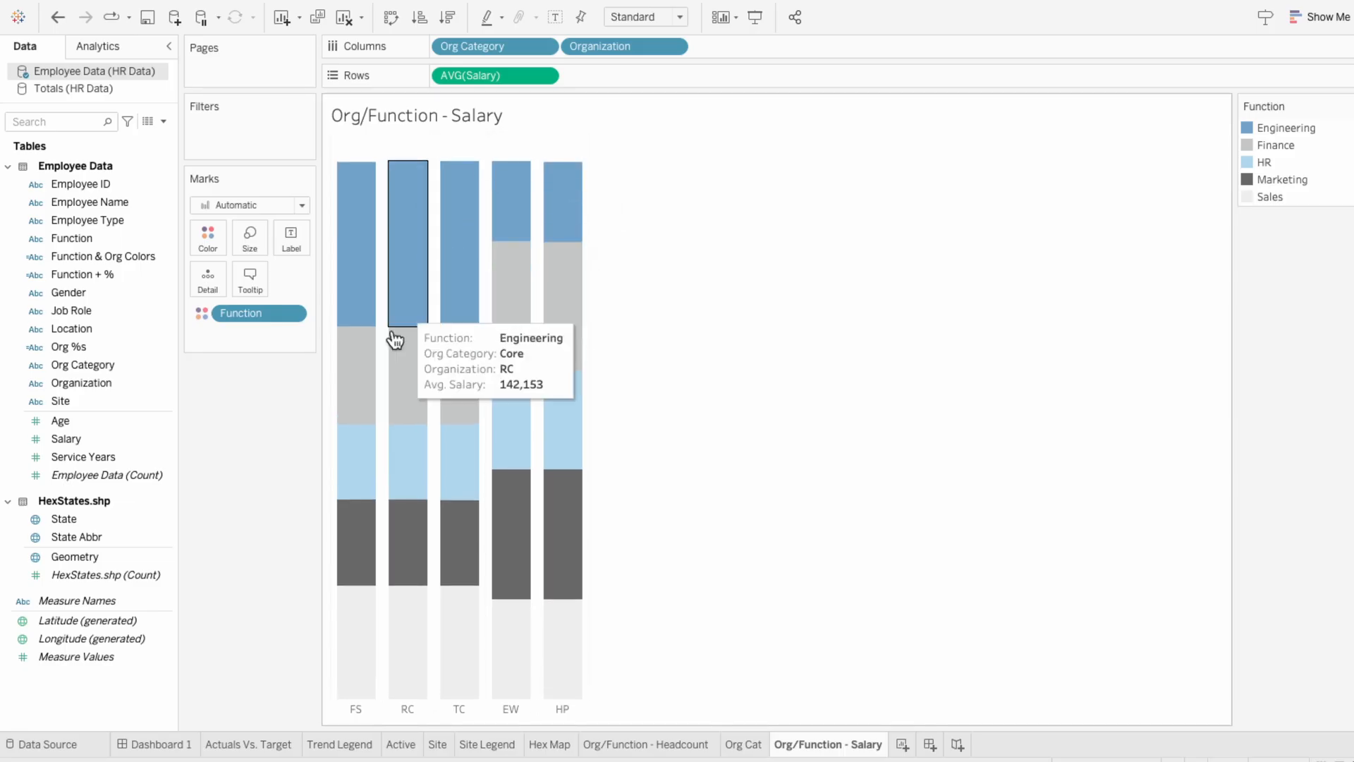
Step: Place the Org/Function - Salary sheet as a floating object on Dashboard 1 and remove its Function legend
click(157, 746)
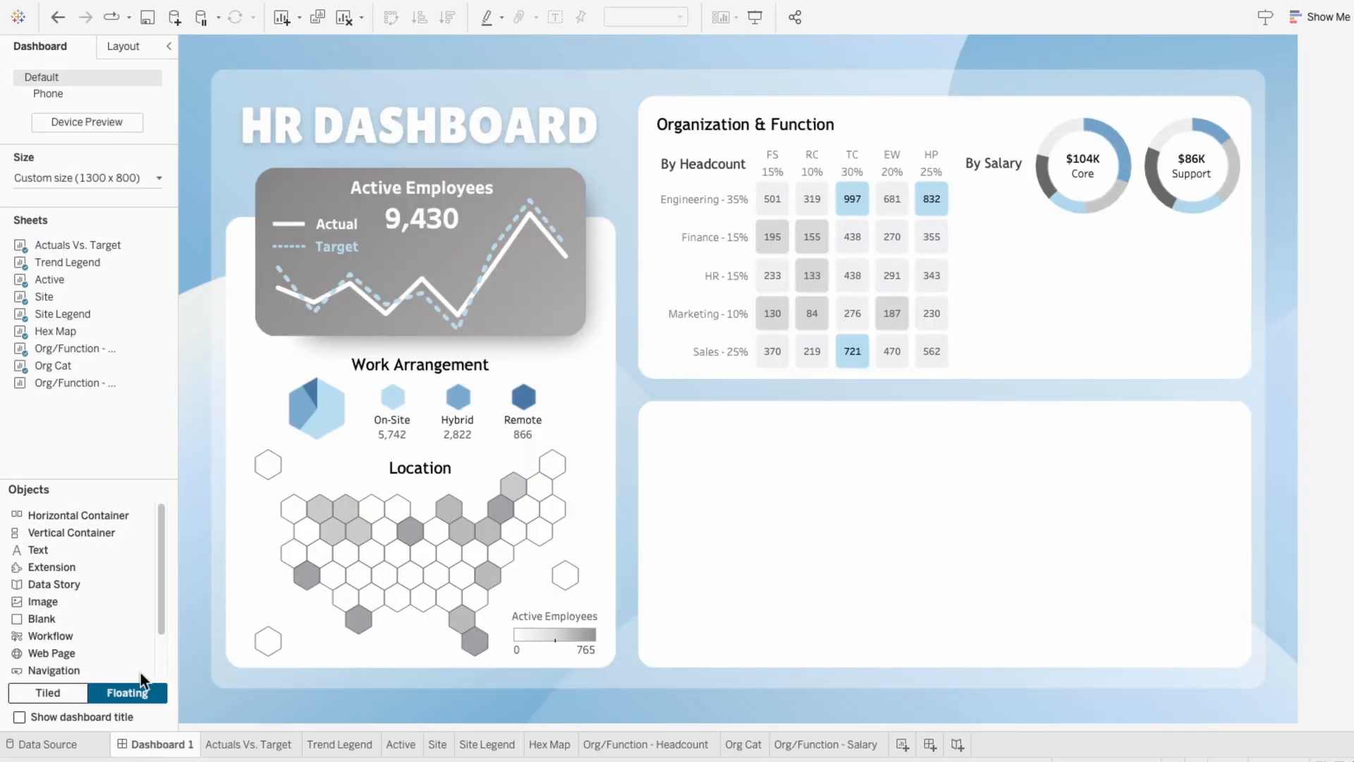
drag(70, 383, 938, 210)
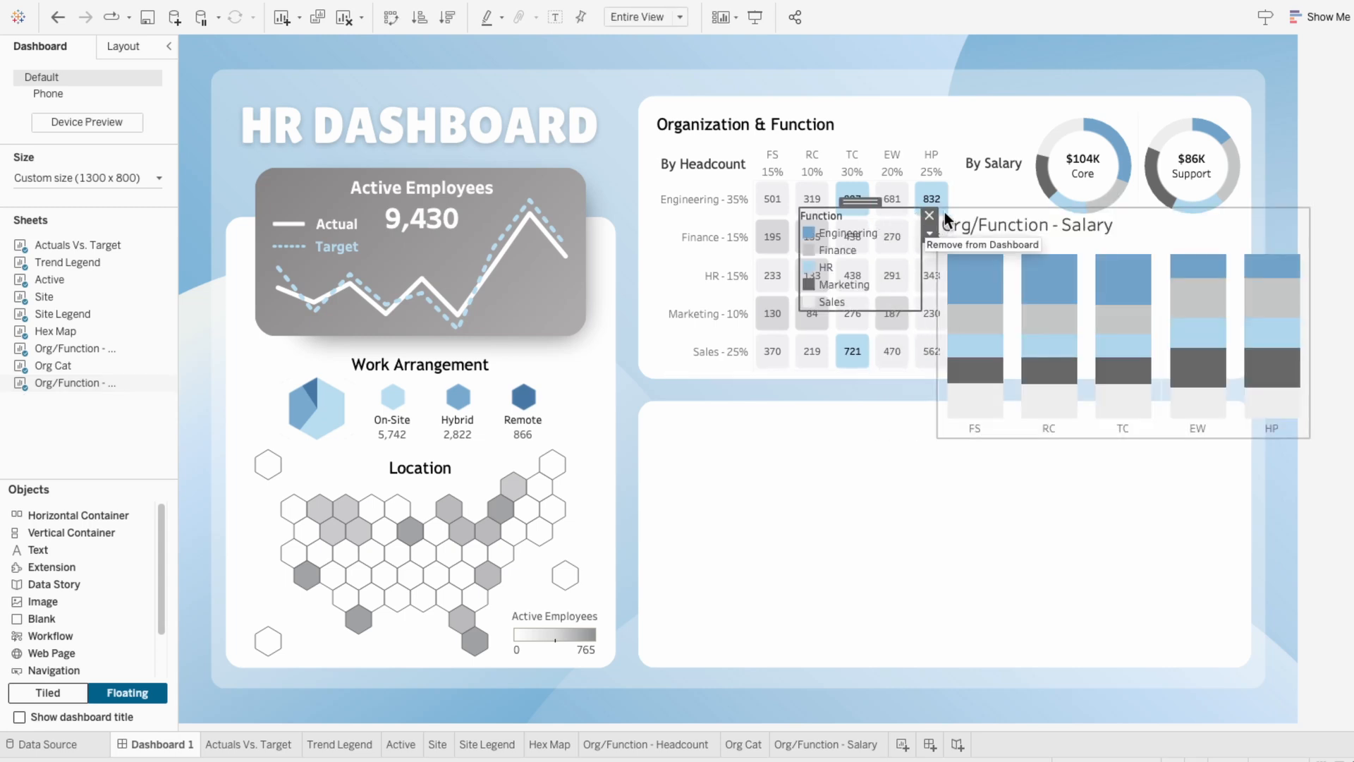
click(890, 216)
Step: Hide the salary chart's title and resize the chart to fit below the salary donuts in the Organization & Function card
drag(955, 293, 1020, 300)
right_click(1043, 226)
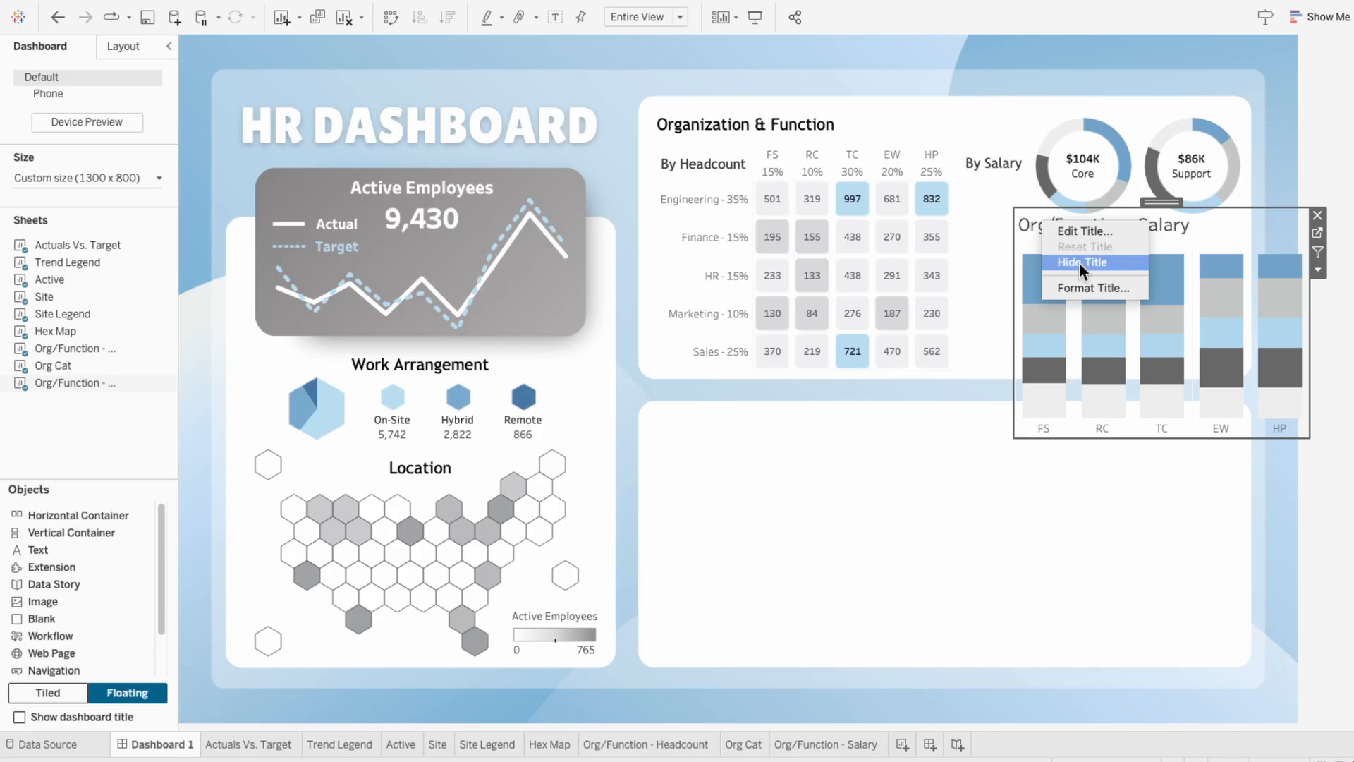
click(1078, 262)
drag(1301, 439, 1246, 384)
drag(1017, 207, 968, 217)
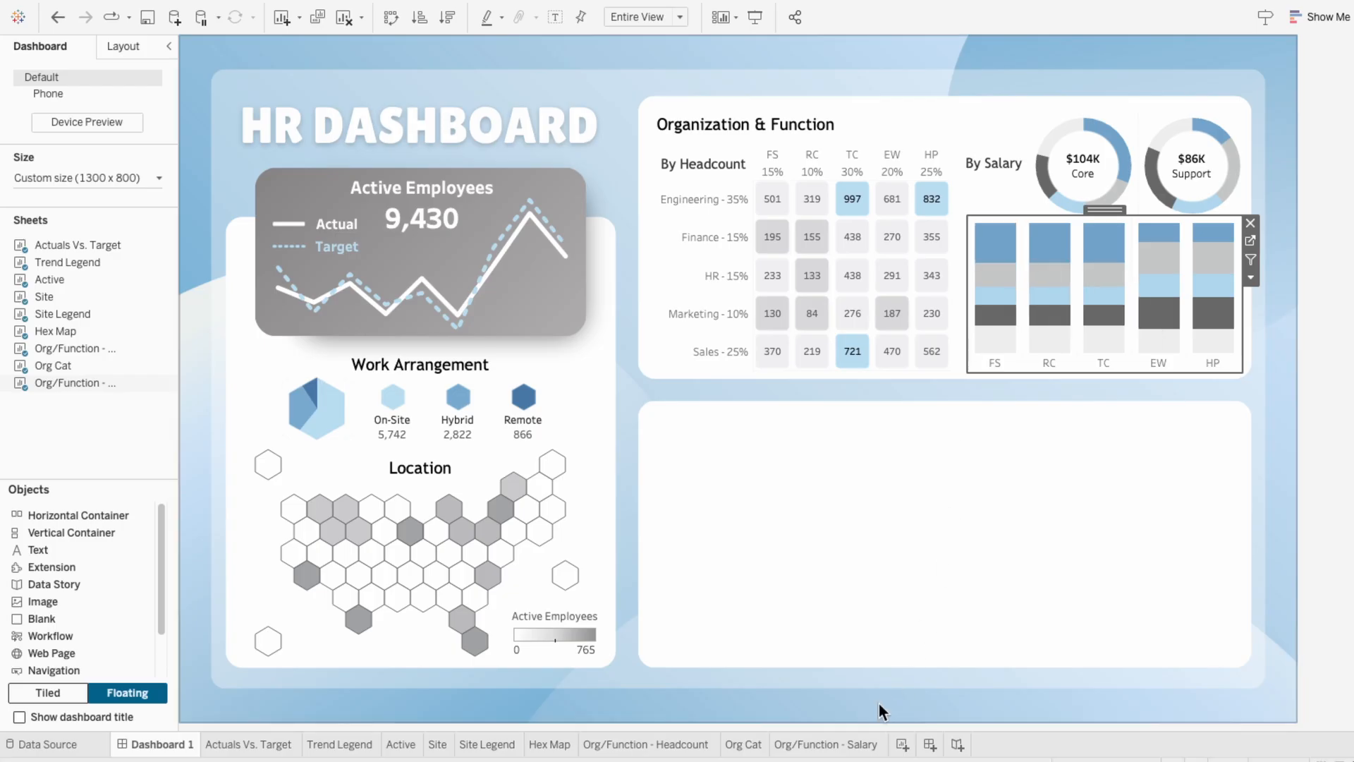
Step: Make the bars on the Org/Function - Salary sheet slightly narrower with the mark size
click(861, 744)
click(251, 240)
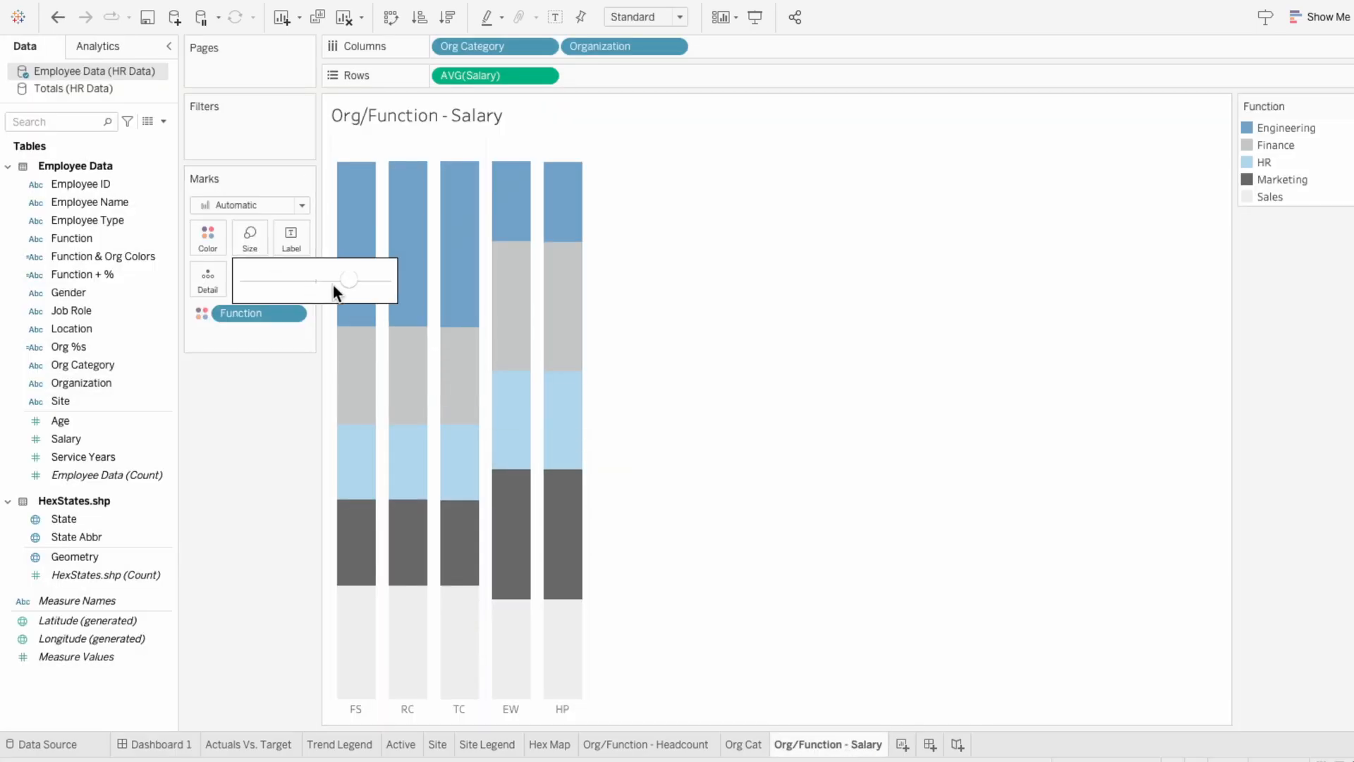
drag(330, 279, 321, 279)
Step: Shift the salary bar chart slightly right on Dashboard 1 and raise its lower edge to fit inside the card
click(177, 744)
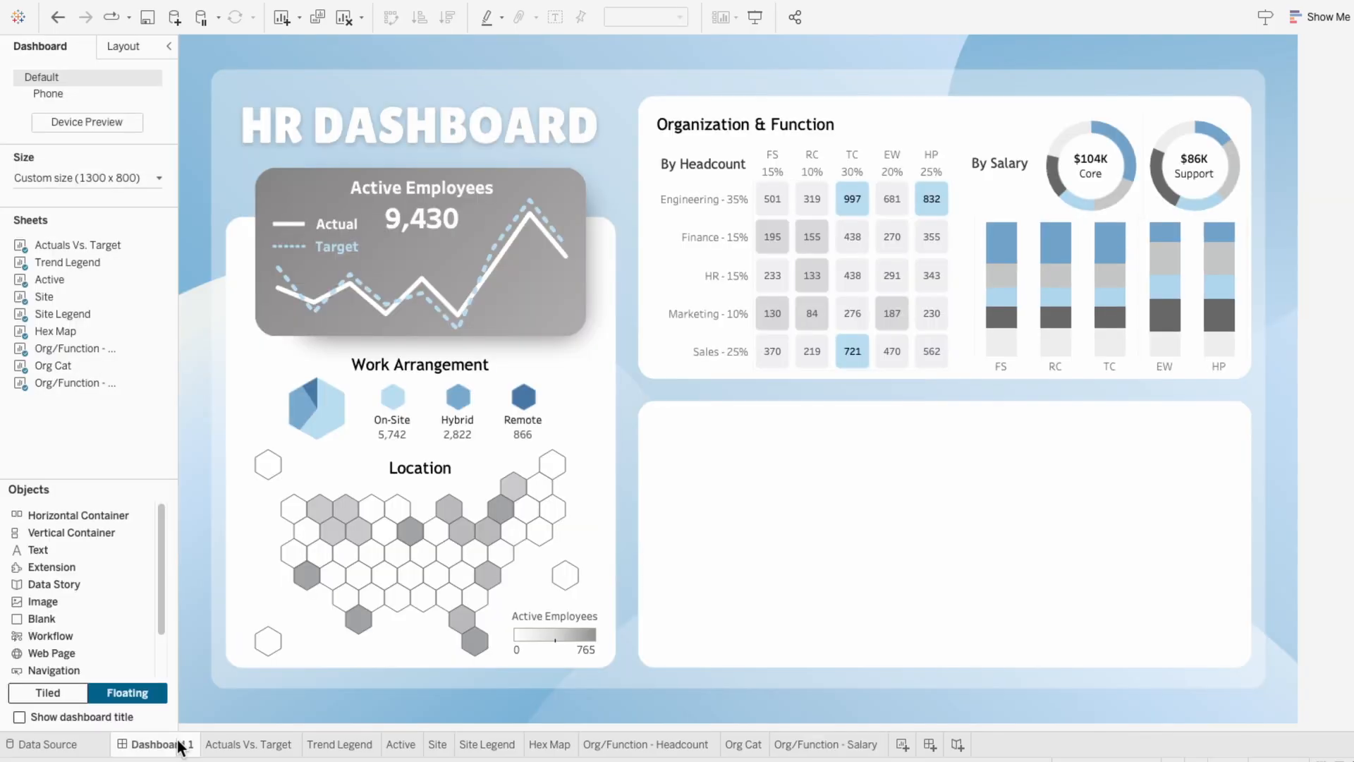
click(1019, 252)
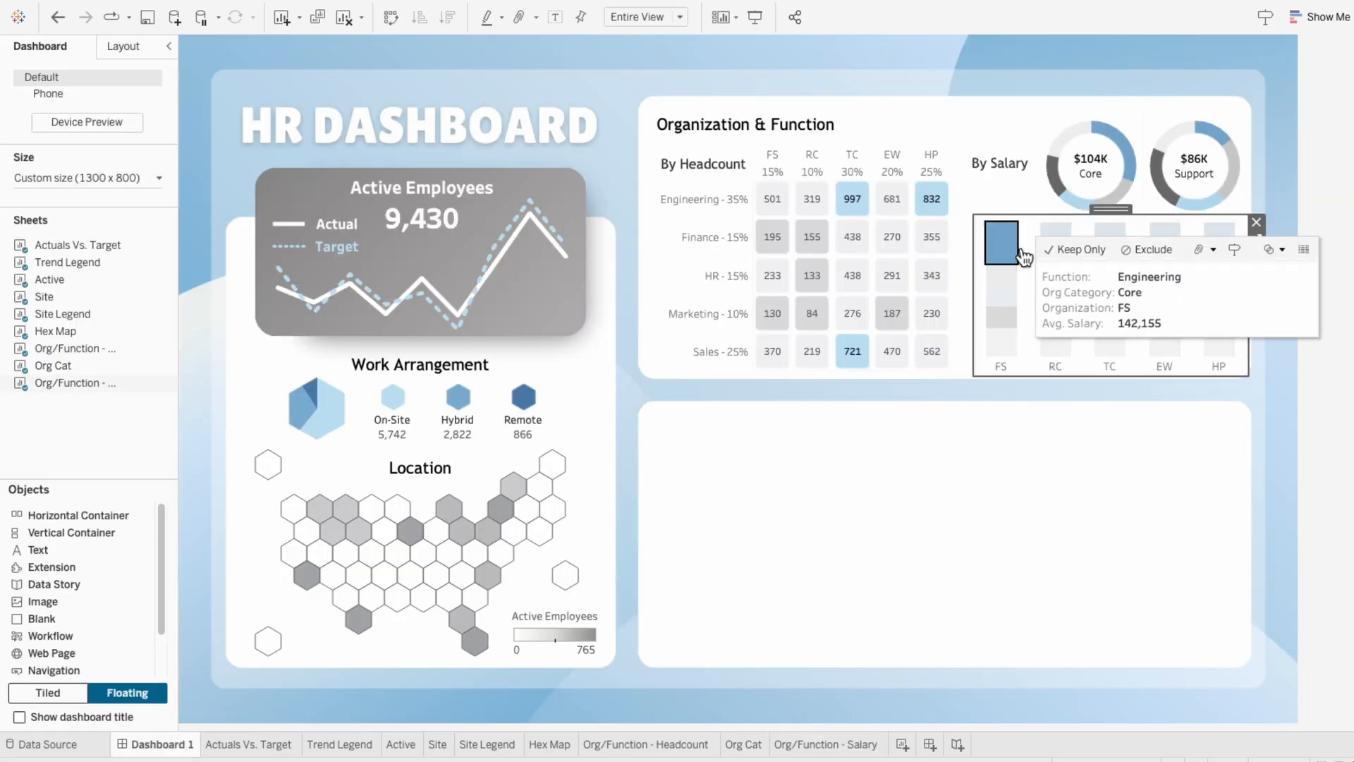
click(1021, 253)
drag(1111, 206, 1111, 206)
key(Right)
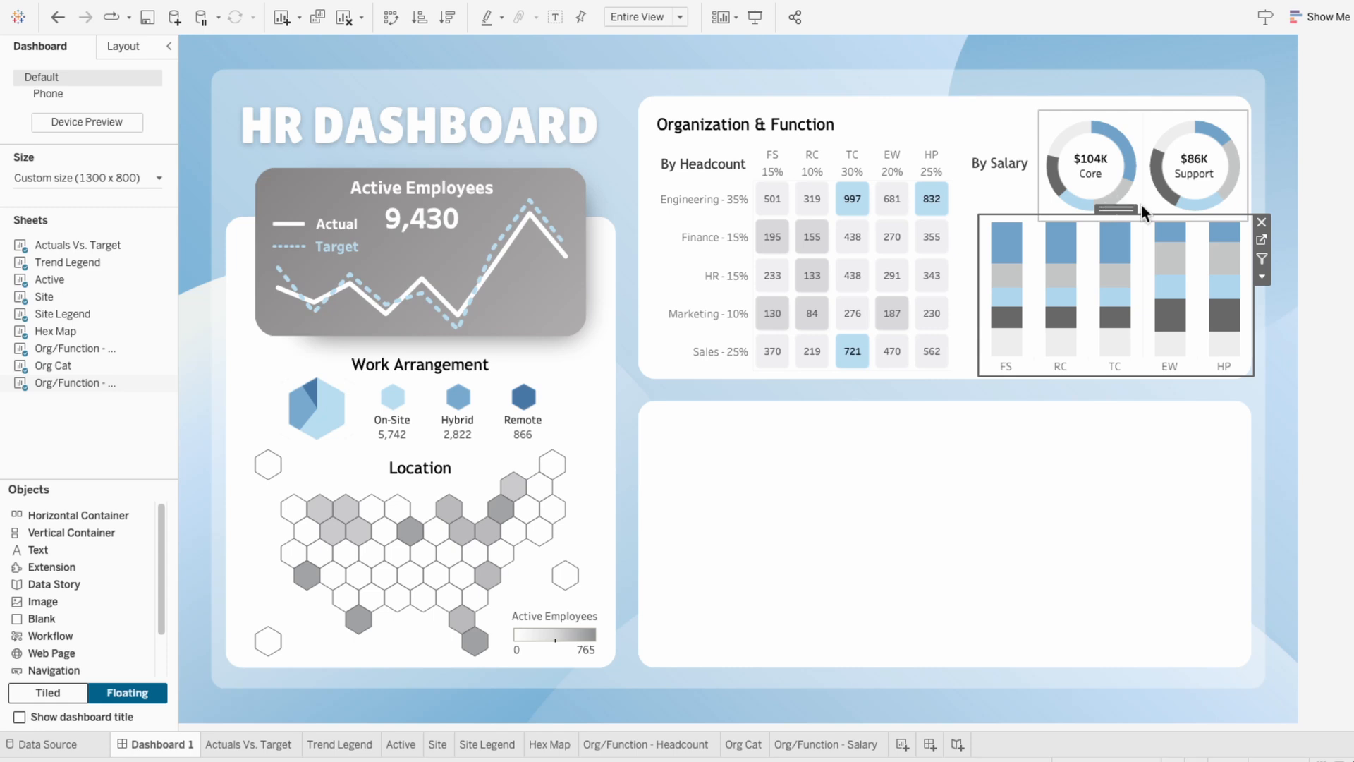
mouse_move(1144, 228)
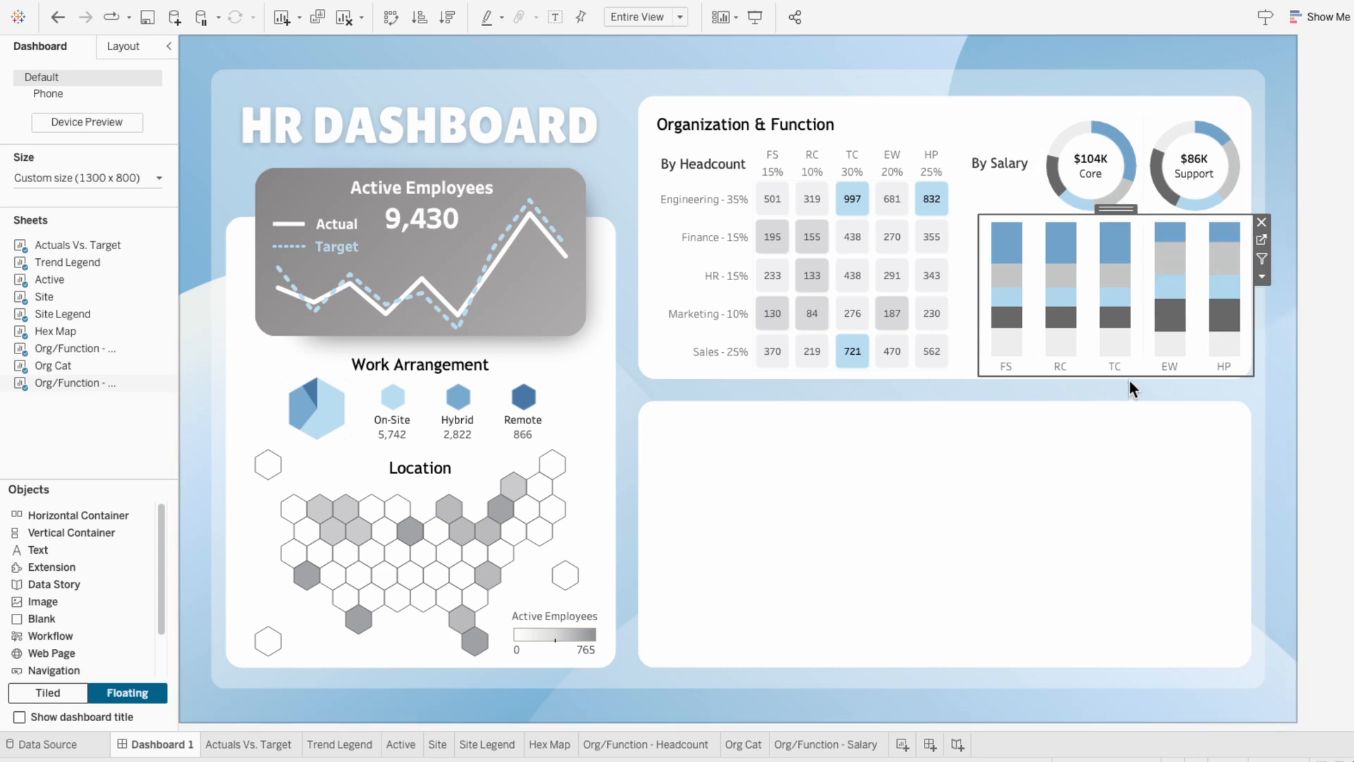
drag(1133, 376, 1133, 370)
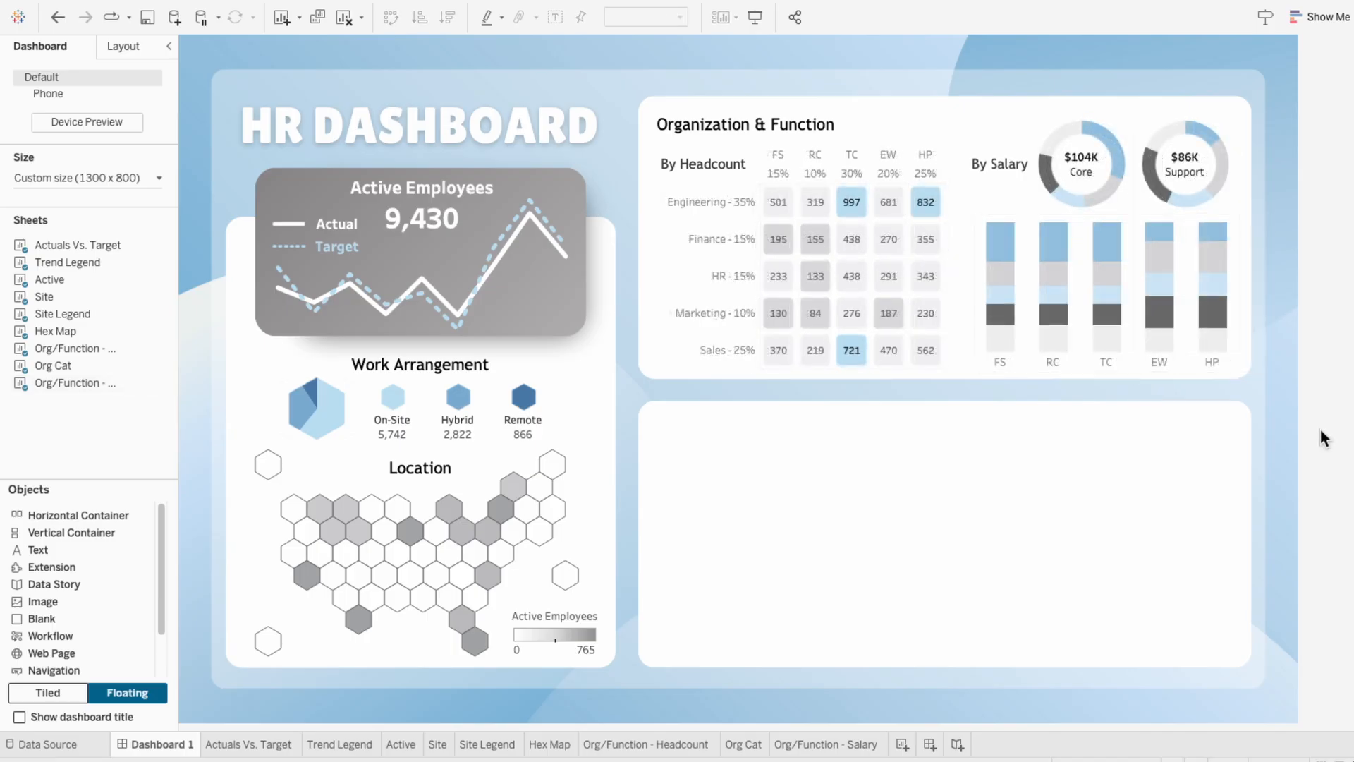
Step: Copy the Organization & Function heading into the empty lower card and change its text to Demographics
drag(832, 124, 833, 424)
double_click(753, 429)
key(super+a)
text(Demographics)
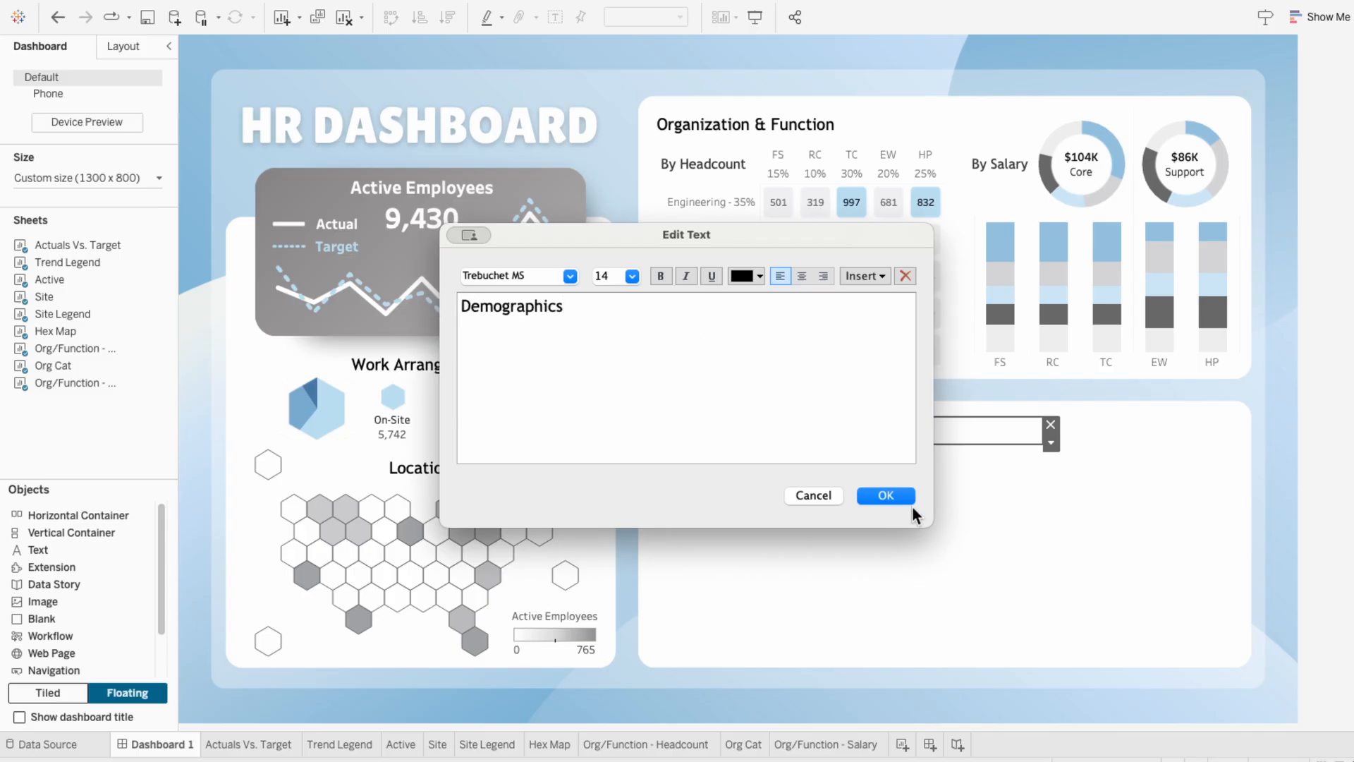
click(896, 496)
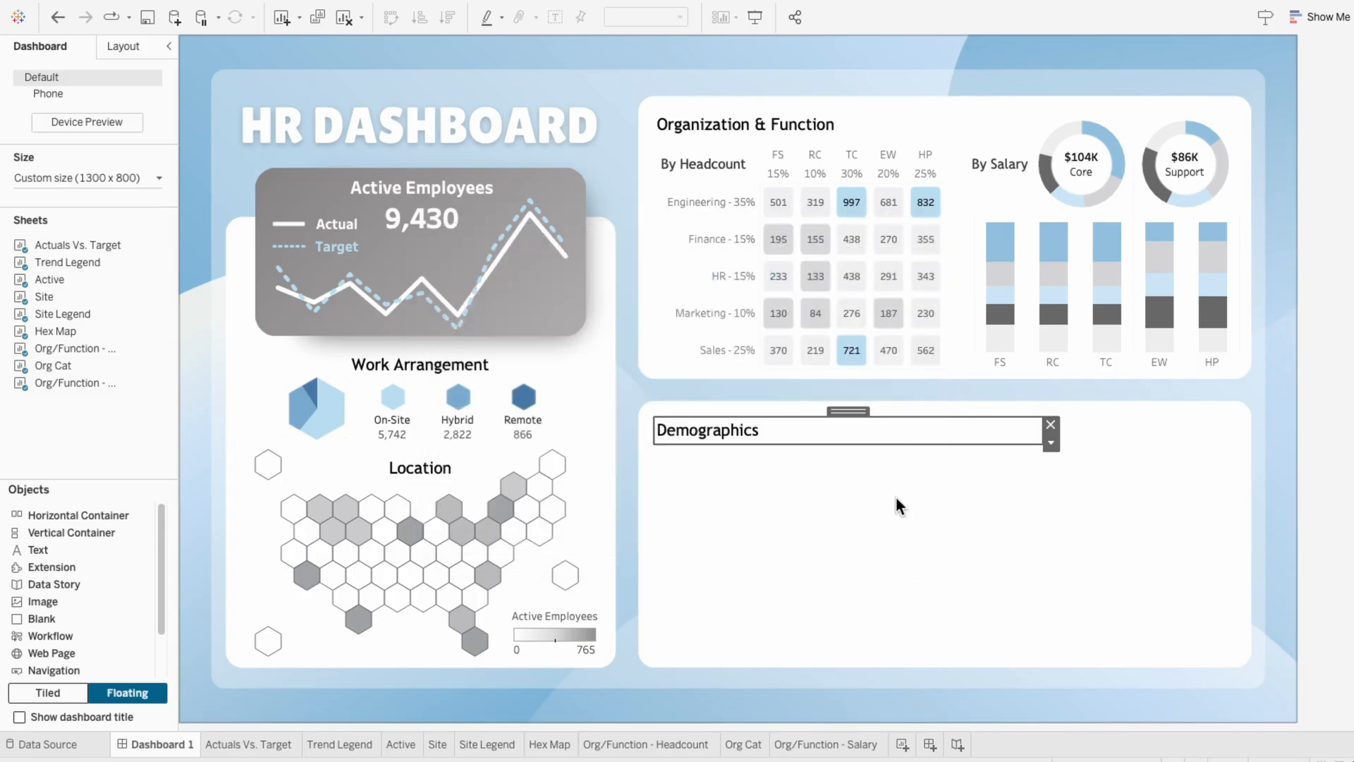
Step: Copy the By Headcount label below the Demographics heading, change it to "Tenure (by Years of Service)" and widen it to show the full text
click(721, 168)
drag(720, 168, 700, 450)
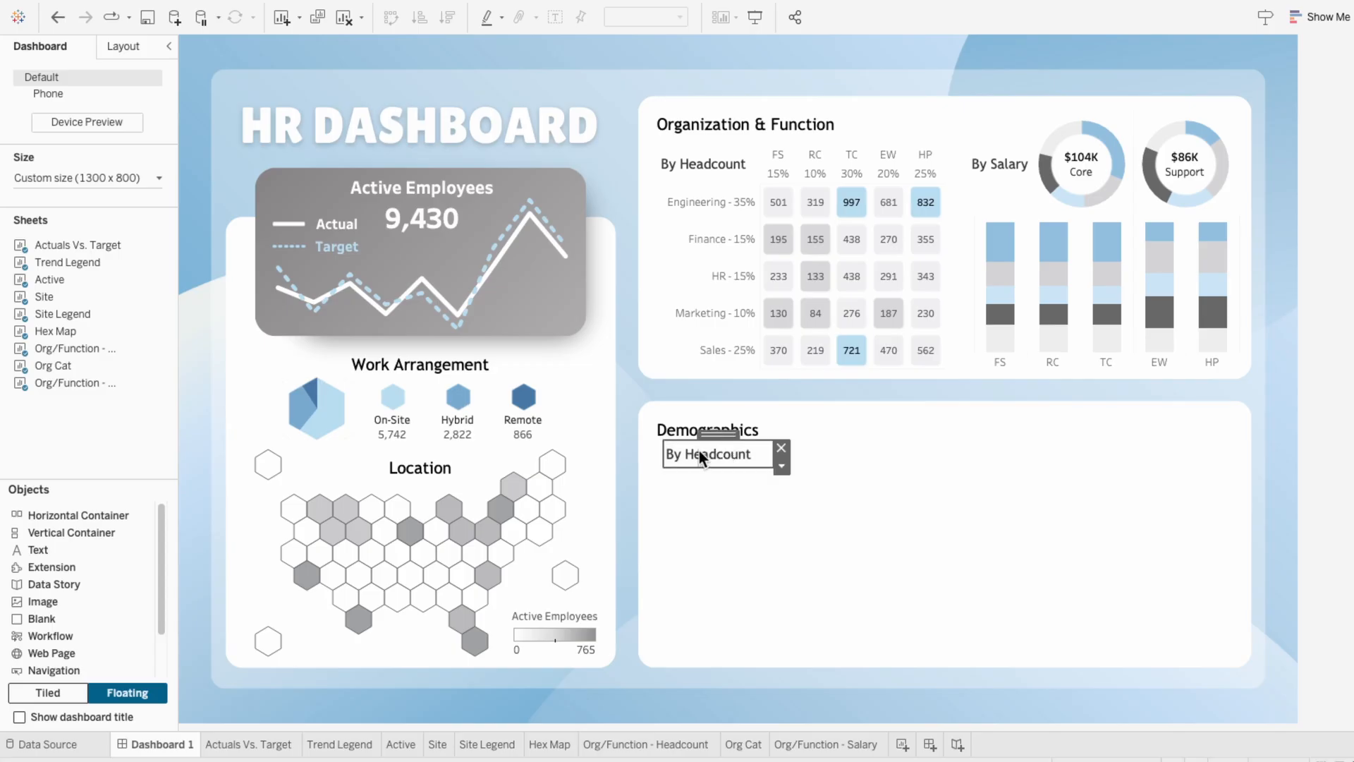
right_click(707, 458)
click(706, 458)
triple_click(455, 297)
text(T)
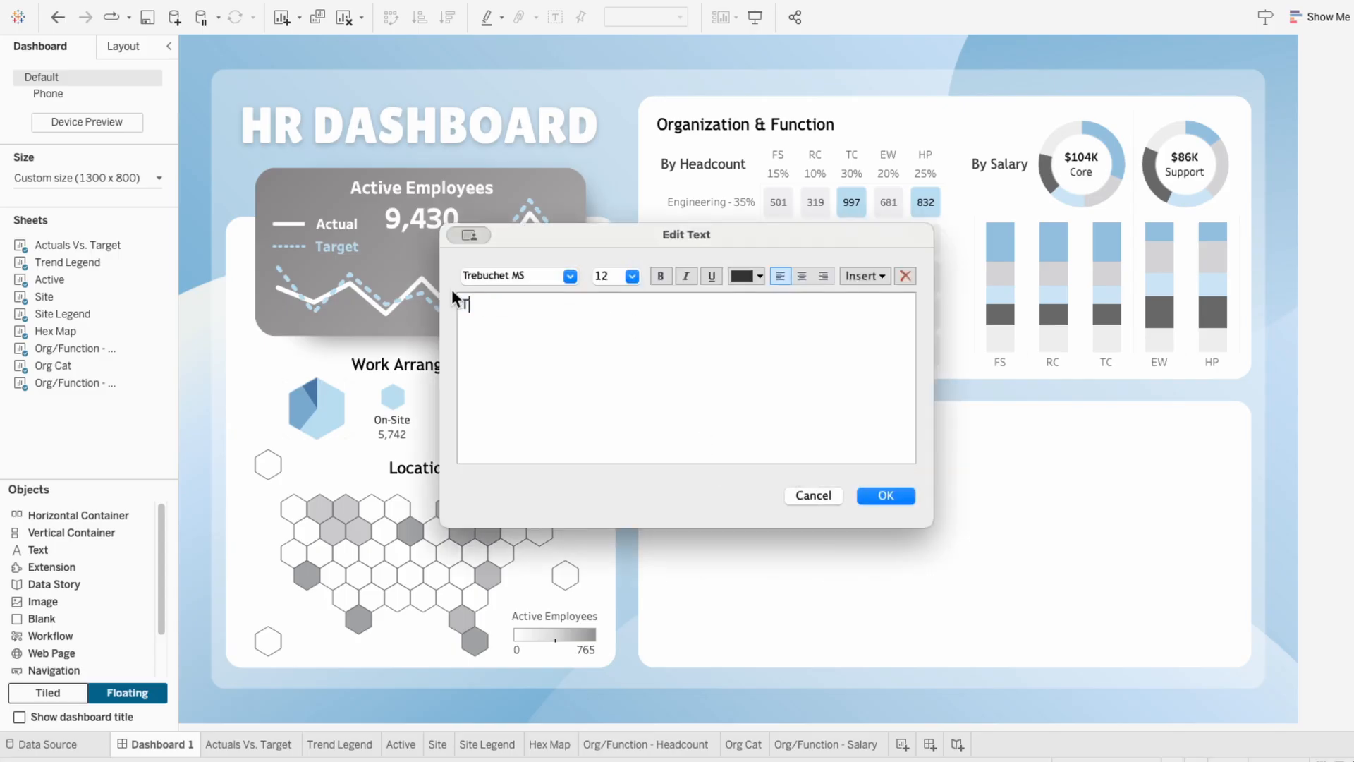
text(enure (by Years of Service))
click(893, 499)
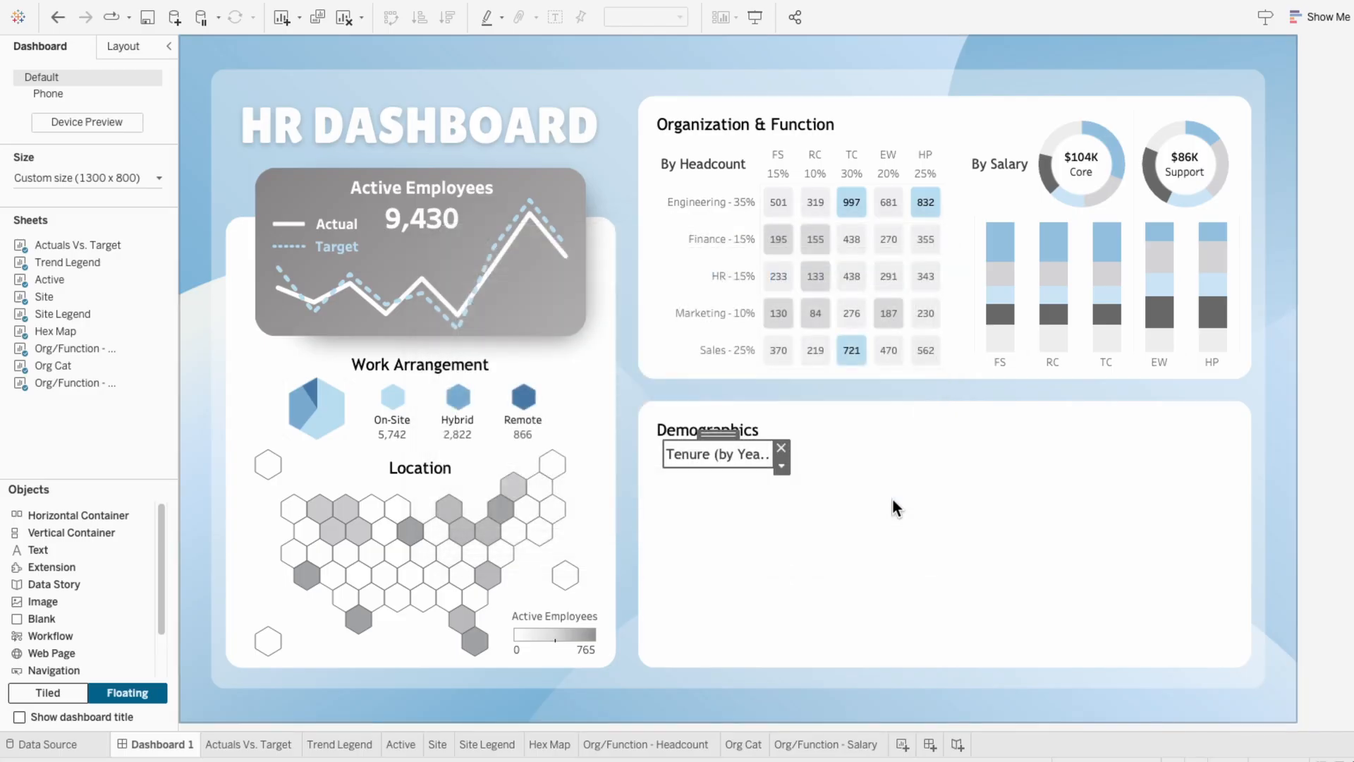
drag(774, 453, 864, 457)
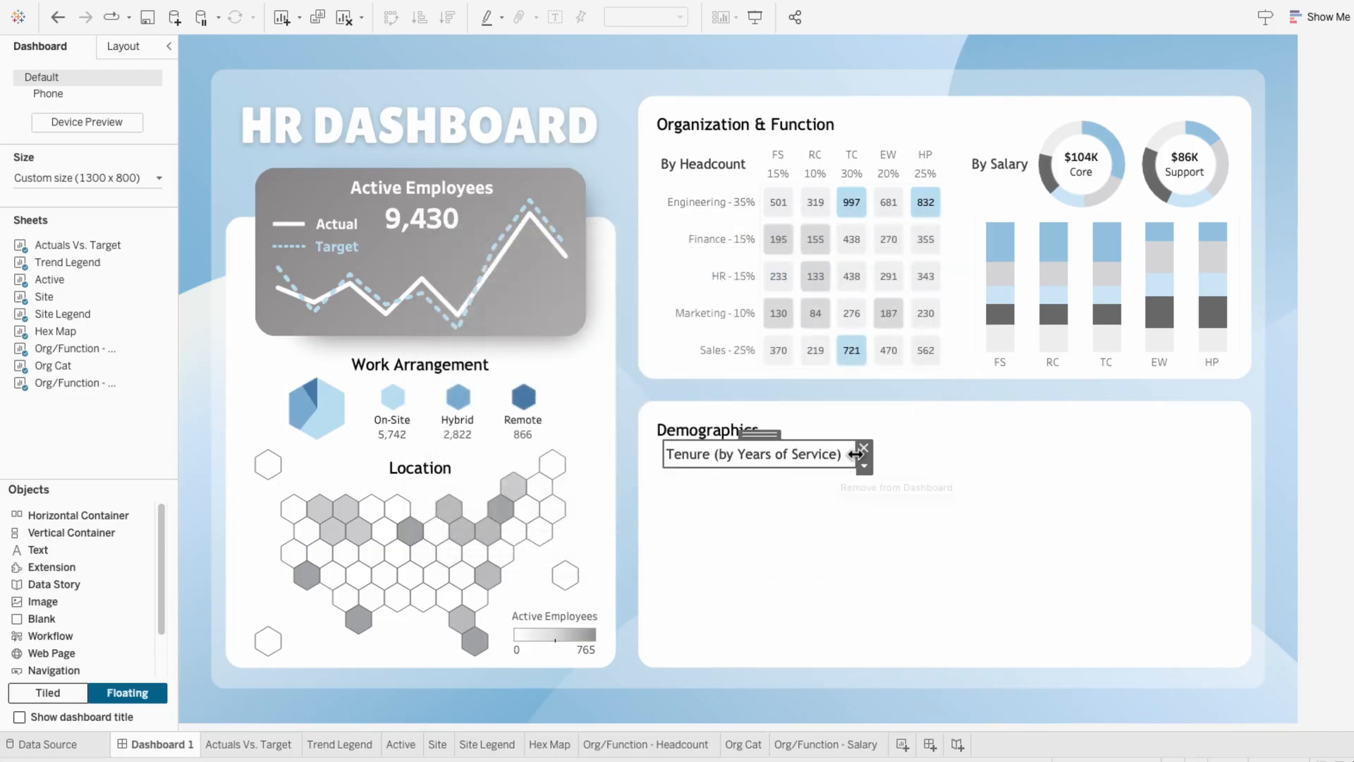
click(858, 523)
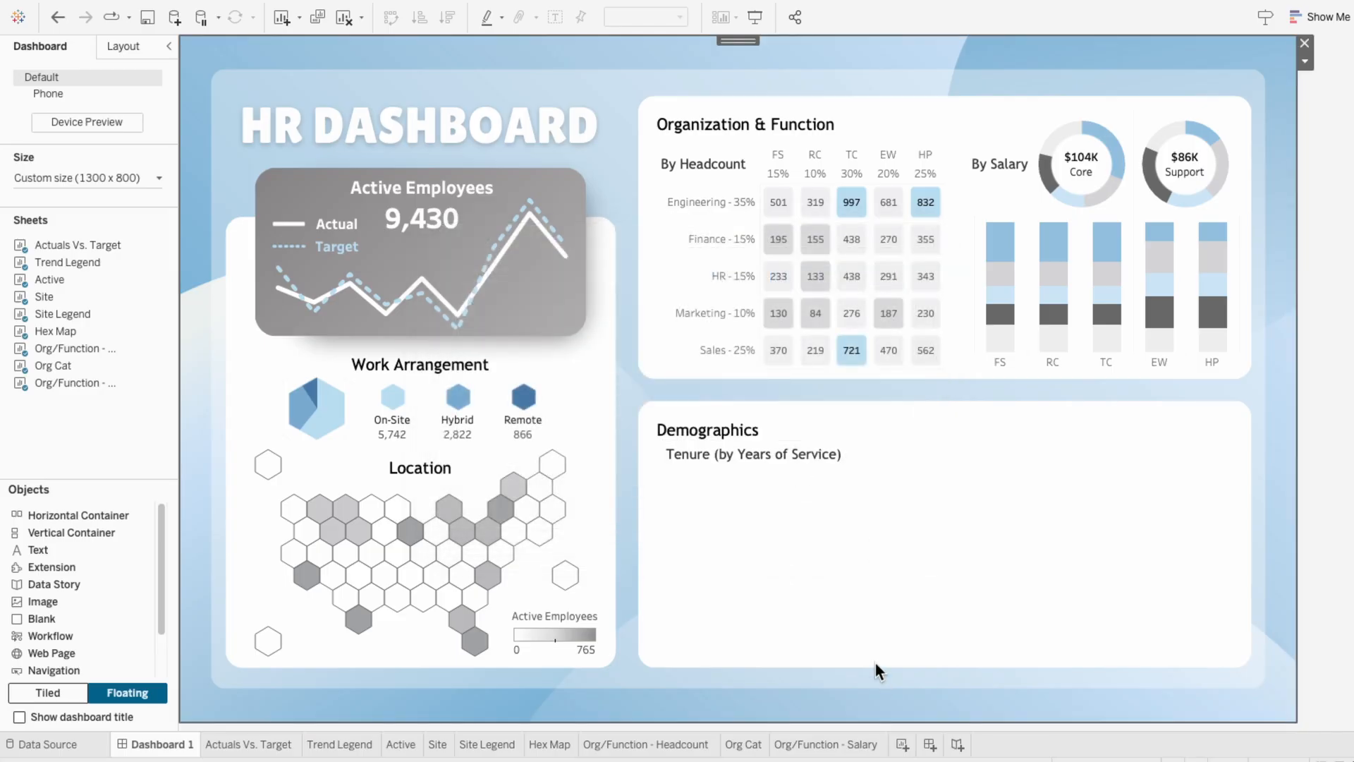
Step: Create a new worksheet named Tenure
click(902, 745)
double_click(896, 744)
text(Tenure)
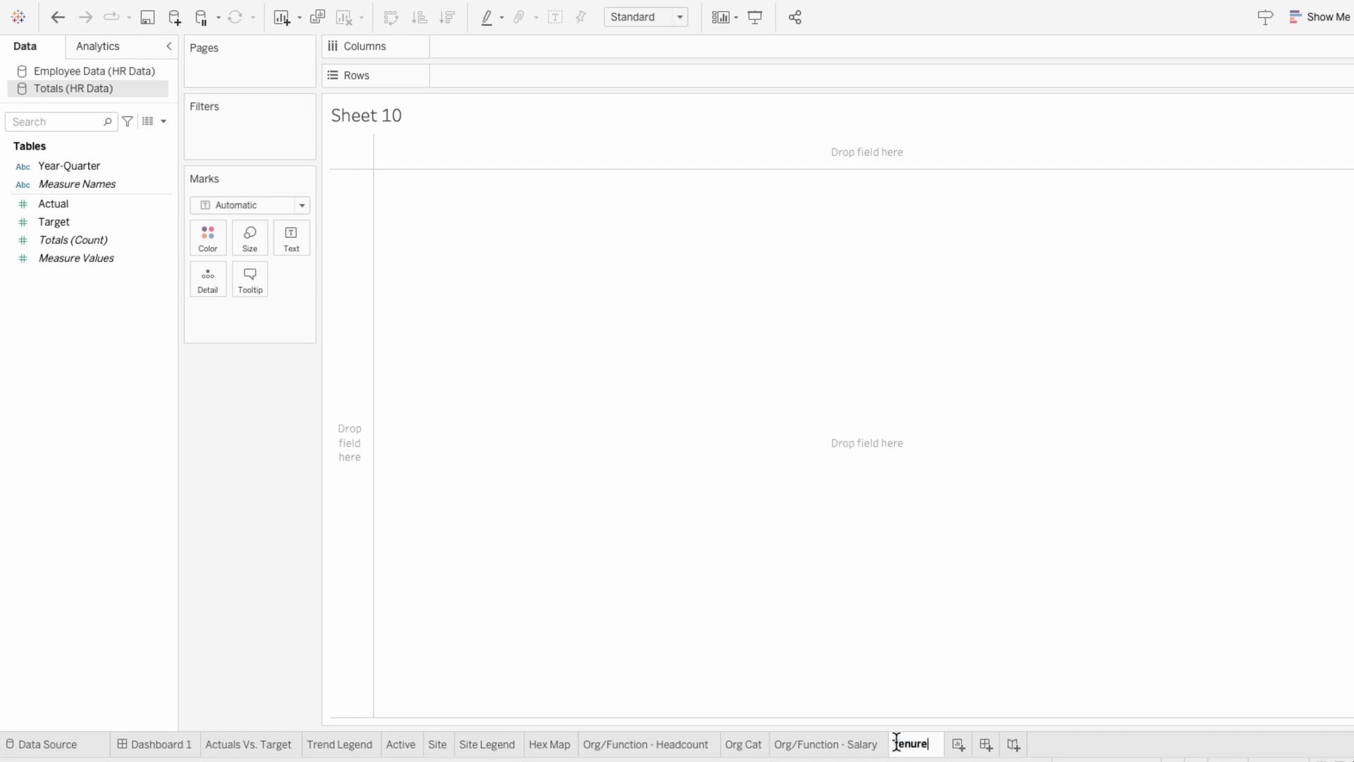
Step: Confirm the Tenure sheet name and create bins of size 5 from the Service Years field in Employee Data
key(Return)
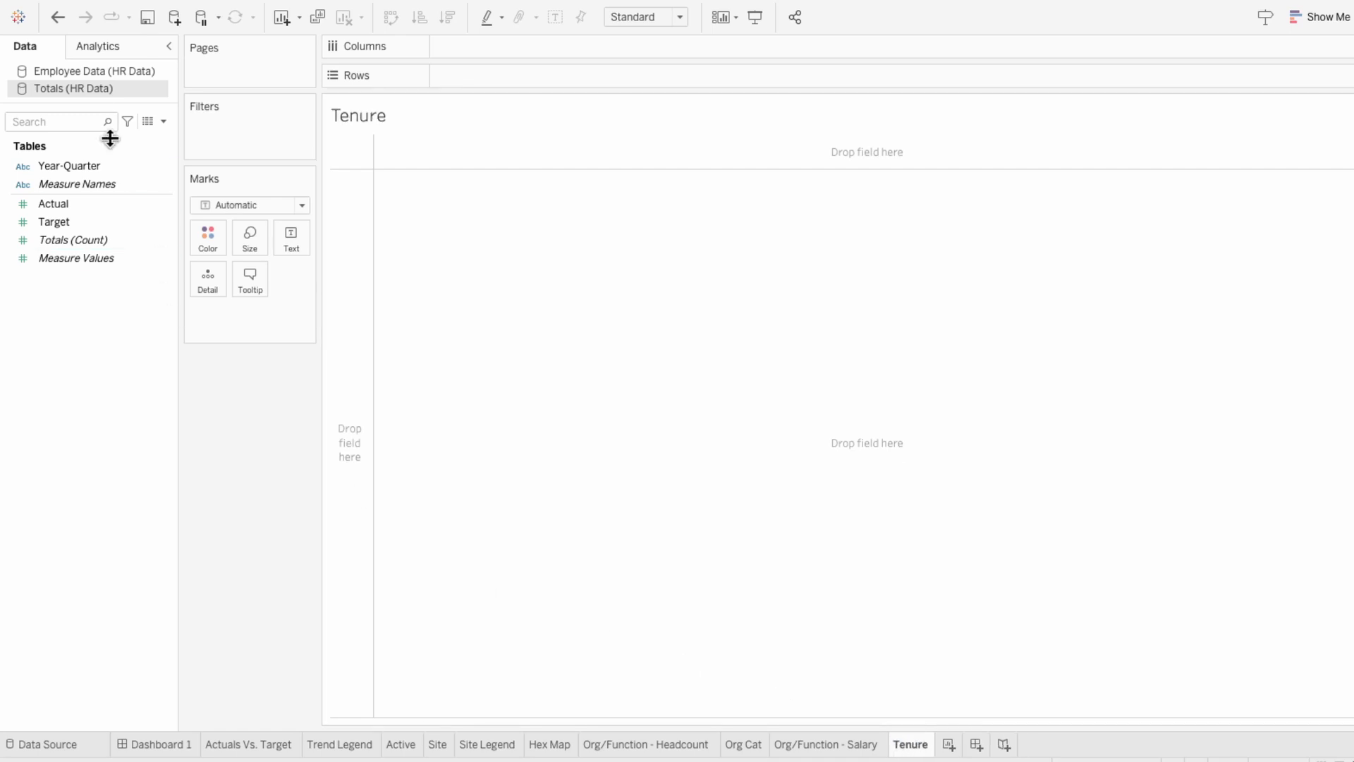
click(93, 74)
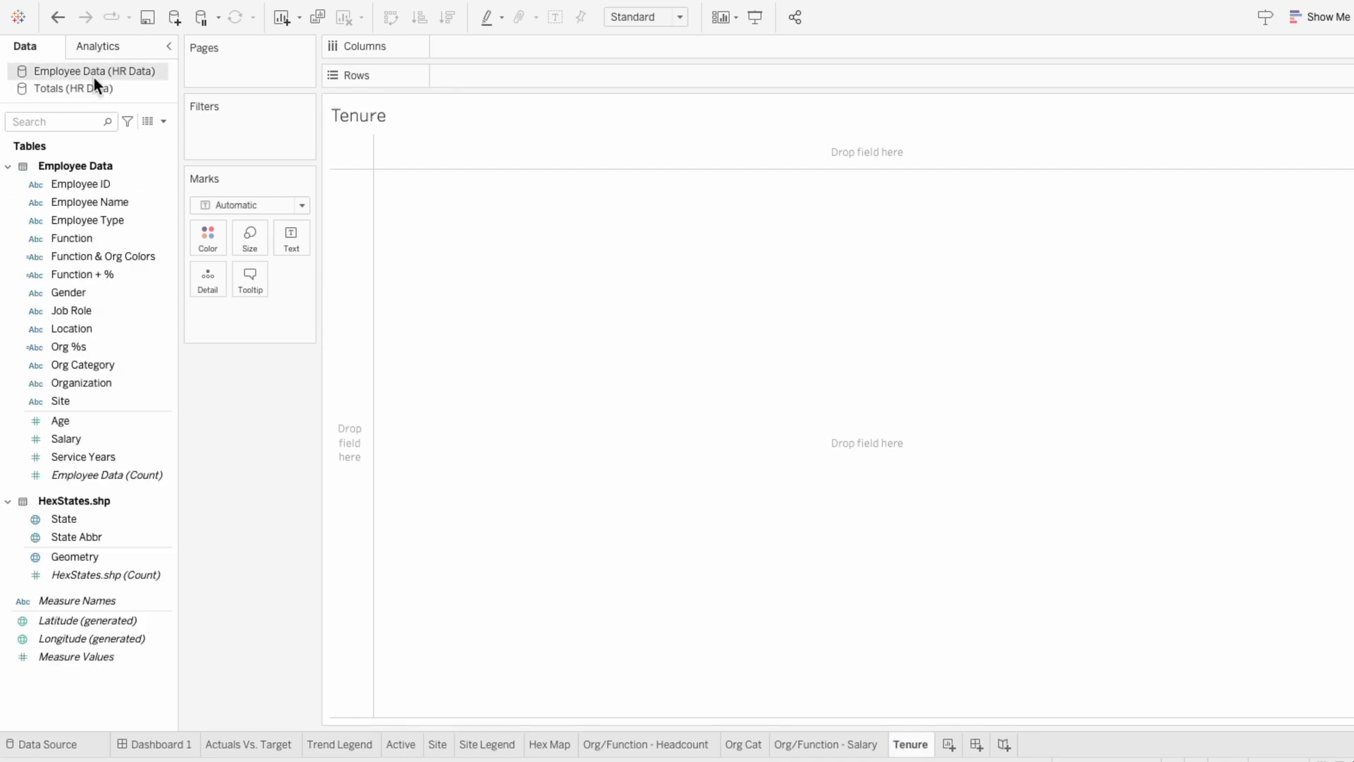
click(82, 461)
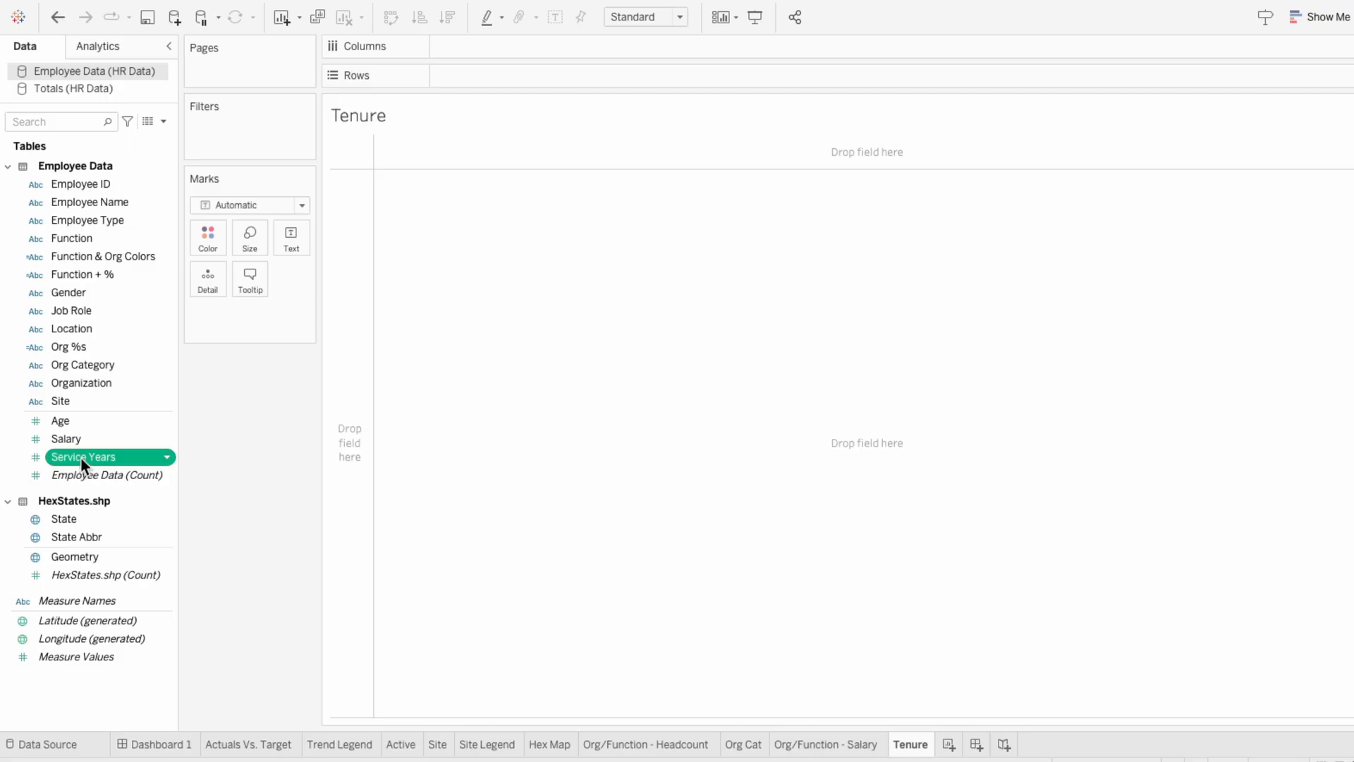
right_click(81, 456)
mouse_move(105, 552)
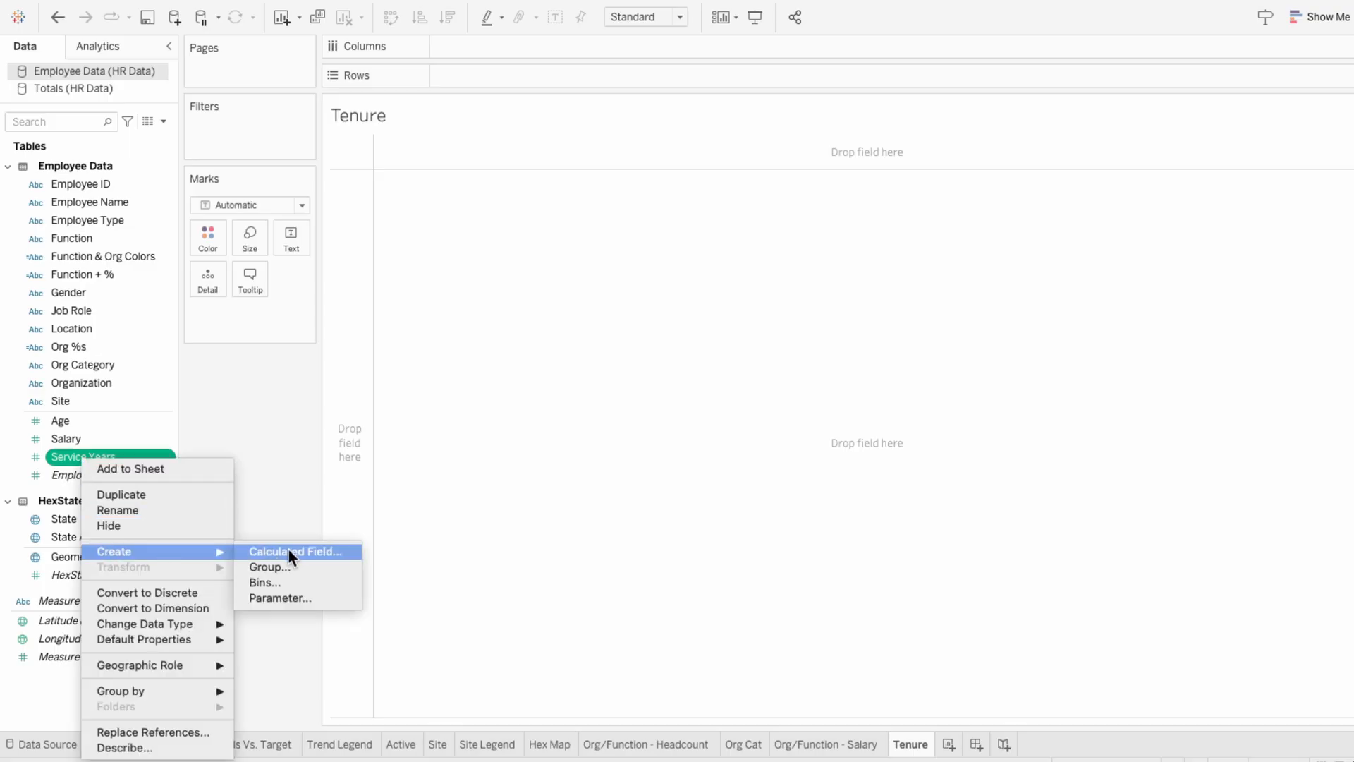
click(295, 584)
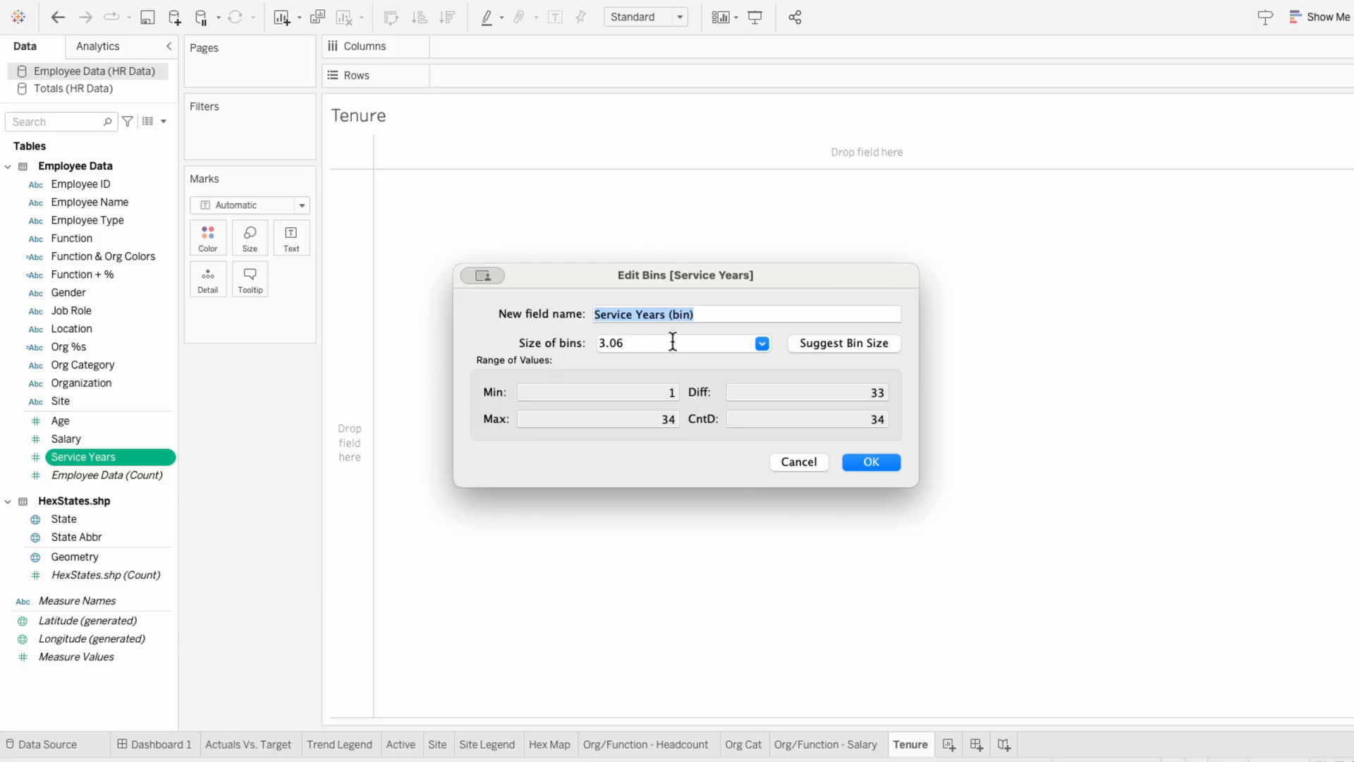
key(Tab)
click(872, 461)
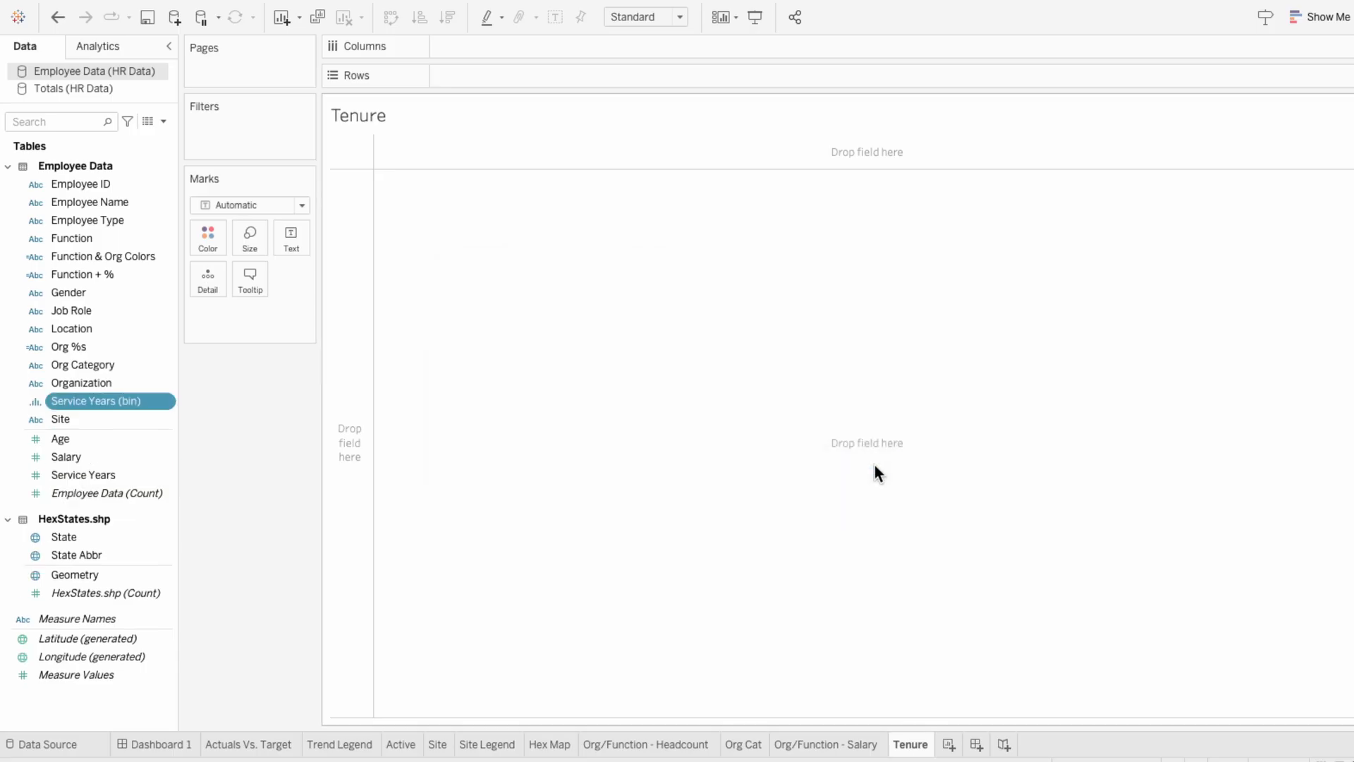
Step: Put Service Years (bin) on Rows and a distinct count of Employee ID on Columns
drag(87, 399, 443, 73)
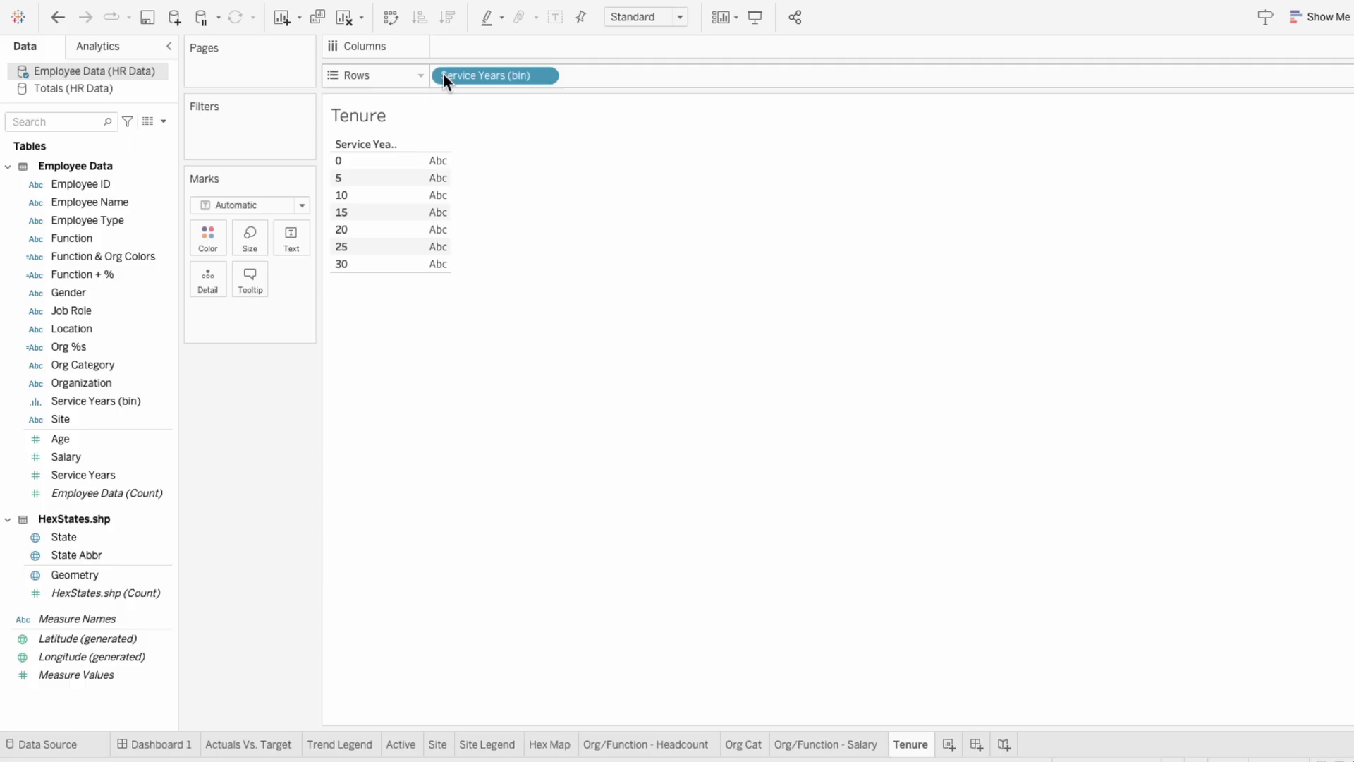
double_click(454, 44)
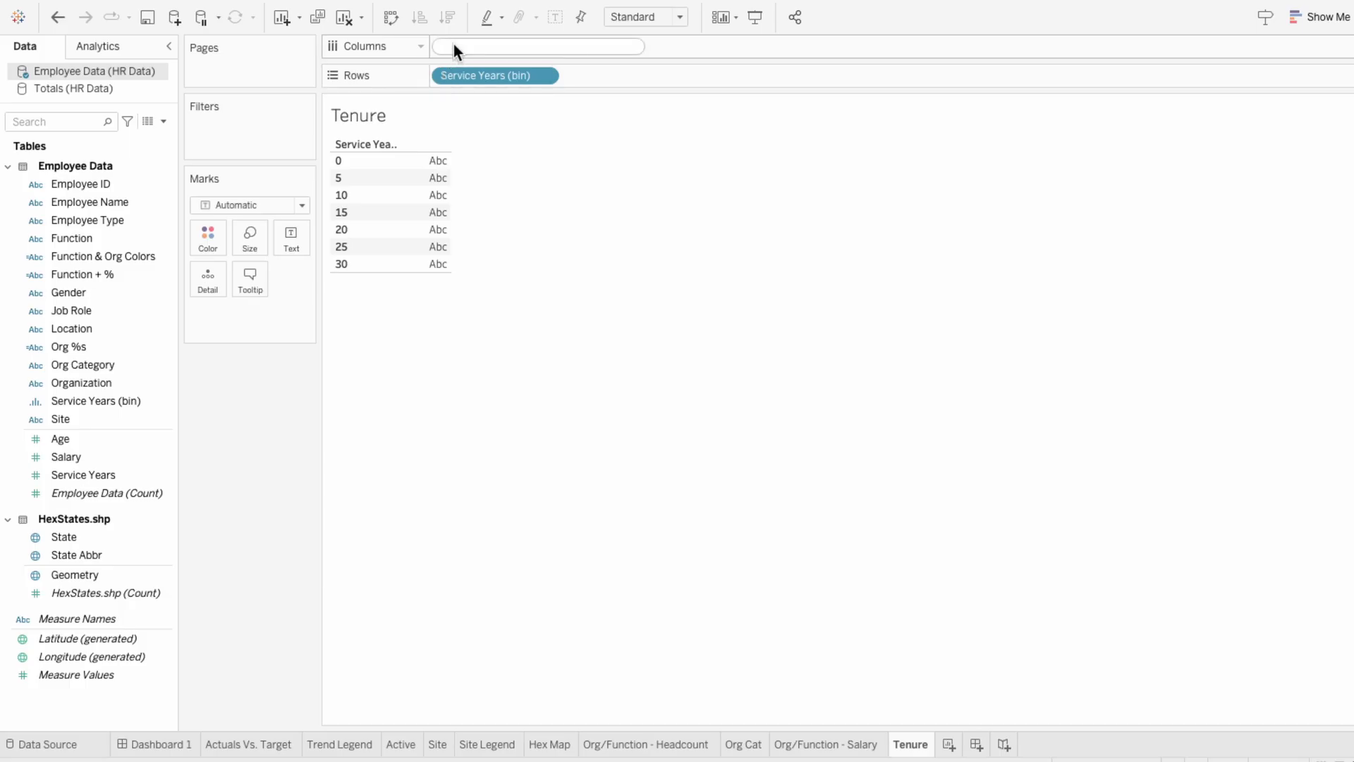
text(countd(empl)
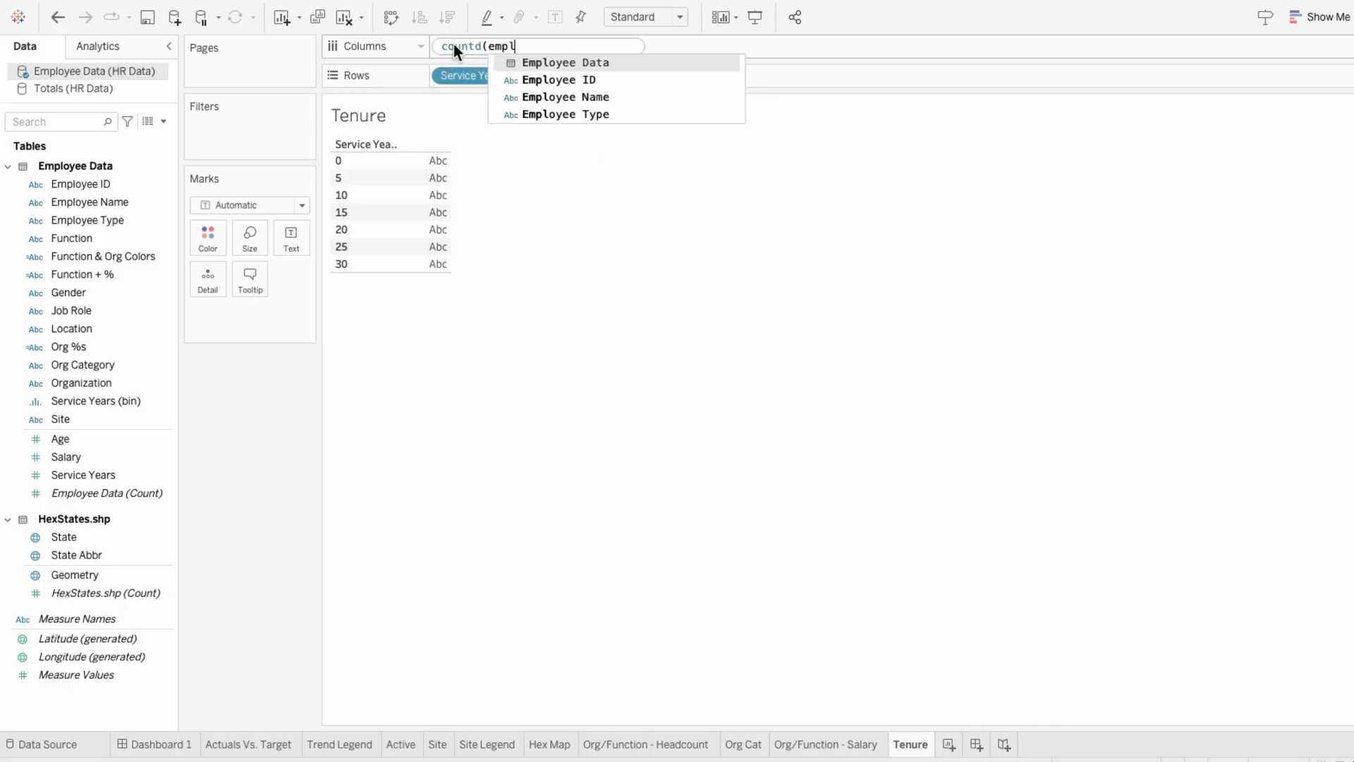
key(Down)
key(Return)
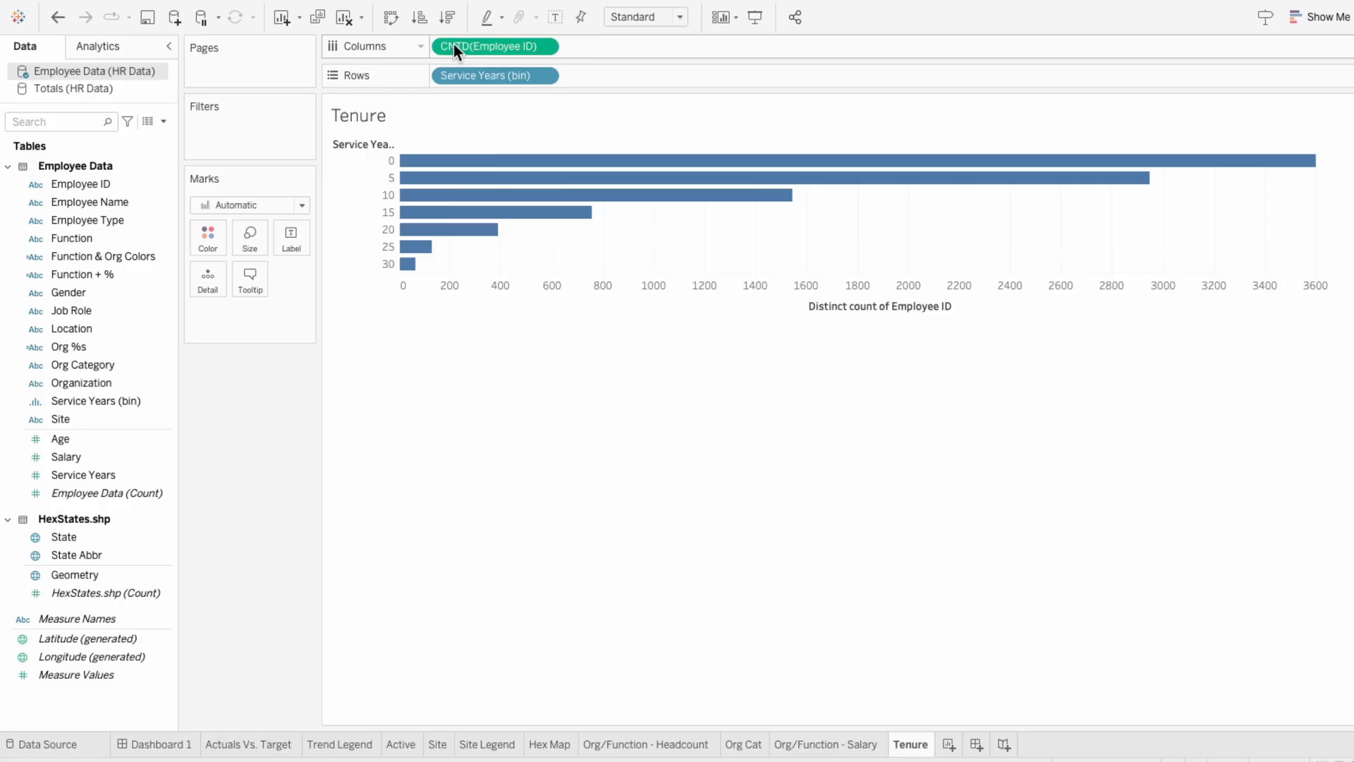
Step: Replace the distinct count on Columns with Measure Values, and add COUNTD of Employee ID and a constant 0 to its measures
drag(78, 674, 493, 42)
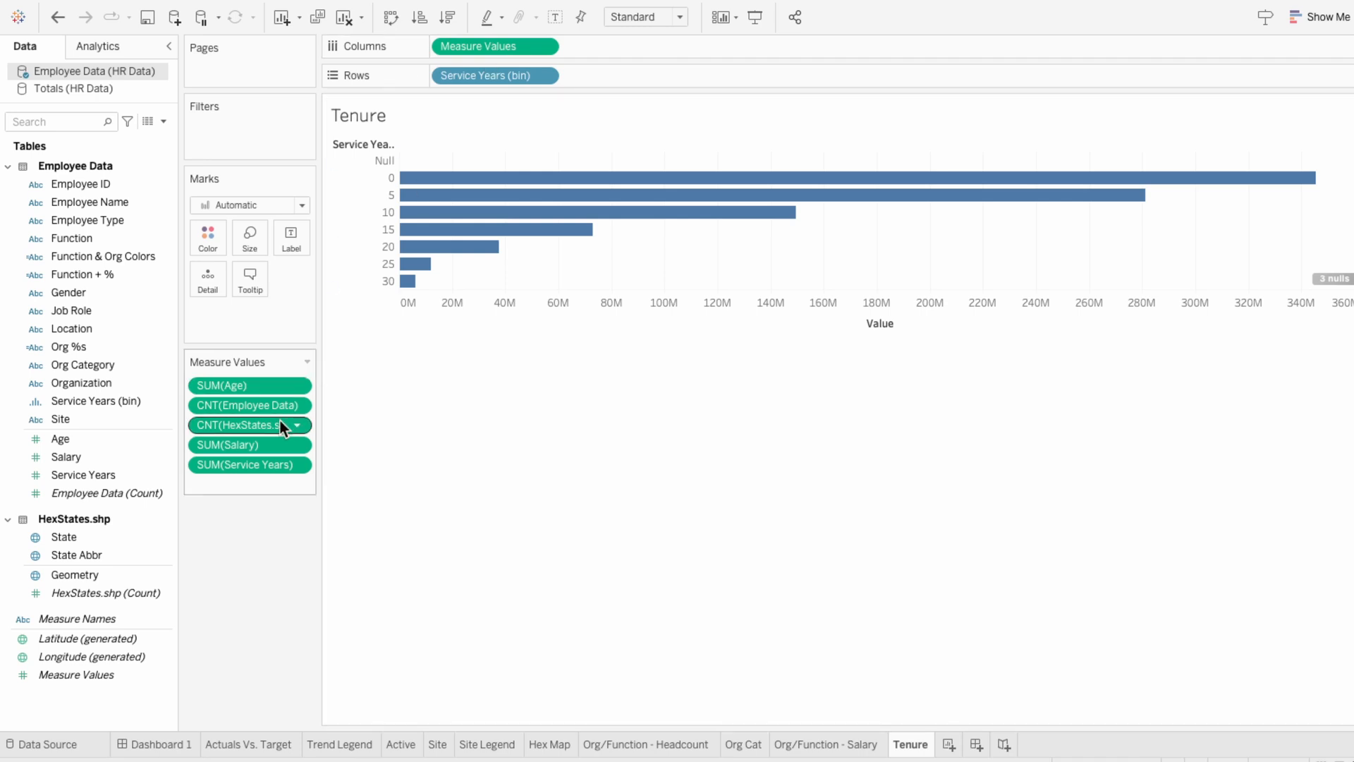
double_click(247, 483)
text(countd(empl)
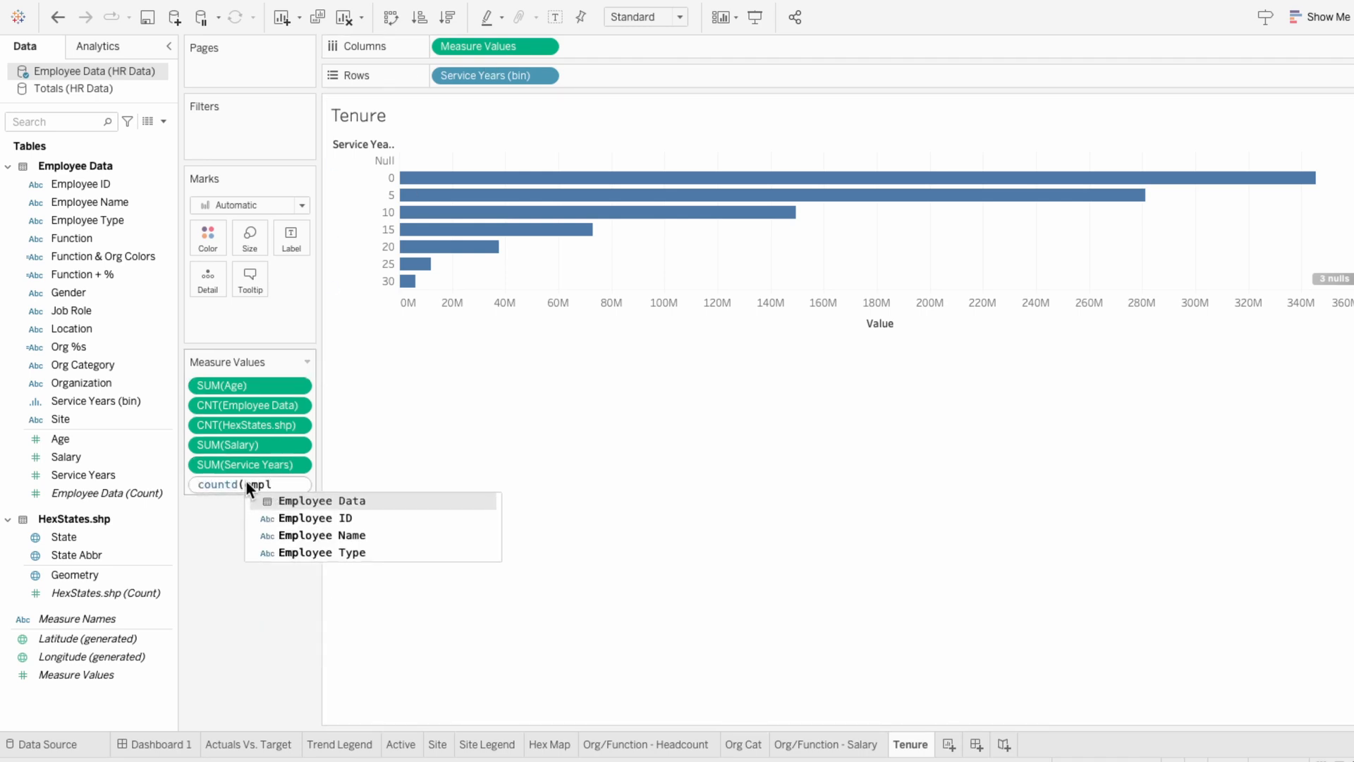
key(Down)
key(Return)
key(Return)
double_click(240, 513)
text(0)
key(Return)
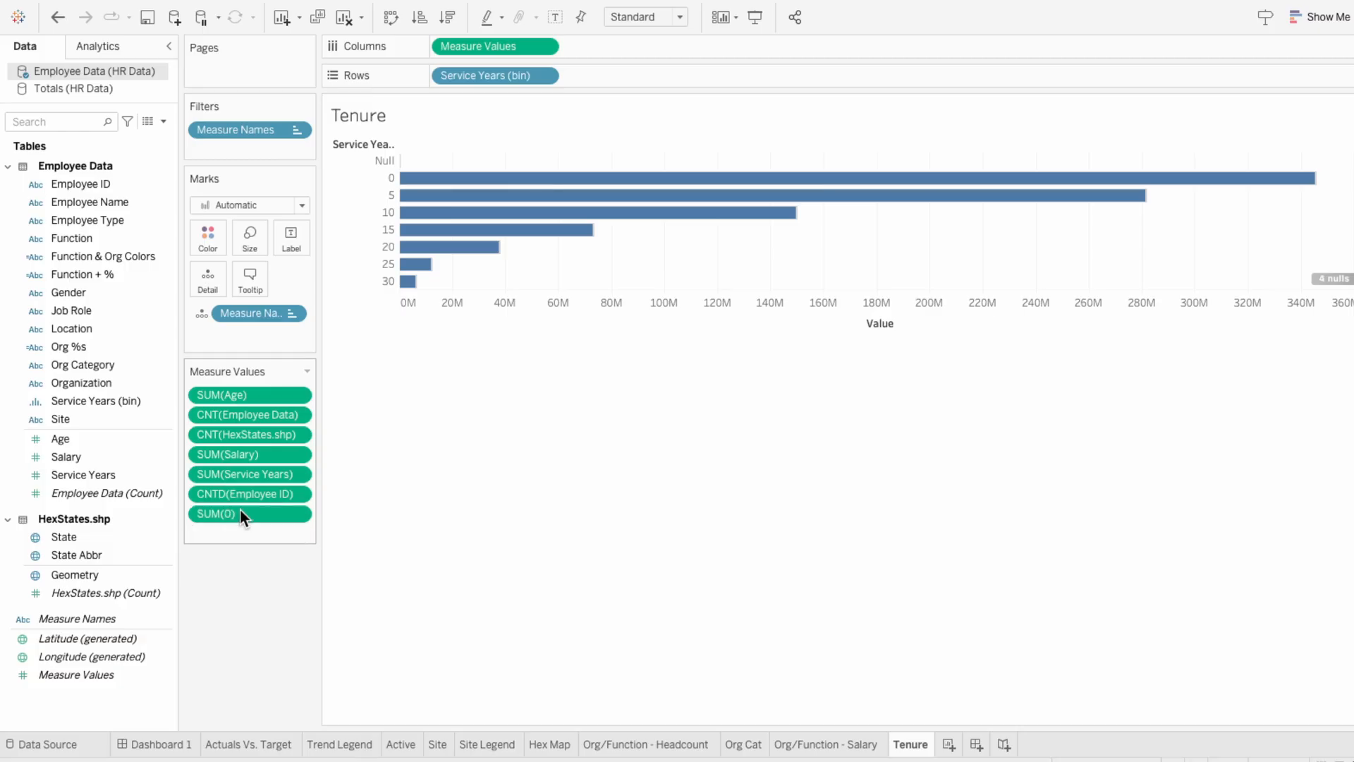
Step: Remove the Age, Employee Data, HexStates, Salary and Service Years measures, and place SUM(0) above CNTD(Employee ID)
click(236, 399)
shift+click(222, 475)
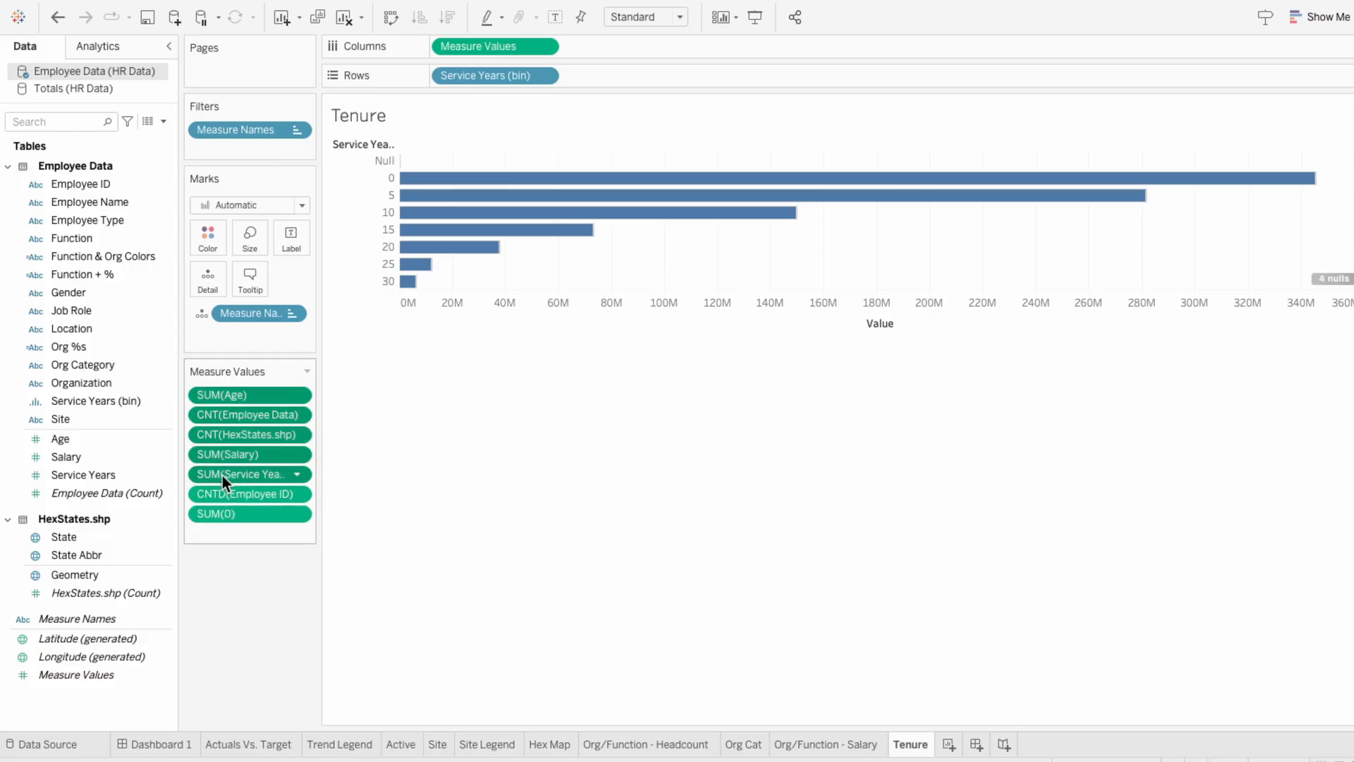
key(Delete)
drag(234, 390, 234, 434)
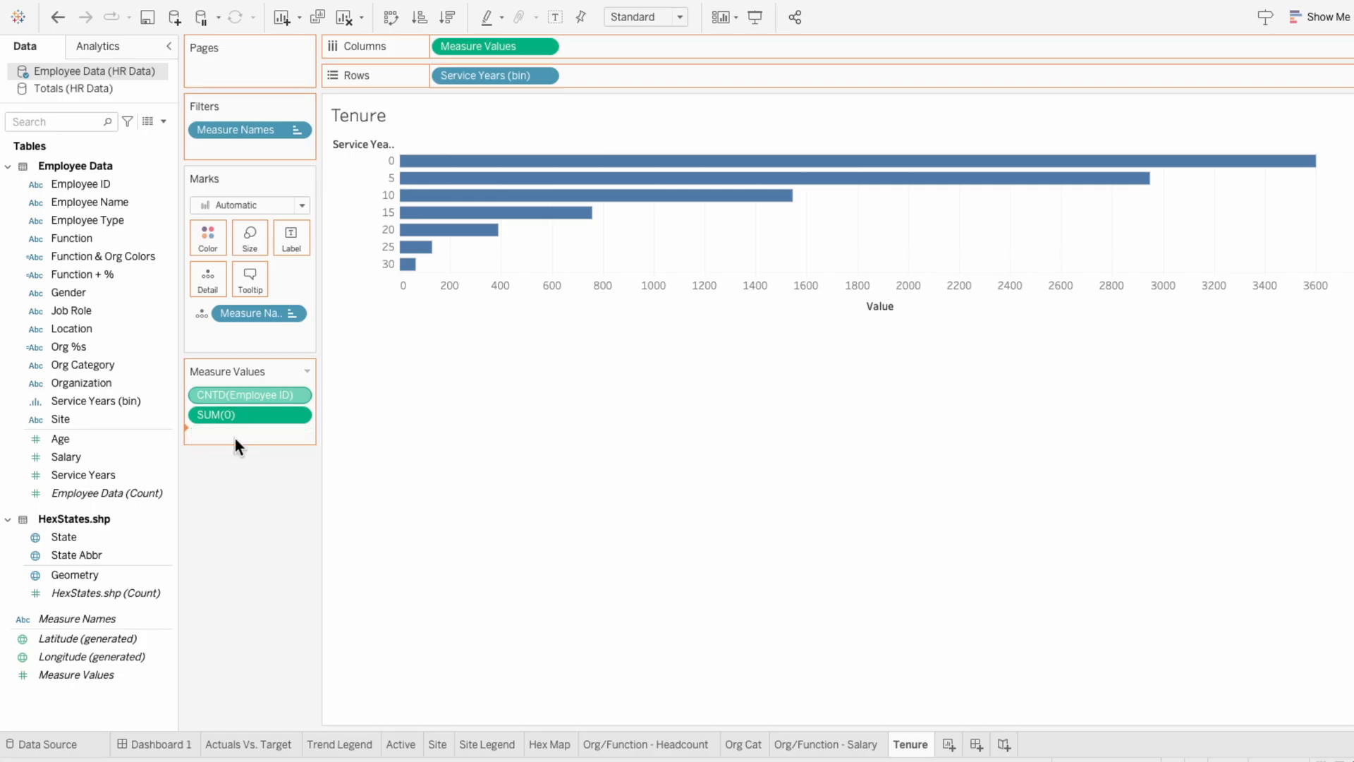
Step: Change the mark type to Line, assign Measure Names to Path and thicken the lines into rounded bars
click(224, 204)
click(219, 267)
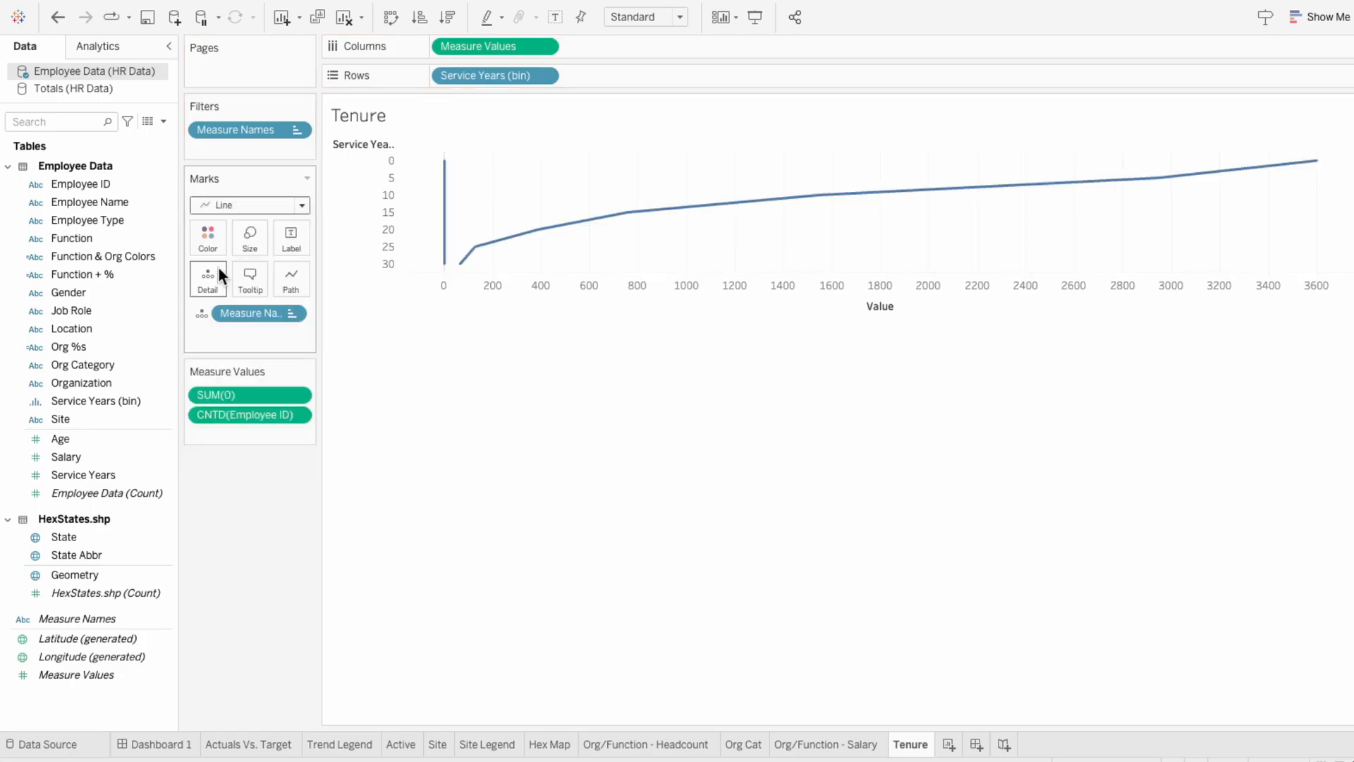
click(202, 312)
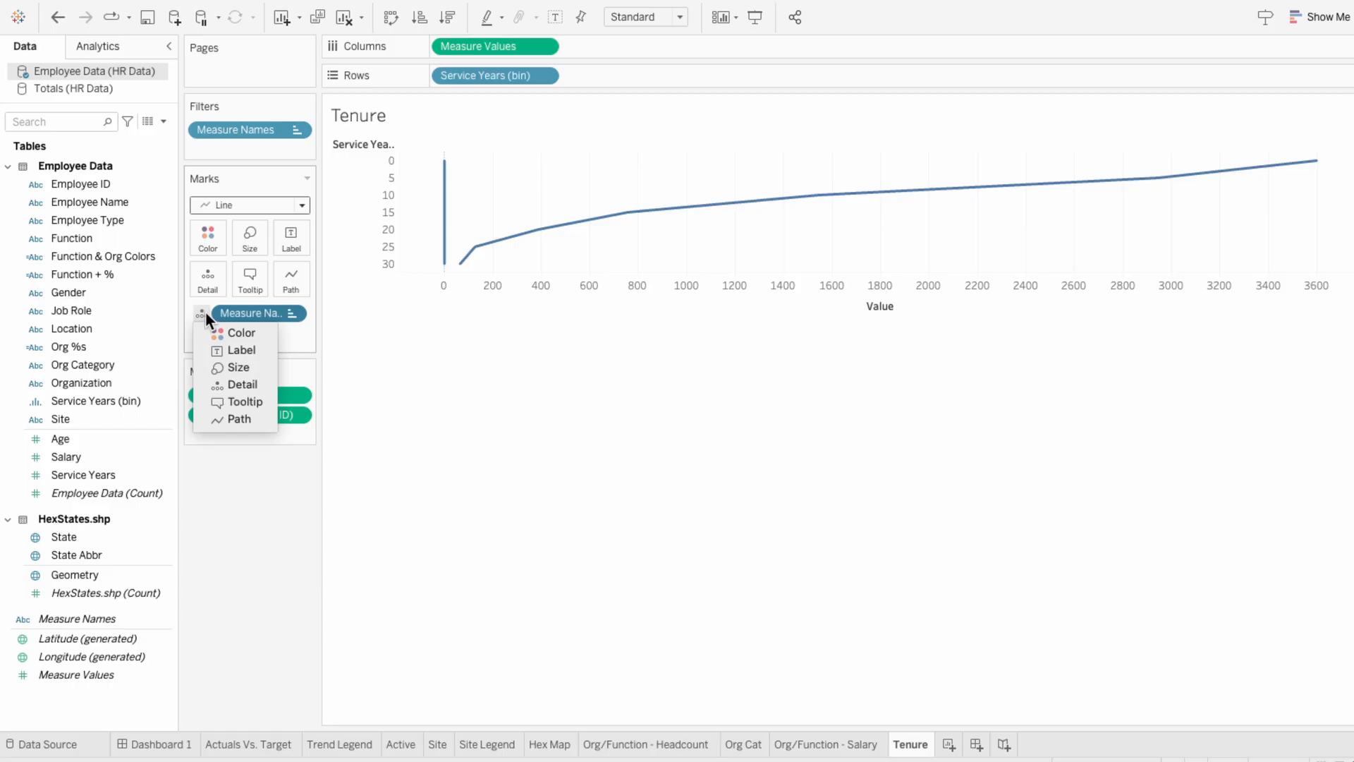
click(223, 418)
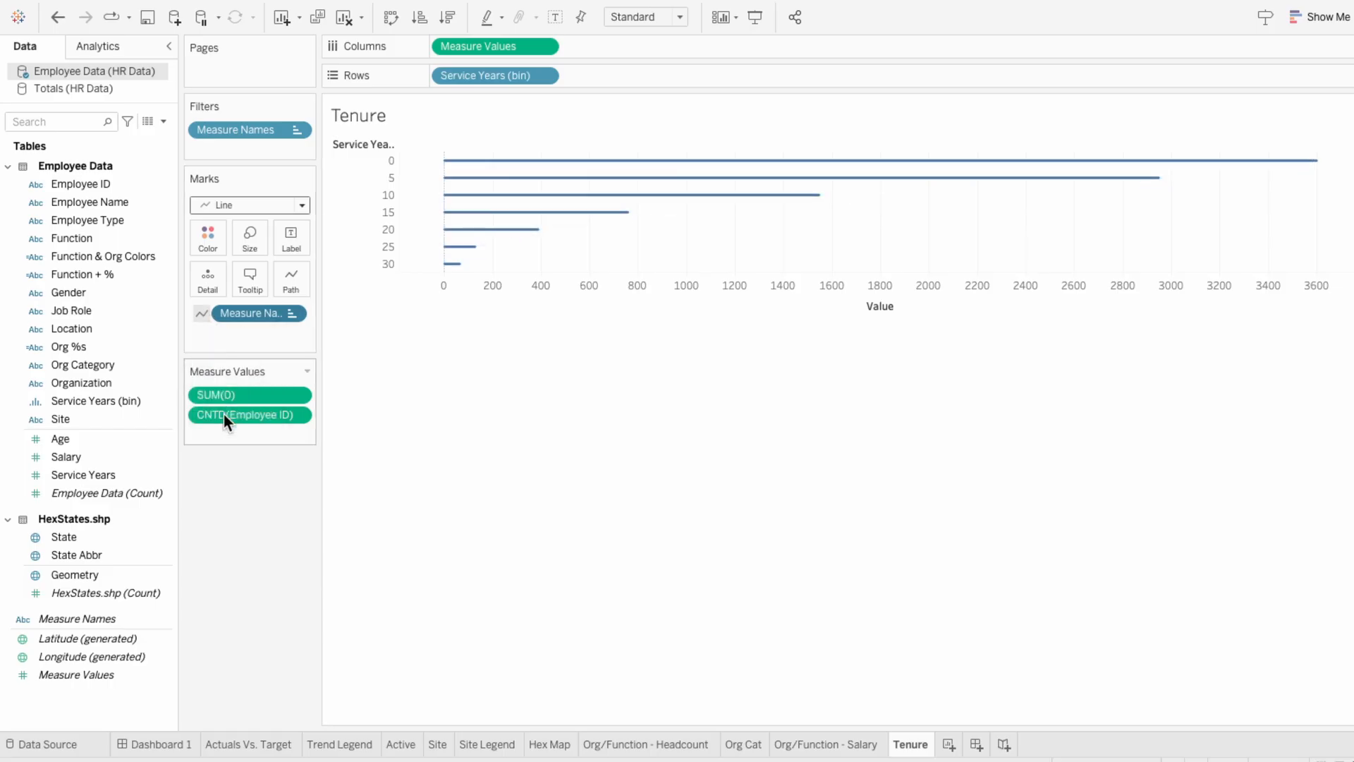
click(252, 246)
drag(341, 285, 347, 279)
click(271, 468)
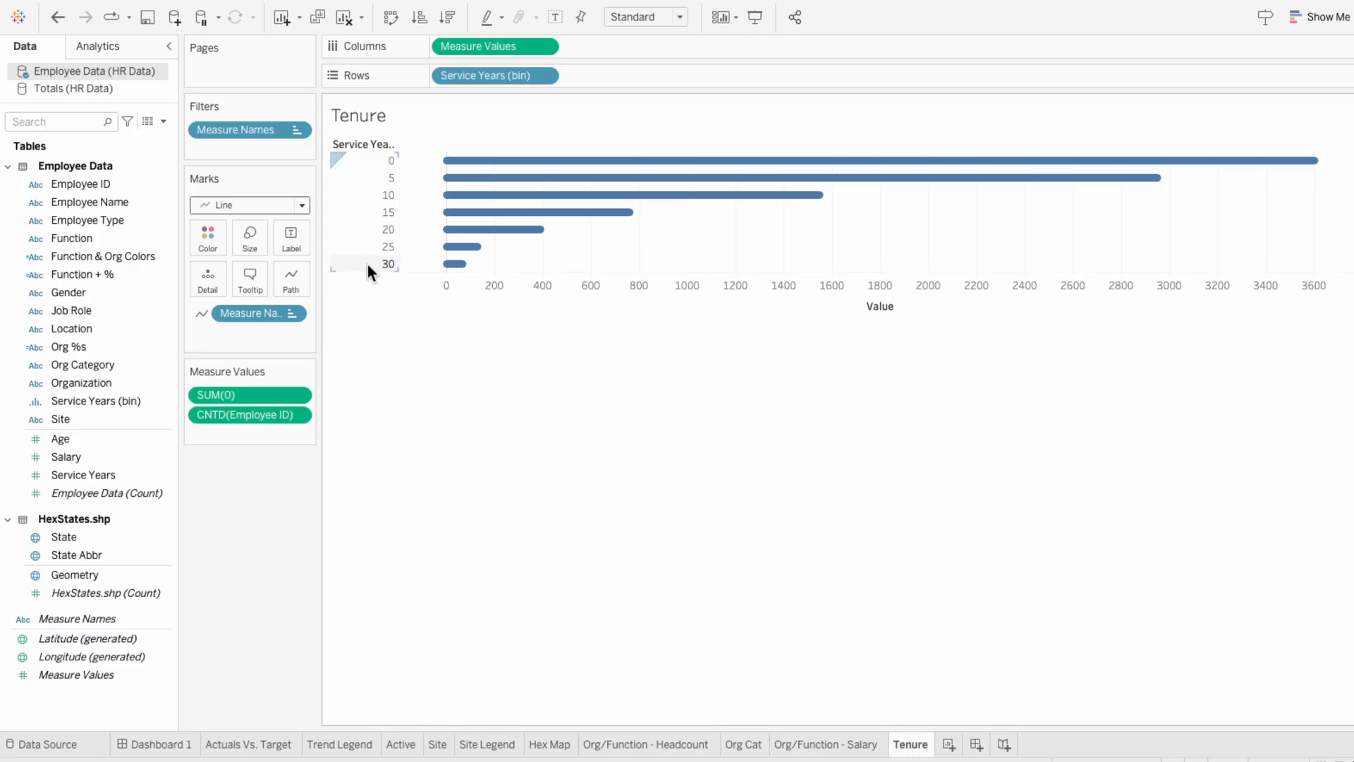
Step: Create a calculated field named Service Years (Range) that begins with the condition IF [Service Years] < 30 THEN
click(163, 121)
click(159, 132)
text(Servic)
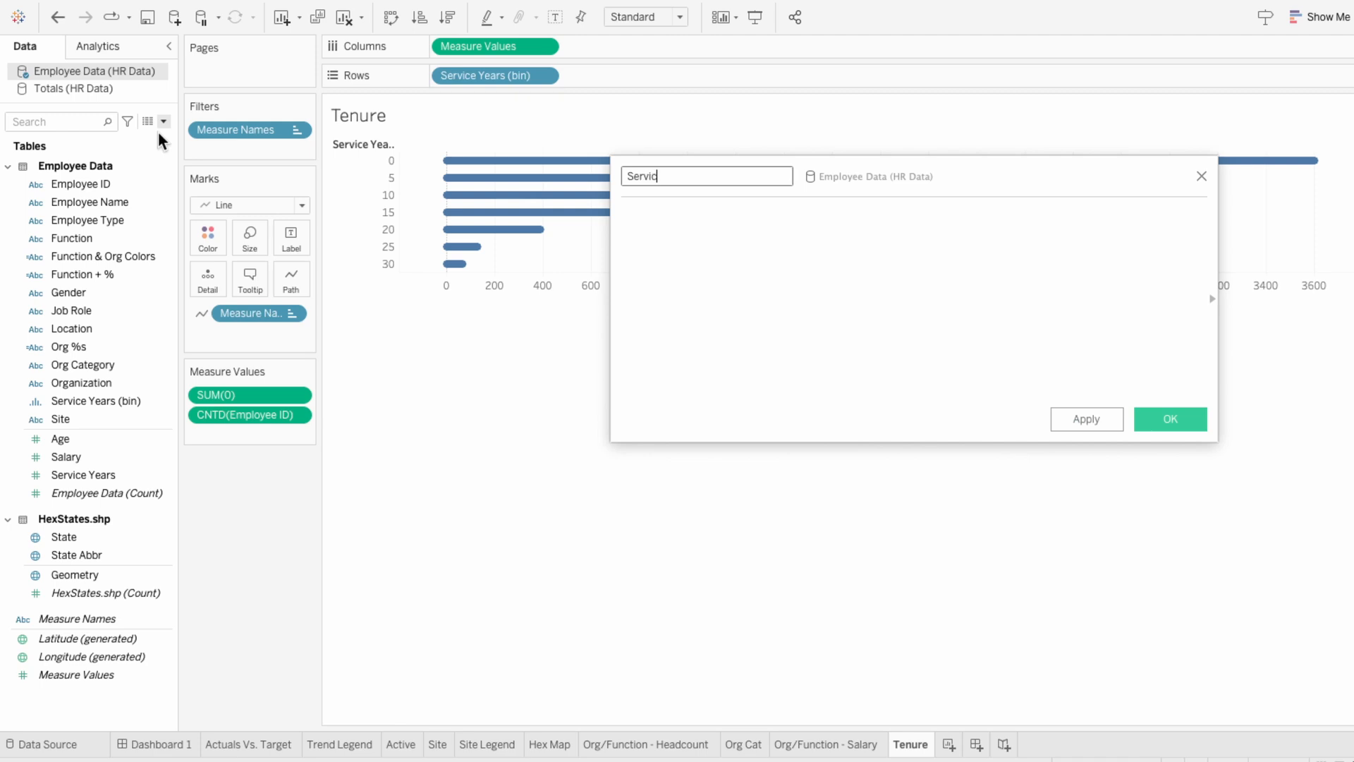
text(e Years (Range))
key(Tab)
text(IF service)
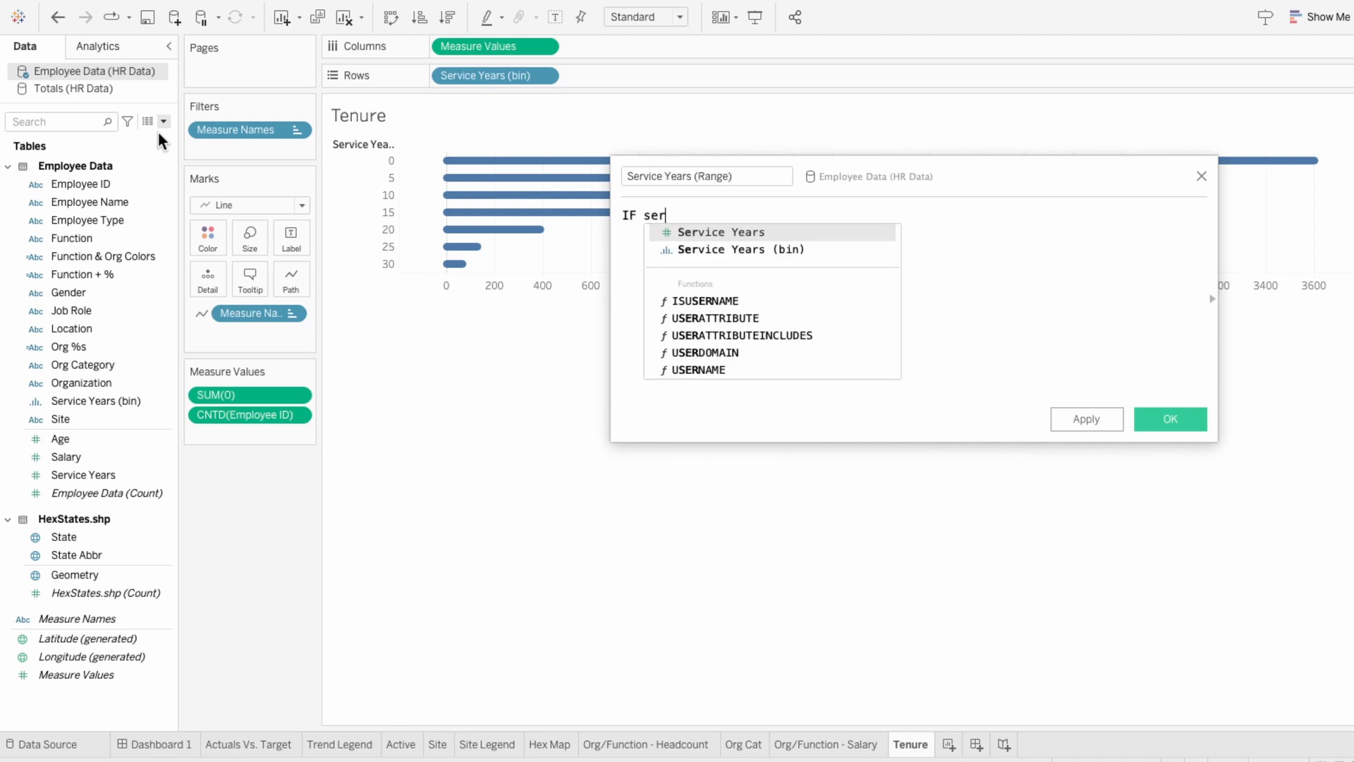
key(Return)
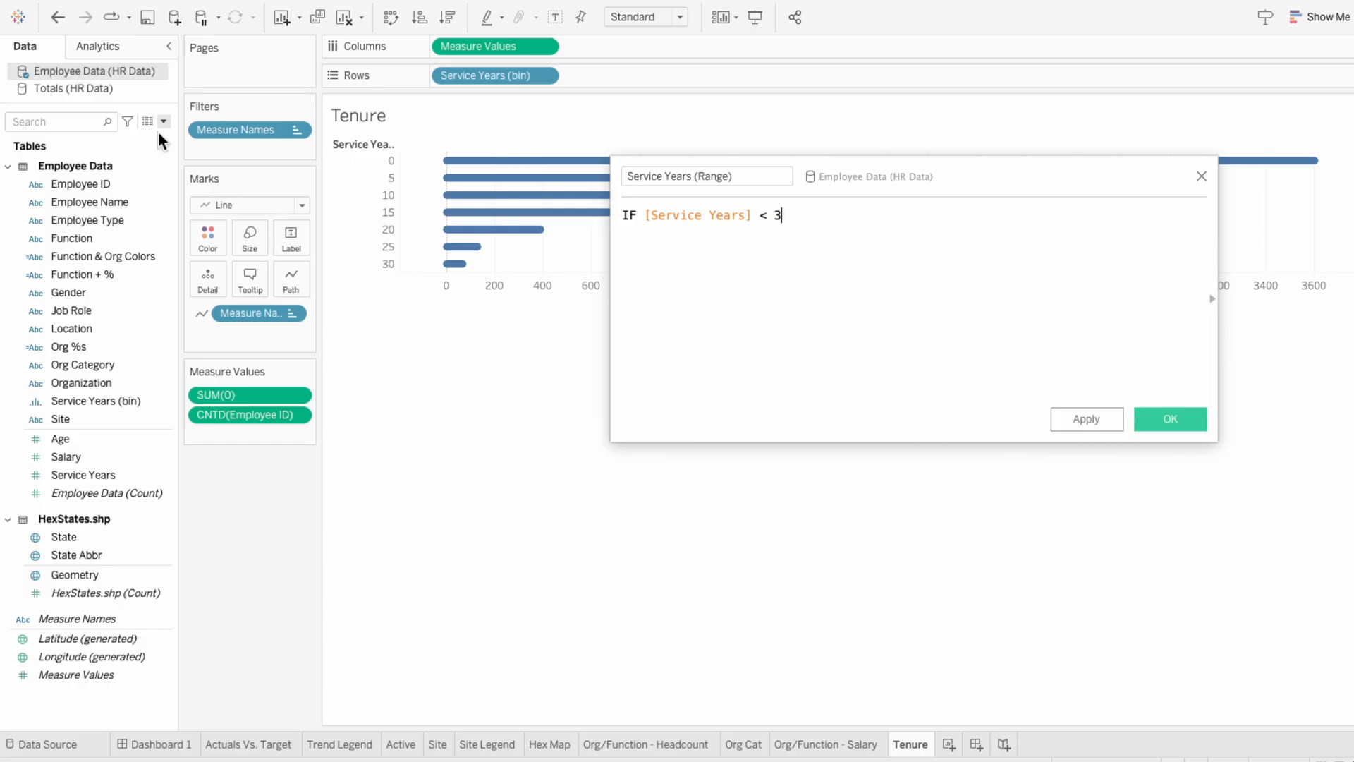
text(THEN)
key(Return)
Step: Add STR({FIXED [Service Years (bin)]: MIN([Service Years])}) to the formula as the range's lower limit, followed by a "-" separator
text({FI)
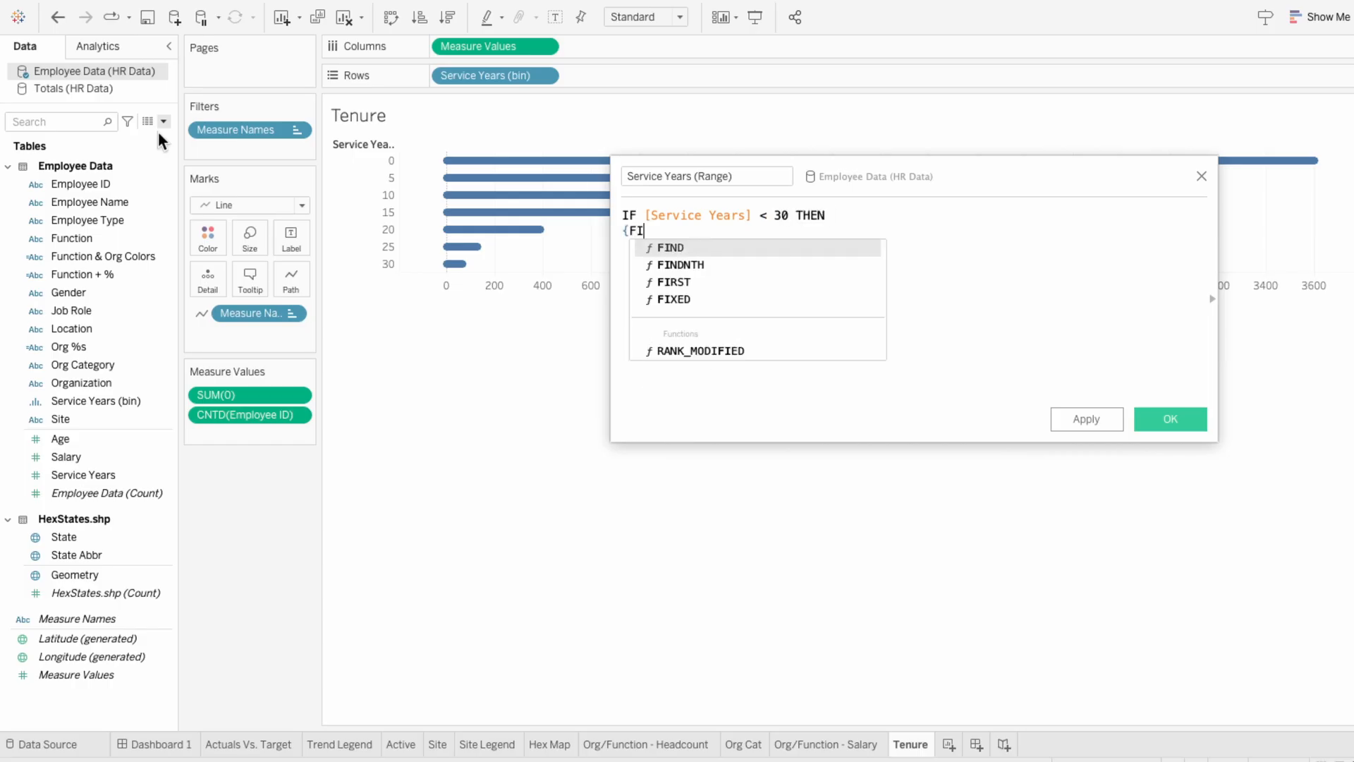
text(XED ser)
key(Down)
key(Return)
text(: MIN(ser)
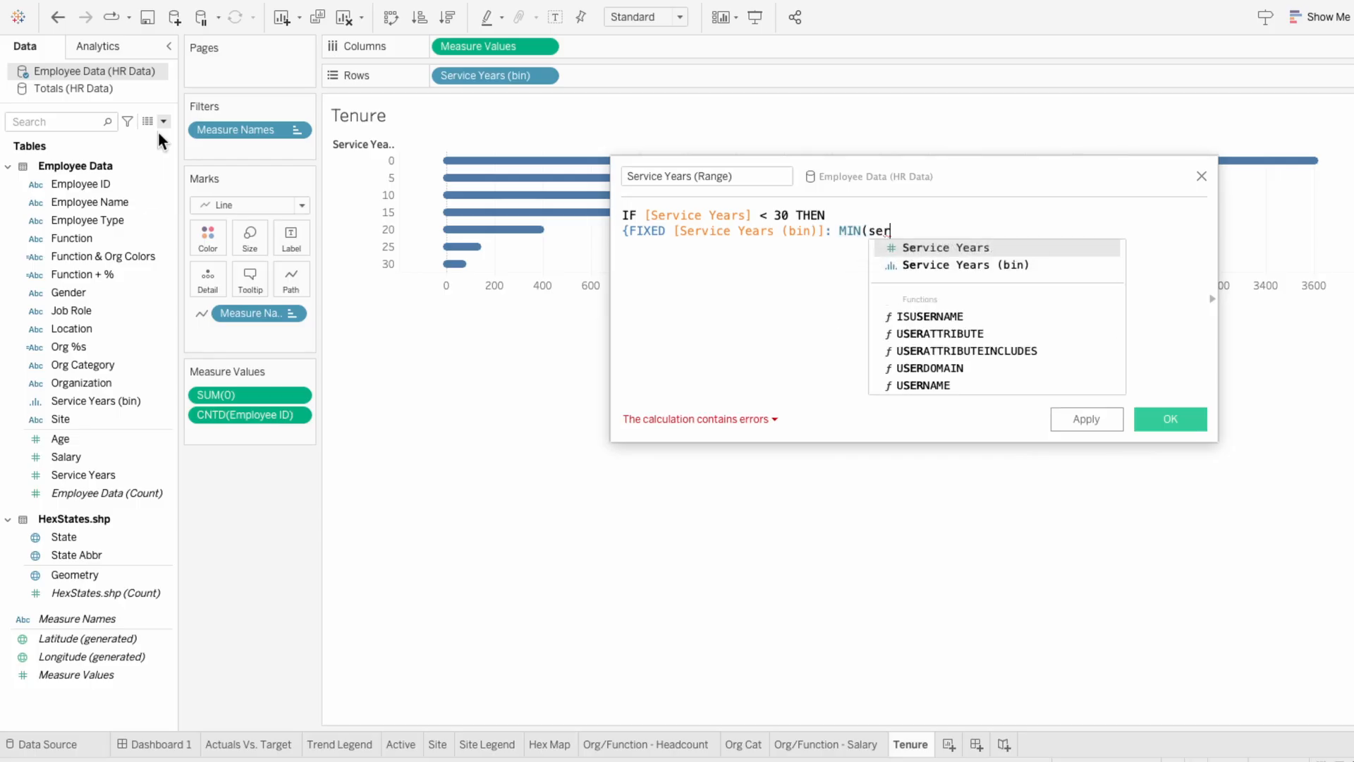
key(Return)
text())
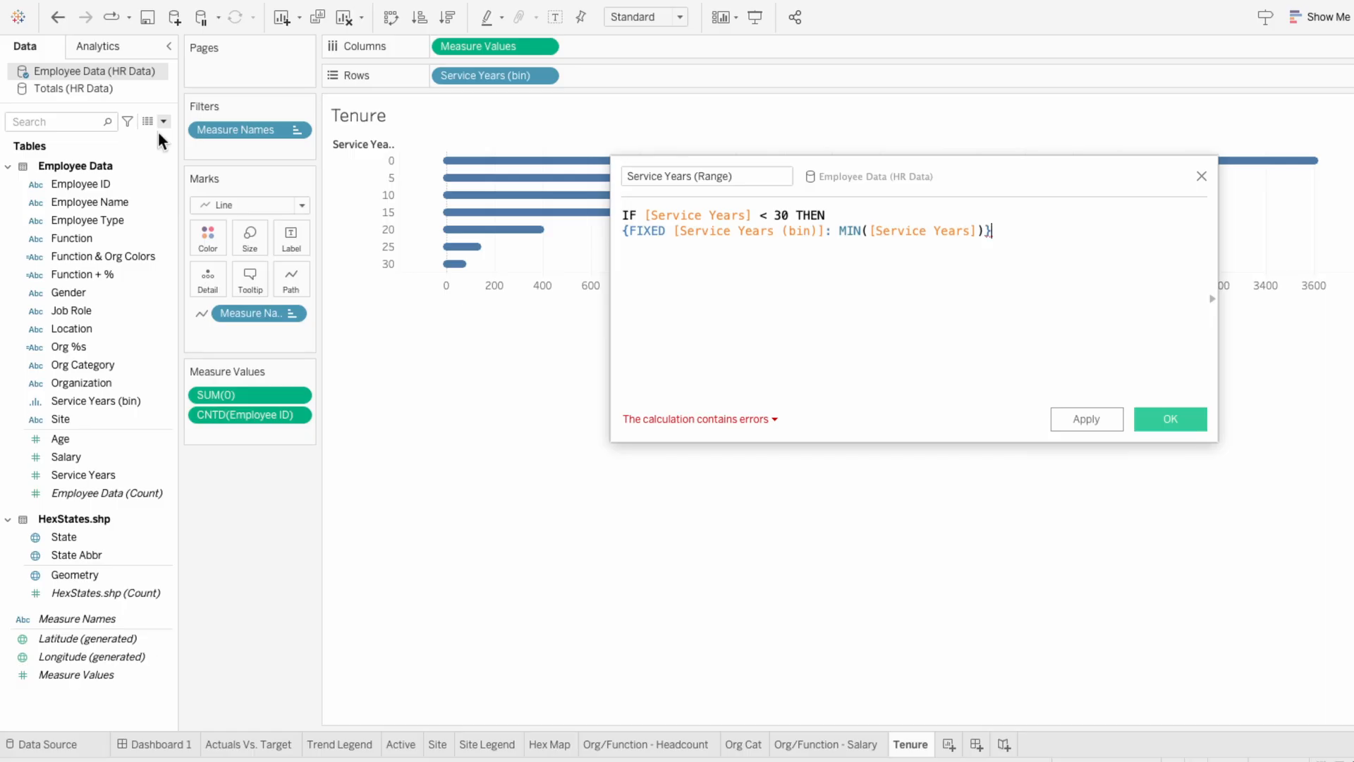
text(STR()
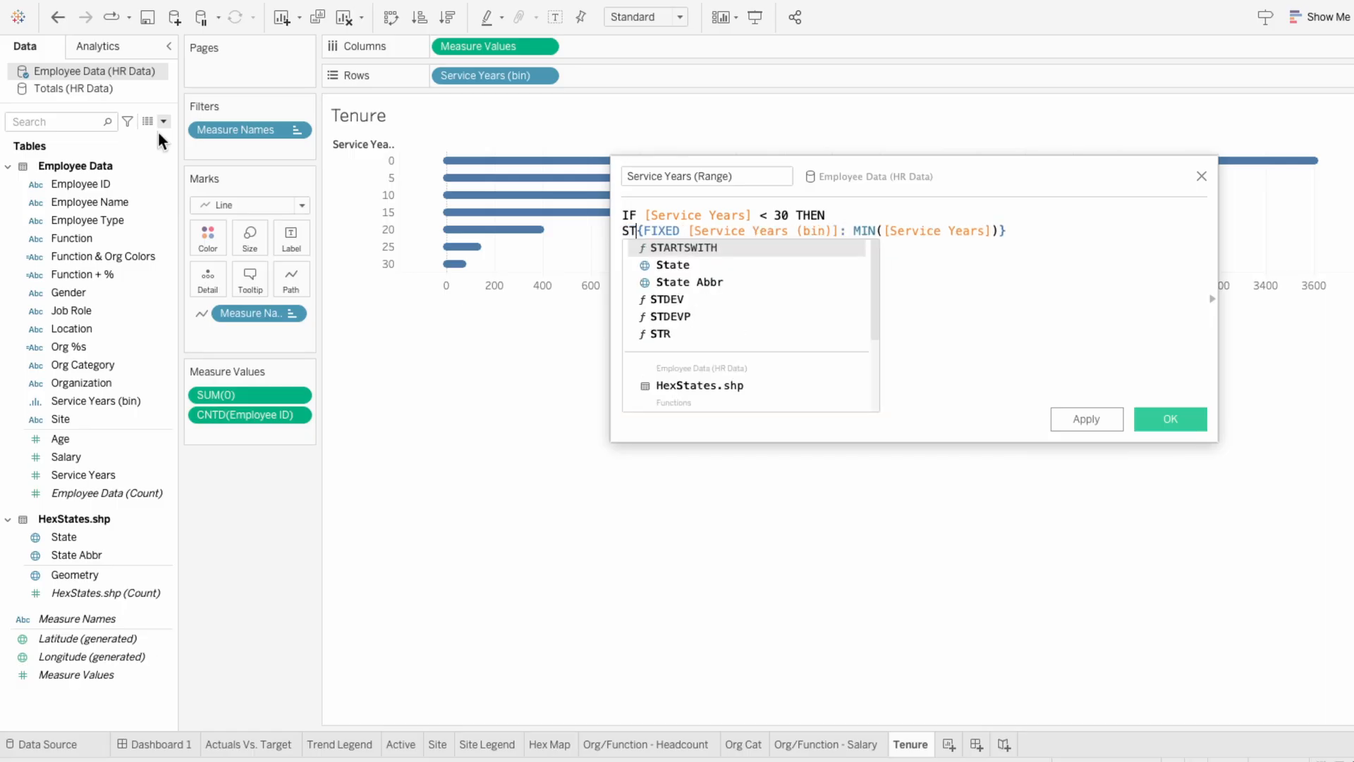
text())
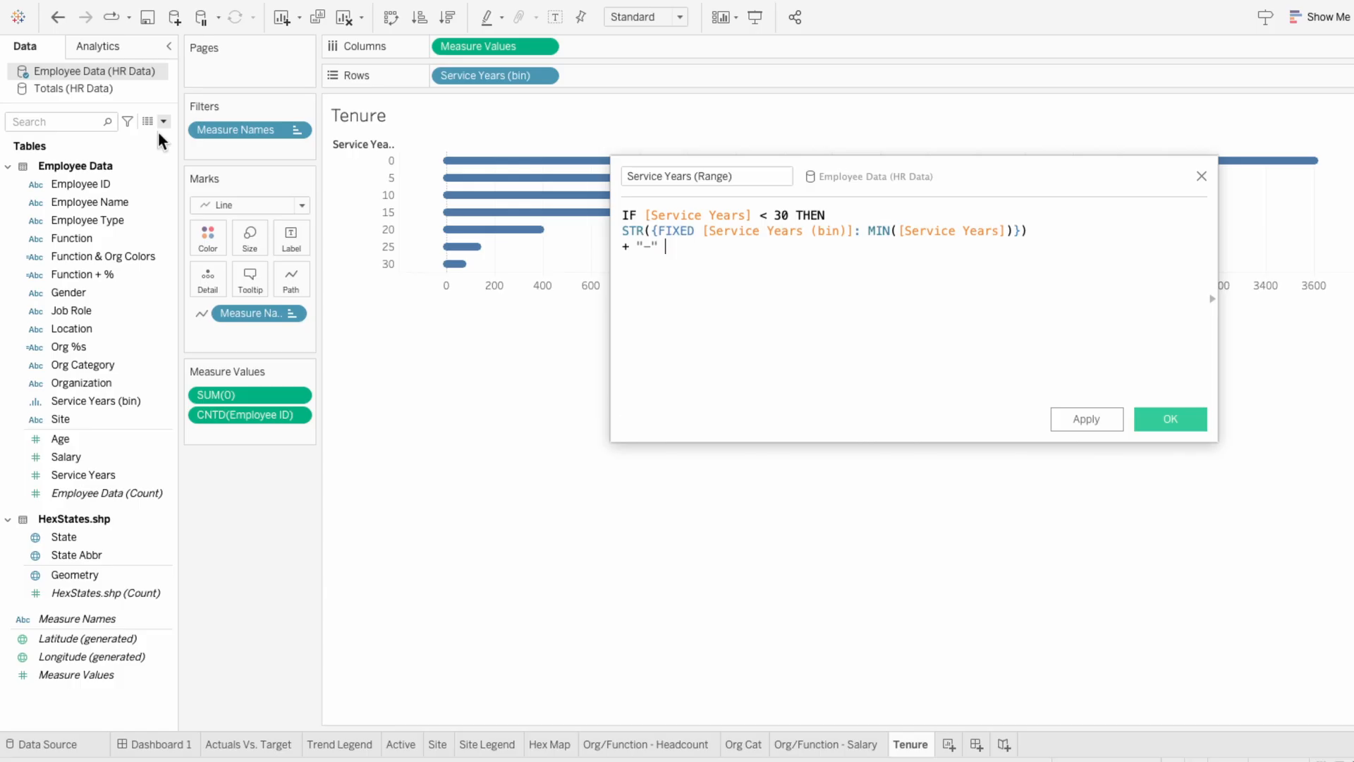
Step: Copy the STR({FIXED}) line below the "-" separator and change its MIN to MAX for the range's upper limit
click(710, 231)
triple_click(710, 231)
key(super+c)
click(697, 264)
key(super+v)
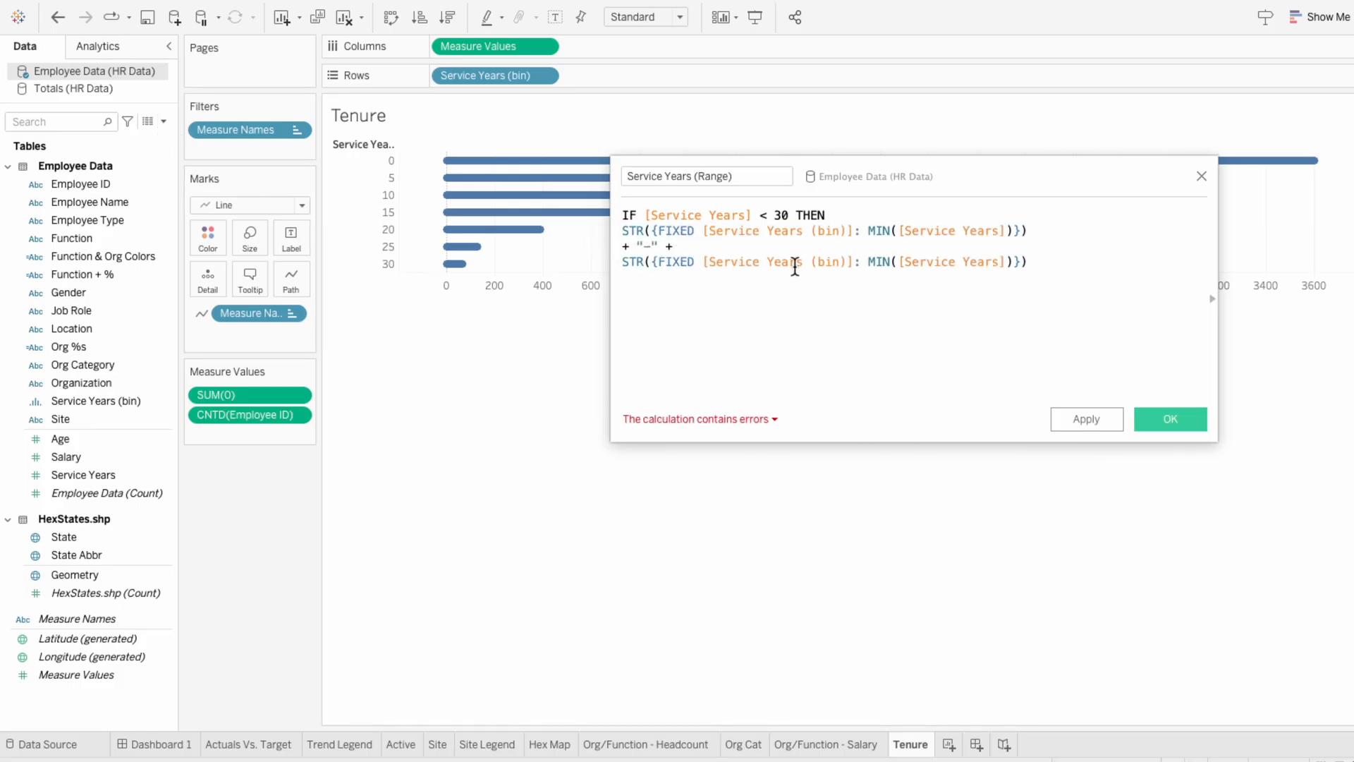
double_click(880, 263)
text(MAX)
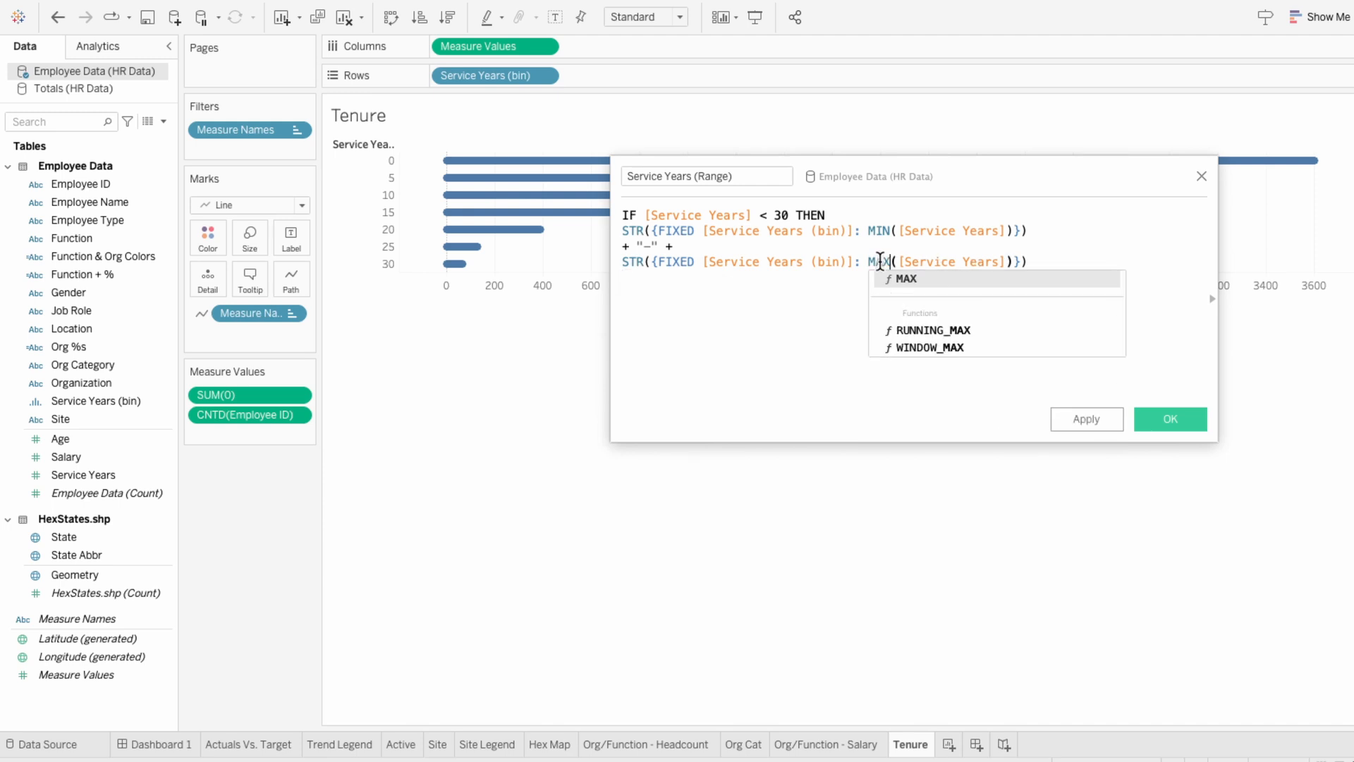
click(1045, 263)
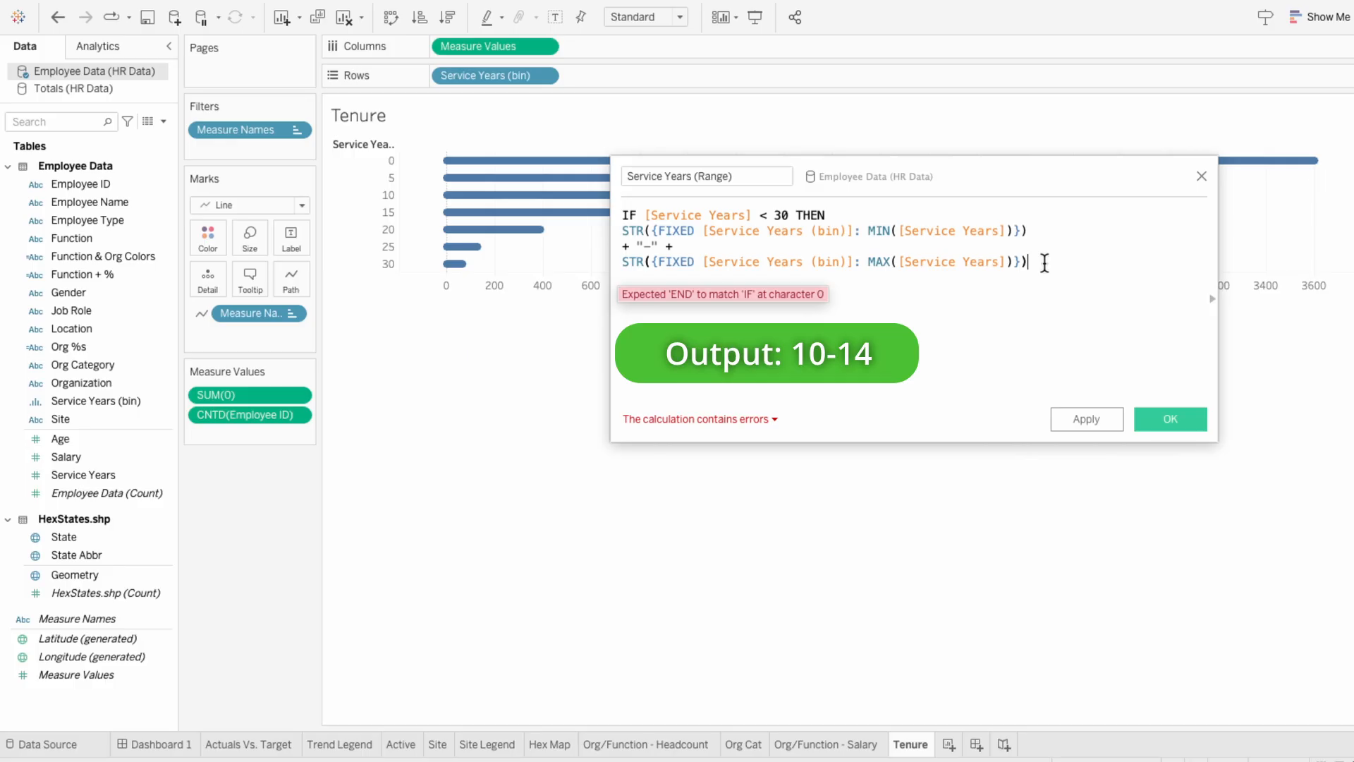
Step: Complete the formula with ELSE "30+" and END, and save the calculated field
key(Return)
text(ELSE )
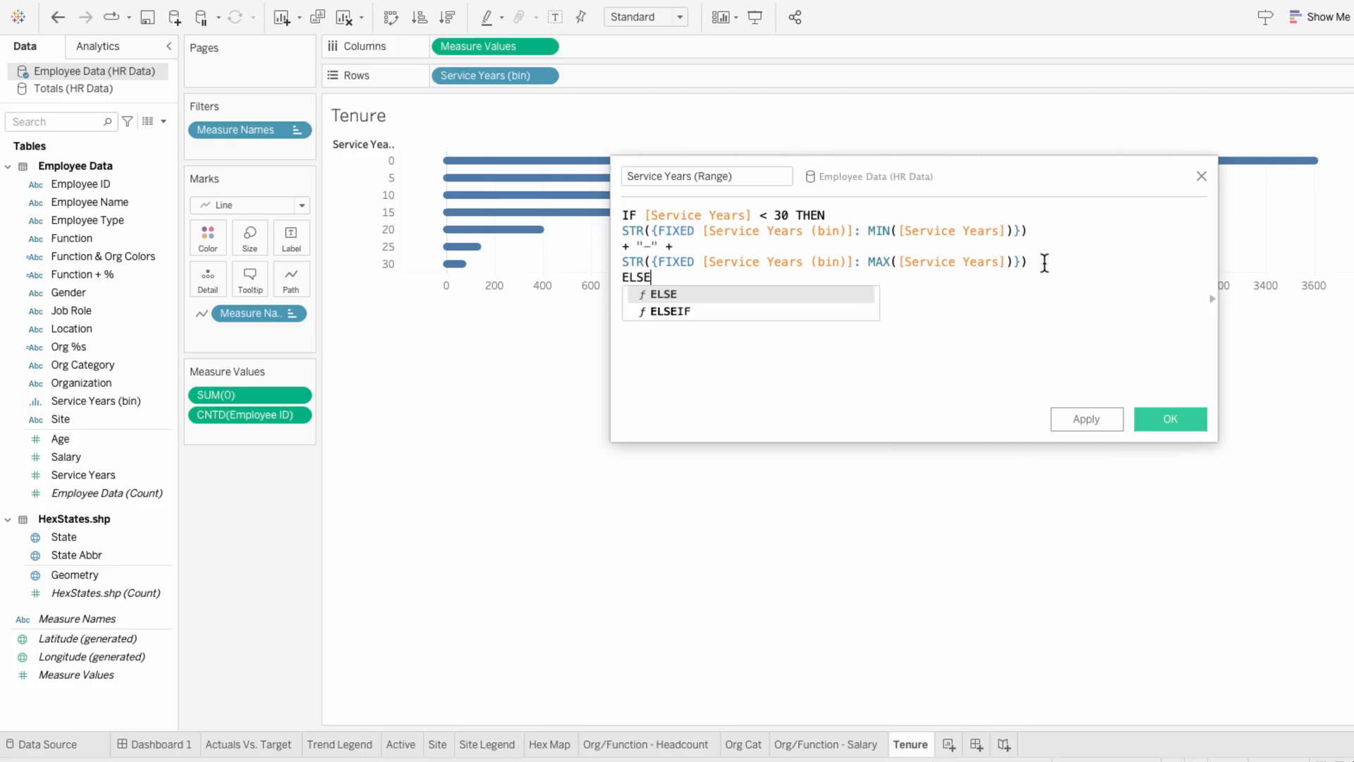
text("30+)
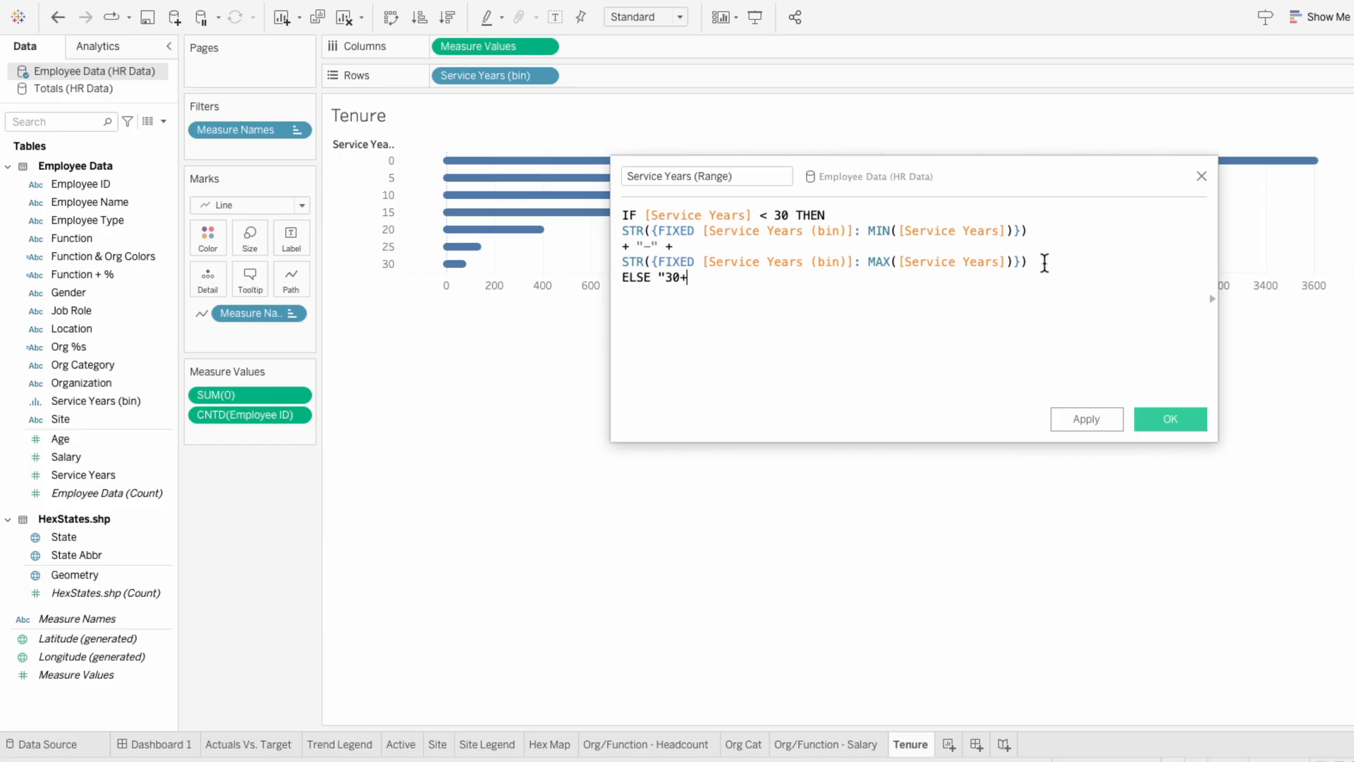
text(")
key(Return)
text(END)
click(1168, 423)
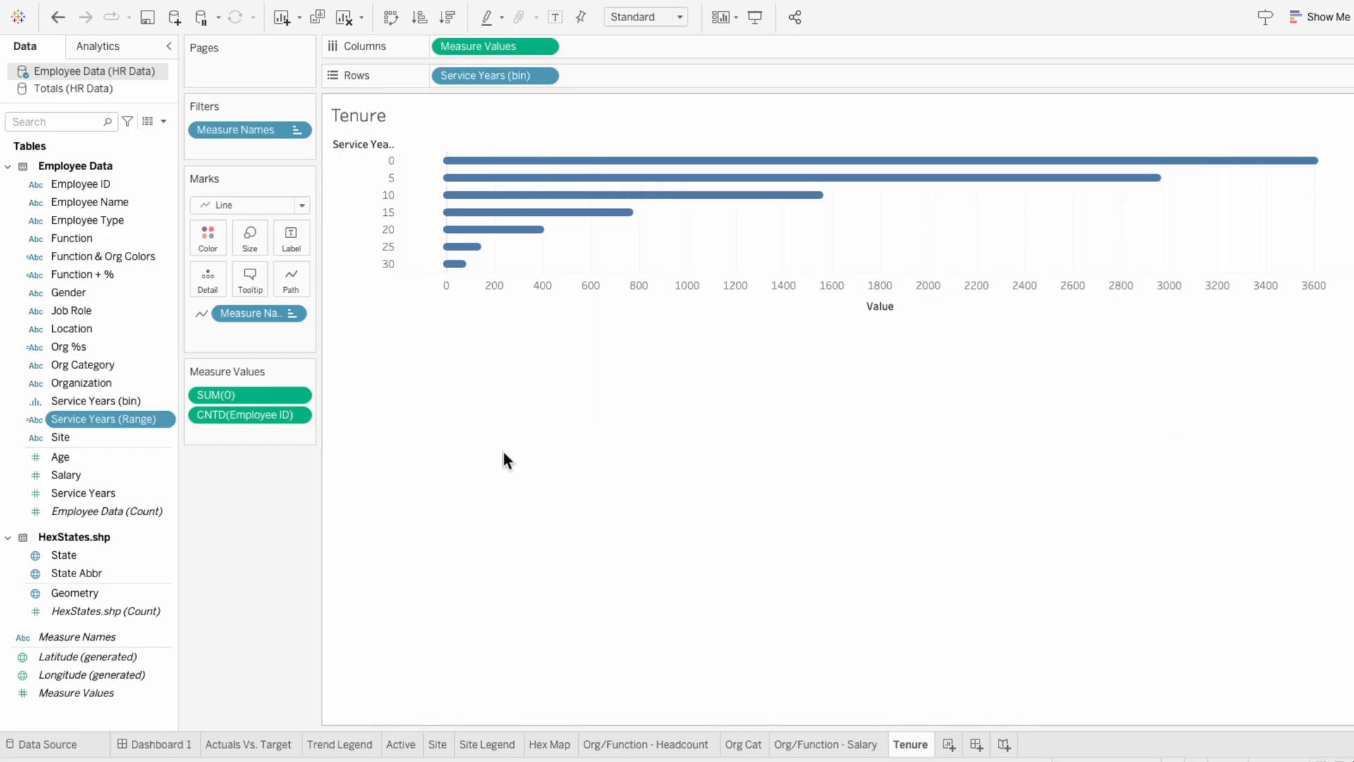
Step: Add Service Years (Range) to Rows after Service Years (bin) and open the range field's calculation
drag(153, 419, 615, 72)
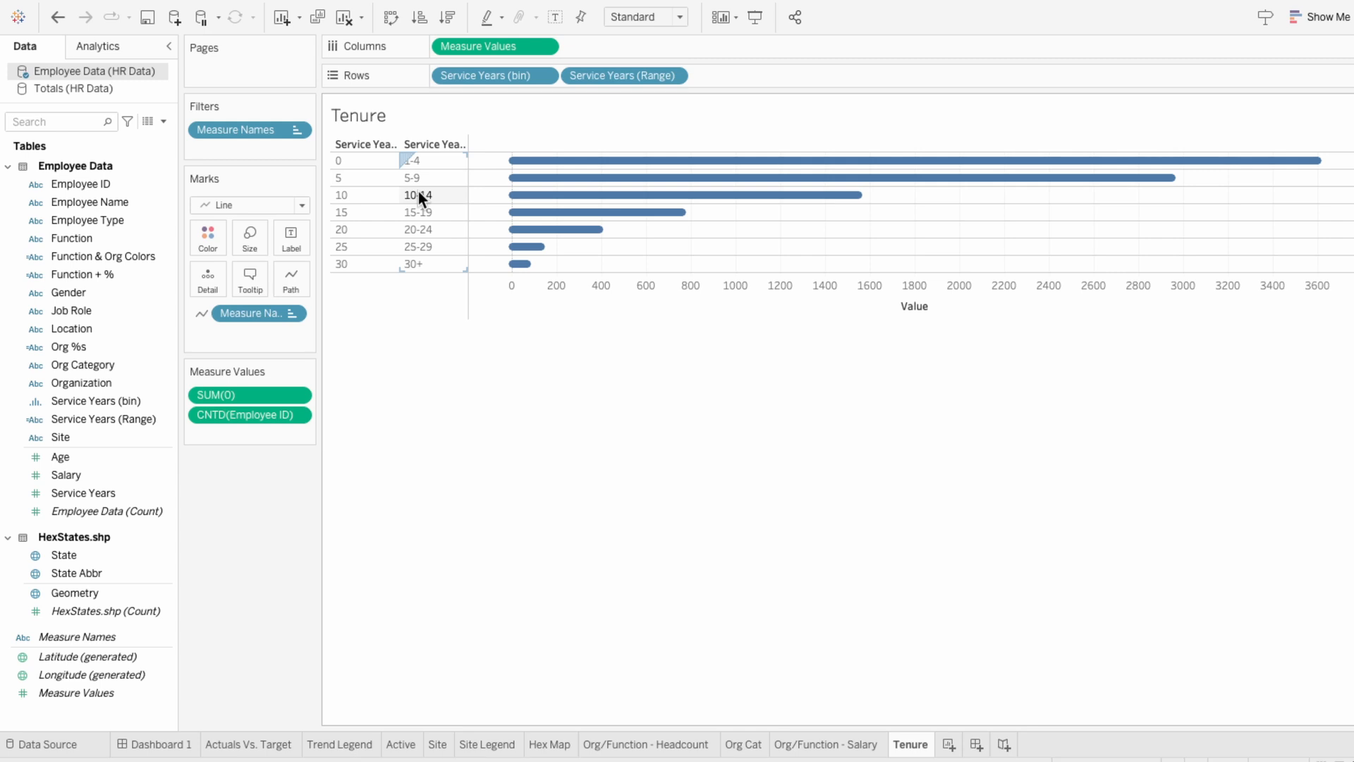
right_click(127, 421)
click(192, 97)
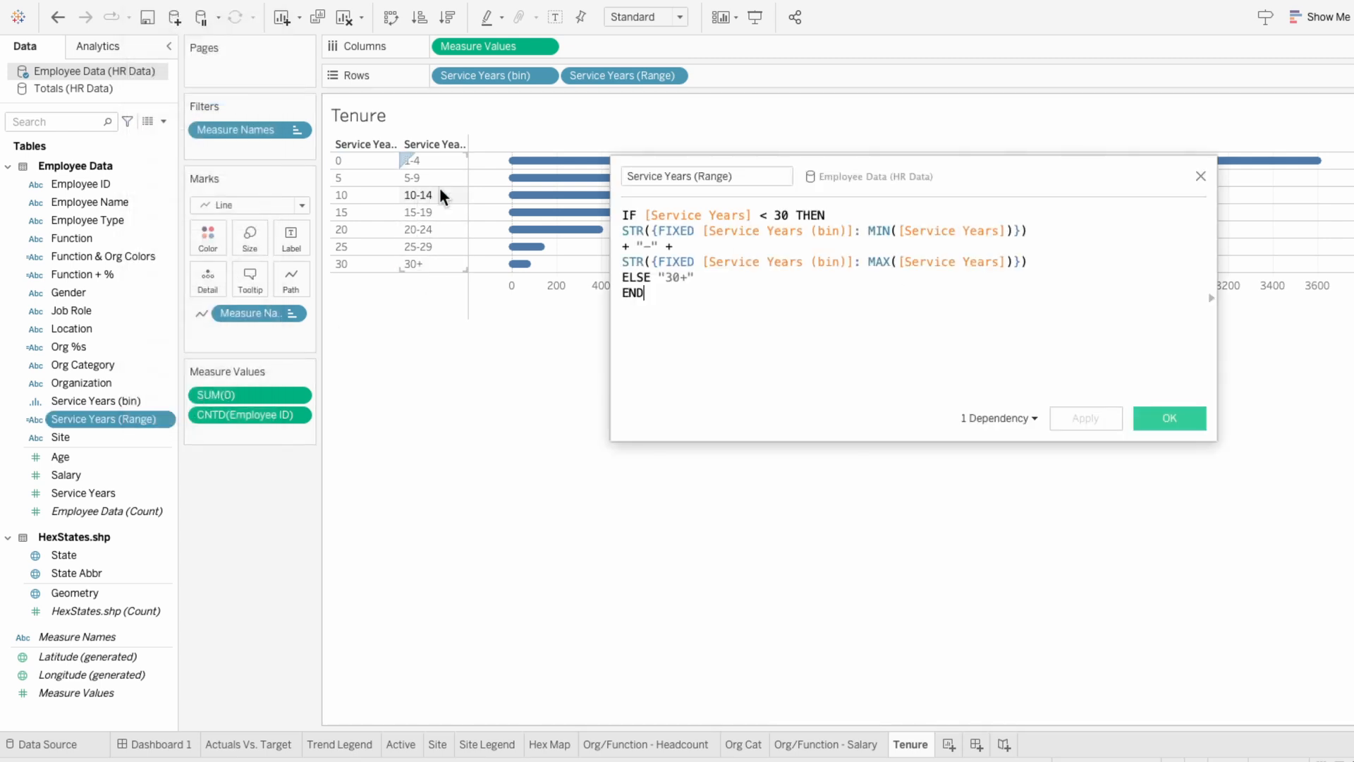
Step: Add spaces around the "-" separator and change "30+" to "30 +" in the Service Years (Range) formula, and save it
click(647, 241)
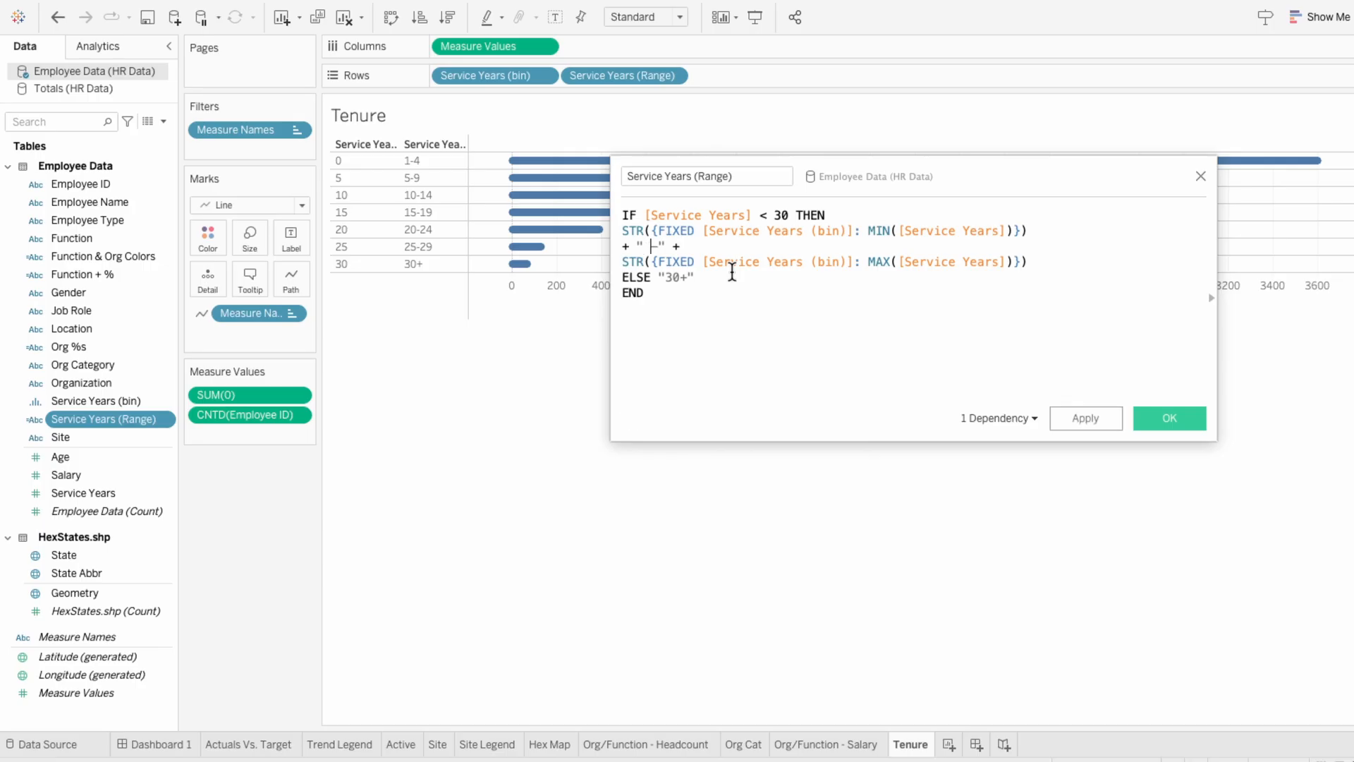
click(1067, 419)
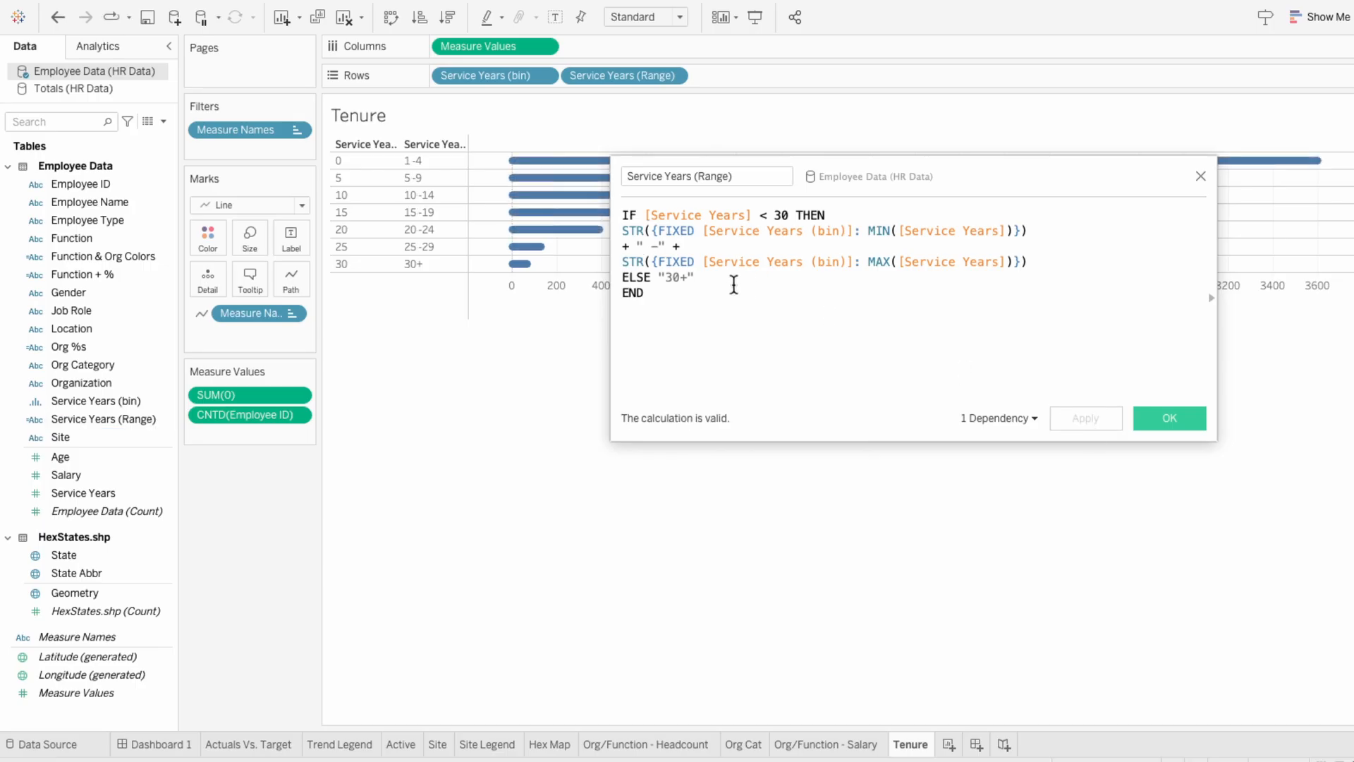
click(658, 246)
click(1084, 419)
click(679, 277)
click(1070, 417)
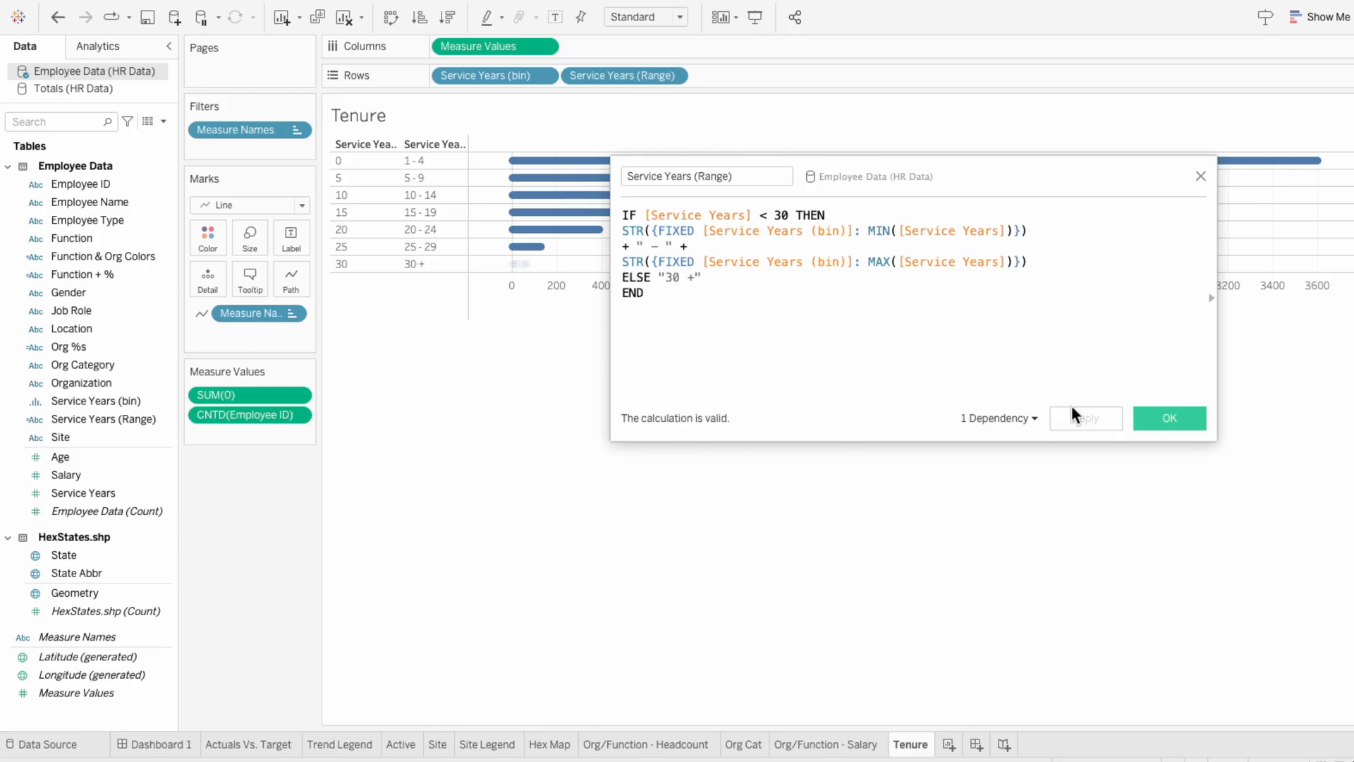
click(1142, 421)
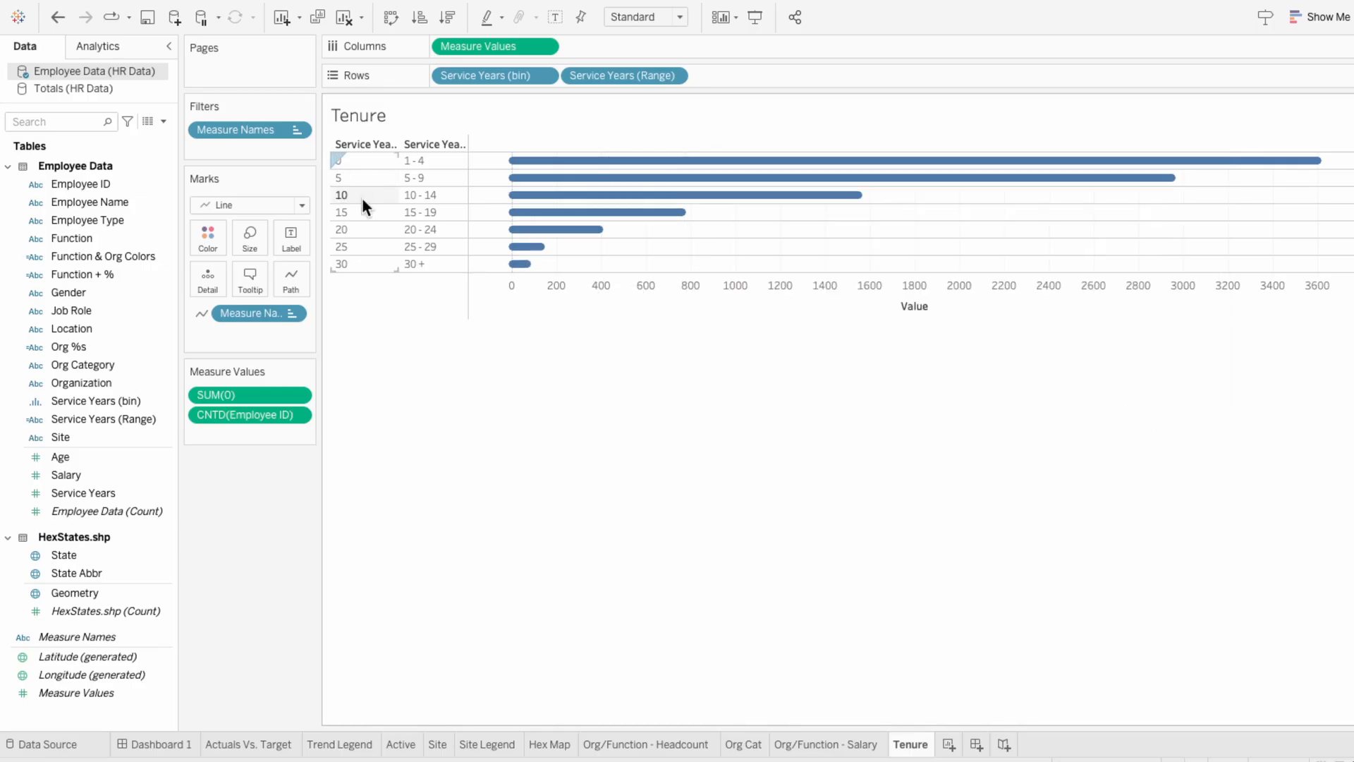
Step: Hide the Service Years (bin) header and the Value axis, and increase the chart's row height
right_click(477, 78)
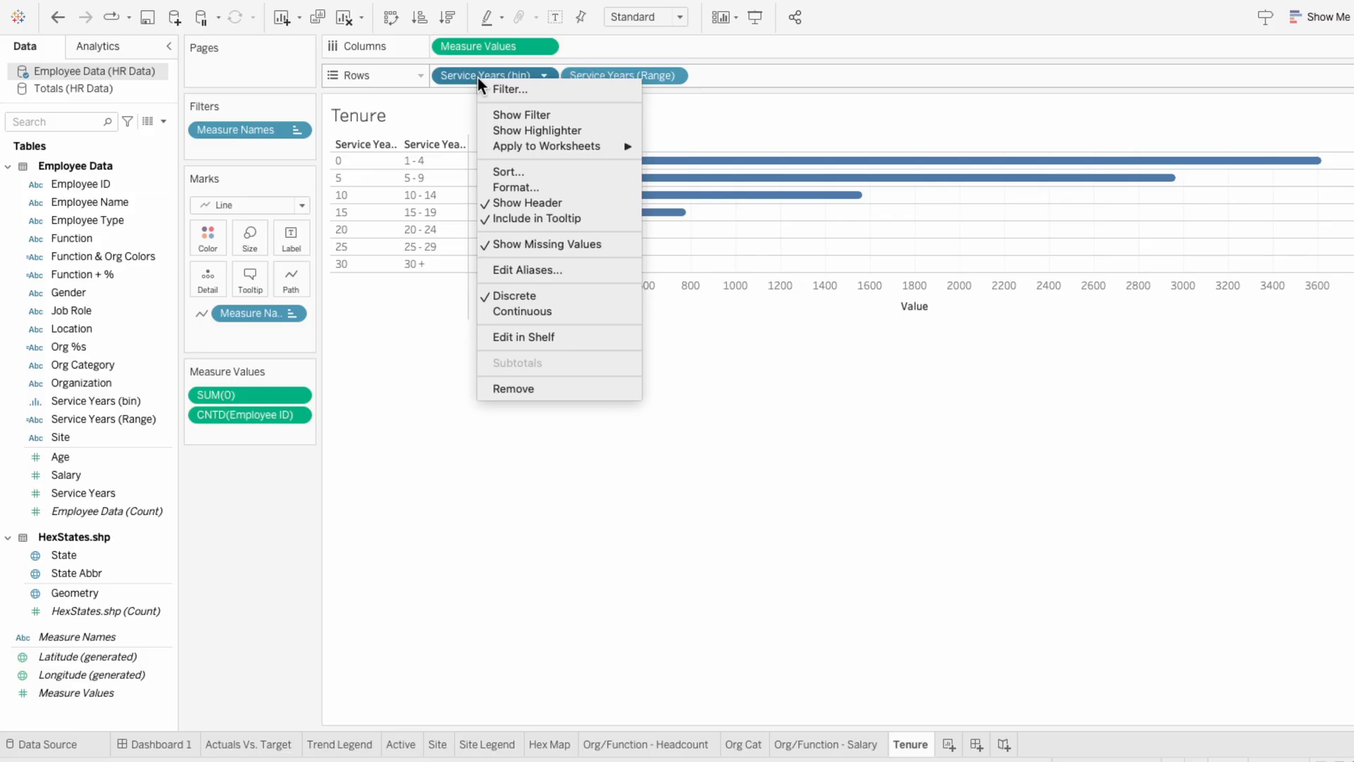
click(493, 200)
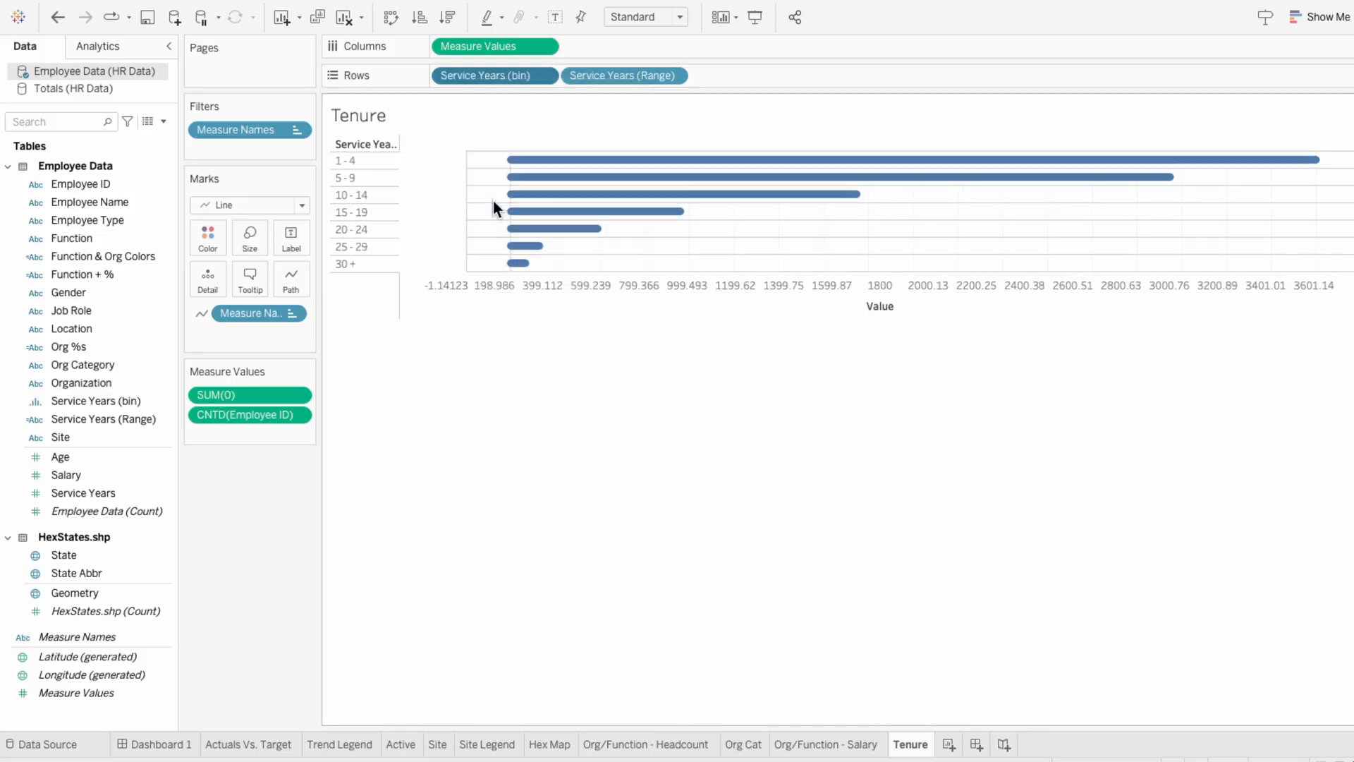
right_click(490, 289)
click(502, 375)
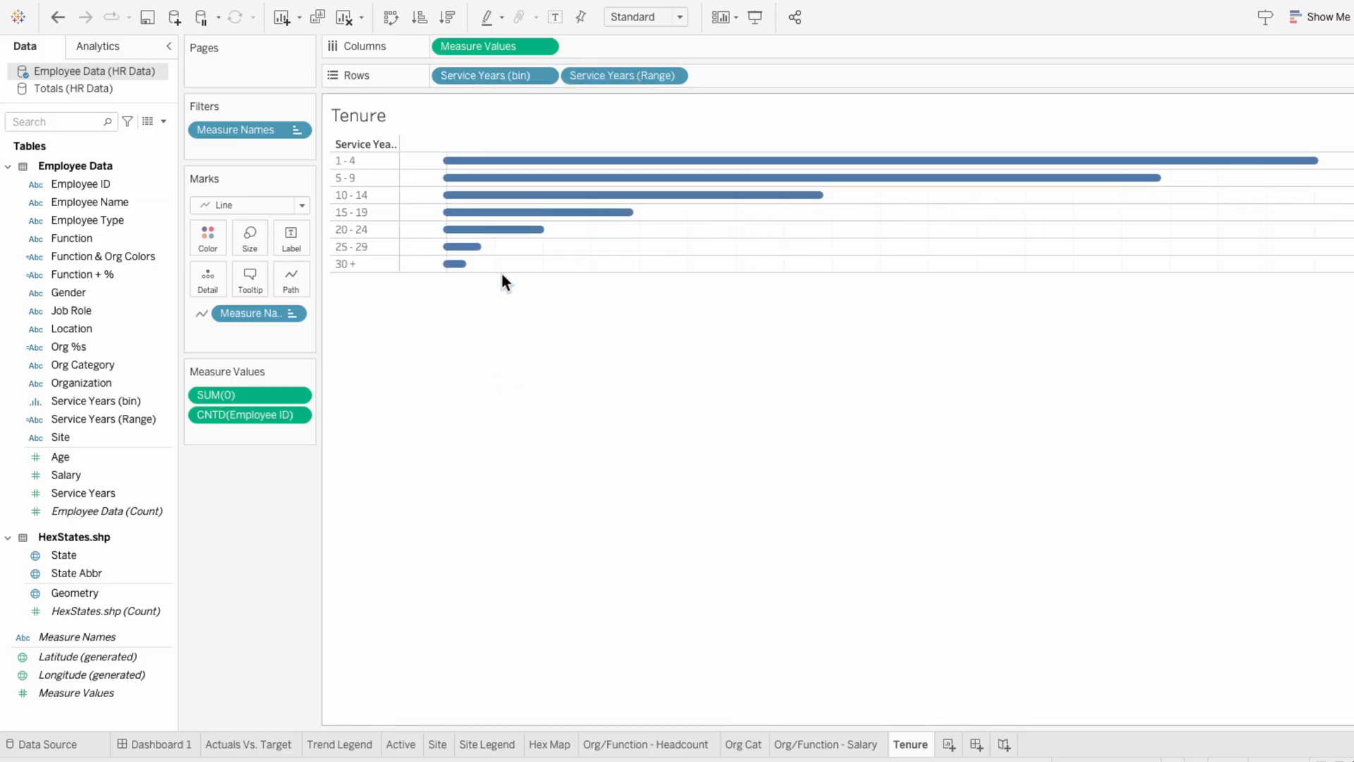
drag(502, 272, 502, 354)
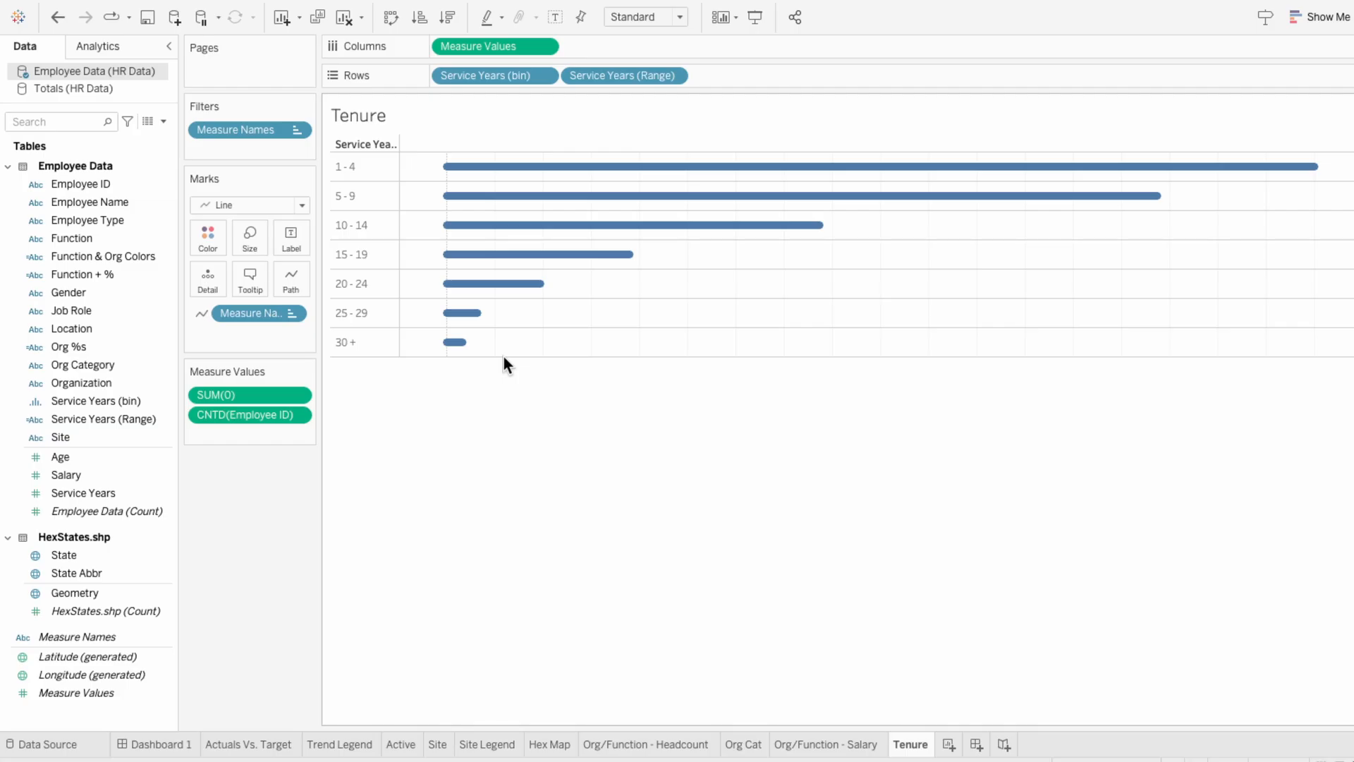
Step: Add Gender to Rows after Service Years (Range) and filter Gender to Female and Male only
drag(114, 294, 750, 73)
drag(96, 290, 258, 154)
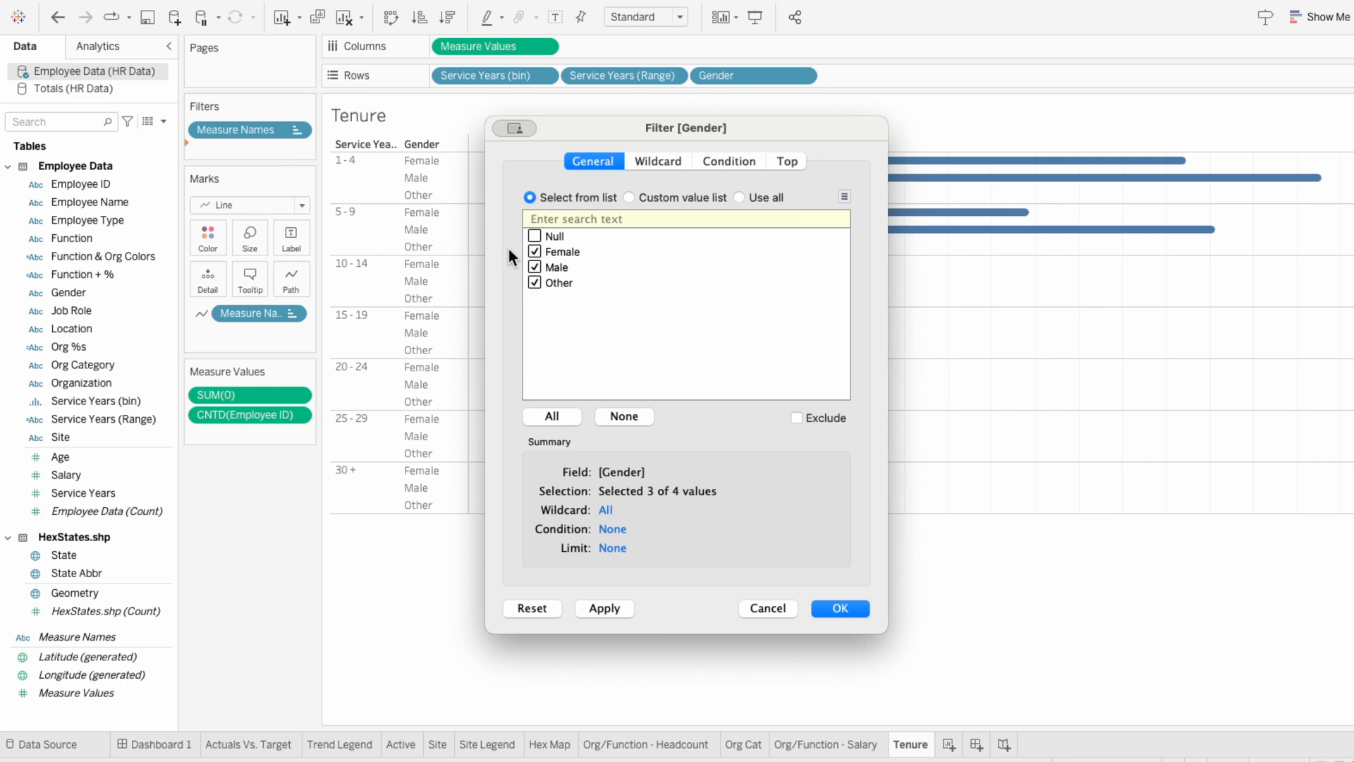
click(828, 609)
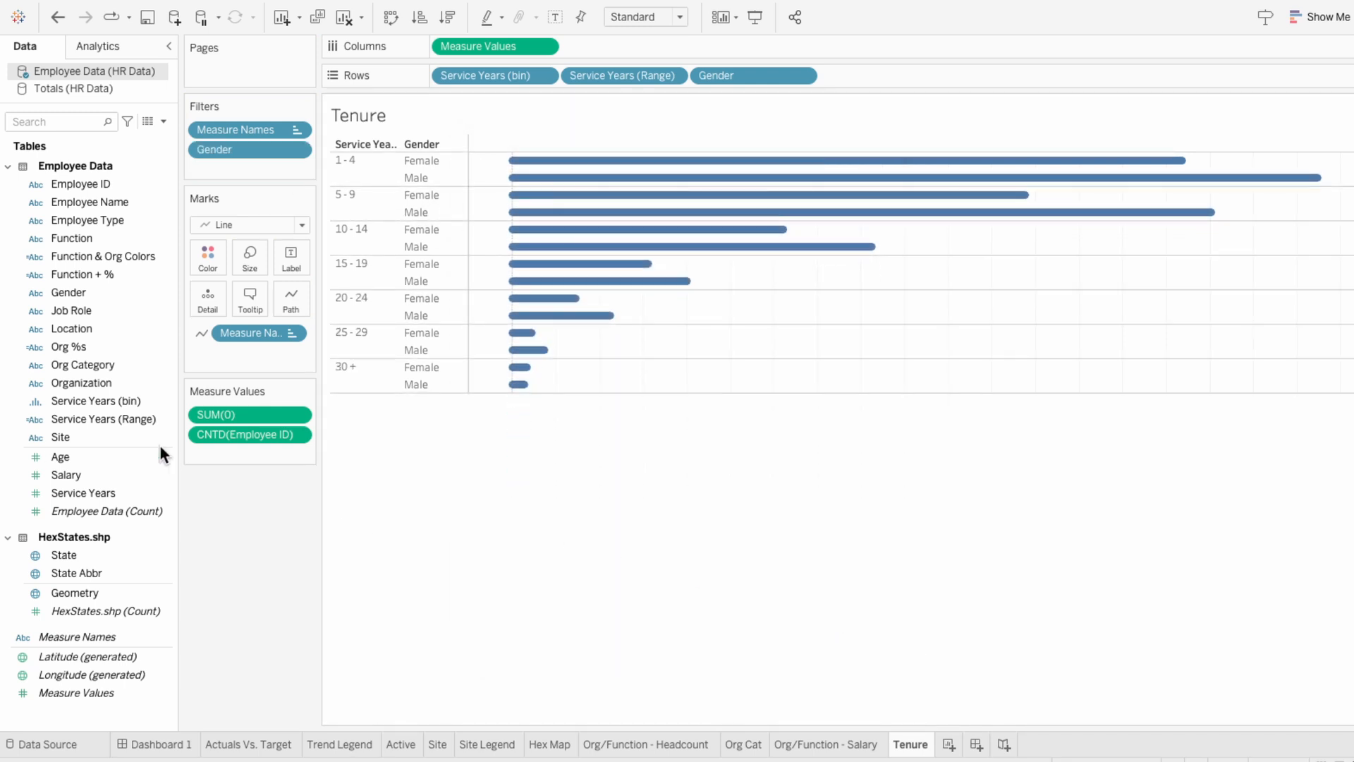
Step: Colour the tenure bars by Gender
drag(65, 290, 213, 353)
click(200, 353)
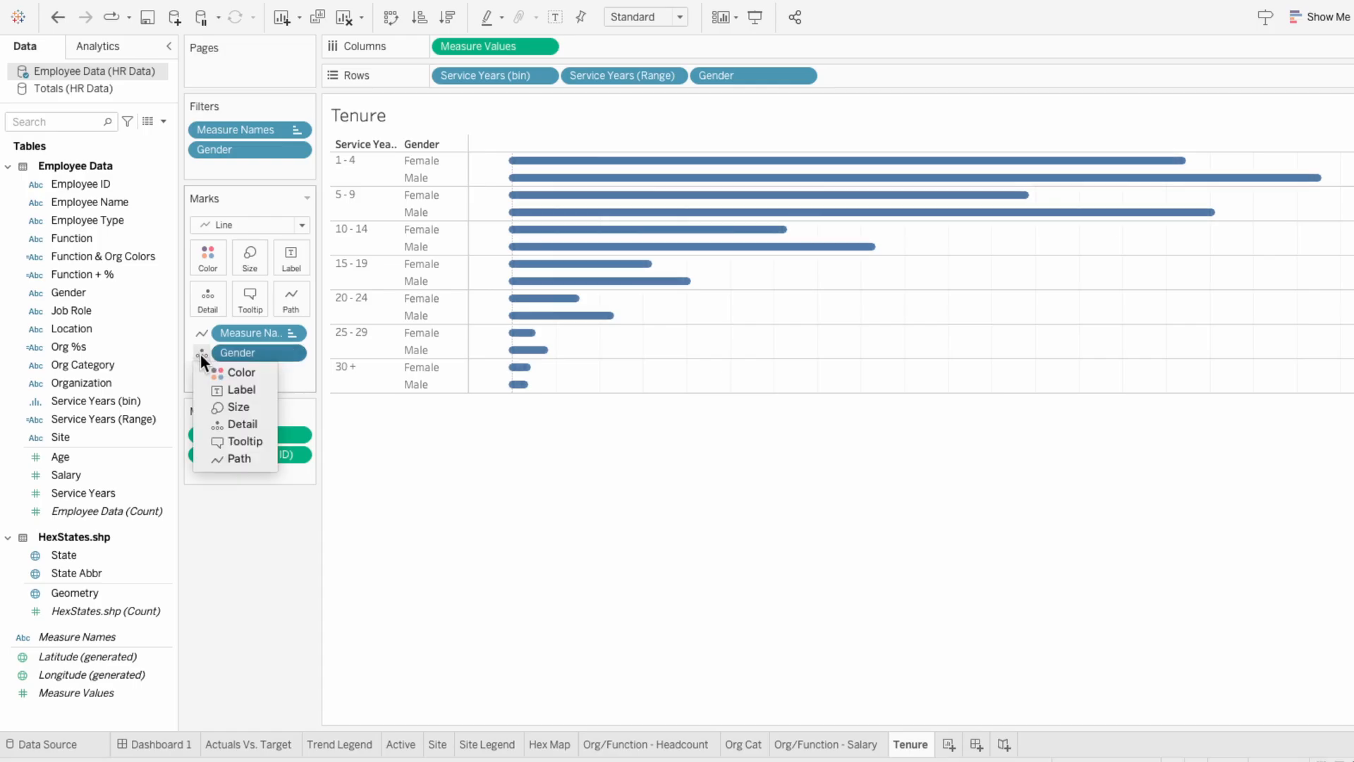
click(213, 366)
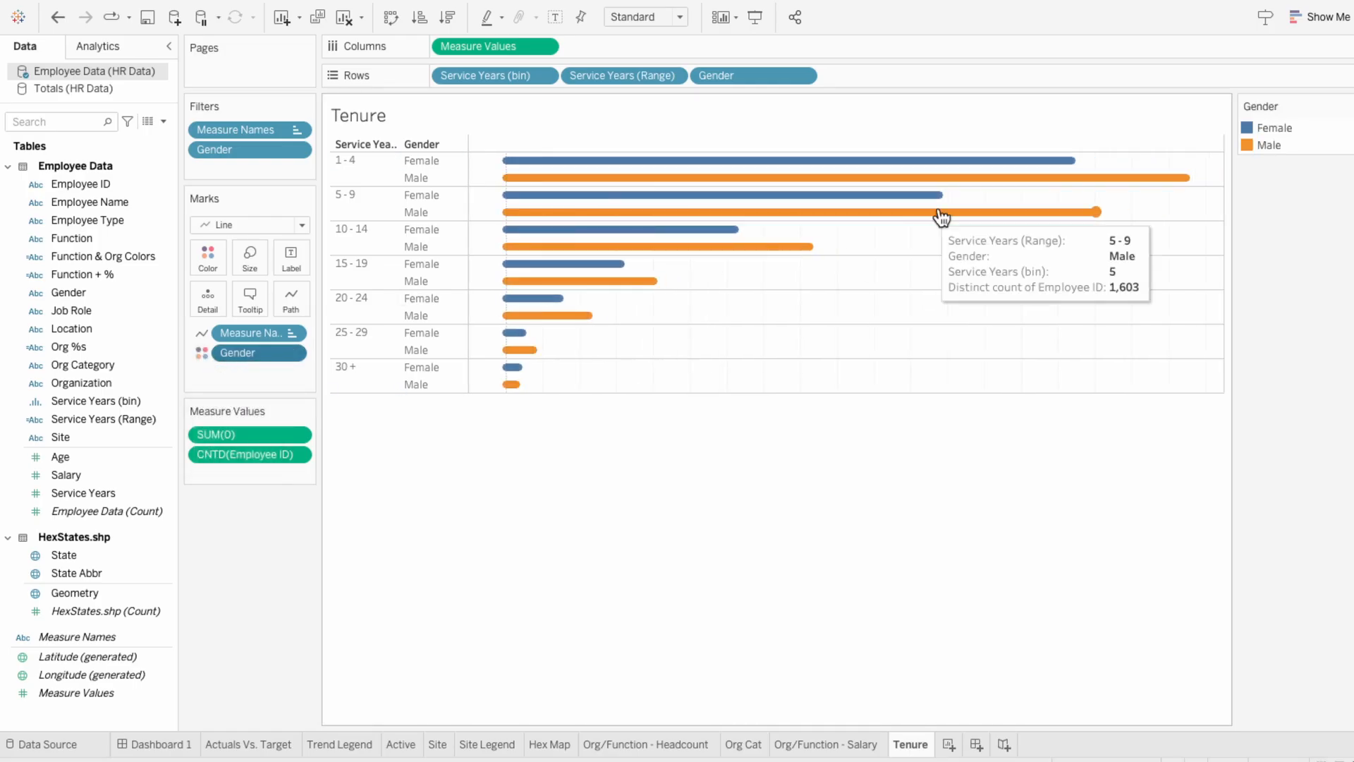
Step: Edit the Gender colours to light pink for Female and light blue for Male
click(1347, 106)
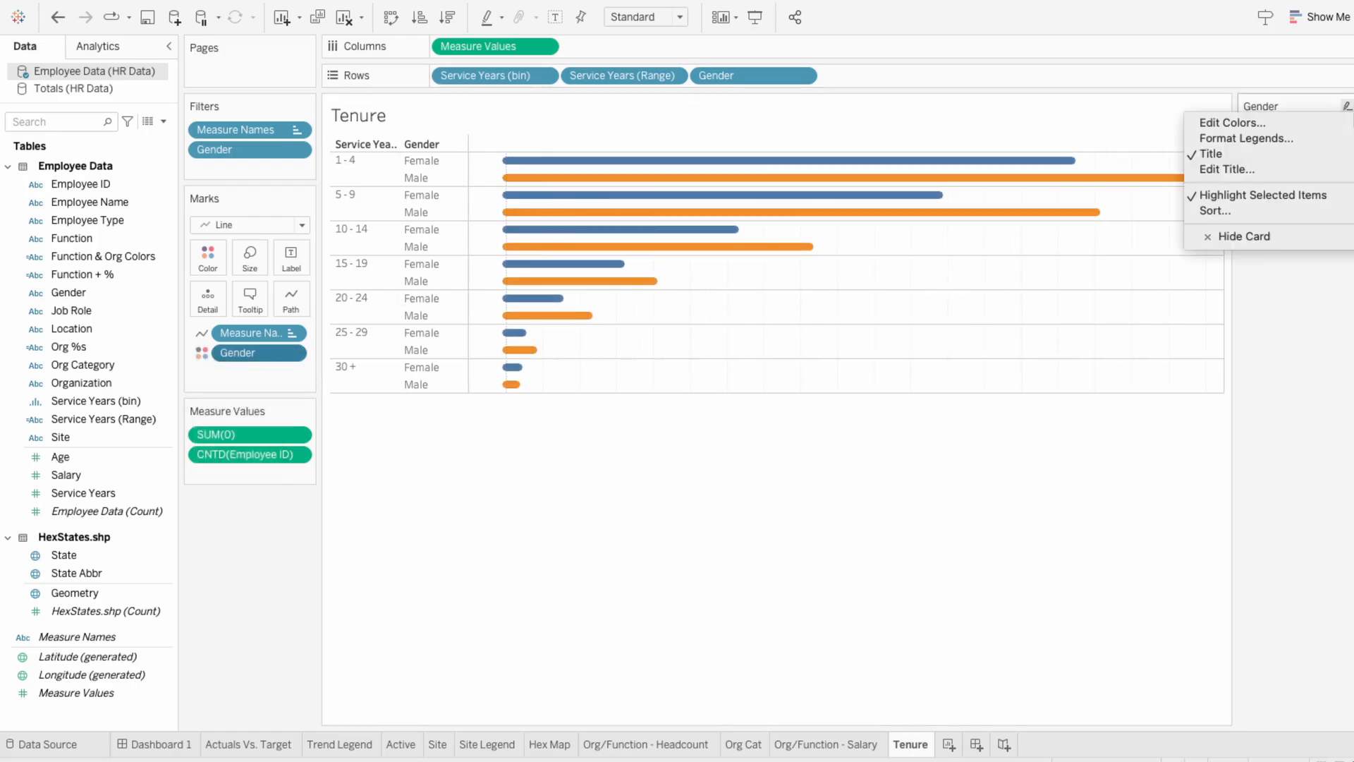
click(1348, 123)
click(467, 246)
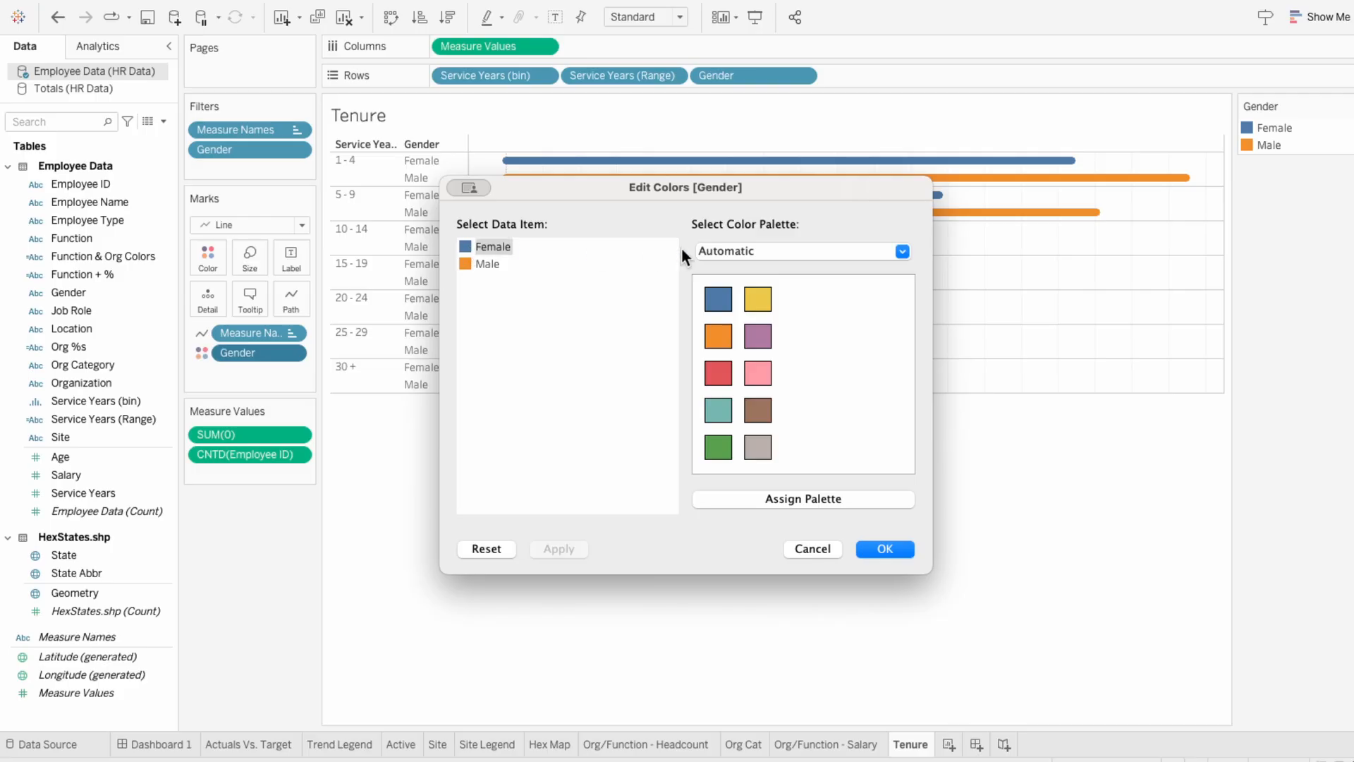
click(726, 250)
click(734, 349)
click(720, 297)
click(718, 255)
click(735, 299)
click(718, 299)
click(893, 548)
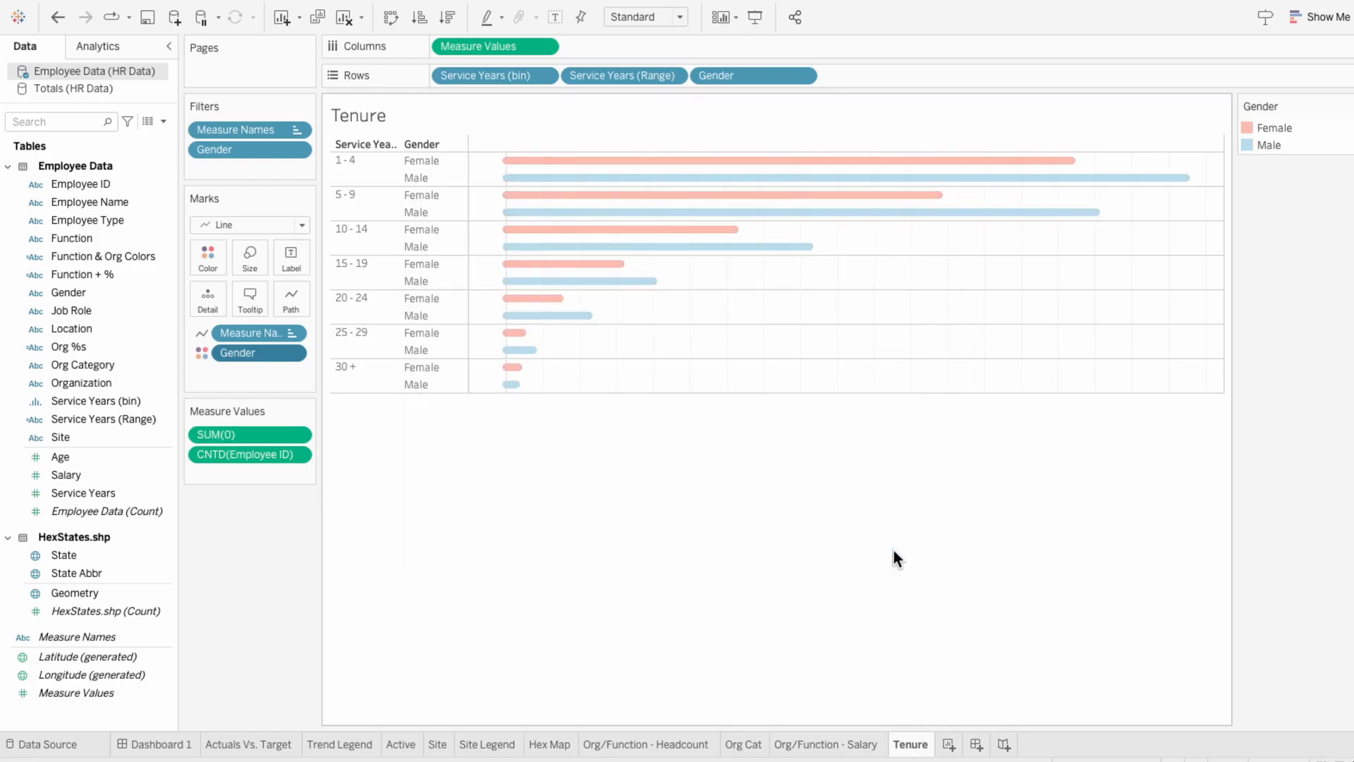
Step: Hide the Gender row labels and set the Service Years (Range) header's vertical alignment to middle
right_click(421, 366)
click(446, 467)
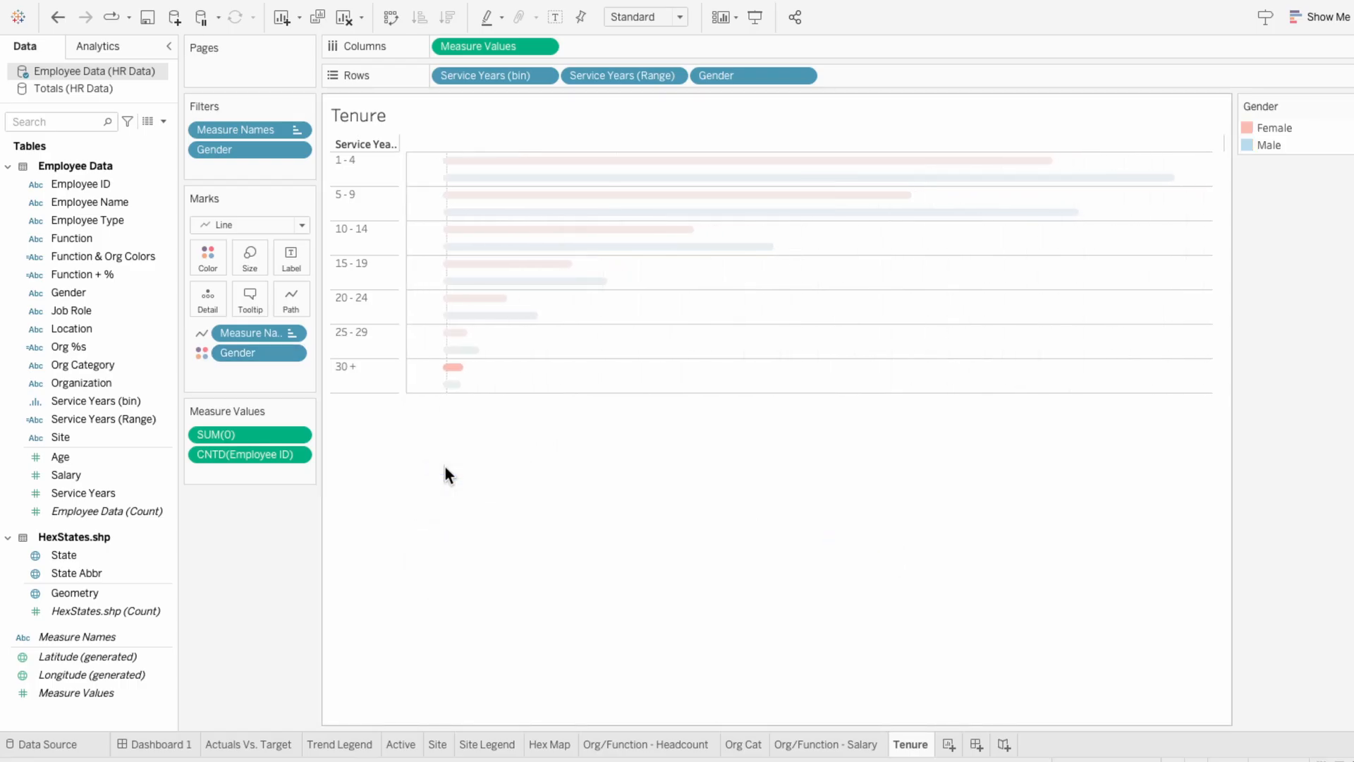
right_click(370, 376)
click(395, 443)
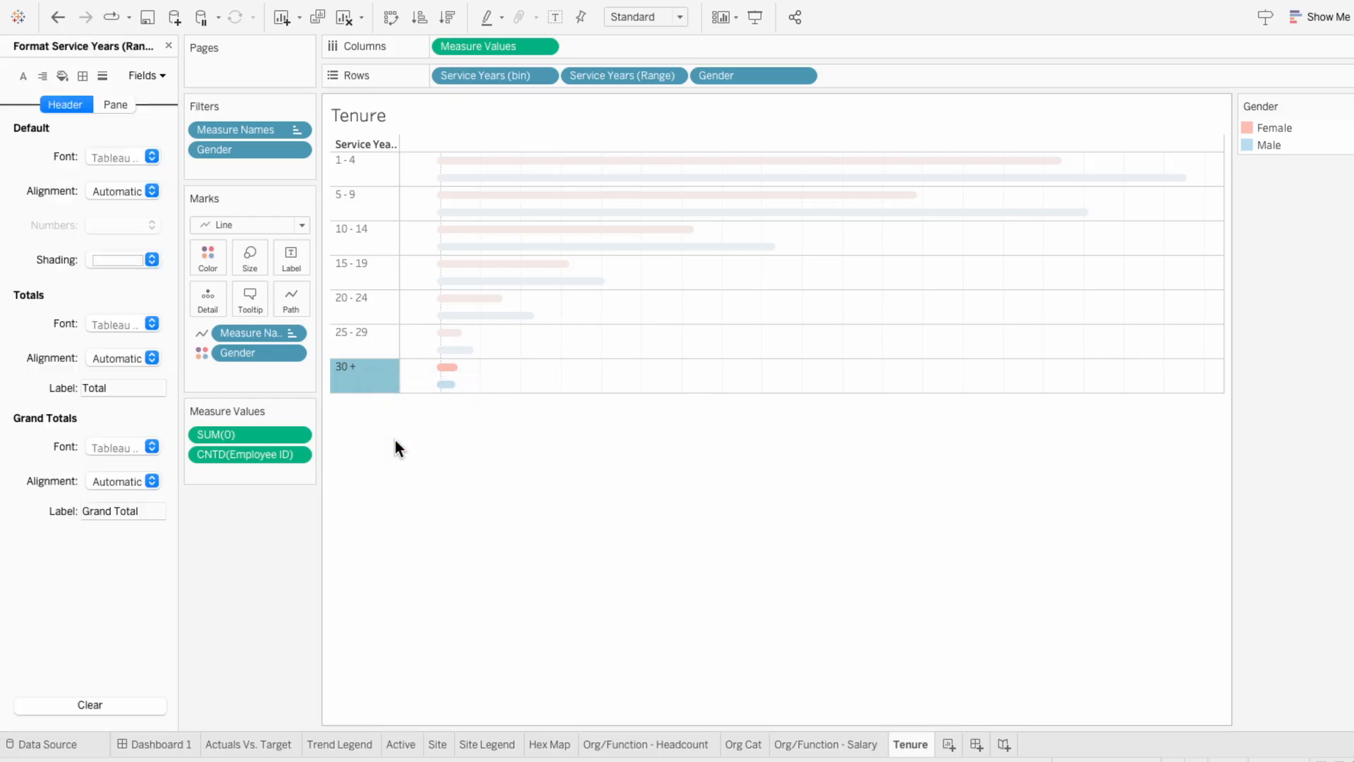
click(120, 196)
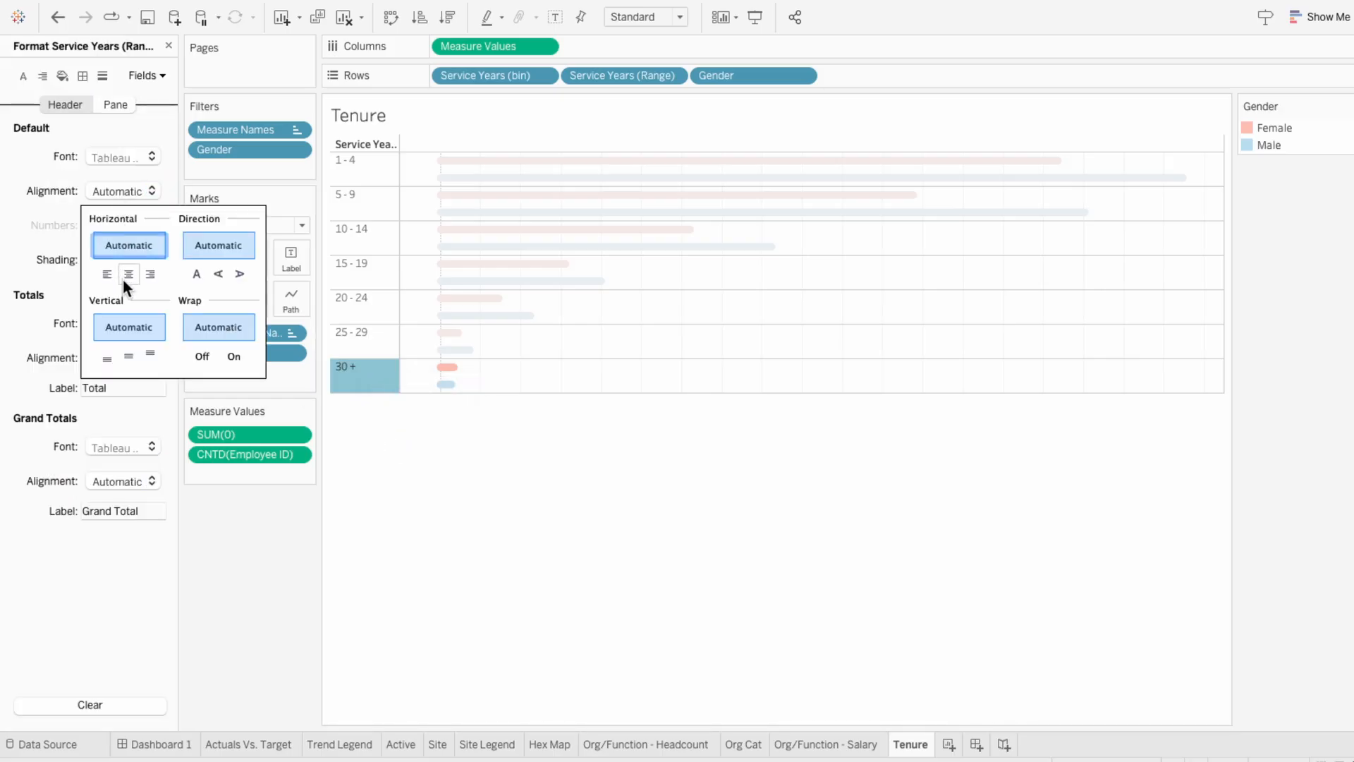
click(130, 354)
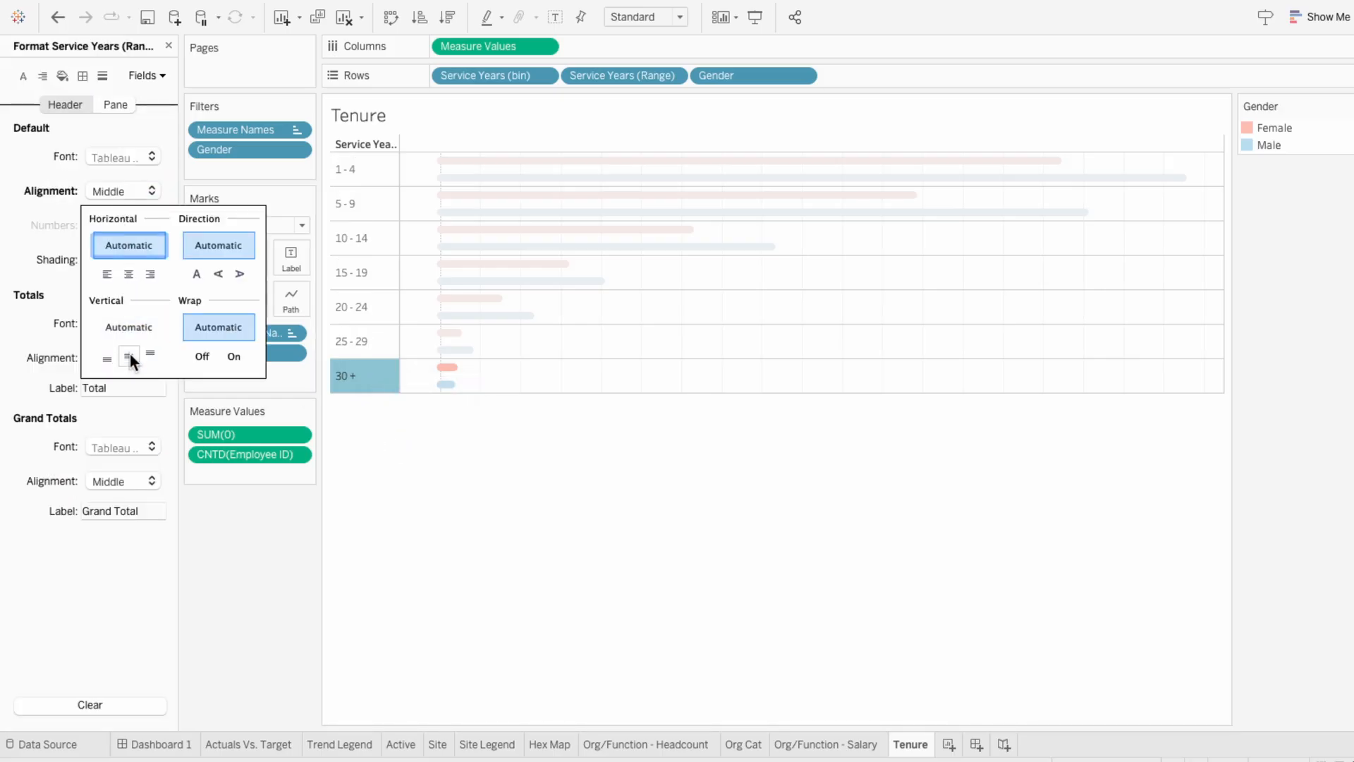
click(49, 226)
Step: Set the Service Years (Range) header font to a darker grey
click(152, 156)
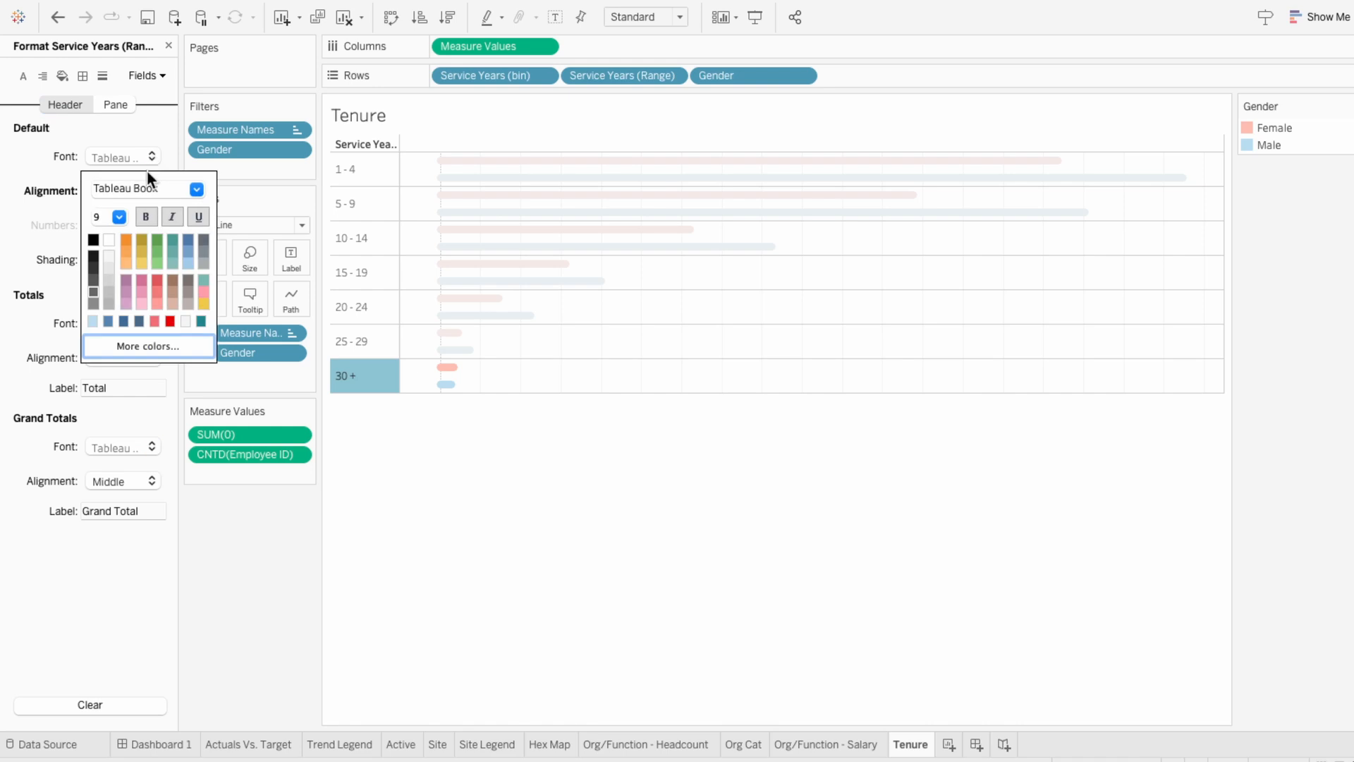
click(94, 268)
click(36, 214)
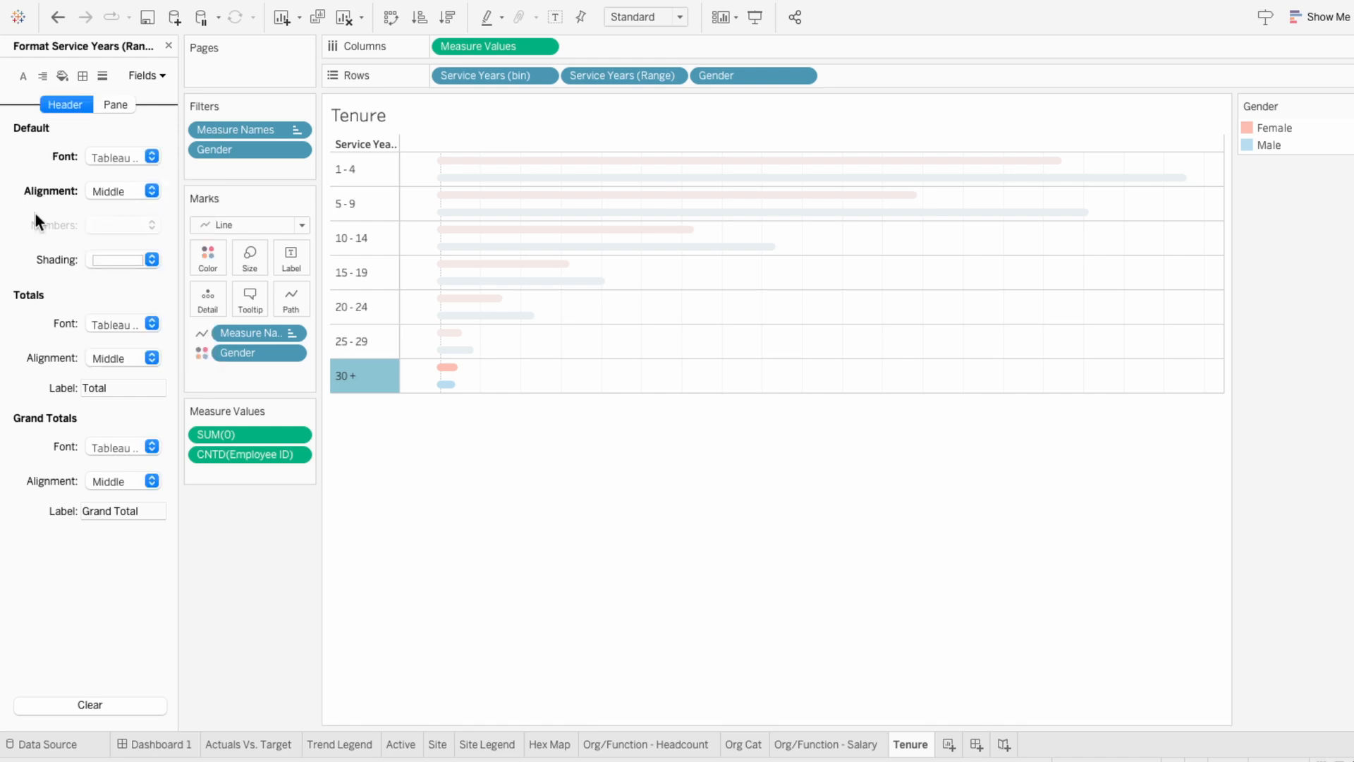
Step: Set the worksheet's background shading to None
click(63, 75)
click(39, 105)
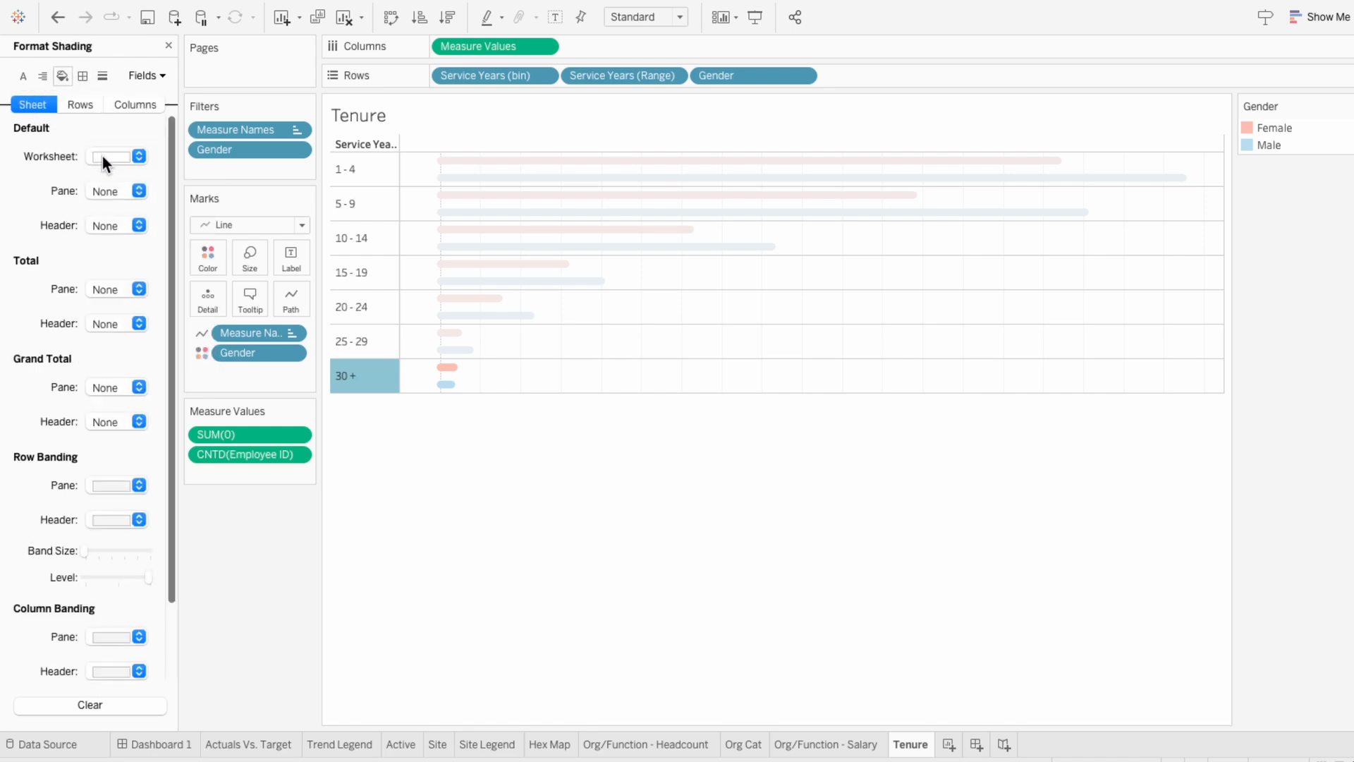
click(102, 156)
click(116, 186)
Step: Set the sheet's row and column divider borders to None for both panes and headers
click(80, 76)
click(104, 484)
click(109, 514)
click(100, 613)
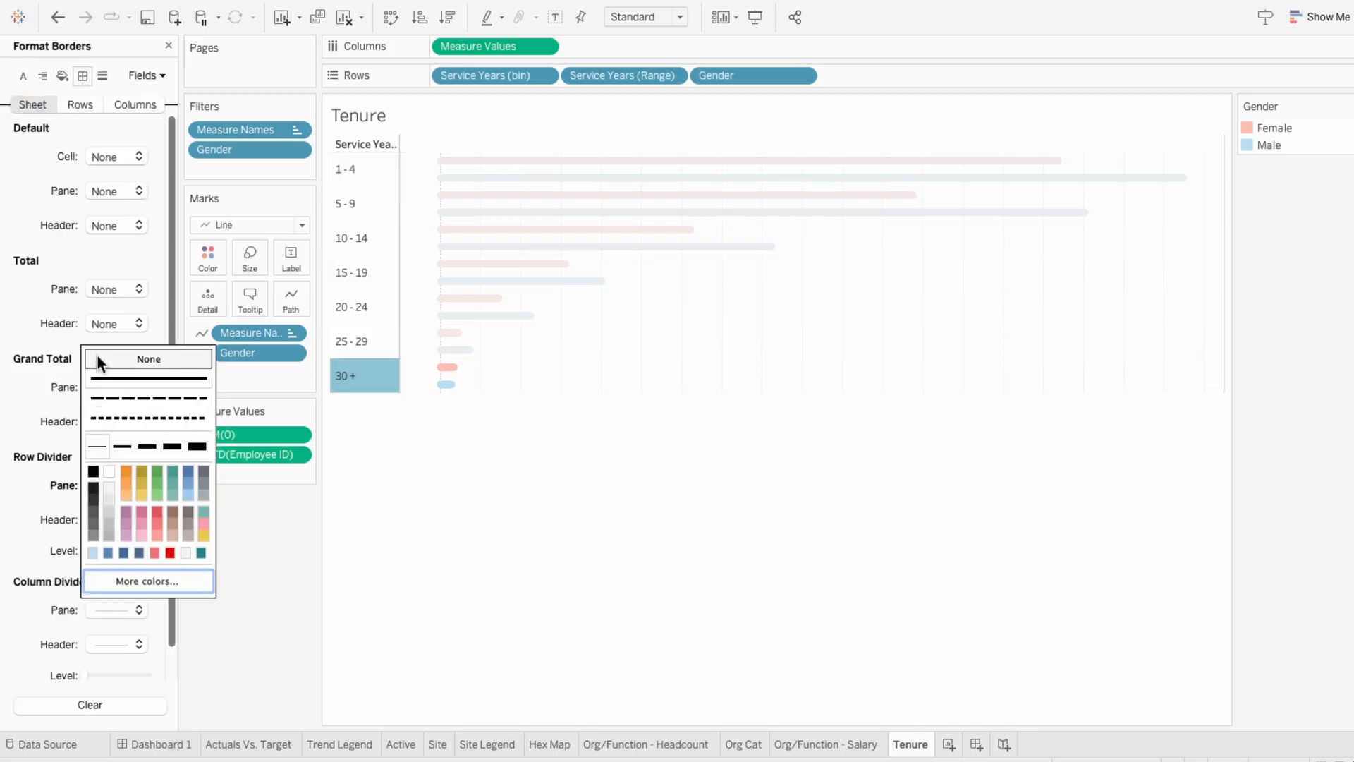
click(97, 361)
click(343, 373)
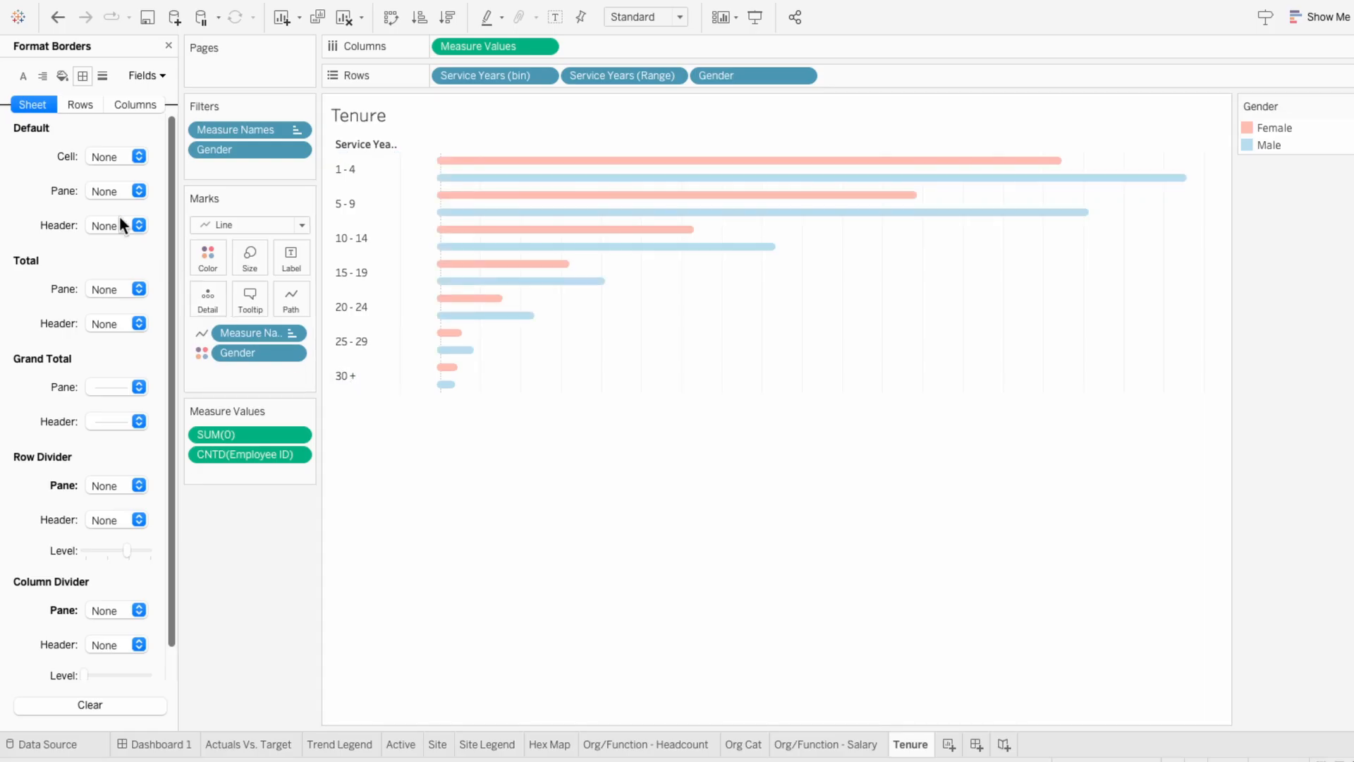
Step: Set the sheet's zero lines and the column grid lines to None, and close the formatting options
click(101, 76)
click(116, 191)
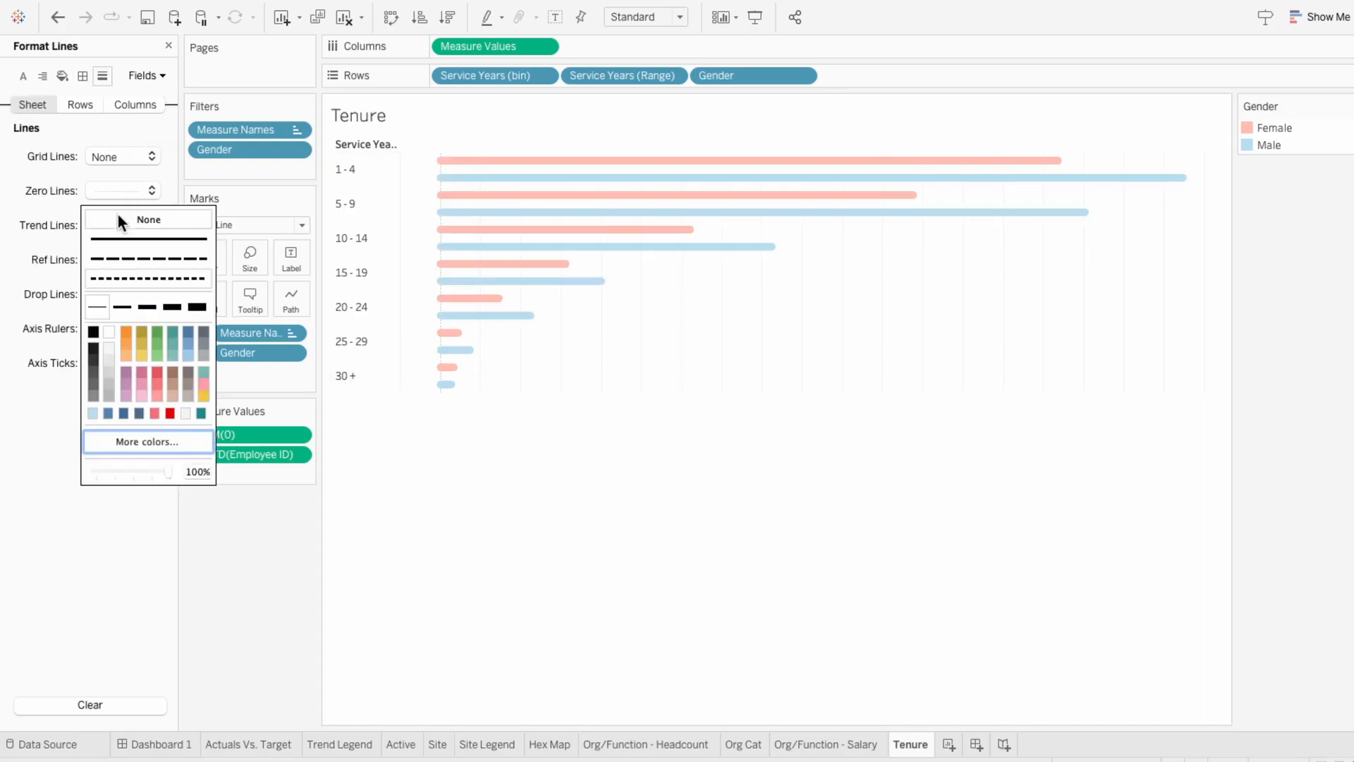
click(117, 219)
click(122, 106)
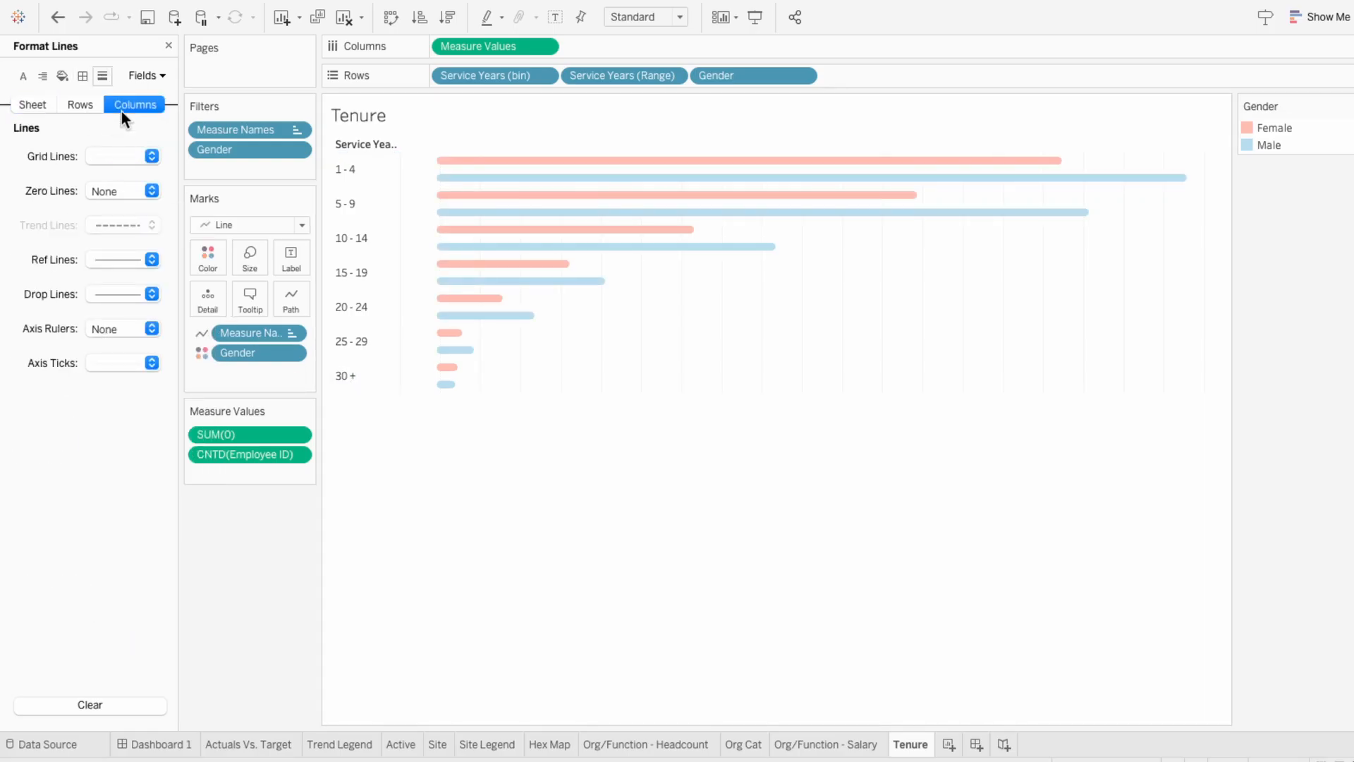
click(120, 156)
click(148, 185)
click(168, 46)
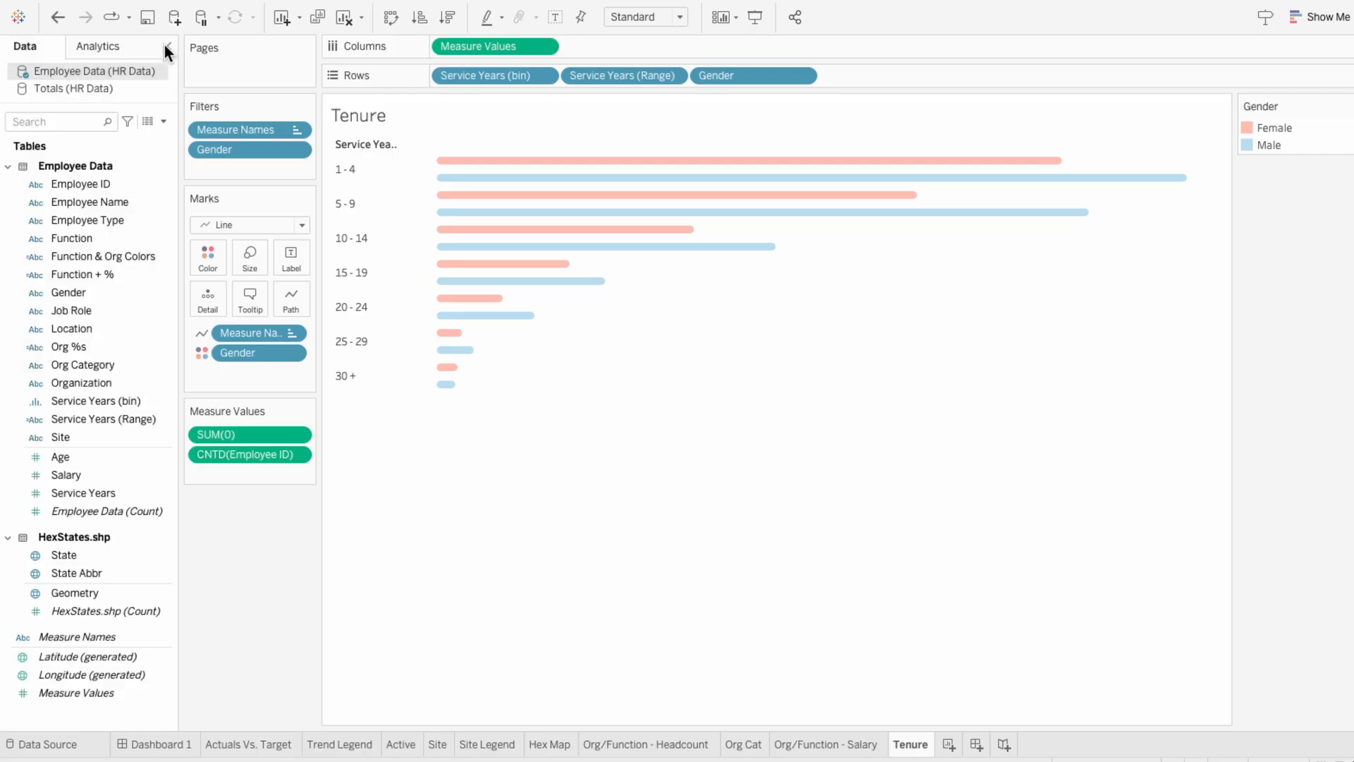
Step: Hide the row field label above the service-year ranges and narrow the range label column
right_click(363, 142)
click(404, 297)
drag(398, 299, 374, 299)
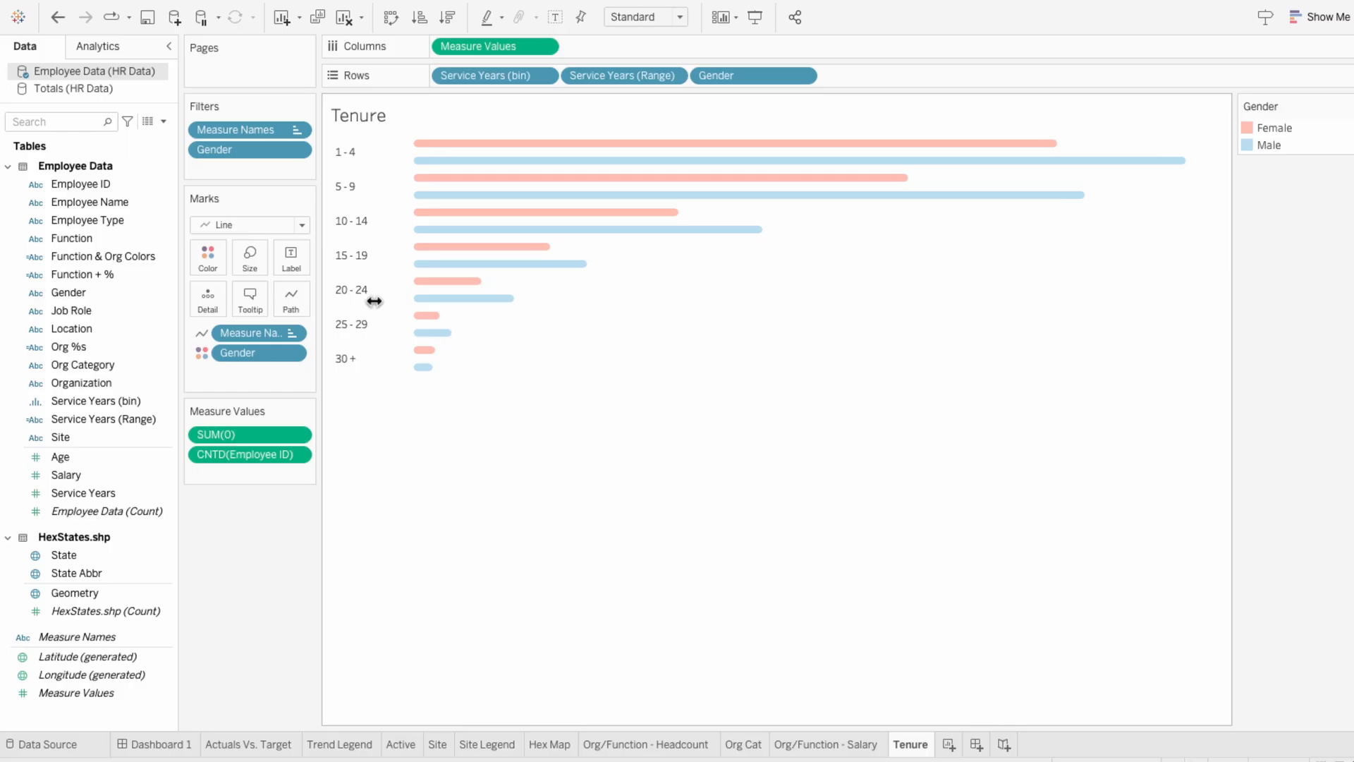
Step: Set the opacity of the tenure bars to 71%
click(203, 257)
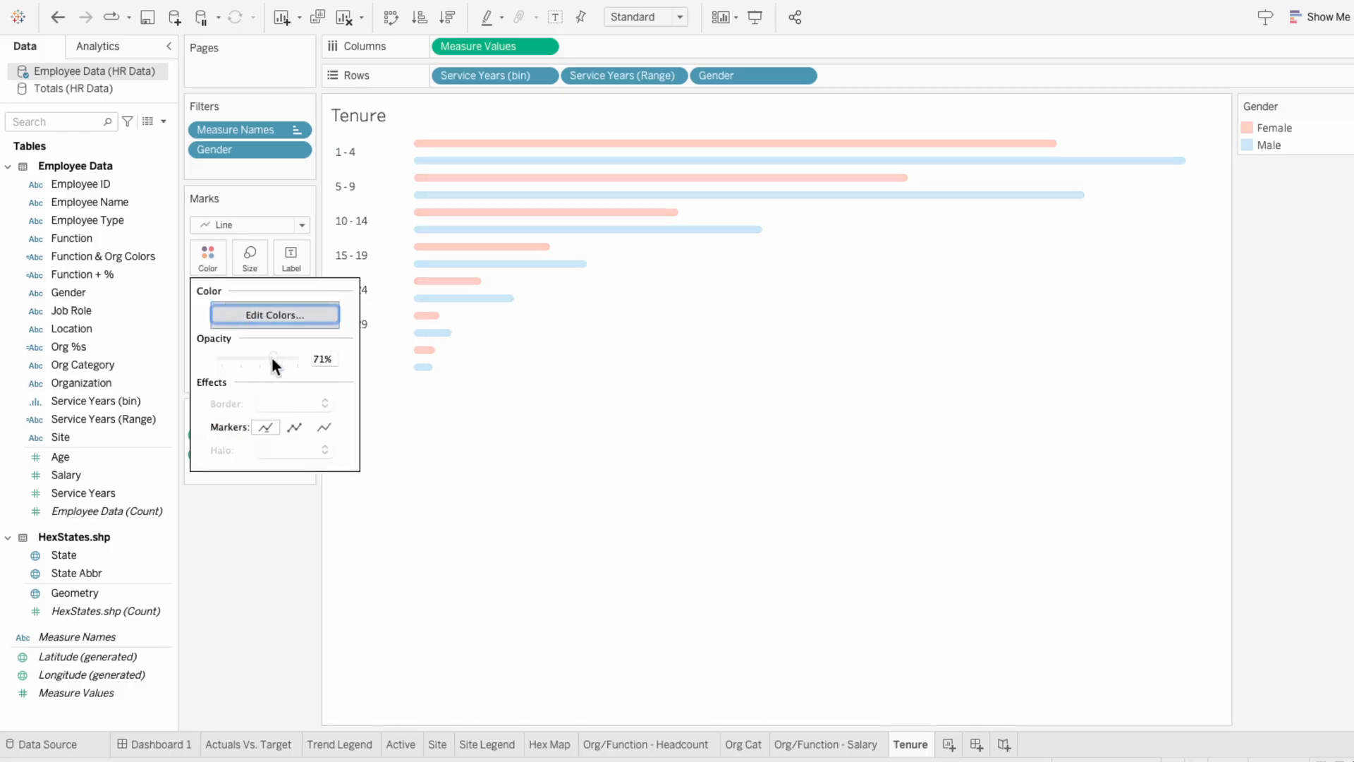
click(518, 450)
Step: Place the Tenure sheet in Dashboard 1's Demographics section, hide its title and fit it to Entire View
click(177, 746)
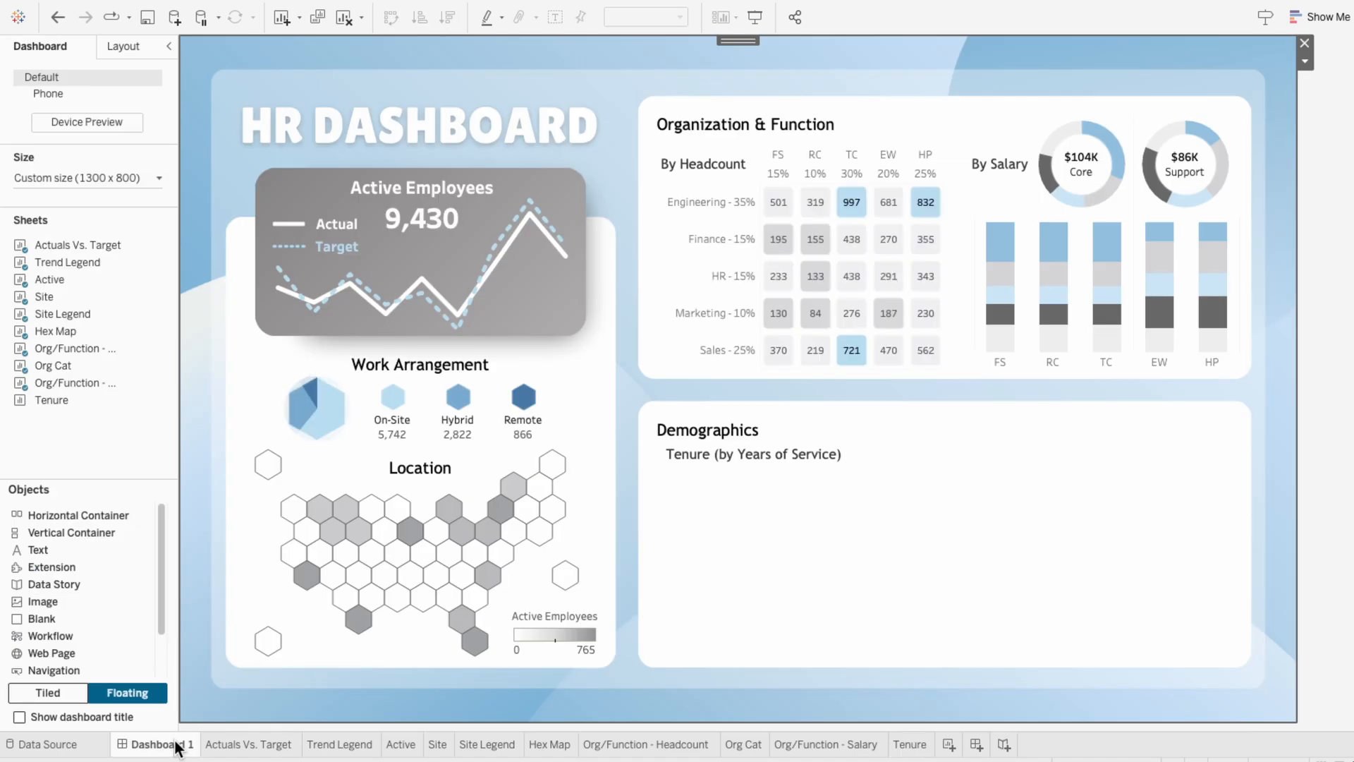
mouse_move(40, 409)
drag(40, 409, 646, 442)
right_click(667, 465)
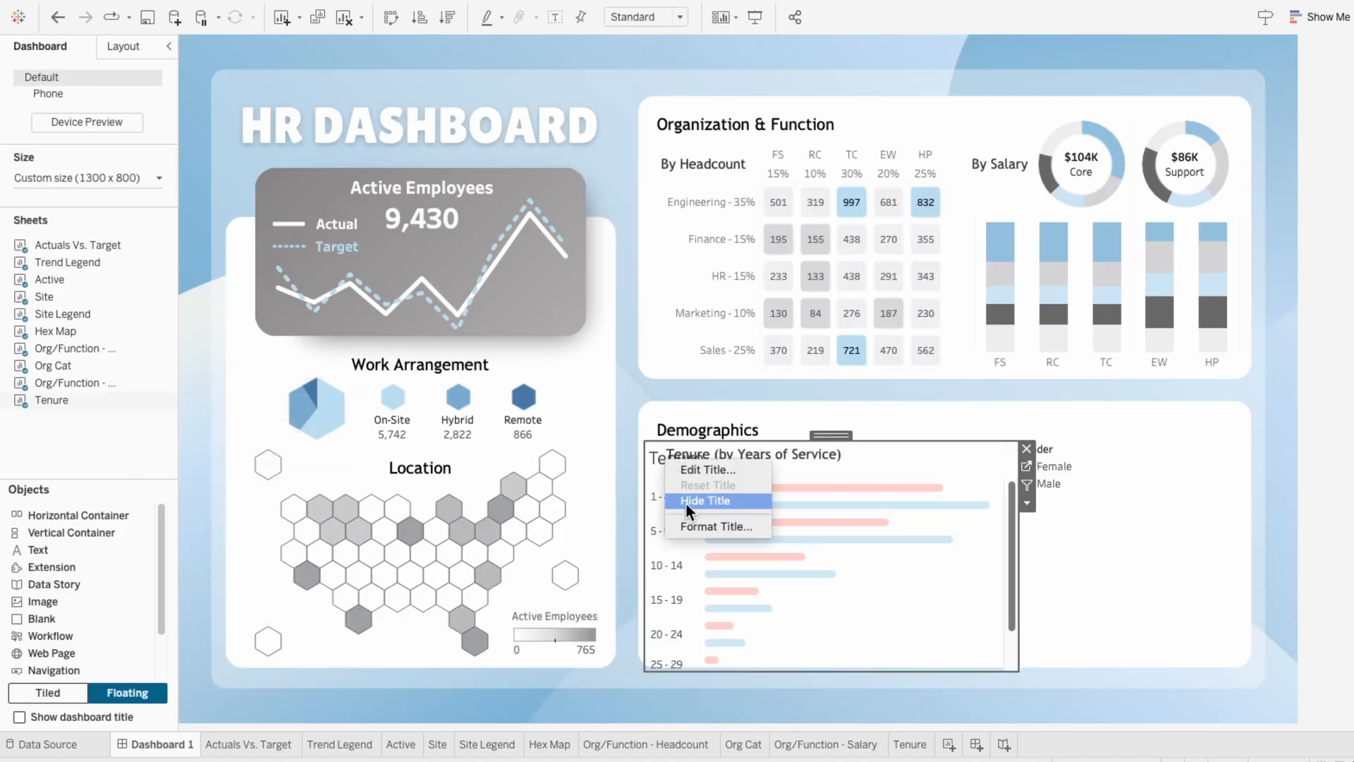
click(685, 502)
click(642, 19)
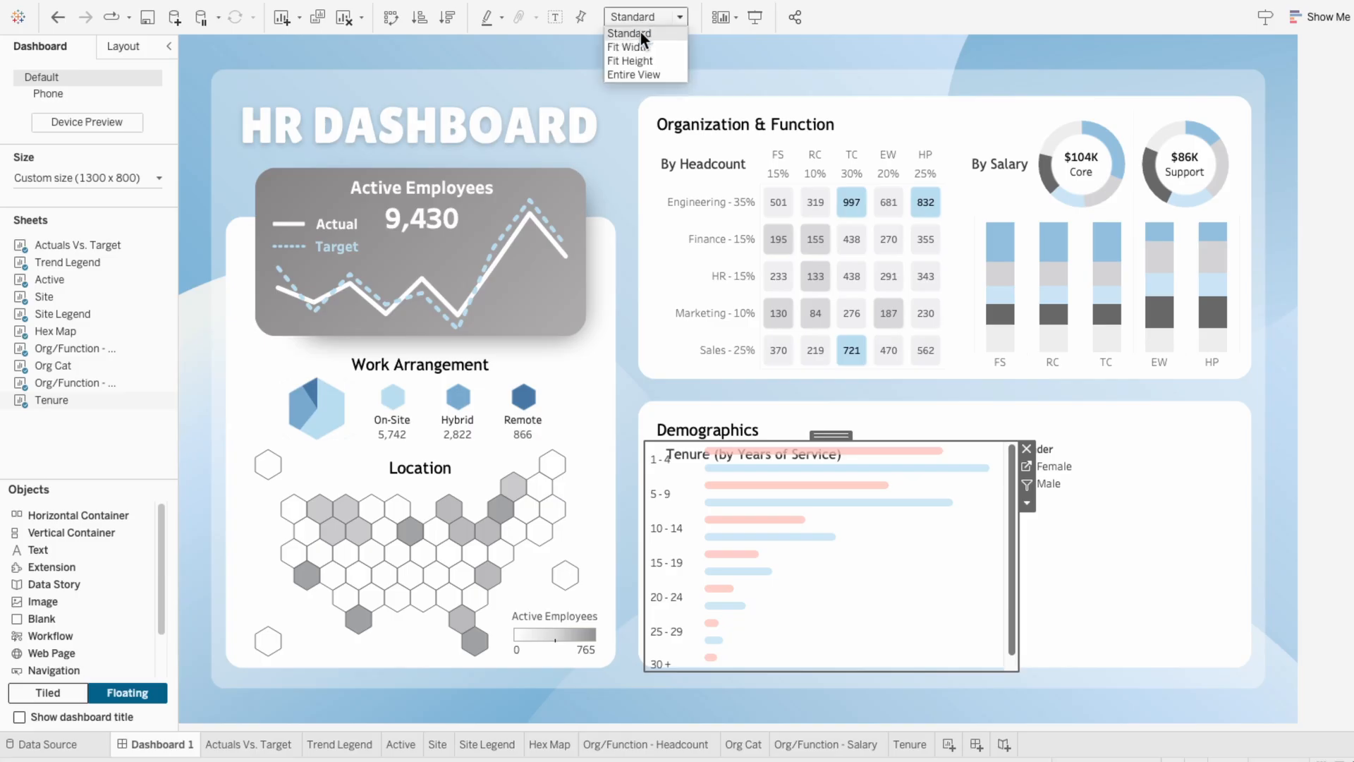
click(646, 71)
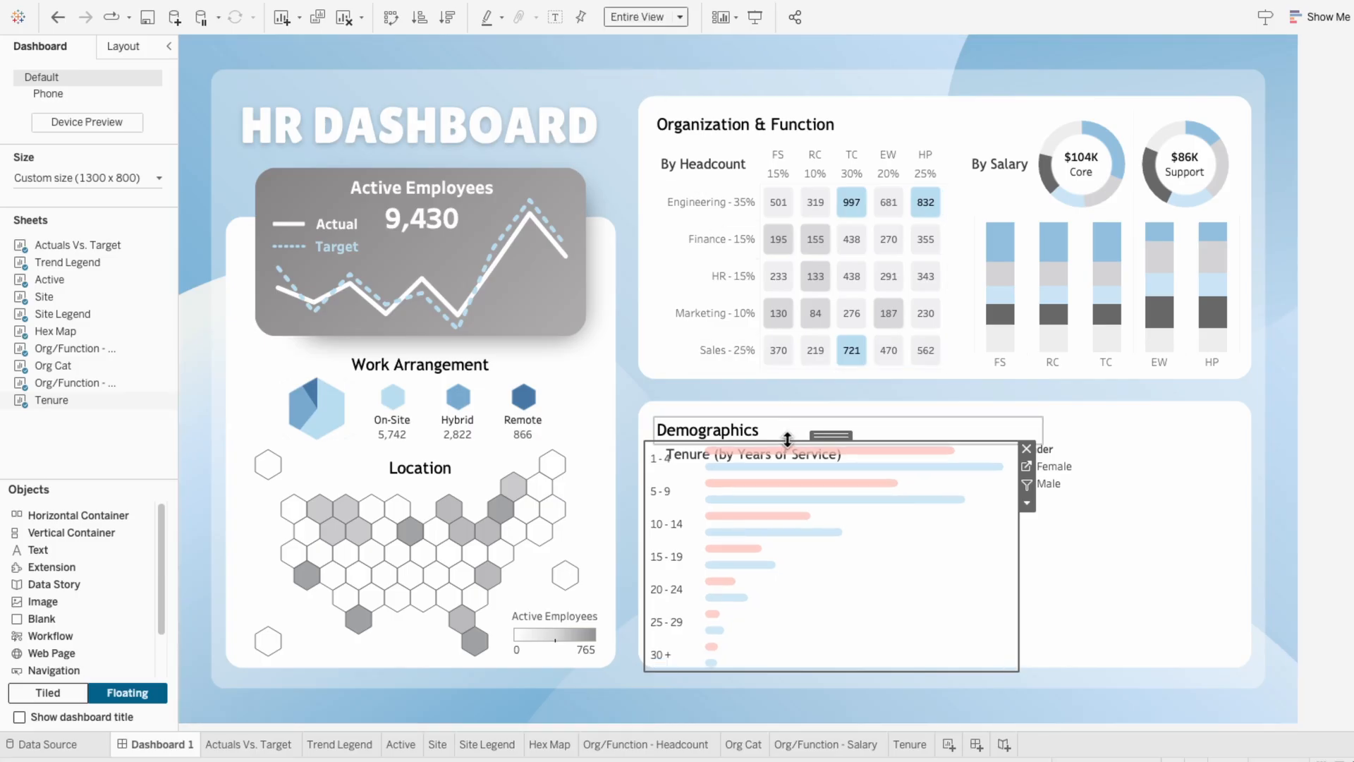
Step: Resize and position the Tenure chart under its "Tenure (by Years of Service)" heading, and remove the Gender legend
drag(1017, 564, 861, 580)
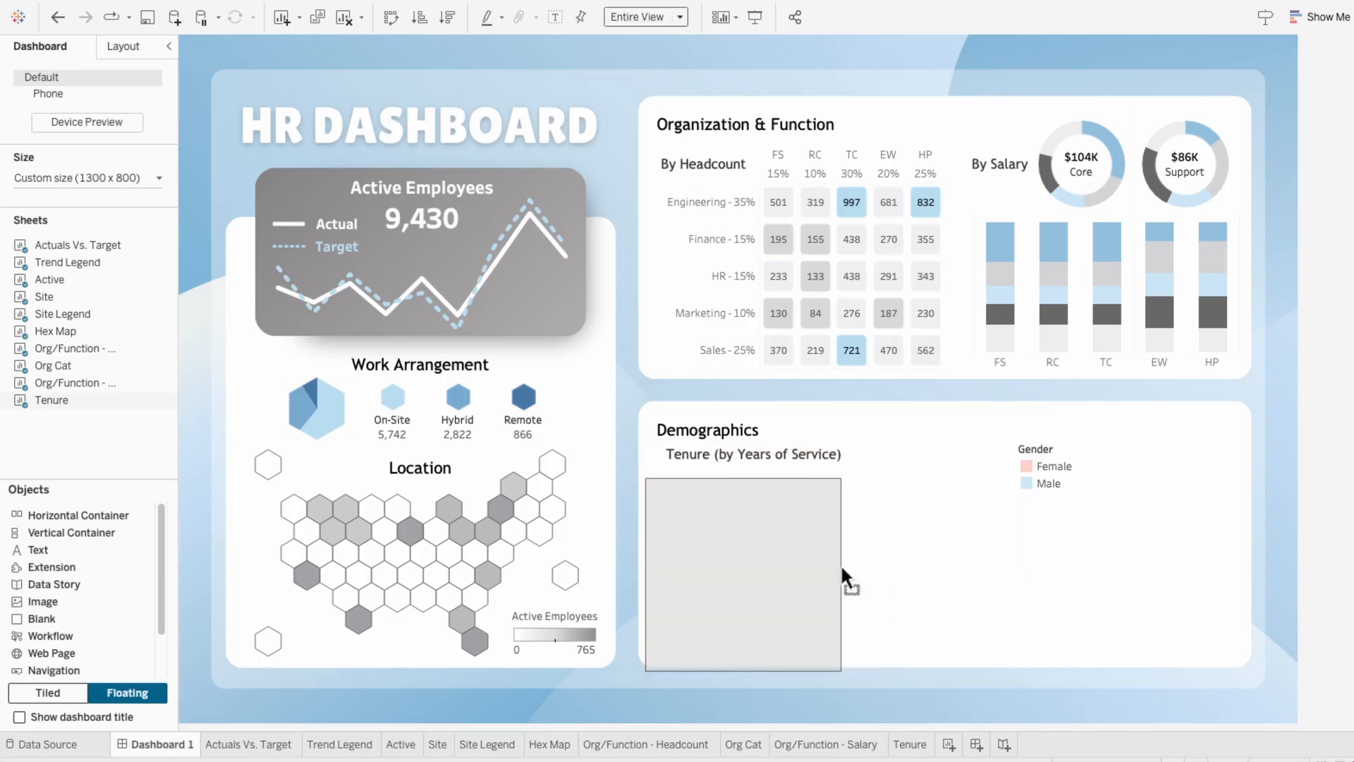
drag(750, 474, 753, 462)
click(1044, 453)
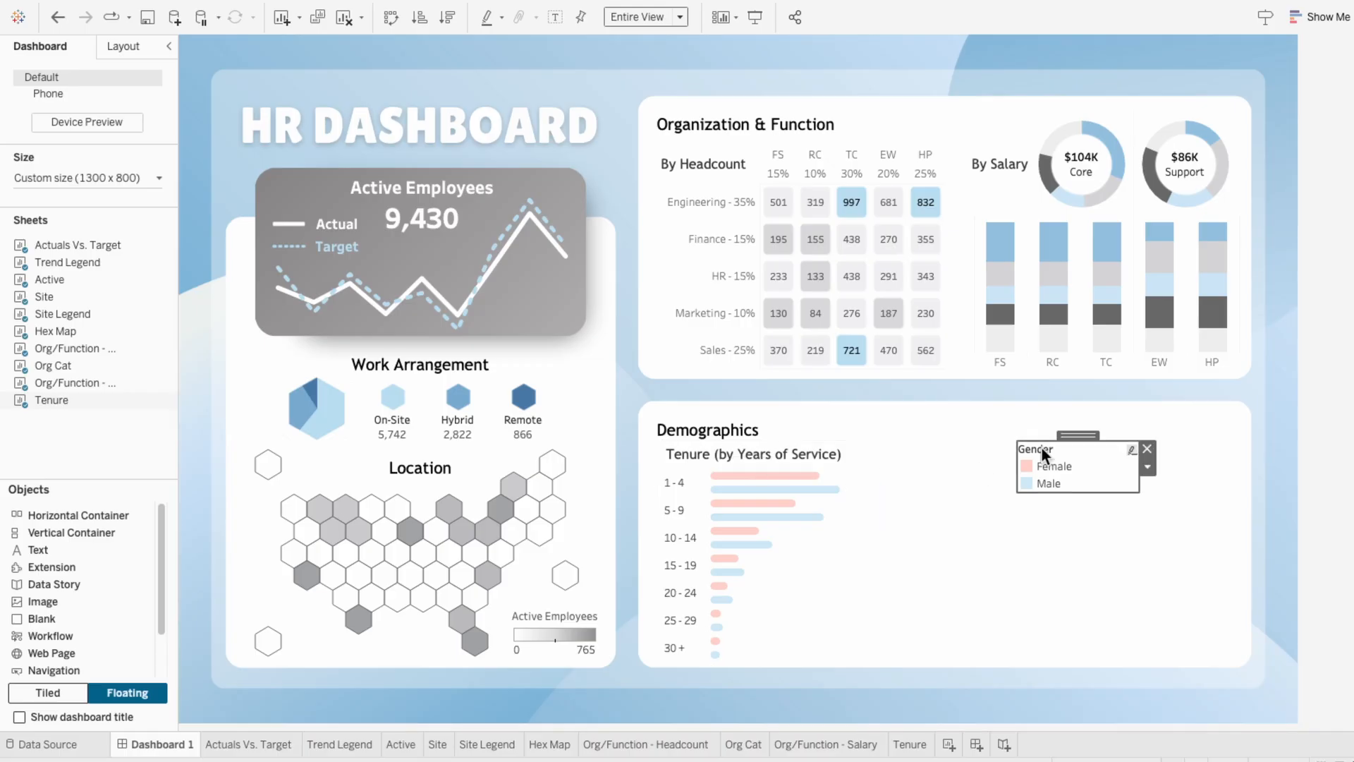
click(1150, 450)
click(793, 636)
click(1306, 580)
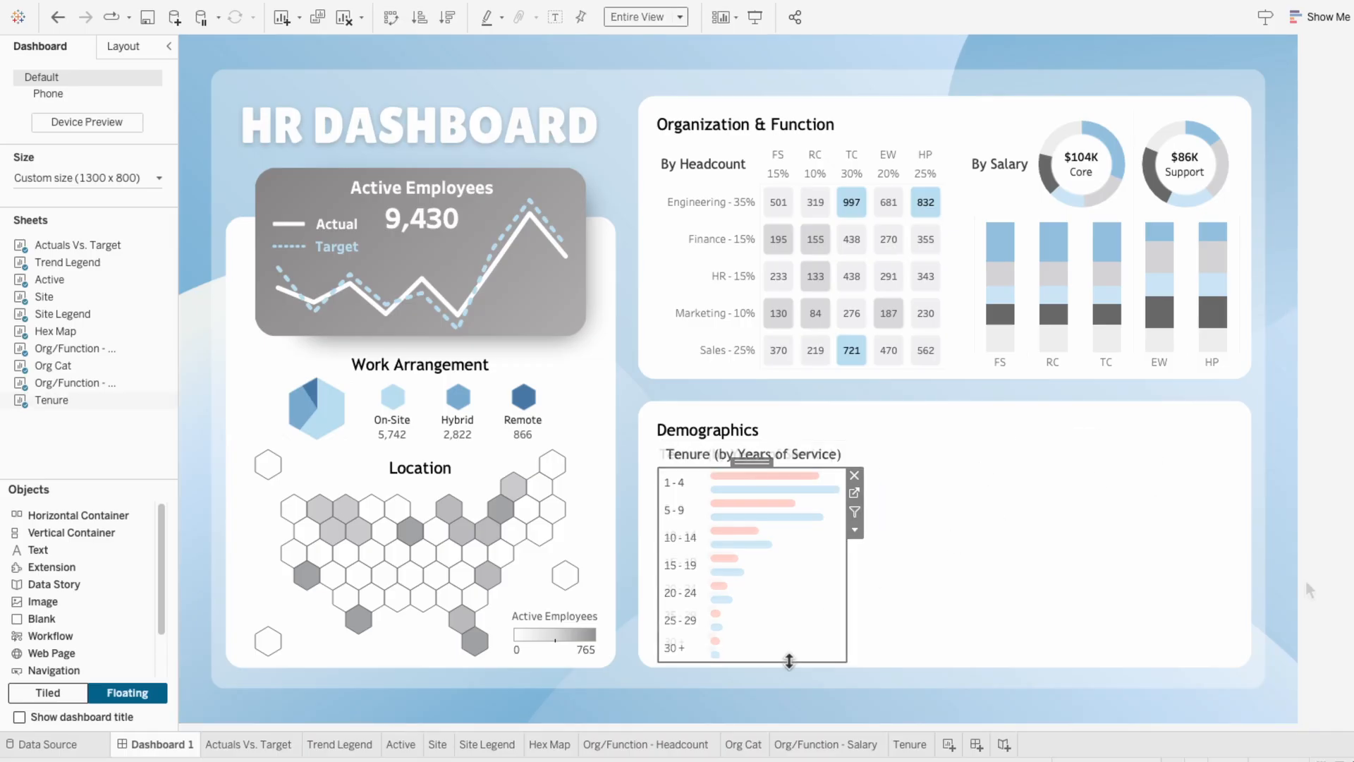
Step: Place a copy of the tenure heading beside the Demographics title and change its text to "Headcount Type & Age"
drag(767, 454, 921, 422)
right_click(921, 422)
click(936, 431)
drag(790, 345, 459, 285)
text(Hea)
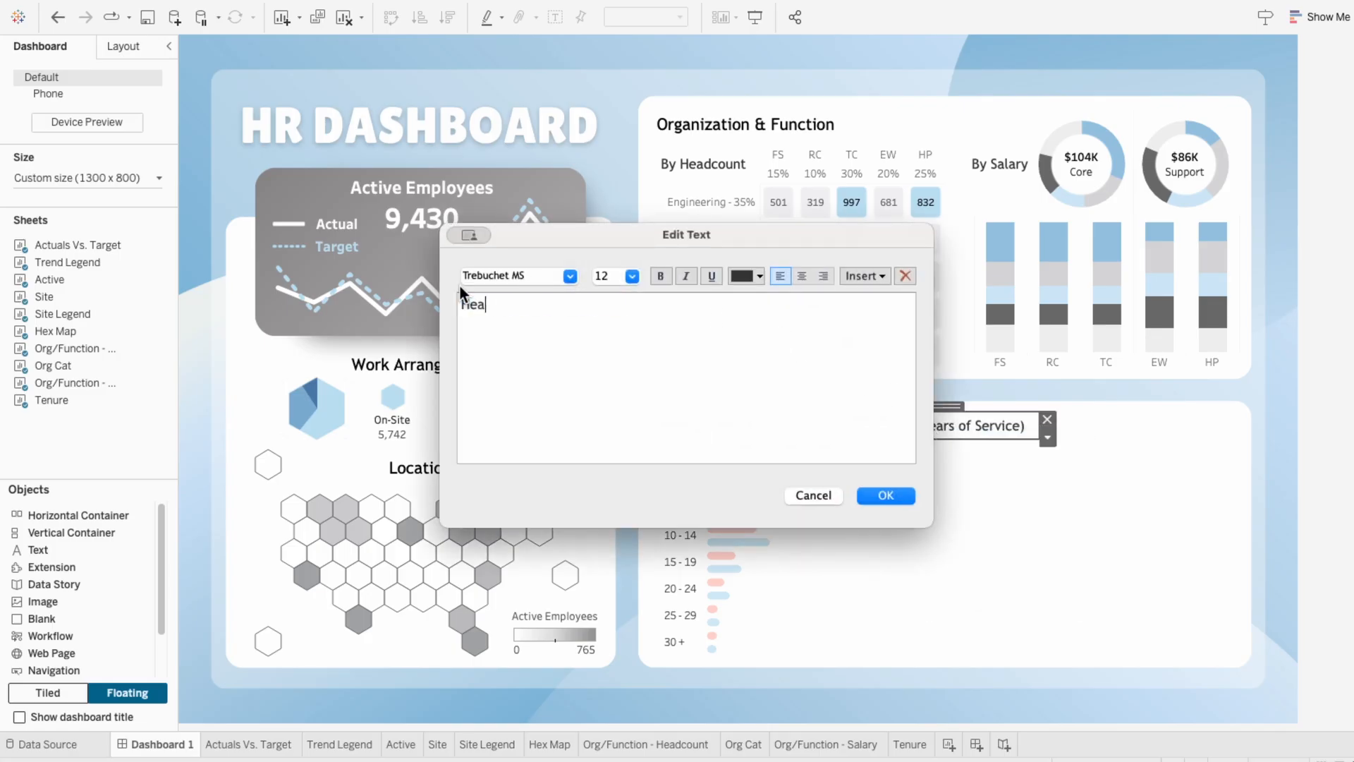
text(dcount Type & Age)
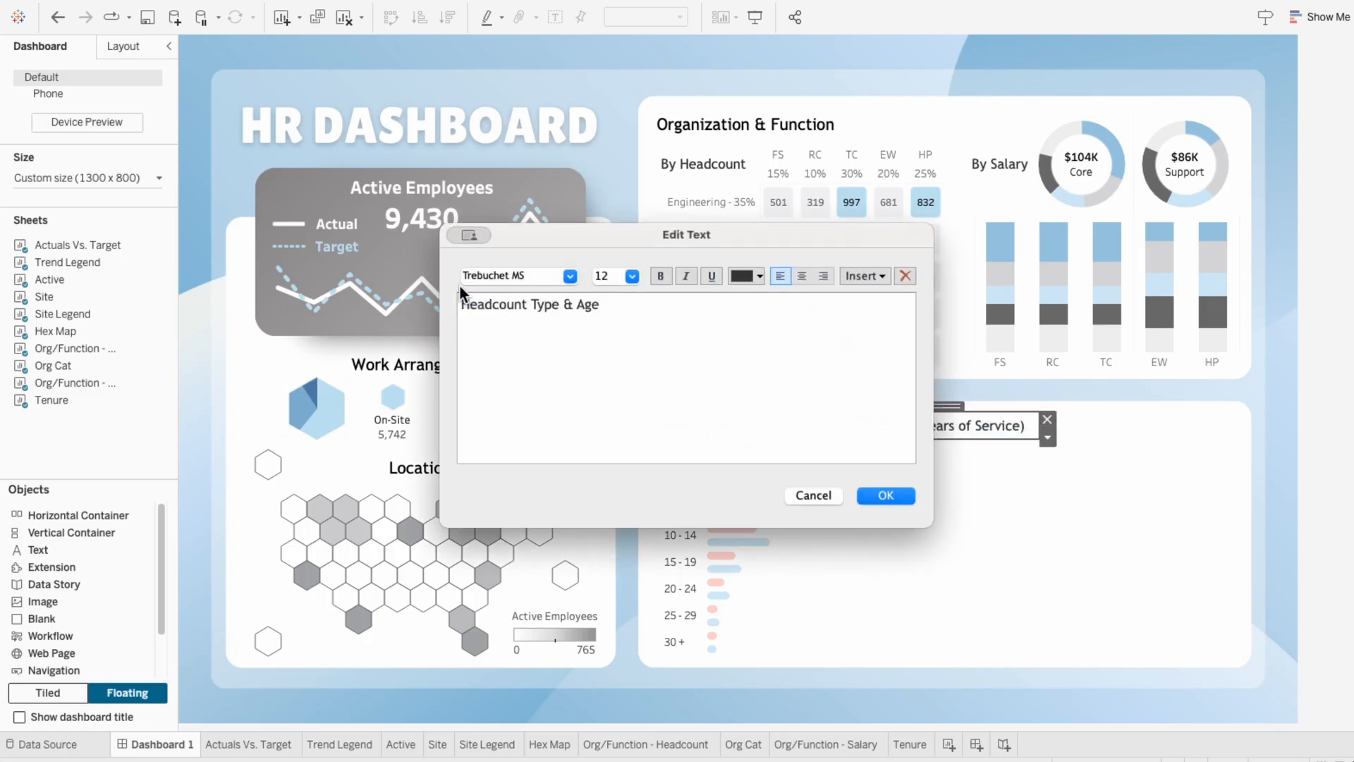
Step: Accept the "Headcount Type & Age" heading text and add a new worksheet named Age
click(859, 496)
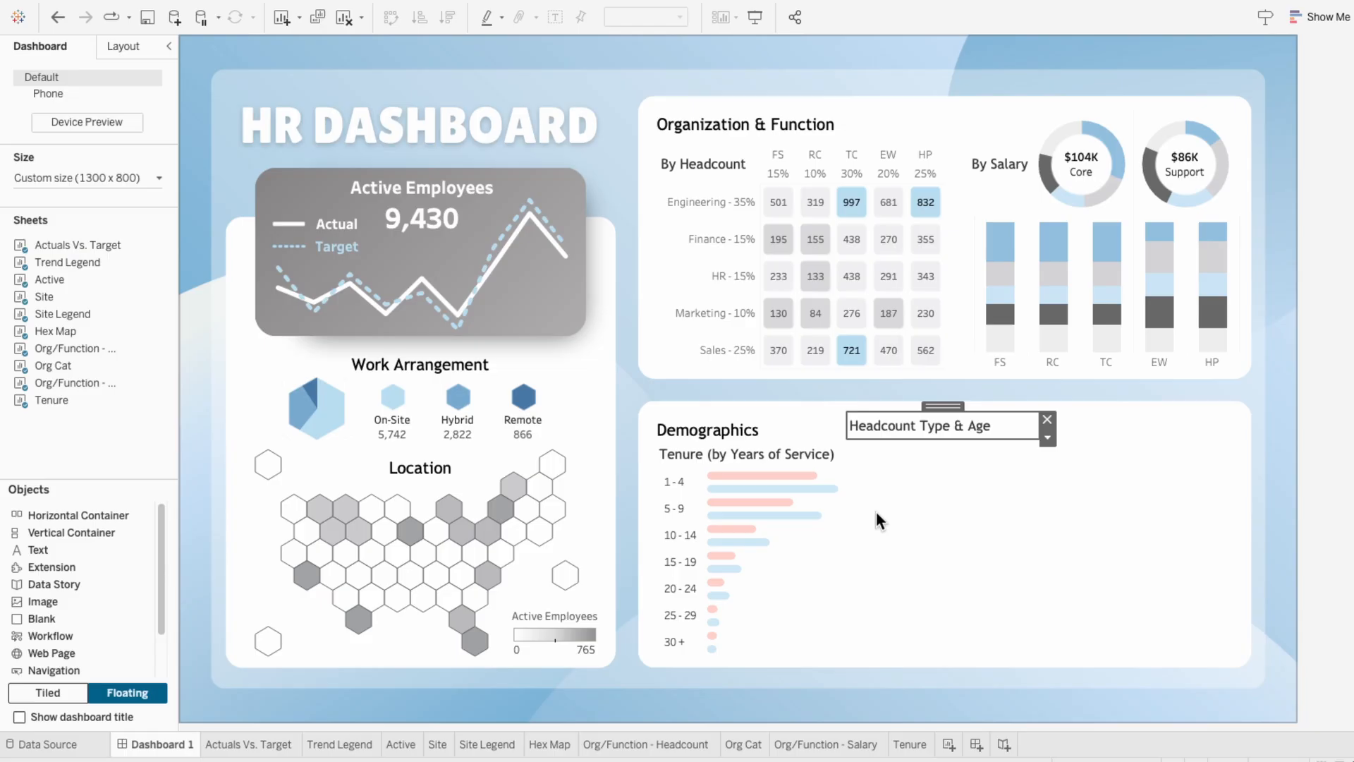
click(950, 745)
double_click(952, 748)
text(Age)
key(Return)
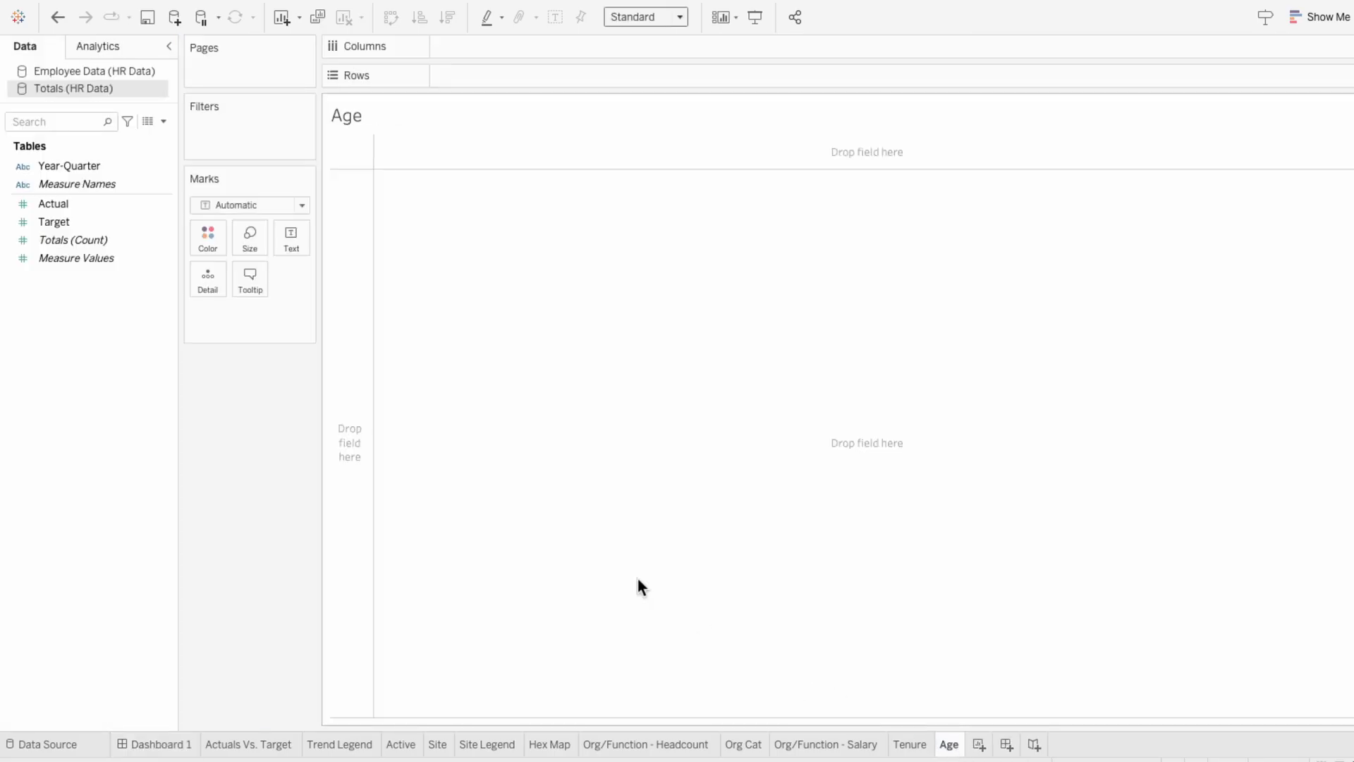
Step: Create a bin field from Age in the Employee Data source with a bin size of 5
click(92, 73)
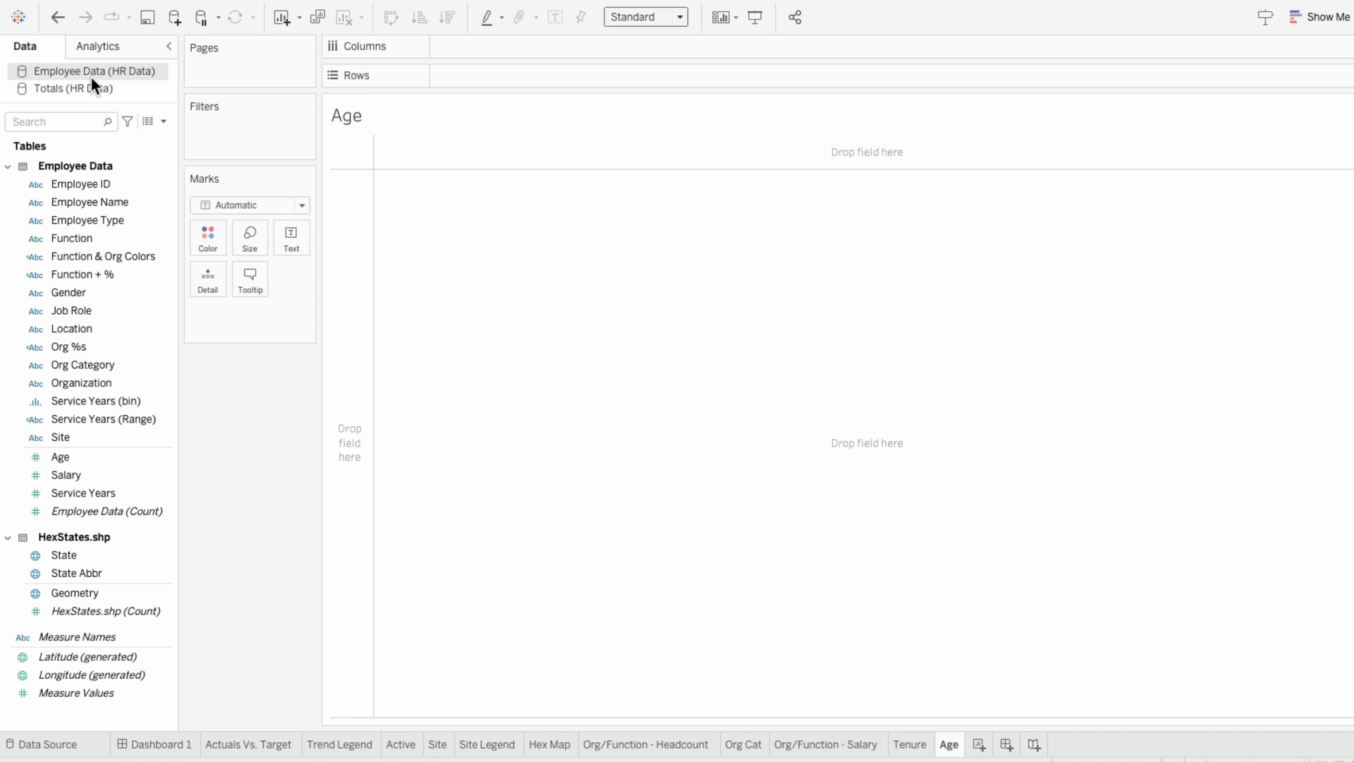
right_click(75, 456)
mouse_move(97, 547)
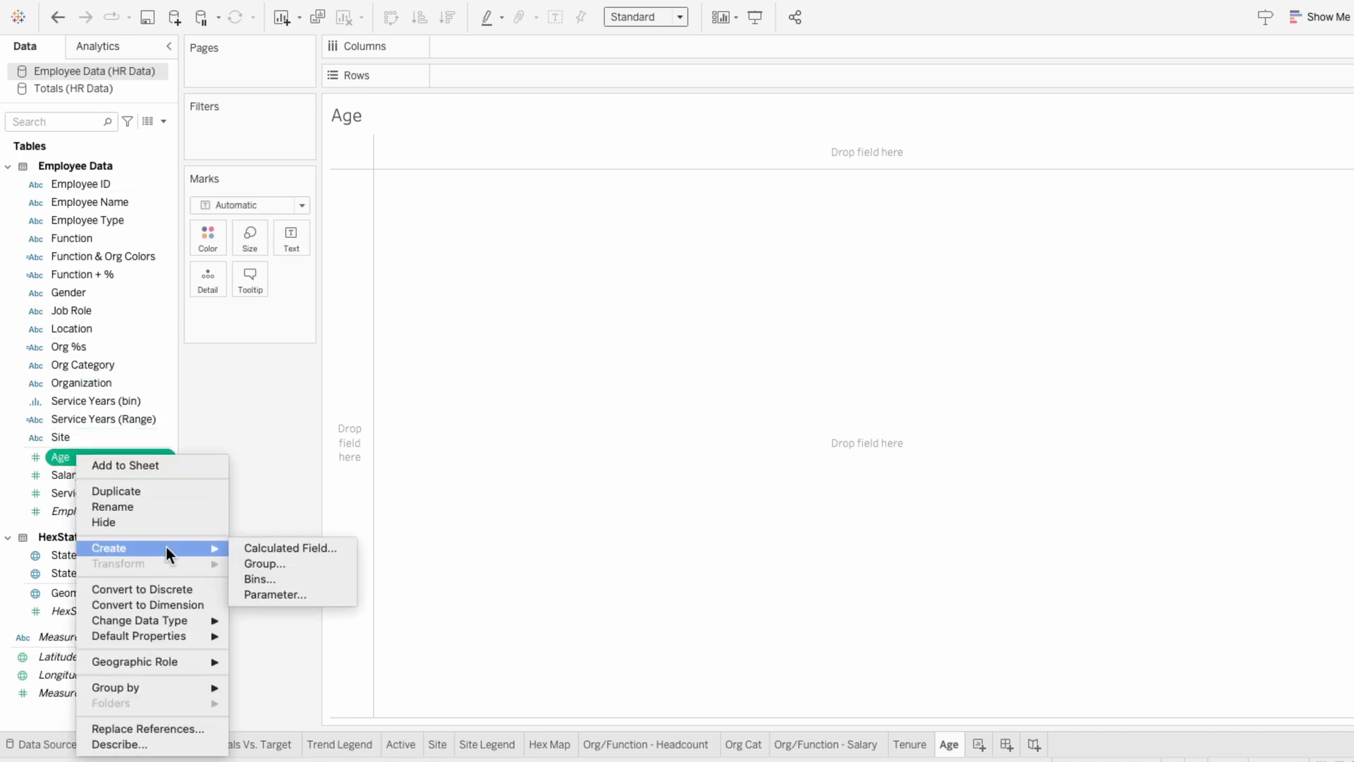
click(282, 579)
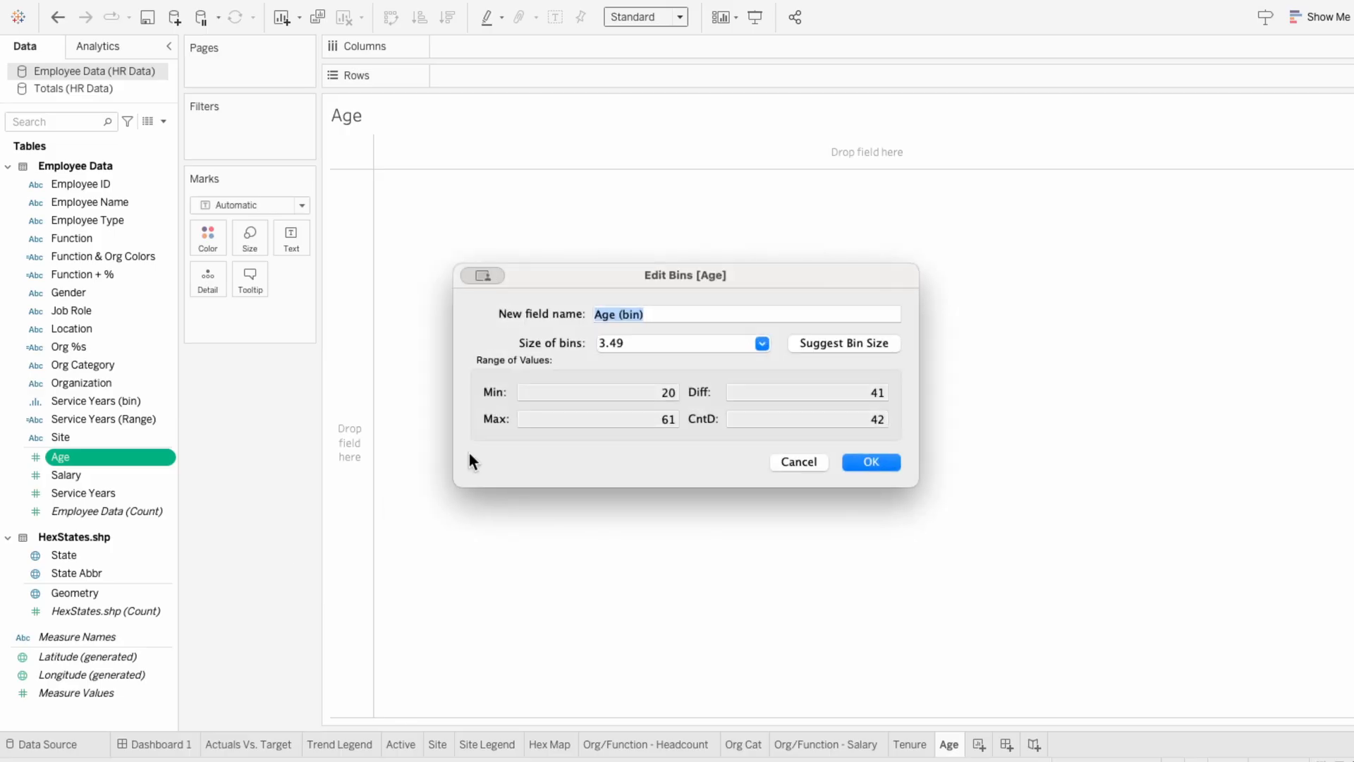
drag(638, 345, 567, 344)
text(5)
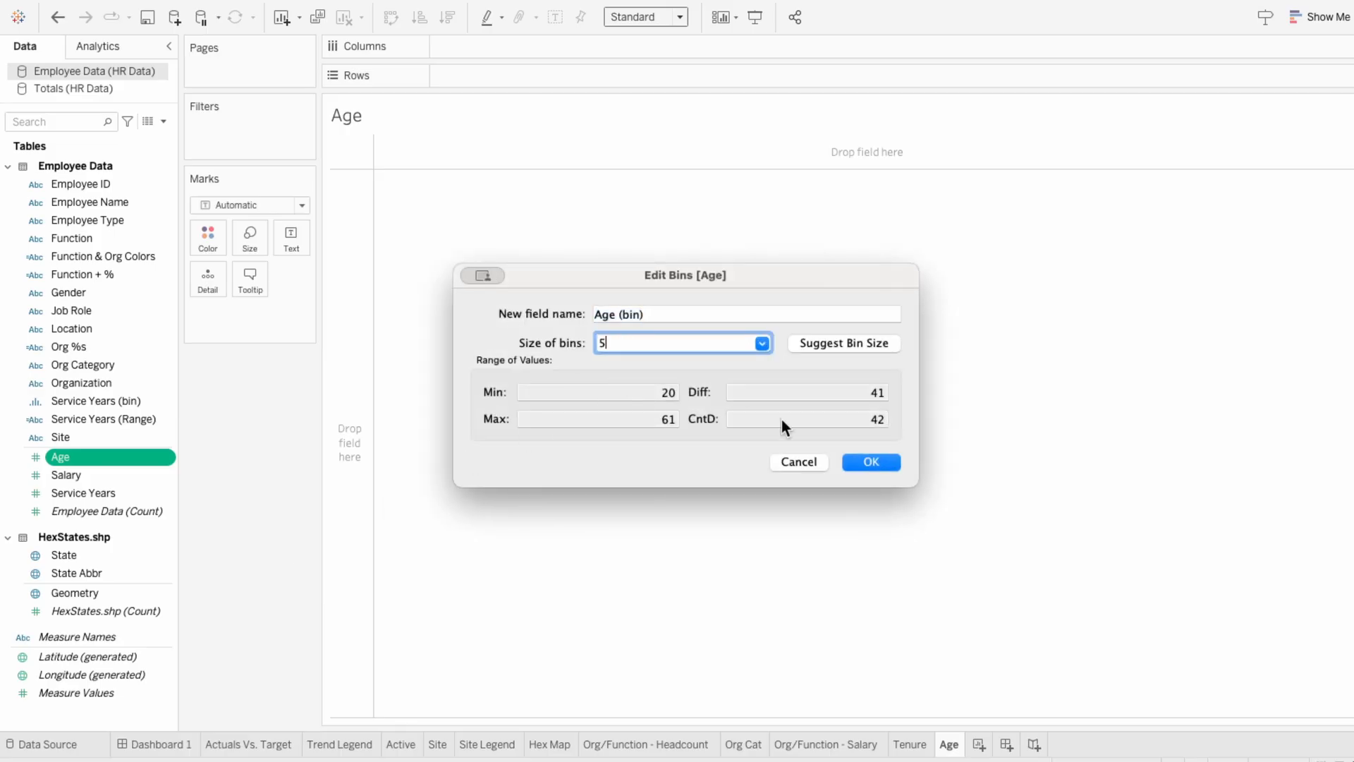
click(859, 463)
Step: Build a bar chart with Age (bin) on Columns and countd([Employee ID]) on Rows
drag(55, 183, 474, 41)
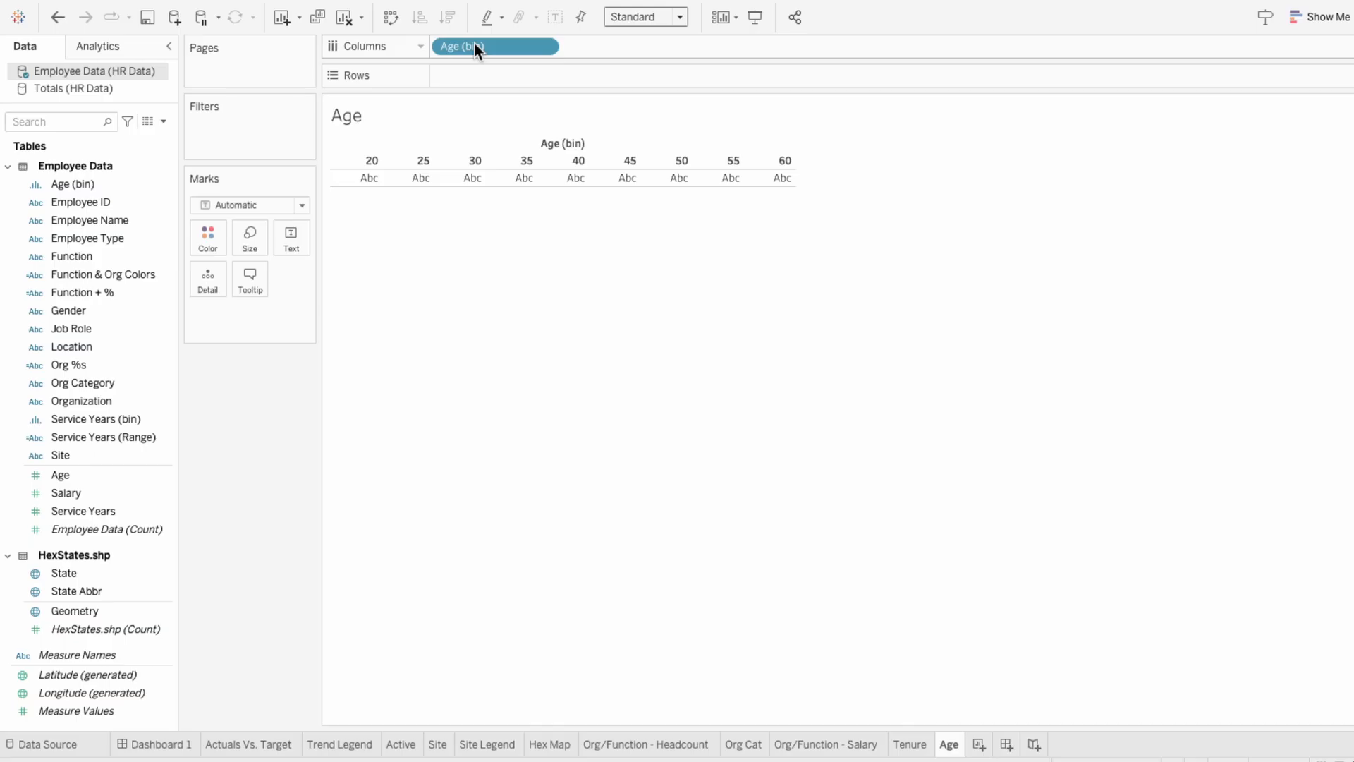
double_click(474, 75)
text(countd(empl)
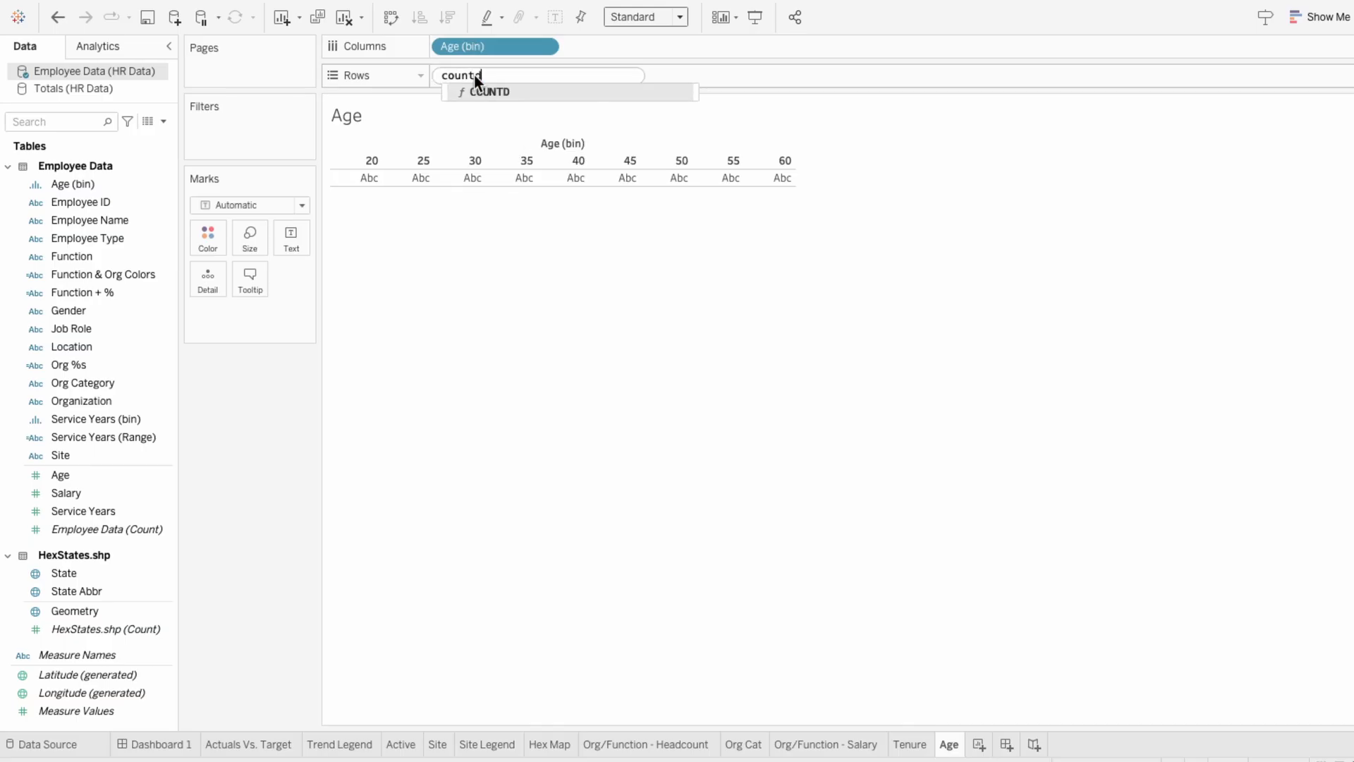
key(Down)
key(Return)
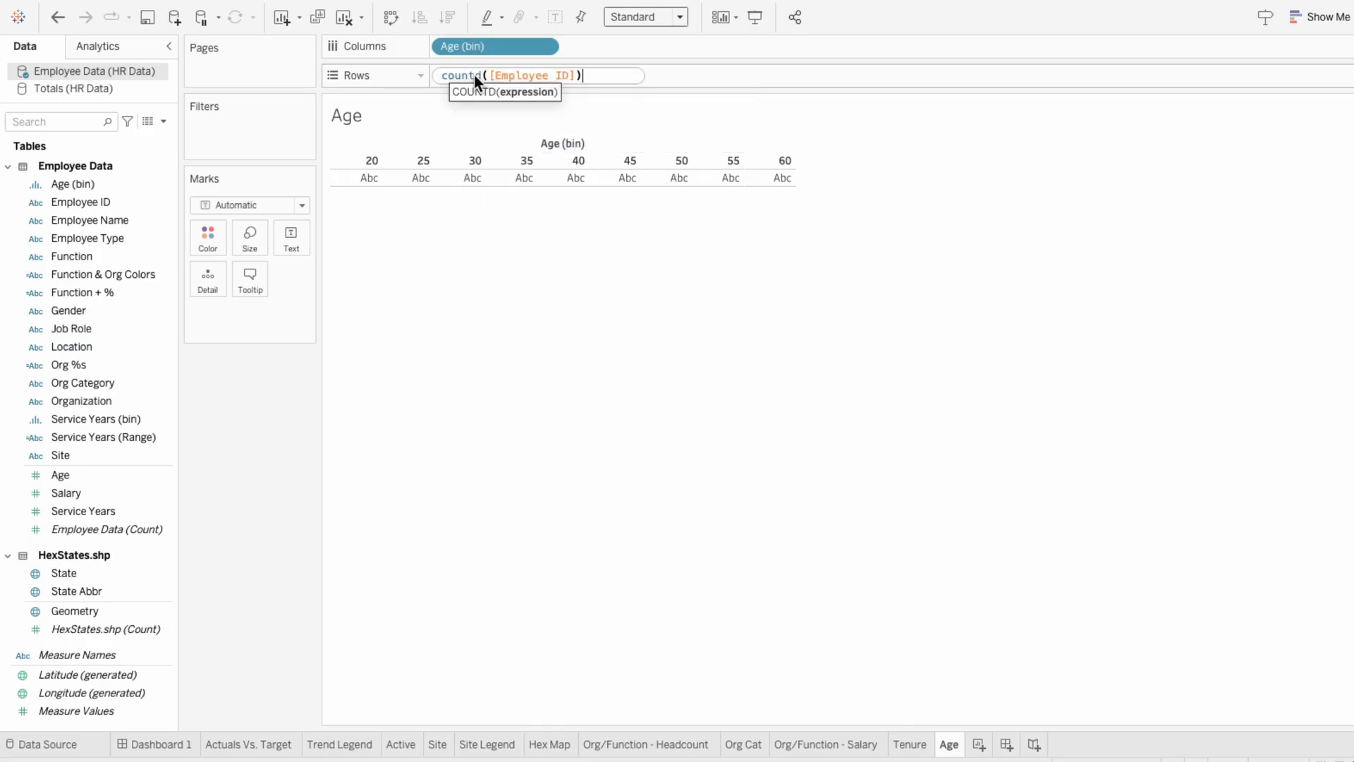
key(Return)
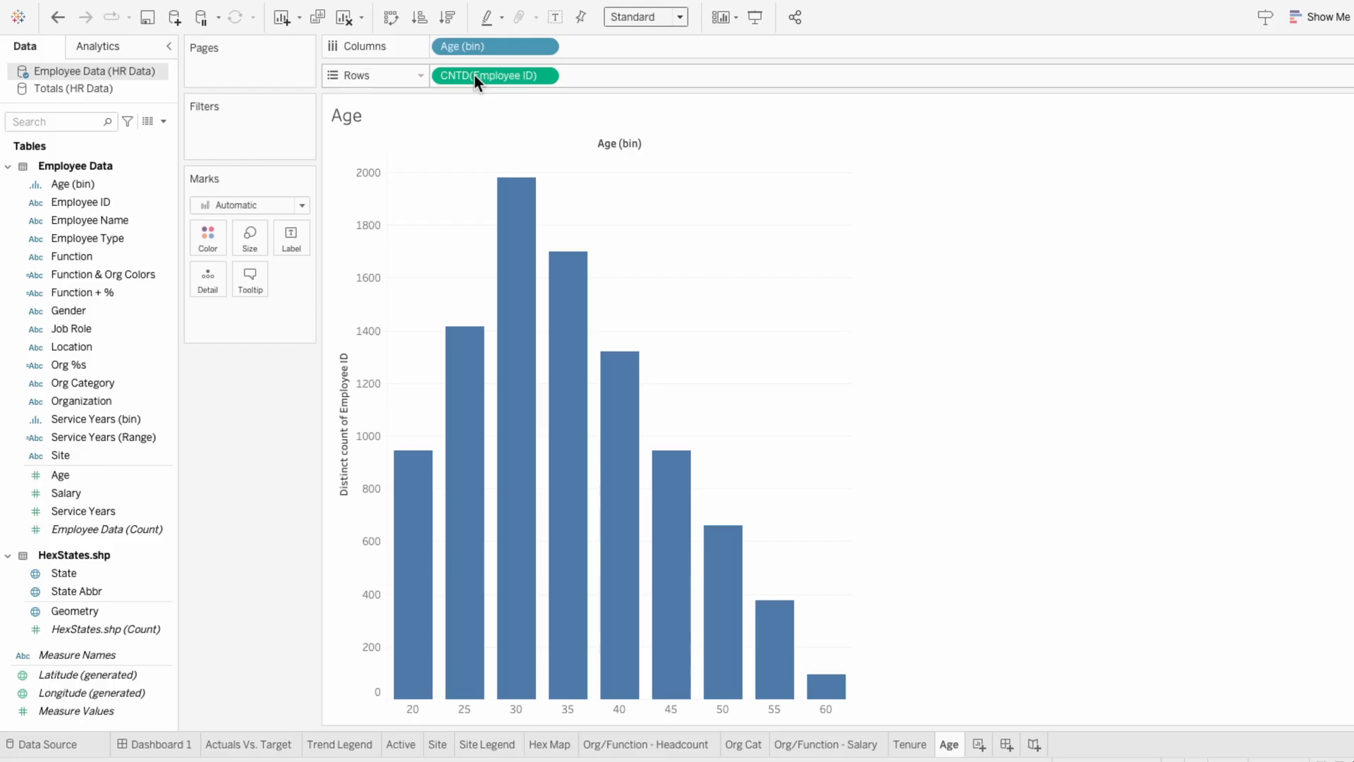
Step: Add Employee Type to the marks and use it to color the bars
drag(126, 237, 248, 319)
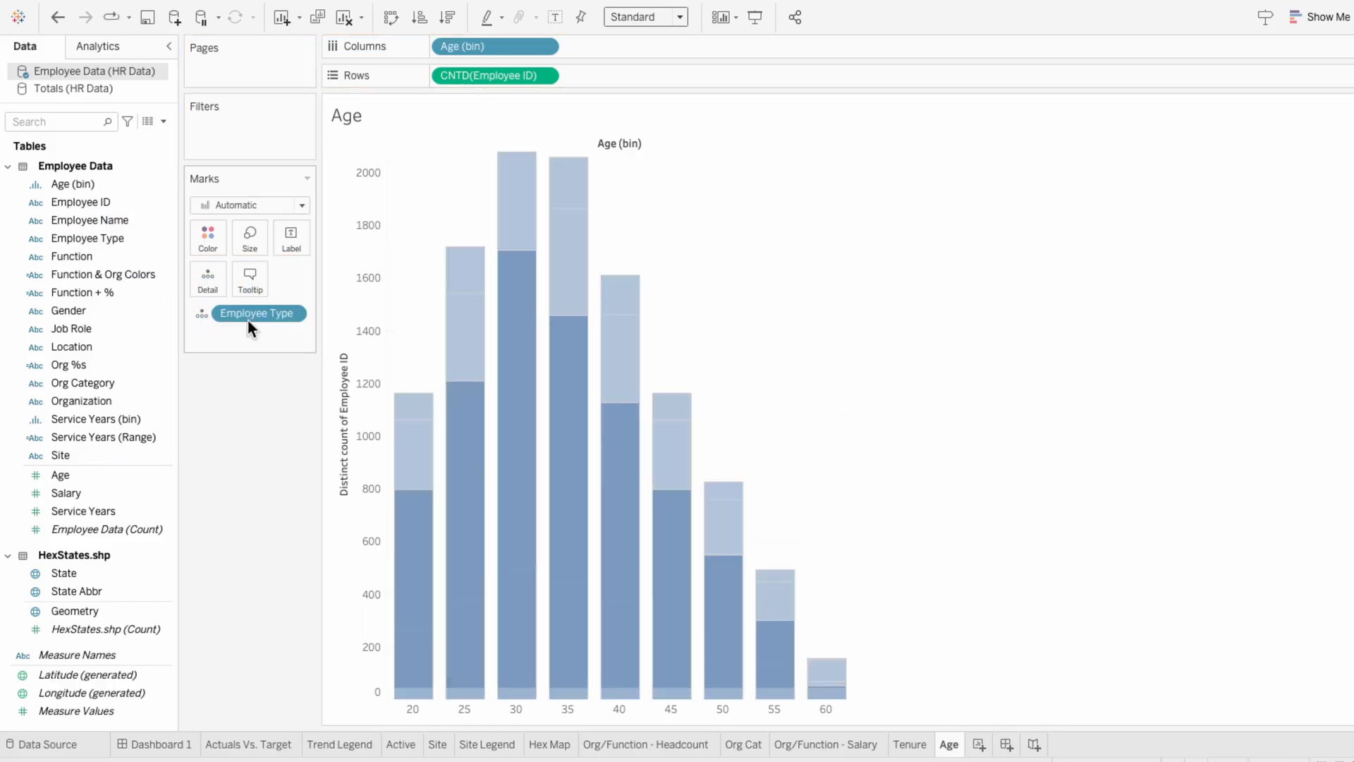
click(193, 315)
click(208, 332)
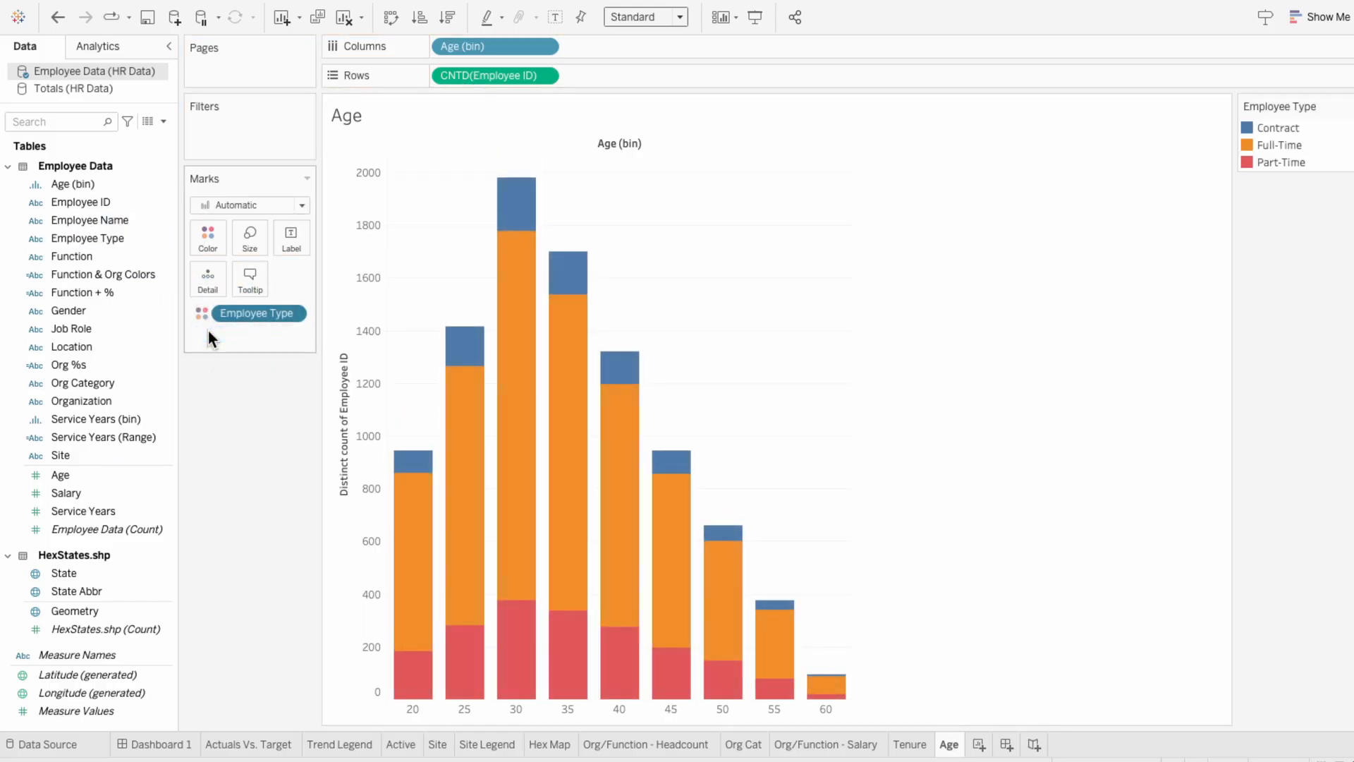
Step: Recolor the Employee Type items: medium blue for Contract, light blue for Full-Time and light gray for Part-Time
click(1346, 106)
click(1331, 124)
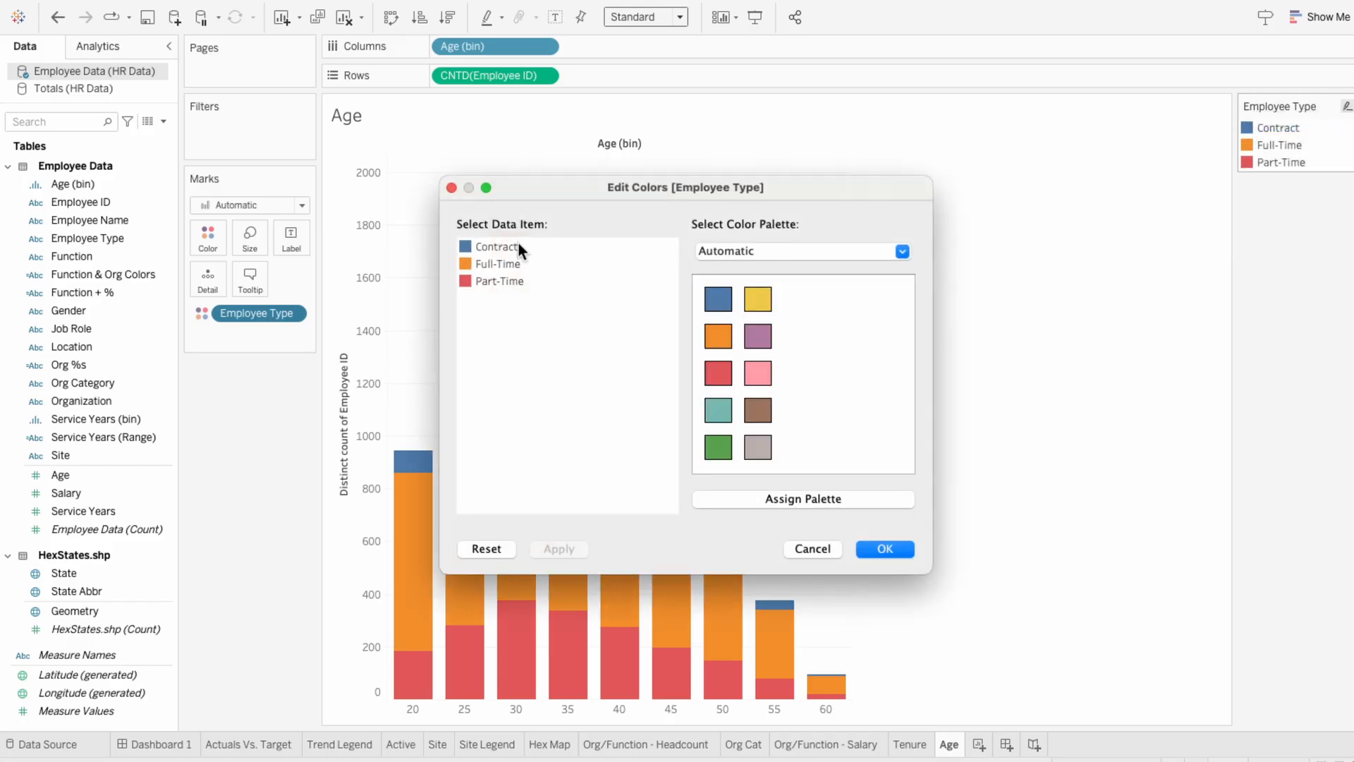
double_click(464, 246)
click(497, 264)
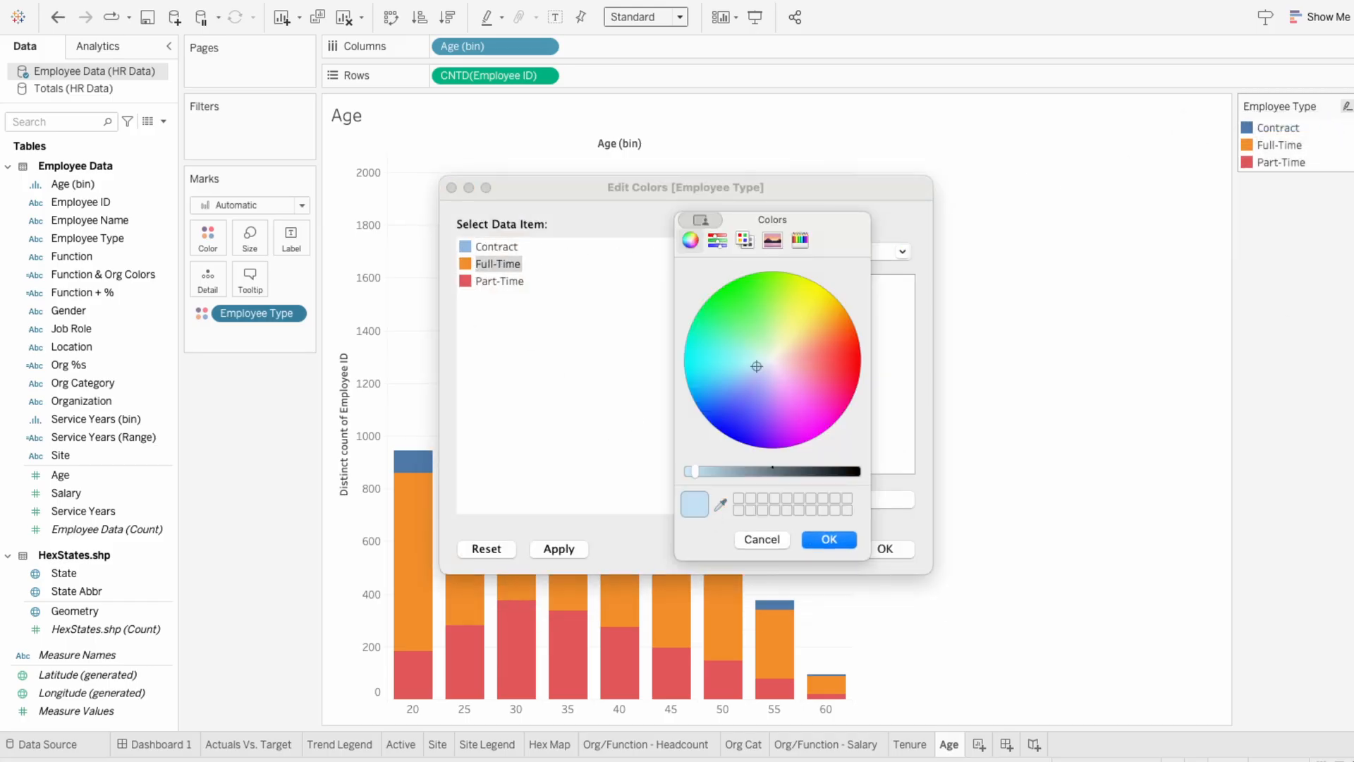
click(829, 539)
double_click(466, 281)
click(721, 504)
click(835, 539)
click(885, 549)
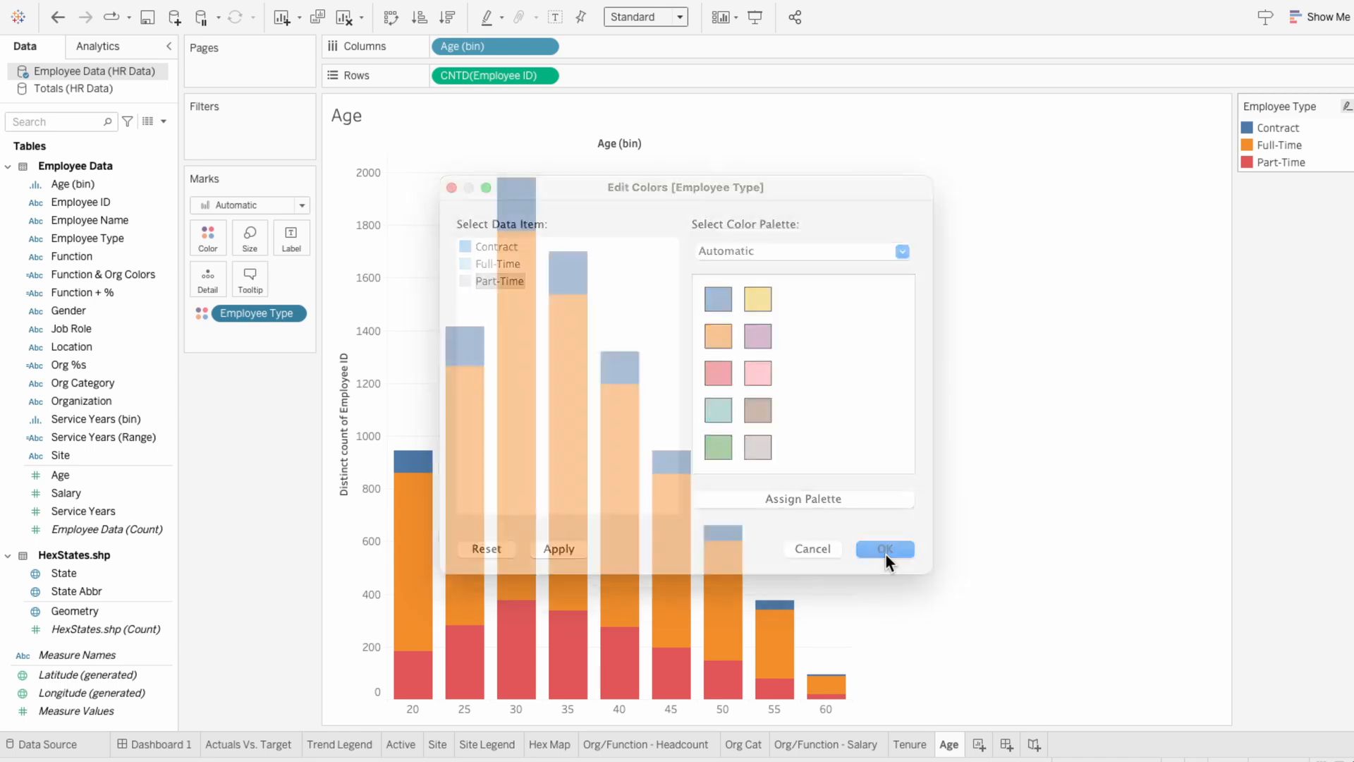
Step: Hide the column field labels and clear the title of the distinct-count axis
right_click(595, 138)
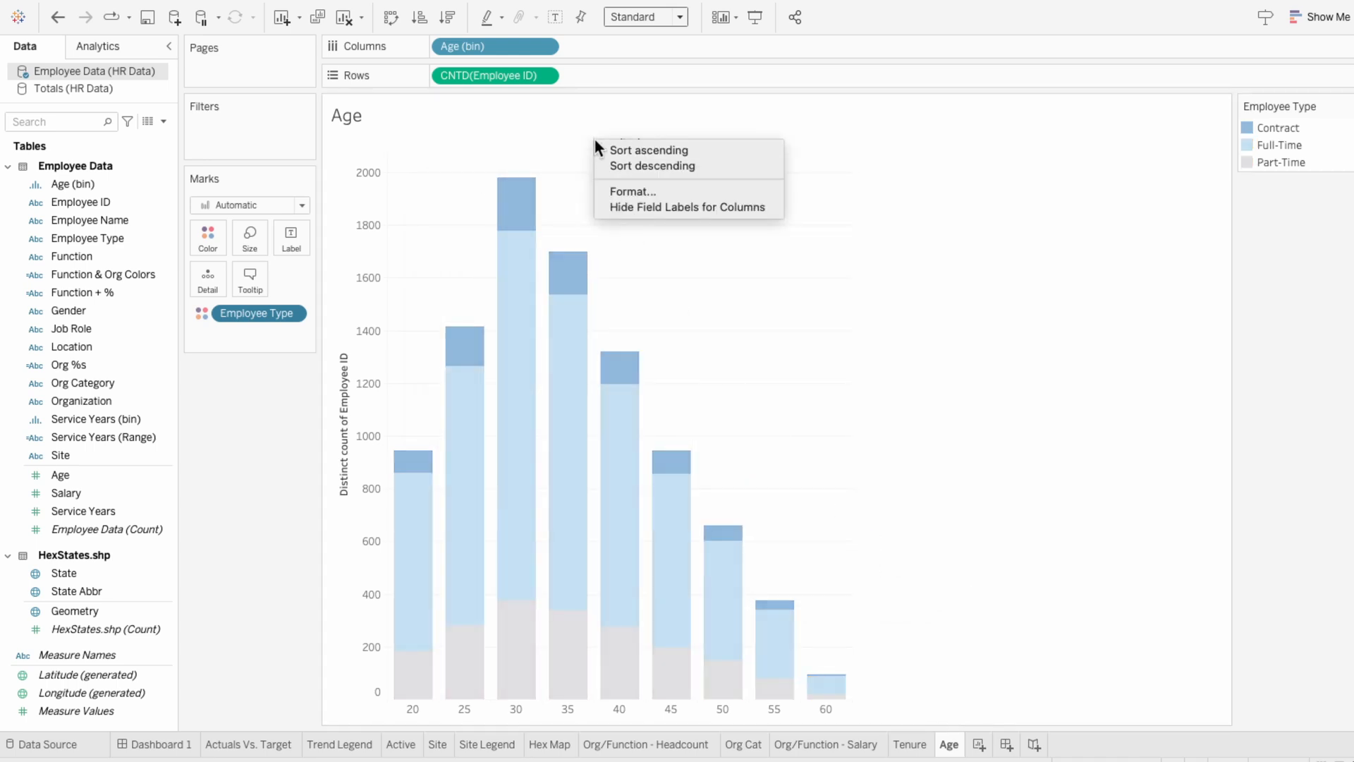
click(613, 207)
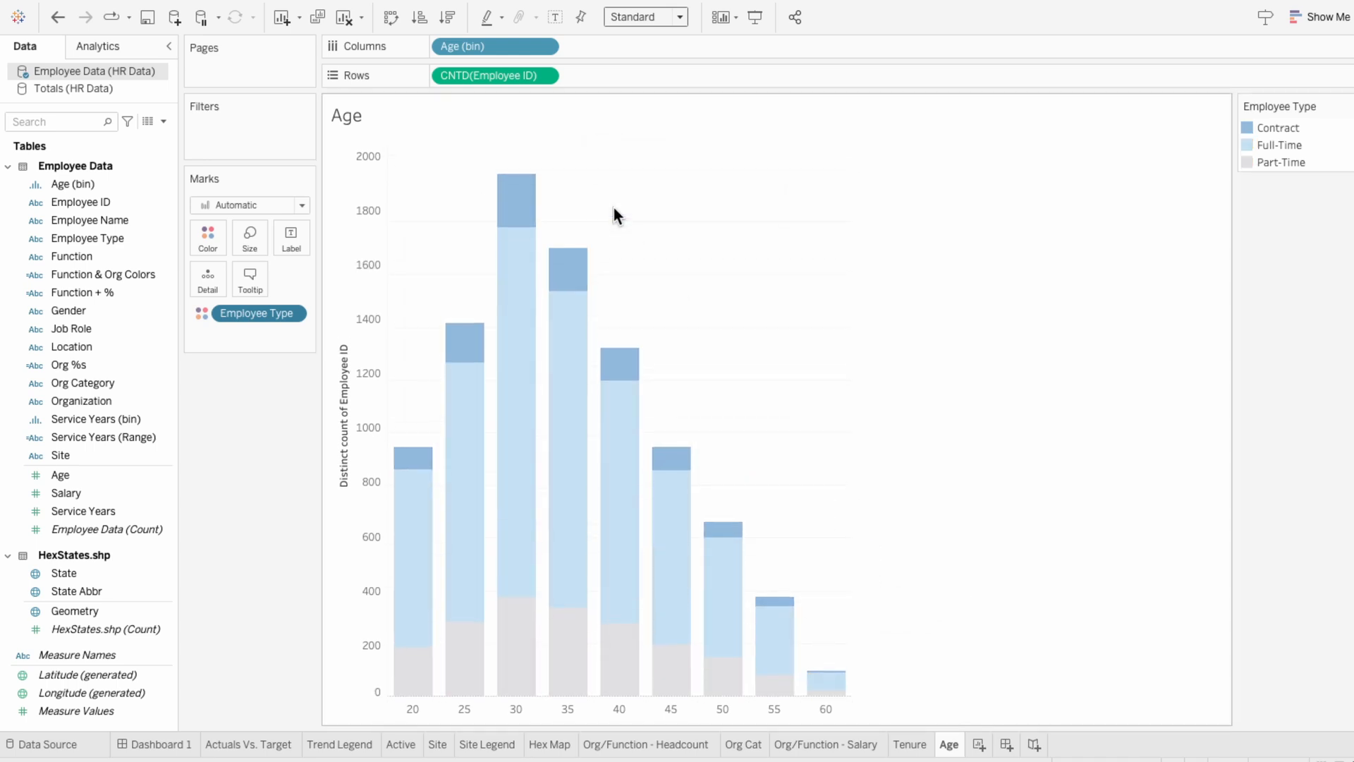
right_click(367, 231)
click(379, 244)
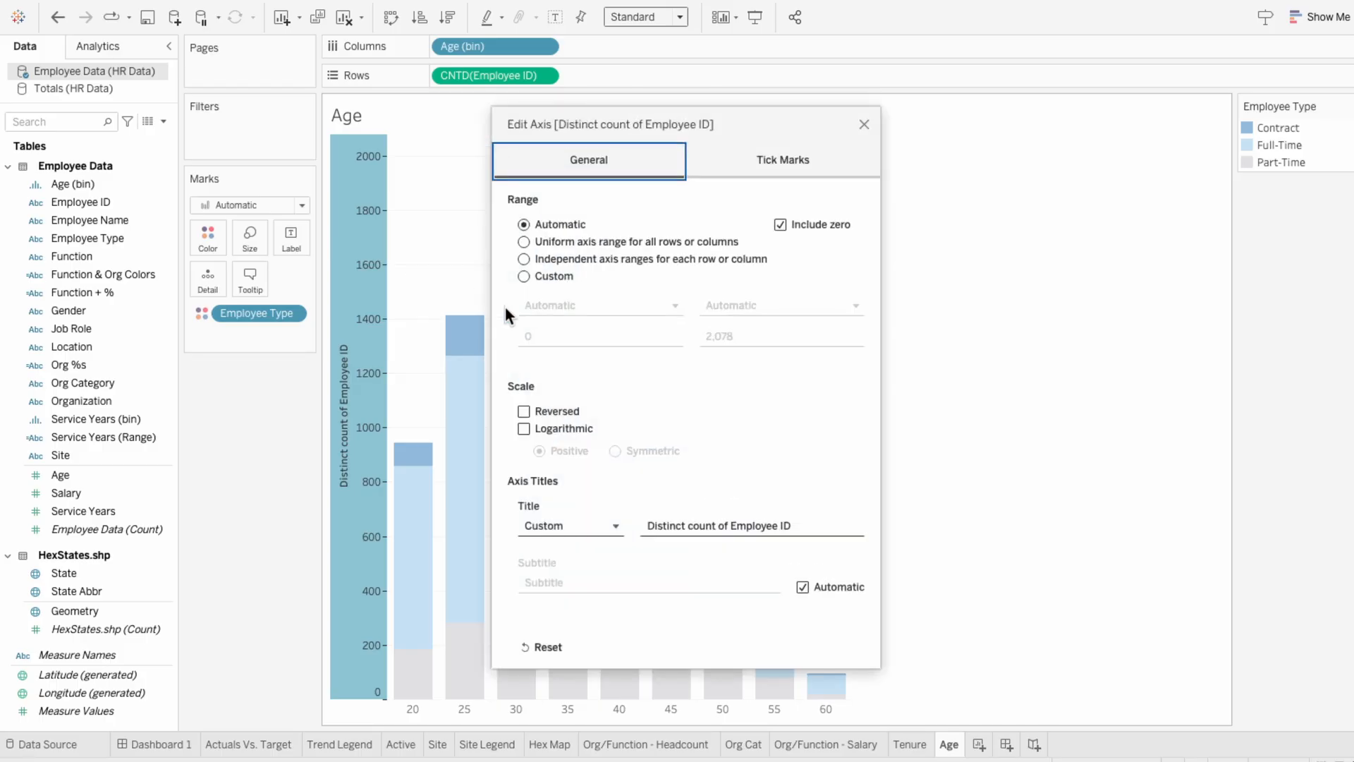
triple_click(770, 526)
text(Title)
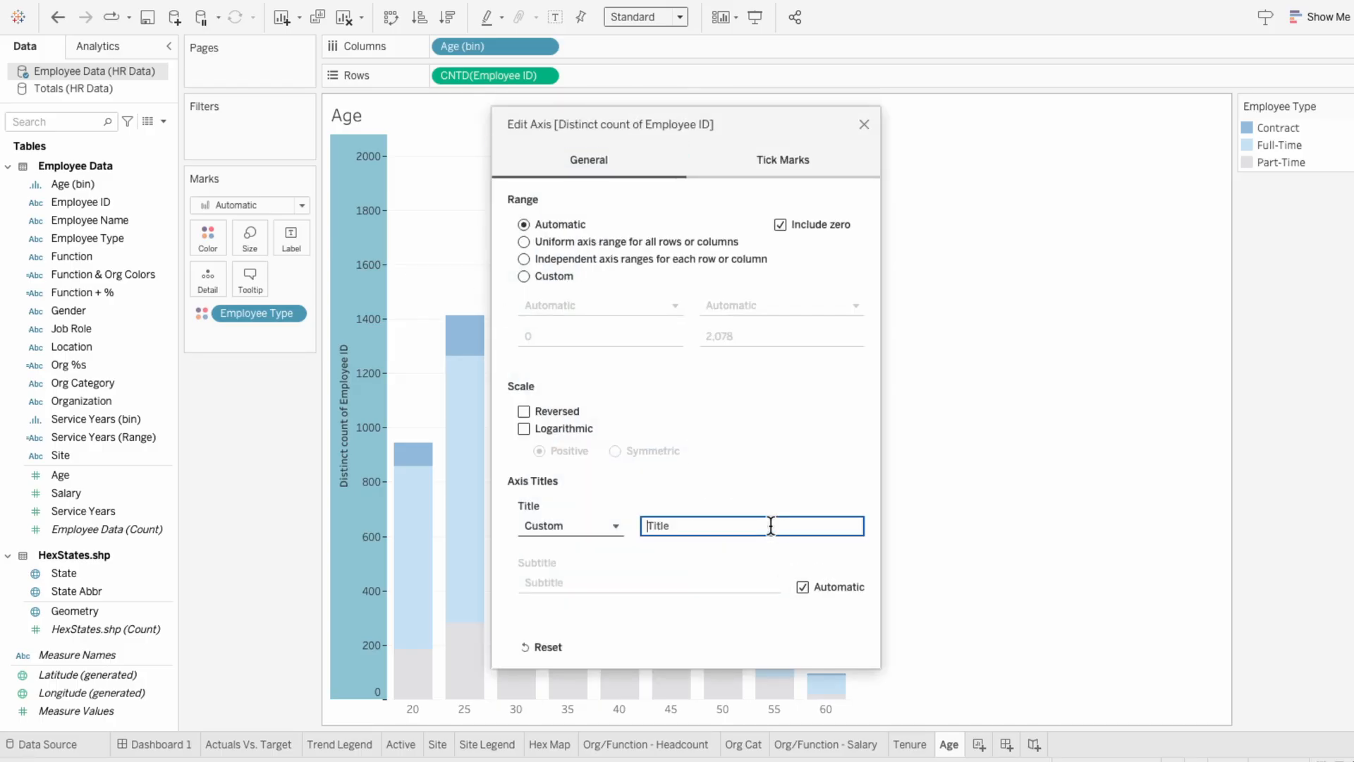
click(865, 123)
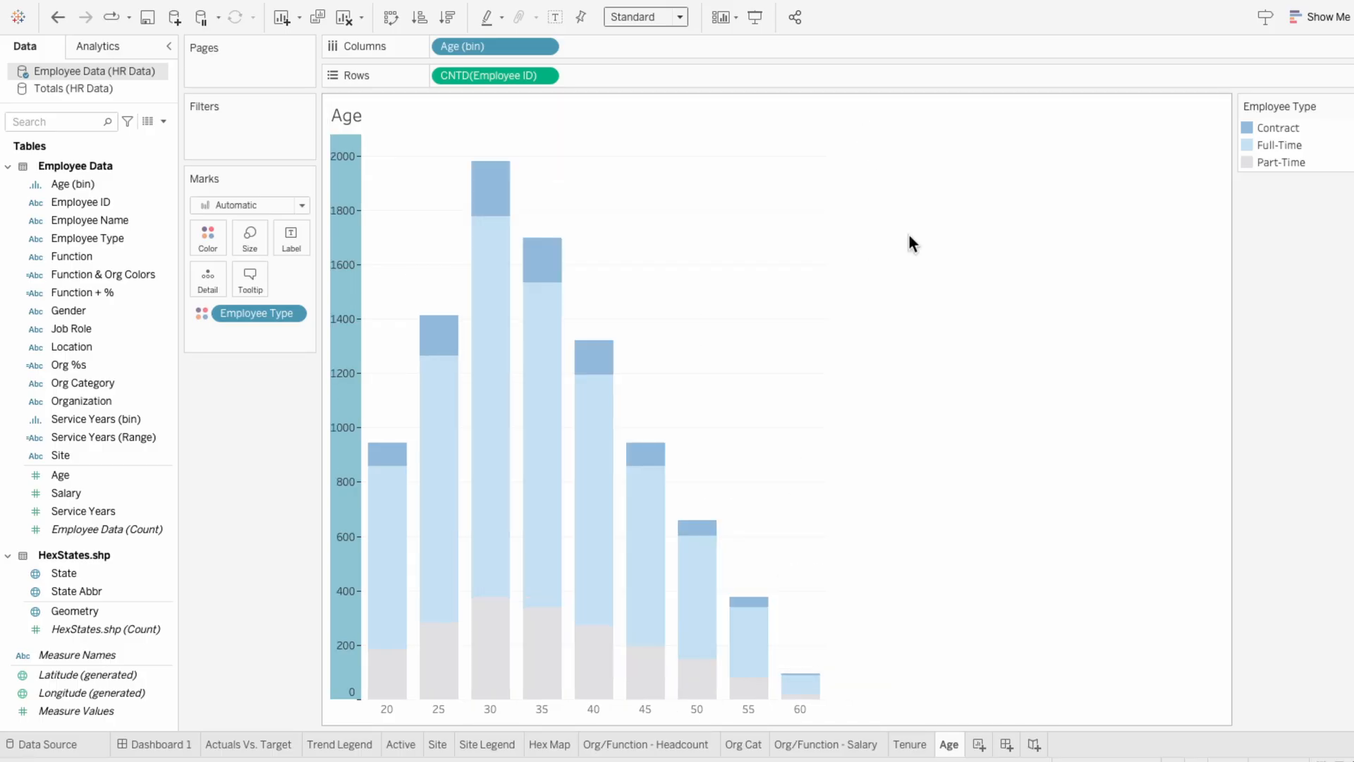
Step: Set the Age worksheet's default background shading to None
right_click(728, 268)
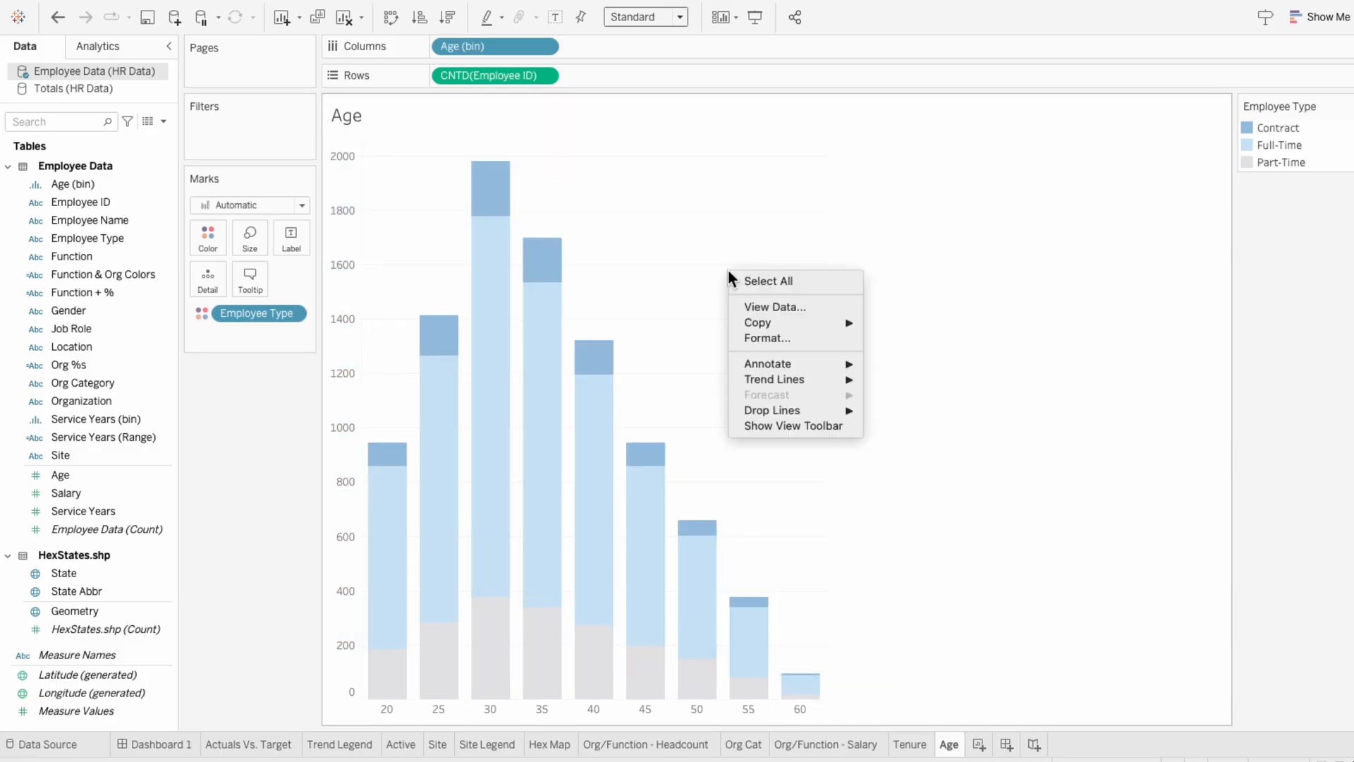
click(759, 335)
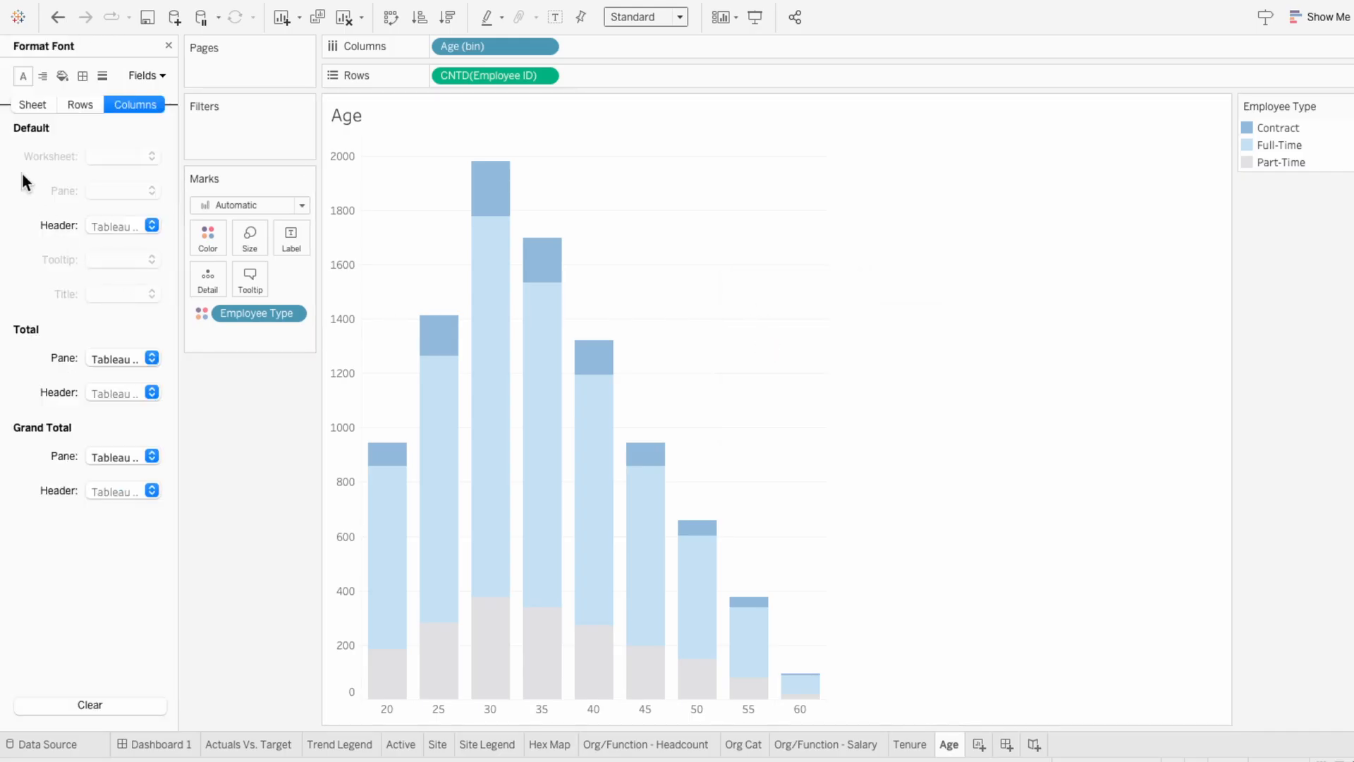
click(60, 75)
click(32, 104)
click(95, 157)
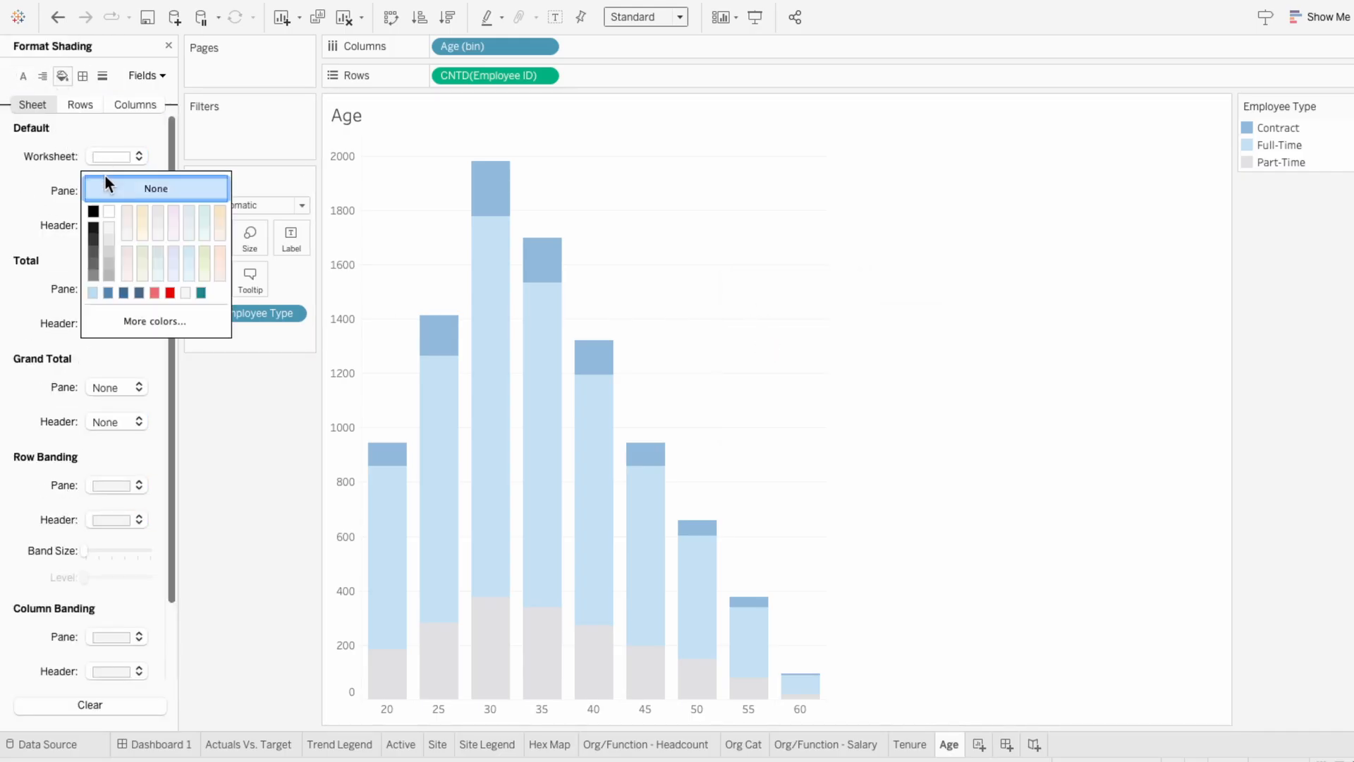
click(107, 186)
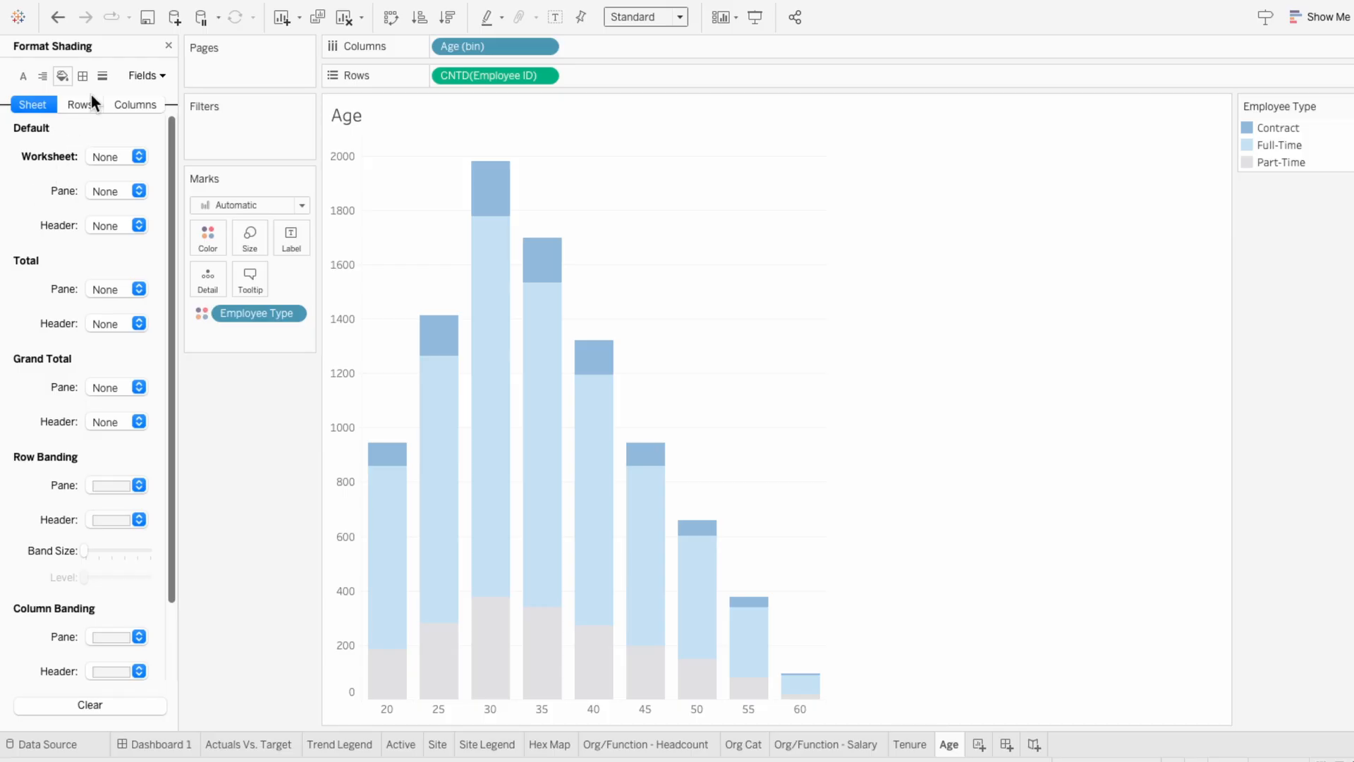
Step: Set the sheet's zero lines and axis rulers and the rows' grid lines to None
click(102, 75)
click(100, 191)
click(99, 219)
click(94, 326)
click(101, 358)
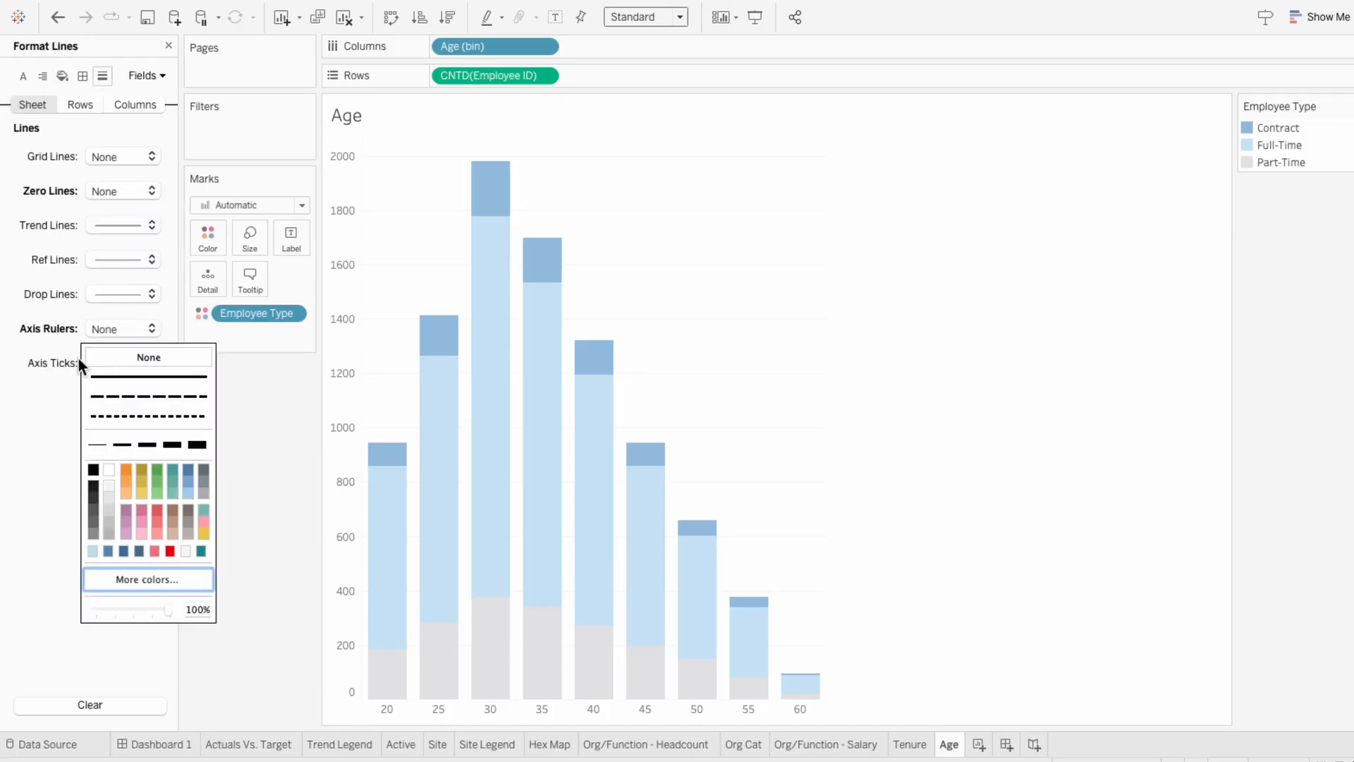
click(79, 103)
click(106, 157)
click(34, 194)
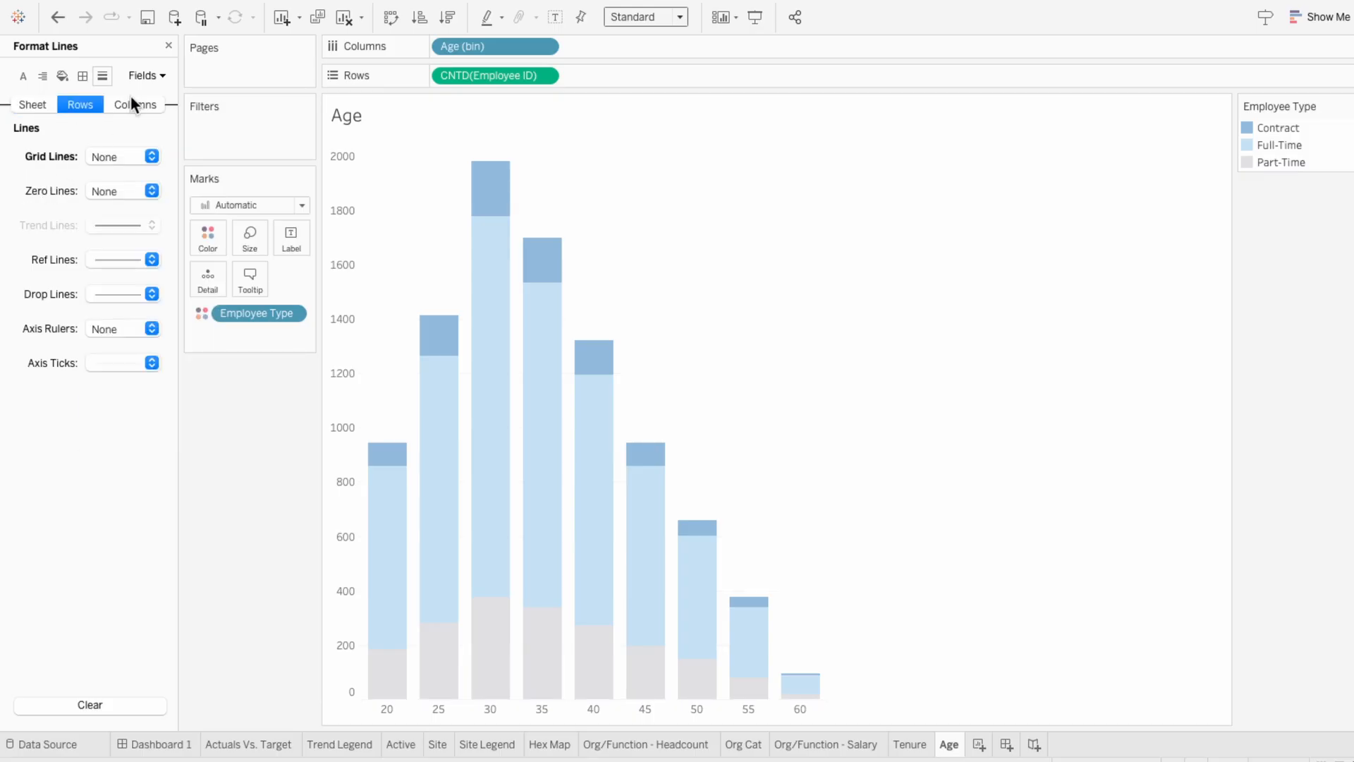
click(167, 45)
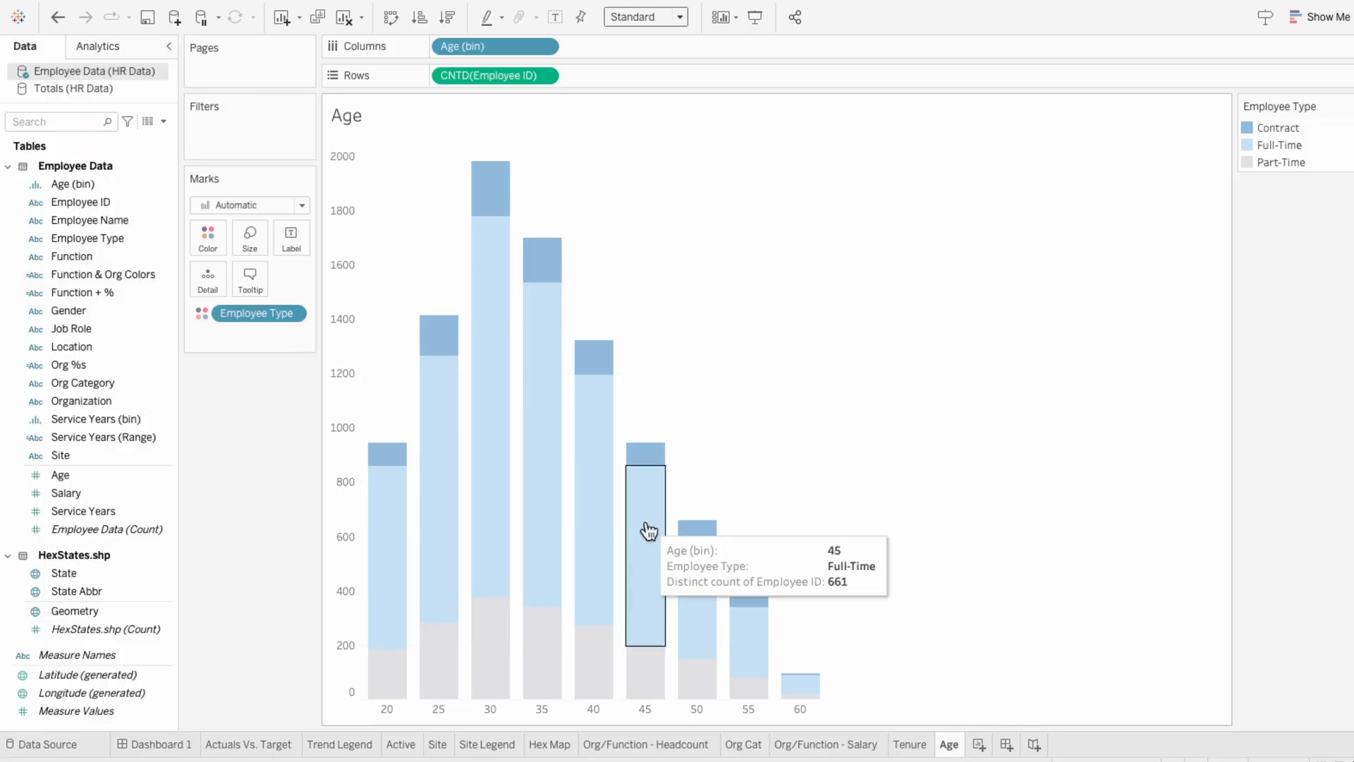
Step: Change the alias of the 60 age bin to 60+
right_click(805, 714)
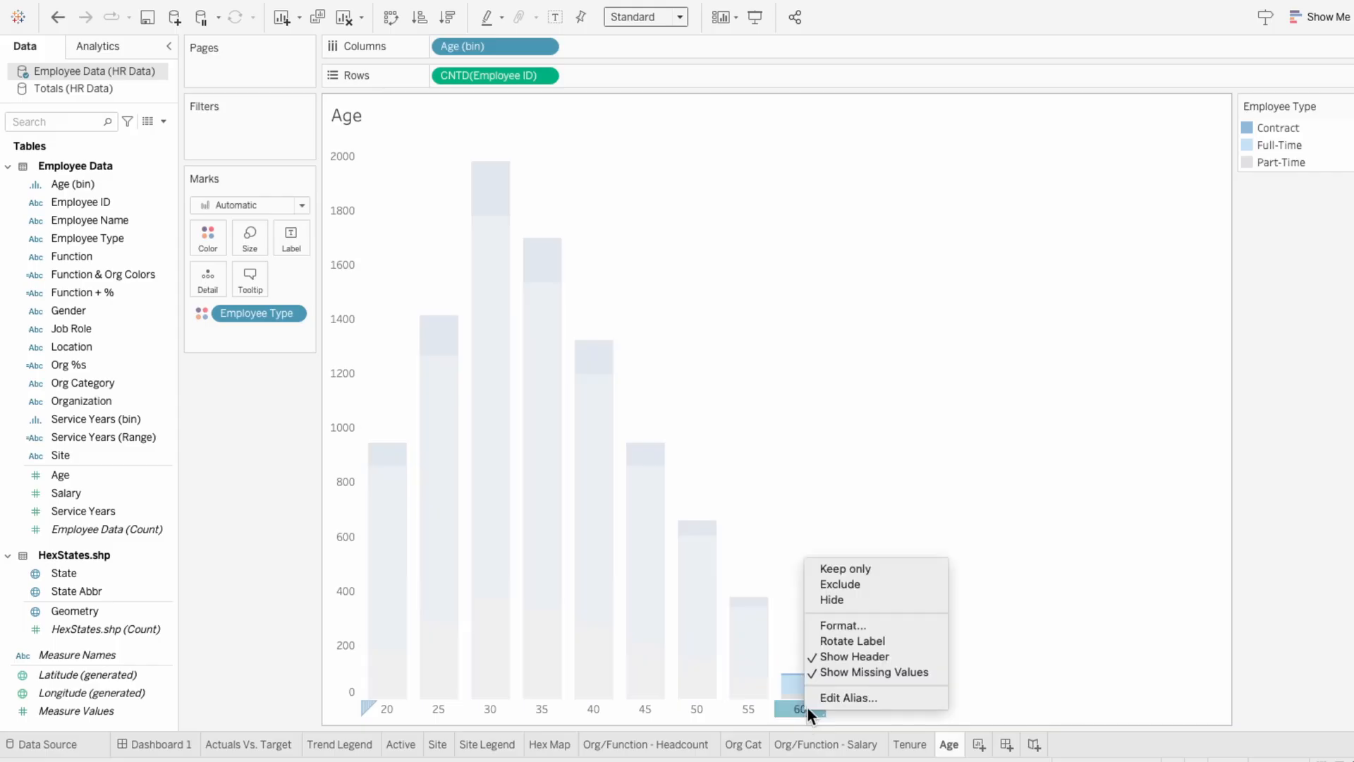
click(810, 700)
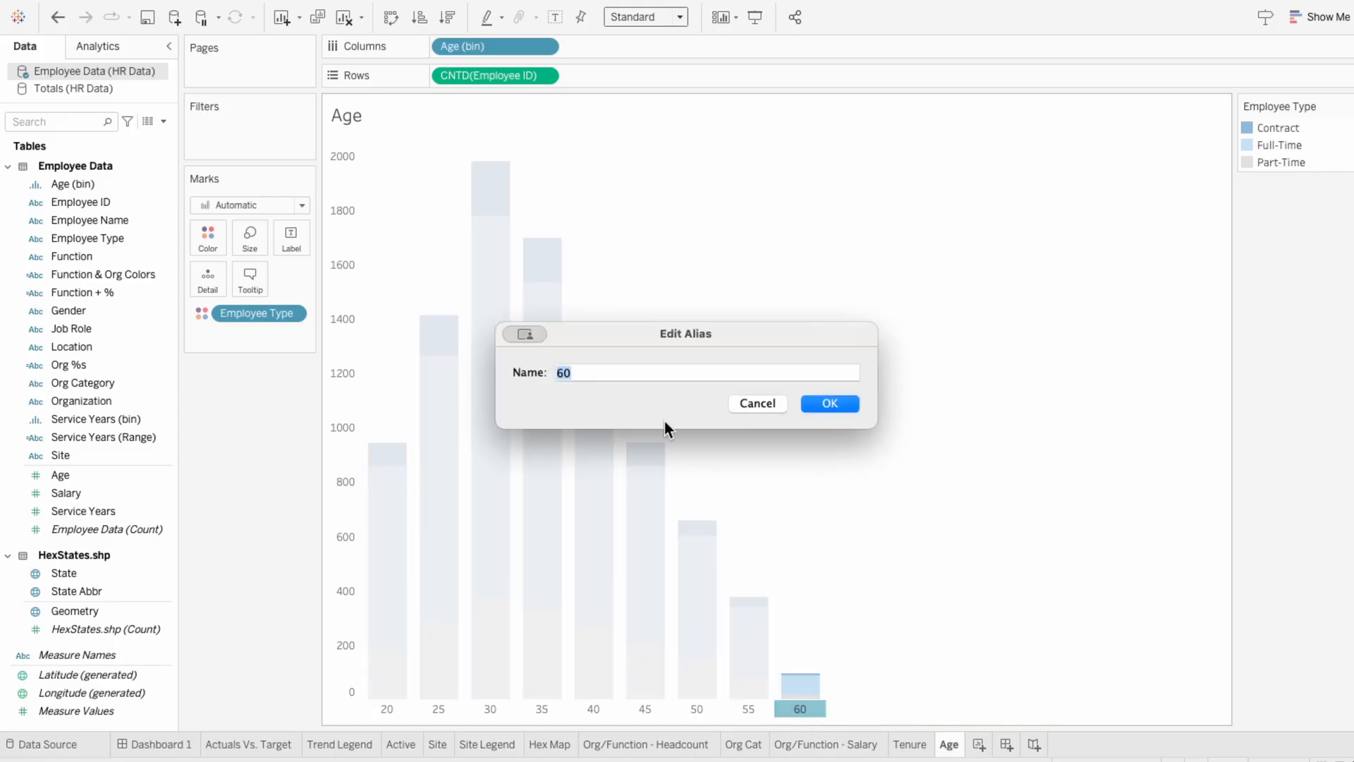
click(607, 365)
click(821, 403)
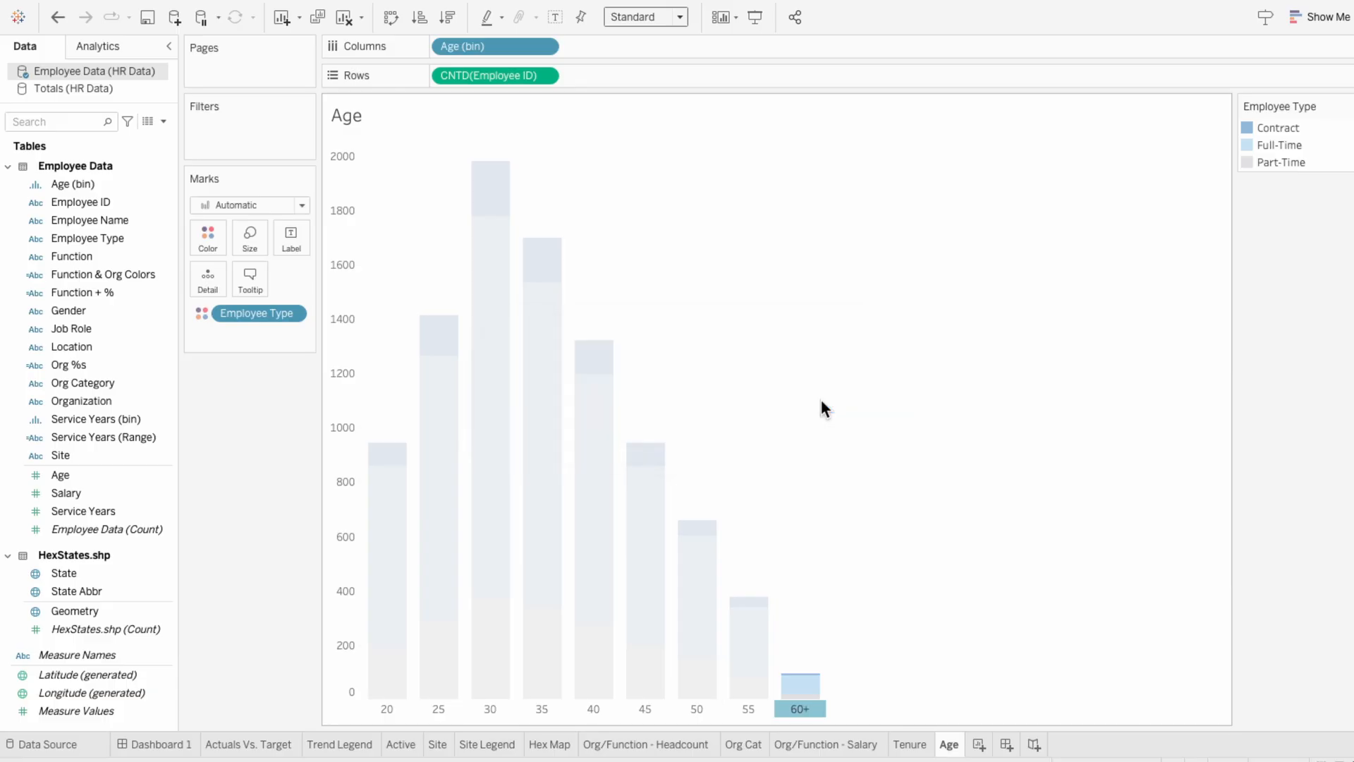
Step: Place the Age sheet on Dashboard 1 under the Headcount Type & Age heading, removing its Employee Type legend and hiding its title
click(189, 743)
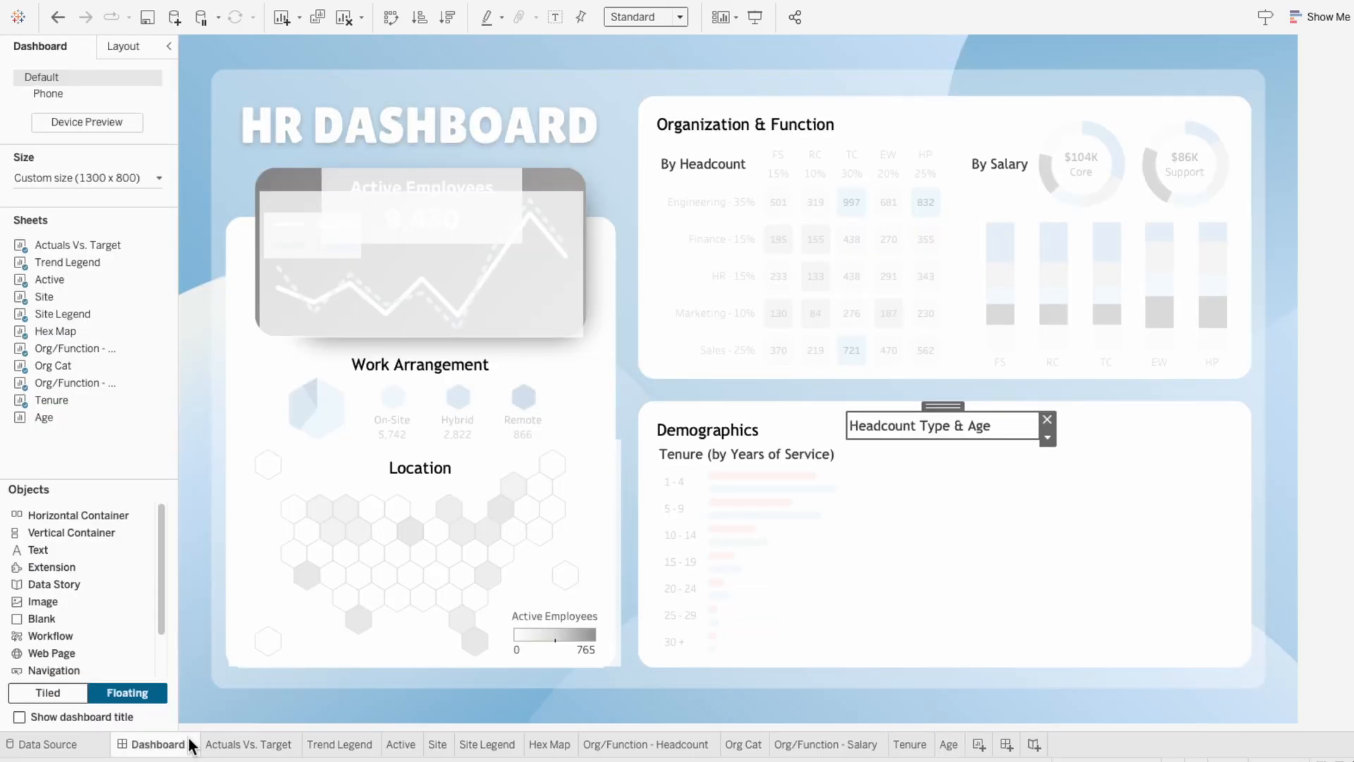
mouse_move(49, 421)
drag(49, 421, 837, 441)
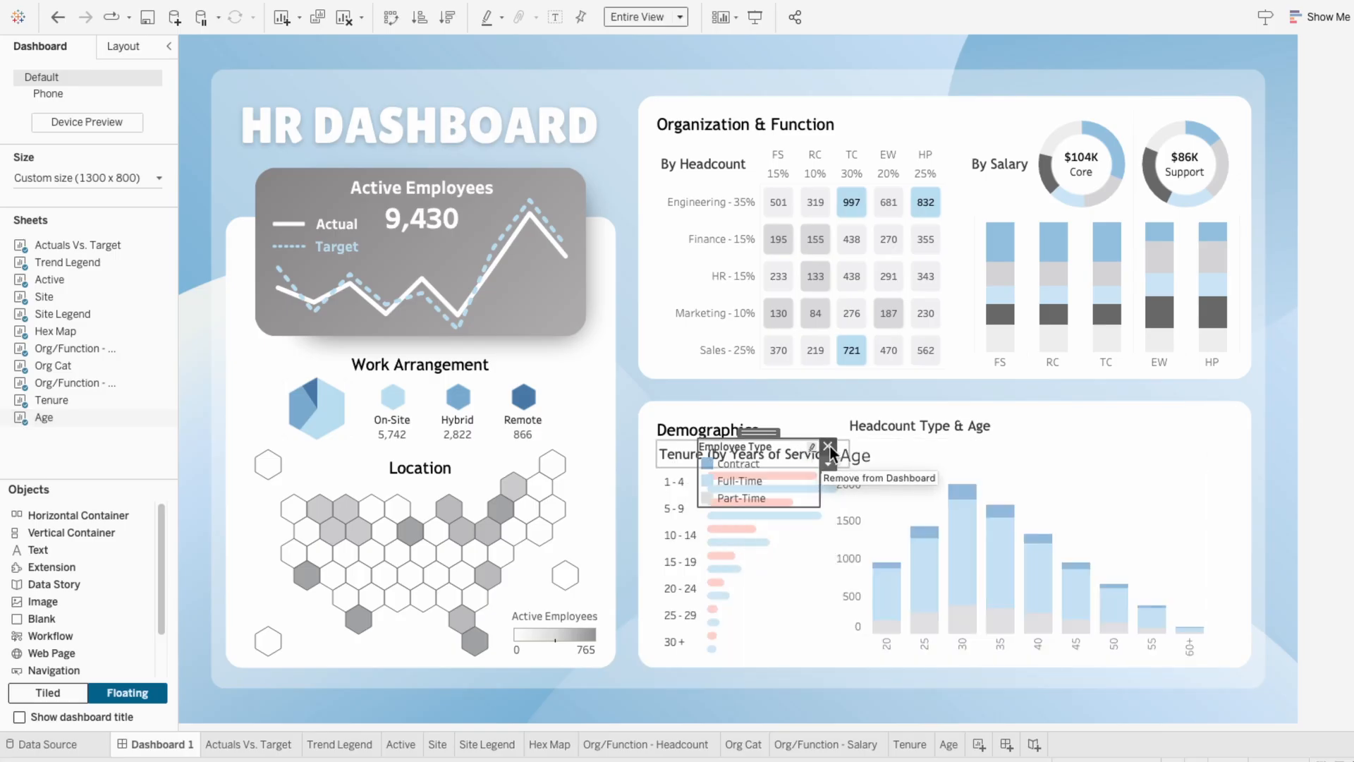
right_click(859, 454)
click(900, 495)
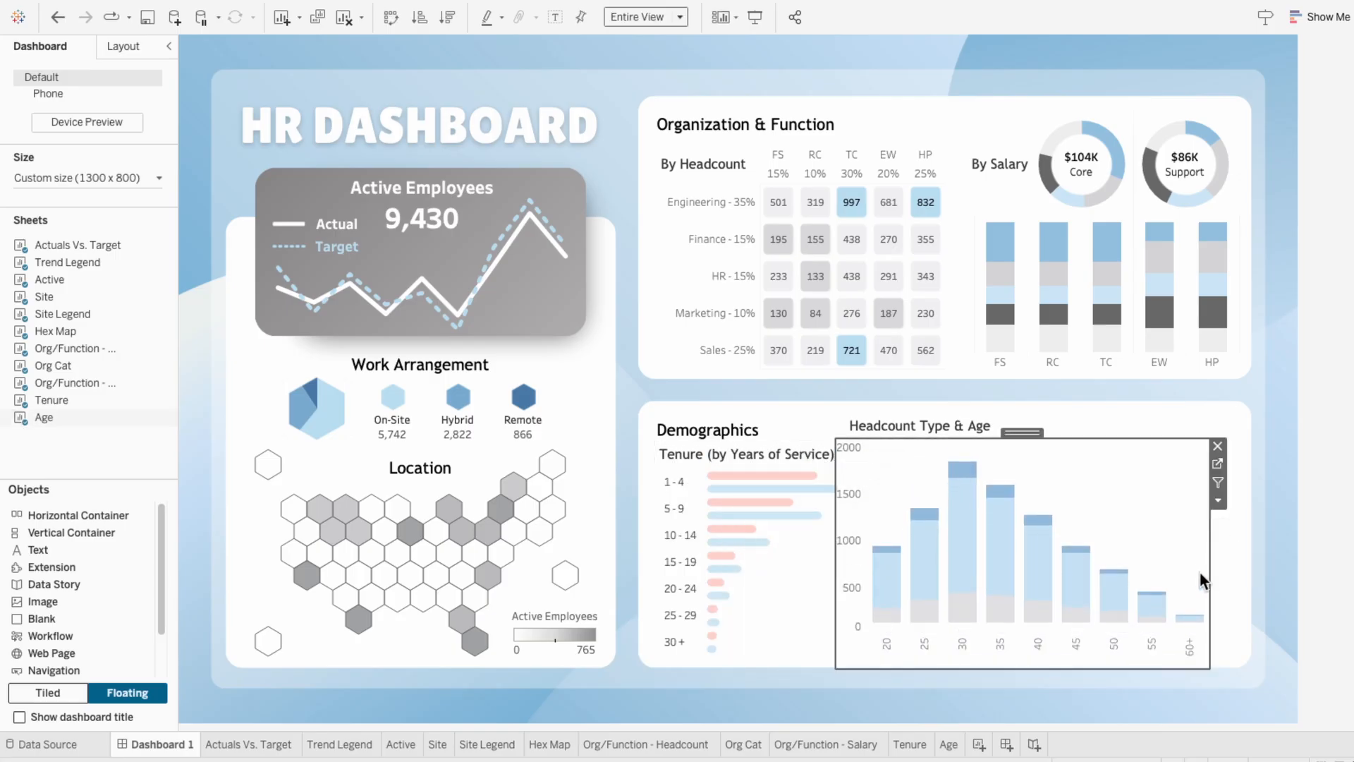
Step: Narrow and shorten the Age chart and position it below the Headcount Type & Age heading, beside the tenure chart
drag(1209, 584, 1051, 574)
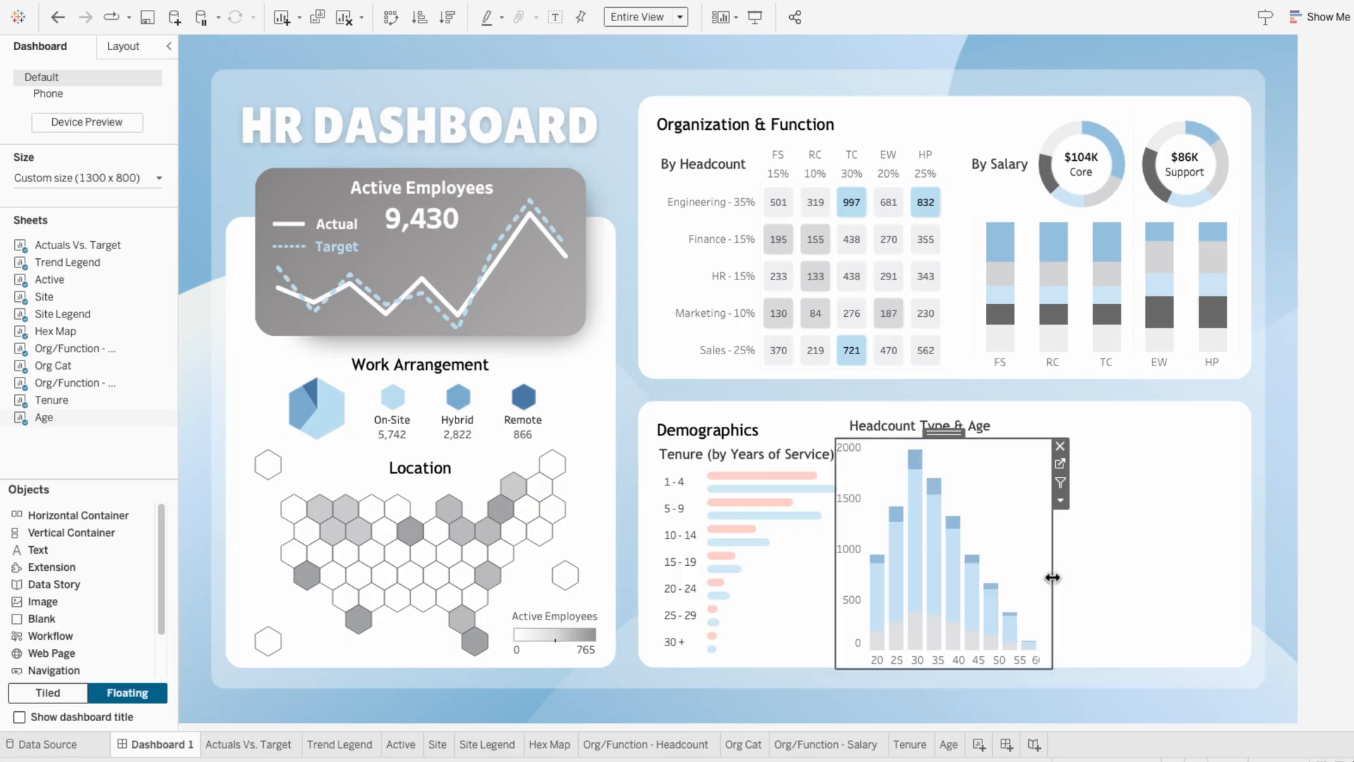
drag(974, 441, 976, 495)
drag(945, 486, 957, 477)
drag(1060, 599, 1068, 593)
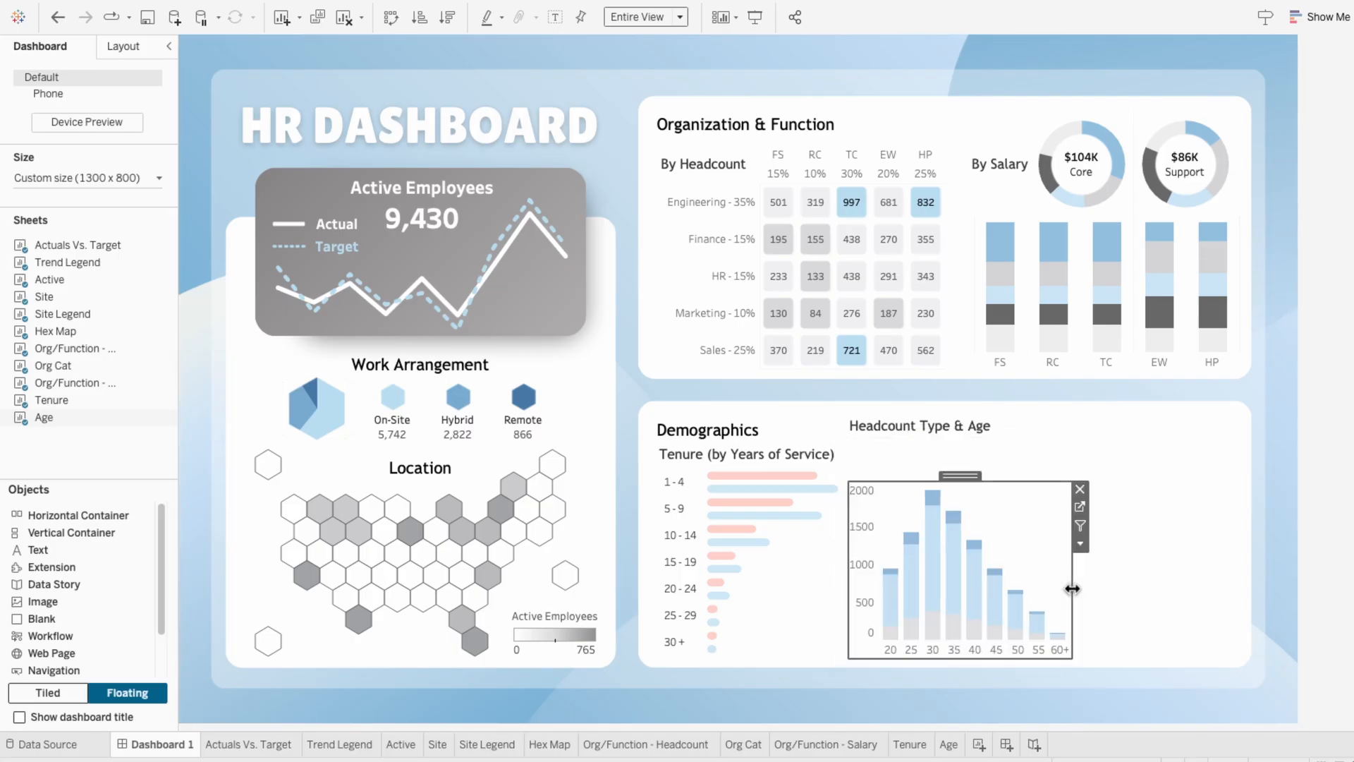
Step: Create a new worksheet named Type Legend
click(978, 745)
double_click(977, 744)
text(Type Legend)
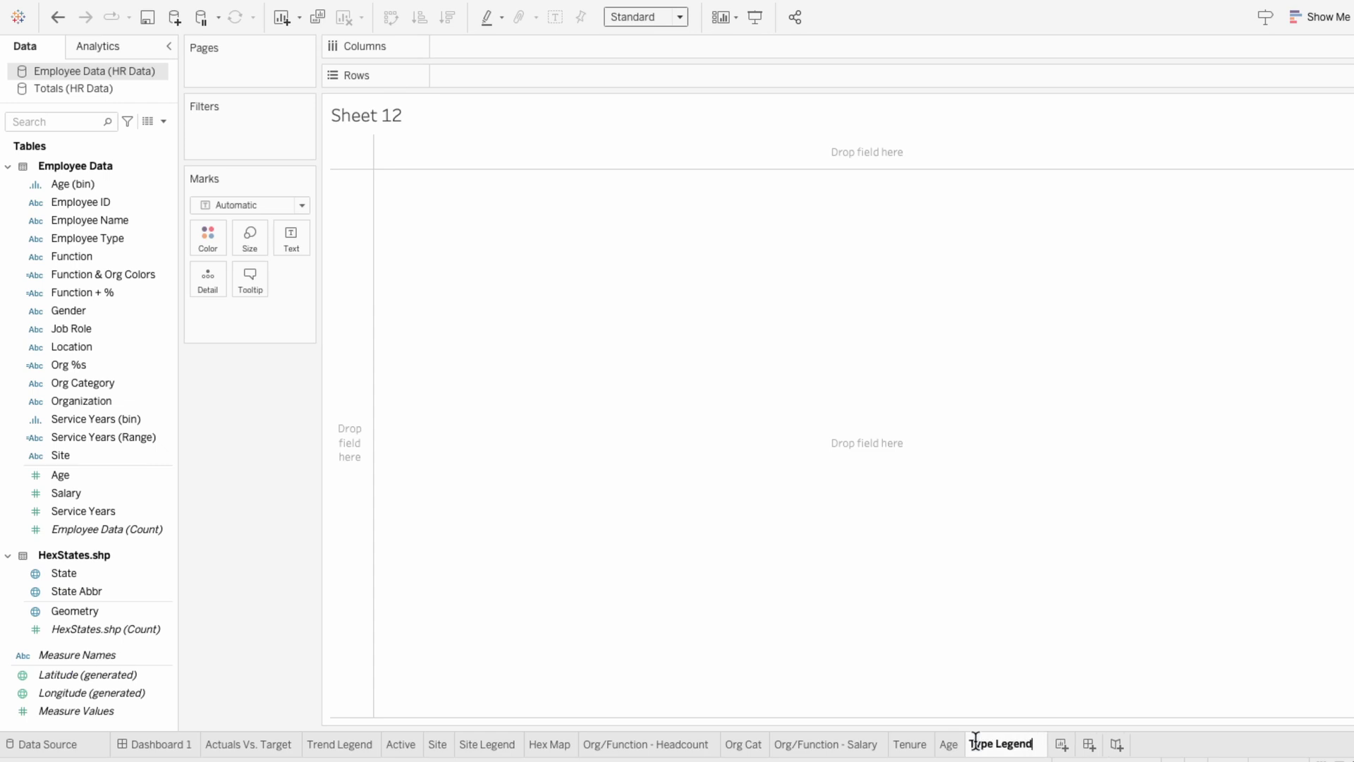
key(Return)
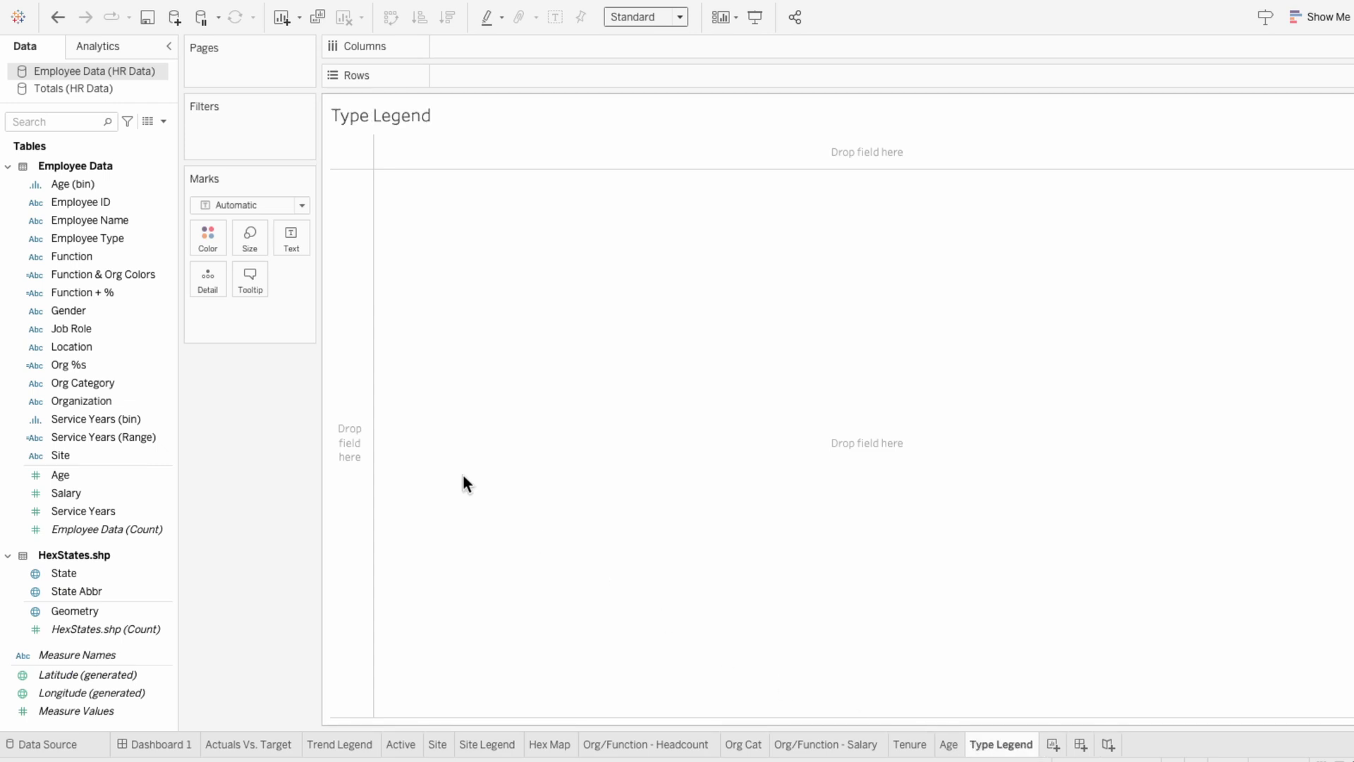
Step: Place Employee Type on Rows and add three placeholder measures of 0 to Columns
drag(84, 238, 486, 70)
double_click(479, 45)
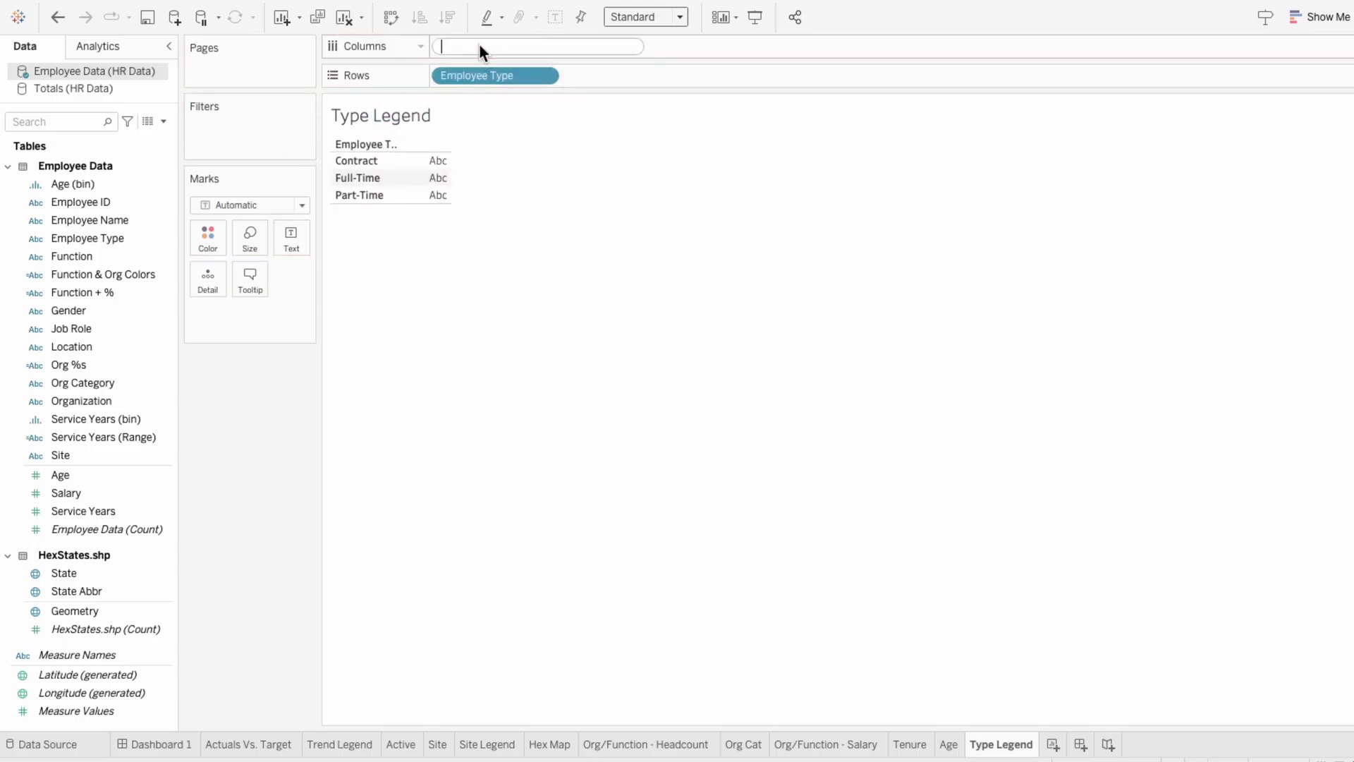
text(0)
key(Return)
double_click(589, 46)
text(0)
key(Return)
double_click(709, 44)
text(0)
key(Return)
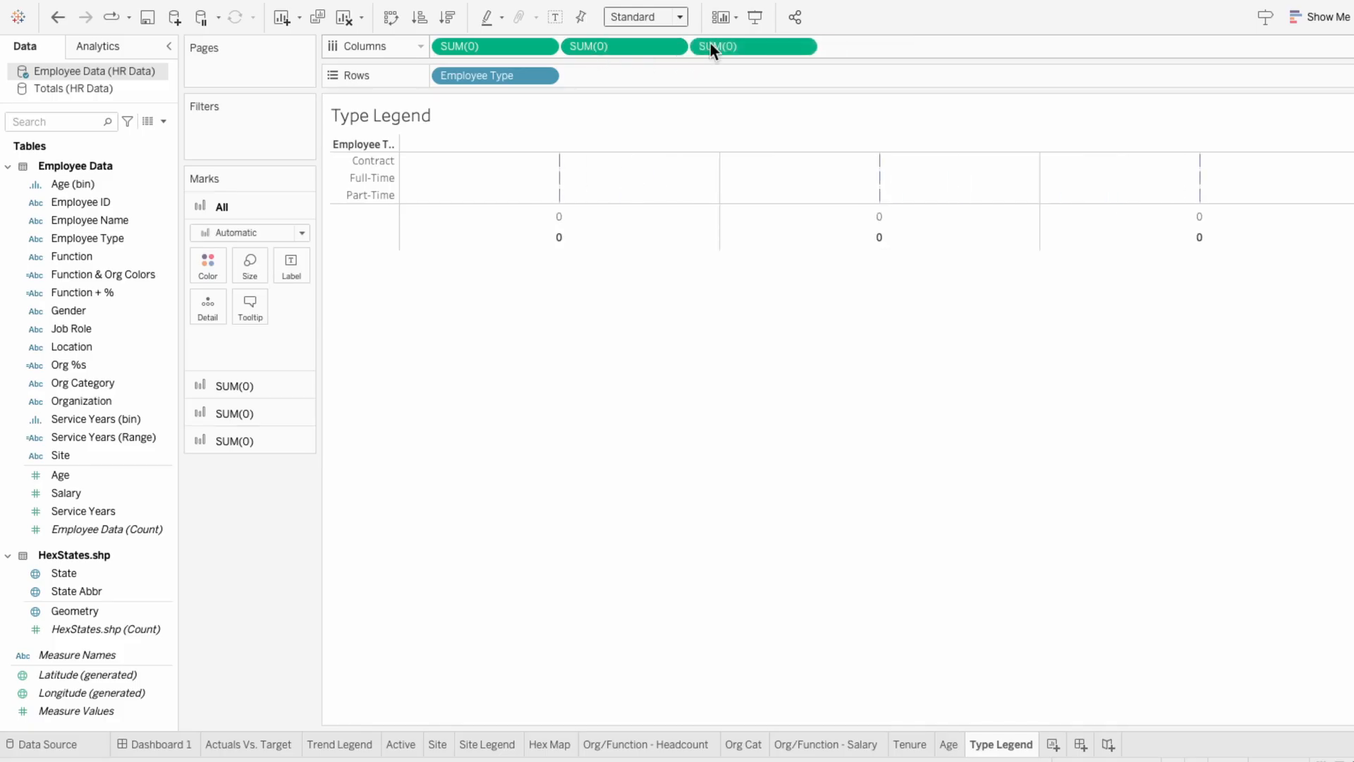
Step: Set the first placeholder's mark type to Circle, with Employee Type as both its label and its color
click(242, 392)
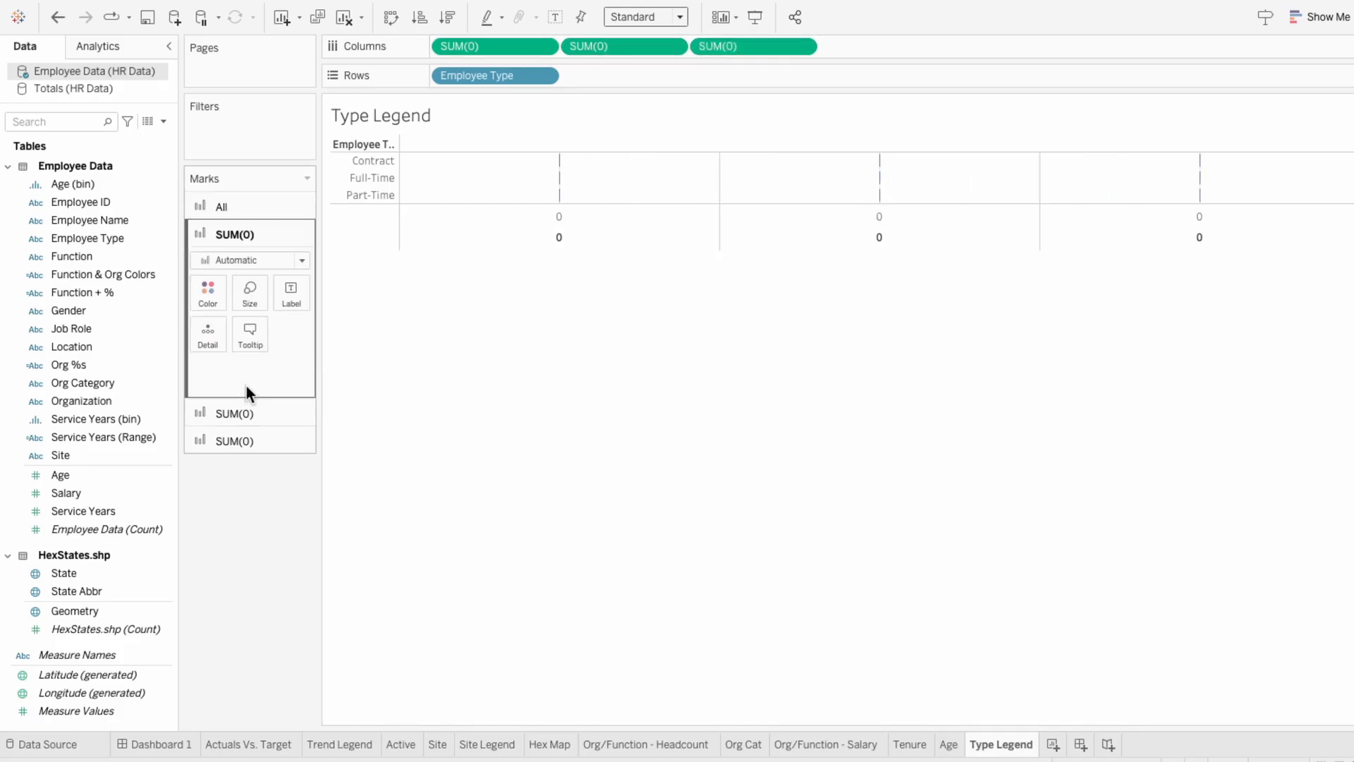
click(216, 260)
click(210, 375)
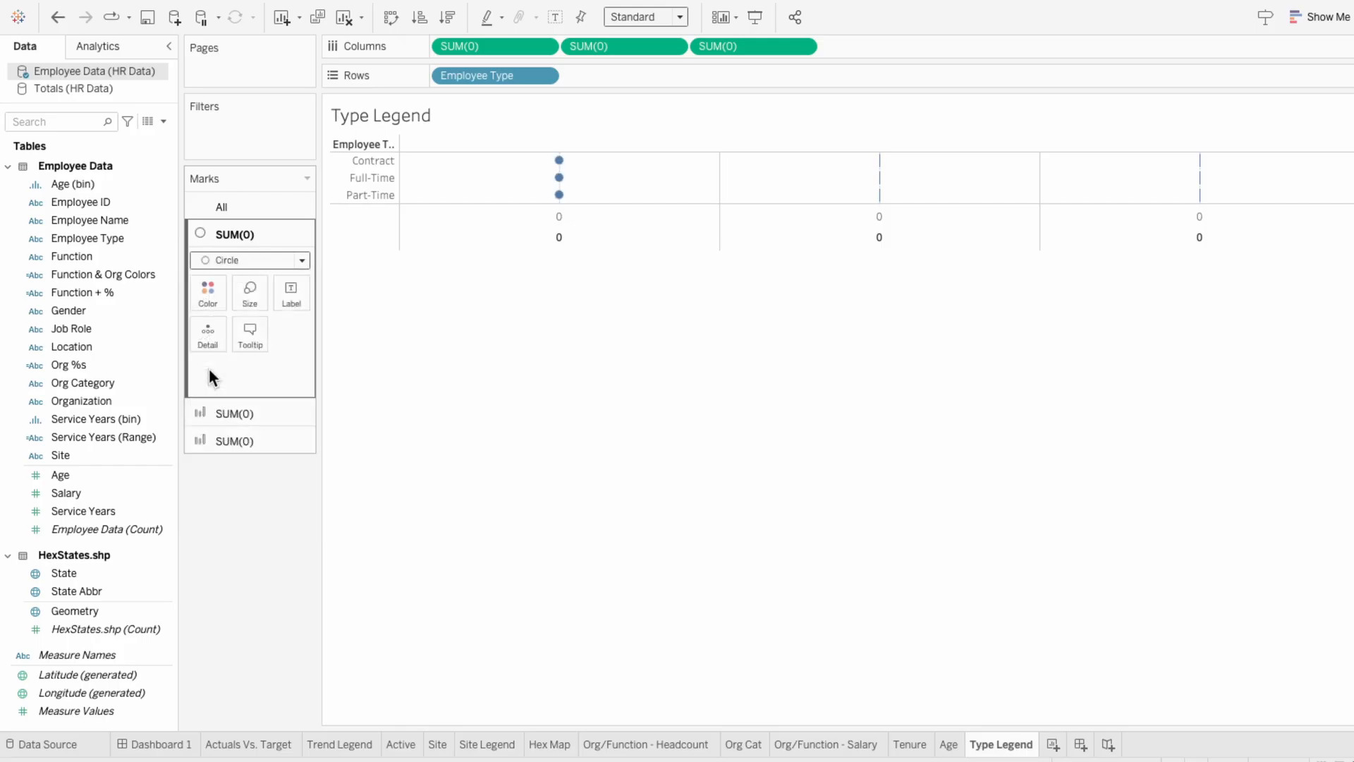
drag(117, 235, 222, 362)
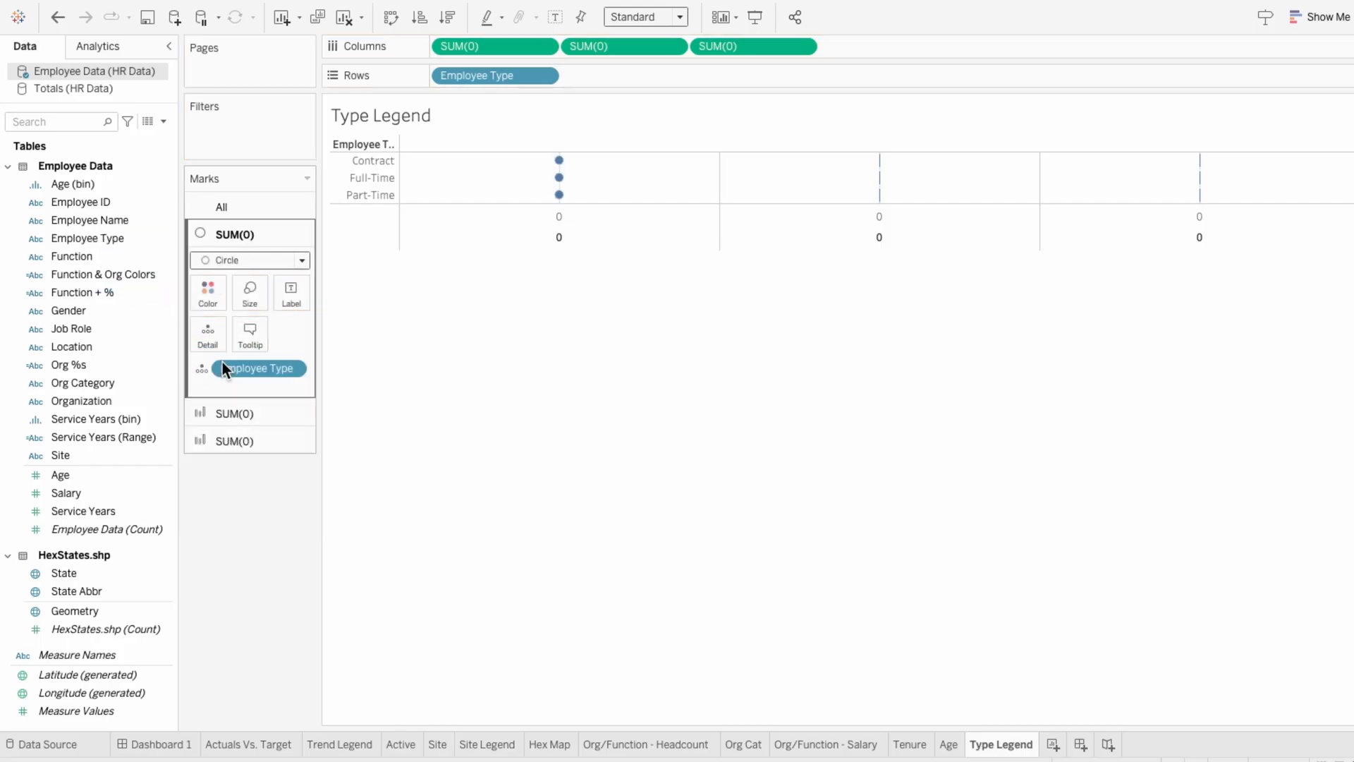
click(203, 368)
click(226, 405)
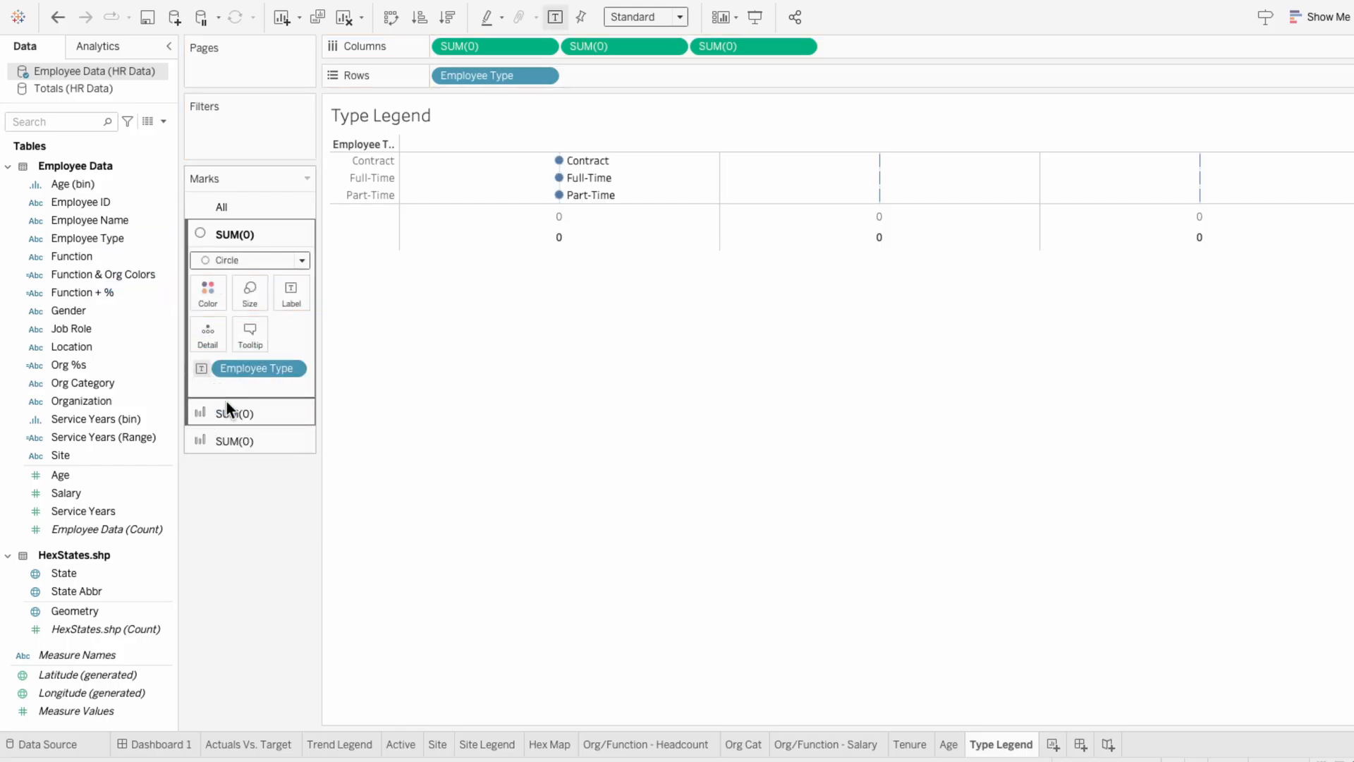
drag(110, 236, 223, 388)
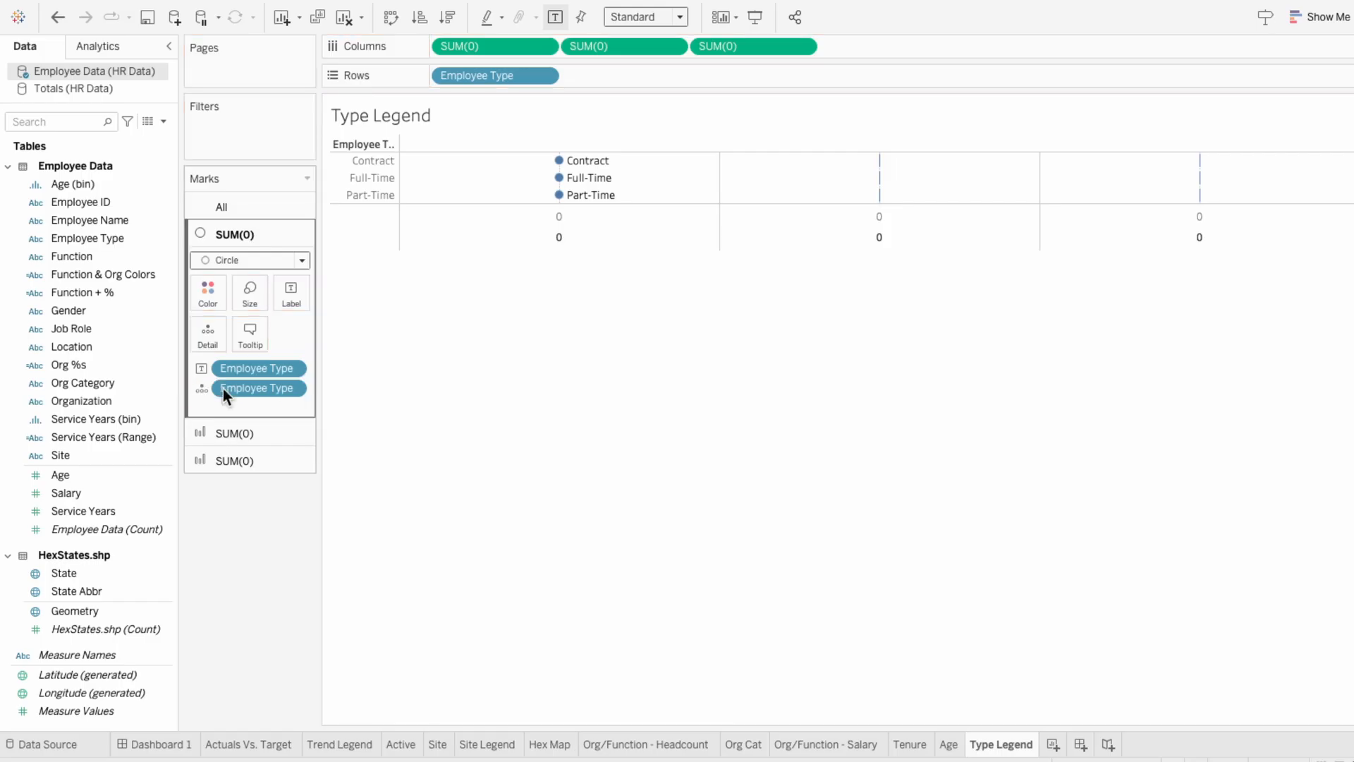
click(201, 388)
click(211, 400)
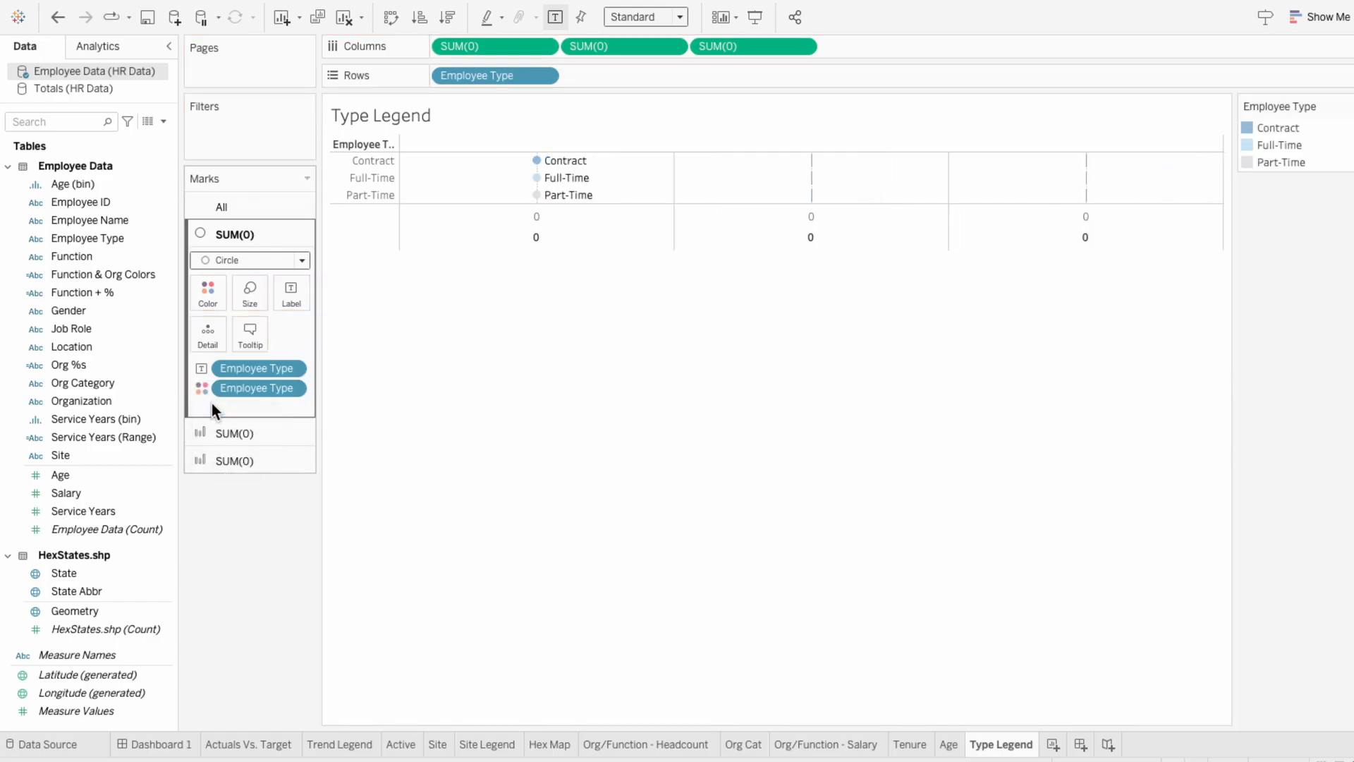
Step: Add COUNTD([Employee ID]) to the circle marks as a label
double_click(212, 404)
text(co)
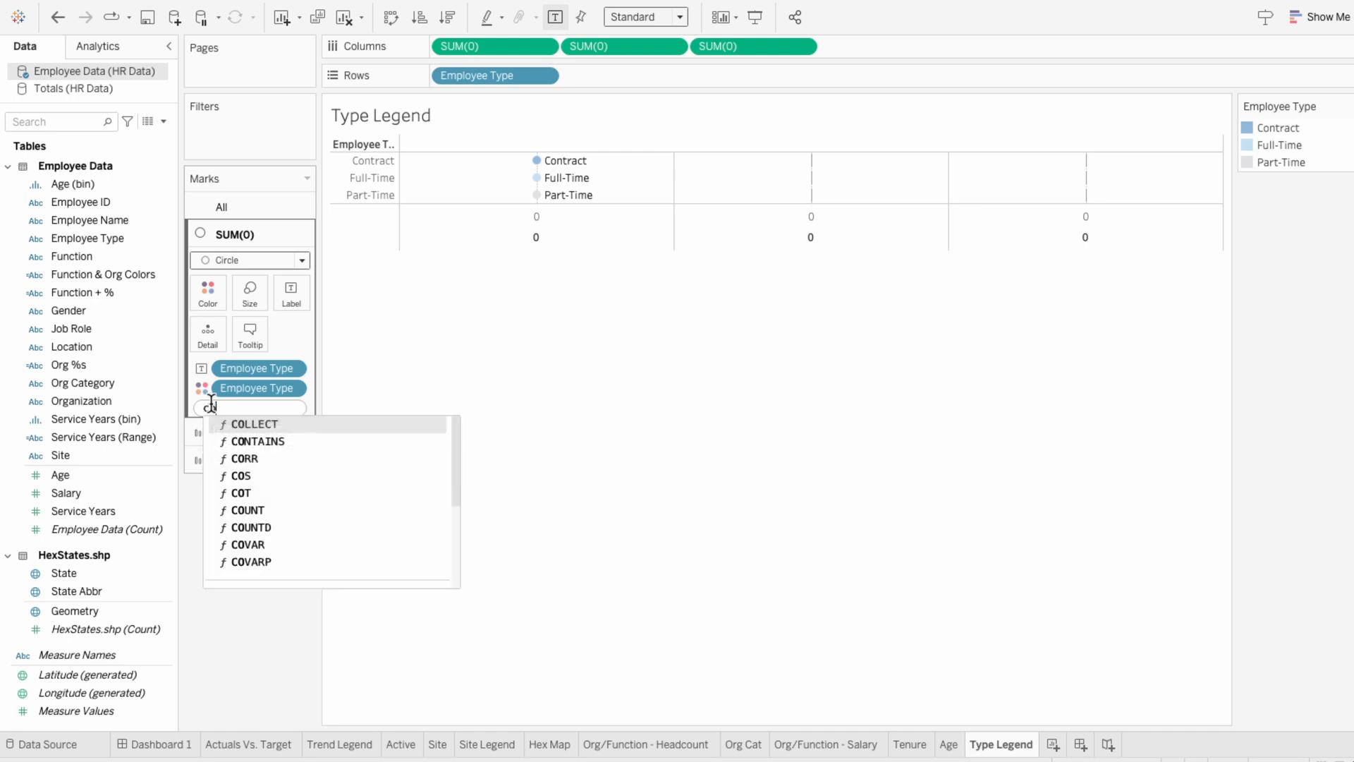
text(untd([Employee ID]))
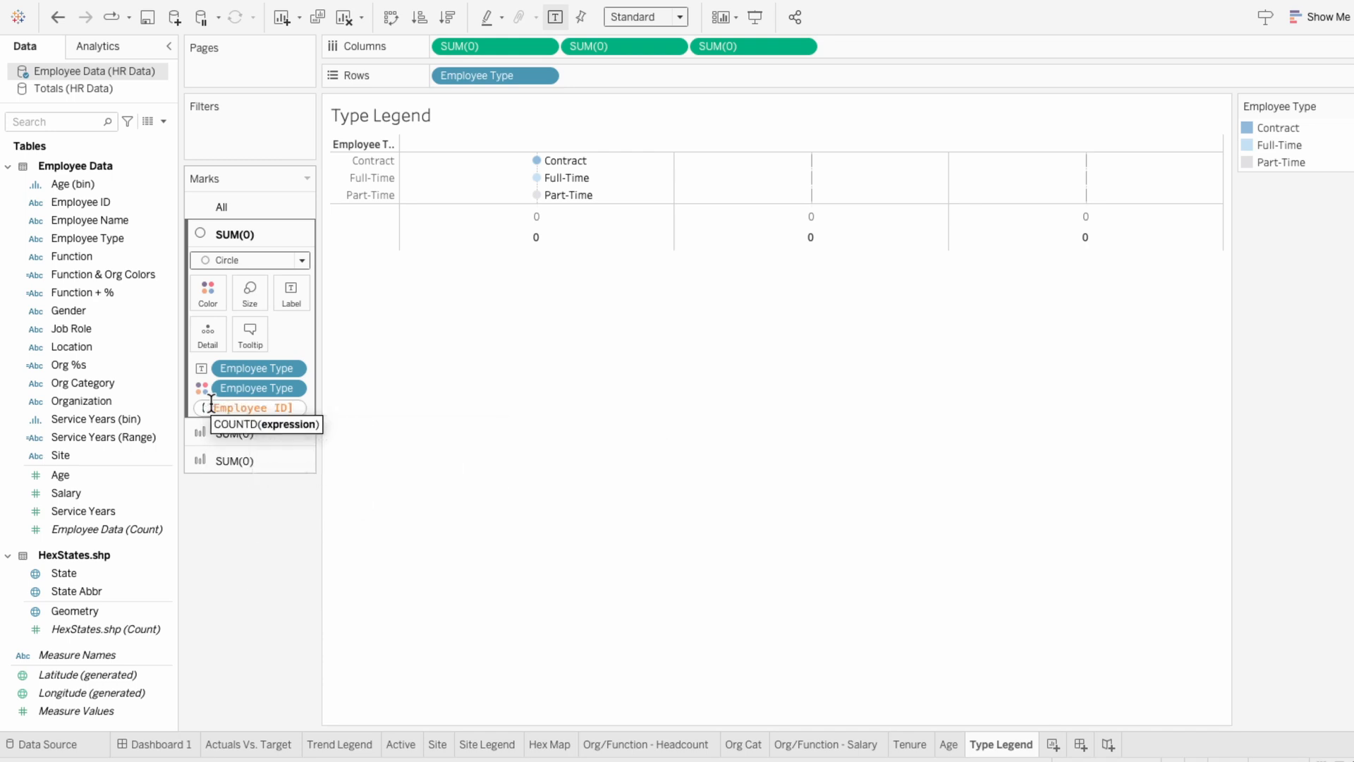
key(Return)
click(200, 409)
click(210, 439)
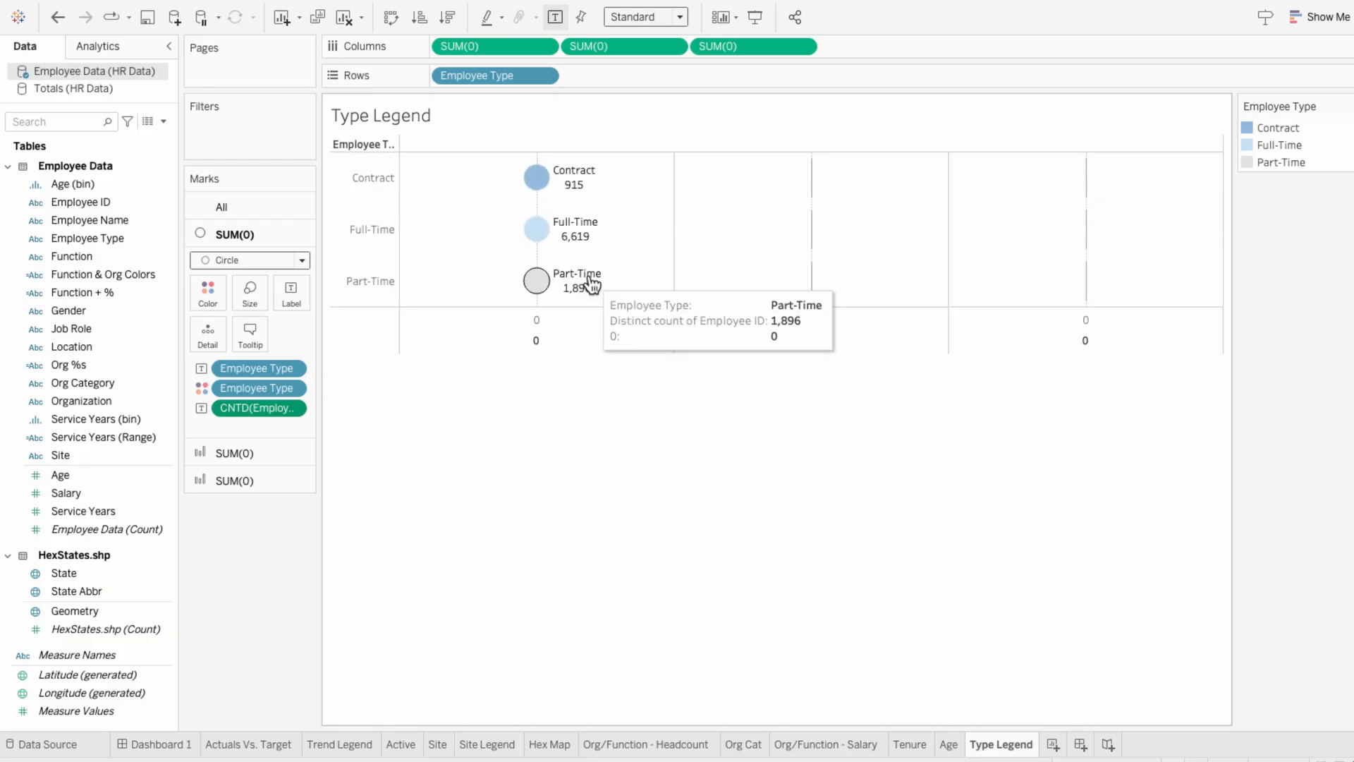
Step: Rearrange the circle label onto one left-aligned line reading <Employee Type> (<CNTD(Employee ID)>)
click(291, 292)
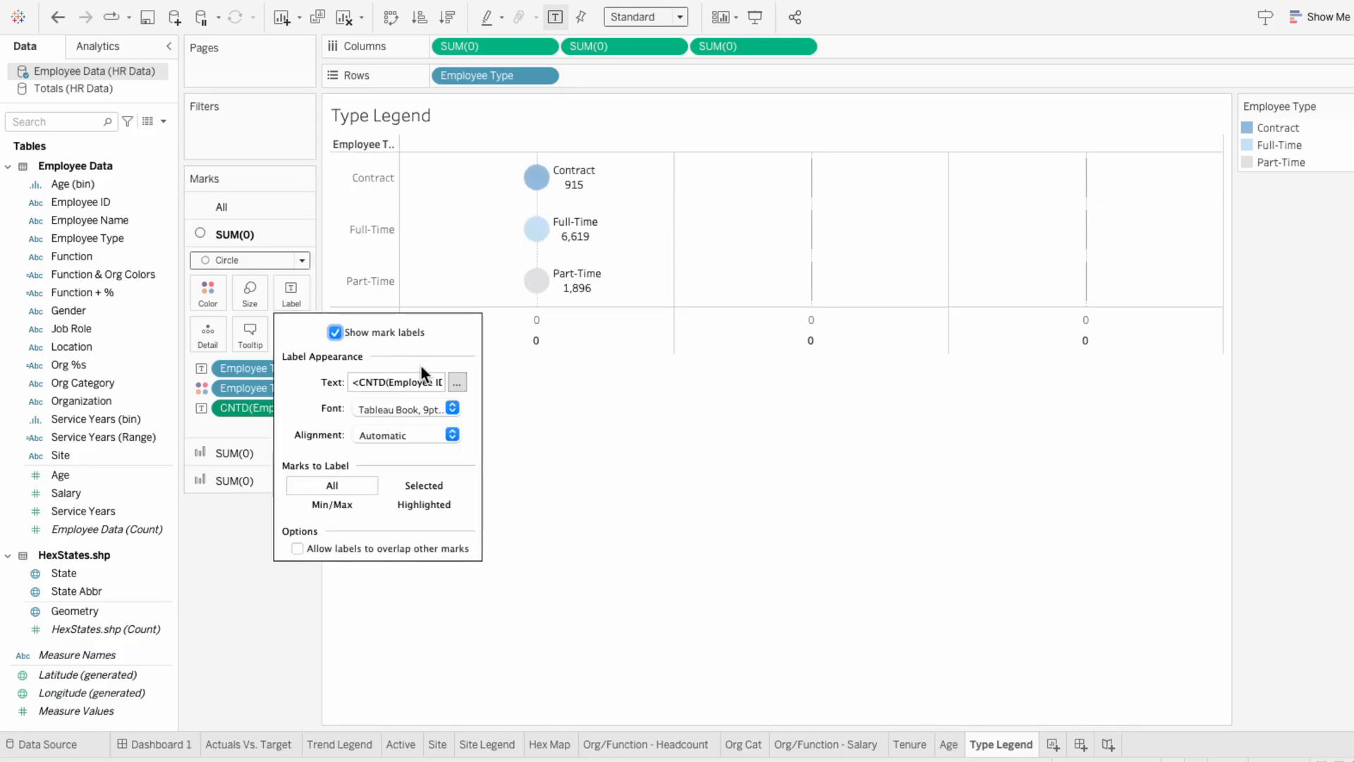
click(455, 381)
drag(853, 298, 739, 297)
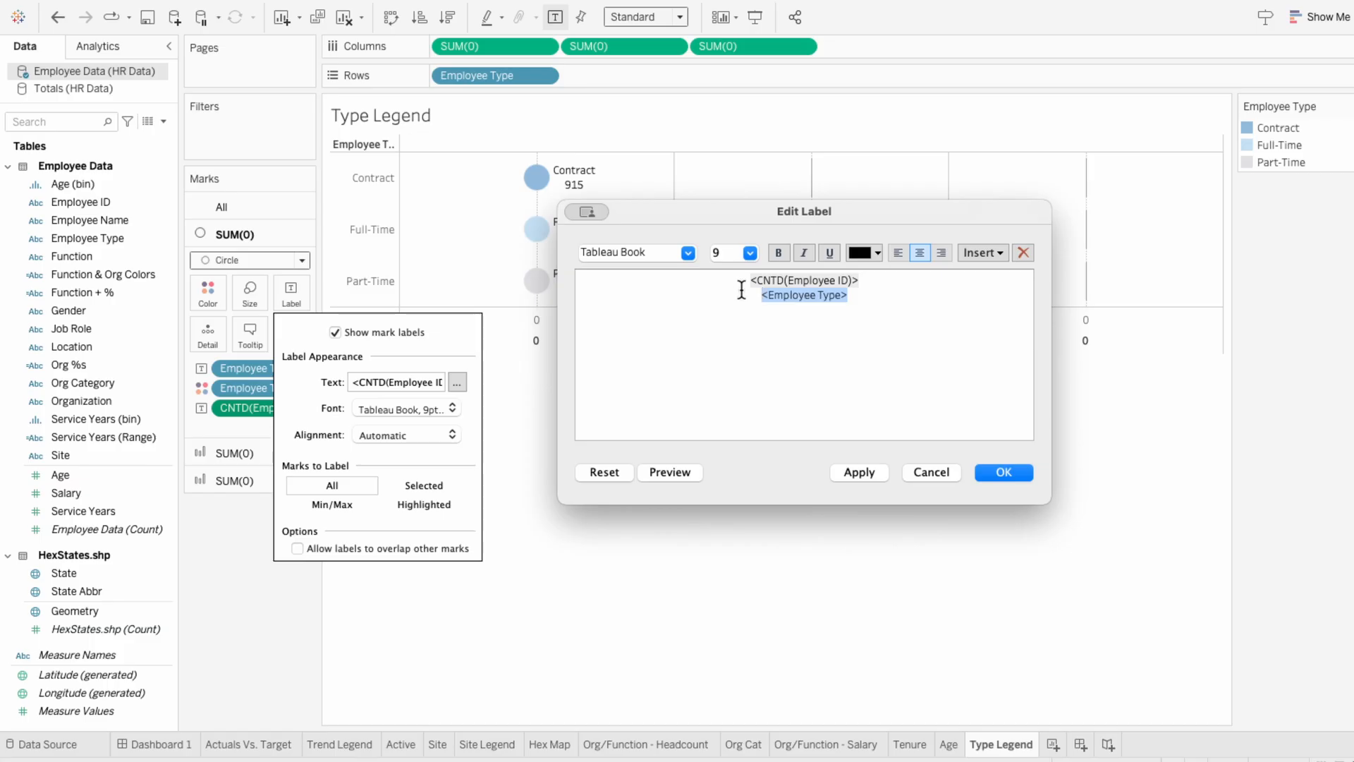
key(ctrl+x)
click(746, 281)
key(ctrl+v)
text(()
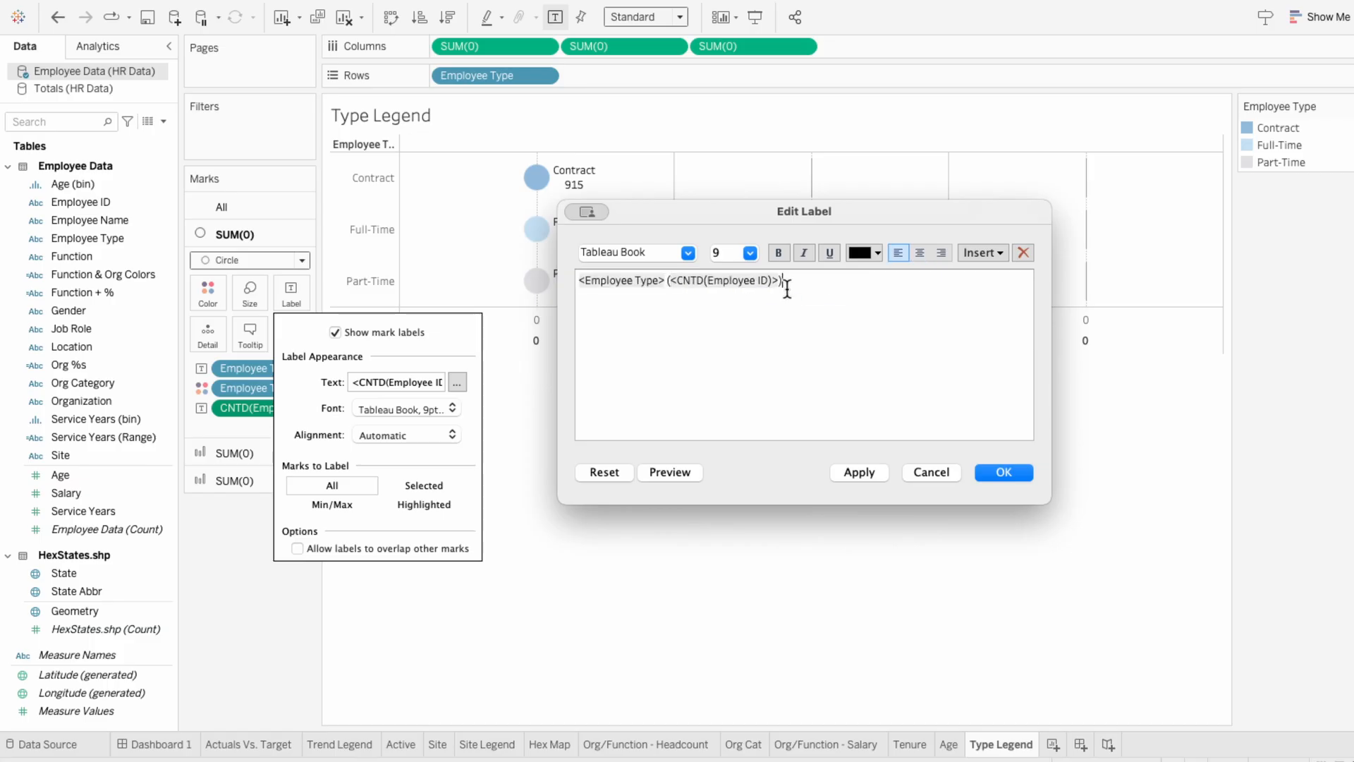
Step: Color the parenthesized employee count in the label dark gray and apply it
drag(784, 280, 667, 281)
click(875, 255)
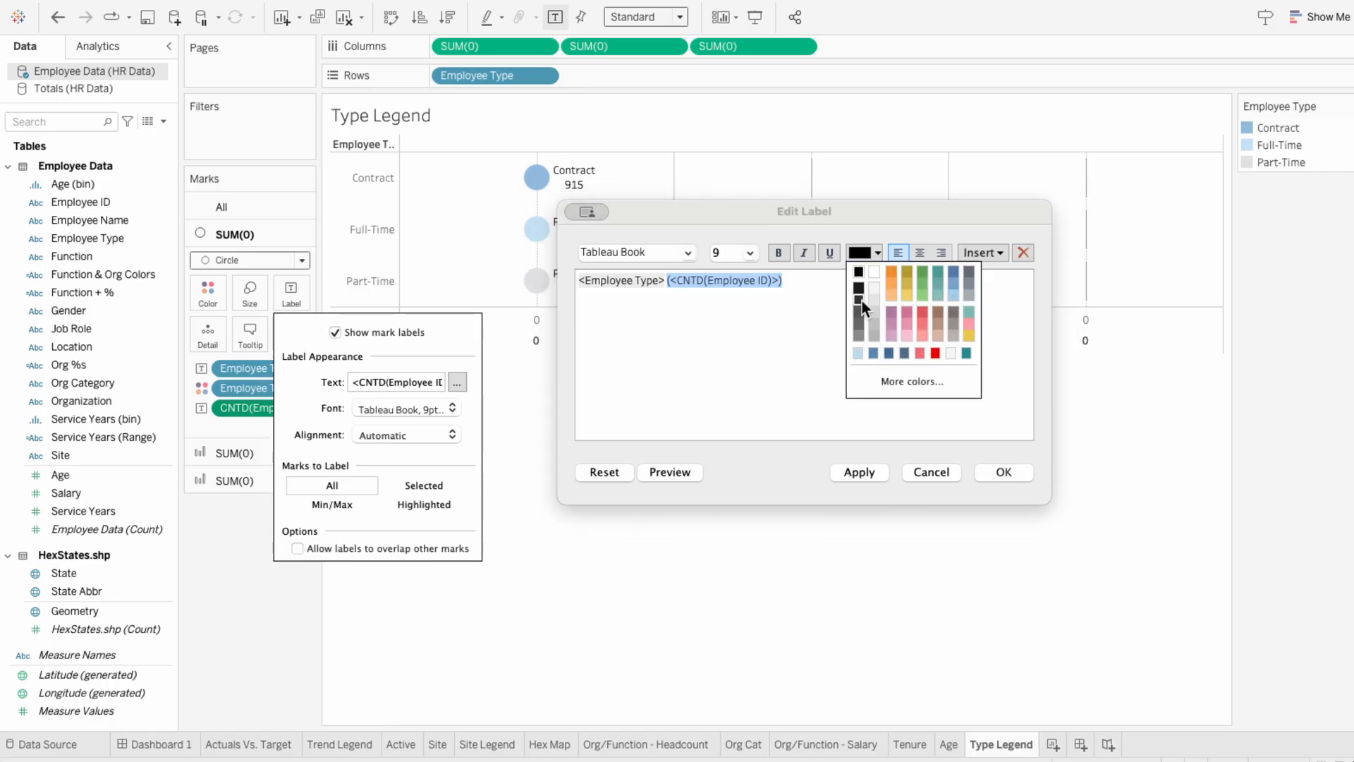
click(862, 302)
click(834, 474)
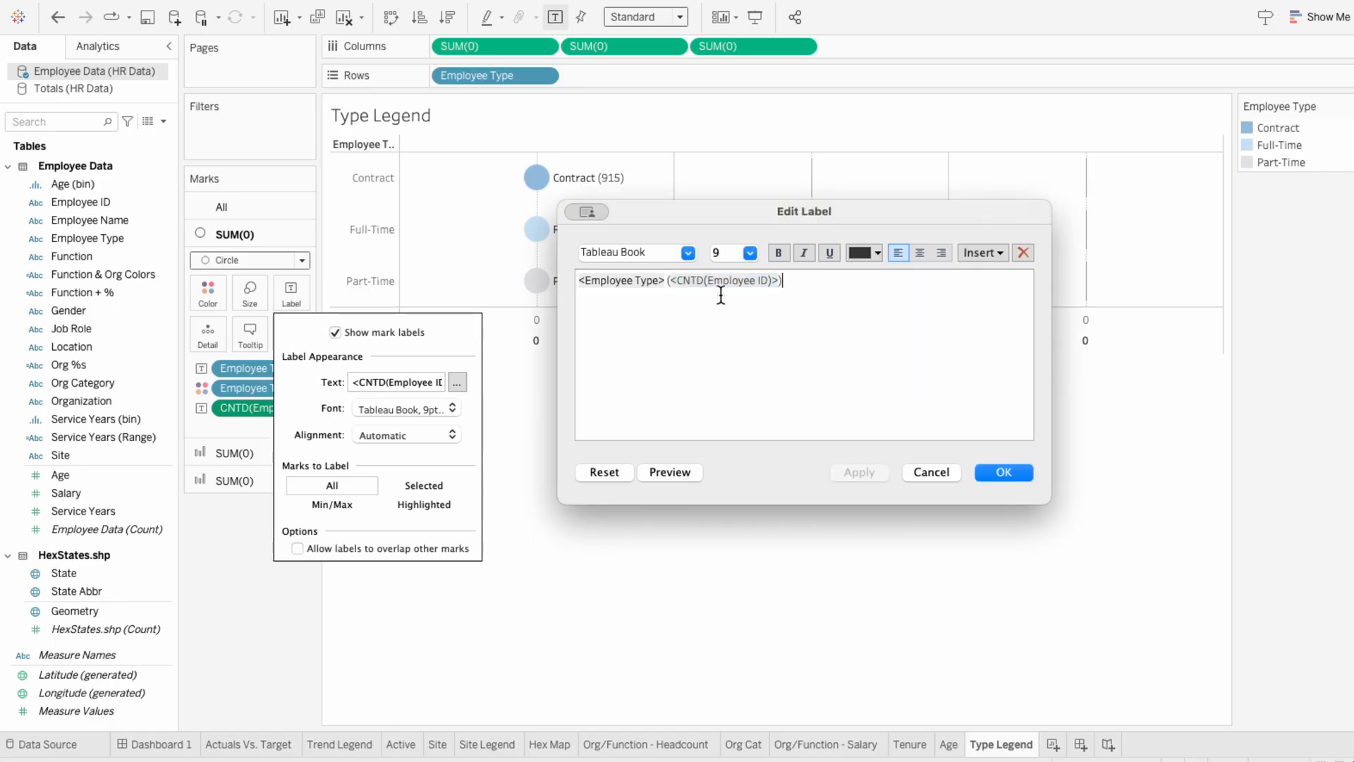
Step: Set the font of the label's Employee Type field to Tableau Regular and accept the label edits
drag(667, 281, 568, 280)
click(689, 254)
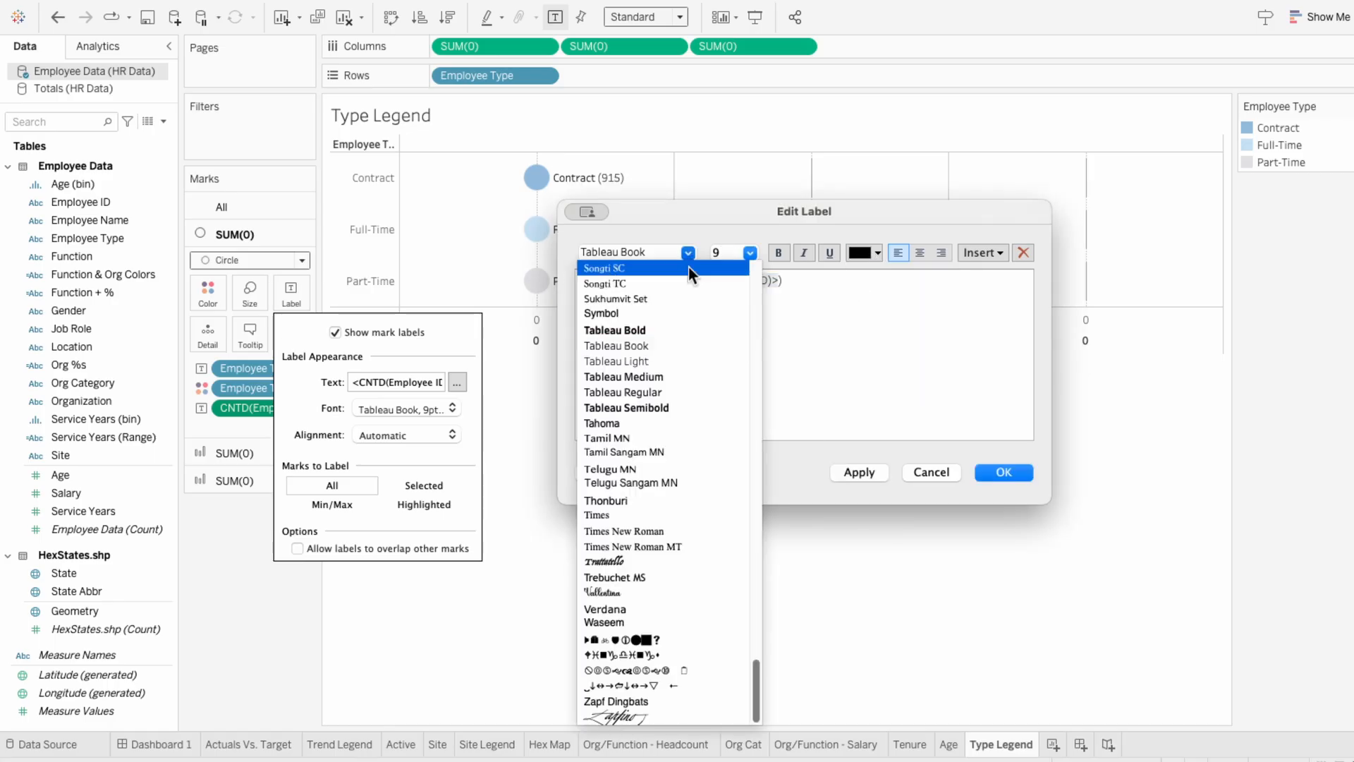
click(673, 385)
click(874, 474)
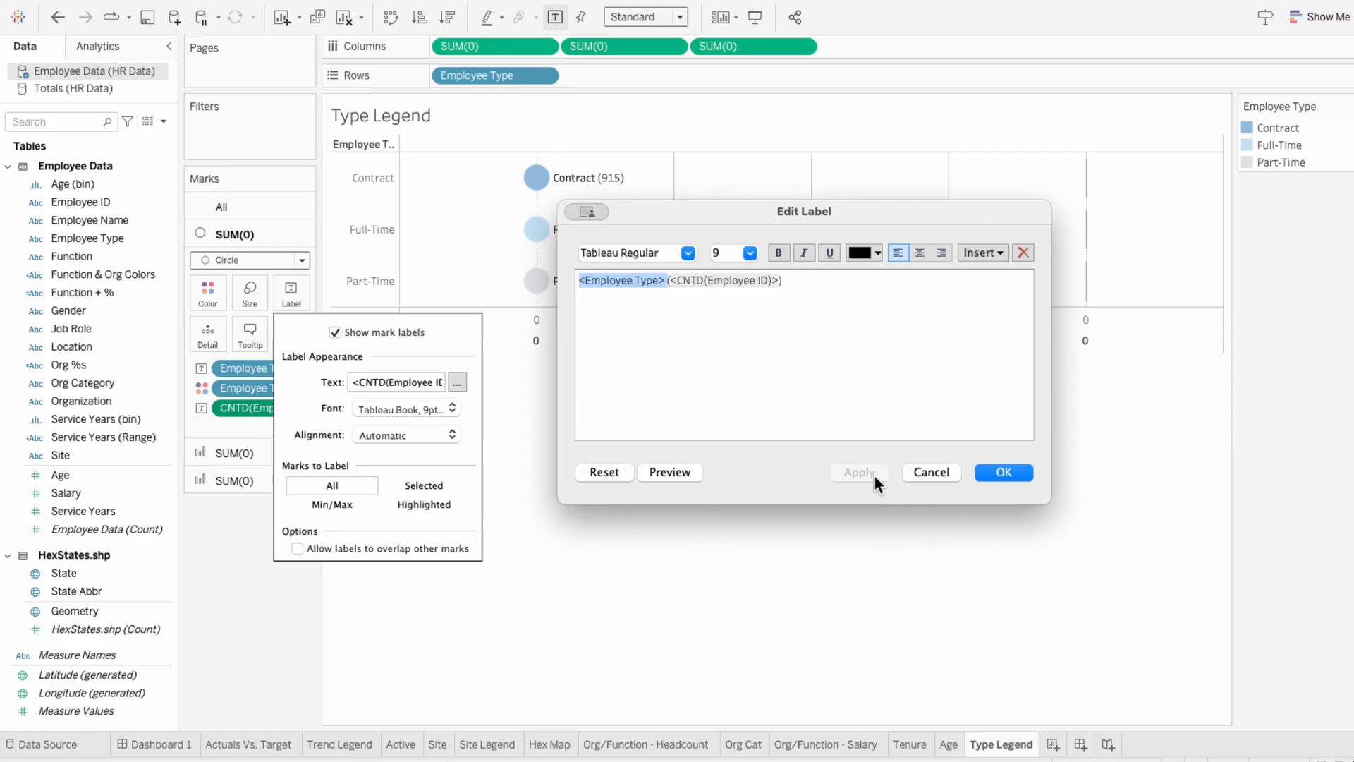
click(1001, 472)
click(1002, 472)
Step: Set the second placeholder's mark type to Shape, using the light gray rounded bar from the My Shapes palette
click(244, 452)
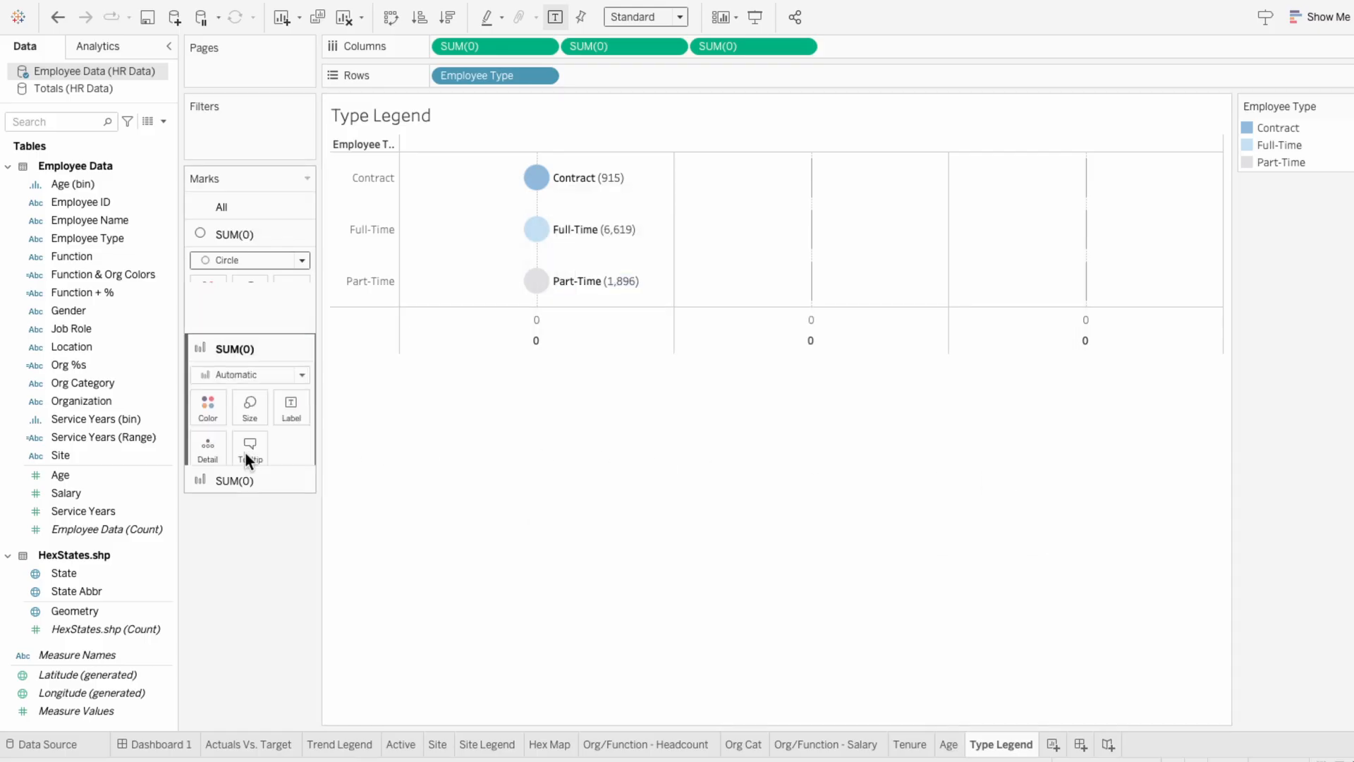
click(244, 286)
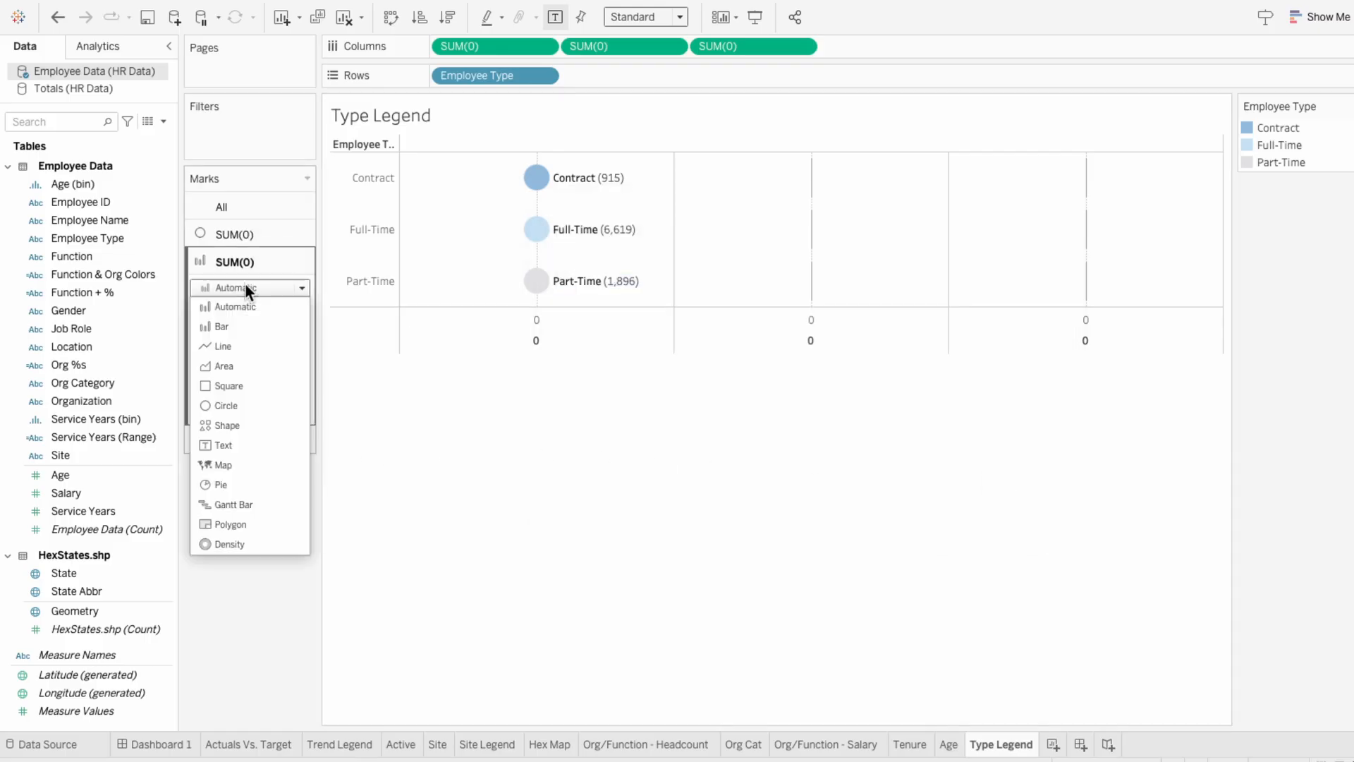
click(236, 424)
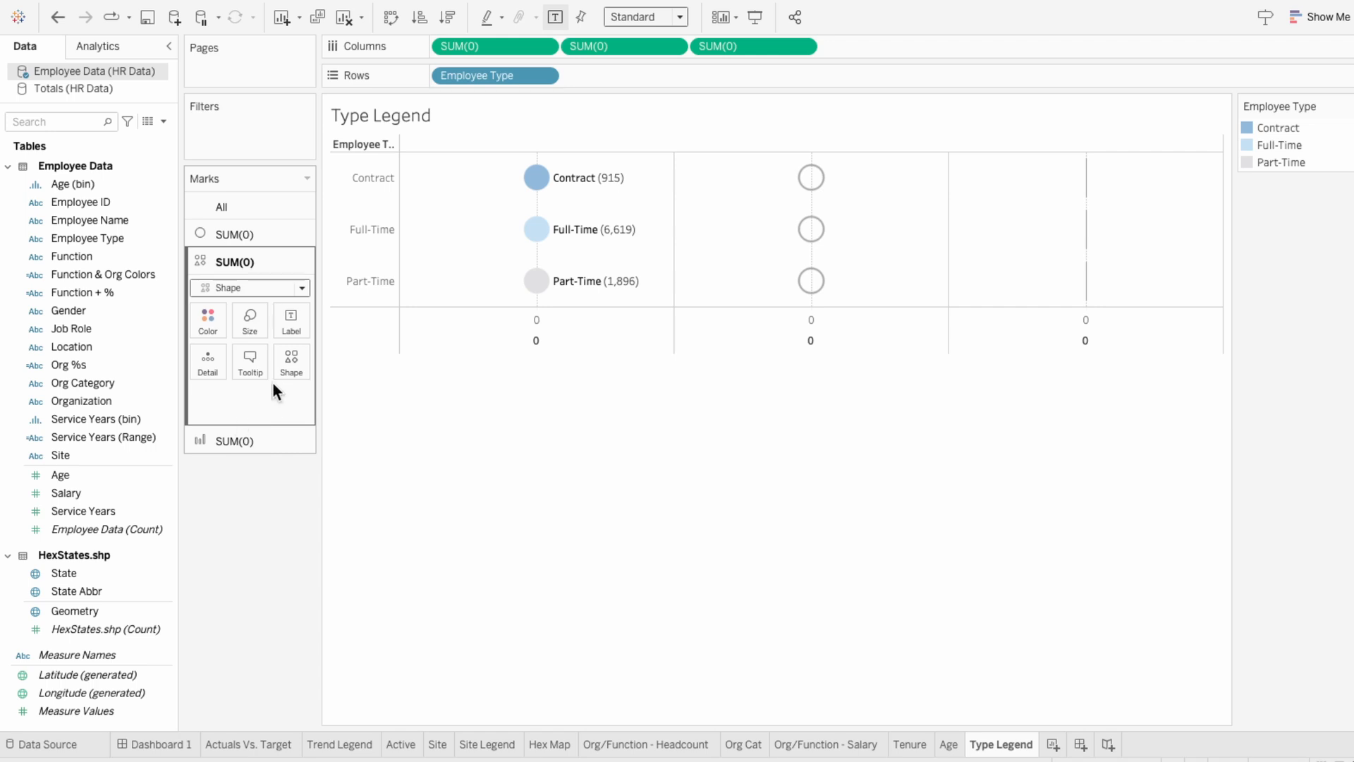
click(291, 362)
click(310, 482)
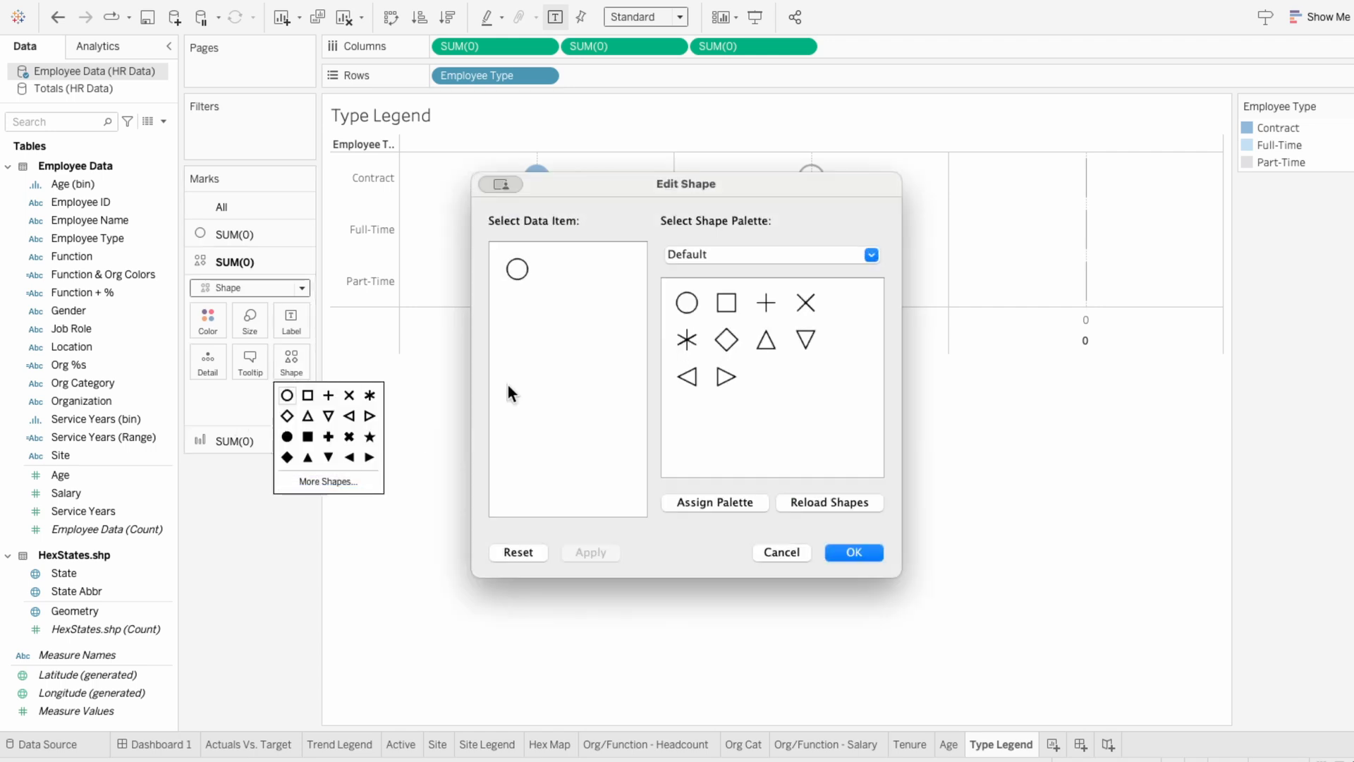
click(707, 259)
click(714, 402)
scroll(714, 419, down, 3)
scroll(716, 421, down, 2)
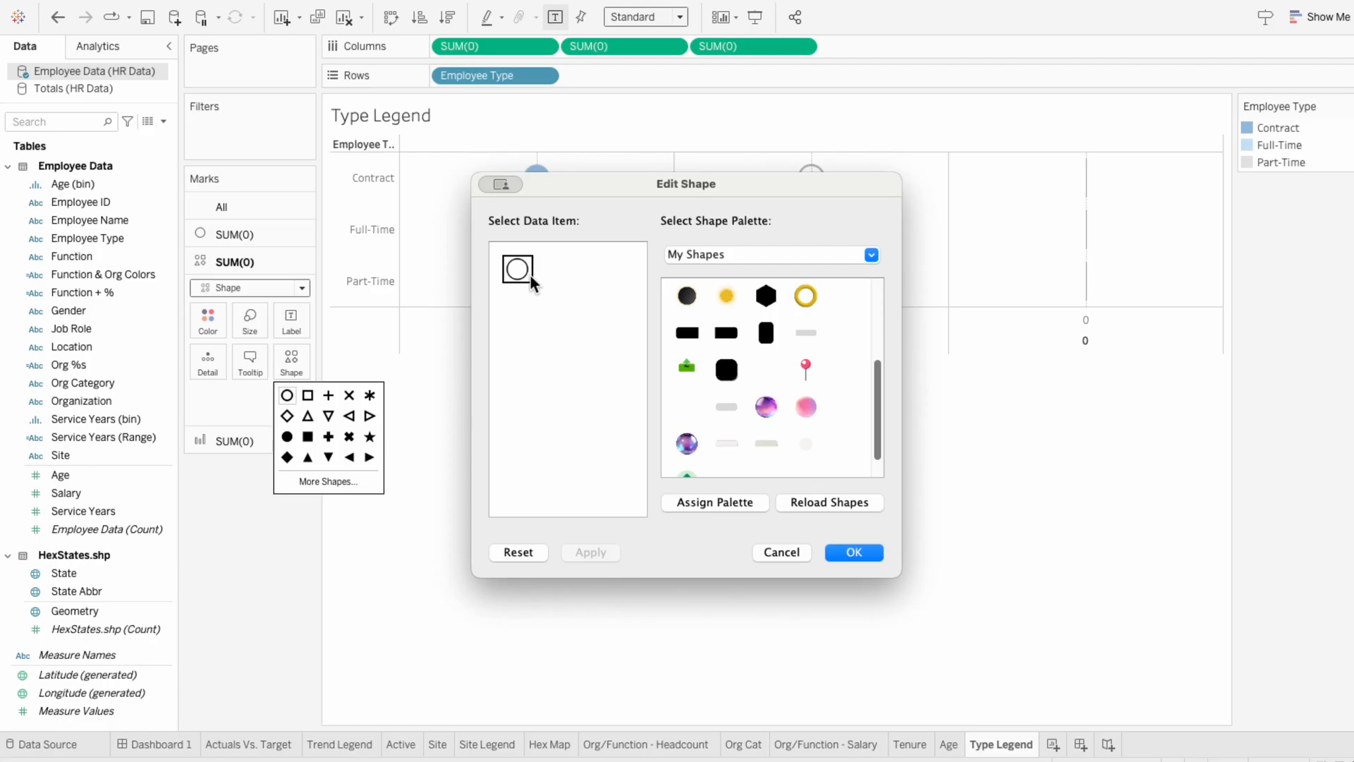
click(720, 409)
click(854, 551)
click(123, 352)
Step: Enlarge the rounded bar shapes slightly and color them by Employee Type
click(250, 319)
drag(321, 361, 332, 361)
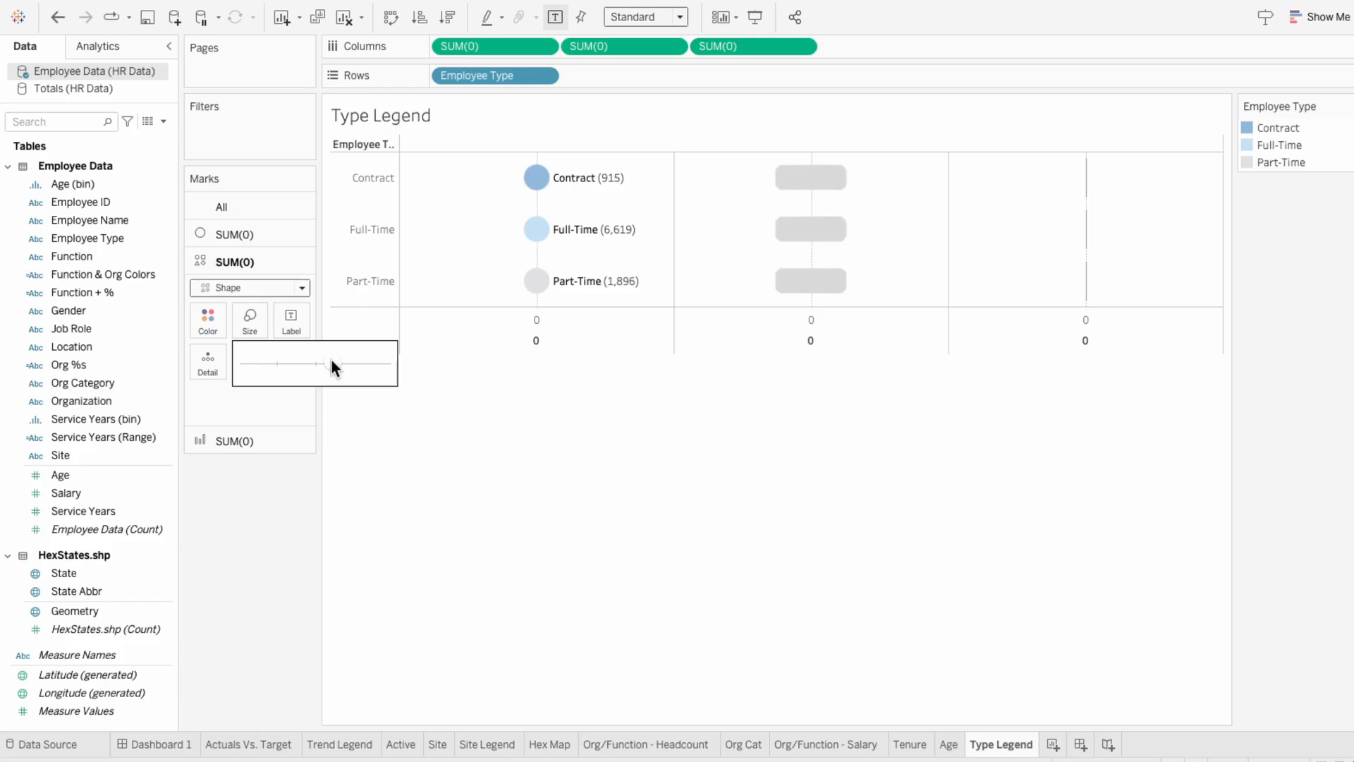
click(408, 433)
drag(130, 238, 251, 395)
click(202, 398)
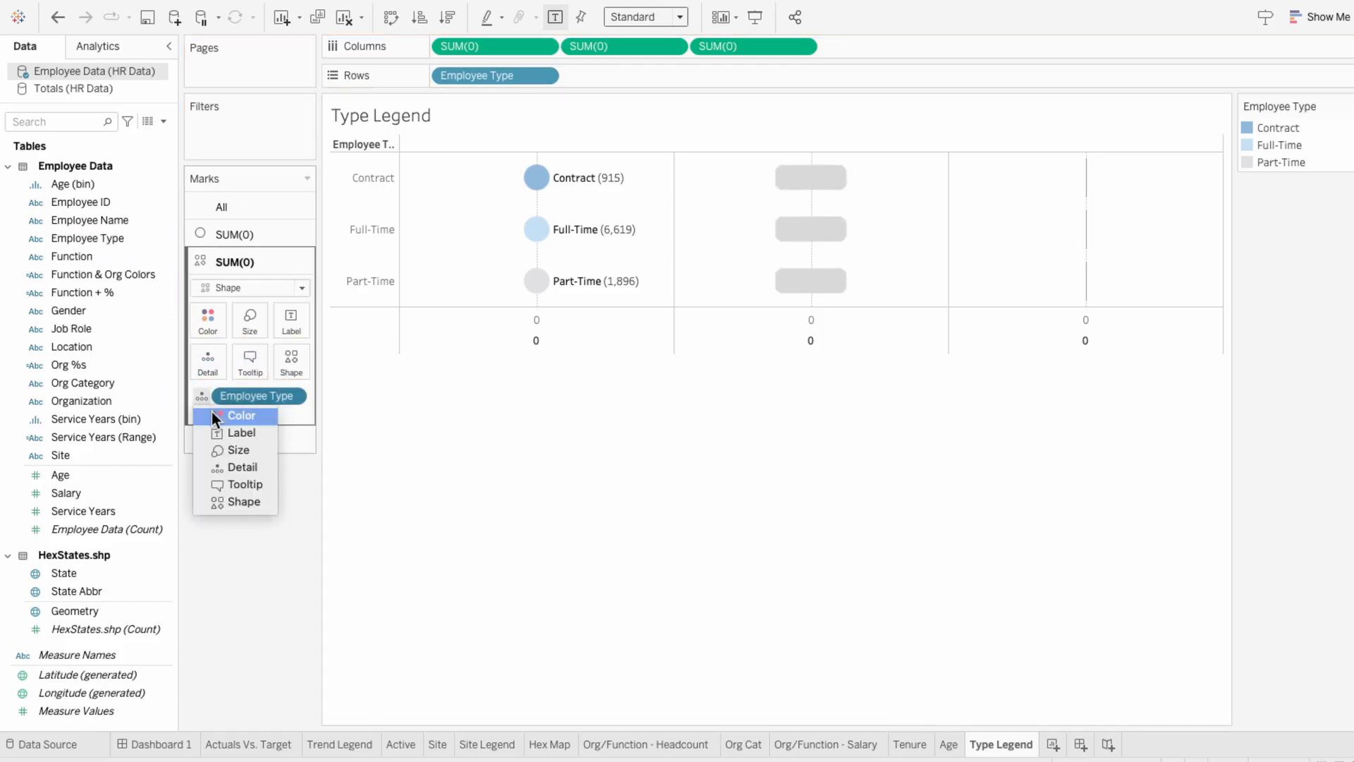
click(211, 415)
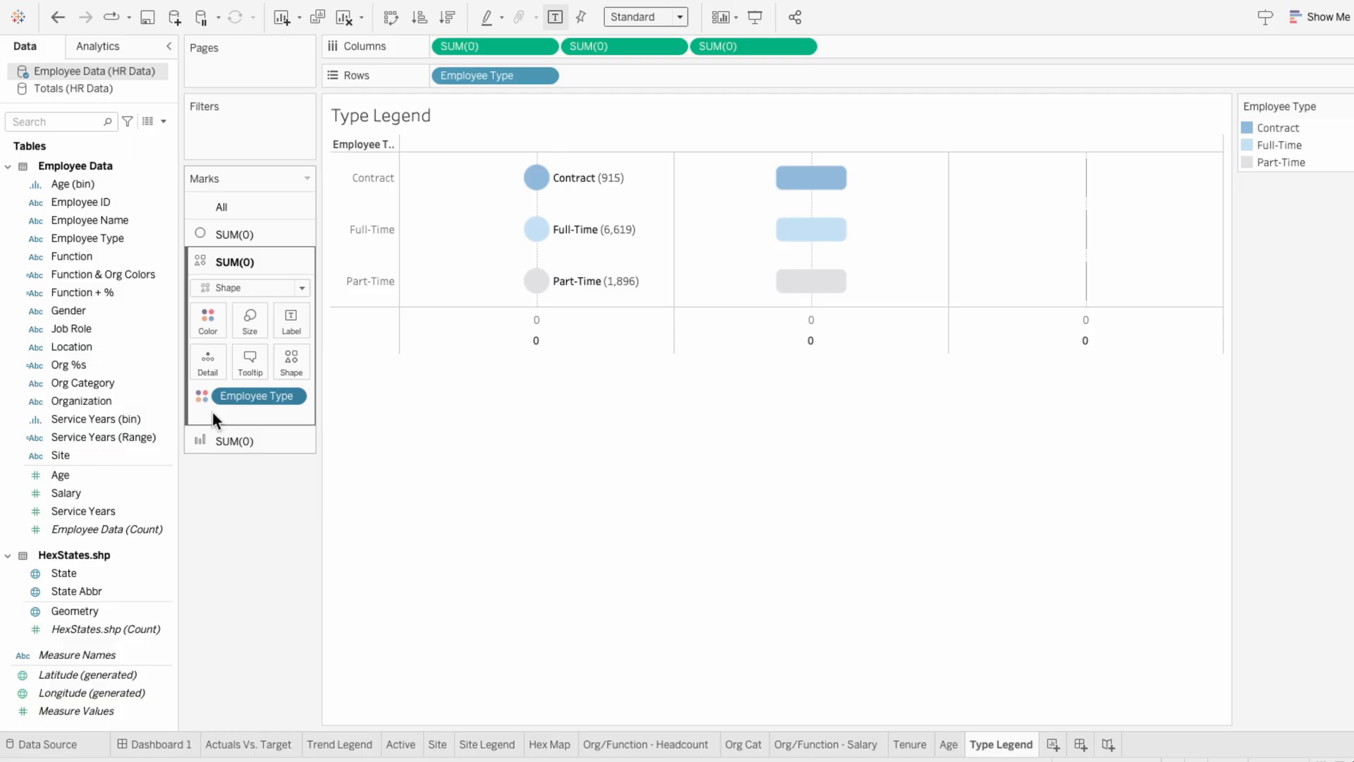
Step: Set the third placeholder's mark type to Text and display COUNTD([Employee ID]) as its text
click(223, 438)
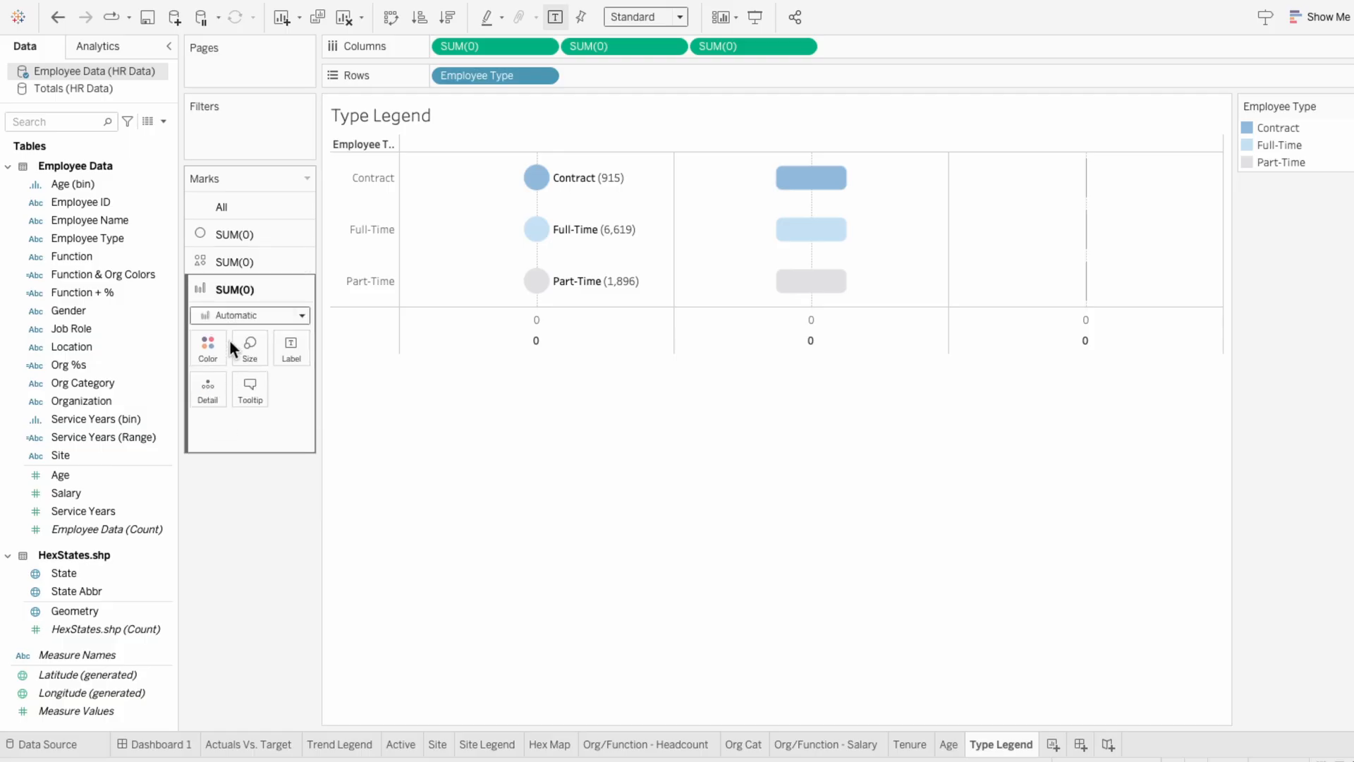
click(226, 317)
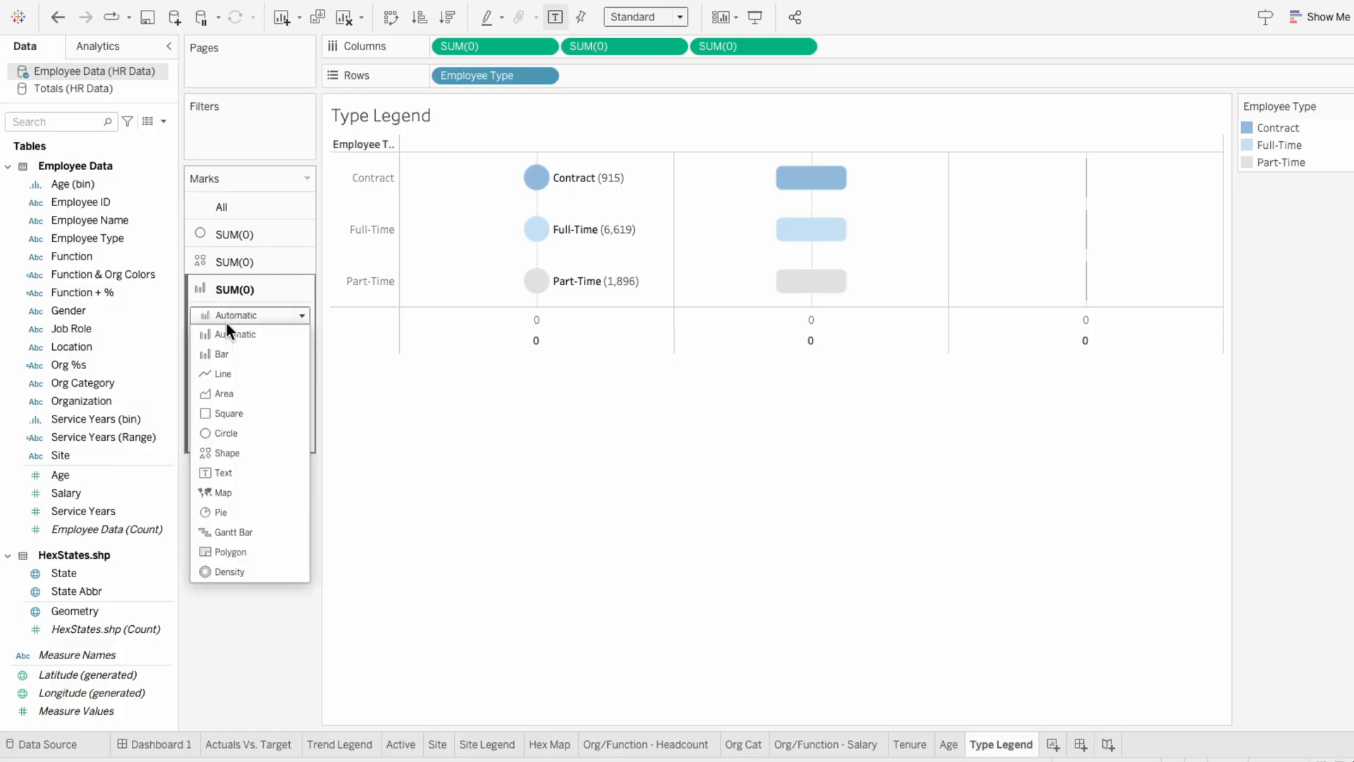
click(227, 467)
double_click(227, 435)
text(countd([emp)
key(Down)
key(Return)
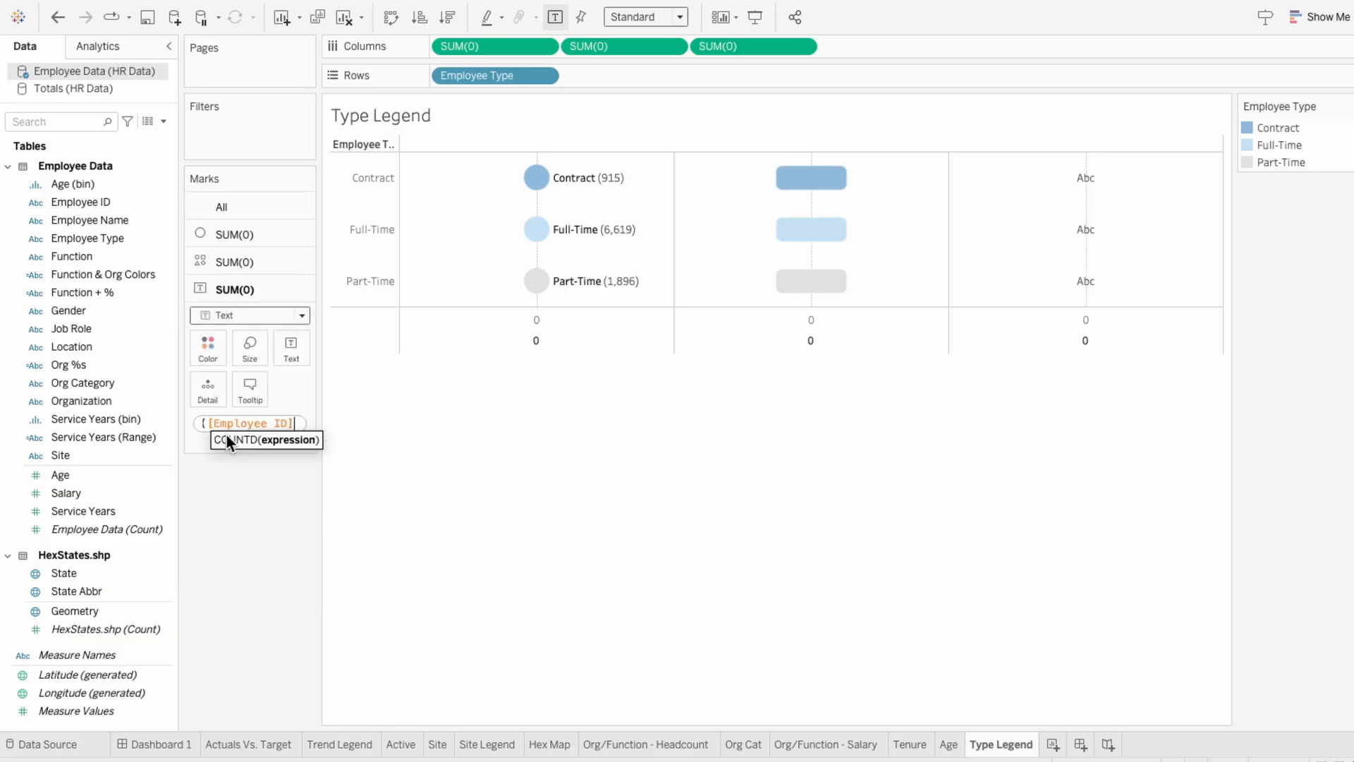
key(Return)
click(203, 424)
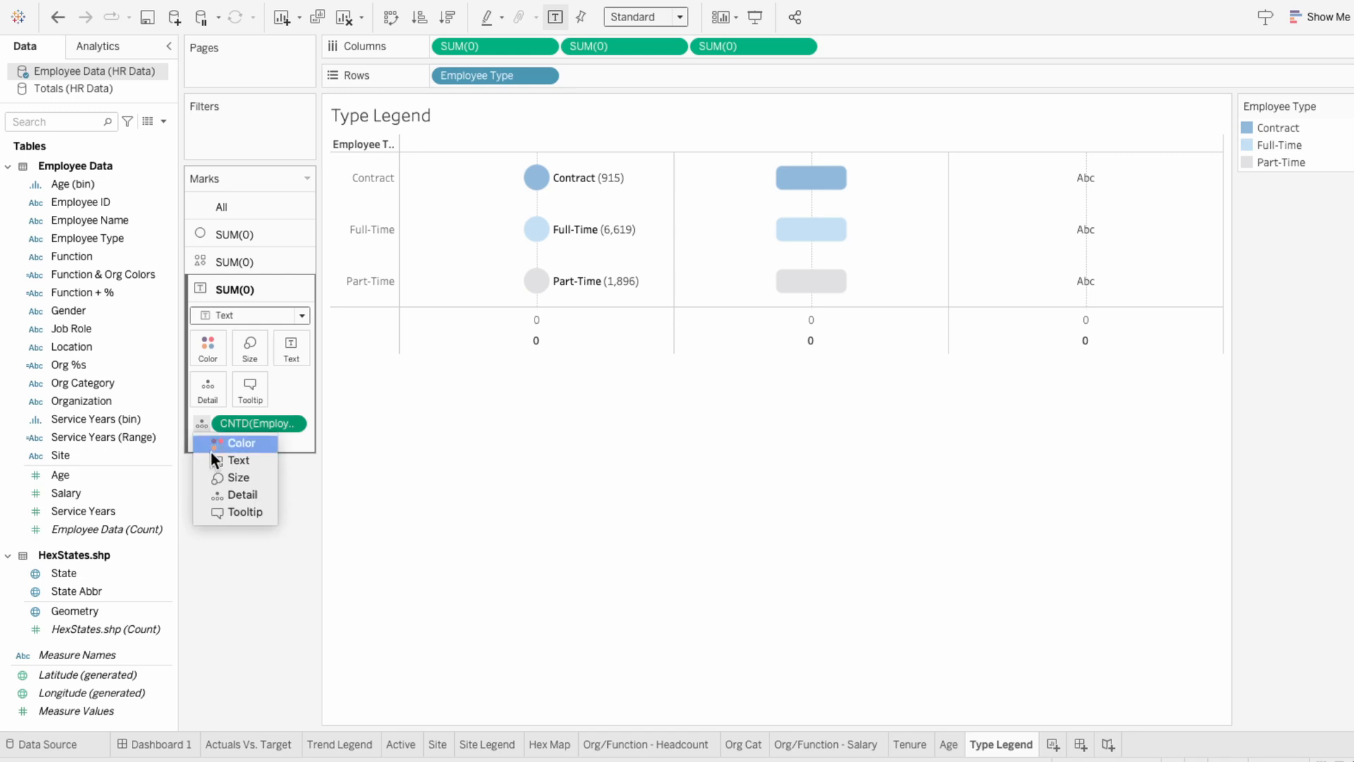
click(213, 459)
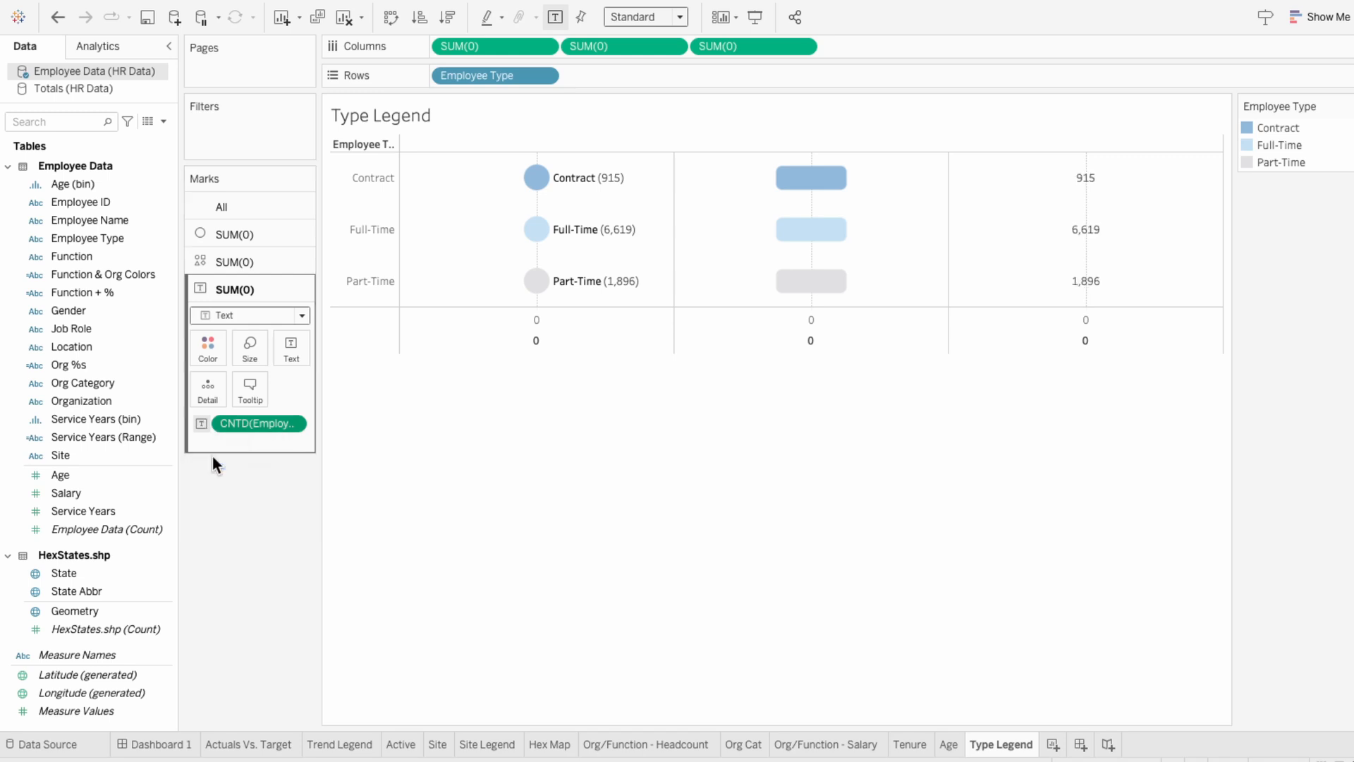
Step: Convert the third placeholder's COUNTD([Employee ID]) text to a Percent of Total quick table calculation
right_click(252, 423)
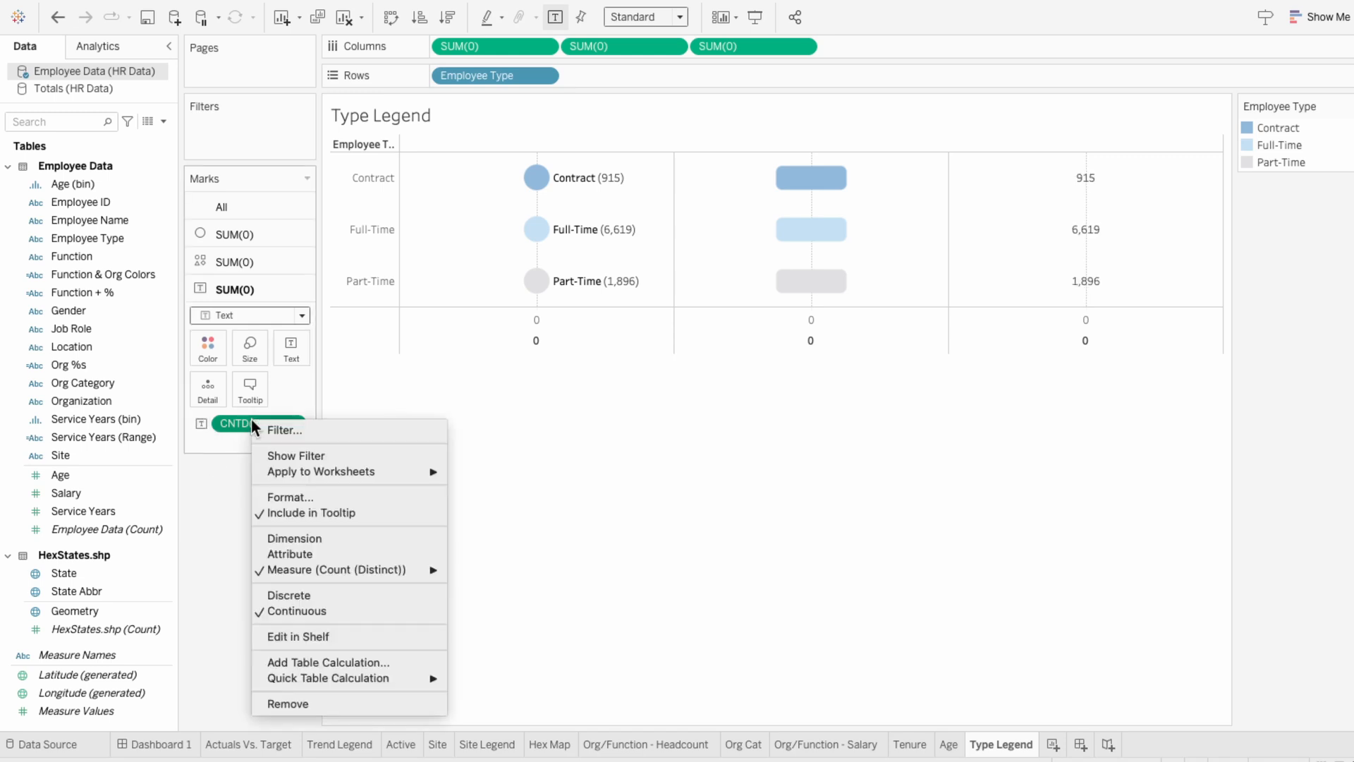
mouse_move(289, 678)
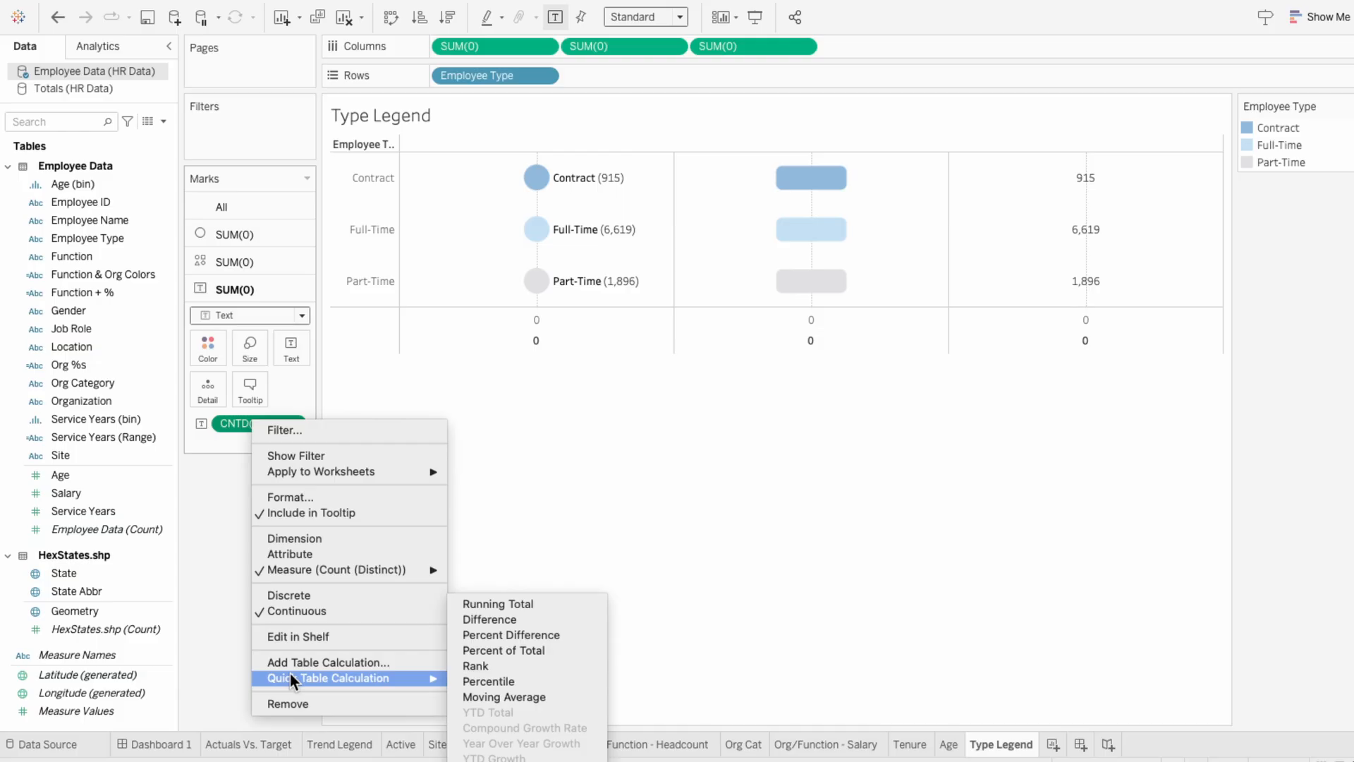
click(475, 649)
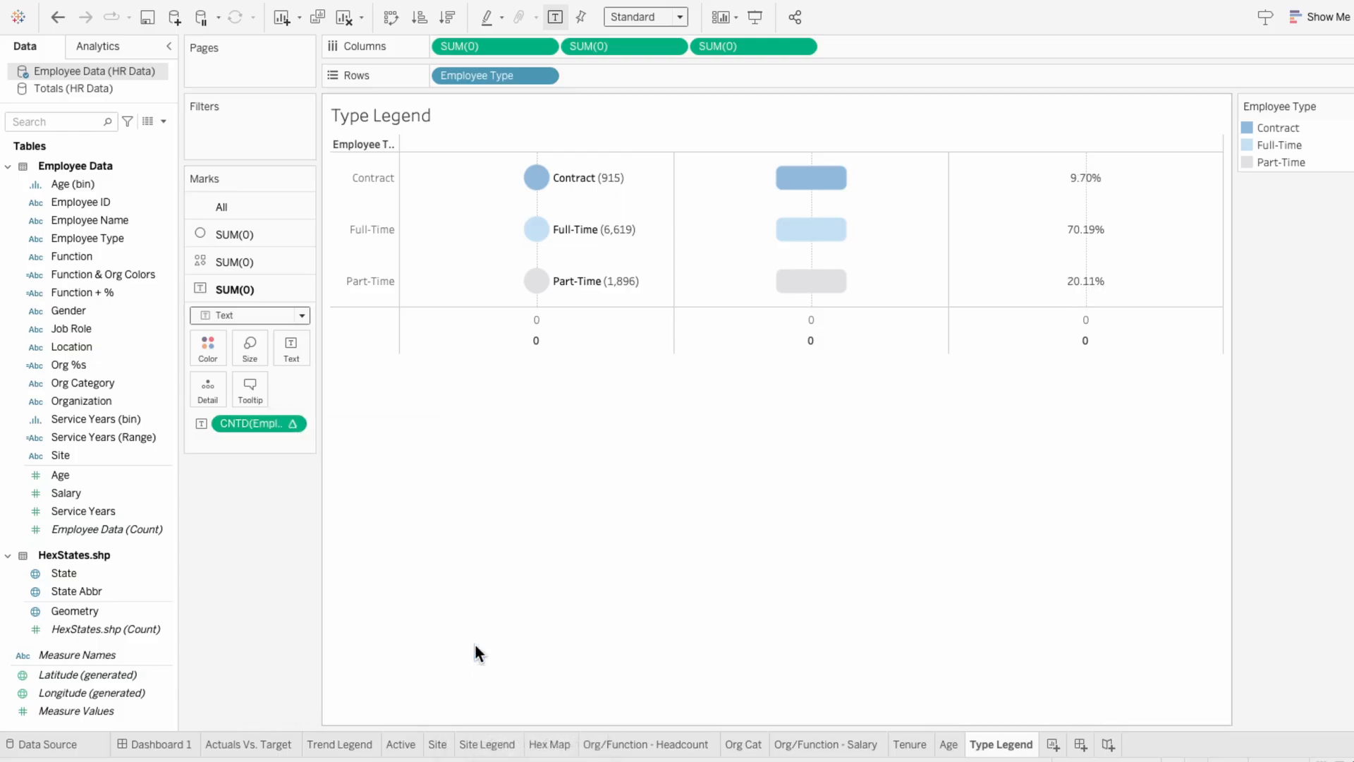
Step: Format the percent-of-total values as percentages with no decimal places
right_click(250, 423)
click(267, 487)
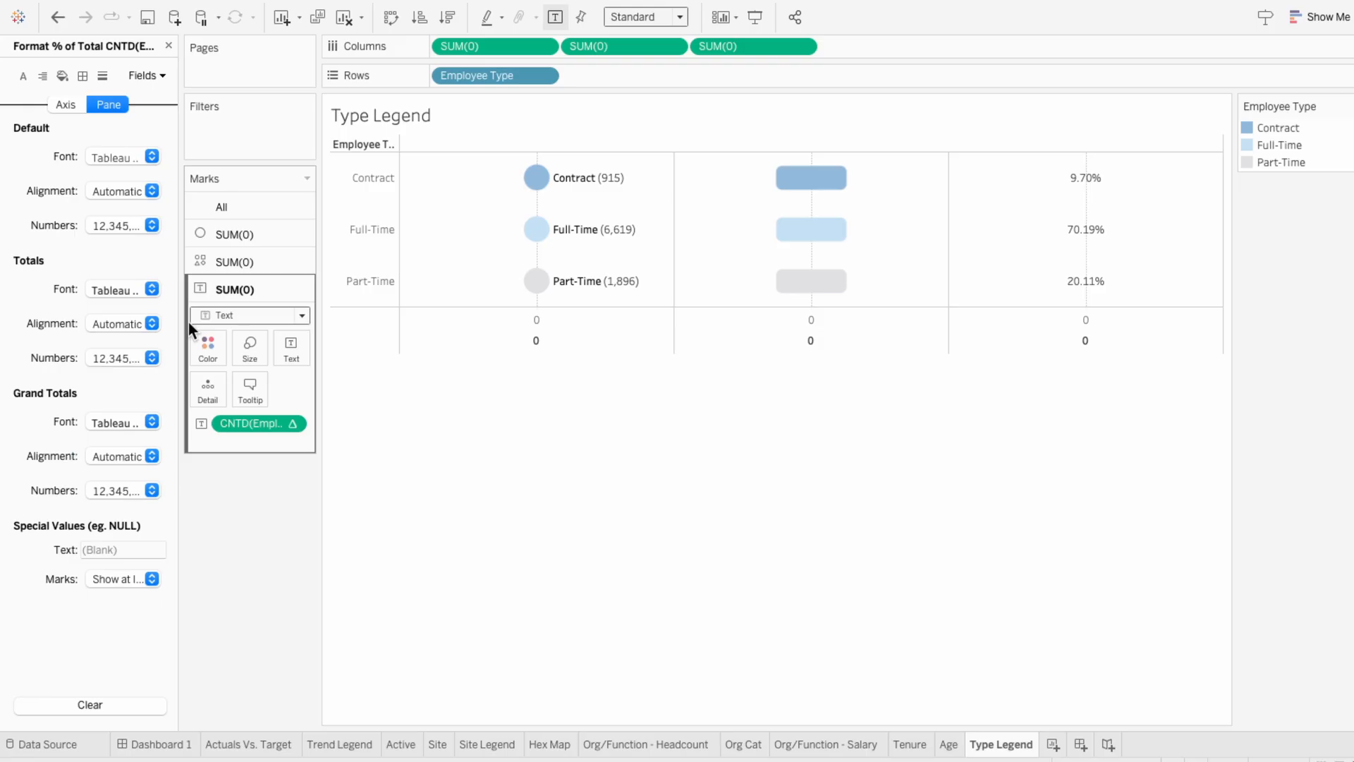
click(126, 225)
click(120, 343)
click(316, 297)
click(205, 484)
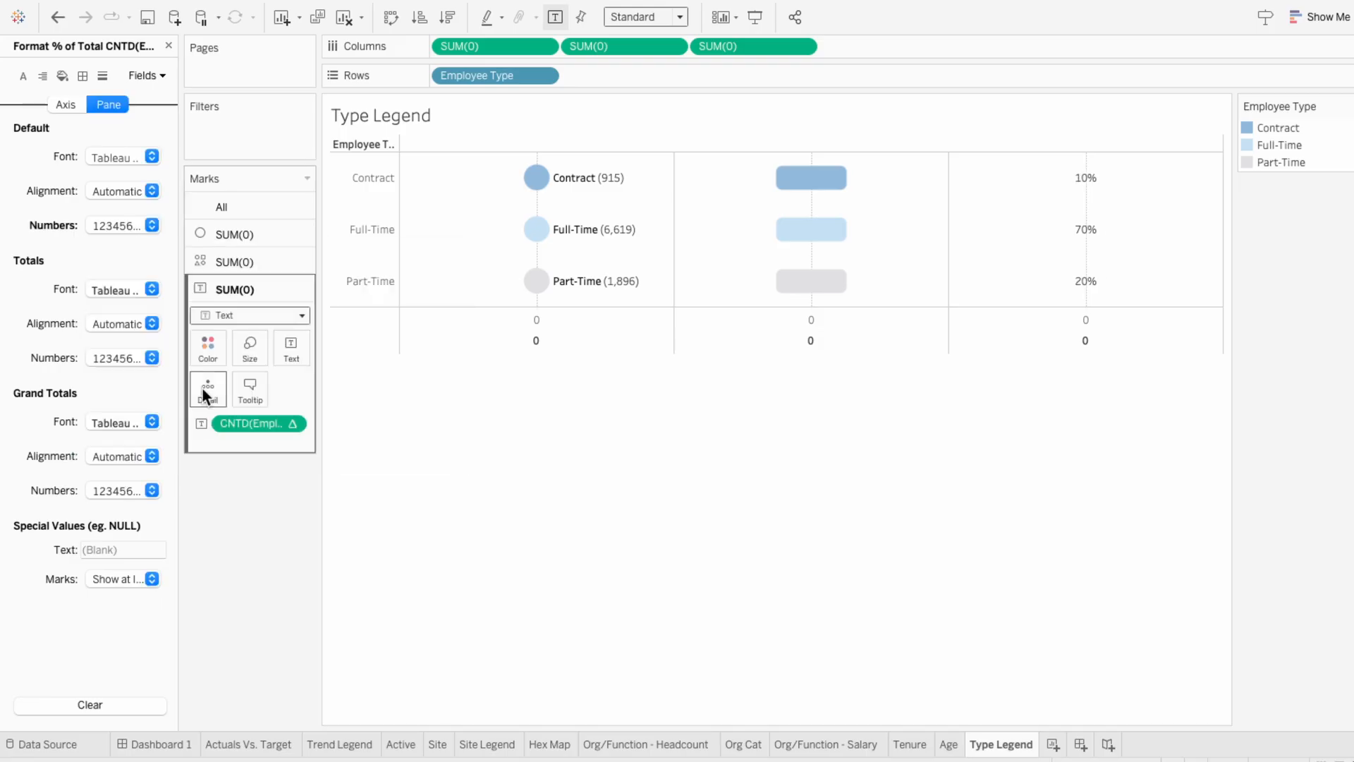
click(168, 47)
Step: Color the percentage text by Employee Type and Measure Names, and overlay it on the rounded bars with a dual axis
drag(130, 237, 218, 439)
click(201, 443)
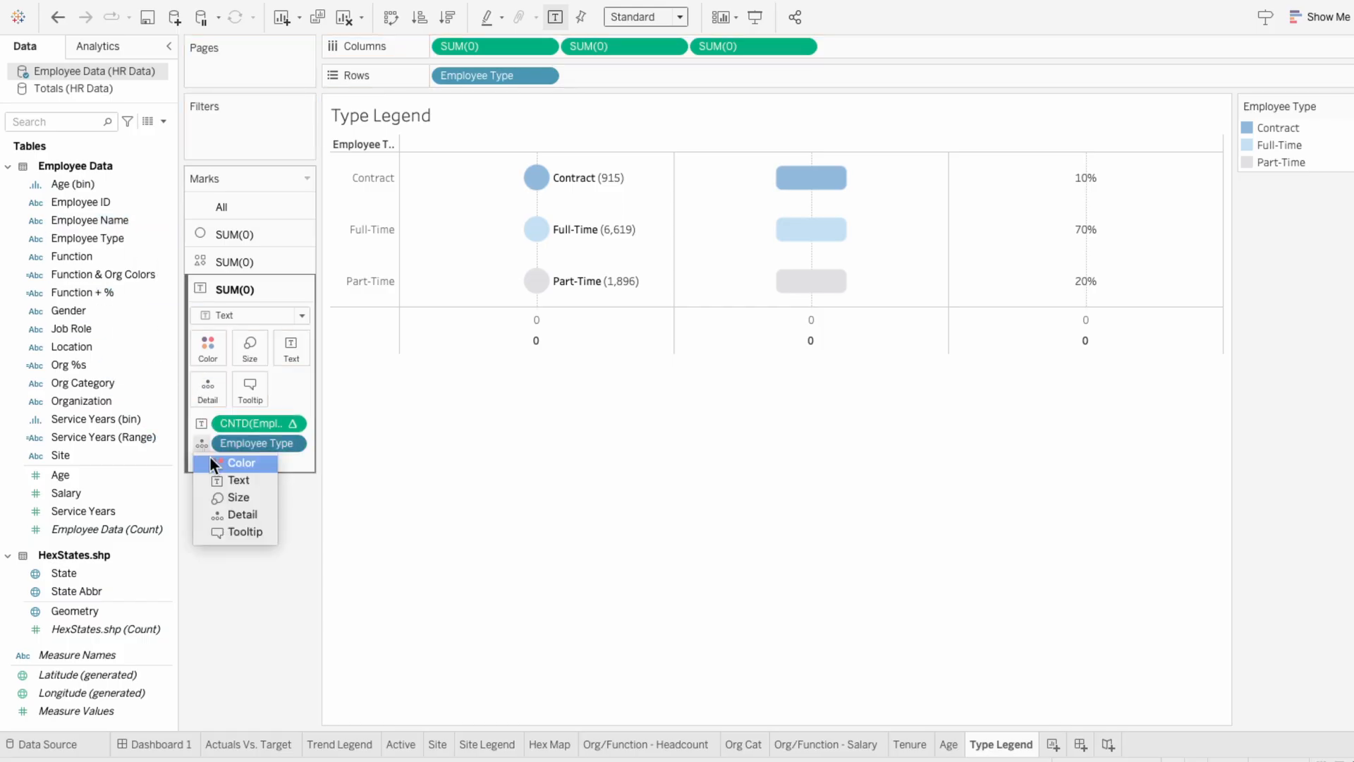
click(210, 462)
mouse_move(1094, 187)
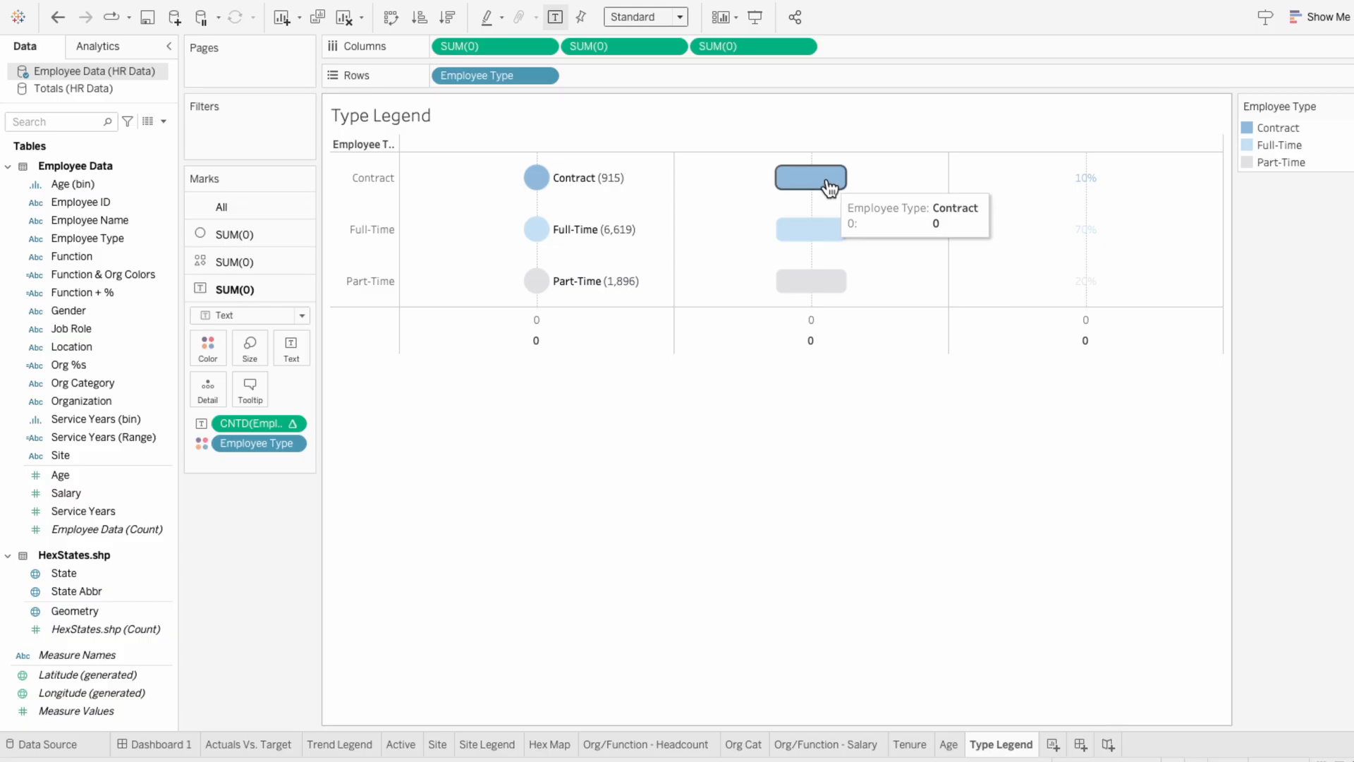
drag(77, 655, 194, 462)
click(201, 463)
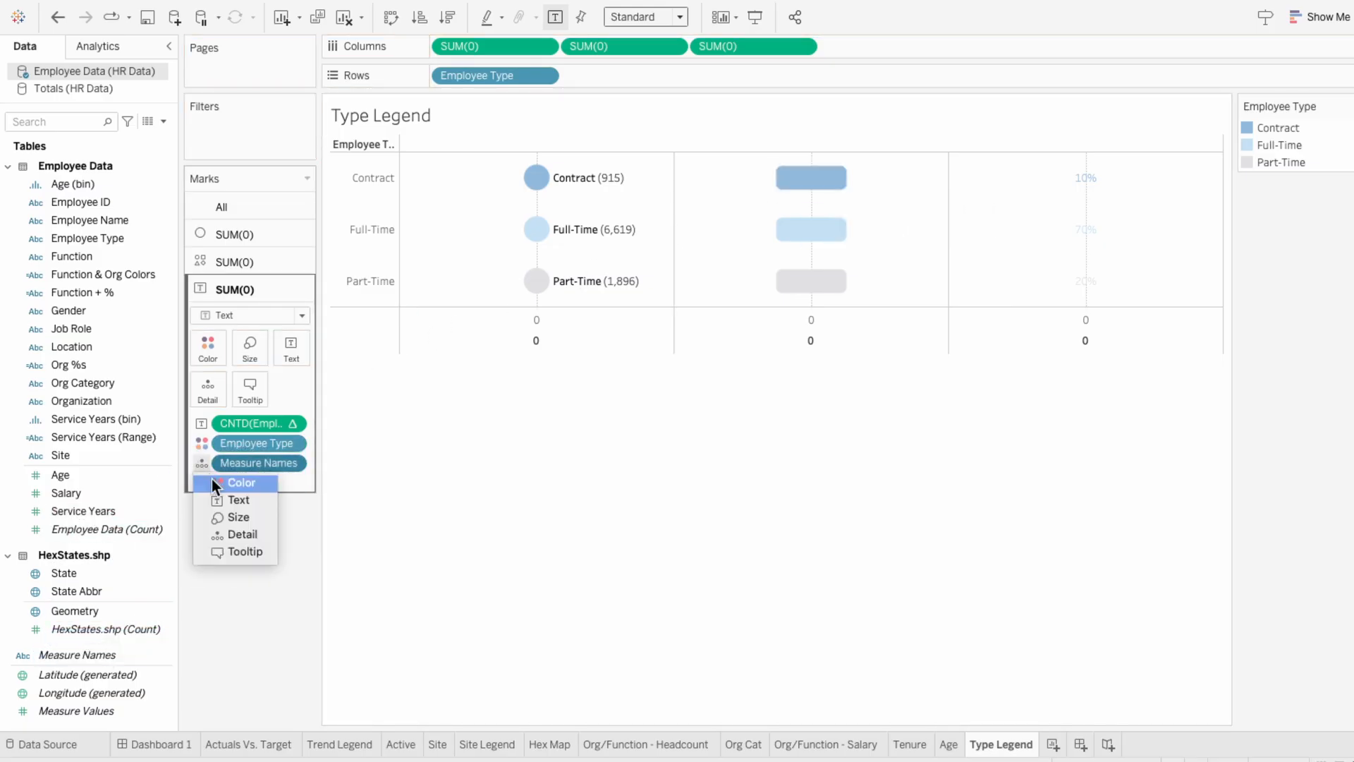
click(211, 480)
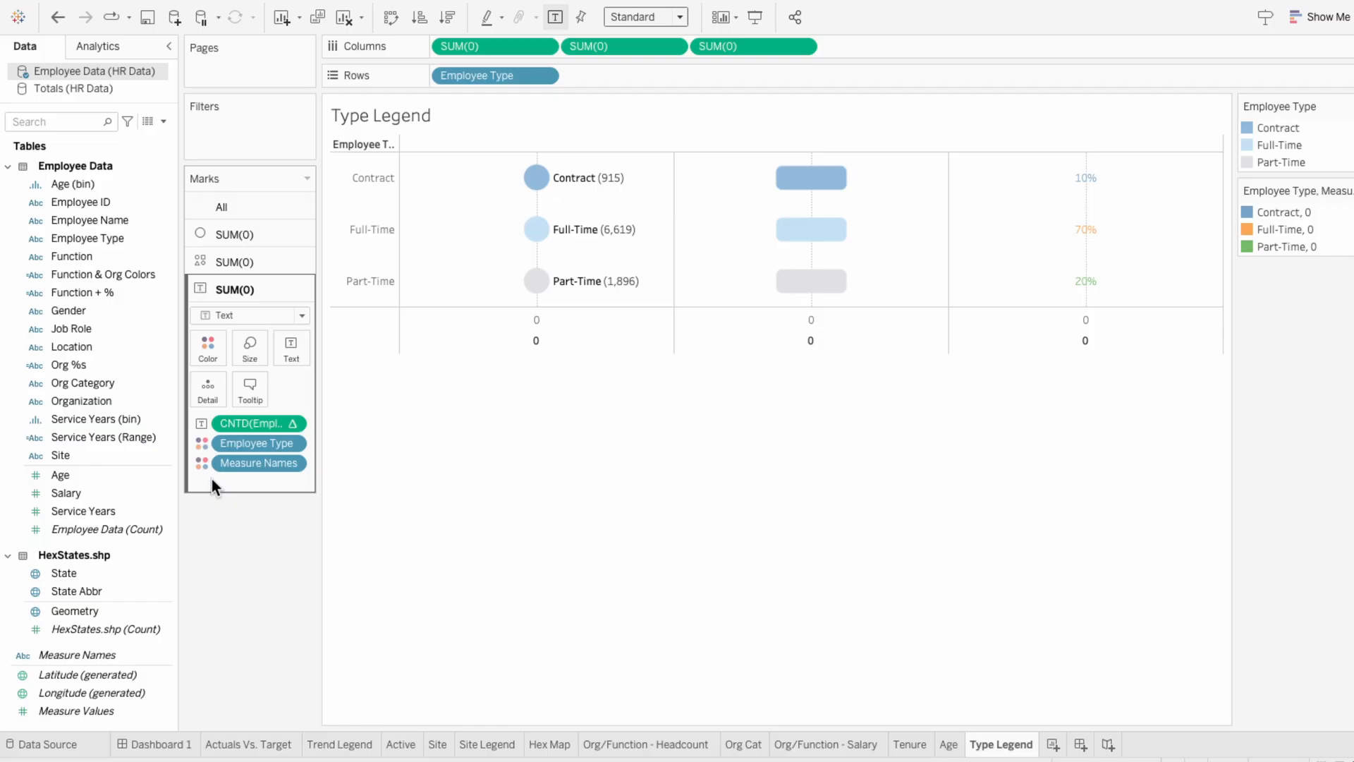
right_click(722, 46)
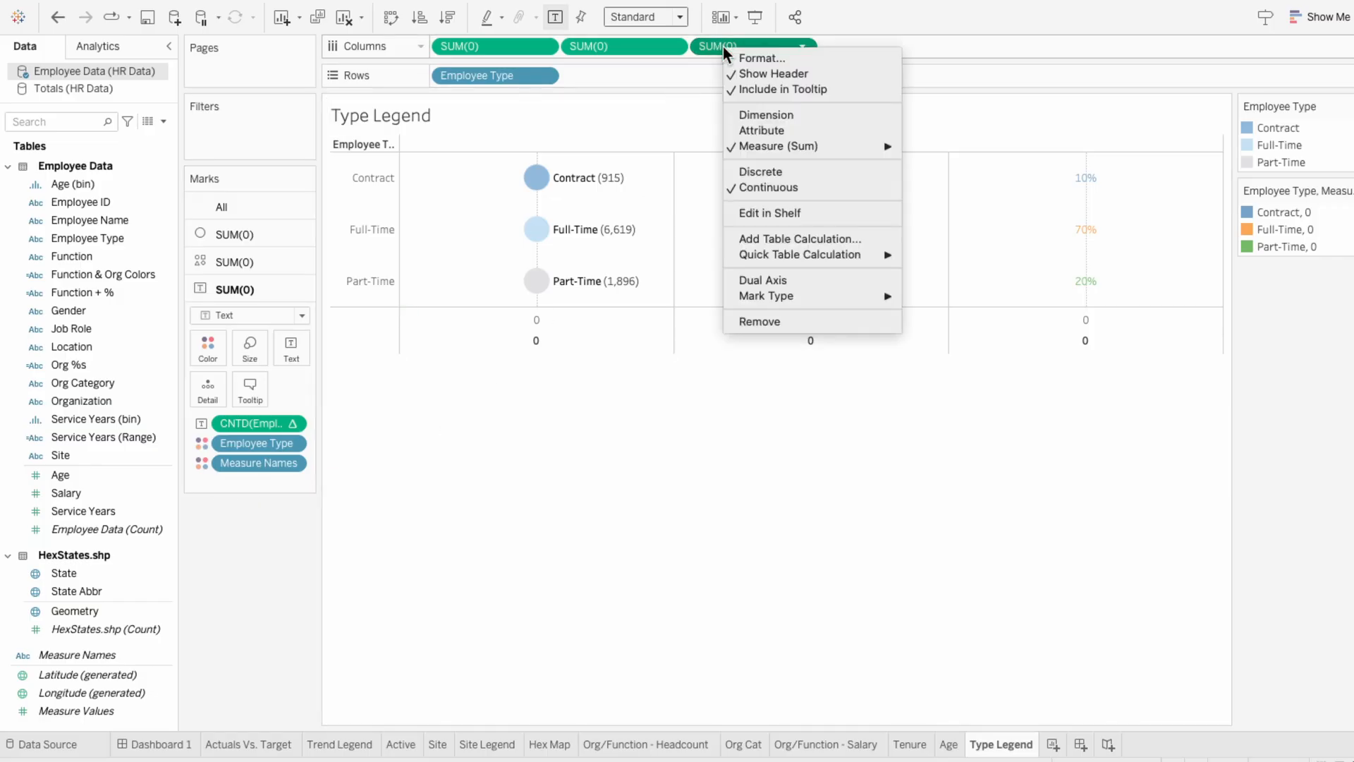
click(746, 281)
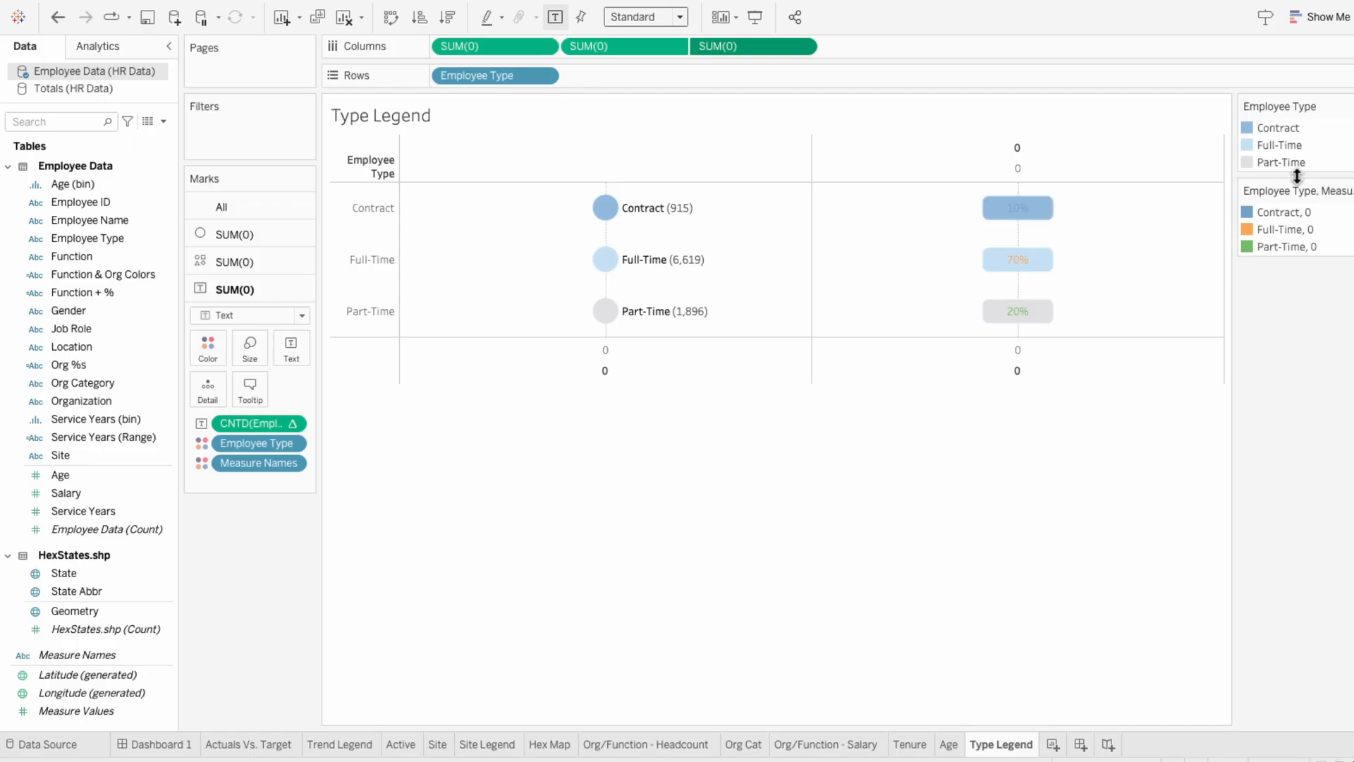
Step: In the combined Employee Type and Measure Names color legend, set the Contract text color to dark navy blue
click(1348, 192)
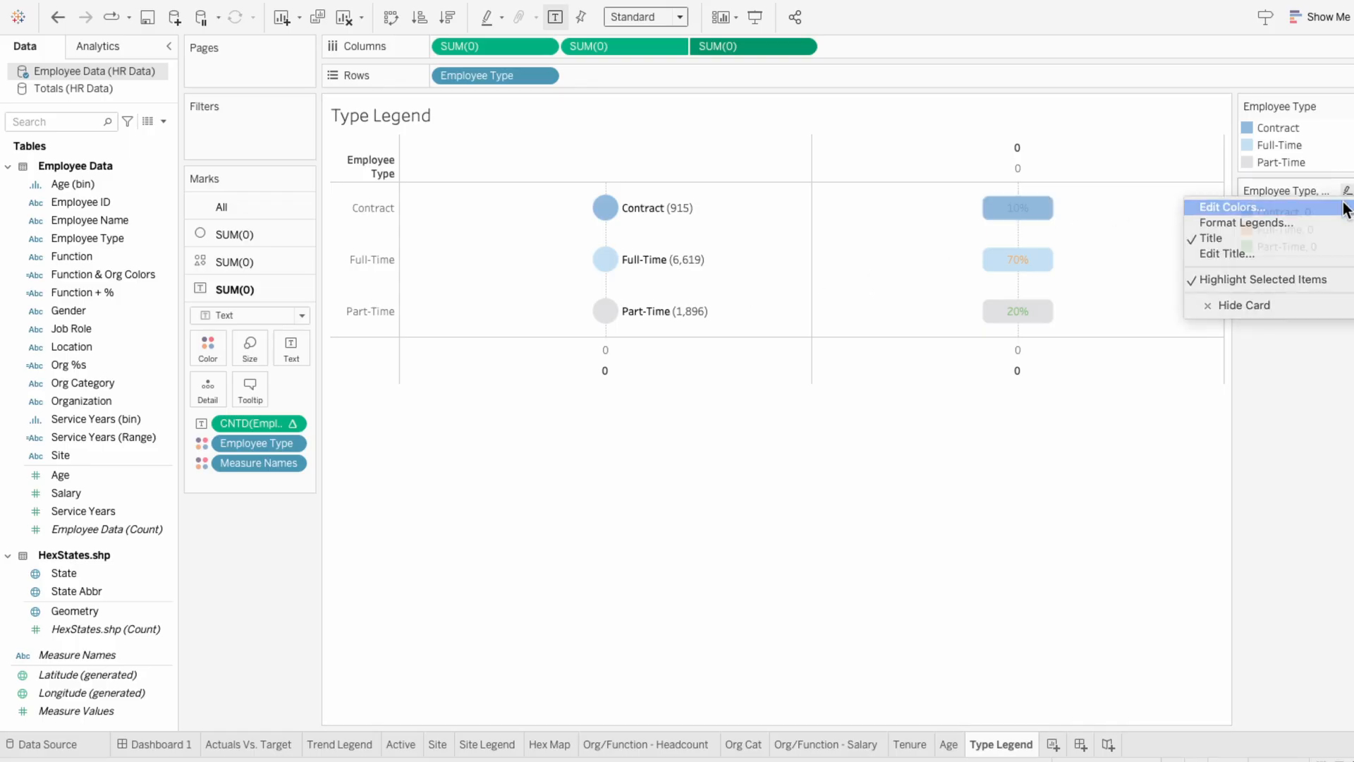
click(1345, 206)
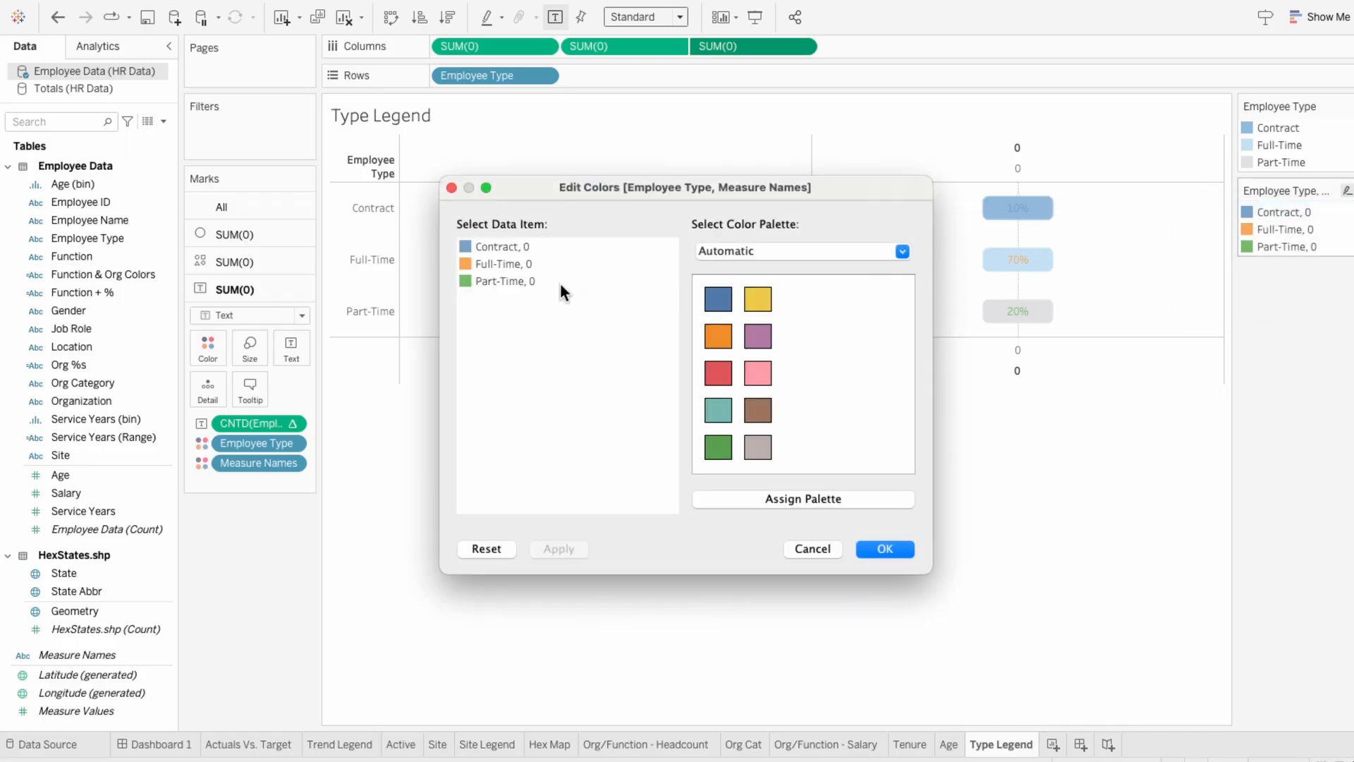
click(467, 247)
click(725, 252)
click(725, 299)
click(837, 448)
click(562, 550)
double_click(467, 247)
click(762, 539)
Step: Set the Full-Time text color to medium blue and Part-Time to dark gray, and accept the colors
click(467, 264)
click(798, 373)
click(561, 549)
click(467, 280)
click(805, 251)
click(756, 384)
click(798, 448)
click(882, 548)
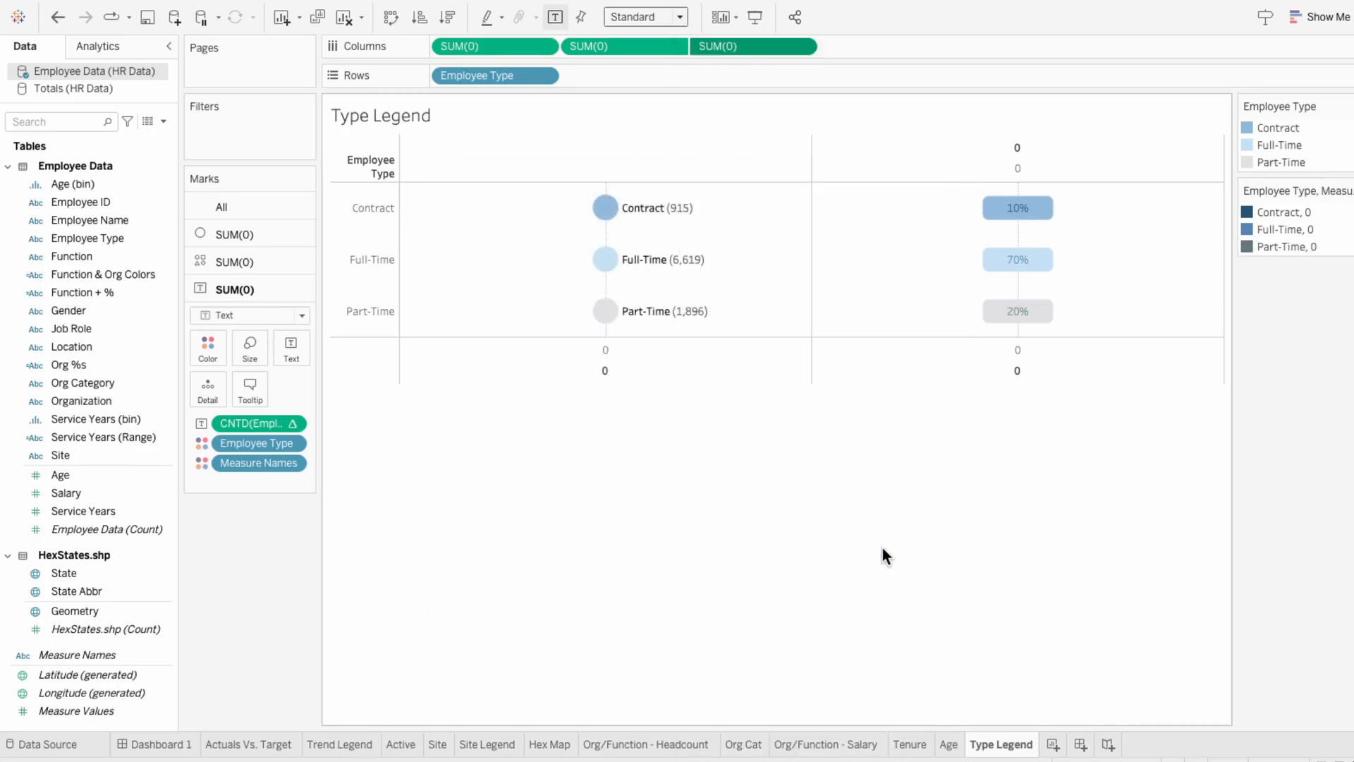
Step: Give the percentage text inside the rounded bars a heavier font and accept the text edits
click(302, 345)
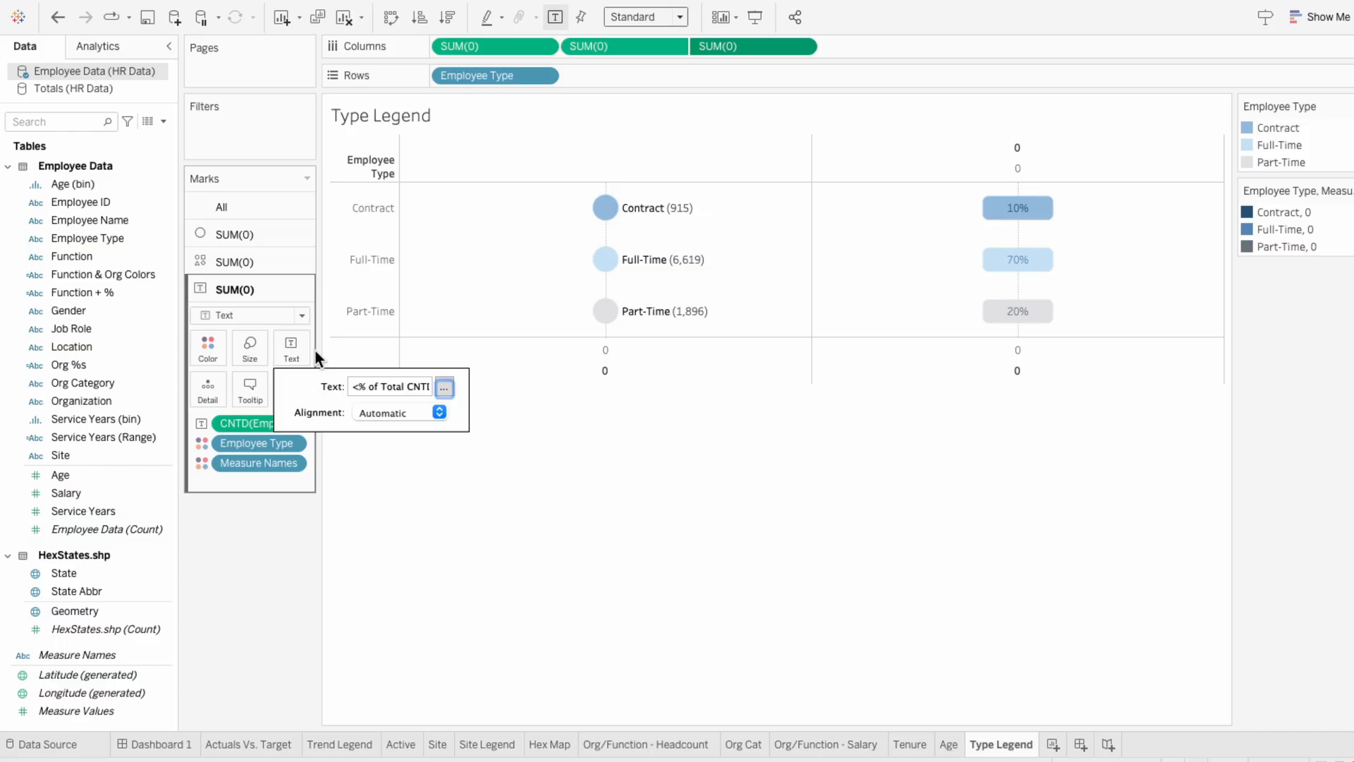
click(443, 387)
drag(903, 287, 726, 281)
click(779, 253)
drag(922, 212, 857, 353)
click(938, 614)
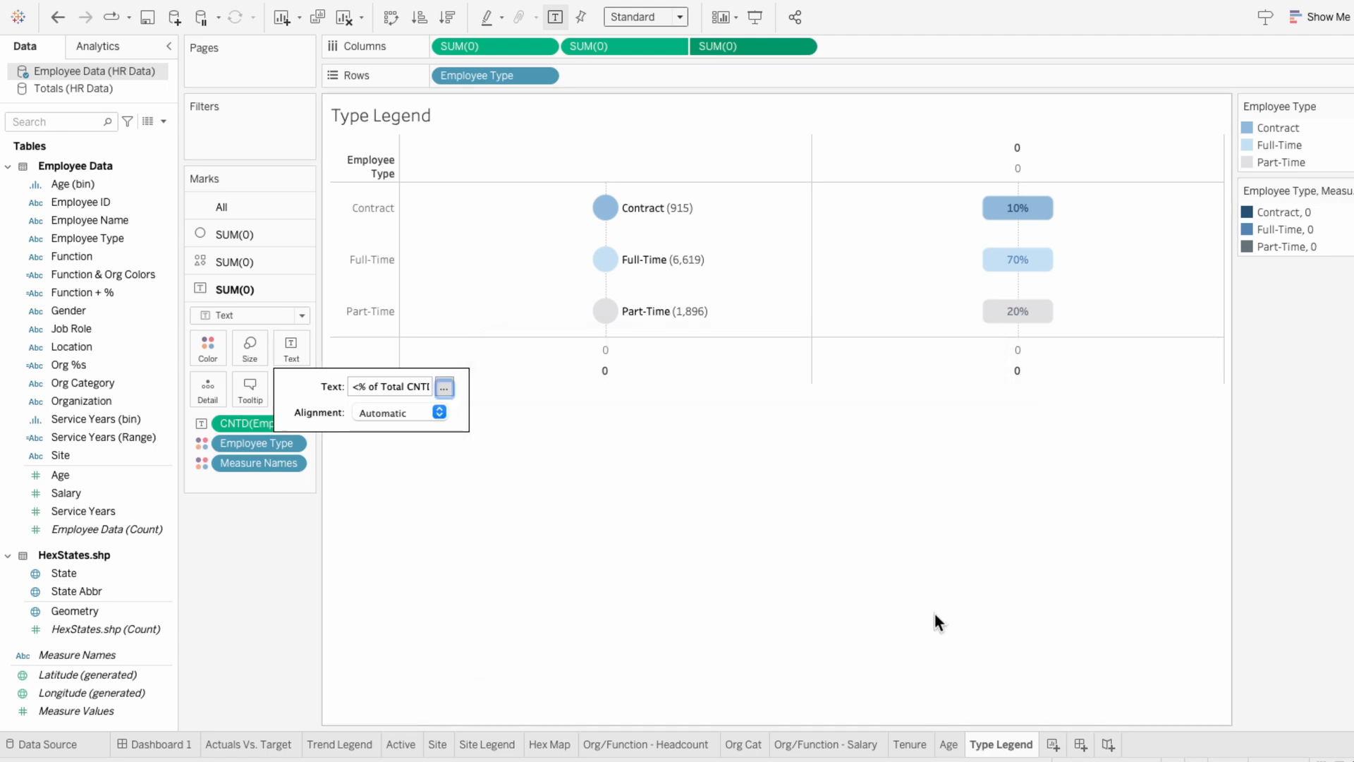
Step: Darken the Contract, Full-Time and Part-Time percentage text colors slightly and accept them
click(1346, 190)
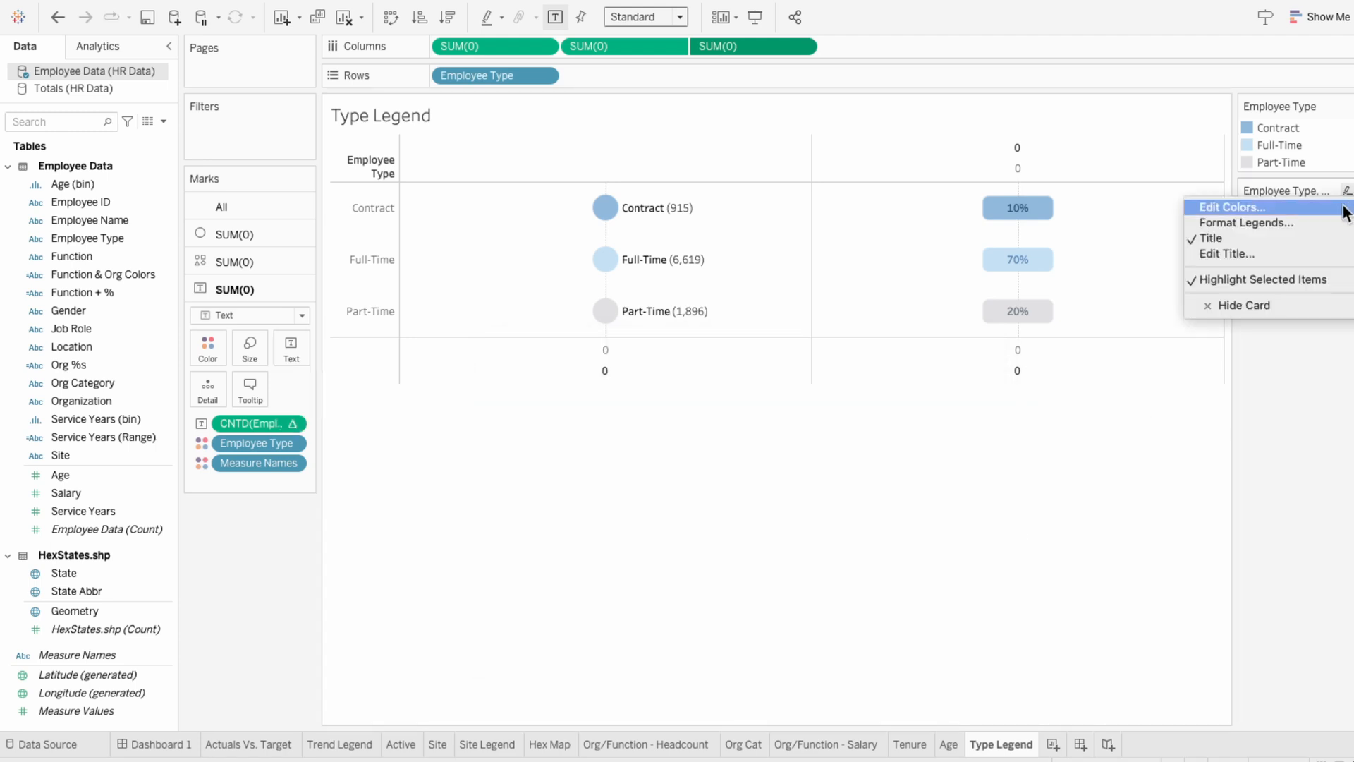
click(1233, 207)
double_click(468, 245)
drag(768, 471, 798, 472)
click(821, 539)
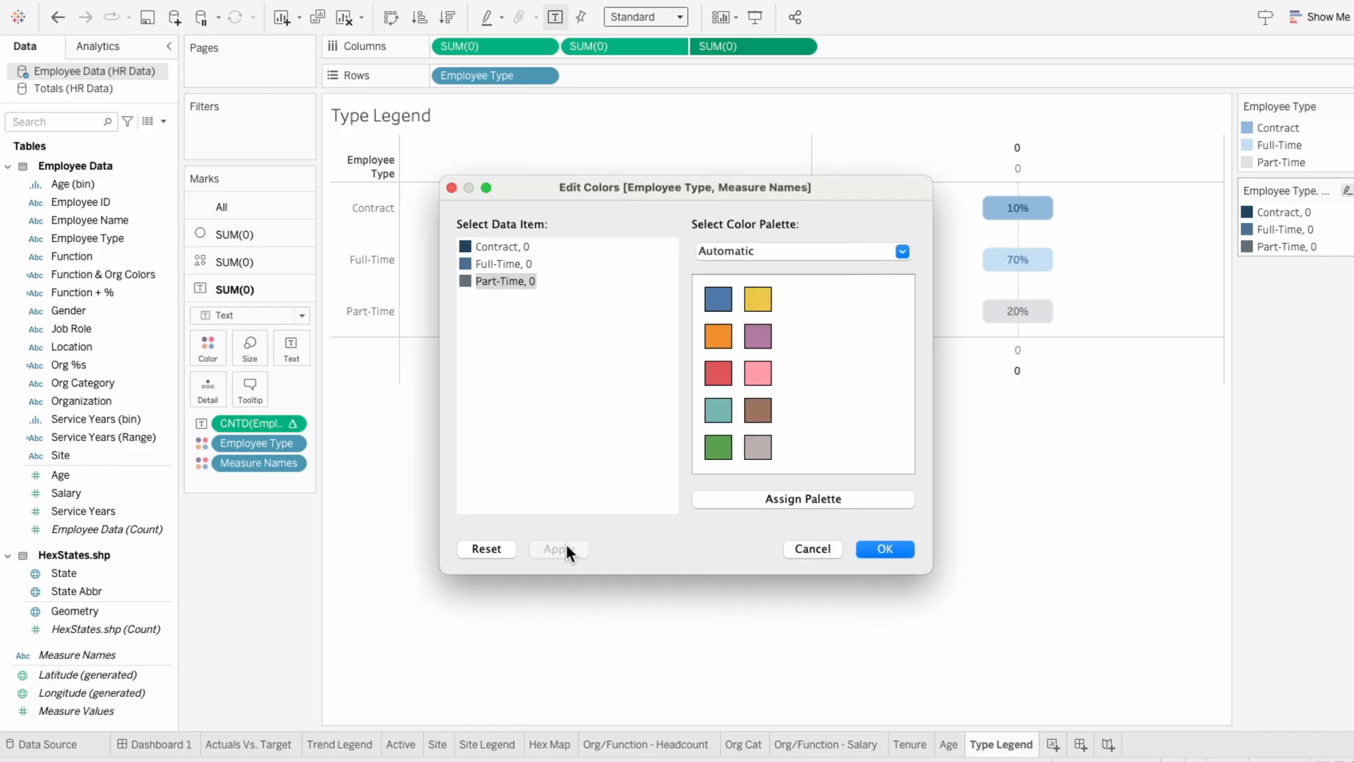
click(561, 546)
click(887, 549)
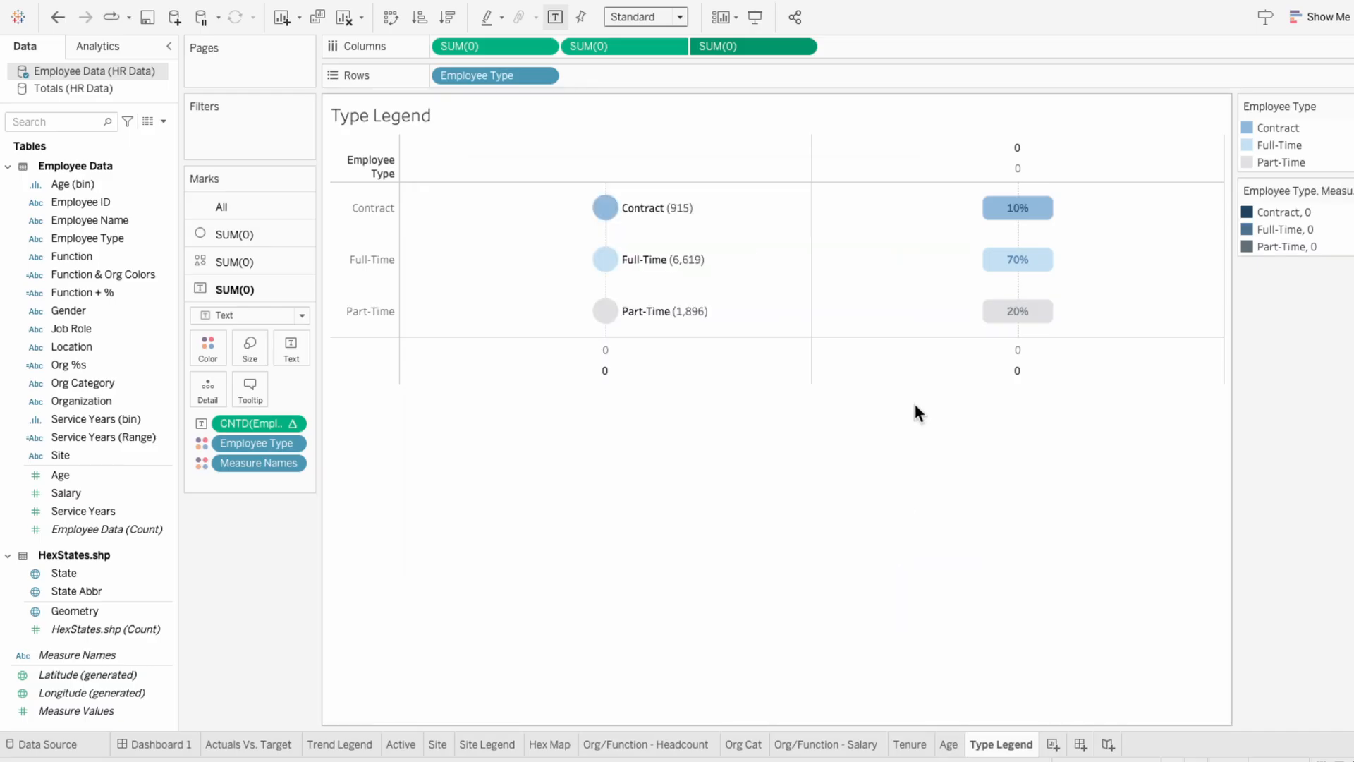
Step: Hide the axis headers and the Employee Type row headers on the Type Legend sheet
right_click(906, 350)
click(932, 499)
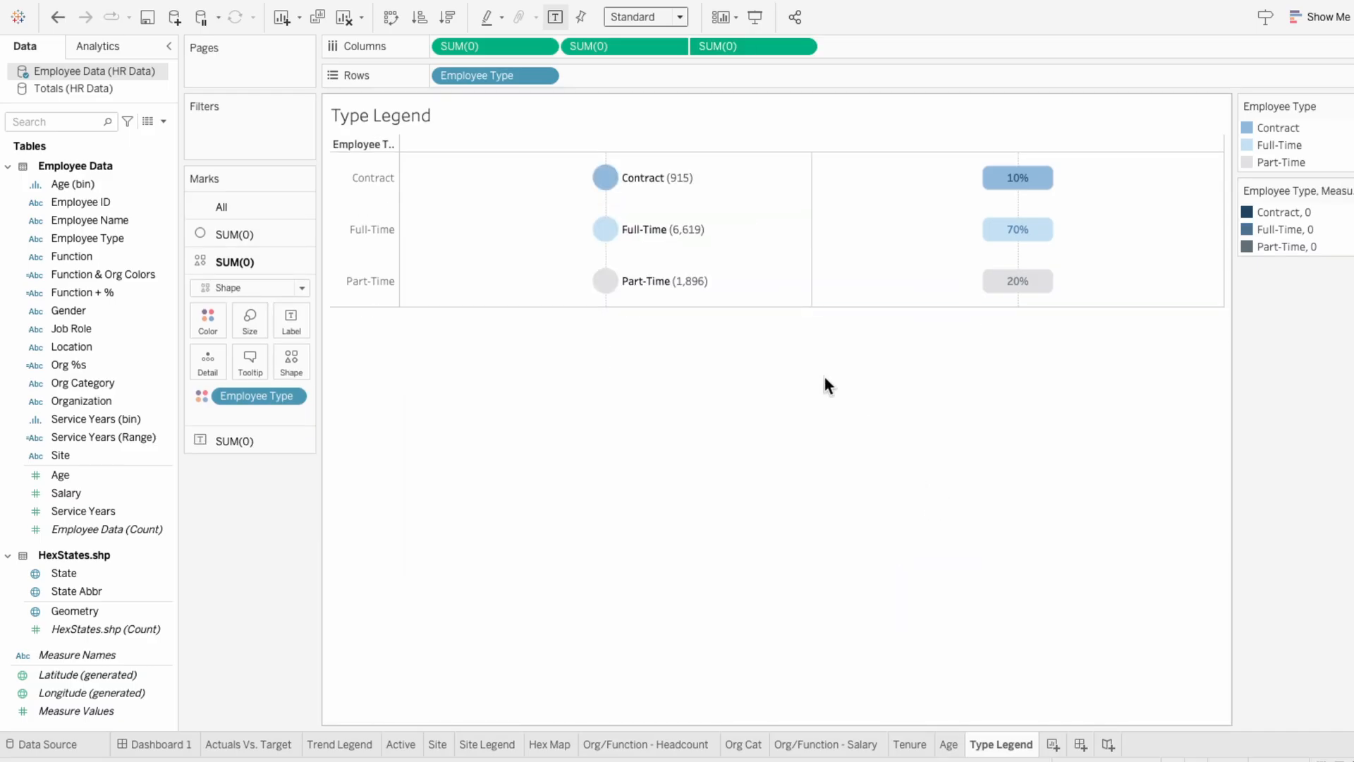
right_click(378, 229)
click(377, 322)
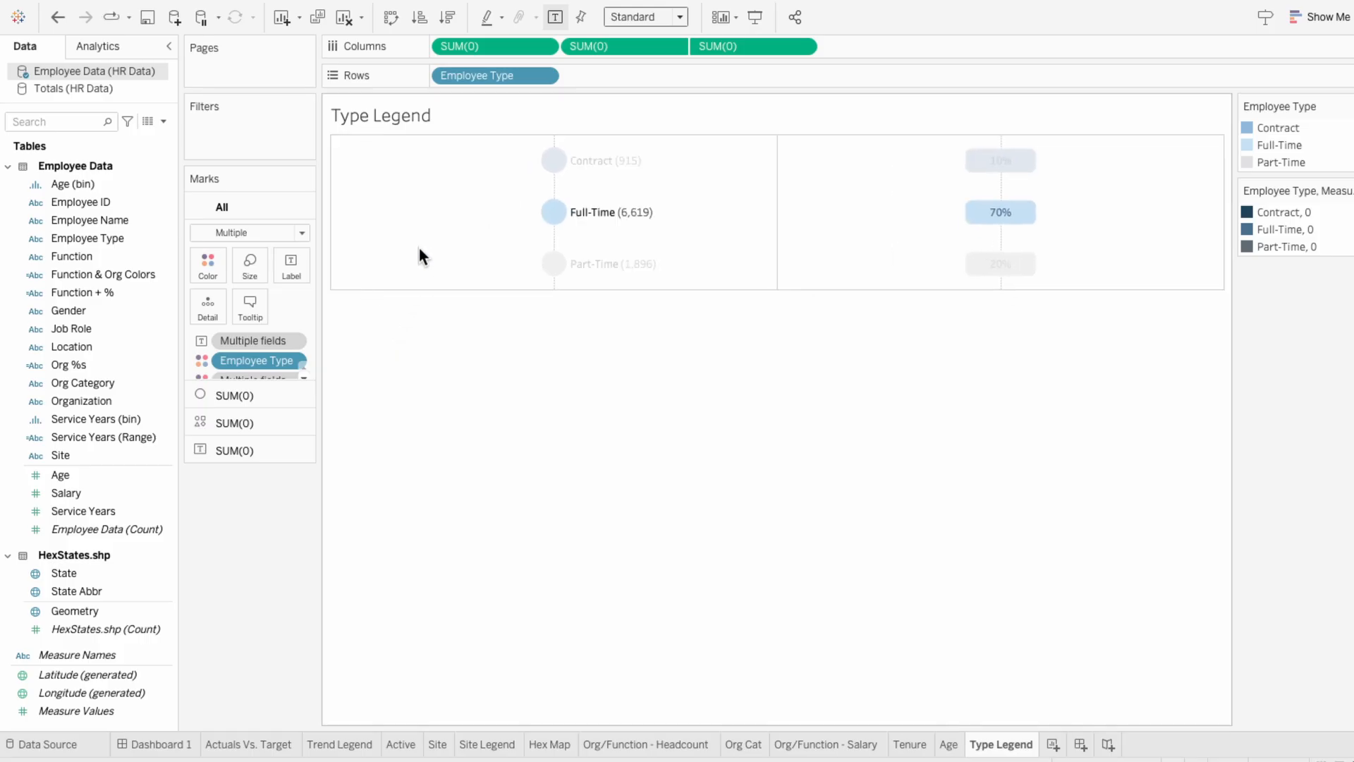
Step: Set the Type Legend worksheet's background shading to None
right_click(419, 241)
click(443, 310)
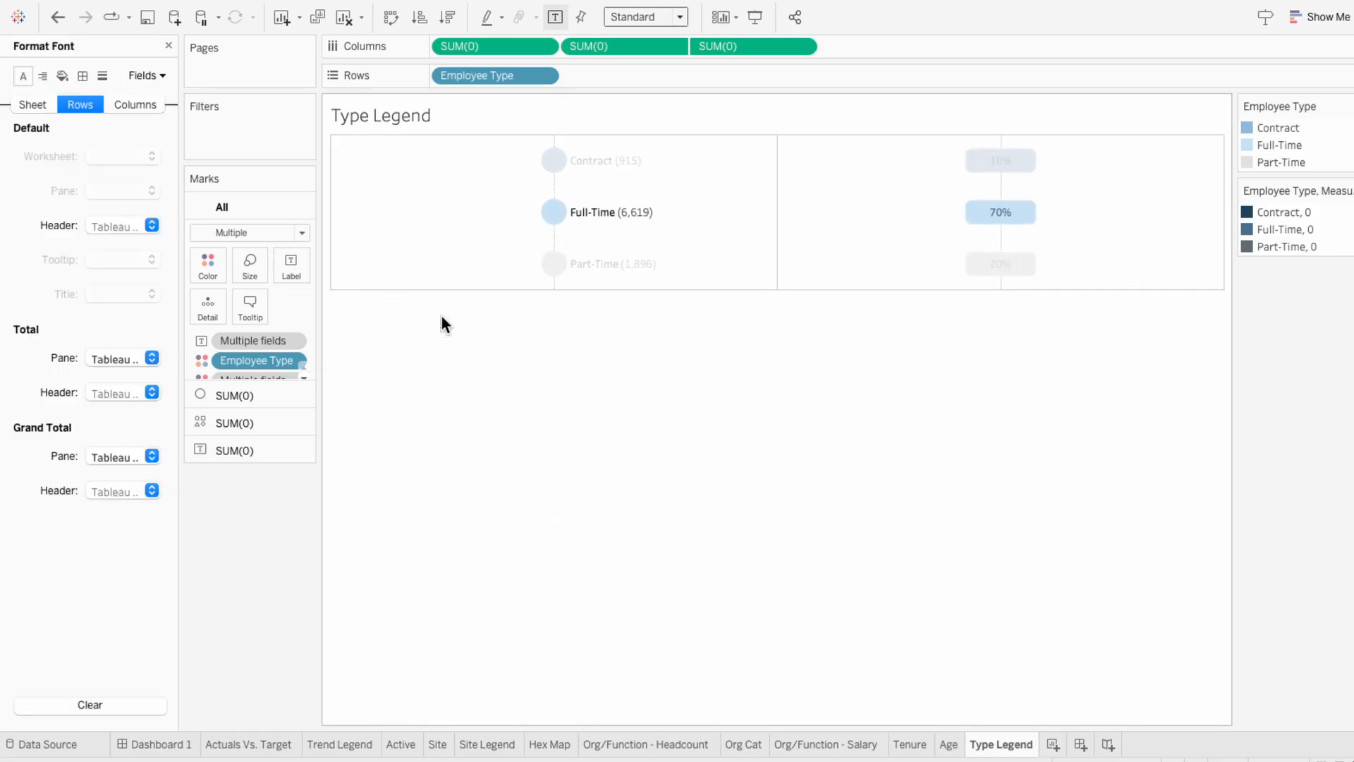
click(63, 75)
click(37, 104)
click(100, 157)
click(95, 182)
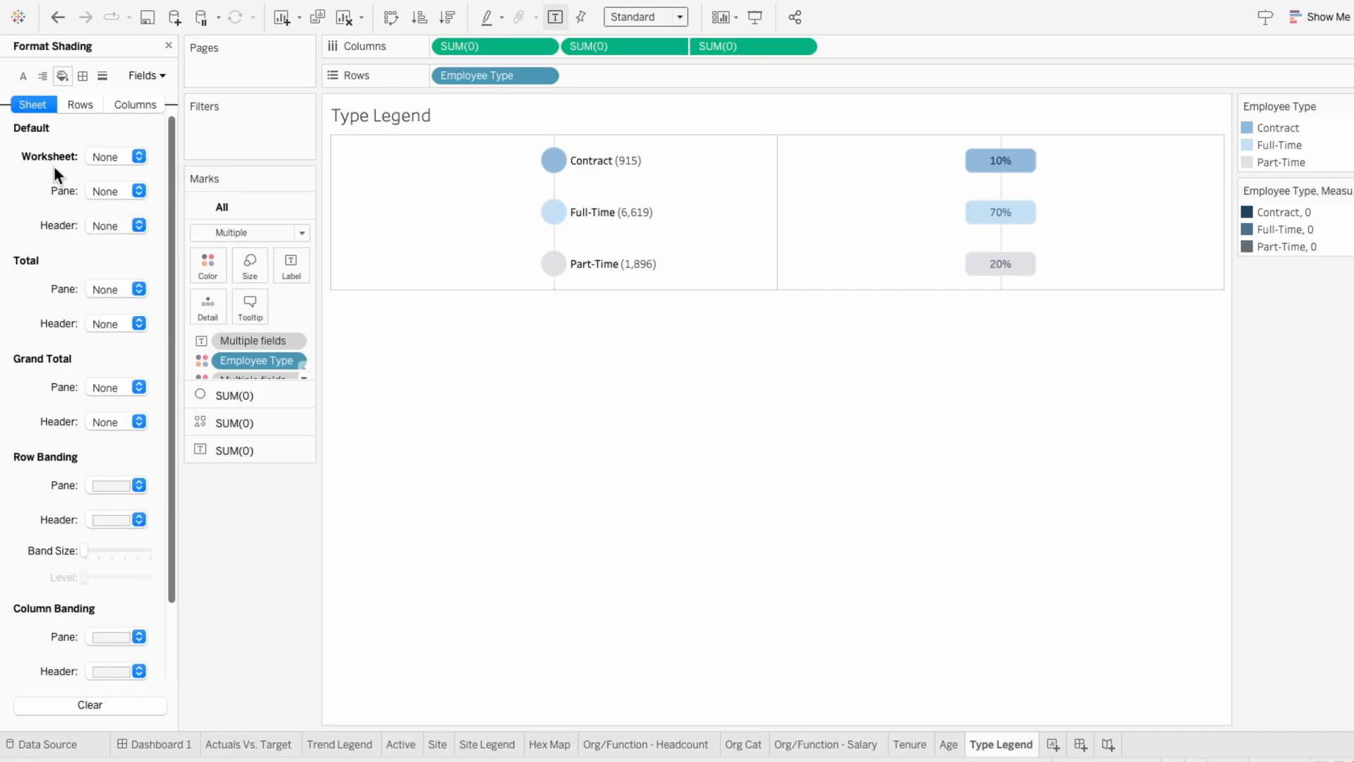
Step: Set the pane borders of the row divider and column divider to None for the sheet
click(82, 76)
click(99, 484)
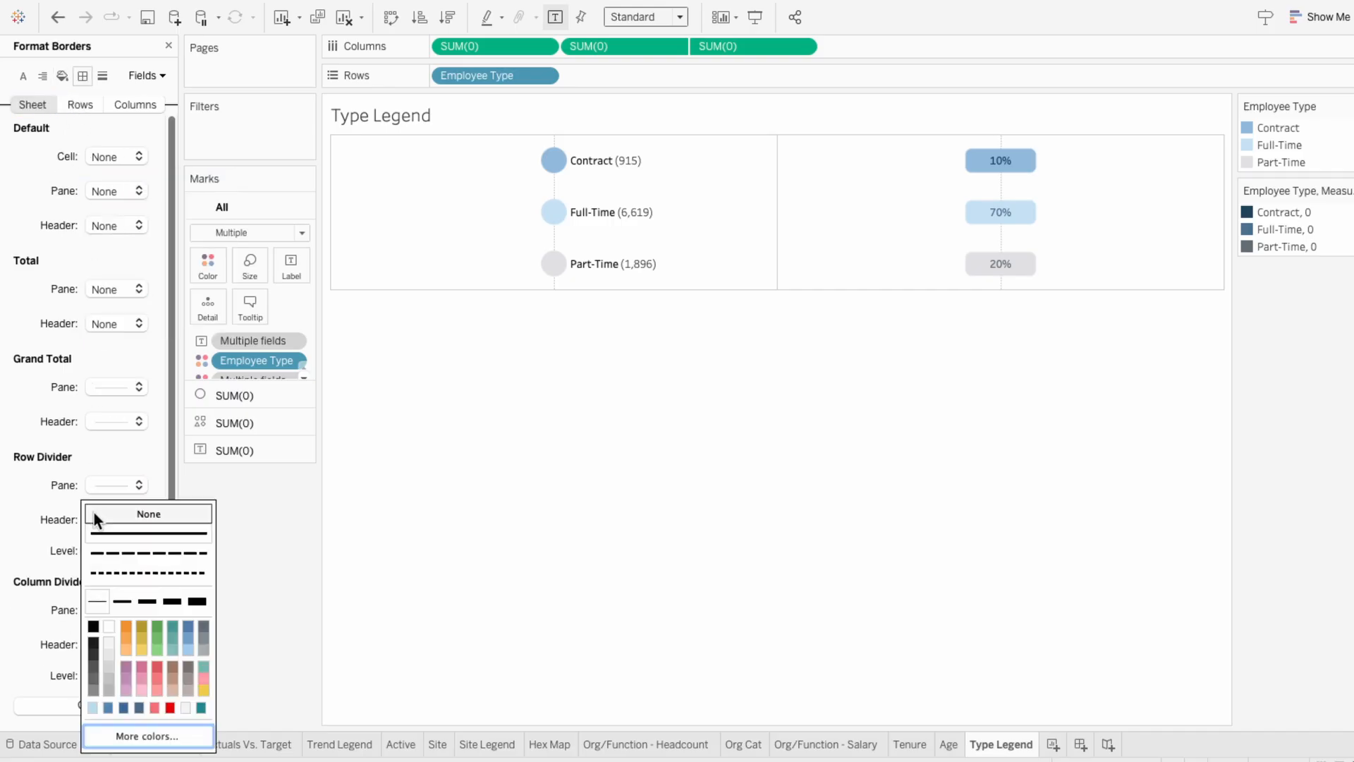
click(94, 513)
click(116, 610)
click(141, 357)
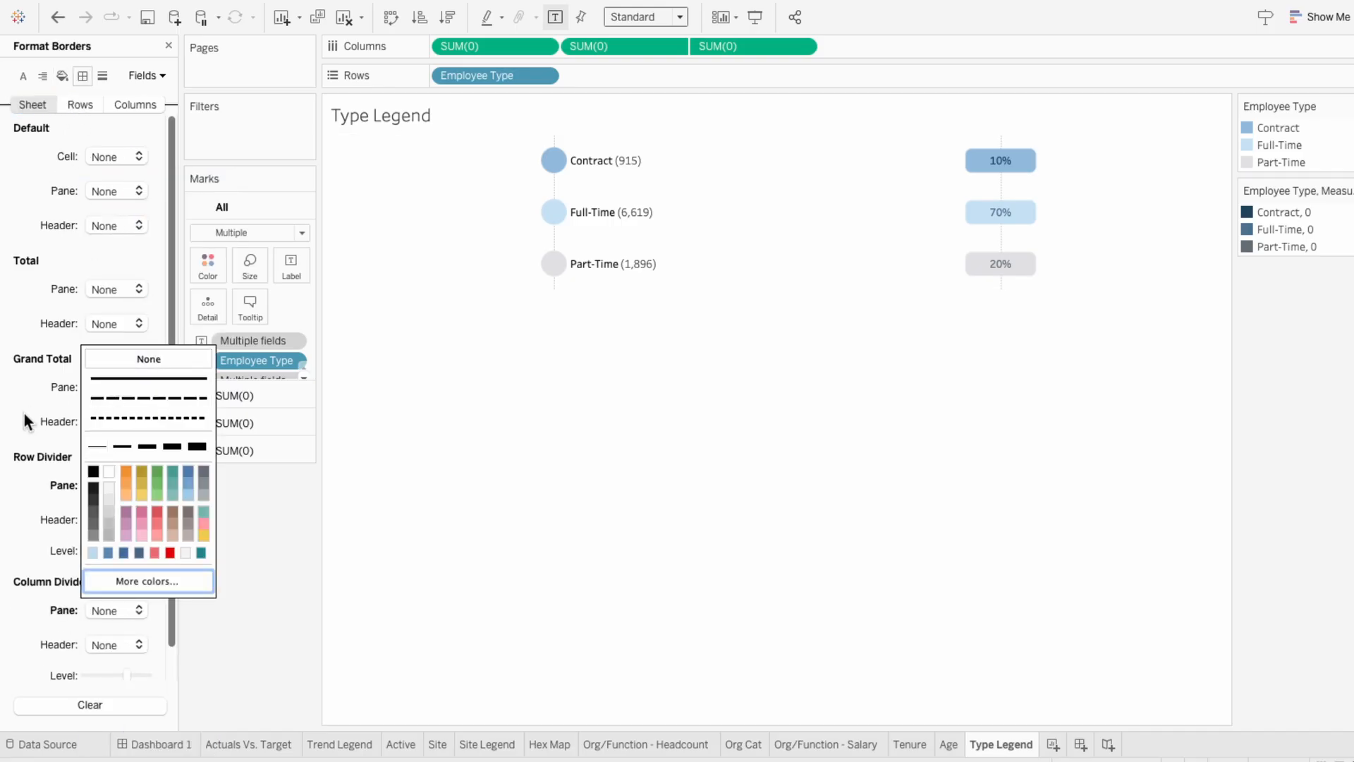
Step: Set the sheet's zero lines and the column grid lines to None, and close the formatting options
click(100, 75)
click(95, 189)
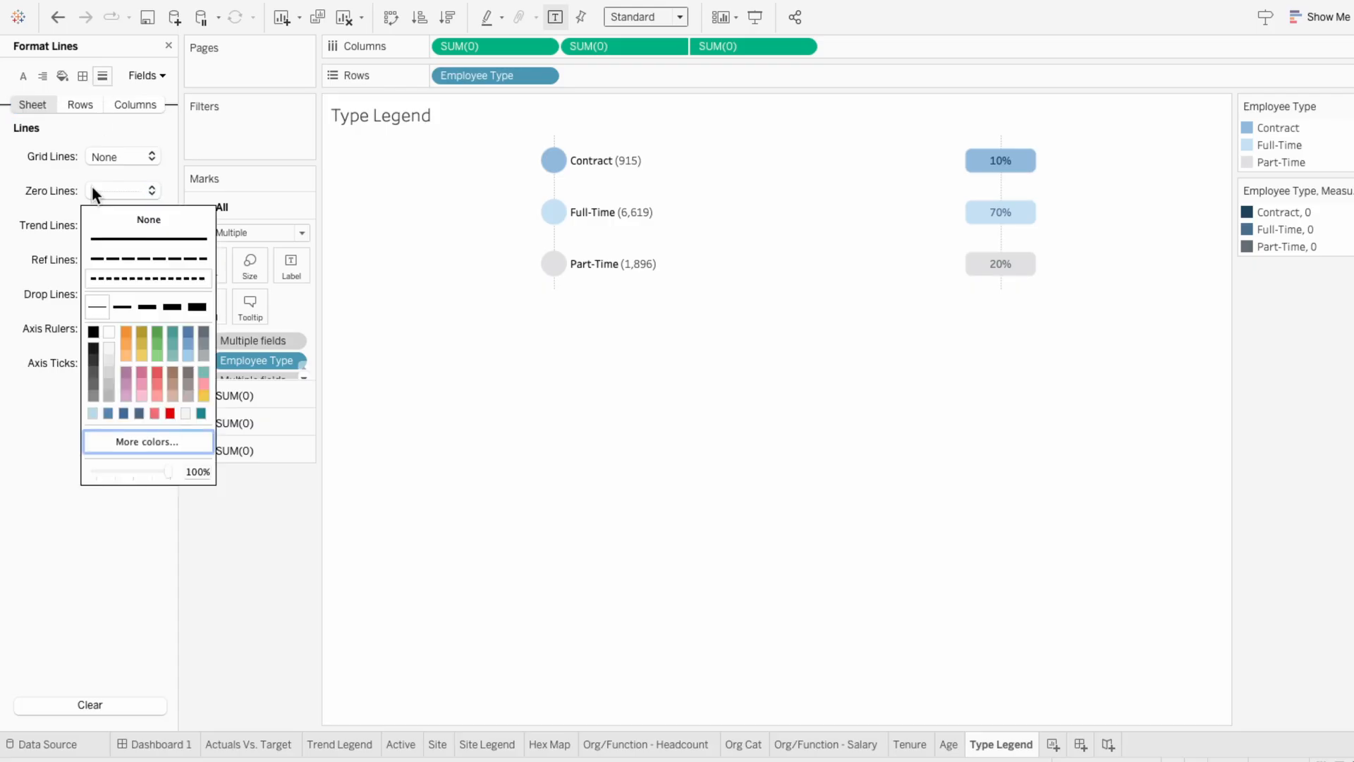
click(110, 222)
click(134, 106)
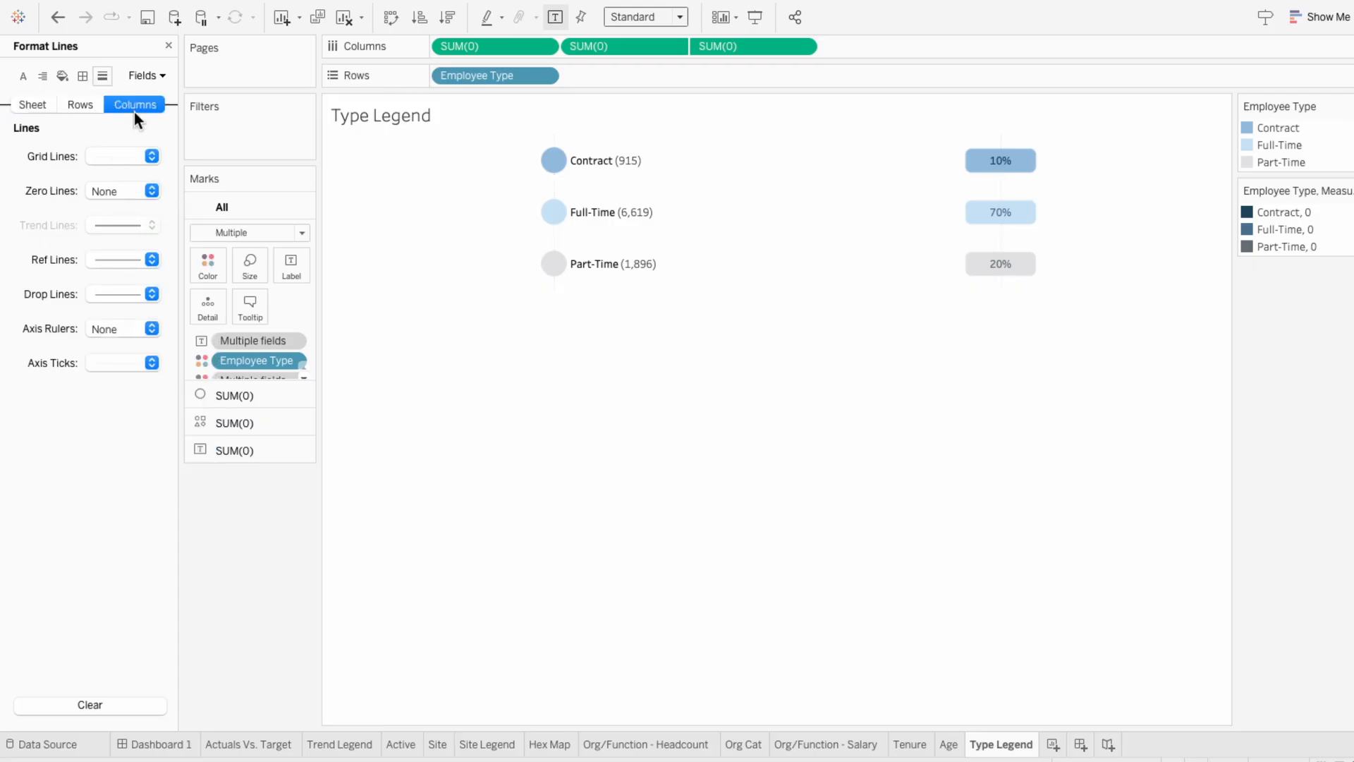
click(118, 155)
click(120, 182)
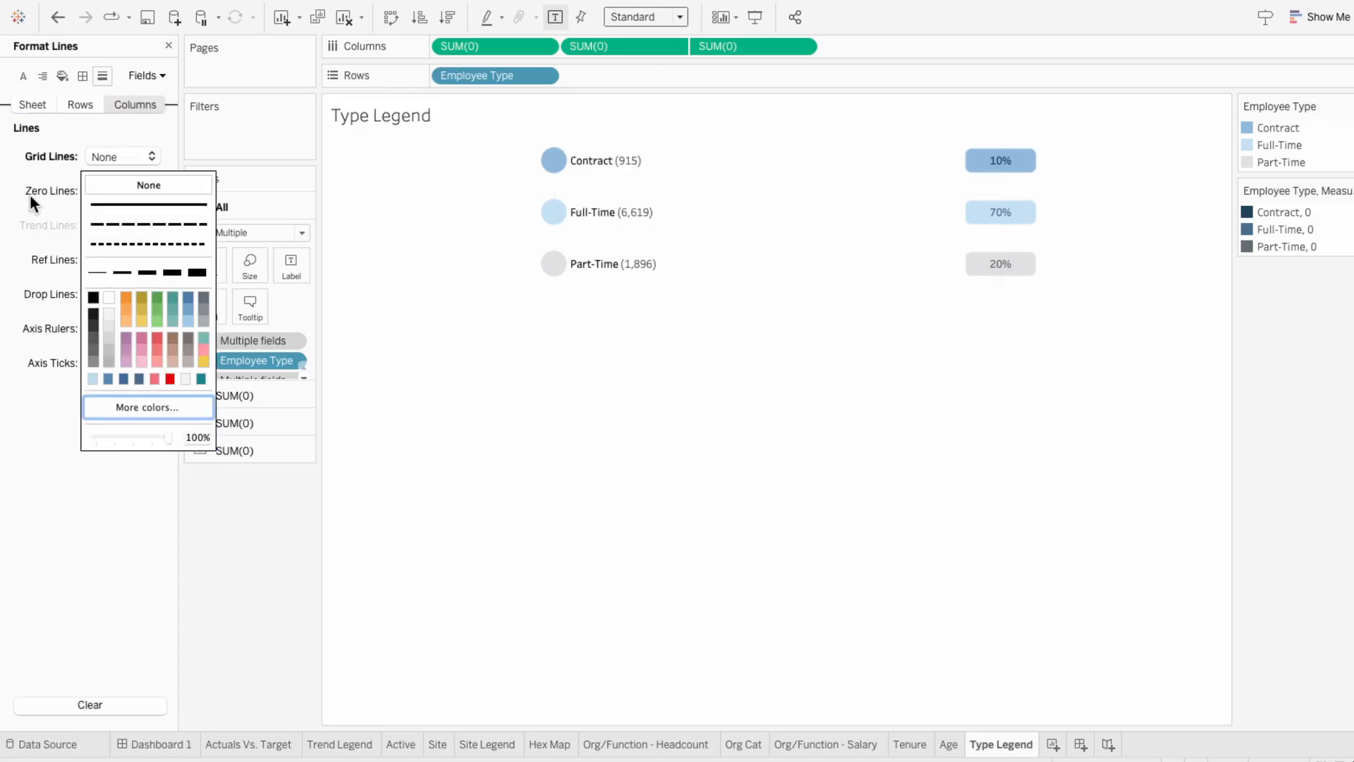
click(169, 46)
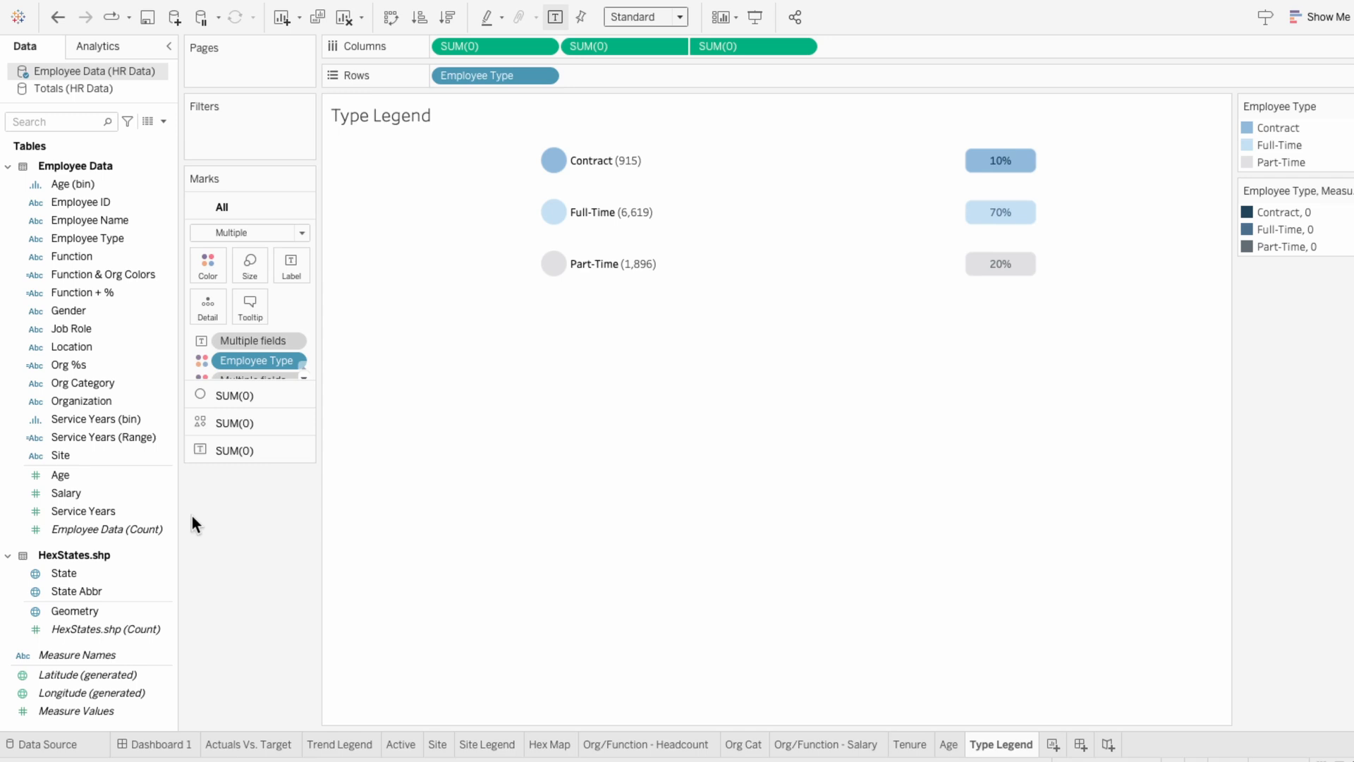
Step: Add the Type Legend sheet to Dashboard 1 as a floating object over the Headcount Type & Age area and hide its title
click(177, 745)
mouse_move(79, 435)
drag(79, 435, 776, 410)
click(713, 429)
click(754, 429)
click(713, 427)
click(765, 416)
click(797, 427)
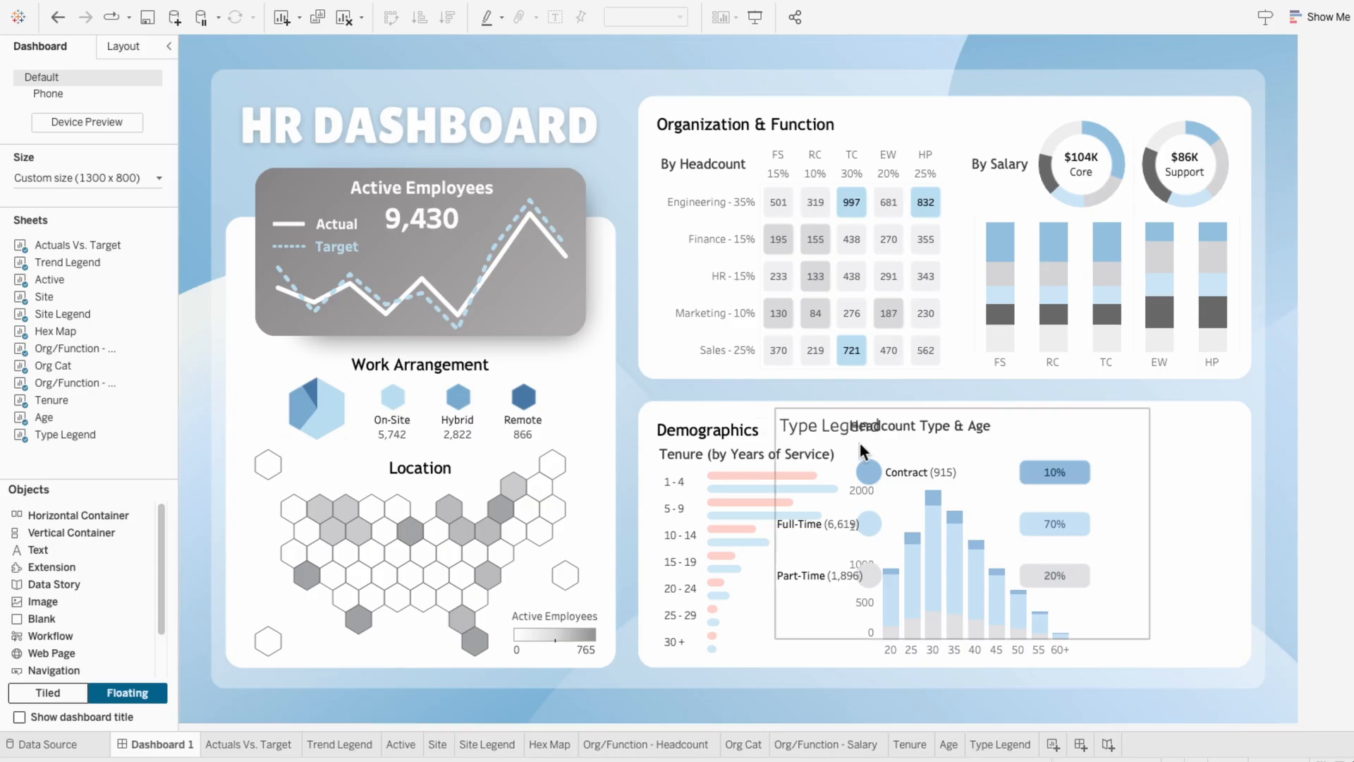
right_click(797, 426)
click(822, 463)
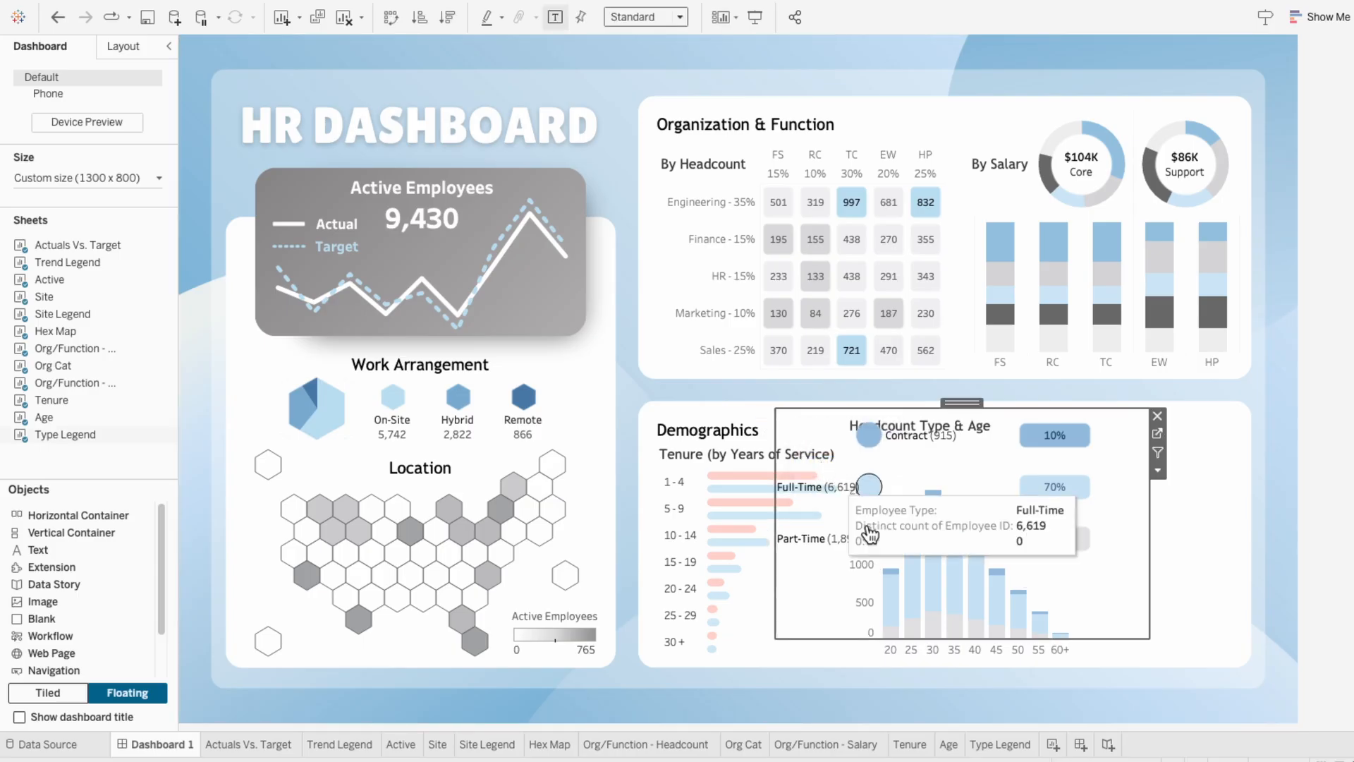
Step: Shrink the floating Type Legend, position it just below the Headcount Type & Age heading, and fit it to Entire View
drag(922, 638, 920, 470)
drag(779, 449, 888, 443)
drag(1009, 409, 970, 439)
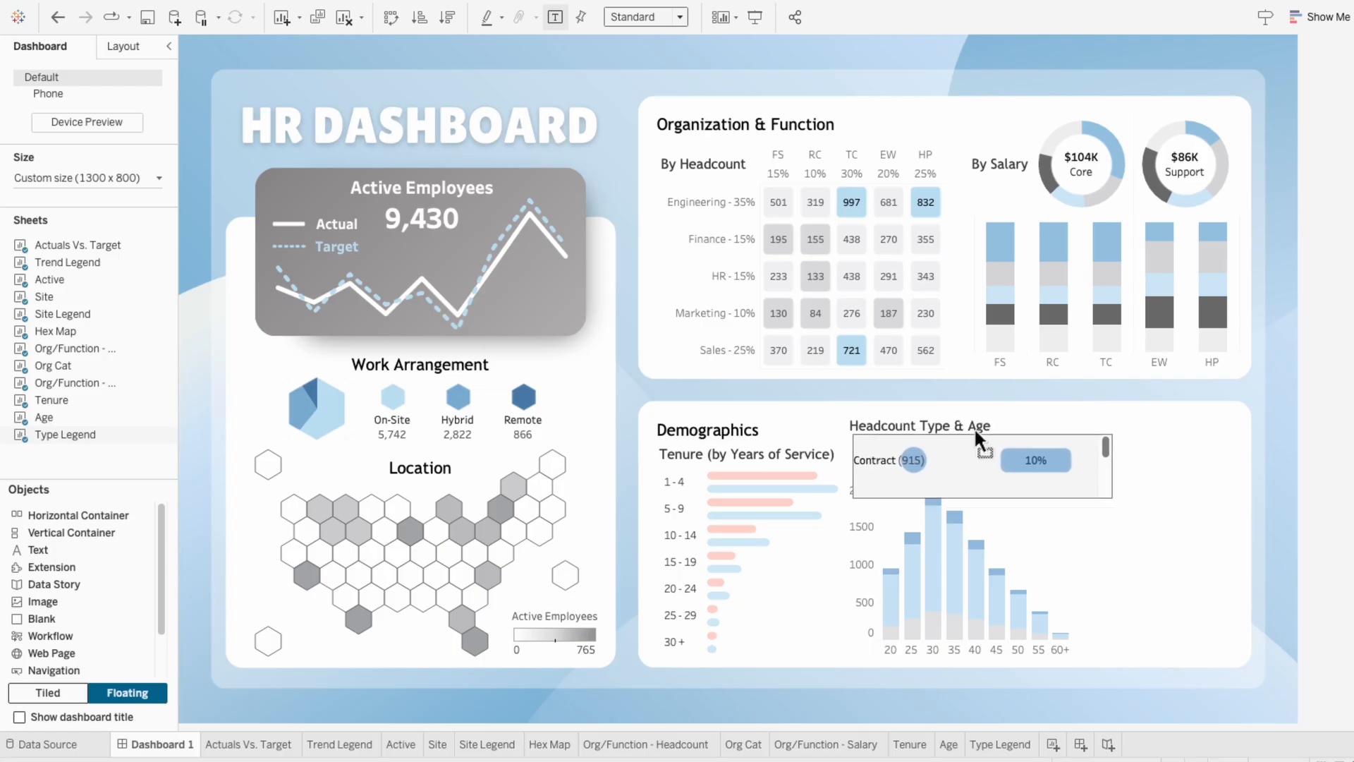
click(622, 21)
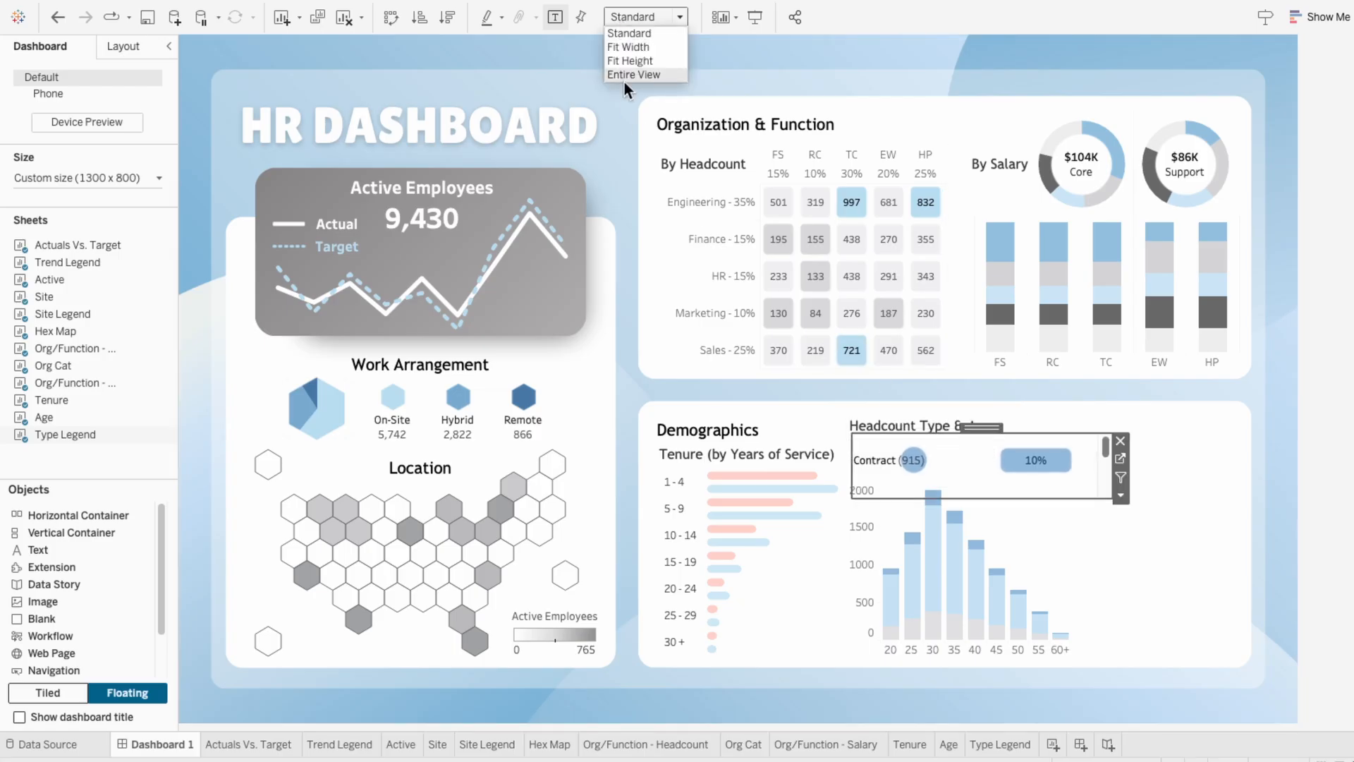
click(623, 73)
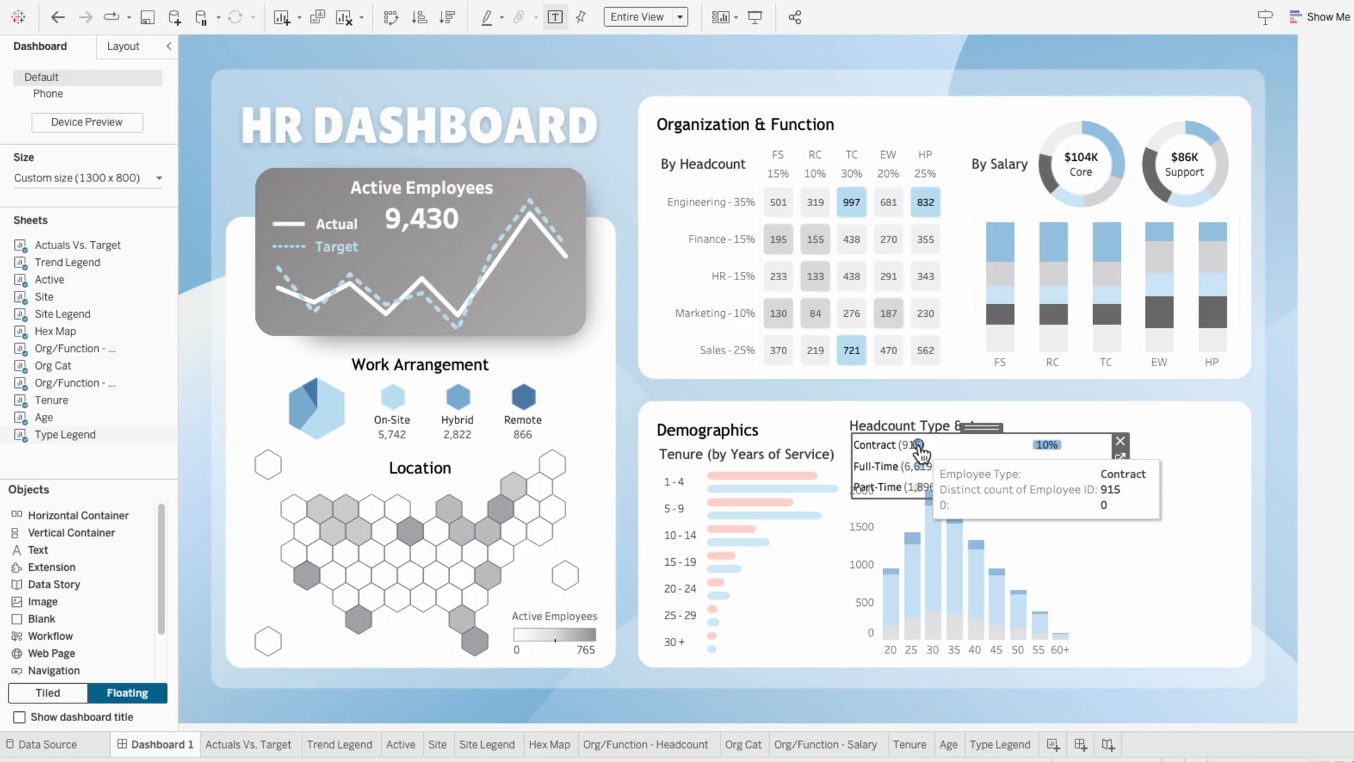
Step: On the Type Legend sheet, show the axis headers and fix the circle marks' axis to a custom range from -1 to 8
click(989, 747)
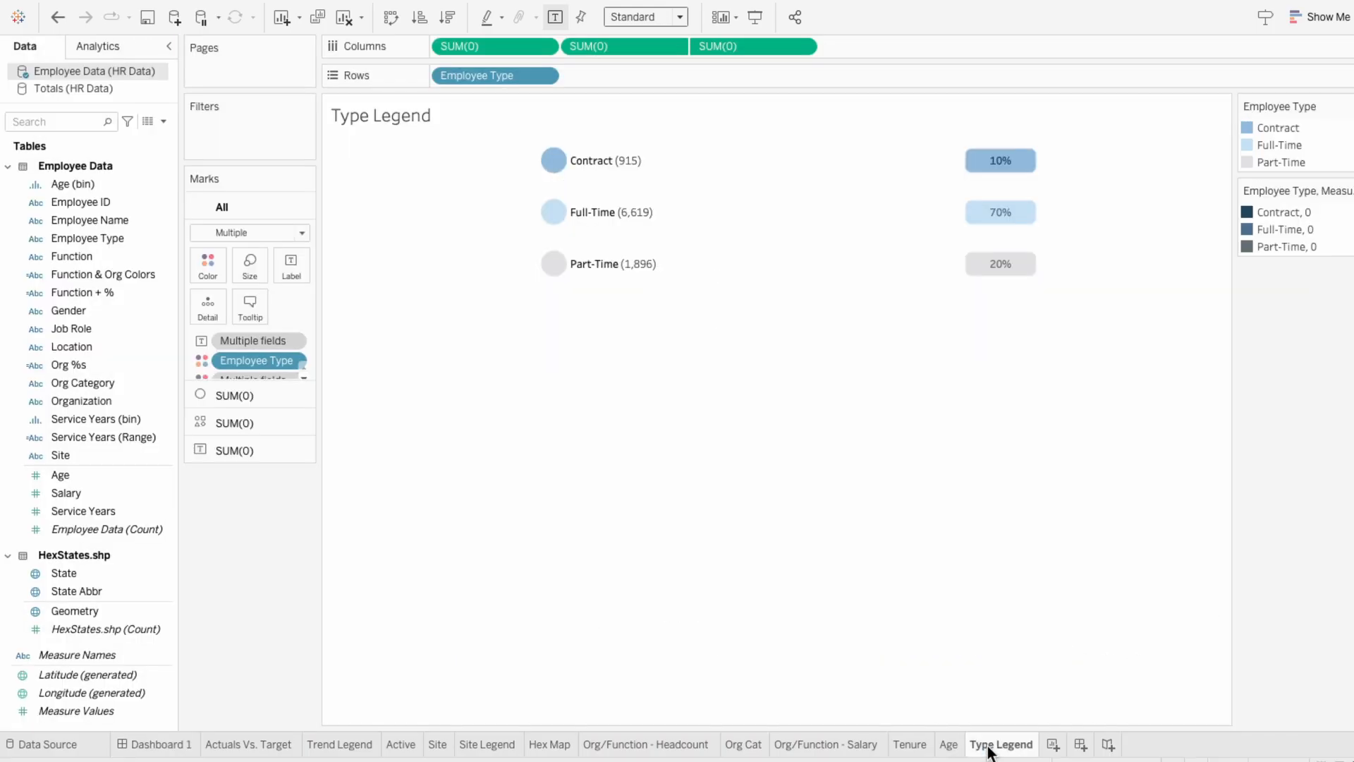
right_click(582, 41)
click(592, 65)
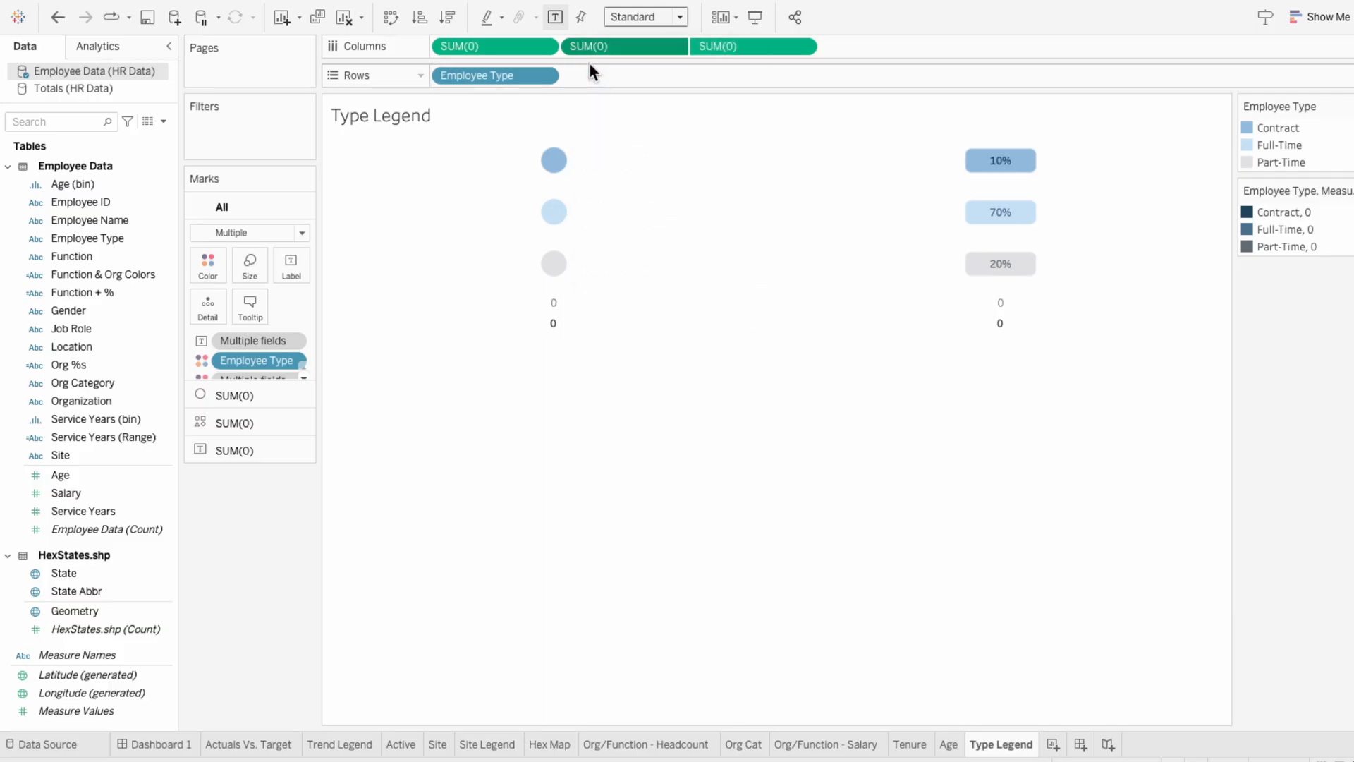
right_click(557, 302)
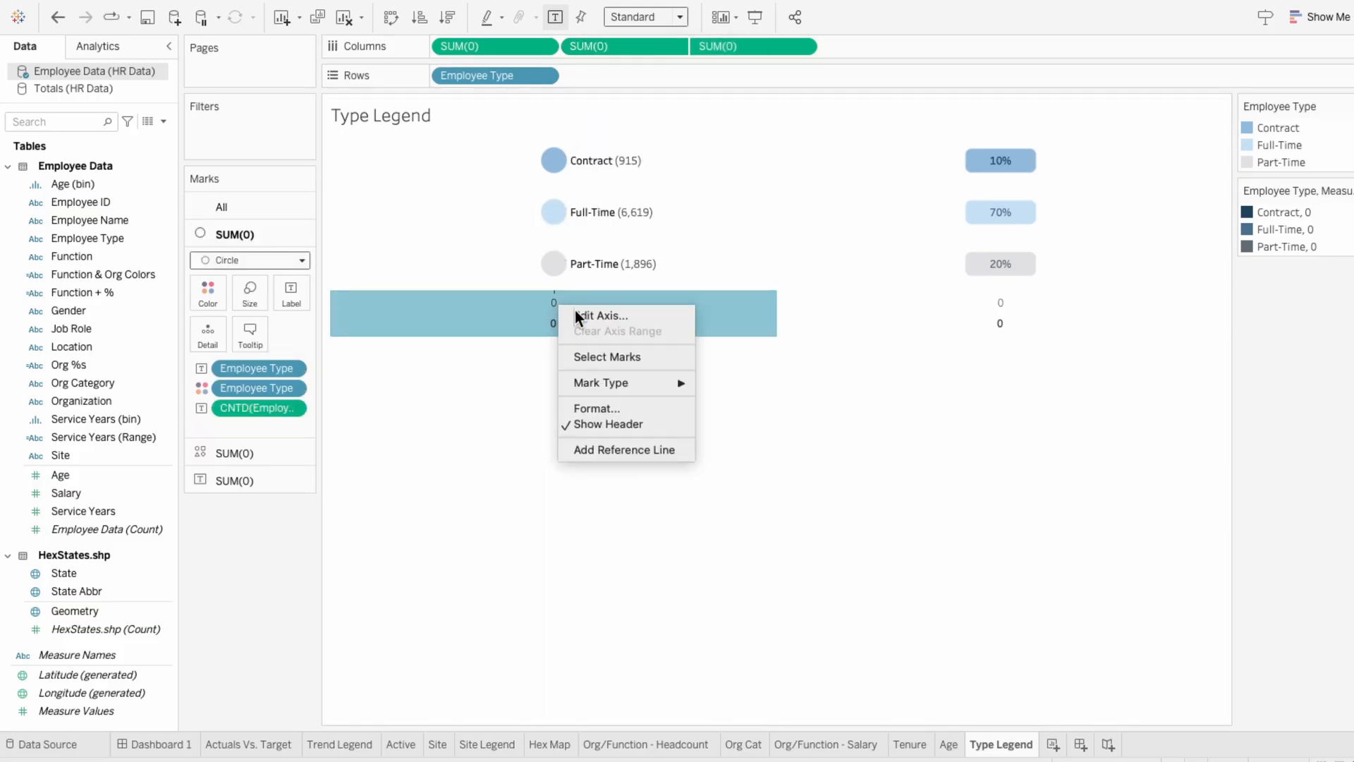
click(574, 311)
click(554, 277)
click(558, 336)
key(Tab)
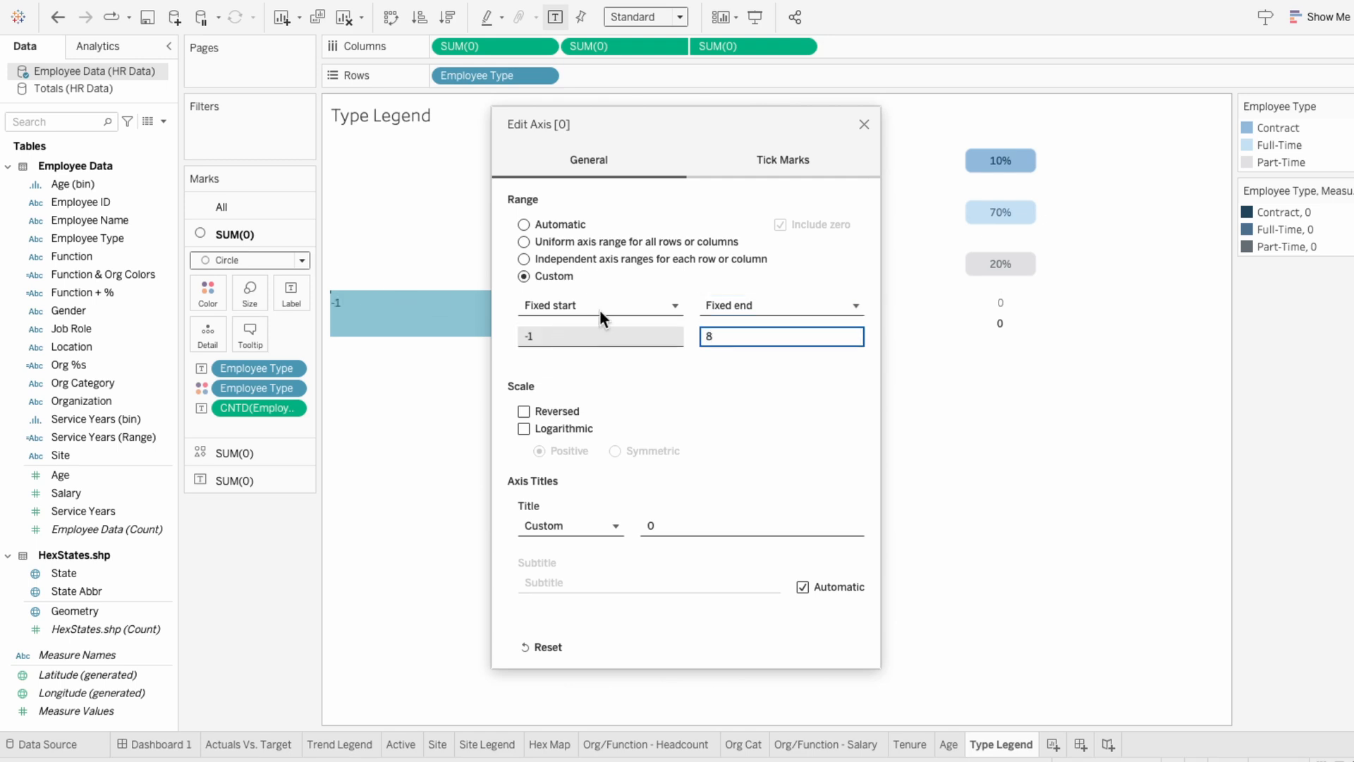
click(865, 127)
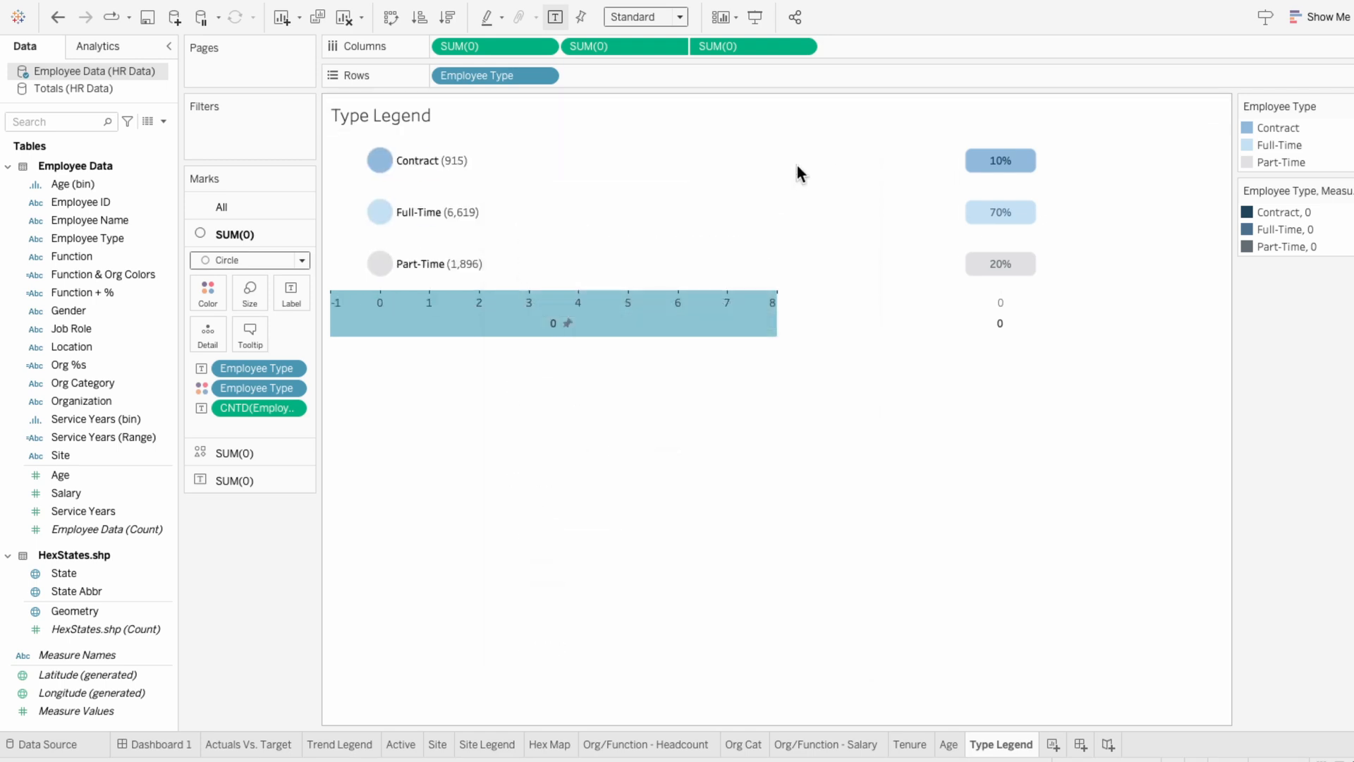
Step: Hide the axis headers on the Type Legend sheet and return to Dashboard 1 to check the legend
right_click(565, 316)
click(586, 437)
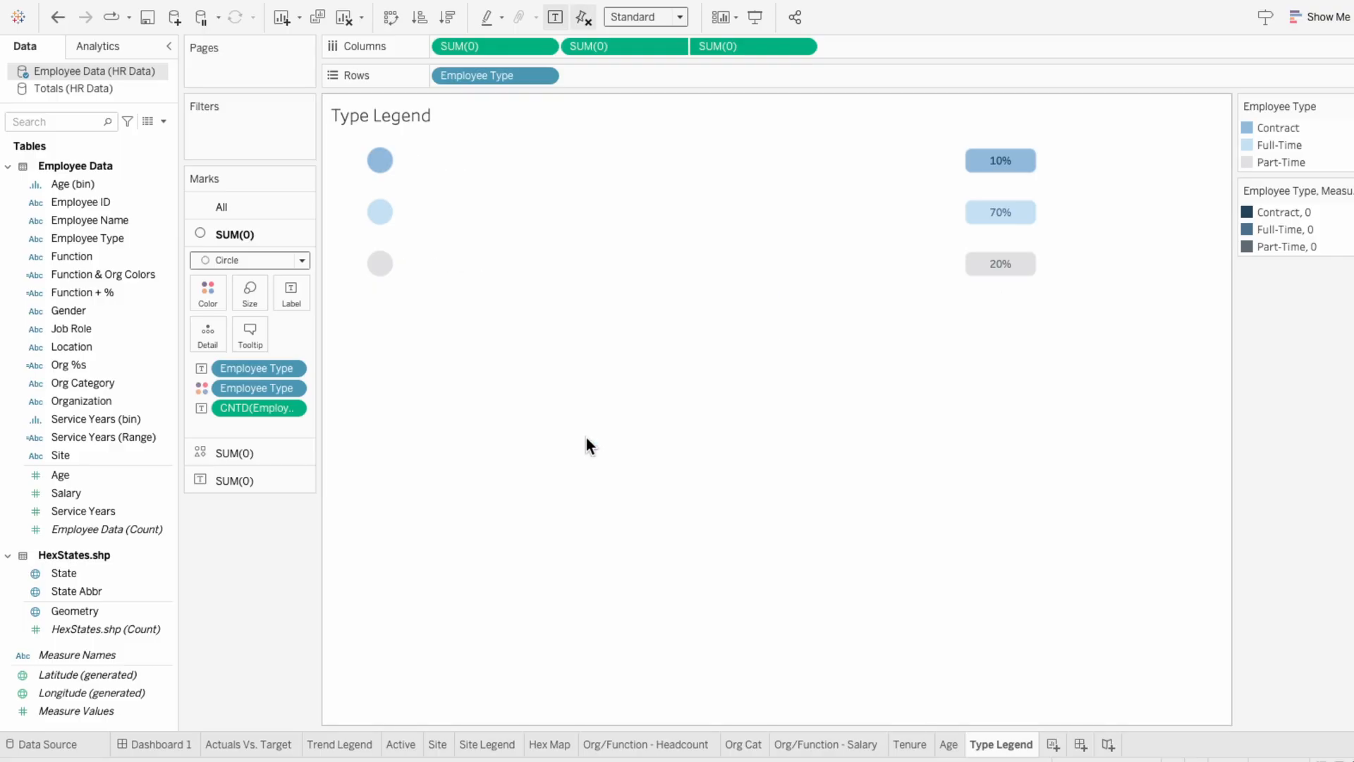
click(190, 744)
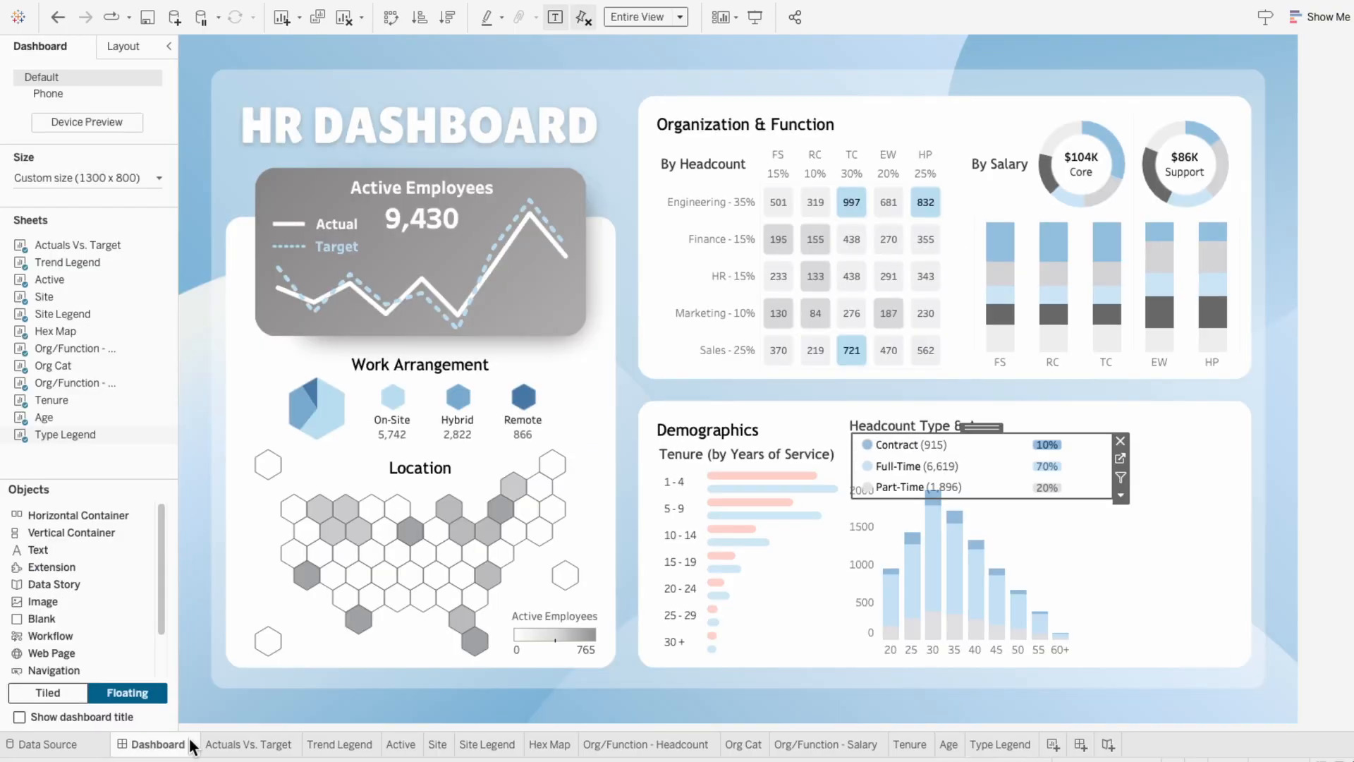
mouse_move(192, 746)
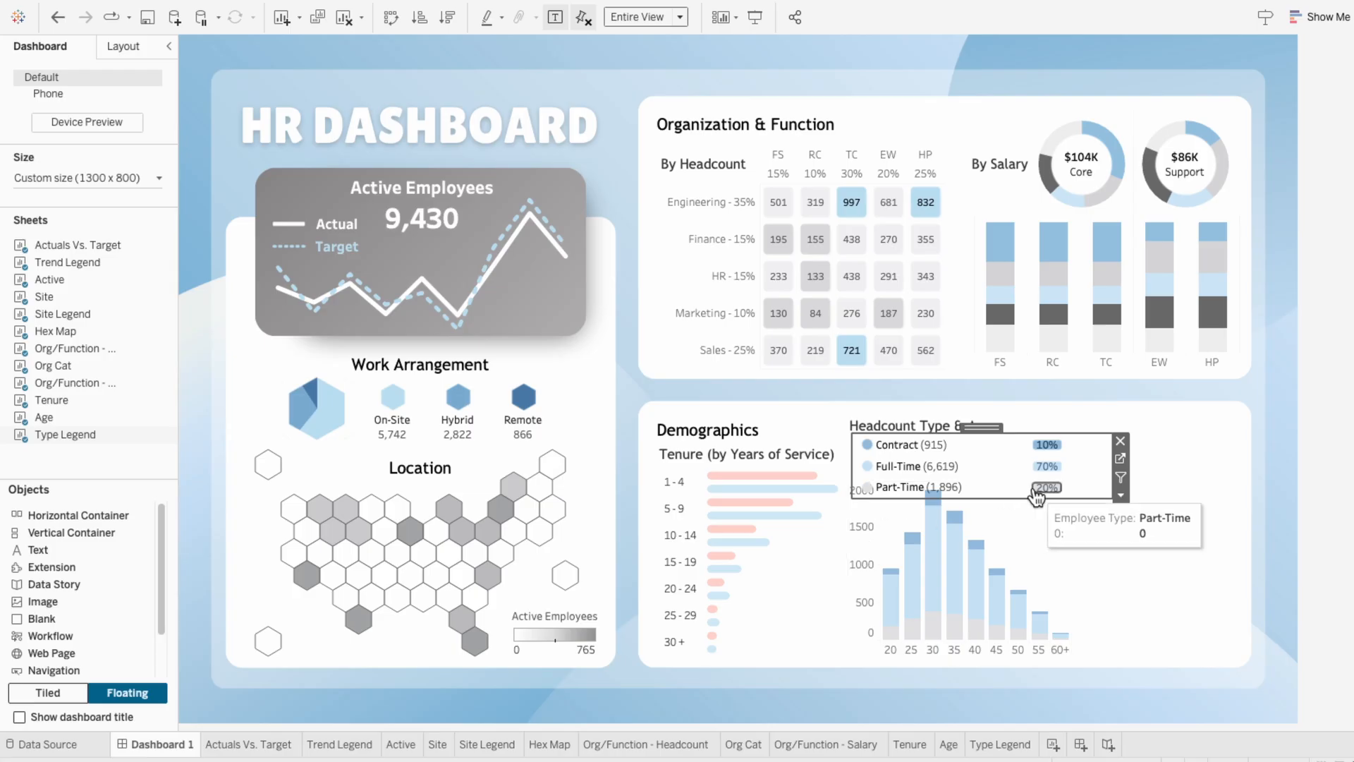
Step: Slightly enlarge the circle marks and the percentage badge shapes on the Type Legend sheet, and return to Dashboard 1
click(979, 743)
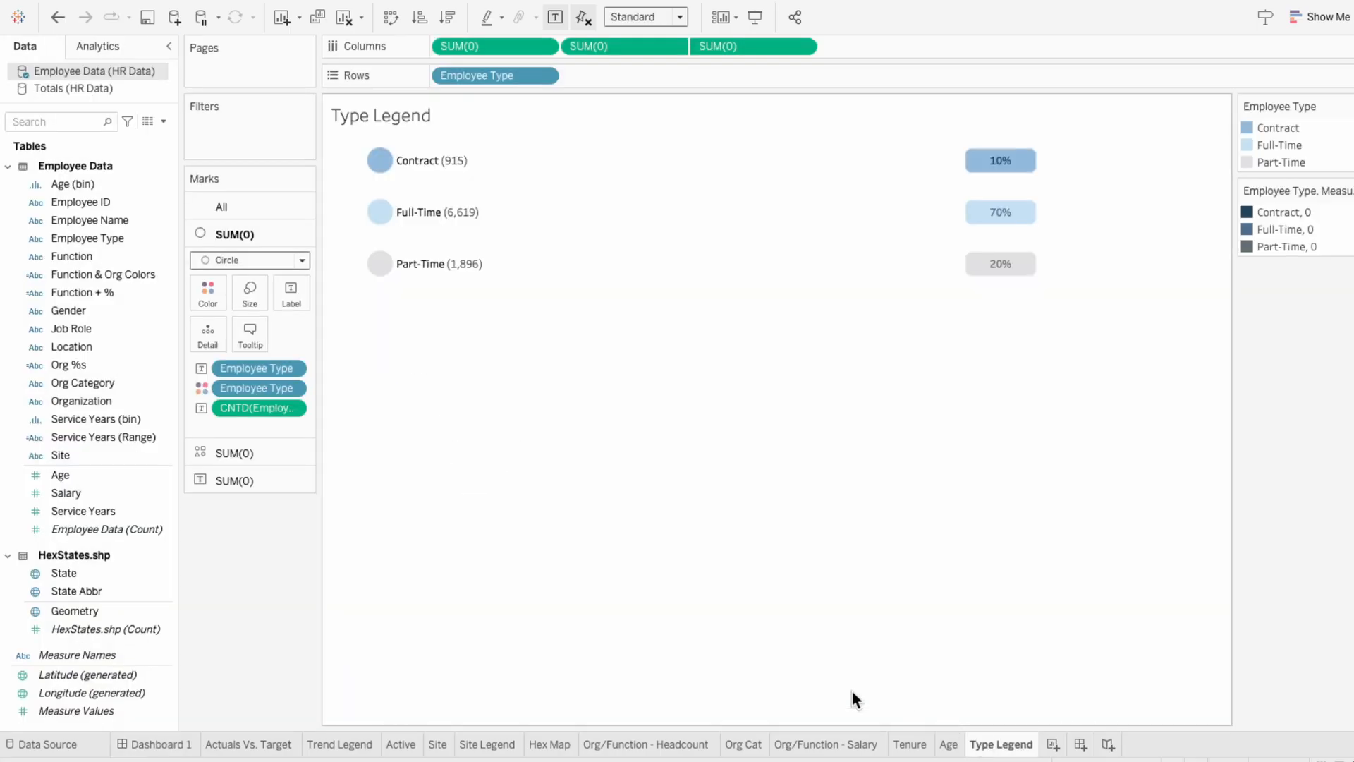
click(254, 291)
drag(287, 334, 289, 334)
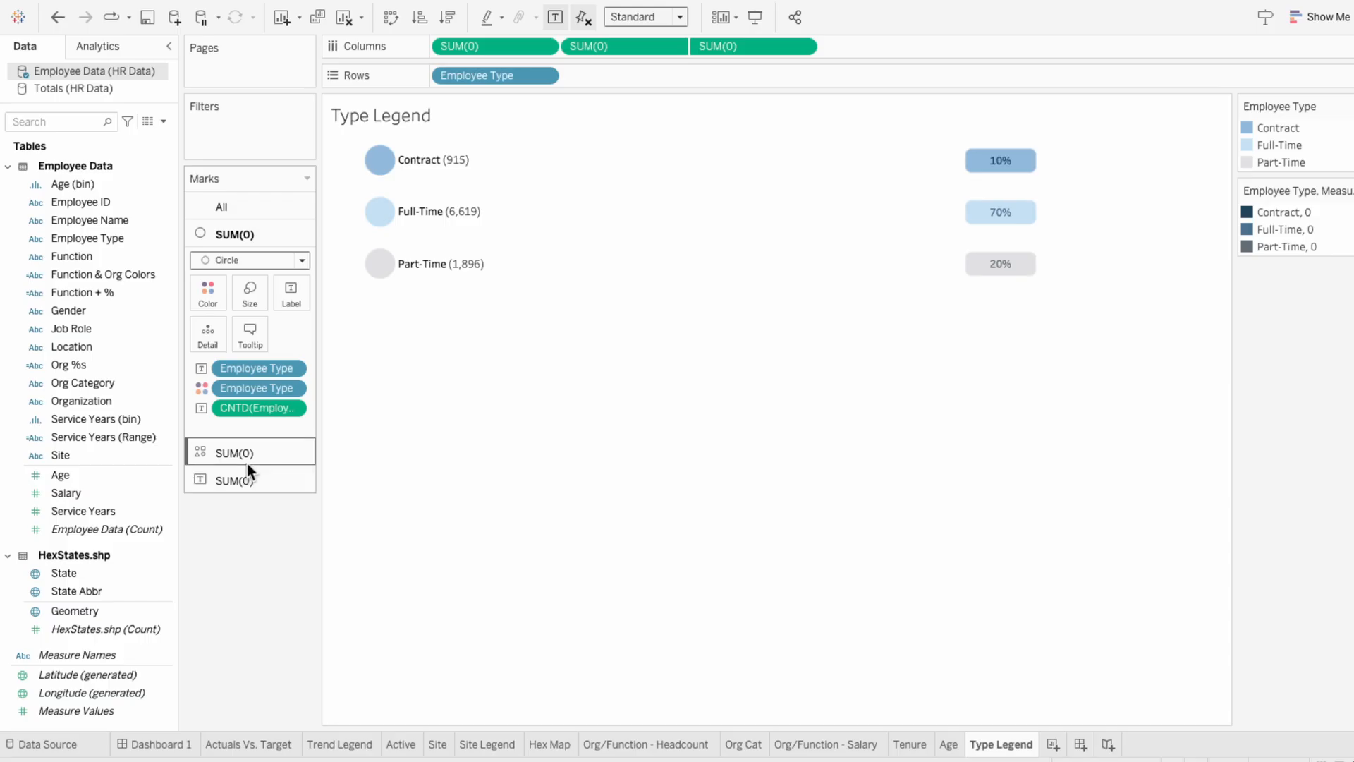
click(247, 460)
click(254, 325)
drag(288, 363, 339, 358)
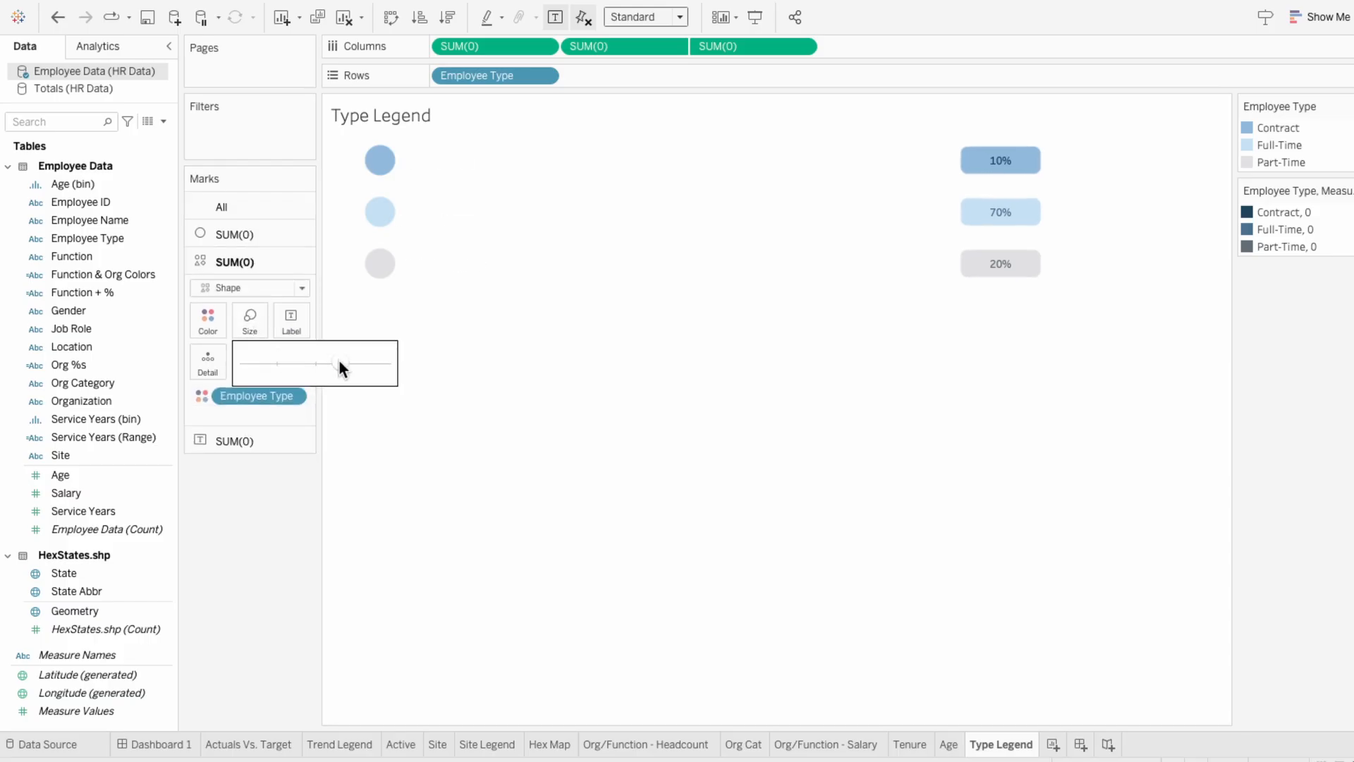
click(177, 744)
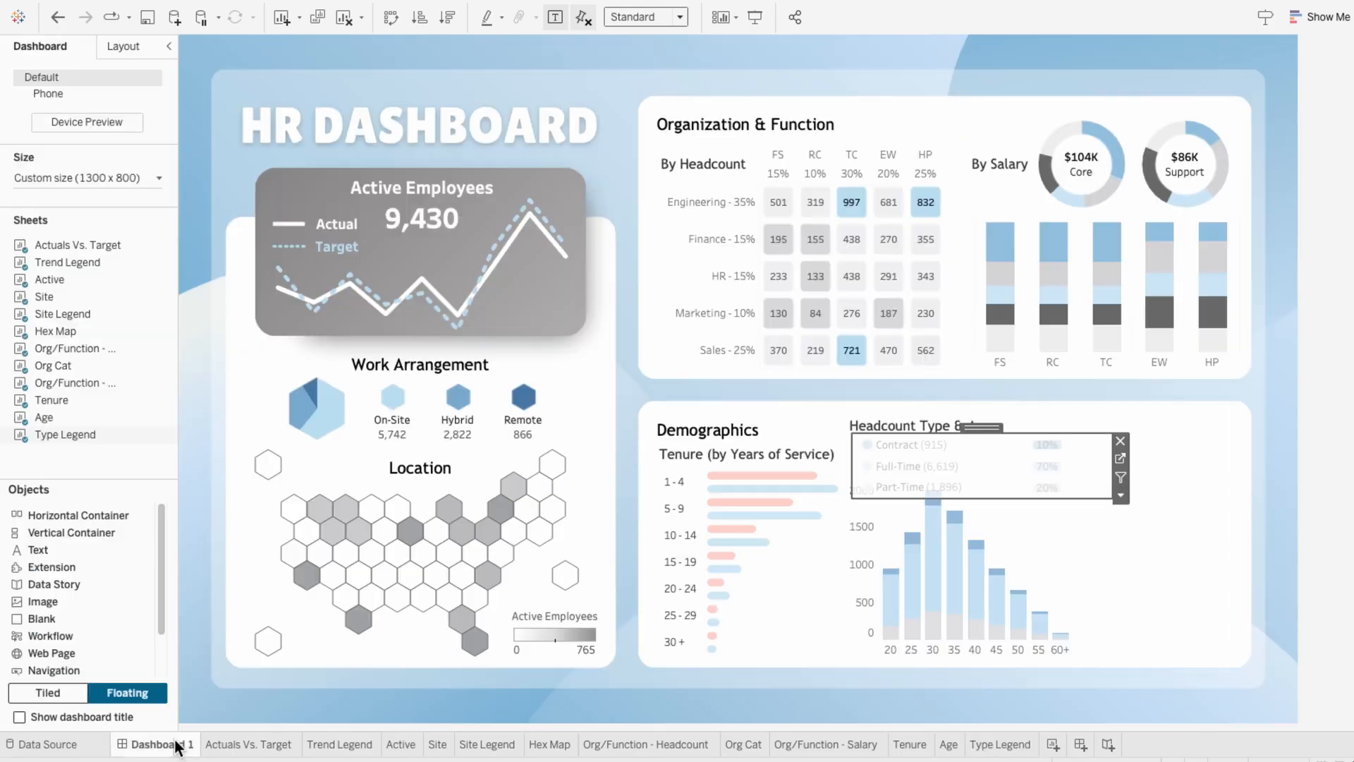
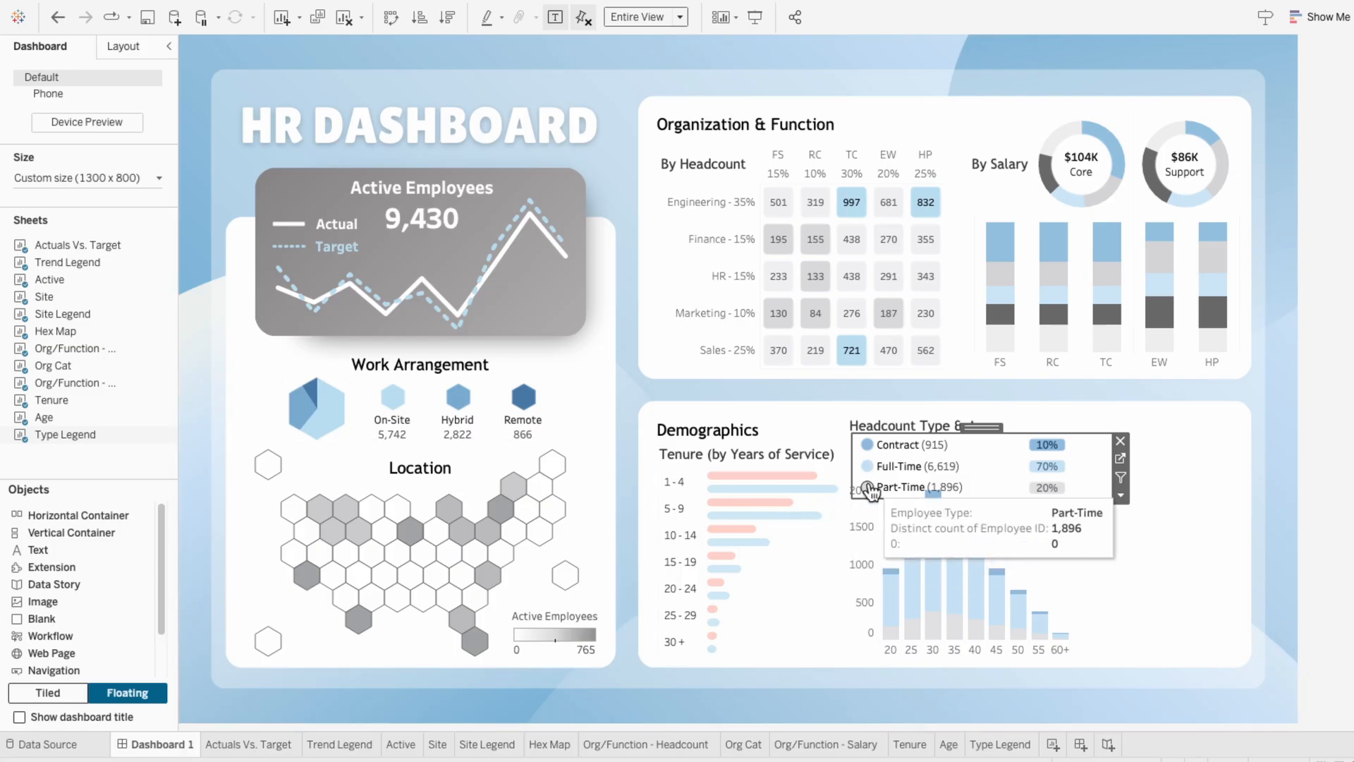
Step: Indent the Type Legend's circle labels with leading spaces before the employee type, and resize the floating legend on Dashboard 1
click(1000, 744)
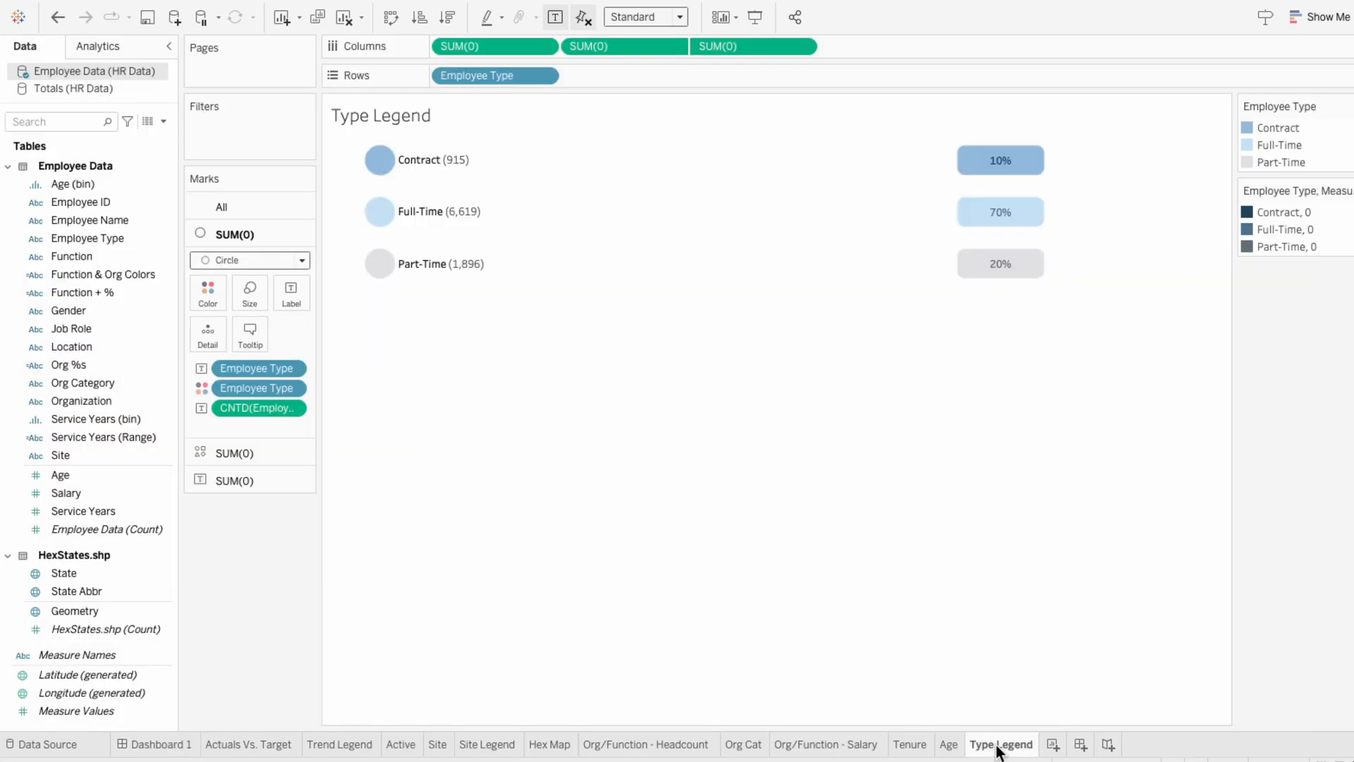
click(293, 288)
click(457, 383)
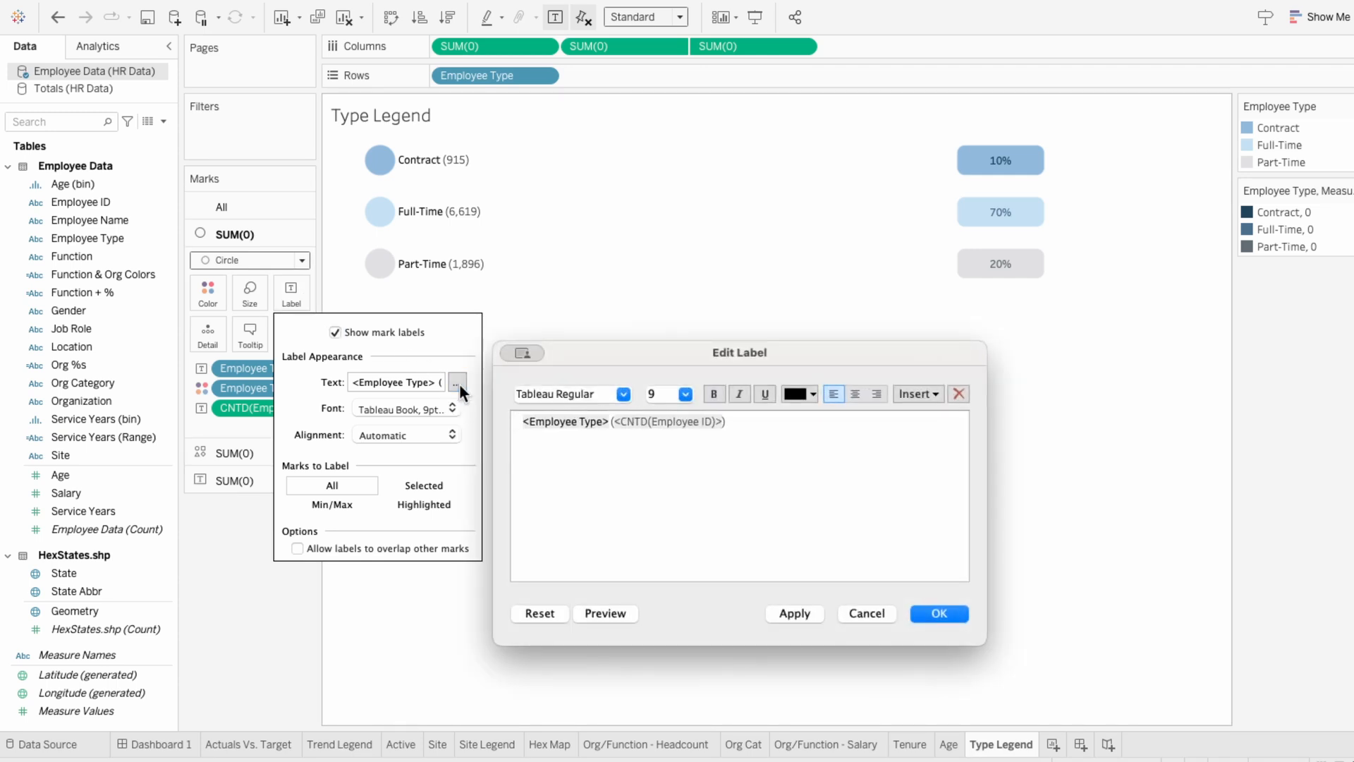
click(782, 615)
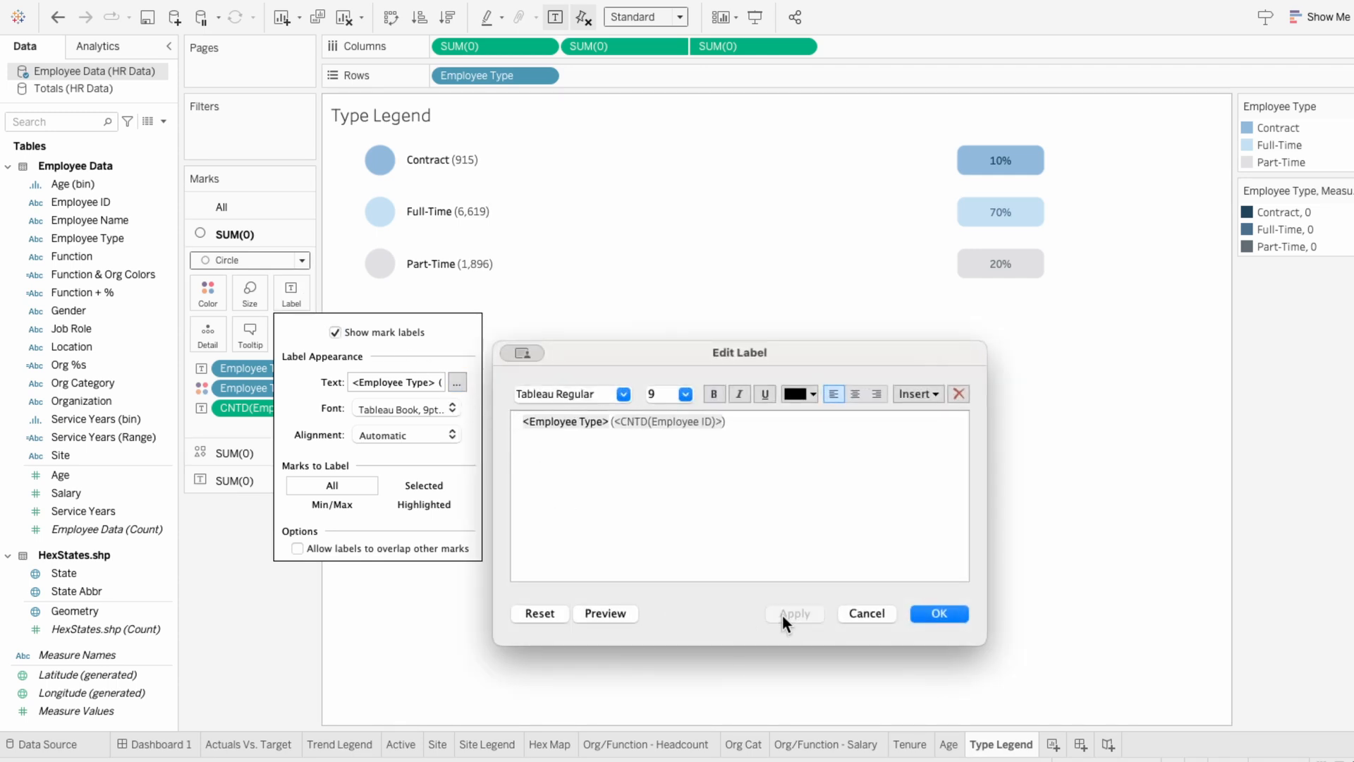
click(939, 615)
click(156, 744)
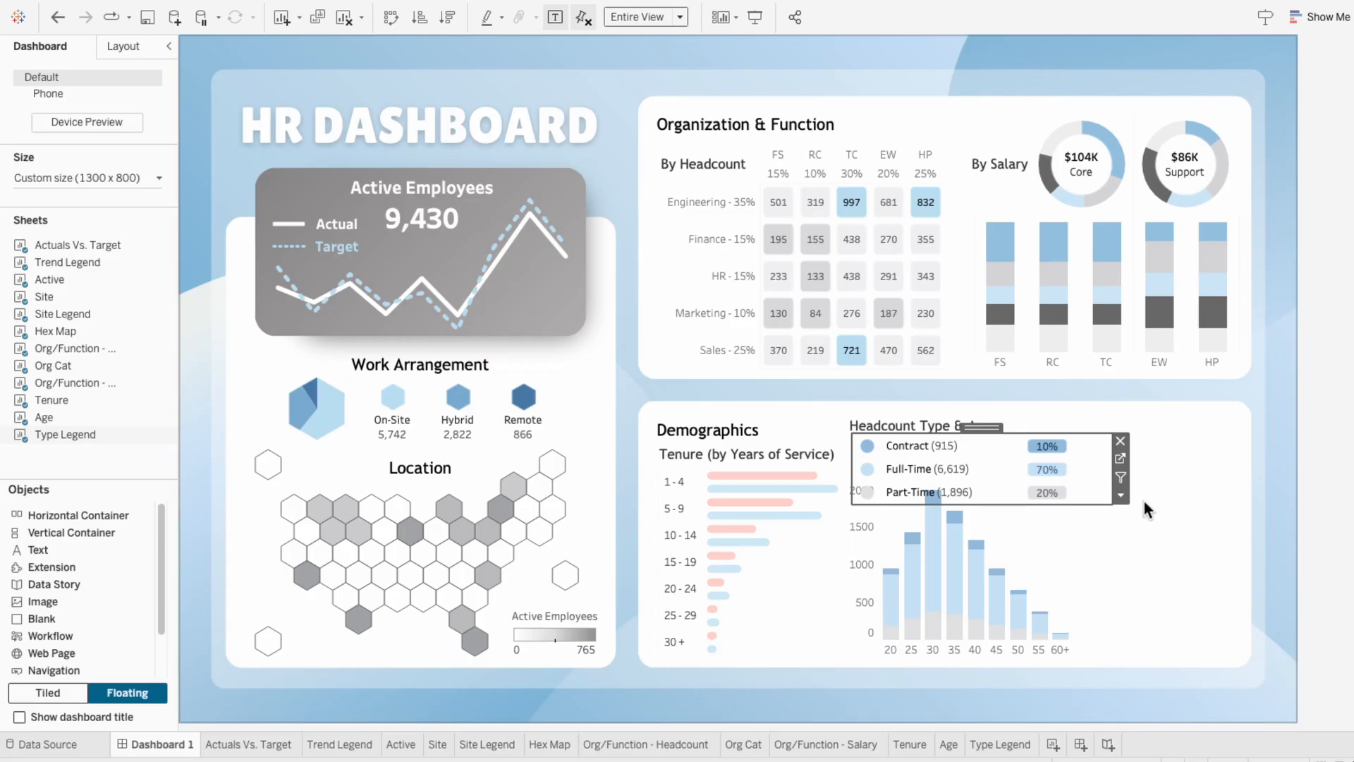
drag(1130, 499, 1080, 499)
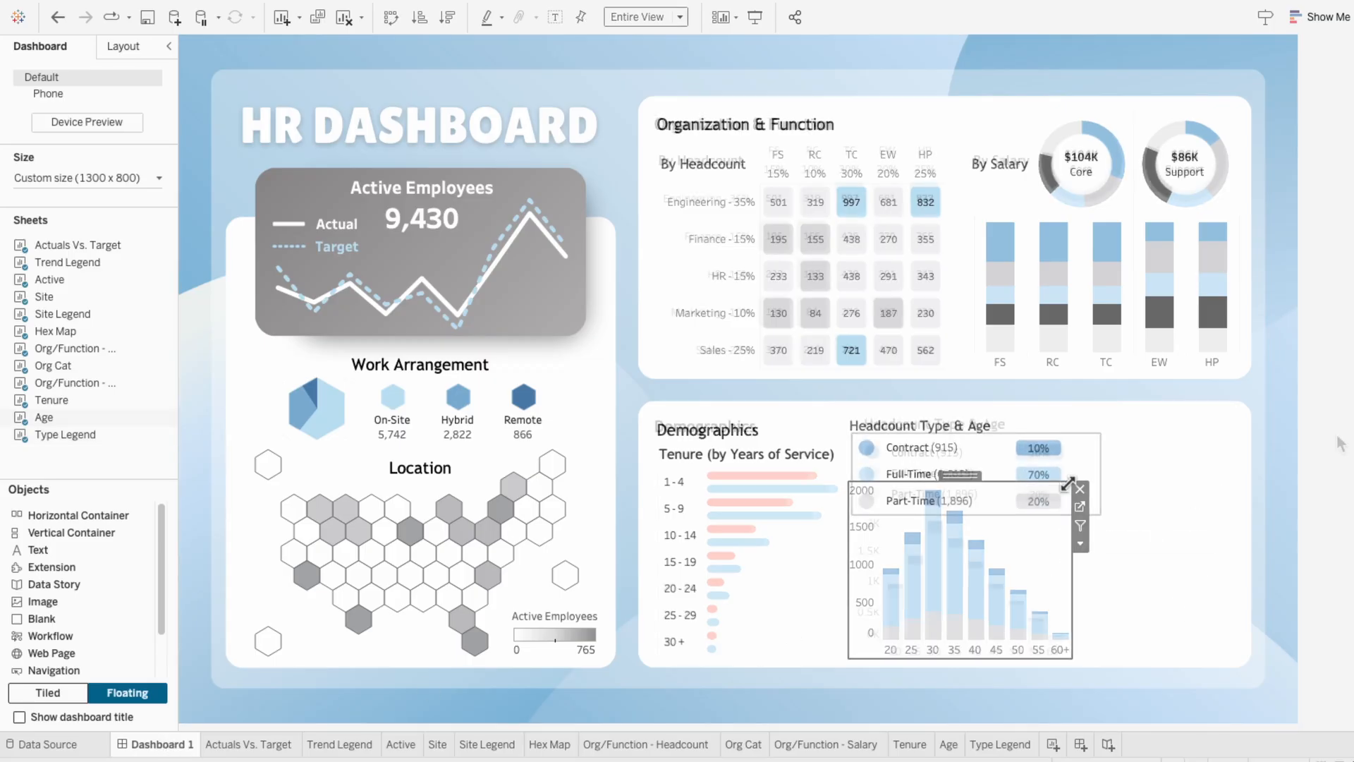
Step: Duplicate the Headcount Type & Age heading into the empty area beside it and change the copy's text to "Gender Distribution"
click(946, 423)
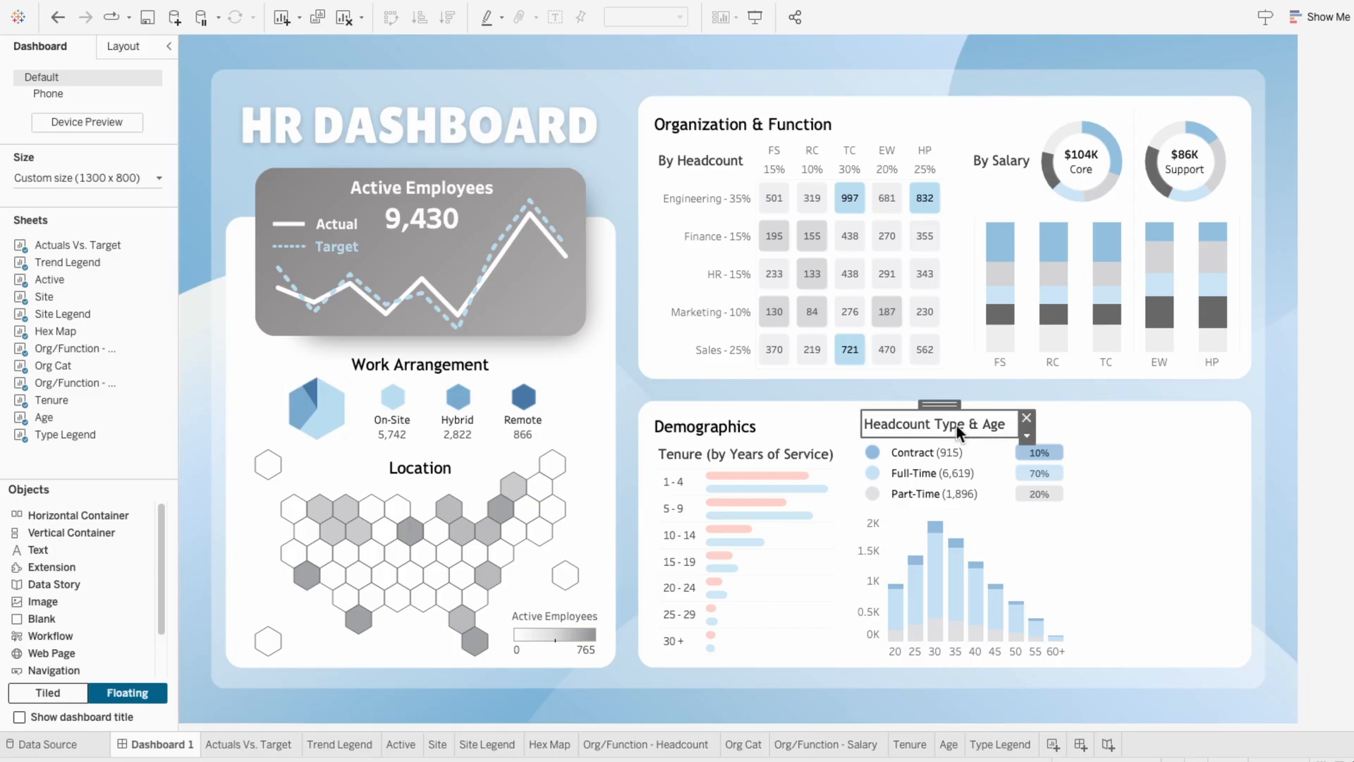
drag(947, 416, 1150, 405)
right_click(1136, 422)
click(1164, 427)
key(super+a)
text(Gen)
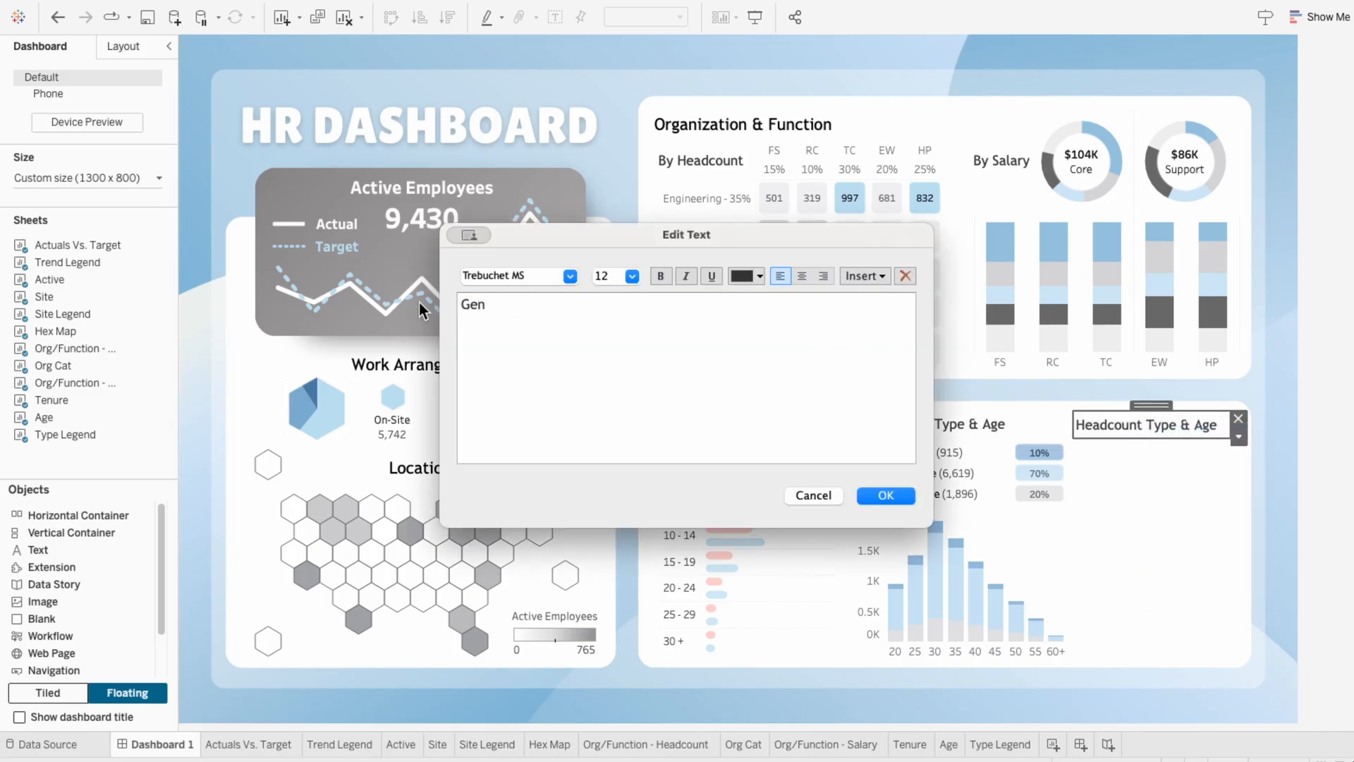
text(der Distribution)
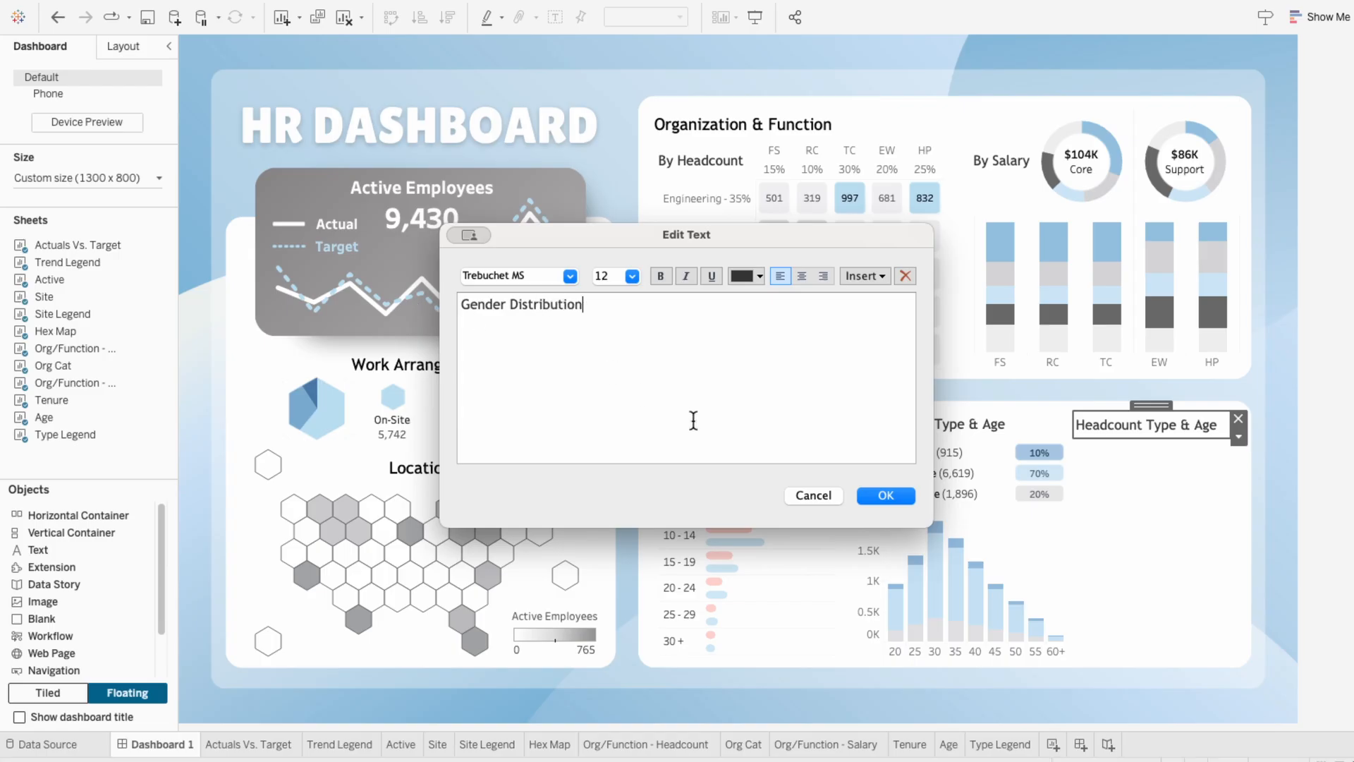
click(879, 495)
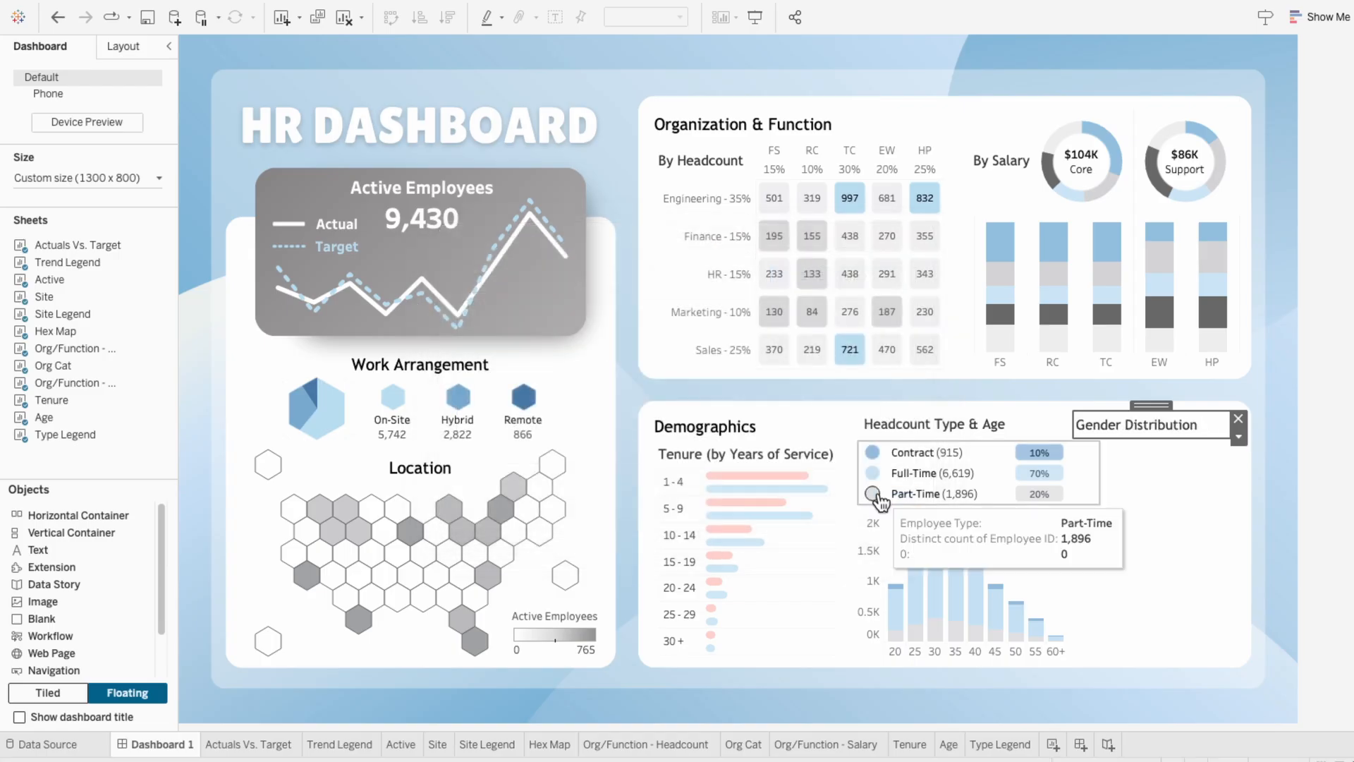
Step: Create a new worksheet and name it "Gender Legend"
click(1053, 744)
double_click(1053, 743)
text(Gender Legend)
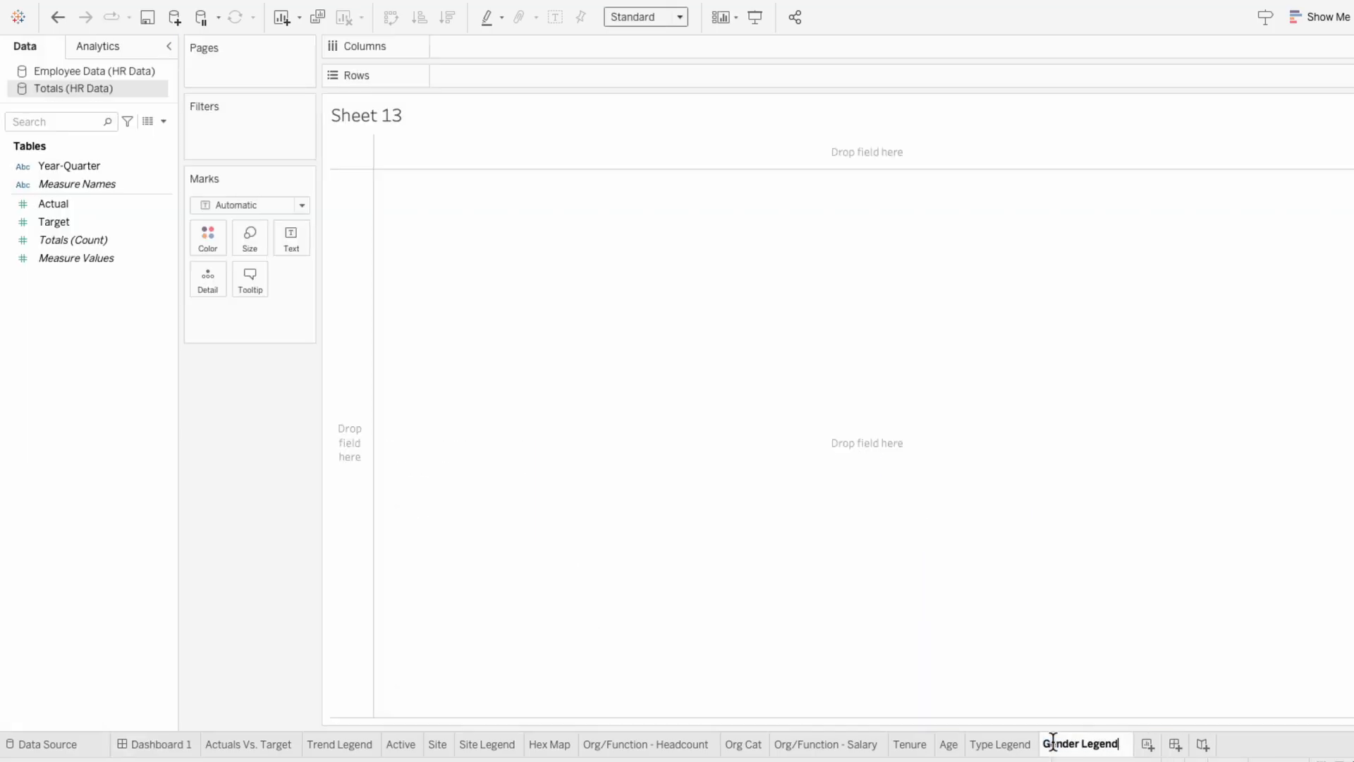
key(Return)
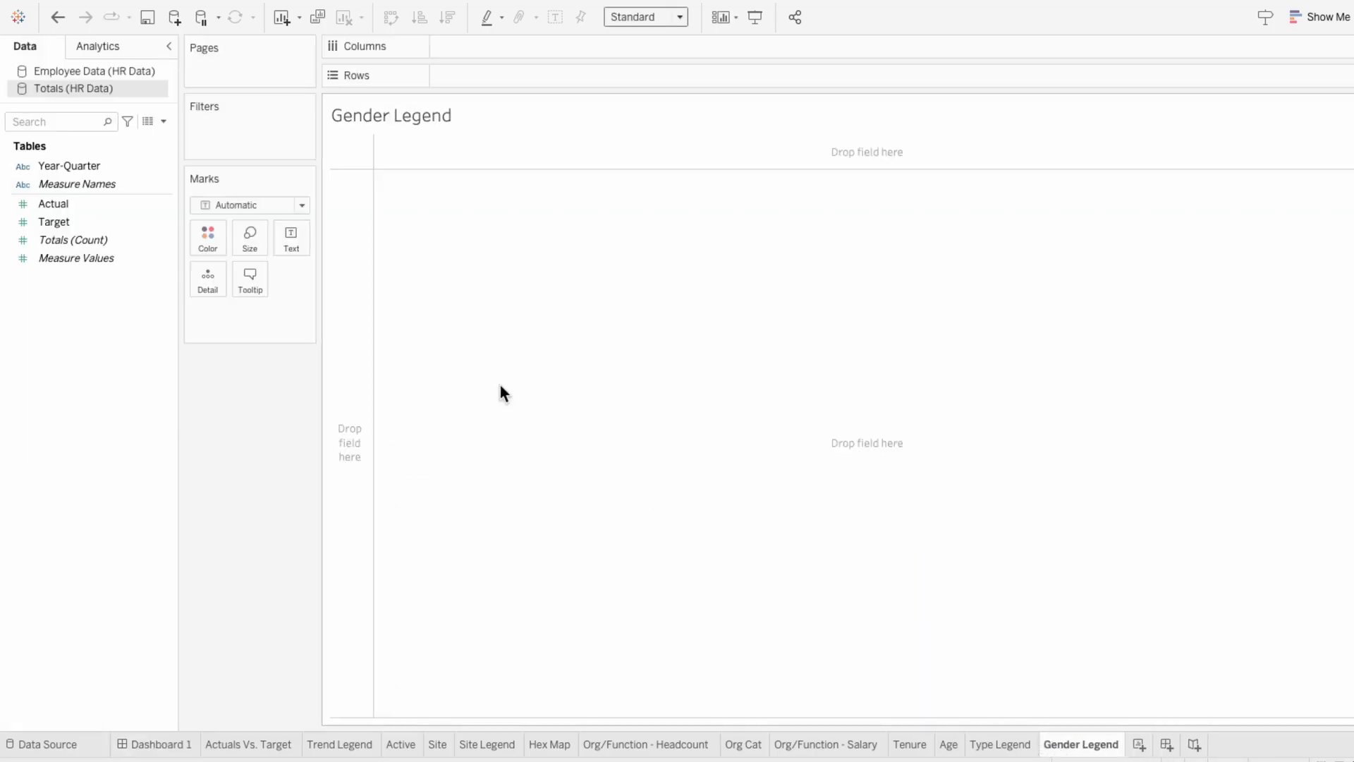
Step: Using the Employee Data source, place Gender on Columns and add two placeholder measures of 0 on Rows
click(99, 72)
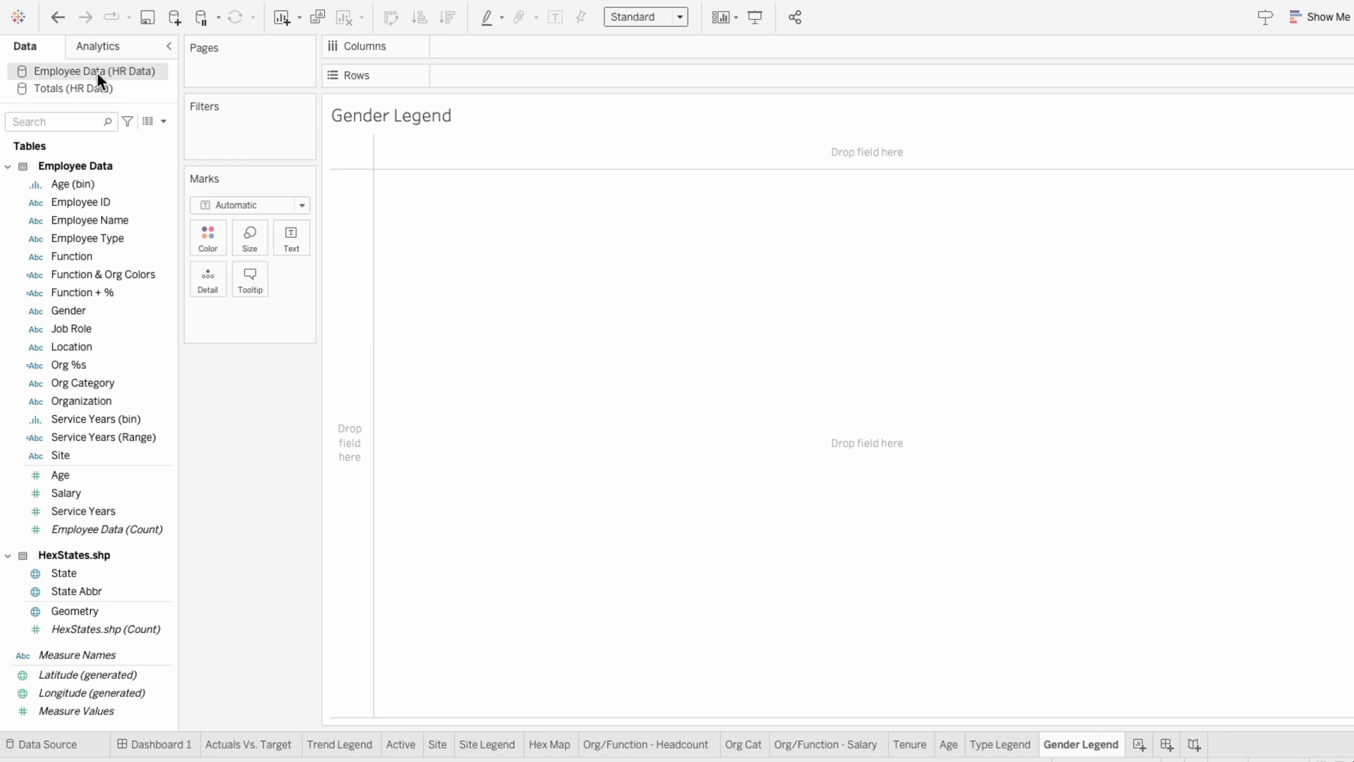
drag(90, 312, 456, 45)
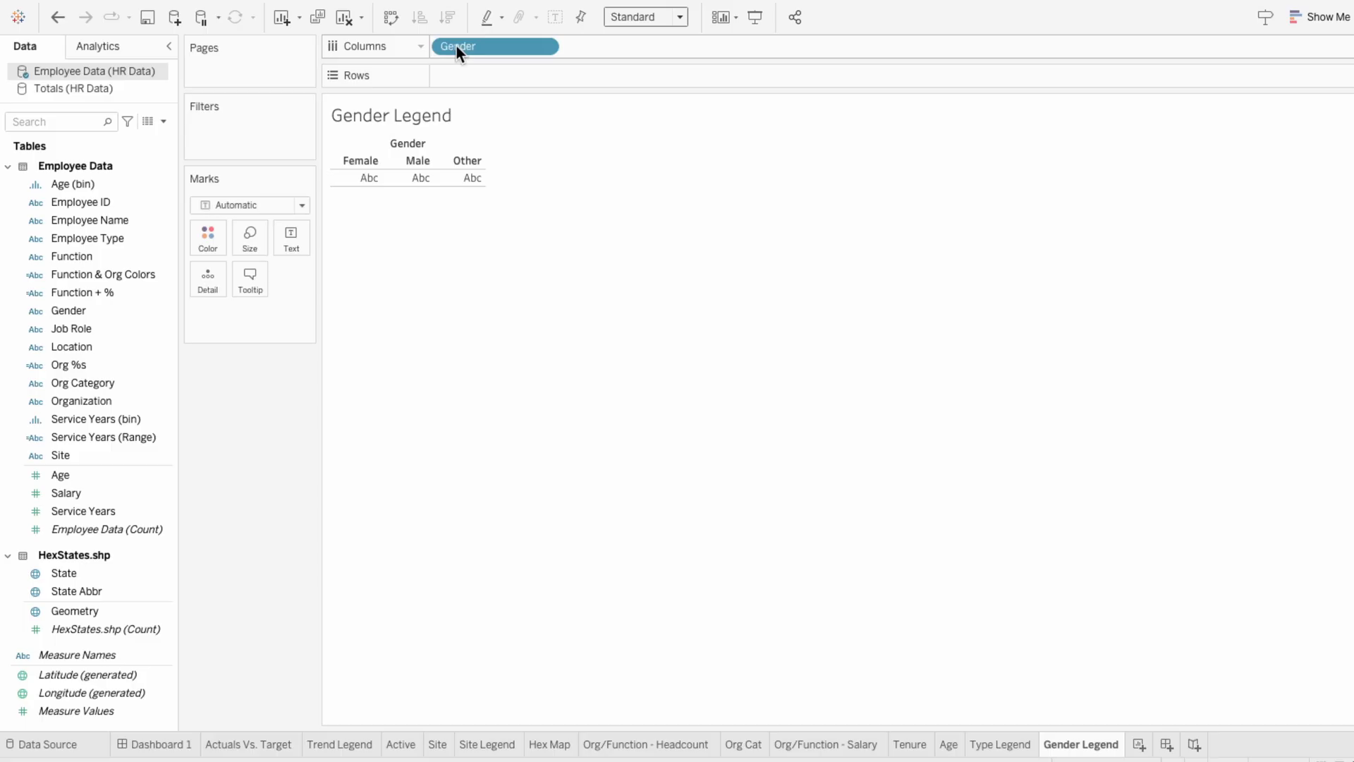
double_click(454, 76)
text(0)
key(Return)
double_click(625, 77)
text(0)
key(Return)
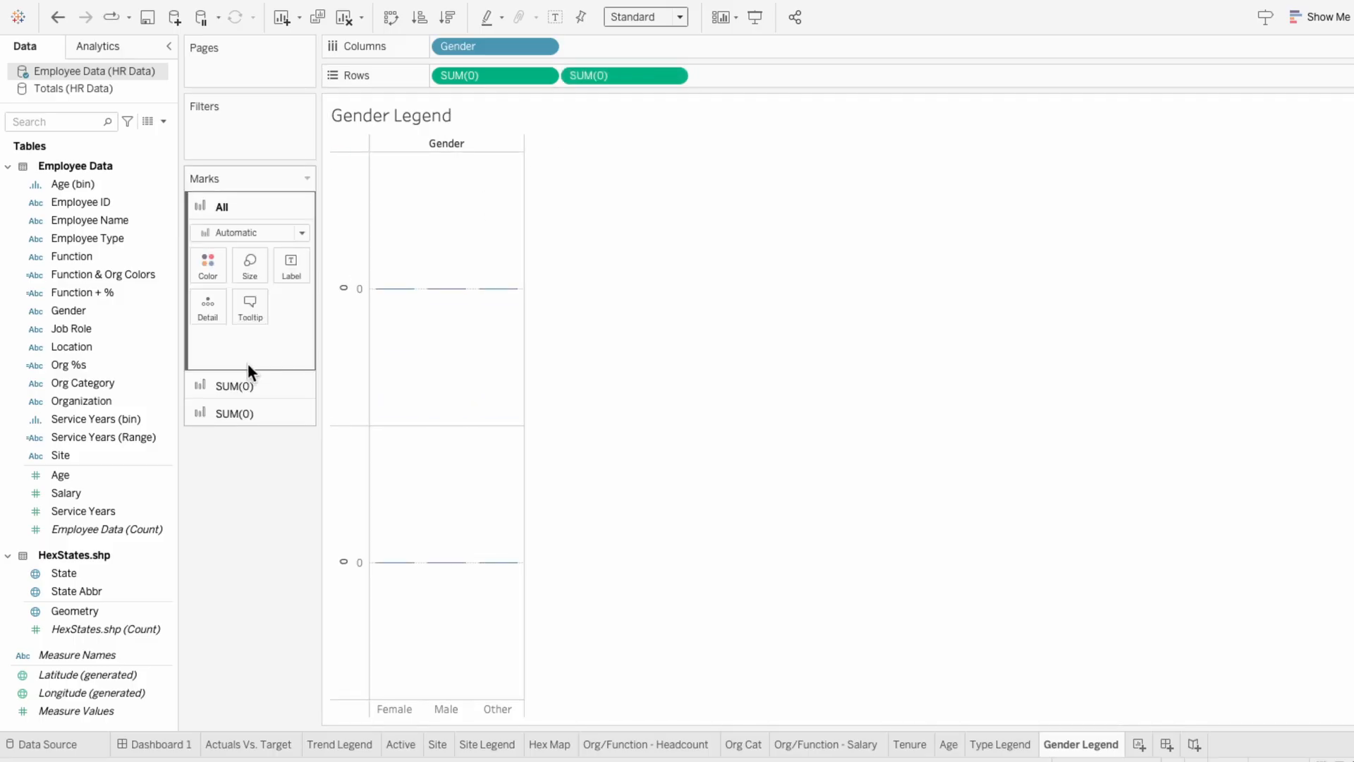
Step: Change the first SUM(0) mark type to Shape and assign the upright black rounded rectangle from the My Shapes palette
click(244, 387)
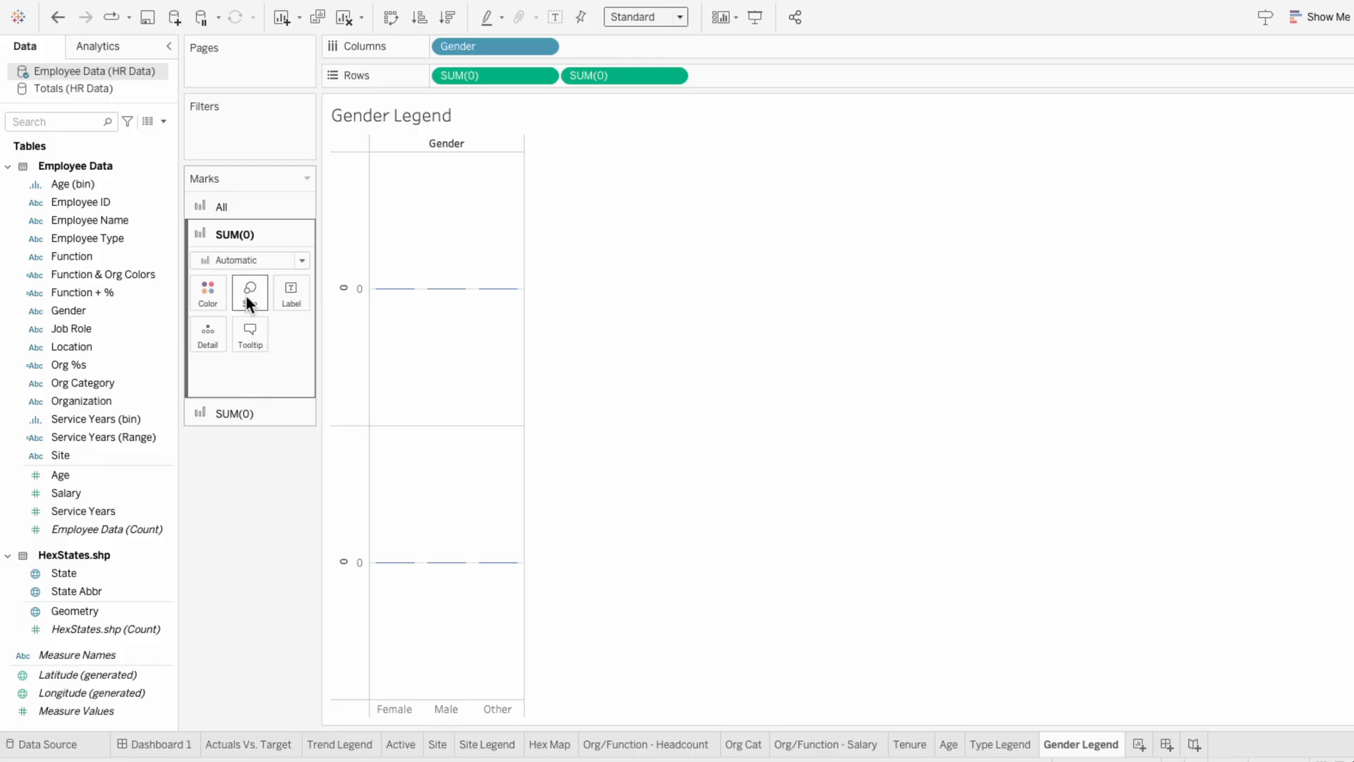
click(240, 258)
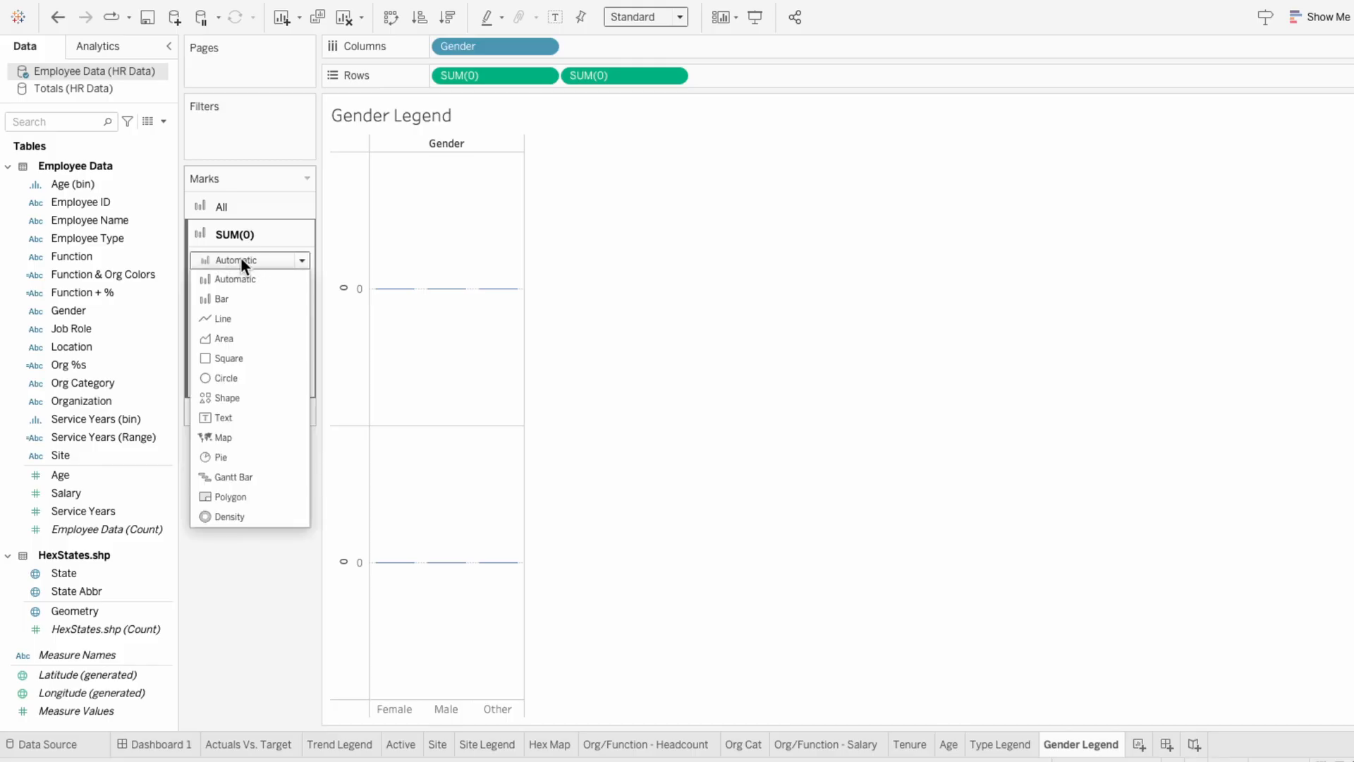
click(226, 395)
click(289, 336)
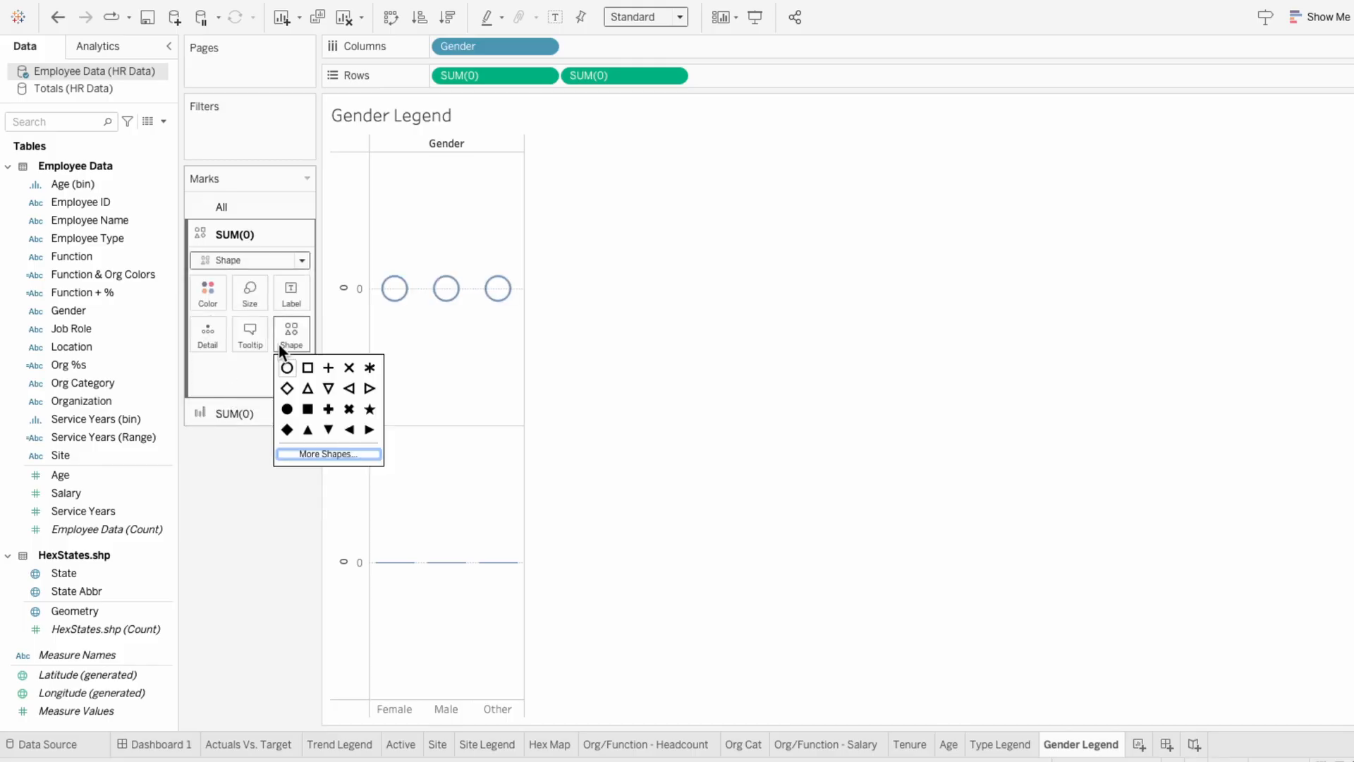
click(300, 455)
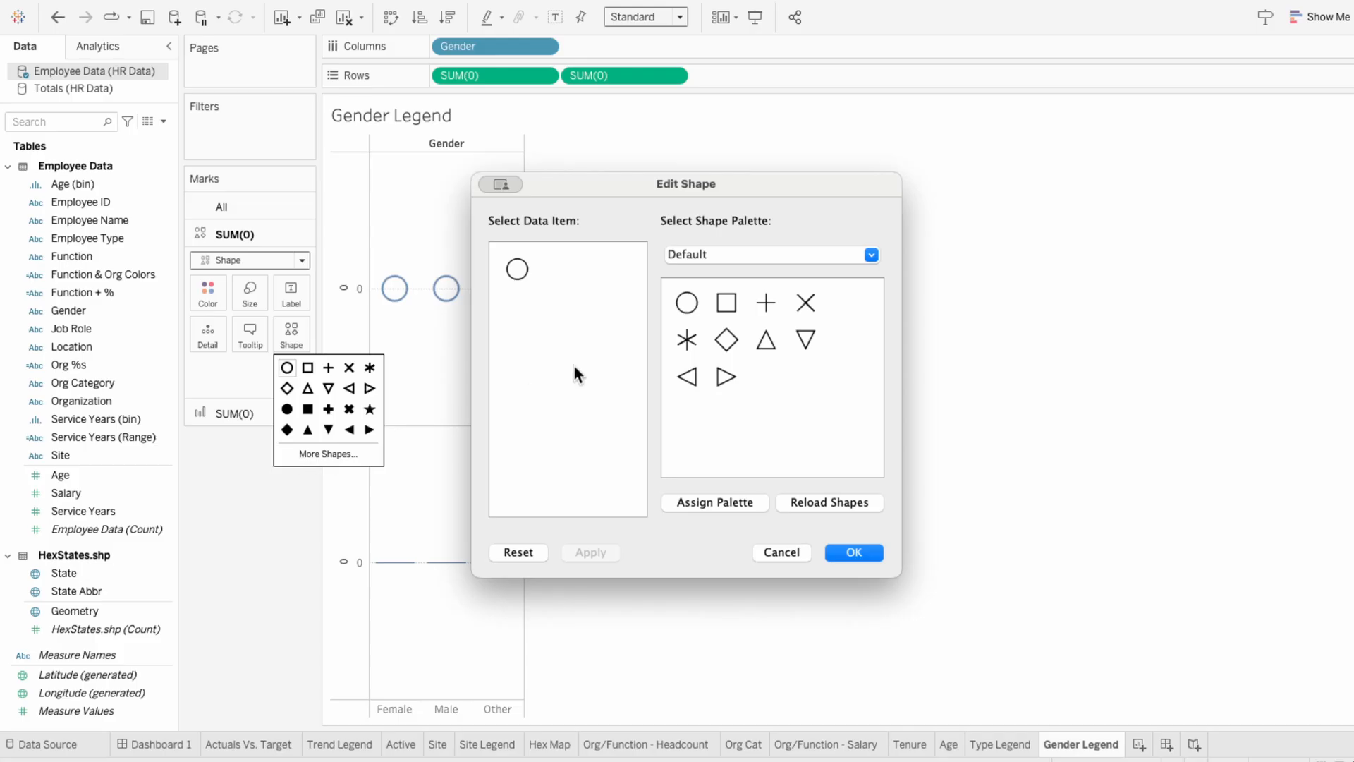
click(727, 255)
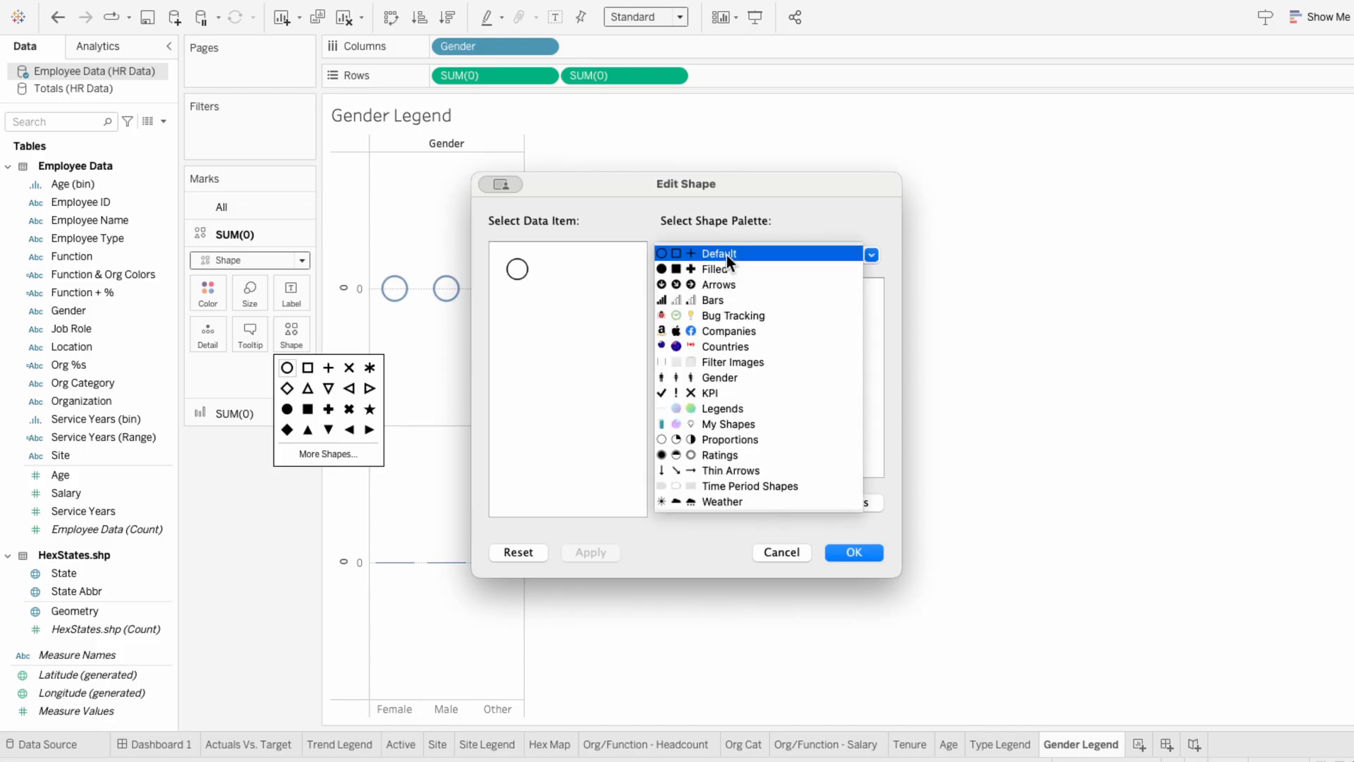
click(728, 420)
scroll(728, 420, down, 4)
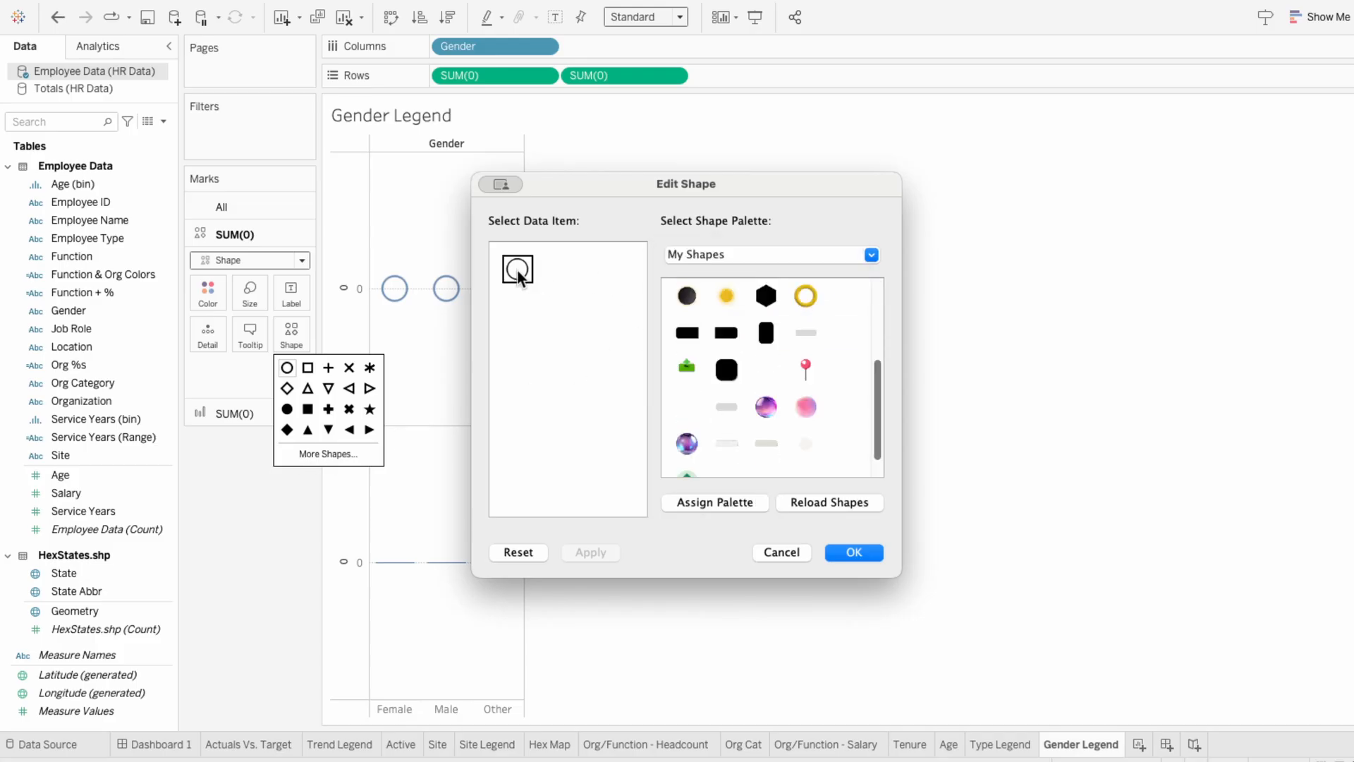
click(767, 333)
click(856, 549)
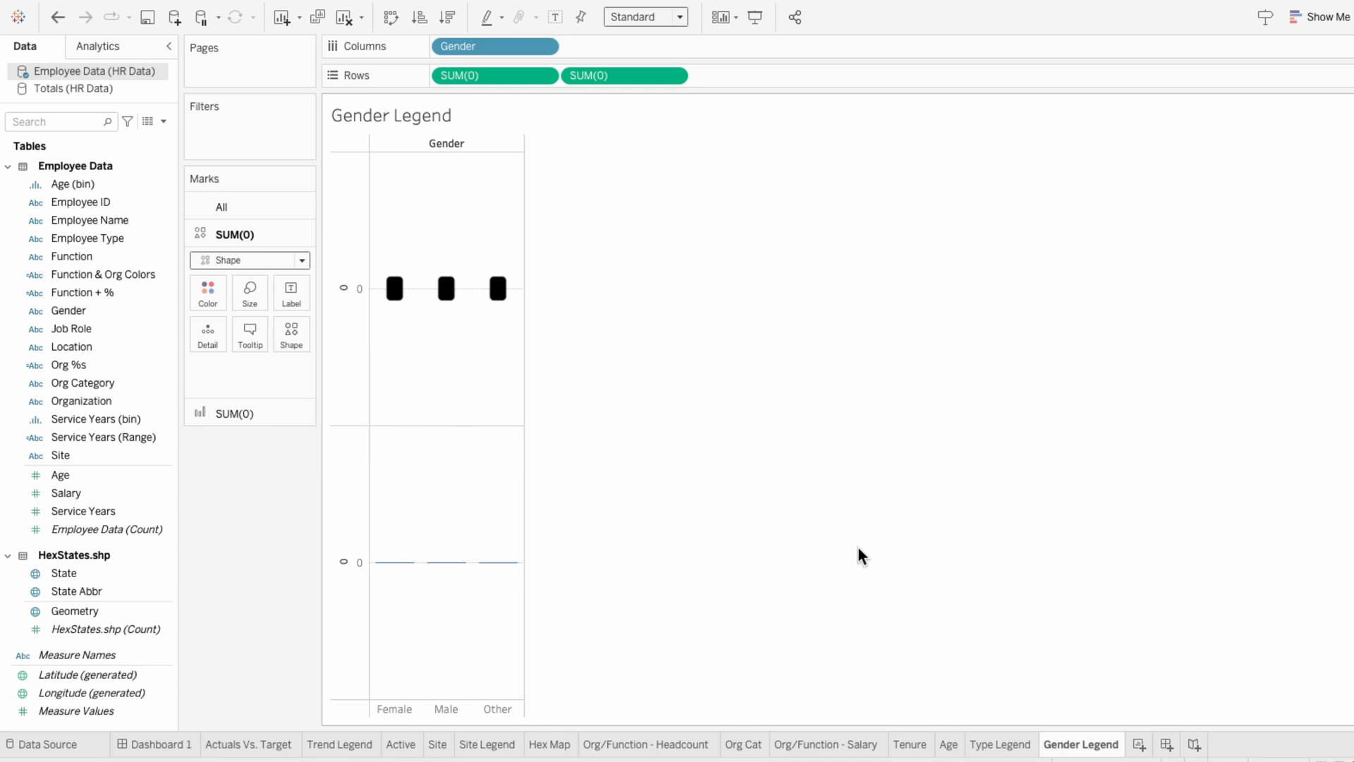
Step: Color the first SUM(0) marks by Gender
drag(112, 311, 200, 374)
click(200, 371)
click(215, 386)
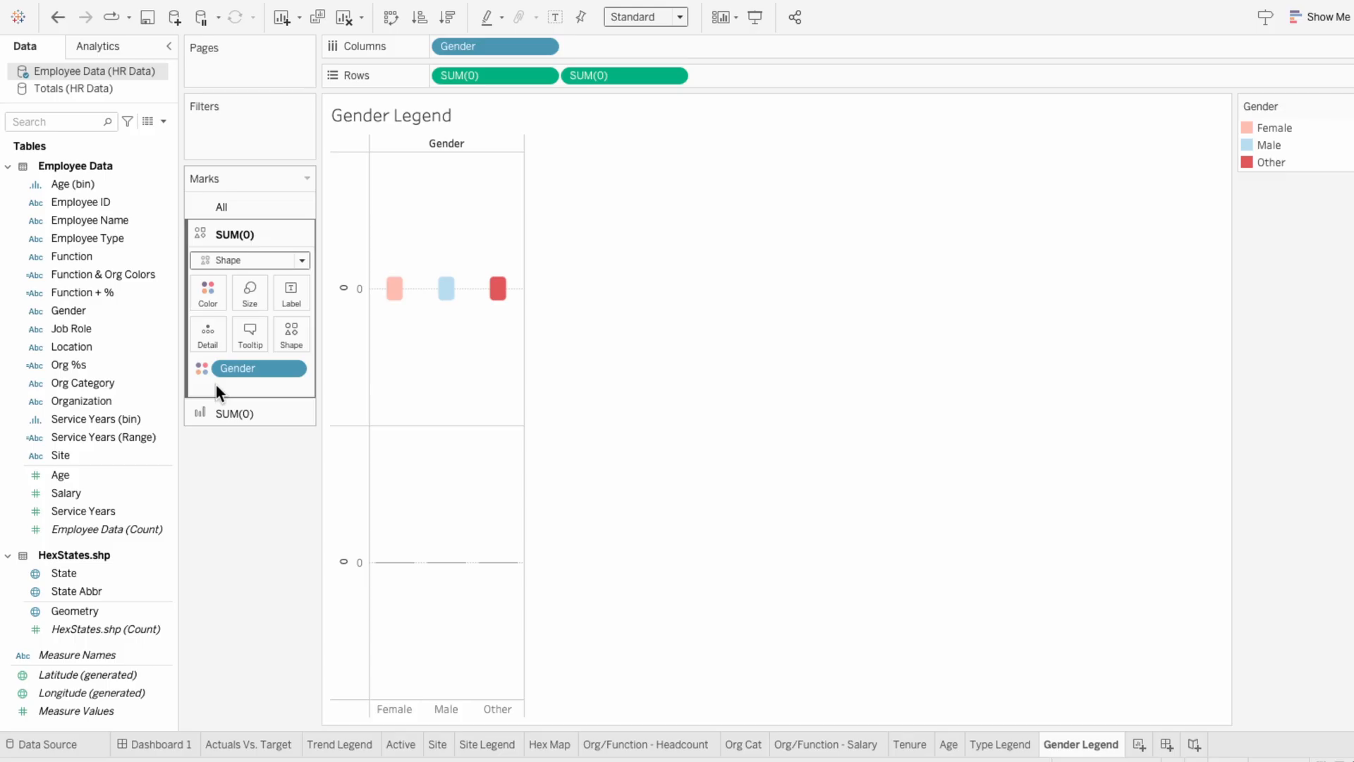
Step: Enlarge the first SUM(0) rounded rectangles and widen the Gender columns so the three shapes fill their cells
click(246, 299)
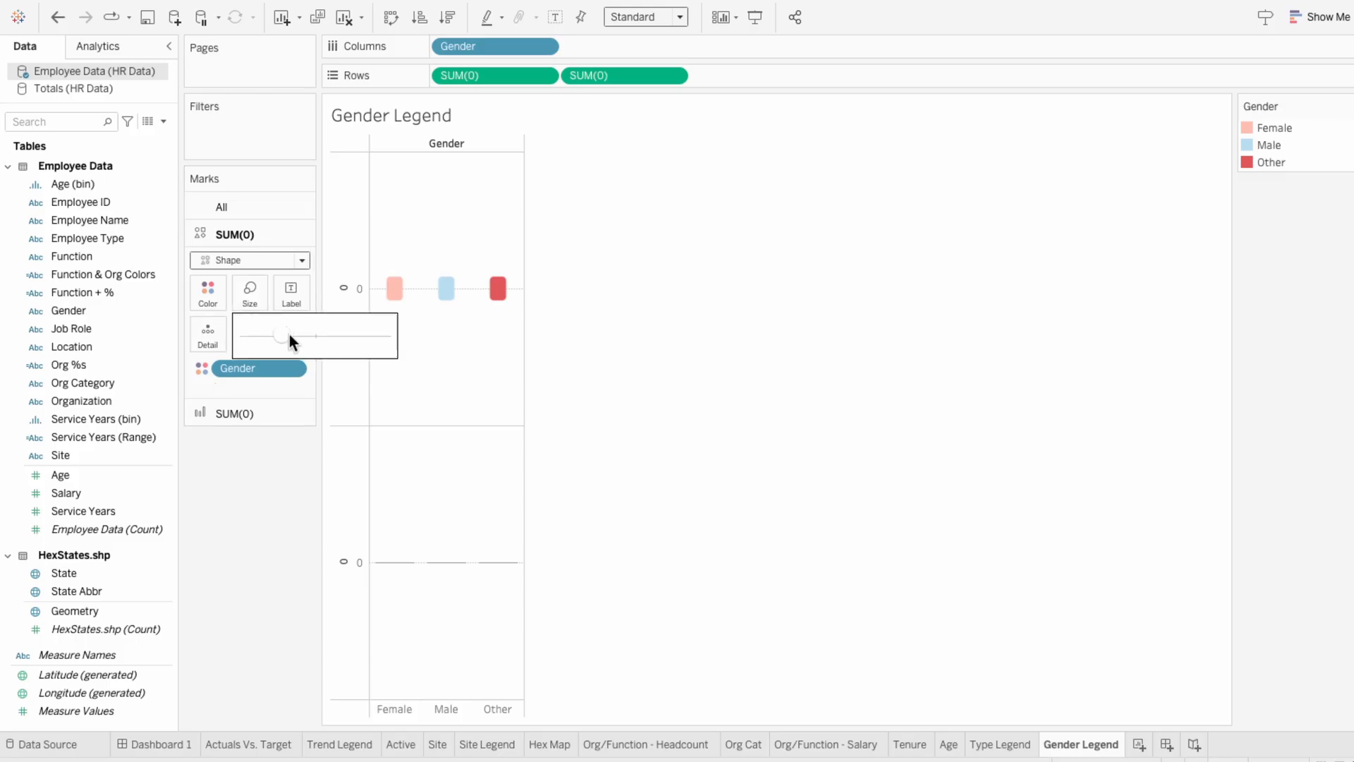
drag(314, 333, 327, 333)
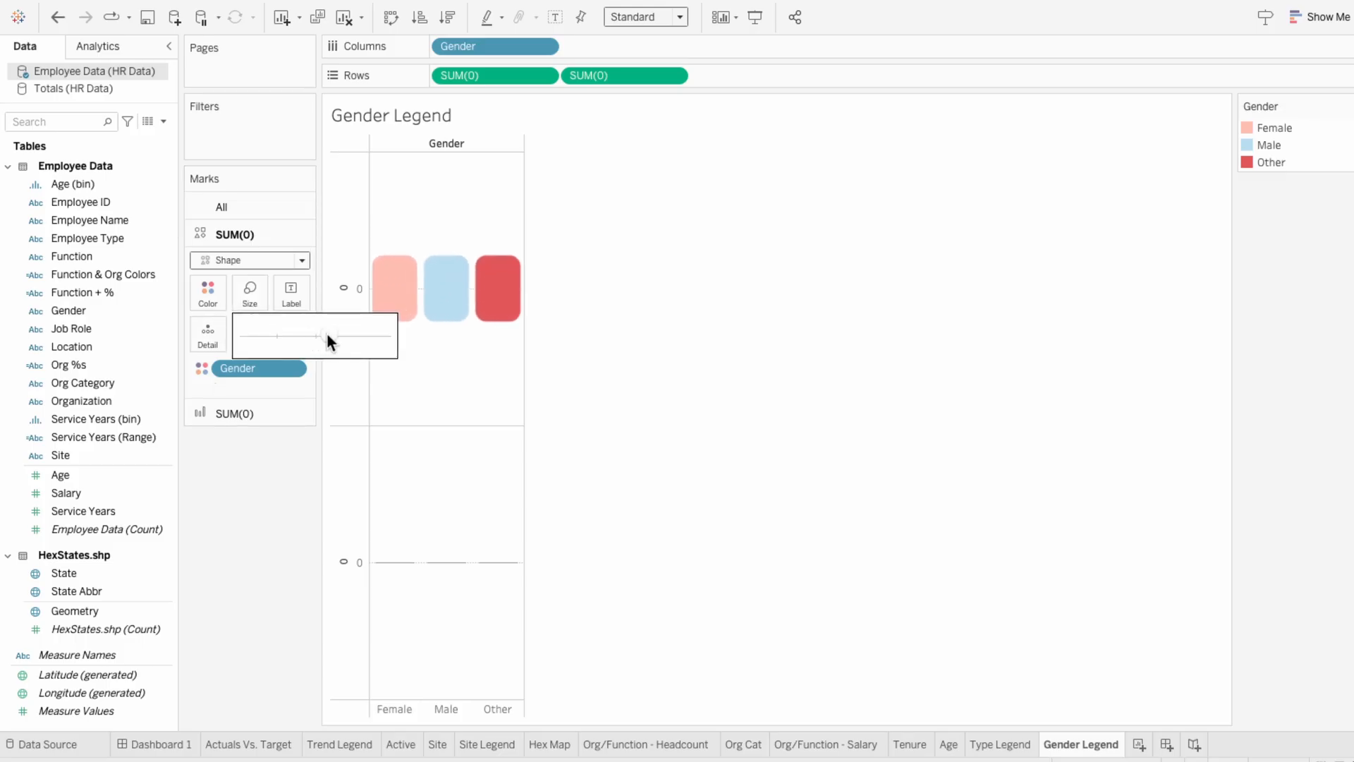
drag(524, 326, 619, 326)
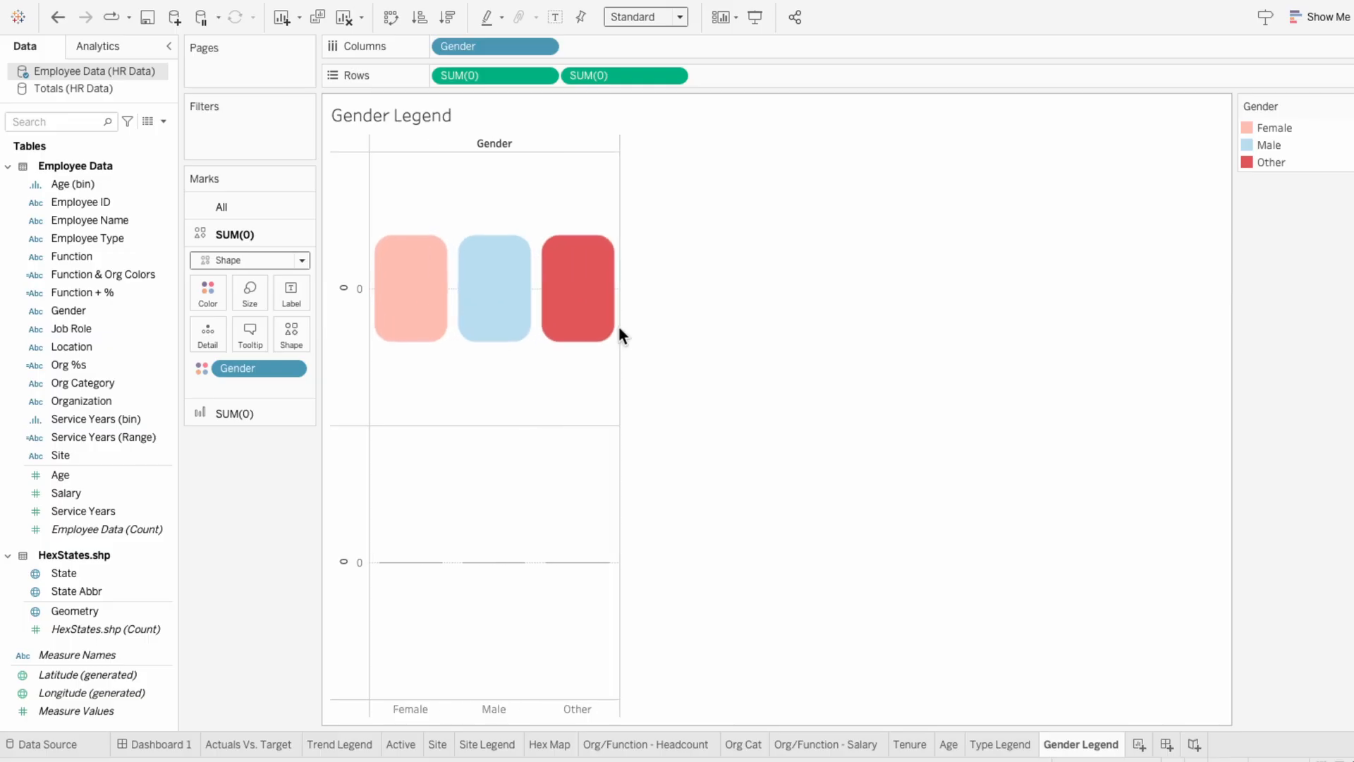
Step: Set the color of the Other gender to the light gray second swatch in the Gray palette
click(1344, 106)
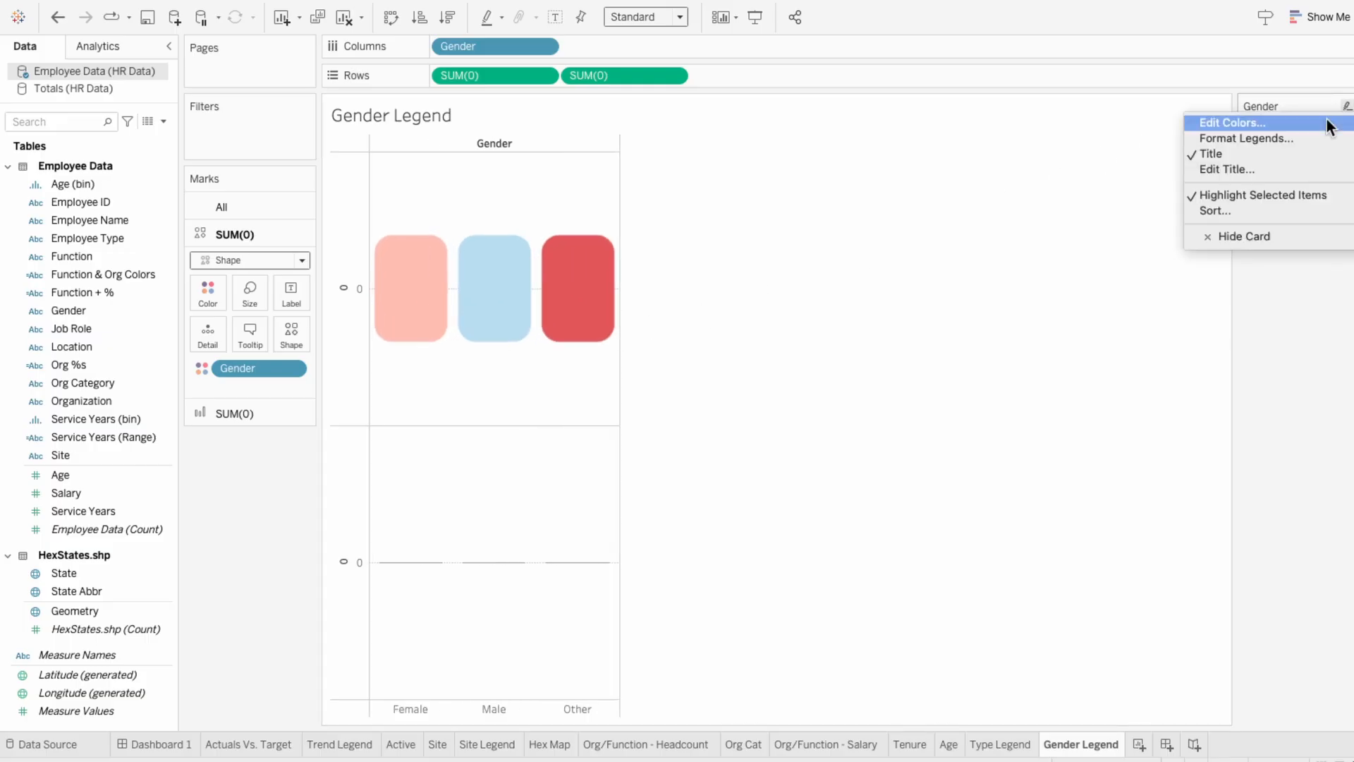
click(1329, 125)
click(483, 281)
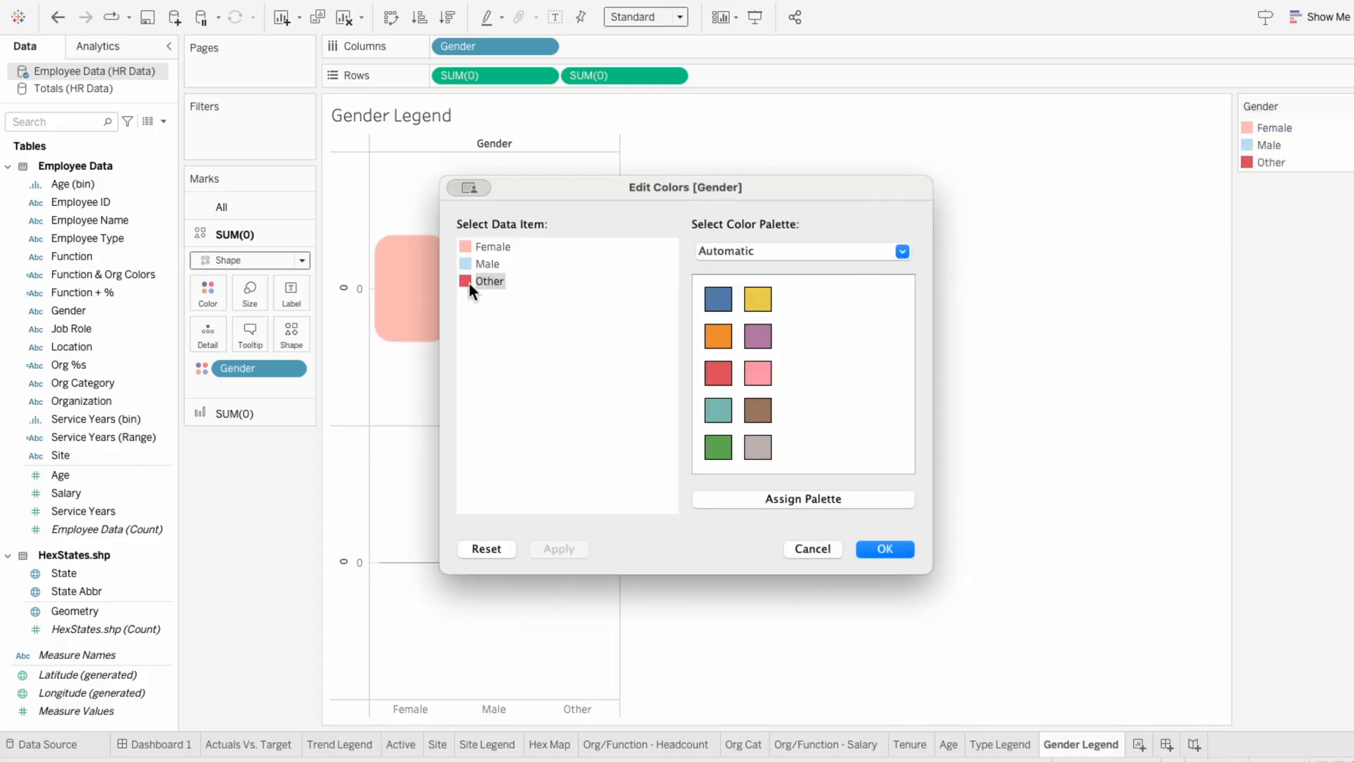
click(713, 253)
click(723, 392)
click(718, 336)
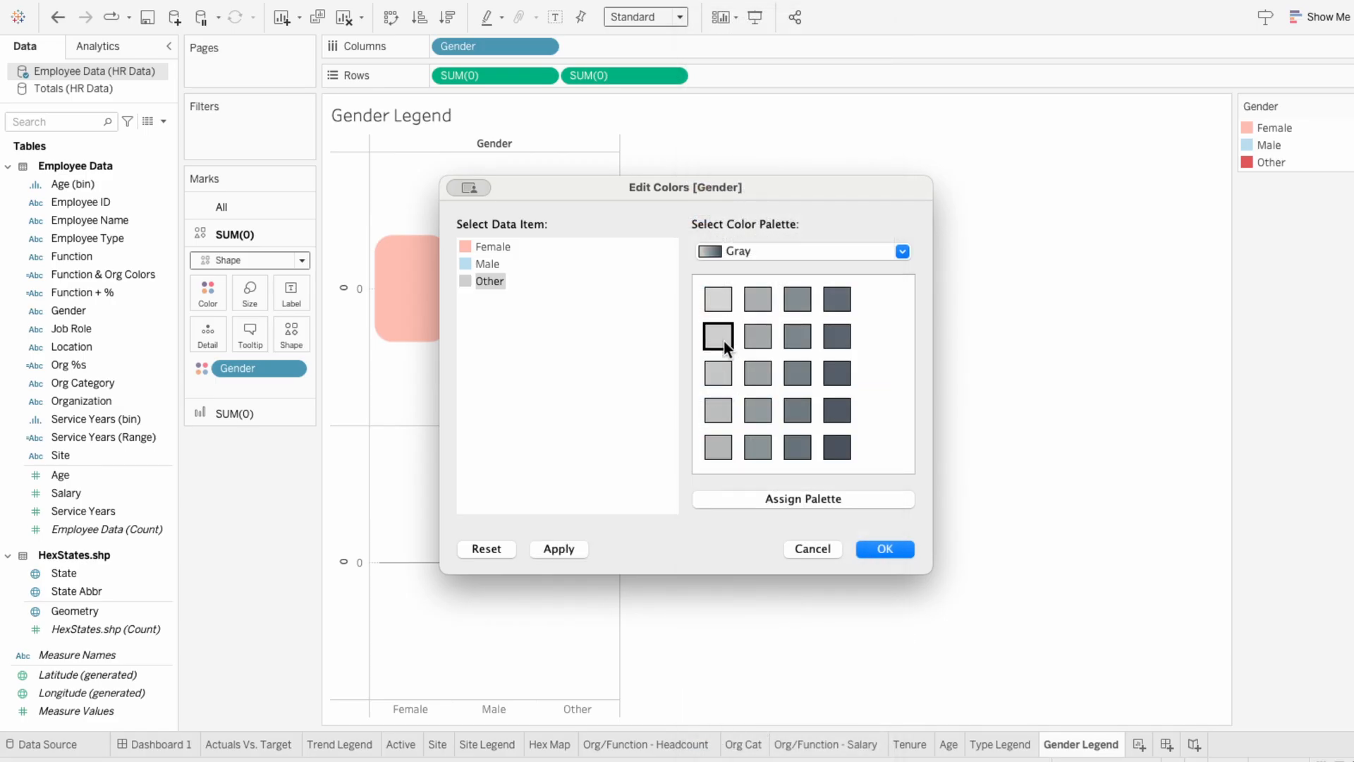
click(876, 543)
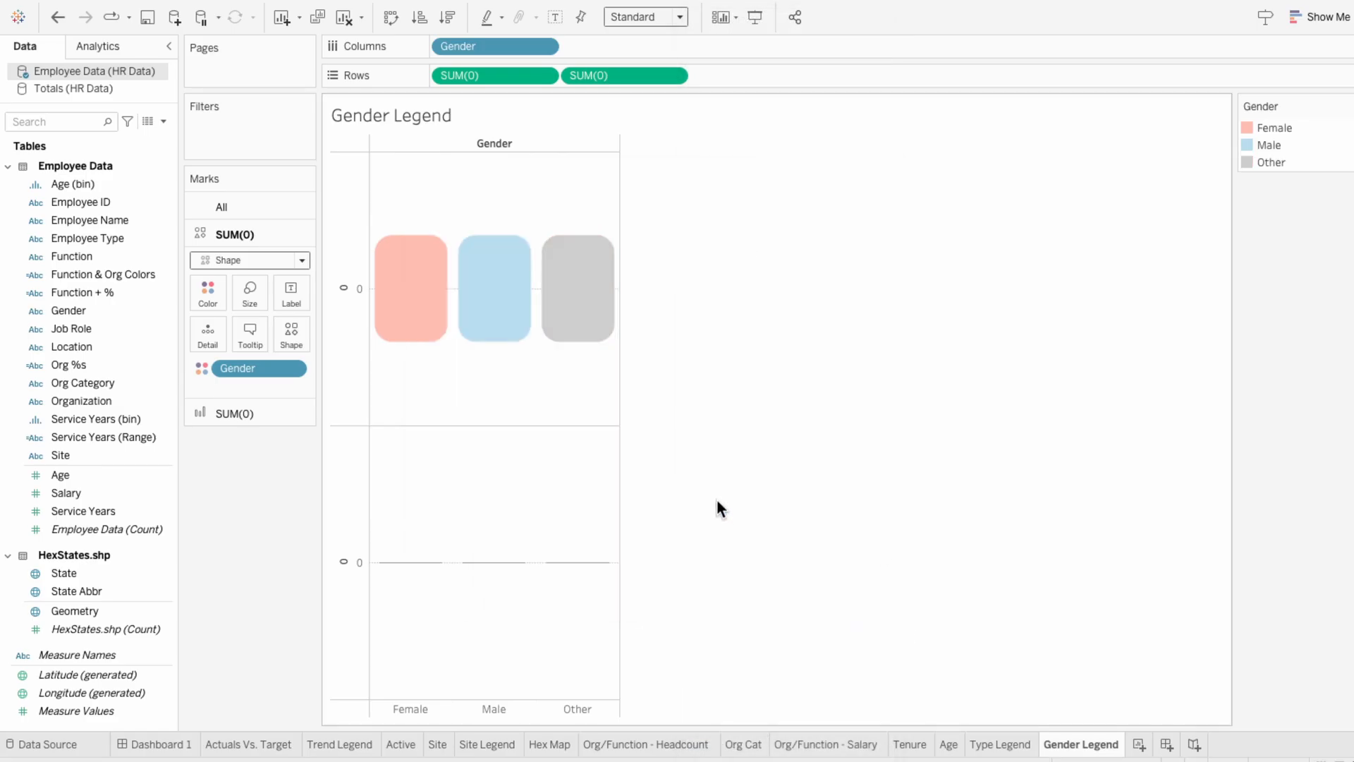
Step: Reduce the opacity of the first SUM(0) shapes to 86%
click(201, 303)
click(268, 388)
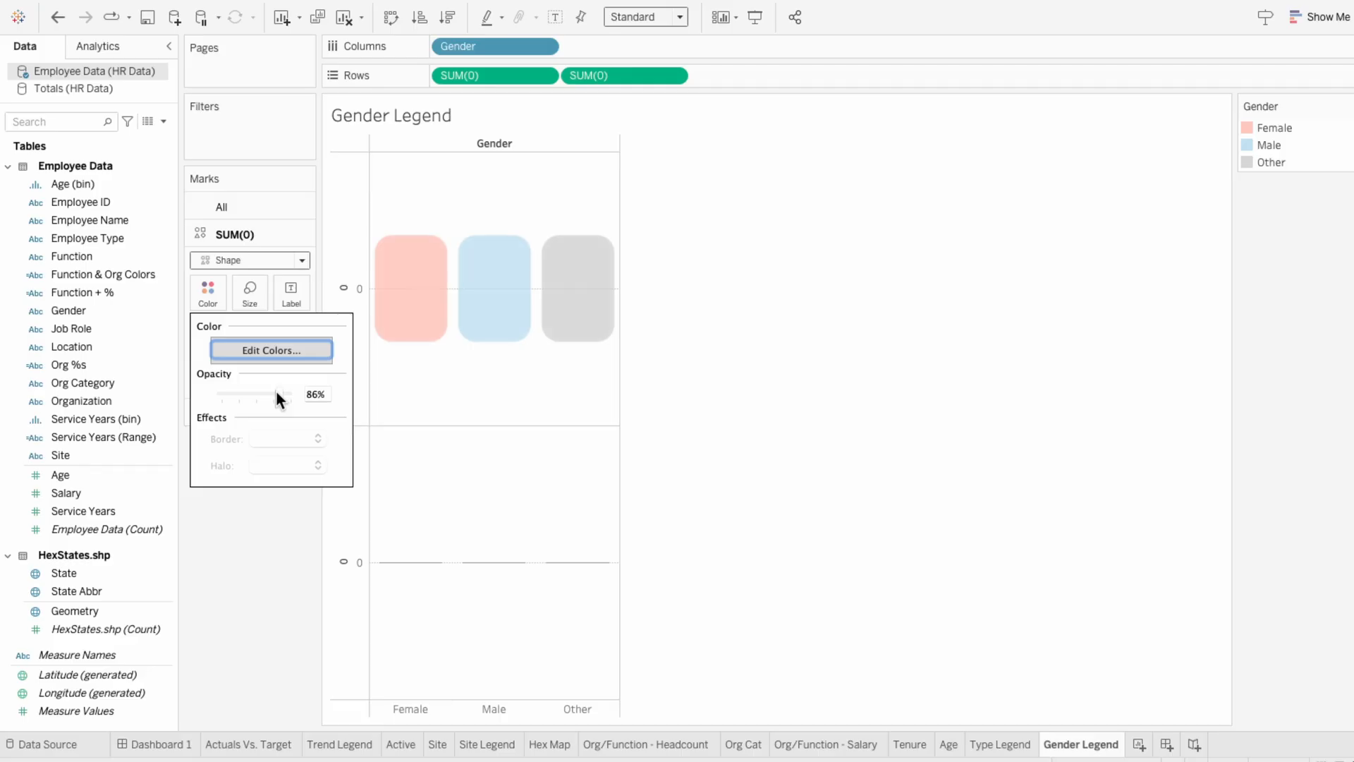
click(703, 407)
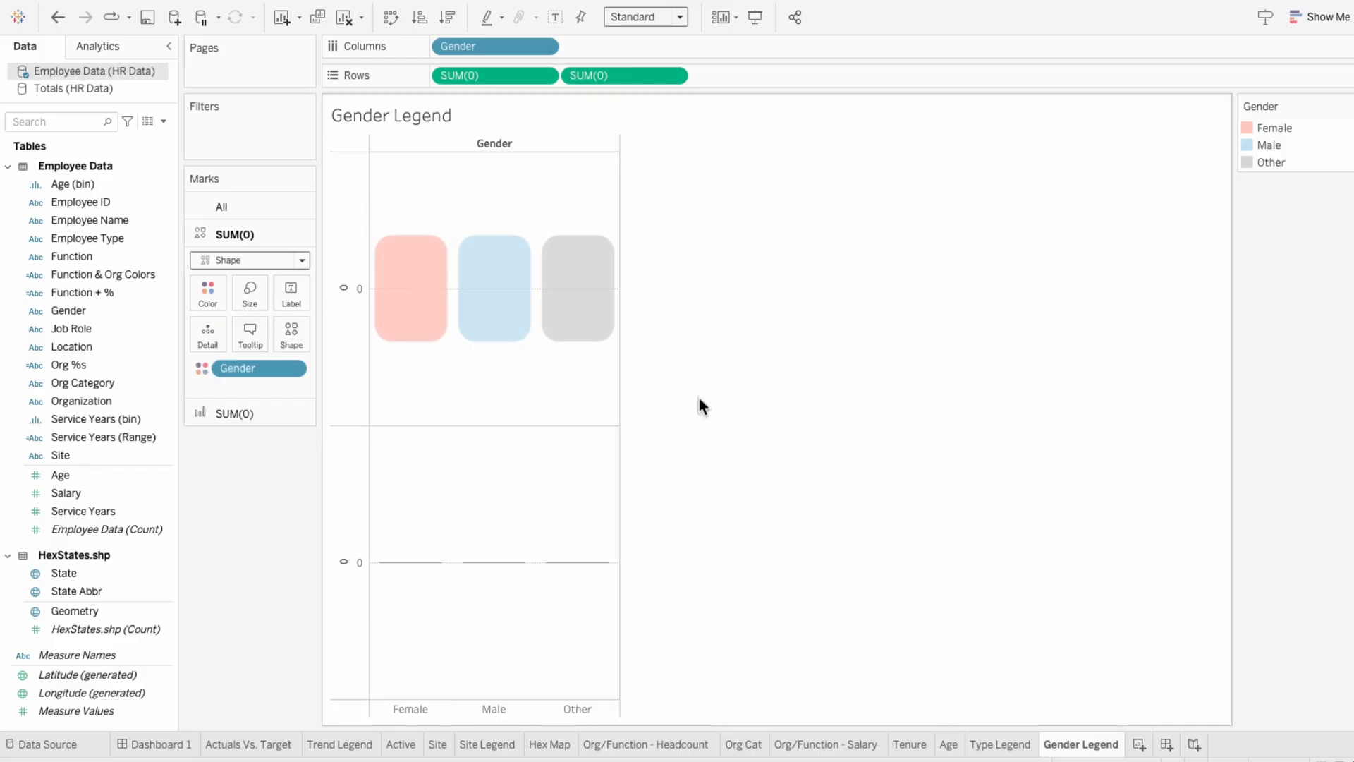
Step: Change the second SUM(0) mark type to Shape and vary its shapes by Gender
click(240, 414)
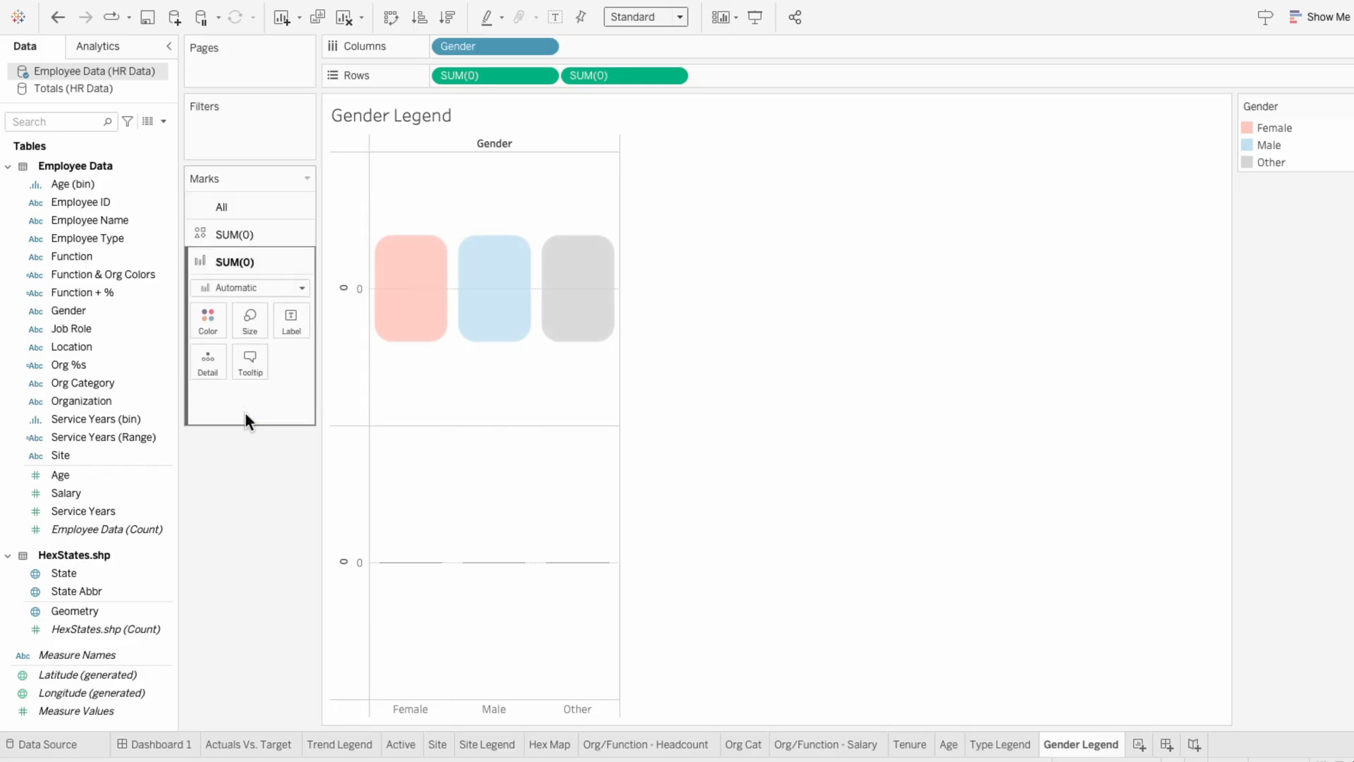
click(253, 287)
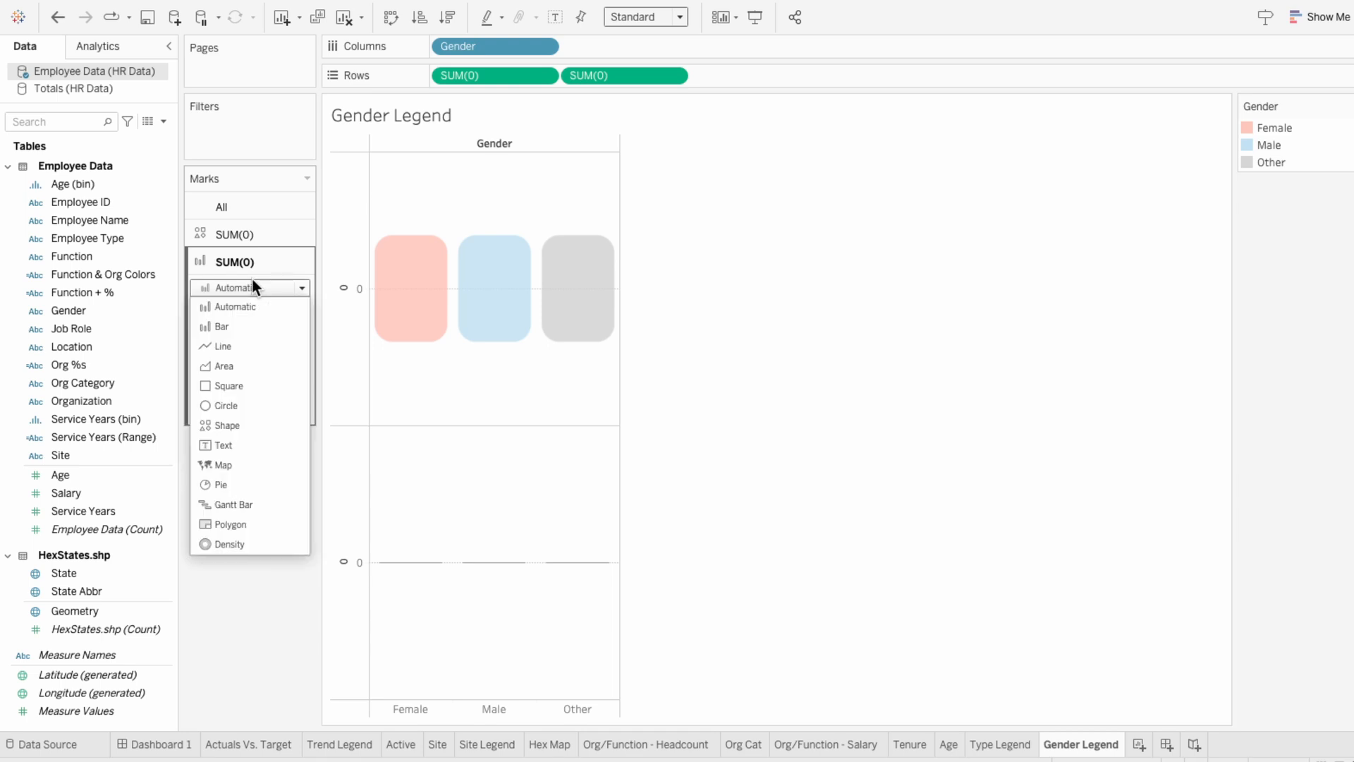
click(241, 426)
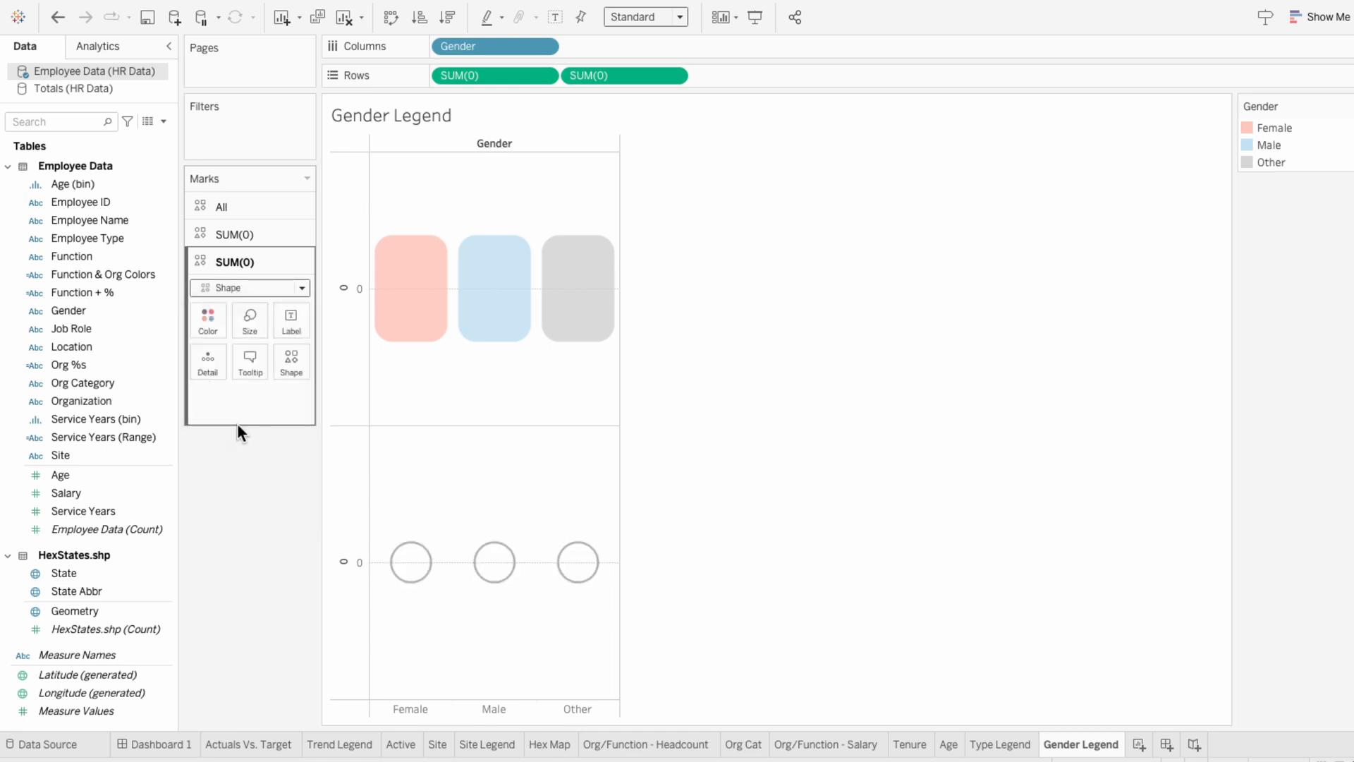
drag(109, 312, 229, 400)
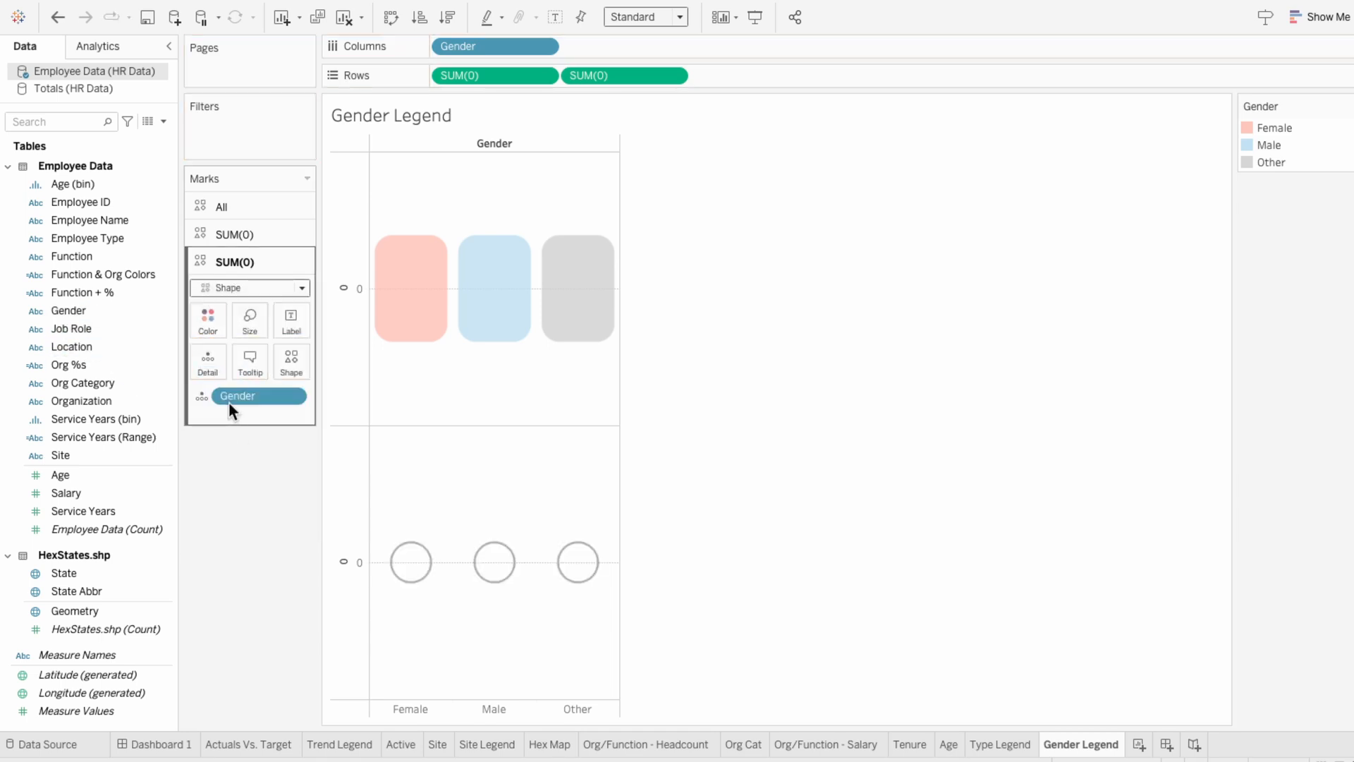
click(200, 398)
click(227, 502)
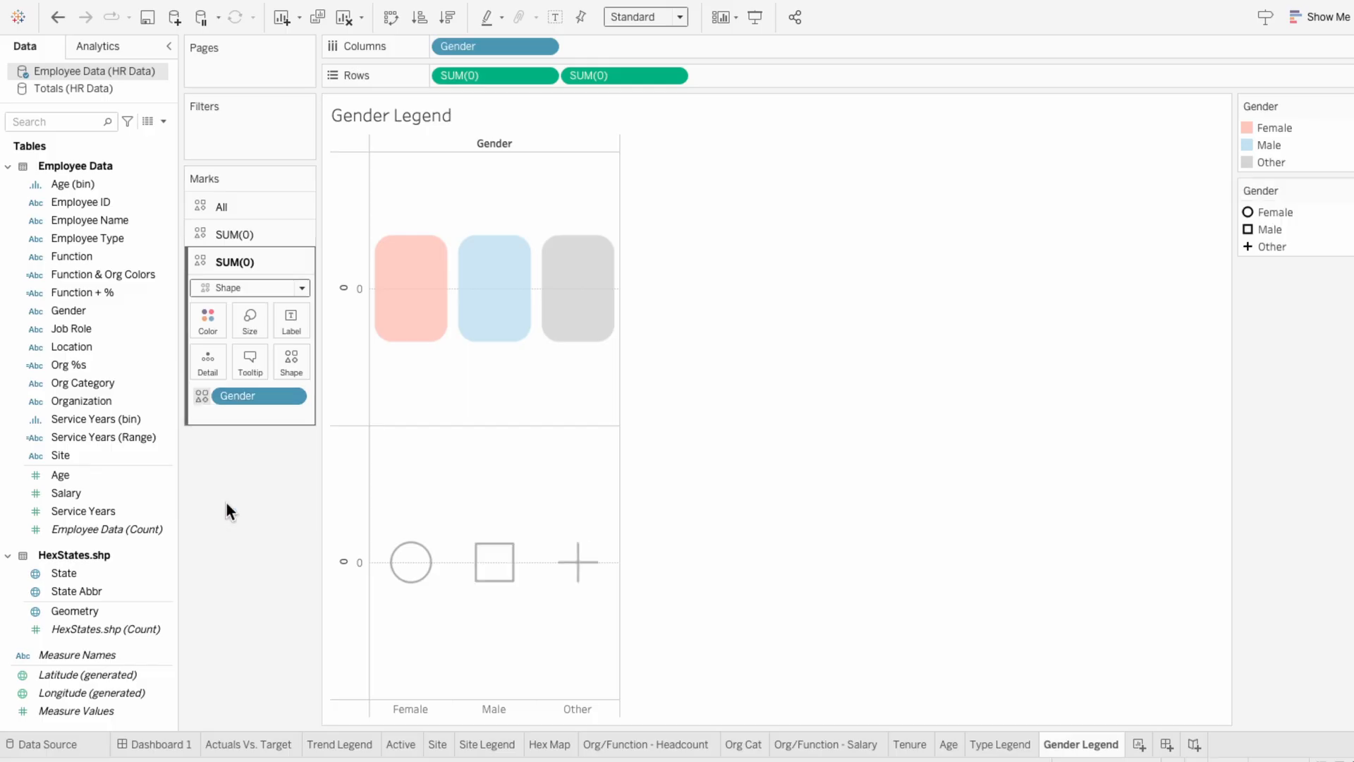
Step: From the Legends shape palette, assign the red woman icon to Female and the blue man icon to Male
click(288, 357)
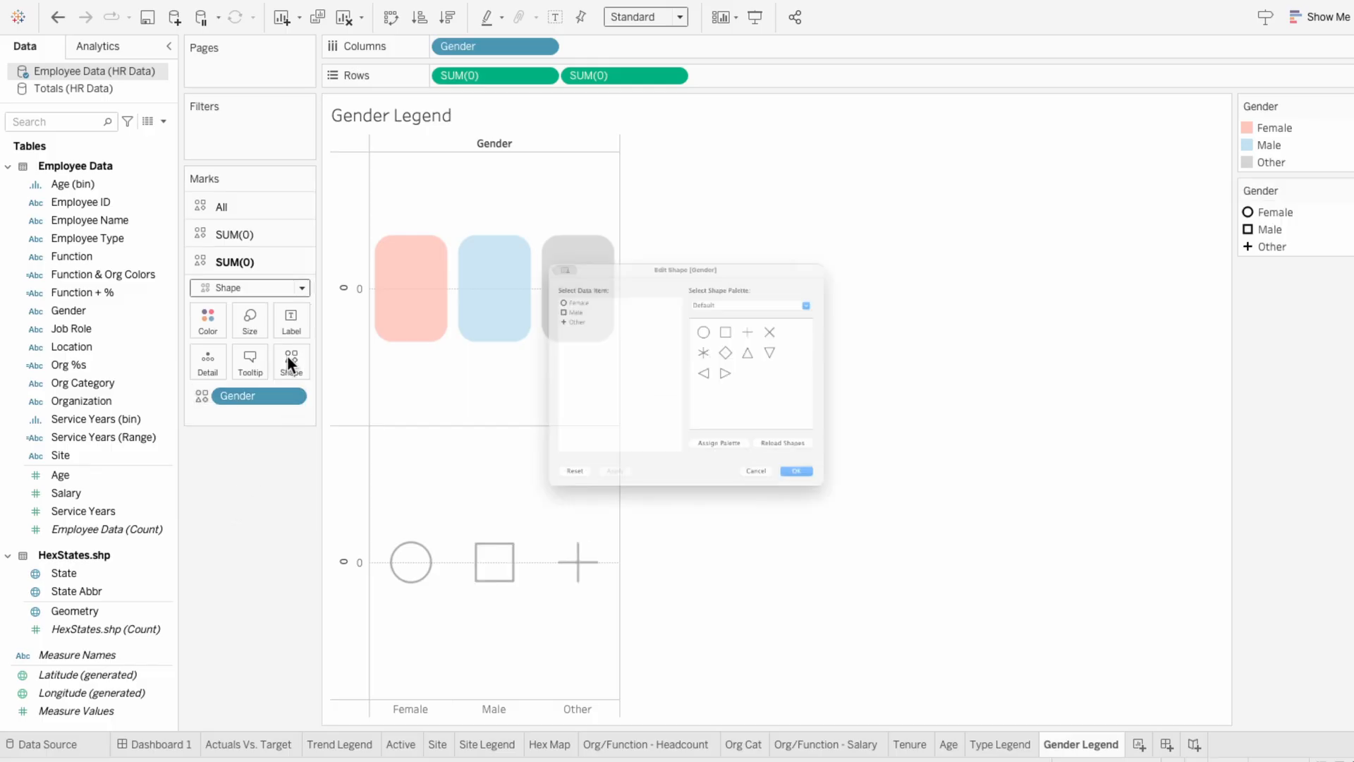
click(727, 254)
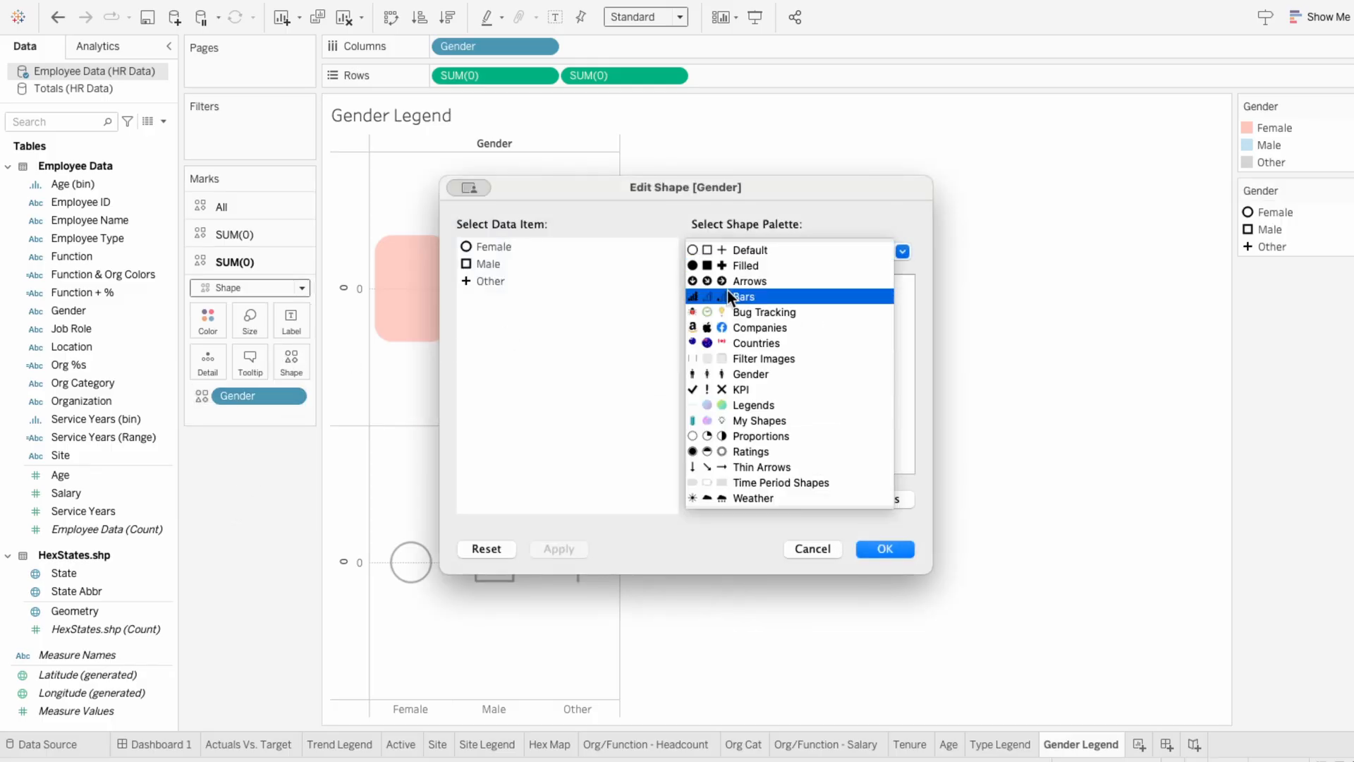
click(729, 400)
click(493, 246)
click(718, 336)
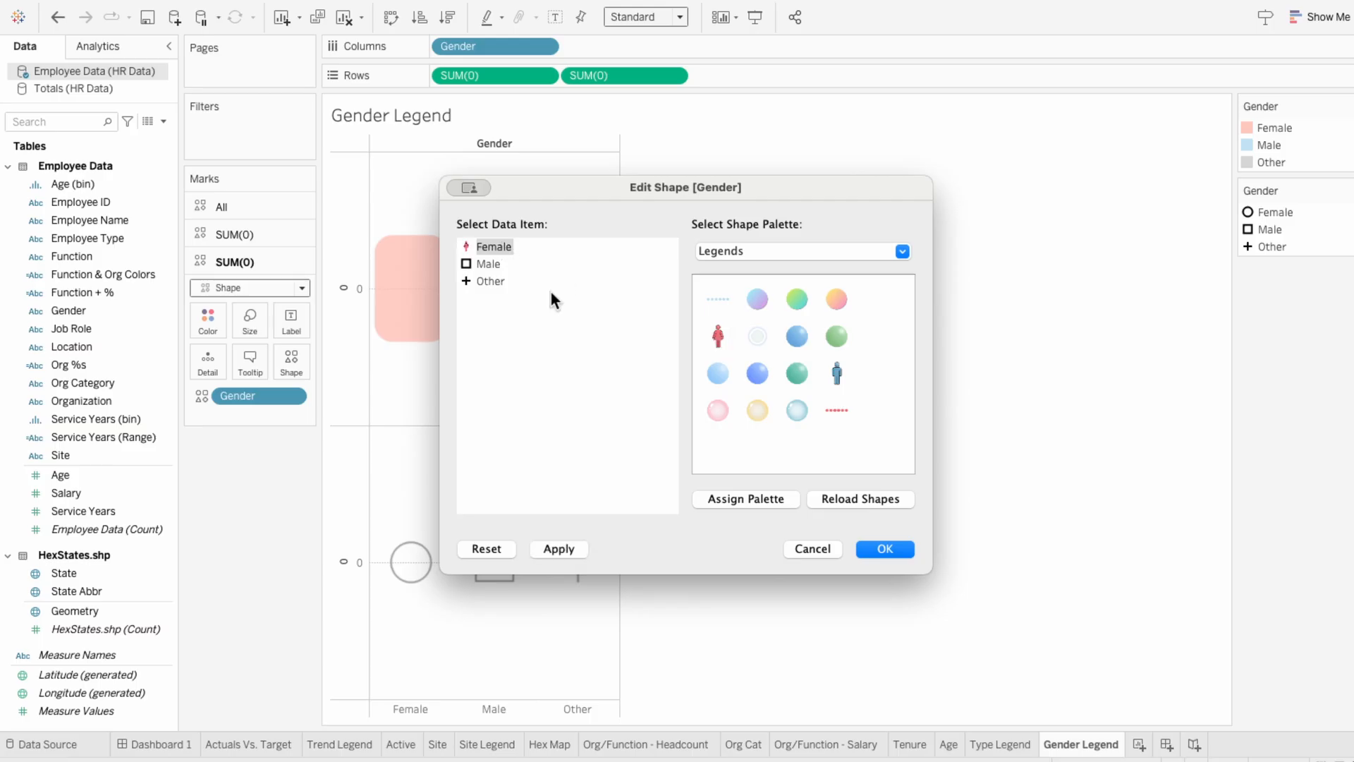
click(488, 264)
click(831, 378)
click(884, 548)
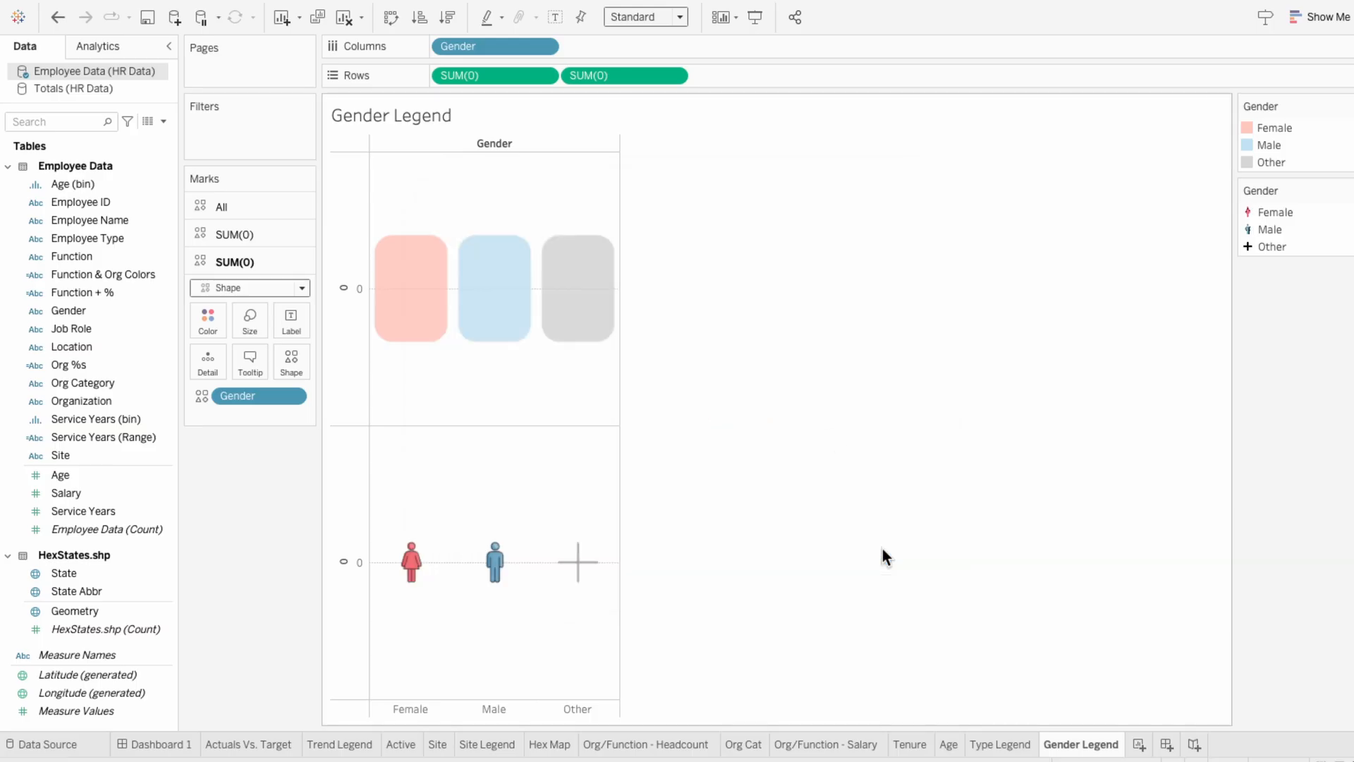
Step: Label the second SUM(0) marks with Gender
drag(108, 316, 215, 415)
click(202, 416)
click(216, 447)
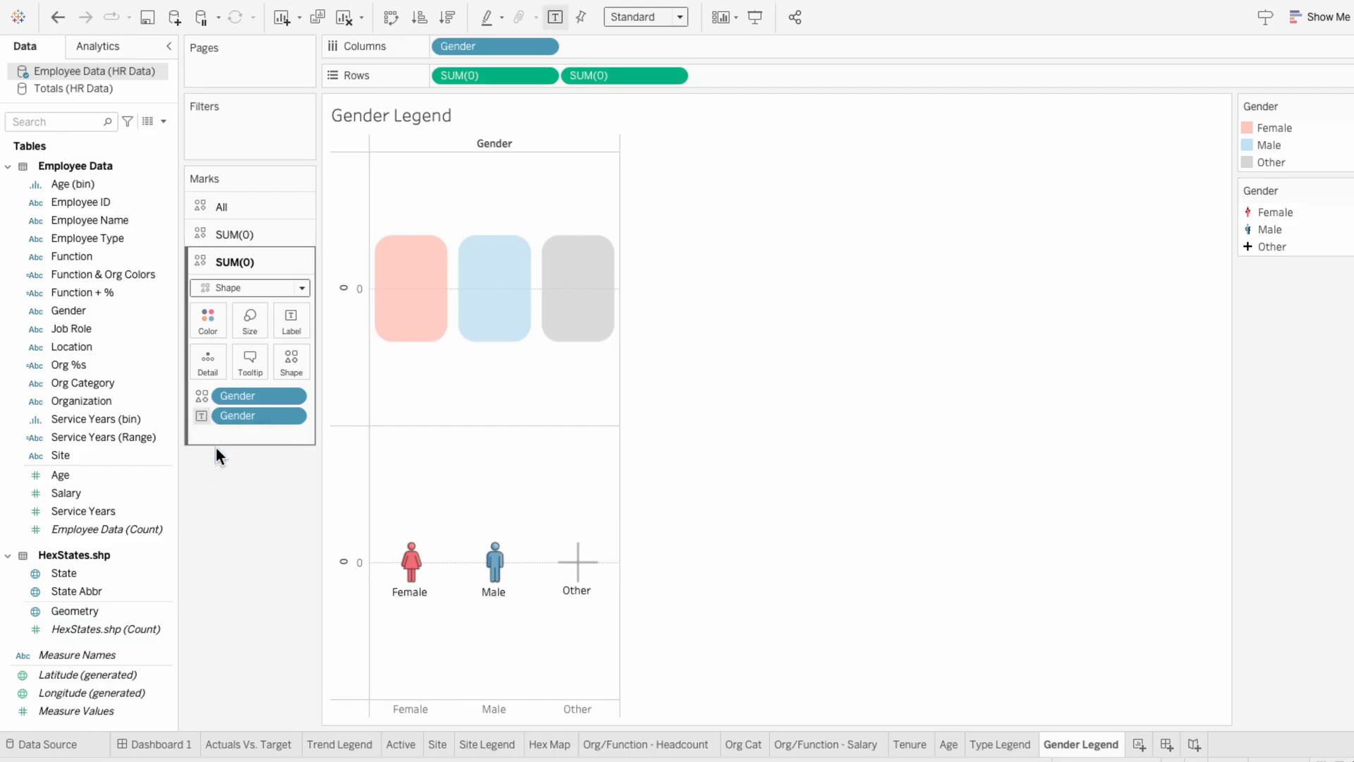
Step: Add the calculation AVG([Salary]) to the second SUM(0) marks and show it as a label
double_click(216, 434)
text(AVG([Salary]))
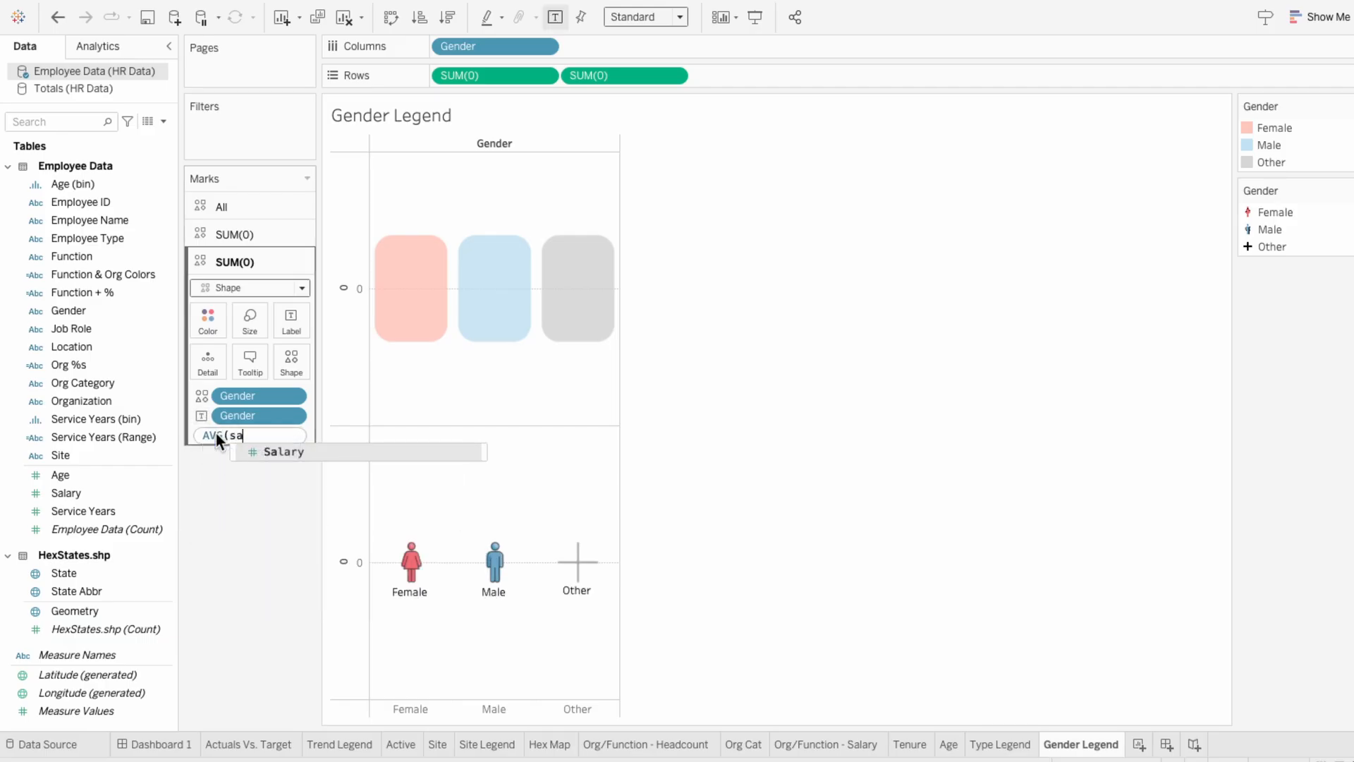
key(Return)
click(202, 435)
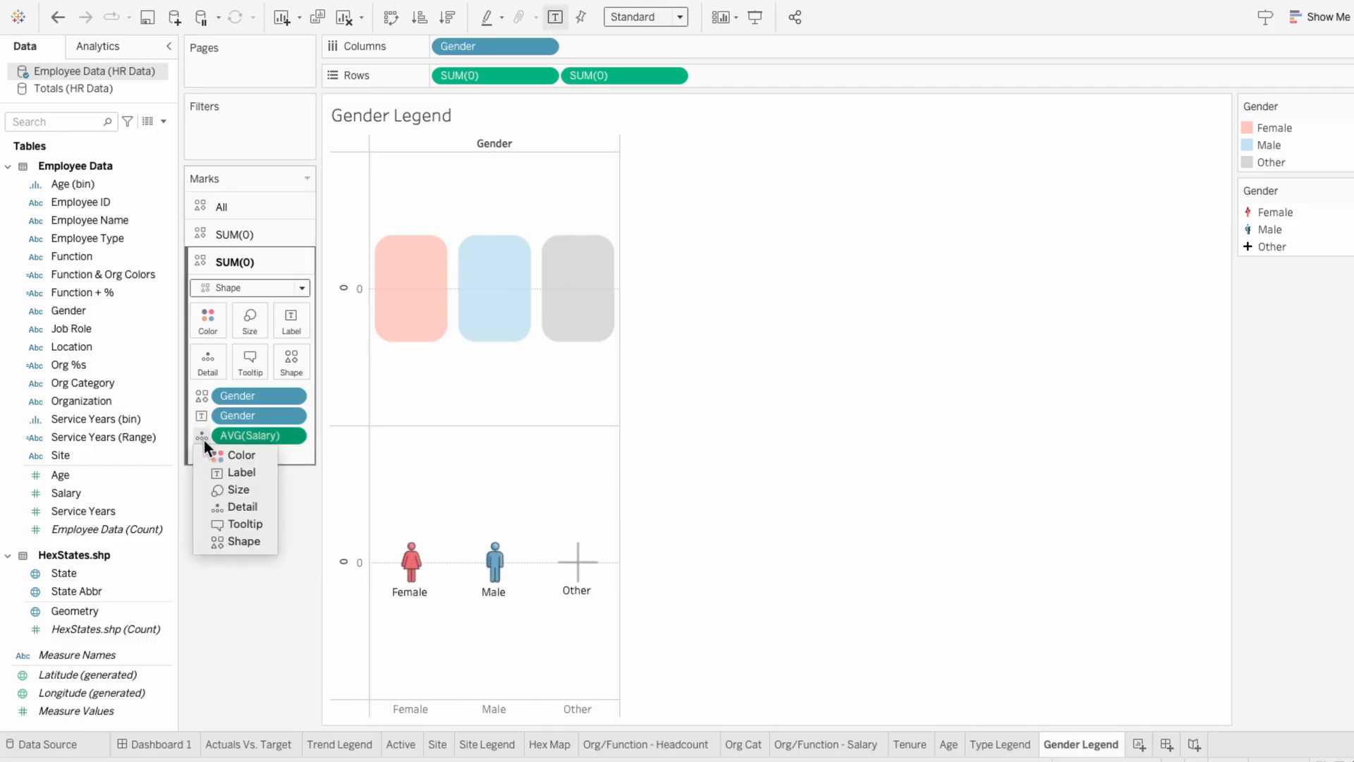
click(208, 467)
Step: Add the calculation COUNTD([Employee ID]) to the second SUM(0) marks
double_click(213, 454)
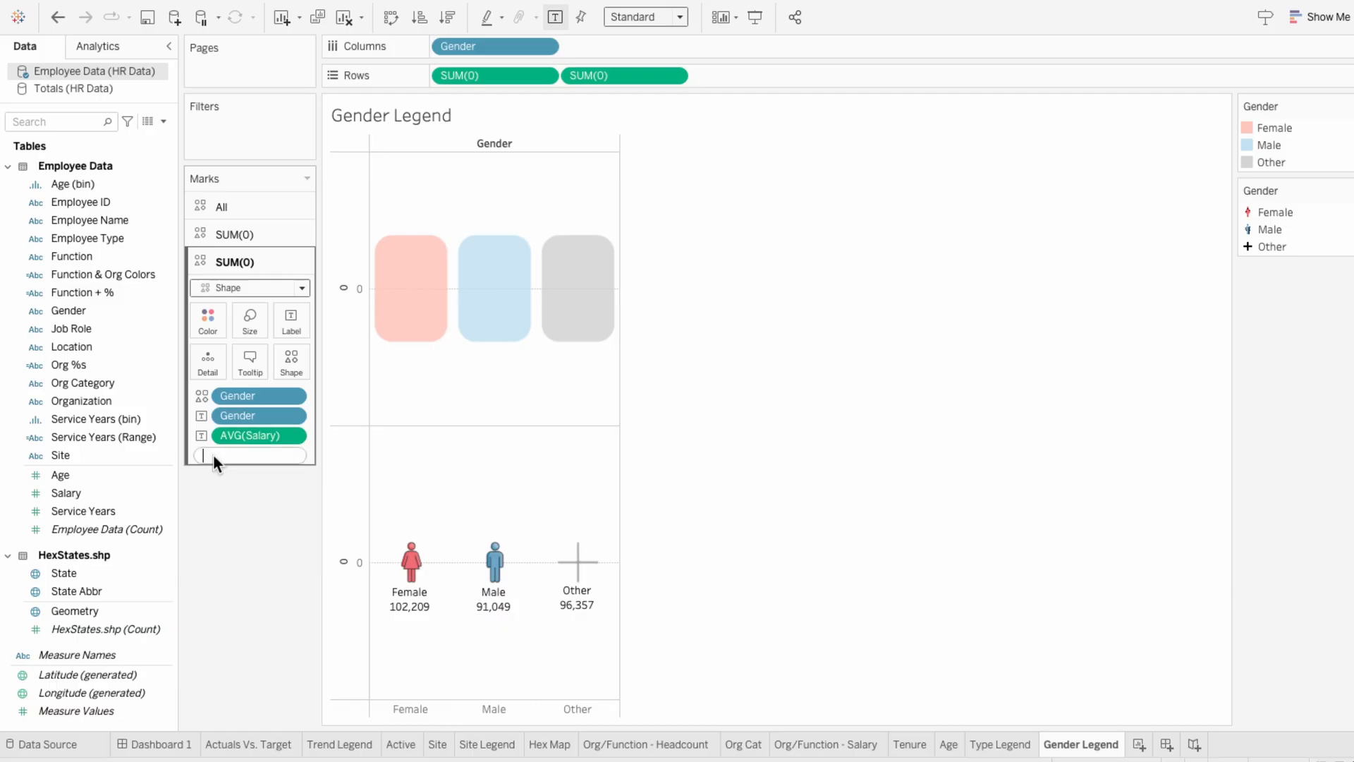
text(COUNT)
text(([Employee ID]))
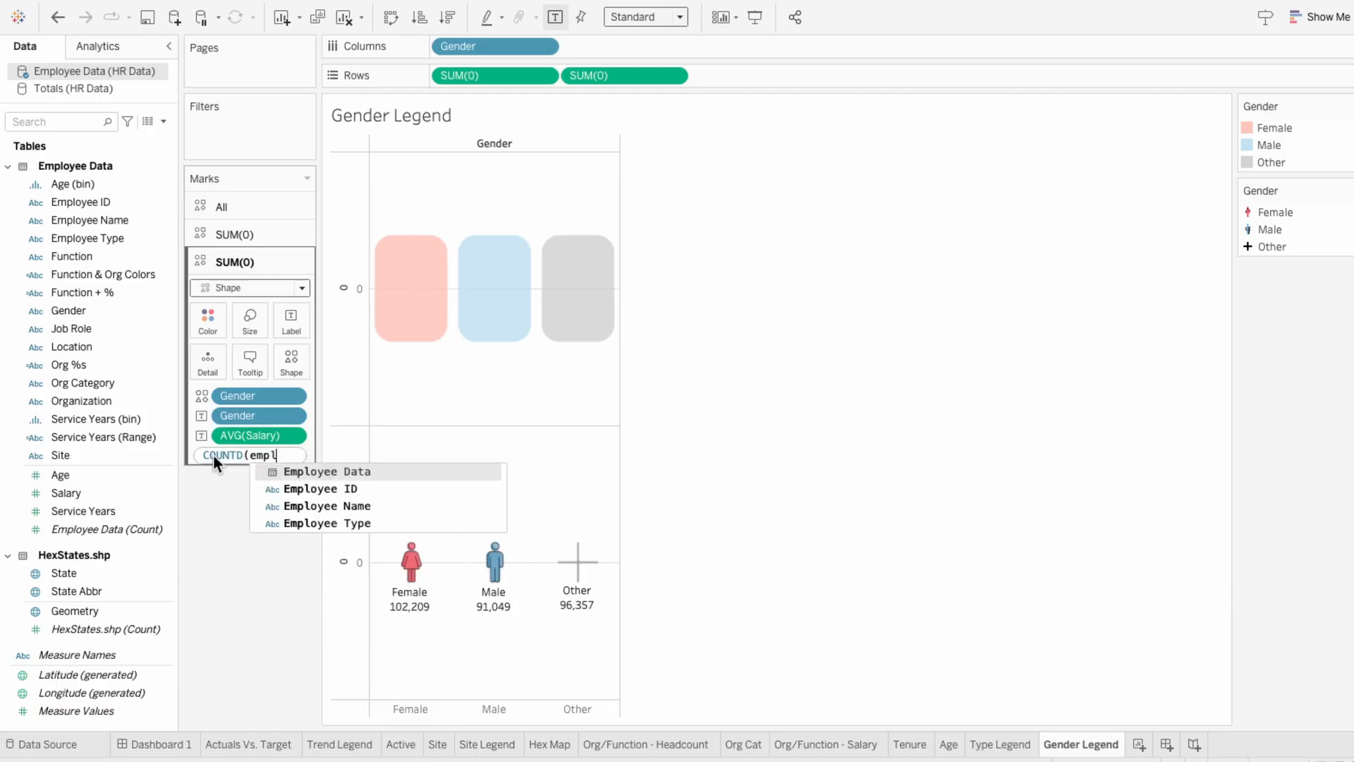
key(Return)
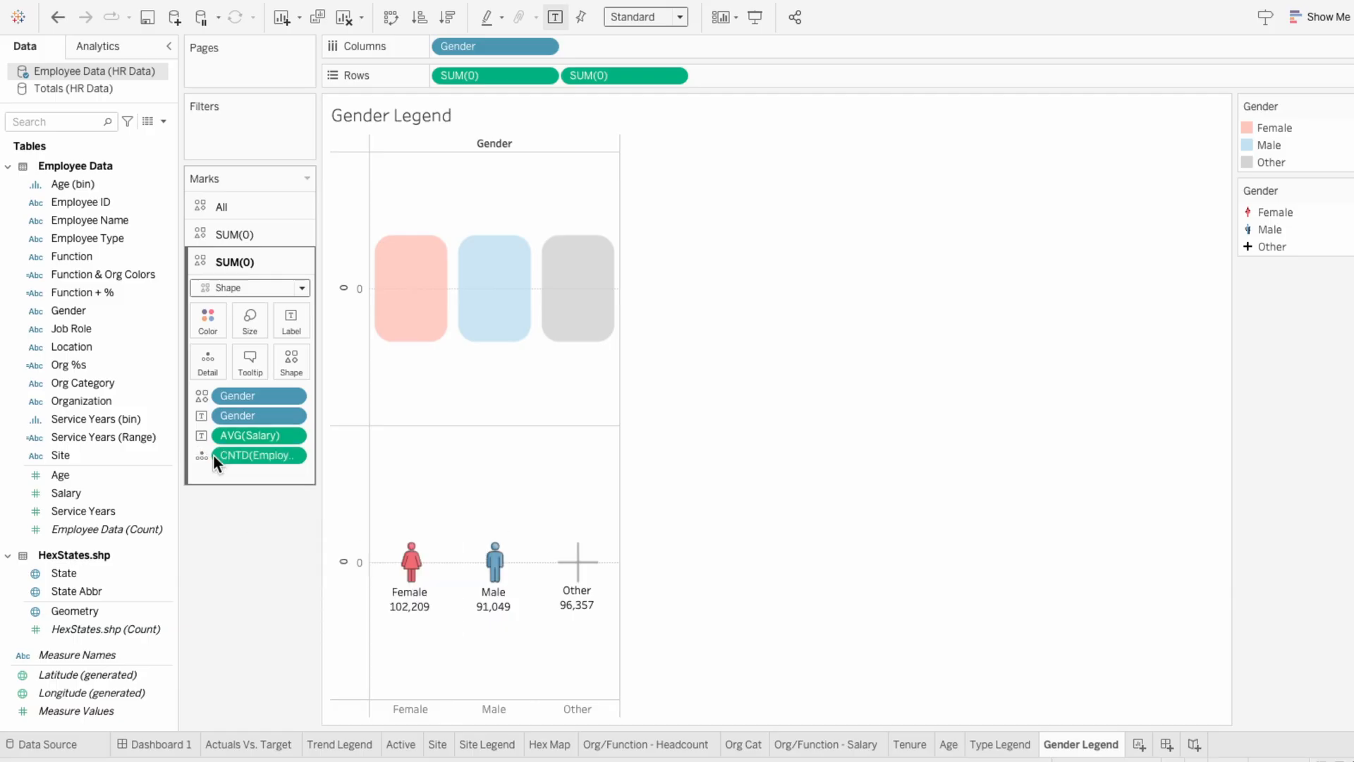
Step: Convert the distinct employee count to a Percent of Total quick table calculation and show it as a label
right_click(213, 454)
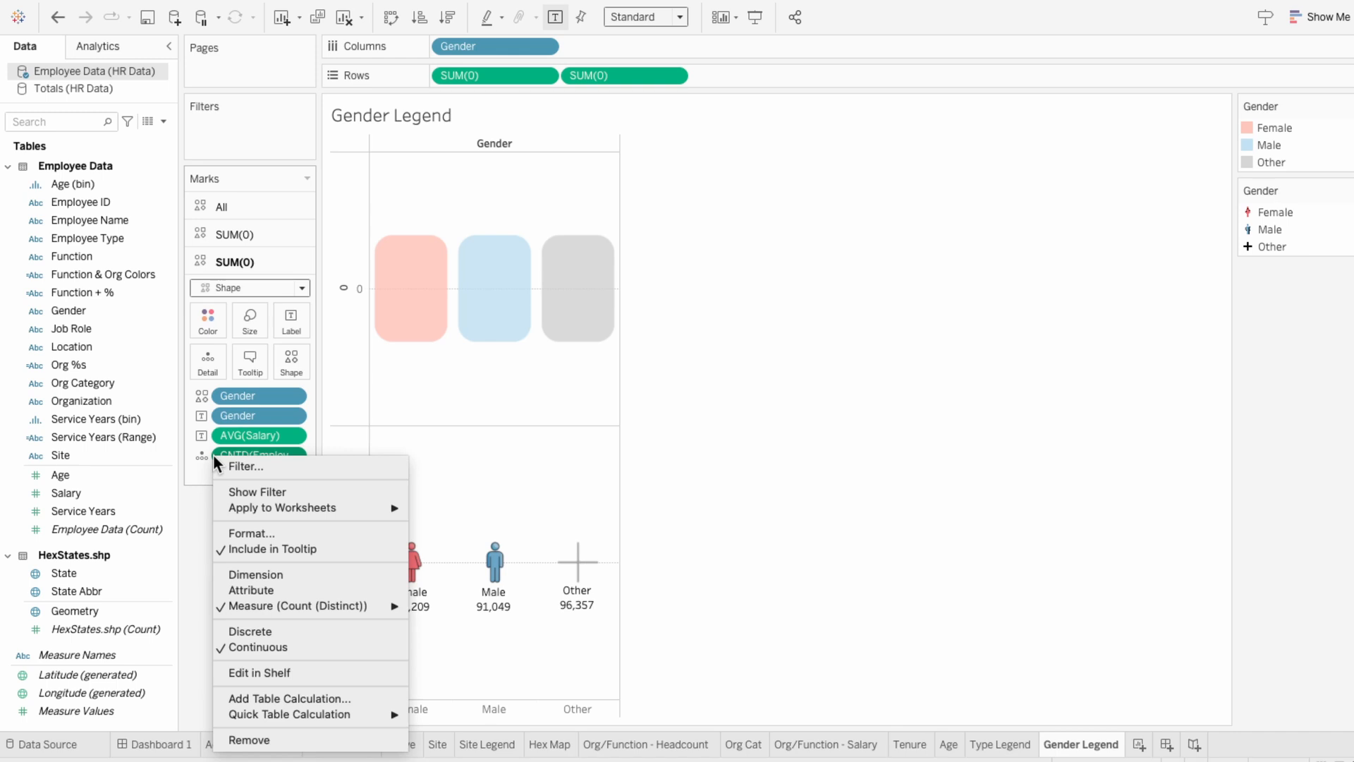
mouse_move(275, 713)
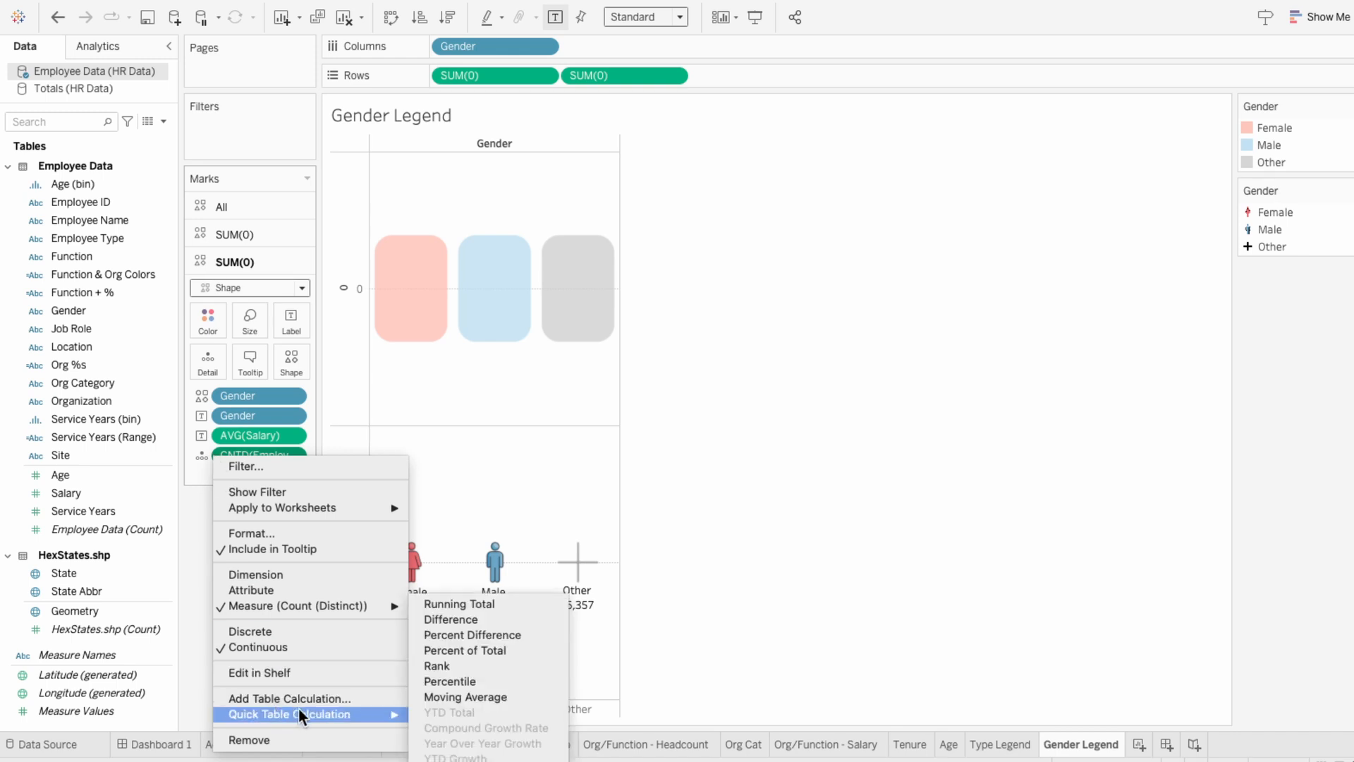
click(471, 647)
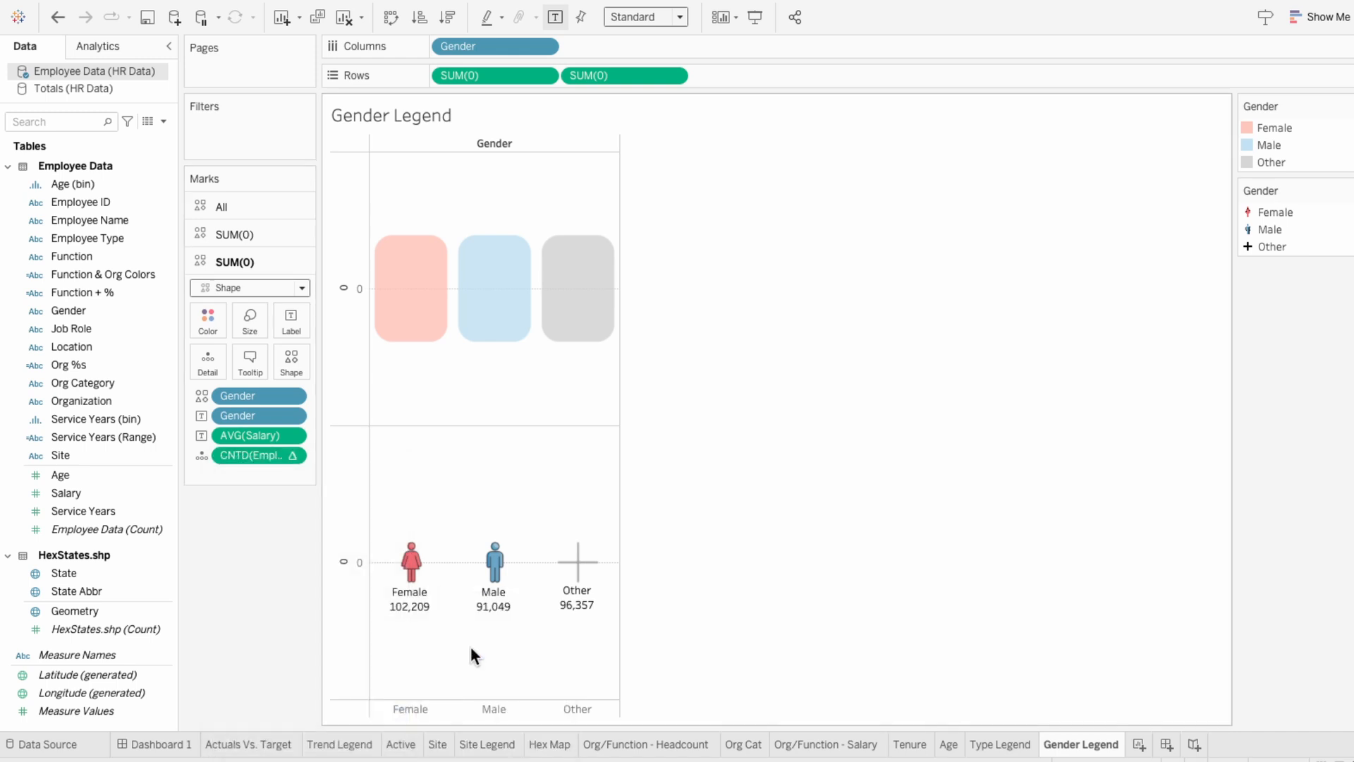
click(203, 455)
click(209, 492)
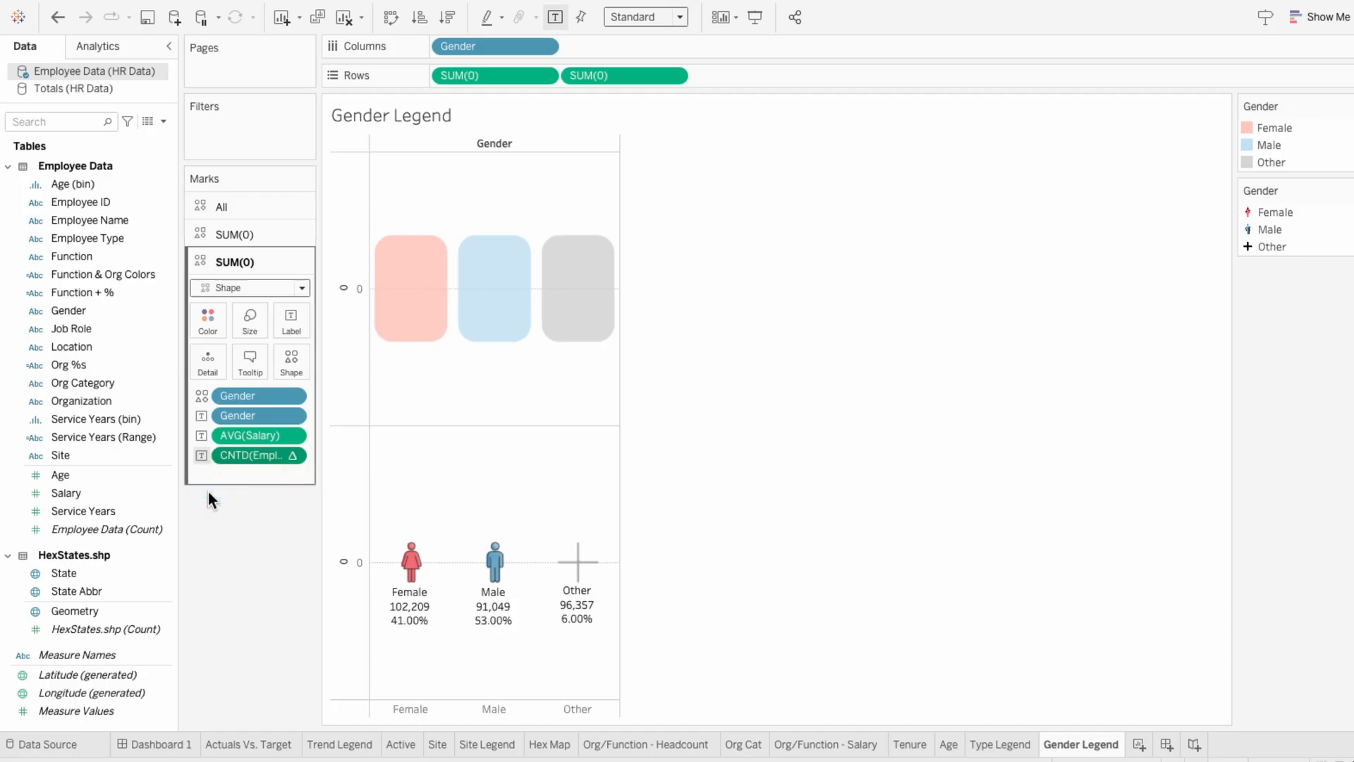
Step: Format the AVG(Salary) label as custom currency with 0 decimal places and display units in thousands (K)
right_click(235, 436)
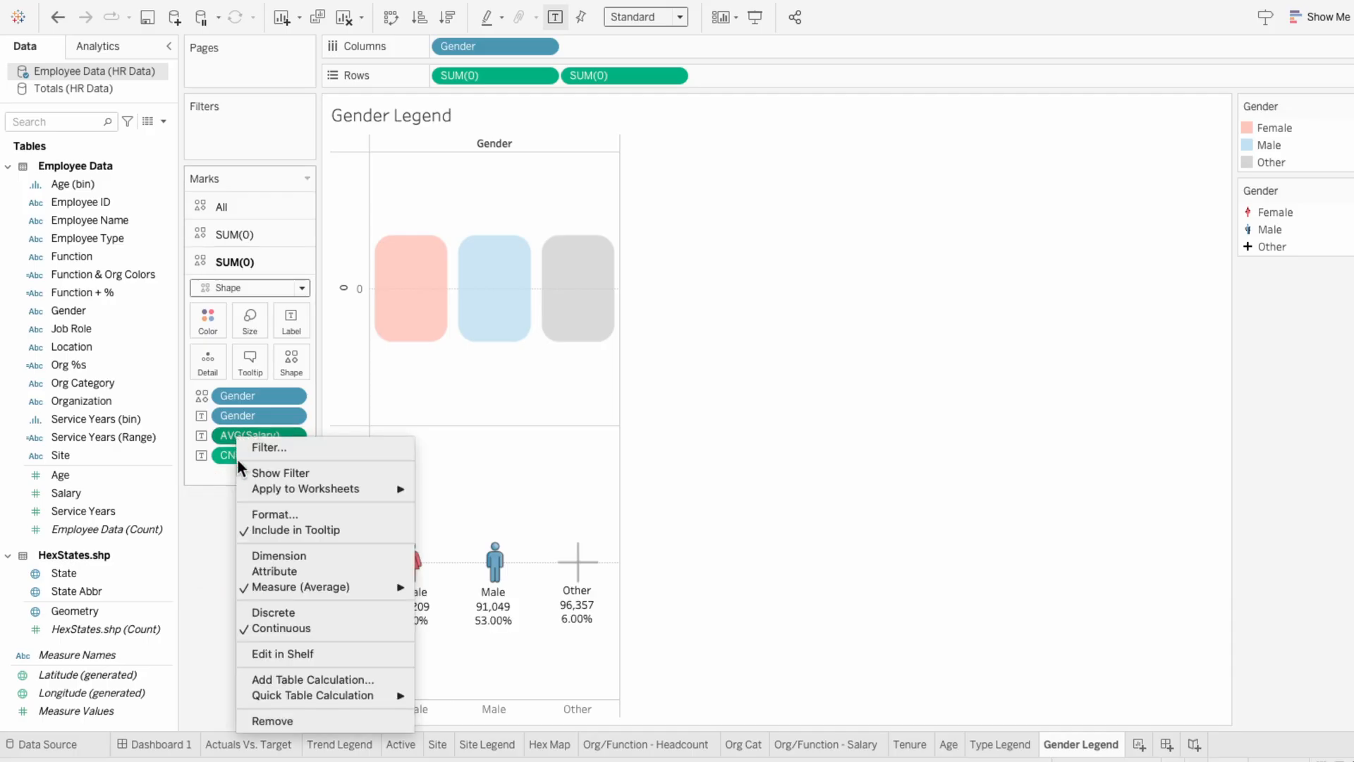
click(252, 513)
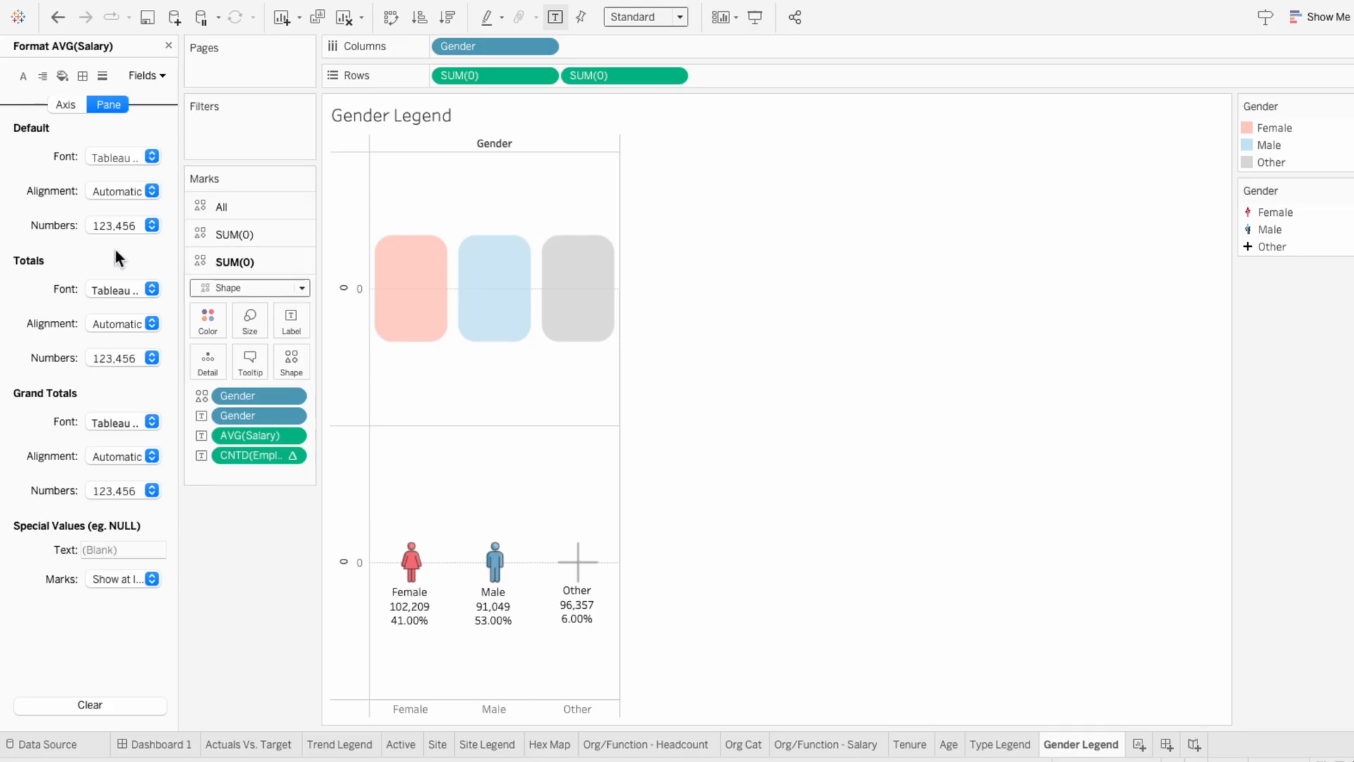
click(96, 221)
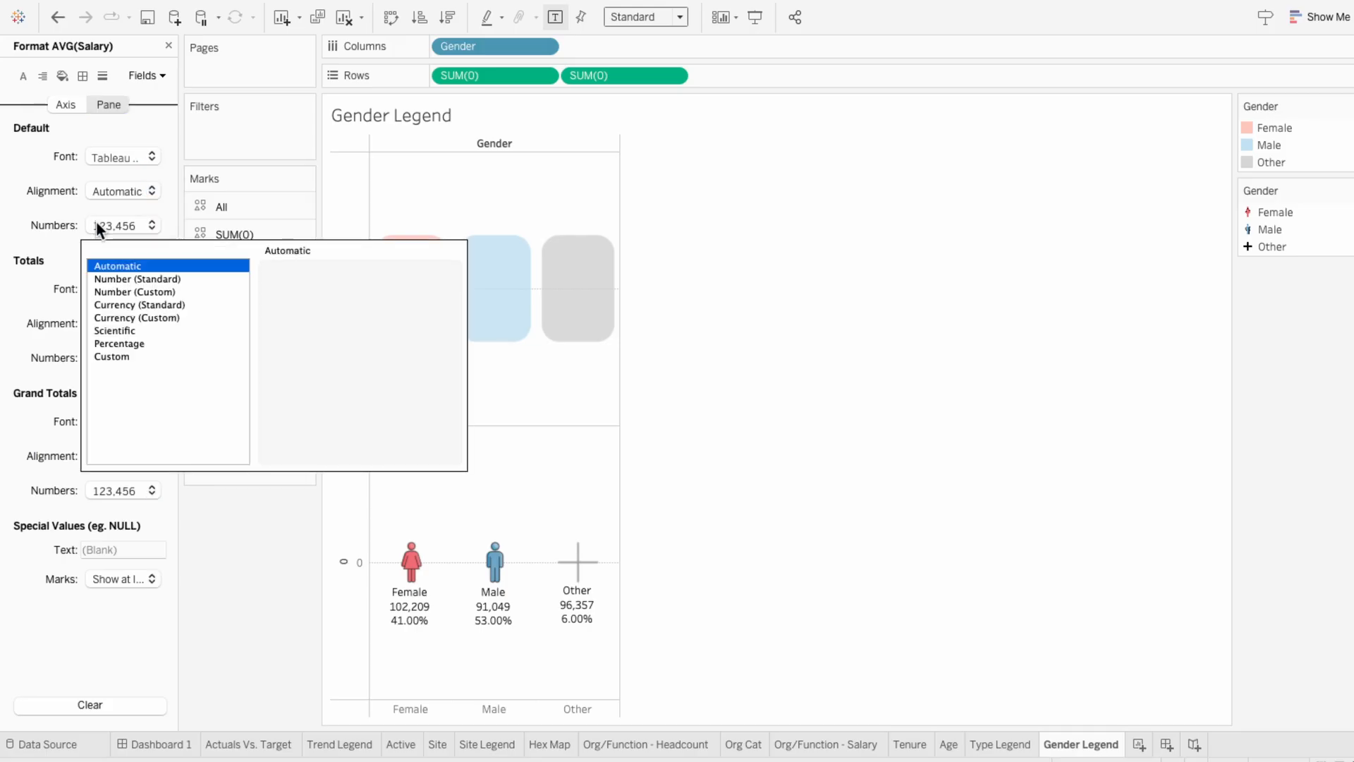
click(100, 318)
click(317, 297)
click(318, 297)
click(311, 378)
click(312, 390)
click(239, 489)
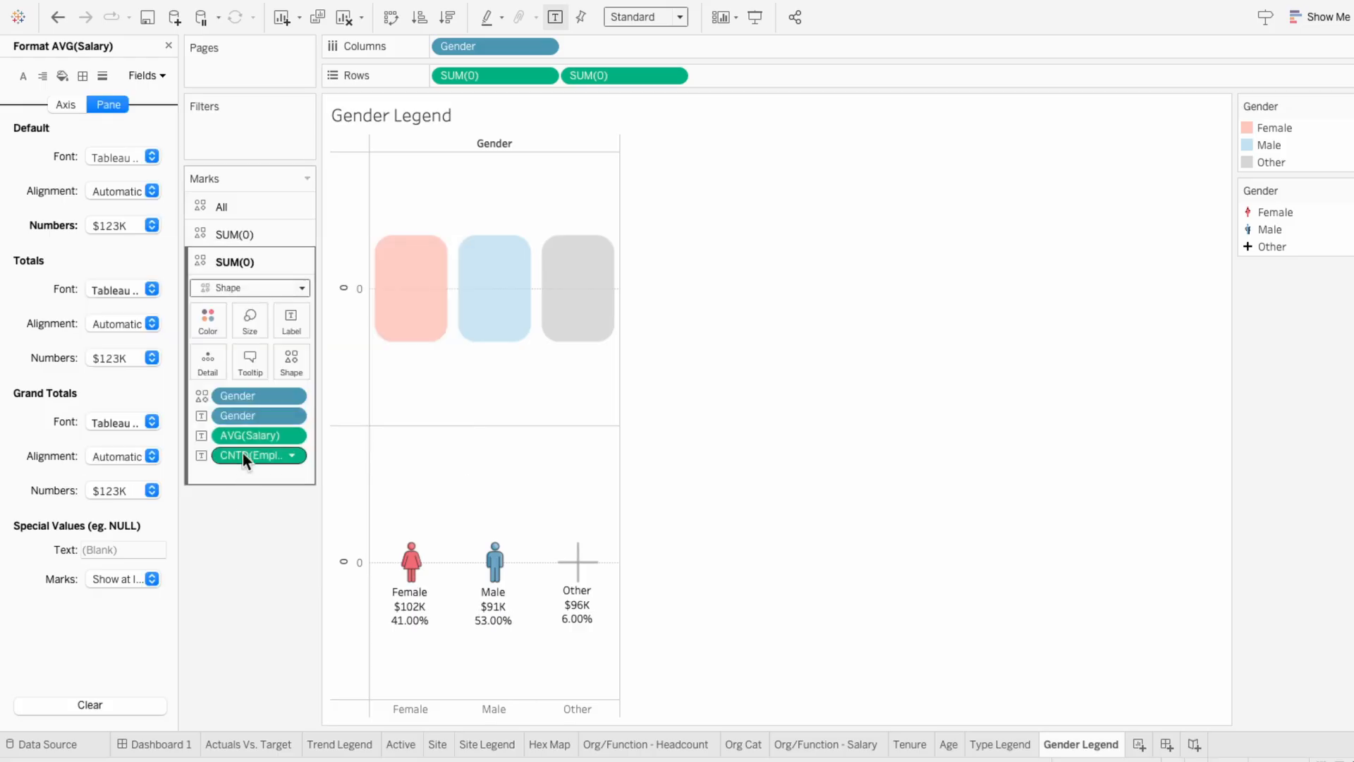
Step: Format the employee percent-of-total label as a percentage with 0 decimal places and close the formatting options
right_click(243, 453)
click(255, 514)
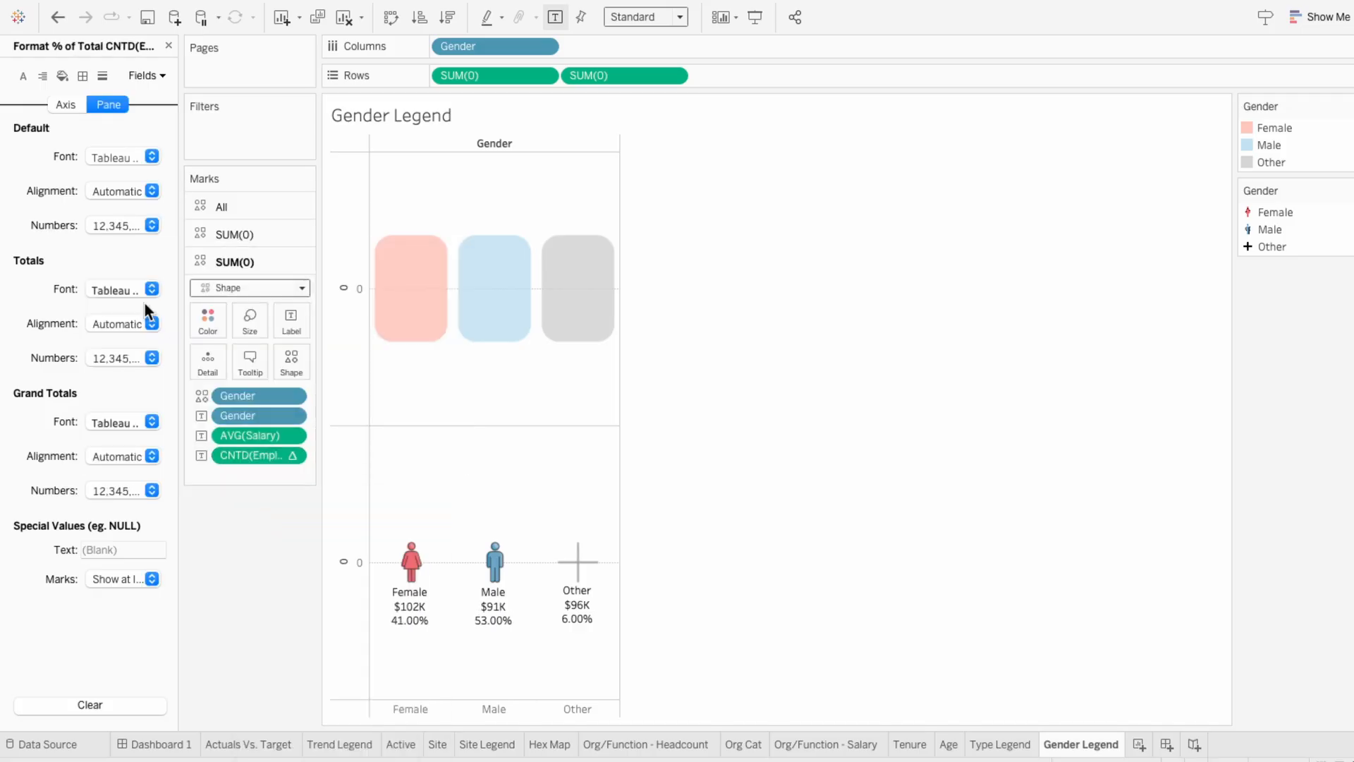
click(122, 225)
click(130, 345)
double_click(317, 296)
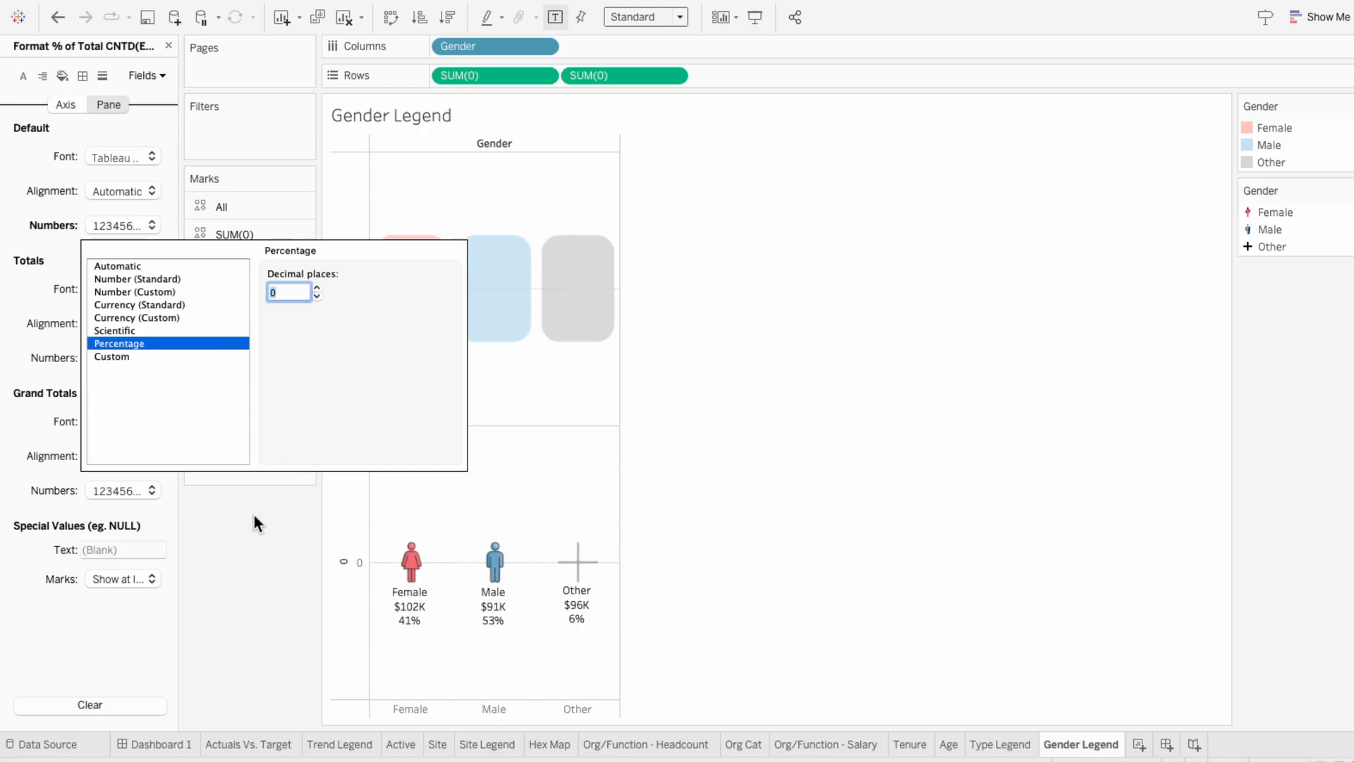
click(257, 541)
click(168, 45)
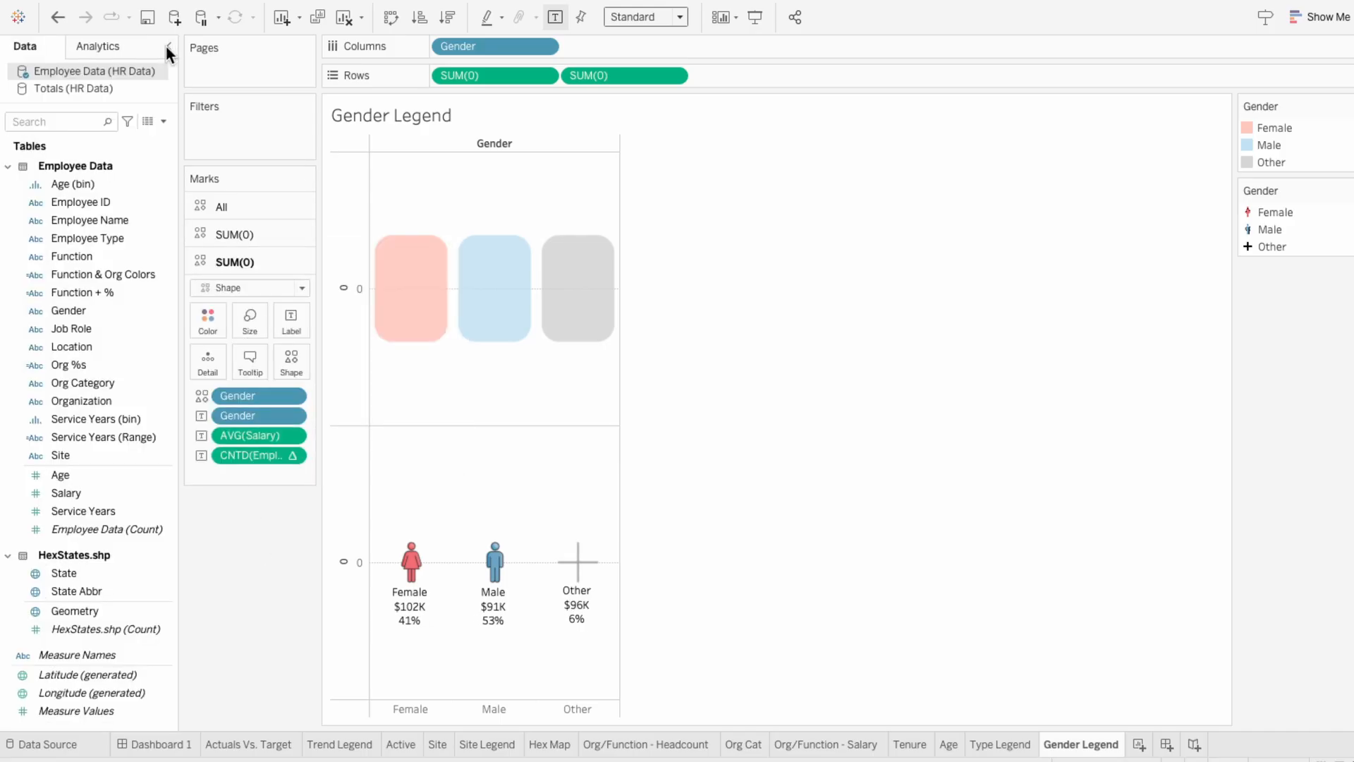
Step: Edit the mark label text so the Gender field comes first, on its own line
click(302, 323)
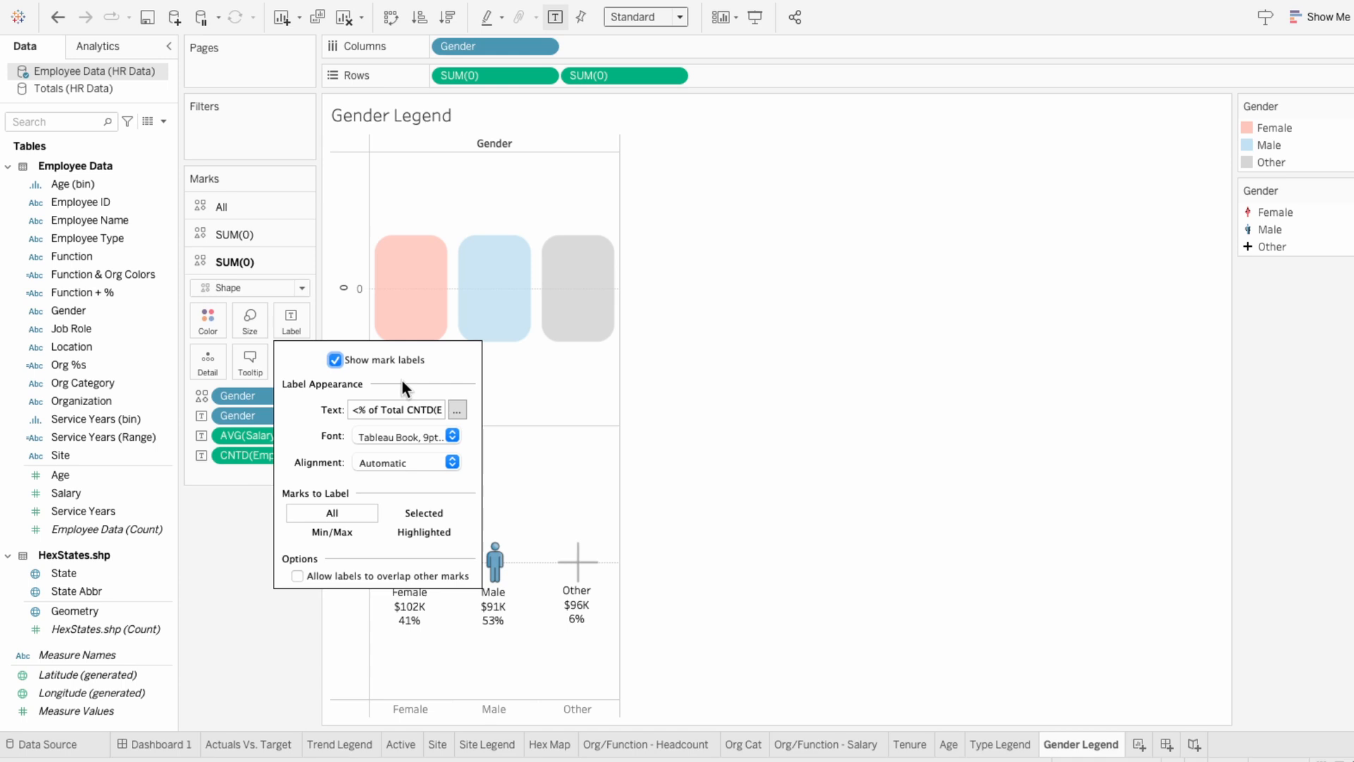
click(455, 409)
drag(779, 450, 665, 453)
key(ctrl+c)
key(BackSpace)
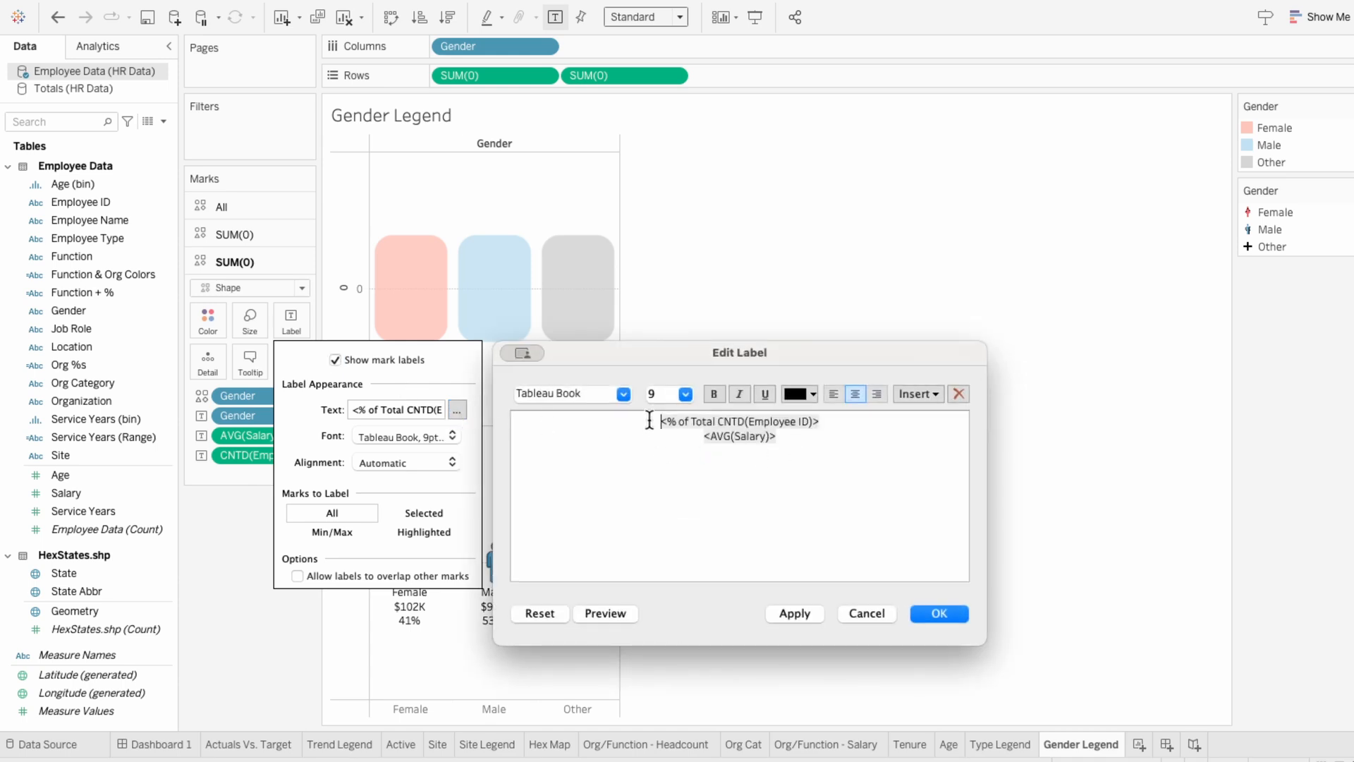
click(648, 421)
key(ctrl+v)
key(Return)
Step: Place AVG(Salary) below Gender with the prefix "Avg:" and prefix the employee percent-of-total line with "HC:"
drag(822, 451, 687, 451)
key(ctrl+c)
key(BackSpace)
click(644, 421)
key(Return)
text(Avg:)
key(ctrl+v)
key(Right)
text(HC:)
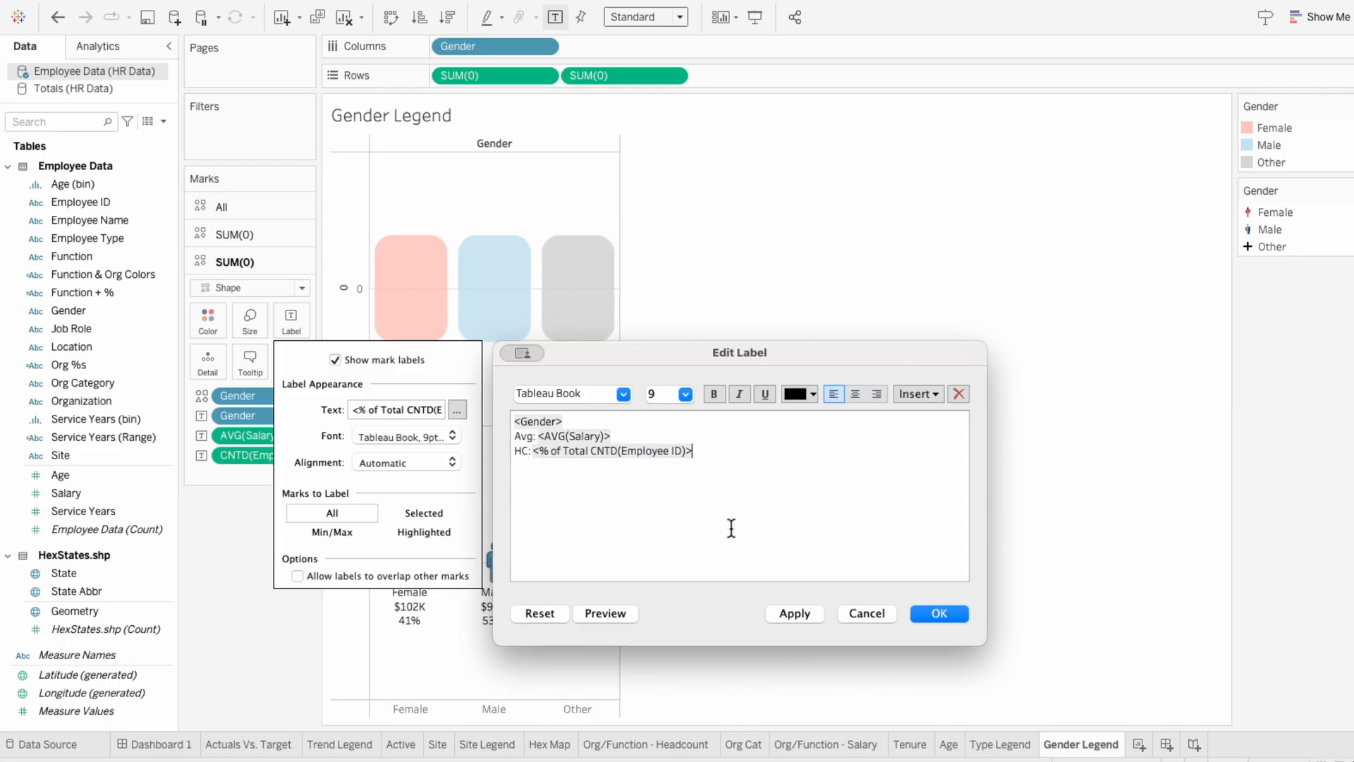
Step: Center all three lines of the label and set their font to Tableau Medium
drag(733, 526, 509, 406)
click(857, 395)
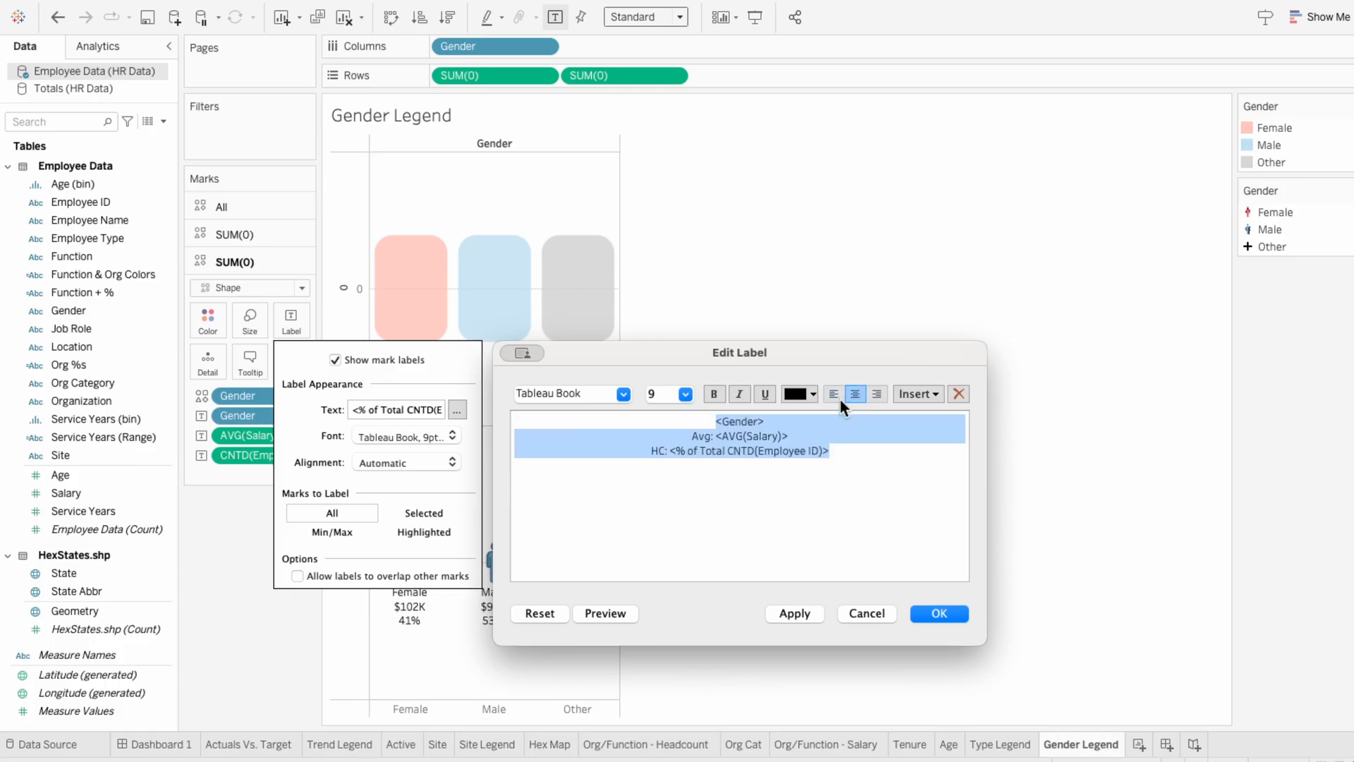
click(625, 392)
click(603, 42)
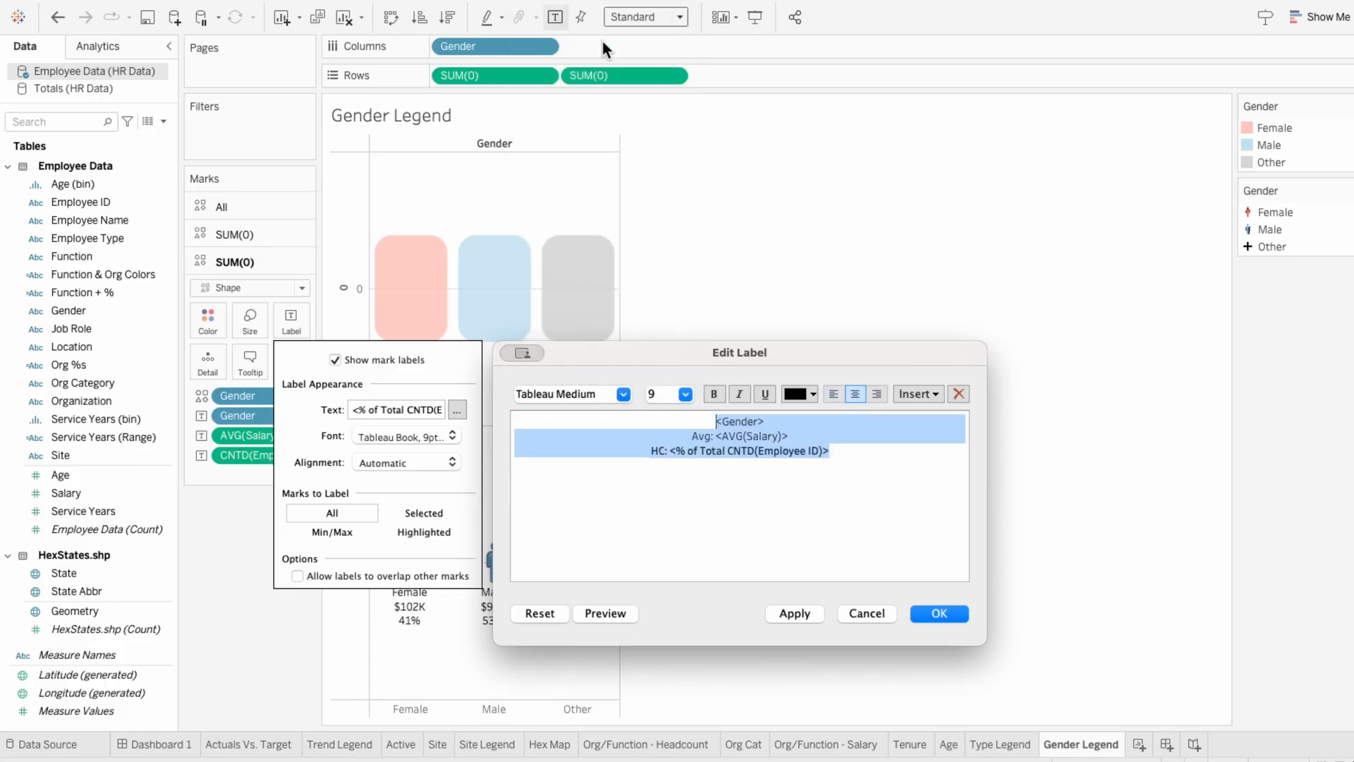
Step: Make the label's Gender line bold, set the Avg and HC lines to size 7, and apply the label
triple_click(739, 421)
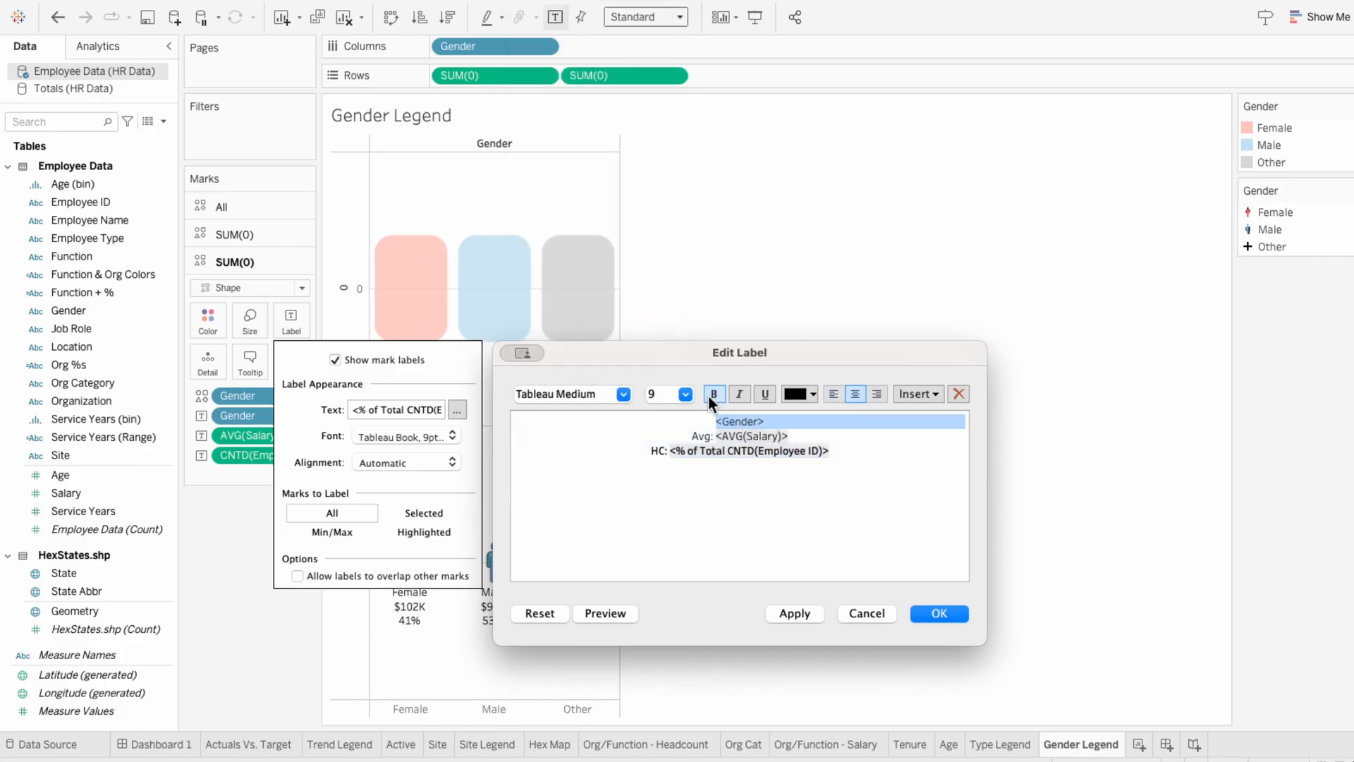
drag(694, 436, 861, 465)
click(685, 393)
click(658, 396)
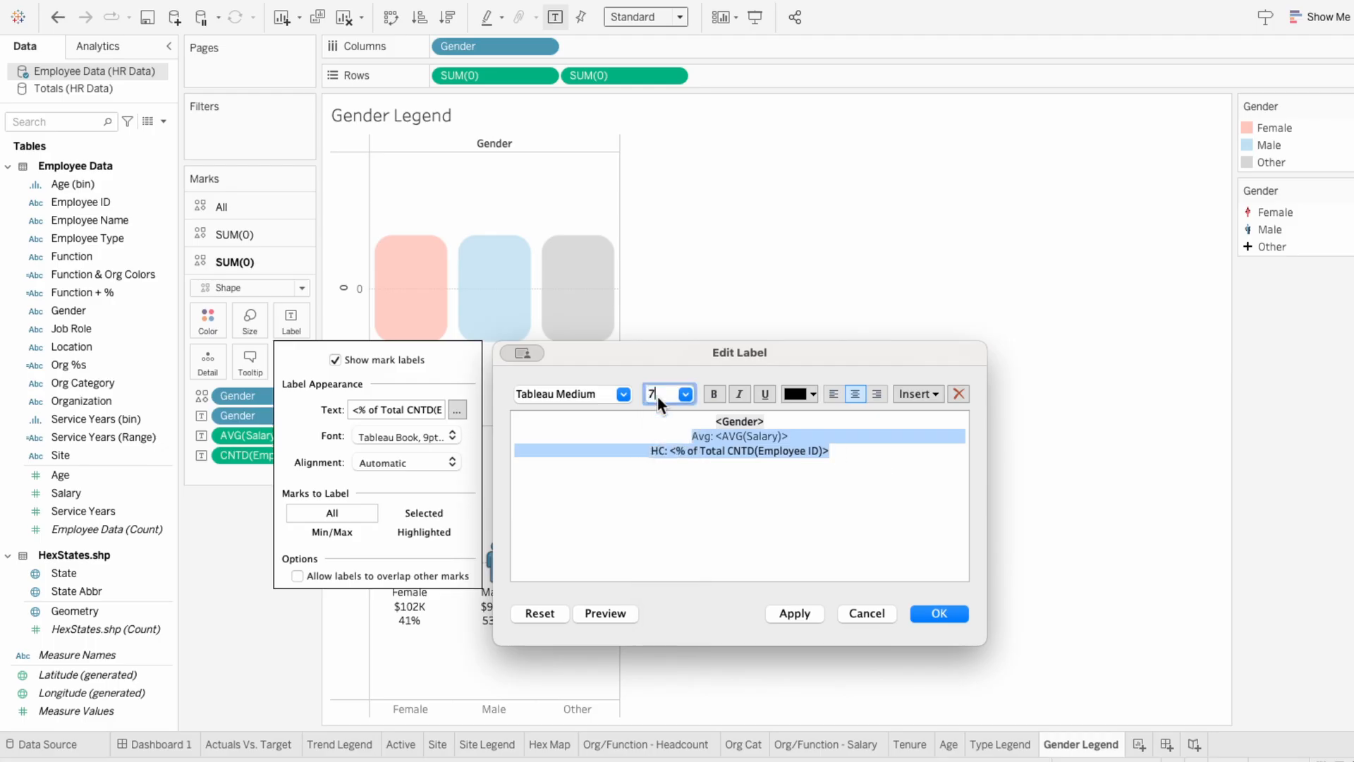
text(7)
key(Return)
click(657, 396)
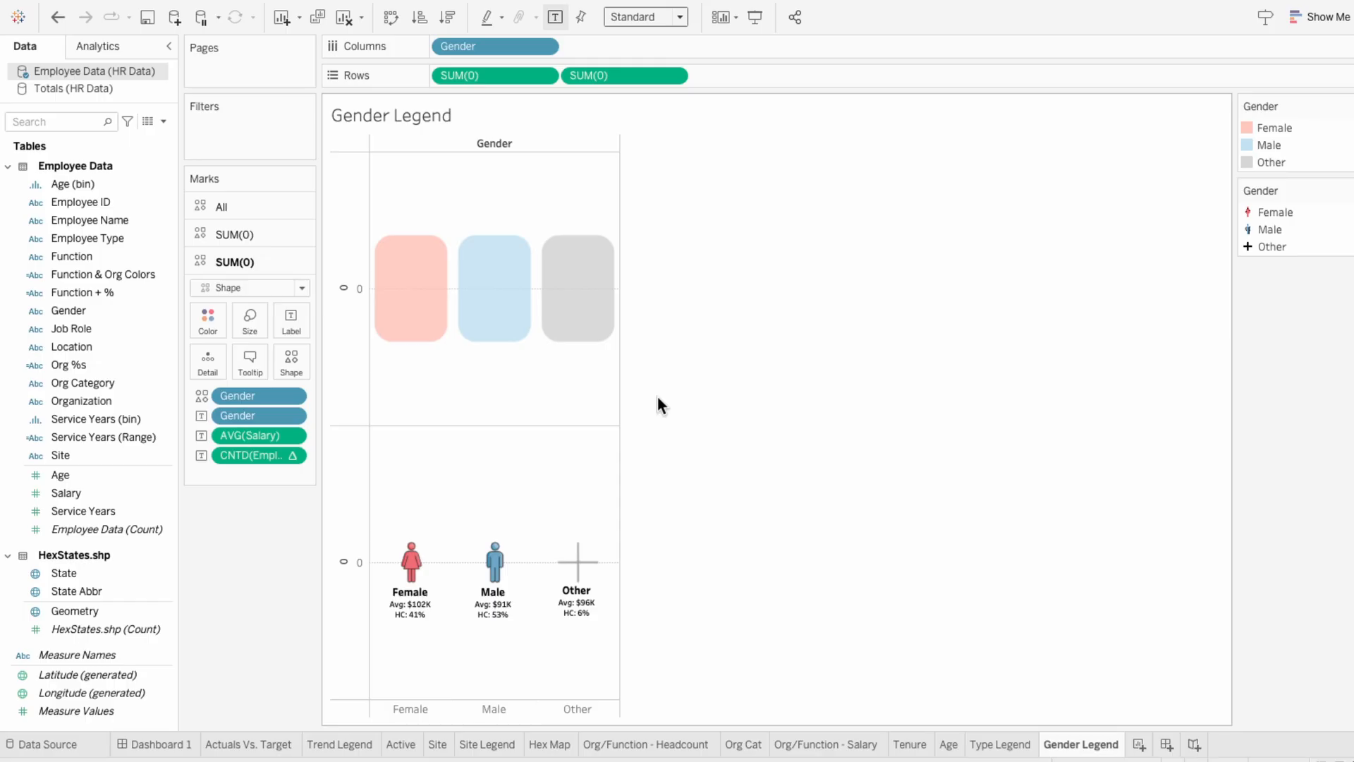
Step: Combine the two SUM(0) measures on a dual axis and shrink the chart's row height to fit the cards
right_click(619, 77)
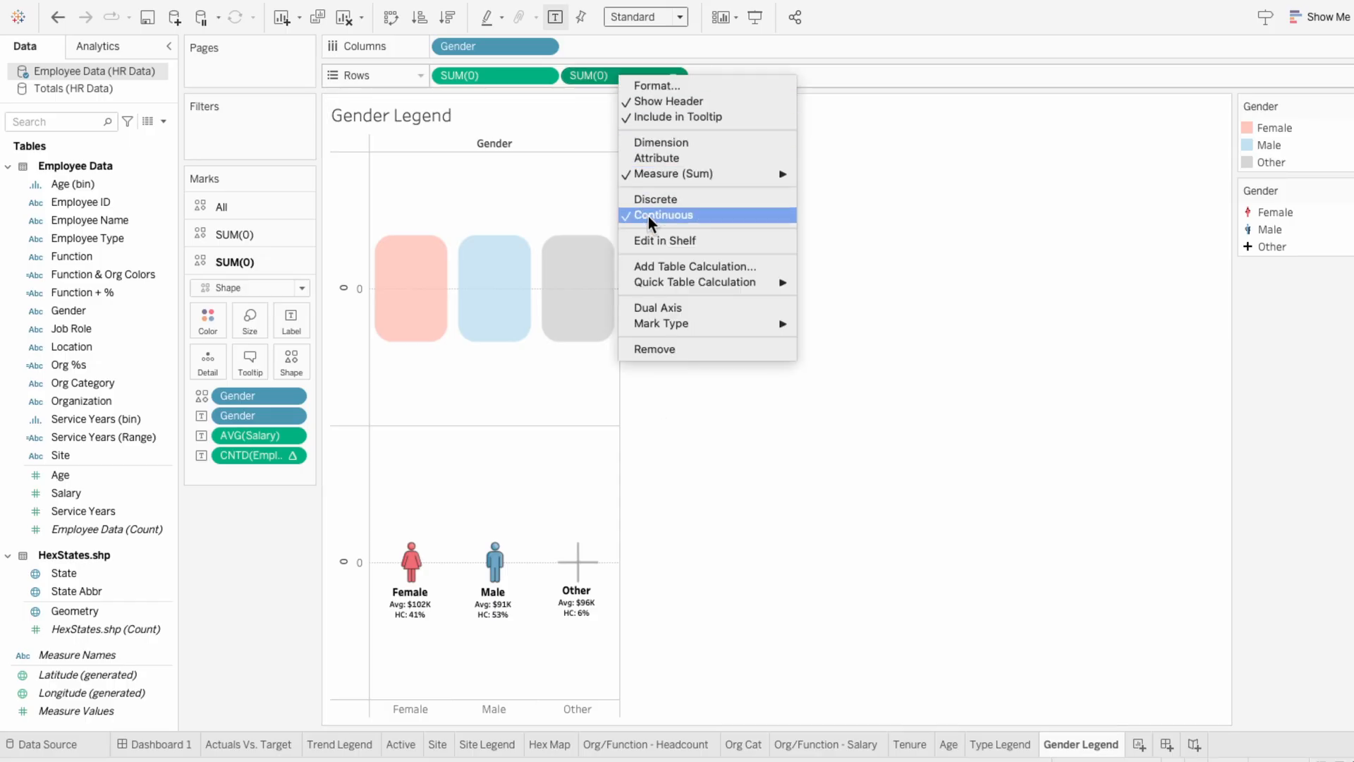
click(659, 308)
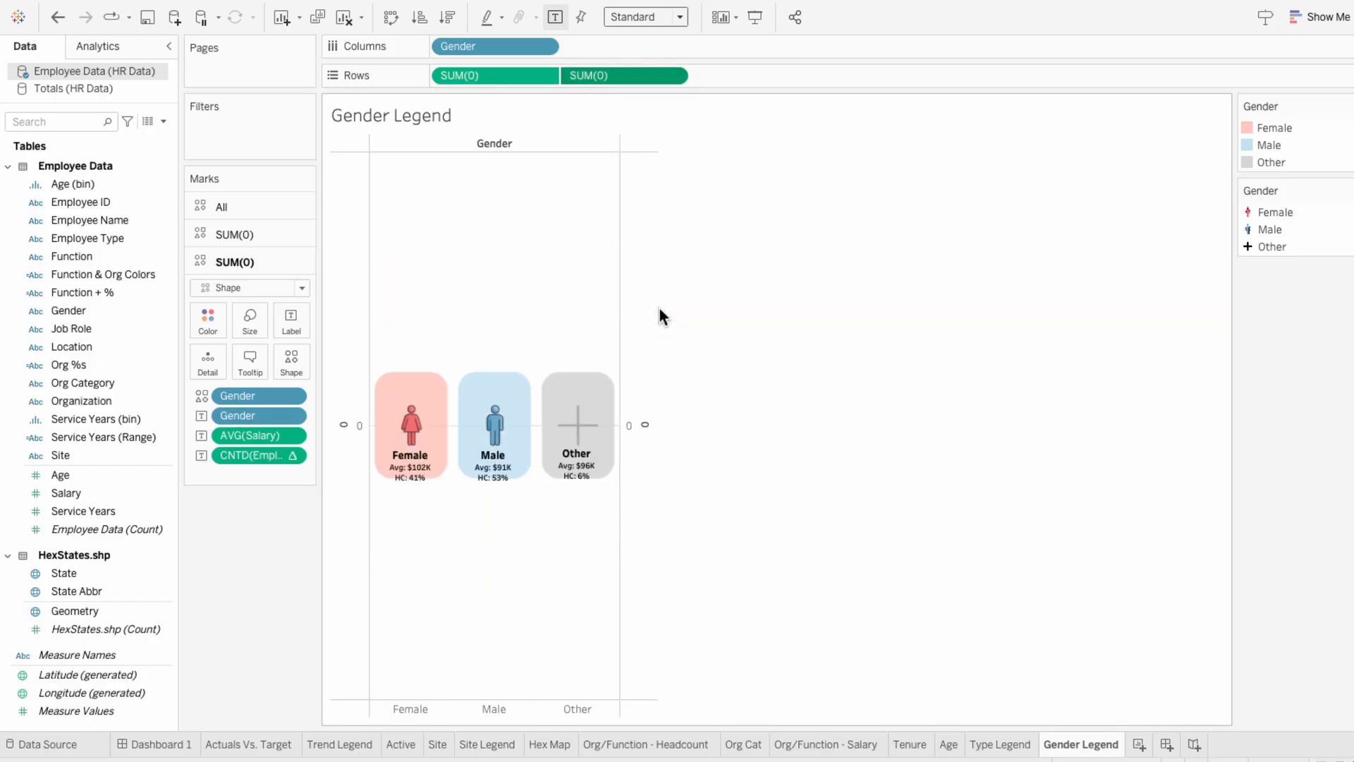
mouse_move(595, 448)
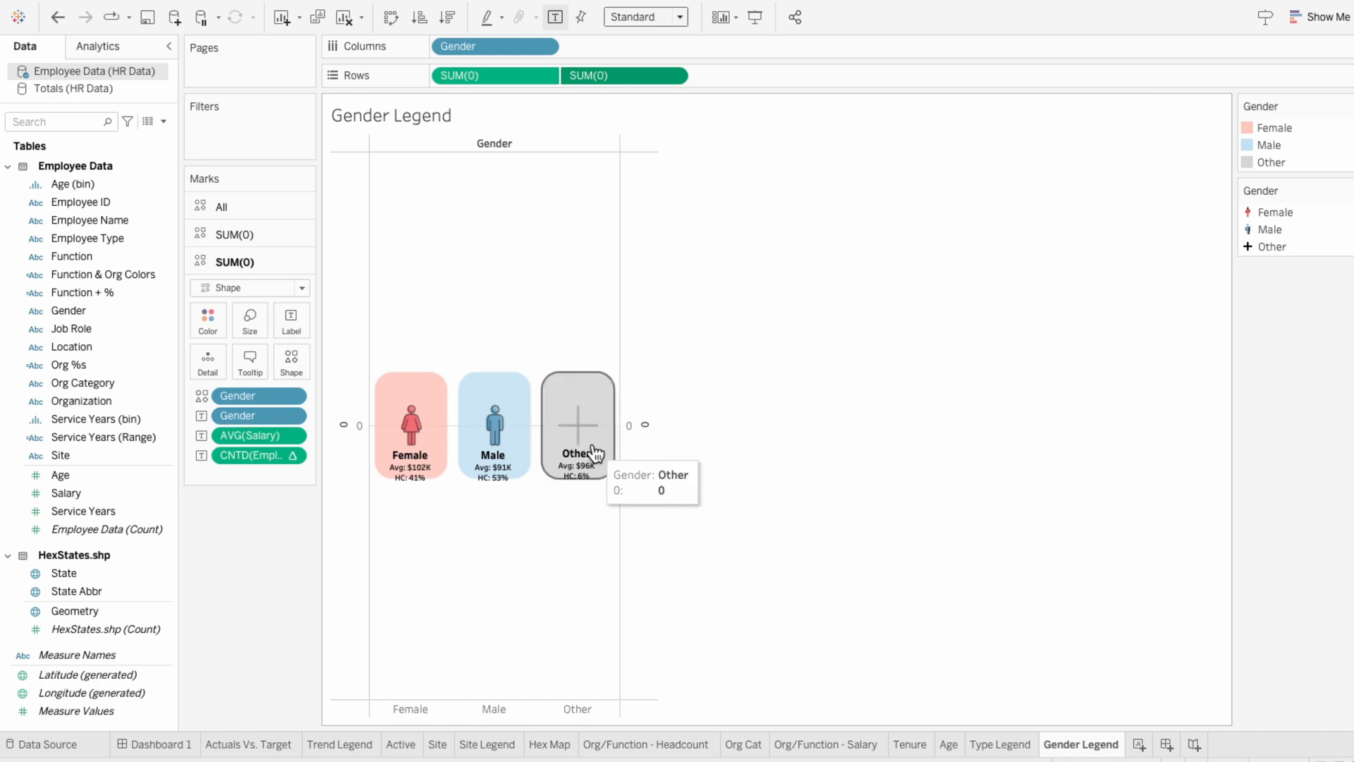
drag(562, 713, 577, 340)
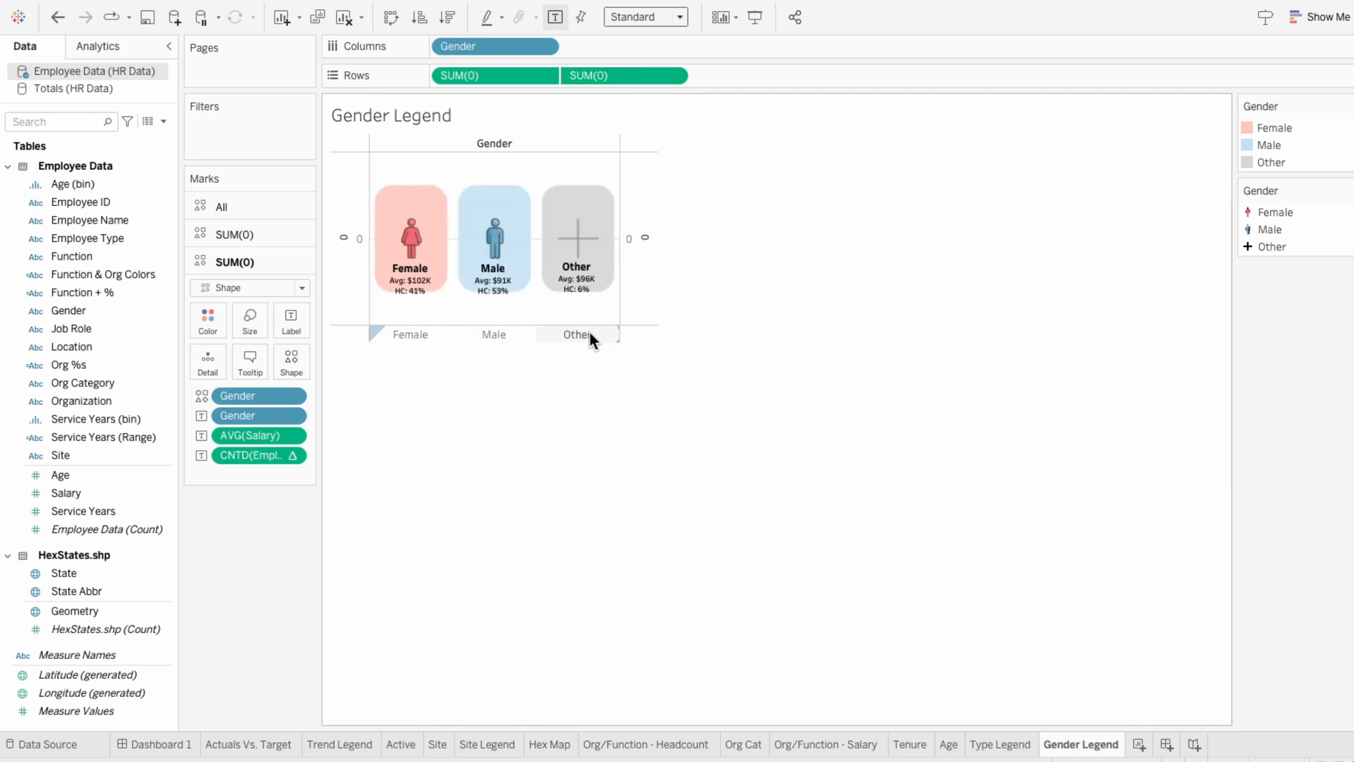
Step: Set the secondary axis to a custom fixed range from -8 to 5
right_click(644, 274)
click(653, 285)
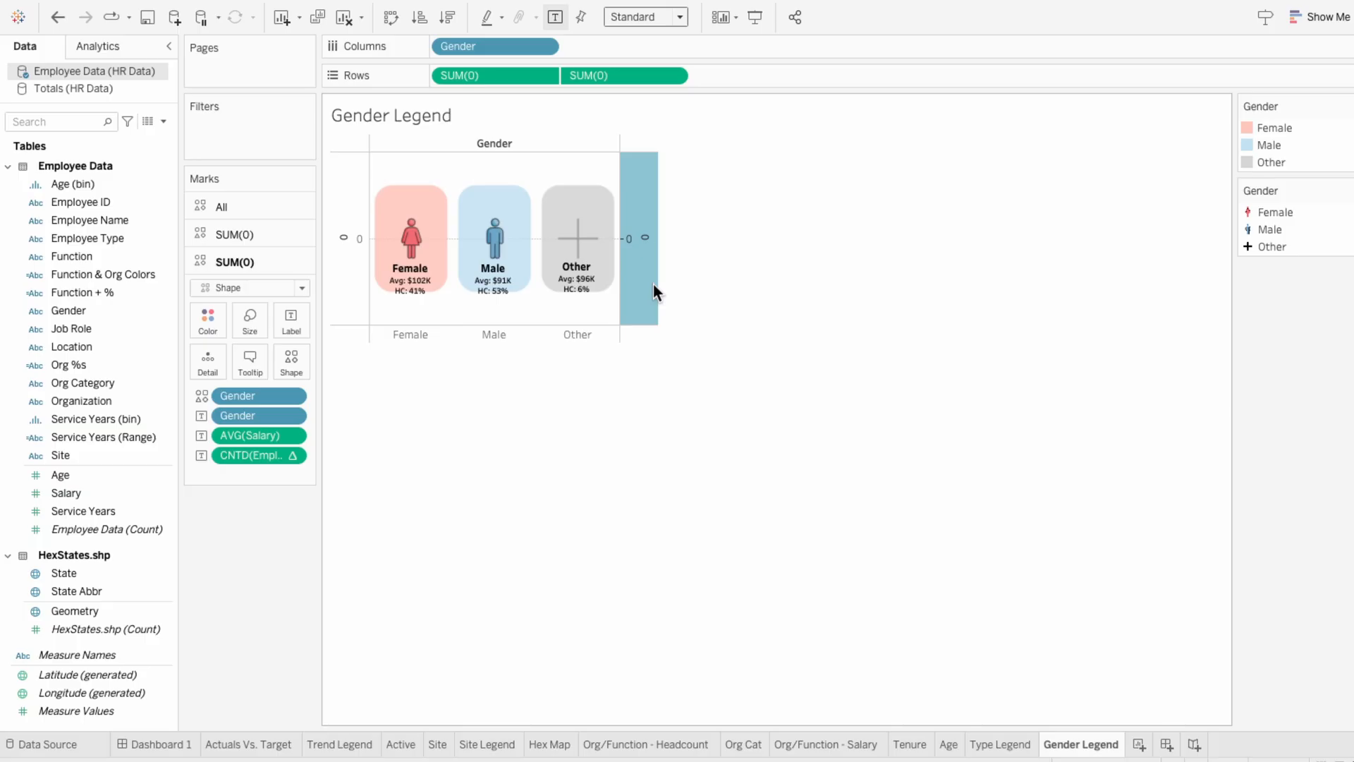
click(558, 290)
click(536, 350)
text(-8)
key(Tab)
key(Tab)
text(5)
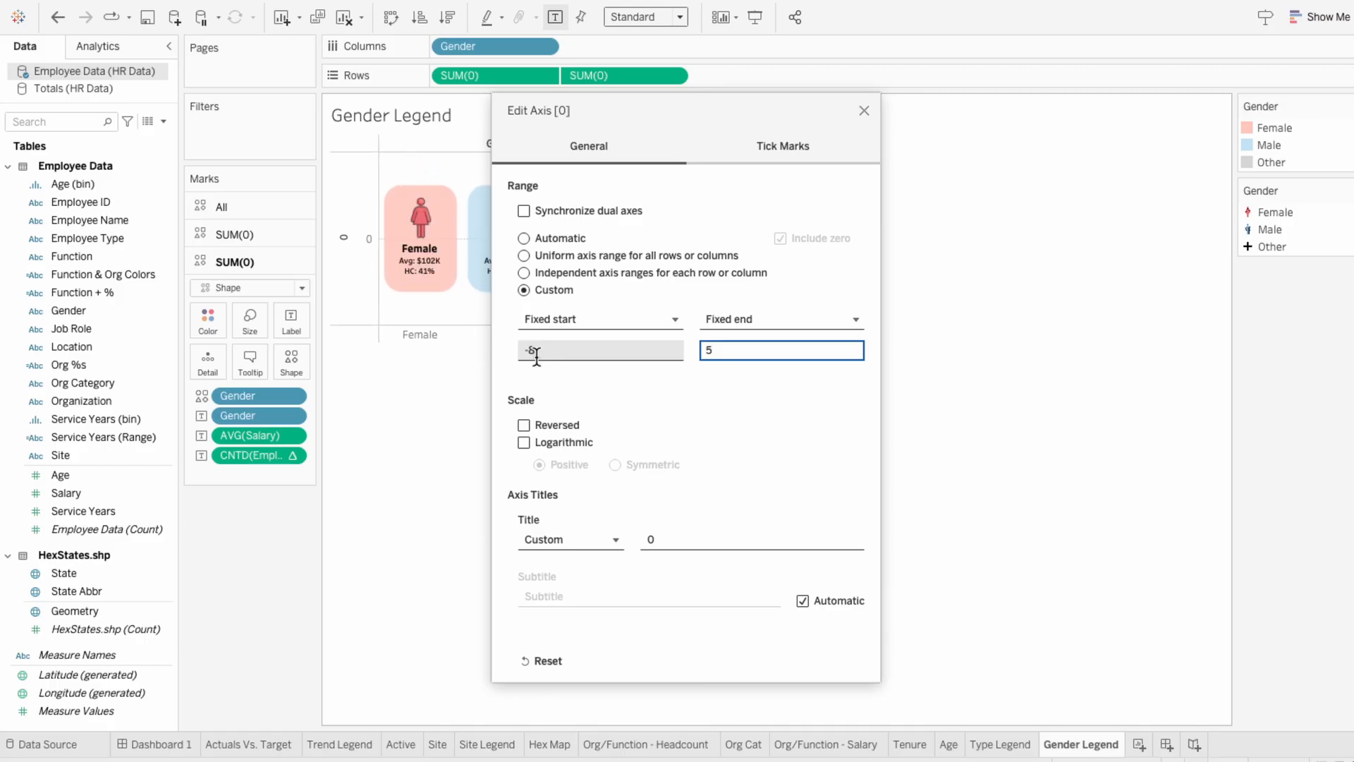
click(864, 110)
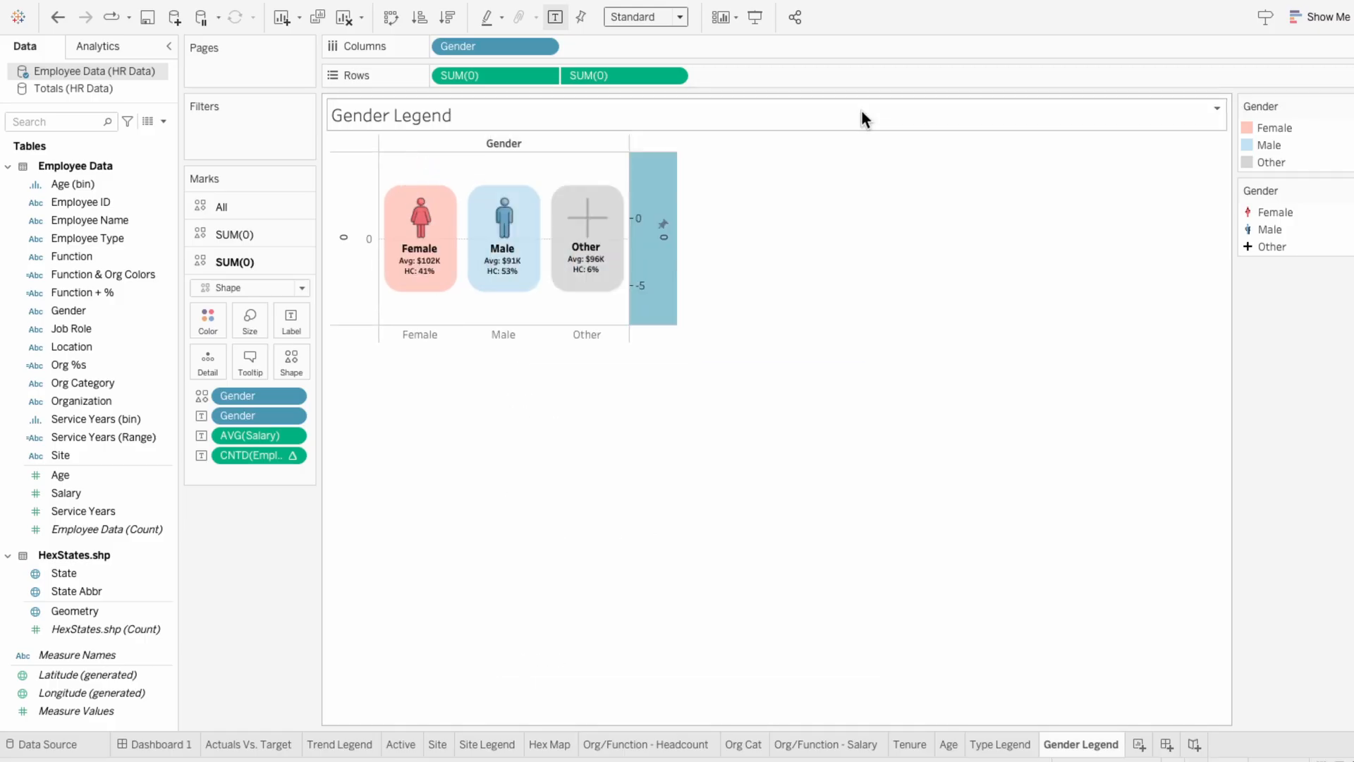
Step: Hide the headers of the secondary axis, the Gender labels and the primary axis
right_click(663, 273)
click(717, 438)
right_click(577, 335)
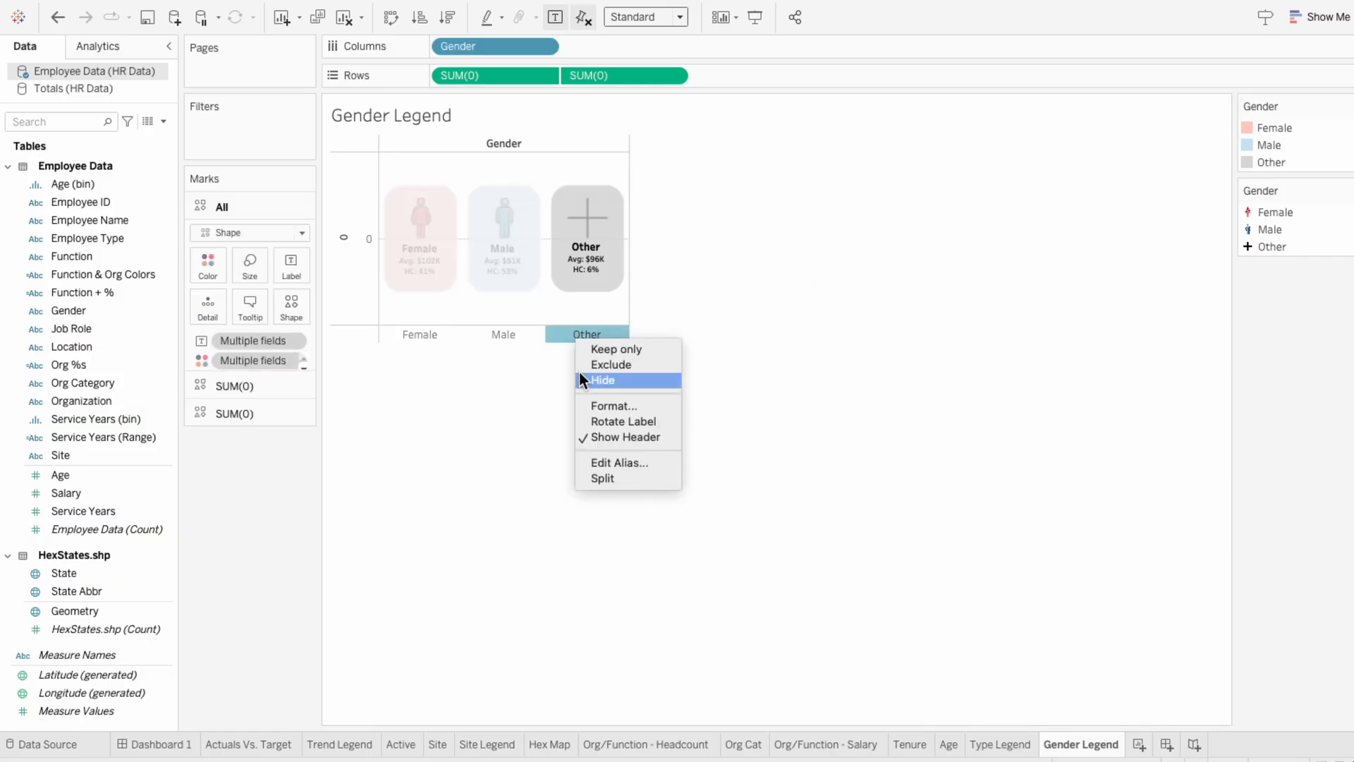
click(605, 438)
right_click(371, 278)
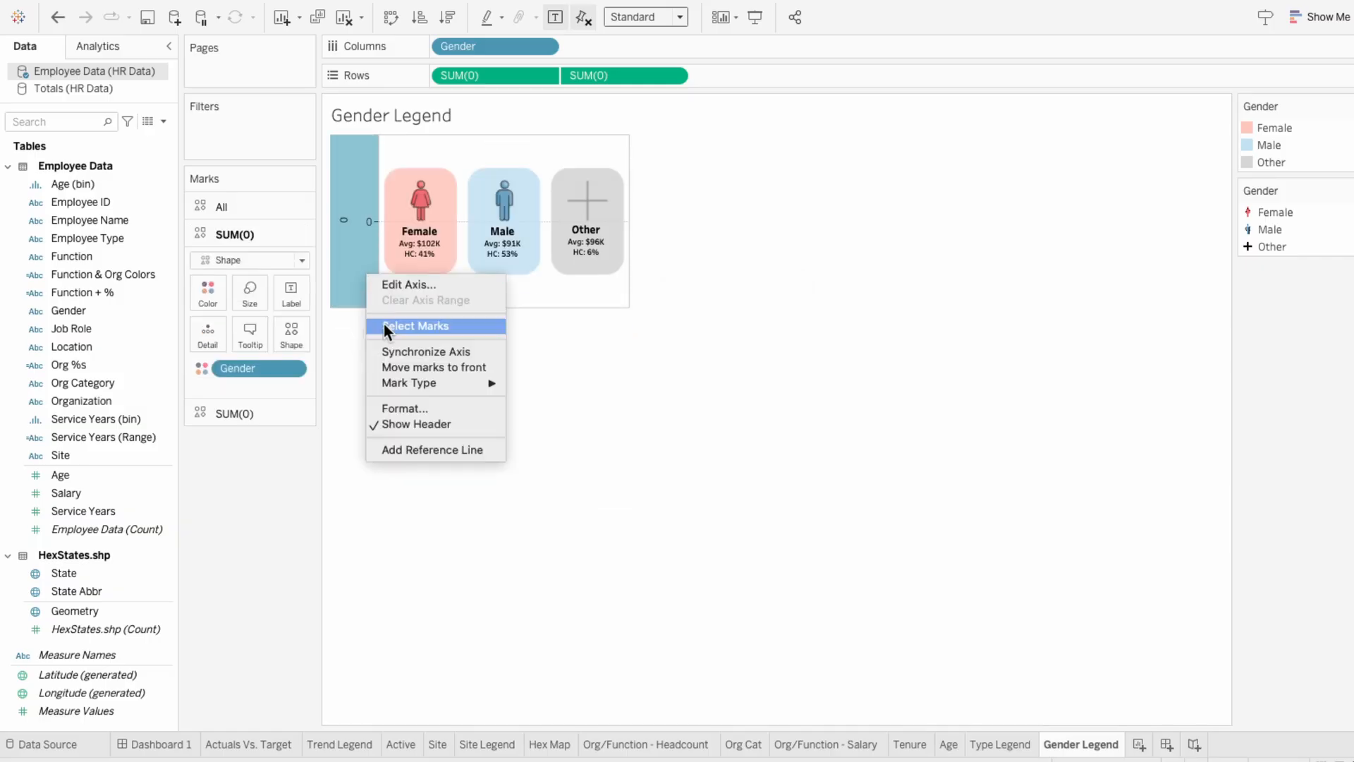
click(394, 420)
Step: Set the worksheet's default background shading to None
right_click(409, 291)
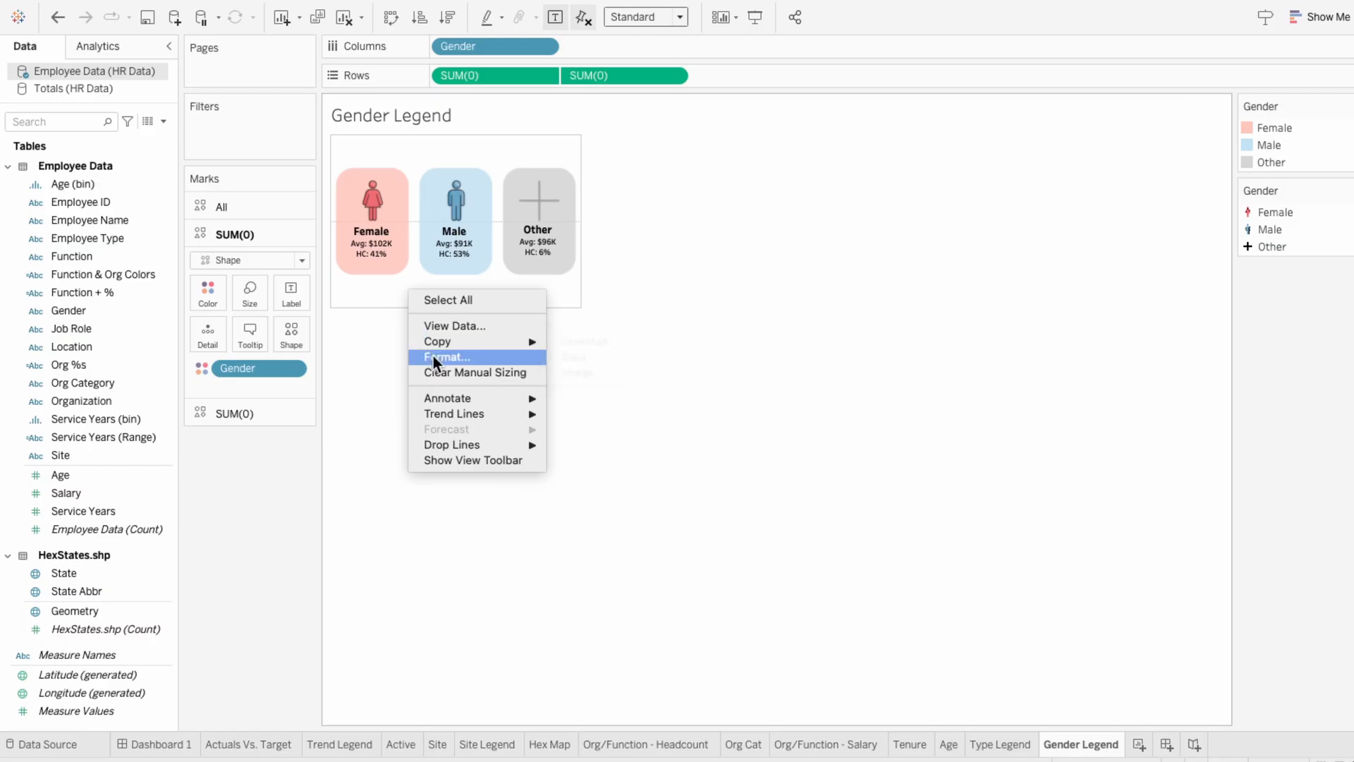
click(433, 355)
click(63, 75)
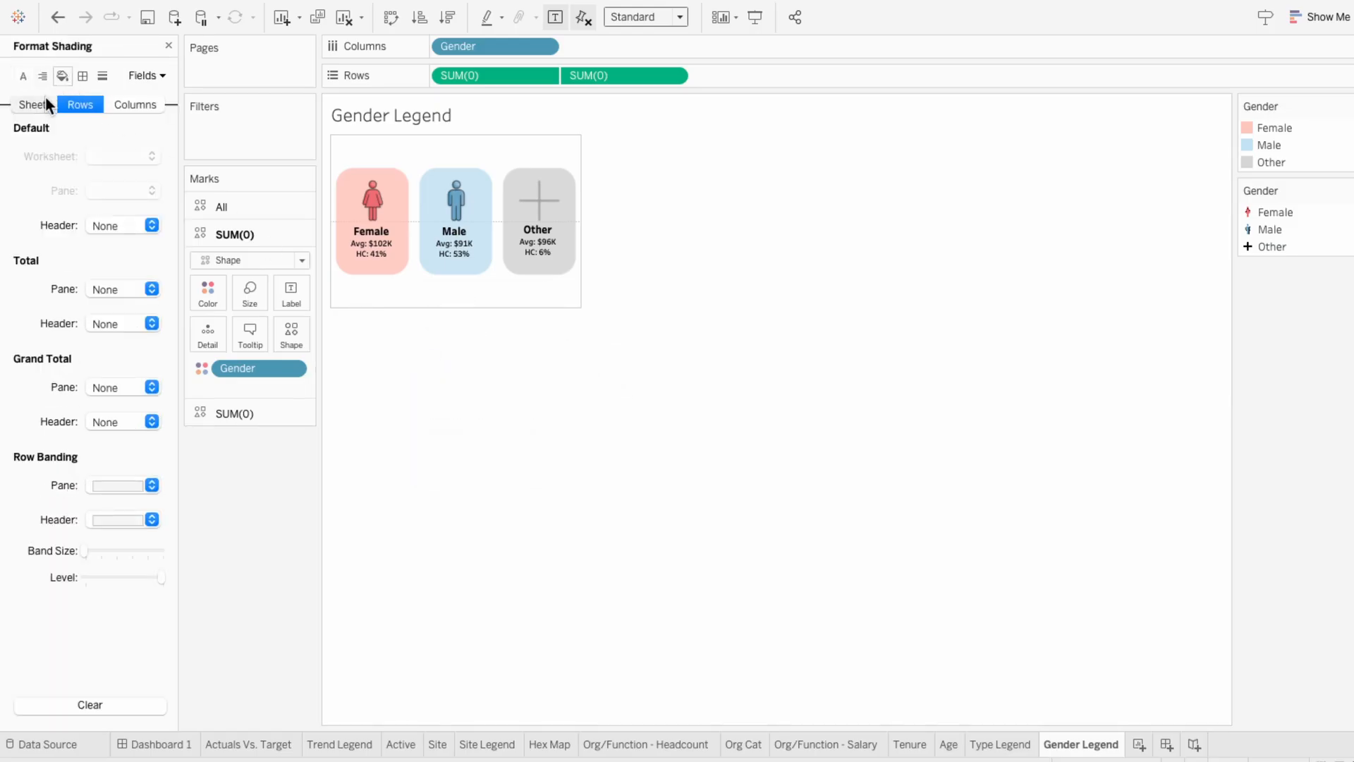
click(35, 103)
click(117, 157)
click(55, 176)
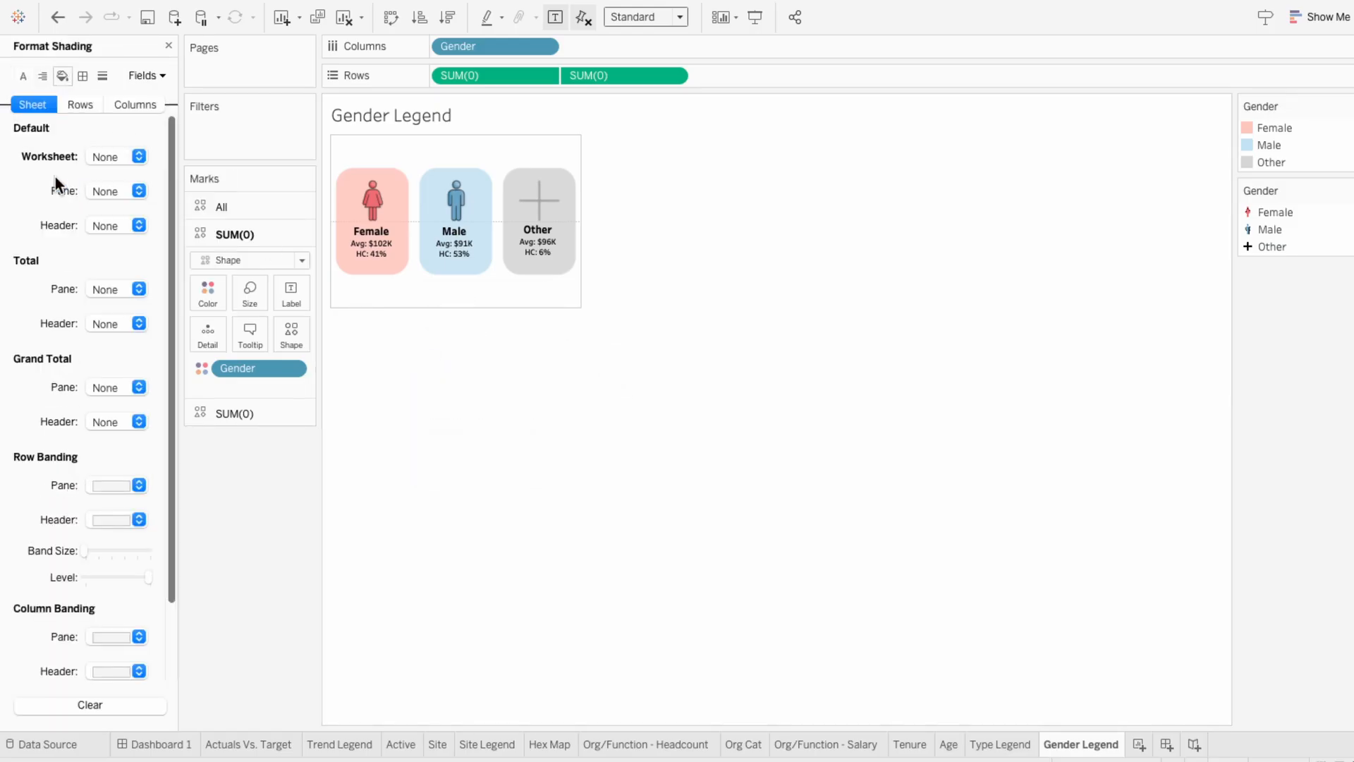
Step: Set the sheet's row divider and column divider pane borders to None
click(83, 75)
click(110, 519)
click(51, 526)
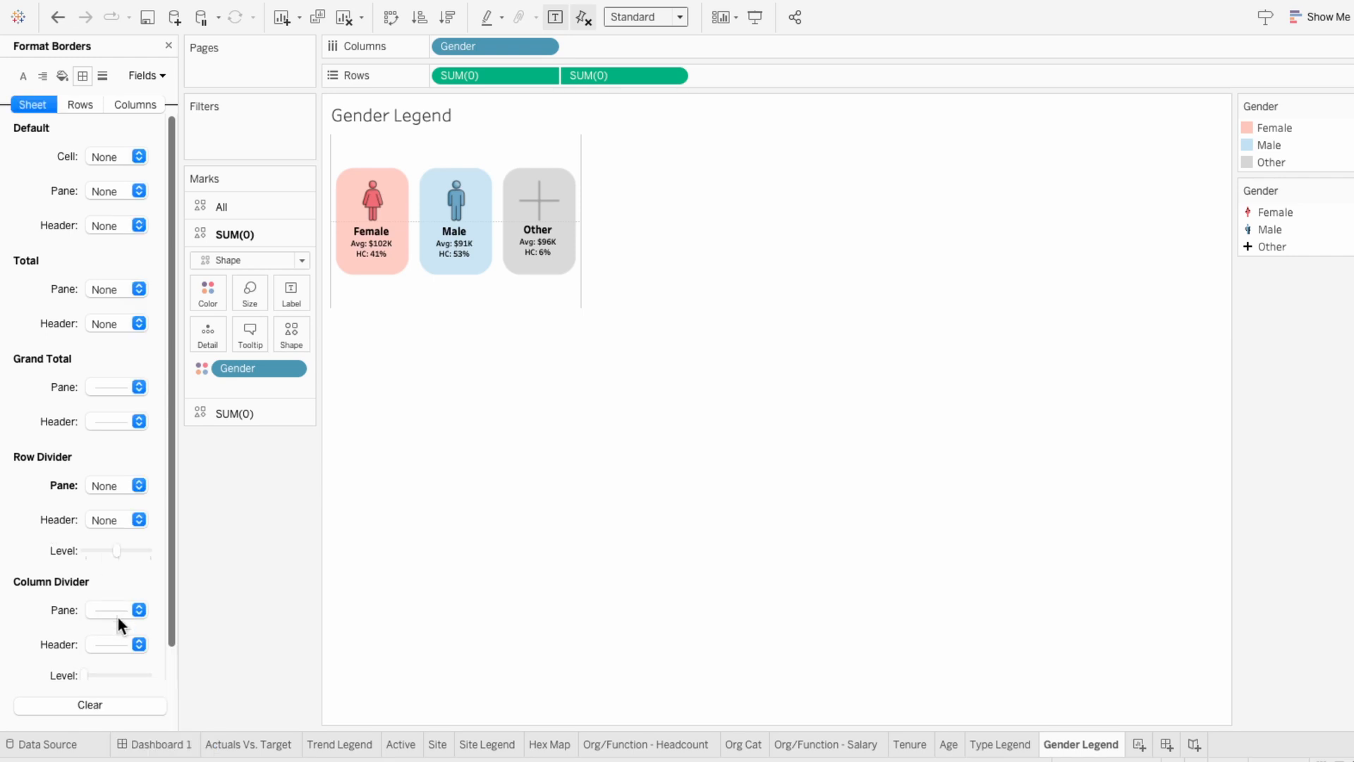
click(117, 613)
click(119, 363)
click(37, 418)
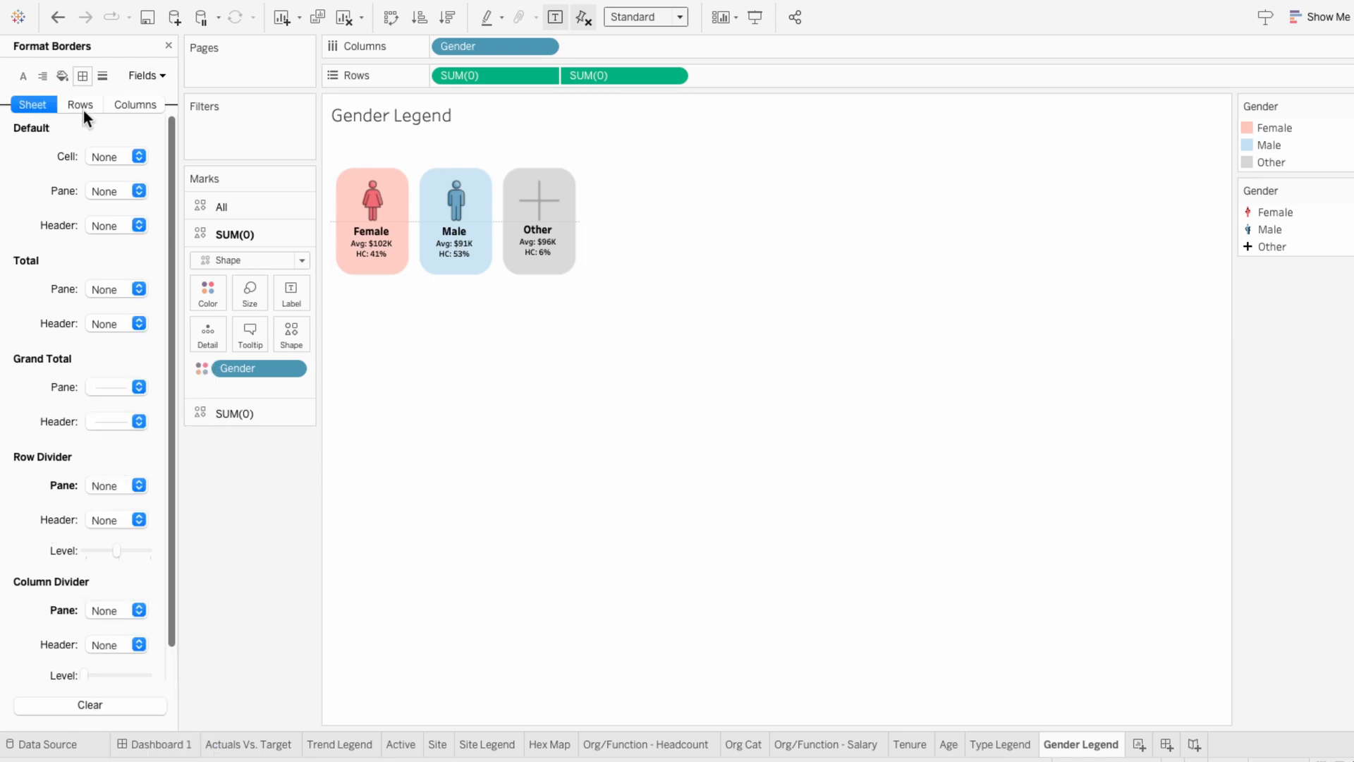
Step: Remove the sheet's zero lines and close the formatting options
click(102, 75)
click(103, 193)
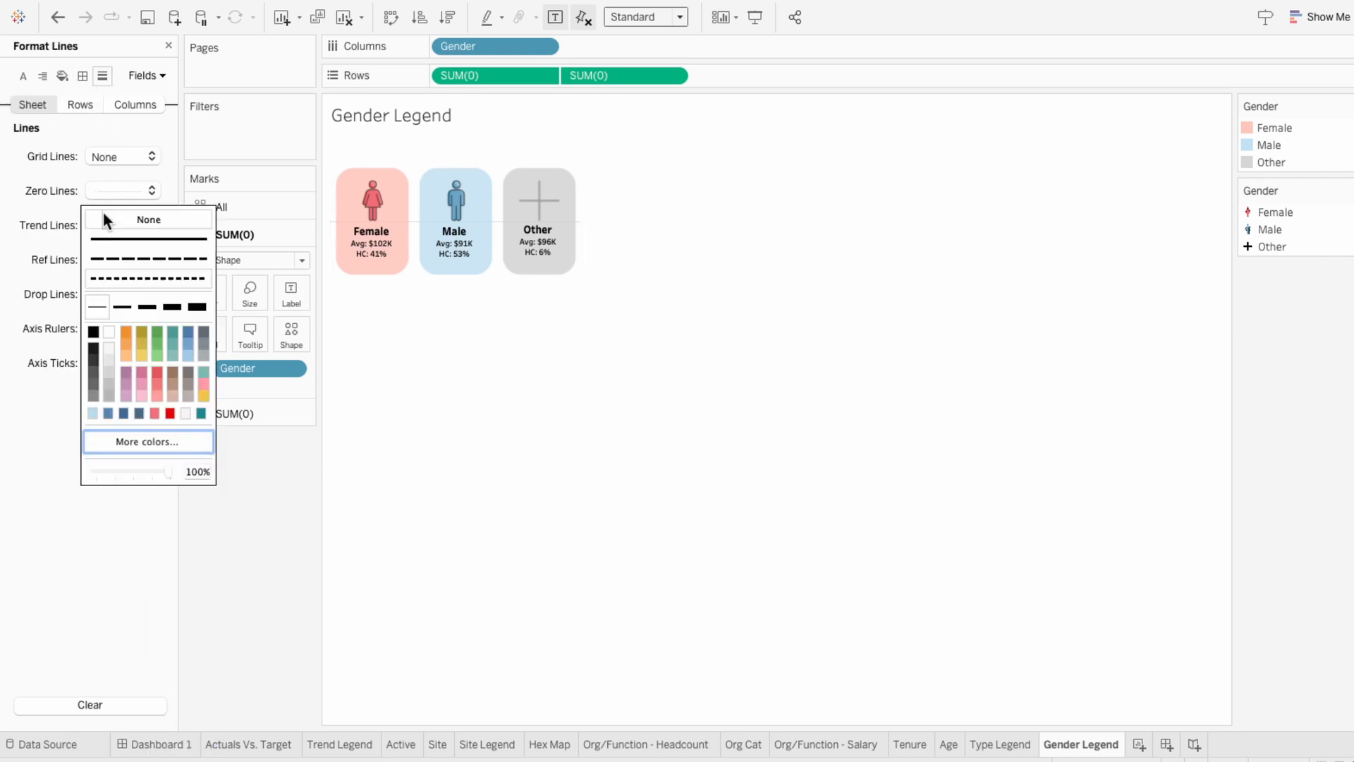
click(32, 210)
click(80, 105)
click(96, 157)
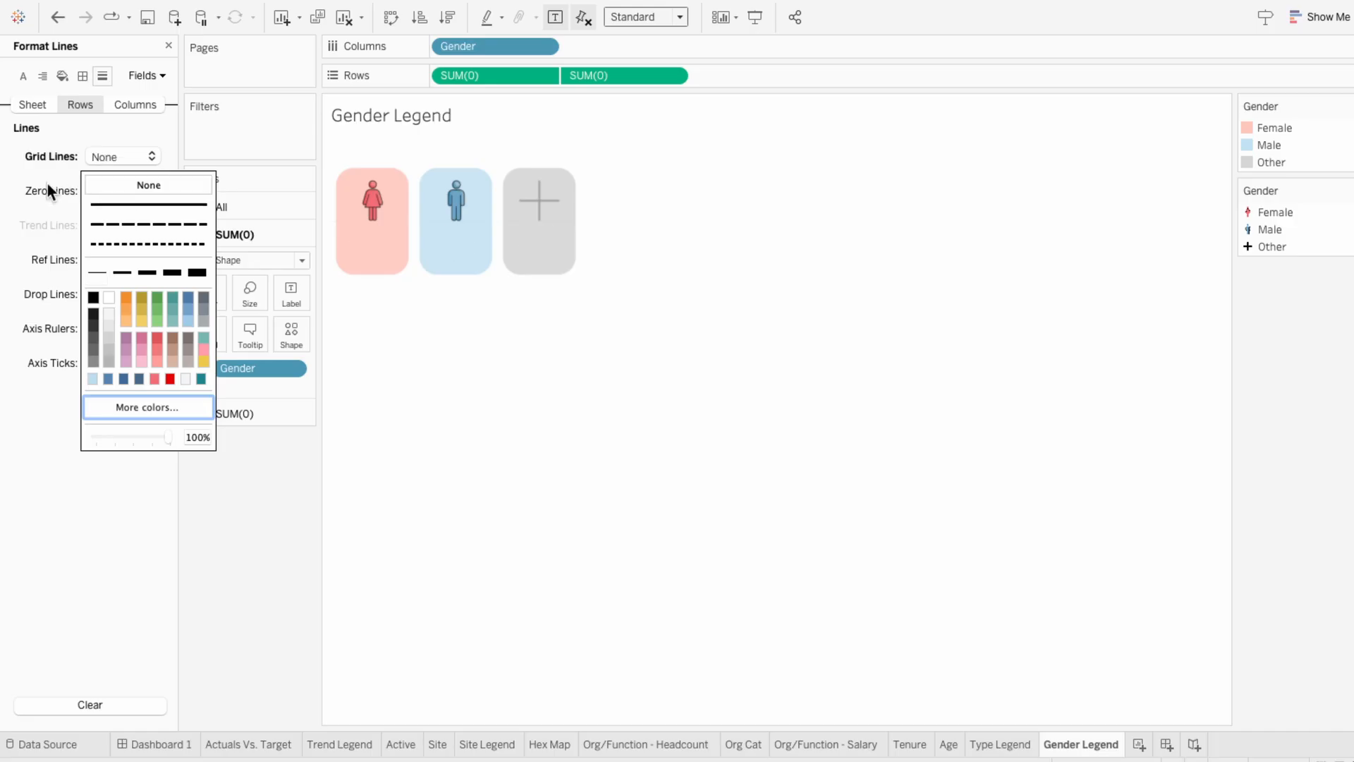
click(108, 109)
click(169, 46)
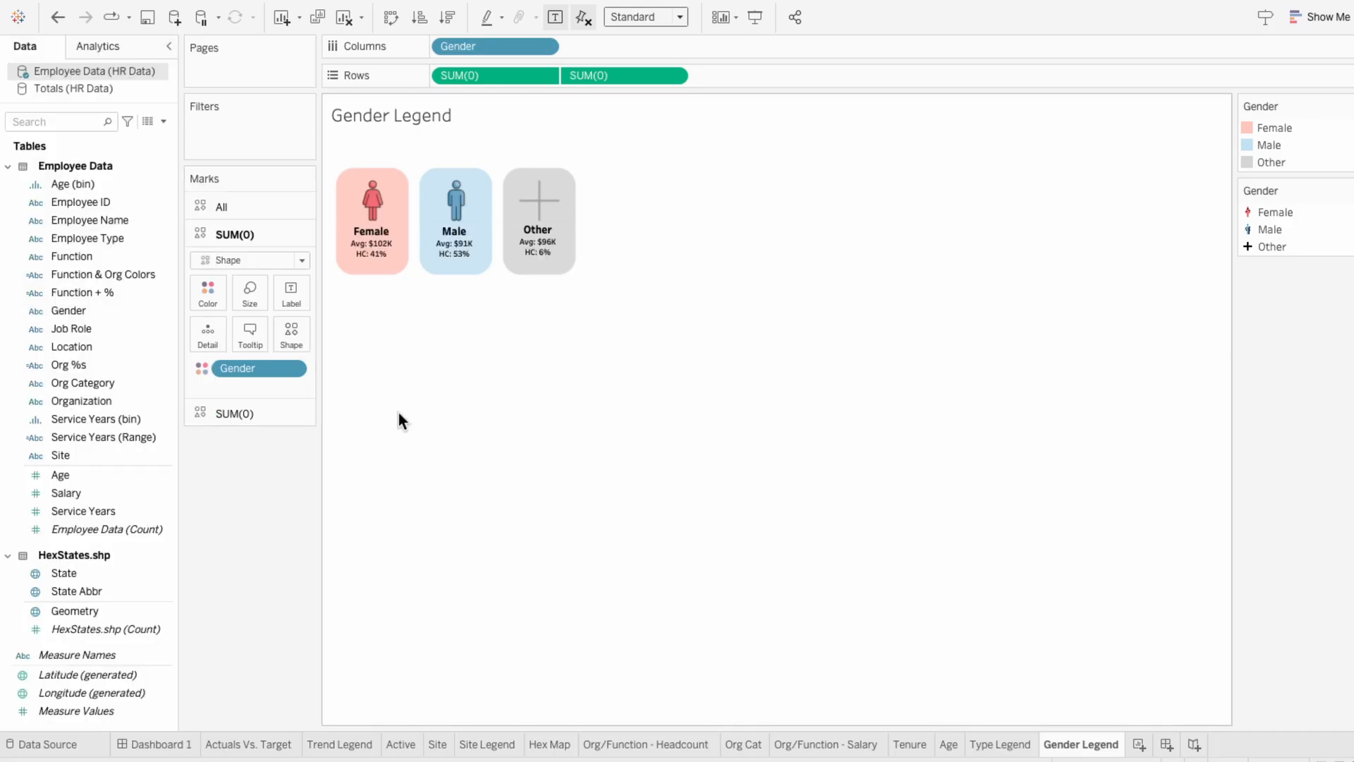
Step: Add the Gender Legend sheet to Dashboard 1 as a floating object without its color and shape legends or title
click(163, 745)
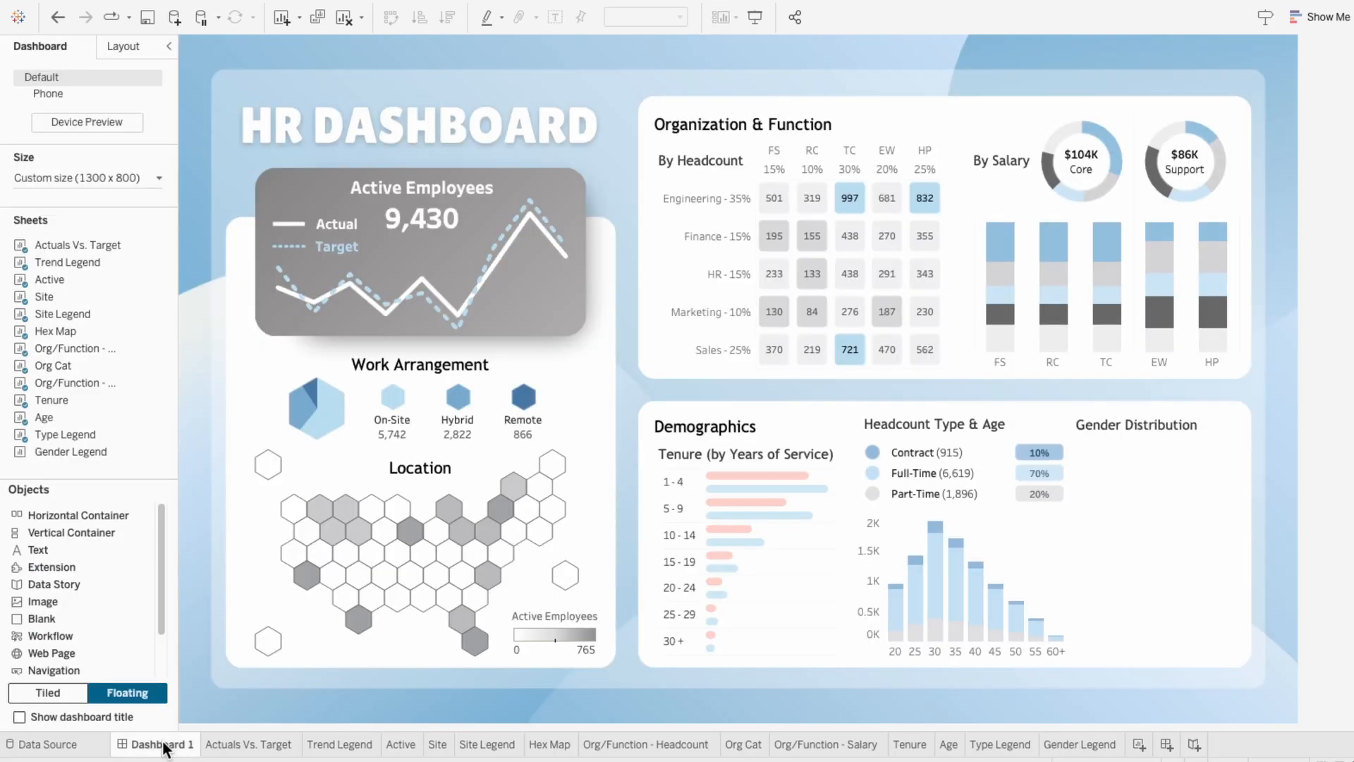
drag(90, 451, 929, 443)
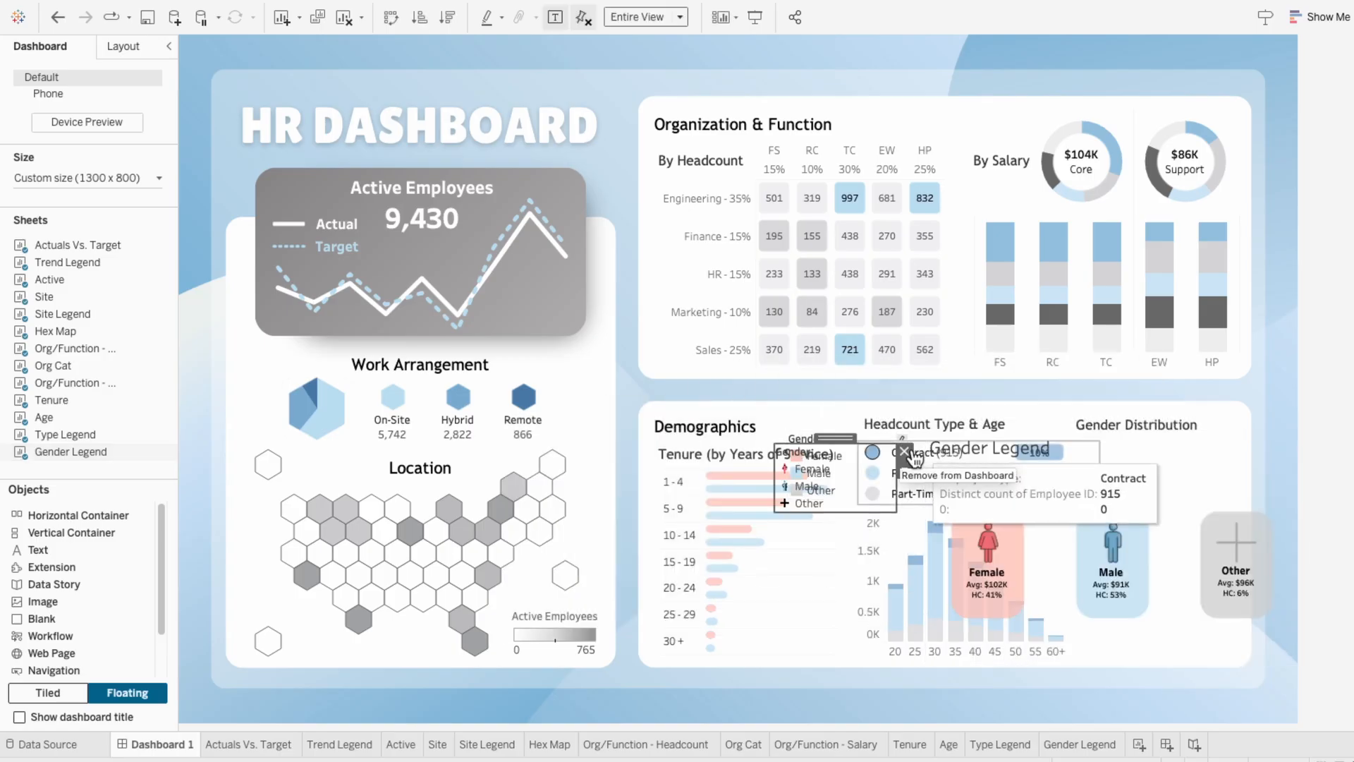
drag(824, 434, 980, 447)
right_click(980, 447)
click(1026, 490)
Step: Move and resize the Gender Legend to fit directly below the Gender Distribution heading
drag(926, 661, 1090, 546)
drag(1199, 425, 1173, 425)
drag(1269, 547, 1249, 535)
drag(1061, 514, 1068, 512)
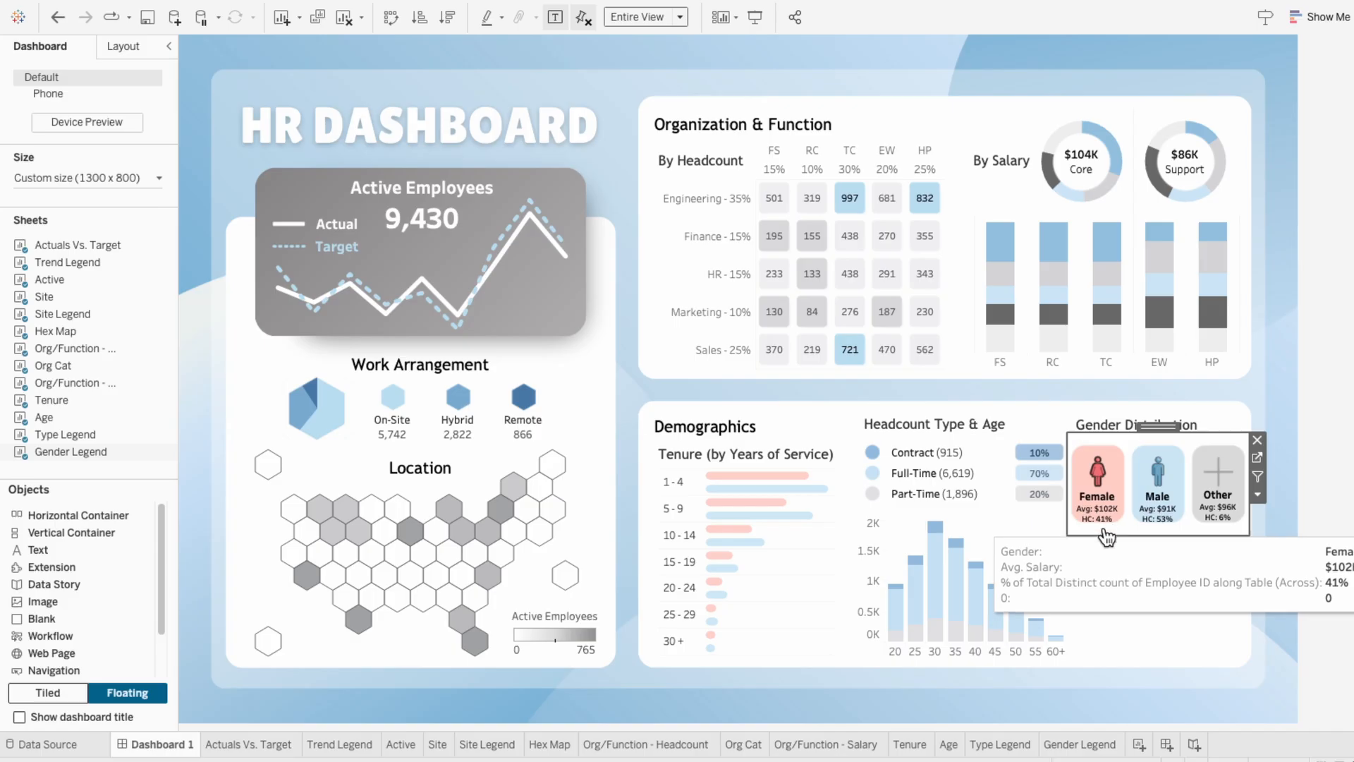
Step: On the Gender Legend sheet, show the axis headers again and set the secondary axis range from -2 to 1
click(1079, 745)
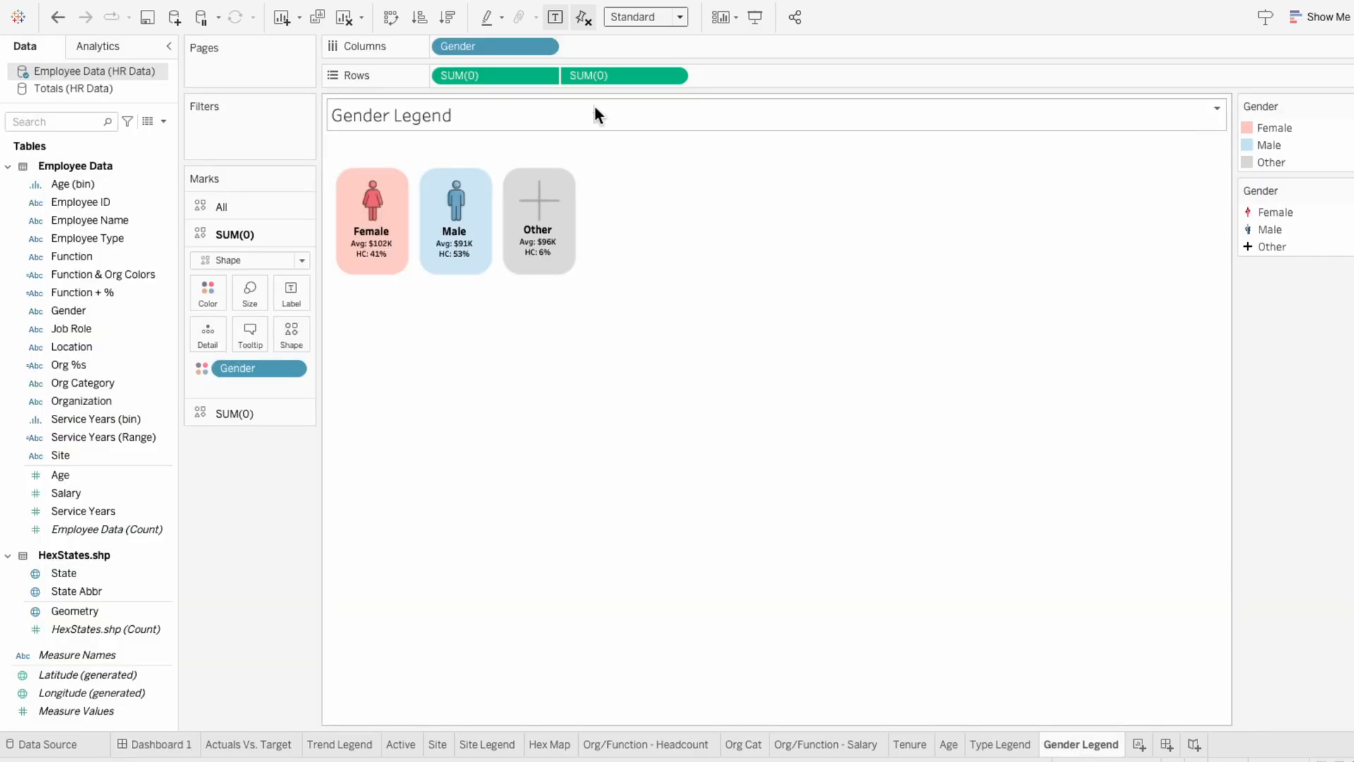
right_click(584, 73)
click(603, 99)
right_click(657, 206)
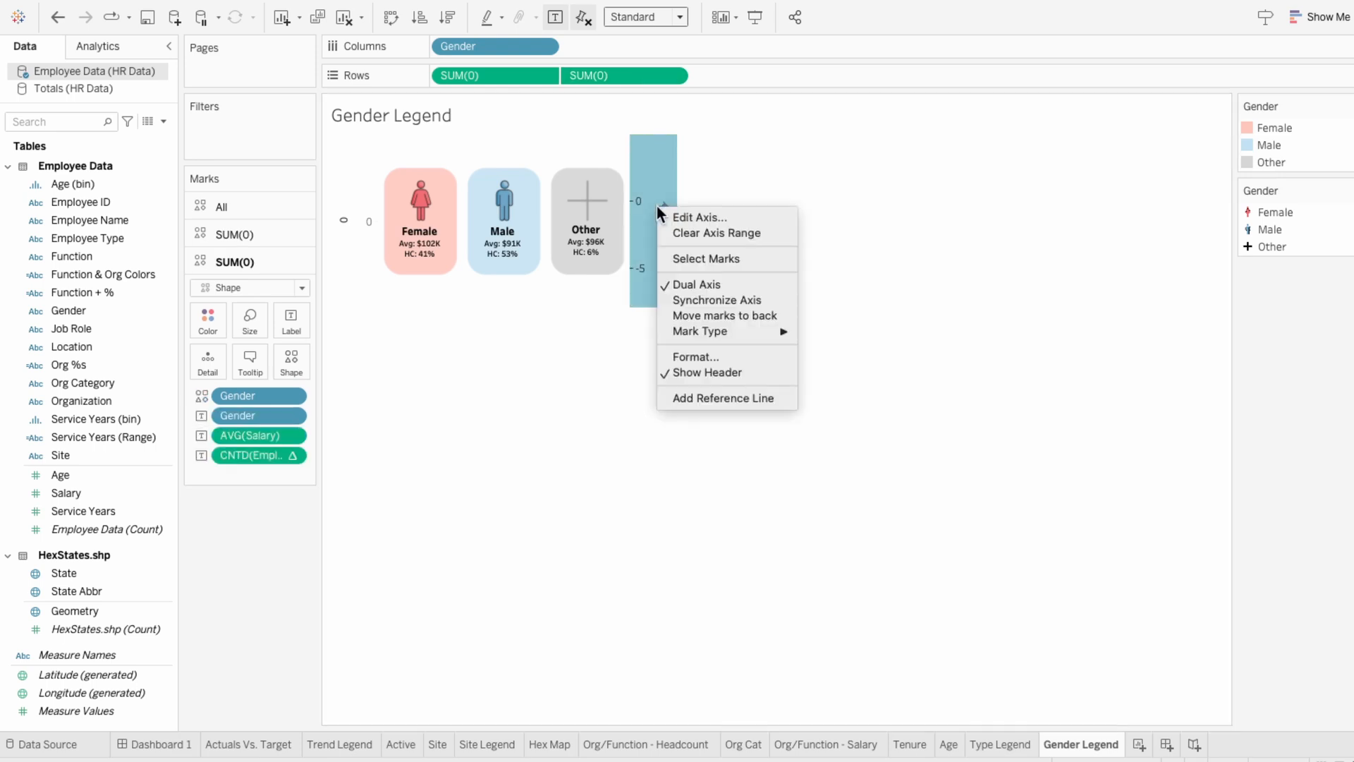
click(686, 217)
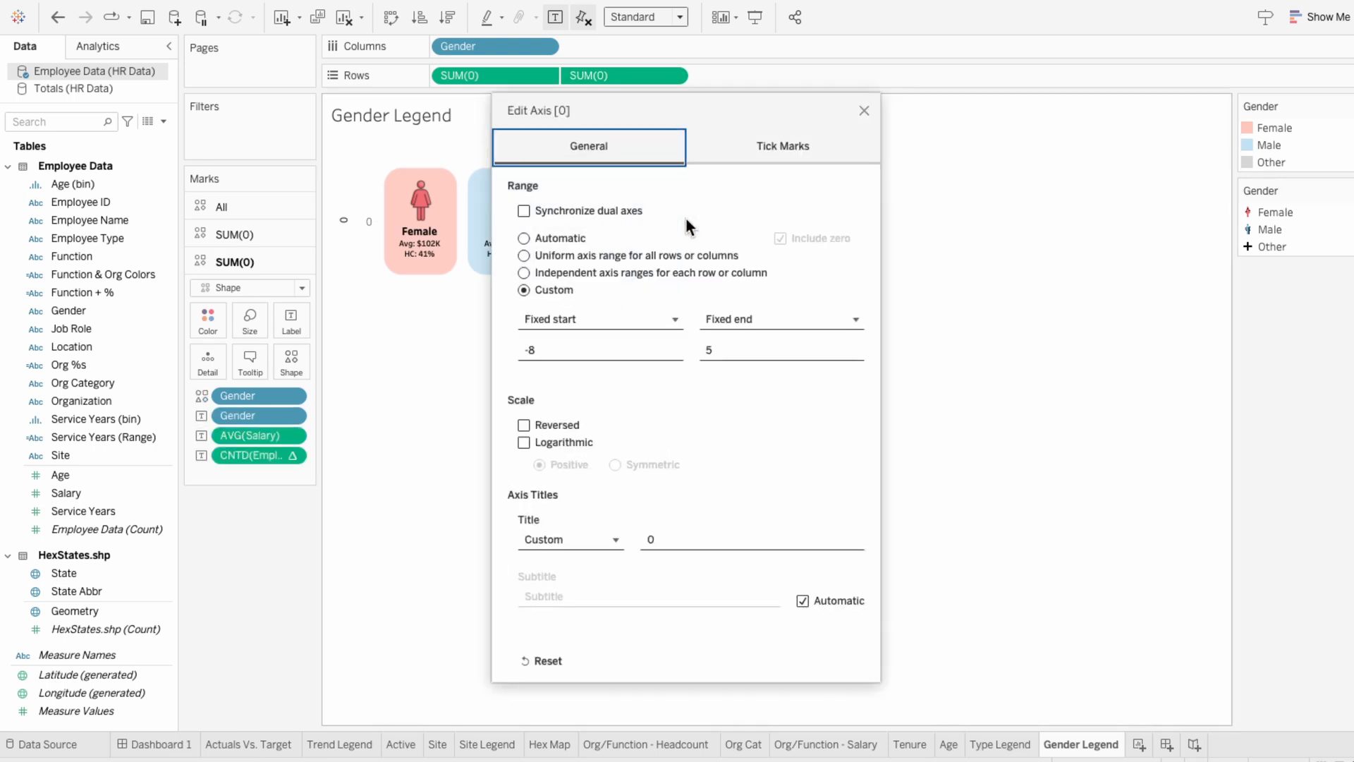
click(623, 348)
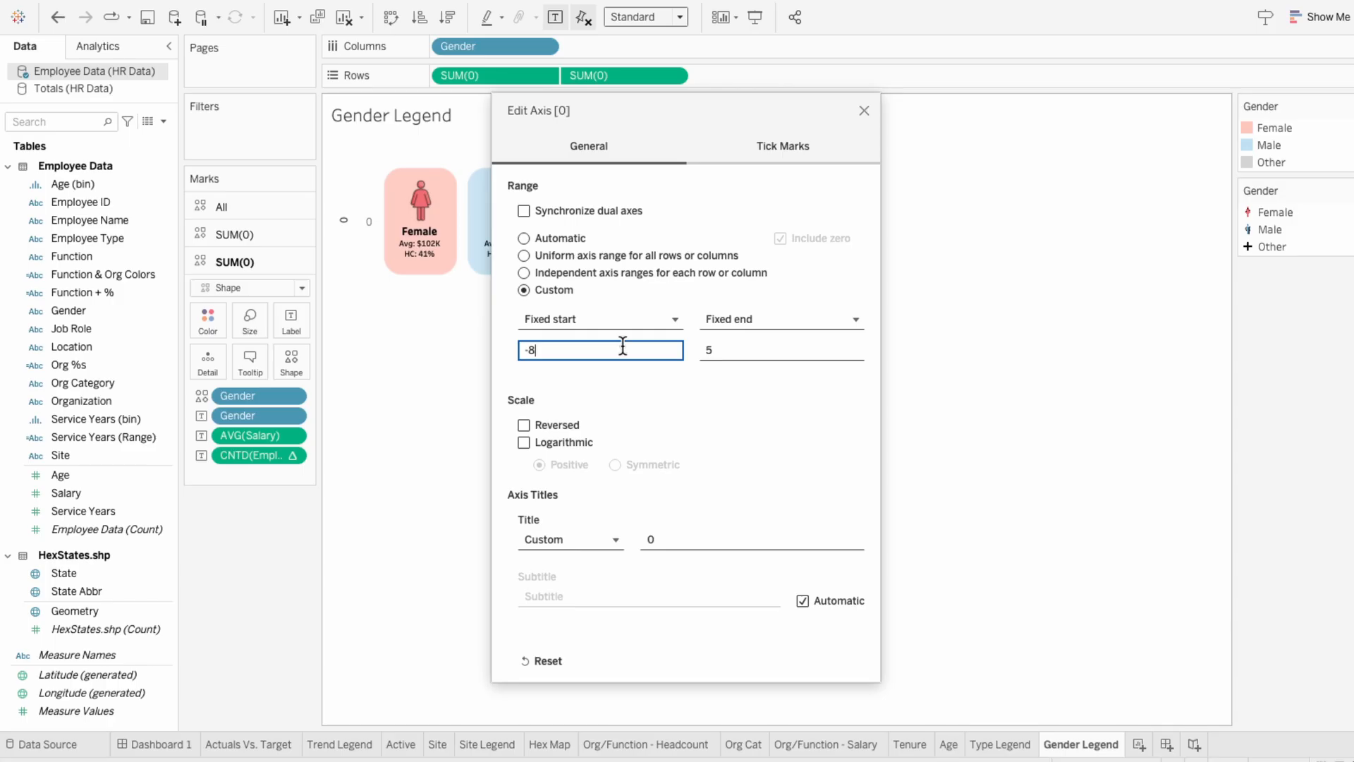
key(BackSpace)
key(BackSpace)
text(-2)
key(Tab)
key(Tab)
text(1)
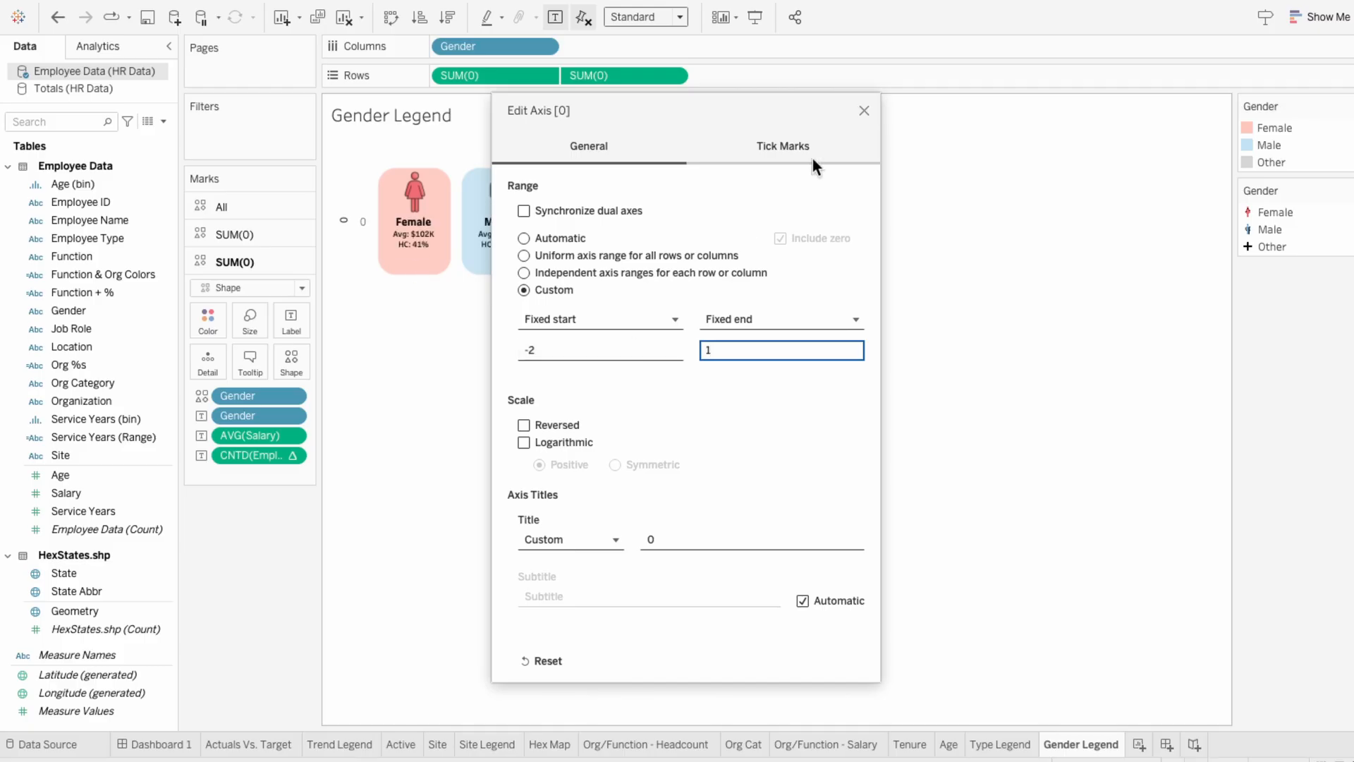
click(860, 110)
Step: Hide the secondary and primary axis headers of the Gender Legend again
right_click(627, 254)
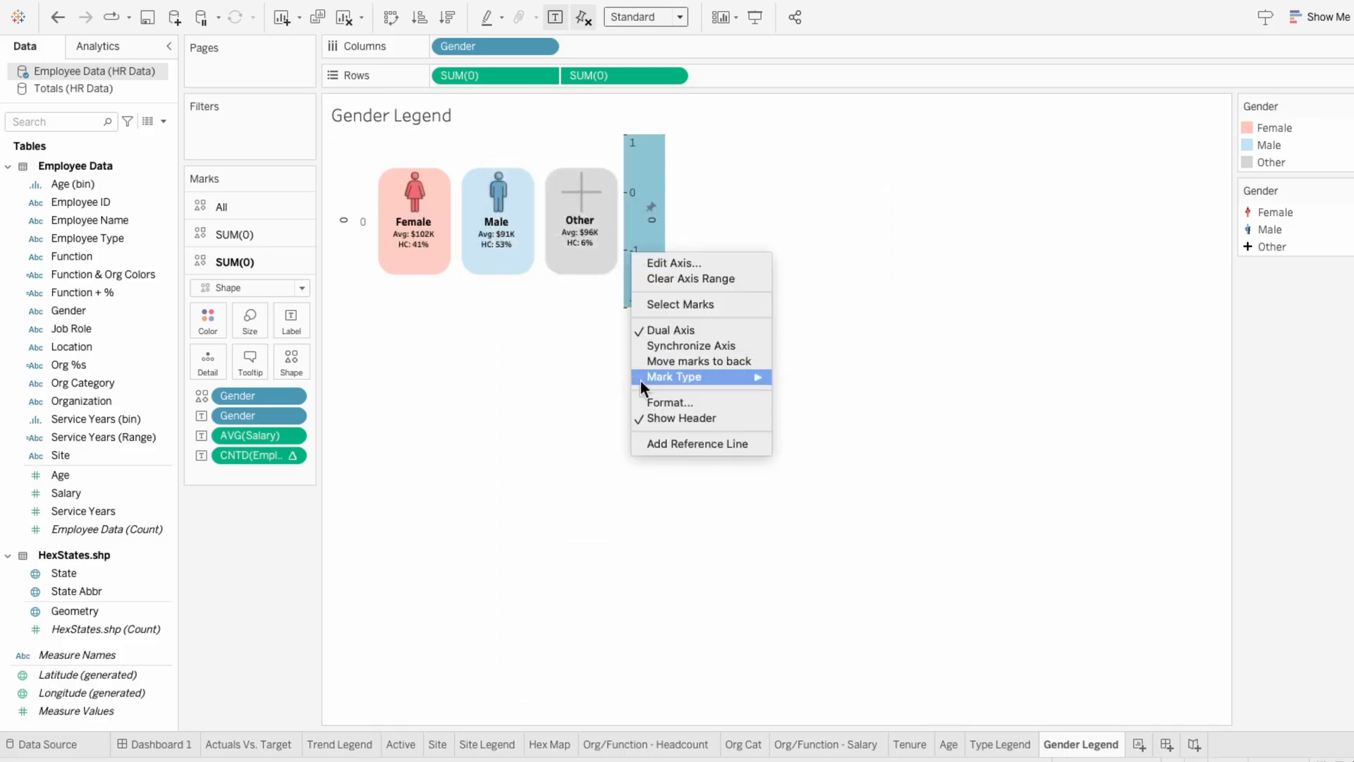
click(677, 418)
right_click(358, 224)
click(375, 371)
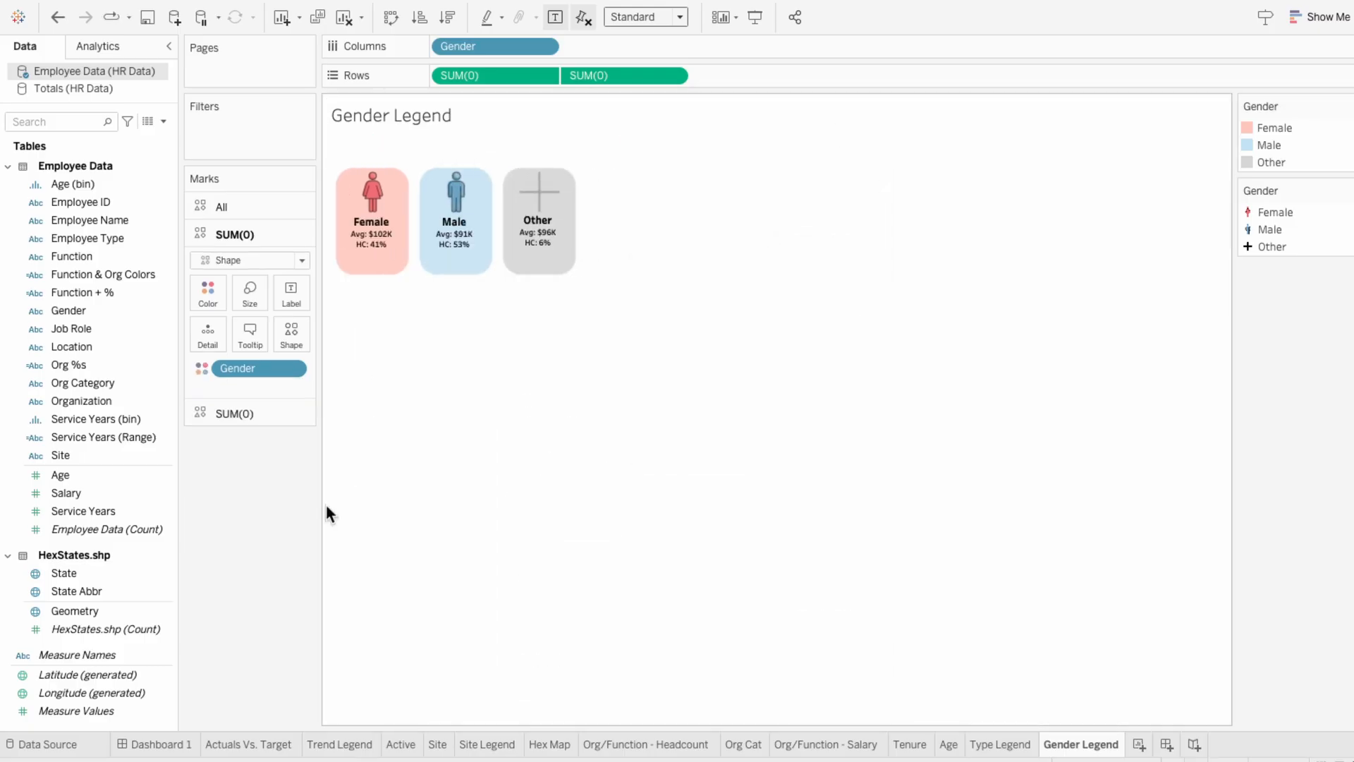
Step: Slightly enlarge the Gender Legend's cards and move the legend up closer to the Gender Distribution heading on Dashboard 1
click(169, 746)
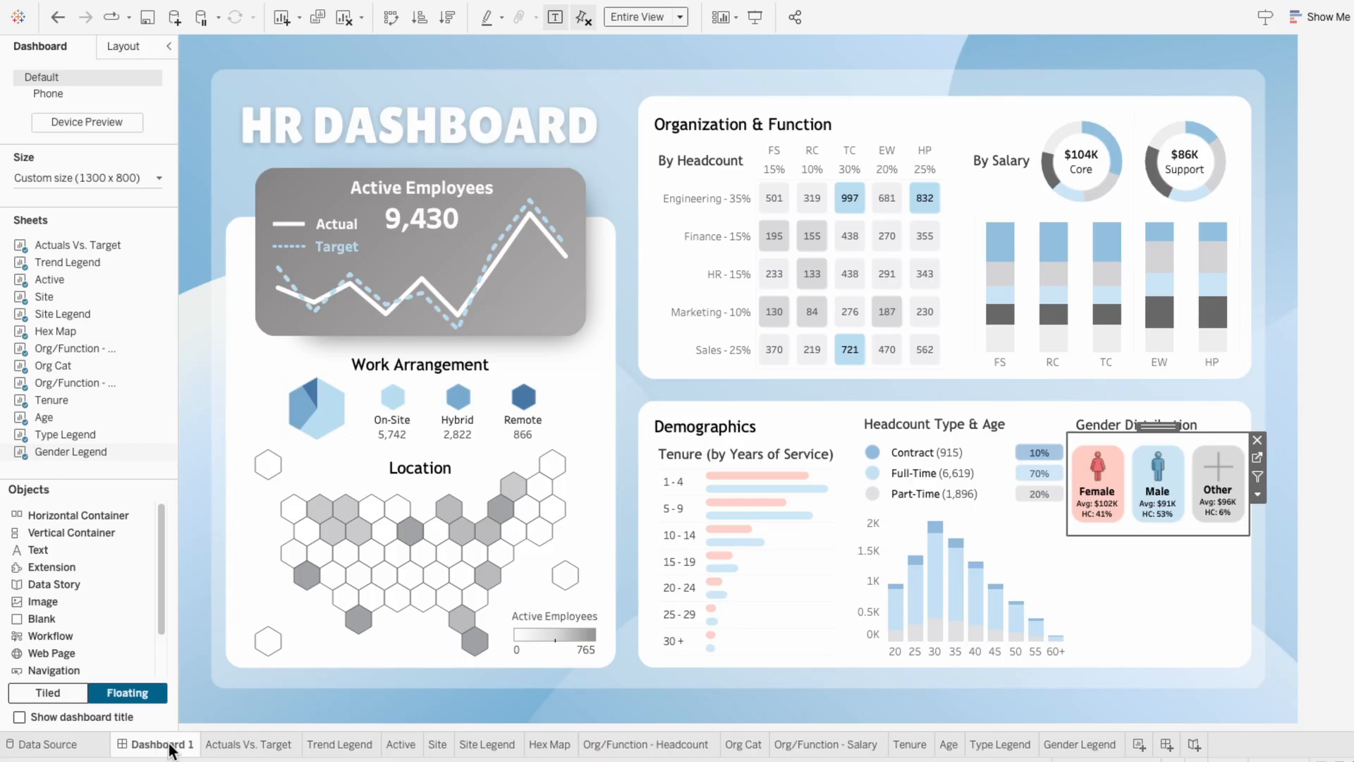
click(1058, 745)
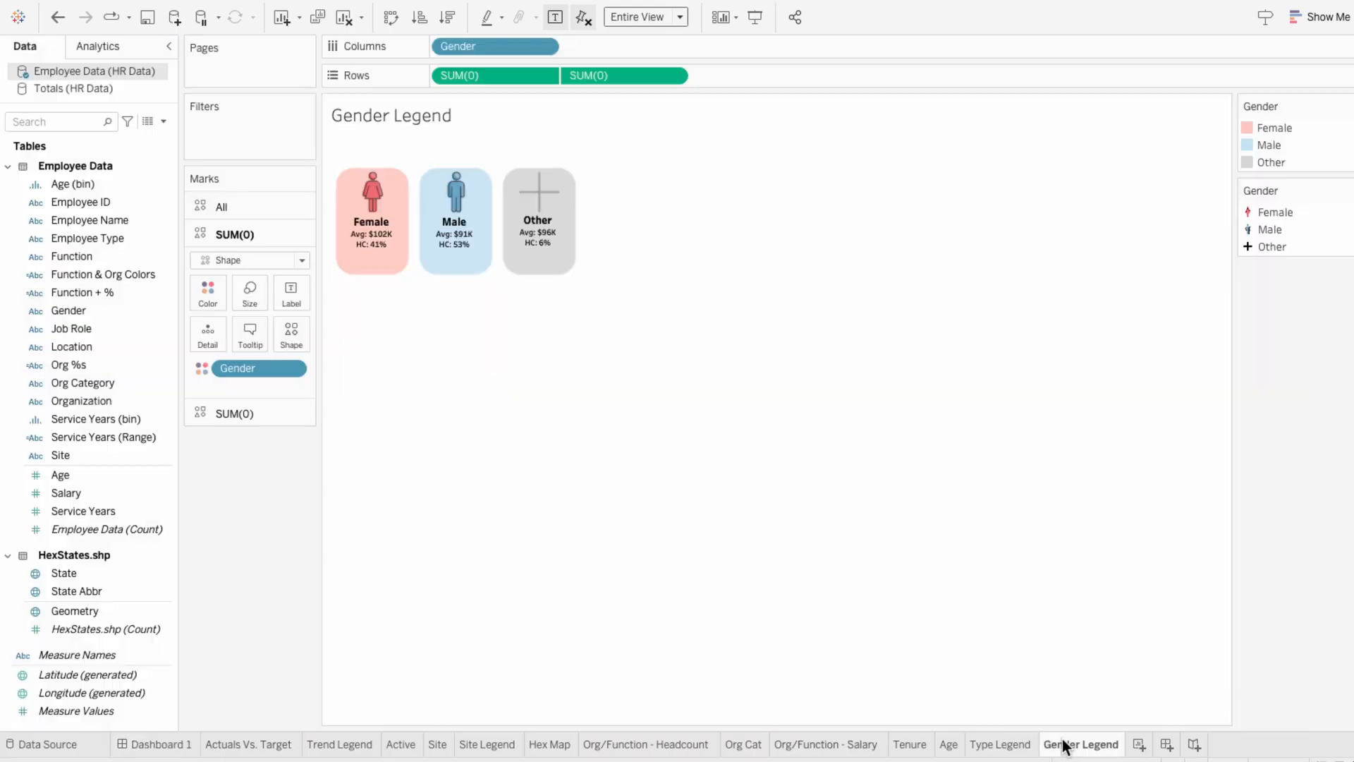
click(239, 292)
drag(316, 336, 330, 337)
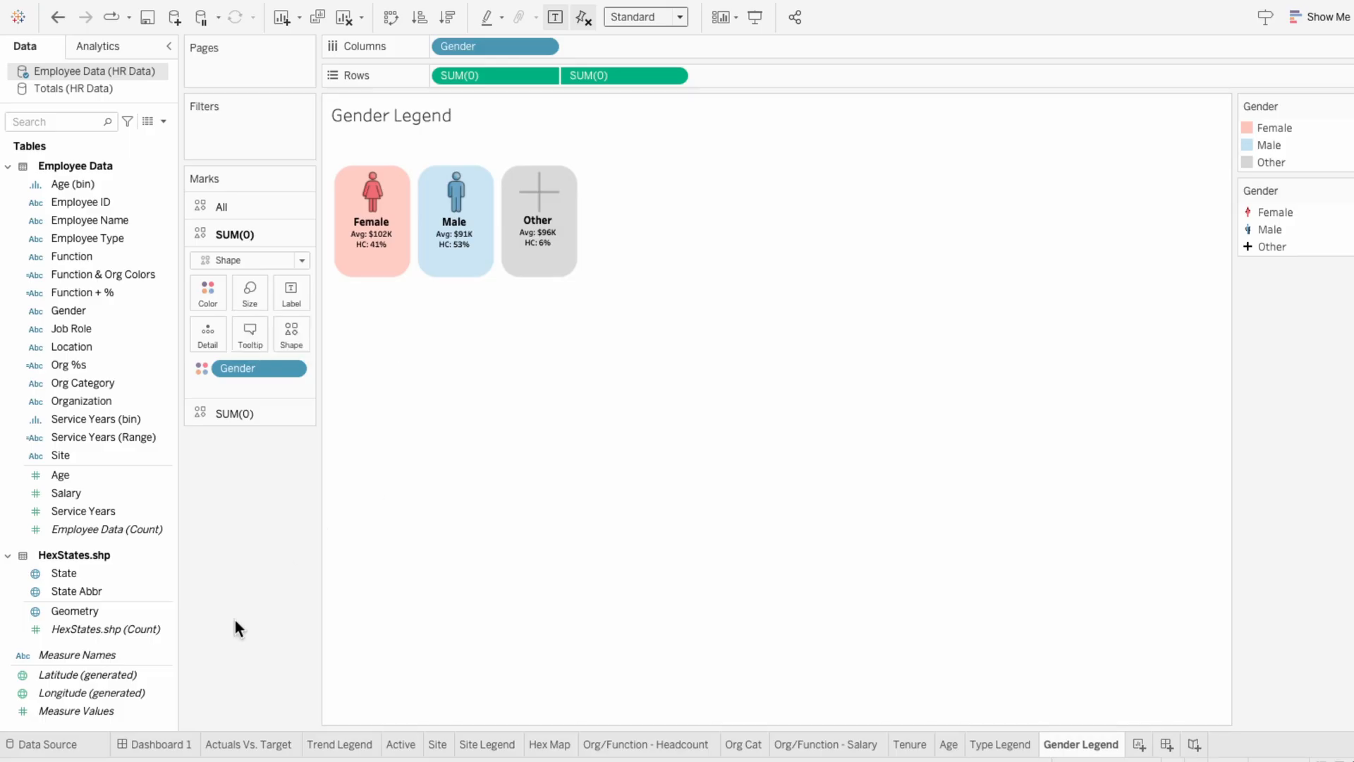
click(164, 744)
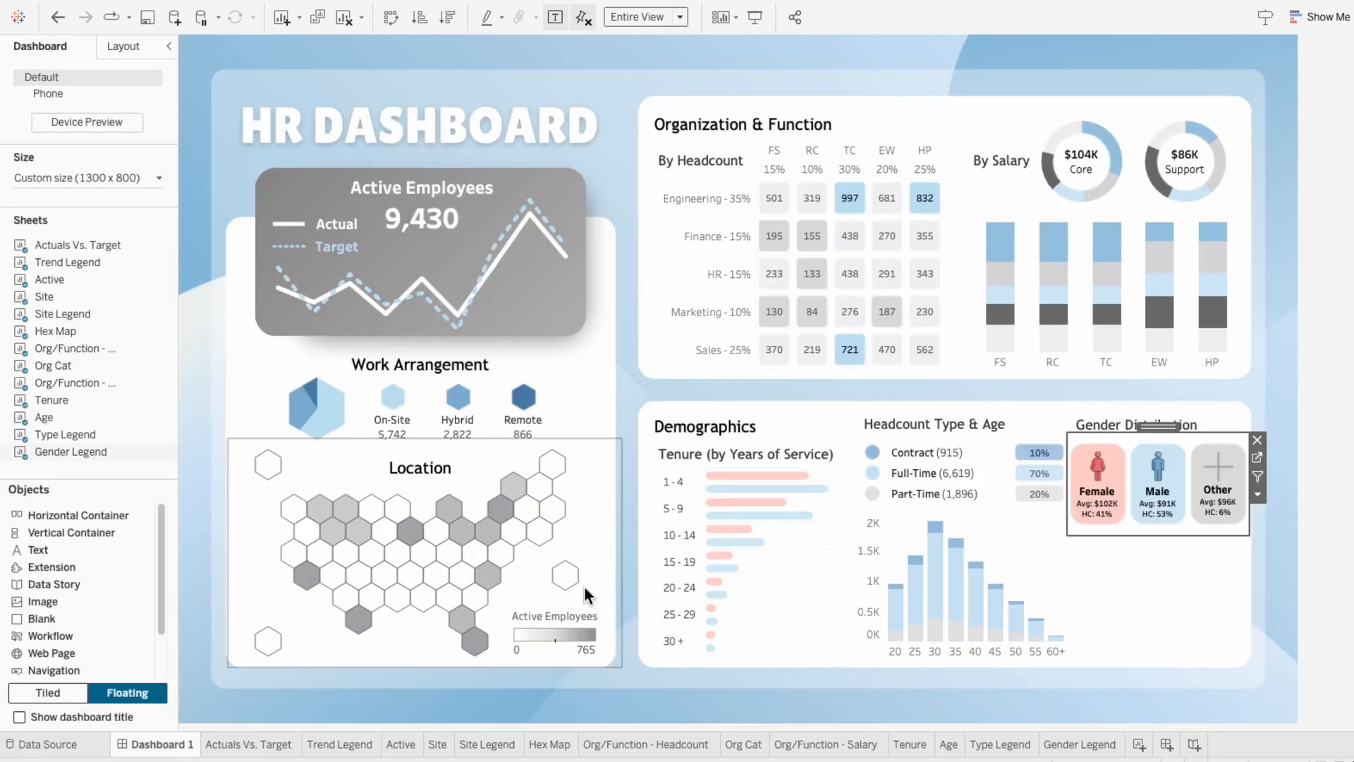
click(1303, 503)
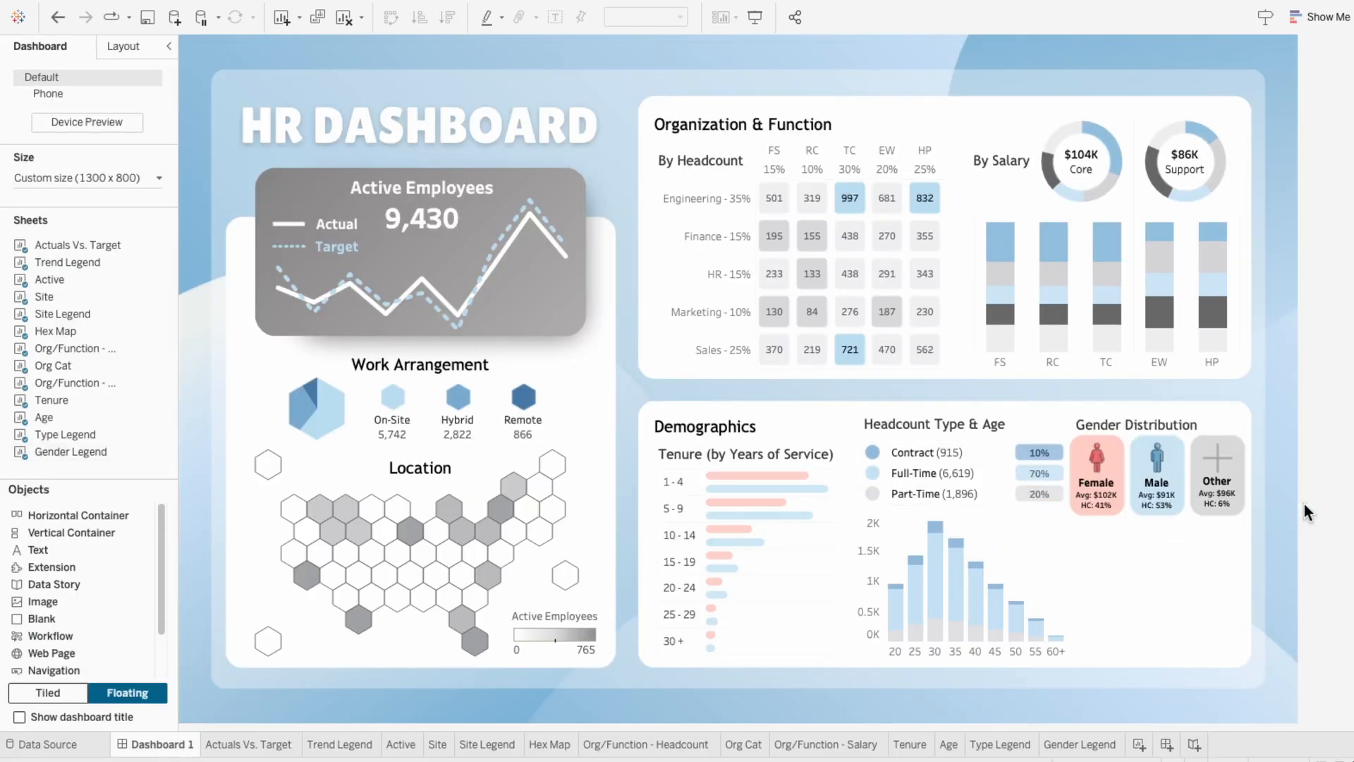
Step: Create a new worksheet and name it Gender
click(1139, 744)
double_click(1137, 743)
text(Ged)
key(BackSpace)
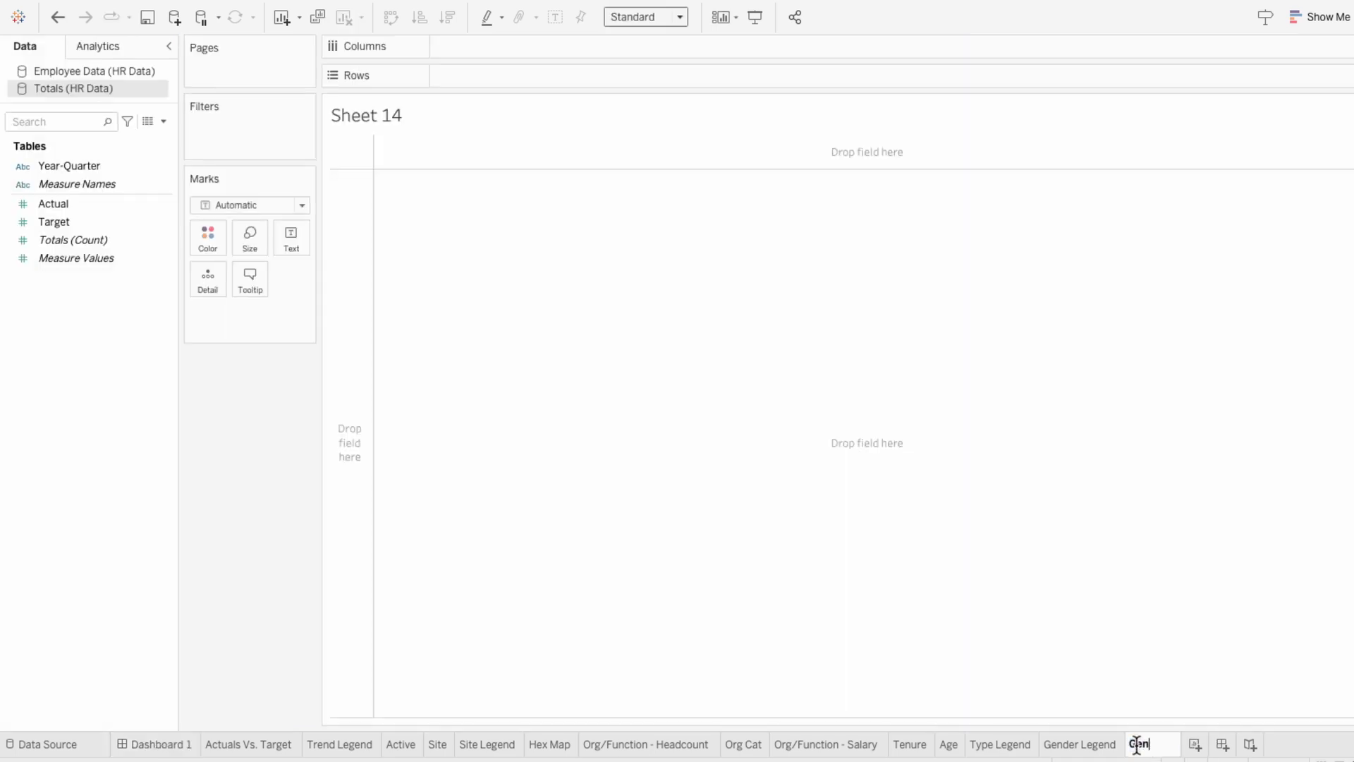
text(nder)
key(Return)
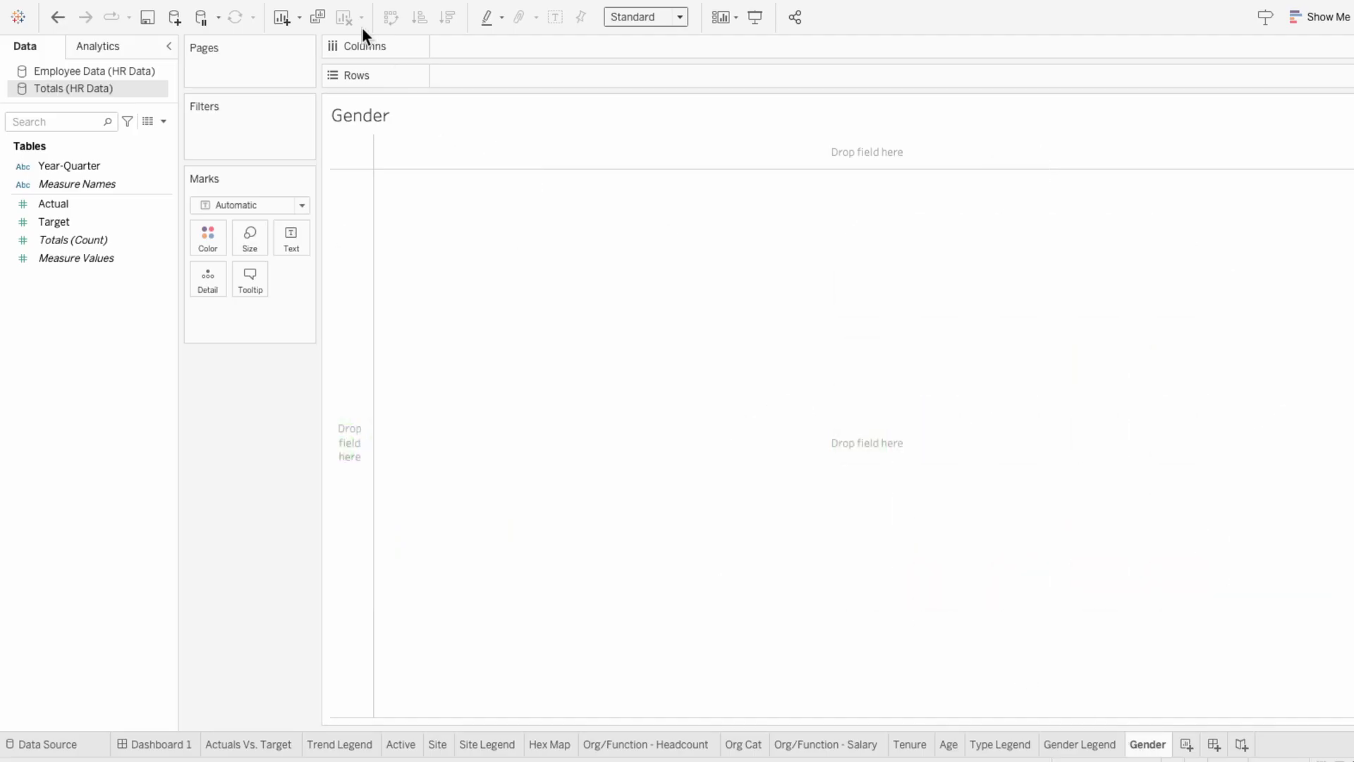
Step: Connect to the Excel file HR Data.xlsx as a new data source using its Waffle Chart table, and review the table's rows
mouse_move(301, 6)
click(161, 9)
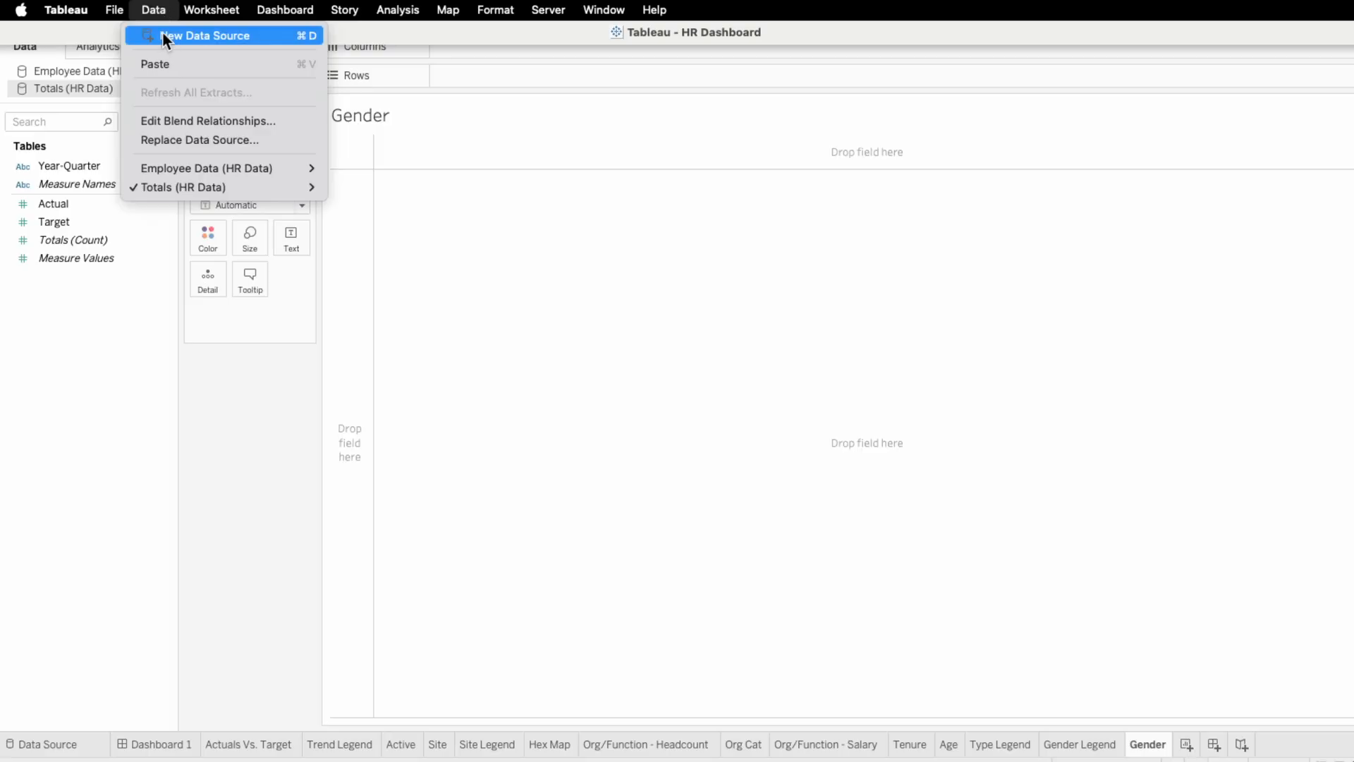
click(164, 35)
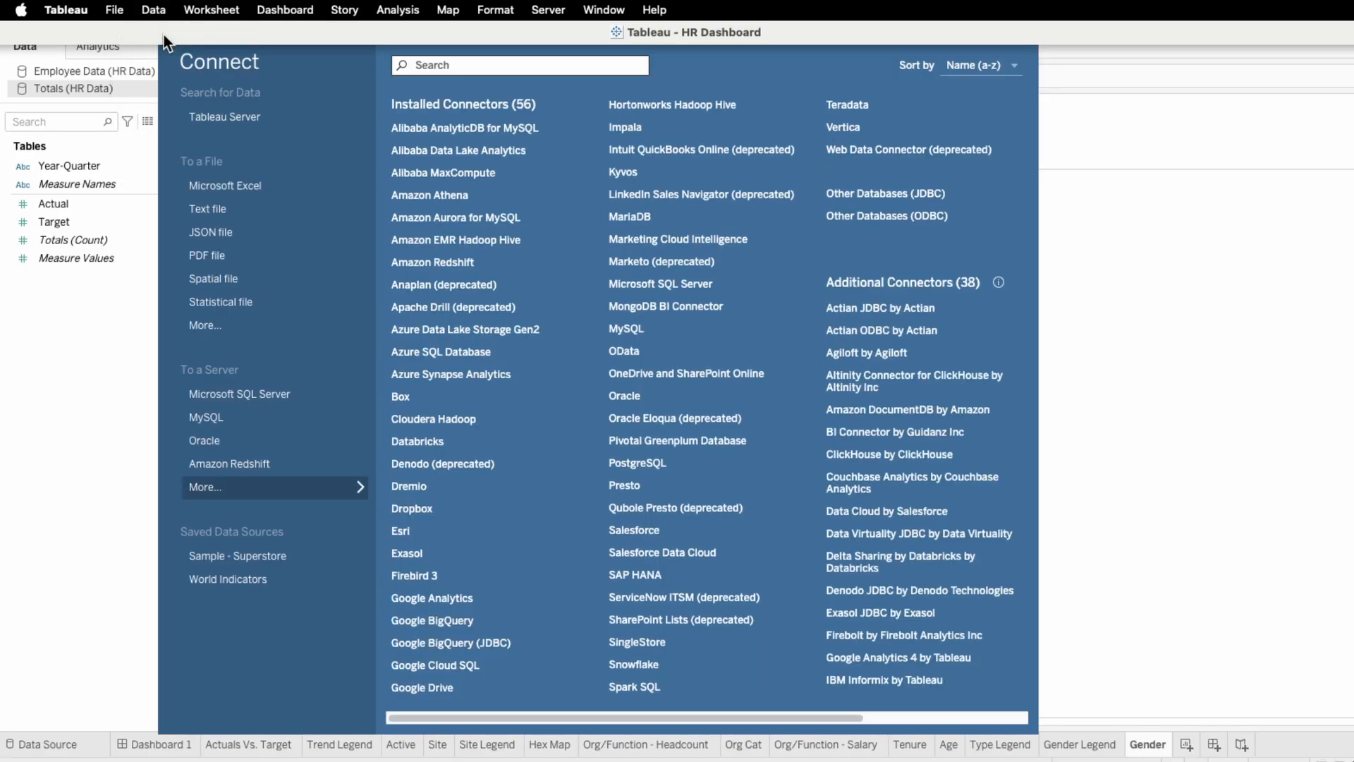
click(233, 184)
click(646, 67)
click(643, 80)
click(422, 129)
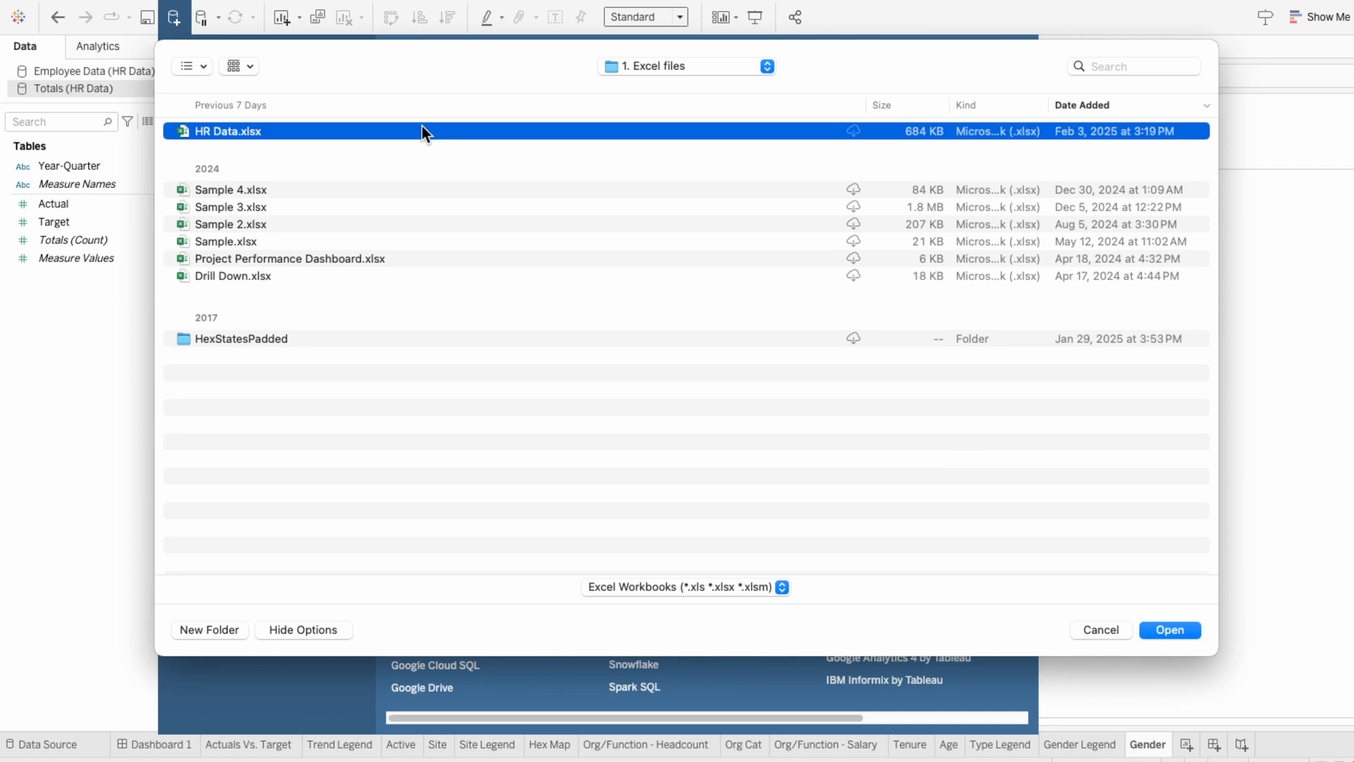
click(1170, 630)
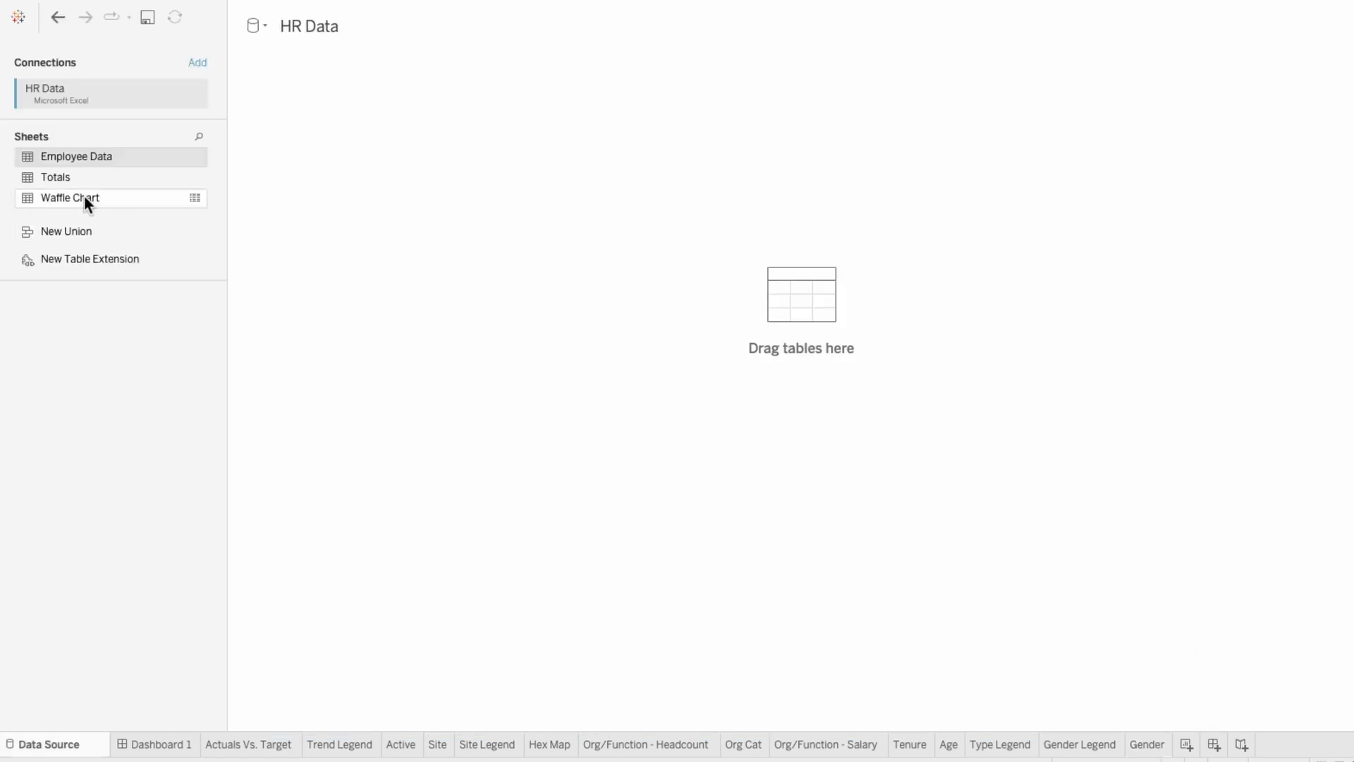
drag(85, 199, 455, 214)
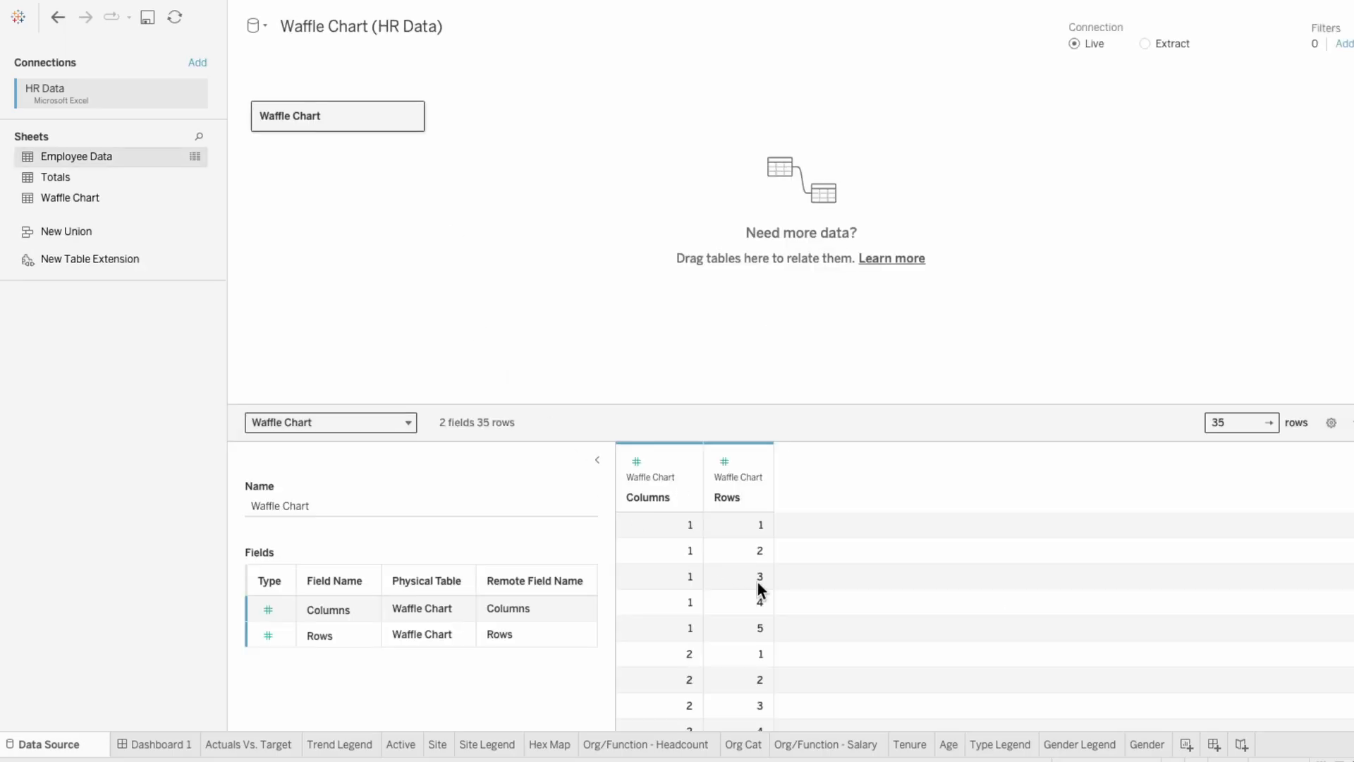
scroll(758, 582, down, 9)
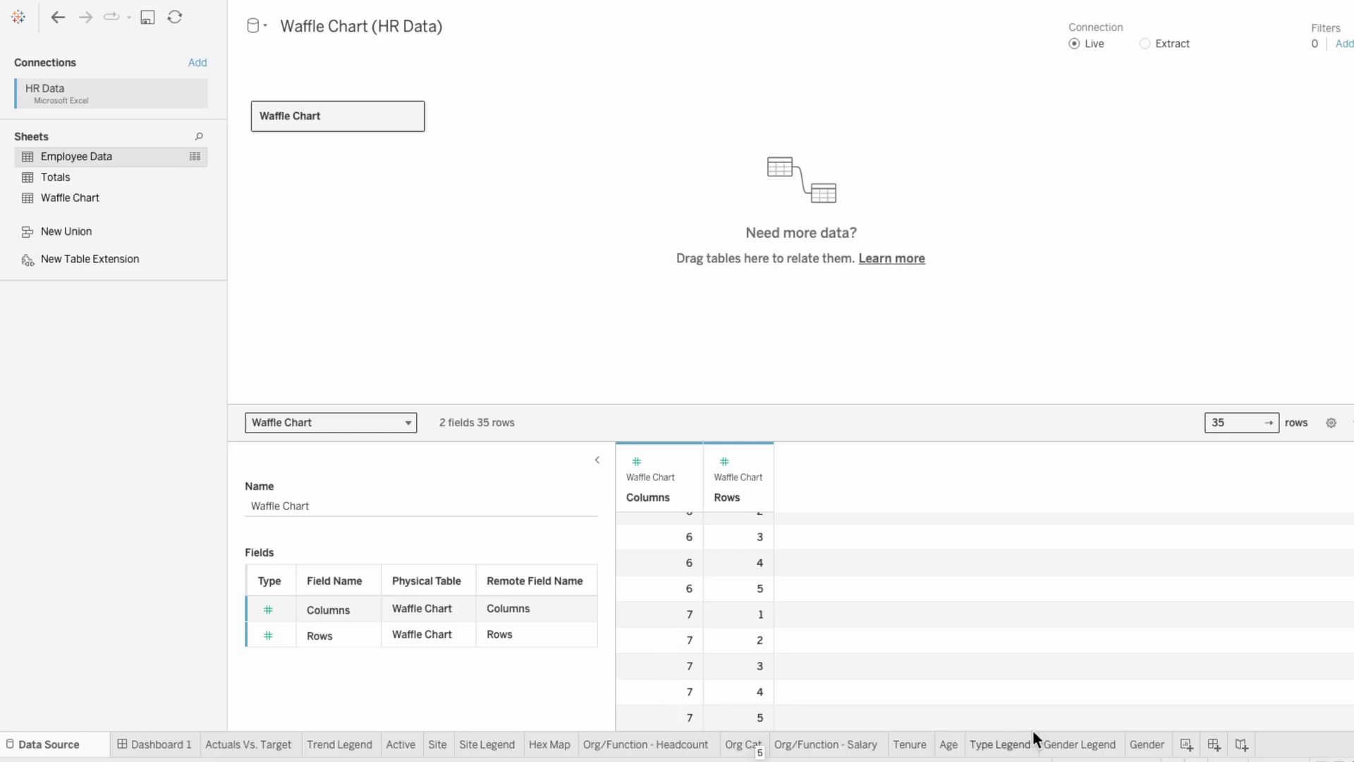
Step: On the Gender sheet, place the Waffle Chart source's Columns field on Columns as a discrete dimension
click(1146, 744)
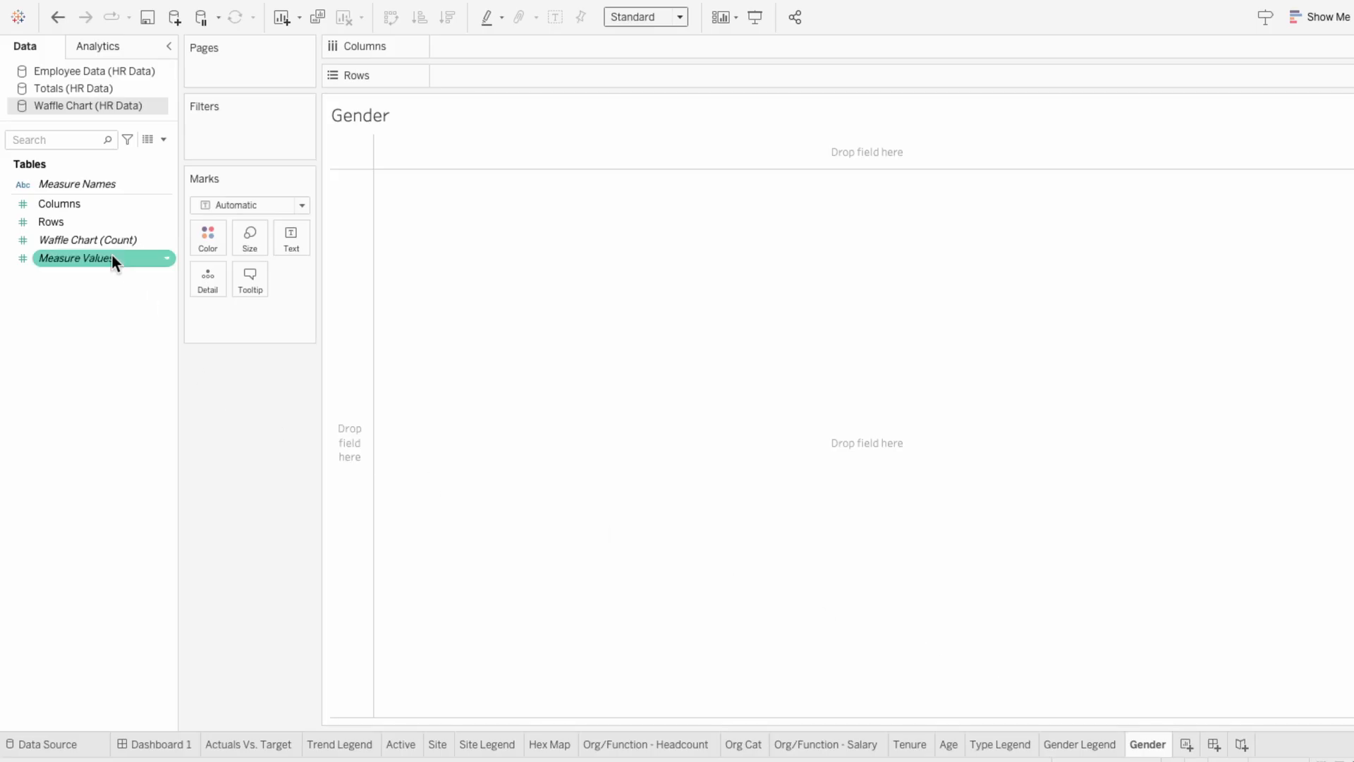
drag(74, 203, 484, 48)
right_click(485, 48)
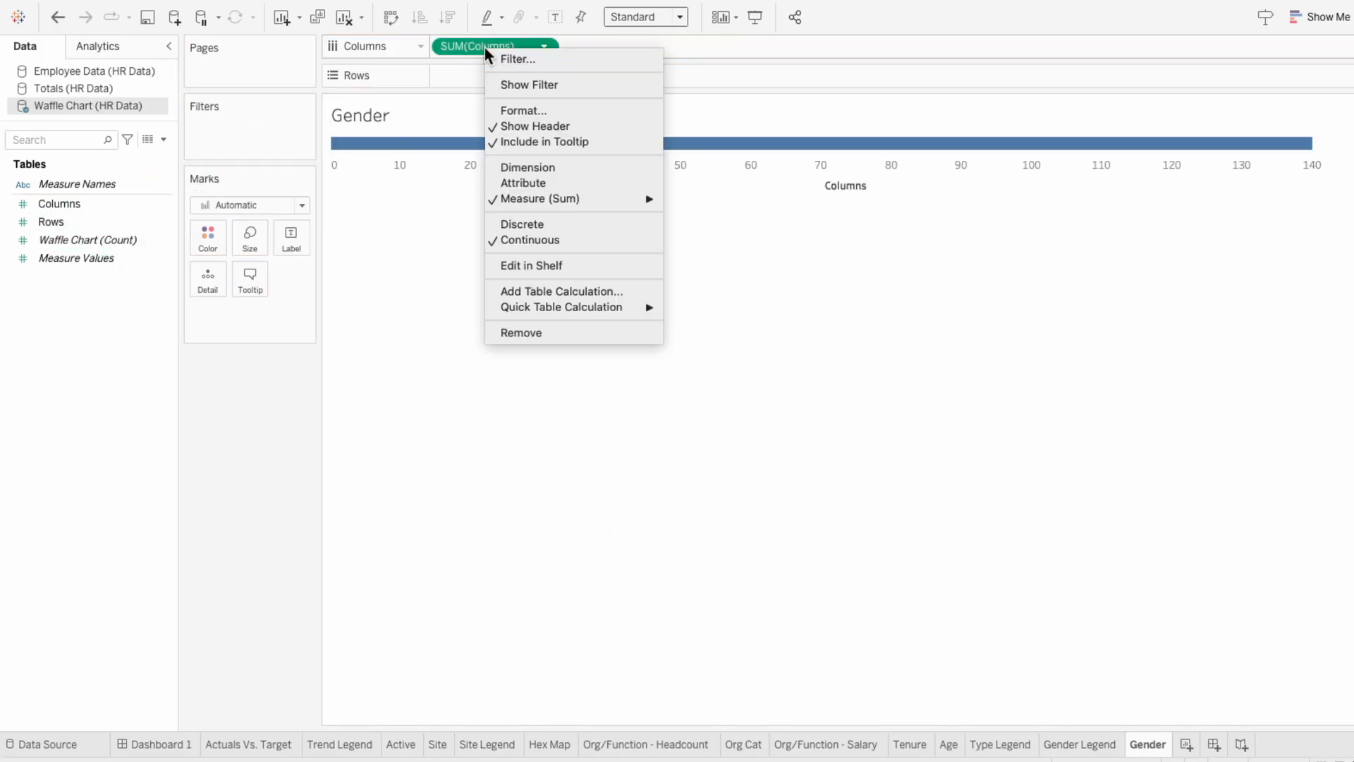
click(505, 167)
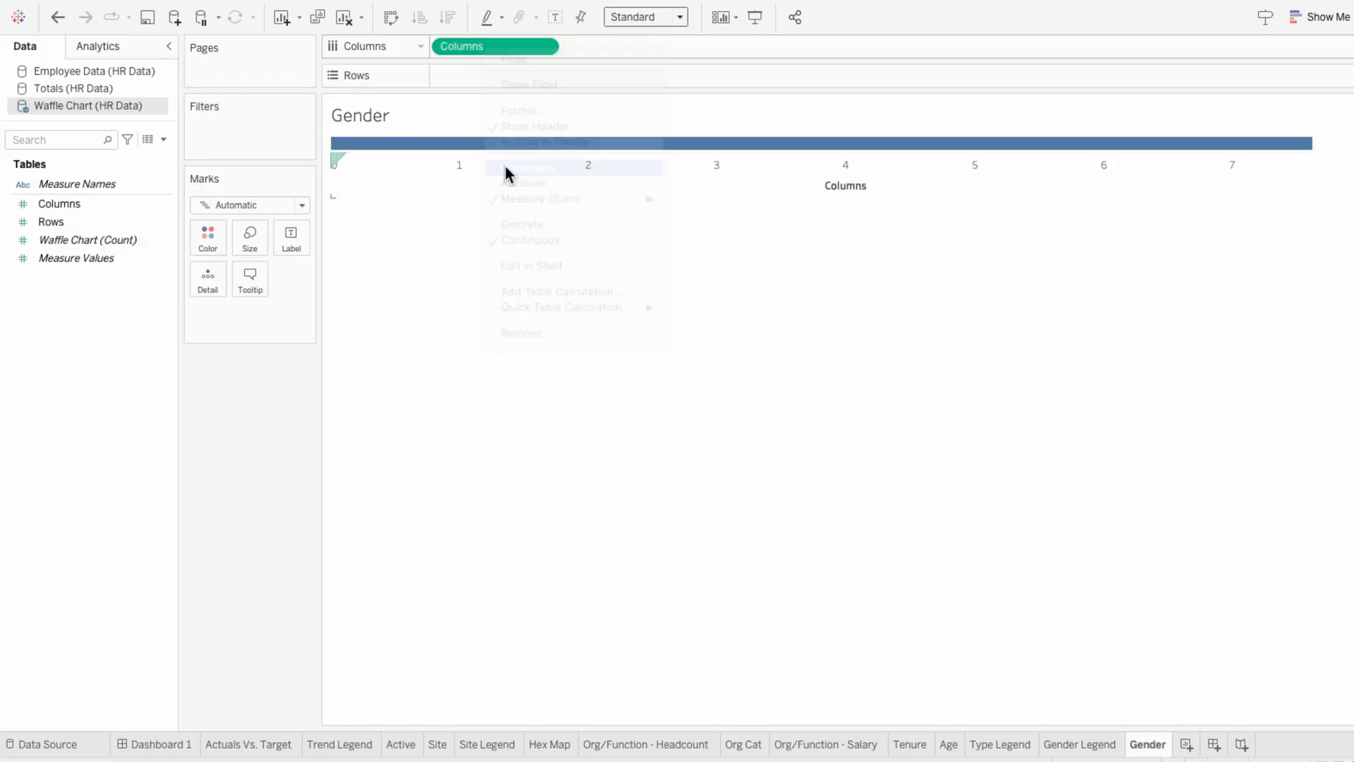
right_click(480, 44)
click(500, 220)
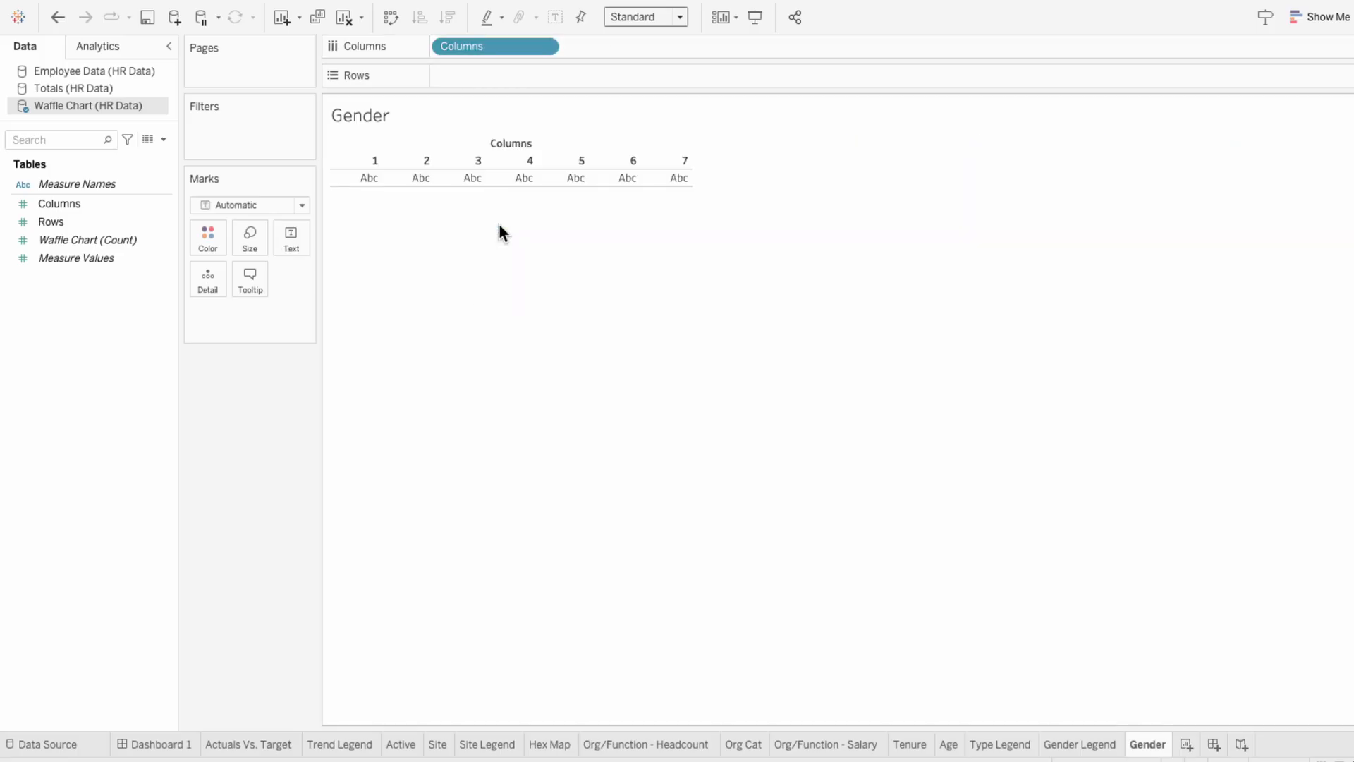
Step: Place the Rows field on Rows as a discrete dimension
drag(111, 221, 479, 69)
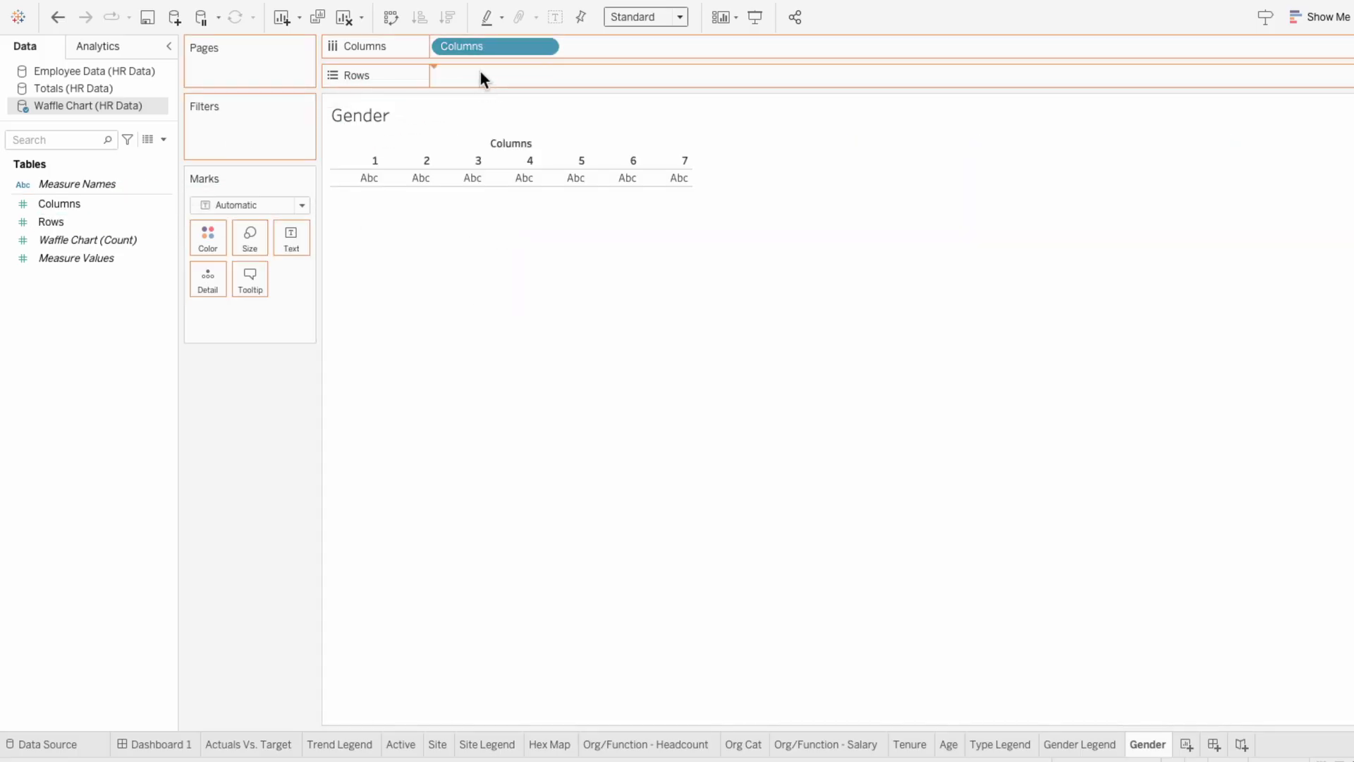
right_click(479, 73)
click(498, 192)
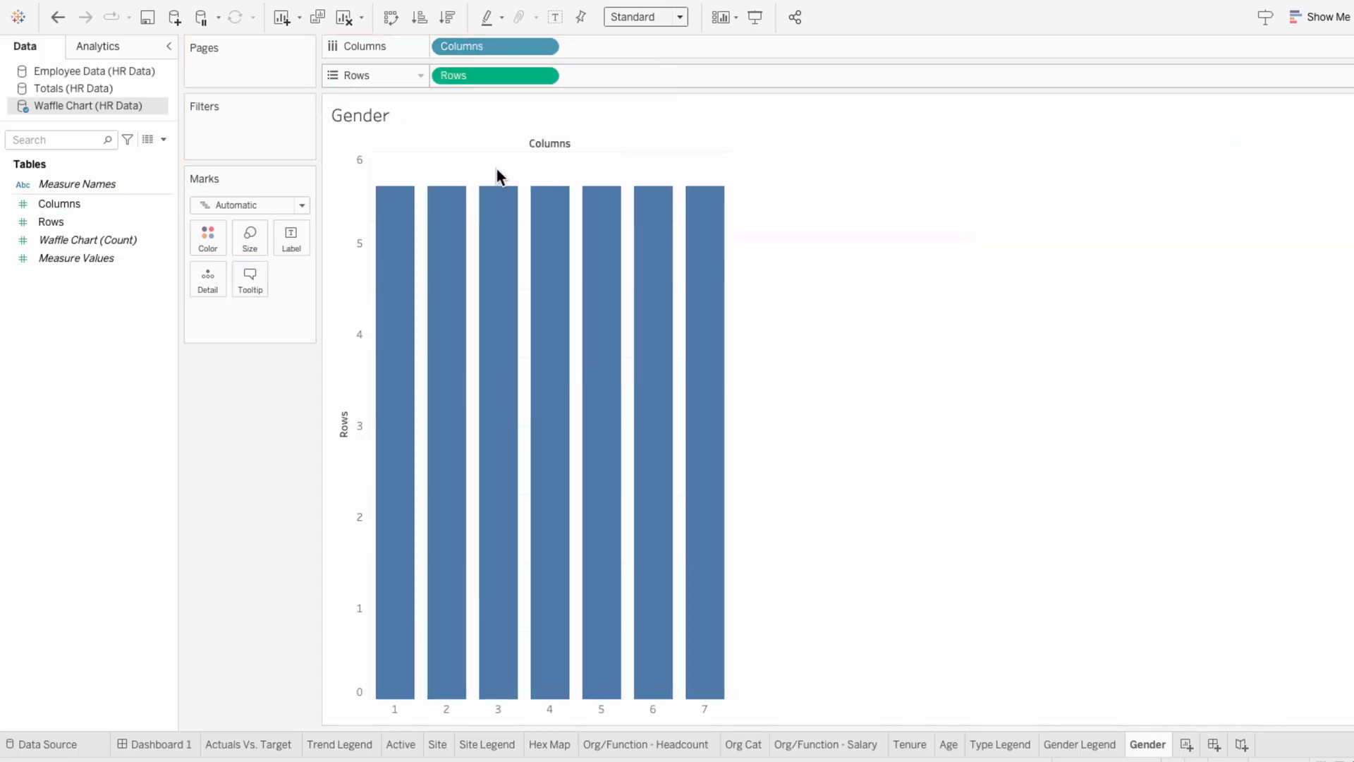
right_click(485, 82)
click(510, 259)
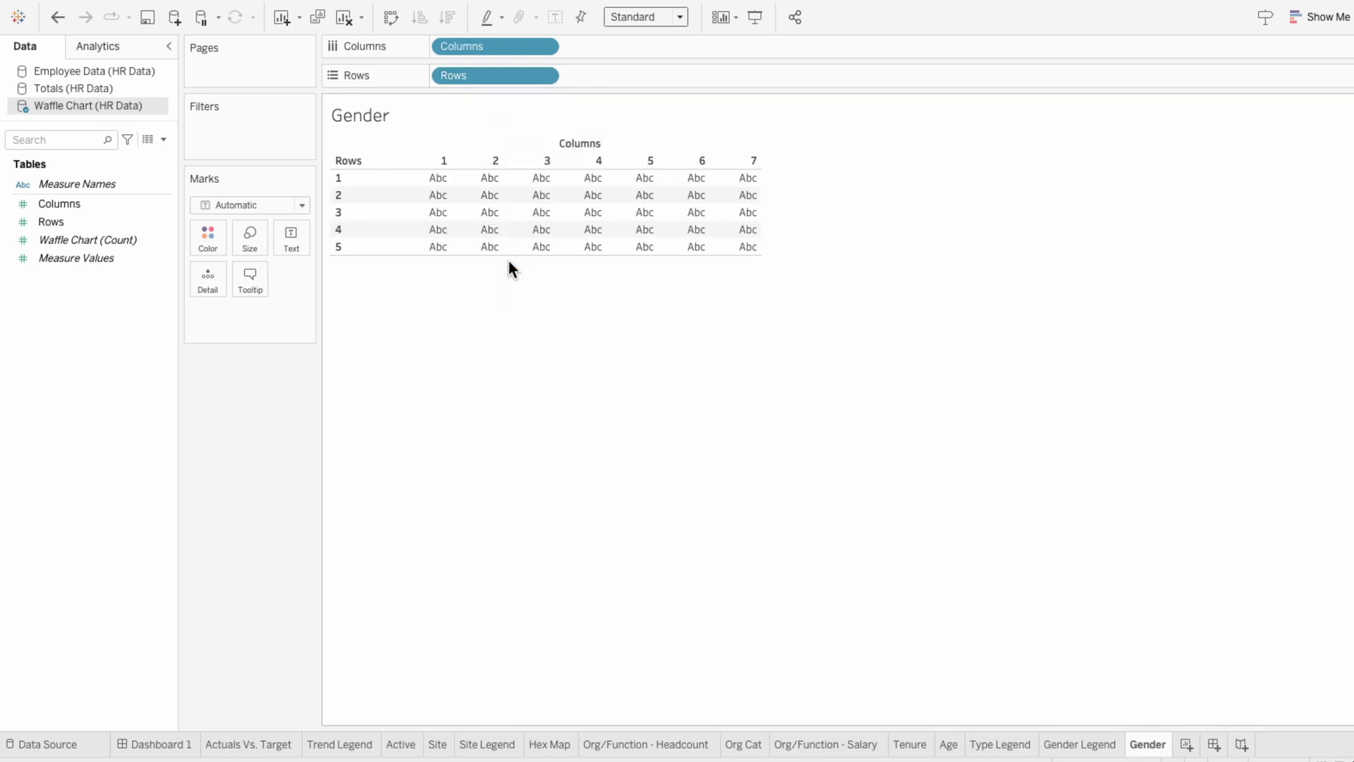
Step: In Employee Data, start a calculated field named Female with the formula COUNTD(IF [Gender] = "Female" THEN [Employee ID] END)
click(100, 71)
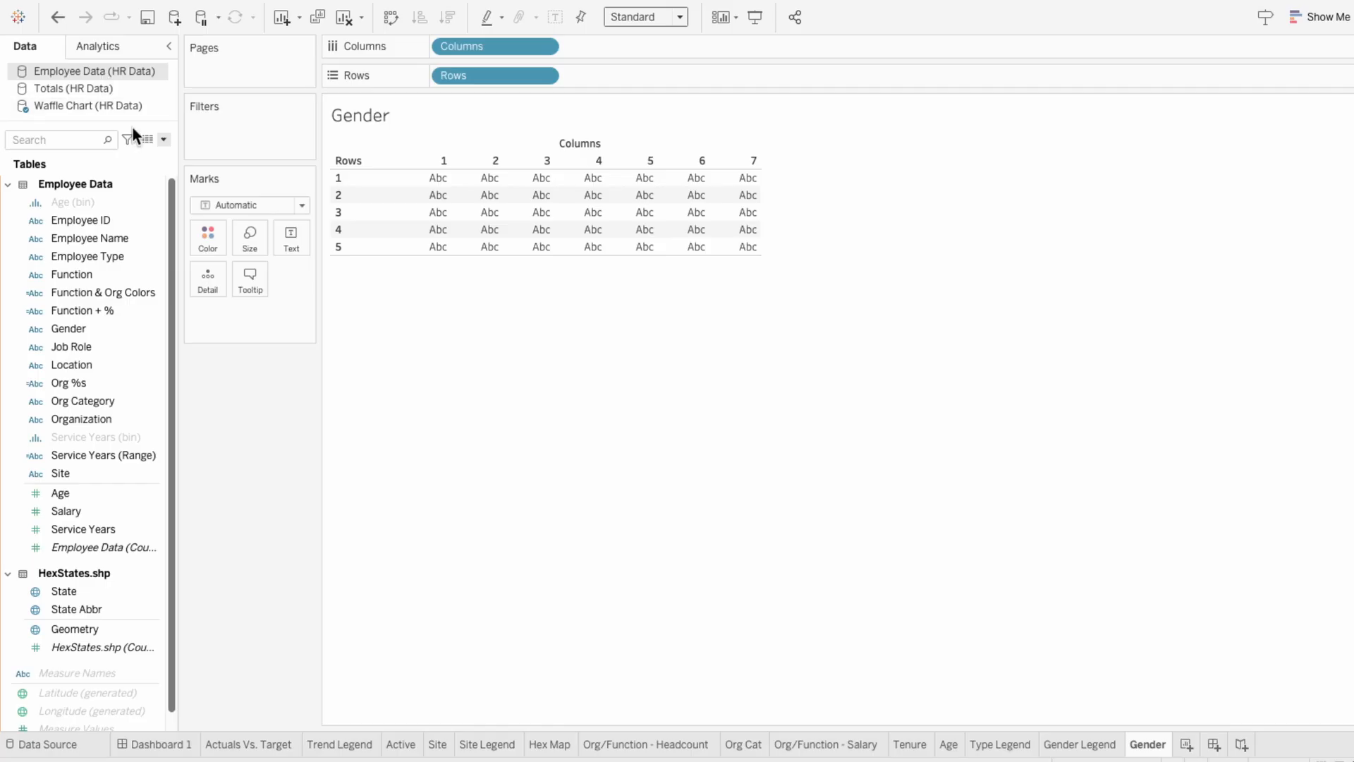
click(165, 139)
click(154, 152)
text(Female)
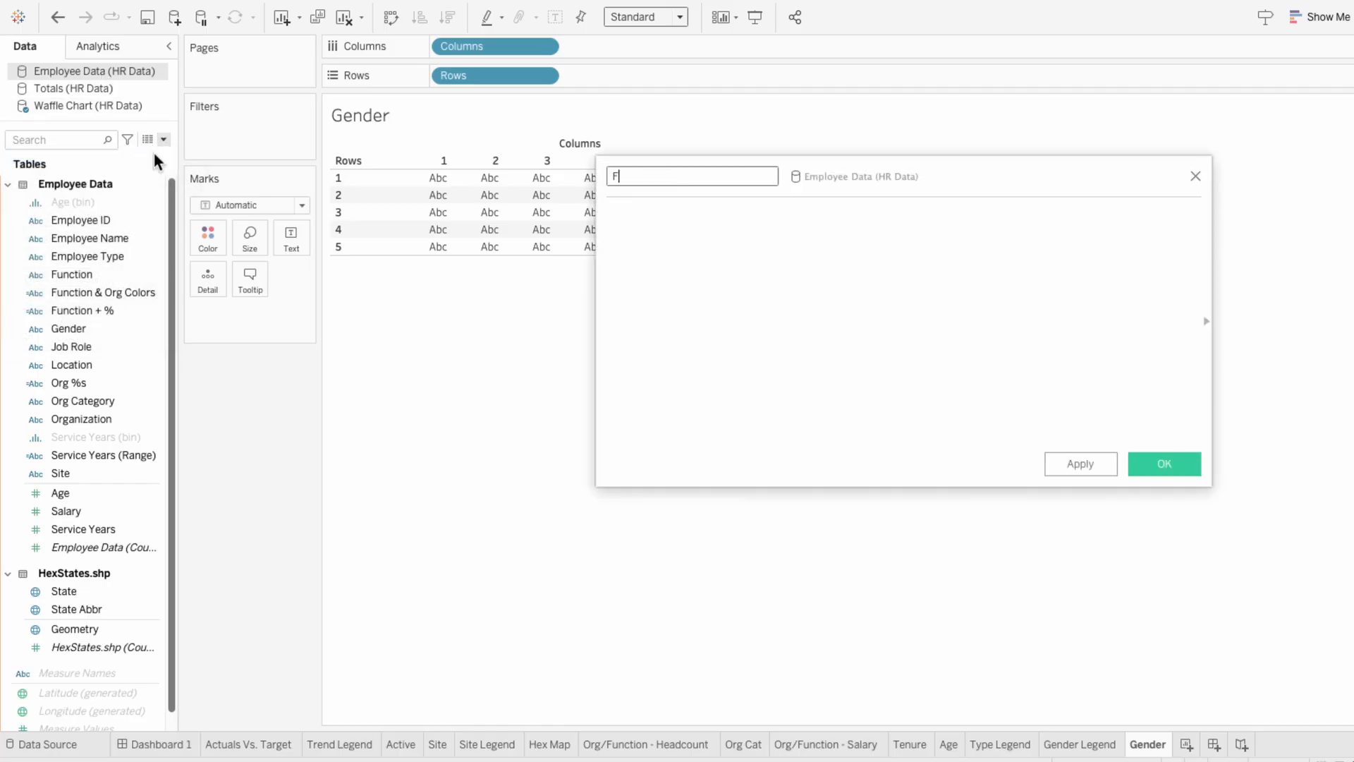
key(Tab)
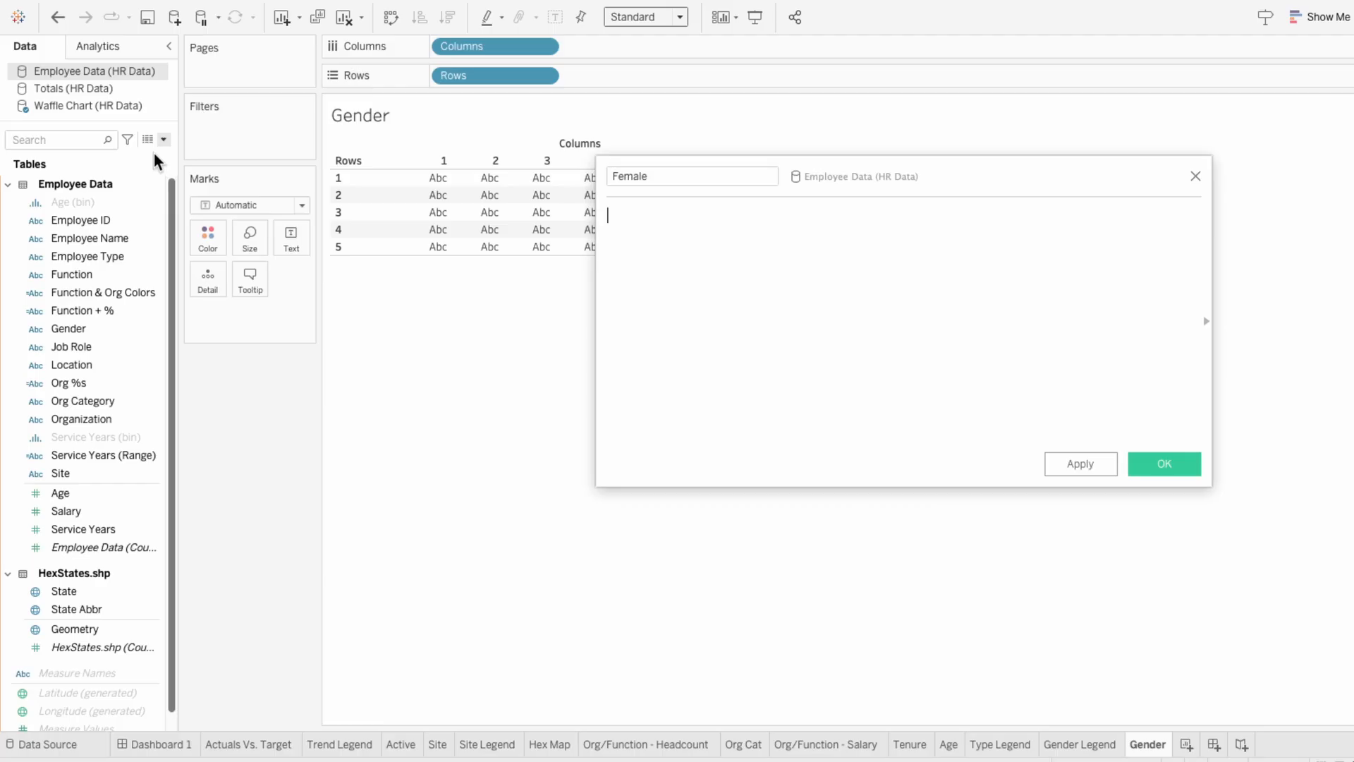
text(IF [Gender] =)
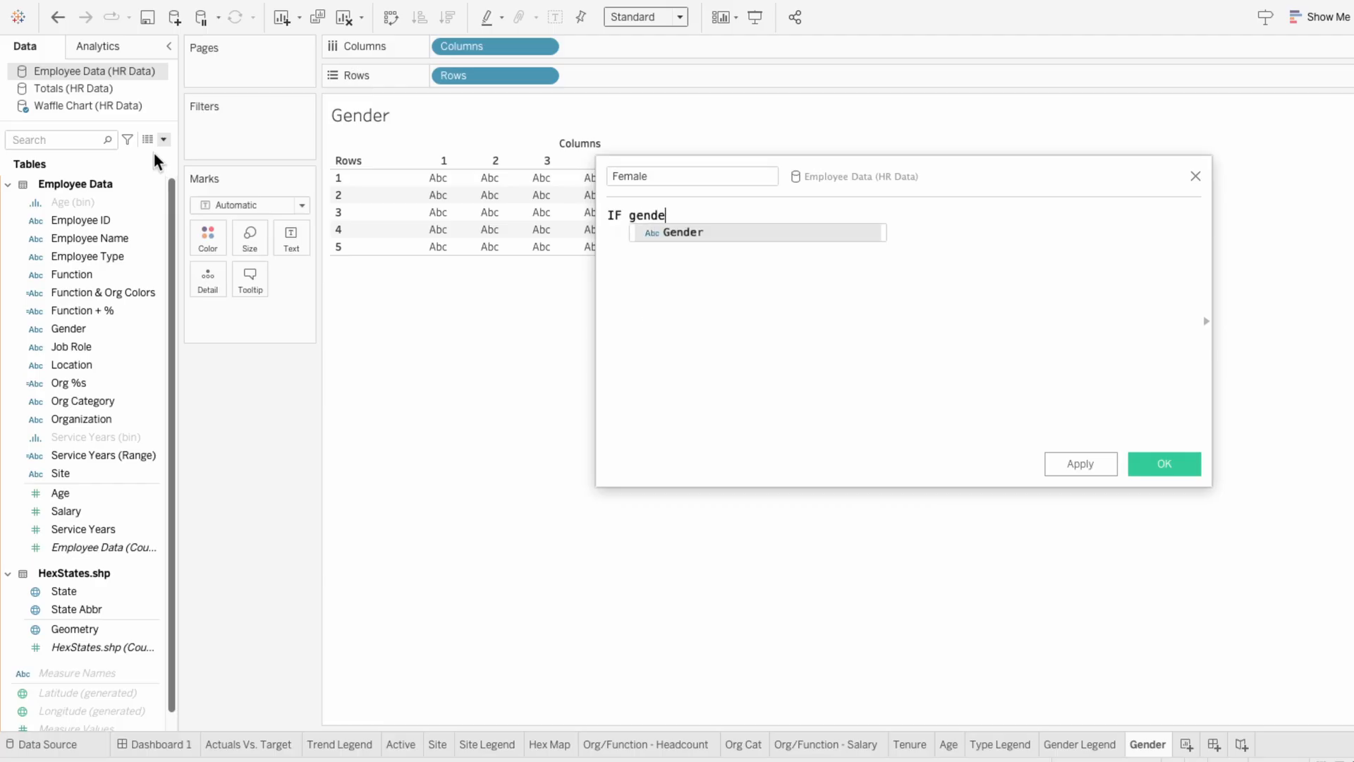
text( "Female")
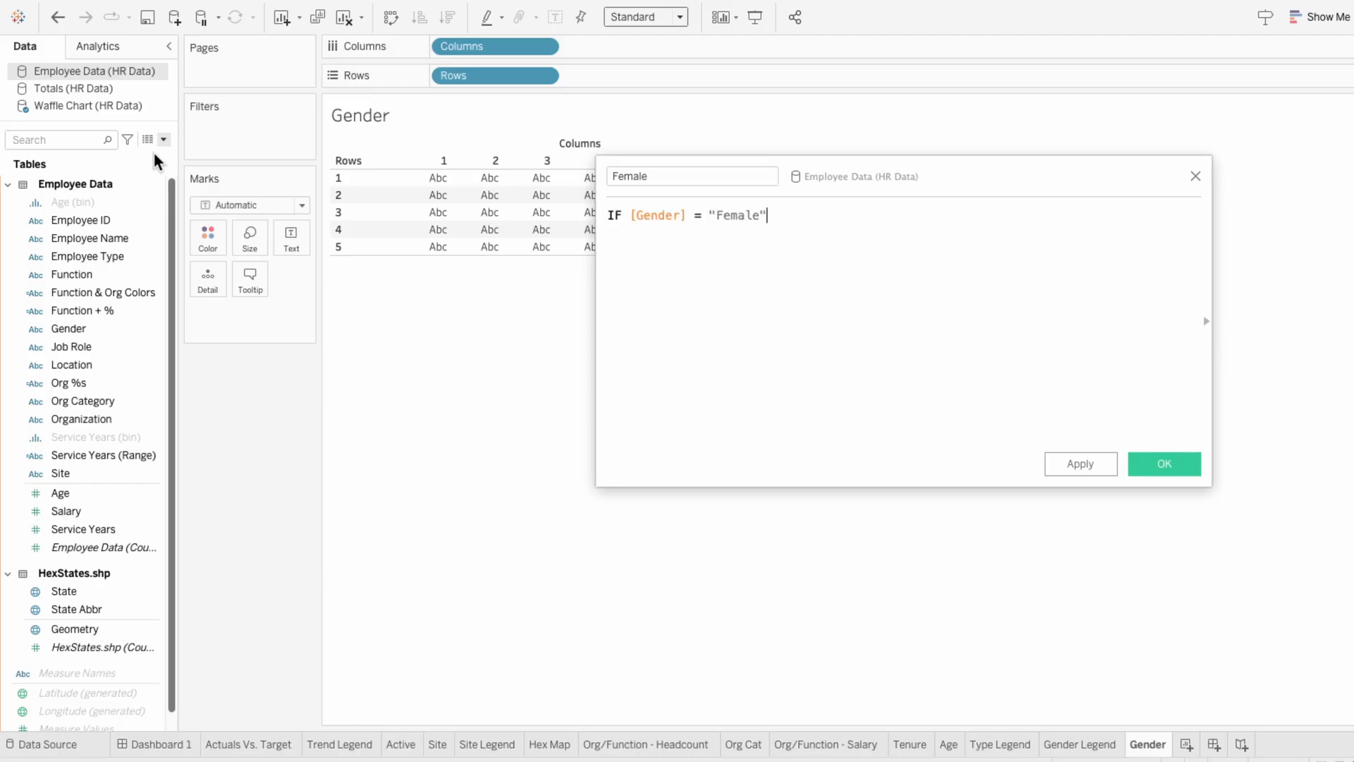
text( THEN empl)
key(Down)
key(Return)
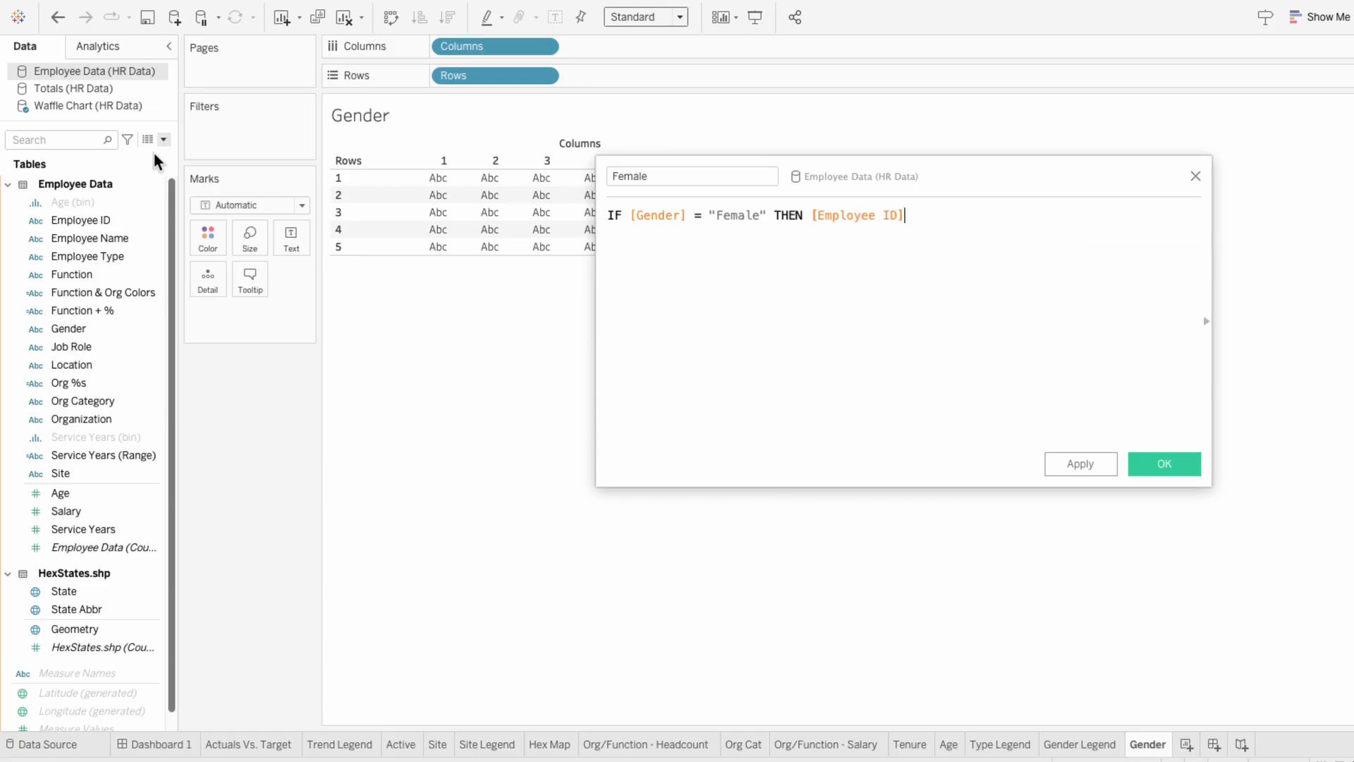
text(END))
text(COUNTD()
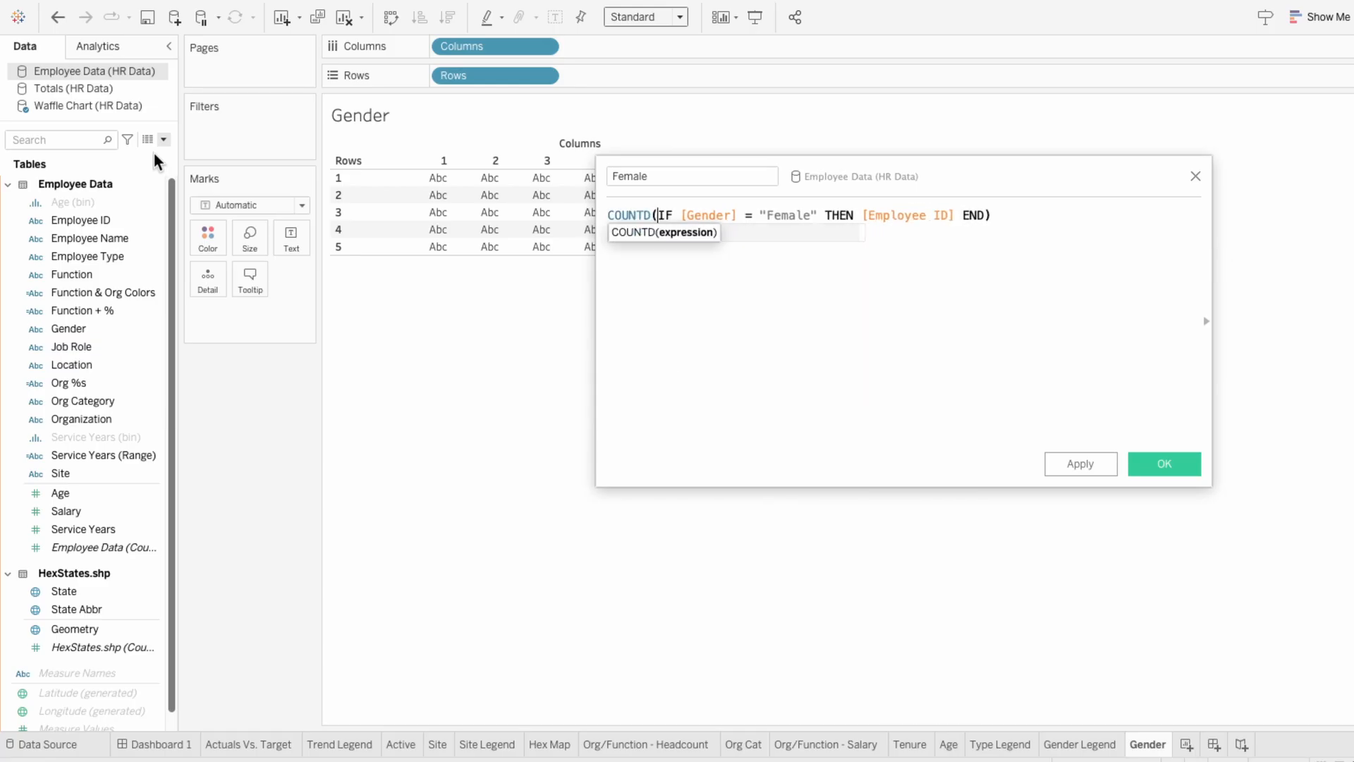
Step: Divide the Female formula by COUNTD([Employee ID]) and save the calculated field
key(End)
text(/)
key(Return)
text(COUNTD(empl)
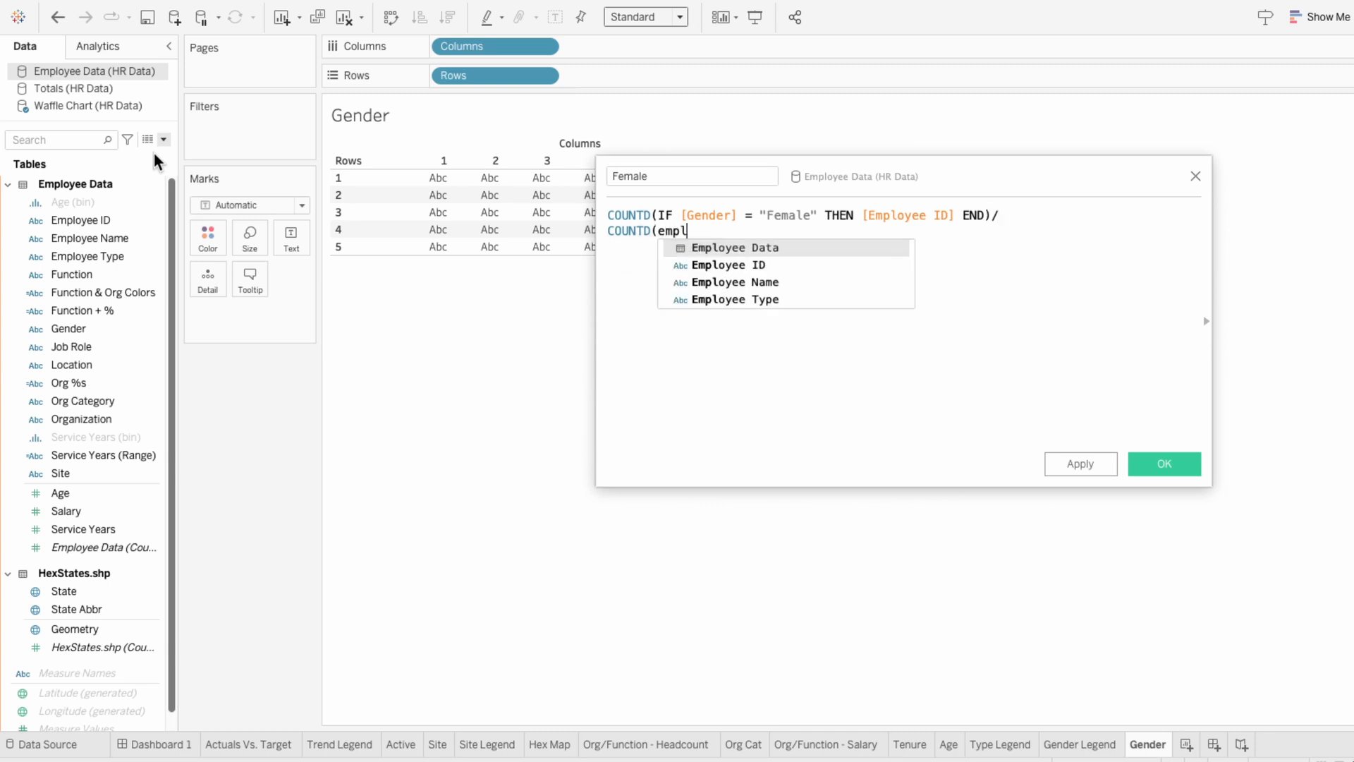
key(Down)
key(Return)
text())
click(1157, 464)
Step: Duplicate the Female field, rename the copy Male, and change its gender condition to "Male"
right_click(91, 687)
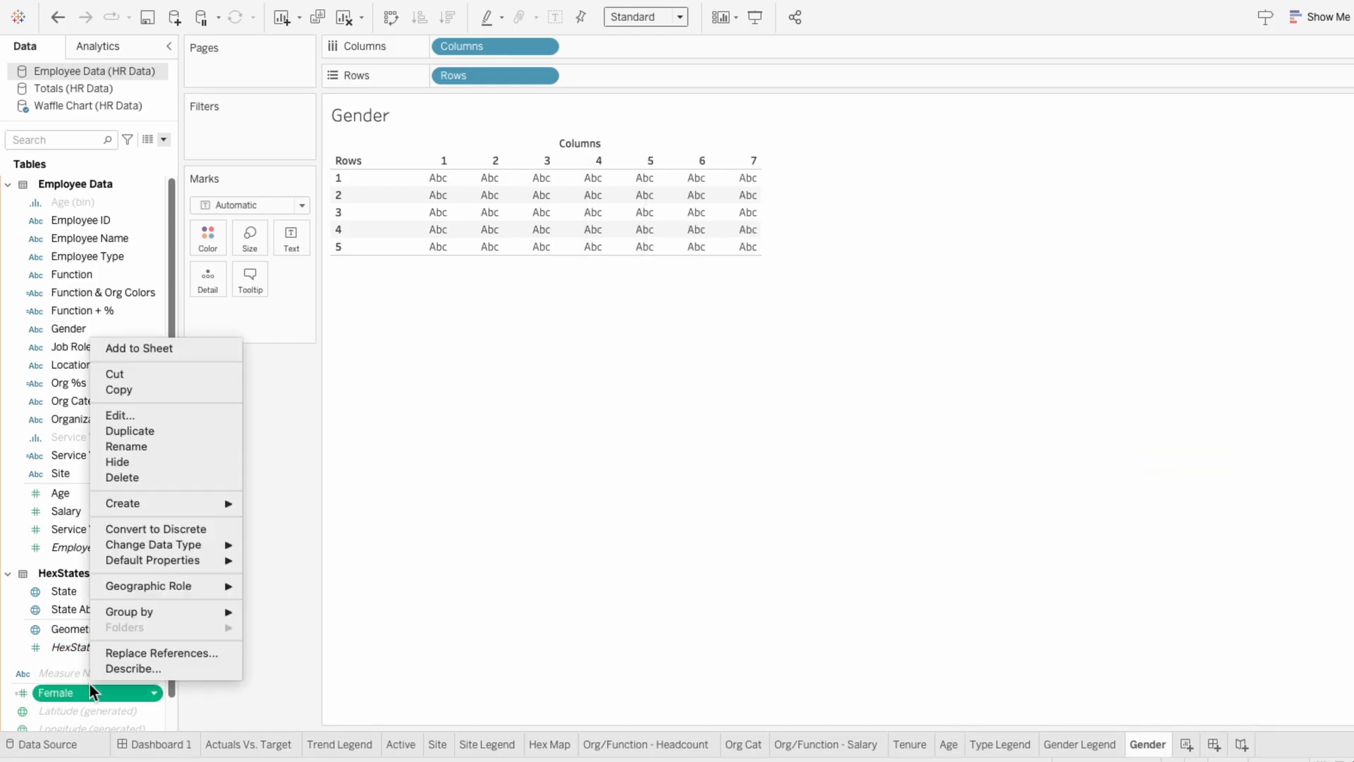
click(124, 431)
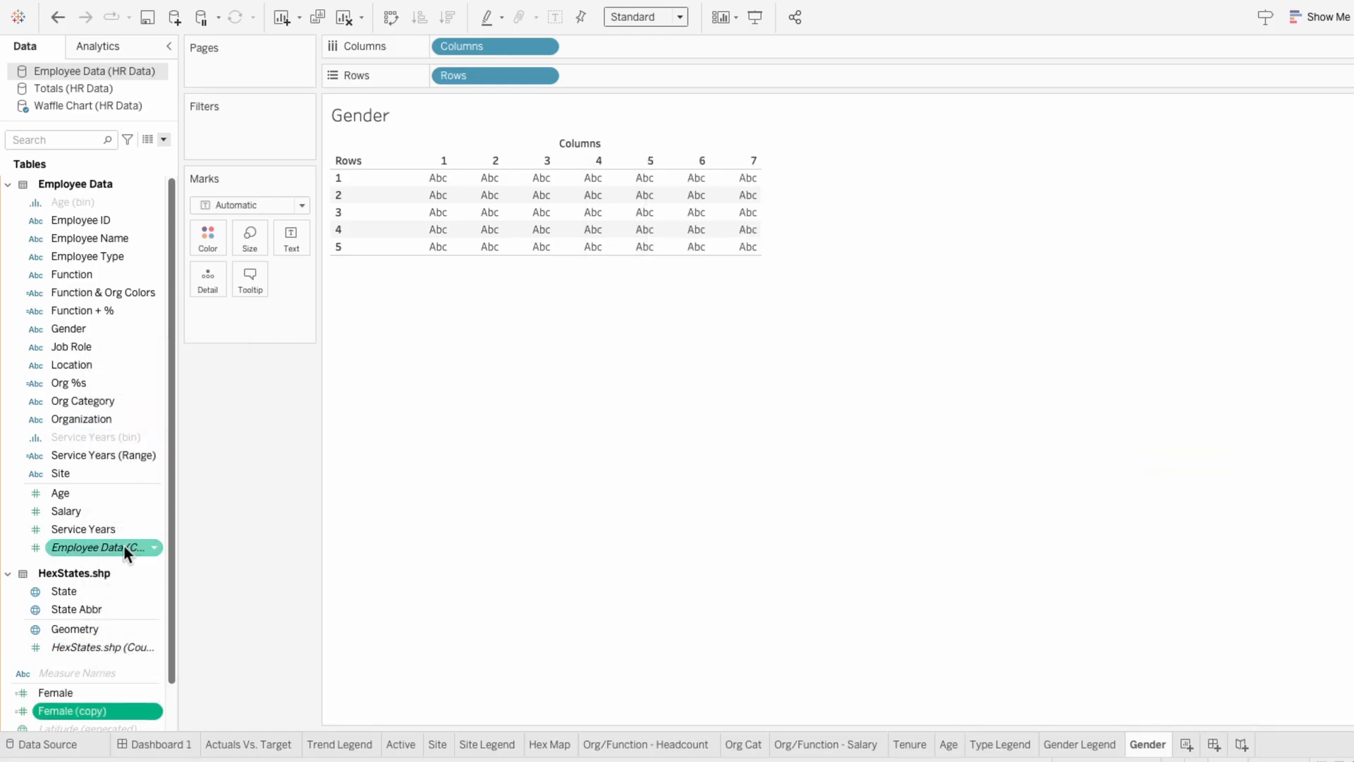
right_click(121, 709)
click(138, 442)
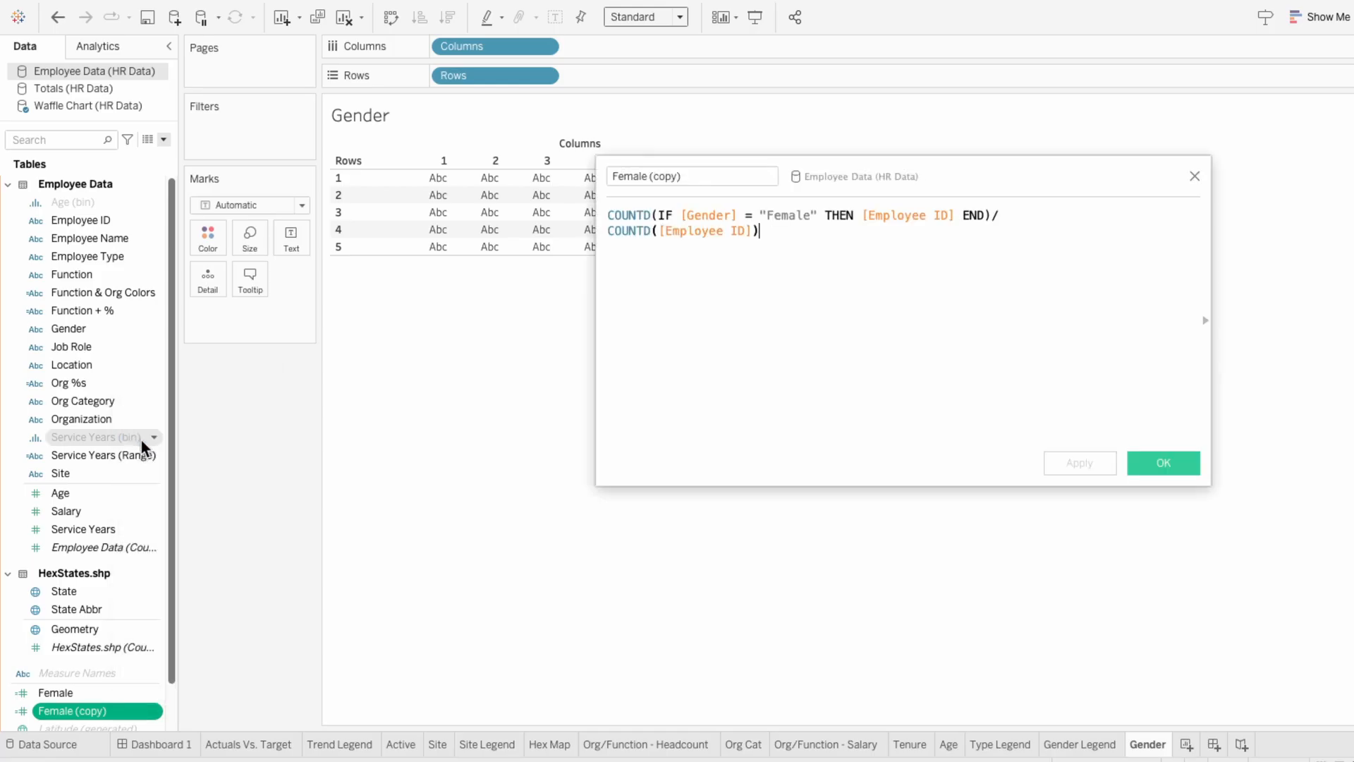
drag(690, 170, 615, 168)
text(Male)
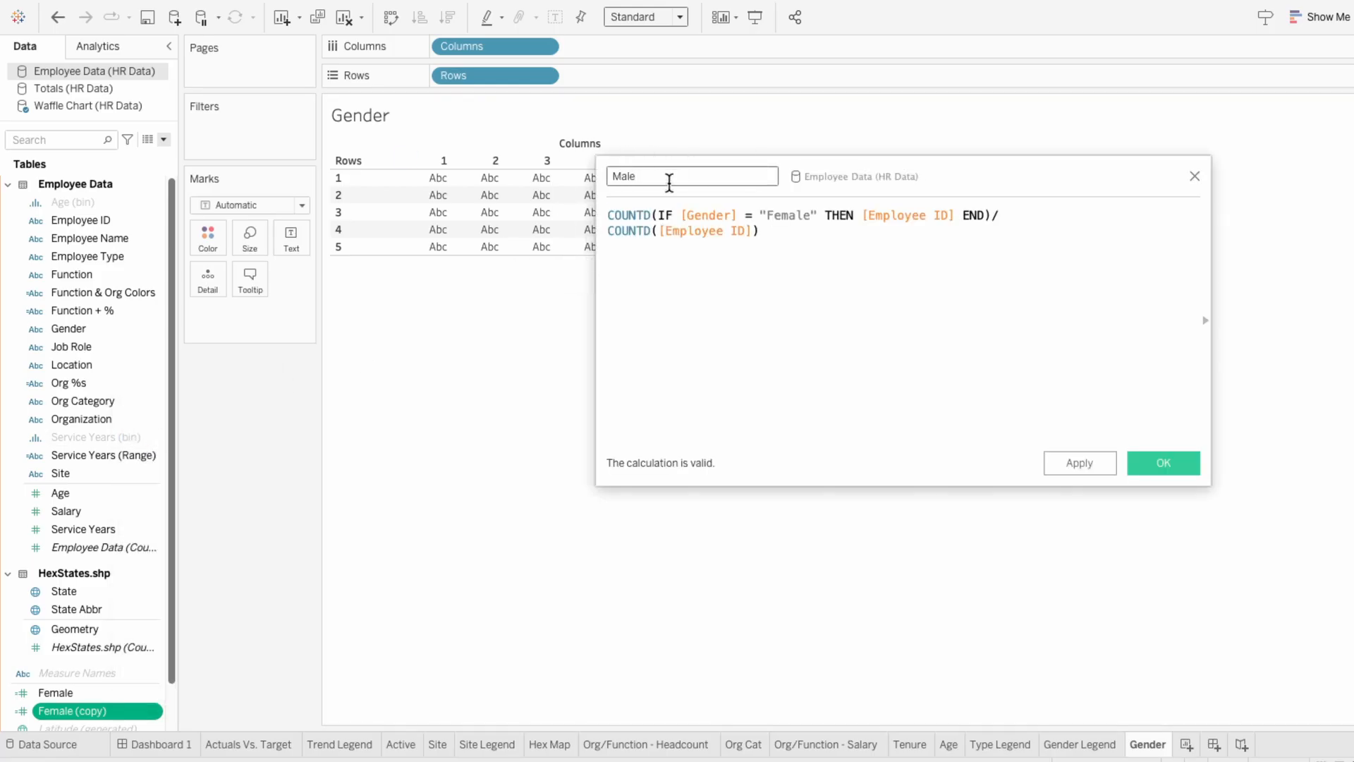
click(787, 215)
double_click(787, 216)
text(Male)
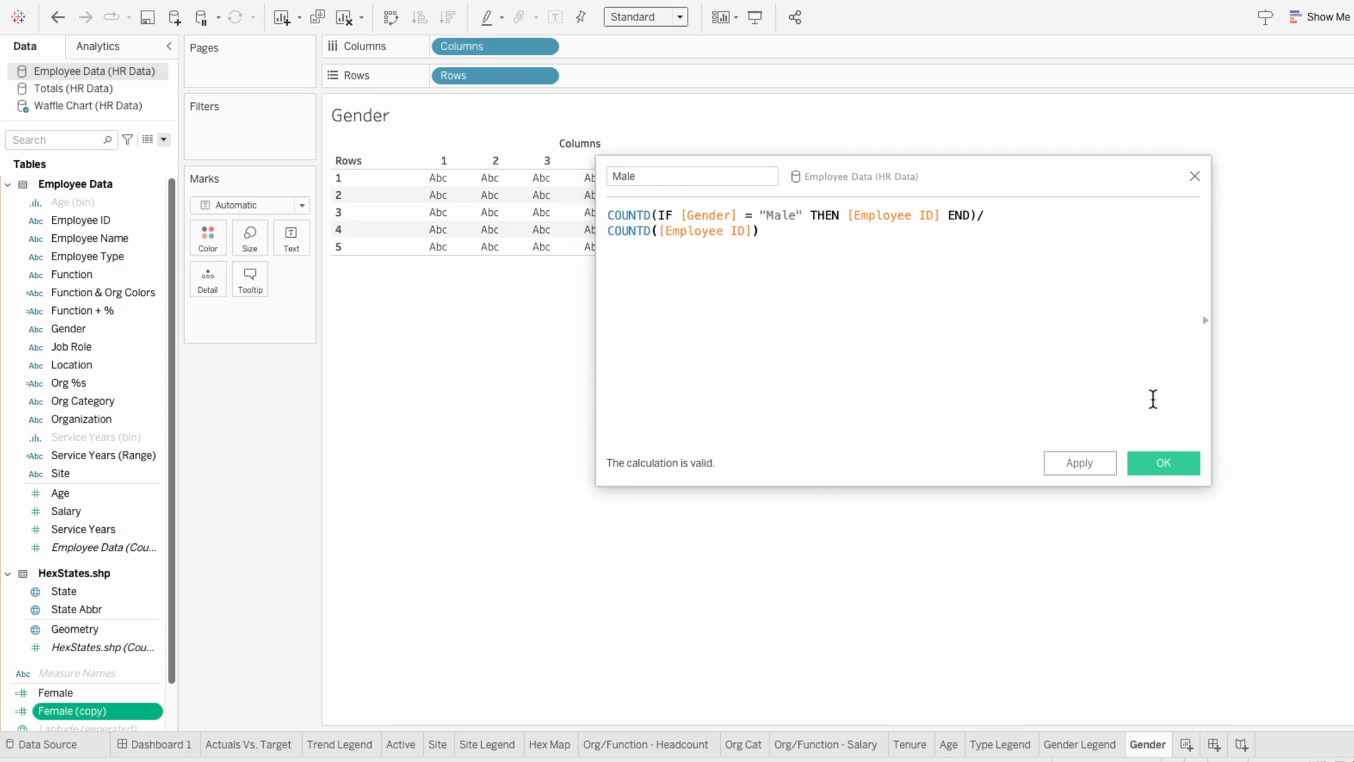
click(1166, 462)
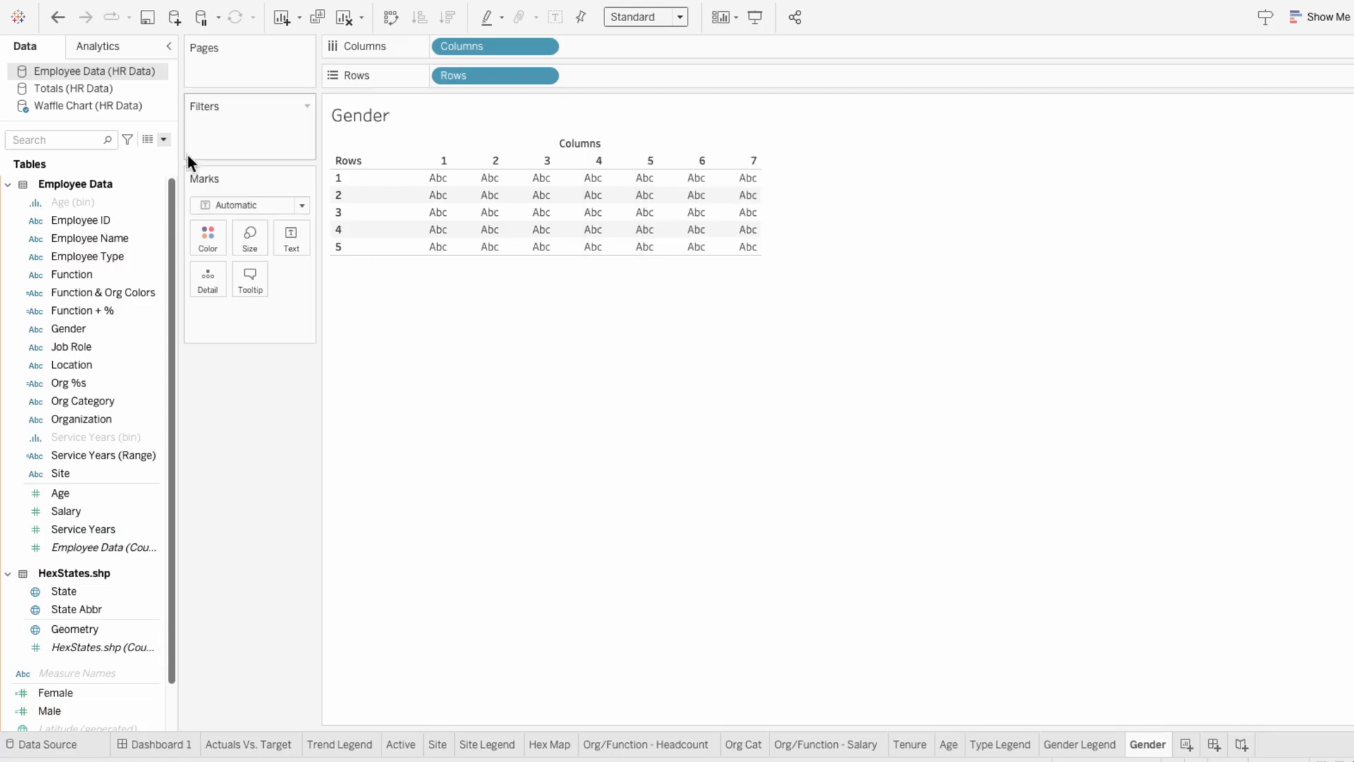
Step: In Waffle Chart, create a calculated field named Gender %s with the pasted IF formula assigning "Female", "Male" or "Other" from the Female and Male shares
click(103, 103)
click(164, 139)
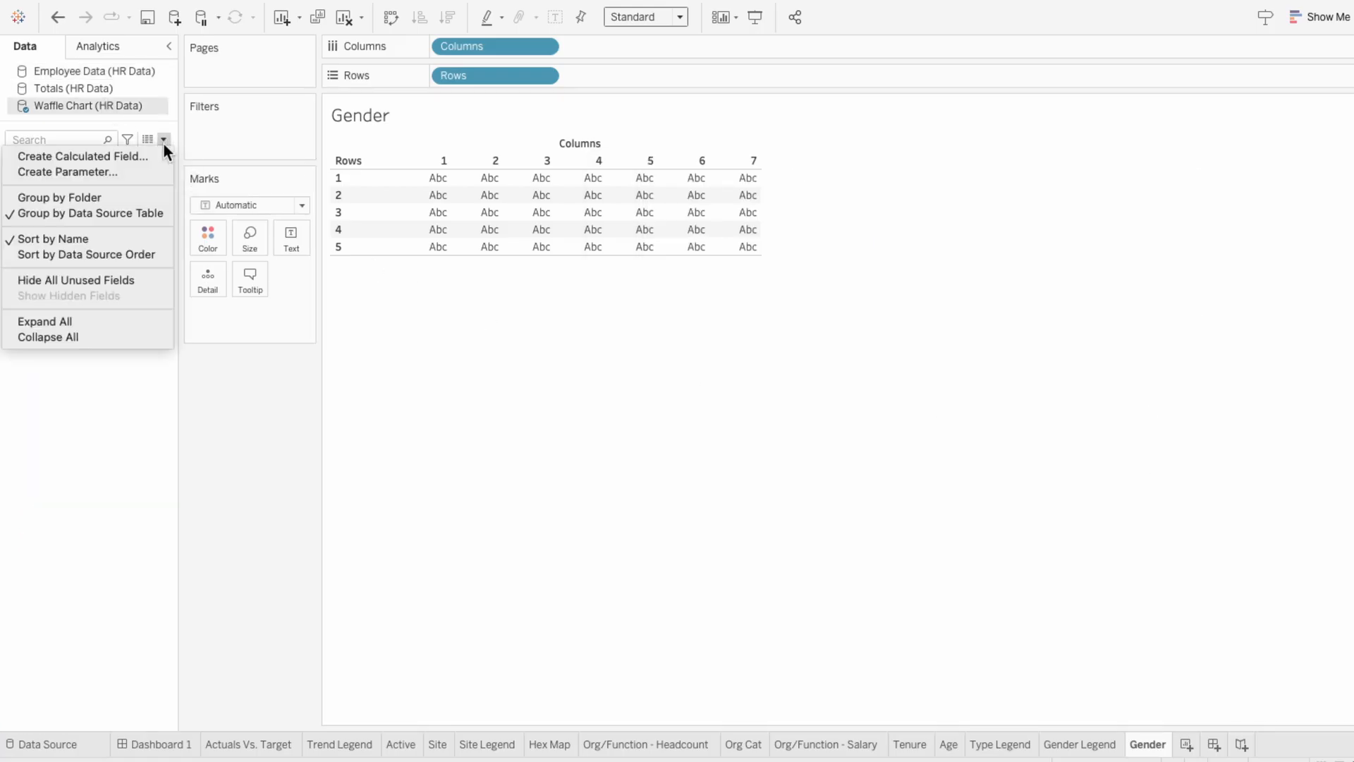
click(155, 152)
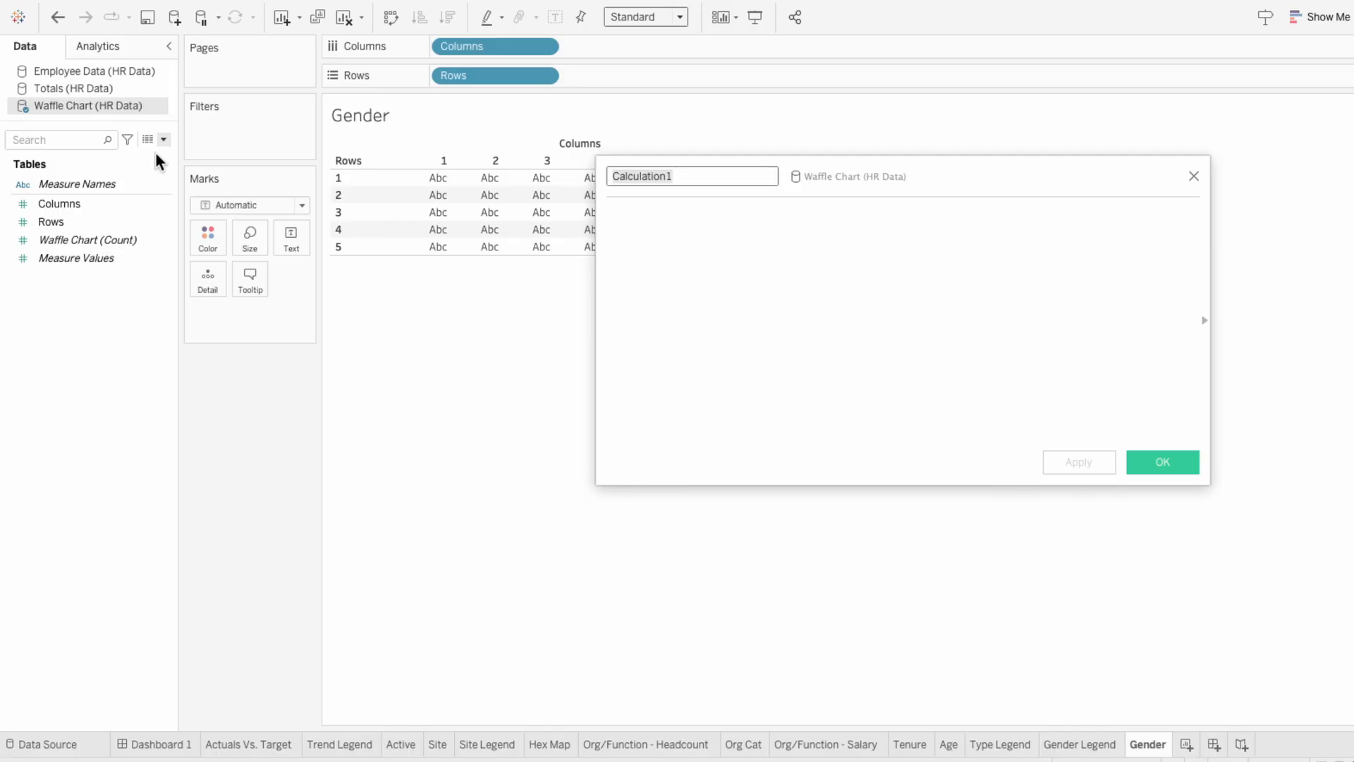
text(Gender %s)
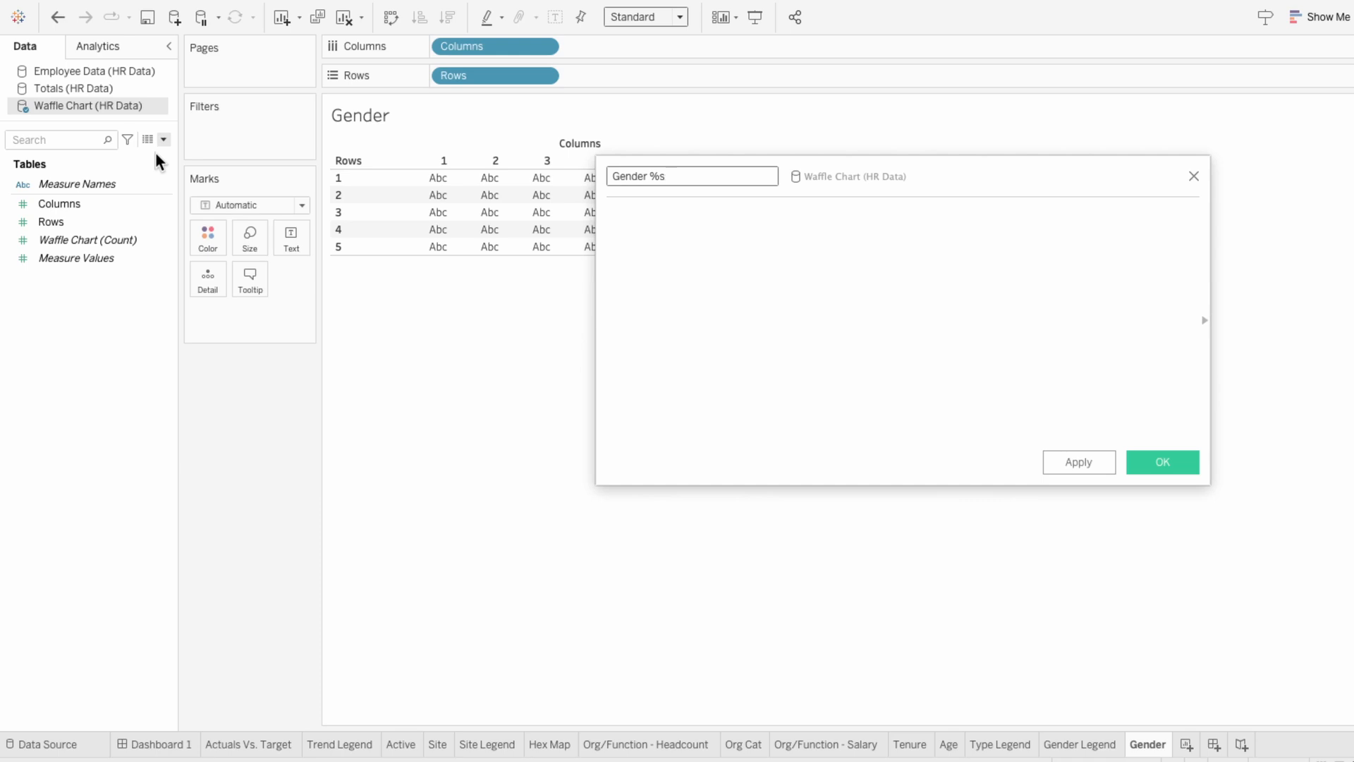
click(705, 266)
key(ctrl+v)
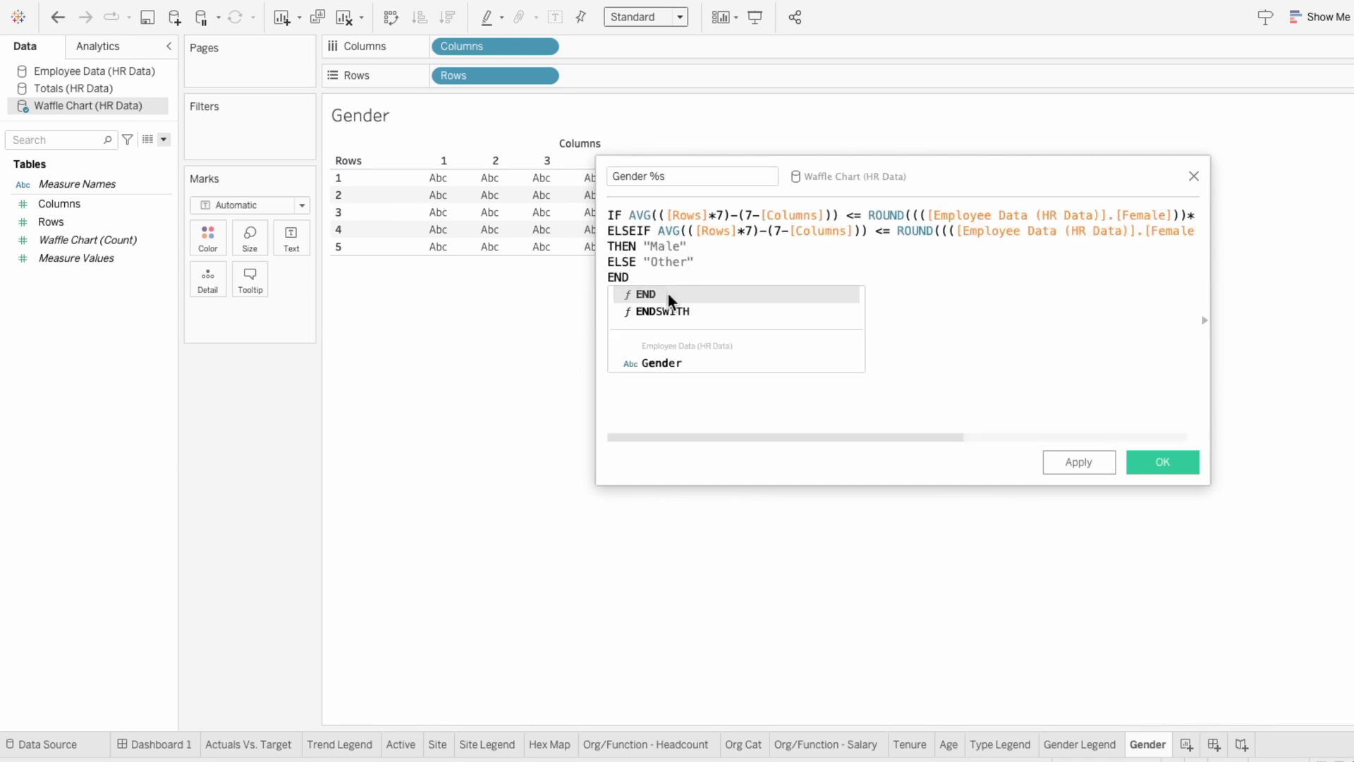
drag(598, 477, 233, 546)
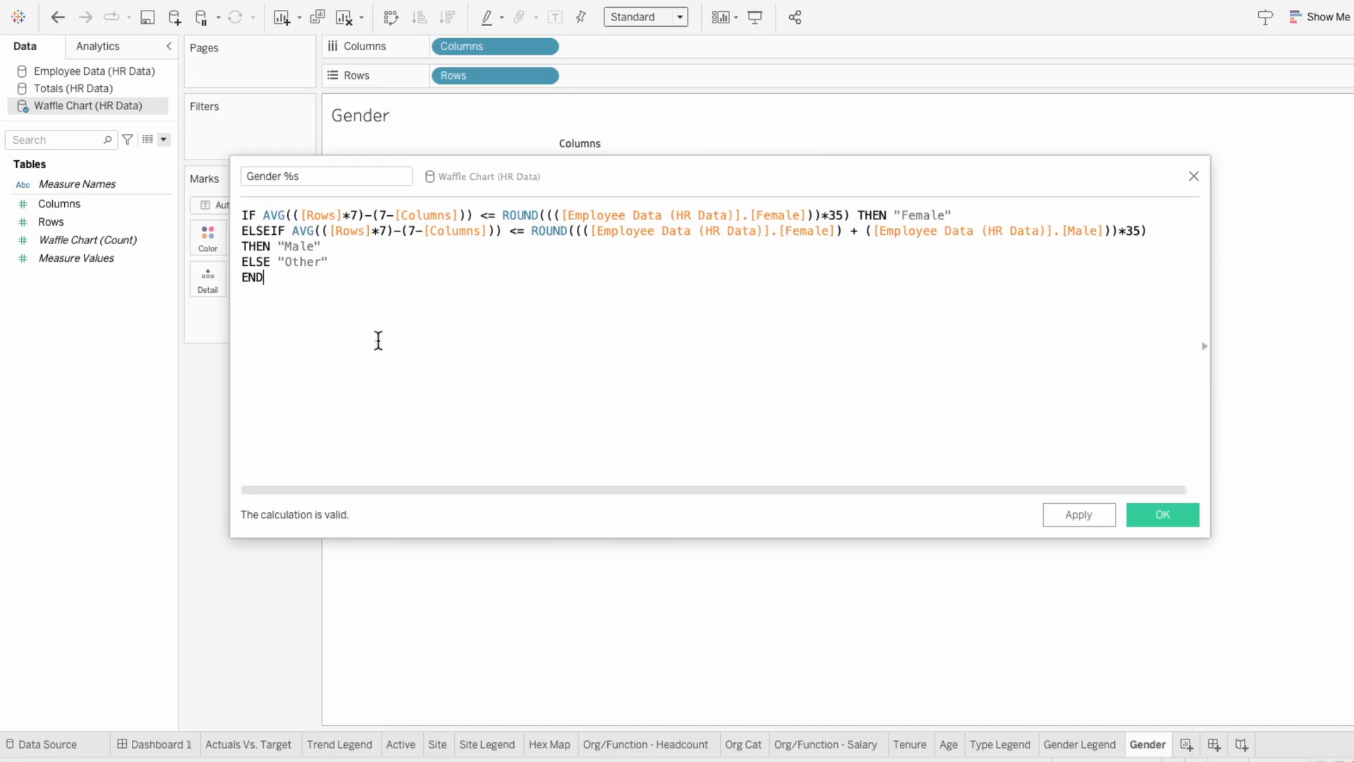
Step: Check the 7-column and 35-cell multipliers in the Gender %s formula against the grid and save the calculated field
double_click(354, 215)
double_click(383, 215)
drag(494, 168, 523, 257)
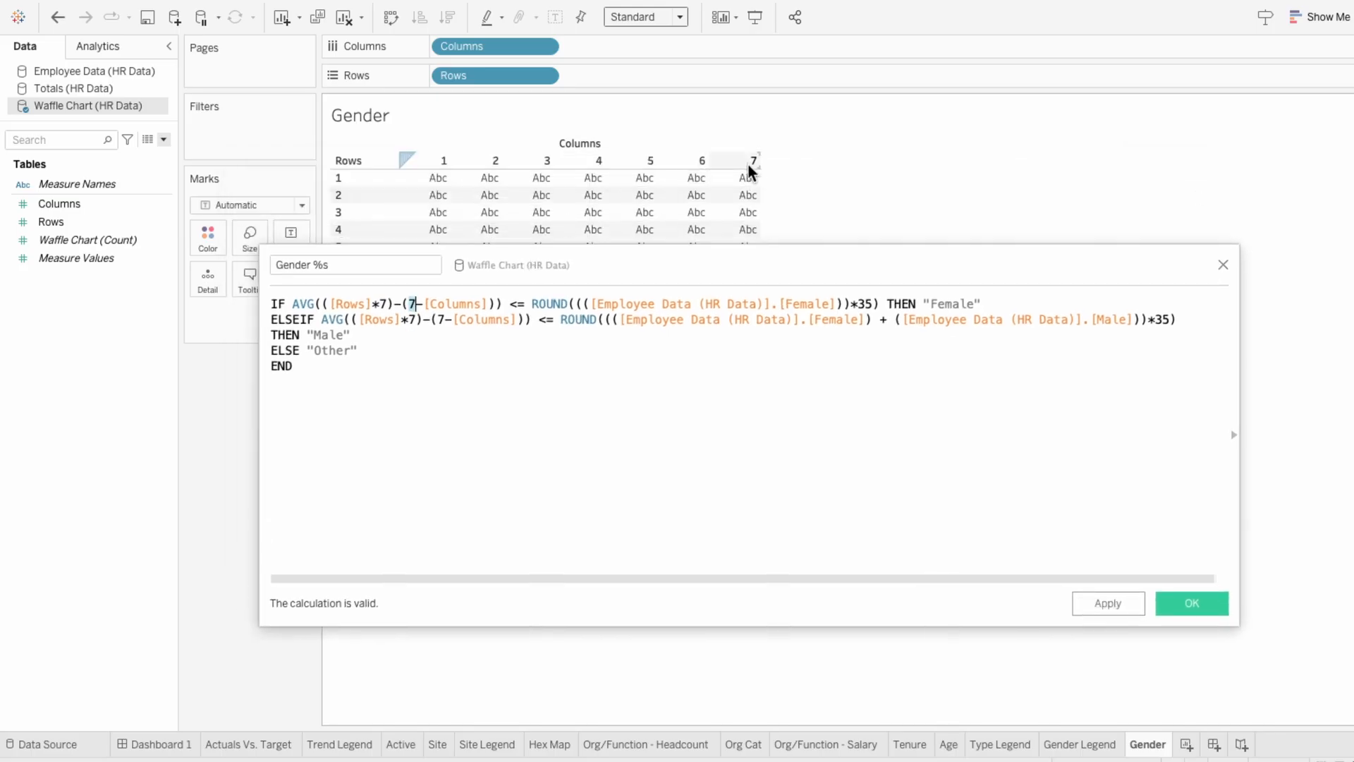
drag(716, 275, 719, 342)
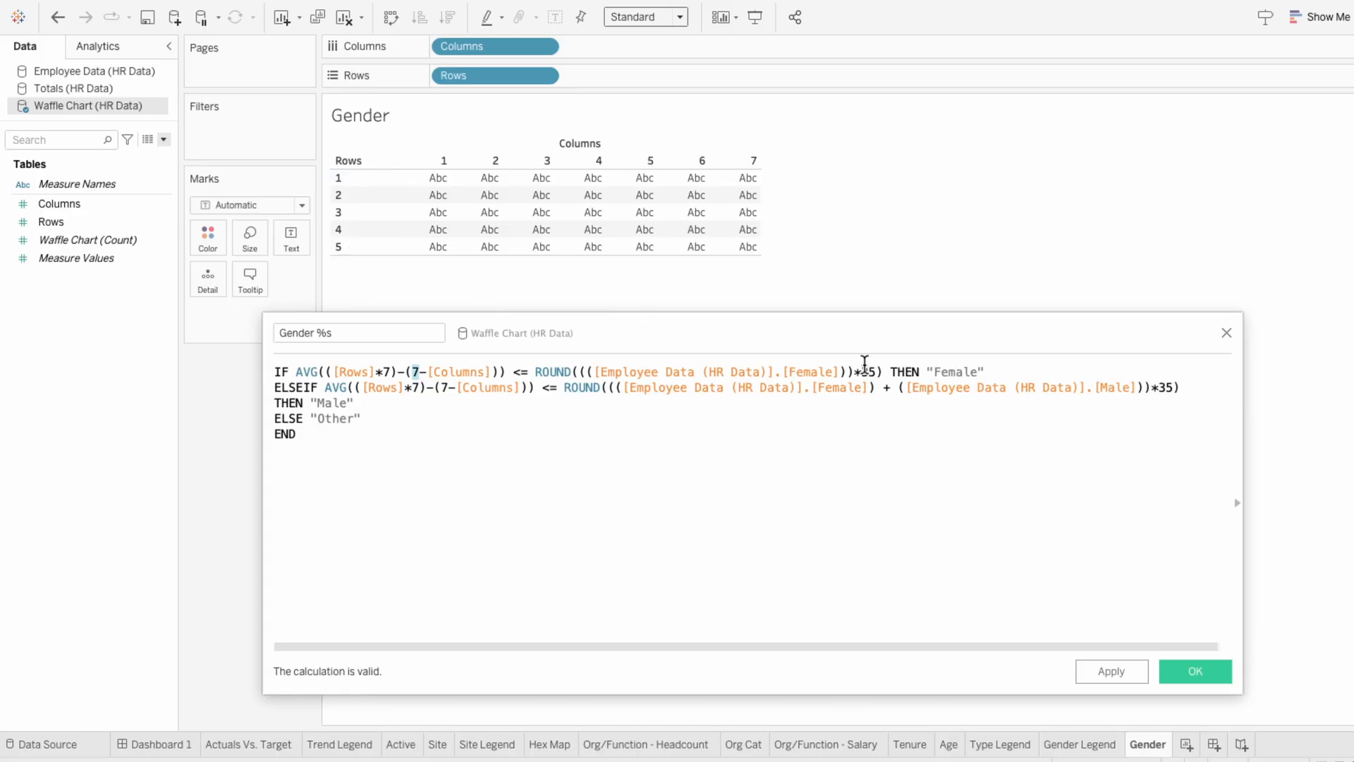
double_click(868, 372)
double_click(1170, 387)
click(938, 444)
click(1191, 677)
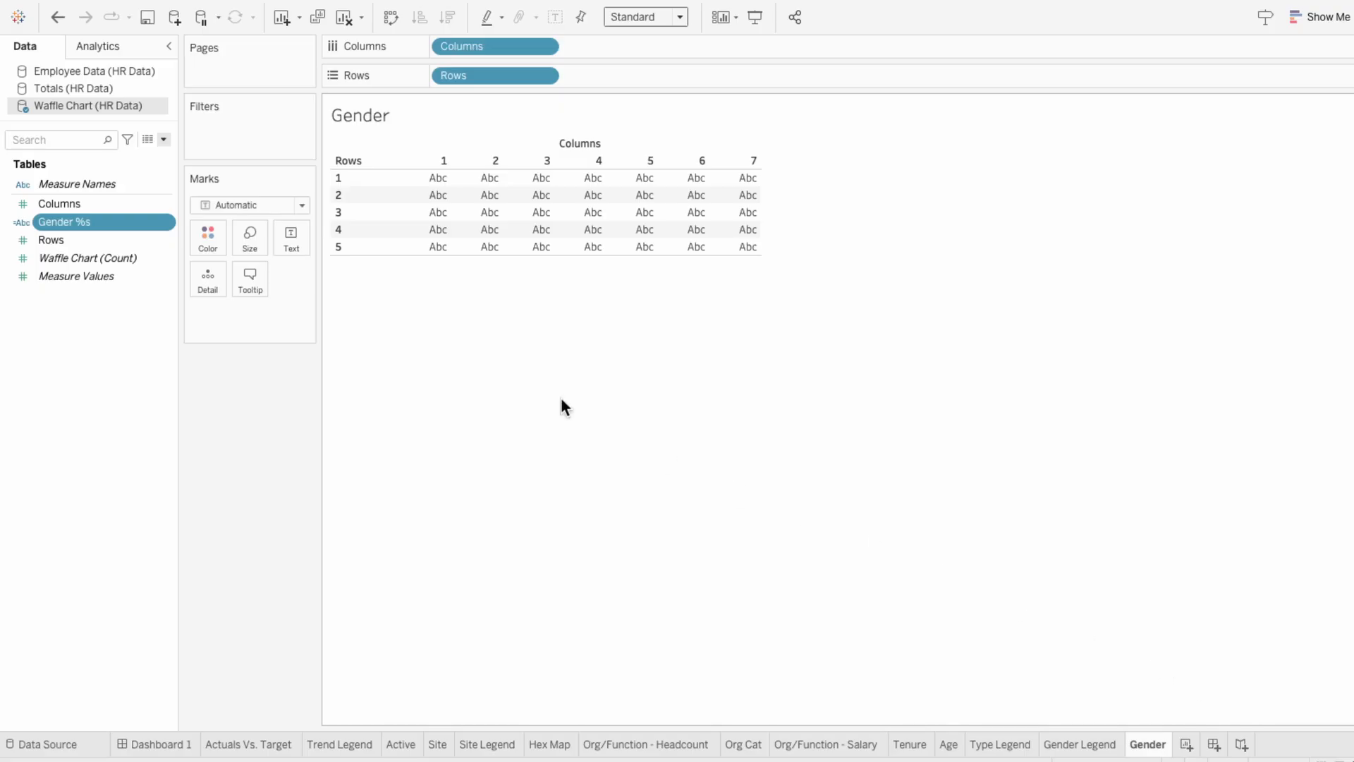
Step: Add Gender %s to the marks, change the mark type to Shape, and encode the field as shape
drag(142, 224, 232, 319)
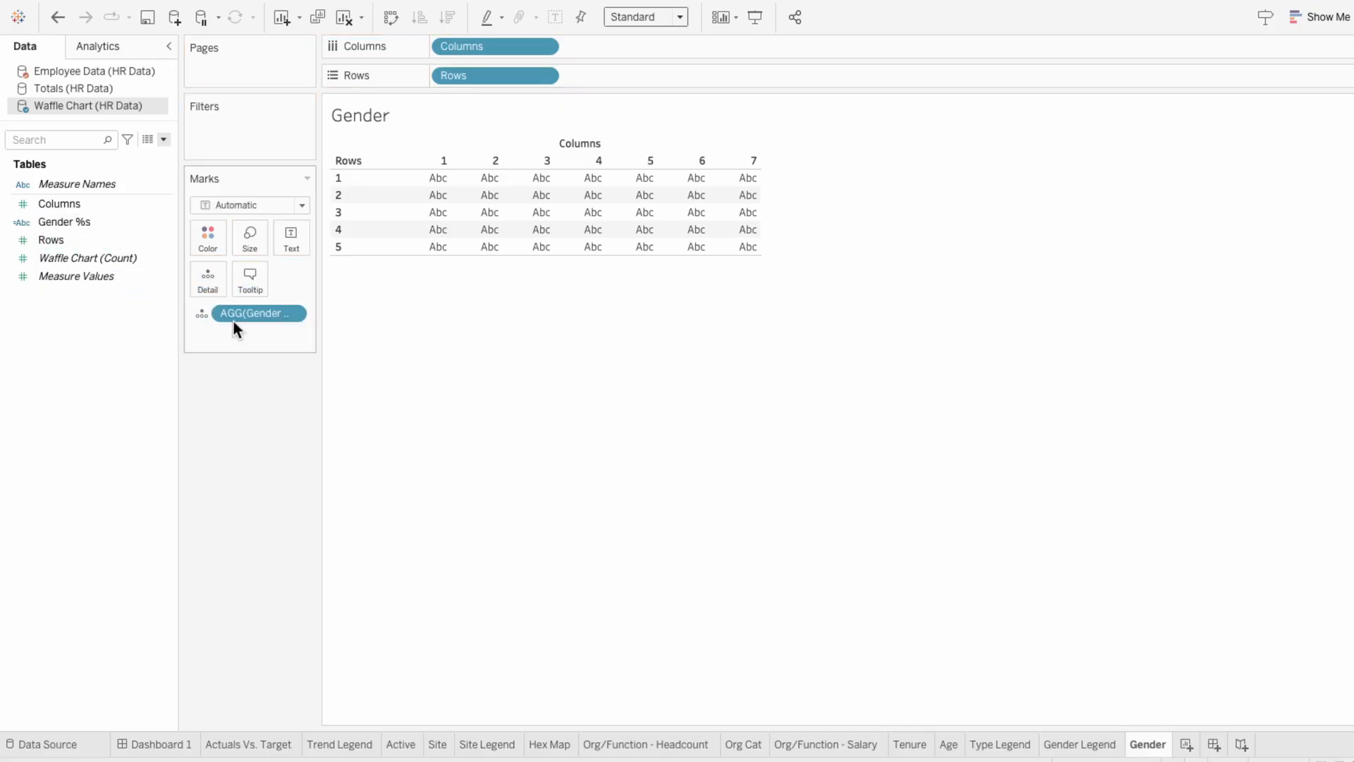
click(225, 206)
click(226, 342)
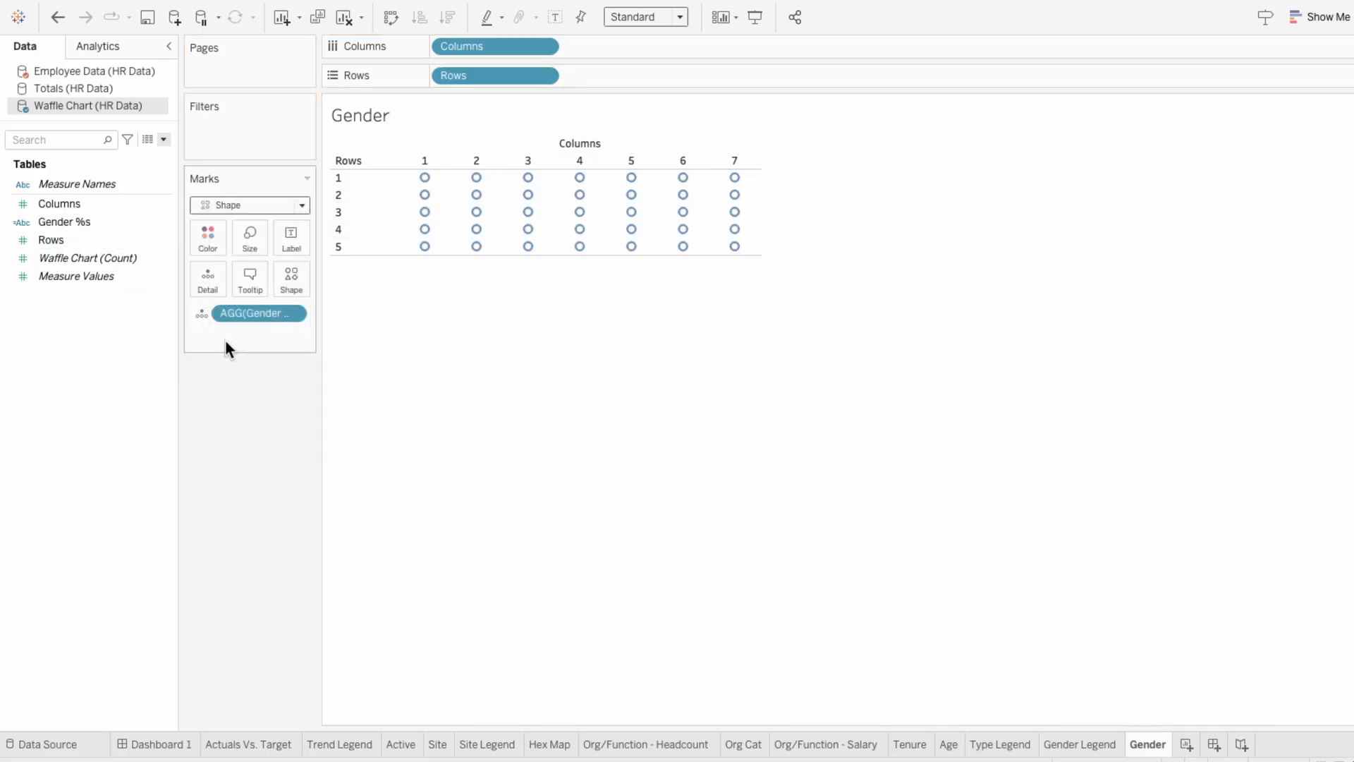
click(203, 314)
click(209, 420)
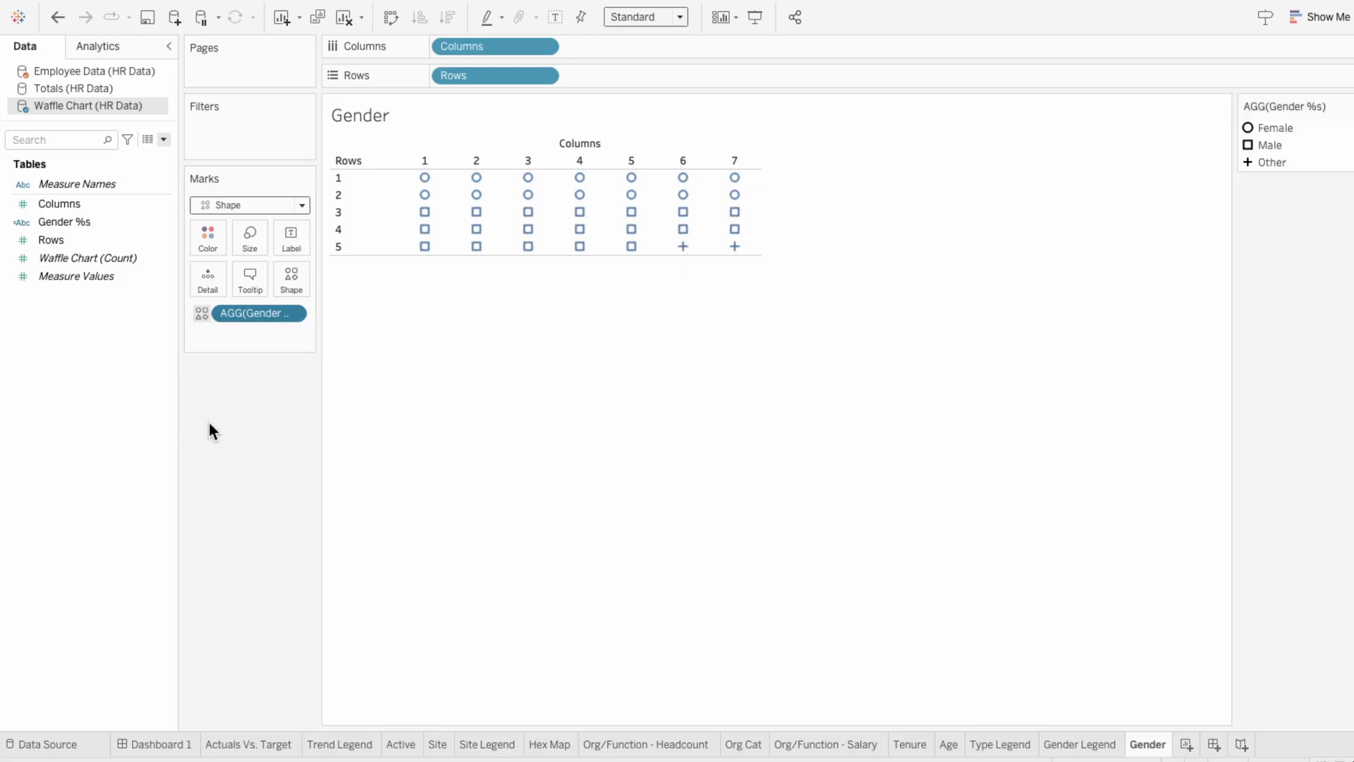
Step: From the Legends shape palette, assign the red woman figure to Female and the blue man figure to Male
click(1348, 117)
click(1333, 124)
click(747, 255)
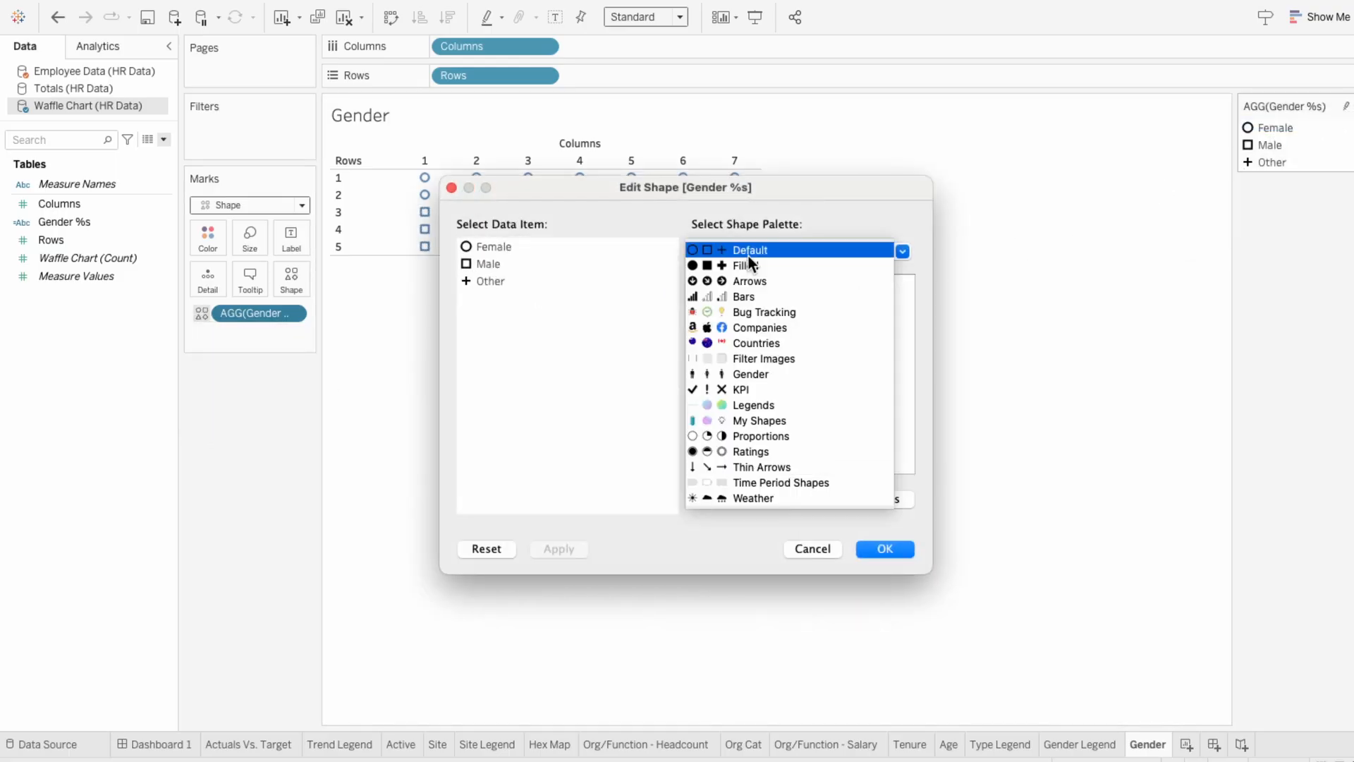
click(760, 409)
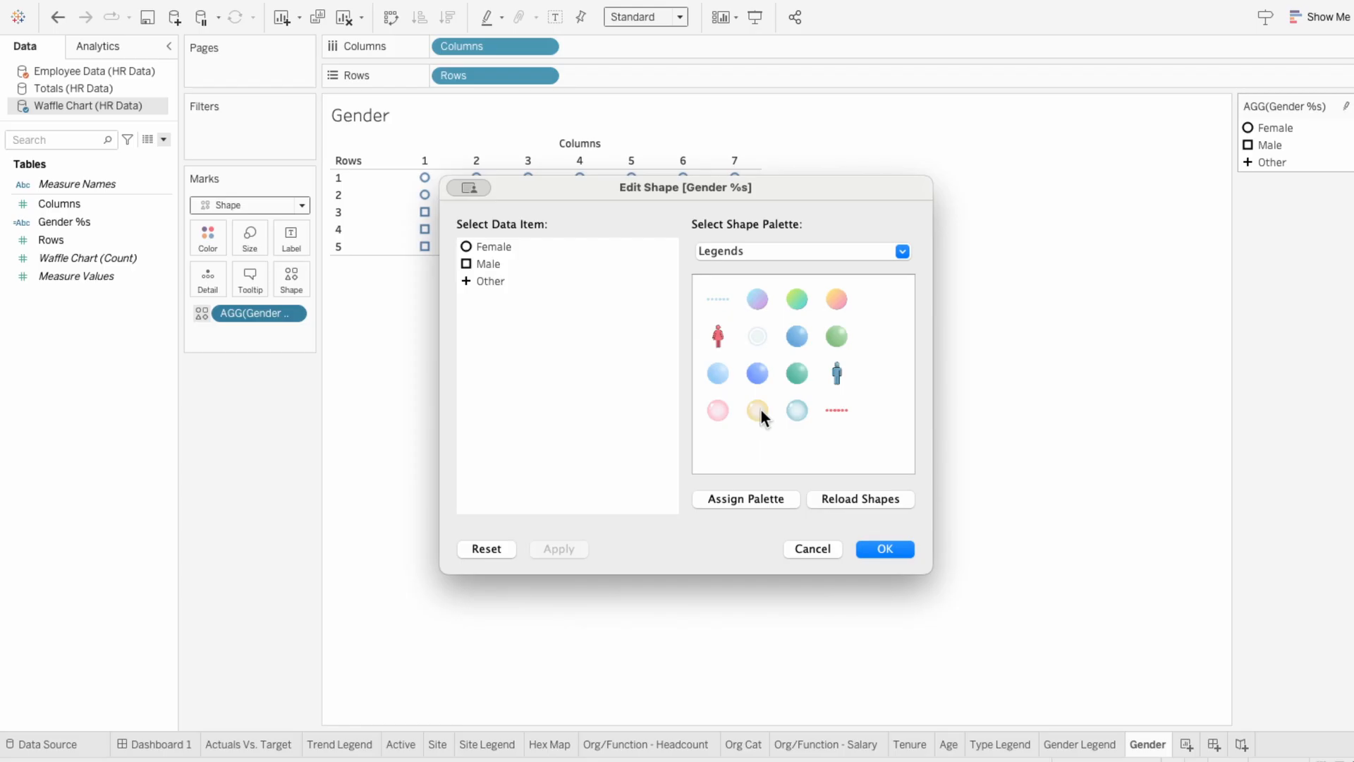
click(718, 335)
click(487, 264)
click(836, 373)
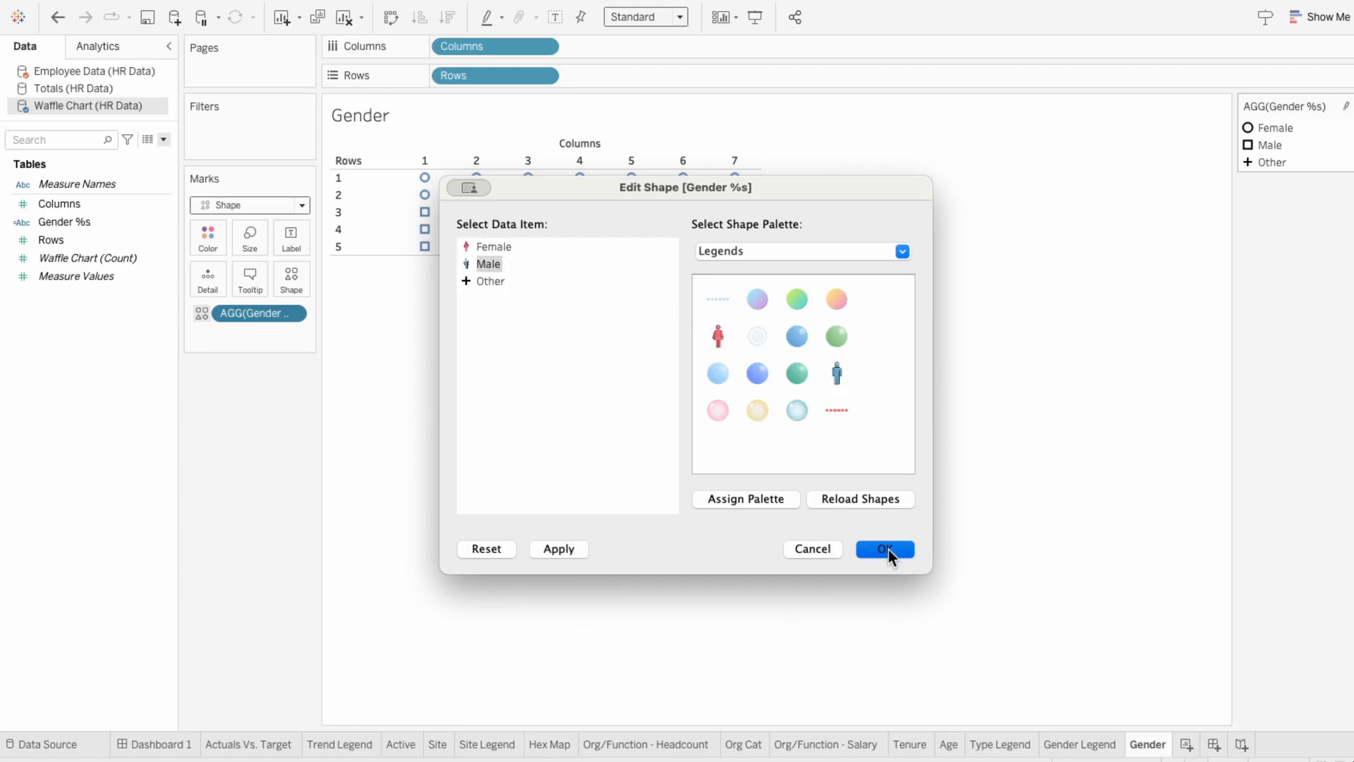
click(886, 548)
Step: Enlarge the shape marks and make the grid's rows taller and its columns narrower
click(244, 239)
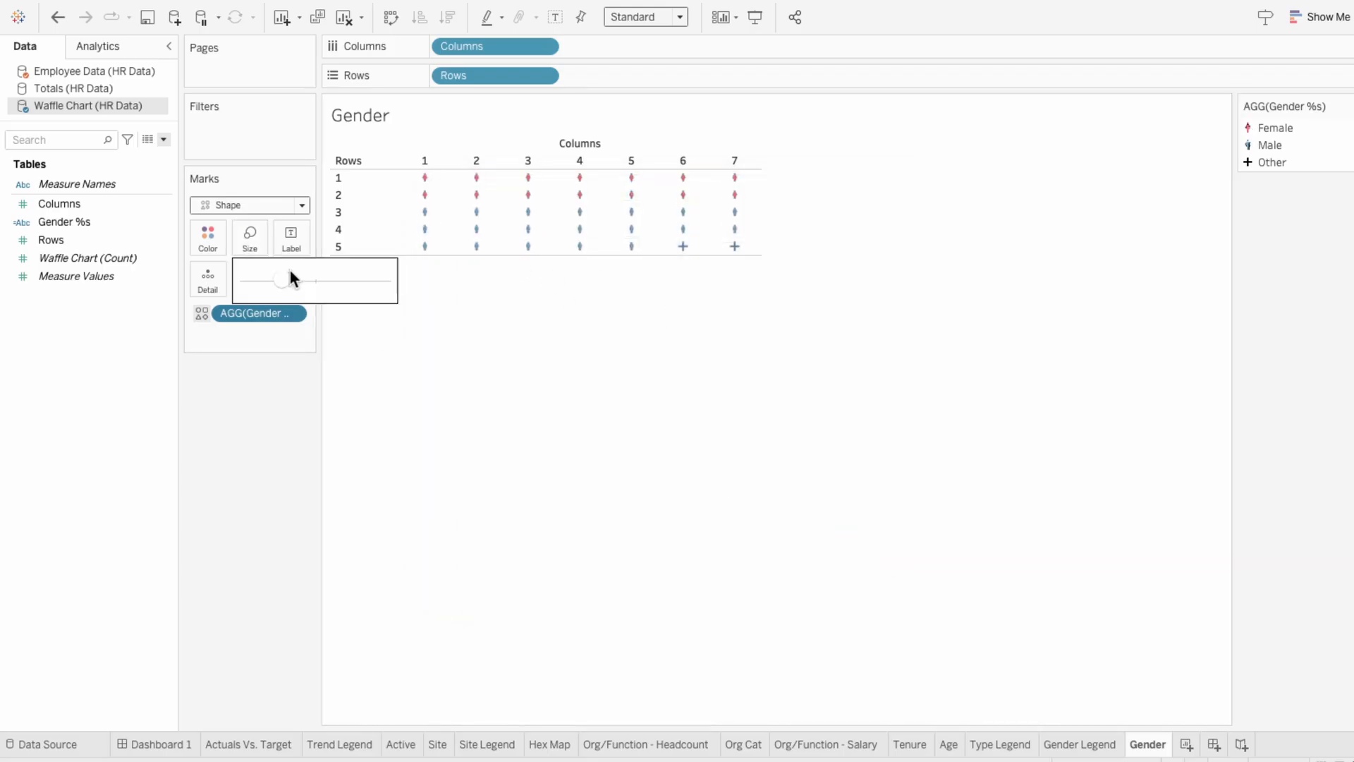
click(472, 280)
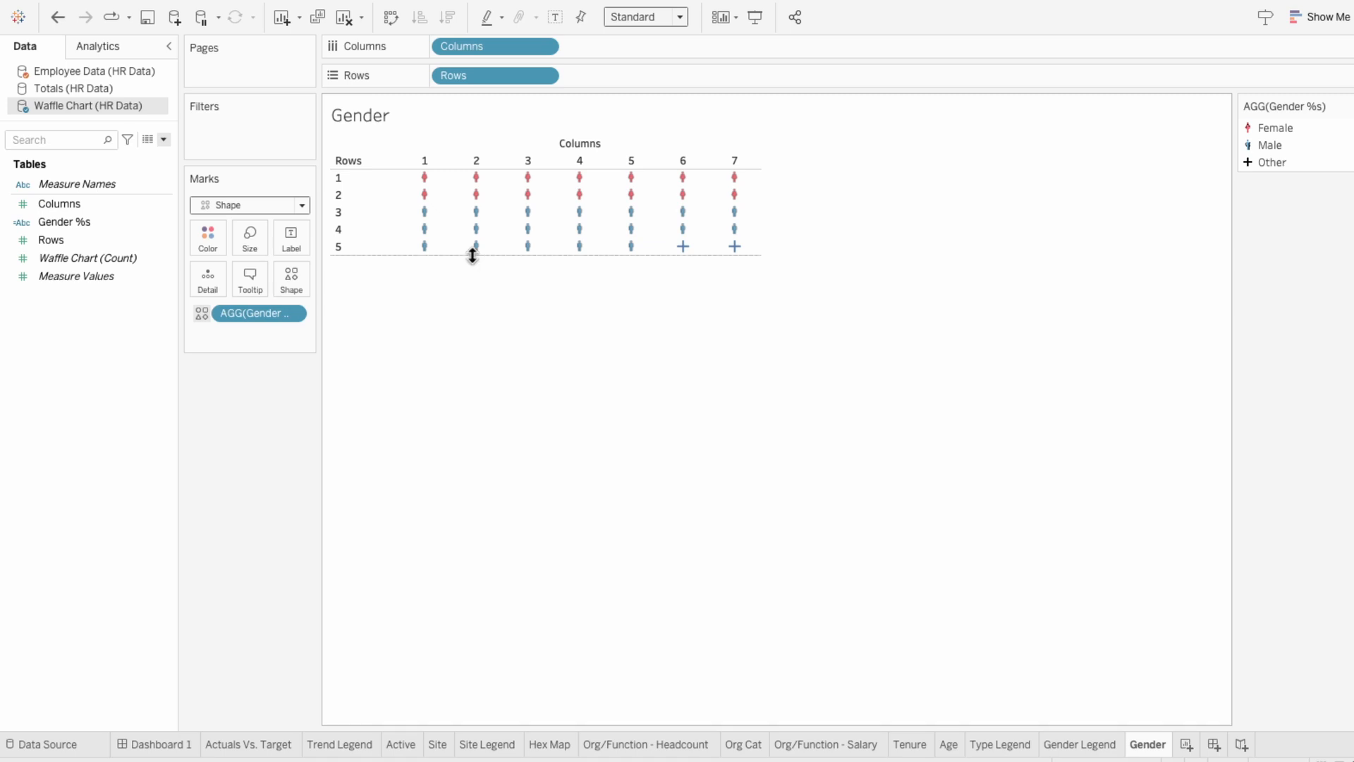
drag(473, 256, 473, 363)
drag(760, 276, 562, 276)
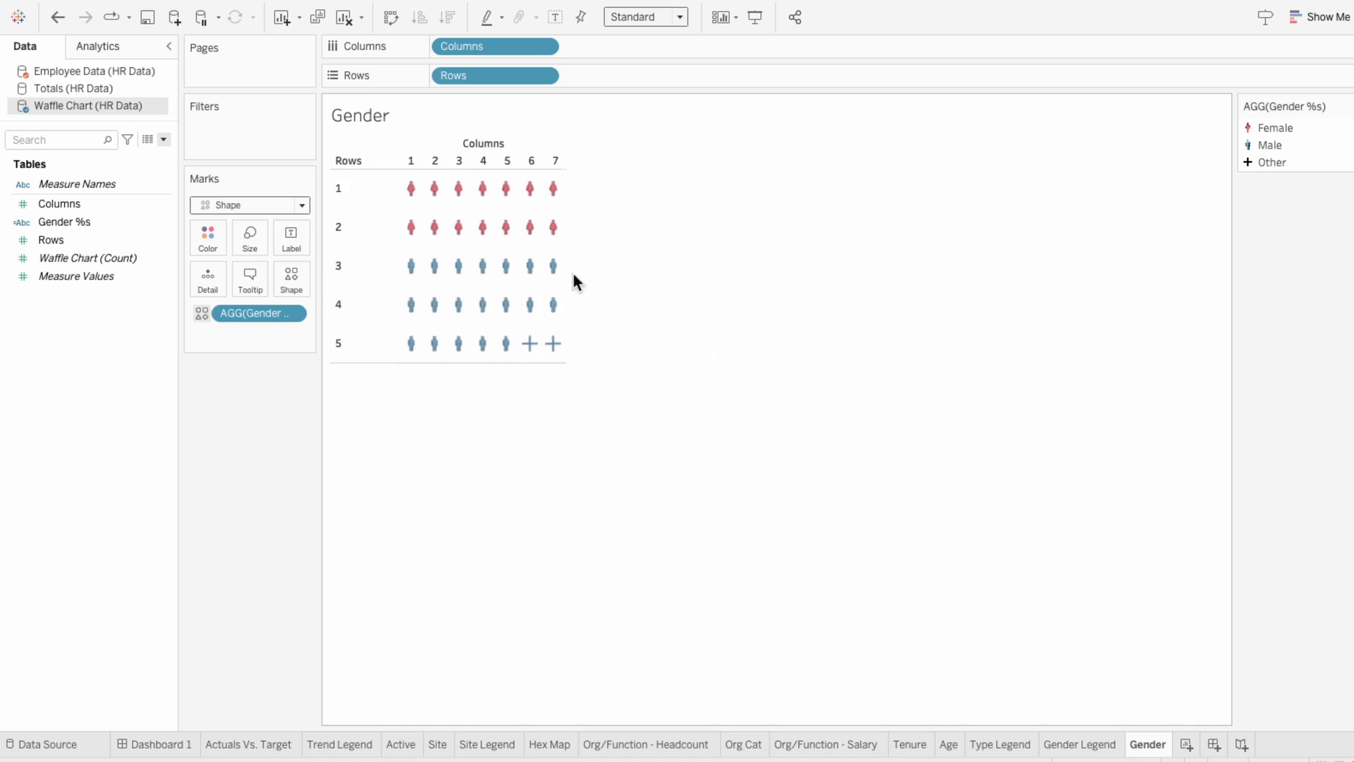
click(259, 239)
click(299, 277)
click(439, 398)
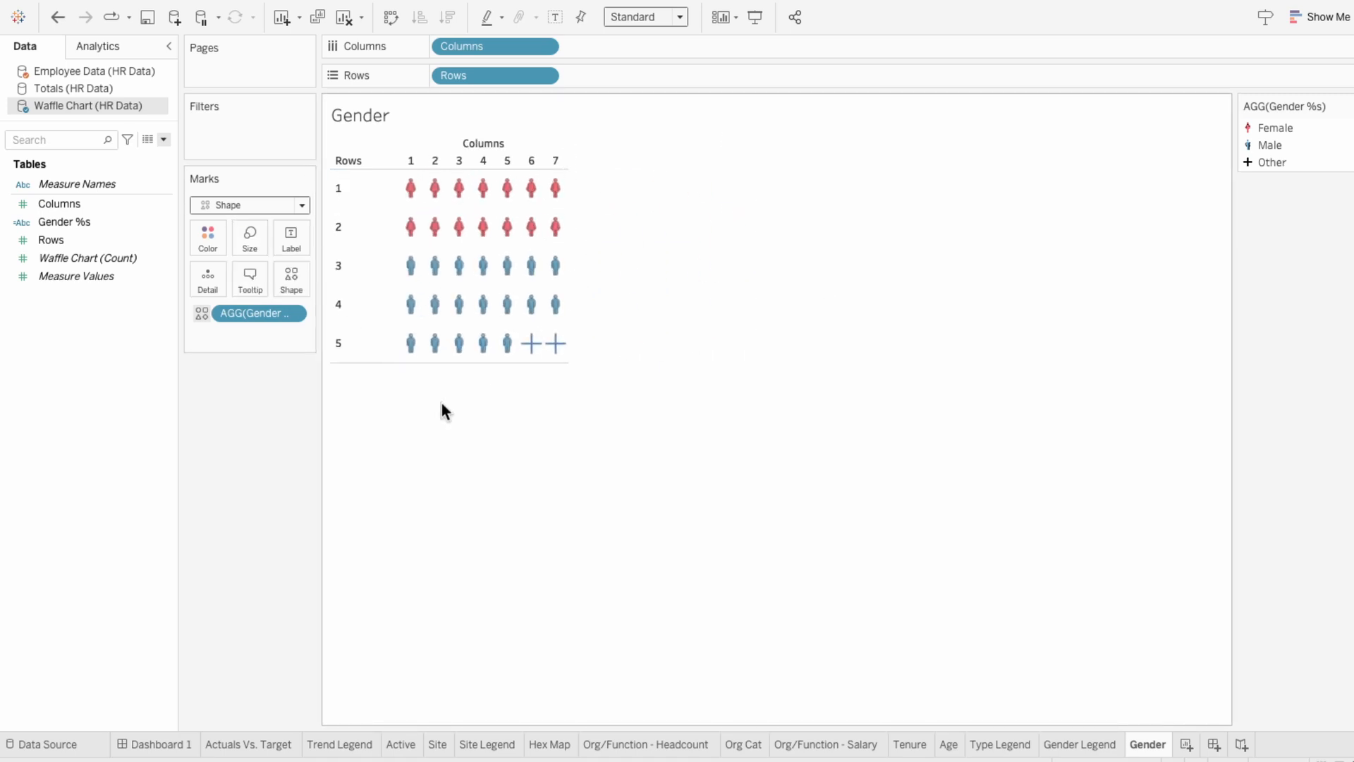
Step: Hide the Rows and Columns headers of the waffle chart
right_click(362, 345)
click(395, 438)
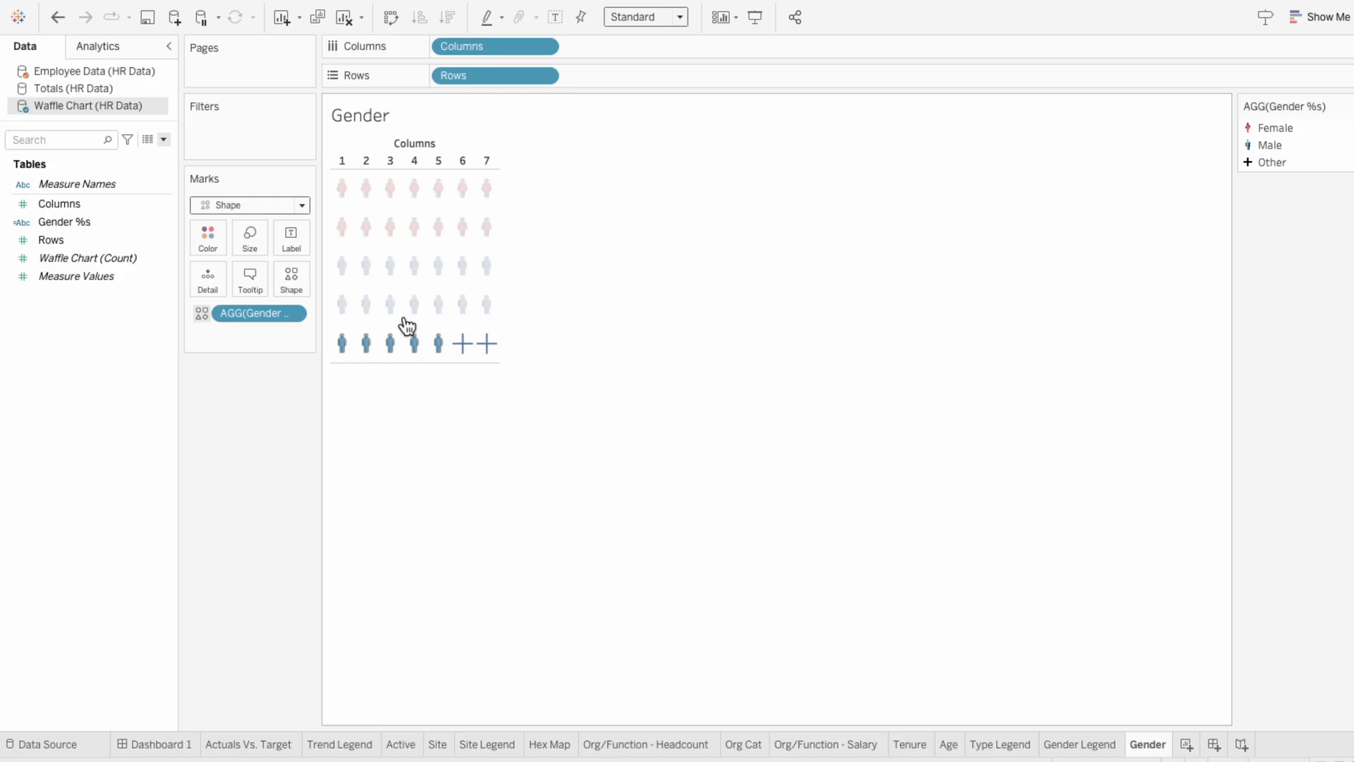
right_click(376, 156)
click(418, 253)
Step: Open the formatting options for the Gender sheet and set the worksheet shading to None
right_click(409, 236)
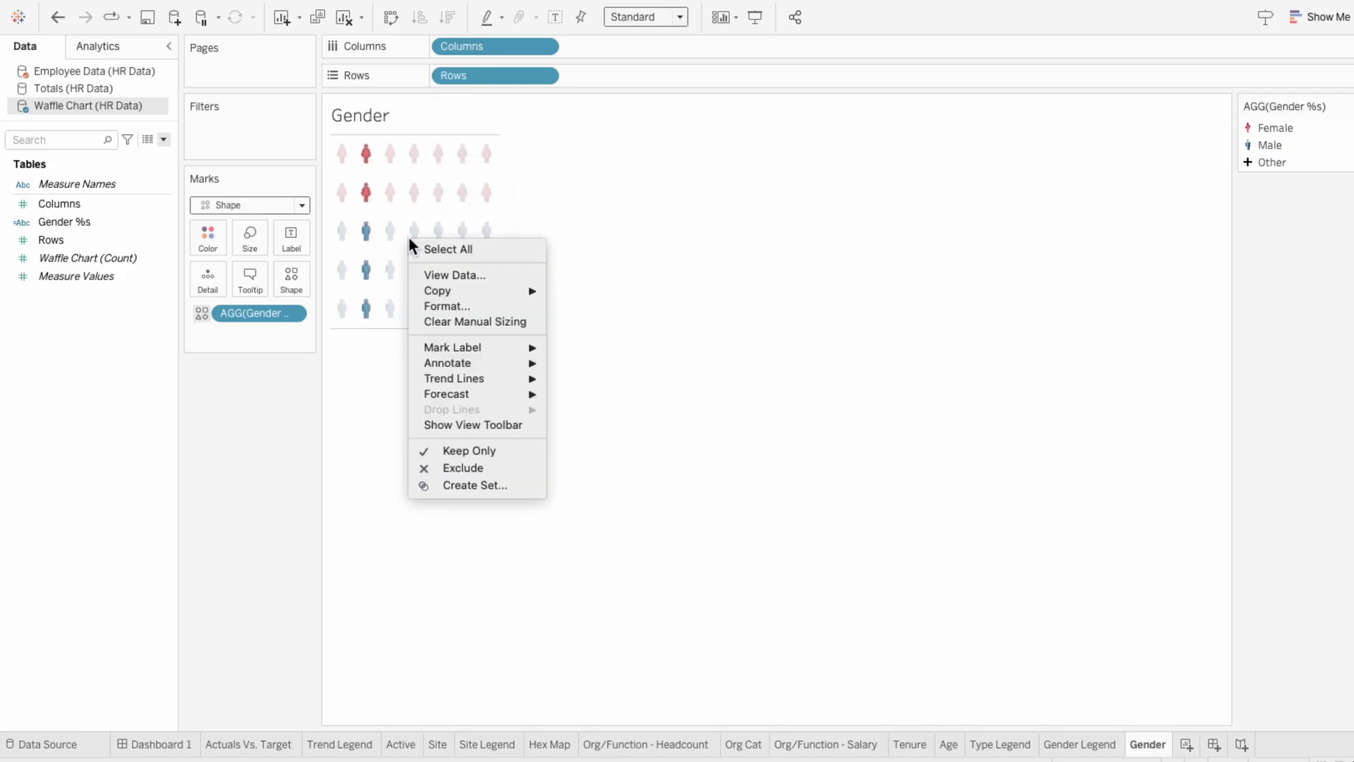
click(432, 305)
click(427, 338)
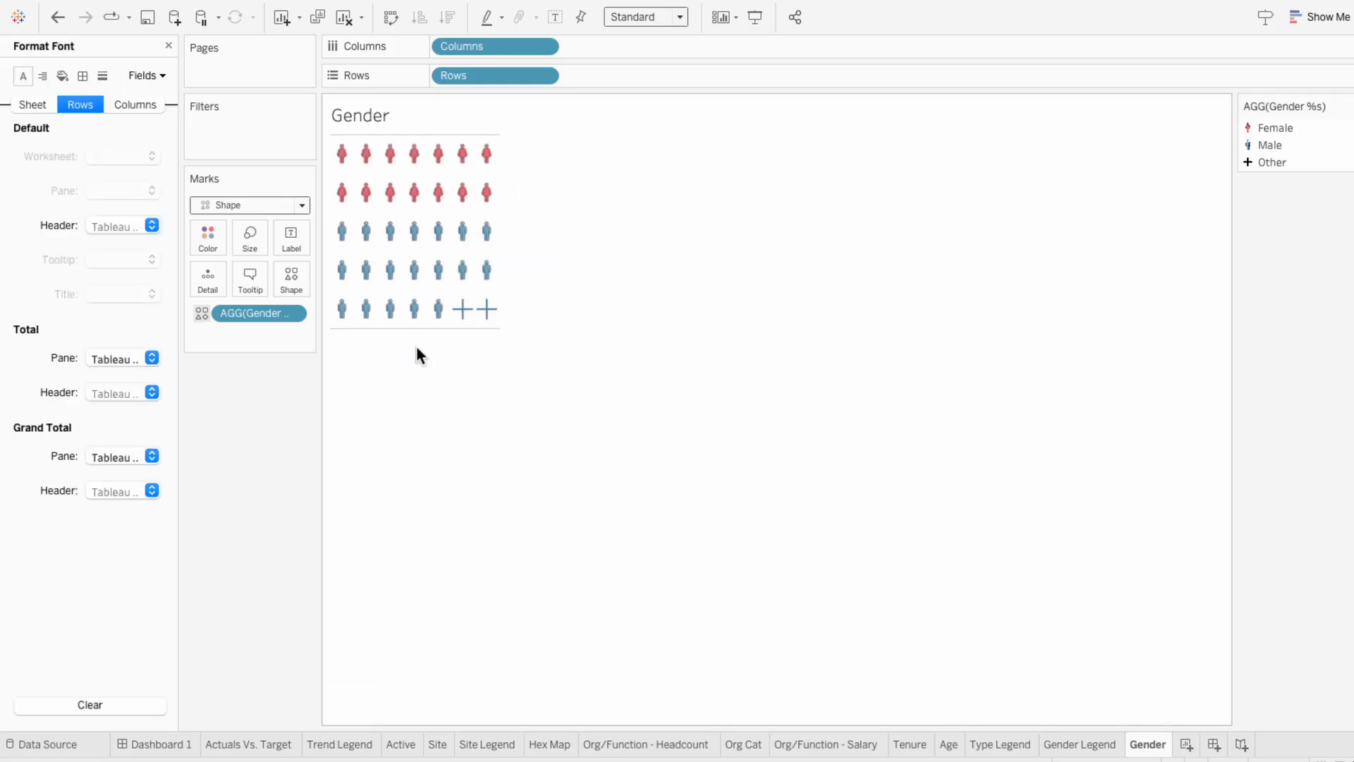
click(61, 78)
click(43, 105)
click(116, 157)
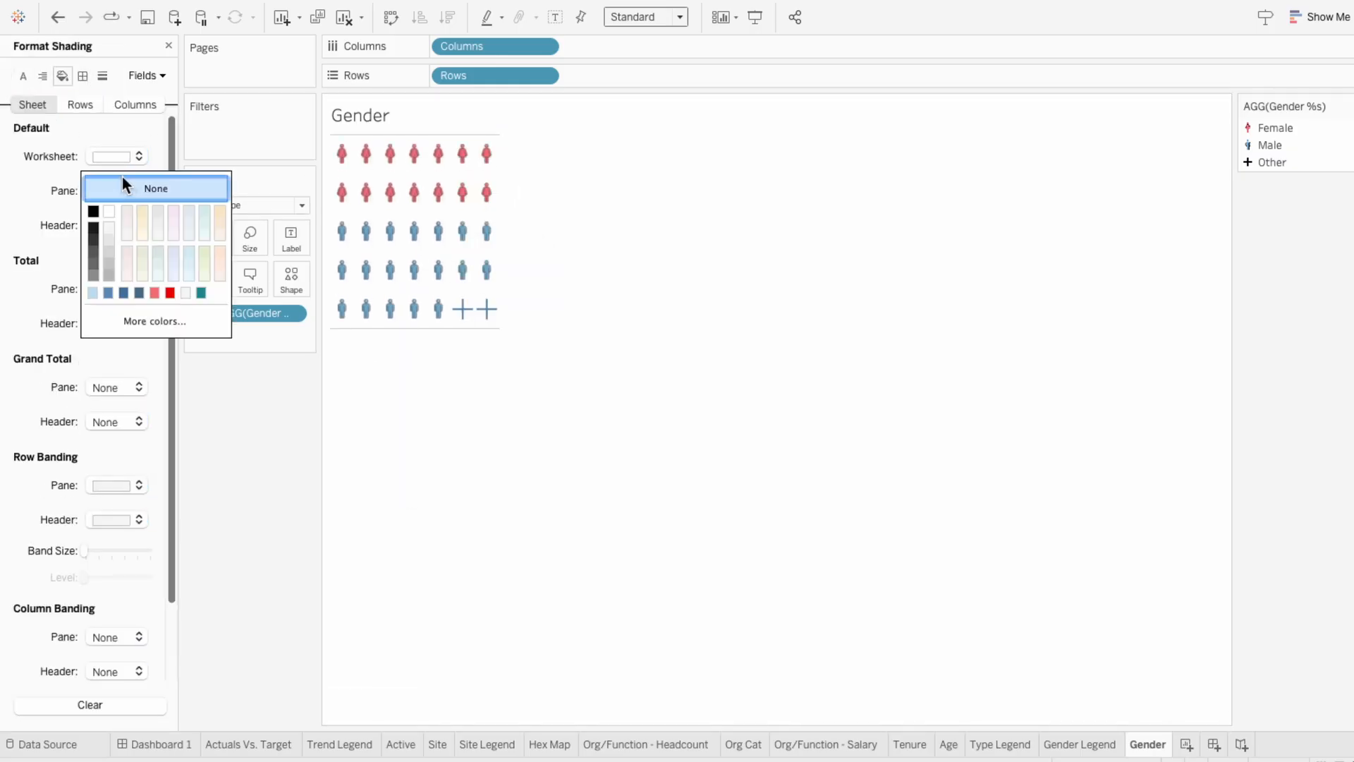
click(22, 169)
Step: Set the sheet's row divider pane border to None and close the formatting options
click(83, 76)
click(98, 486)
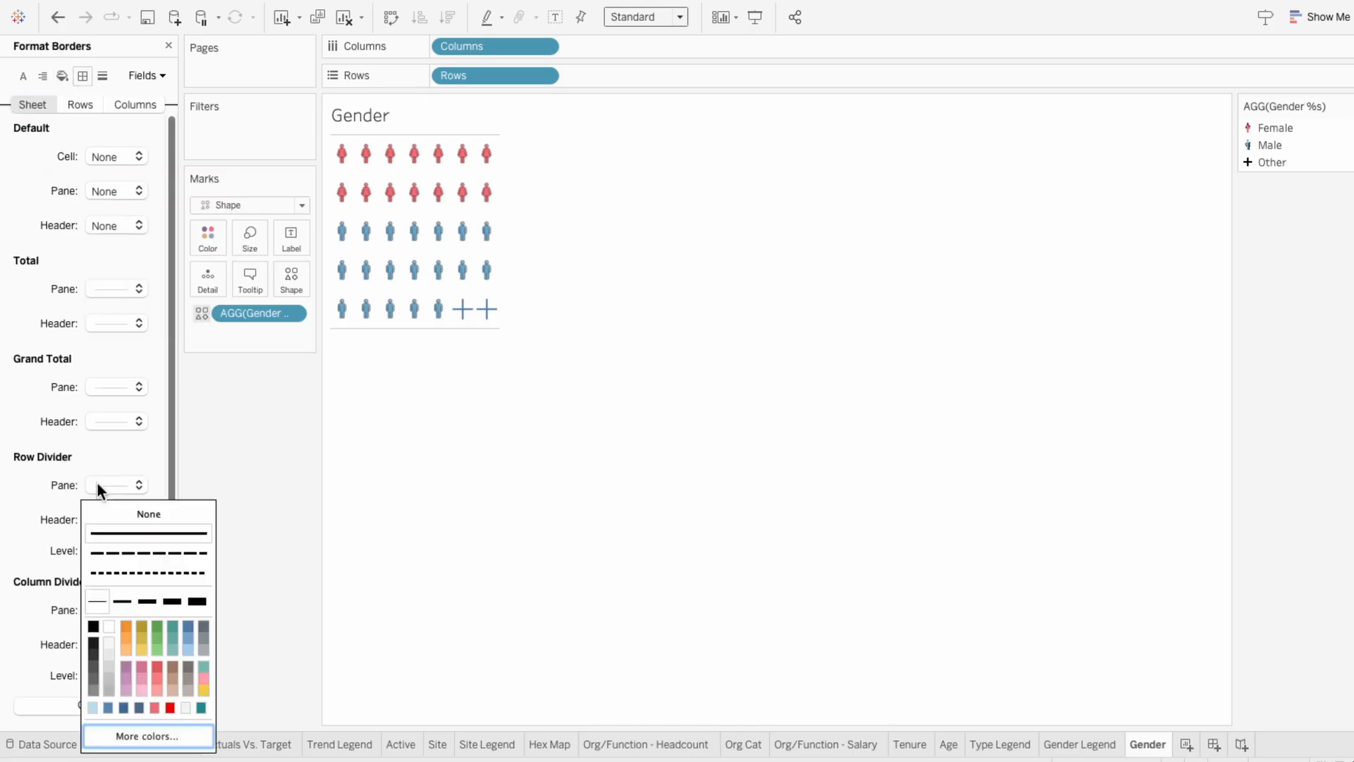
click(103, 514)
click(32, 477)
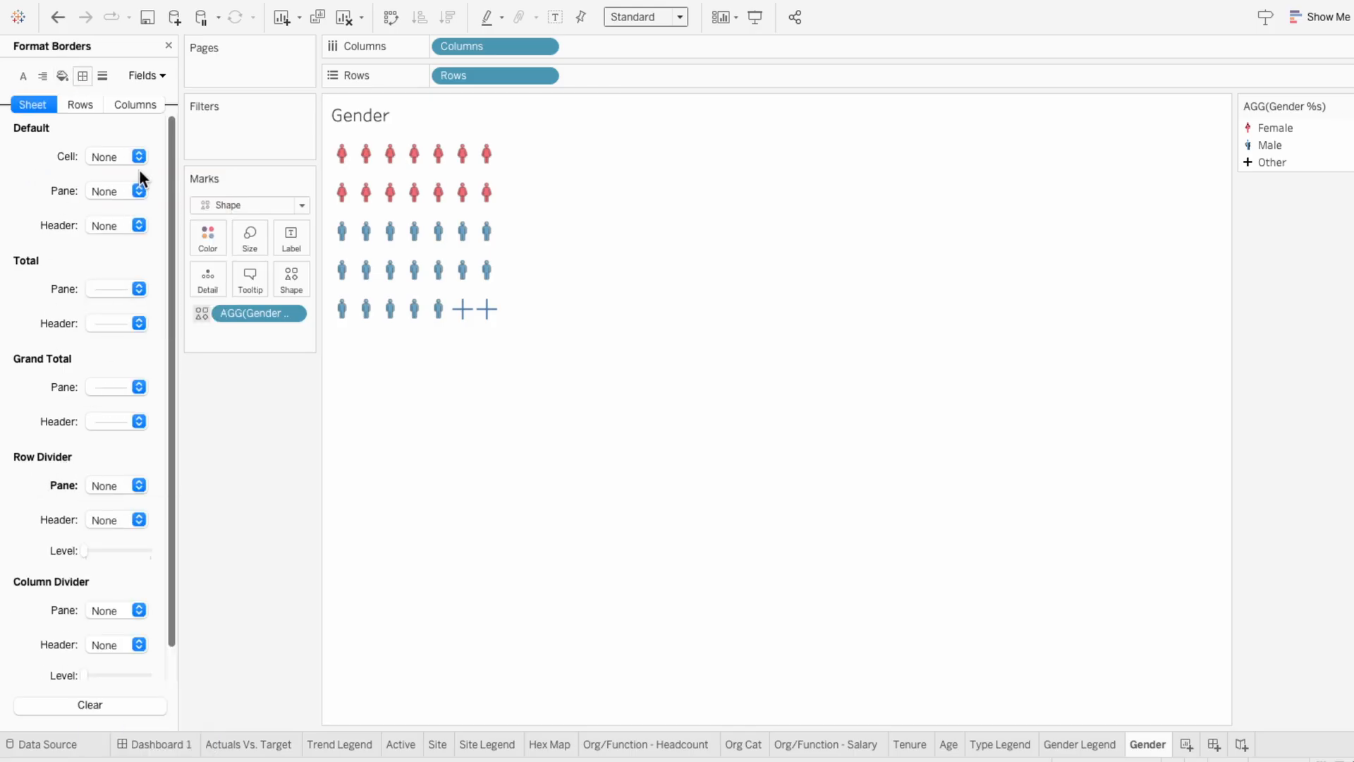
click(168, 46)
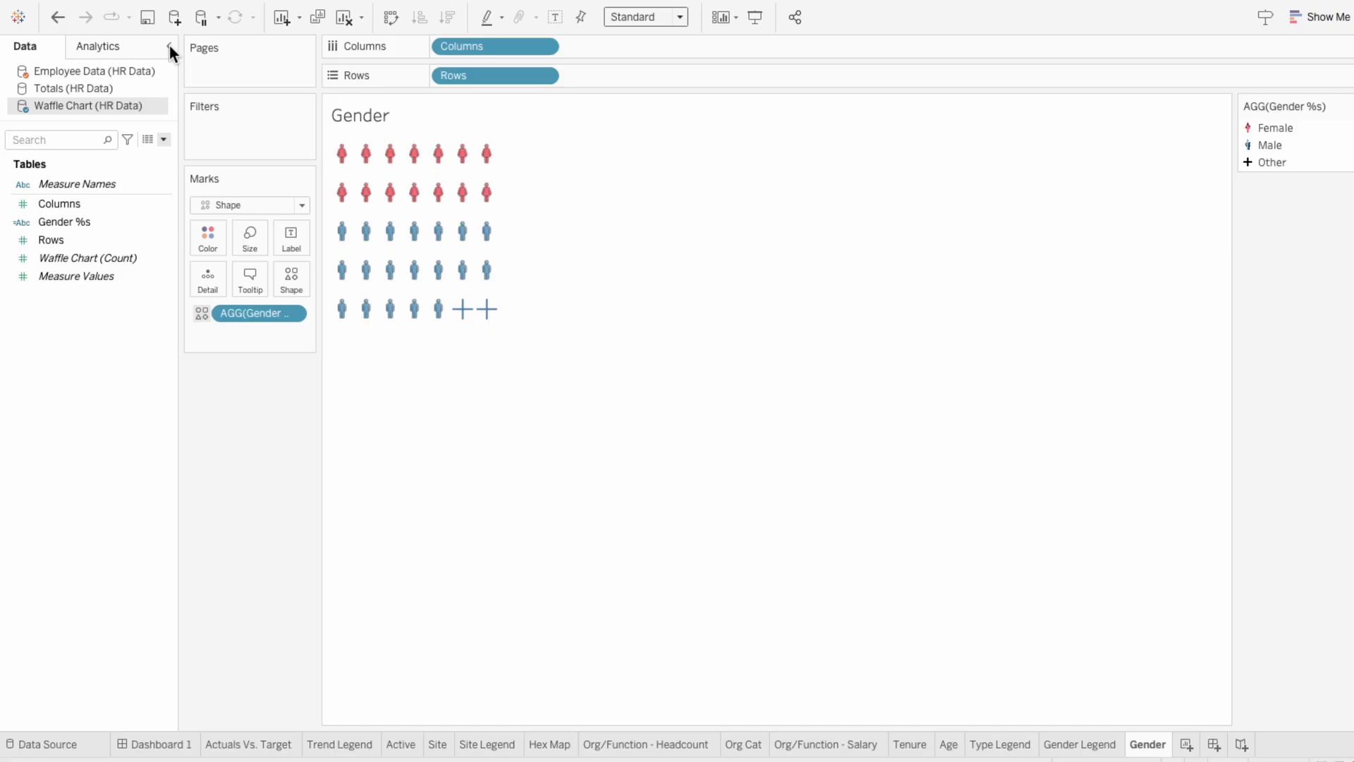
Step: Change the color of the waffle chart marks to dark gray
click(201, 236)
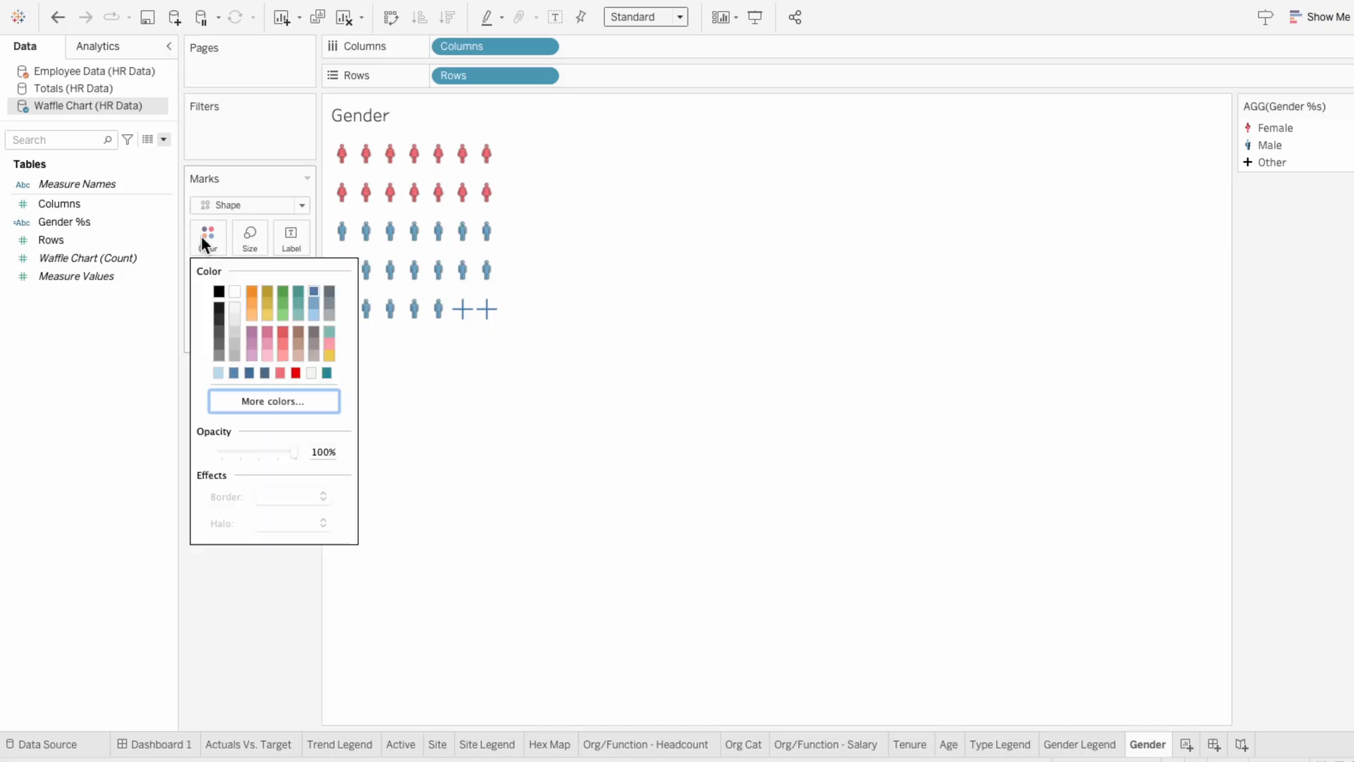
click(218, 328)
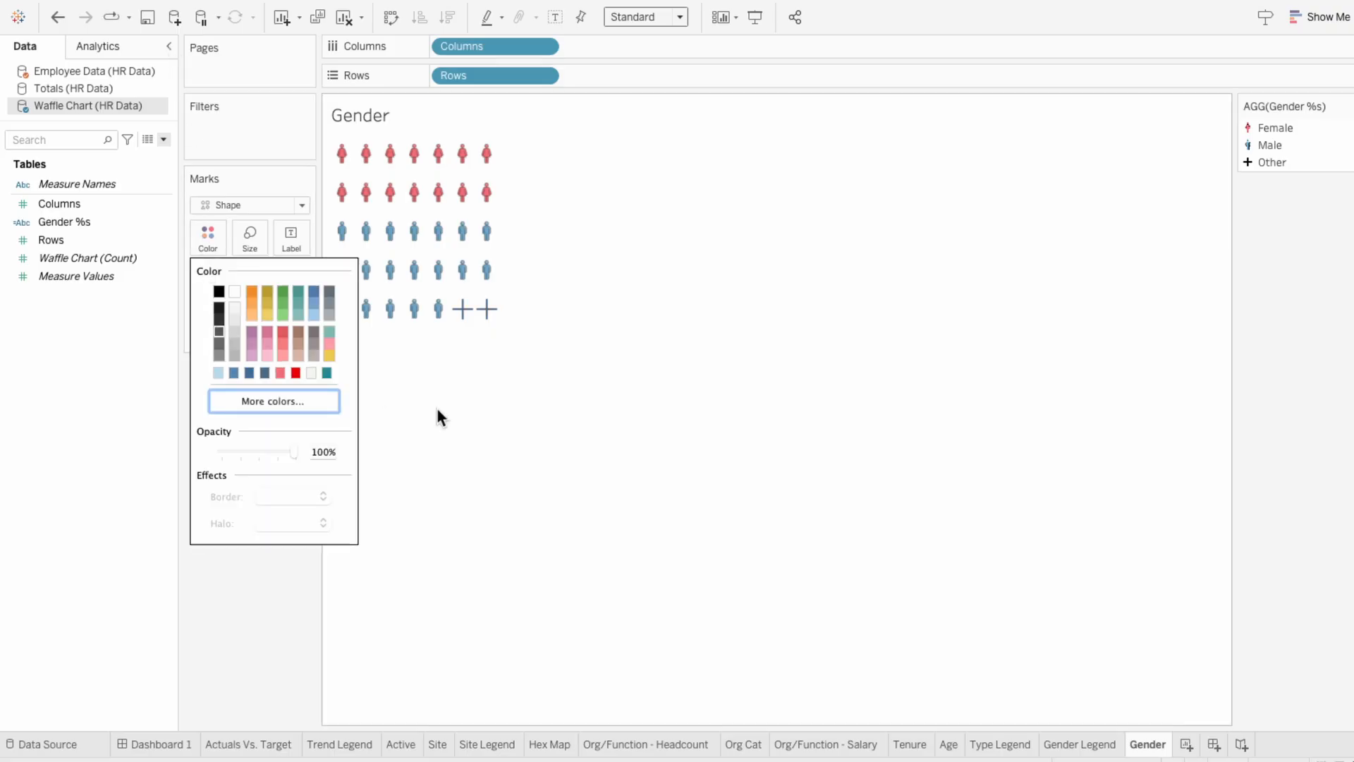
click(559, 466)
Step: Add the Gender sheet to Dashboard 1 as a floating object, remove its shape legend, and hide its title
click(171, 746)
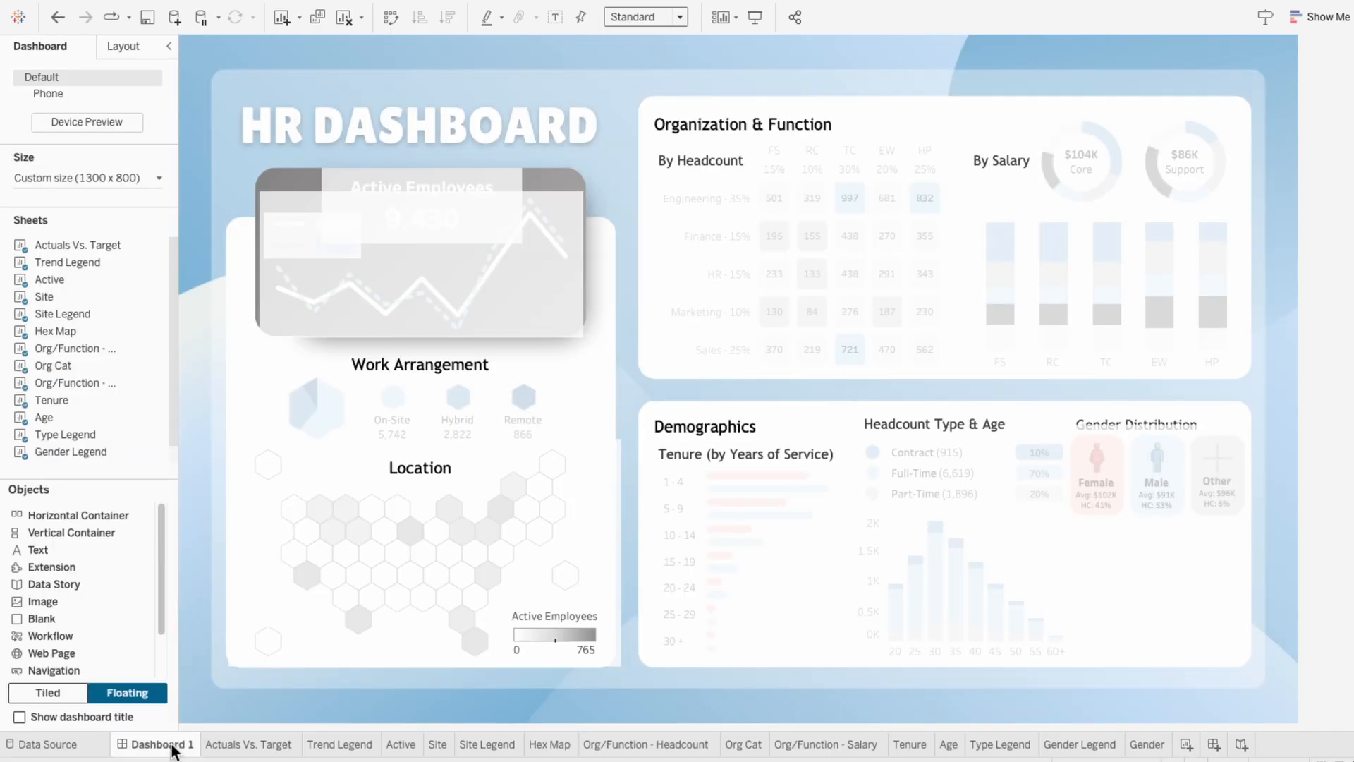
scroll(138, 413, down, 1)
drag(91, 451, 942, 454)
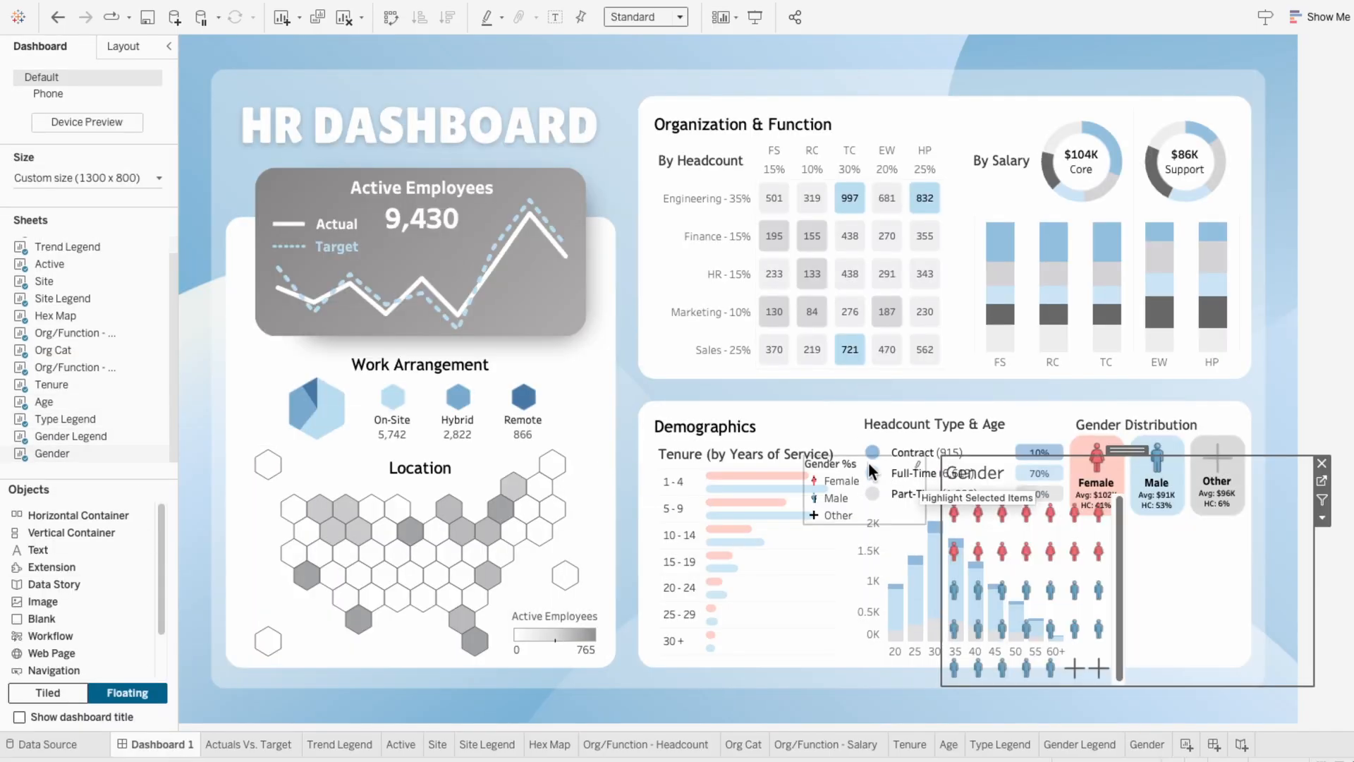
click(970, 481)
right_click(964, 475)
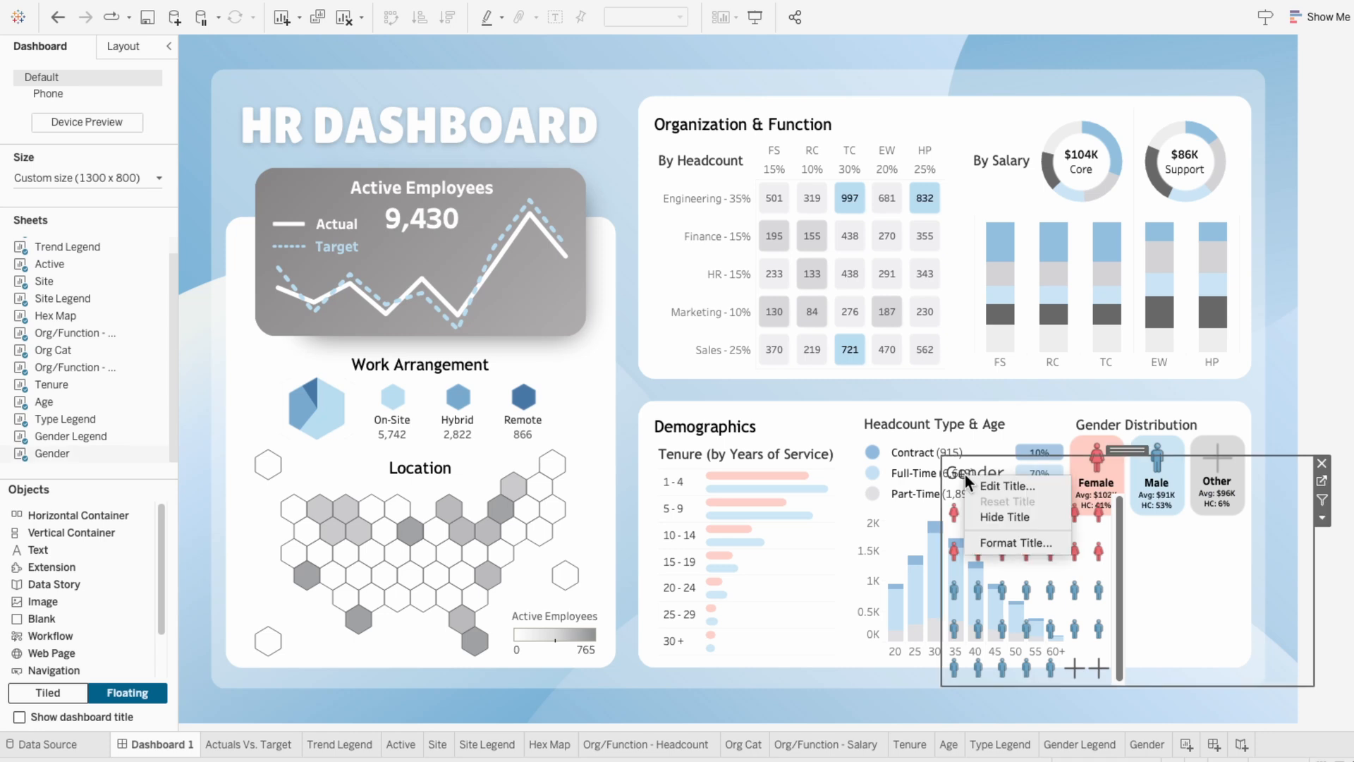
click(996, 517)
Step: Resize the Gender chart to sit beneath the Female, Male and Other cards and change its fit setting
drag(954, 692, 1154, 663)
drag(1235, 450, 1246, 507)
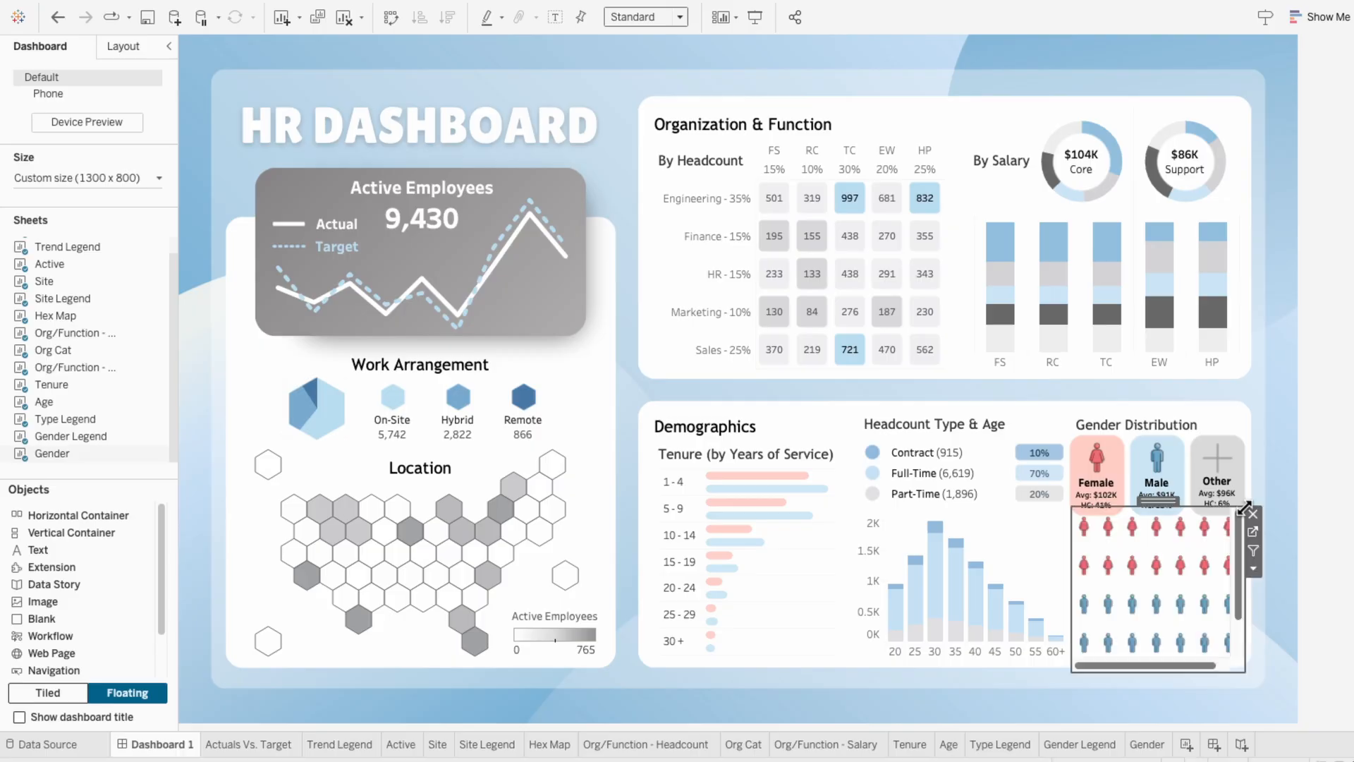
click(661, 18)
click(656, 70)
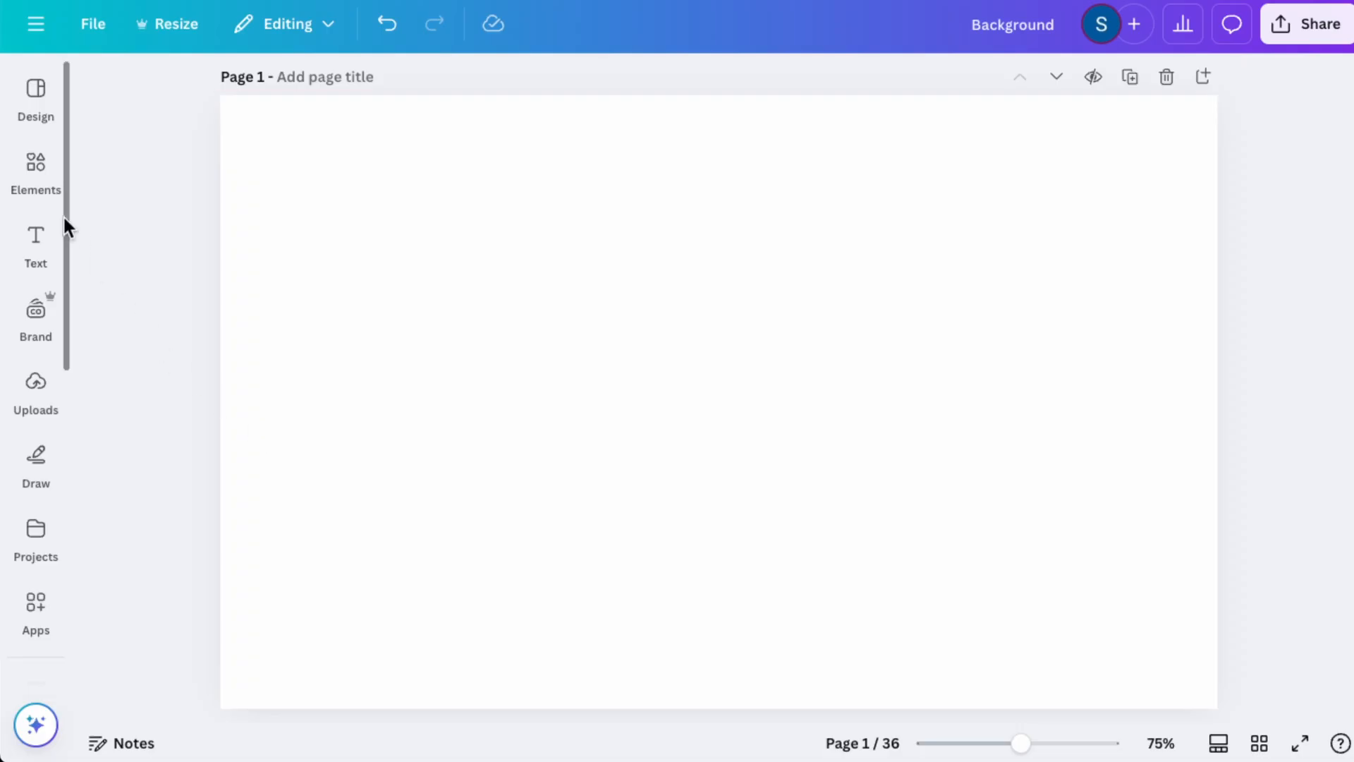
Step: Search the elements for "gradient background" and browse the graphics results before clearing the search
click(36, 169)
click(145, 95)
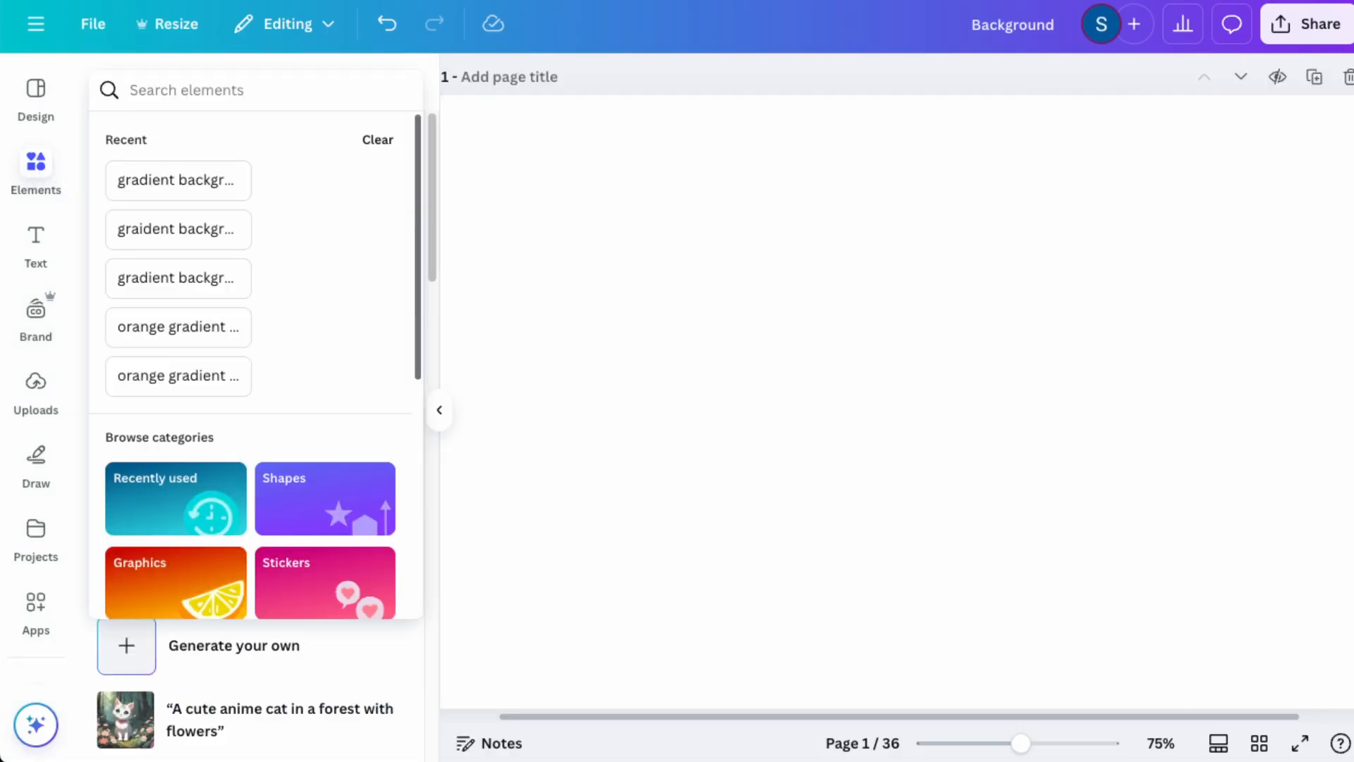
text(gradient backgr)
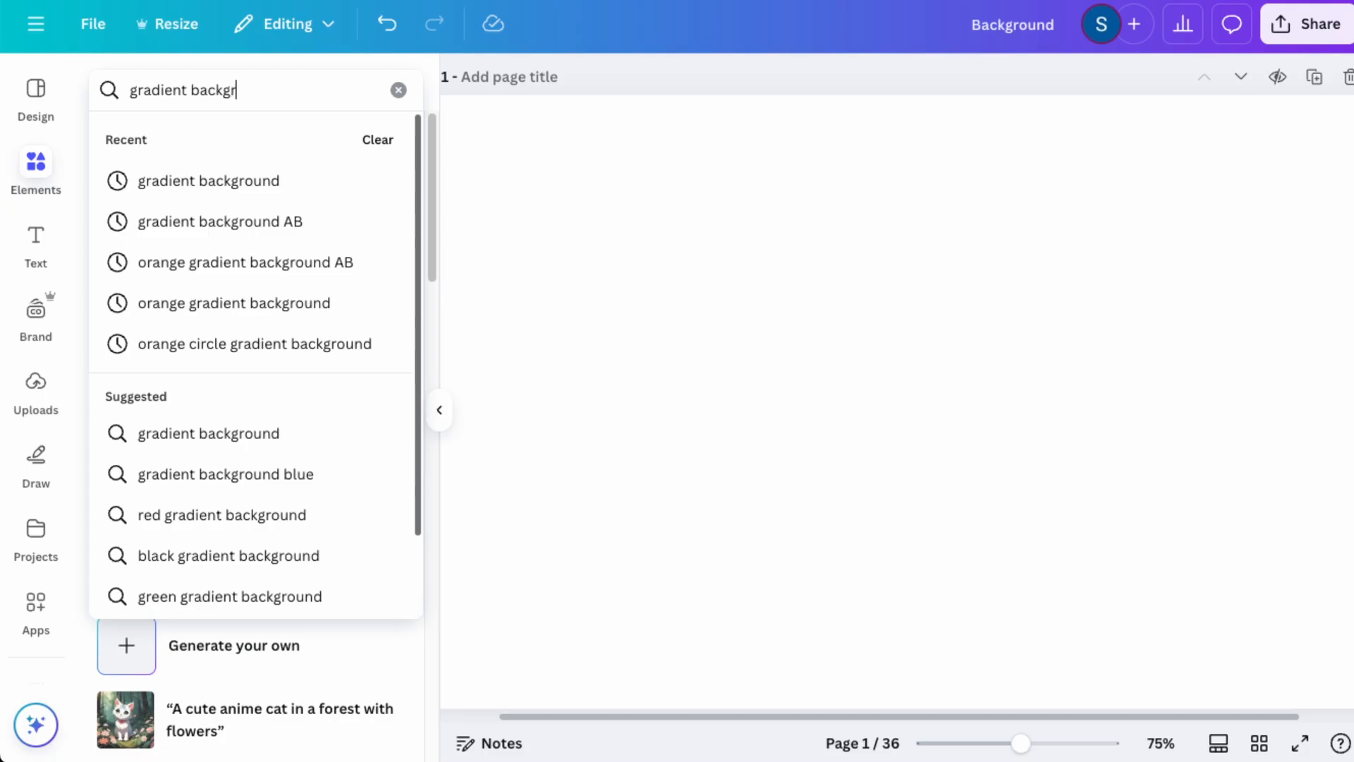
text(ound)
key(Return)
click(152, 144)
scroll(385, 374, down, 8)
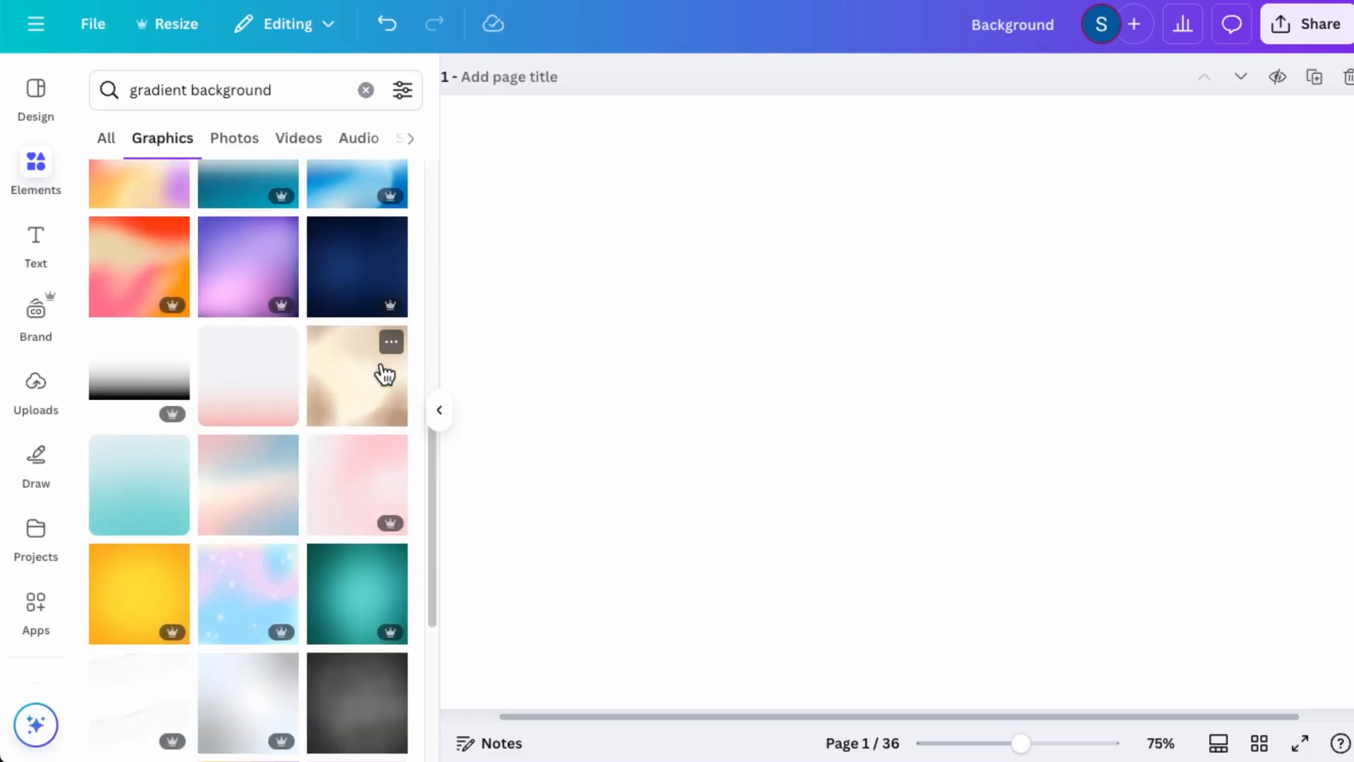
click(365, 90)
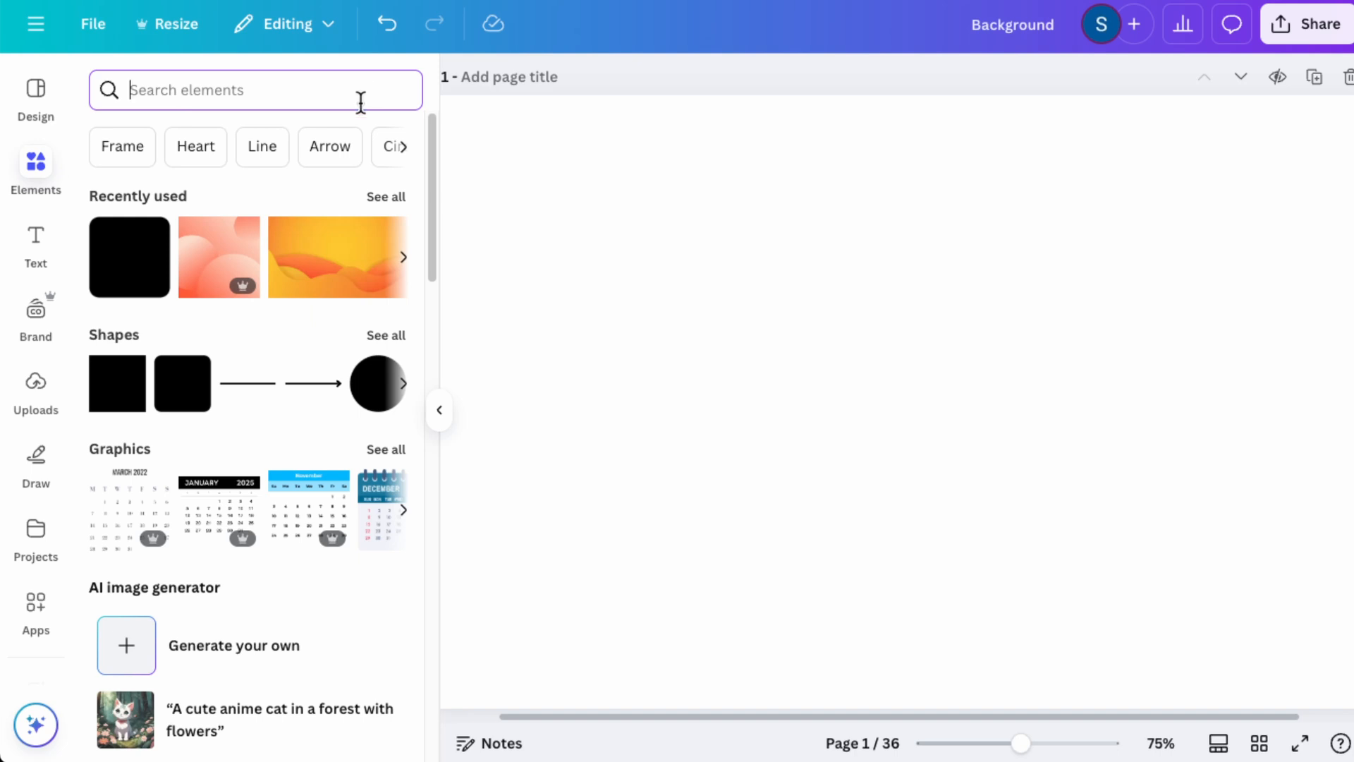
Step: Add the recently used coral gradient circles graphic and enlarge it to cover the whole page
click(220, 242)
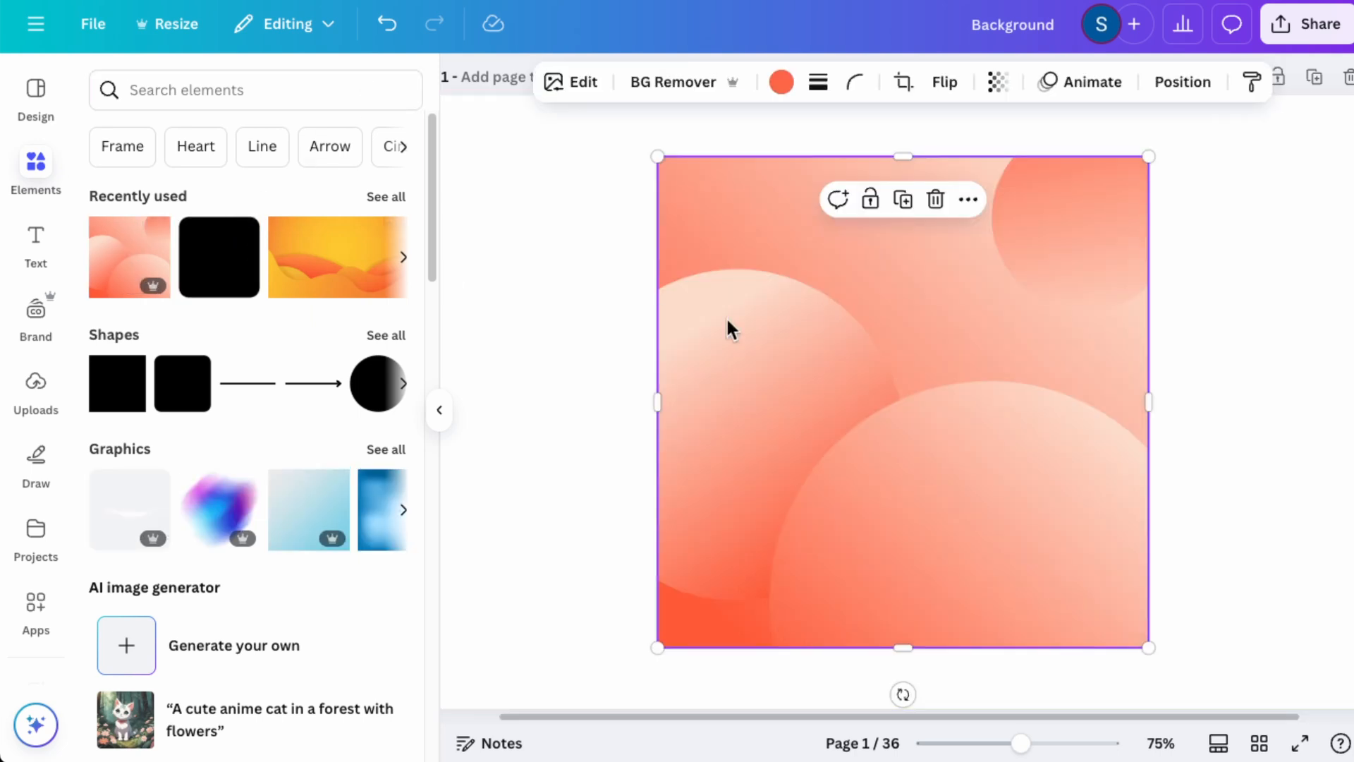
drag(963, 383, 669, 475)
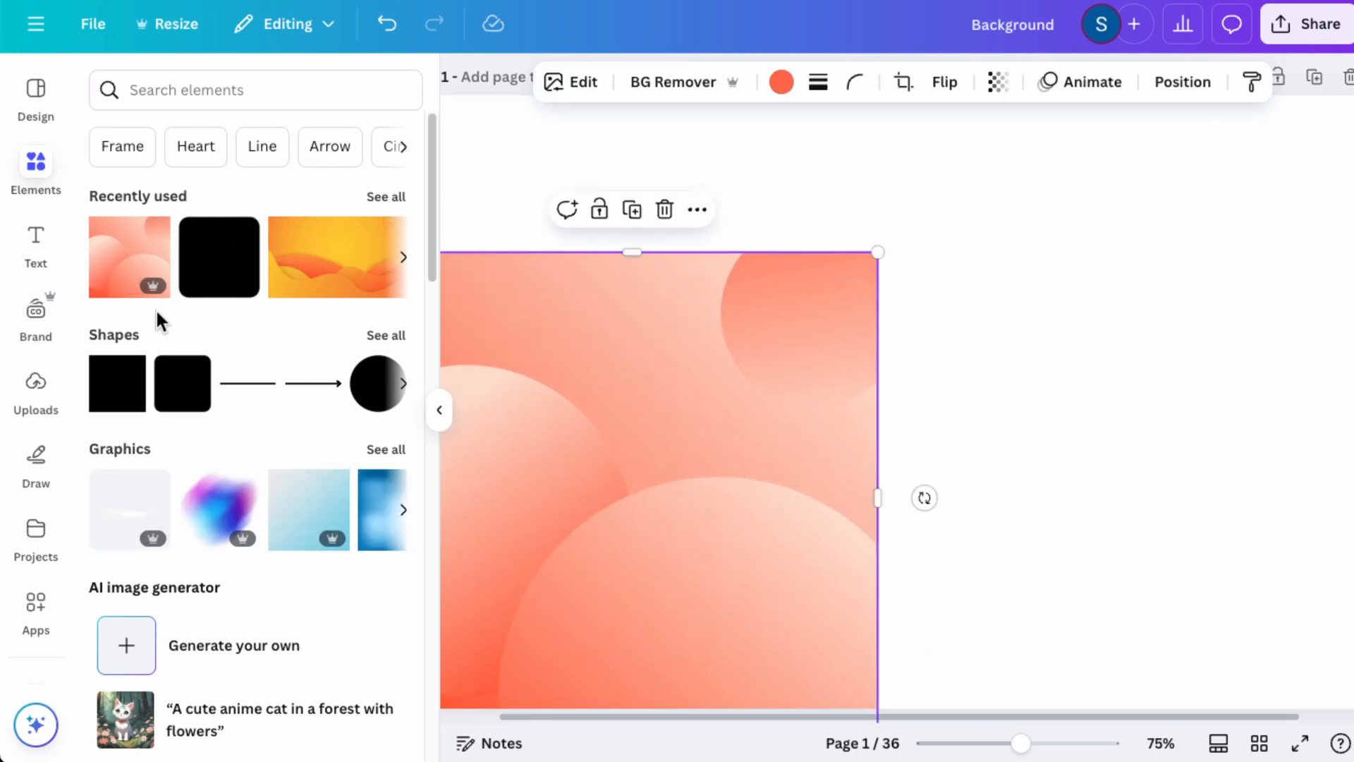
click(439, 410)
drag(695, 252, 1010, 399)
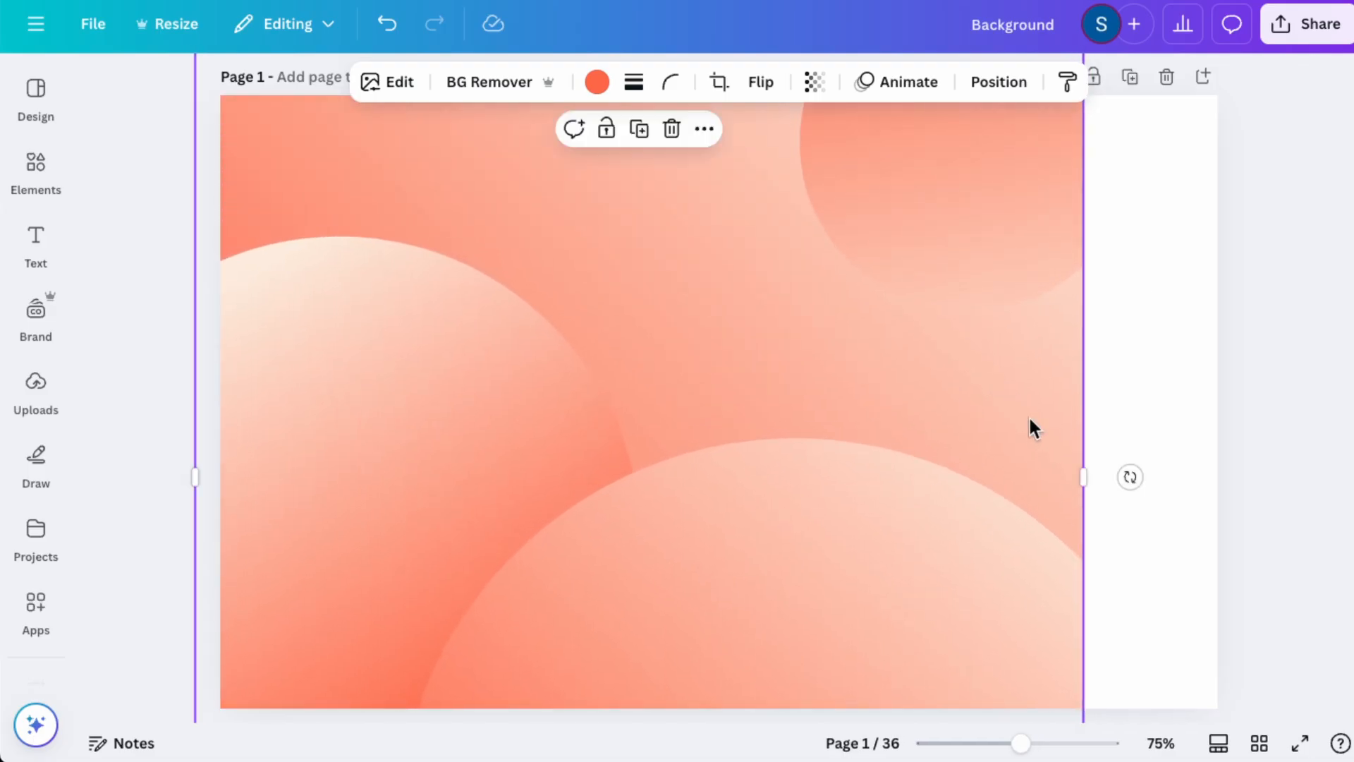
drag(1083, 474, 1228, 469)
drag(1166, 422, 1145, 436)
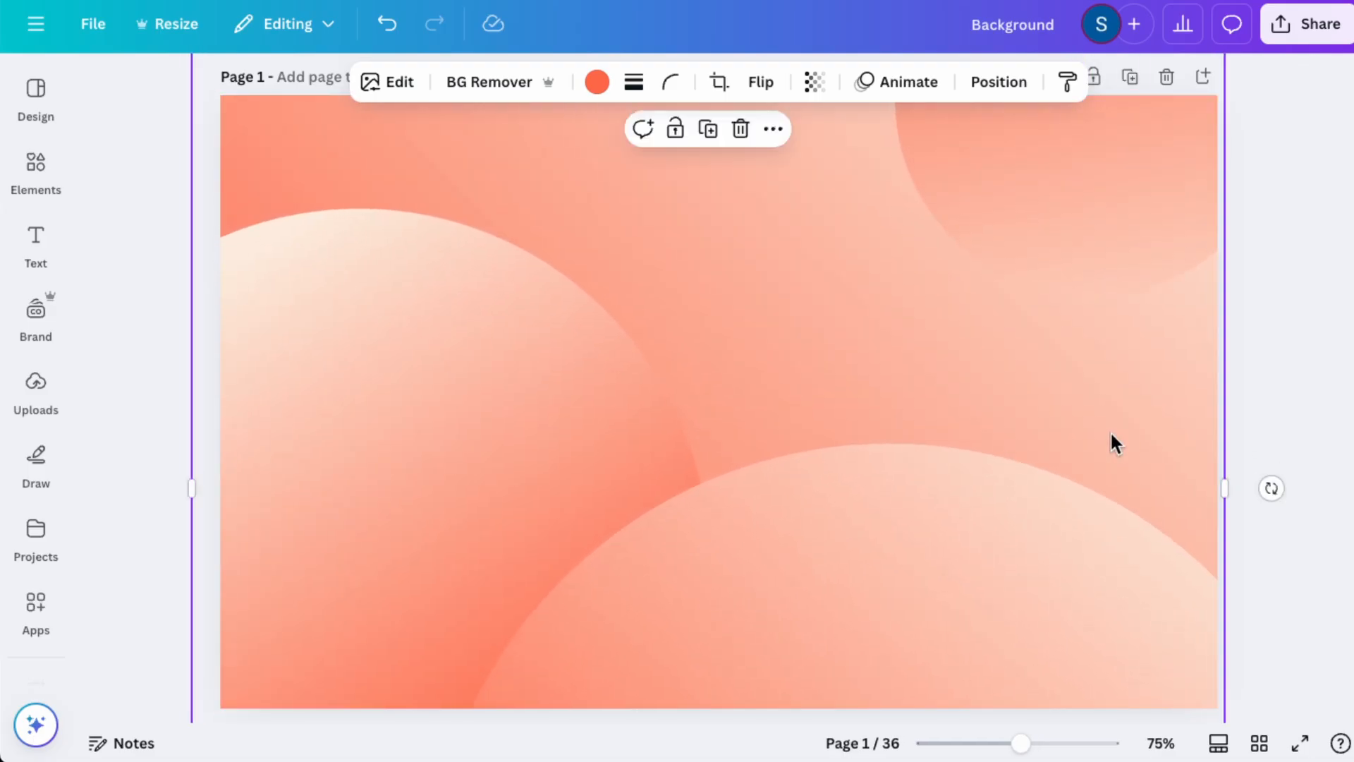
Step: Recolor the coral background graphic with the medium light blue from the document colors
click(597, 83)
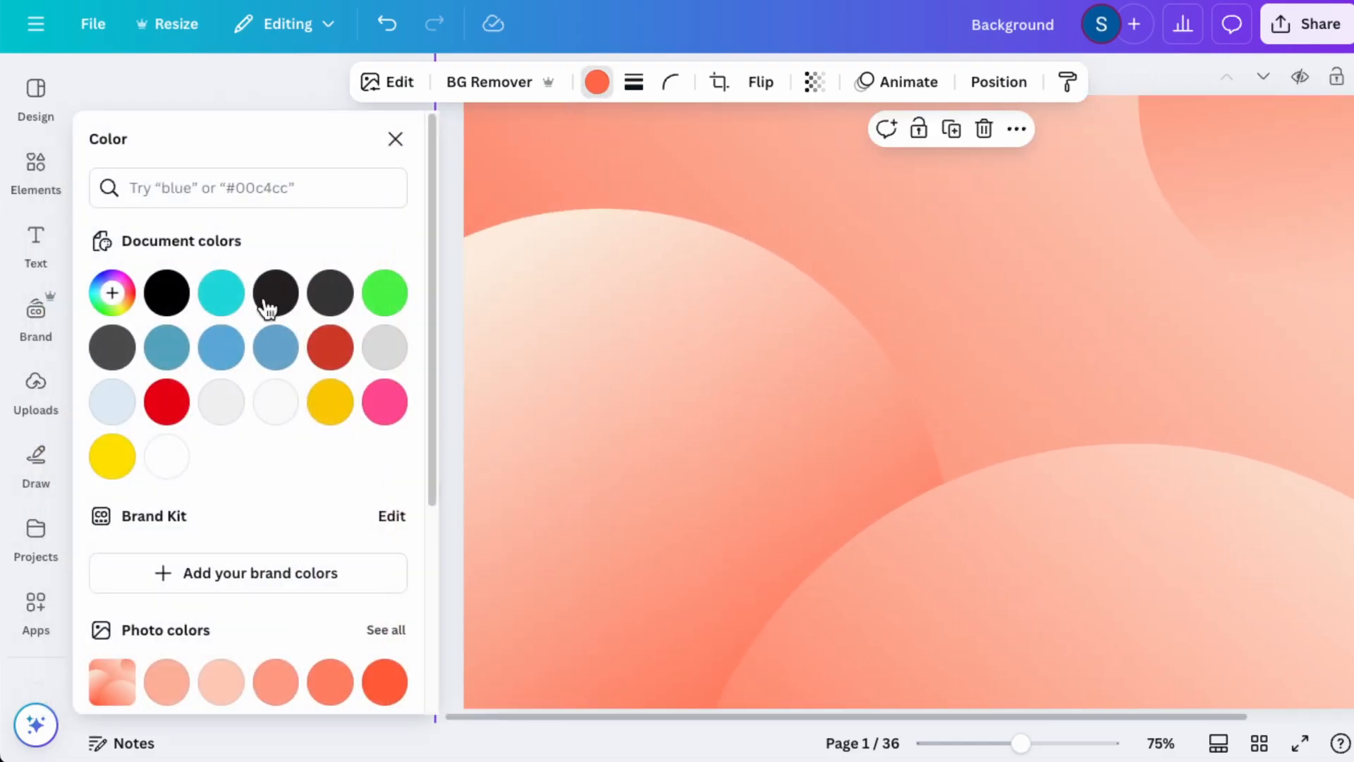
click(182, 347)
click(227, 352)
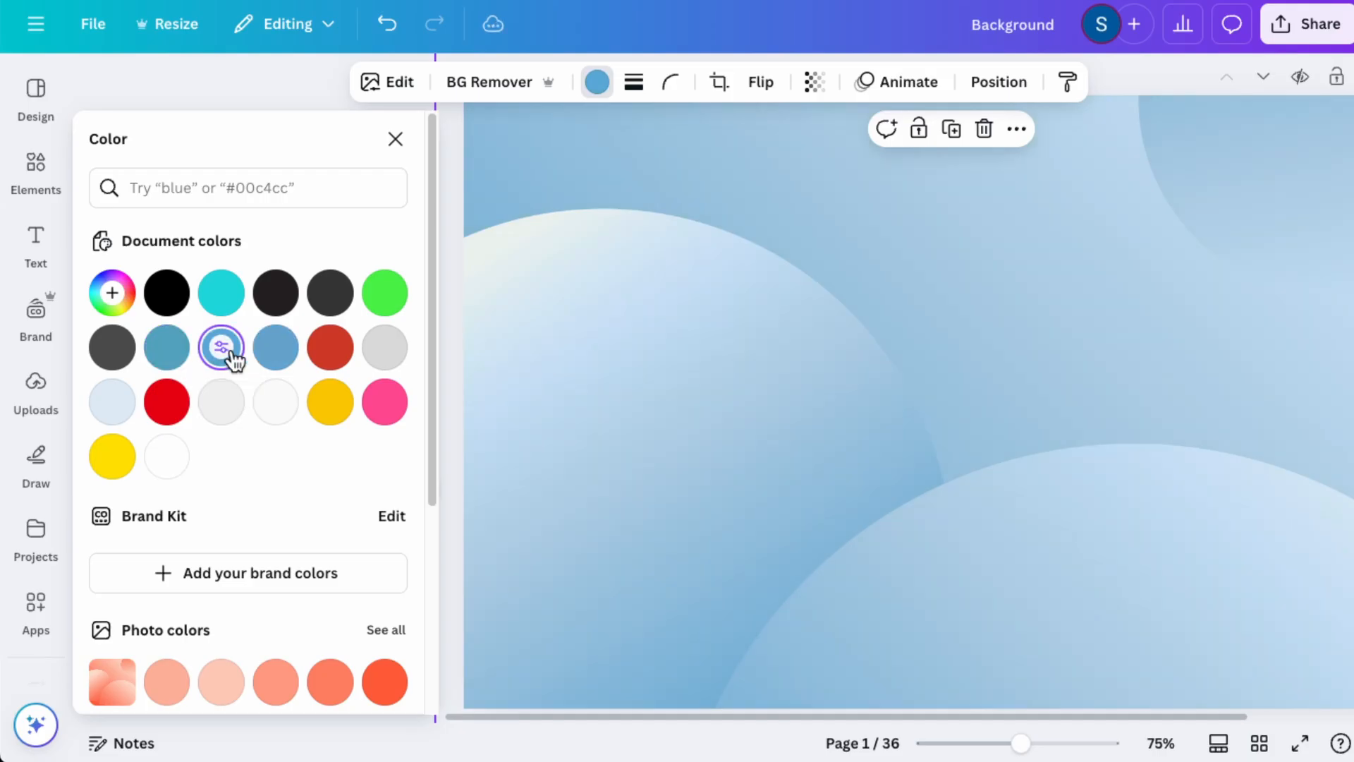
click(597, 83)
click(150, 286)
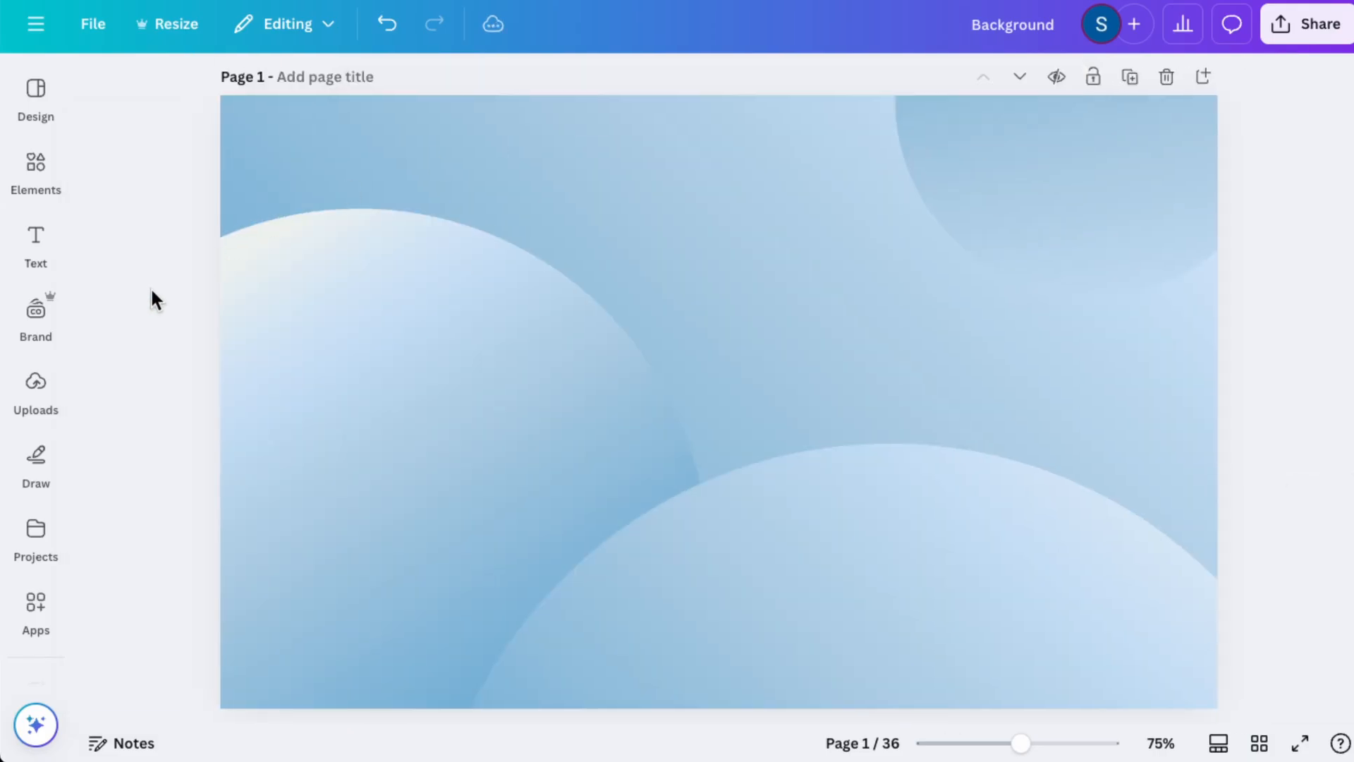
Step: Add a rounded square and enlarge it into a panel that leaves only a narrow margin around the page
click(40, 167)
click(226, 251)
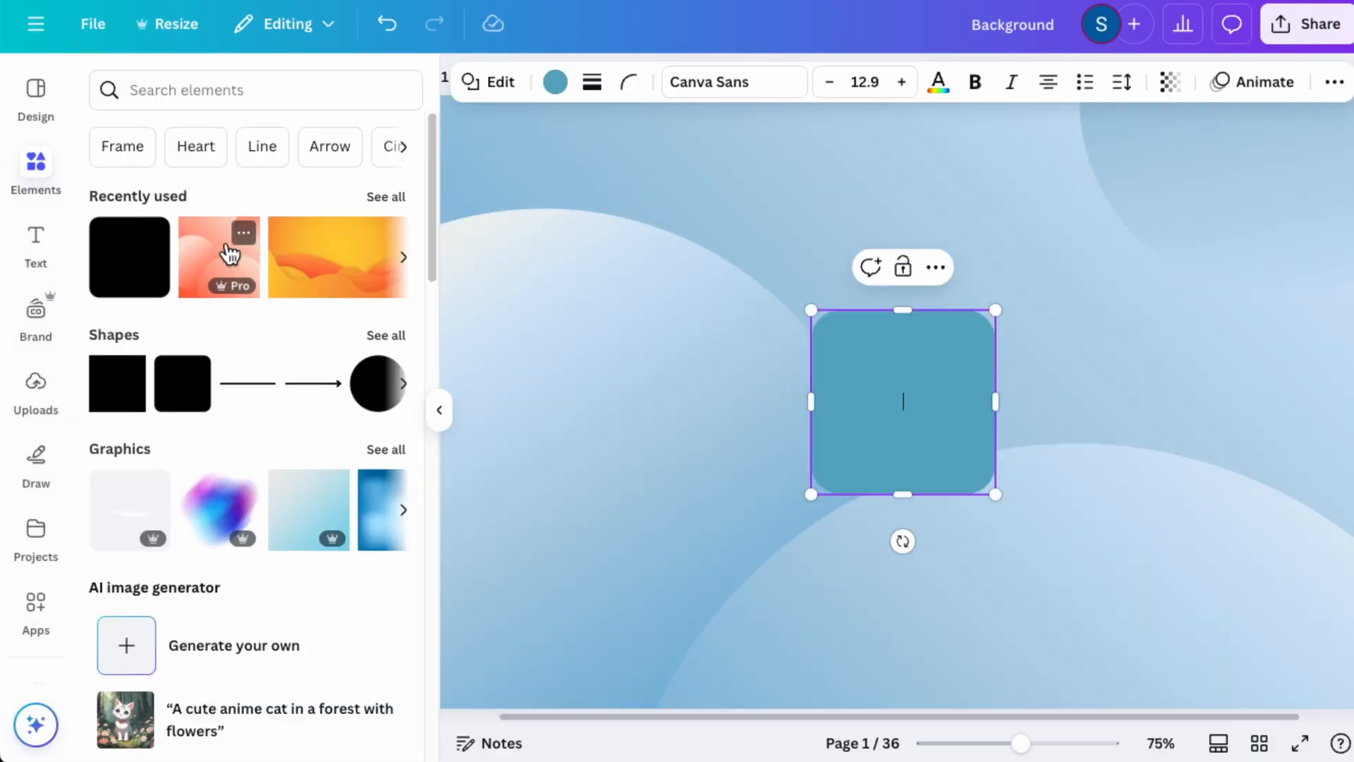
click(36, 167)
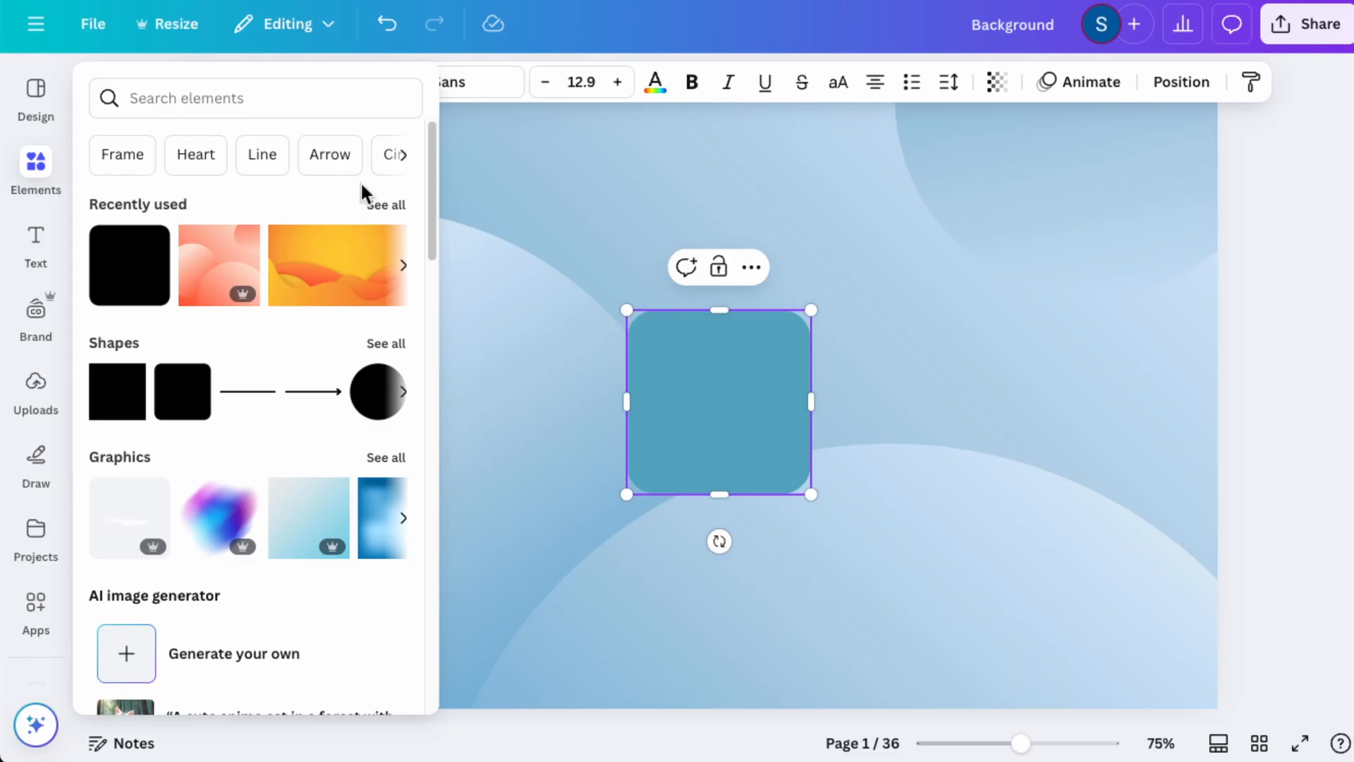
click(739, 526)
drag(750, 447, 390, 269)
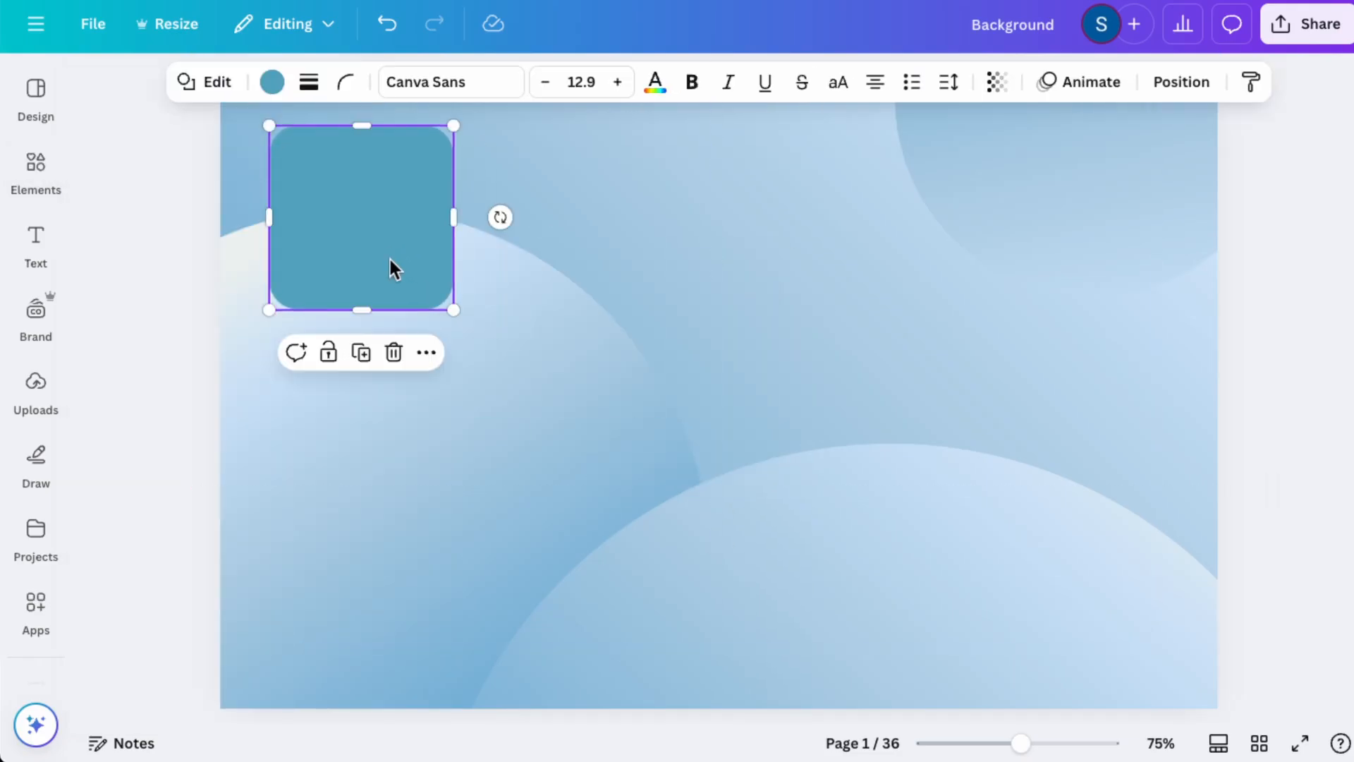
drag(454, 317, 1189, 679)
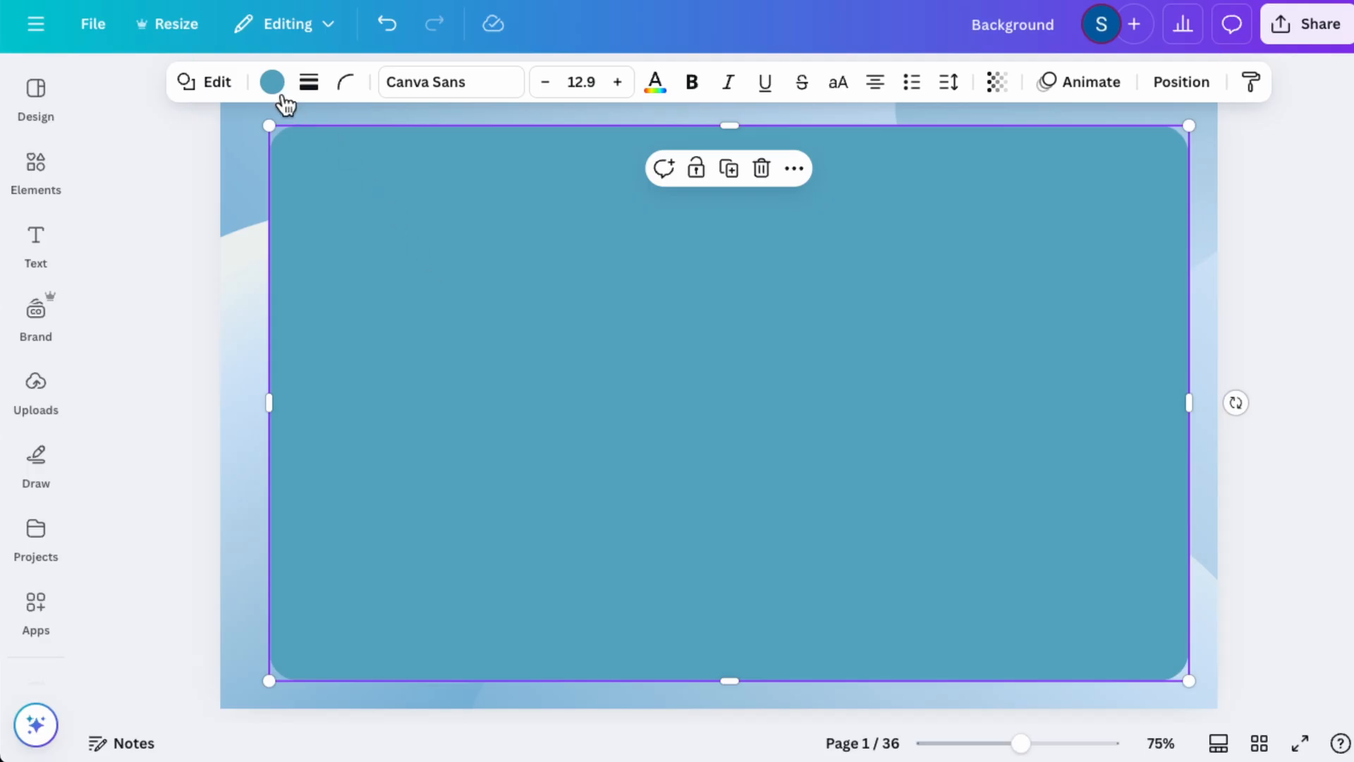
Step: Change the large rounded panel's fill color to white
click(272, 82)
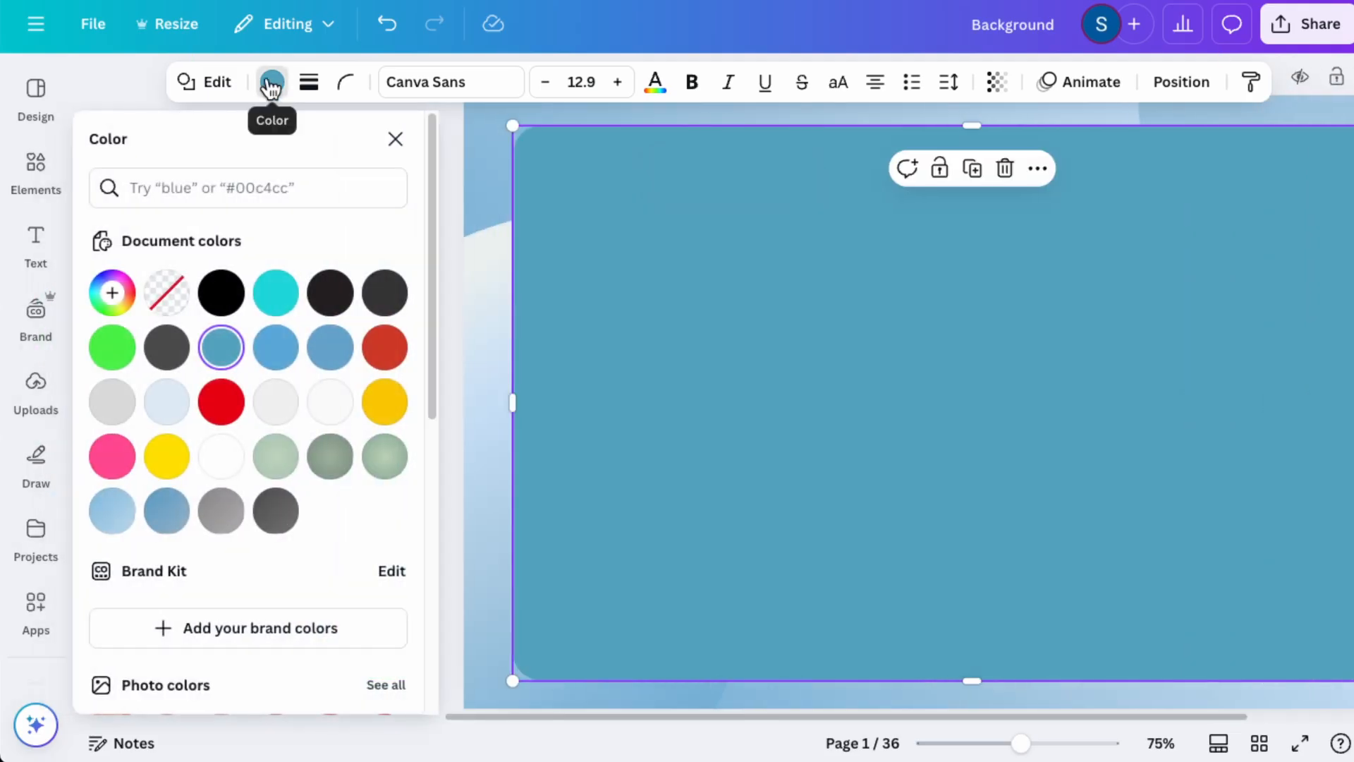
click(336, 399)
click(113, 293)
click(108, 394)
click(681, 316)
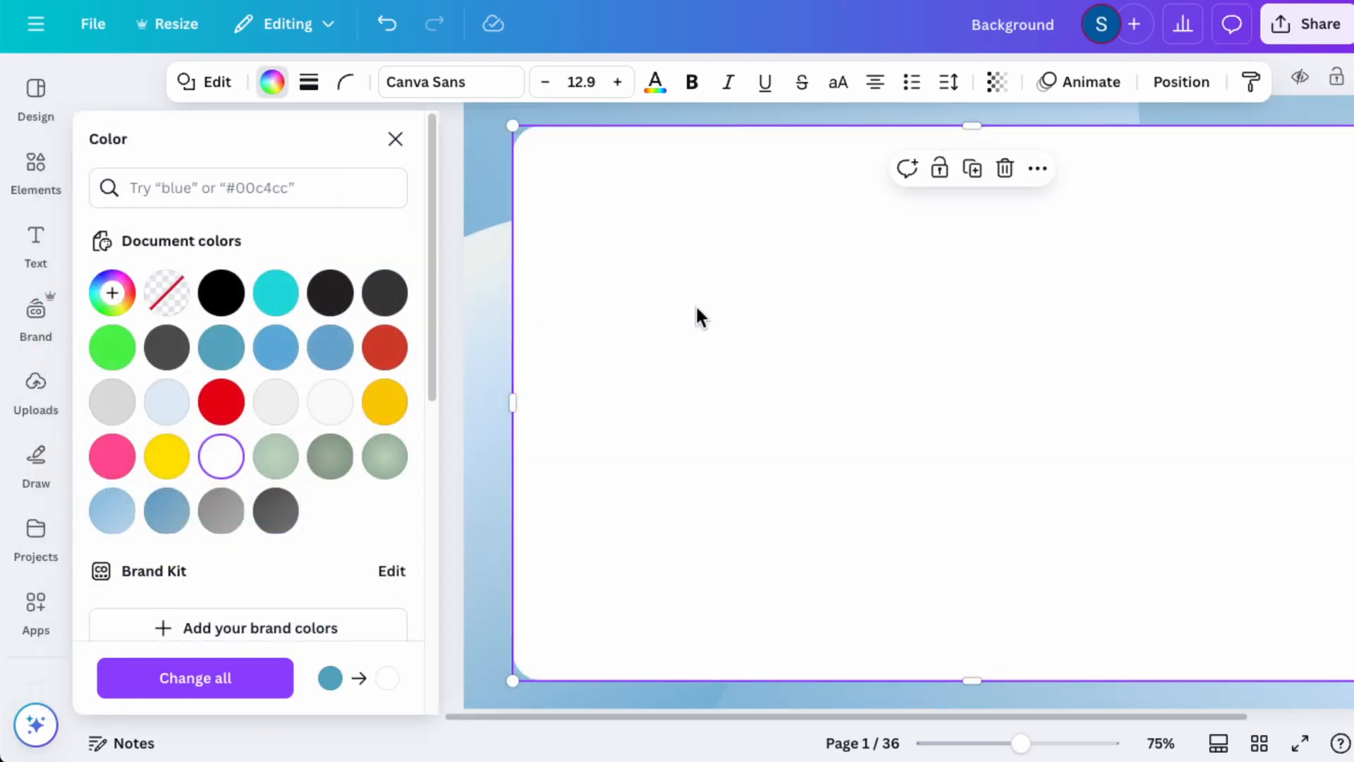
Step: Set the white panel's transparency to 30 and deselect it
click(997, 83)
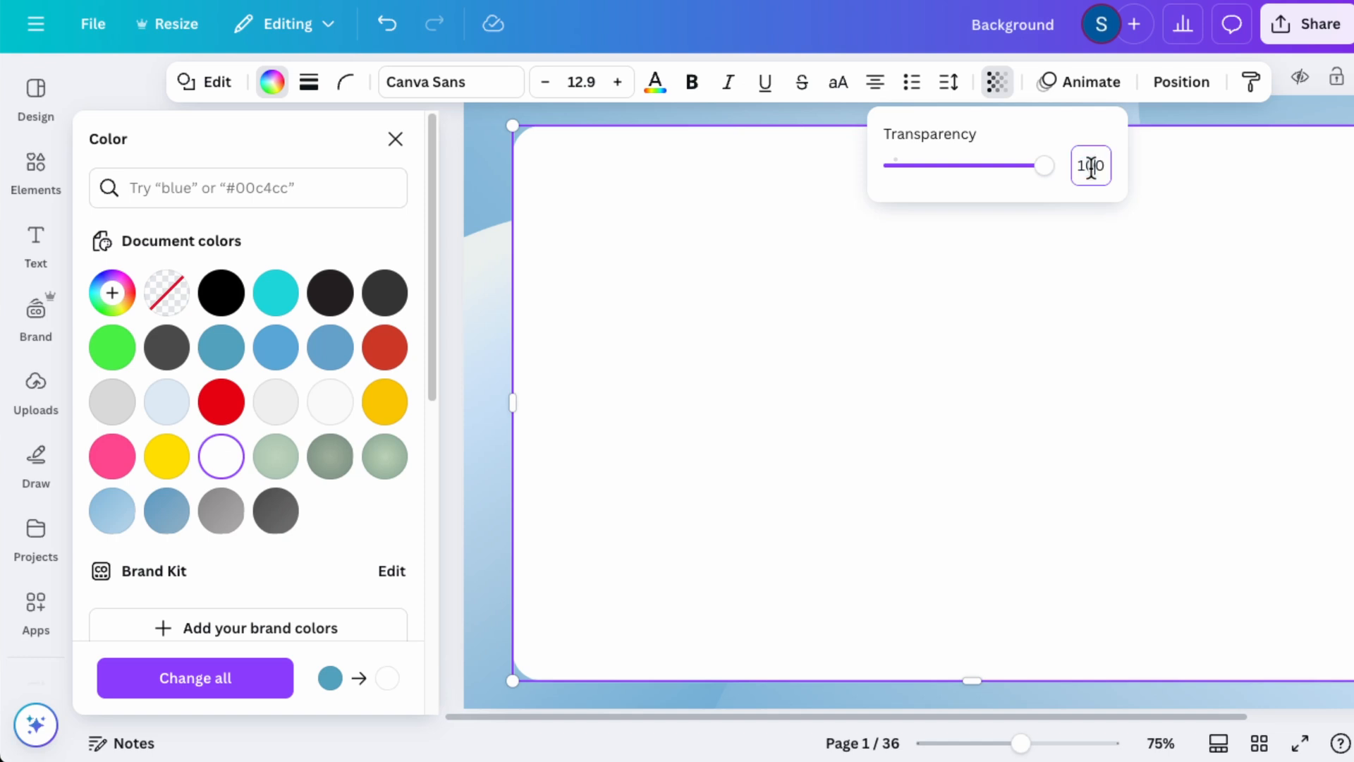
text(30)
key(Return)
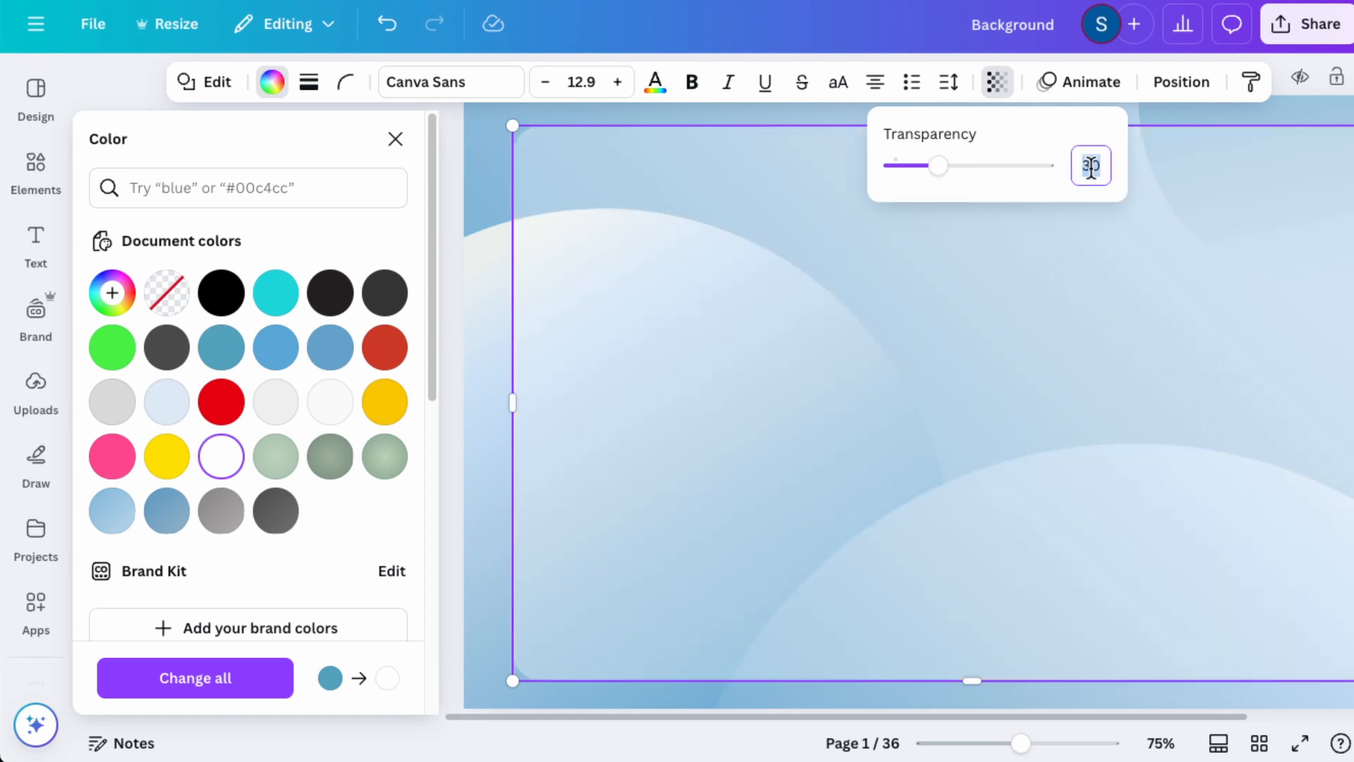
click(1058, 258)
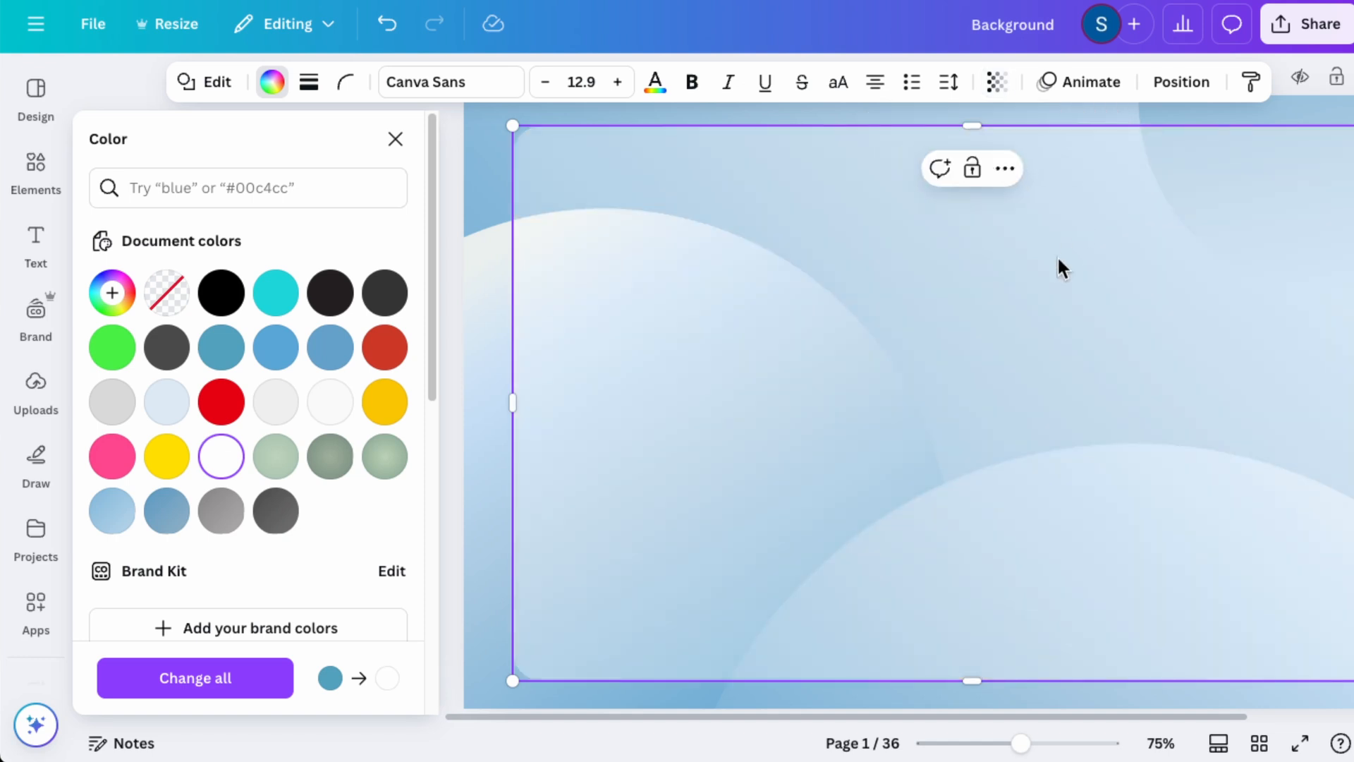
click(396, 139)
click(1259, 332)
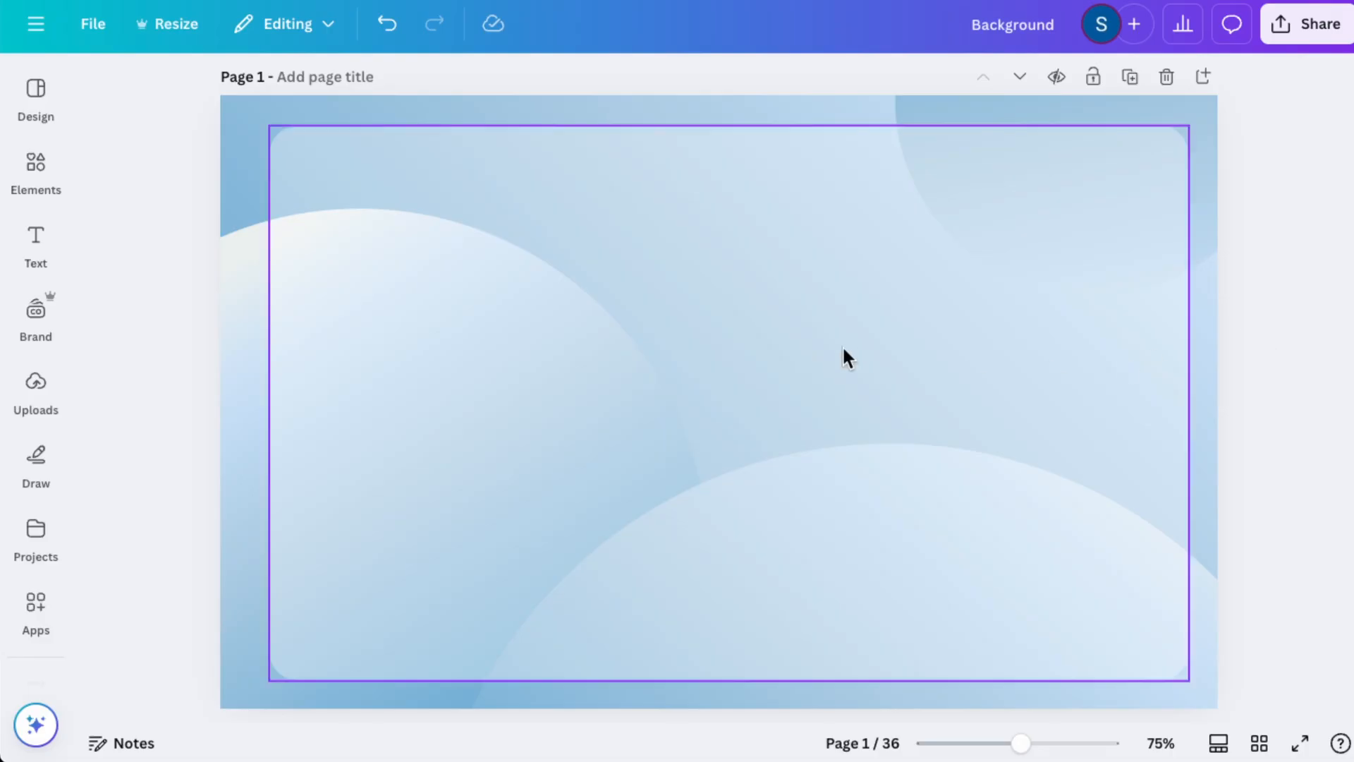
Step: Set the translucent panel's corner rounding to 24
click(535, 185)
click(343, 81)
drag(288, 168, 279, 168)
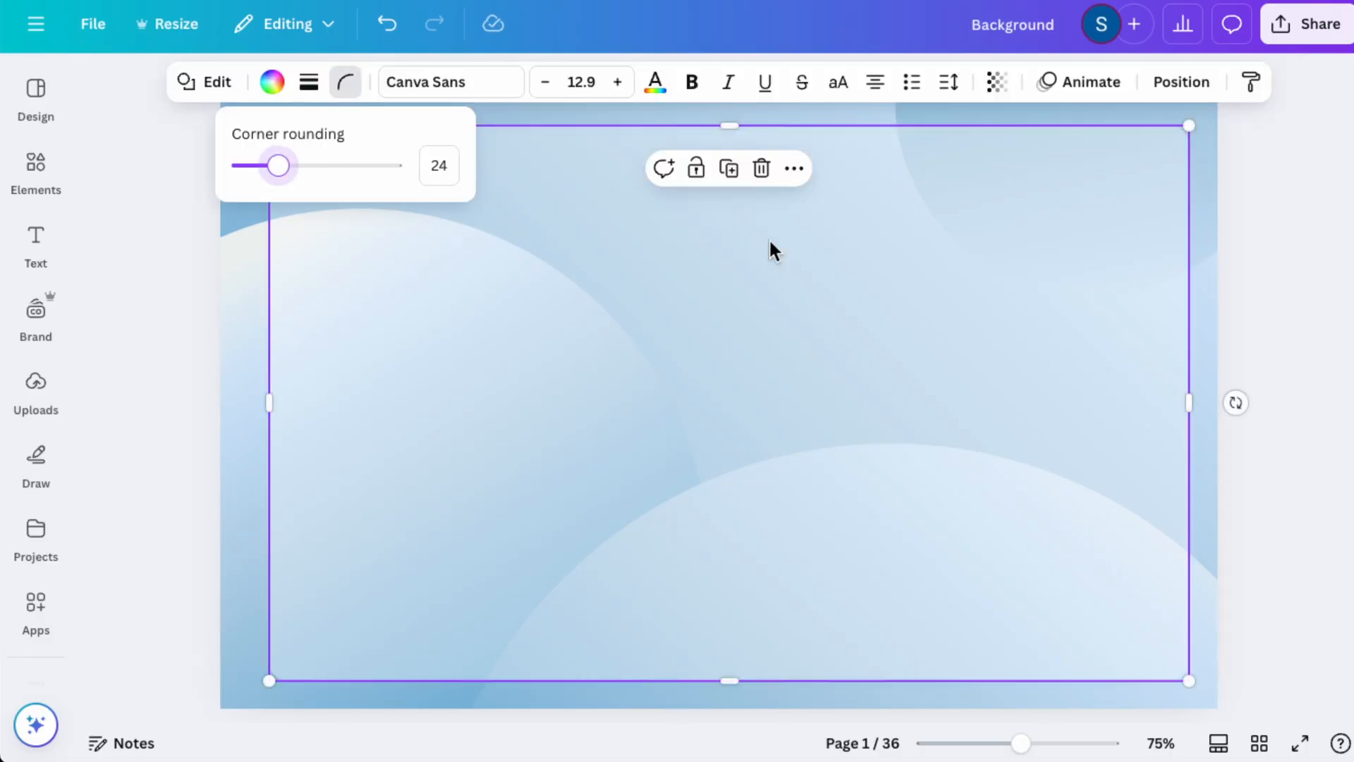
click(1298, 322)
click(1299, 329)
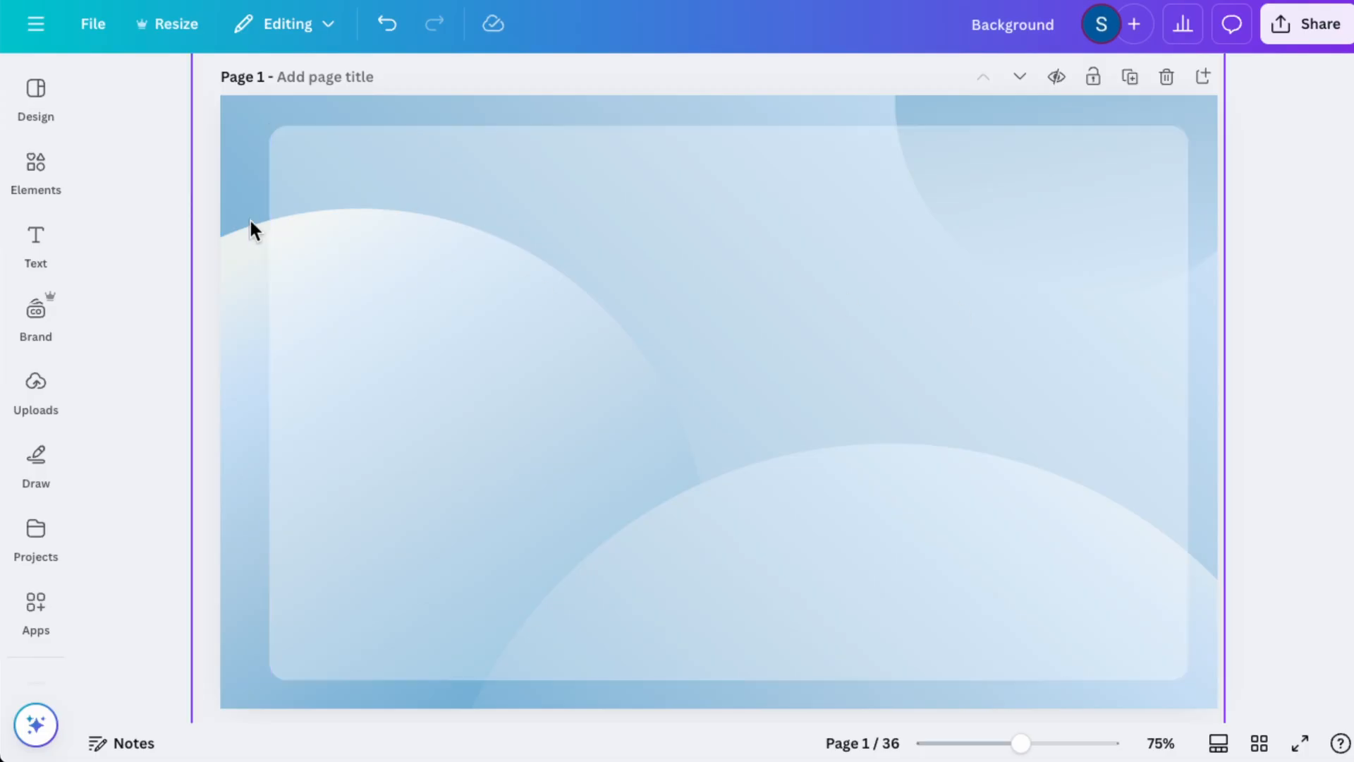
Step: Duplicate the translucent panel and shrink the copy into a tall card in the panel's lower-left area
click(286, 222)
key(ctrl+d)
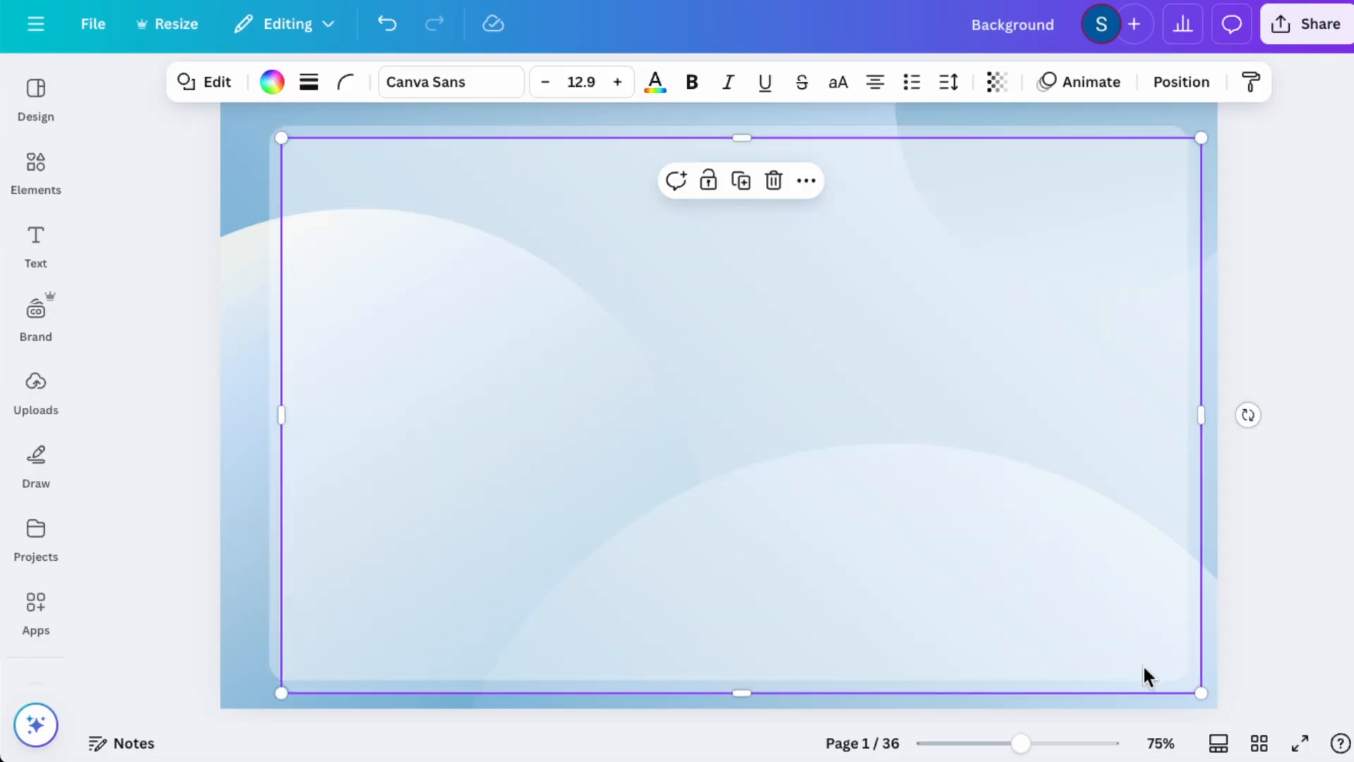
drag(1203, 694, 535, 579)
drag(471, 355, 478, 425)
drag(541, 207, 627, 251)
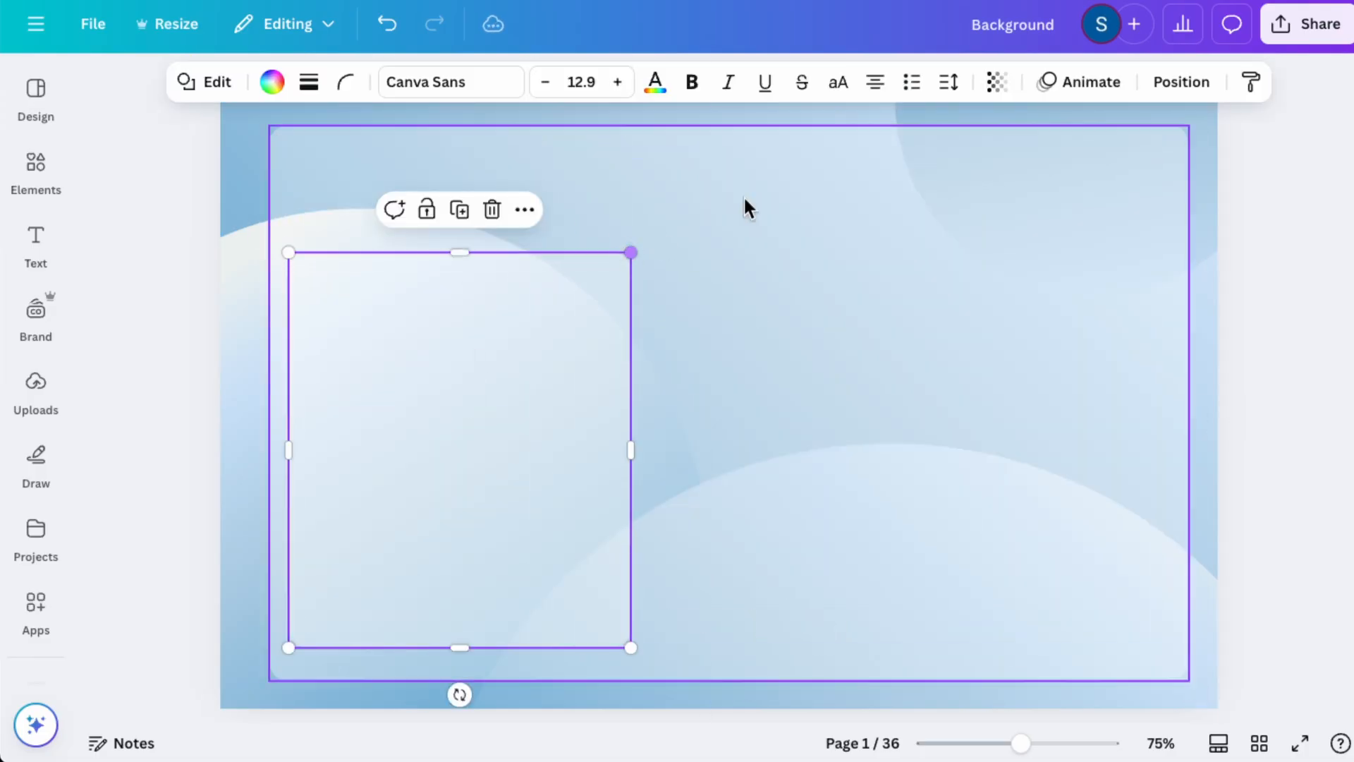
Step: Set the tall left card's transparency to 100 so it is solid white
click(997, 81)
drag(946, 165, 1115, 173)
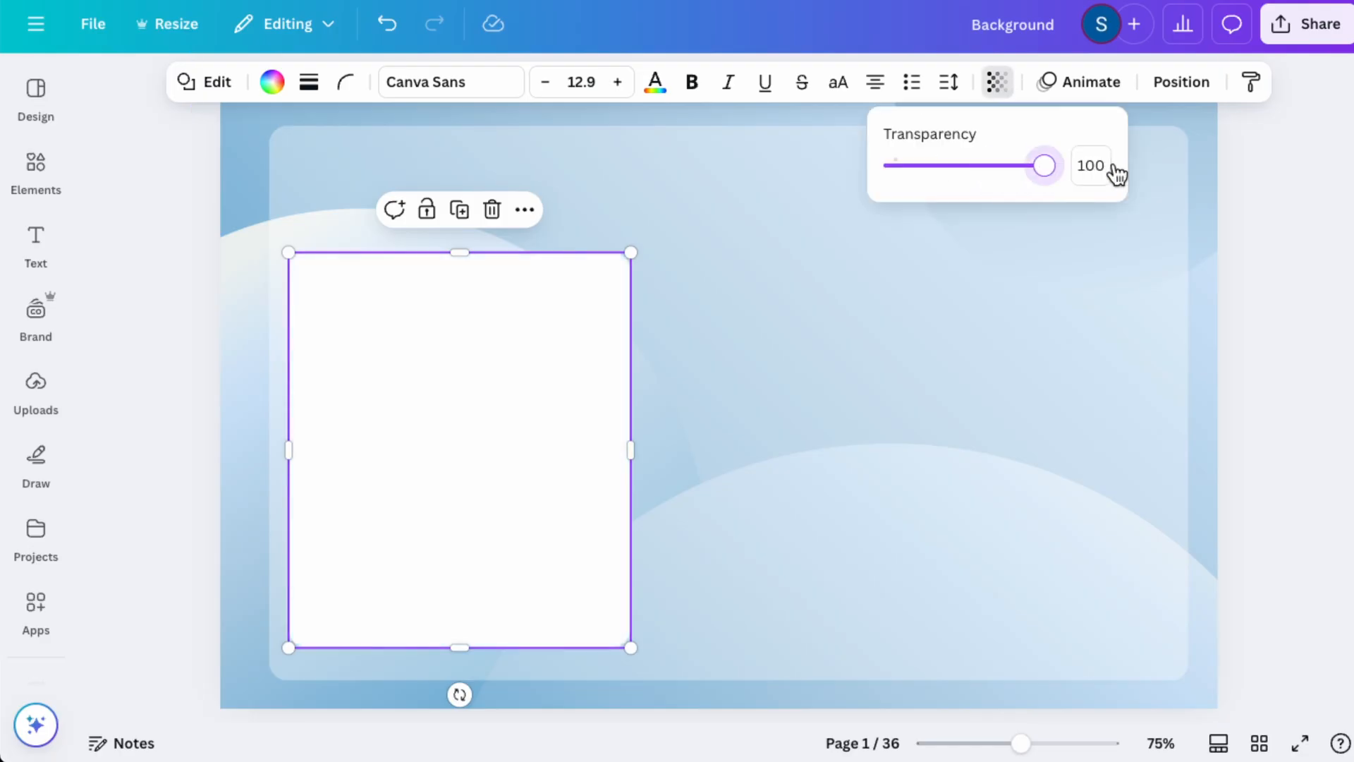
click(1261, 308)
Step: Duplicate the white card twice to make two equal wide cards stacked on the right half of the panel
click(582, 430)
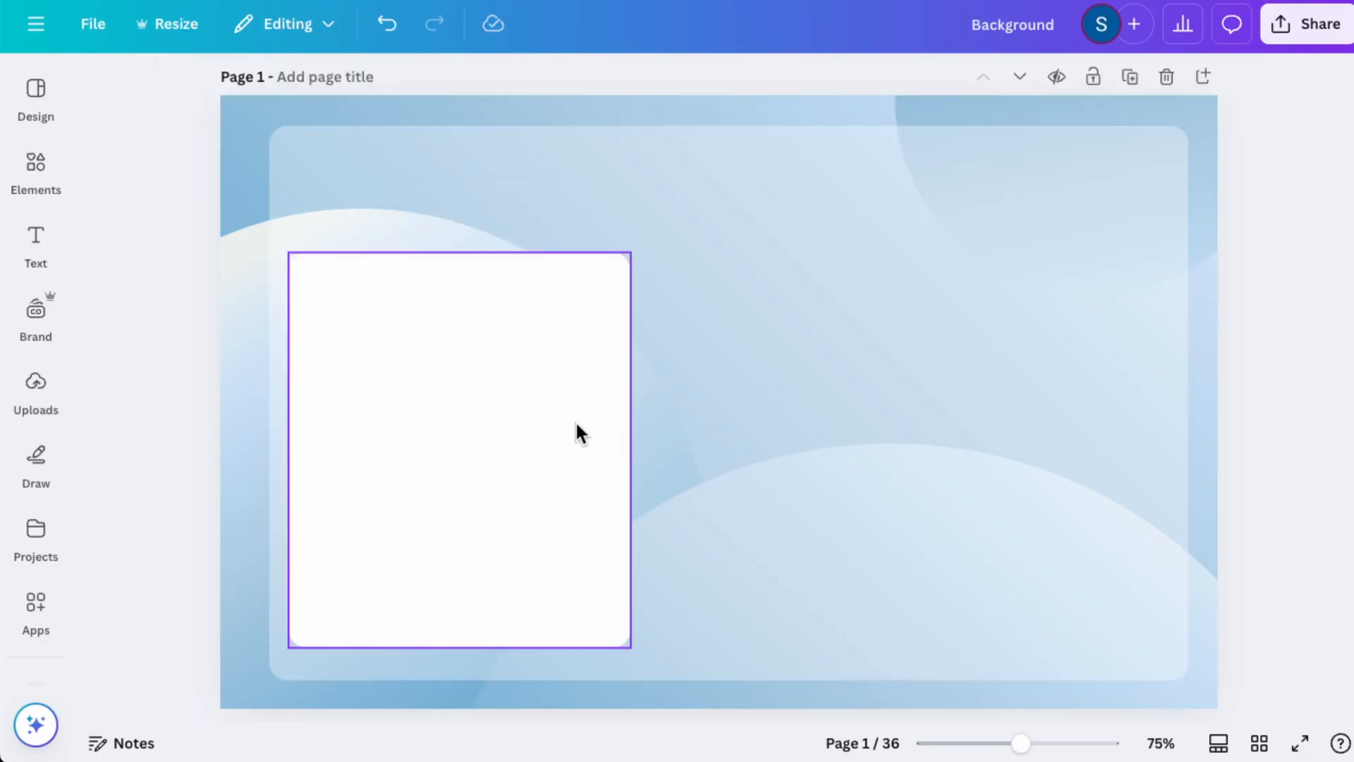
key(ctrl+d)
drag(581, 455, 930, 328)
drag(990, 530, 1170, 384)
key(ctrl+d)
drag(1055, 338, 1036, 564)
click(1294, 444)
Step: Duplicate the tall left card and shrink the copy into a small header card overlapping its top edge
click(554, 349)
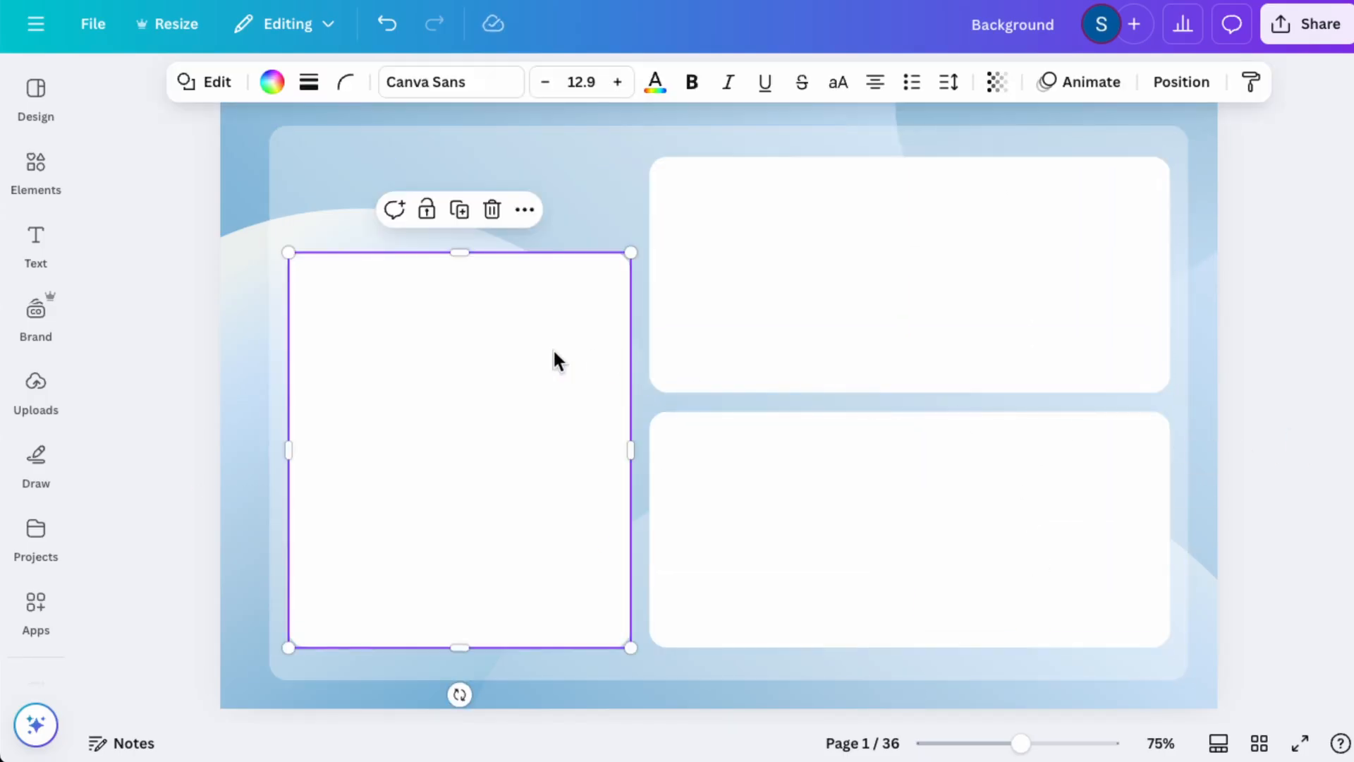
key(ctrl+d)
drag(485, 656, 529, 408)
drag(643, 337, 595, 338)
drag(332, 342, 341, 274)
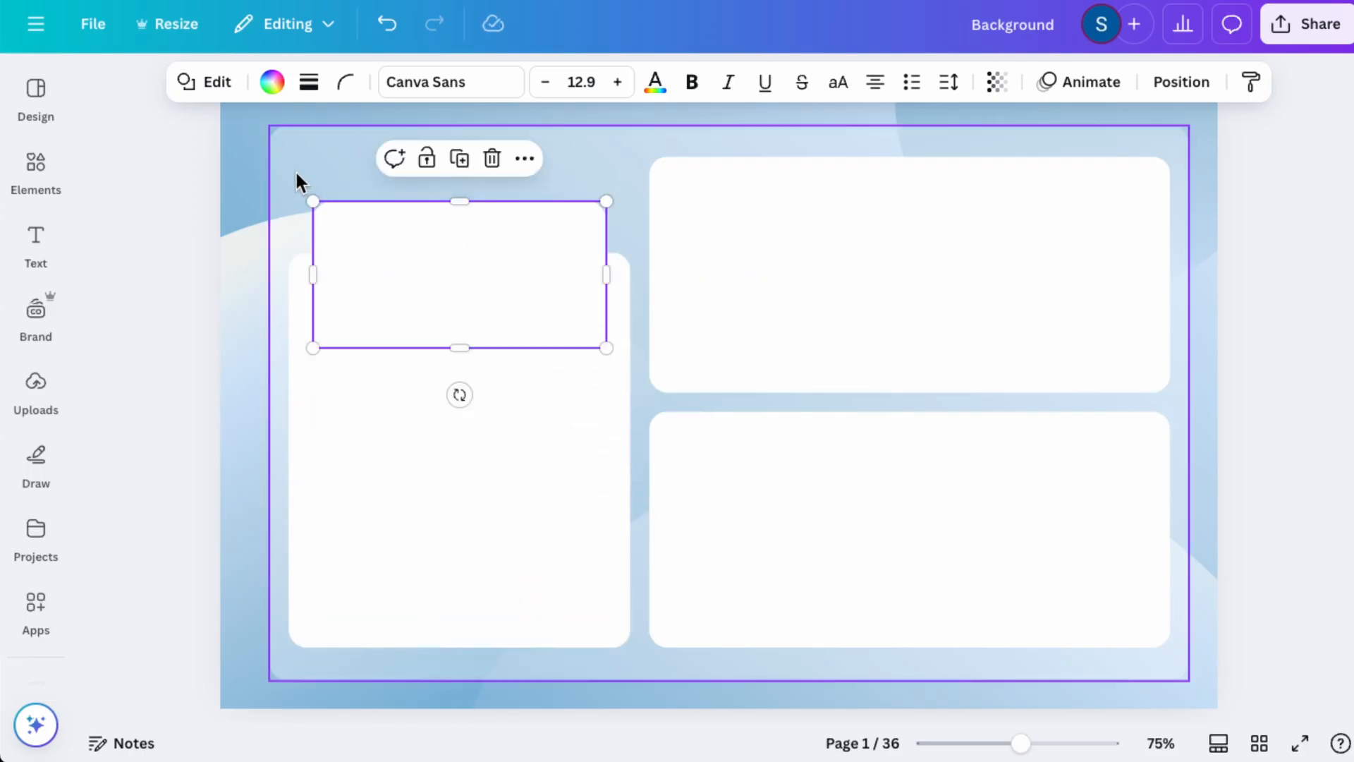
Step: Fill the header card with a diagonal gradient based on dark gray #494949, and shift it and the left card's top edge slightly down
click(272, 83)
click(161, 350)
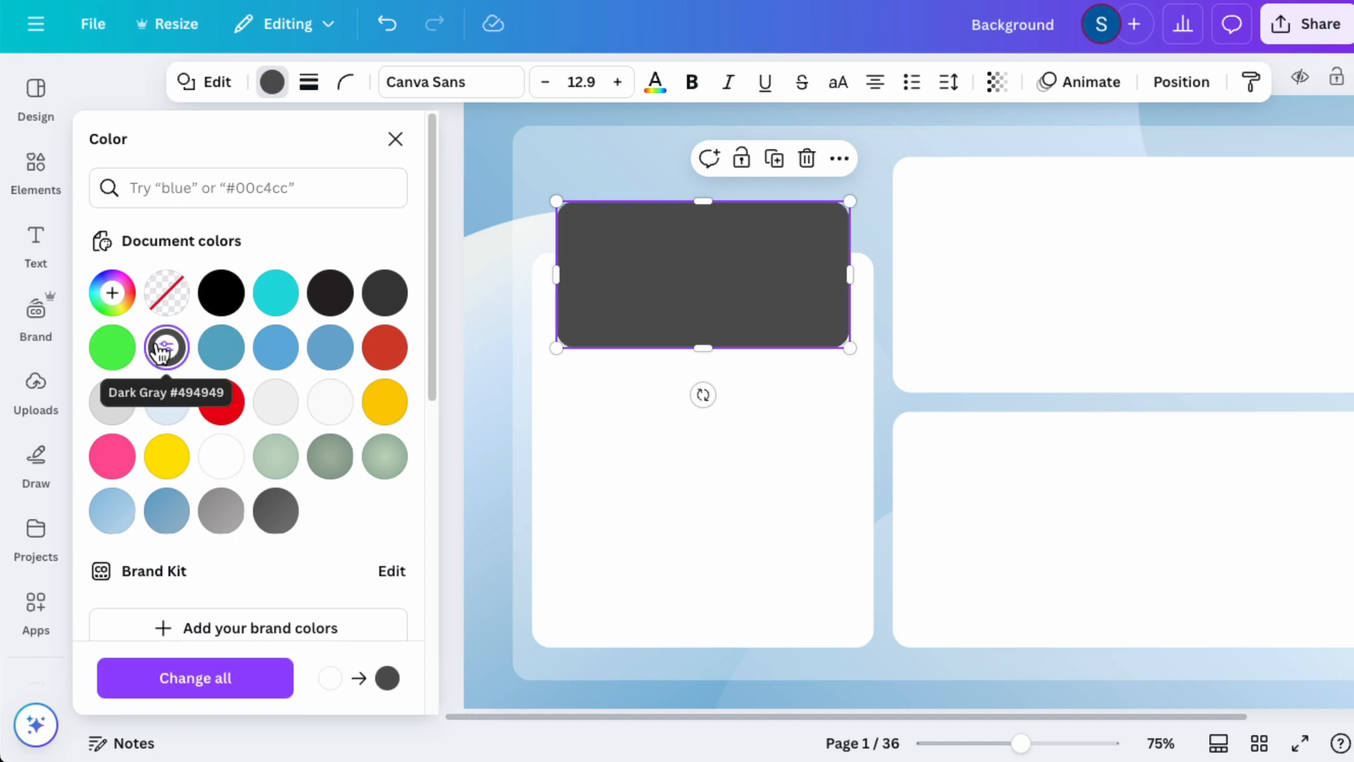
click(112, 292)
click(280, 357)
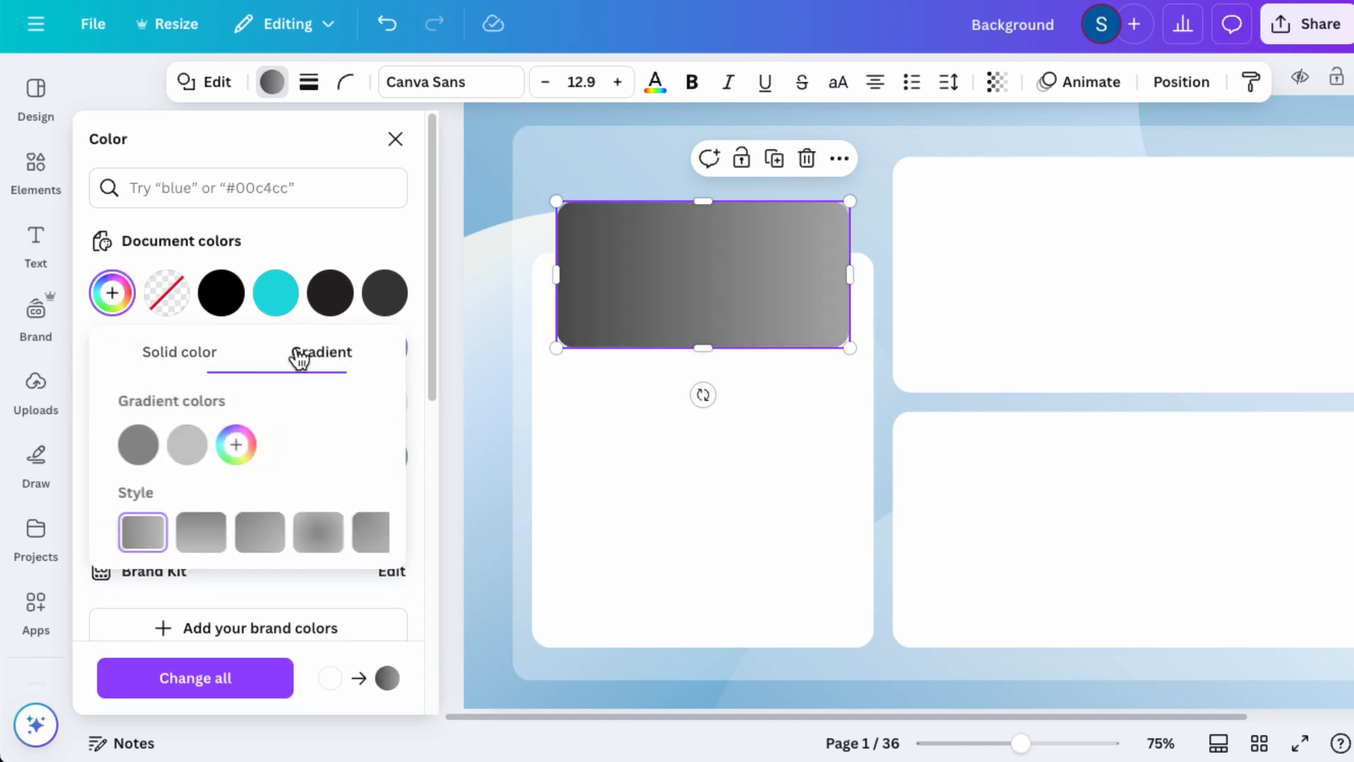
click(258, 539)
click(452, 394)
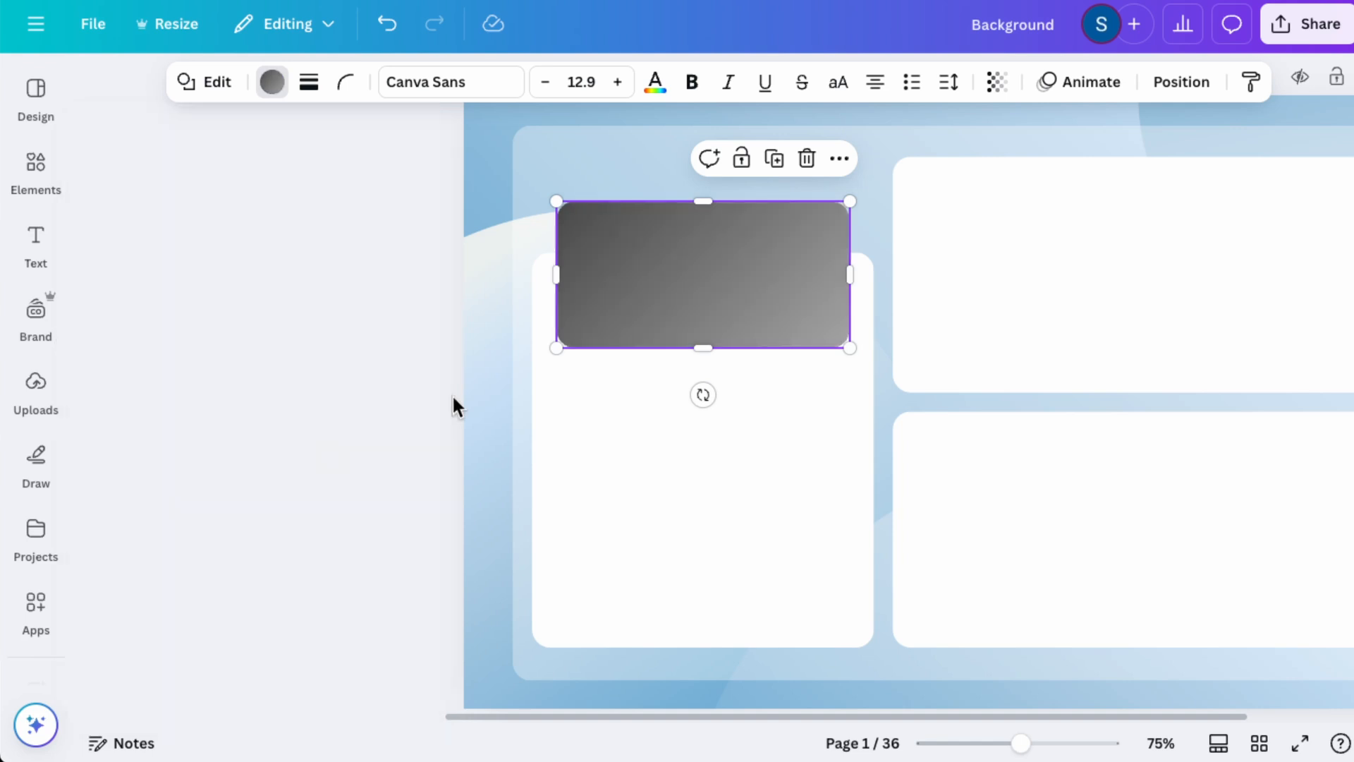
click(549, 252)
click(324, 221)
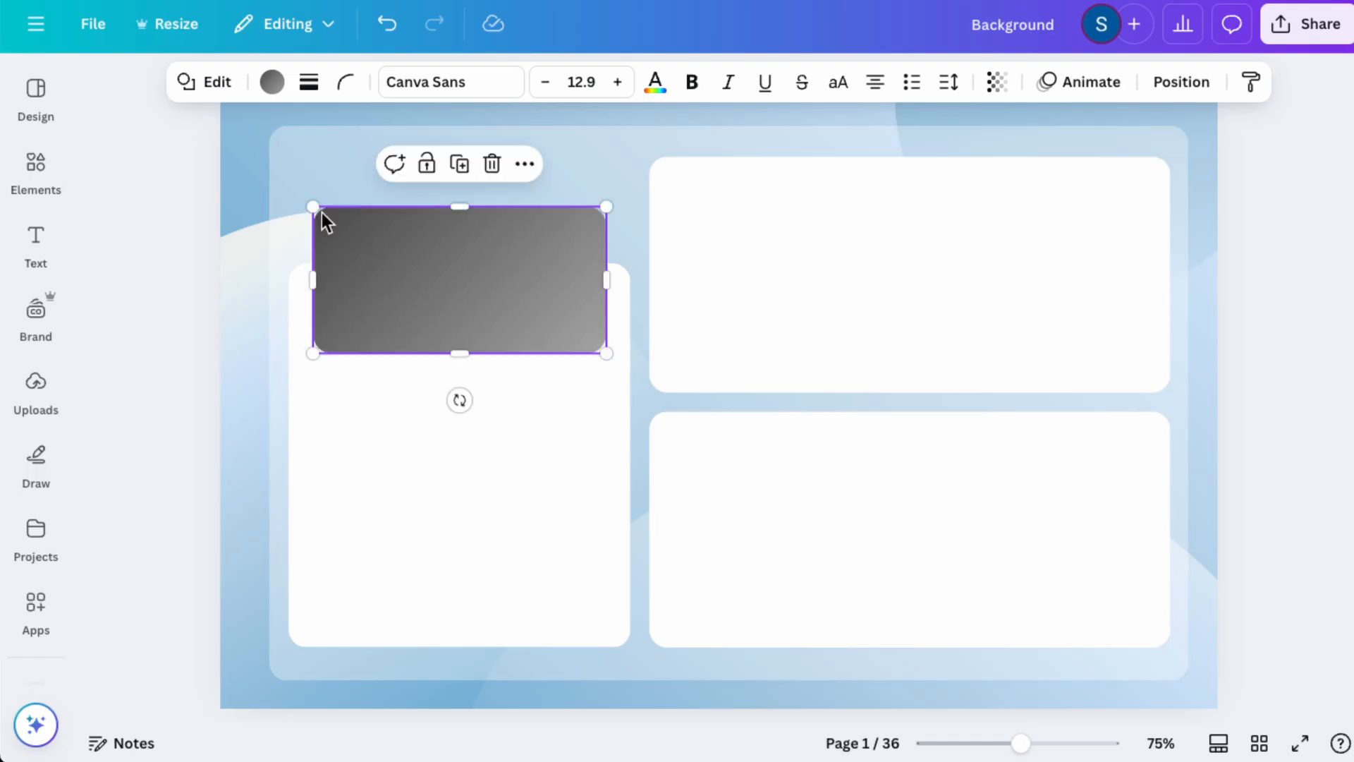
Step: Add a text box reading "Title" and place it above the dark header card
click(30, 240)
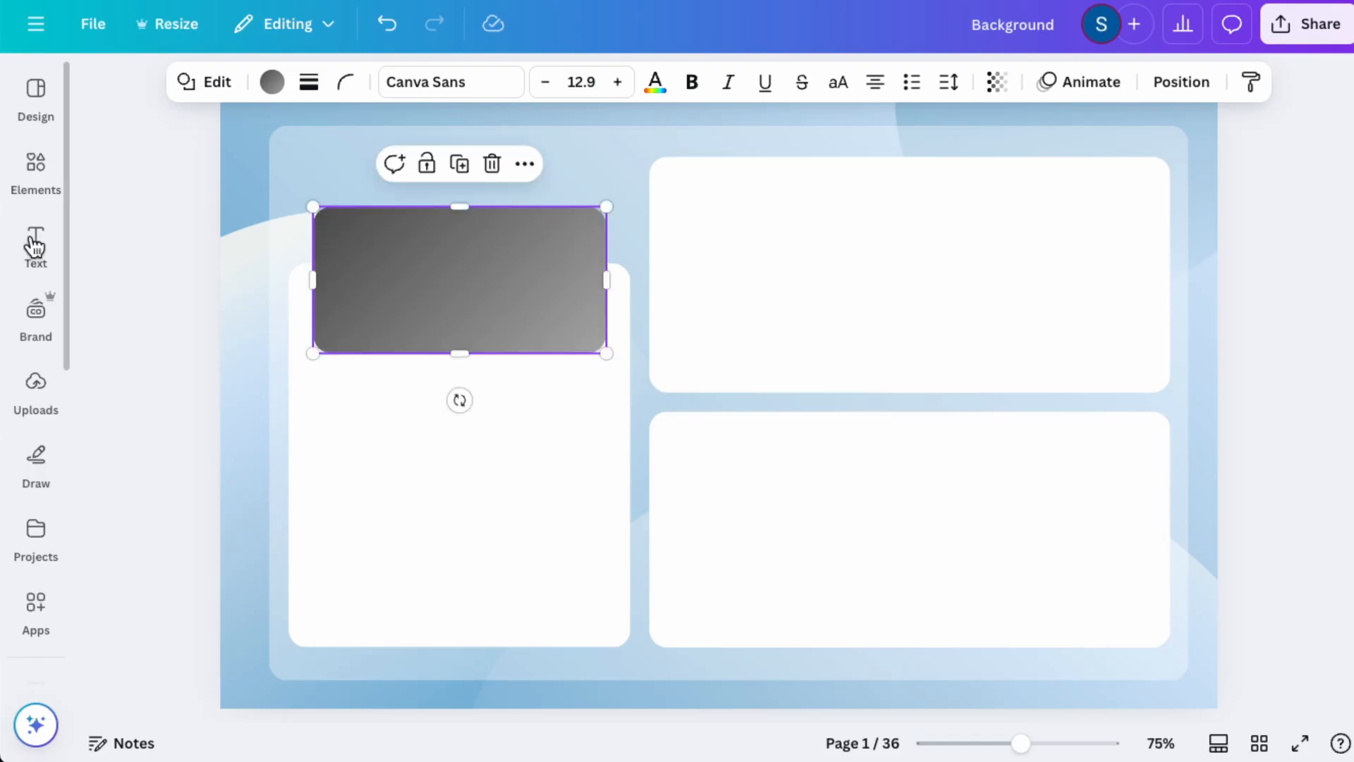
click(239, 155)
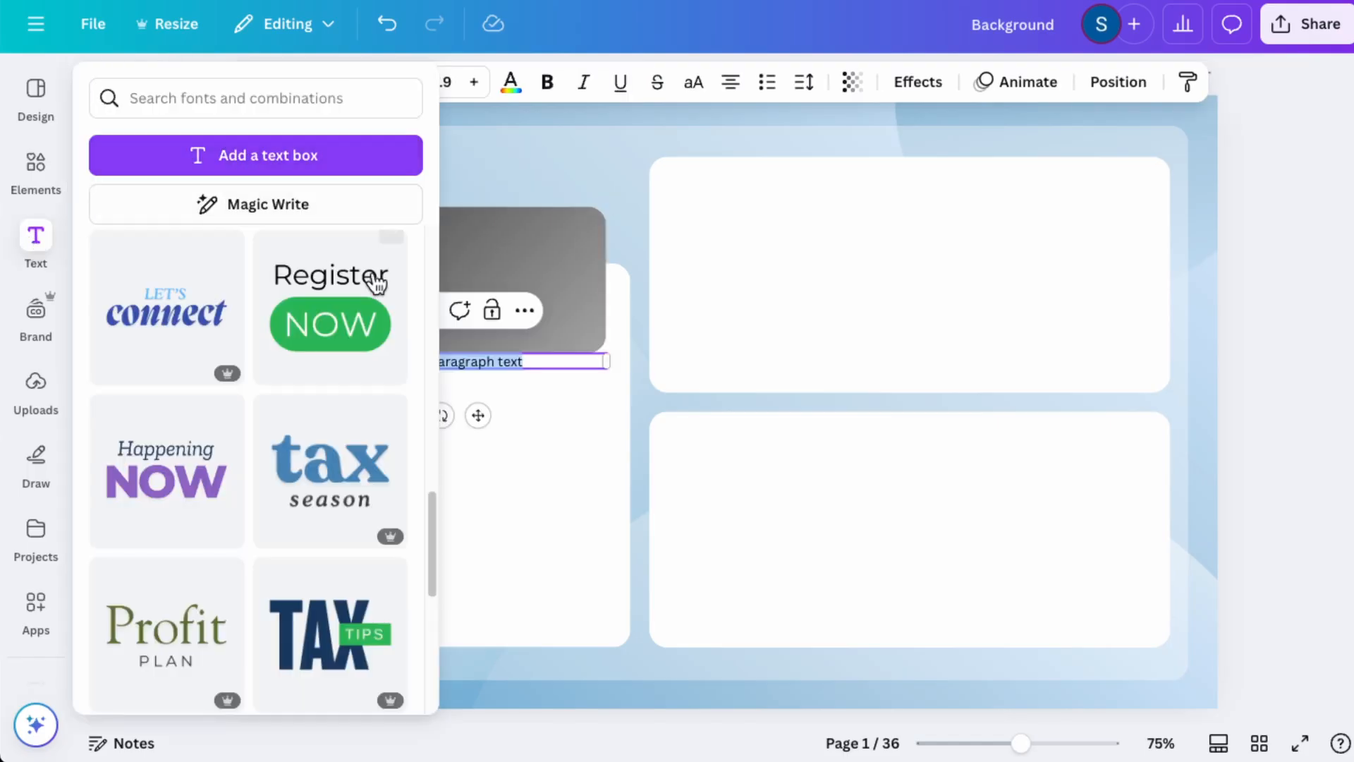
text(Title)
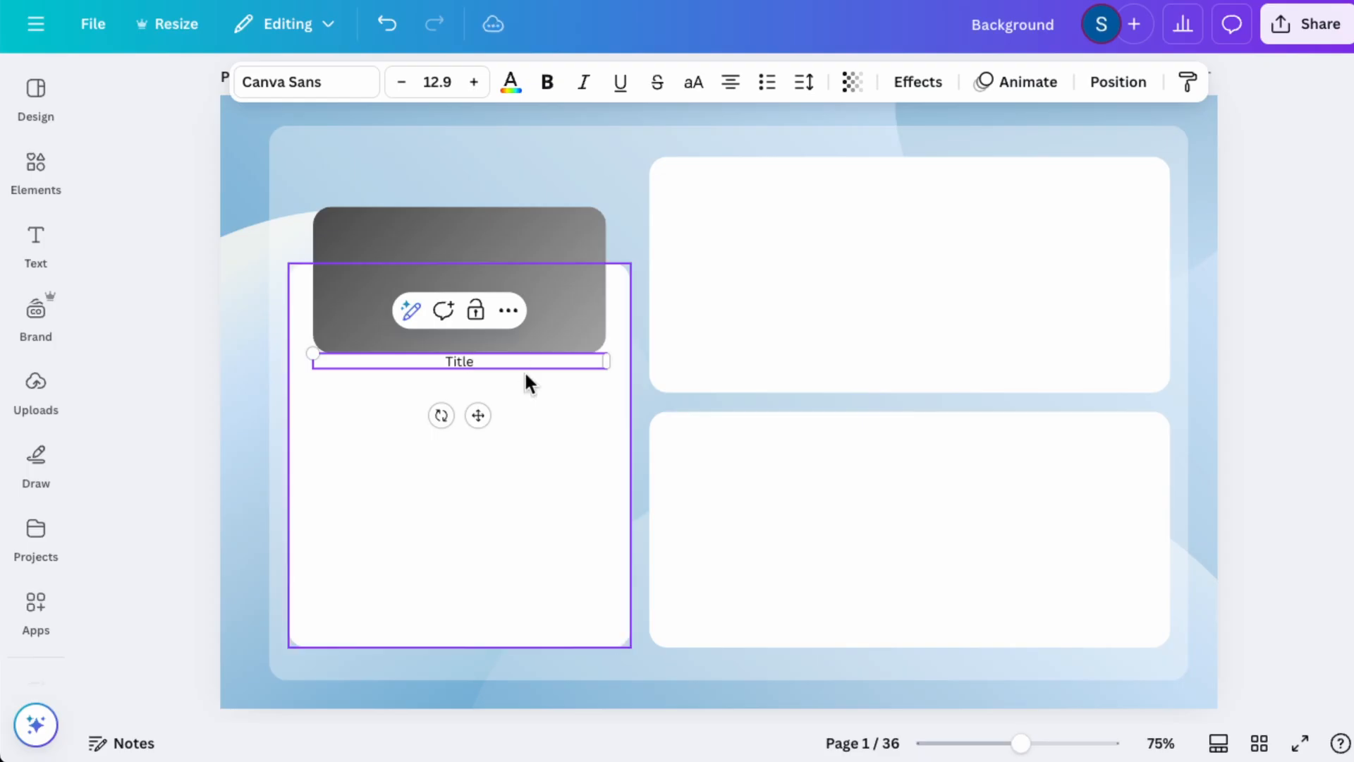
click(525, 373)
drag(525, 361, 517, 179)
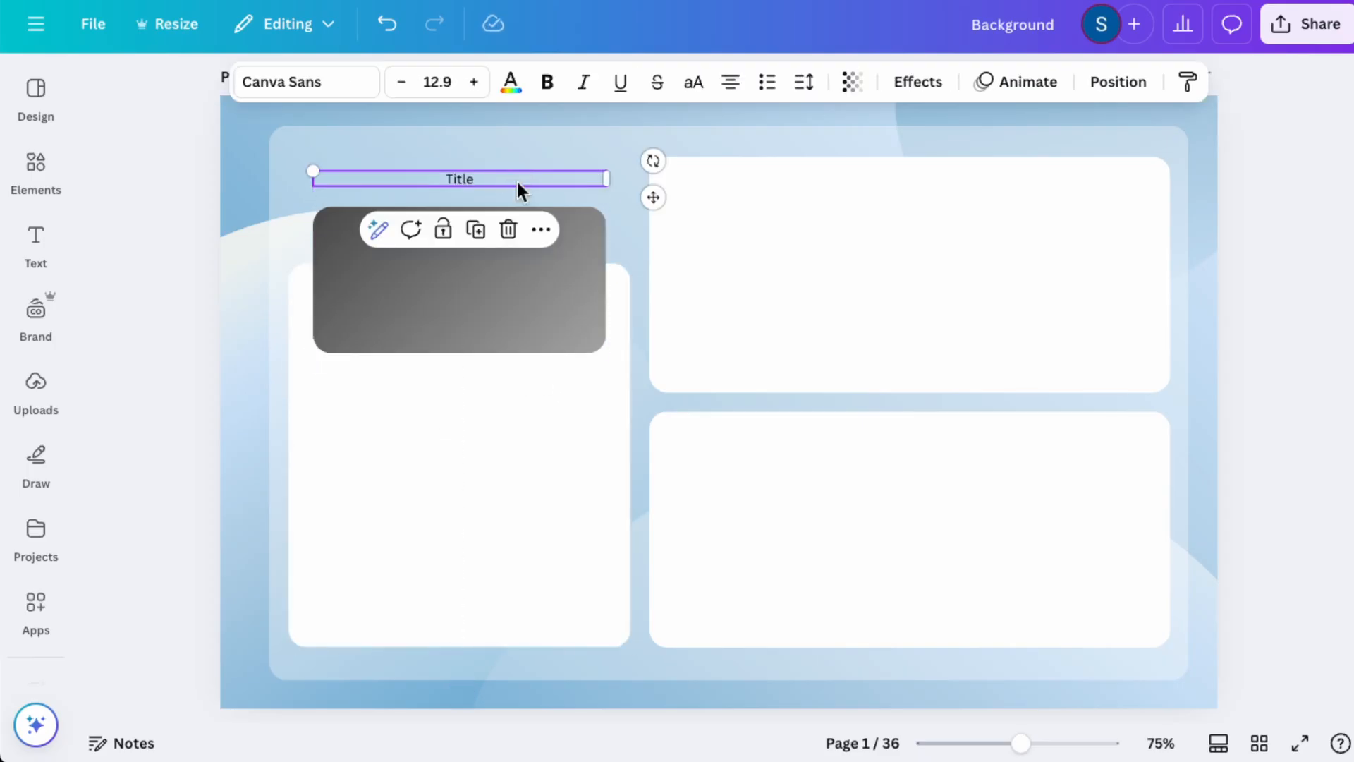
Step: Set the title's font size to 50, left-align it, and move it up to sit just above the header card
click(438, 82)
text(50)
key(Return)
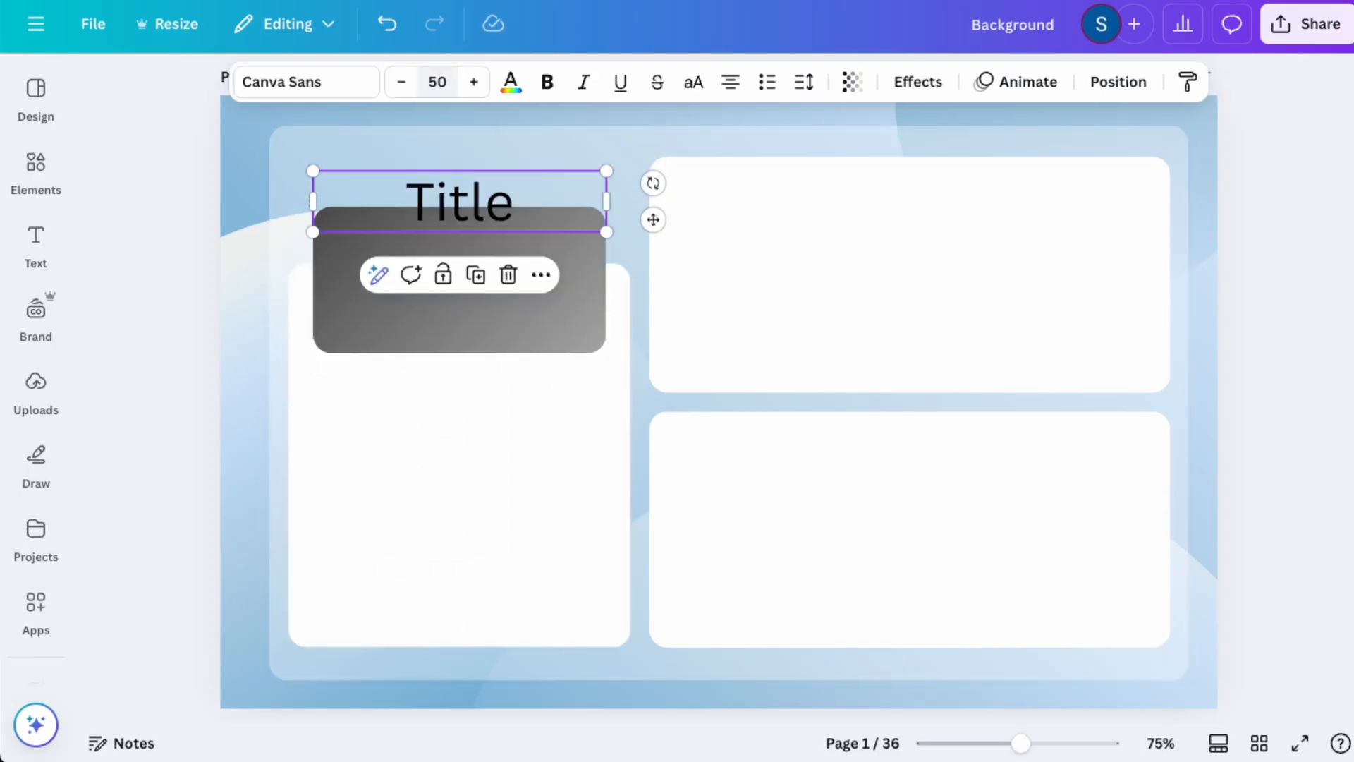
click(730, 82)
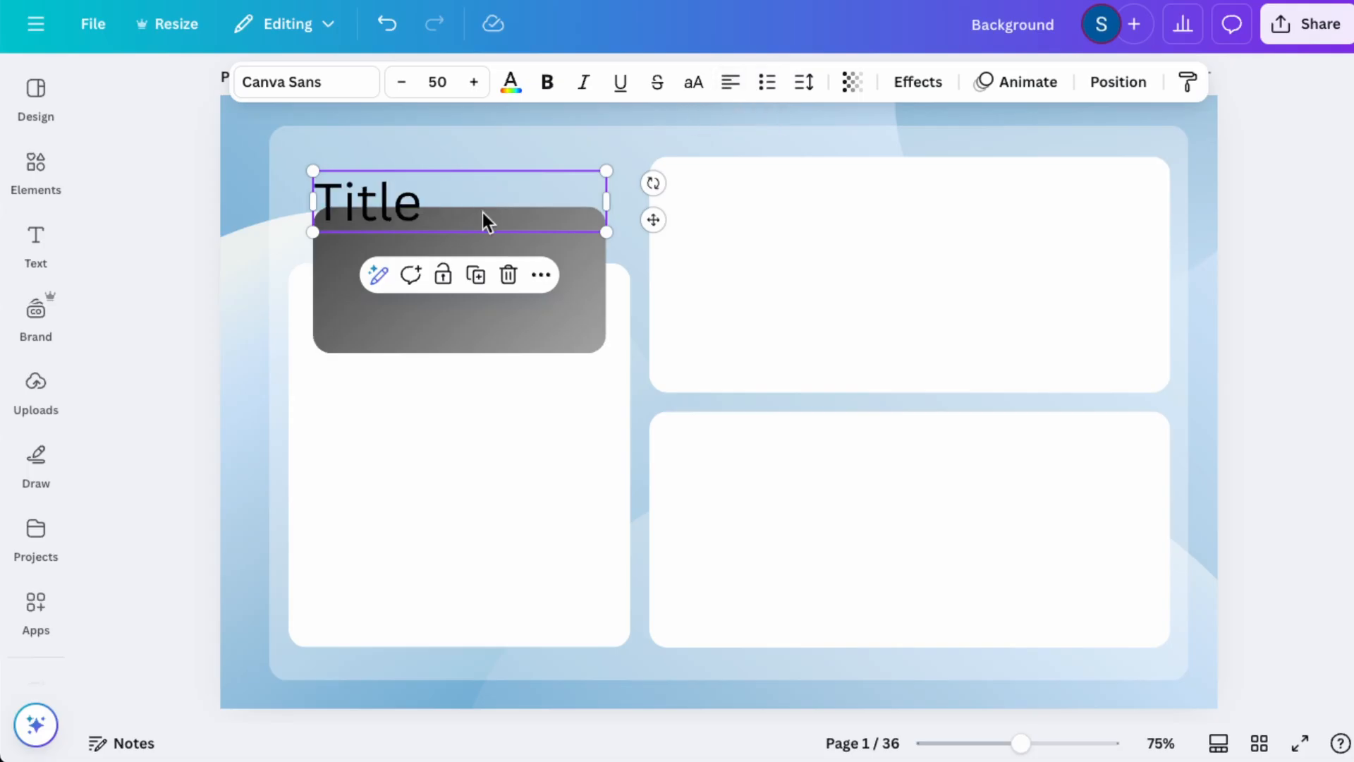
drag(486, 213, 480, 189)
Step: Color the title text white and change its font to Lilita One
click(510, 84)
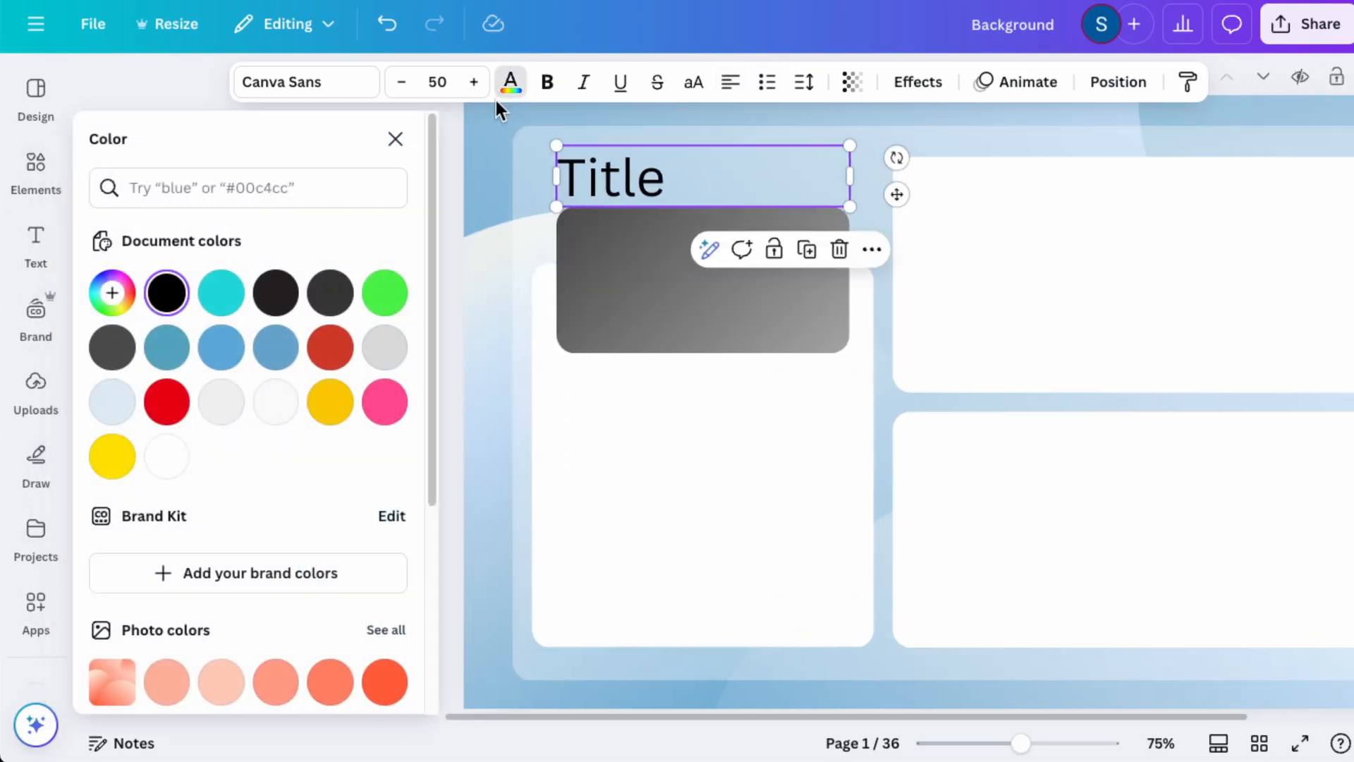
click(162, 458)
click(304, 84)
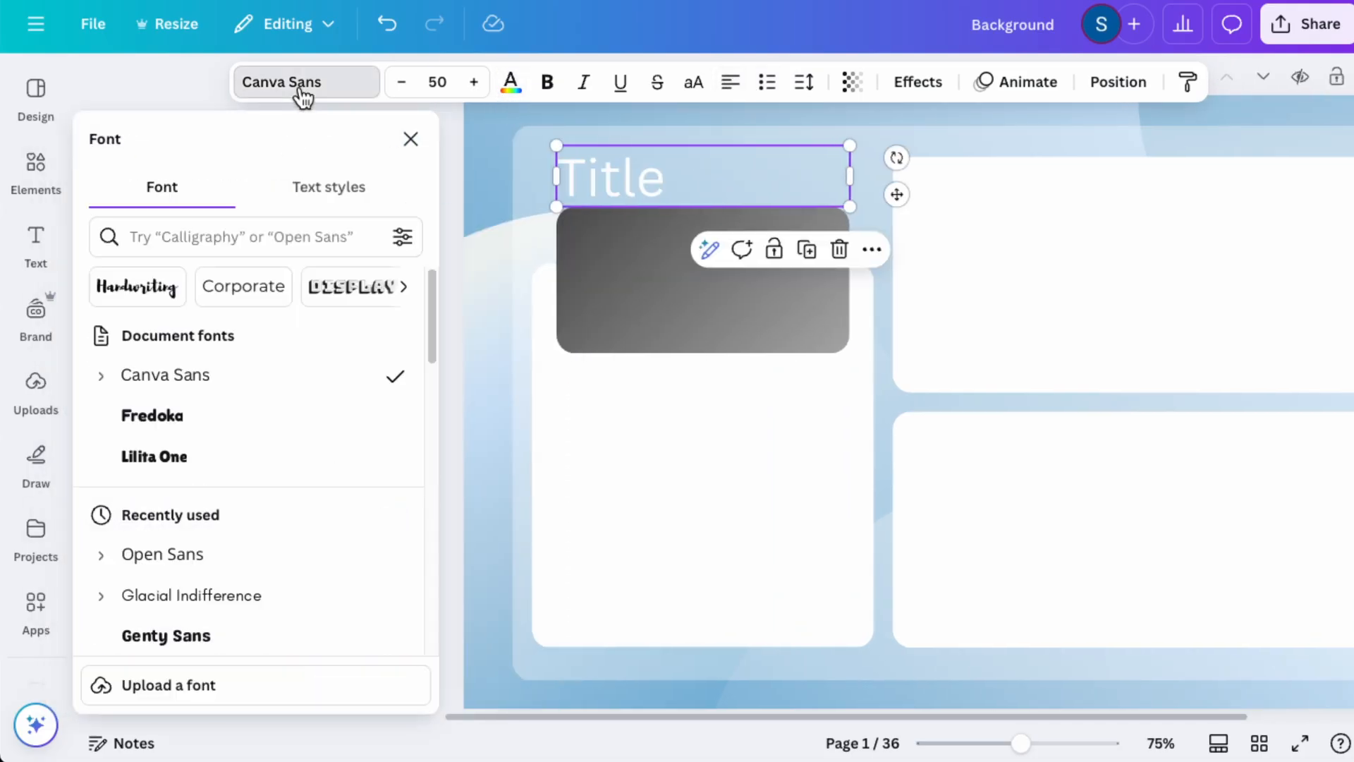
click(267, 455)
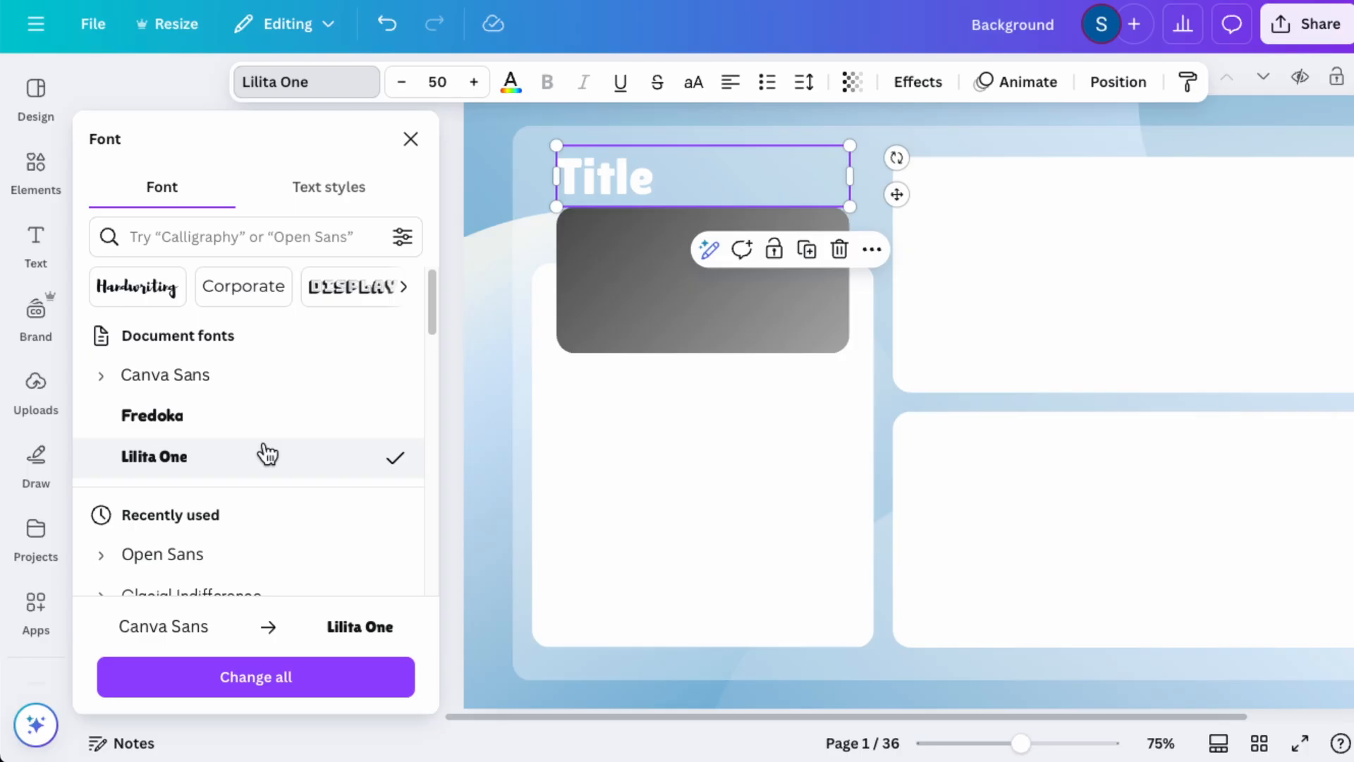
Step: Apply the Lift text effect to the title for a soft shadow behind the letters, and deselect it
click(918, 83)
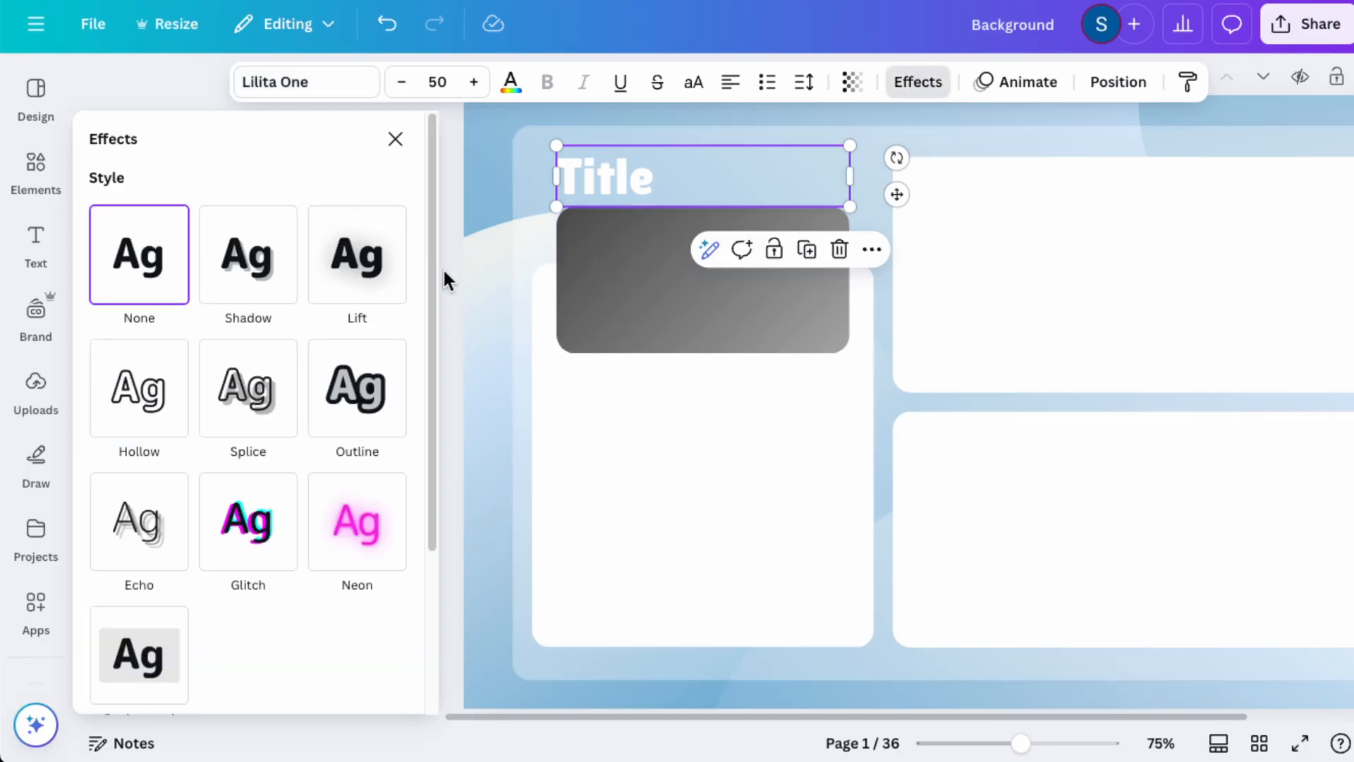
click(314, 300)
drag(131, 390, 139, 388)
click(641, 442)
double_click(439, 176)
click(322, 170)
click(158, 240)
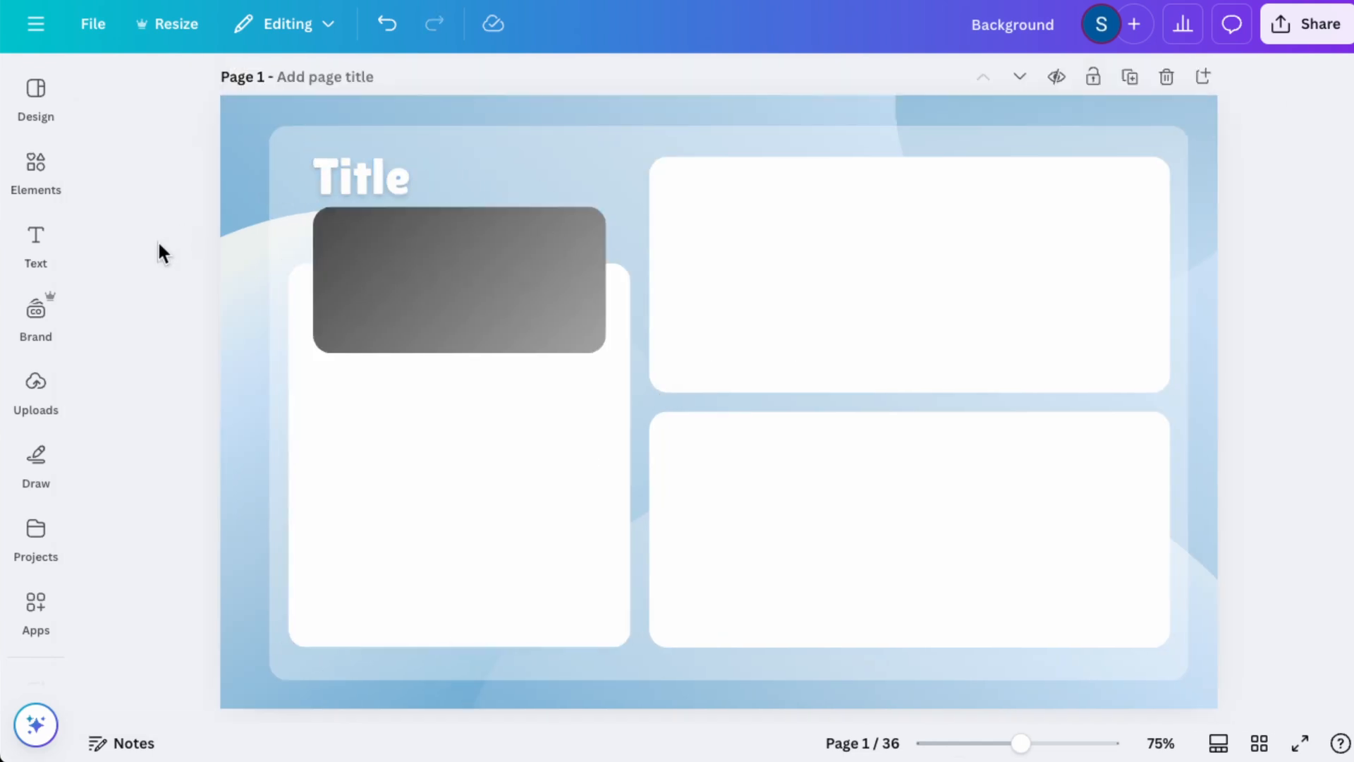